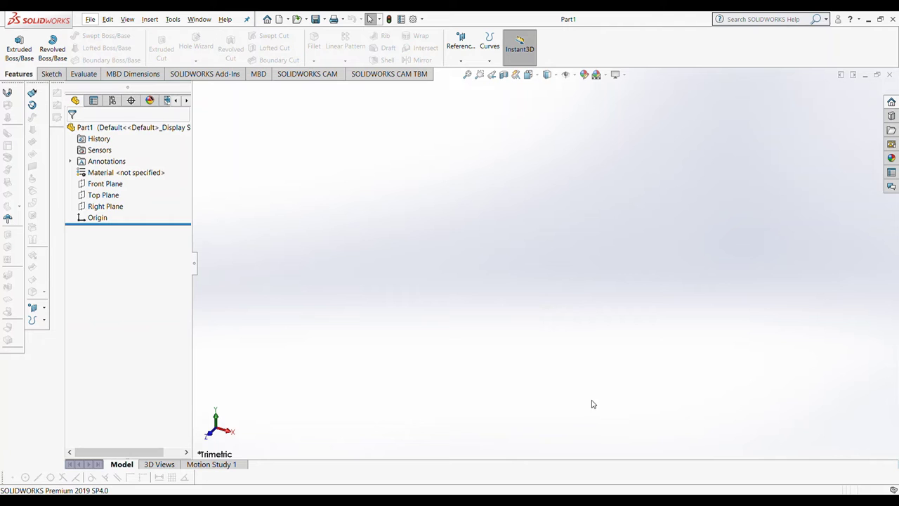
Step: Sketch a center rectangle on the Front Plane, centred at the origin
{"action": "left_click", "coordinate": [106, 184]}
{"action": "left_click", "coordinate": [62, 45]}
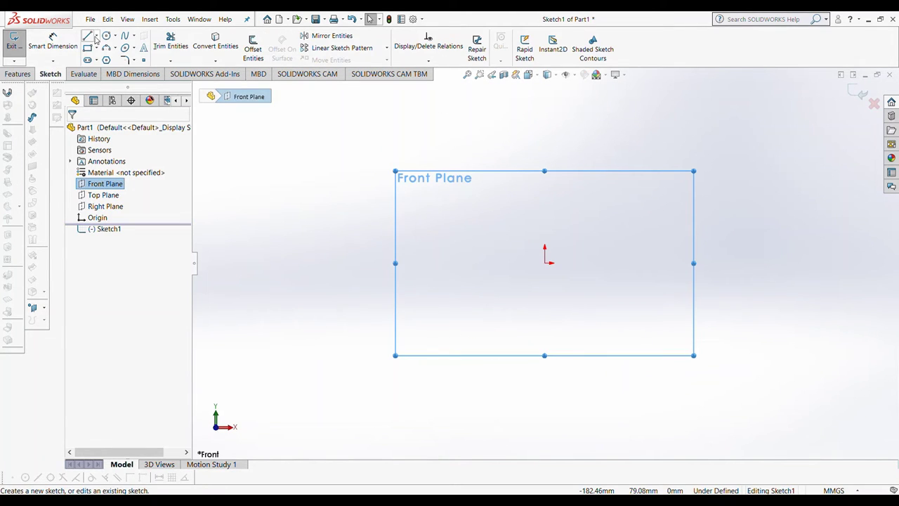
{"action": "left_click", "coordinate": [88, 47]}
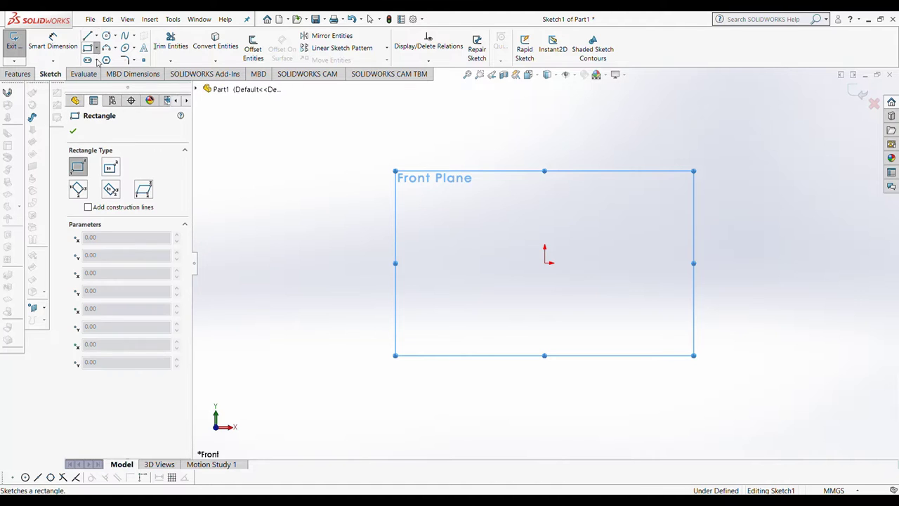
{"action": "left_click", "coordinate": [544, 262]}
{"action": "left_click", "coordinate": [686, 303]}
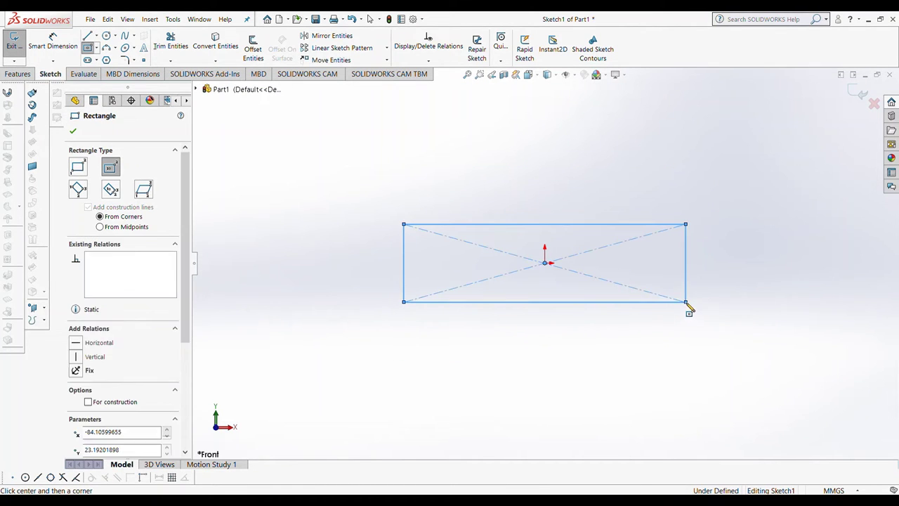
{"action": "key", "text": "Escape"}
Step: Dimension the rectangle 2200 mm wide and 750 mm tall
{"action": "key", "text": "d"}
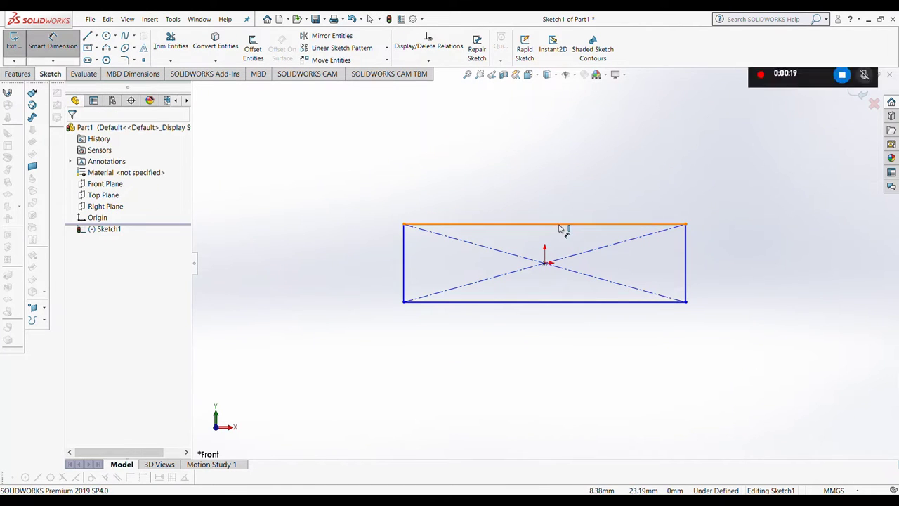
{"action": "left_click", "coordinate": [562, 225]}
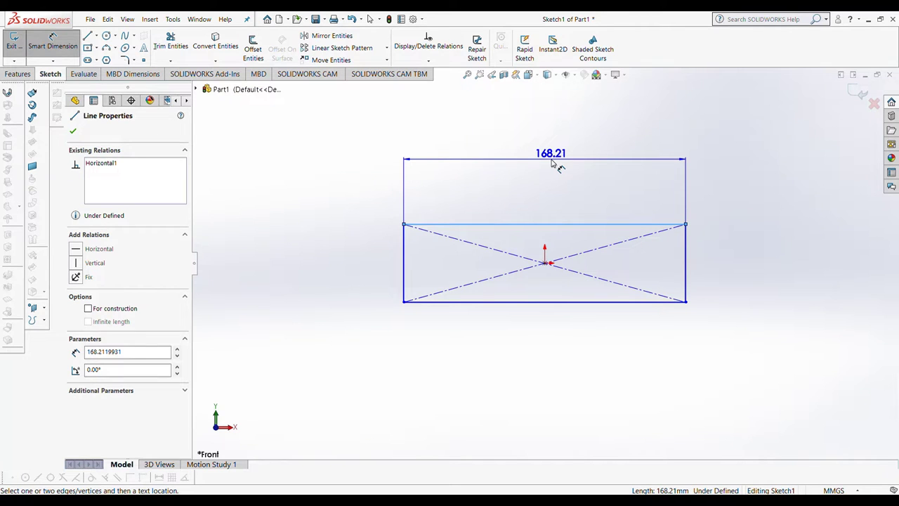
{"action": "left_click", "coordinate": [553, 163]}
{"action": "type", "text": "2200"}
{"action": "key", "text": "Return"}
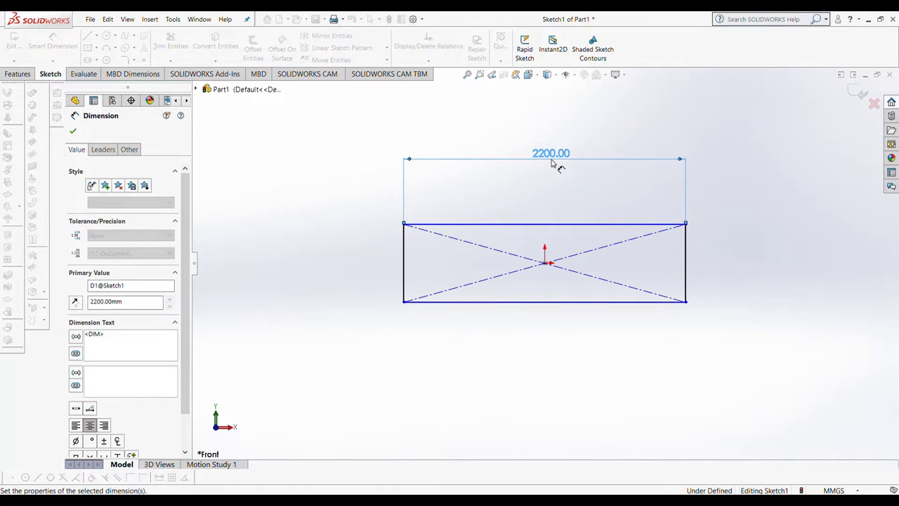
{"action": "left_click", "coordinate": [687, 262]}
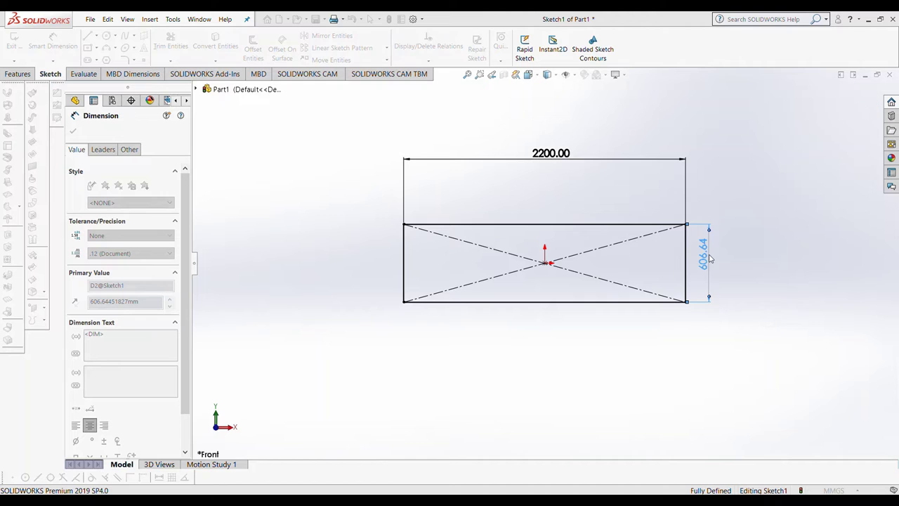
{"action": "left_click", "coordinate": [710, 259]}
{"action": "type", "text": "750"}
{"action": "key", "text": "Return"}
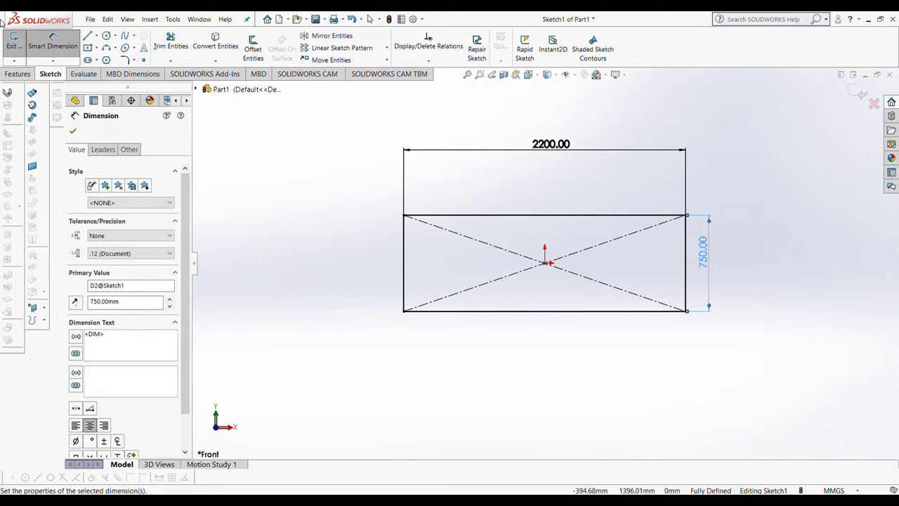
Step: Extrude the rectangle 60 mm into a solid plate
{"action": "left_click", "coordinate": [15, 74]}
{"action": "left_click", "coordinate": [19, 47]}
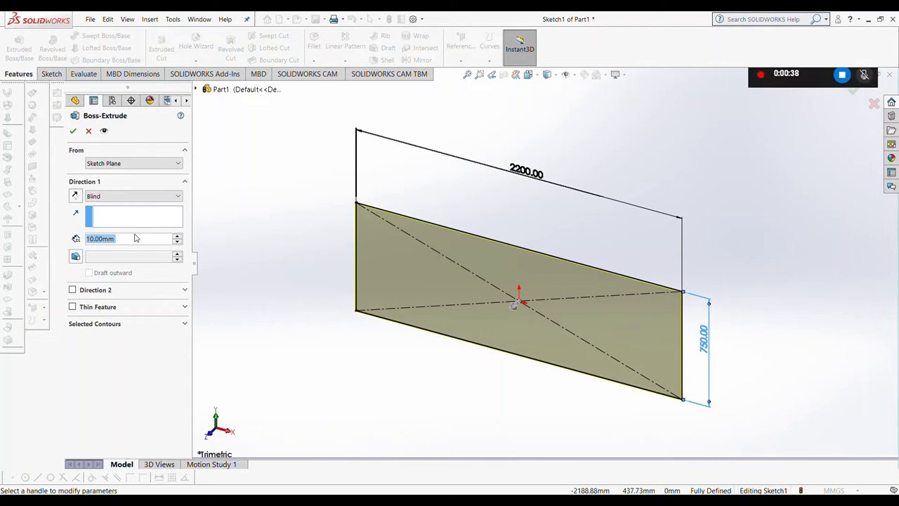
{"action": "type", "text": "60"}
{"action": "key", "text": "Return"}
{"action": "left_click", "coordinate": [73, 131]}
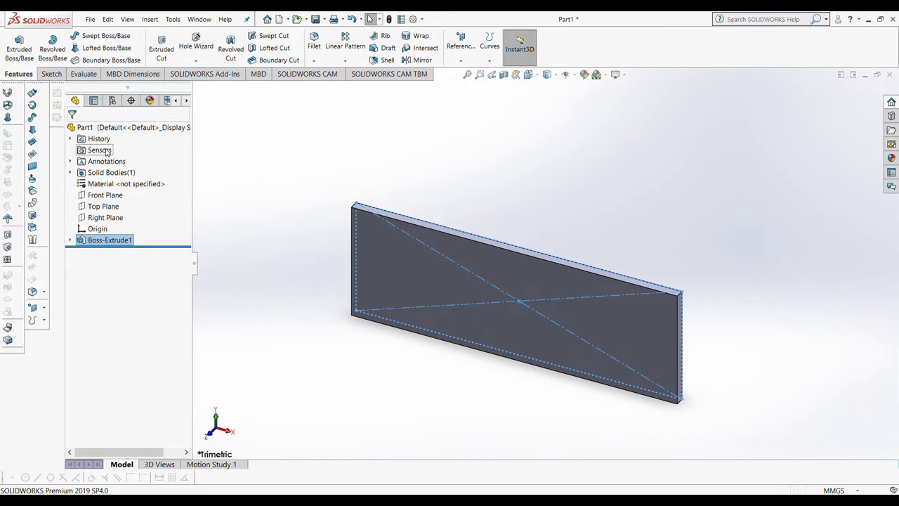
Step: Create reference Plane1 at a 60 mm offset from the Front Plane
{"action": "left_click", "coordinate": [107, 200]}
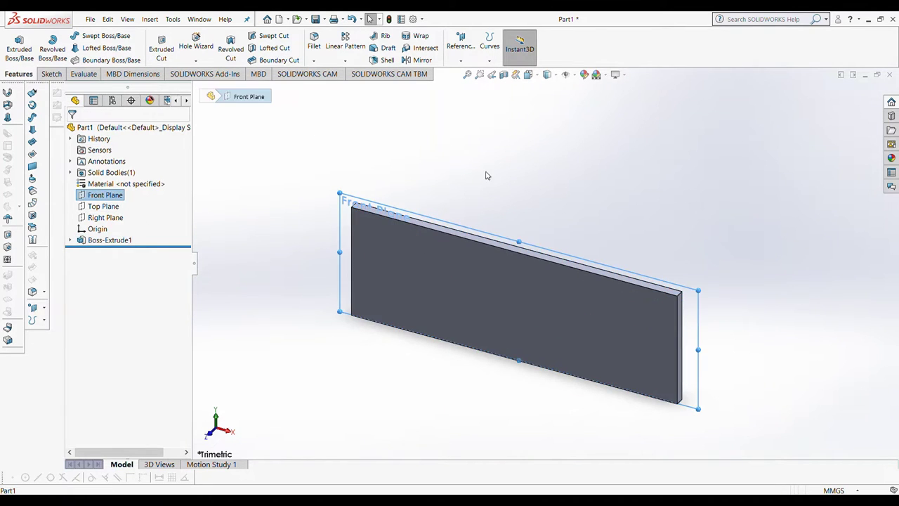
{"action": "mouse_move", "coordinate": [486, 176]}
{"action": "middle_mouse_down"}
{"action": "mouse_move", "coordinate": [560, 191]}
{"action": "mouse_move", "coordinate": [528, 88]}
{"action": "middle_mouse_up"}
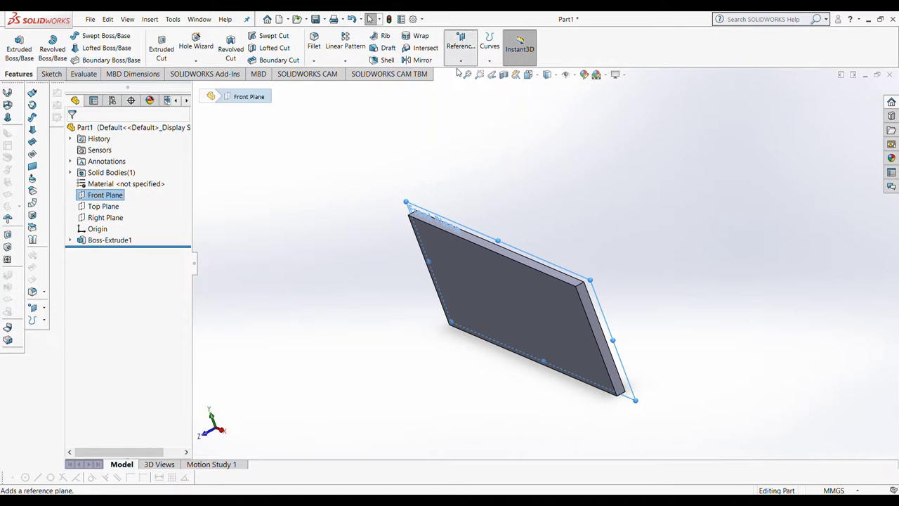
{"action": "left_click", "coordinate": [457, 70]}
{"action": "type", "text": "60"}
{"action": "key", "text": "Return"}
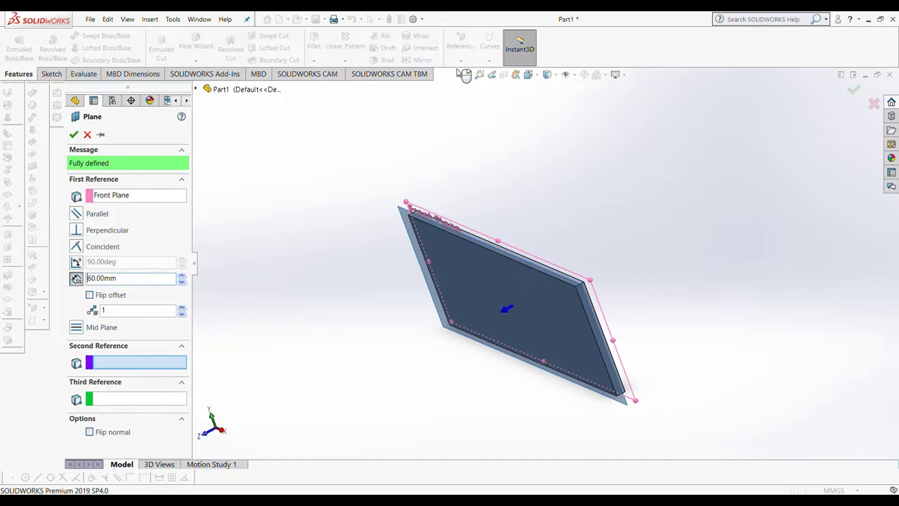
{"action": "left_click", "coordinate": [90, 296]}
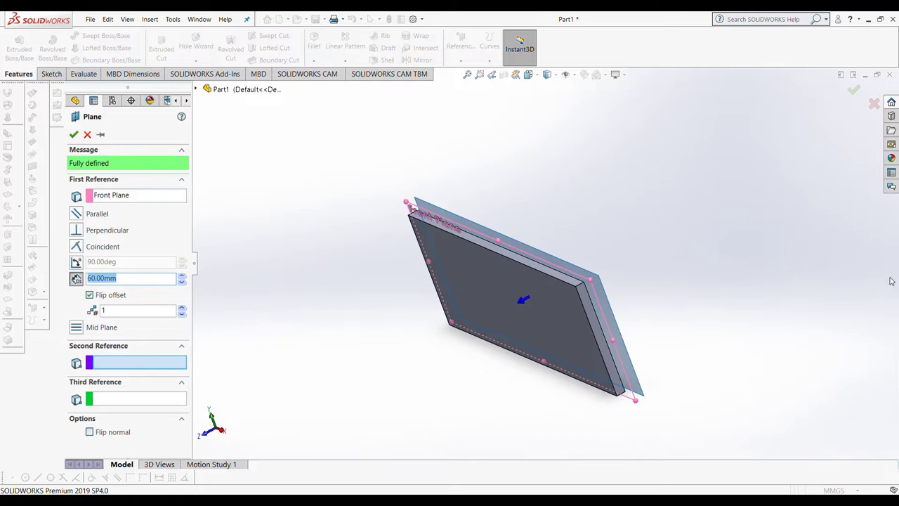
{"action": "middle_click_drag", "start_coordinate": [834, 216], "coordinate": [832, 249]}
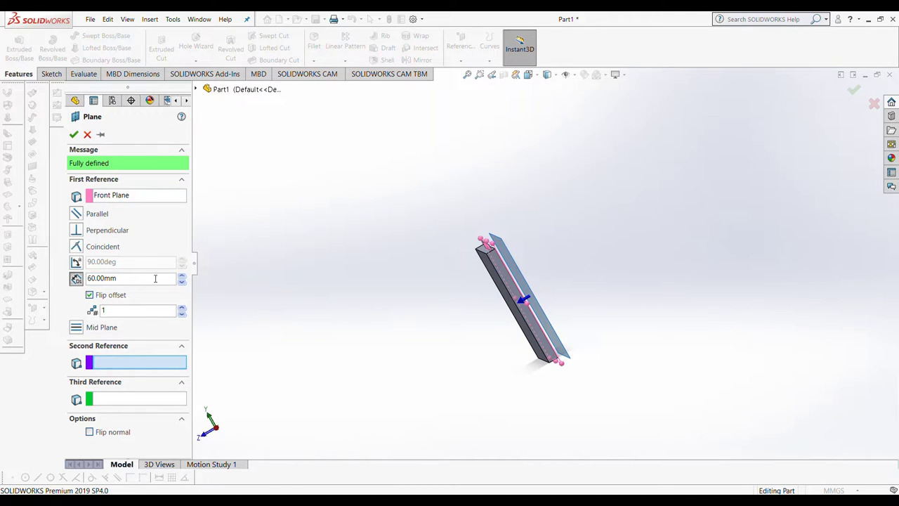
{"action": "left_click", "coordinate": [182, 276]}
{"action": "left_click", "coordinate": [182, 276]}
{"action": "left_click", "coordinate": [181, 276]}
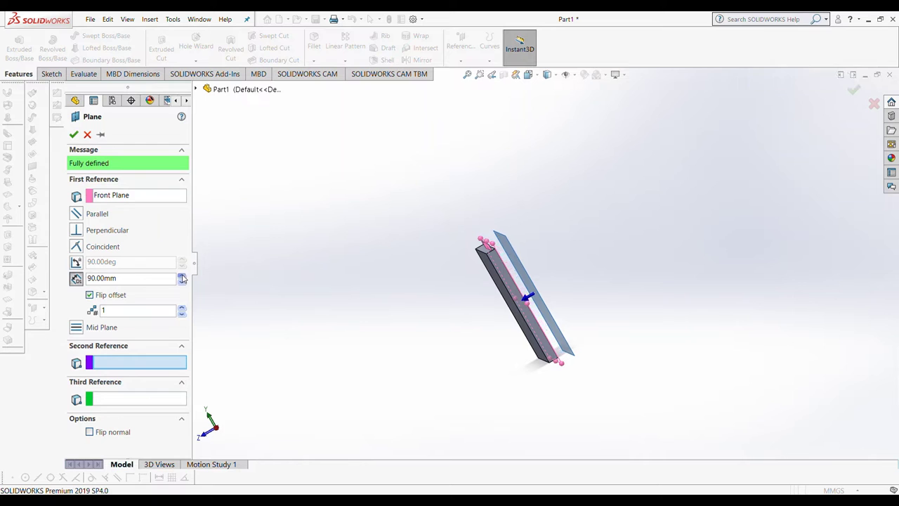
{"action": "left_click", "coordinate": [90, 295]}
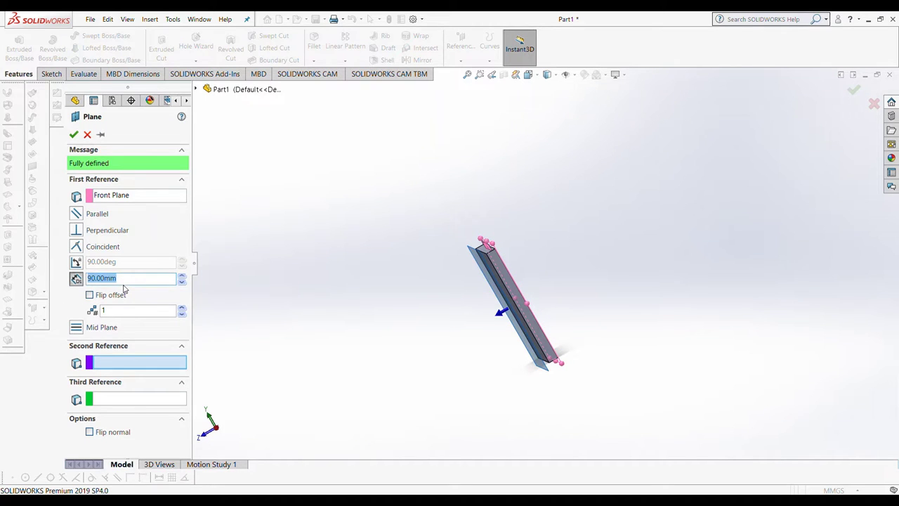
{"action": "type", "text": "60"}
{"action": "key", "text": "Return"}
{"action": "left_click", "coordinate": [74, 134]}
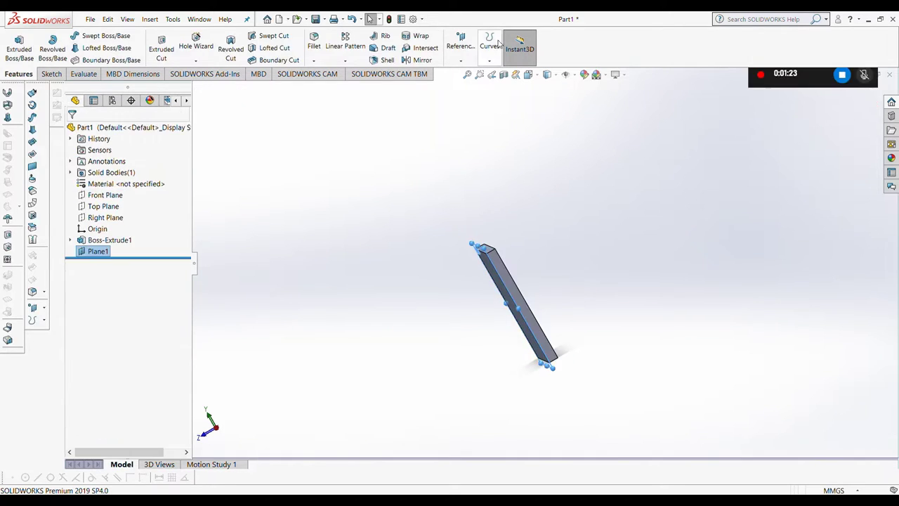
Step: Start a sketch on Plane1, viewed face-on, with a horizontal centerline across it
{"action": "key", "text": "f"}
{"action": "key", "text": "ctrl+8"}
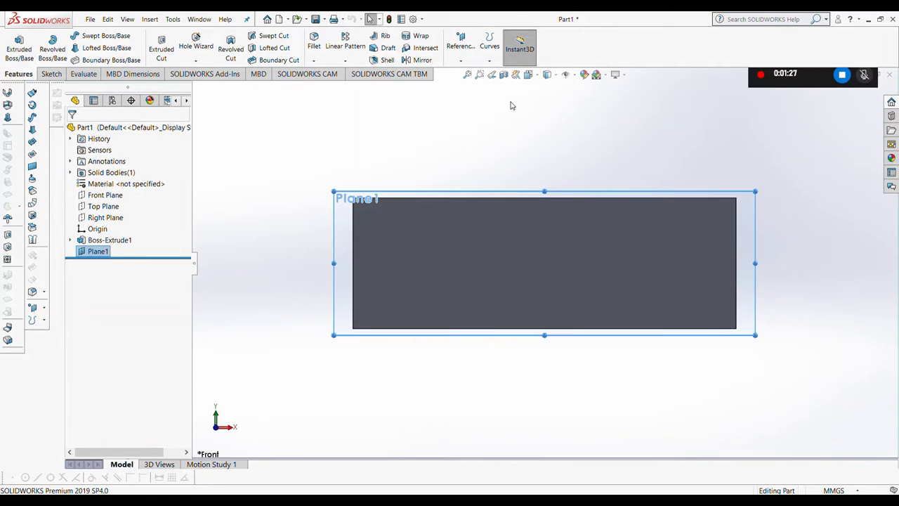
{"action": "left_click", "coordinate": [51, 73]}
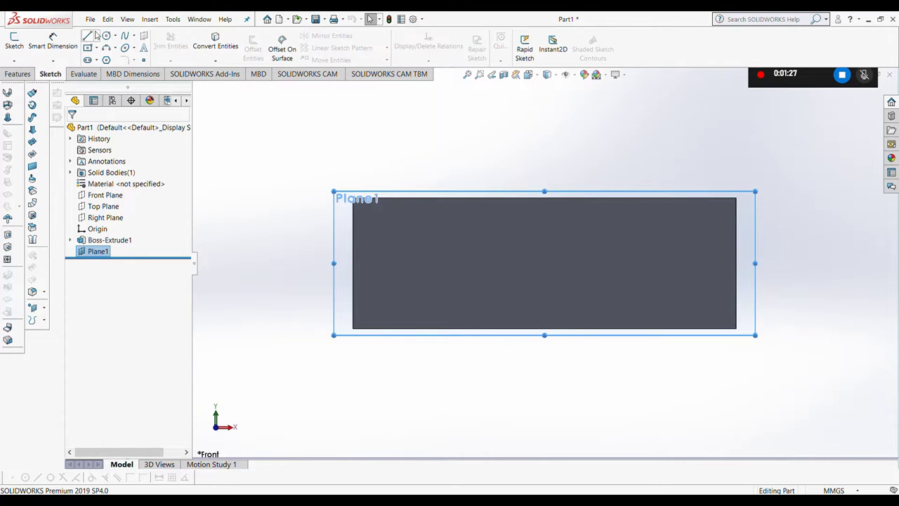
{"action": "left_click", "coordinate": [88, 35]}
{"action": "left_click", "coordinate": [336, 264]}
{"action": "left_click", "coordinate": [777, 263]}
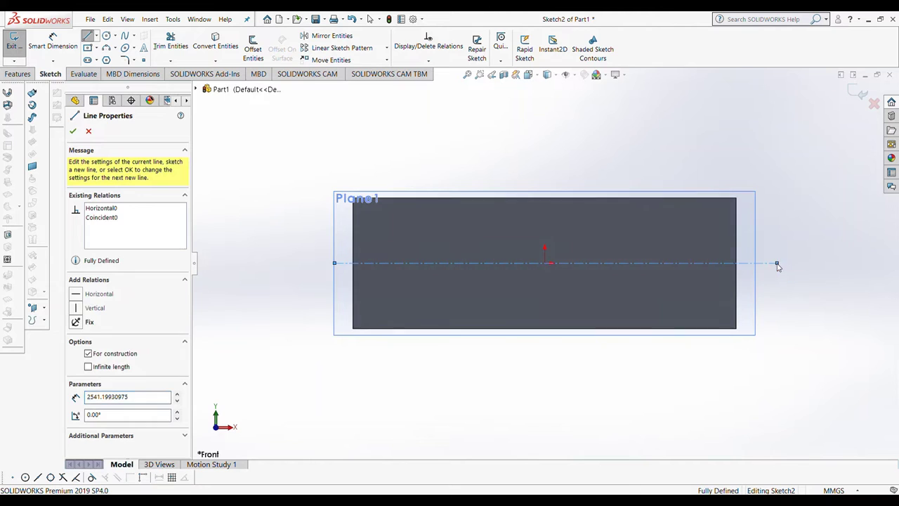
{"action": "key", "text": "Escape"}
Step: Draw a small corner rectangle near the plate's top-left corner
{"action": "left_click", "coordinate": [88, 47]}
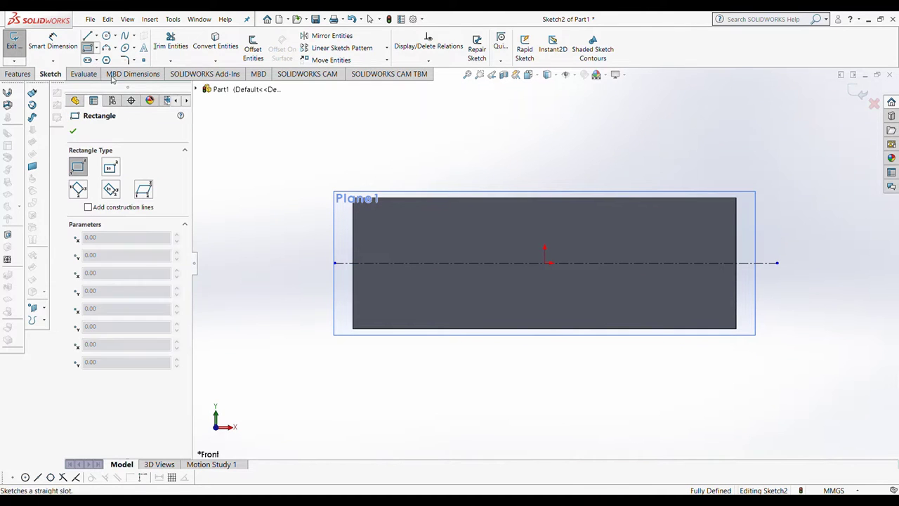
{"action": "left_click", "coordinate": [369, 216]}
{"action": "left_click", "coordinate": [426, 246]}
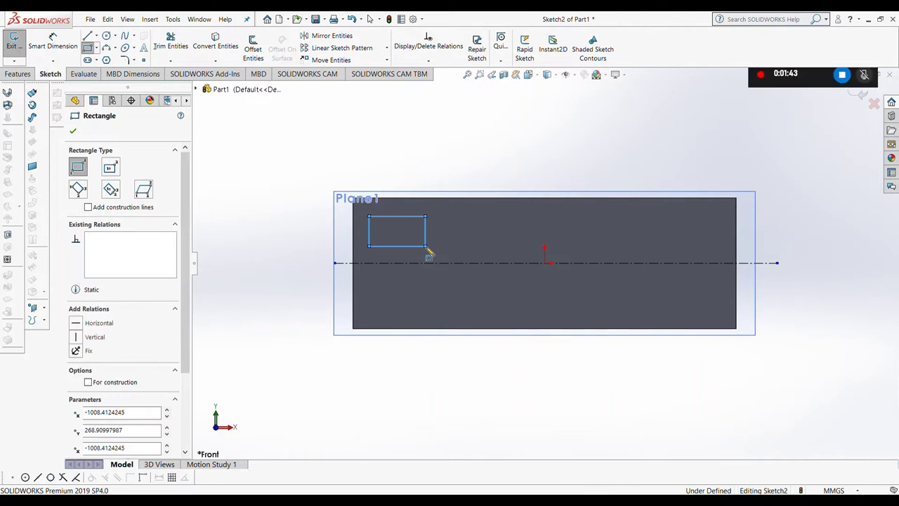
{"action": "key", "text": "Escape"}
Step: Position the rectangle 80 mm from the top and 100 mm from the left edge
{"action": "left_click", "coordinate": [390, 216]}
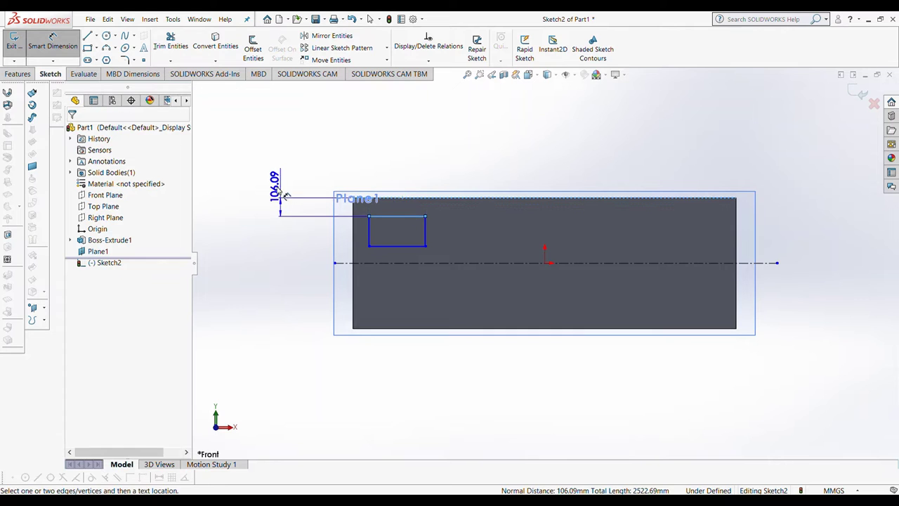
{"action": "left_click", "coordinate": [257, 189]}
{"action": "type", "text": "80"}
{"action": "key", "text": "Return"}
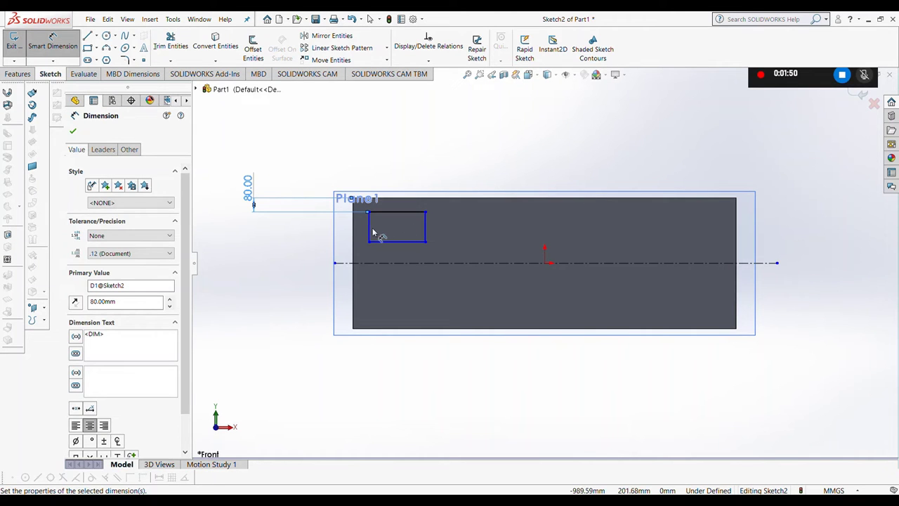
{"action": "left_click", "coordinate": [353, 235]}
{"action": "left_click", "coordinate": [369, 228]}
{"action": "left_click", "coordinate": [365, 126]}
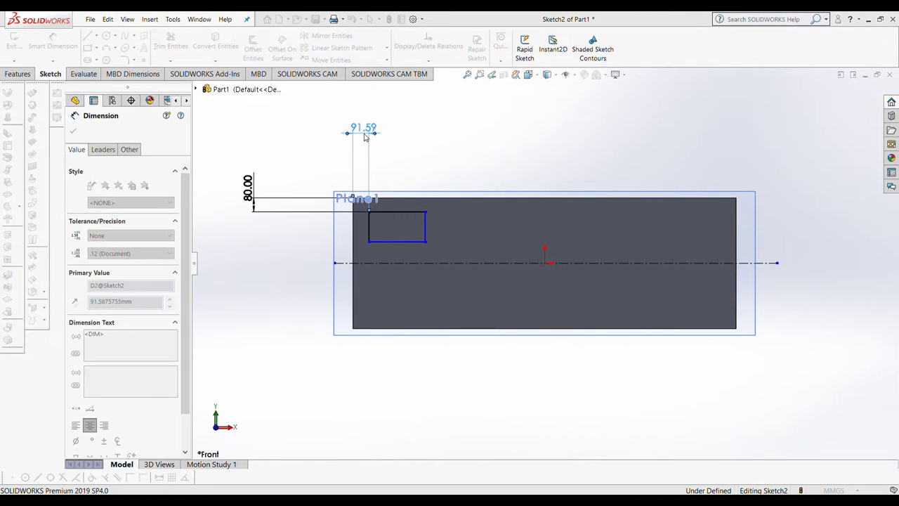
{"action": "type", "text": "100"}
{"action": "key", "text": "Return"}
Step: Add the 255 mm vertical distance and the 320 mm rectangle width
{"action": "left_click", "coordinate": [370, 226]}
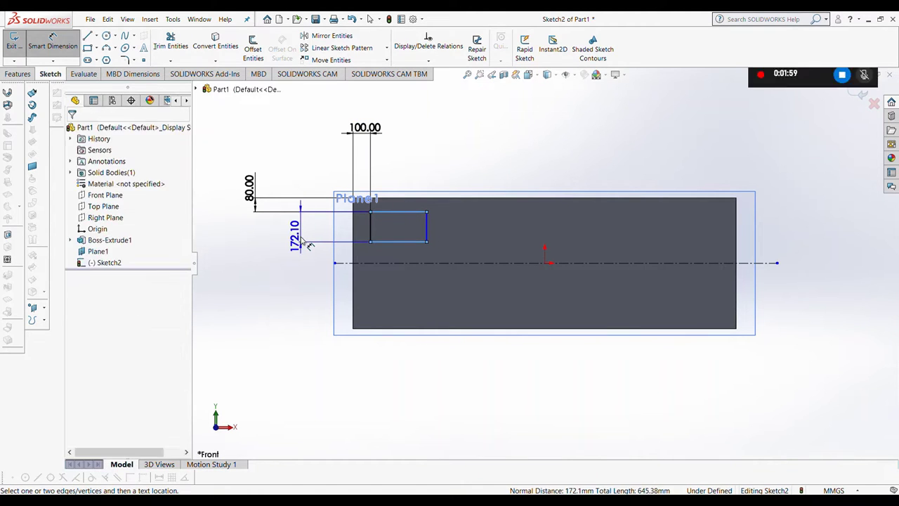
{"action": "left_click", "coordinate": [300, 243]}
{"action": "type", "text": "255"}
{"action": "key", "text": "Return"}
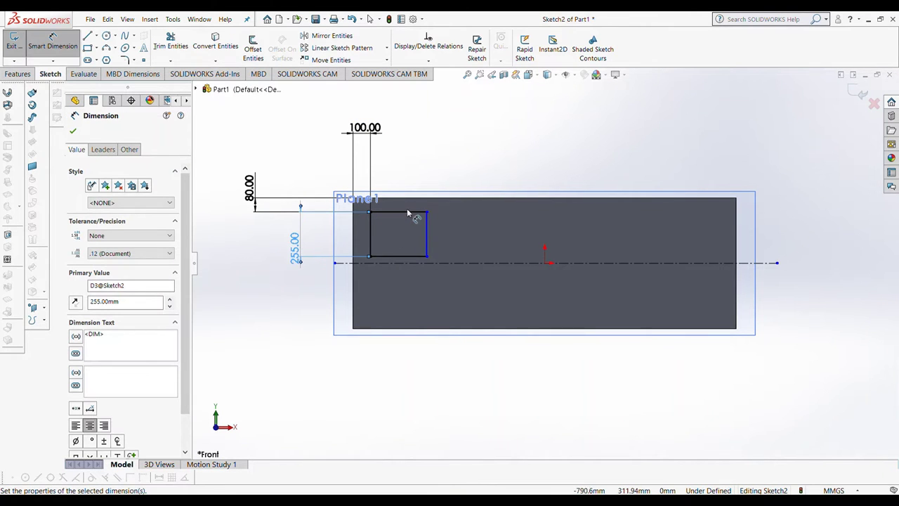
{"action": "left_click", "coordinate": [406, 211]}
{"action": "left_click", "coordinate": [403, 166]}
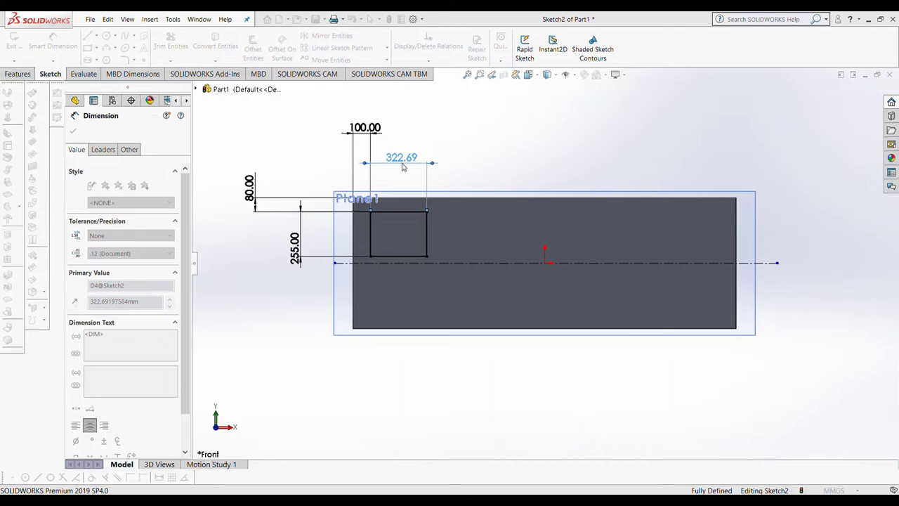
{"action": "type", "text": "320"}
{"action": "key", "text": "Return"}
{"action": "left_click", "coordinate": [398, 262]}
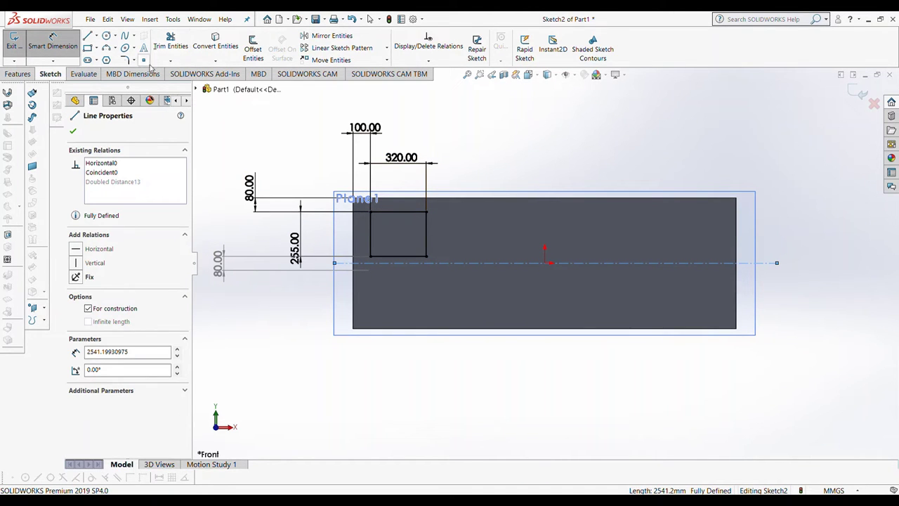
Step: Linear-pattern the rectangle into a row of 5 at 420 mm spacing
{"action": "left_click", "coordinate": [342, 47]}
{"action": "left_click", "coordinate": [399, 211]}
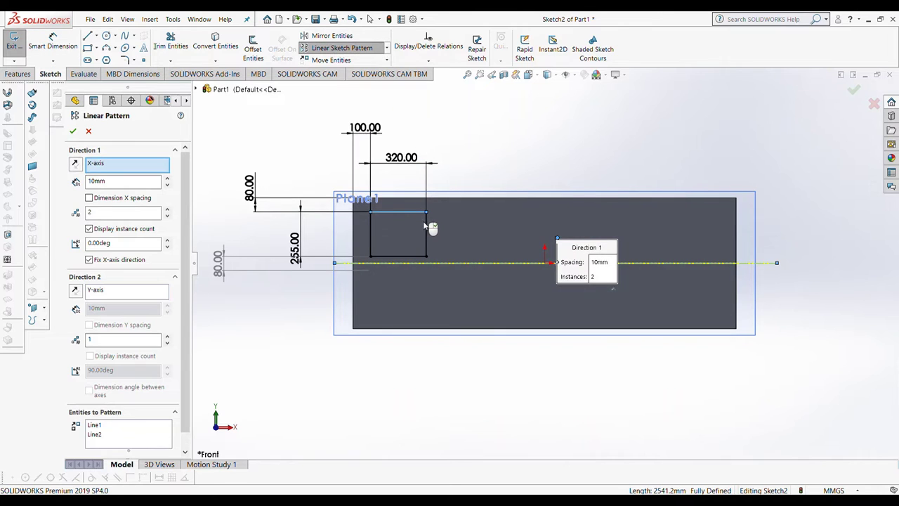
{"action": "left_click", "coordinate": [426, 232]}
{"action": "left_click", "coordinate": [371, 240]}
{"action": "type", "text": "420"}
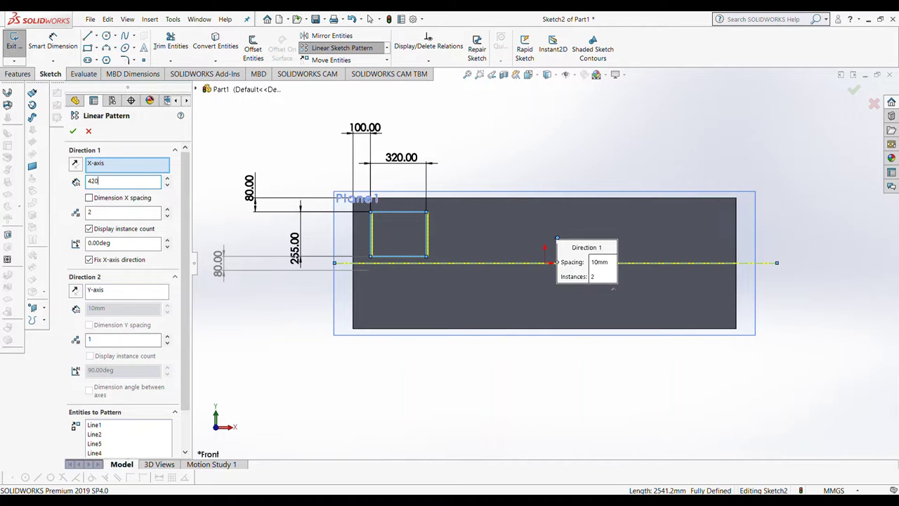
{"action": "key", "text": "Return"}
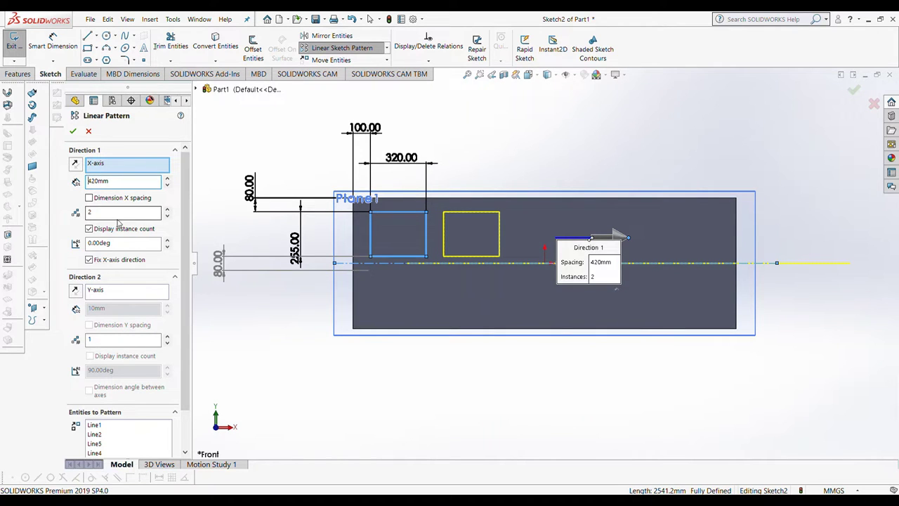
{"action": "key", "text": "Tab"}
{"action": "type", "text": "5"}
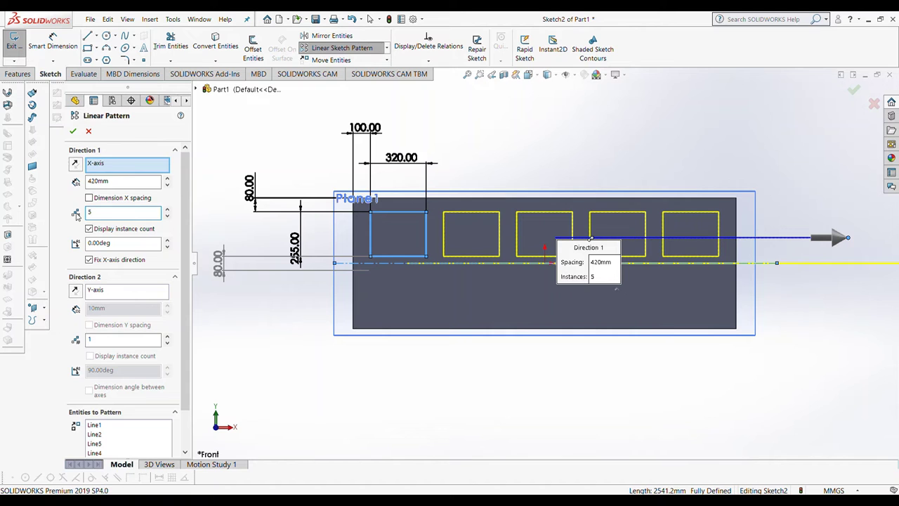
{"action": "left_click", "coordinate": [73, 131]}
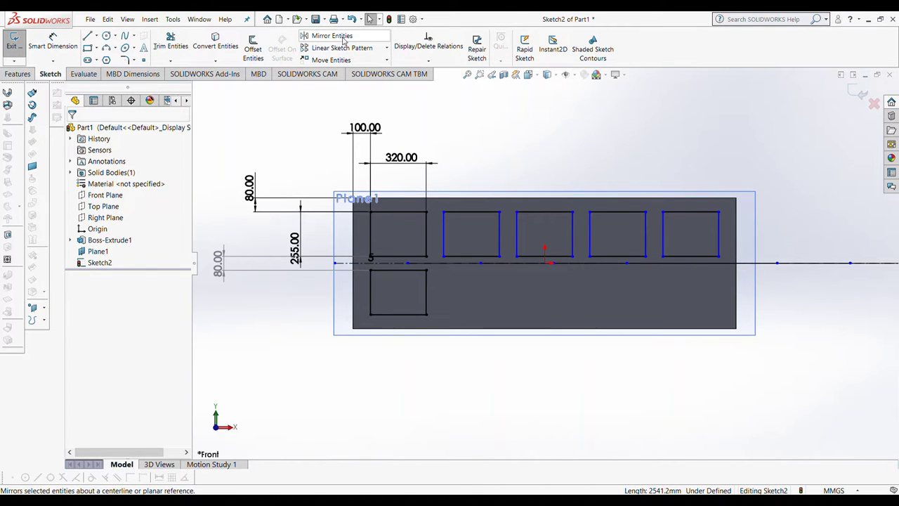
Step: Mirror the row of rectangles about the horizontal centreline
{"action": "left_click", "coordinate": [344, 41]}
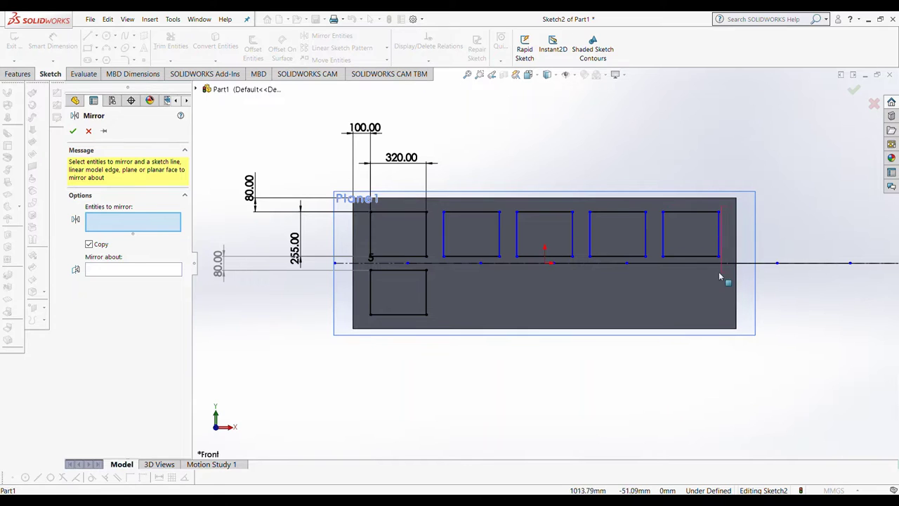
{"action": "left_click_drag", "start_coordinate": [473, 255], "coordinate": [437, 261]}
{"action": "left_click", "coordinate": [106, 411]}
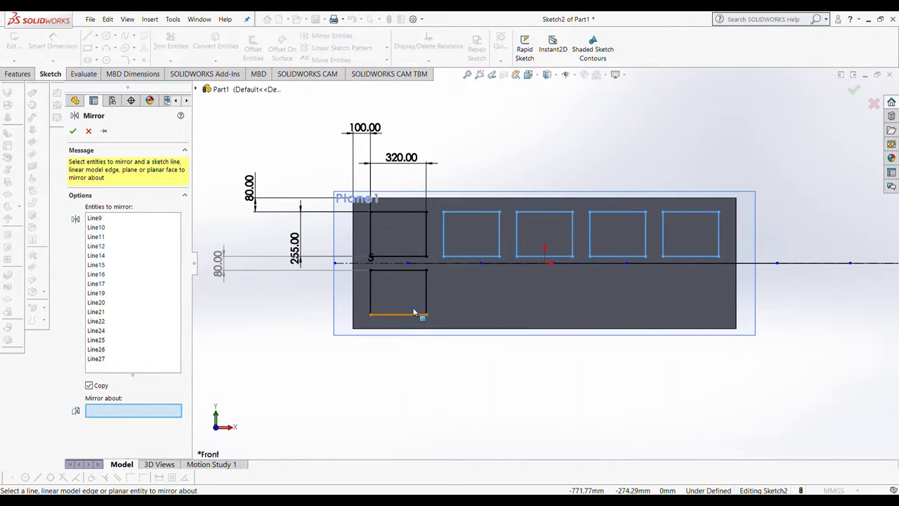
{"action": "left_click", "coordinate": [477, 262]}
{"action": "left_click", "coordinate": [71, 130]}
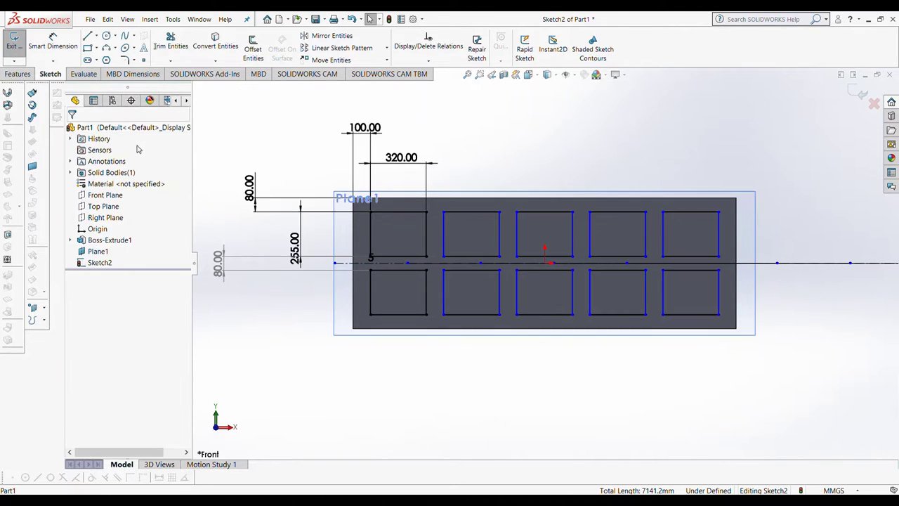
{"action": "left_click", "coordinate": [19, 74]}
Step: Set up an Extruded Cut of the ten rectangles, 30 mm blind with a 30° draft
{"action": "left_click", "coordinate": [162, 49]}
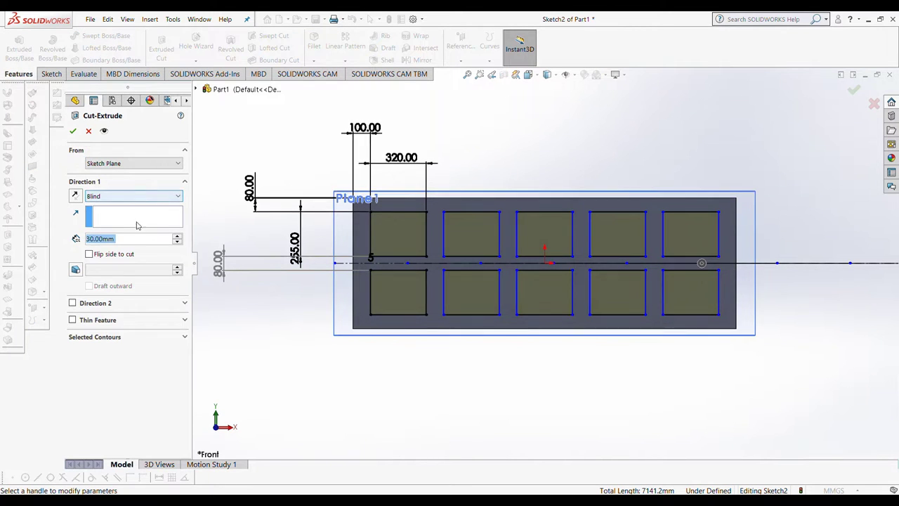
{"action": "type", "text": "30"}
{"action": "key", "text": "Return"}
{"action": "middle_click_drag", "start_coordinate": [335, 253], "coordinate": [412, 259]}
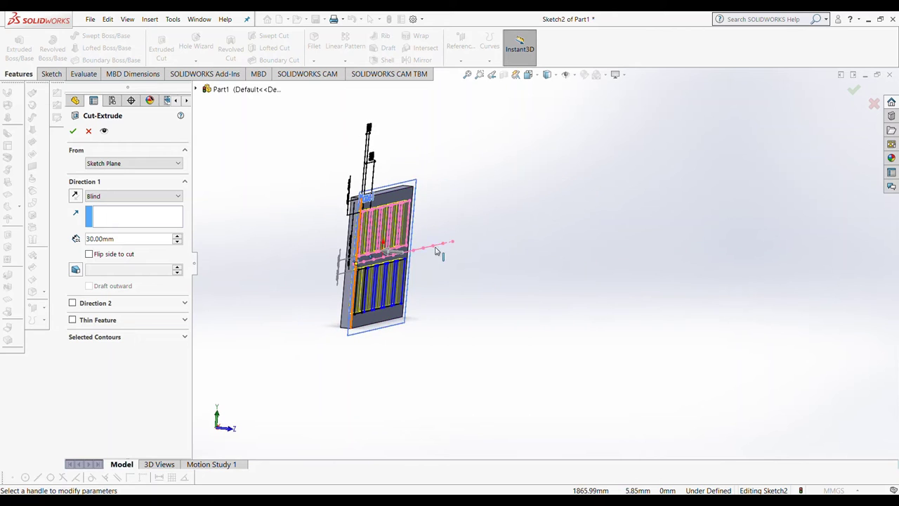
{"action": "scroll", "coordinate": [407, 257], "scroll_direction": "down", "scroll_amount": 3}
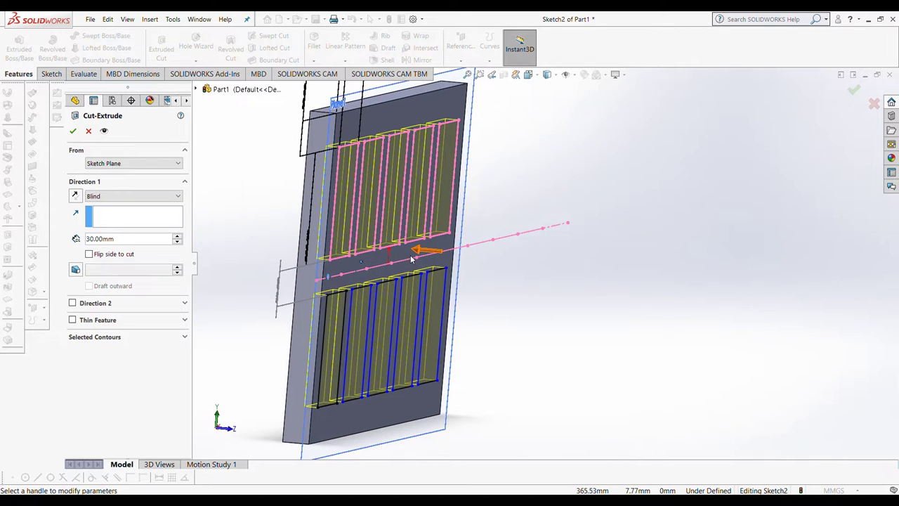
{"action": "left_click", "coordinate": [76, 270]}
{"action": "type", "text": "30"}
{"action": "key", "text": "Return"}
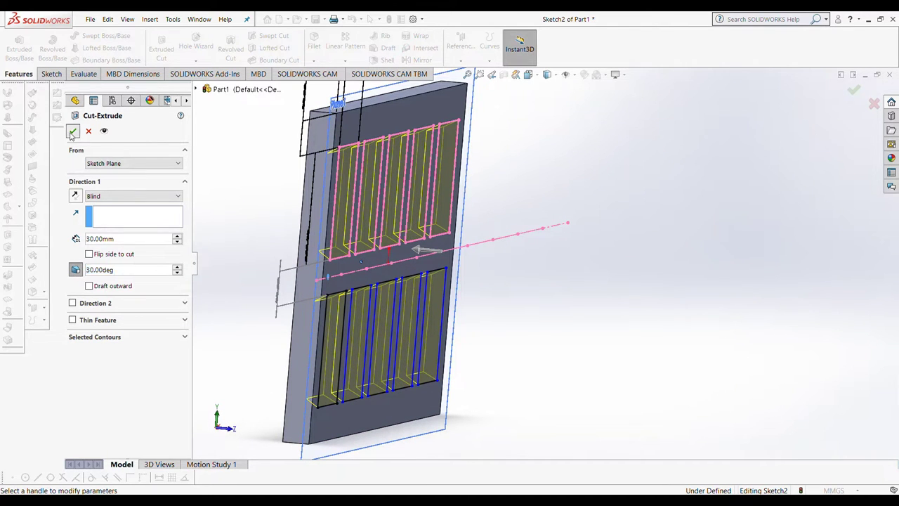
Step: Apply the drafted cut as Cut-Extrude1 and orbit to inspect the pockets
{"action": "left_click", "coordinate": [73, 132]}
{"action": "scroll", "coordinate": [452, 238], "scroll_direction": "down", "scroll_amount": 2}
{"action": "scroll", "coordinate": [632, 253], "scroll_direction": "down", "scroll_amount": 3}
{"action": "scroll", "coordinate": [834, 265], "scroll_direction": "down", "scroll_amount": 3}
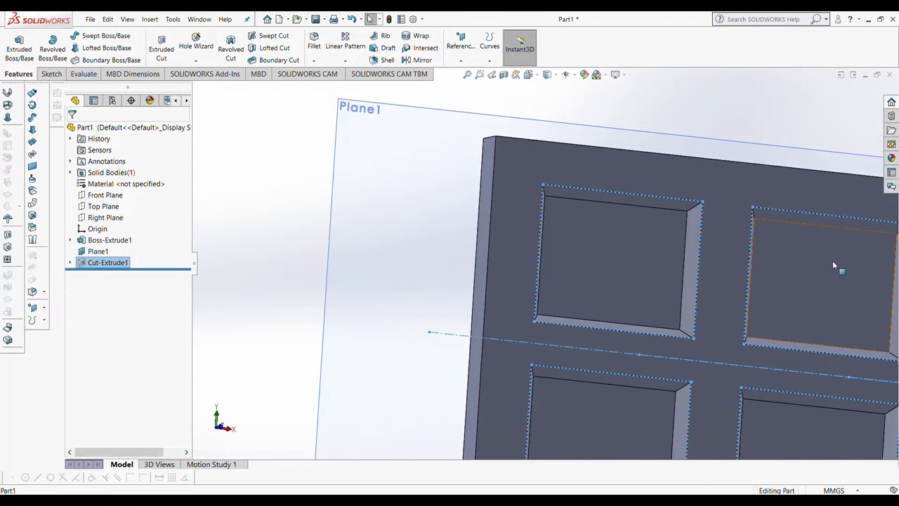
{"action": "scroll", "coordinate": [696, 282], "scroll_direction": "up", "scroll_amount": 3}
{"action": "scroll", "coordinate": [695, 282], "scroll_direction": "up", "scroll_amount": 2}
{"action": "scroll", "coordinate": [682, 279], "scroll_direction": "down", "scroll_amount": 3}
{"action": "middle_click_drag", "start_coordinate": [682, 279], "coordinate": [767, 271]}
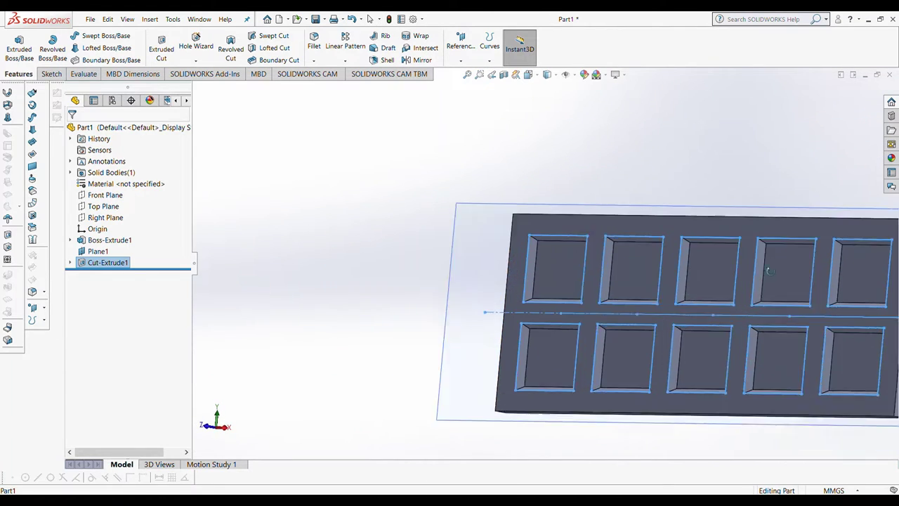
{"action": "scroll", "coordinate": [768, 270], "scroll_direction": "up", "scroll_amount": 3}
Step: Switch to the Front view orientation to see the pocketed plate face-on
{"action": "left_click", "coordinate": [529, 74]}
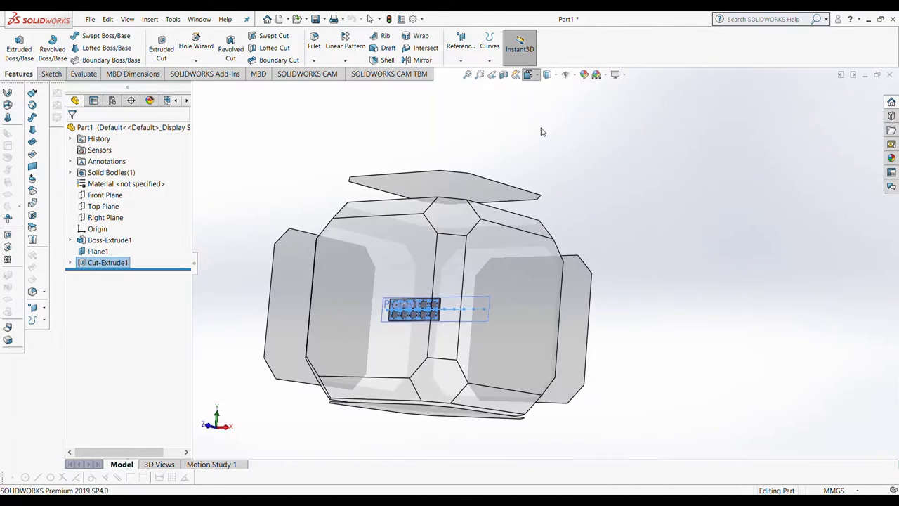
{"action": "key", "text": "ctrl+1"}
{"action": "scroll", "coordinate": [430, 217], "scroll_direction": "down", "scroll_amount": 3}
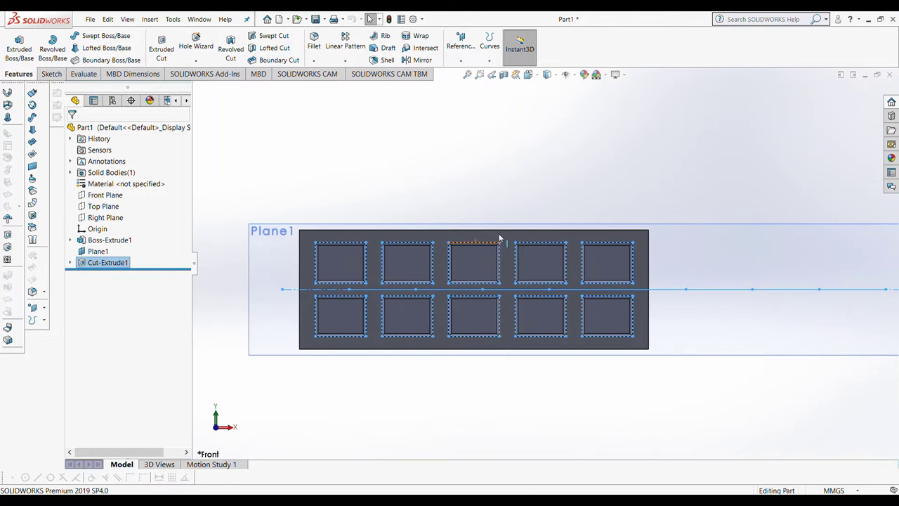
{"action": "middle_click_drag", "start_coordinate": [499, 241], "coordinate": [413, 257]}
{"action": "left_click", "coordinate": [528, 74]}
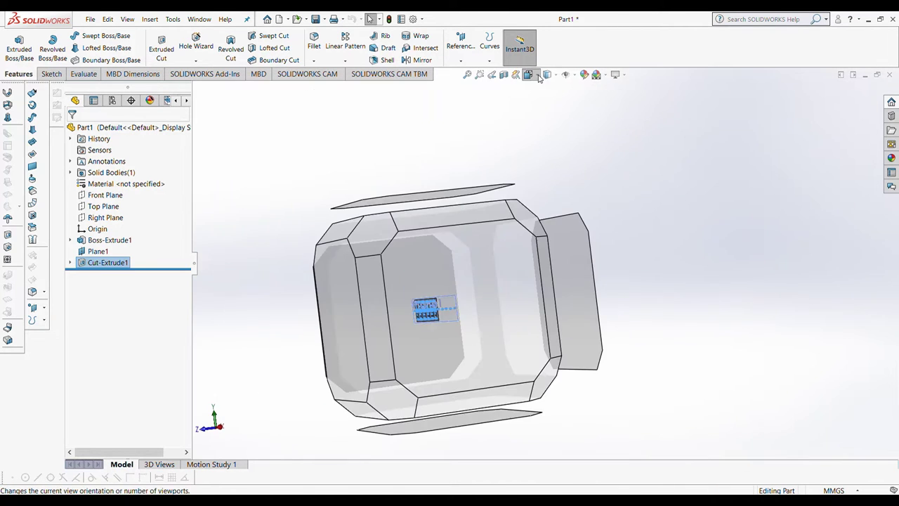
{"action": "key", "text": "ctrl+1"}
{"action": "scroll", "coordinate": [625, 179], "scroll_direction": "down", "scroll_amount": 3}
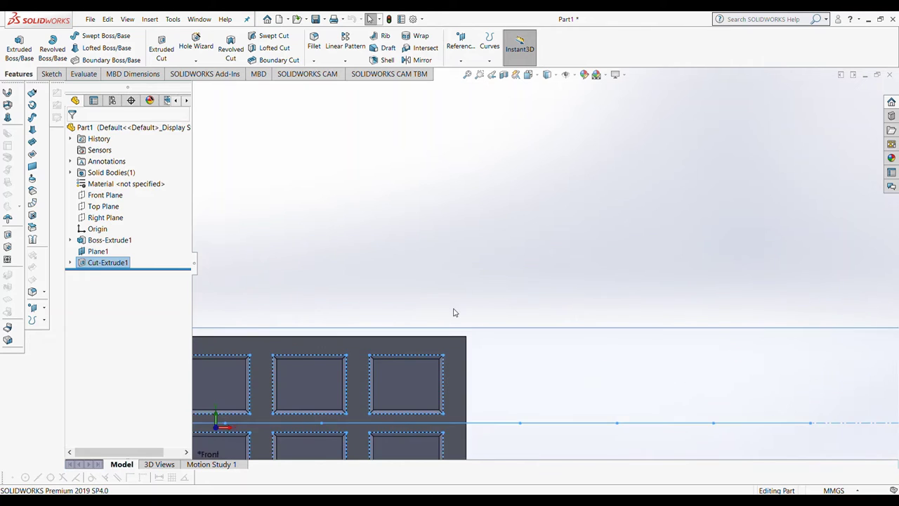
{"action": "left_click", "coordinate": [50, 74]}
Step: On Plane1, draw a closed rectangle of lines rising from the plate's top-right corner
{"action": "left_click", "coordinate": [14, 42]}
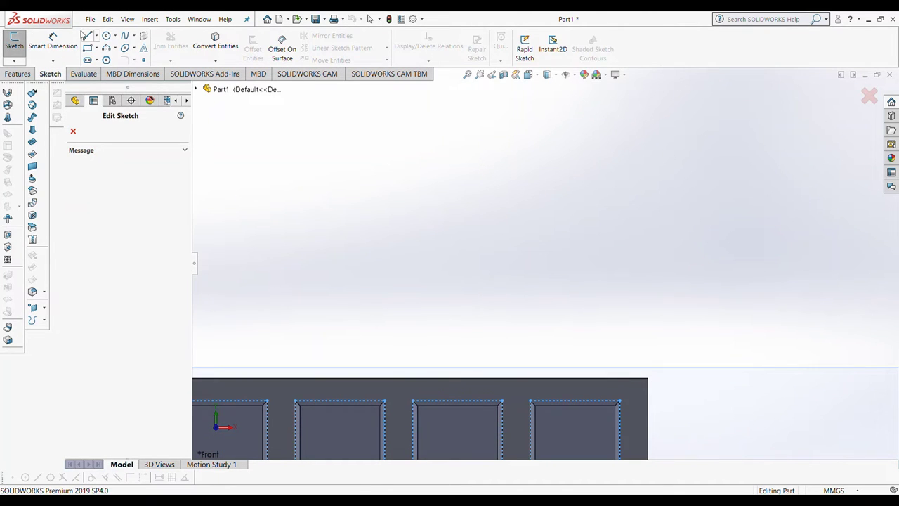
{"action": "left_click", "coordinate": [73, 134]}
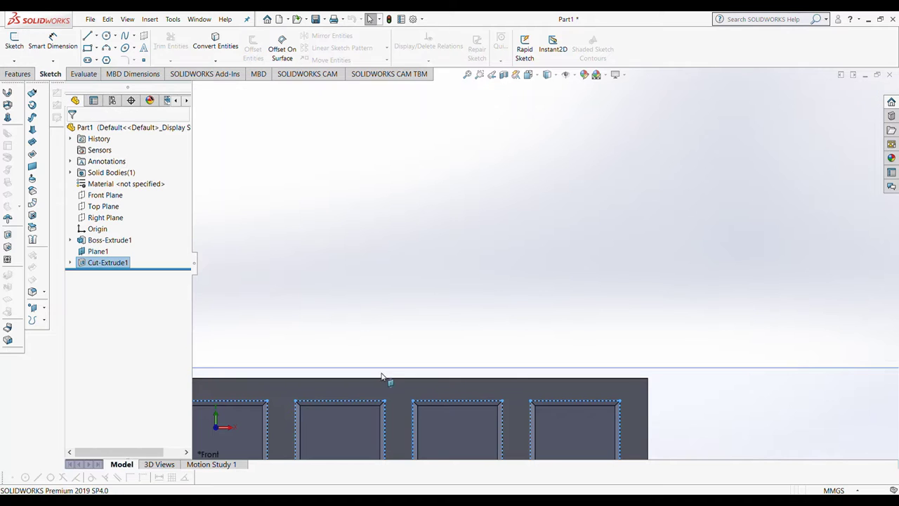
{"action": "left_click", "coordinate": [398, 369]}
{"action": "left_click", "coordinate": [89, 36]}
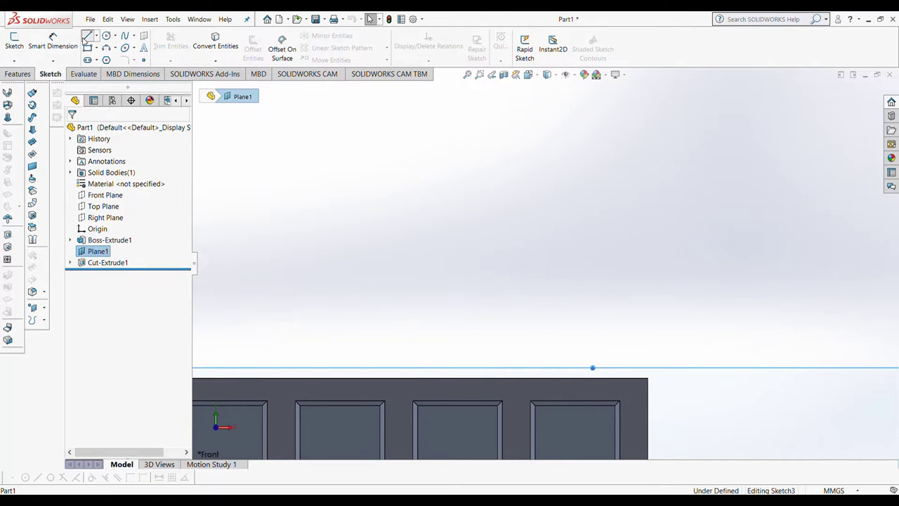
{"action": "left_click_drag", "start_coordinate": [636, 368], "coordinate": [636, 279]}
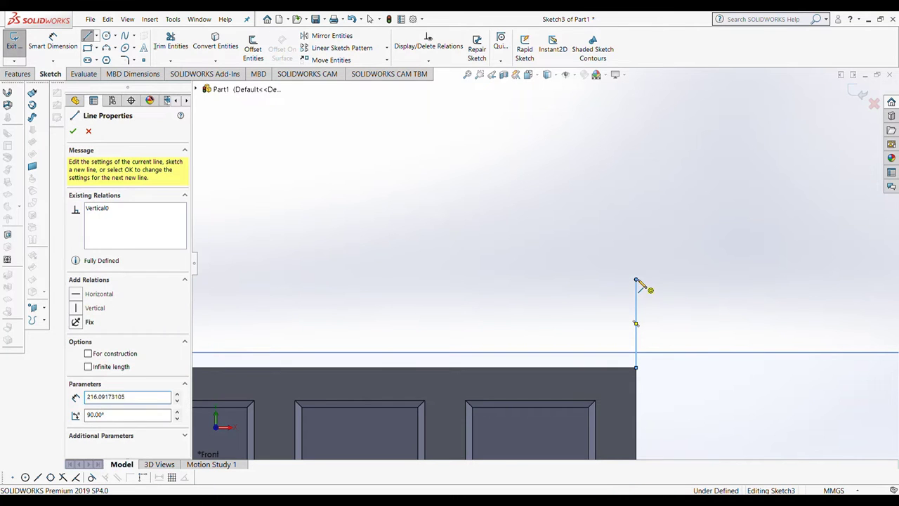
{"action": "left_click", "coordinate": [588, 279]}
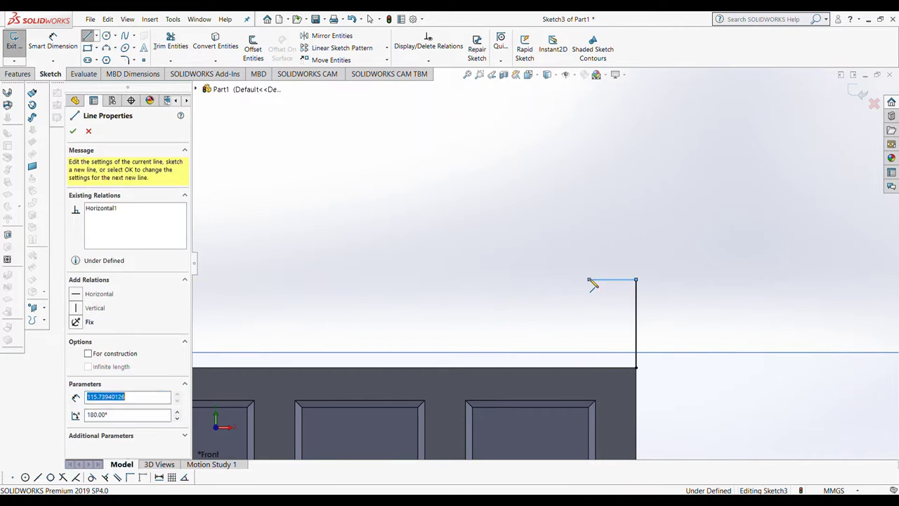
{"action": "left_click", "coordinate": [588, 367]}
{"action": "left_click", "coordinate": [635, 367]}
{"action": "key", "text": "Escape"}
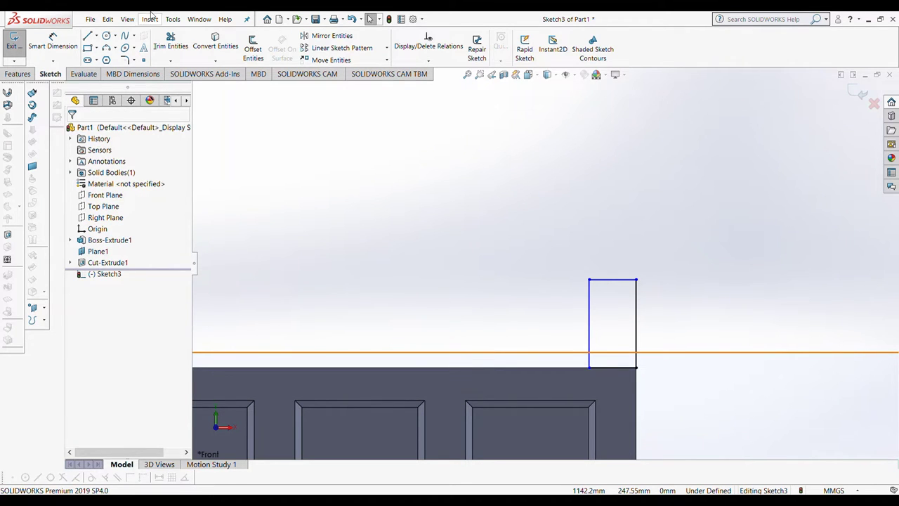
Step: Dimension the new rectangle 30 mm wide and 40 mm tall
{"action": "left_click", "coordinate": [53, 42]}
{"action": "left_click", "coordinate": [605, 279]}
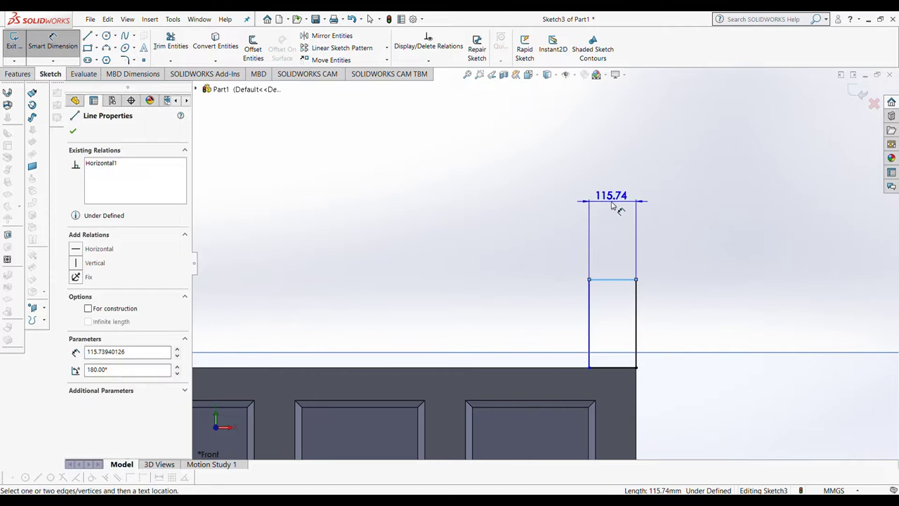
{"action": "left_click", "coordinate": [615, 205]}
{"action": "type", "text": "30"}
{"action": "key", "text": "Return"}
{"action": "left_click", "coordinate": [635, 319]}
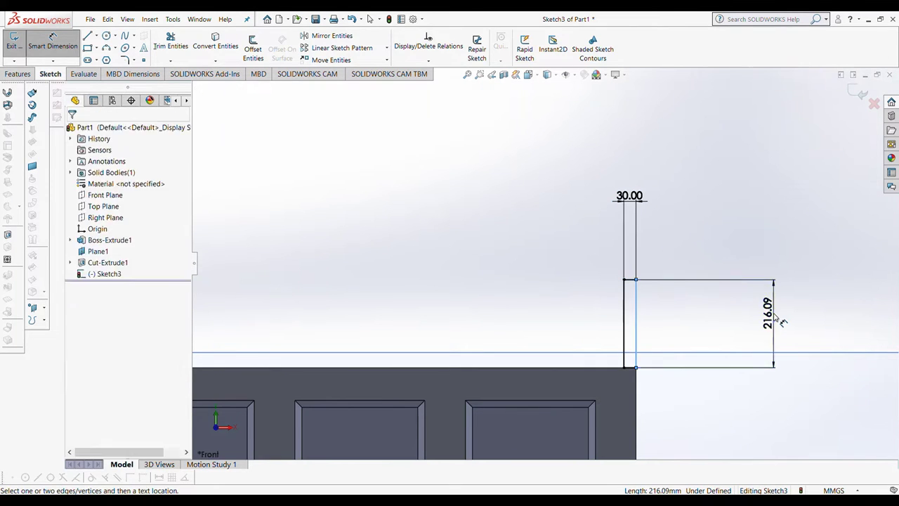
{"action": "left_click", "coordinate": [780, 320]}
{"action": "type", "text": "40"}
{"action": "key", "text": "Return"}
{"action": "scroll", "coordinate": [698, 321], "scroll_direction": "down", "scroll_amount": 10}
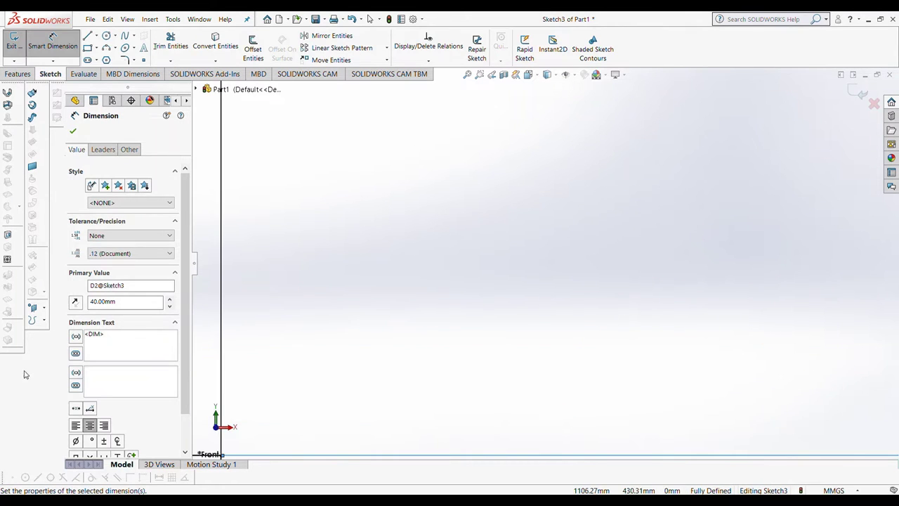
{"action": "scroll", "coordinate": [331, 415], "scroll_direction": "up", "scroll_amount": 5}
{"action": "scroll", "coordinate": [250, 423], "scroll_direction": "down", "scroll_amount": 4}
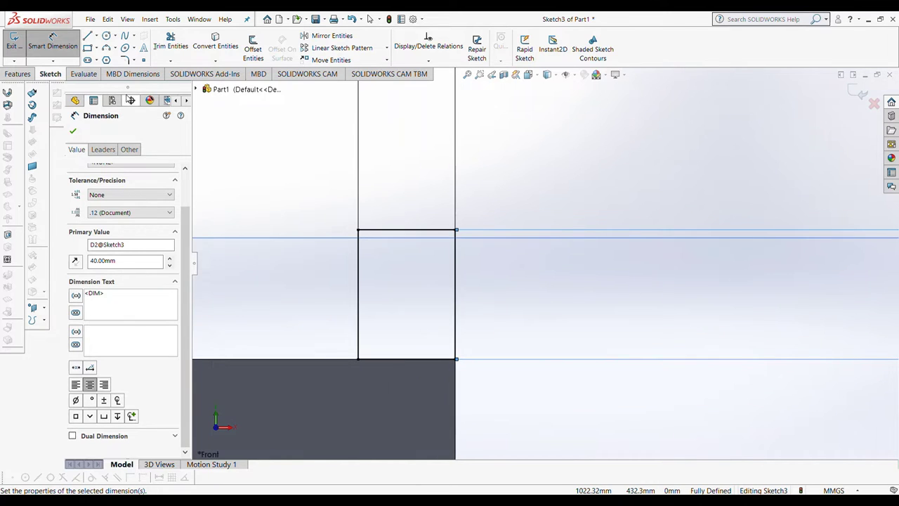
{"action": "left_click", "coordinate": [73, 132]}
{"action": "left_click", "coordinate": [106, 36]}
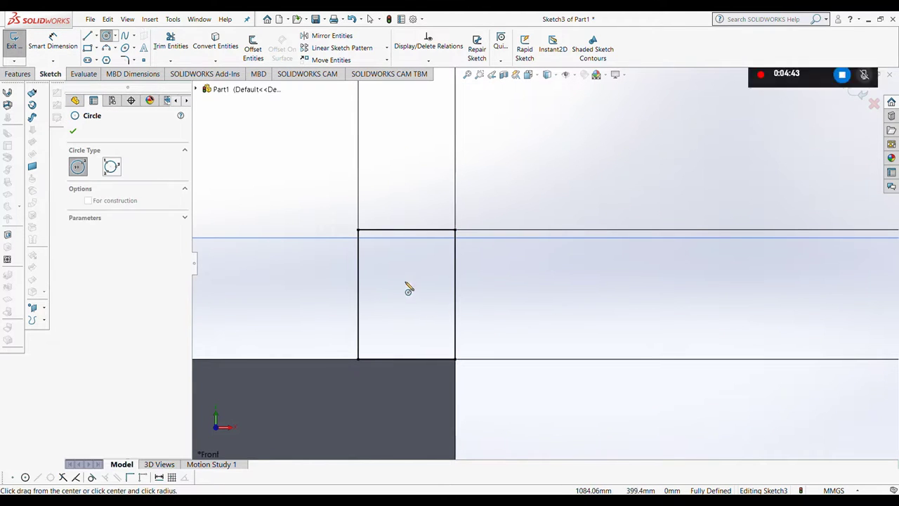
Step: Draw a circle inside the small rectangle and give it a 20 mm diameter
{"action": "left_click_drag", "start_coordinate": [403, 280], "coordinate": [420, 304]}
{"action": "left_click", "coordinate": [52, 42]}
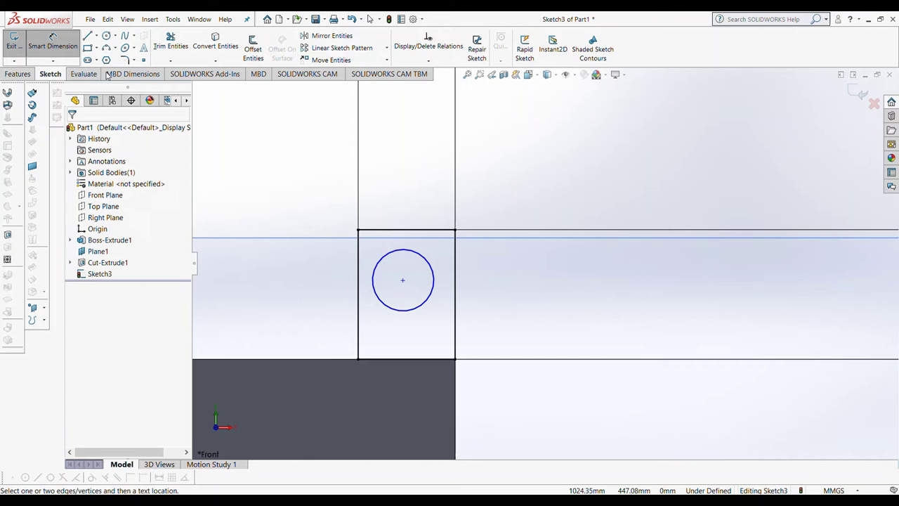
{"action": "left_click", "coordinate": [437, 281]}
{"action": "left_click", "coordinate": [596, 307]}
{"action": "type", "text": "20"}
{"action": "key", "text": "Return"}
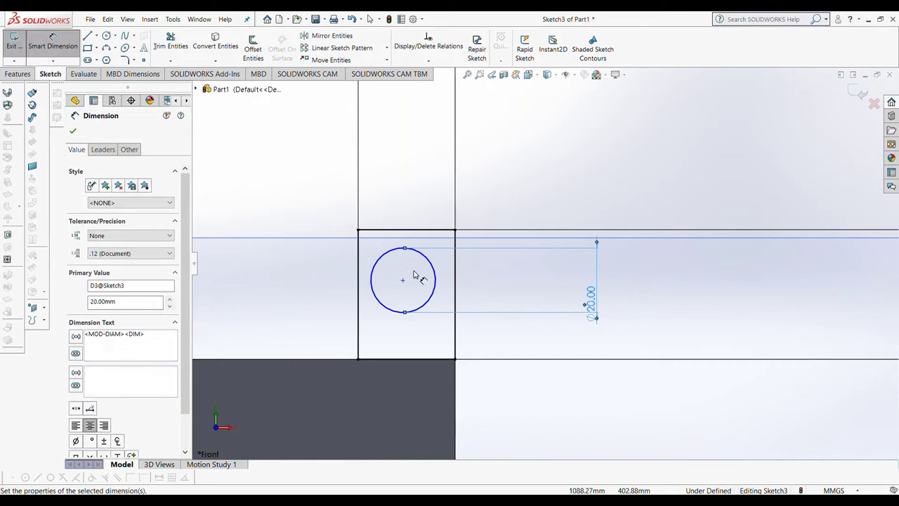
Step: Locate the circle centre 20 mm below the top line
{"action": "left_click", "coordinate": [402, 281]}
{"action": "left_click", "coordinate": [408, 230]}
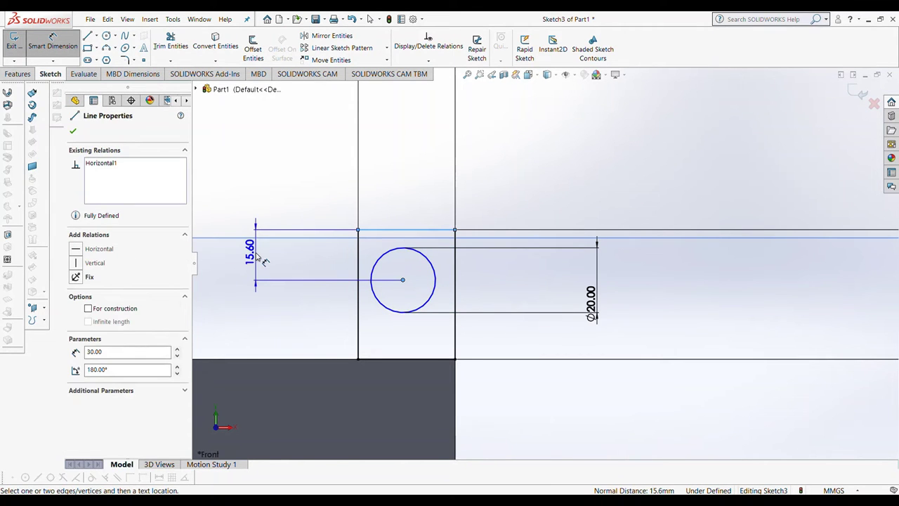
{"action": "left_click", "coordinate": [262, 259]}
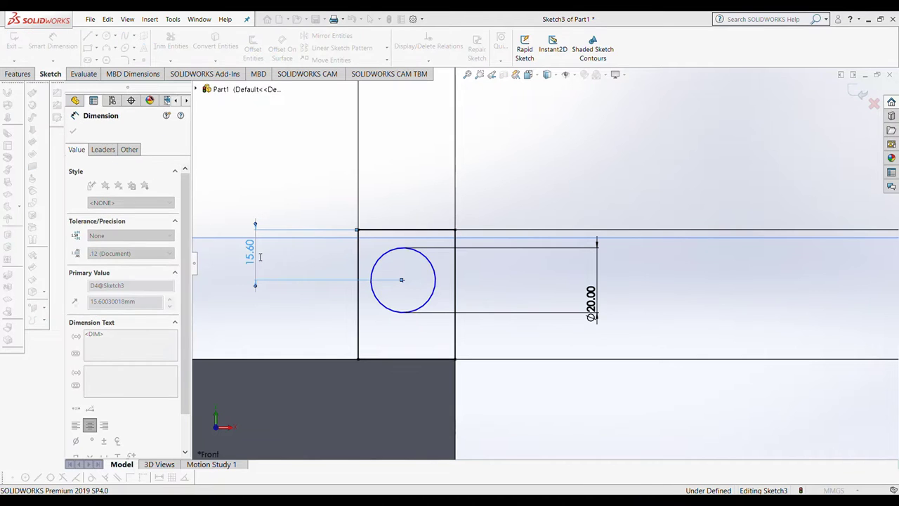
{"action": "type", "text": "20"}
{"action": "key", "text": "Return"}
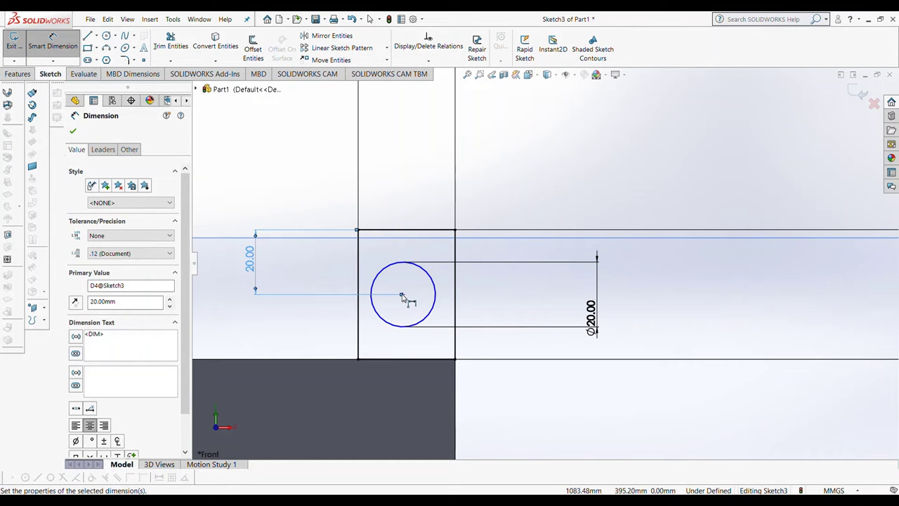
Step: Locate the circle centre 15 mm from the left vertical edge
{"action": "left_click", "coordinate": [402, 294]}
{"action": "key", "text": "Escape"}
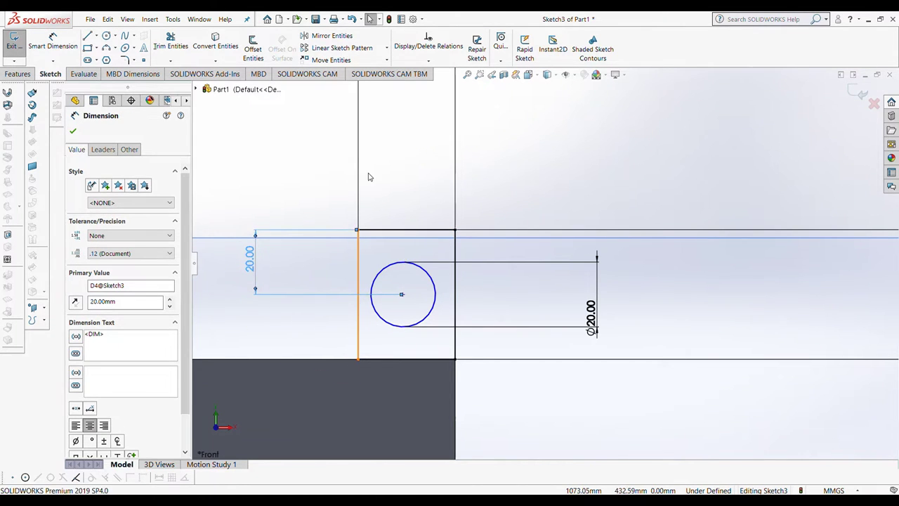
{"action": "key", "text": "Escape"}
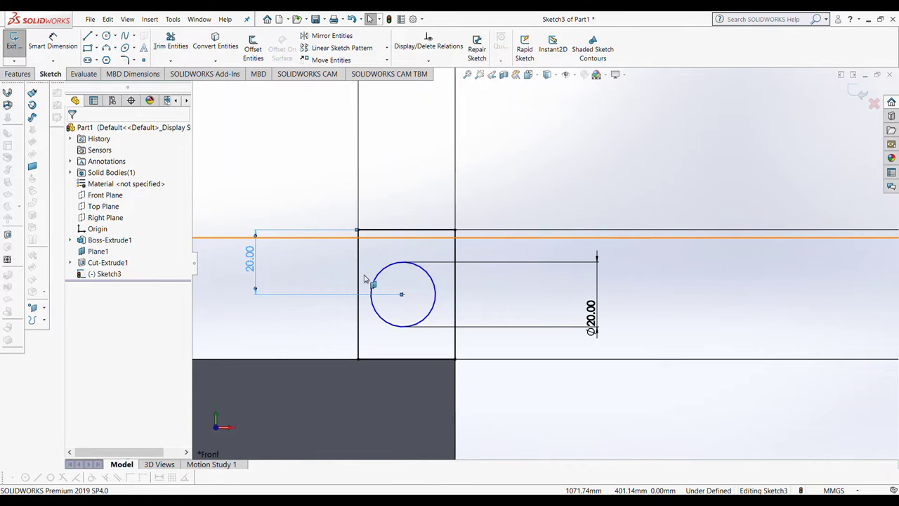
{"action": "left_click", "coordinate": [358, 281]}
{"action": "left_click", "coordinate": [402, 295]}
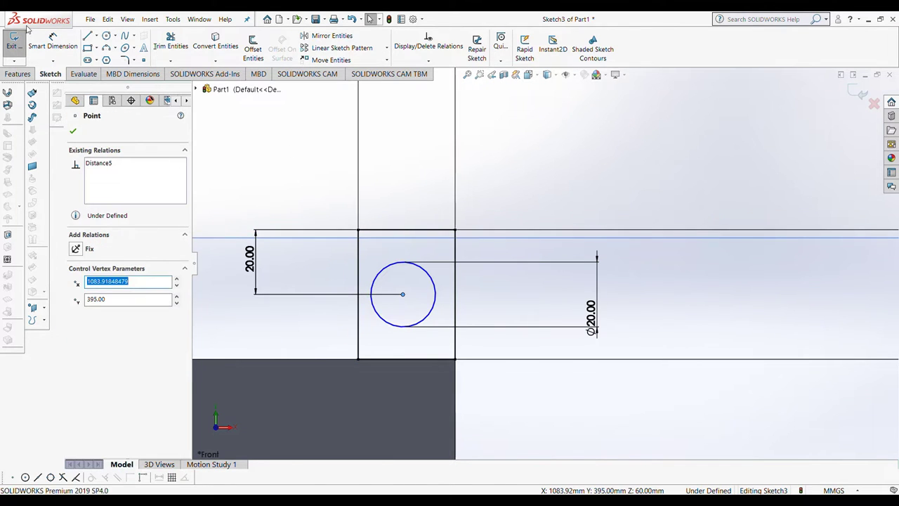
{"action": "left_click", "coordinate": [52, 41]}
{"action": "left_click", "coordinate": [358, 275]}
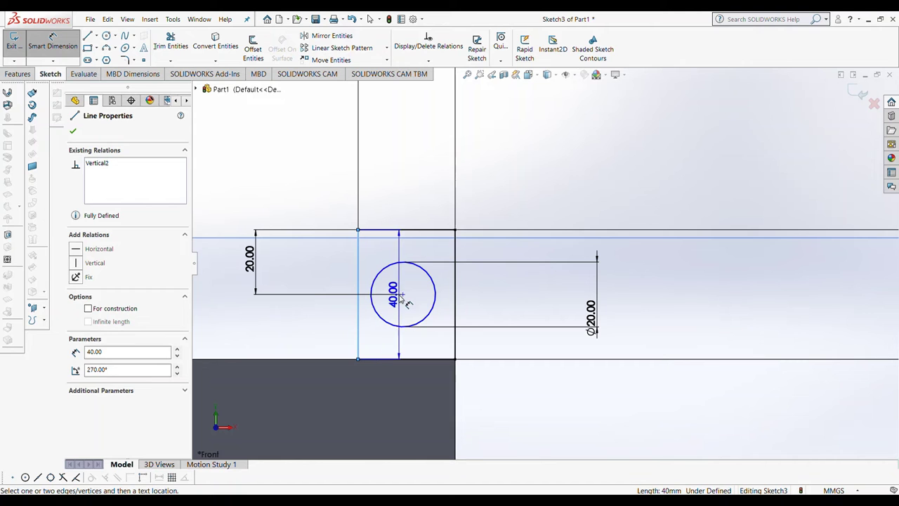
{"action": "left_click", "coordinate": [403, 294]}
{"action": "left_click", "coordinate": [385, 173]}
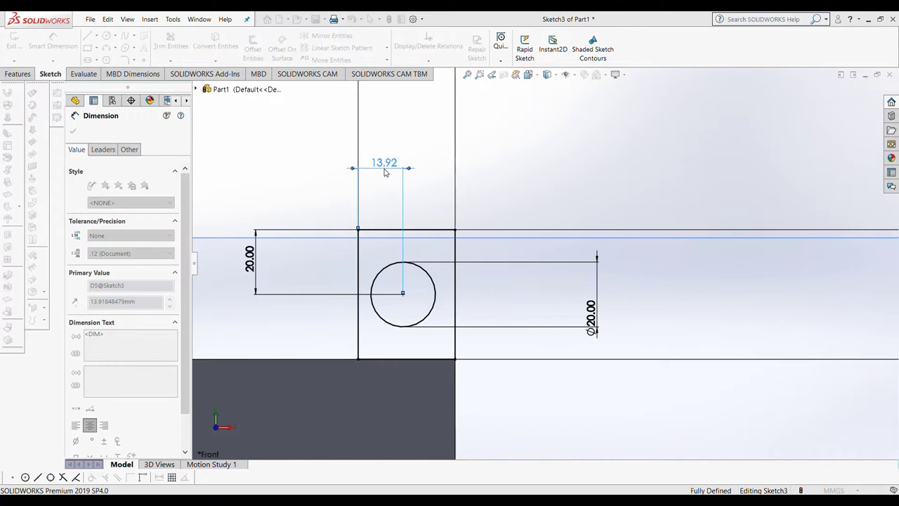
{"action": "type", "text": "15"}
{"action": "key", "text": "Return"}
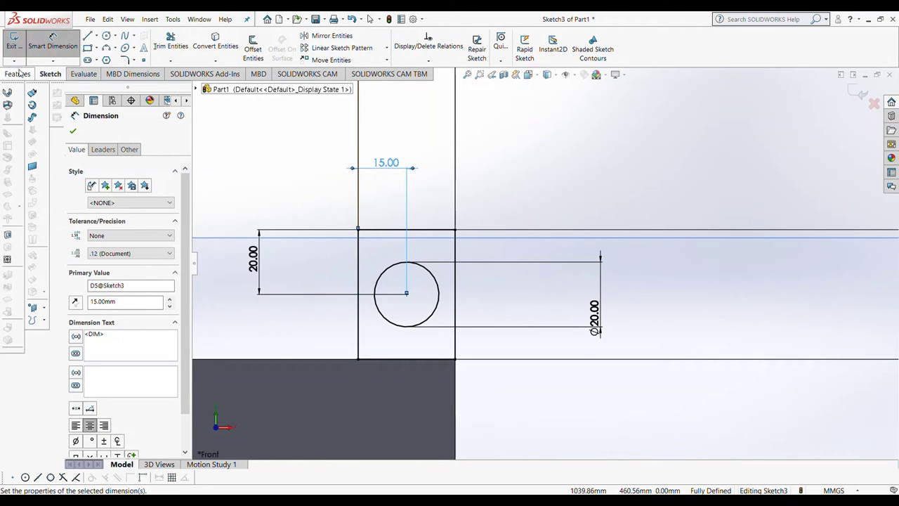
{"action": "left_click", "coordinate": [17, 73]}
Step: Extrude the circle sketch 60 mm in the reversed direction as Boss-Extrude2
{"action": "left_click", "coordinate": [19, 44]}
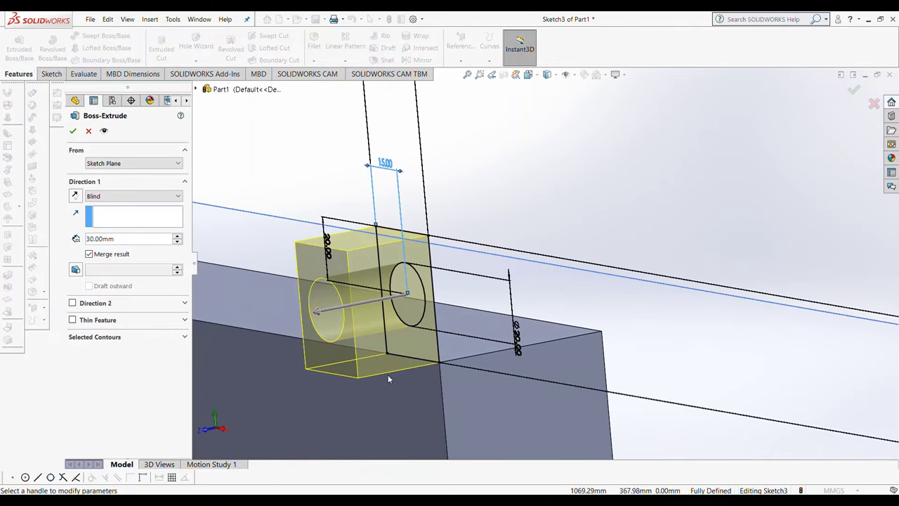
{"action": "left_click_drag", "start_coordinate": [321, 314], "coordinate": [575, 261]}
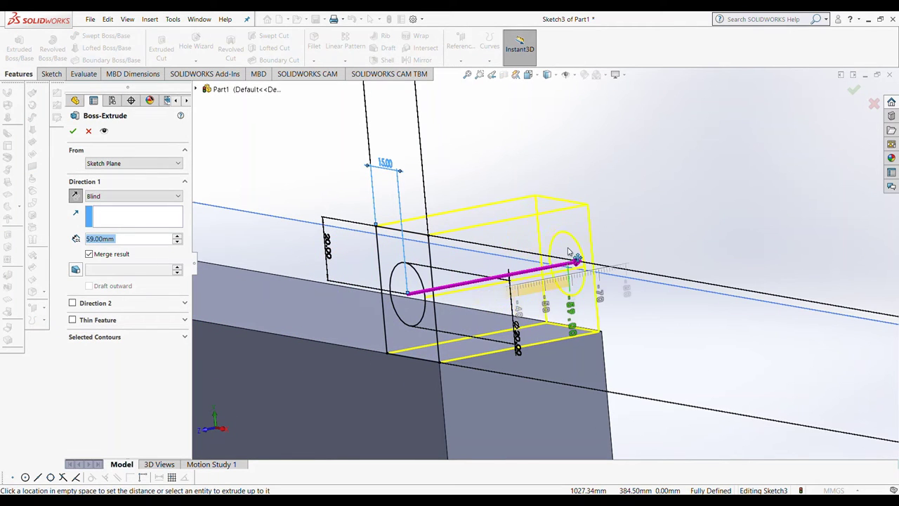
{"action": "type", "text": "60"}
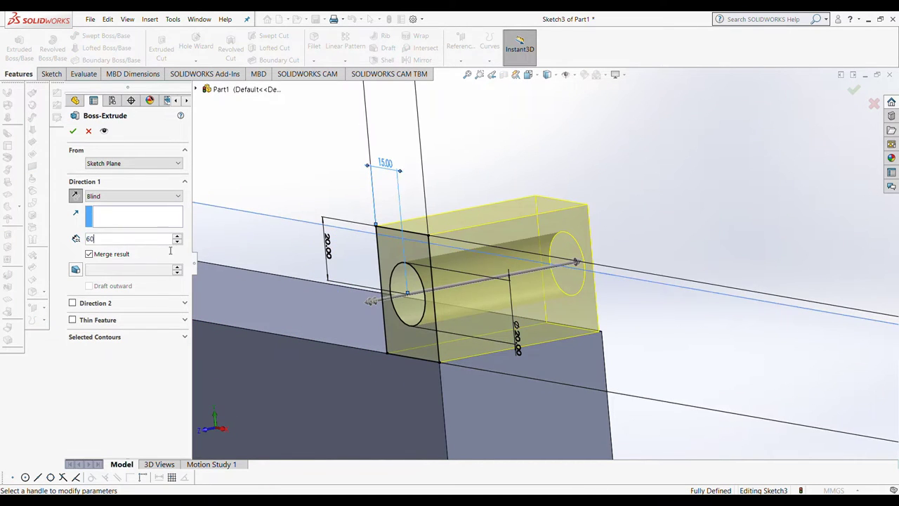
{"action": "key", "text": "Return"}
{"action": "left_click", "coordinate": [72, 131]}
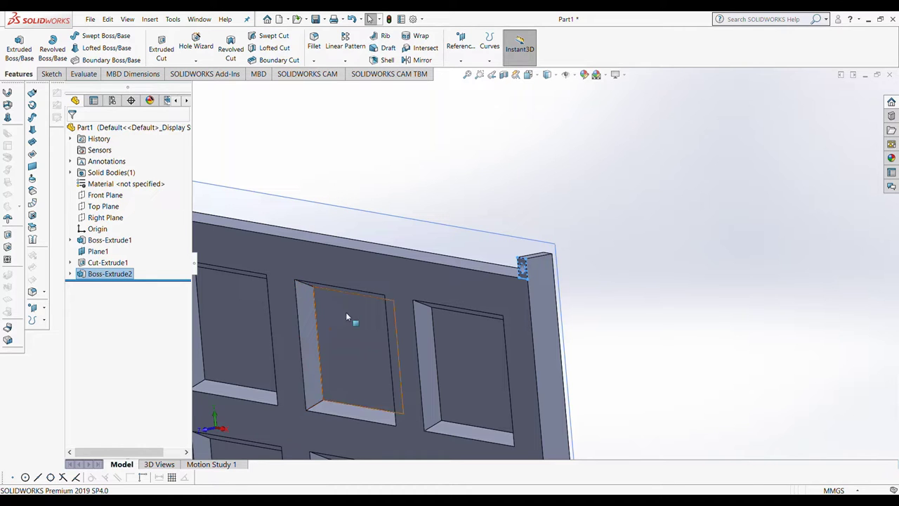
{"action": "scroll", "coordinate": [379, 312], "scroll_direction": "up", "scroll_amount": 5}
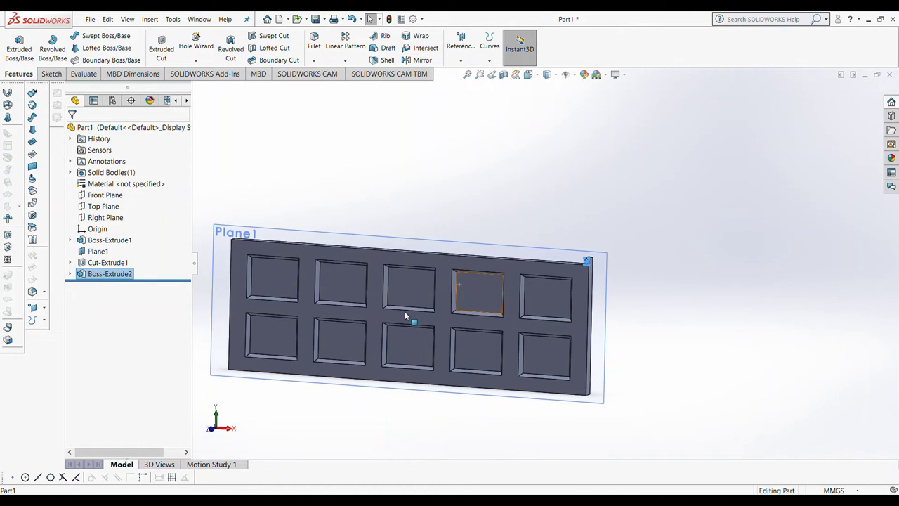
Step: Start a linear pattern of the end block along the panel's top edge
{"action": "left_click", "coordinate": [345, 42]}
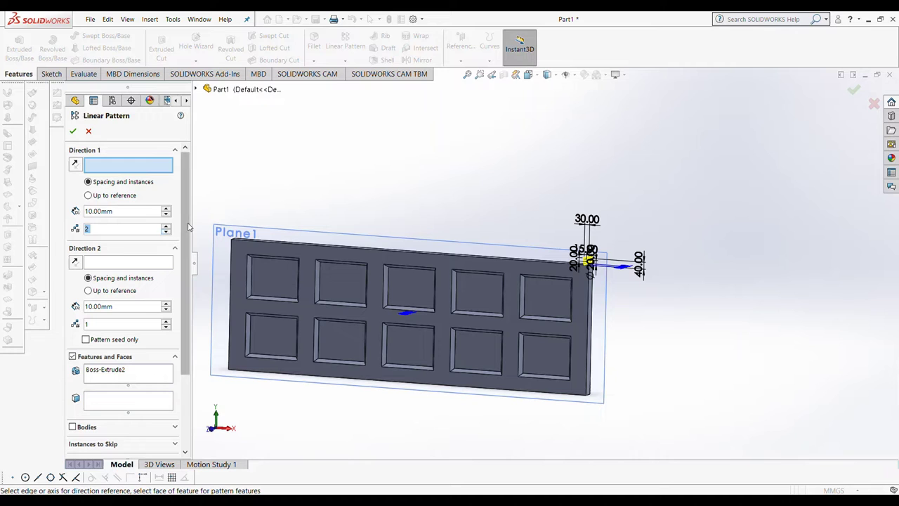
{"action": "left_click", "coordinate": [165, 208]}
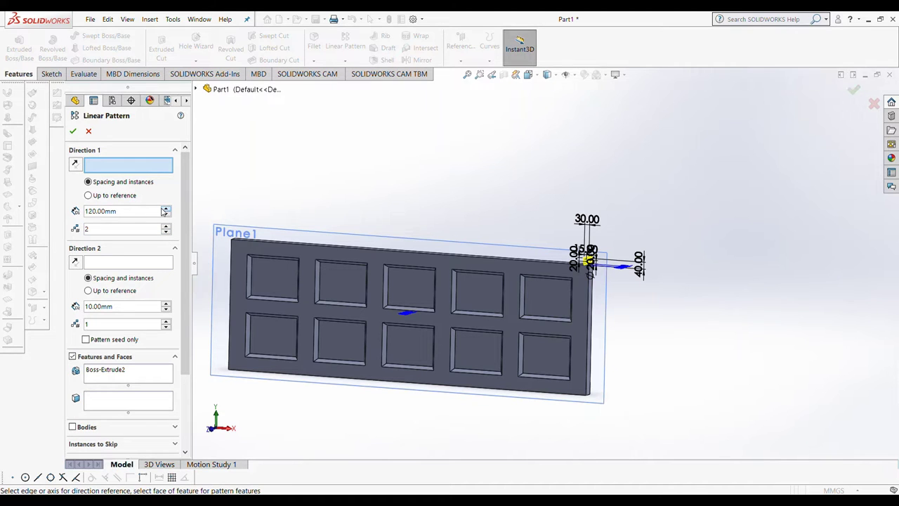
{"action": "left_click", "coordinate": [335, 248]}
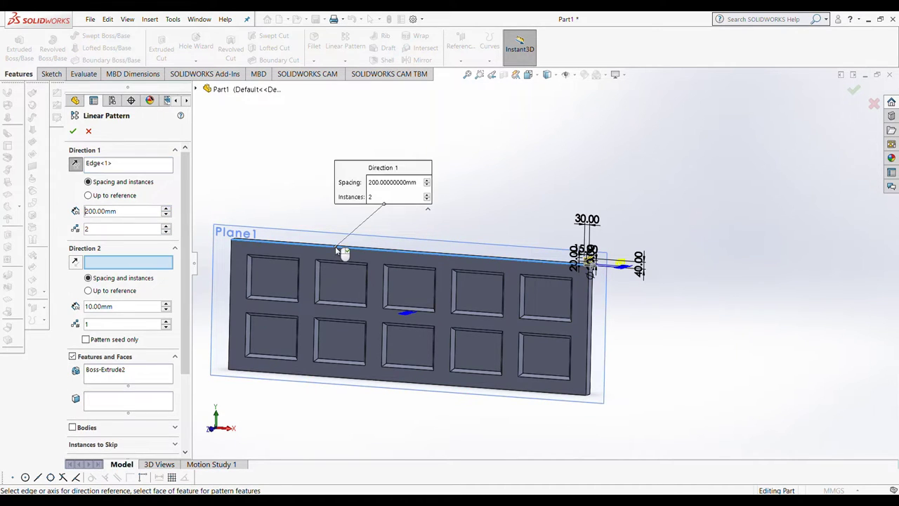
{"action": "left_click", "coordinate": [165, 210]}
{"action": "left_click", "coordinate": [166, 210]}
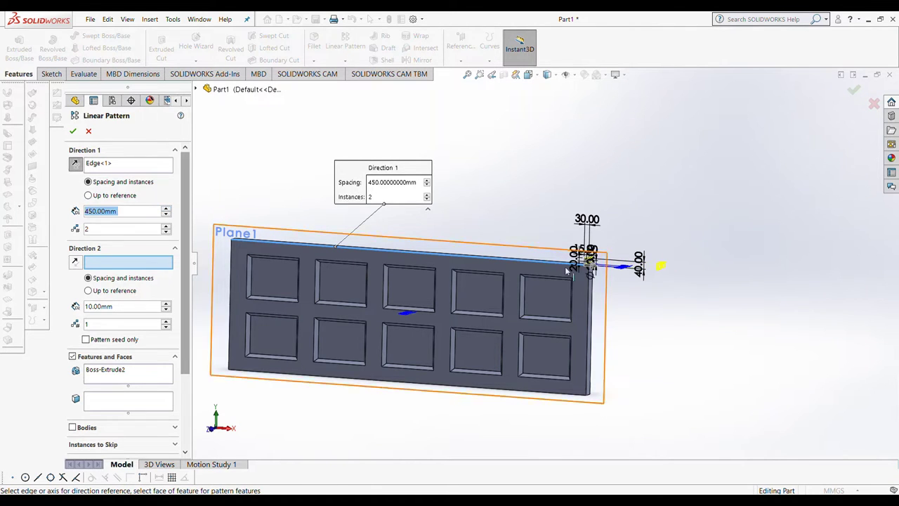
{"action": "scroll", "coordinate": [602, 267], "scroll_direction": "down", "scroll_amount": 3}
{"action": "scroll", "coordinate": [602, 271], "scroll_direction": "up", "scroll_amount": 4}
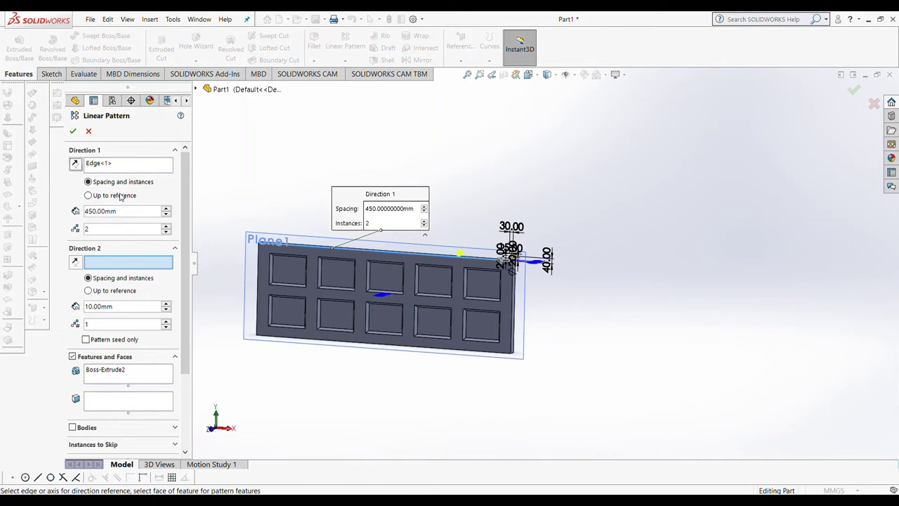
Step: Set the pattern spacing to 2170 mm with 2 instances and accept LPattern1
{"action": "left_click", "coordinate": [166, 210]}
{"action": "scroll", "coordinate": [264, 248], "scroll_direction": "down", "scroll_amount": 3}
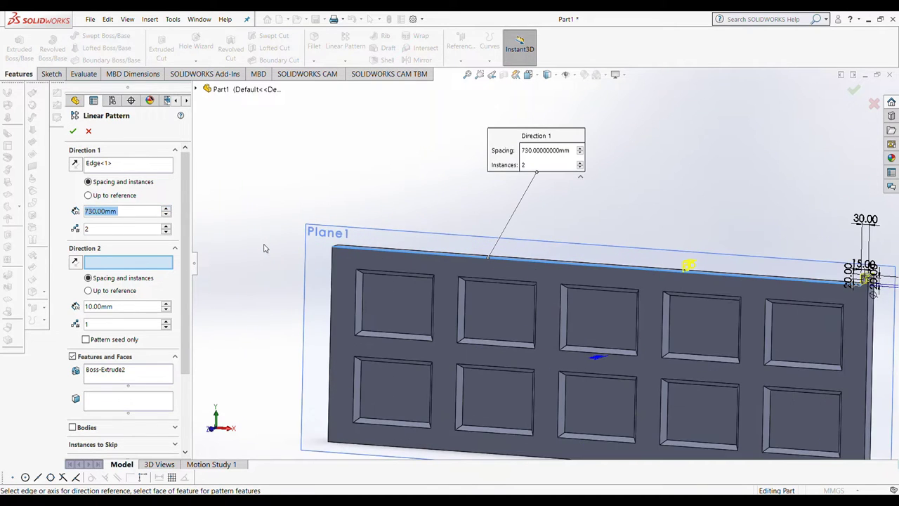
{"action": "left_click", "coordinate": [166, 209]}
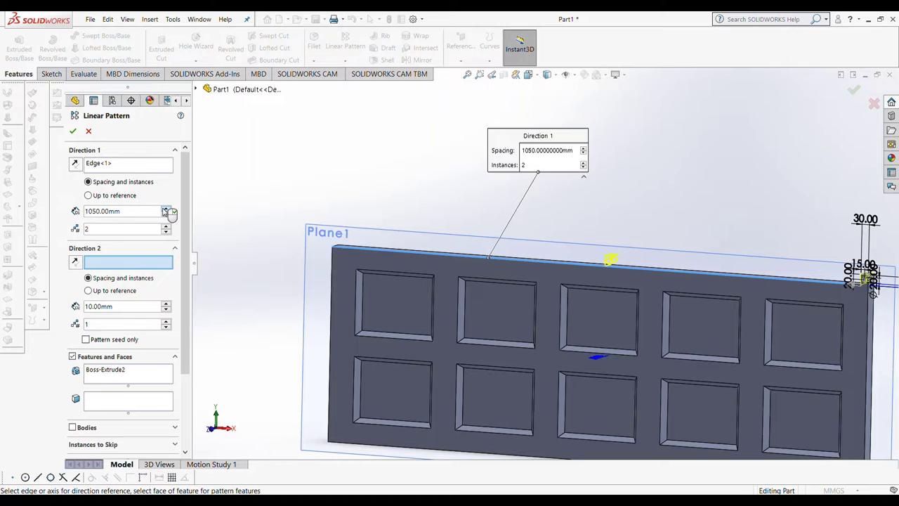
{"action": "double_click", "coordinate": [119, 211]}
{"action": "type", "text": "2170"}
{"action": "key", "text": "Return"}
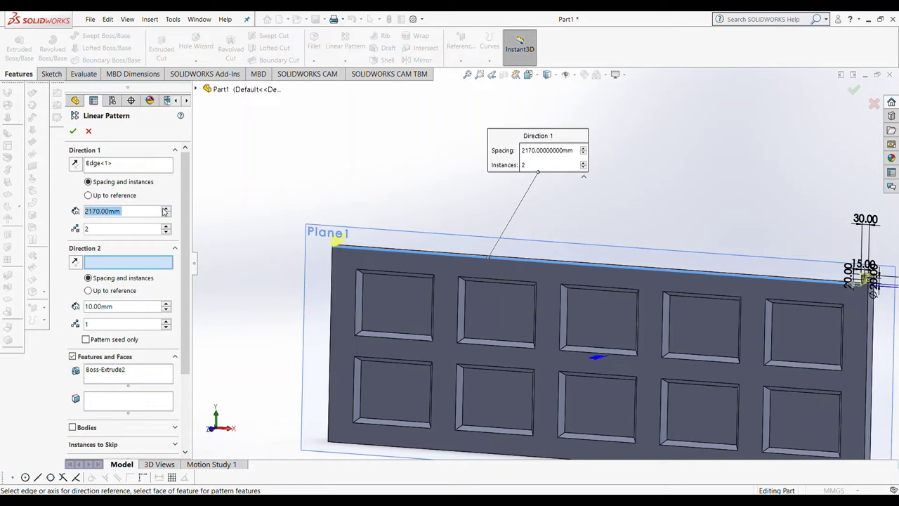
{"action": "scroll", "coordinate": [190, 253], "scroll_direction": "down", "scroll_amount": 2}
{"action": "scroll", "coordinate": [295, 253], "scroll_direction": "down", "scroll_amount": 1}
{"action": "left_click", "coordinate": [73, 131]}
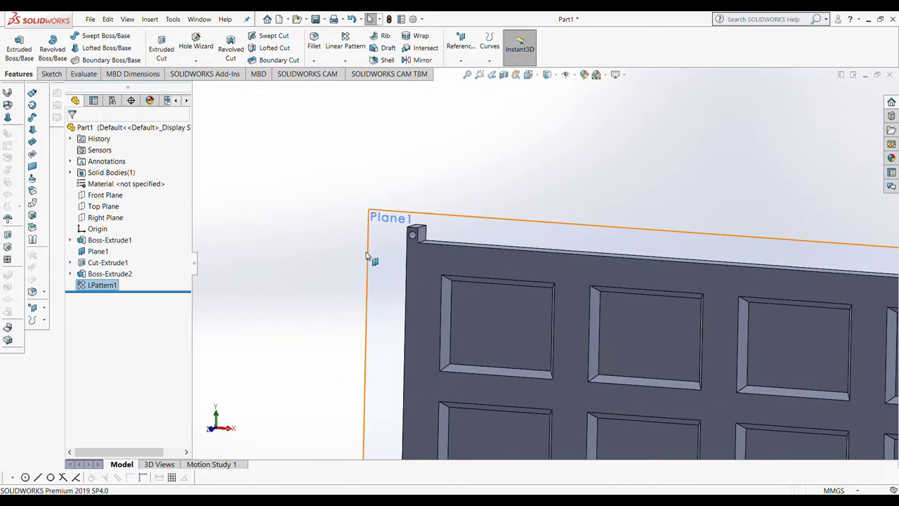
Step: Select Right Plane in the feature tree as reference for a new plane
{"action": "scroll", "coordinate": [746, 314], "scroll_direction": "up", "scroll_amount": 2}
{"action": "scroll", "coordinate": [746, 314], "scroll_direction": "up", "scroll_amount": 2}
{"action": "scroll", "coordinate": [746, 314], "scroll_direction": "up", "scroll_amount": 1}
{"action": "scroll", "coordinate": [746, 314], "scroll_direction": "down", "scroll_amount": 3}
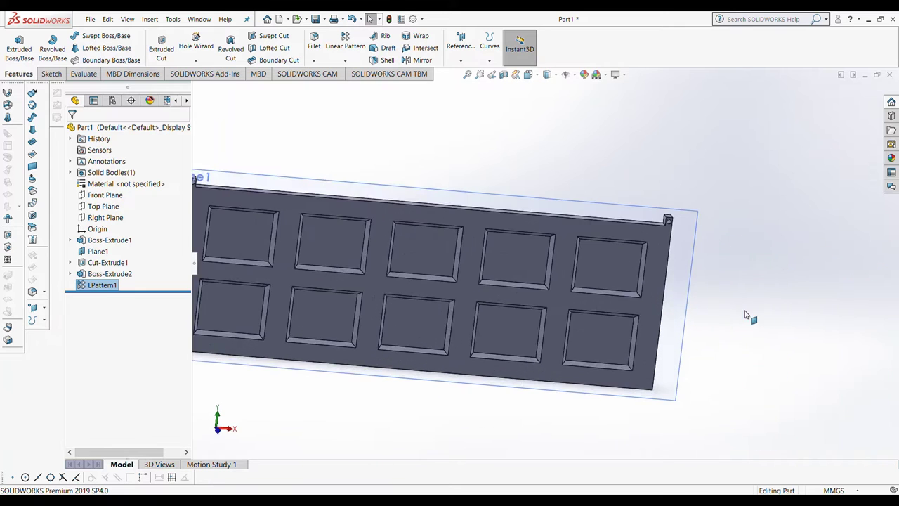
{"action": "scroll", "coordinate": [678, 307], "scroll_direction": "up", "scroll_amount": 2}
{"action": "scroll", "coordinate": [679, 307], "scroll_direction": "up", "scroll_amount": 1}
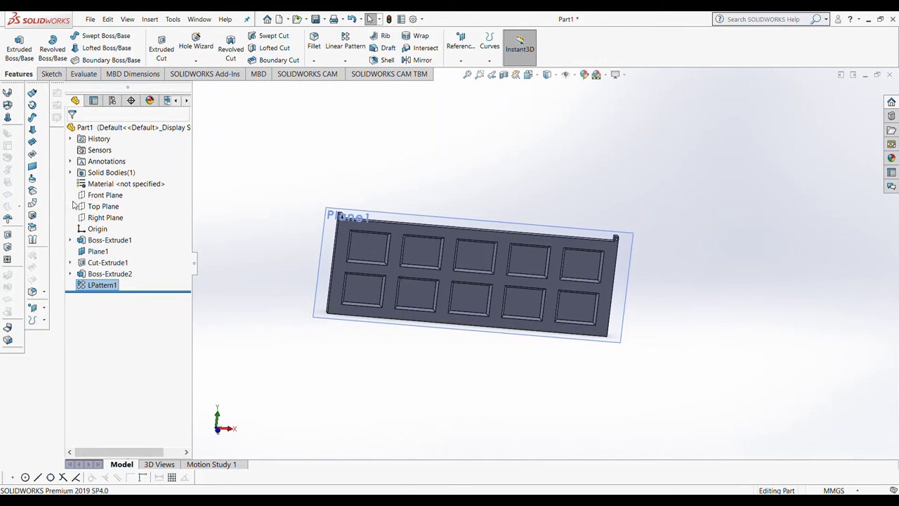
{"action": "left_click", "coordinate": [106, 217]}
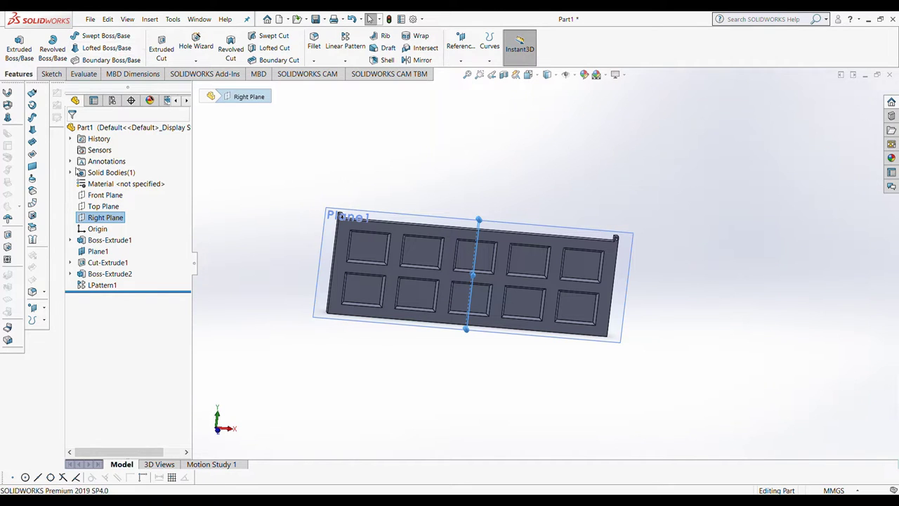
Step: Create Plane2 offset from Right Plane, flipped to the other side
{"action": "left_click", "coordinate": [465, 73]}
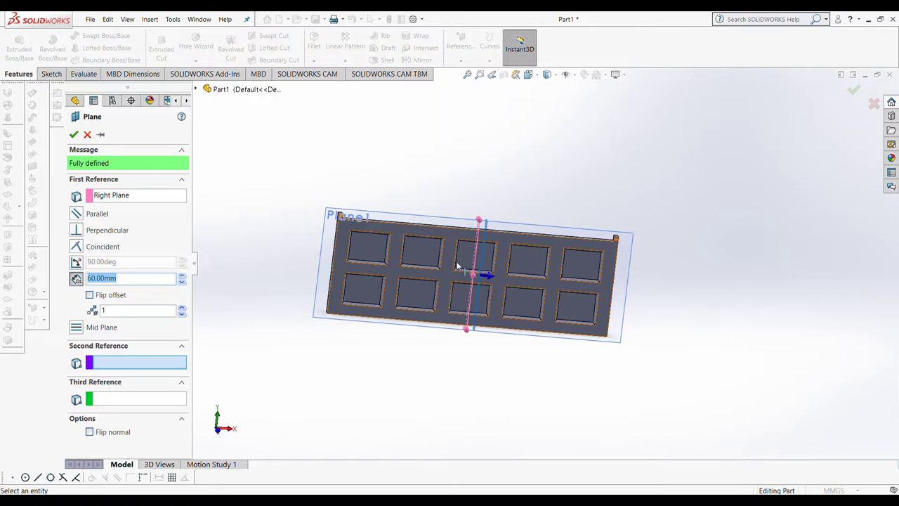
{"action": "left_click", "coordinate": [90, 295]}
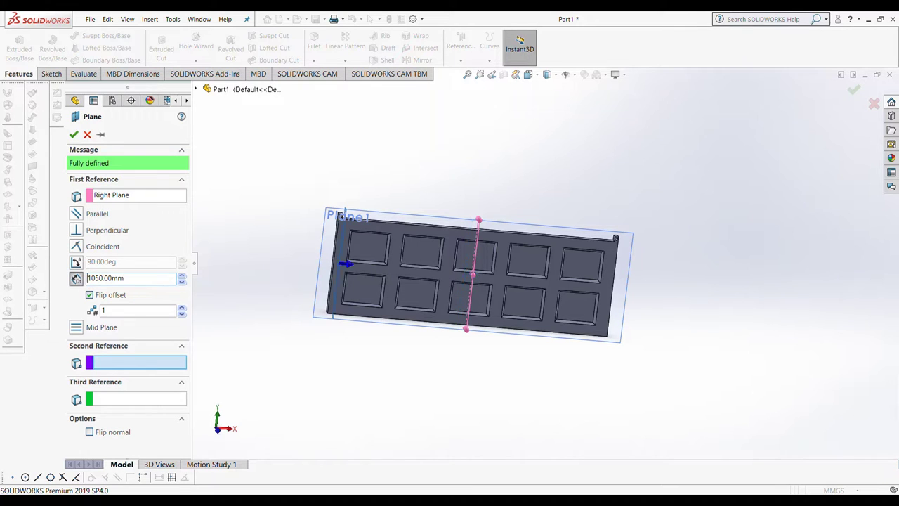
{"action": "left_click", "coordinate": [74, 134]}
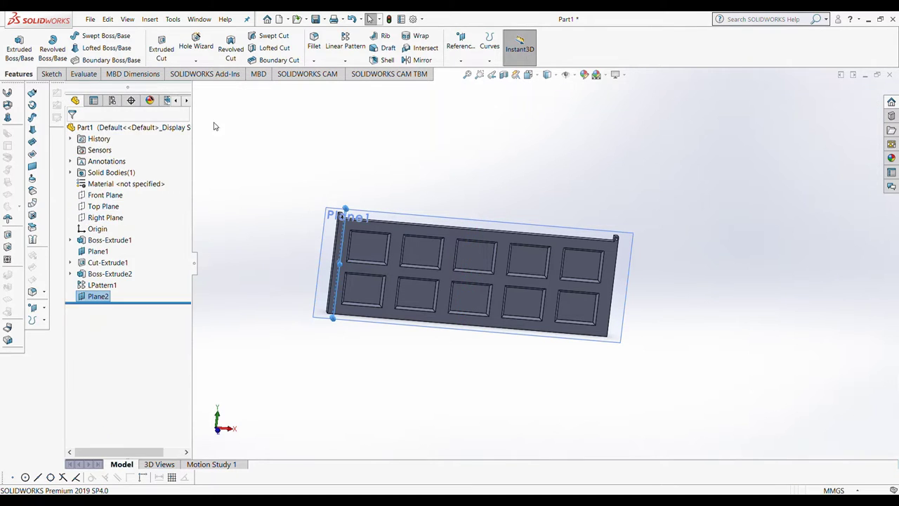
Step: Switch to the Left view of the part
{"action": "left_click", "coordinate": [529, 74]}
{"action": "left_click", "coordinate": [534, 119]}
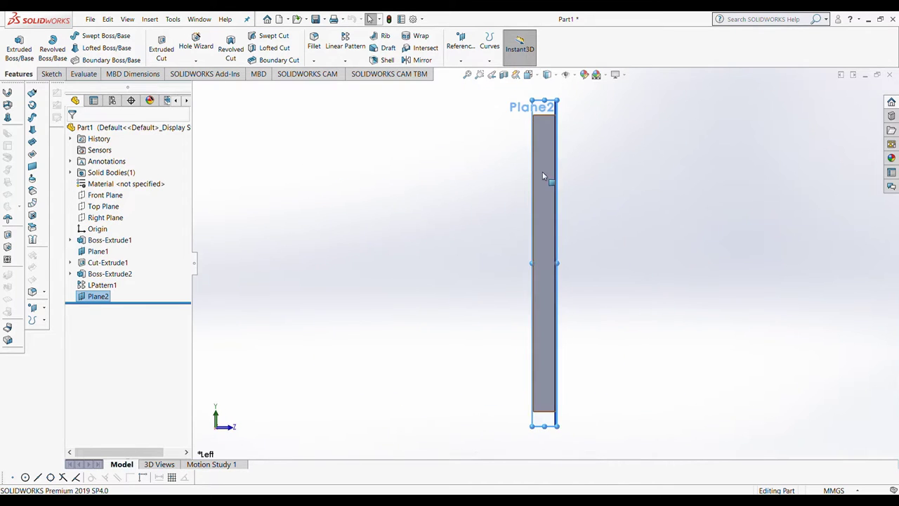
{"action": "scroll", "coordinate": [582, 387], "scroll_direction": "down", "scroll_amount": 3}
{"action": "scroll", "coordinate": [545, 353], "scroll_direction": "up", "scroll_amount": 2}
{"action": "scroll", "coordinate": [545, 352], "scroll_direction": "down", "scroll_amount": 5}
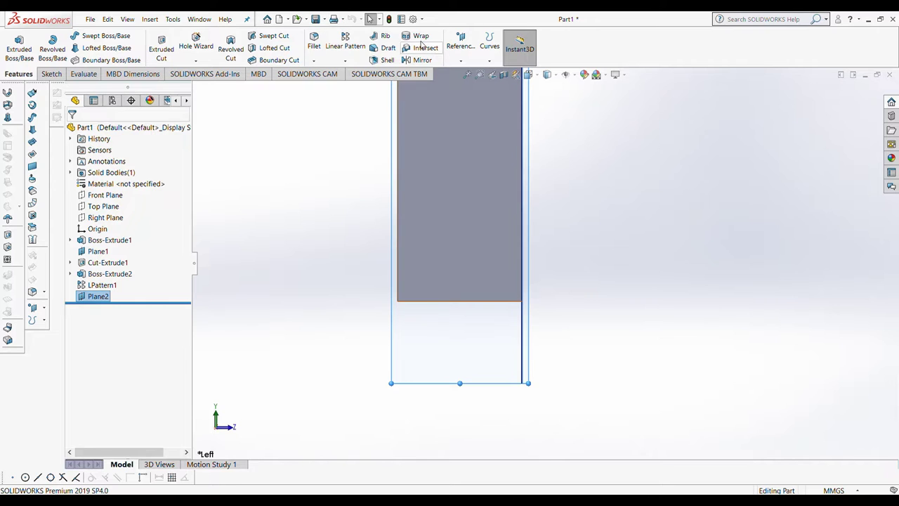
Step: Clear the plane selection and open a new reference plane definition
{"action": "left_click", "coordinate": [235, 112]}
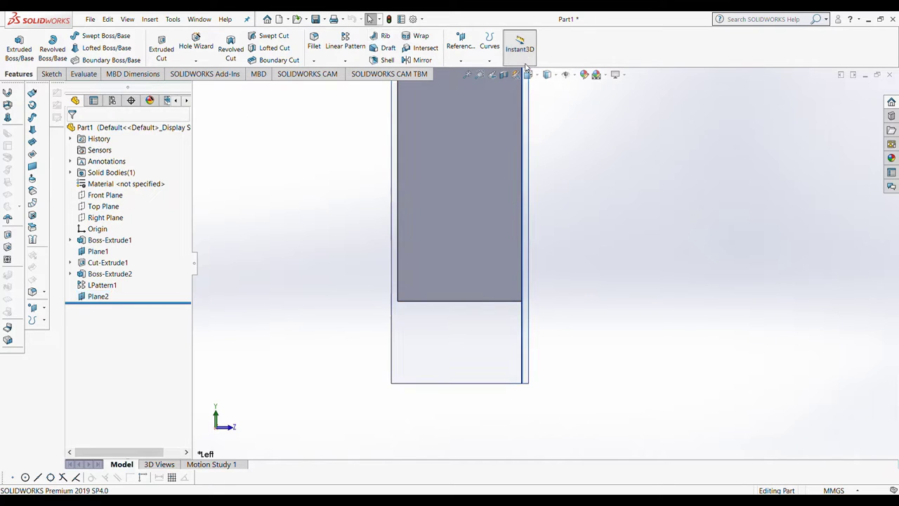
{"action": "left_click", "coordinate": [51, 74]}
{"action": "left_click", "coordinate": [18, 74]}
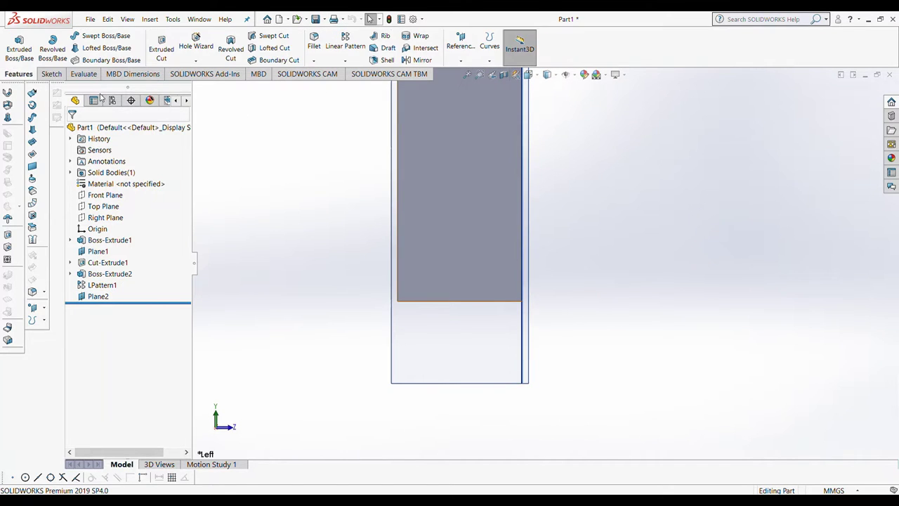
{"action": "left_click", "coordinate": [461, 60]}
{"action": "left_click", "coordinate": [472, 78]}
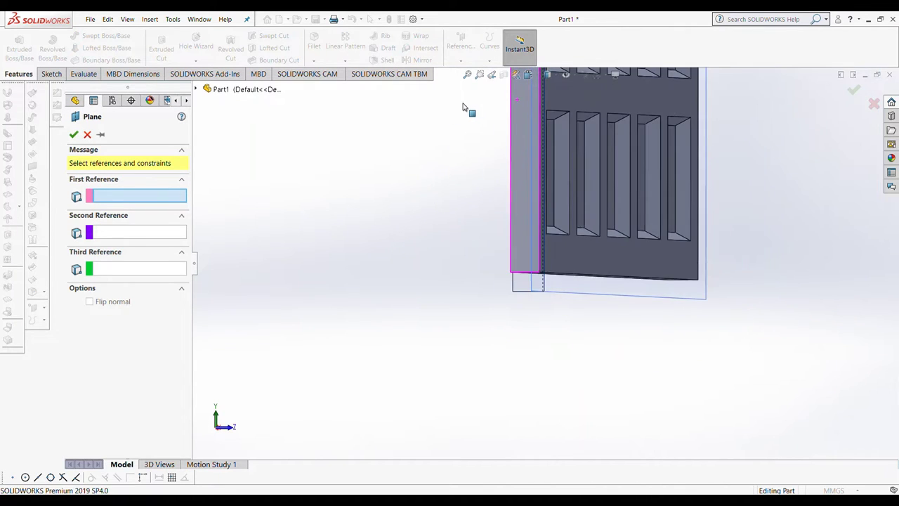
Step: Create a trial plane offset 1100 mm from Plane2, then undo it
{"action": "left_click", "coordinate": [559, 284]}
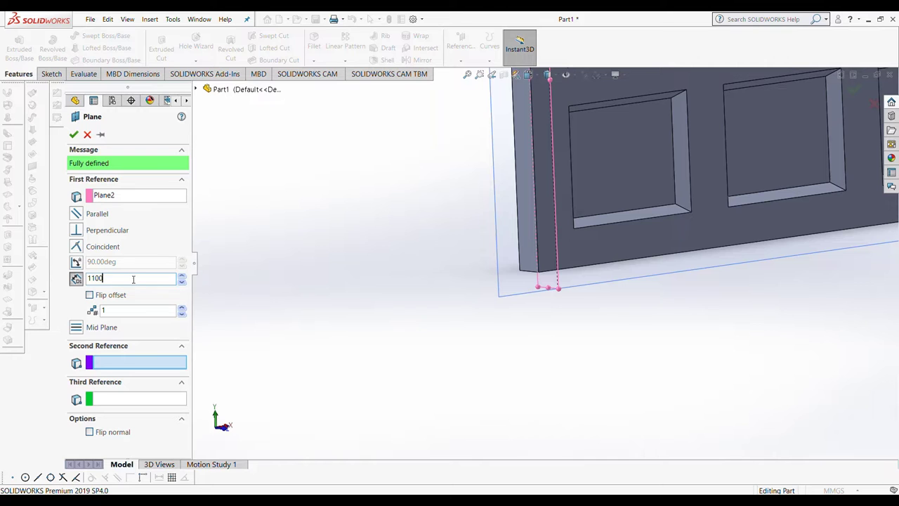
{"action": "scroll", "coordinate": [365, 238], "scroll_direction": "up", "scroll_amount": 1}
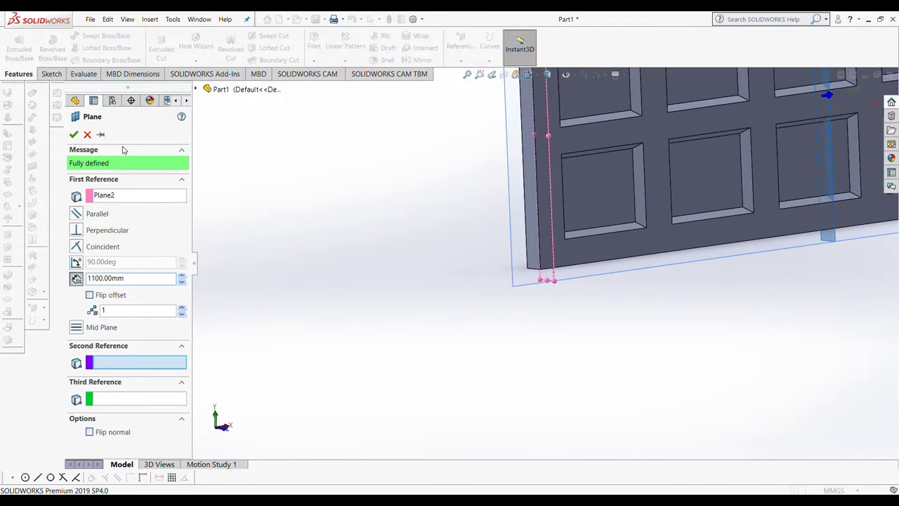
{"action": "left_click", "coordinate": [74, 134]}
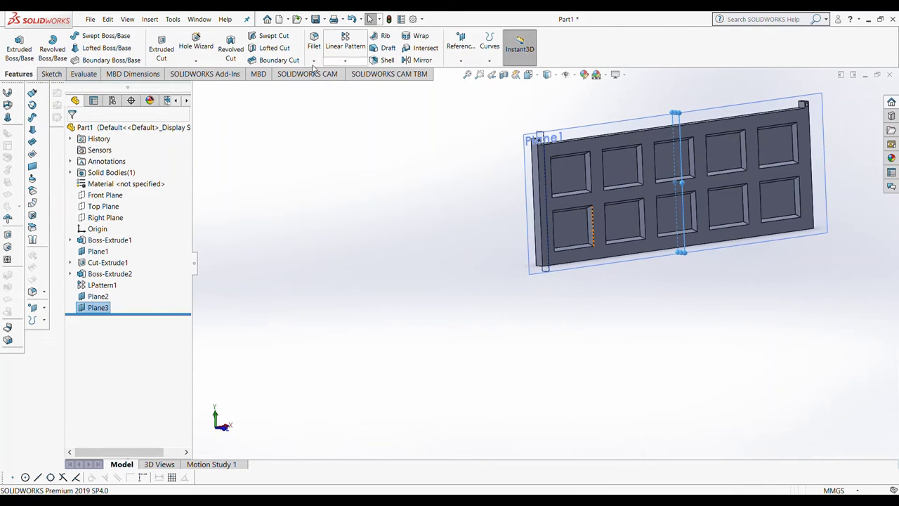
{"action": "left_click", "coordinate": [352, 20]}
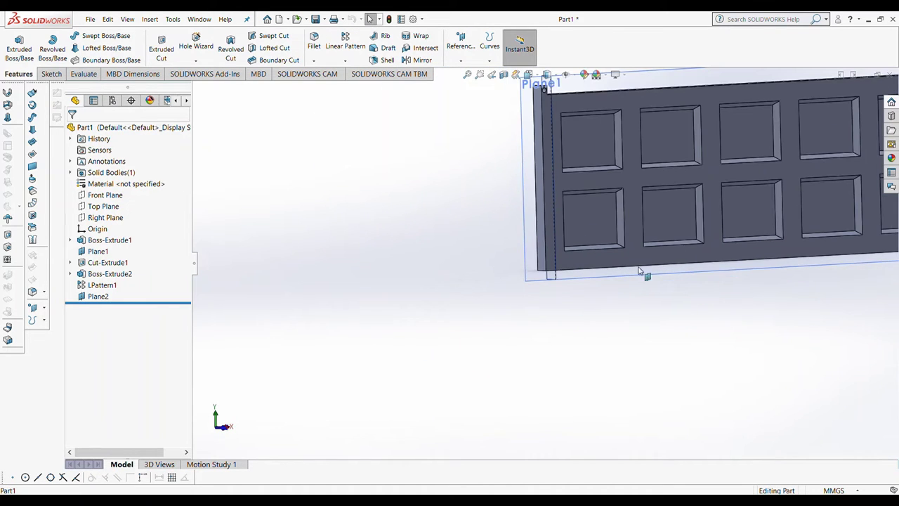
Step: Reopen a plane definition on Plane2, clear its reference and cancel it
{"action": "left_click", "coordinate": [554, 277]}
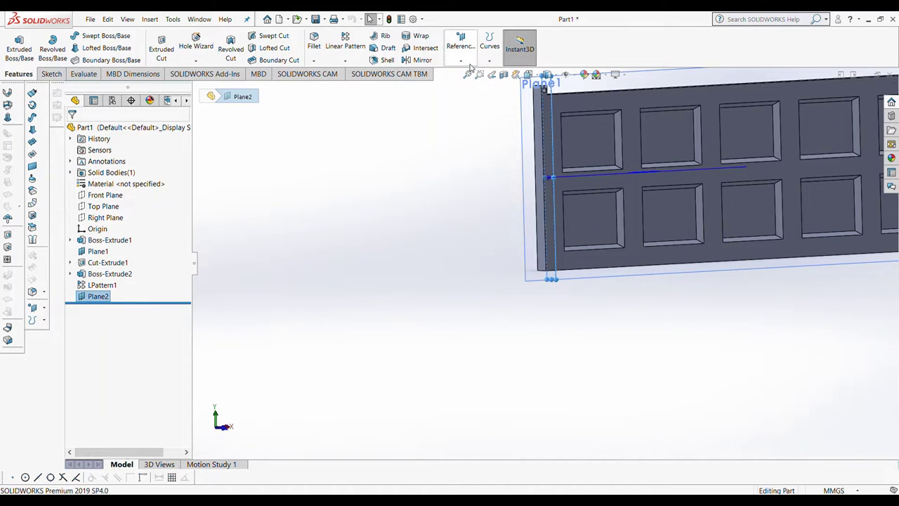
{"action": "left_click", "coordinate": [461, 41]}
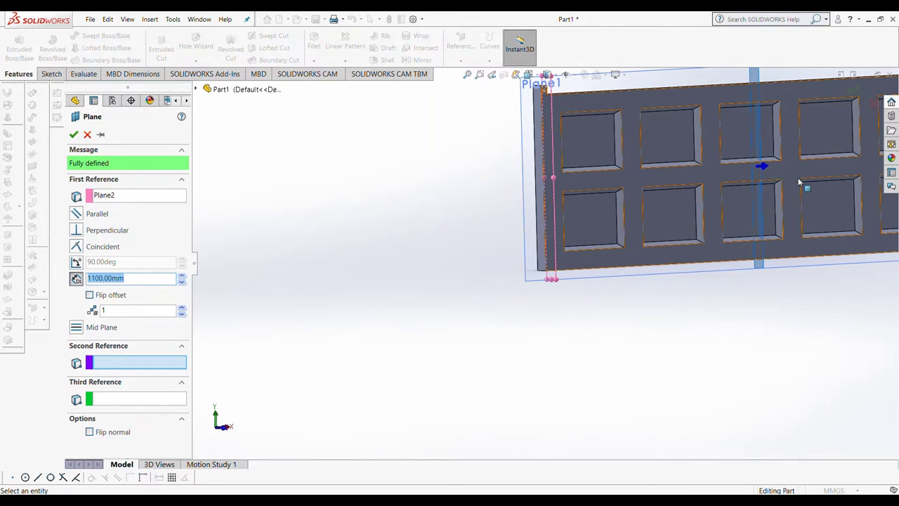
{"action": "left_click", "coordinate": [560, 278]}
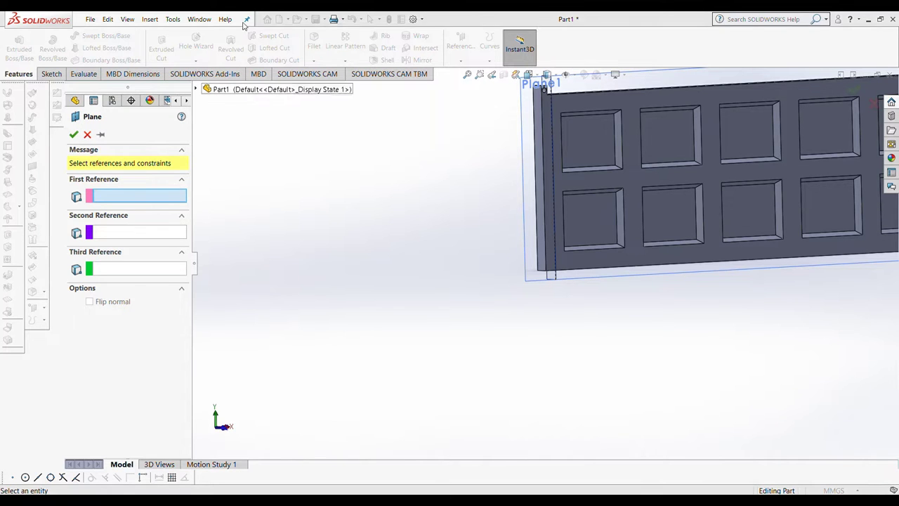
{"action": "left_click", "coordinate": [86, 134]}
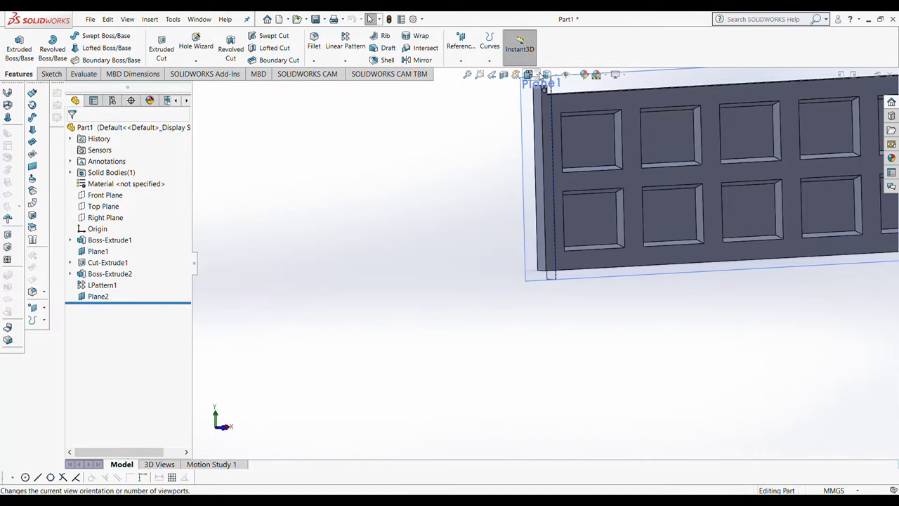
Step: Switch to the Left view and start a new sketch on Plane2
{"action": "key", "text": "f"}
{"action": "left_click", "coordinate": [537, 76]}
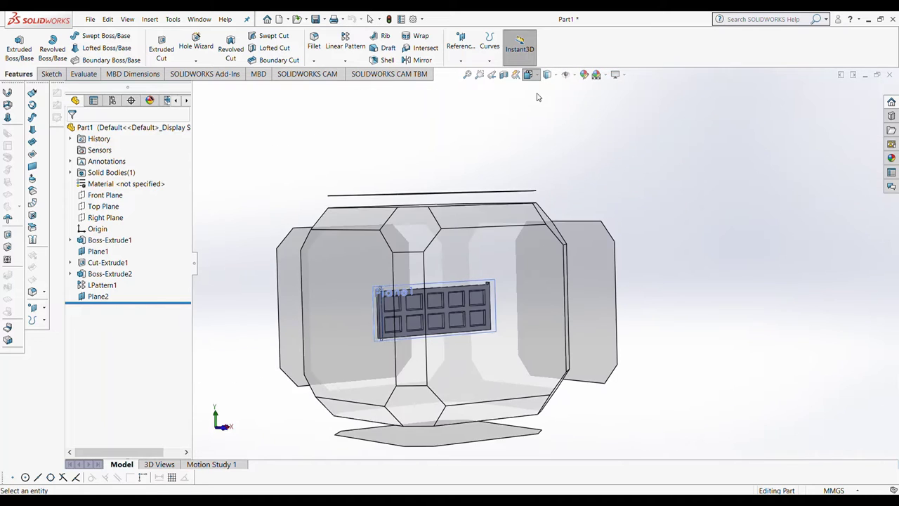
{"action": "left_click", "coordinate": [528, 121]}
{"action": "scroll", "coordinate": [620, 427], "scroll_direction": "down", "scroll_amount": 2}
{"action": "scroll", "coordinate": [610, 417], "scroll_direction": "down", "scroll_amount": 3}
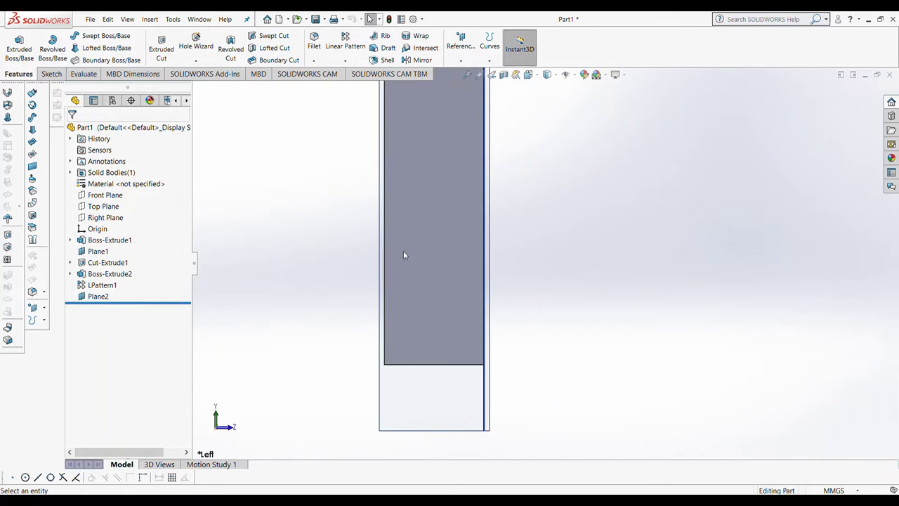
{"action": "left_click", "coordinate": [52, 73]}
{"action": "left_click", "coordinate": [14, 42]}
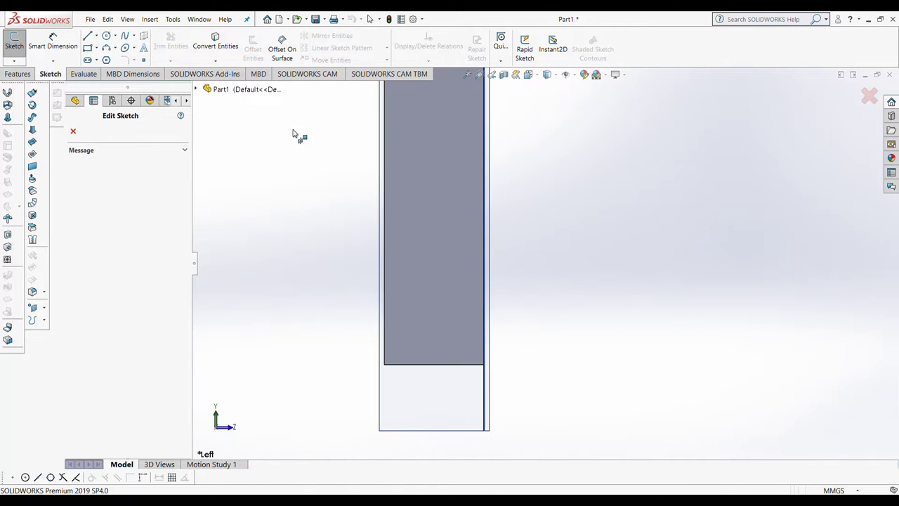
{"action": "left_click", "coordinate": [496, 169]}
Step: Draw a closed four-line rectangle beside the plate's edge
{"action": "left_click", "coordinate": [87, 35]}
{"action": "key", "text": "Escape"}
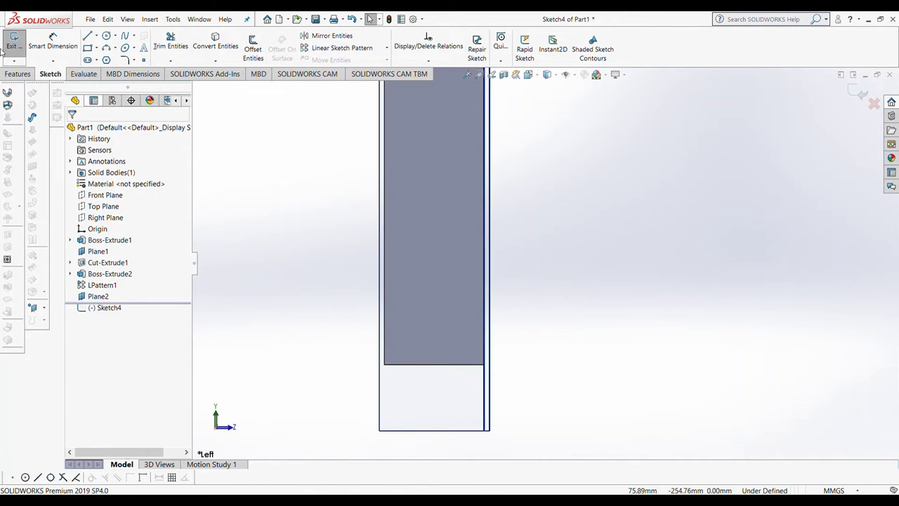
{"action": "left_click", "coordinate": [87, 39]}
{"action": "left_click", "coordinate": [485, 260]}
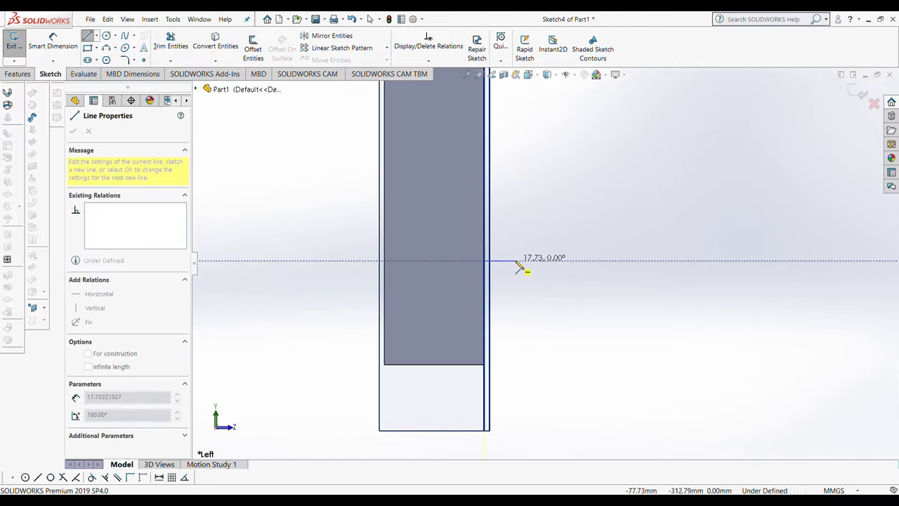
{"action": "left_click", "coordinate": [514, 260]}
{"action": "left_click", "coordinate": [514, 364]}
{"action": "left_click", "coordinate": [484, 364]}
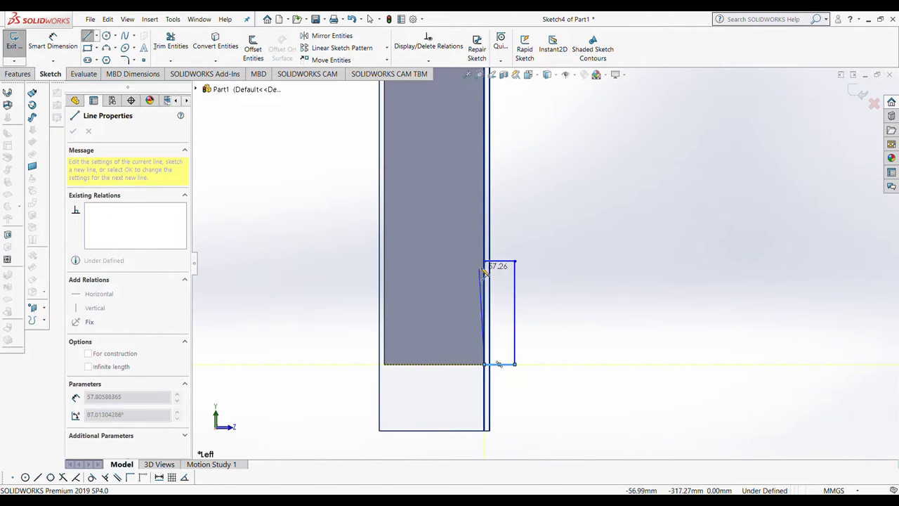
{"action": "left_click", "coordinate": [485, 261]}
{"action": "key", "text": "Escape"}
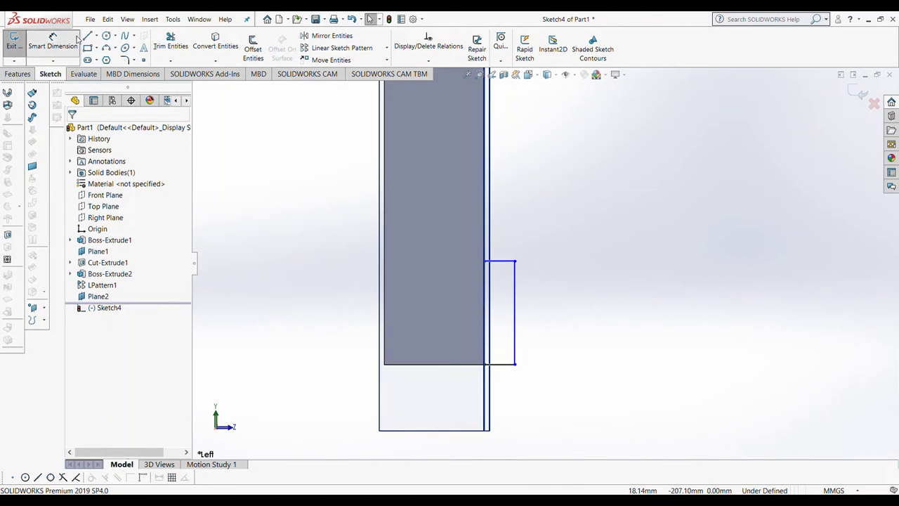
Step: Dimension the rectangle 10 mm wide and 40 mm tall
{"action": "left_click", "coordinate": [53, 42]}
{"action": "left_click", "coordinate": [499, 261]}
{"action": "left_click", "coordinate": [498, 191]}
{"action": "type", "text": "10"}
{"action": "key", "text": "Return"}
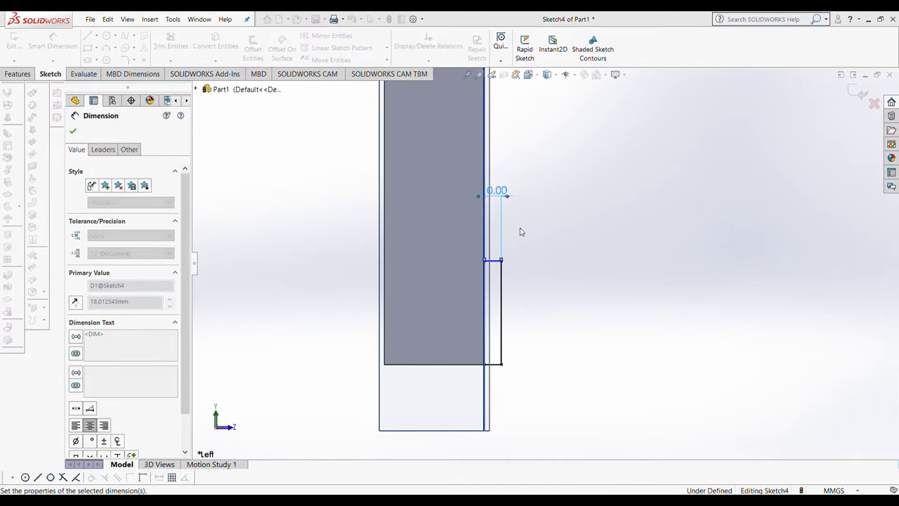
{"action": "left_click", "coordinate": [503, 302]}
{"action": "left_click", "coordinate": [593, 308]}
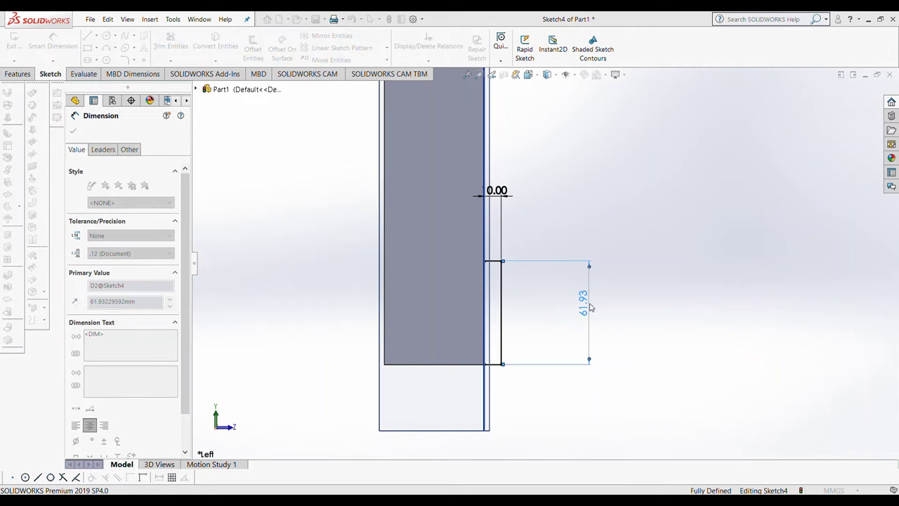
{"action": "type", "text": "40"}
{"action": "key", "text": "Return"}
{"action": "scroll", "coordinate": [461, 295], "scroll_direction": "down", "scroll_amount": 4}
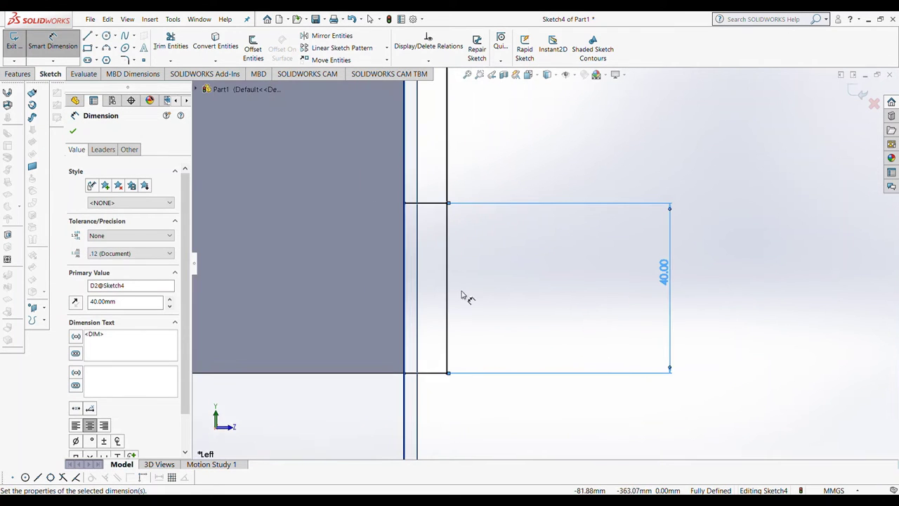
Step: Draw a circle centred on the vertical line and place its diameter dimension
{"action": "left_click", "coordinate": [106, 38]}
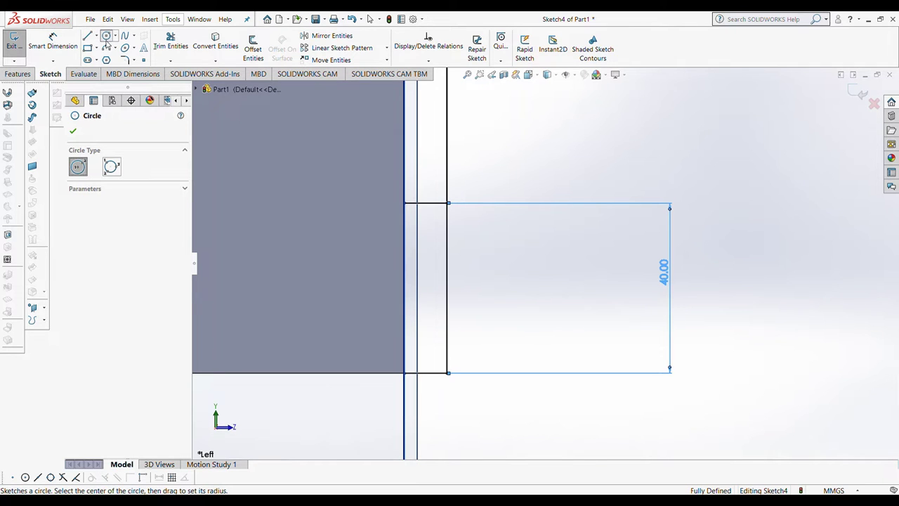
{"action": "left_click", "coordinate": [447, 322]}
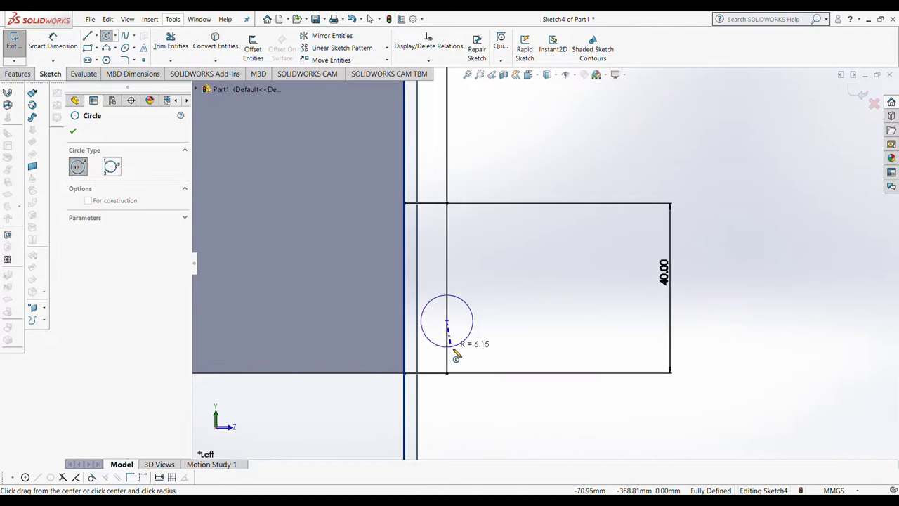
{"action": "left_click", "coordinate": [472, 367]}
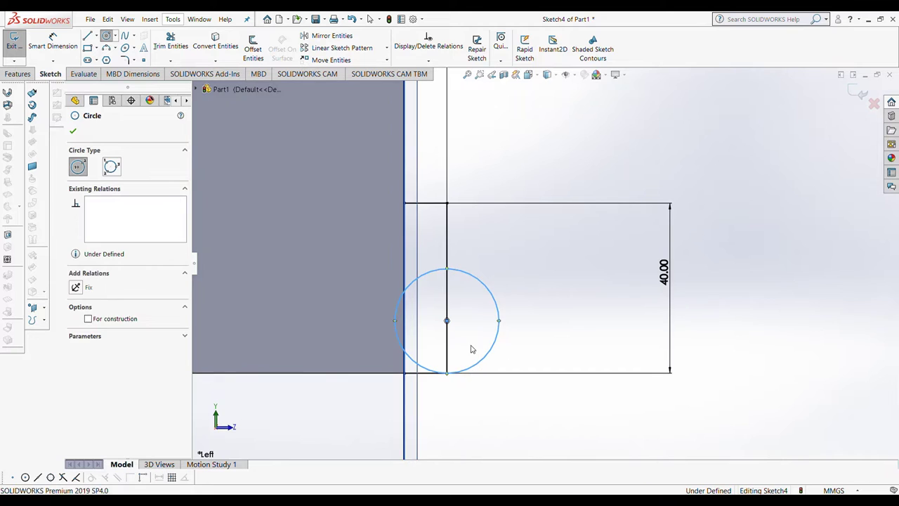
{"action": "key", "text": "Escape"}
{"action": "left_click", "coordinate": [53, 41]}
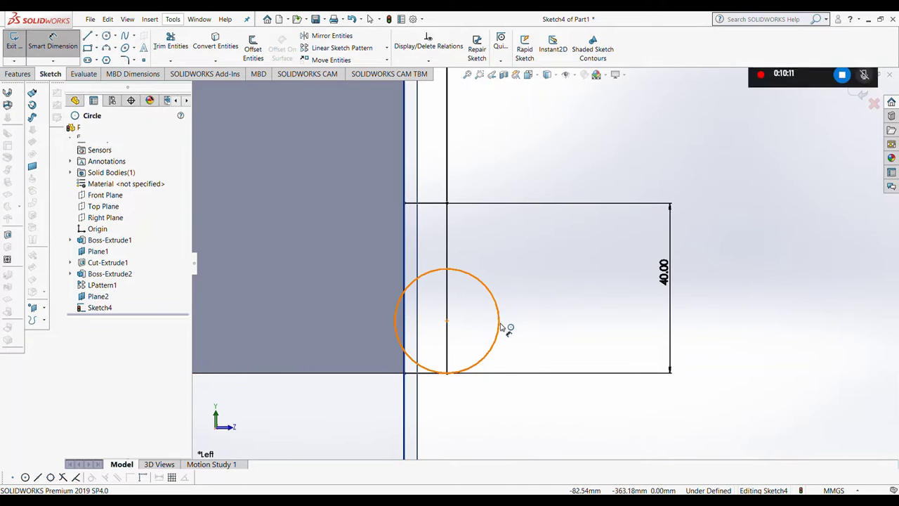
{"action": "left_click", "coordinate": [500, 327]}
{"action": "left_click", "coordinate": [714, 351]}
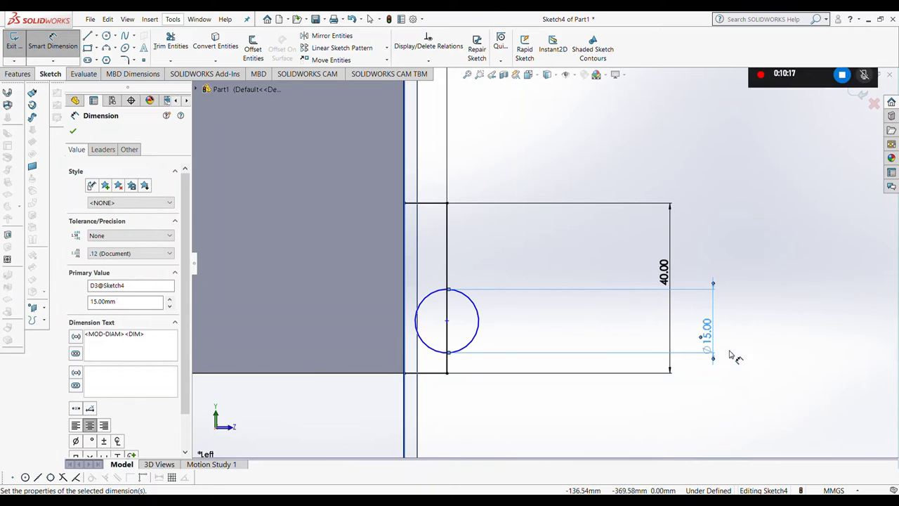
{"action": "scroll", "coordinate": [357, 430], "scroll_direction": "down", "scroll_amount": 1}
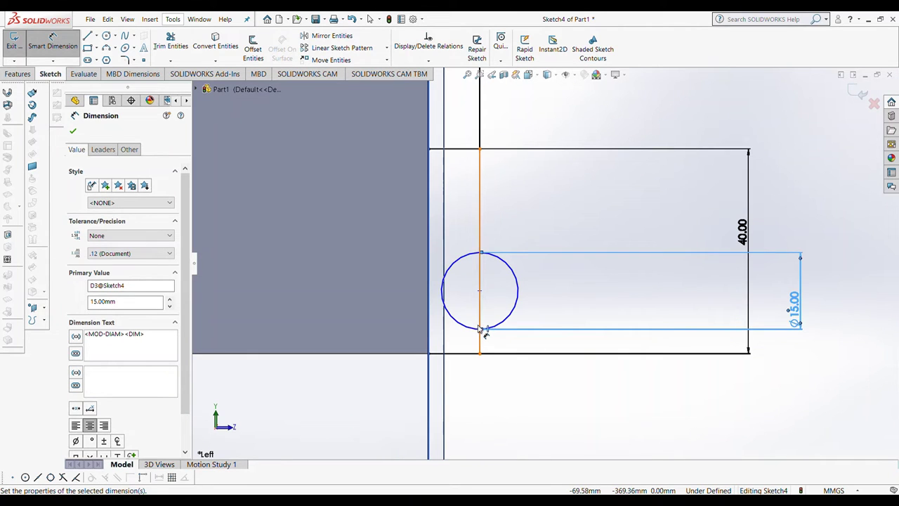
{"action": "key", "text": "Escape"}
{"action": "scroll", "coordinate": [421, 324], "scroll_direction": "down", "scroll_amount": 5}
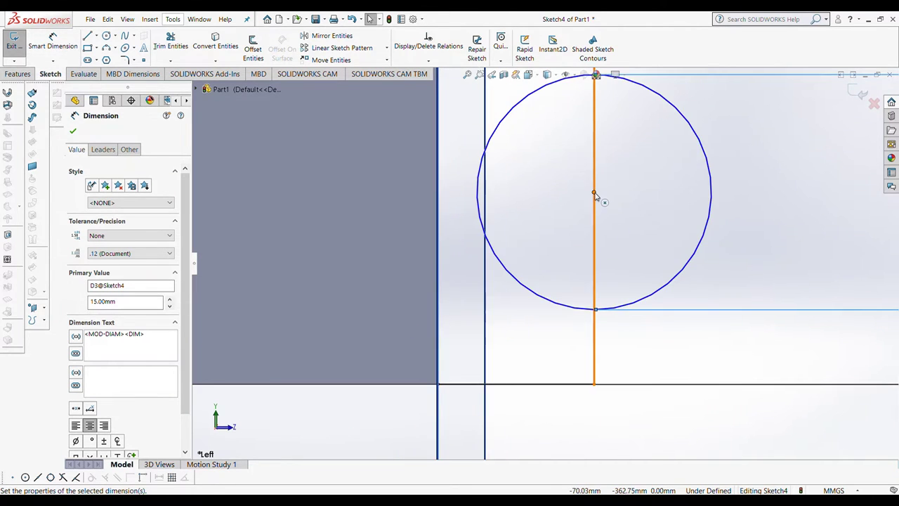
Step: Drag the circle down the vertical line until it touches the bottom line
{"action": "left_click", "coordinate": [594, 222]}
{"action": "left_click_drag", "start_coordinate": [595, 223], "coordinate": [596, 269]}
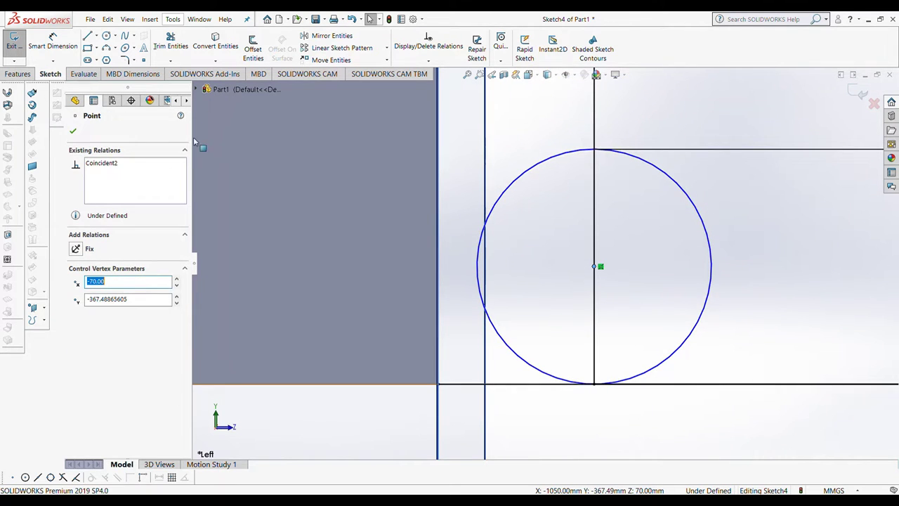
{"action": "left_click", "coordinate": [513, 351], "text": "ctrl"}
{"action": "left_click", "coordinate": [507, 385], "text": "ctrl"}
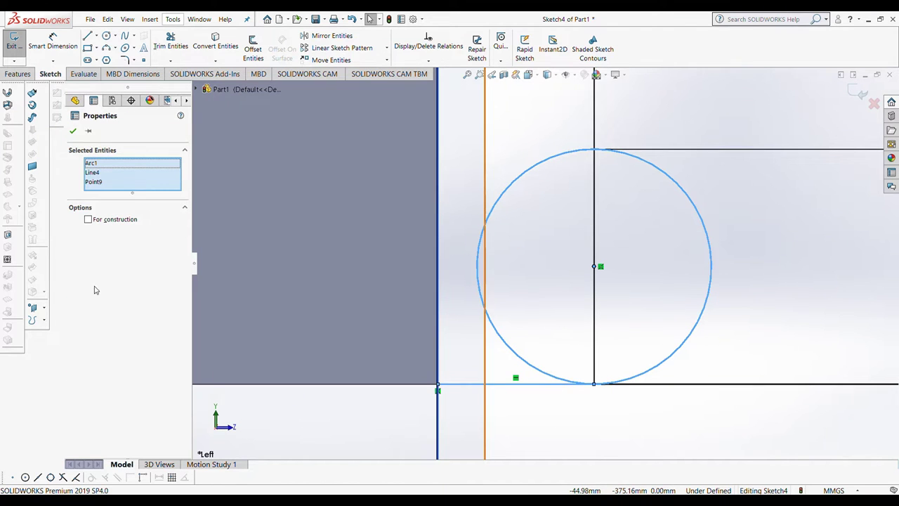
{"action": "left_click", "coordinate": [542, 255]}
{"action": "scroll", "coordinate": [597, 358], "scroll_direction": "down", "scroll_amount": 4}
{"action": "scroll", "coordinate": [618, 365], "scroll_direction": "down", "scroll_amount": 4}
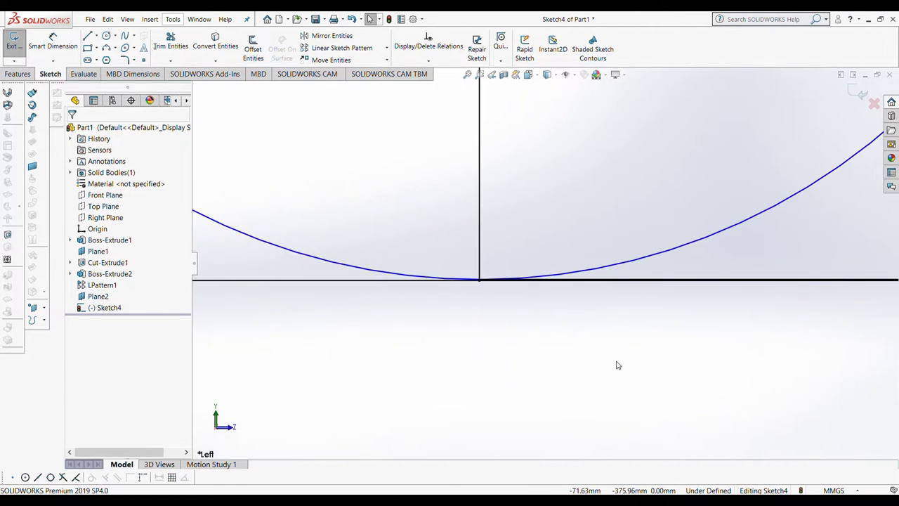
{"action": "scroll", "coordinate": [610, 355], "scroll_direction": "down", "scroll_amount": 3}
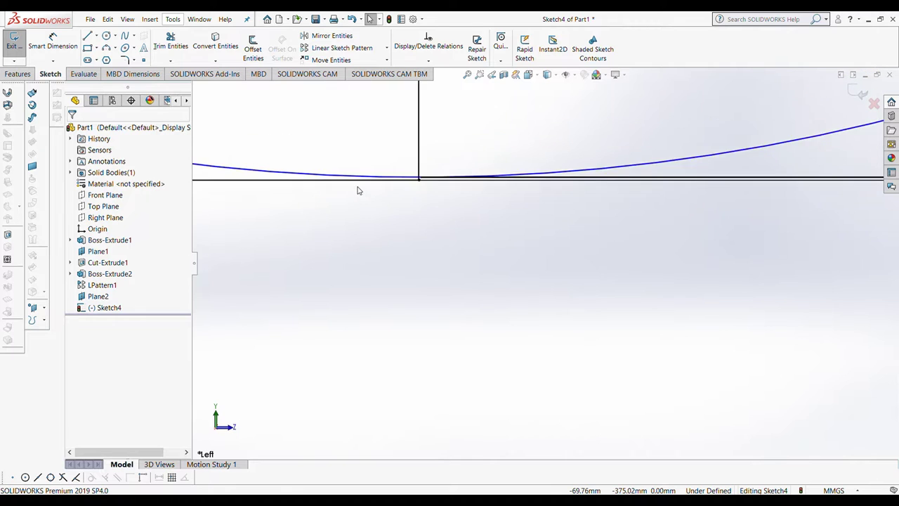
{"action": "key", "text": "z"}
{"action": "key", "text": "z"}
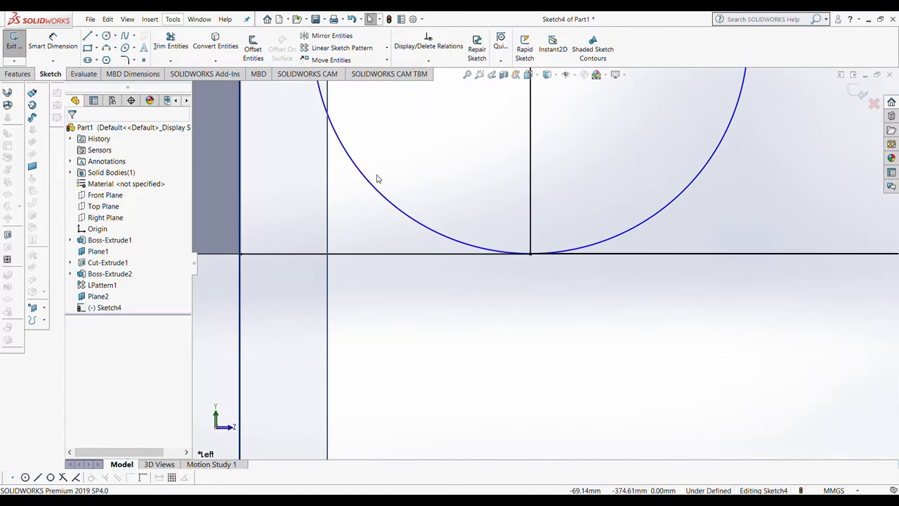
{"action": "key", "text": "z"}
{"action": "key", "text": "z"}
{"action": "key", "text": "z"}
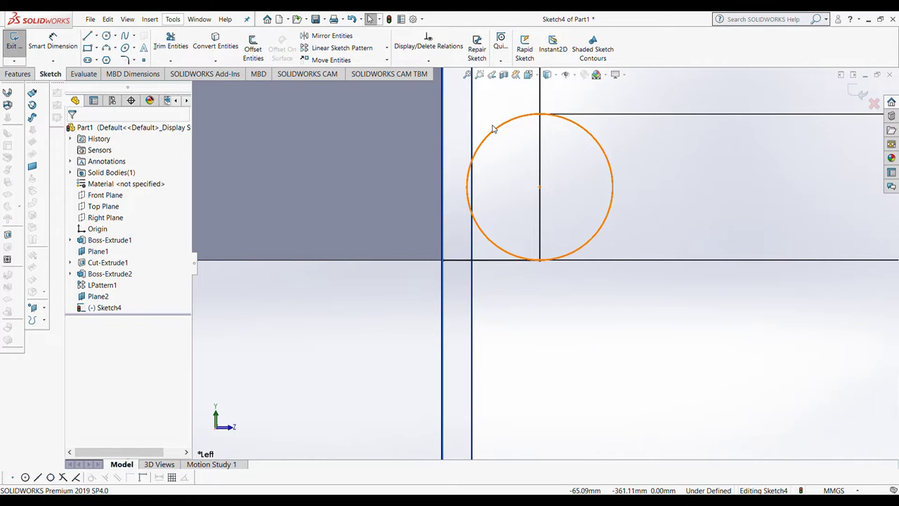
Step: Trim away the circle's left half and make the remaining arc tangent to the base line
{"action": "left_click", "coordinate": [170, 46]}
{"action": "left_click_drag", "start_coordinate": [460, 155], "coordinate": [519, 152]}
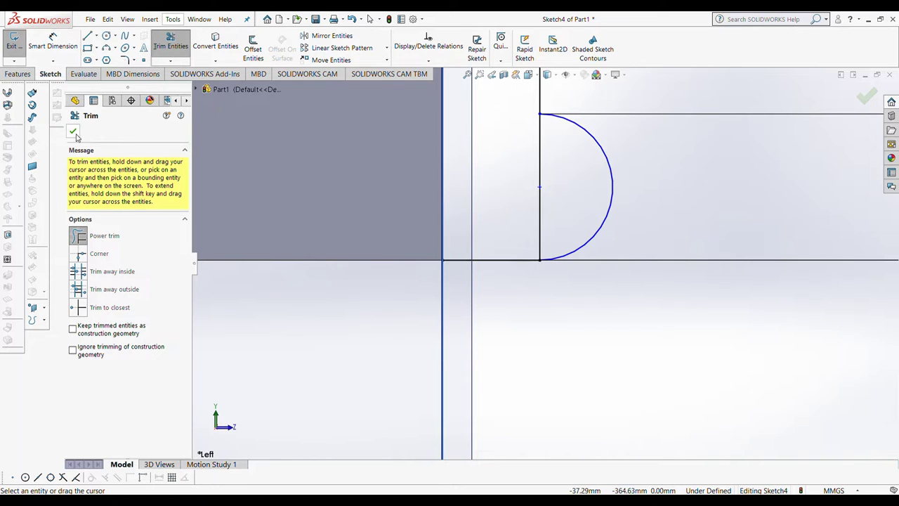
{"action": "left_click", "coordinate": [73, 131]}
{"action": "left_click", "coordinate": [602, 241]}
{"action": "left_click", "coordinate": [503, 265], "text": "ctrl"}
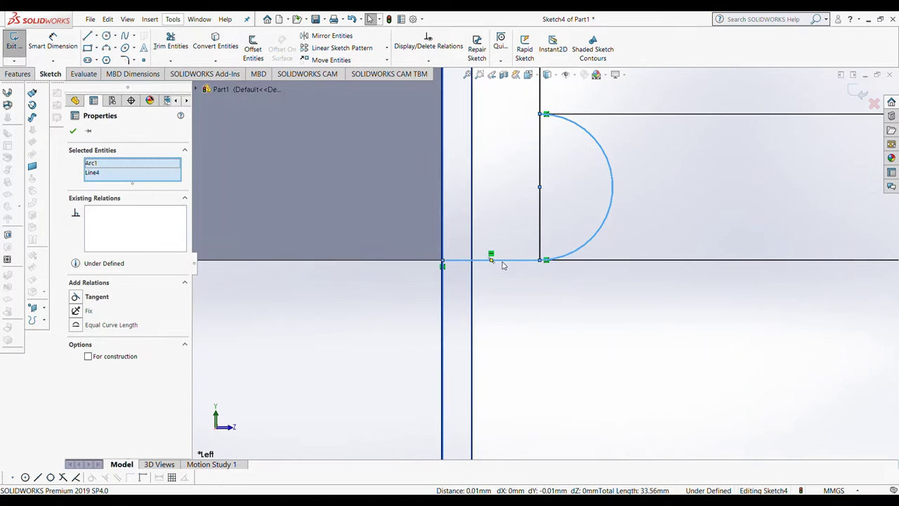
{"action": "left_click", "coordinate": [75, 297]}
{"action": "scroll", "coordinate": [625, 289], "scroll_direction": "up", "scroll_amount": 5}
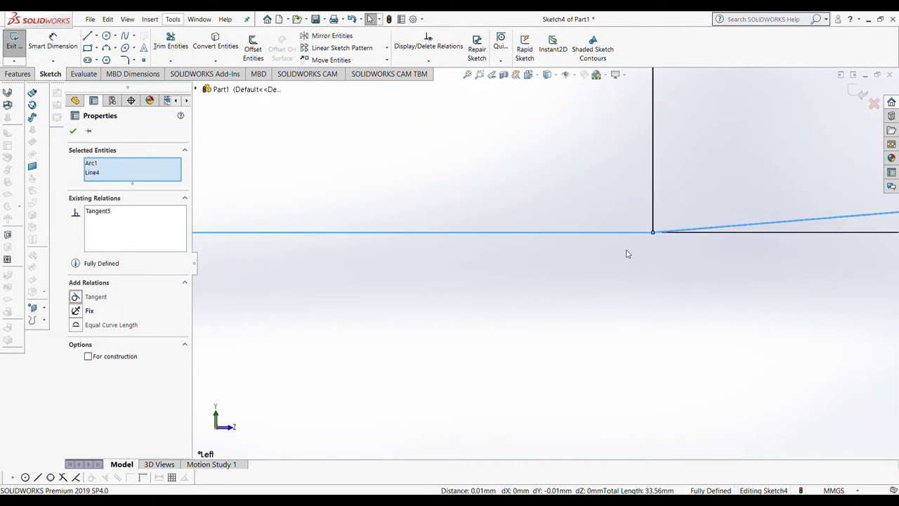
{"action": "scroll", "coordinate": [655, 213], "scroll_direction": "down", "scroll_amount": 5}
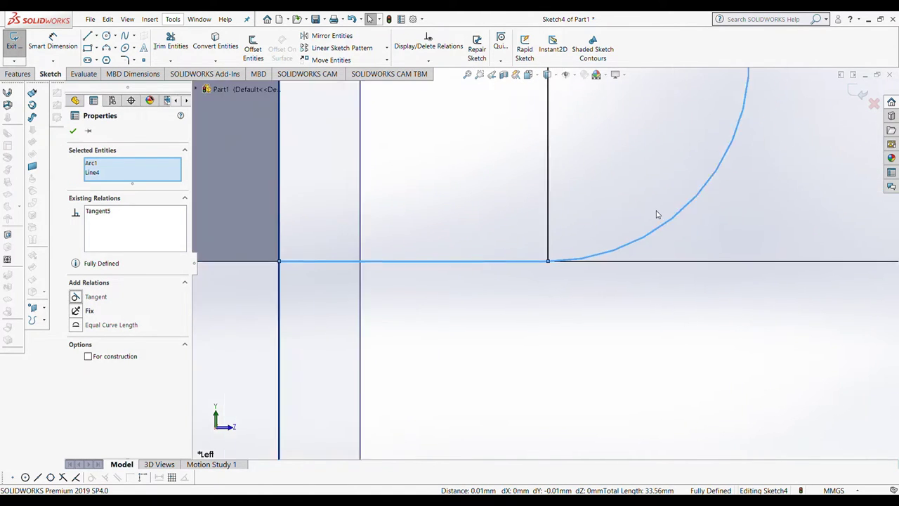
{"action": "scroll", "coordinate": [657, 215], "scroll_direction": "down", "scroll_amount": 3}
{"action": "scroll", "coordinate": [657, 215], "scroll_direction": "down", "scroll_amount": 3}
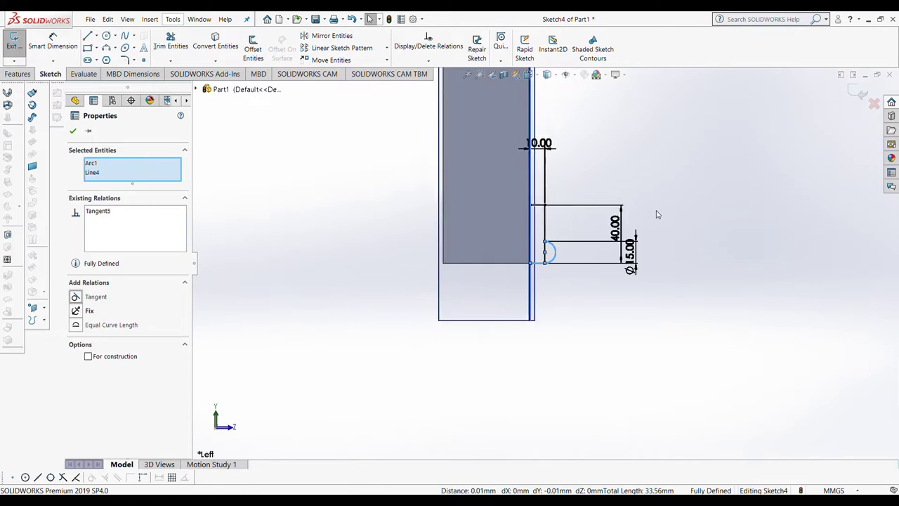
{"action": "scroll", "coordinate": [373, 244], "scroll_direction": "up", "scroll_amount": 3}
{"action": "scroll", "coordinate": [475, 228], "scroll_direction": "up", "scroll_amount": 3}
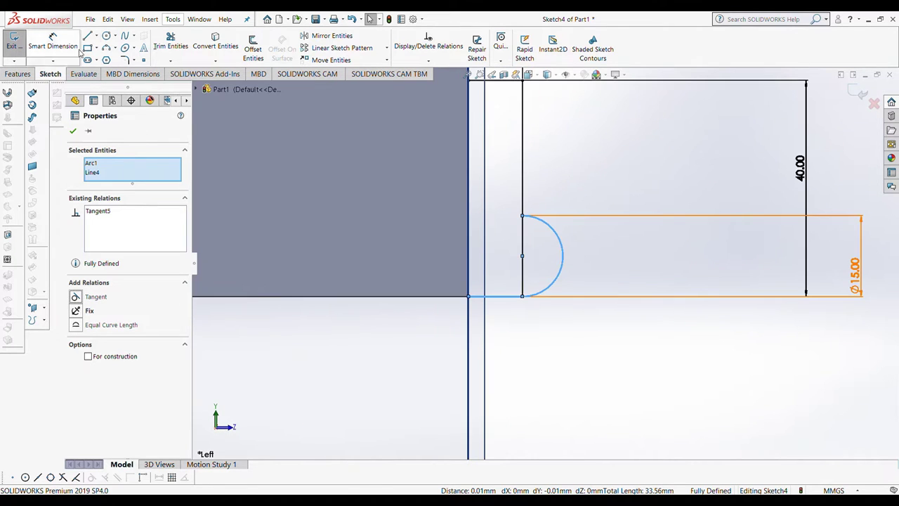
Step: Draw a circle concentric with the arc and dimension it to Ø10.00
{"action": "left_click", "coordinate": [106, 35]}
{"action": "left_click", "coordinate": [522, 255]}
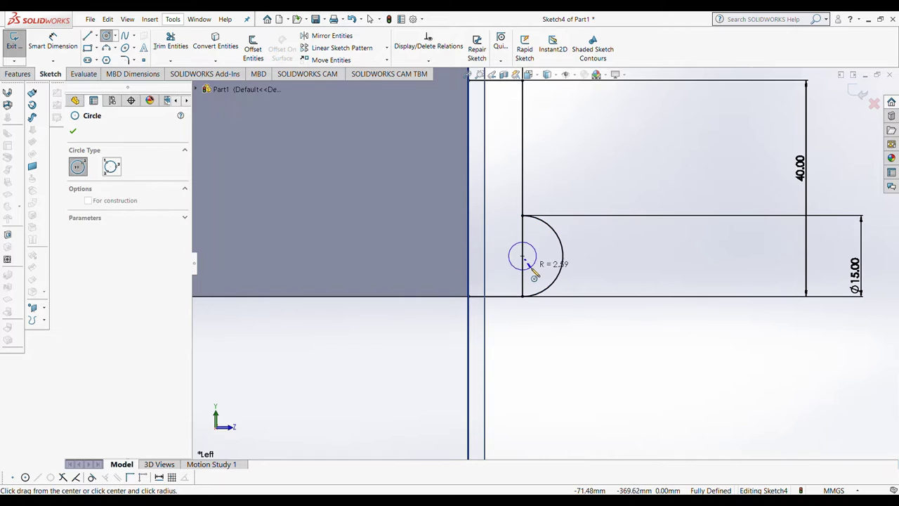
{"action": "left_click", "coordinate": [540, 256]}
{"action": "key", "text": "Escape"}
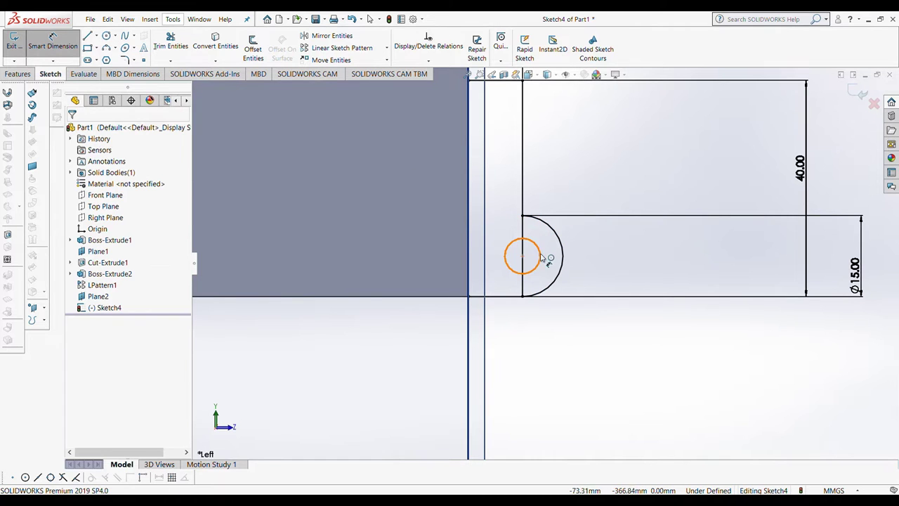
{"action": "left_click", "coordinate": [542, 258]}
{"action": "left_click", "coordinate": [654, 274]}
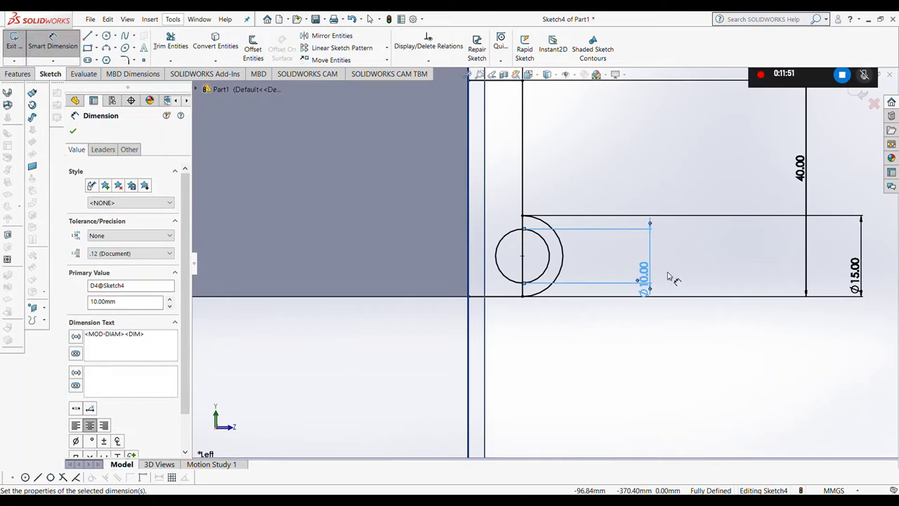
{"action": "scroll", "coordinate": [545, 263], "scroll_direction": "up", "scroll_amount": 2}
{"action": "left_click", "coordinate": [73, 131]}
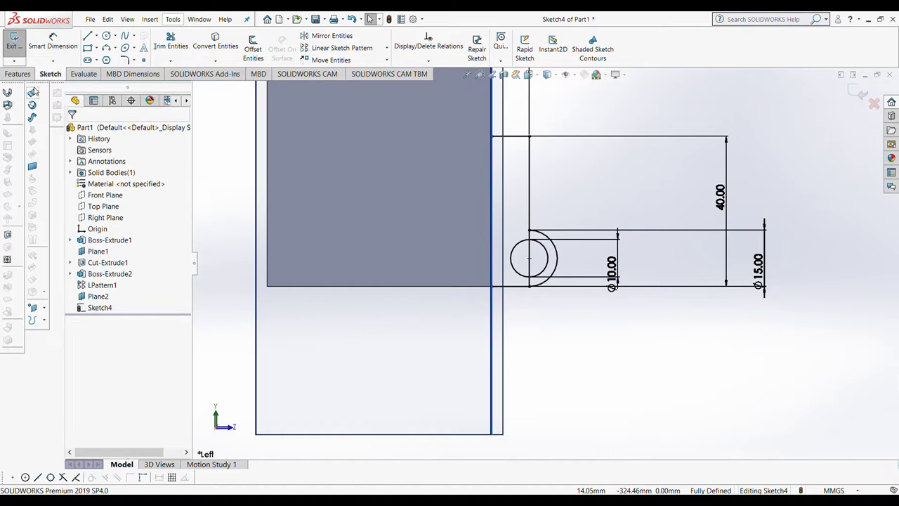
{"action": "left_click", "coordinate": [18, 74]}
Step: Extrude Sketch4's strip and ring regions 50 mm deep as Boss-Extrude3
{"action": "left_click", "coordinate": [19, 48]}
{"action": "left_click", "coordinate": [524, 212]}
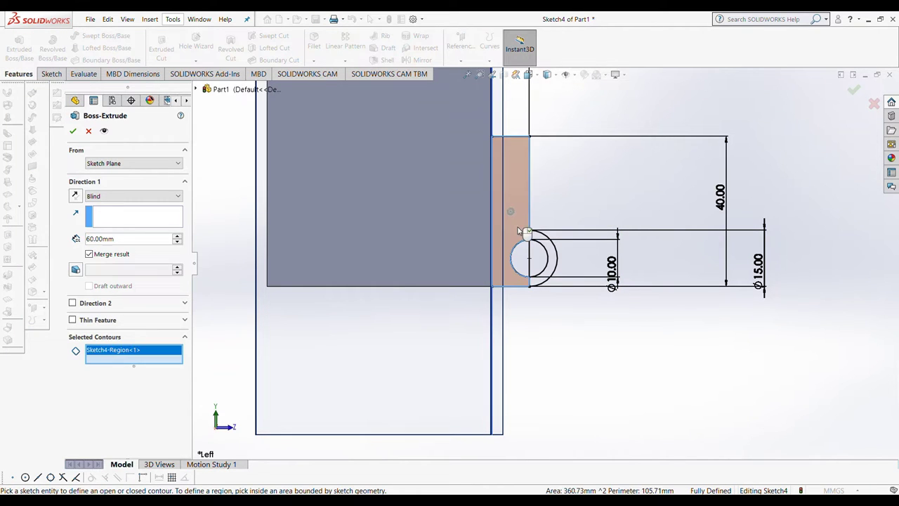
{"action": "left_click", "coordinate": [539, 257]}
{"action": "scroll", "coordinate": [387, 257], "scroll_direction": "up", "scroll_amount": 3}
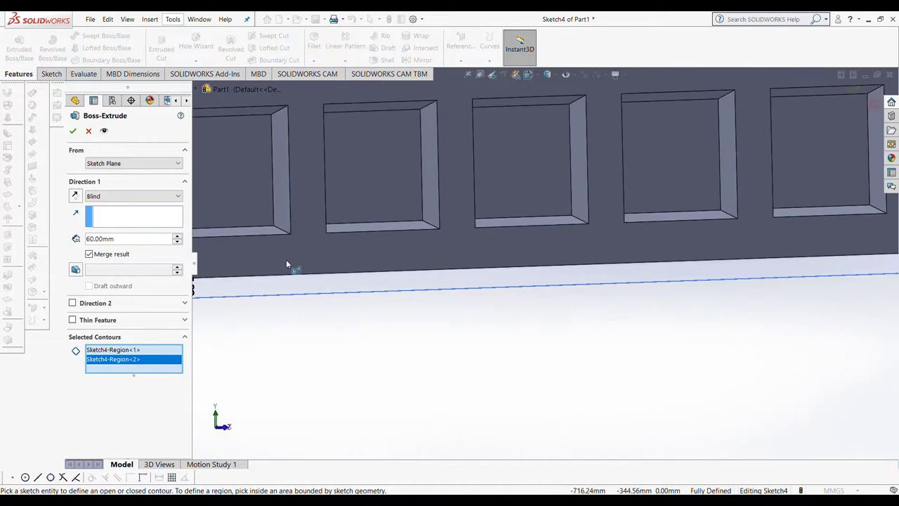
{"action": "scroll", "coordinate": [286, 259], "scroll_direction": "up", "scroll_amount": 1}
{"action": "double_click", "coordinate": [98, 239]}
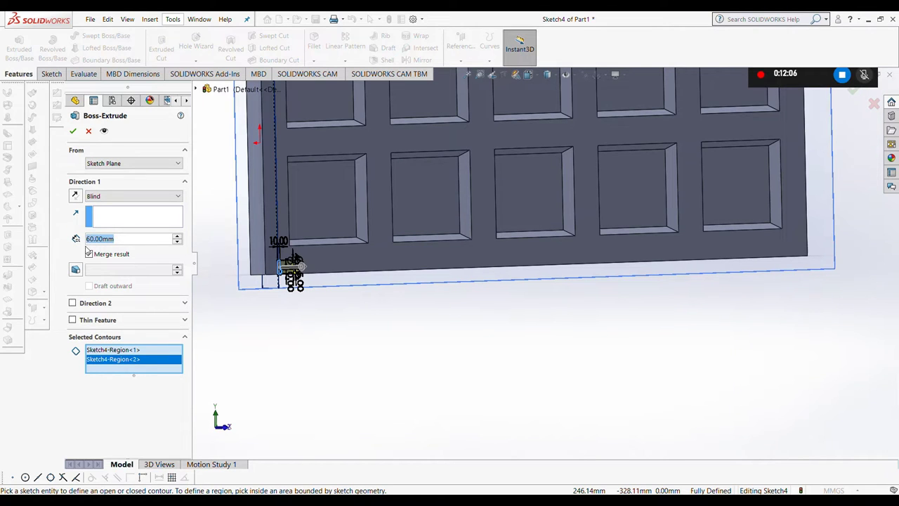
{"action": "type", "text": "50"}
{"action": "key", "text": "Return"}
{"action": "left_click_drag", "start_coordinate": [303, 267], "coordinate": [269, 276]}
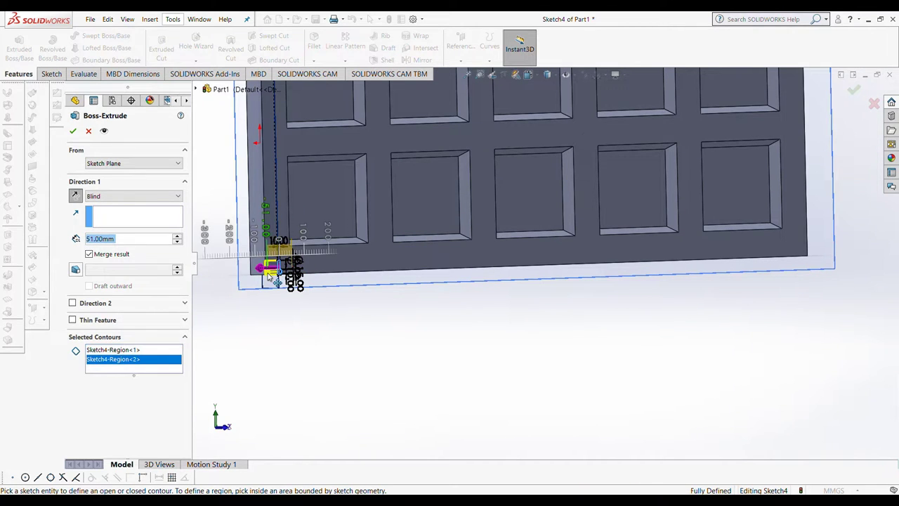
{"action": "type", "text": "50"}
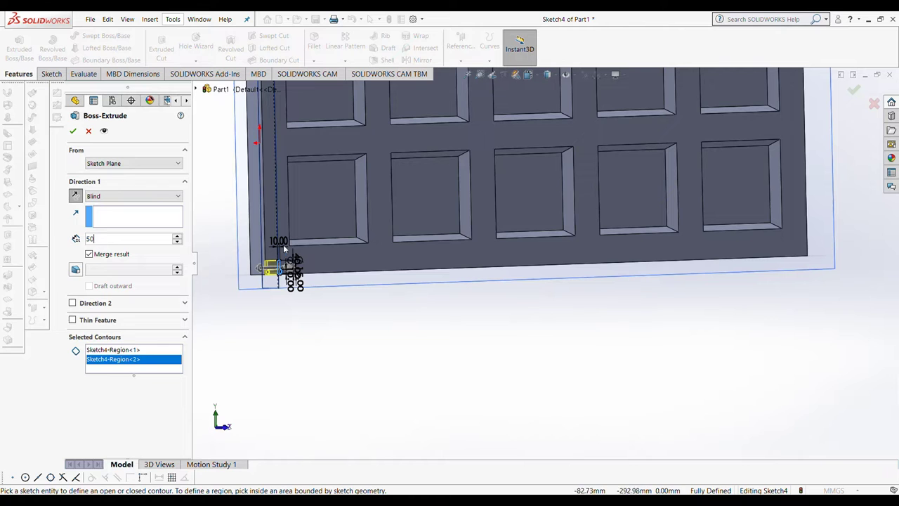
{"action": "key", "text": "Return"}
{"action": "scroll", "coordinate": [218, 248], "scroll_direction": "down", "scroll_amount": 3}
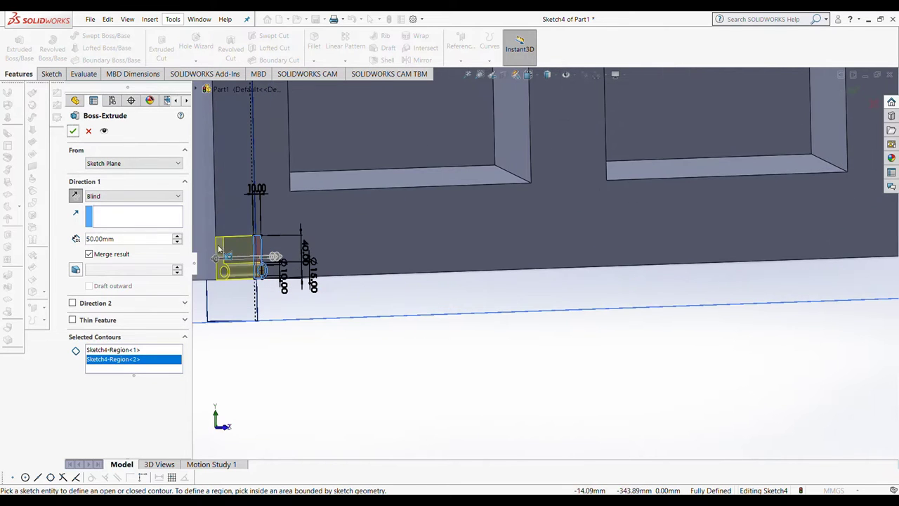
{"action": "scroll", "coordinate": [238, 267], "scroll_direction": "down", "scroll_amount": 2}
{"action": "left_click", "coordinate": [73, 131]}
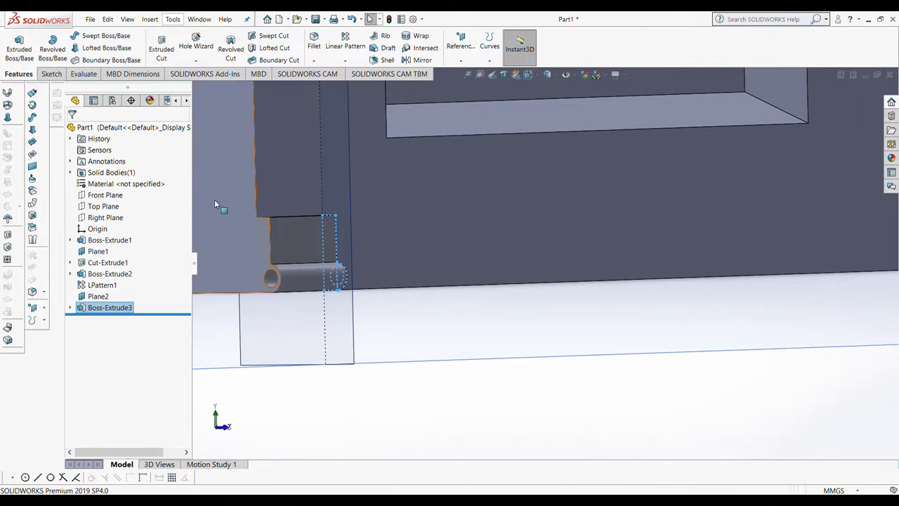
{"action": "scroll", "coordinate": [399, 232], "scroll_direction": "down", "scroll_amount": 3}
{"action": "scroll", "coordinate": [399, 235], "scroll_direction": "up", "scroll_amount": 2}
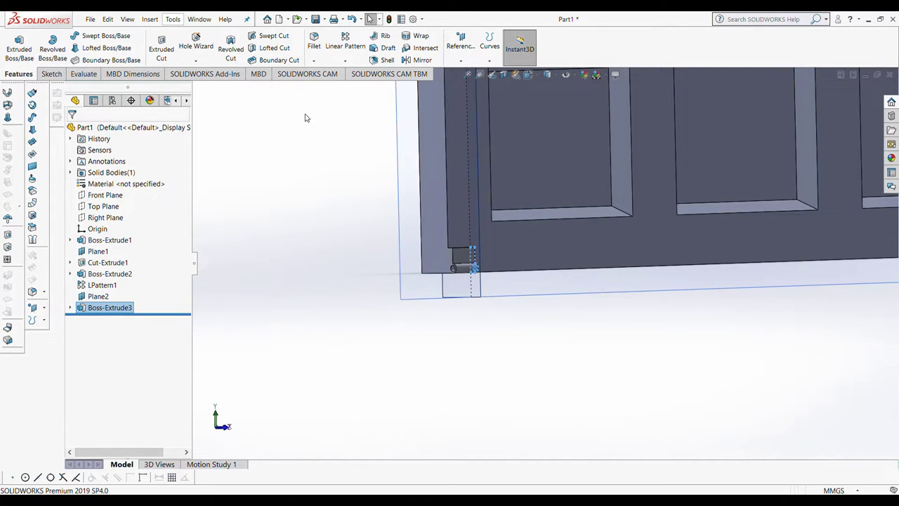
Step: Create a trial linear pattern of Boss-Extrude3 using Plane1 and an edge as directions
{"action": "left_click", "coordinate": [346, 44]}
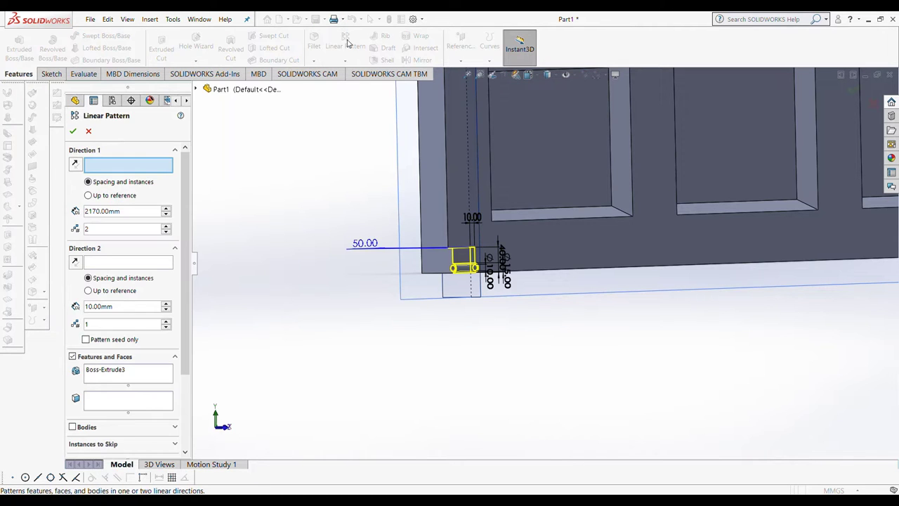
{"action": "left_click", "coordinate": [596, 272]}
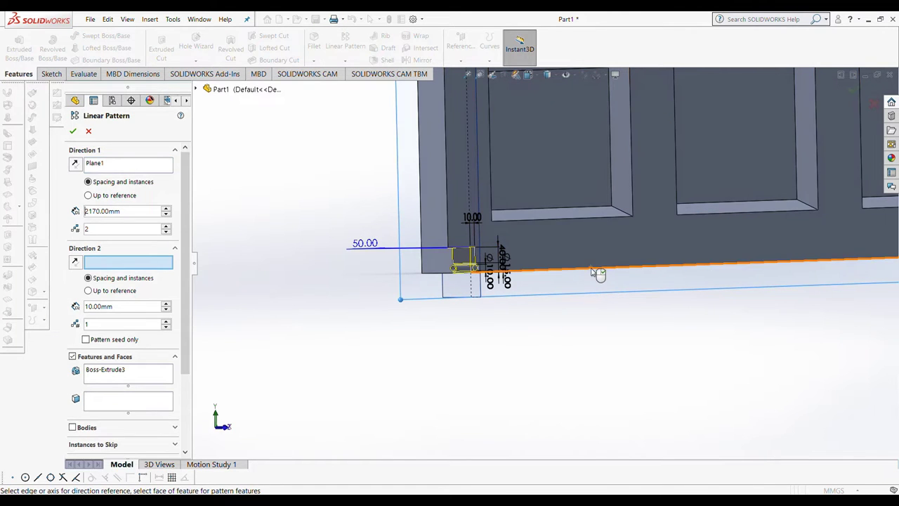
{"action": "left_click", "coordinate": [592, 274]}
{"action": "scroll", "coordinate": [559, 247], "scroll_direction": "up", "scroll_amount": 2}
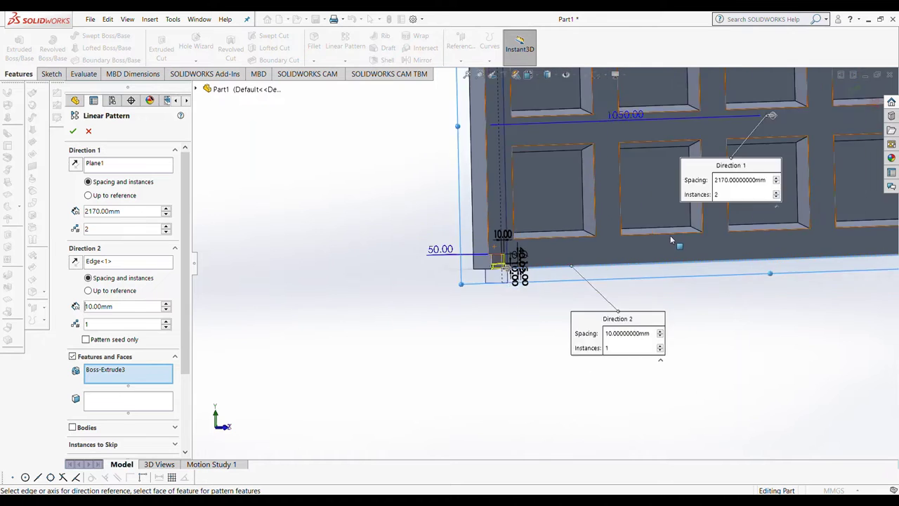
{"action": "scroll", "coordinate": [558, 247], "scroll_direction": "up", "scroll_amount": 2}
{"action": "scroll", "coordinate": [745, 262], "scroll_direction": "down", "scroll_amount": 4}
{"action": "scroll", "coordinate": [740, 261], "scroll_direction": "down", "scroll_amount": 2}
{"action": "scroll", "coordinate": [740, 261], "scroll_direction": "up", "scroll_amount": 1}
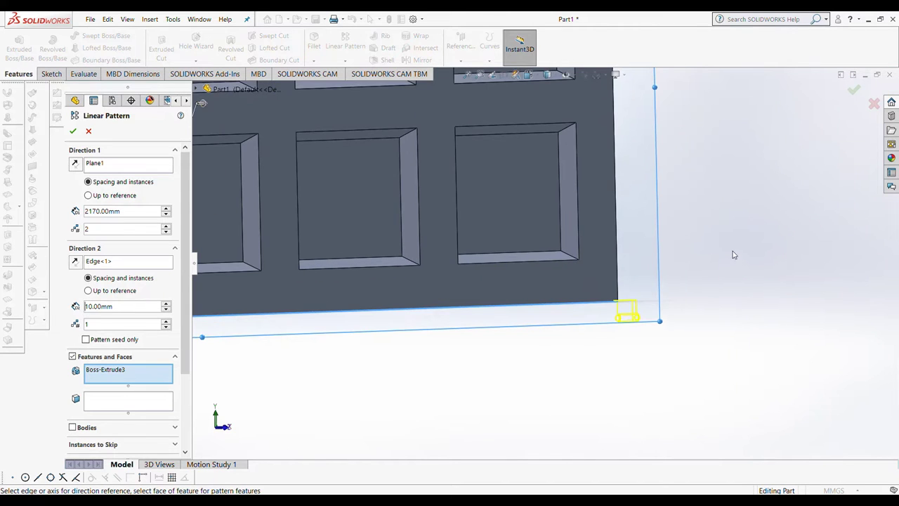
{"action": "scroll", "coordinate": [666, 271], "scroll_direction": "down", "scroll_amount": 2}
{"action": "scroll", "coordinate": [633, 275], "scroll_direction": "down", "scroll_amount": 2}
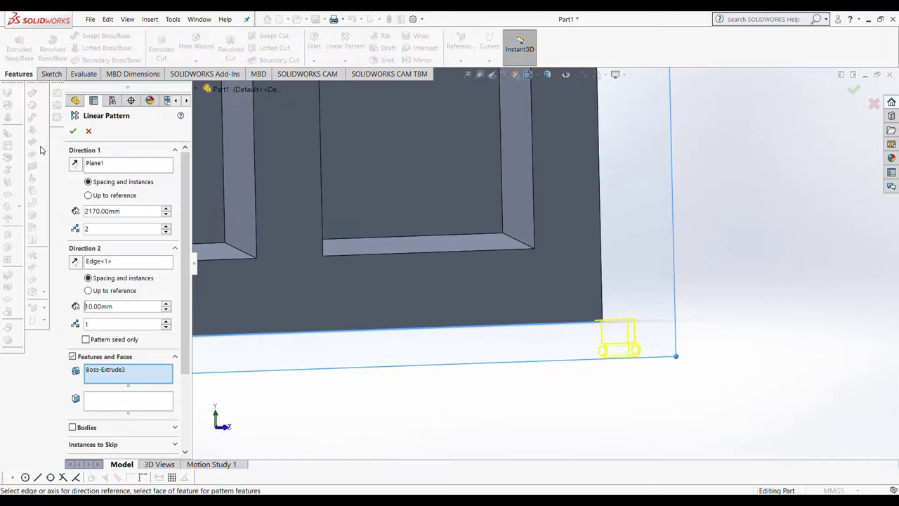
{"action": "left_click", "coordinate": [73, 132]}
{"action": "scroll", "coordinate": [278, 273], "scroll_direction": "up", "scroll_amount": 4}
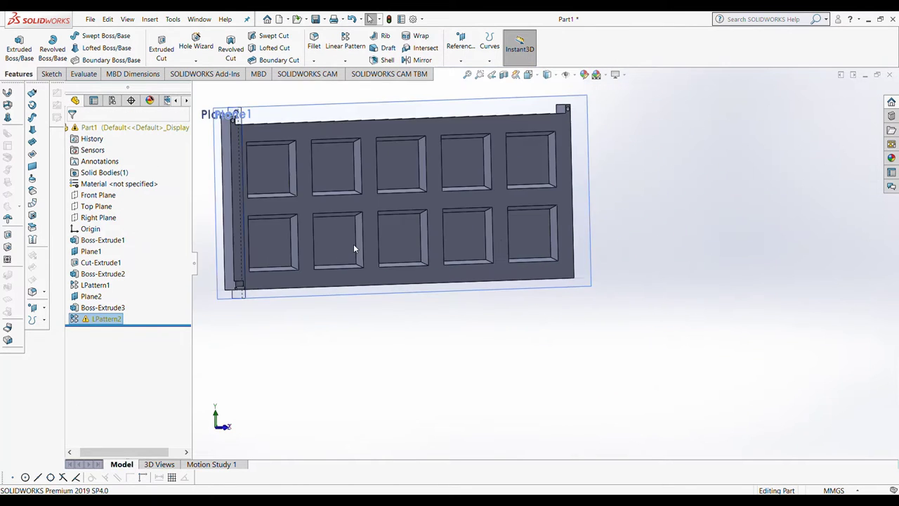
{"action": "scroll", "coordinate": [353, 244], "scroll_direction": "up", "scroll_amount": 2}
Step: Undo the faulty LPattern2, then start a new pattern along a door edge and cancel it
{"action": "left_click", "coordinate": [351, 19]}
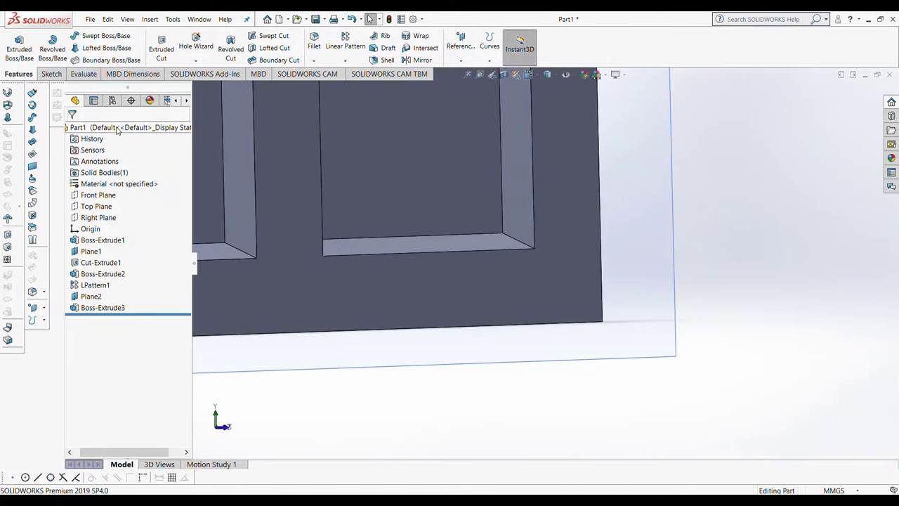
{"action": "left_click", "coordinate": [345, 45]}
{"action": "scroll", "coordinate": [310, 226], "scroll_direction": "up", "scroll_amount": 4}
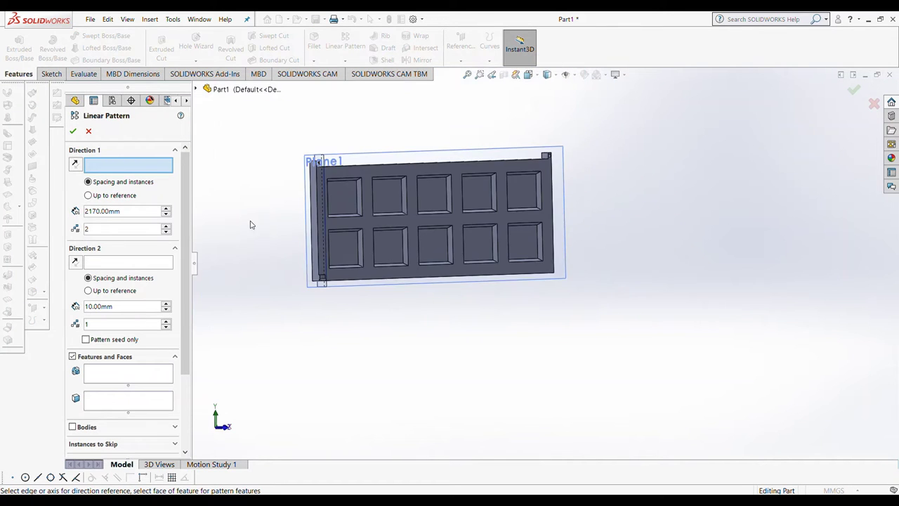
{"action": "scroll", "coordinate": [251, 223], "scroll_direction": "down", "scroll_amount": 2}
{"action": "scroll", "coordinate": [404, 288], "scroll_direction": "down", "scroll_amount": 2}
{"action": "left_click", "coordinate": [413, 282]}
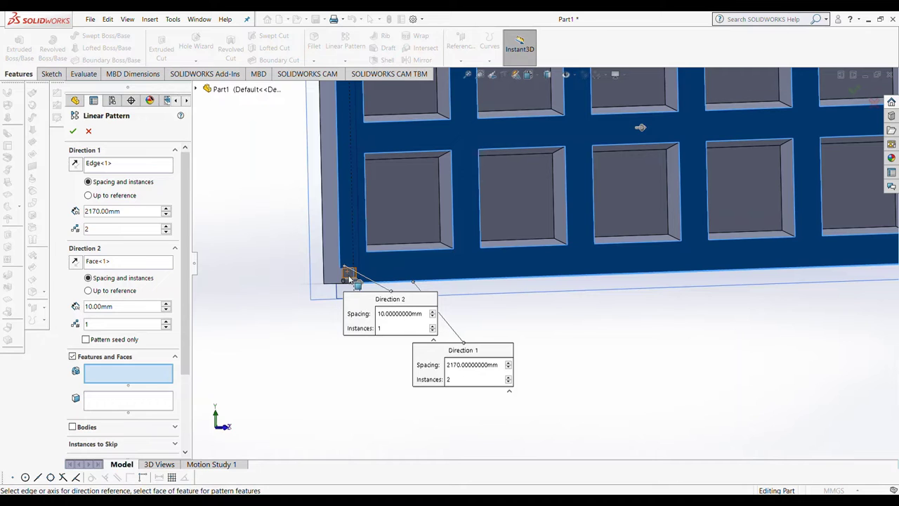
{"action": "scroll", "coordinate": [336, 276], "scroll_direction": "down", "scroll_amount": 2}
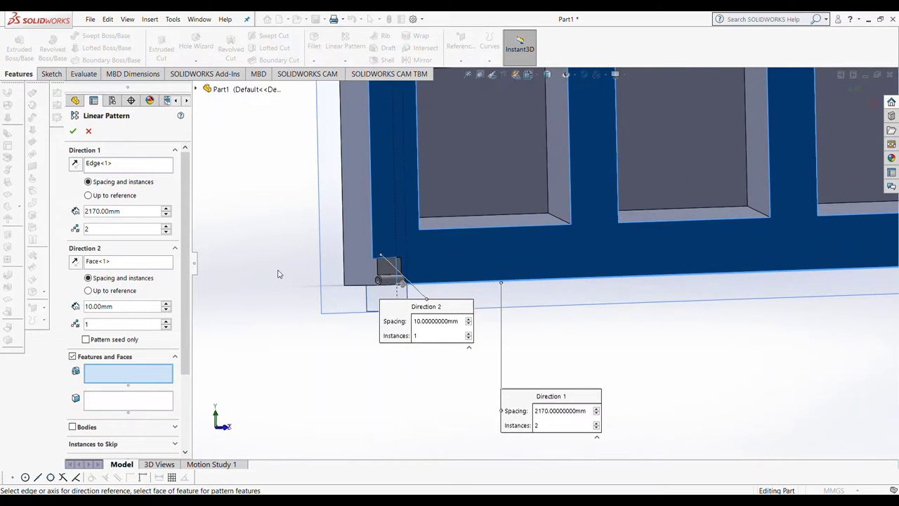
{"action": "left_click", "coordinate": [90, 132]}
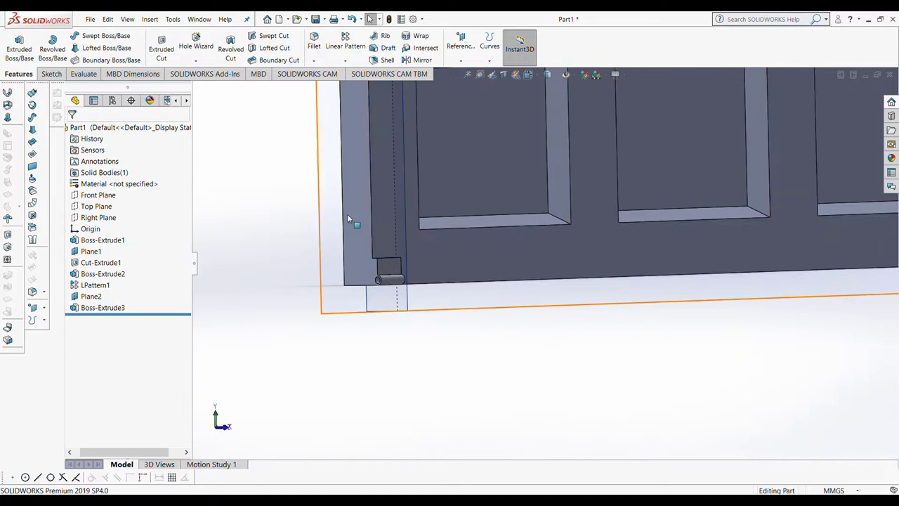
Step: Select the Boss-Extrude3 feature for patterning
{"action": "left_click", "coordinate": [380, 281]}
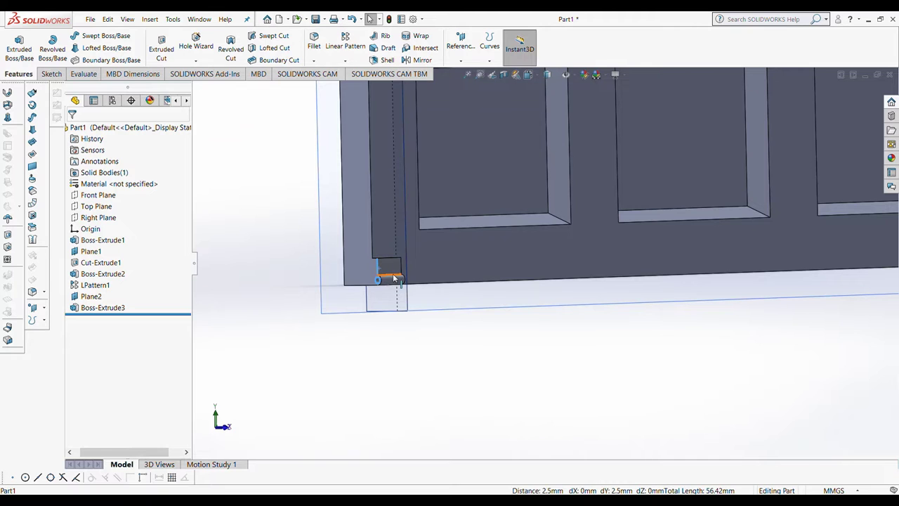
{"action": "left_click", "coordinate": [405, 280]}
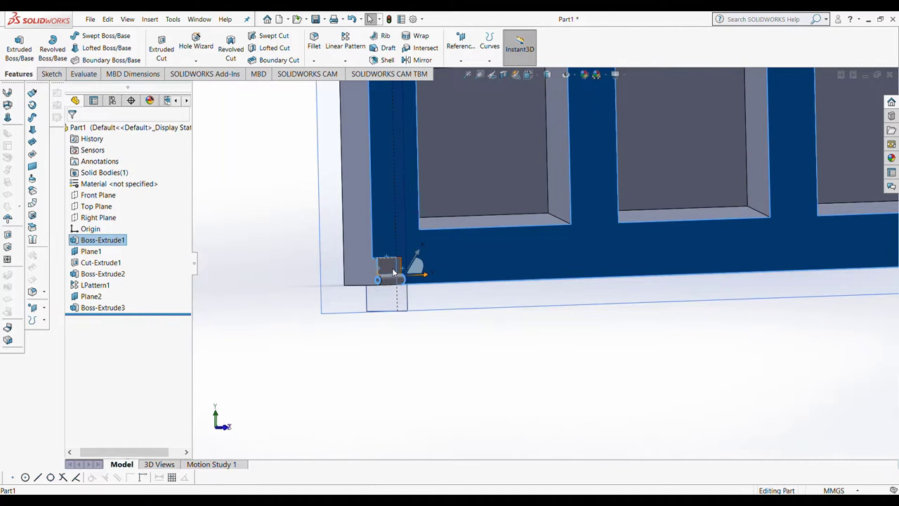
{"action": "left_click", "coordinate": [293, 309]}
{"action": "left_click", "coordinate": [103, 307]}
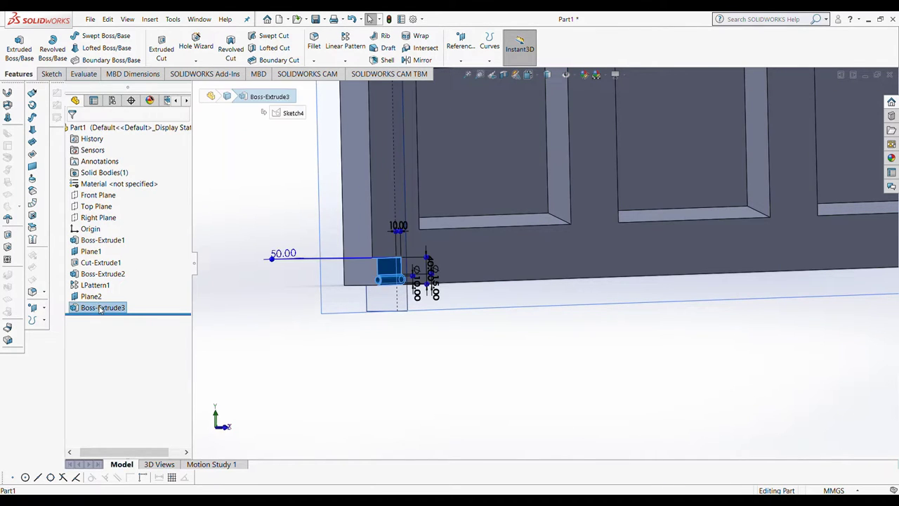
Step: Linear-pattern Boss-Extrude3 along the bottom edge: 2 instances, 2150mm spacing
{"action": "left_click", "coordinate": [345, 46]}
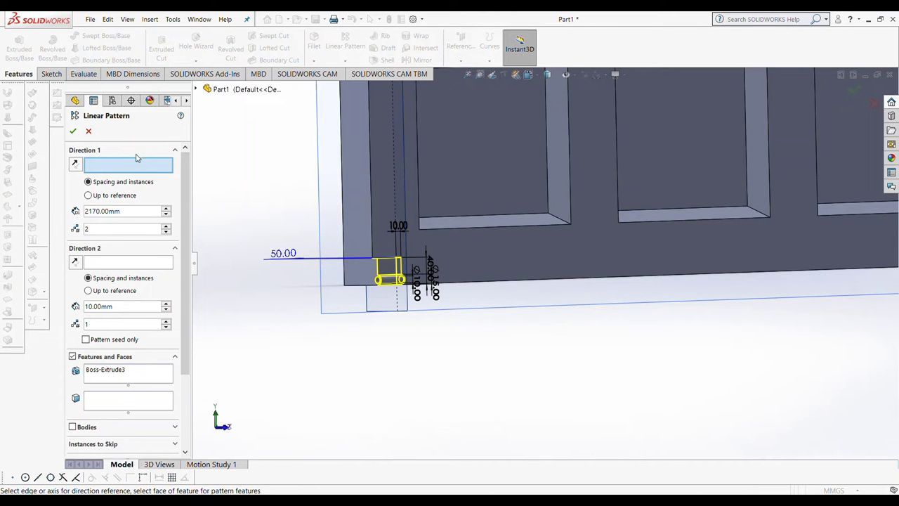
{"action": "left_click", "coordinate": [524, 281]}
{"action": "scroll", "coordinate": [617, 236], "scroll_direction": "up", "scroll_amount": 4}
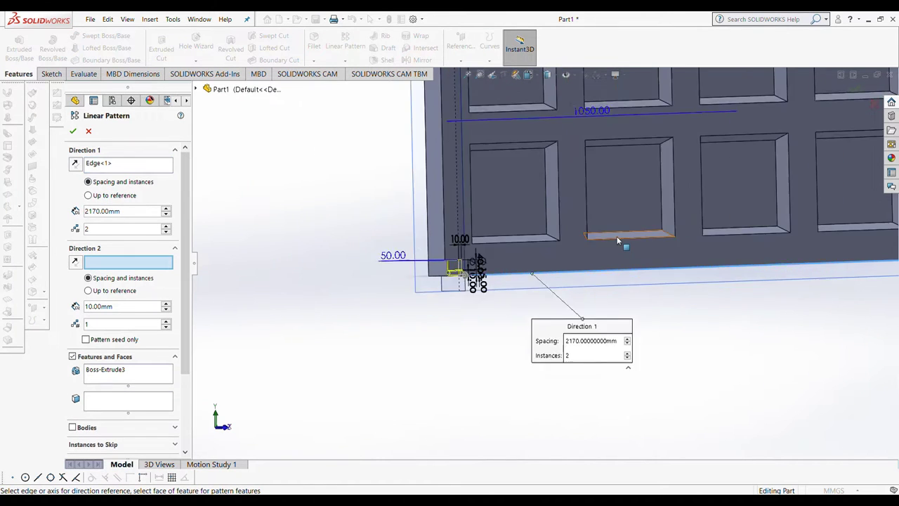
{"action": "left_click", "coordinate": [166, 215]}
{"action": "left_click", "coordinate": [167, 215]}
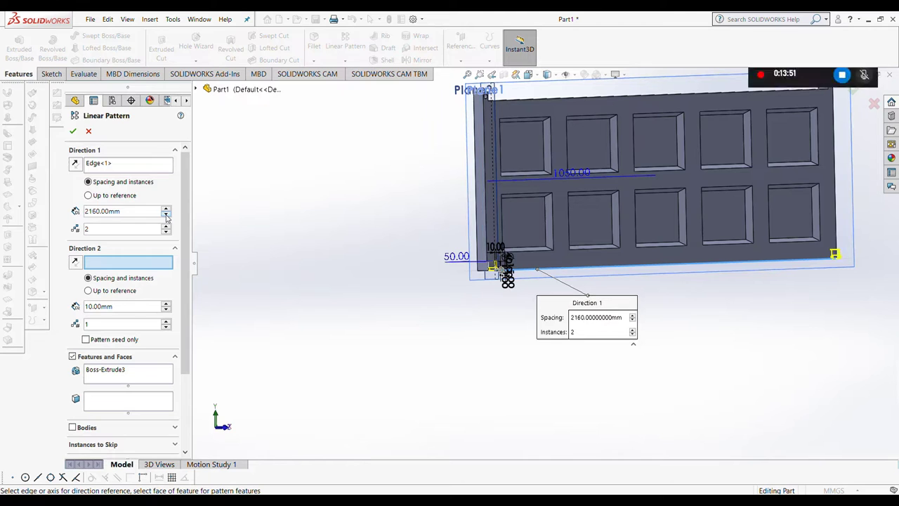
{"action": "left_click", "coordinate": [166, 215]}
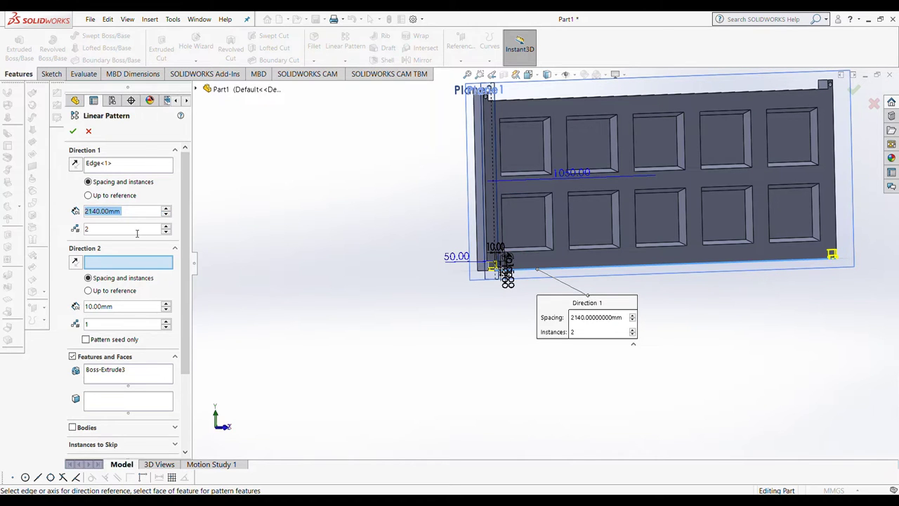
{"action": "left_click", "coordinate": [167, 208]}
{"action": "scroll", "coordinate": [610, 224], "scroll_direction": "up", "scroll_amount": 3}
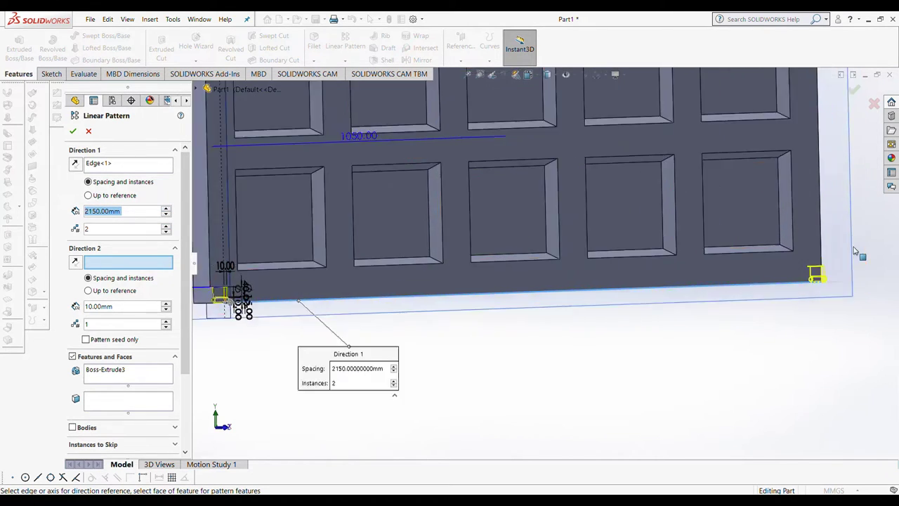
{"action": "scroll", "coordinate": [611, 225], "scroll_direction": "up", "scroll_amount": 3}
{"action": "left_click", "coordinate": [72, 130]}
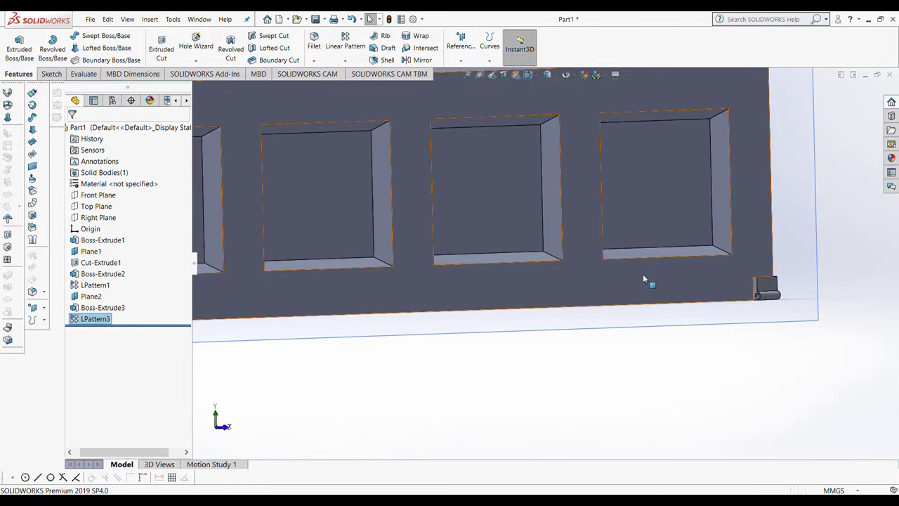
{"action": "middle_click_drag", "start_coordinate": [643, 274], "coordinate": [775, 232]}
{"action": "key", "text": "f"}
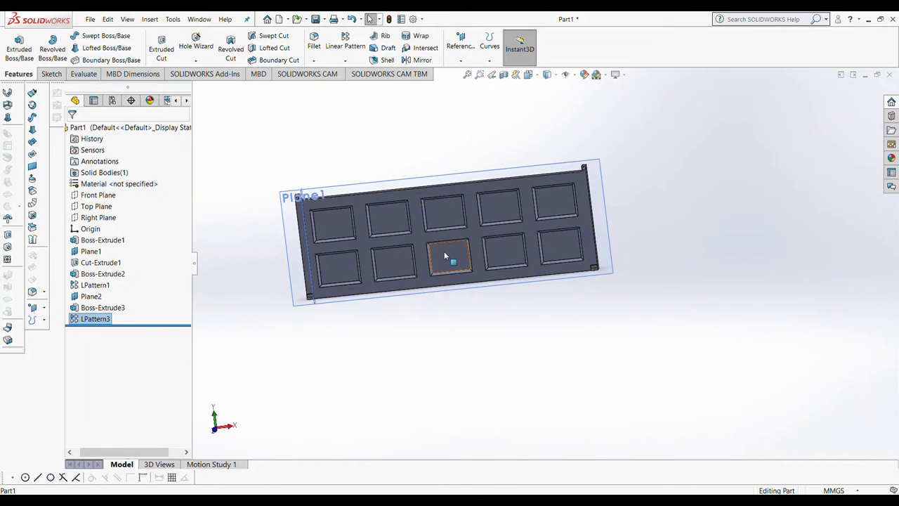
{"action": "scroll", "coordinate": [444, 250], "scroll_direction": "up", "scroll_amount": 3}
Step: Open Sketch1 on Part2's Front Plane
{"action": "scroll", "coordinate": [472, 239], "scroll_direction": "down", "scroll_amount": 2}
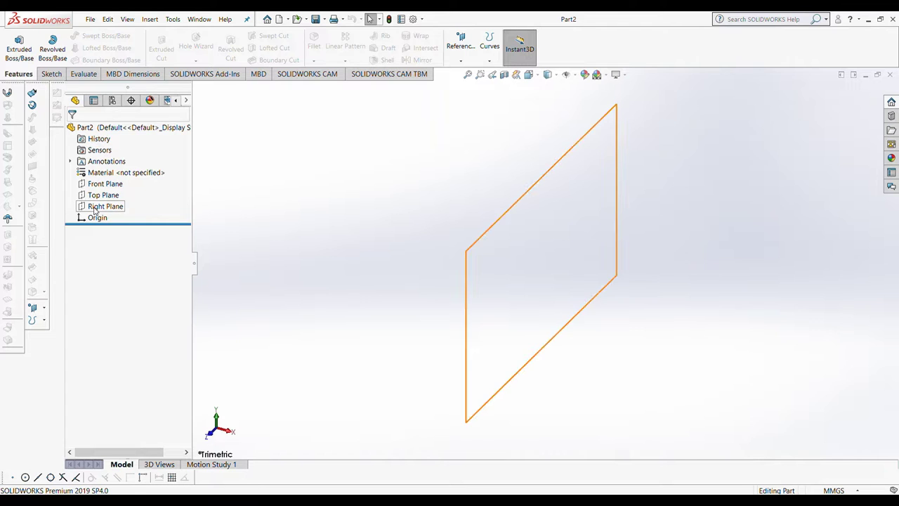
{"action": "left_click", "coordinate": [97, 184]}
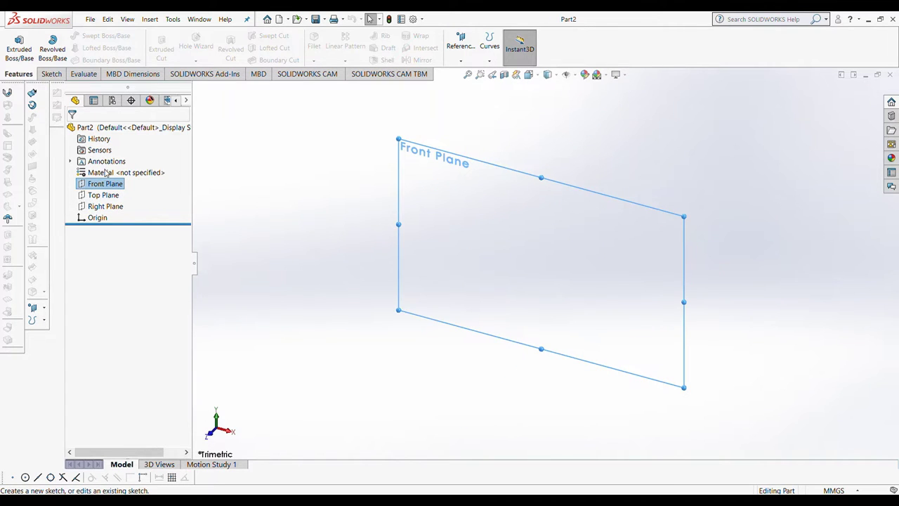
{"action": "left_click", "coordinate": [105, 173]}
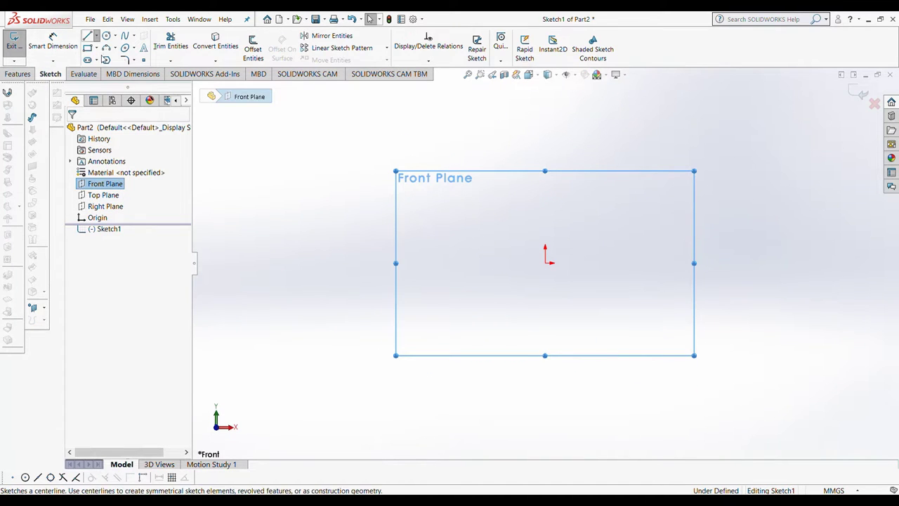
Step: Draw a vertical and a horizontal centerline crossing at the origin
{"action": "left_click", "coordinate": [87, 36]}
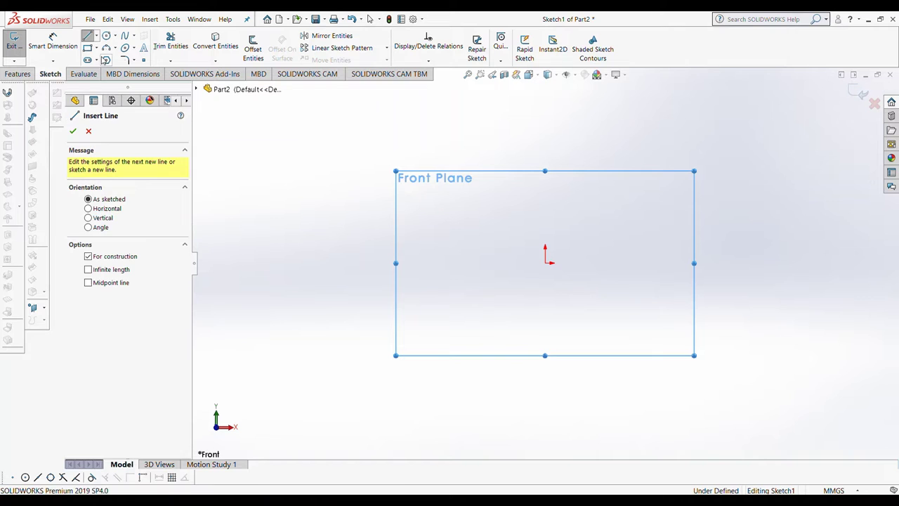
{"action": "left_click", "coordinate": [545, 120]}
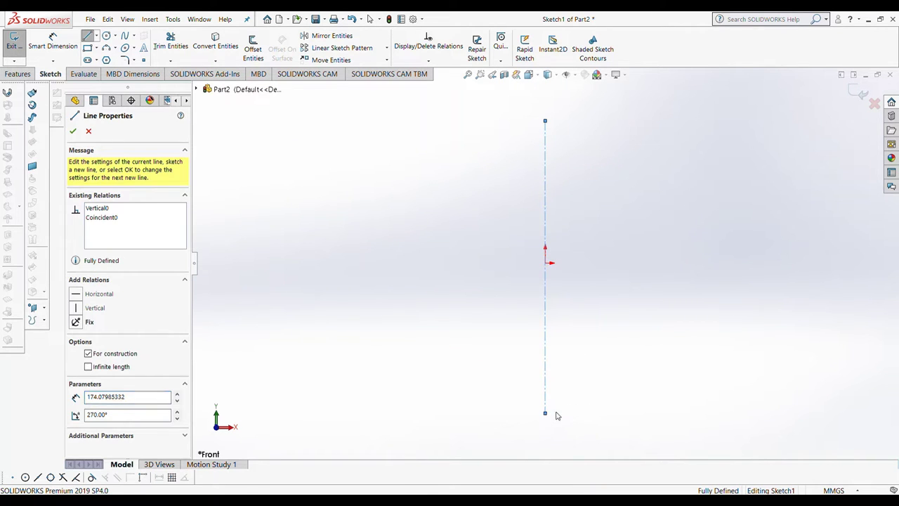
{"action": "key", "text": "Escape"}
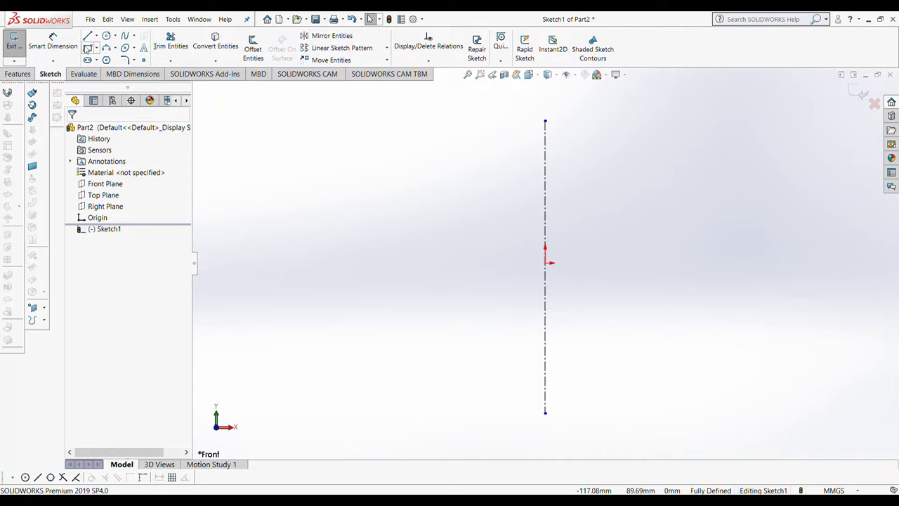
{"action": "left_click", "coordinate": [89, 37]}
{"action": "left_click", "coordinate": [545, 264]}
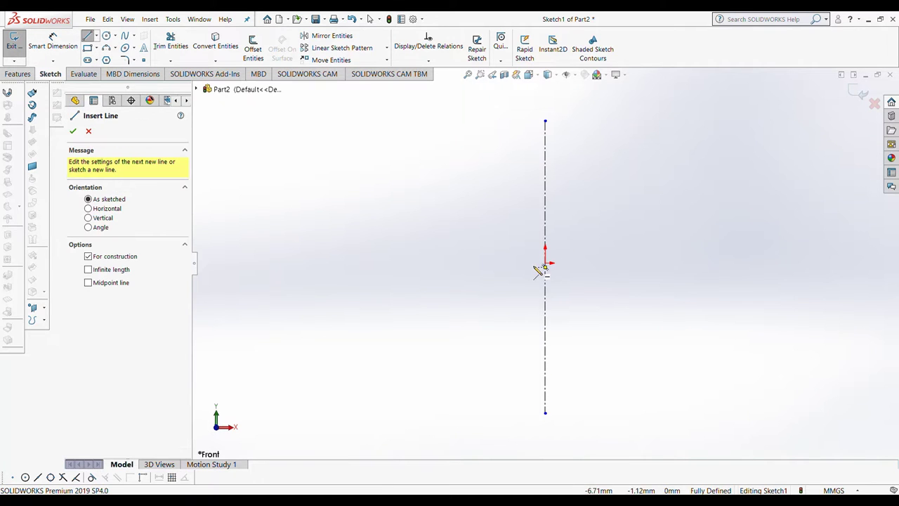
{"action": "left_click", "coordinate": [341, 264]}
{"action": "left_click", "coordinate": [751, 263]}
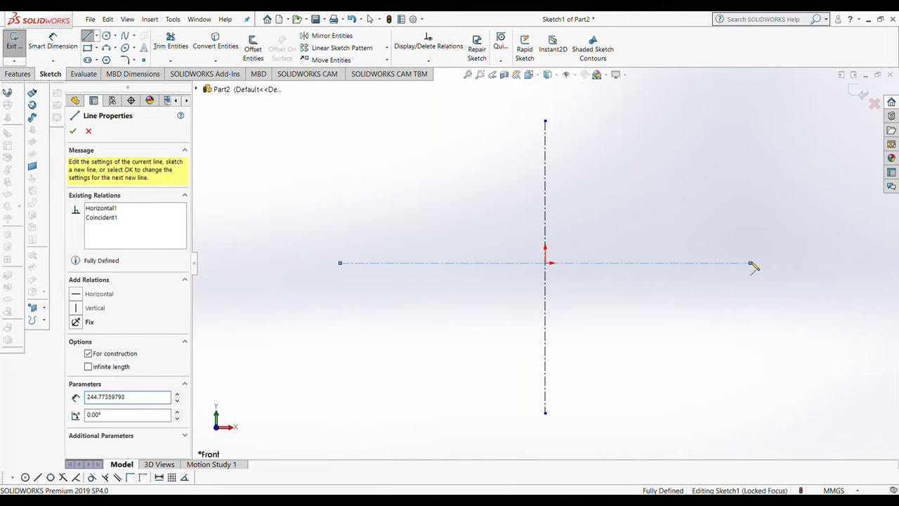
{"action": "key", "text": "Escape"}
Step: Draw the closed outline: top edge, slanted sides down to the centerline, rectangular base
{"action": "left_click", "coordinate": [96, 38]}
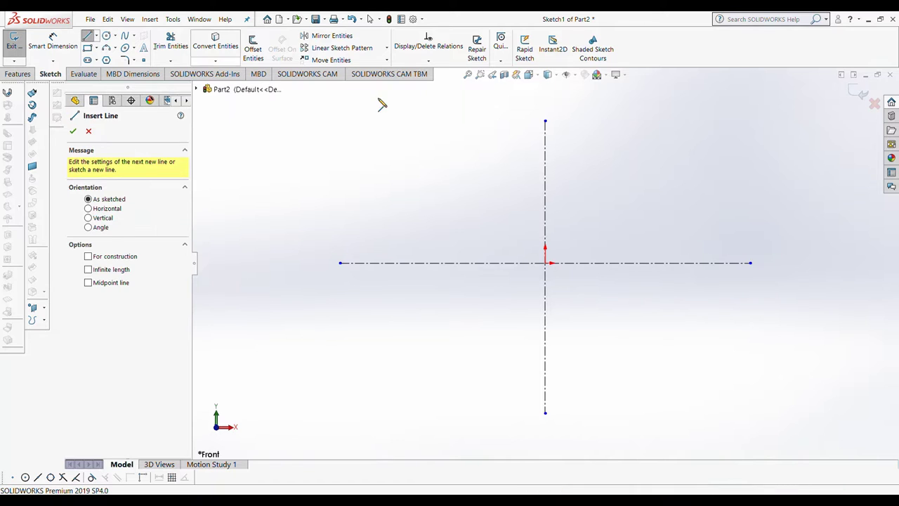
{"action": "left_click", "coordinate": [442, 144]}
{"action": "left_click", "coordinate": [649, 145]}
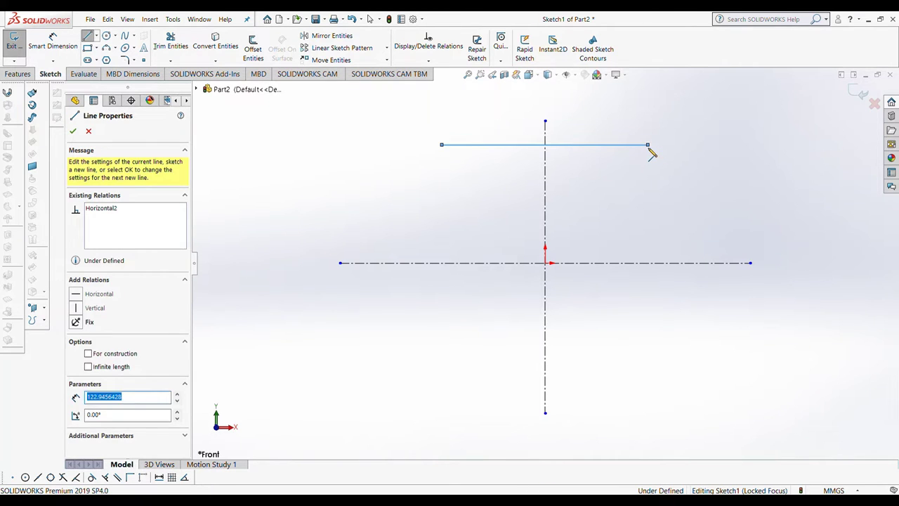
{"action": "key", "text": "Escape"}
{"action": "left_click", "coordinate": [87, 37]}
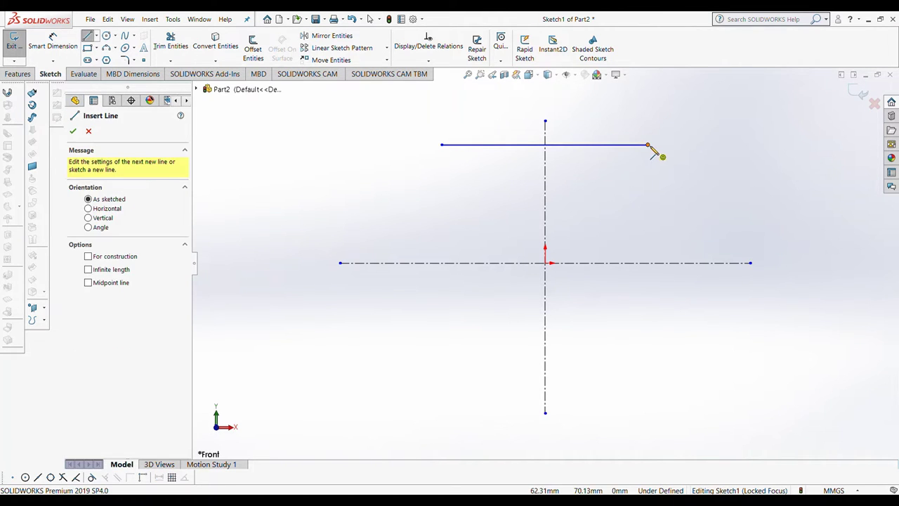
{"action": "left_click", "coordinate": [647, 145]}
{"action": "left_click", "coordinate": [706, 262]}
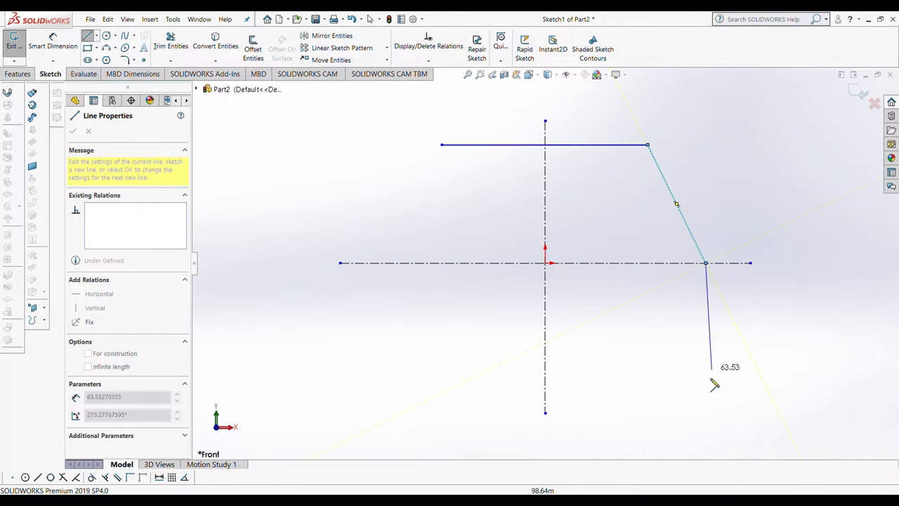
{"action": "left_click", "coordinate": [705, 413]}
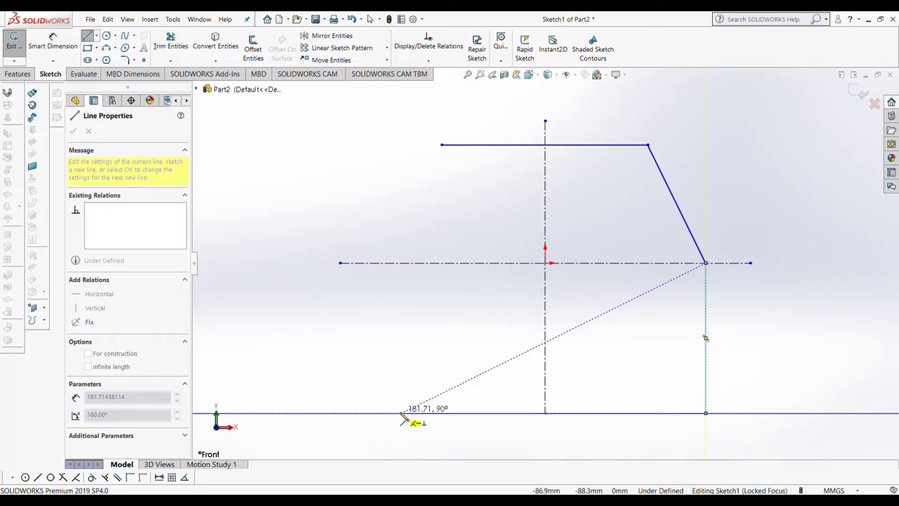
{"action": "left_click", "coordinate": [401, 414]}
{"action": "left_click", "coordinate": [400, 263]}
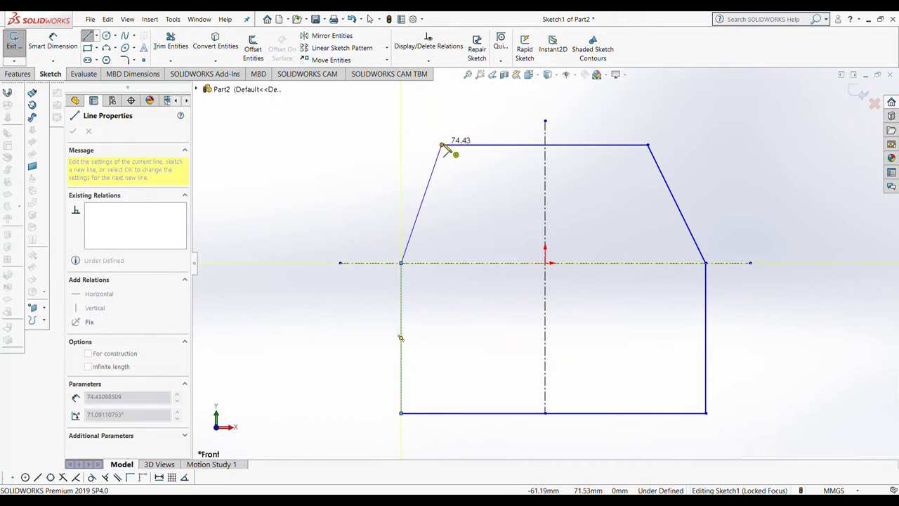
{"action": "left_click", "coordinate": [443, 145]}
{"action": "key", "text": "Escape"}
{"action": "key", "text": "f"}
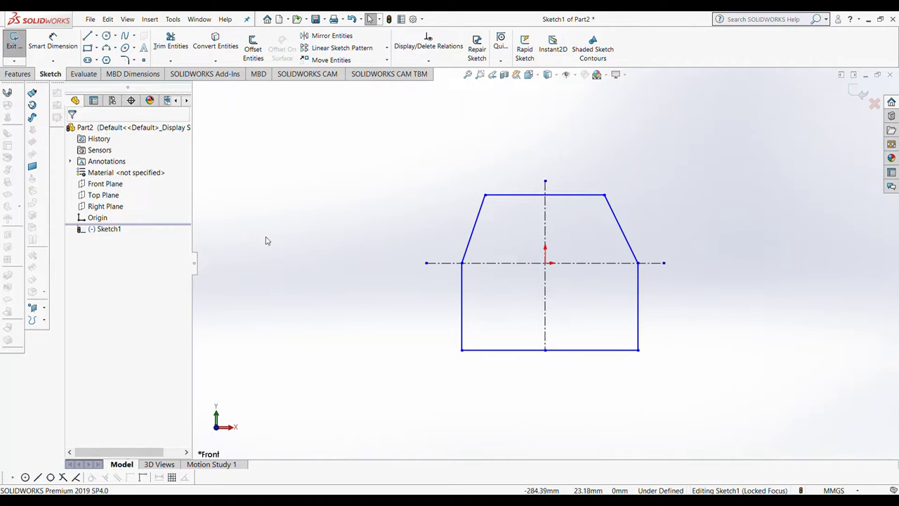
Step: Dimension the bottom edge to 1420 and both vertical sides to 750
{"action": "left_click", "coordinate": [52, 42]}
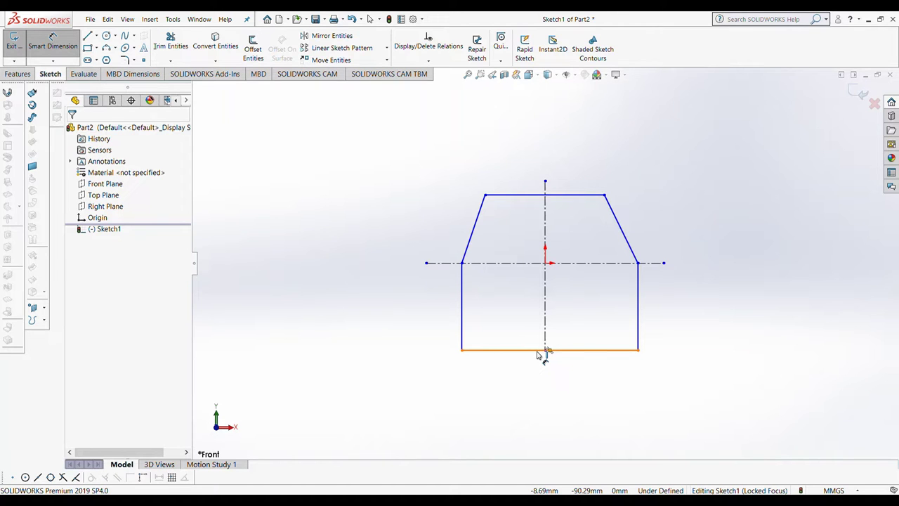
{"action": "left_click", "coordinate": [540, 351]}
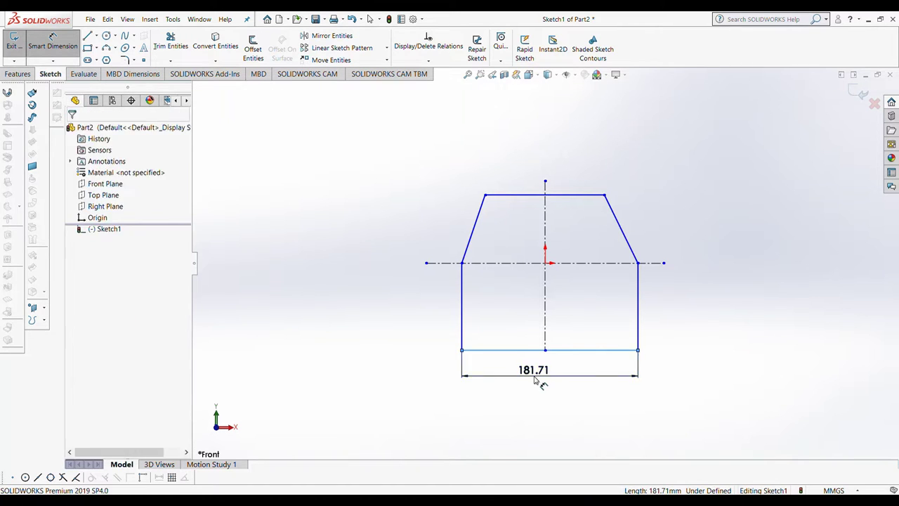
{"action": "left_click", "coordinate": [539, 380]}
{"action": "type", "text": "1420"}
{"action": "key", "text": "Return"}
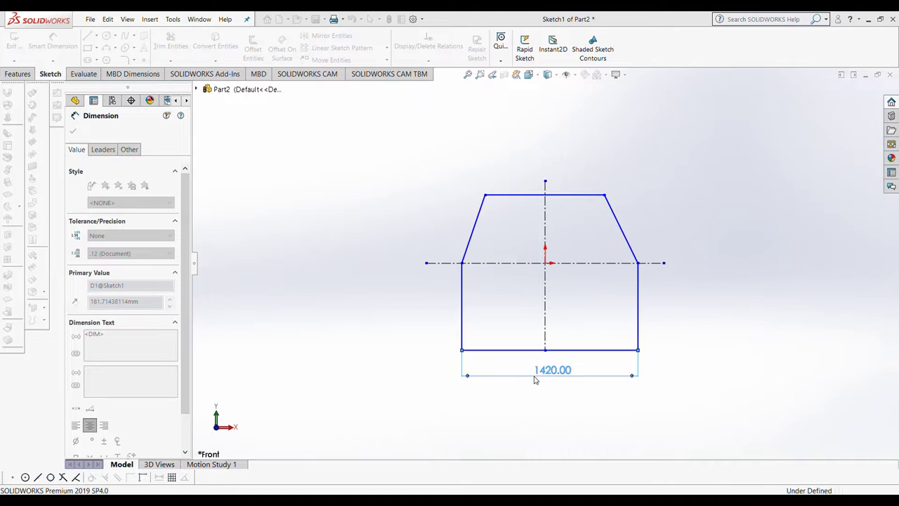
{"action": "left_click", "coordinate": [639, 318]}
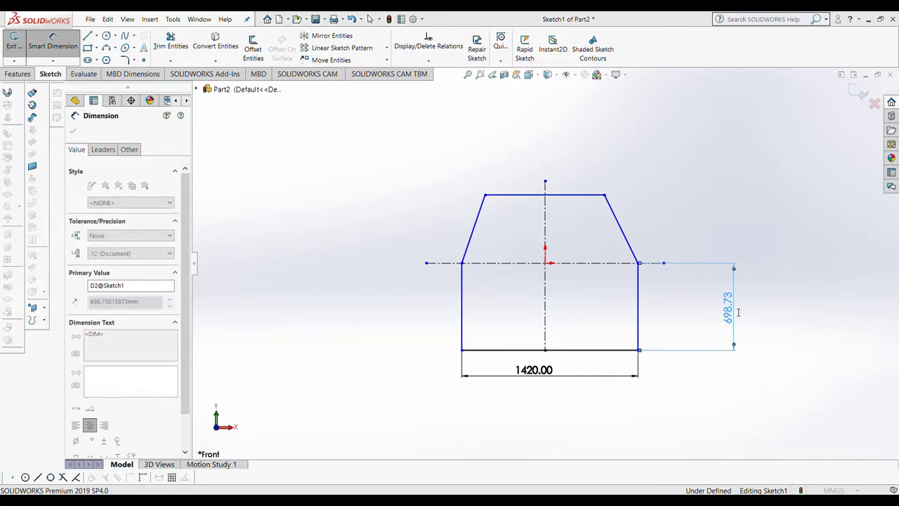
{"action": "left_click", "coordinate": [734, 313]}
{"action": "type", "text": "750"}
{"action": "key", "text": "Return"}
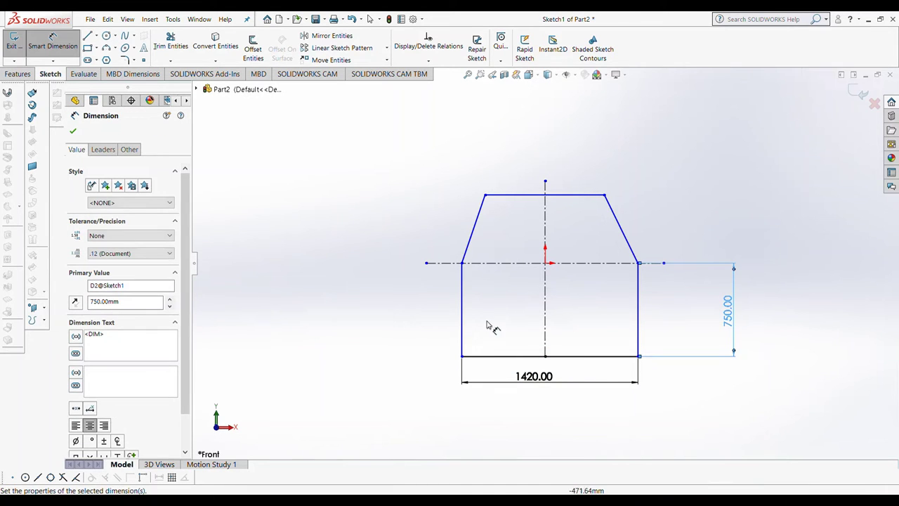
{"action": "left_click", "coordinate": [462, 316]}
{"action": "left_click", "coordinate": [482, 255]}
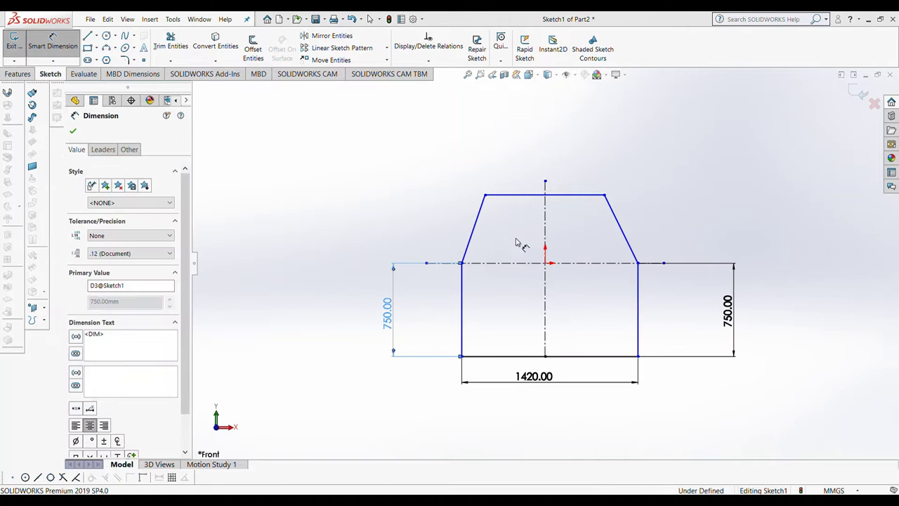
Step: Dimension the top edge to 1200 and add a 90° angle to the centreline
{"action": "left_click", "coordinate": [520, 195]}
{"action": "left_click", "coordinate": [523, 112]}
{"action": "type", "text": "1200"}
{"action": "key", "text": "Return"}
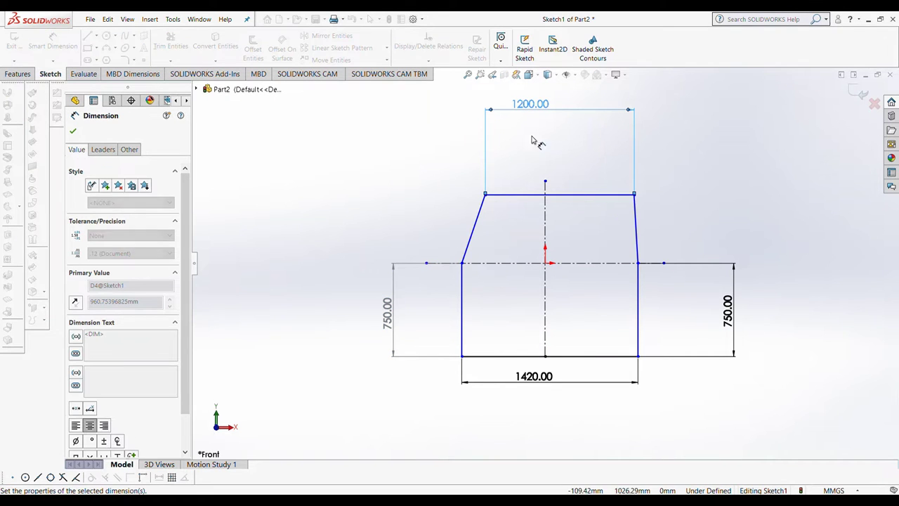
{"action": "left_click", "coordinate": [547, 191]}
{"action": "left_click", "coordinate": [547, 198]}
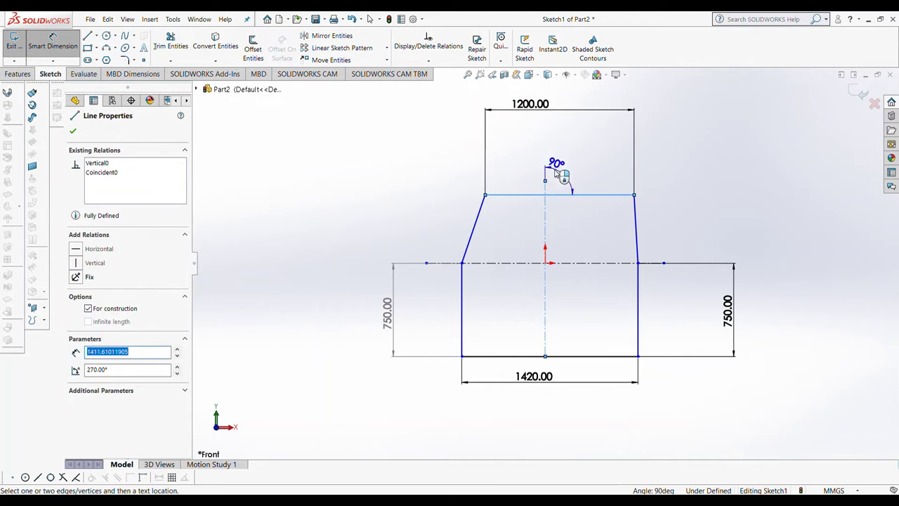
{"action": "left_click", "coordinate": [526, 263]}
Step: Set the top-right corner offset to 600 and the right side distance to 710 from the centreline
{"action": "left_click", "coordinate": [545, 239]}
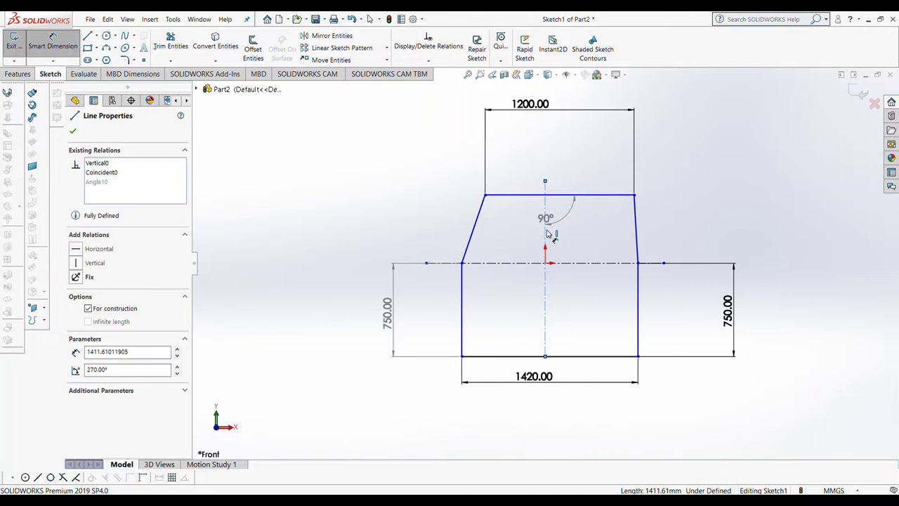
{"action": "left_click", "coordinate": [634, 196]}
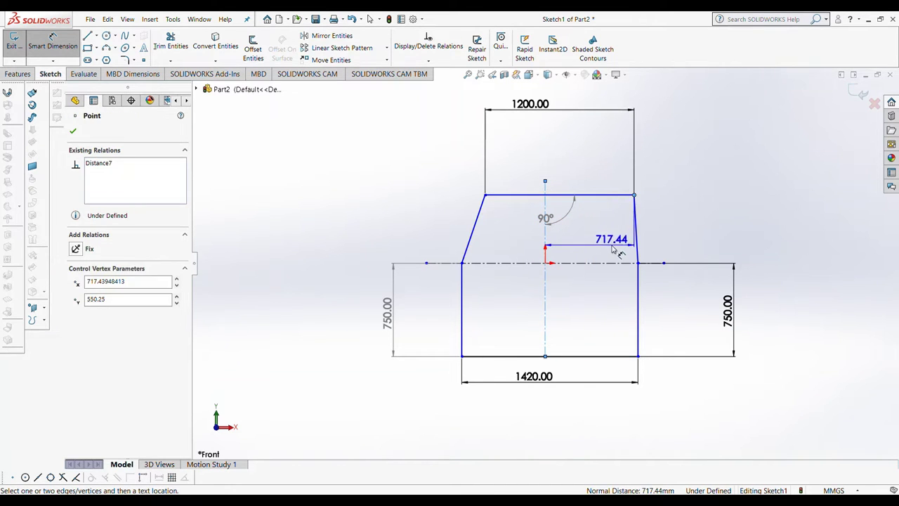
{"action": "left_click", "coordinate": [615, 245]}
{"action": "key", "text": "Return"}
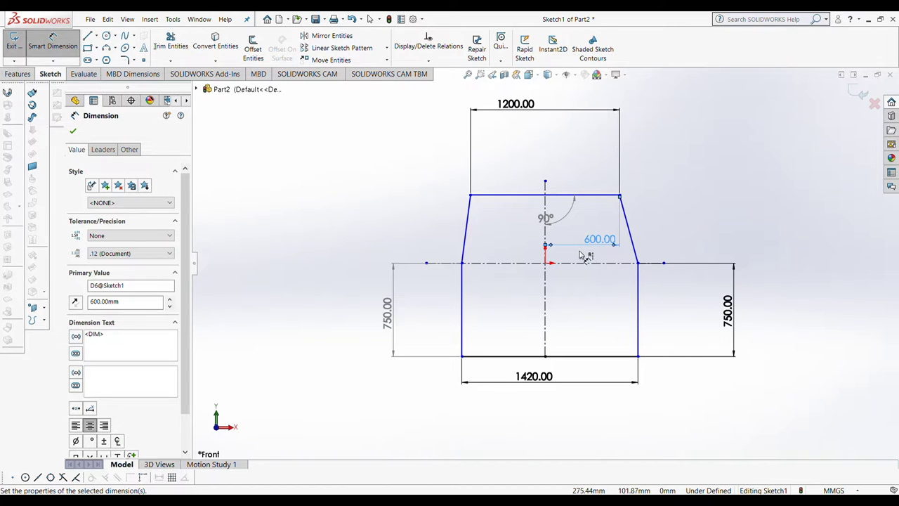
{"action": "scroll", "coordinate": [585, 252], "scroll_direction": "down", "scroll_amount": 2}
{"action": "scroll", "coordinate": [555, 225], "scroll_direction": "up", "scroll_amount": 2}
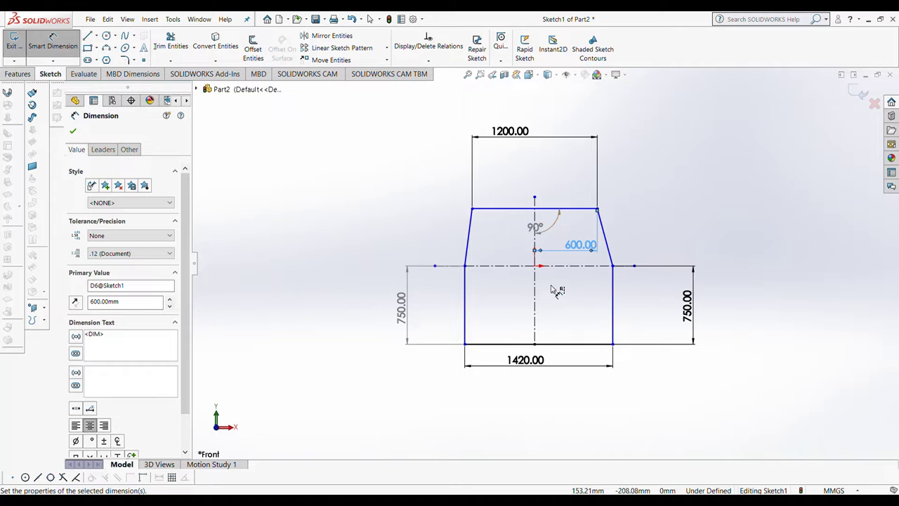
{"action": "left_click", "coordinate": [534, 344]}
{"action": "left_click", "coordinate": [614, 324]}
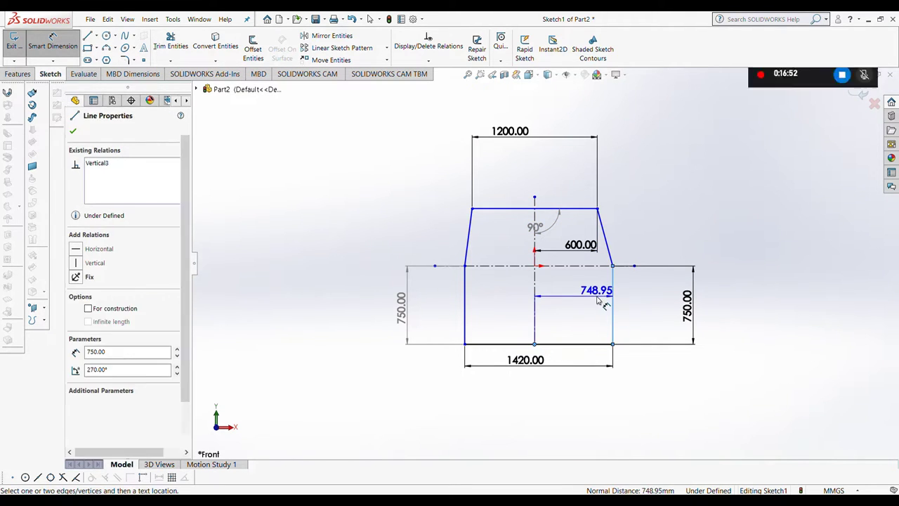
{"action": "left_click", "coordinate": [598, 296]}
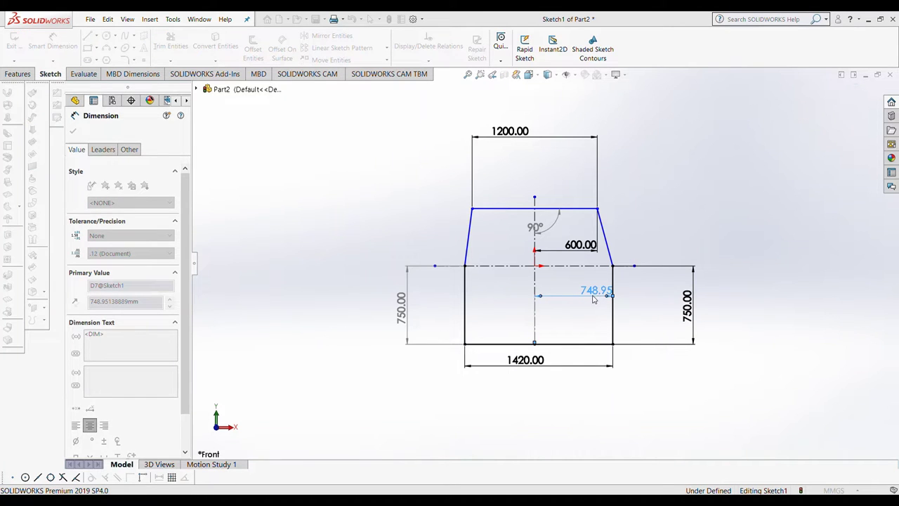
{"action": "type", "text": "710"}
{"action": "key", "text": "Return"}
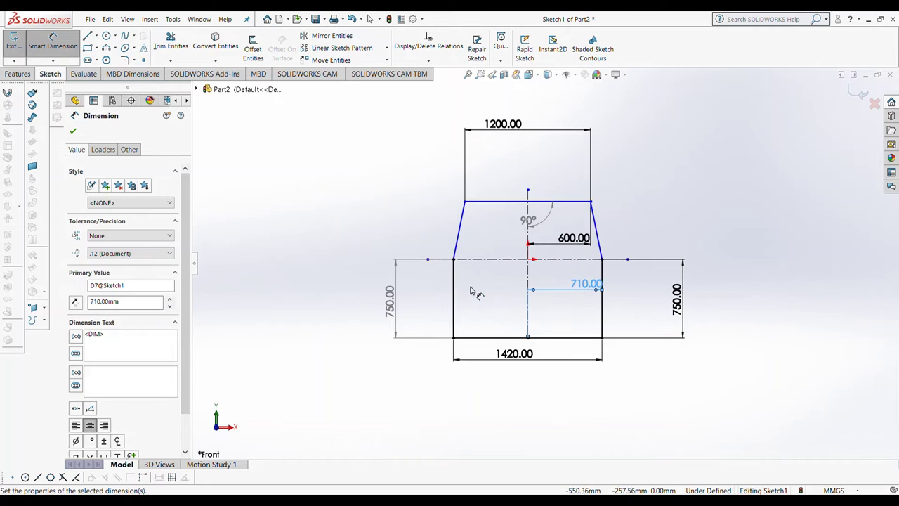
{"action": "left_click", "coordinate": [21, 75]}
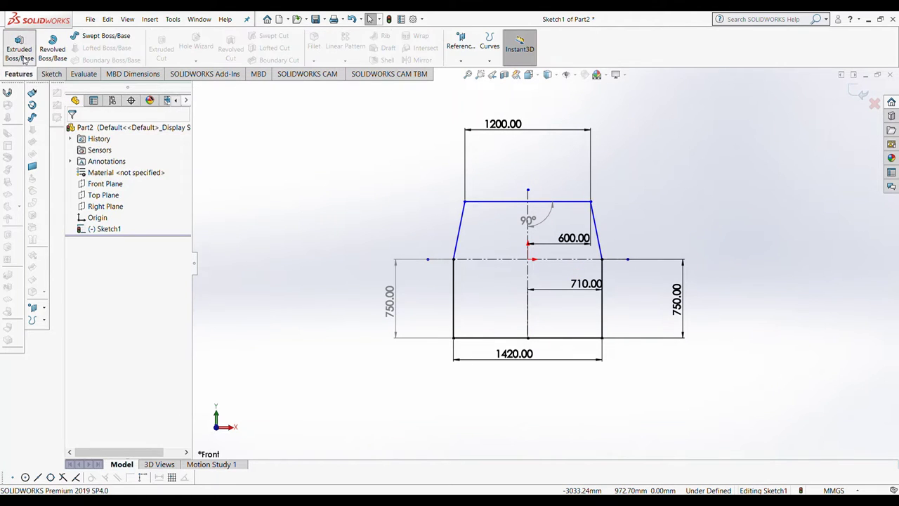
Step: Extrude Sketch1 10 mm into Boss-Extrude1, then view the plate from the front and edge-on
{"action": "left_click", "coordinate": [22, 53]}
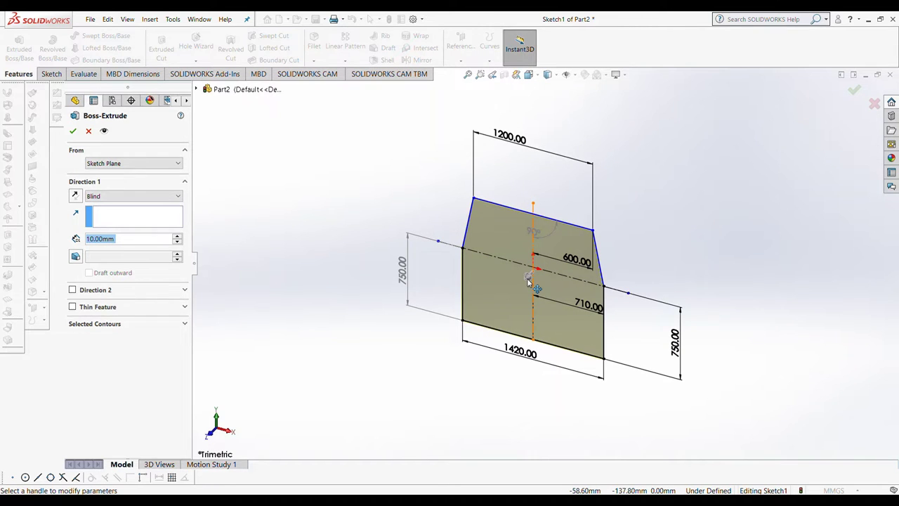
{"action": "key", "text": "Return"}
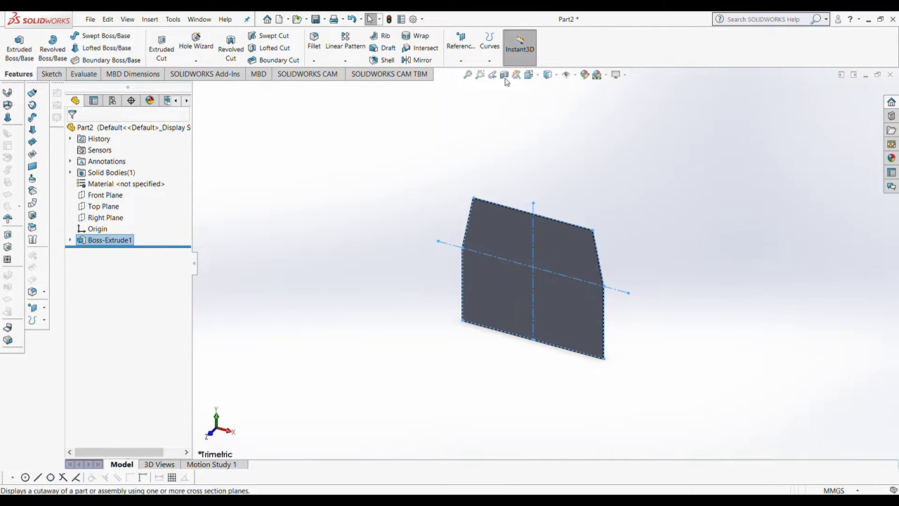
{"action": "left_click", "coordinate": [529, 74]}
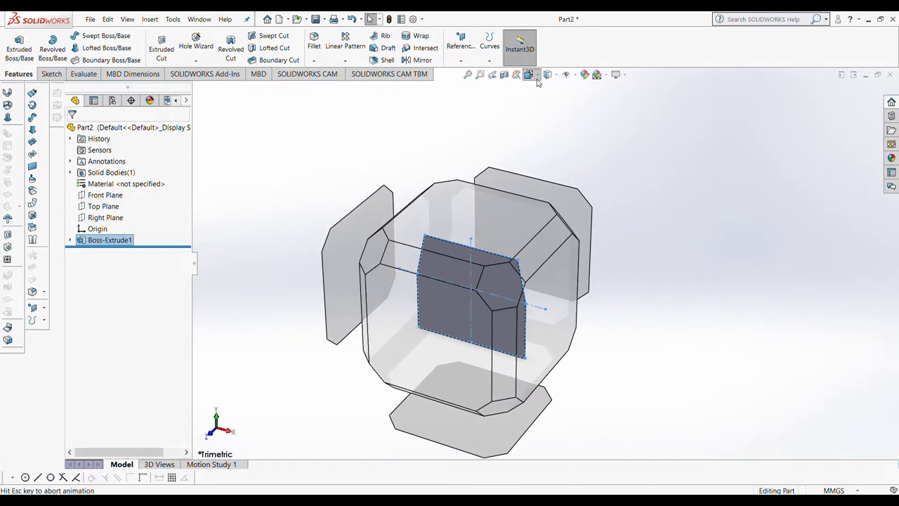
{"action": "left_click", "coordinate": [540, 126]}
{"action": "left_click", "coordinate": [112, 197]}
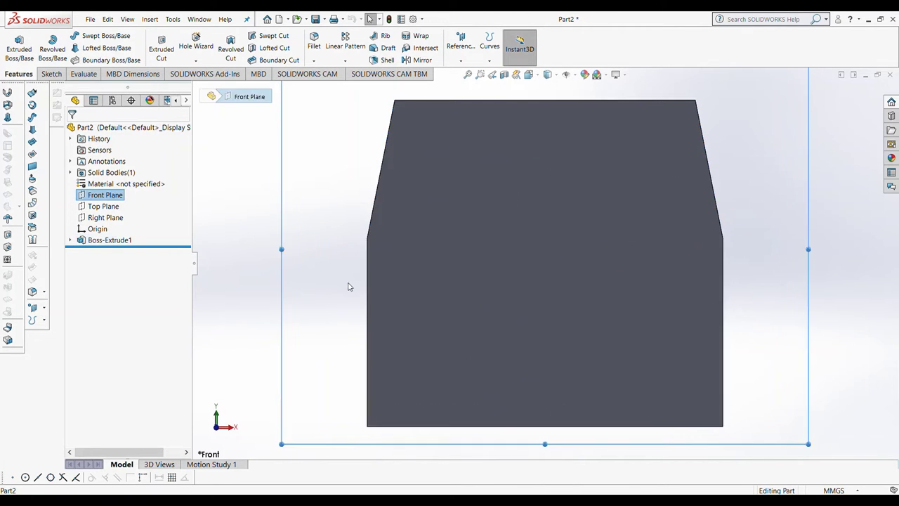
{"action": "key", "text": "f"}
{"action": "middle_click_drag", "start_coordinate": [450, 284], "coordinate": [366, 298]}
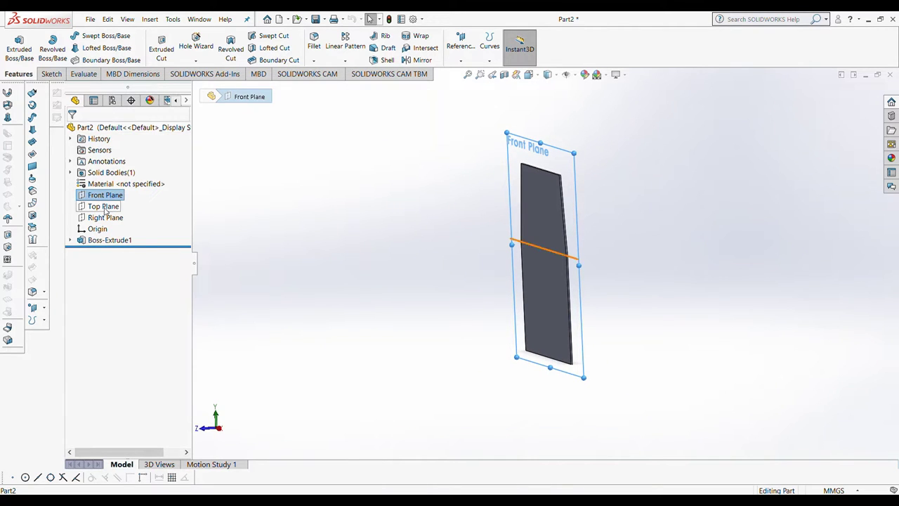
Step: Define a reference plane offset 10 mm from the Front Plane and view it straight on
{"action": "left_click", "coordinate": [450, 64]}
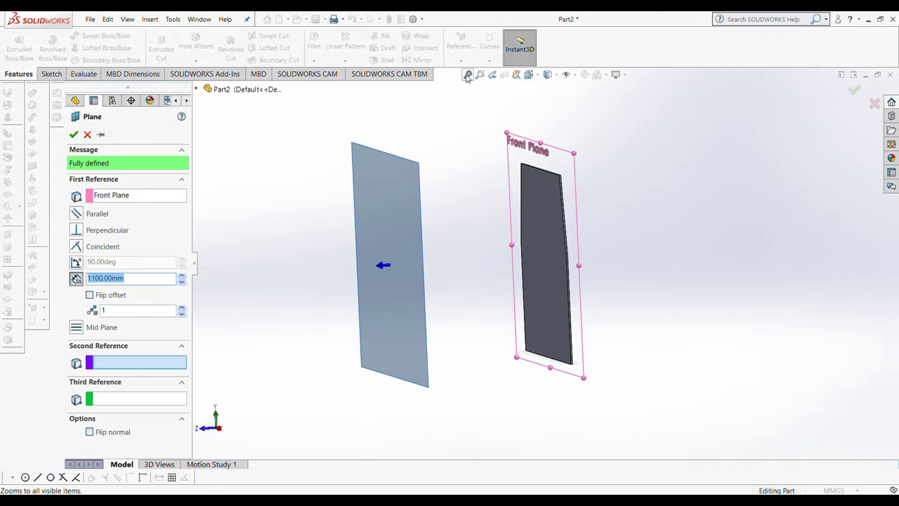
{"action": "type", "text": "10"}
{"action": "key", "text": "Return"}
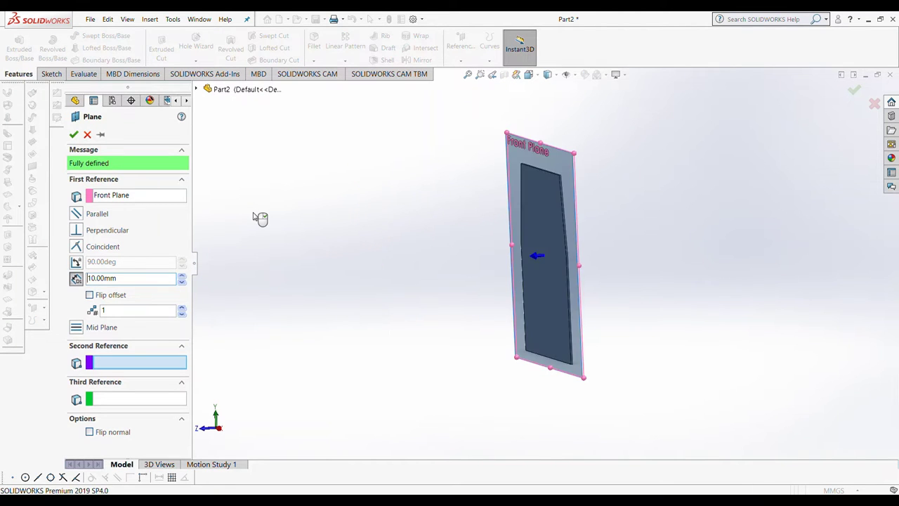
{"action": "scroll", "coordinate": [787, 283], "scroll_direction": "down", "scroll_amount": 5}
{"action": "mouse_move", "coordinate": [793, 281]}
{"action": "middle_mouse_down"}
{"action": "mouse_move", "coordinate": [777, 271]}
{"action": "mouse_move", "coordinate": [712, 278]}
{"action": "mouse_move", "coordinate": [616, 243]}
{"action": "mouse_move", "coordinate": [634, 232]}
{"action": "mouse_move", "coordinate": [635, 240]}
{"action": "mouse_move", "coordinate": [638, 217]}
{"action": "middle_mouse_up"}
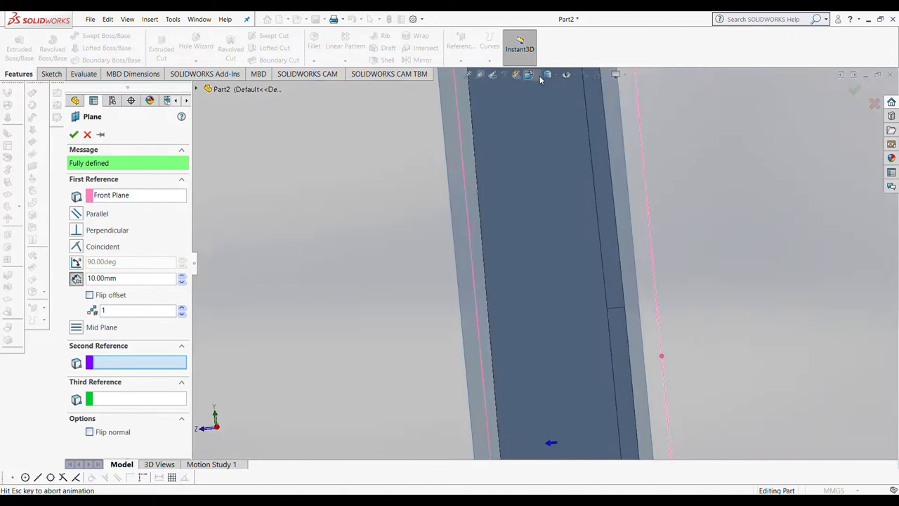
{"action": "left_click", "coordinate": [539, 76]}
{"action": "left_click", "coordinate": [546, 110]}
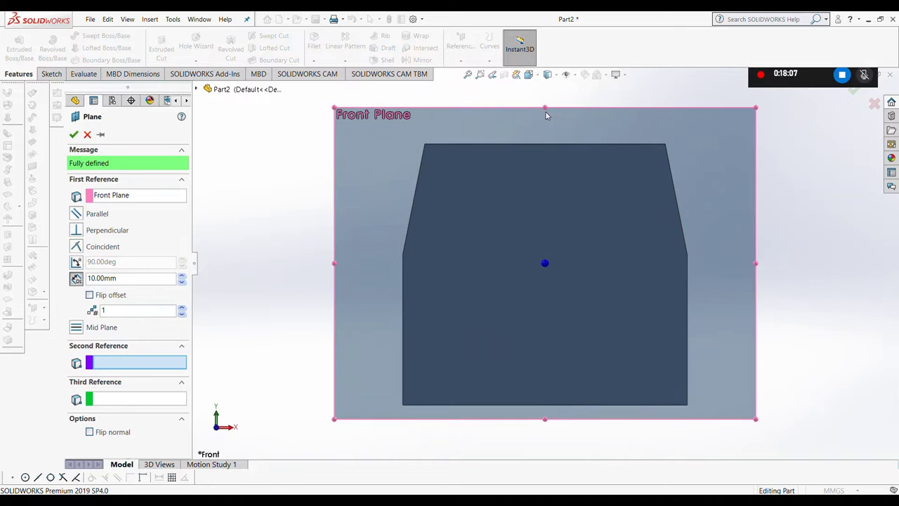
Step: Confirm Plane1 and start a line sketch on it
{"action": "left_click", "coordinate": [74, 134]}
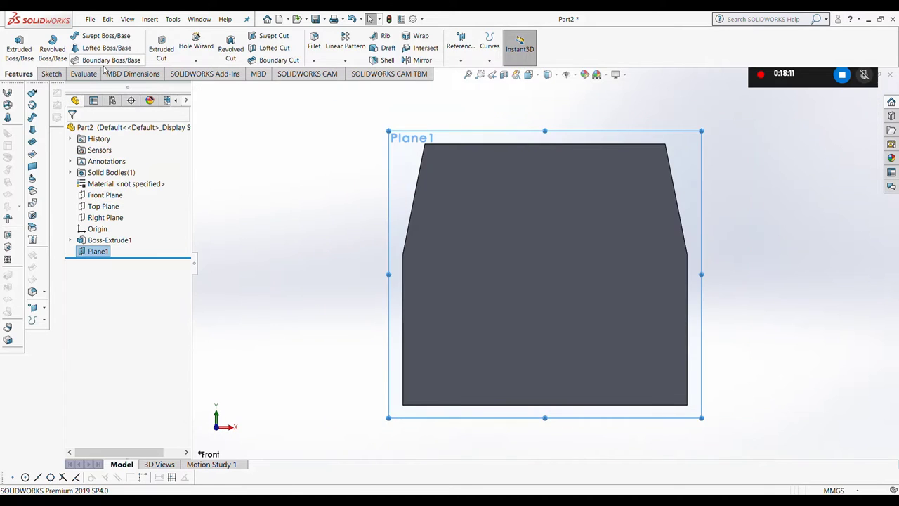
{"action": "left_click", "coordinate": [52, 73]}
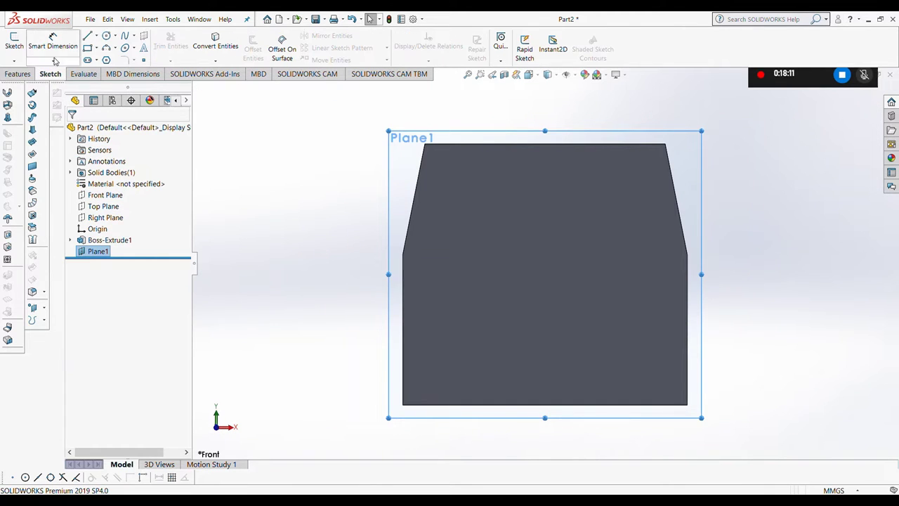
{"action": "left_click", "coordinate": [88, 37]}
Step: Draw lines from the plate's bottom-left corner across 1420 mm to the right side and back
{"action": "left_click", "coordinate": [451, 364]}
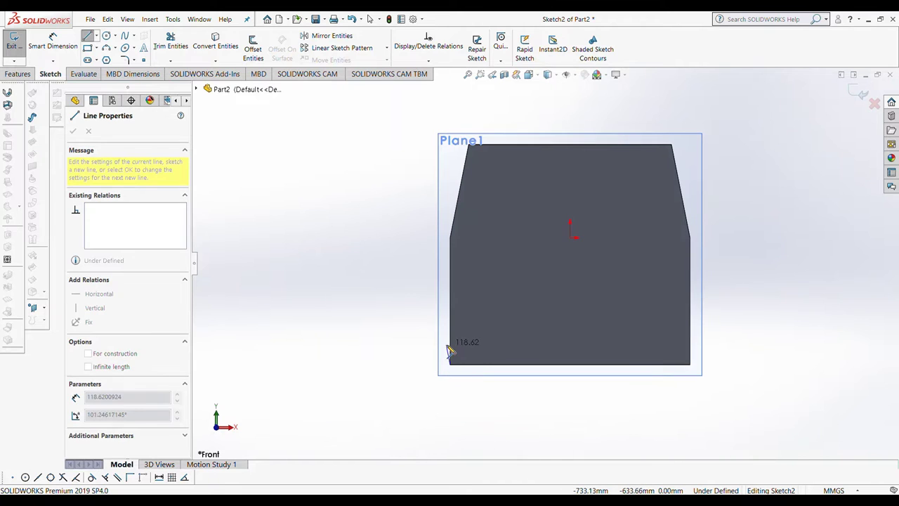
{"action": "scroll", "coordinate": [451, 352], "scroll_direction": "up", "scroll_amount": 2}
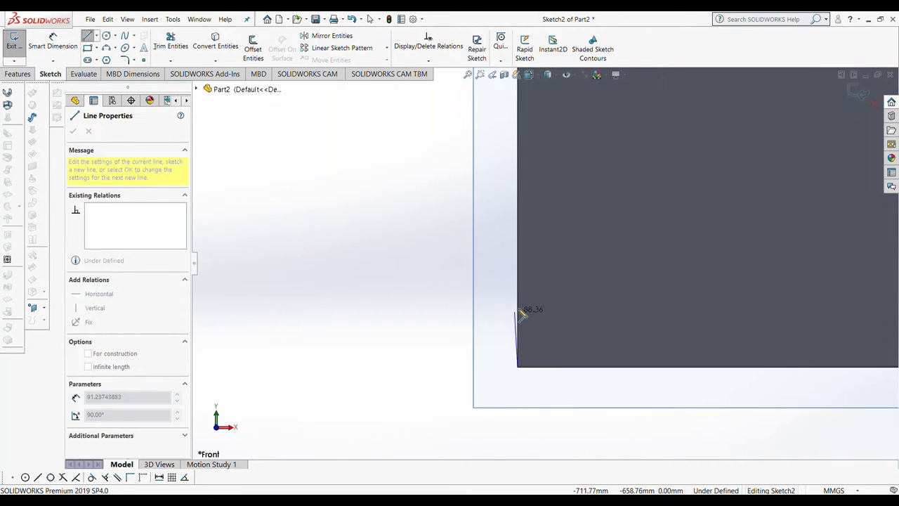
{"action": "scroll", "coordinate": [523, 307], "scroll_direction": "up", "scroll_amount": 1}
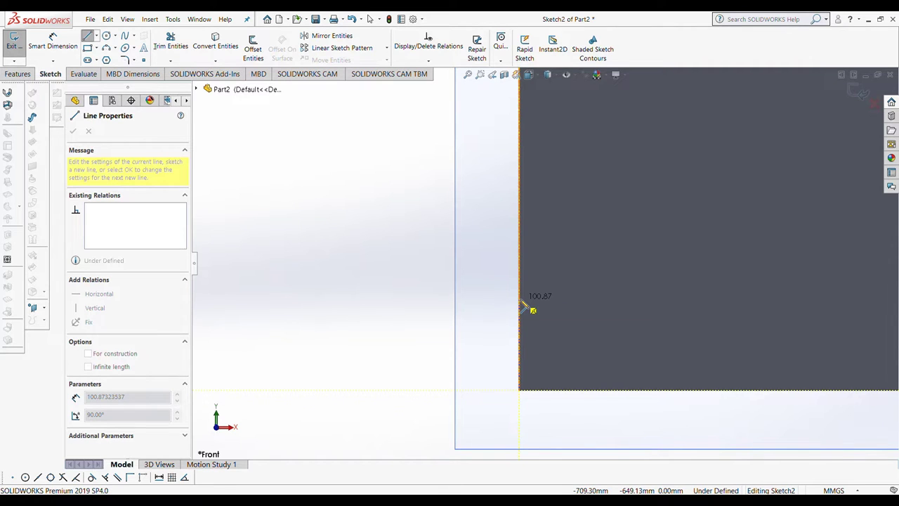
{"action": "scroll", "coordinate": [523, 306], "scroll_direction": "down", "scroll_amount": 1}
{"action": "scroll", "coordinate": [698, 285], "scroll_direction": "down", "scroll_amount": 1}
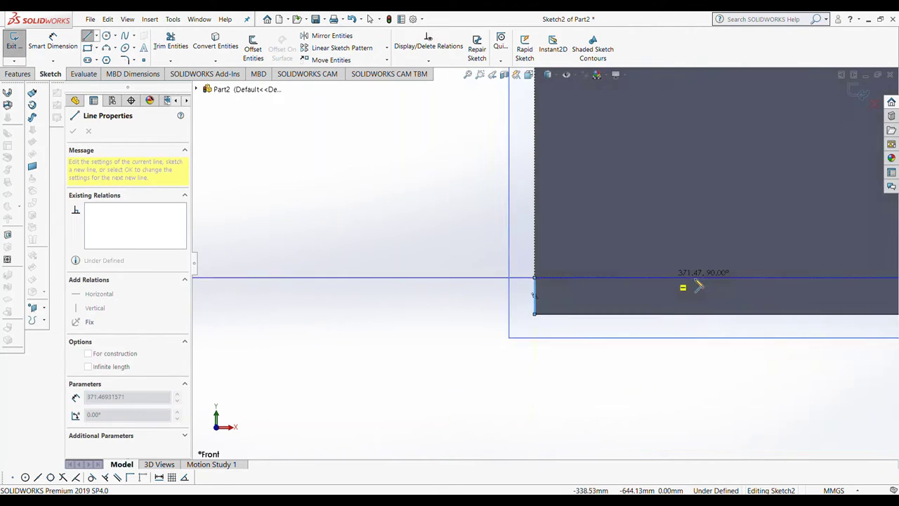
{"action": "scroll", "coordinate": [816, 279], "scroll_direction": "down", "scroll_amount": 1}
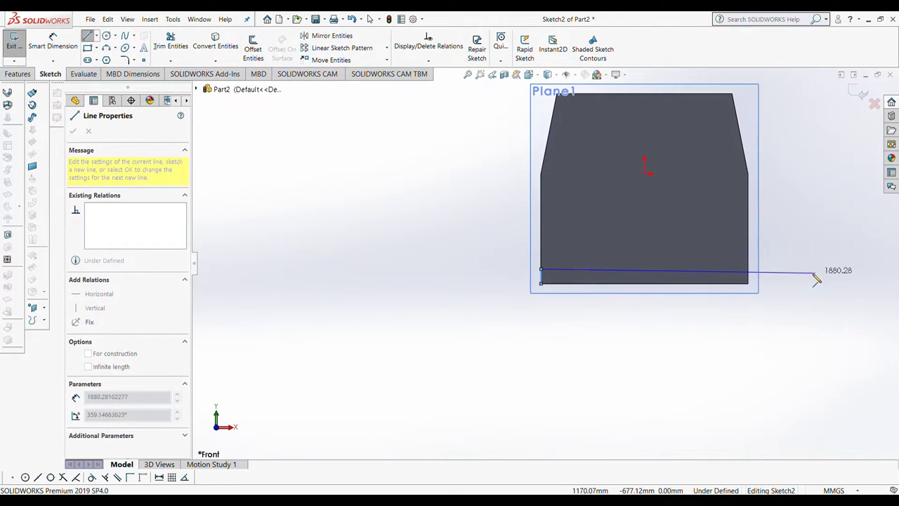
{"action": "left_click", "coordinate": [749, 275]}
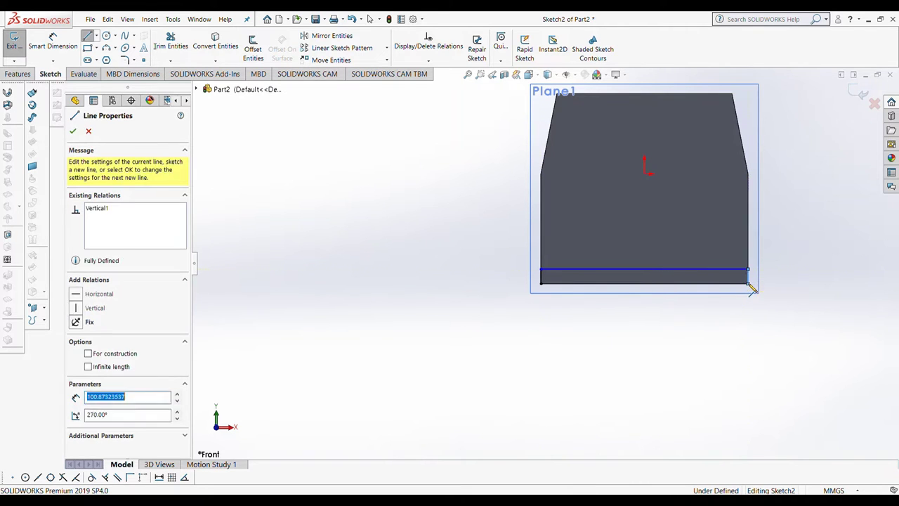
{"action": "left_click", "coordinate": [541, 284]}
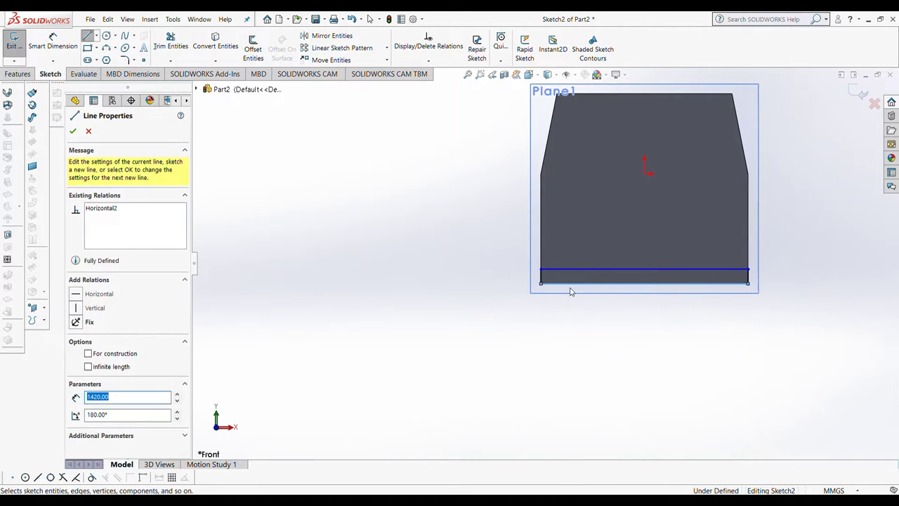
{"action": "key", "text": "Escape"}
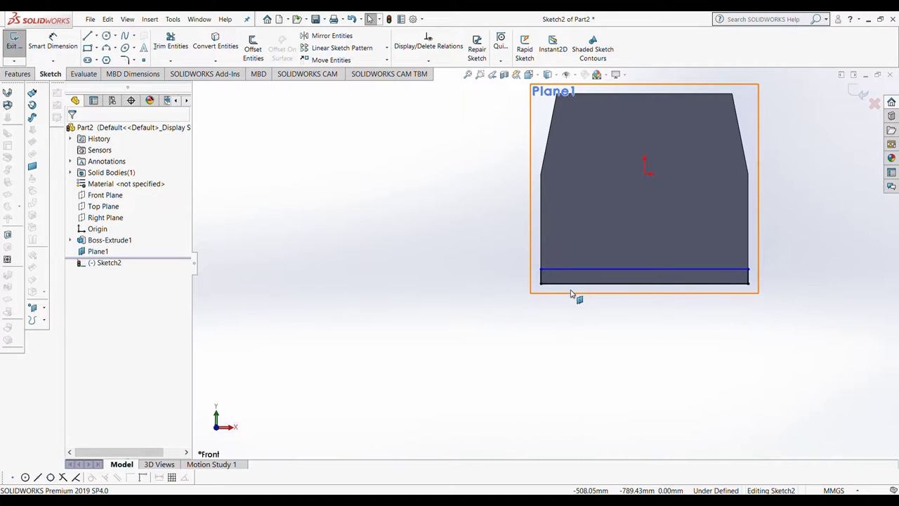
Step: Extrude Sketch2 to a 2610 mm blind depth and view the part from the front
{"action": "left_click", "coordinate": [17, 74]}
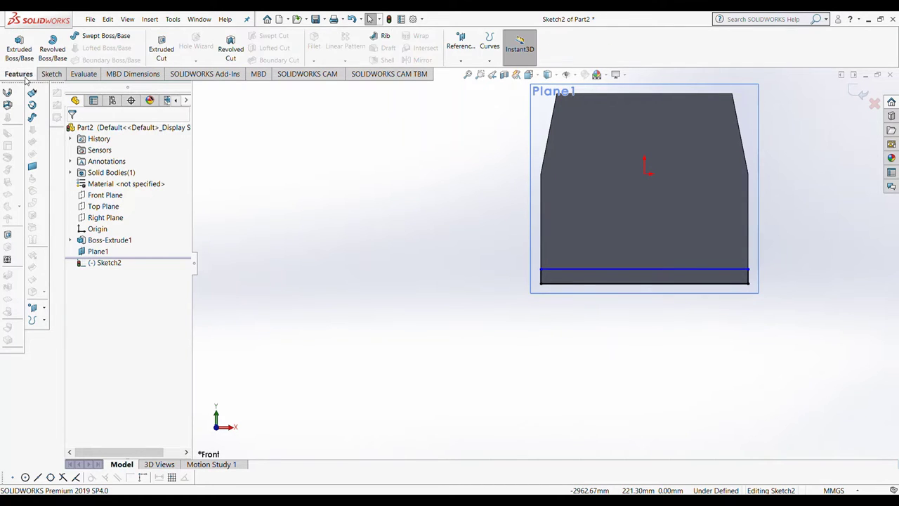
{"action": "left_click", "coordinate": [18, 47]}
{"action": "mouse_move", "coordinate": [586, 236]}
{"action": "middle_mouse_down"}
{"action": "mouse_move", "coordinate": [482, 259]}
{"action": "mouse_move", "coordinate": [502, 251]}
{"action": "mouse_move", "coordinate": [612, 272]}
{"action": "middle_mouse_up"}
{"action": "mouse_move", "coordinate": [612, 272]}
{"action": "left_mouse_down"}
{"action": "mouse_move", "coordinate": [702, 286]}
{"action": "mouse_move", "coordinate": [853, 275]}
{"action": "left_mouse_up"}
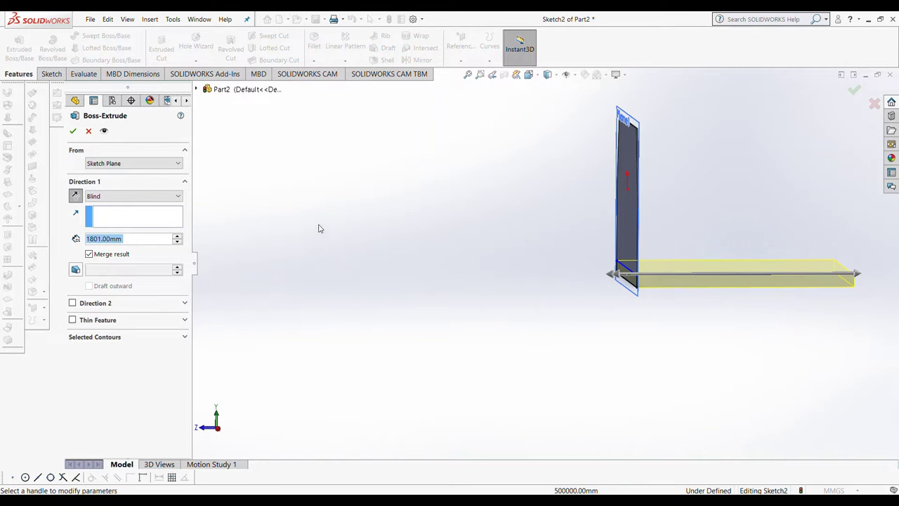
{"action": "type", "text": "2610"}
{"action": "key", "text": "Return"}
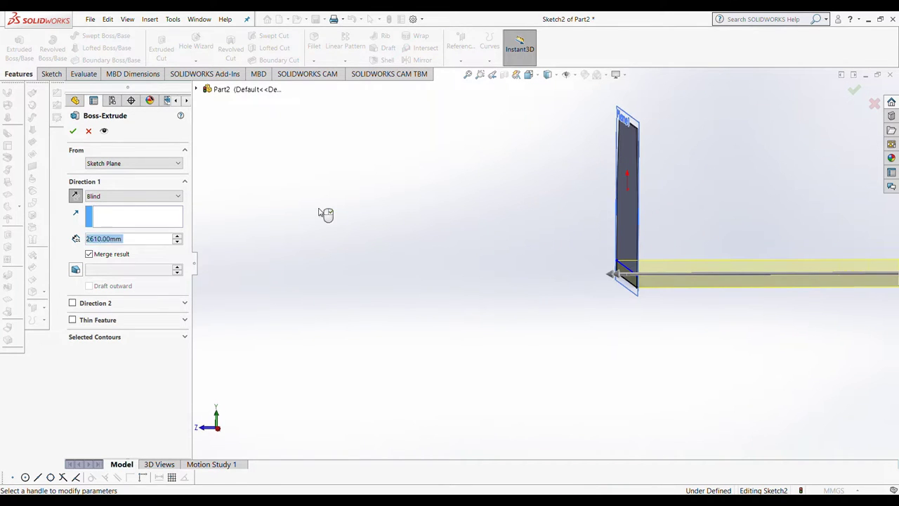
{"action": "left_click", "coordinate": [72, 131]}
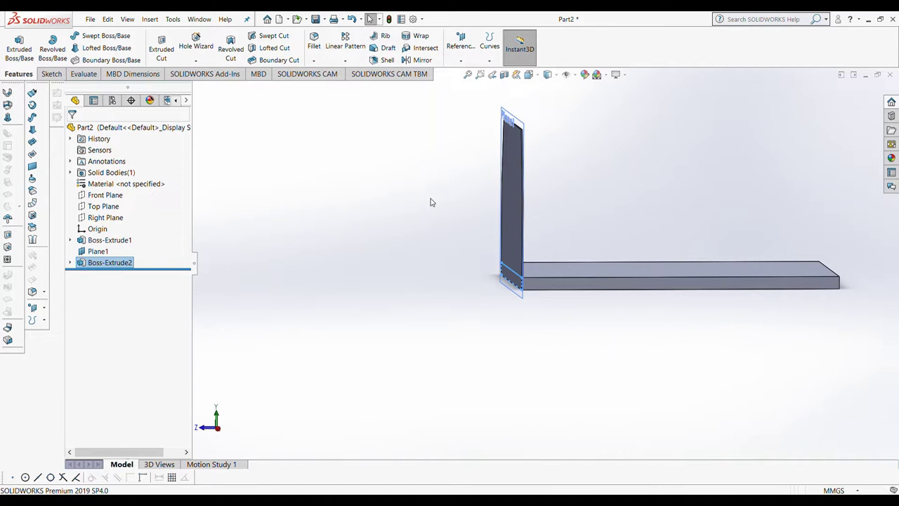
{"action": "left_click", "coordinate": [528, 74]}
{"action": "left_click", "coordinate": [538, 117]}
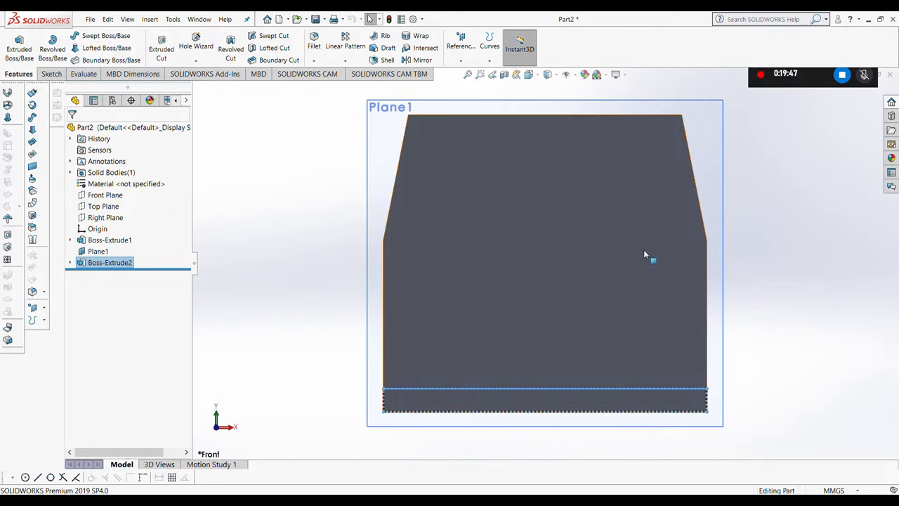
Step: Sketch on the front face a short top line and a vertical line down the plate's right edge
{"action": "left_click", "coordinate": [639, 245]}
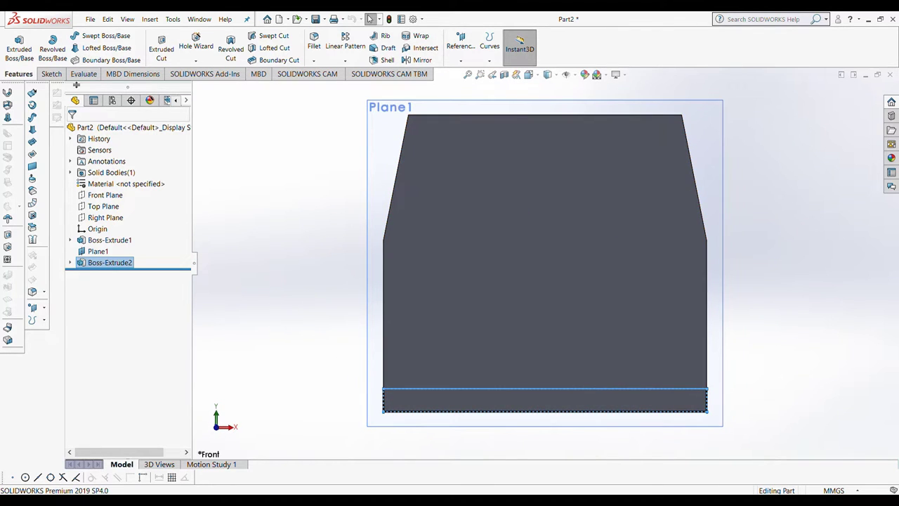
{"action": "scroll", "coordinate": [703, 239], "scroll_direction": "down", "scroll_amount": 4}
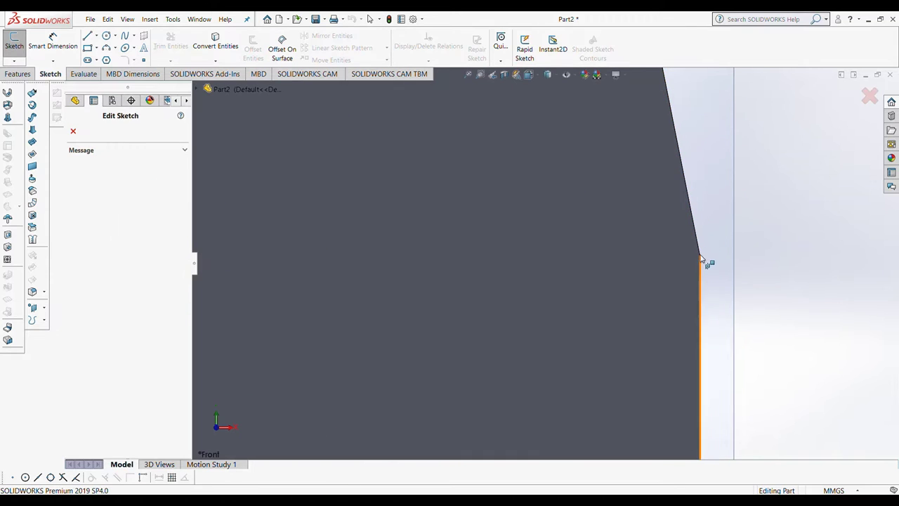
{"action": "key", "text": "l"}
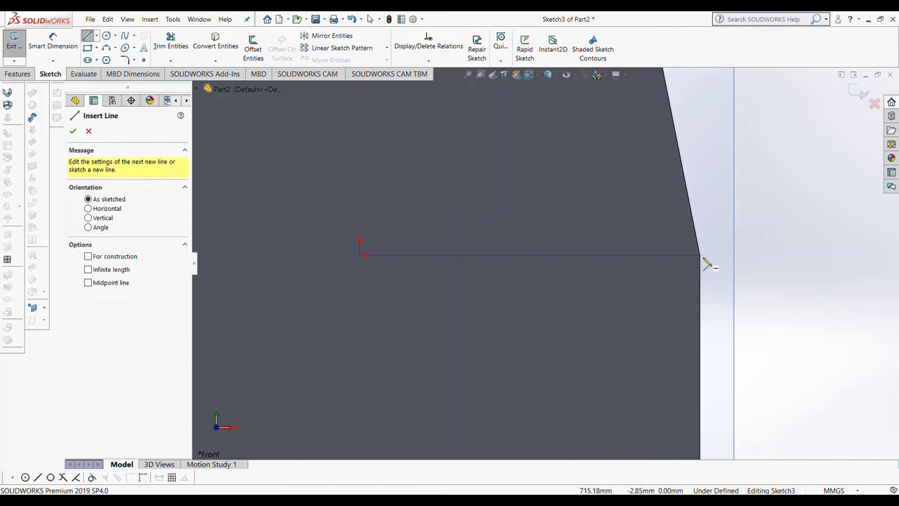
{"action": "left_click", "coordinate": [701, 255]}
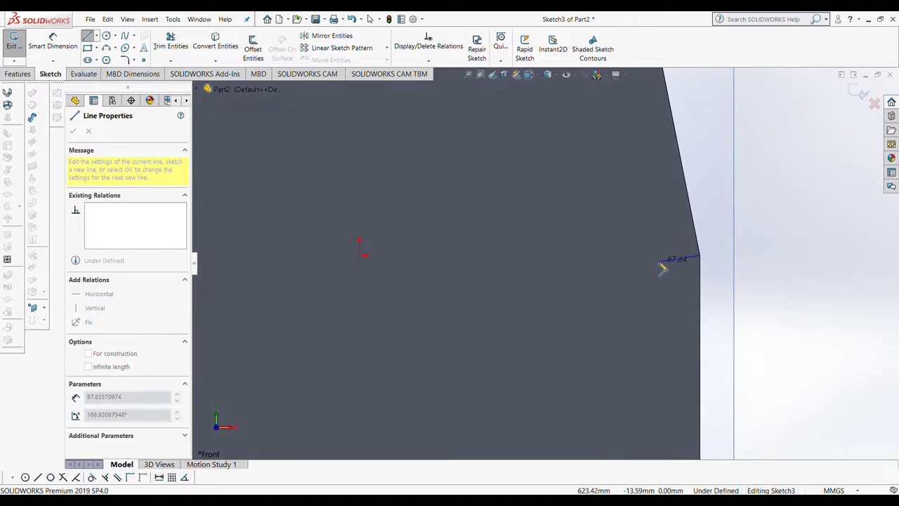
{"action": "key", "text": "z"}
{"action": "key", "text": "z"}
{"action": "key", "text": "z"}
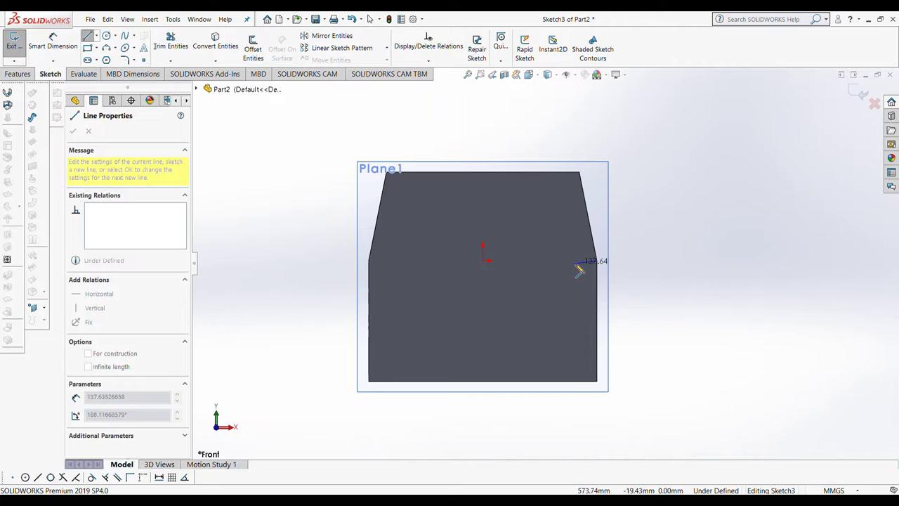
{"action": "left_click", "coordinate": [595, 261]}
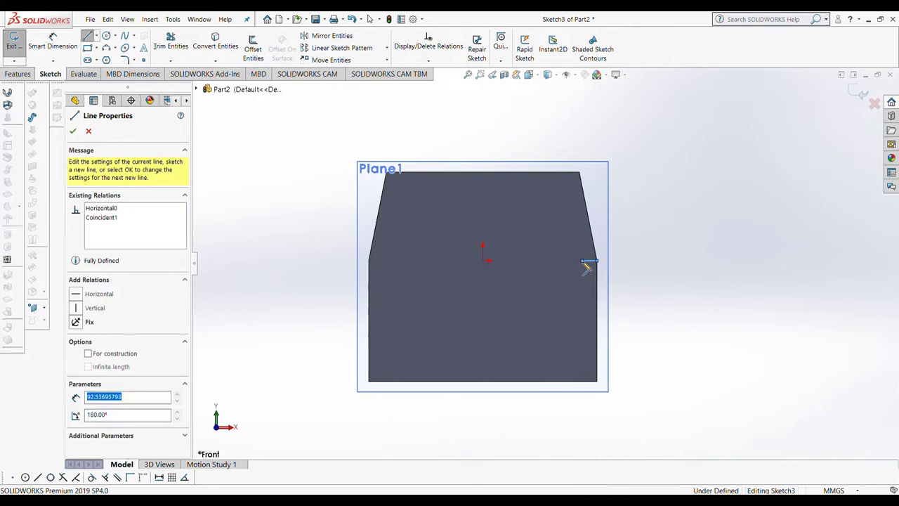
{"action": "left_click", "coordinate": [597, 381]}
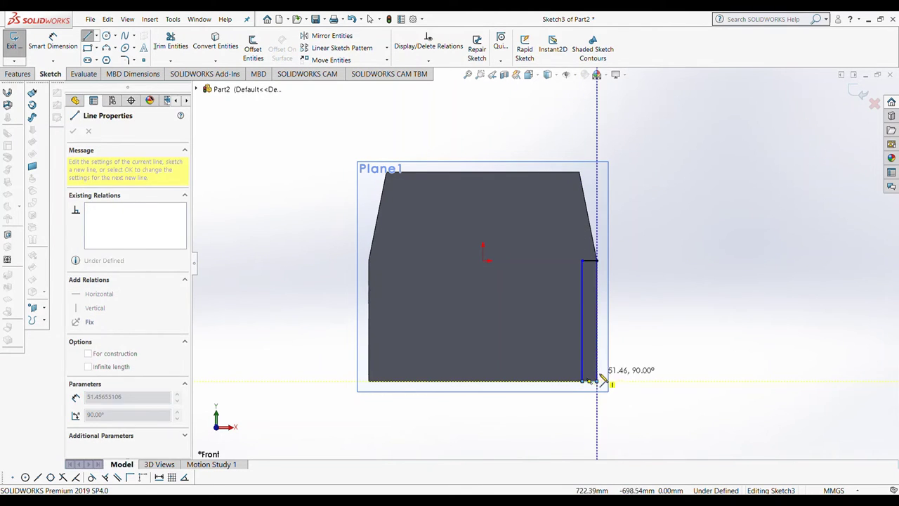
{"action": "left_click", "coordinate": [597, 261]}
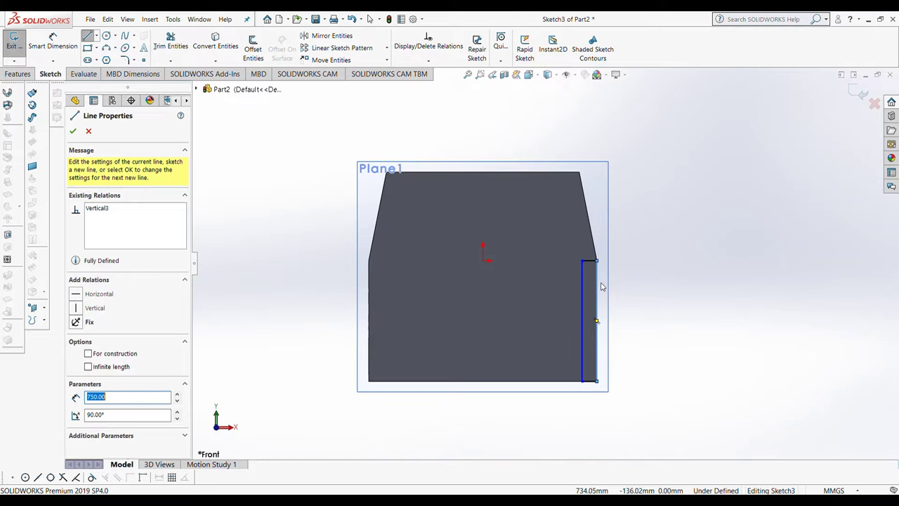
Step: Finish the strip lines, inspect them from several angles, and return to the Front view
{"action": "left_click", "coordinate": [73, 131]}
{"action": "middle_click_drag", "start_coordinate": [479, 297], "coordinate": [424, 311]}
{"action": "scroll", "coordinate": [424, 311], "scroll_direction": "down", "scroll_amount": 5}
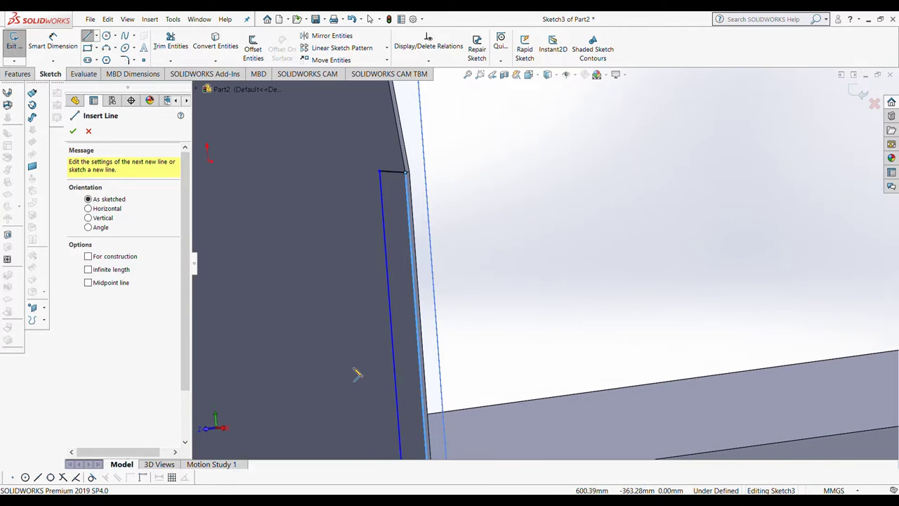
{"action": "mouse_move", "coordinate": [463, 285]}
{"action": "middle_mouse_down"}
{"action": "mouse_move", "coordinate": [445, 303]}
{"action": "mouse_move", "coordinate": [251, 317]}
{"action": "middle_mouse_up"}
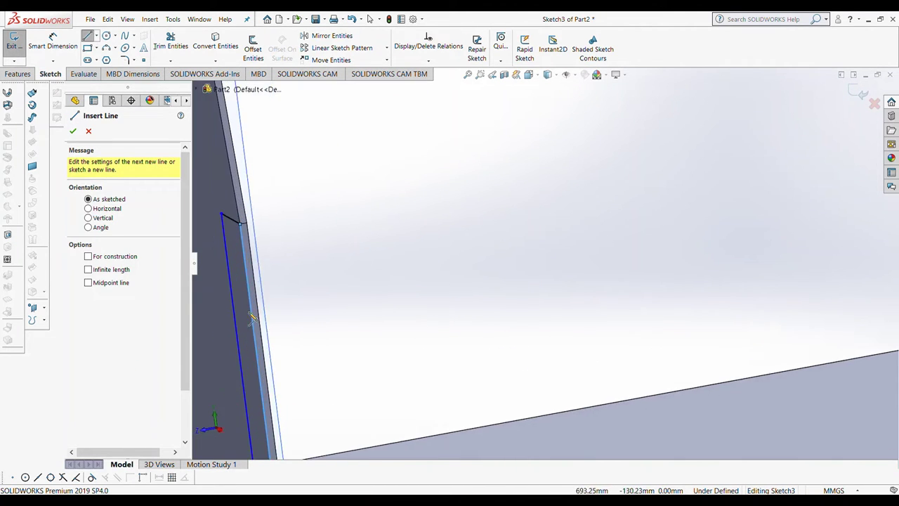
{"action": "scroll", "coordinate": [399, 273], "scroll_direction": "up", "scroll_amount": 3}
{"action": "scroll", "coordinate": [420, 338], "scroll_direction": "up", "scroll_amount": 2}
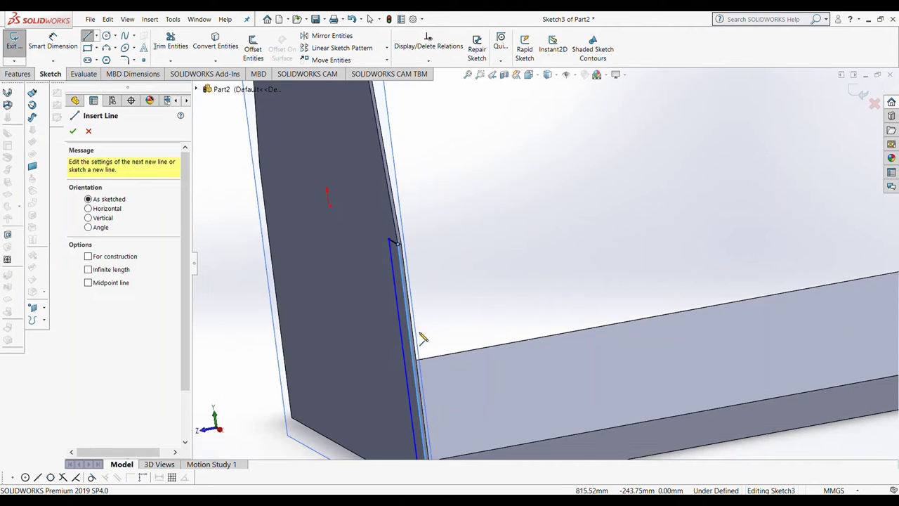
{"action": "scroll", "coordinate": [440, 372], "scroll_direction": "up", "scroll_amount": 2}
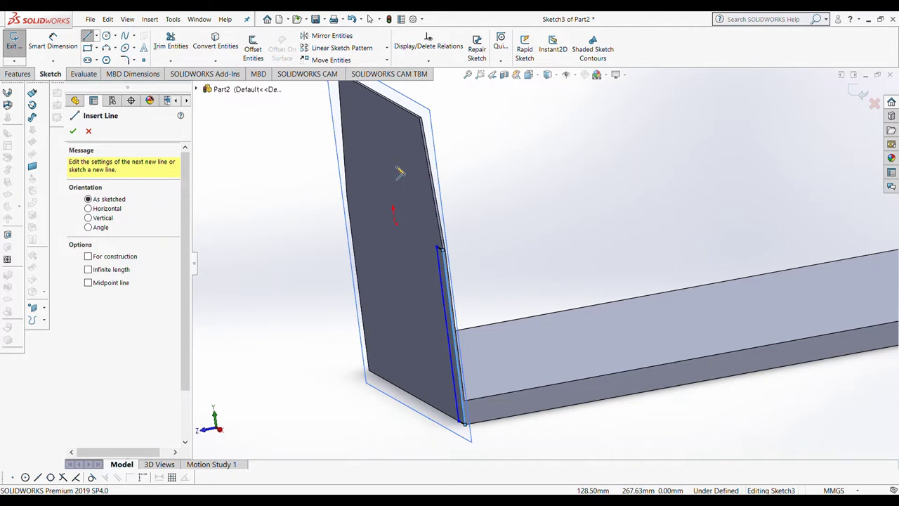
{"action": "left_click", "coordinate": [74, 133]}
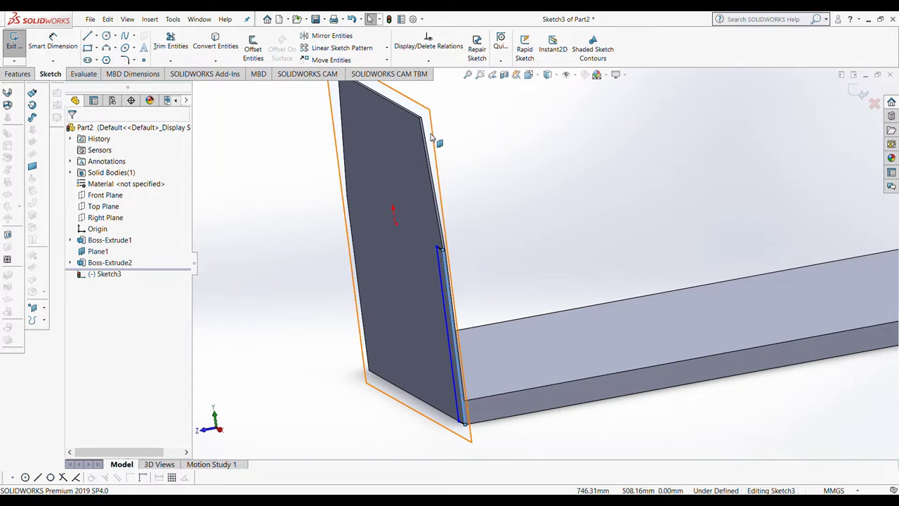
{"action": "mouse_move", "coordinate": [432, 137]}
{"action": "middle_mouse_down"}
{"action": "mouse_move", "coordinate": [479, 172]}
{"action": "mouse_move", "coordinate": [464, 167]}
{"action": "mouse_move", "coordinate": [536, 85]}
{"action": "middle_mouse_up"}
{"action": "key", "text": "ctrl+8"}
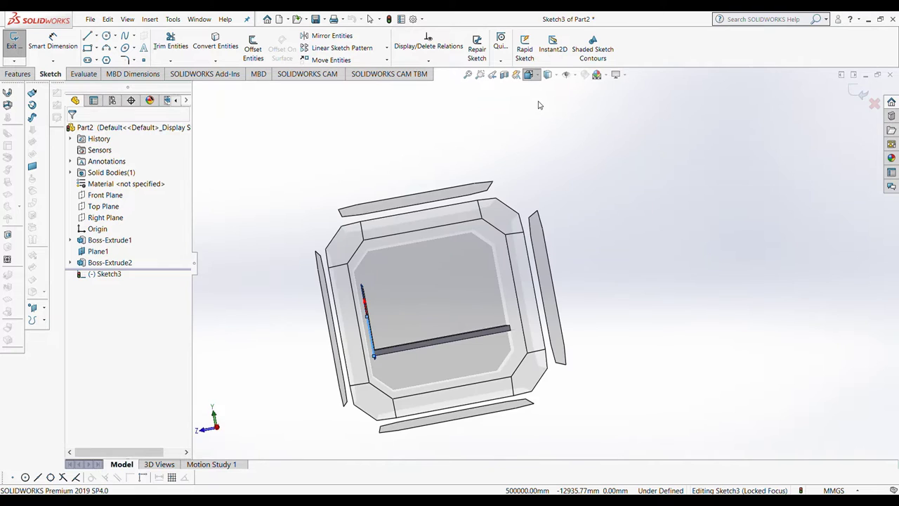
{"action": "key", "text": "ctrl+5"}
{"action": "scroll", "coordinate": [492, 430], "scroll_direction": "down", "scroll_amount": 4}
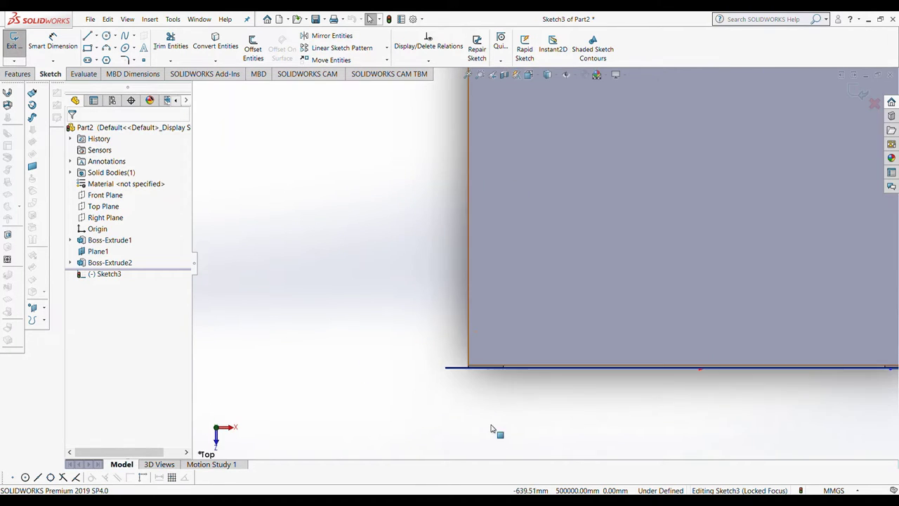
{"action": "scroll", "coordinate": [492, 430], "scroll_direction": "down", "scroll_amount": 2}
{"action": "scroll", "coordinate": [489, 357], "scroll_direction": "down", "scroll_amount": 2}
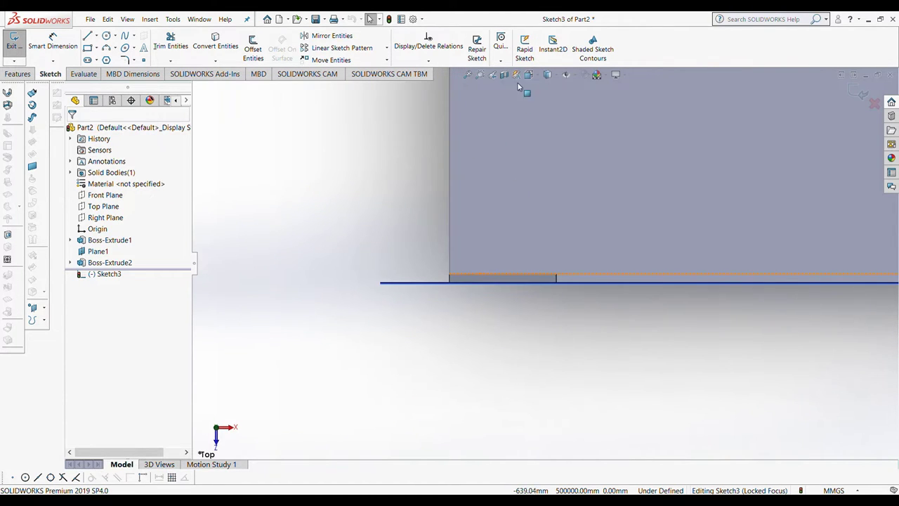
{"action": "key", "text": "ctrl+1"}
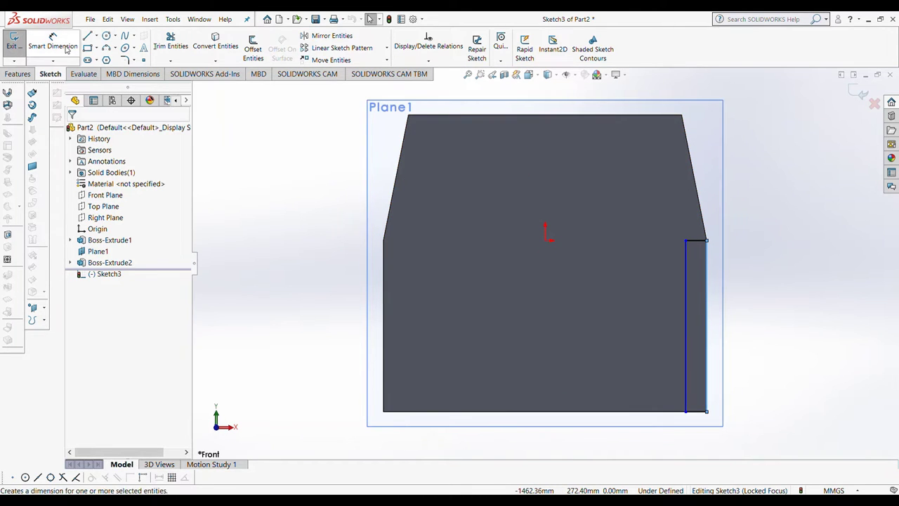
Step: Dimension the strip's top edge 60 mm and its vertical line 750 mm, then launch Extruded Boss/Base
{"action": "left_click", "coordinate": [66, 47]}
{"action": "left_click", "coordinate": [687, 205]}
{"action": "left_click", "coordinate": [683, 187]}
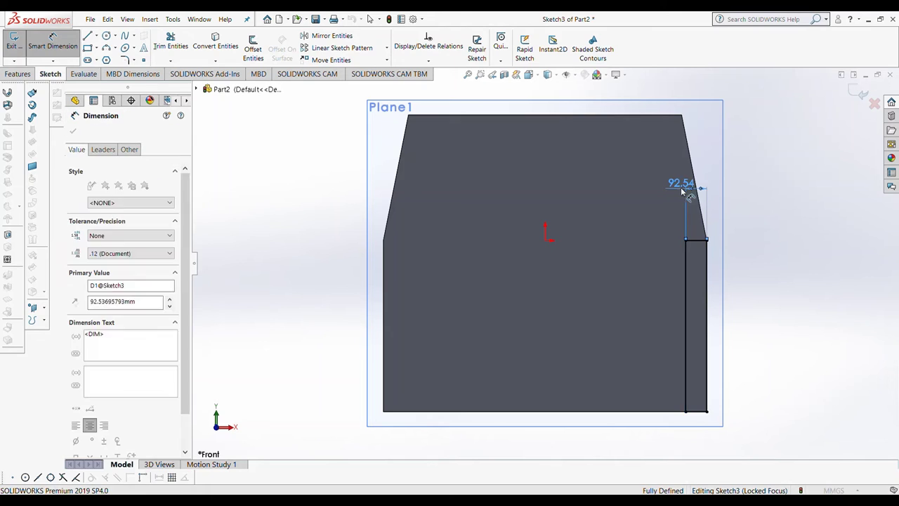
{"action": "left_click", "coordinate": [693, 270]}
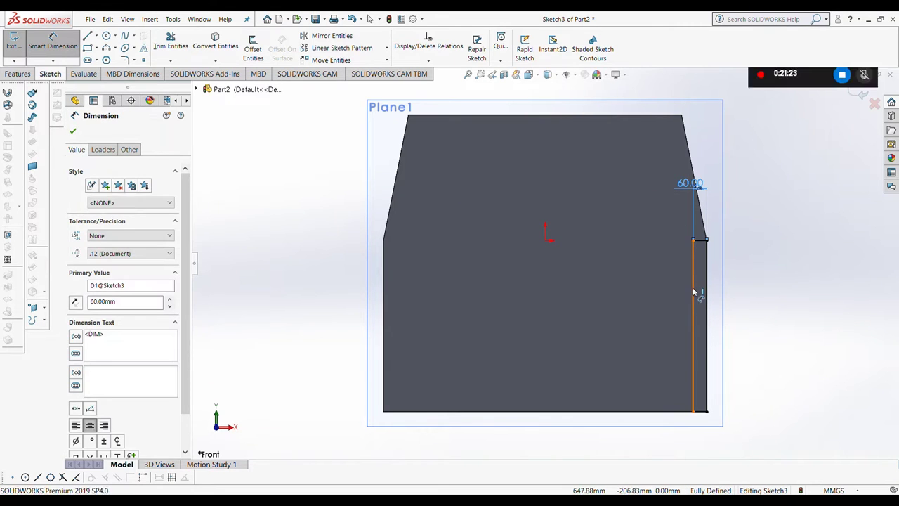
{"action": "left_click", "coordinate": [501, 253]}
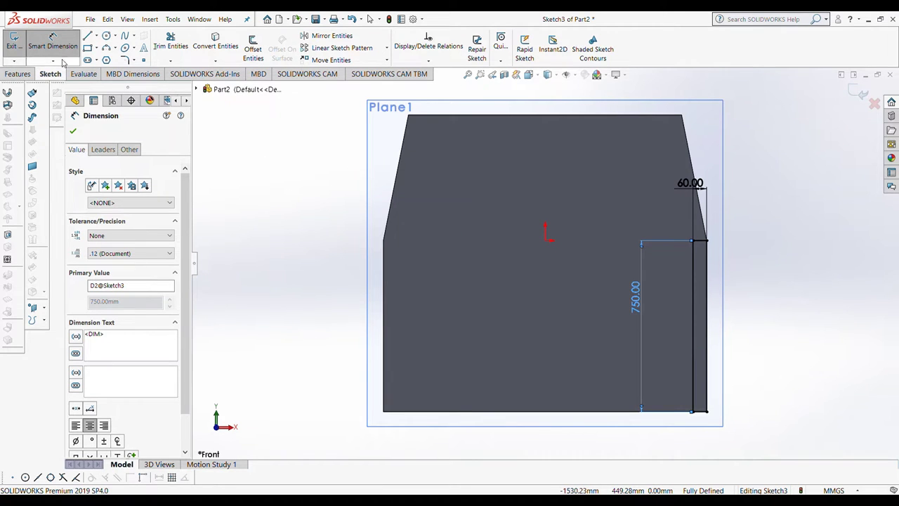
{"action": "left_click", "coordinate": [18, 74]}
{"action": "left_click", "coordinate": [20, 50]}
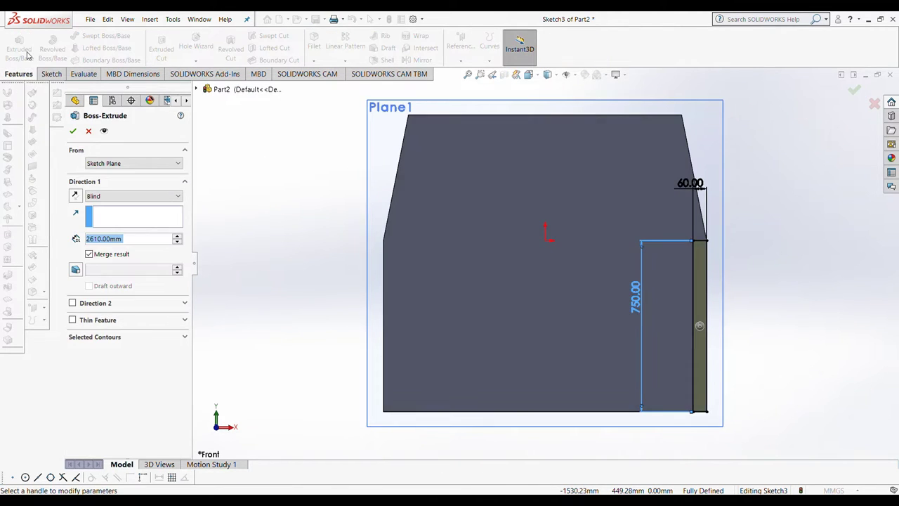
Step: Set the strip extrusion depth to 210 mm and accept it as Boss-Extrude3
{"action": "type", "text": "210"}
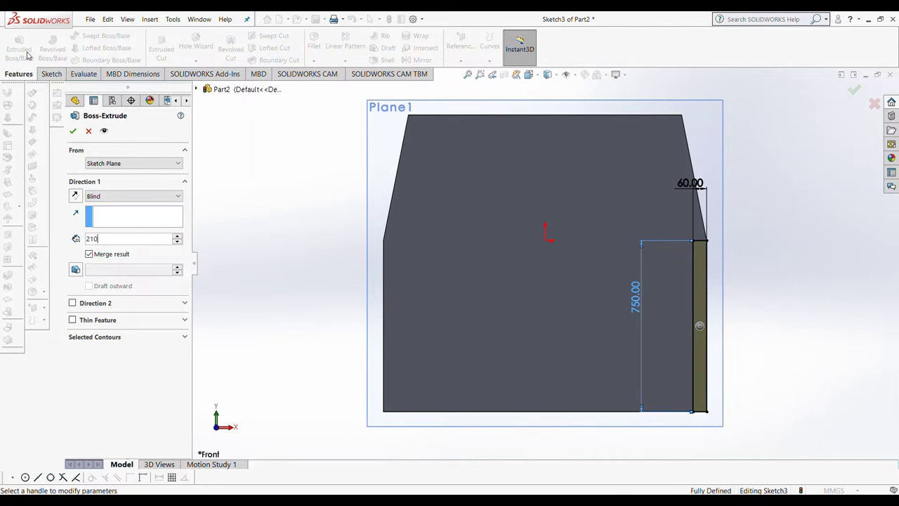
{"action": "key", "text": "Return"}
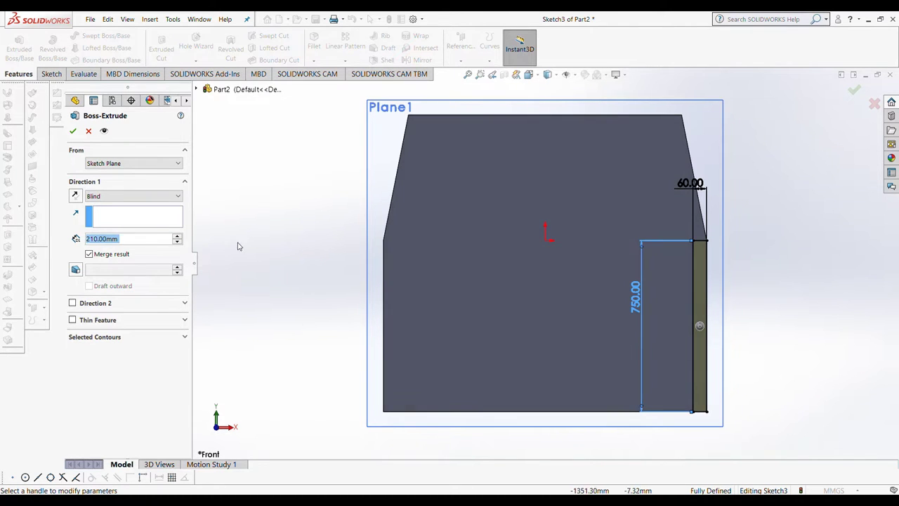
{"action": "left_click", "coordinate": [450, 355]}
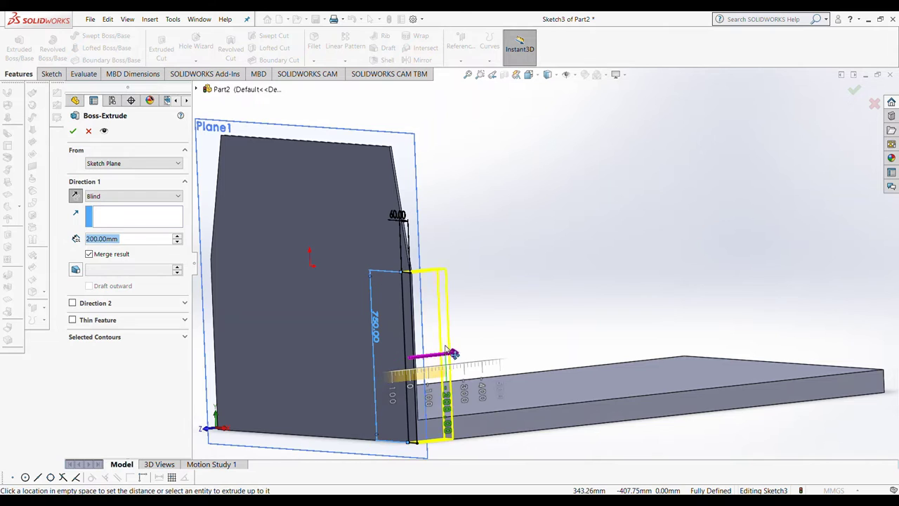
{"action": "left_click", "coordinate": [455, 350]}
{"action": "type", "text": "210"}
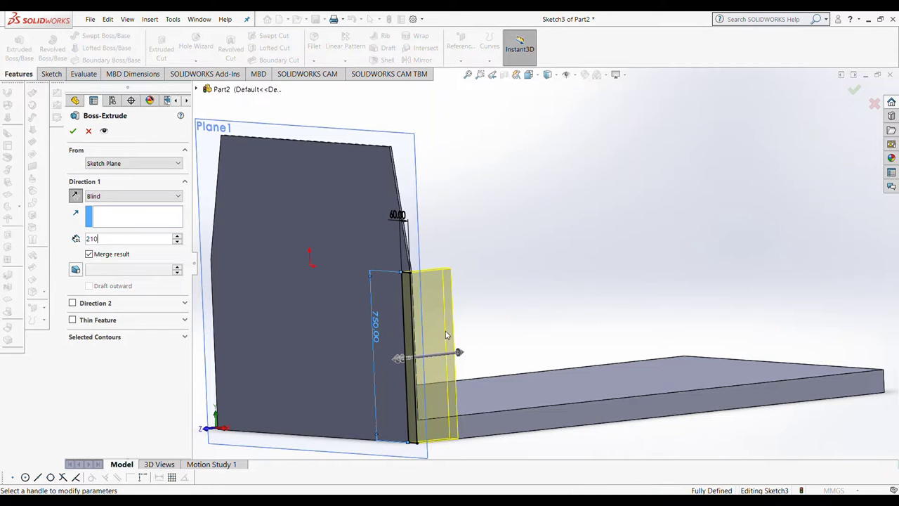
{"action": "key", "text": "Return"}
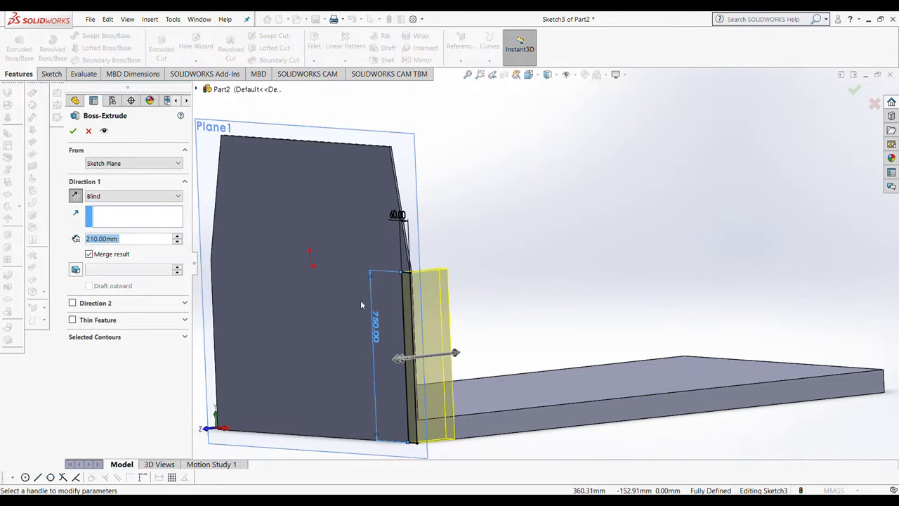
{"action": "left_click", "coordinate": [73, 132]}
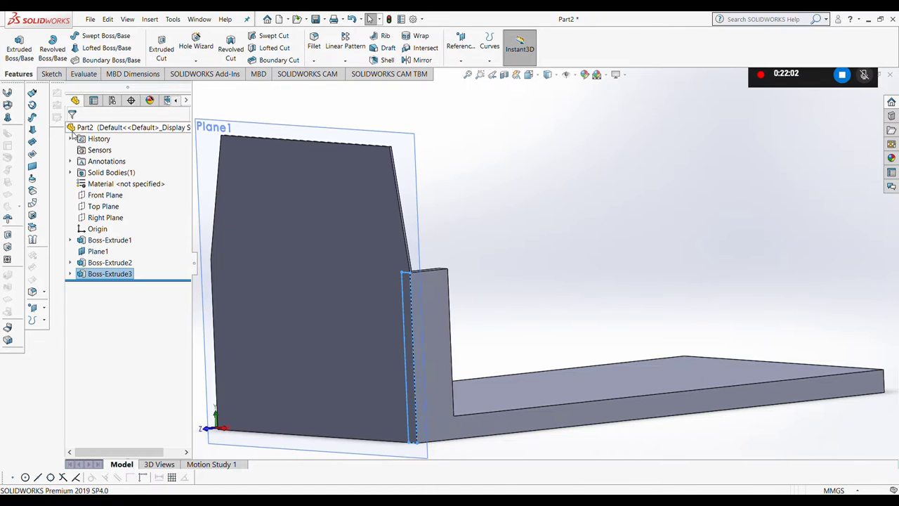
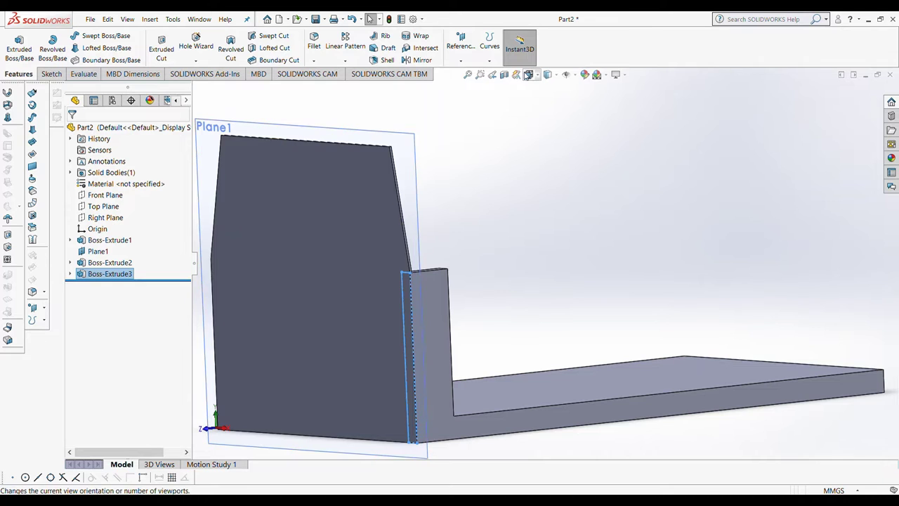
Step: View Plane1 face-on and try a vertical line from the top edge to the bottom edge, then cancel it
{"action": "left_click", "coordinate": [529, 75]}
{"action": "left_click", "coordinate": [545, 125]}
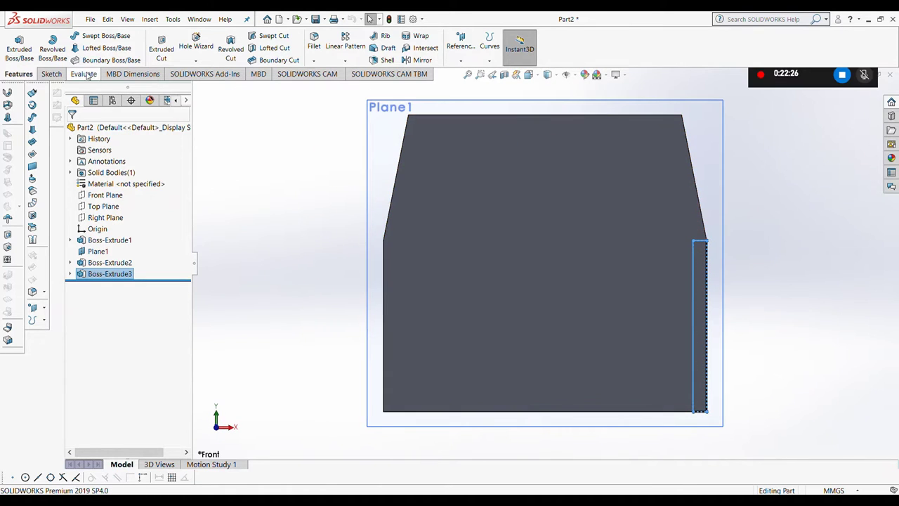
{"action": "left_click", "coordinate": [56, 74]}
{"action": "left_click", "coordinate": [96, 36]}
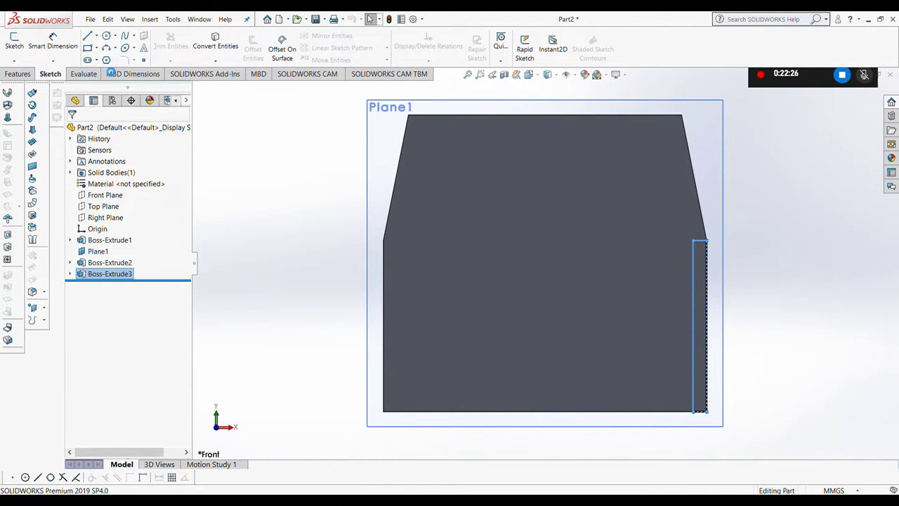
{"action": "left_click", "coordinate": [546, 102]}
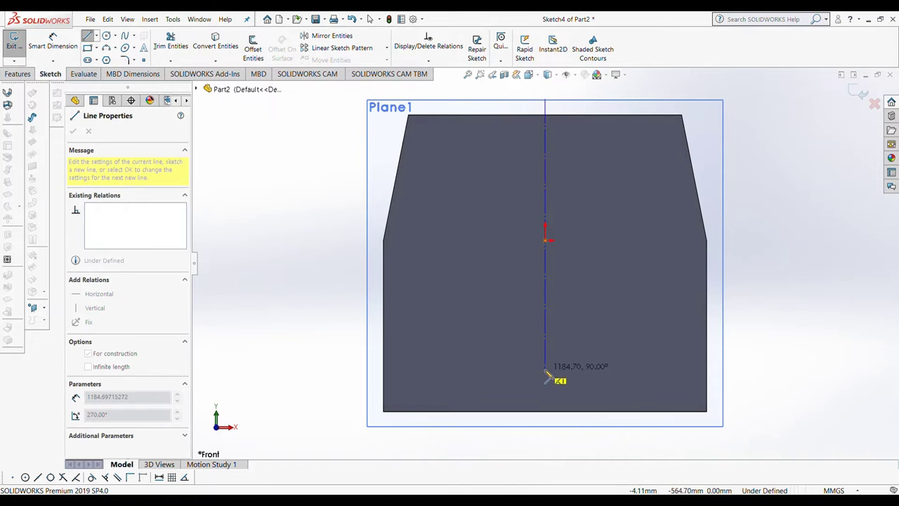
{"action": "double_click", "coordinate": [547, 426]}
{"action": "left_click", "coordinate": [545, 114]}
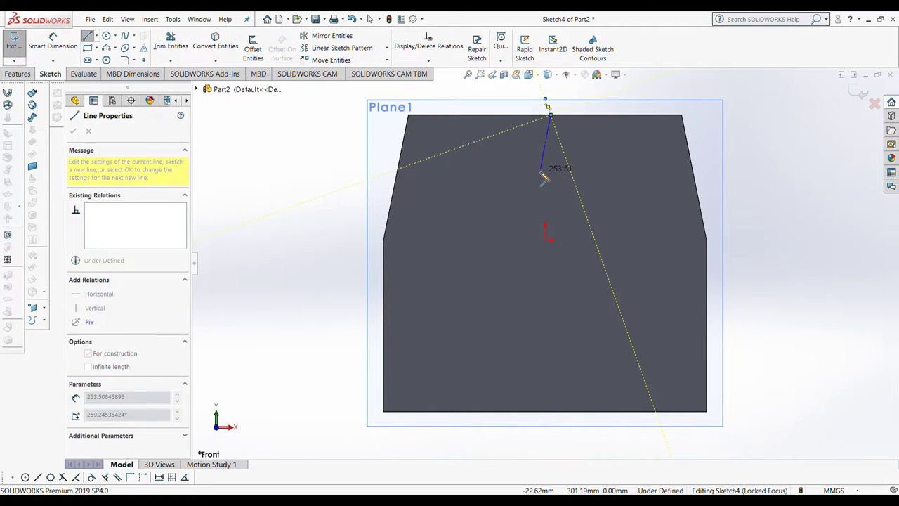
{"action": "key", "text": "Escape"}
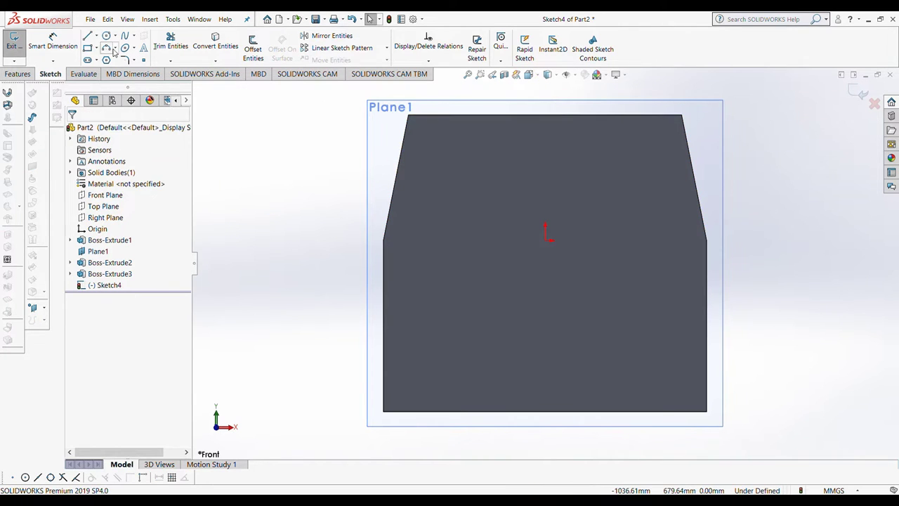
Step: Draw a vertical construction centreline from the origin down to the panel's bottom edge
{"action": "left_click", "coordinate": [95, 37]}
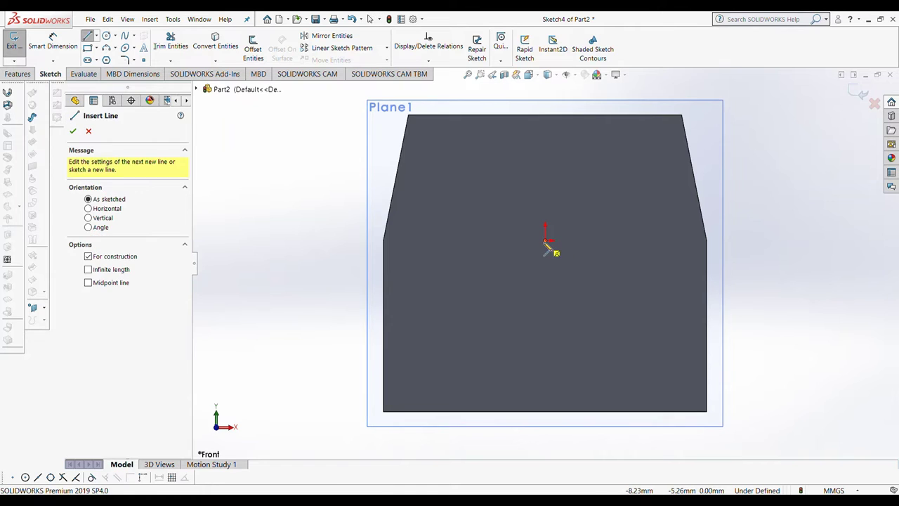
{"action": "left_click", "coordinate": [546, 241]}
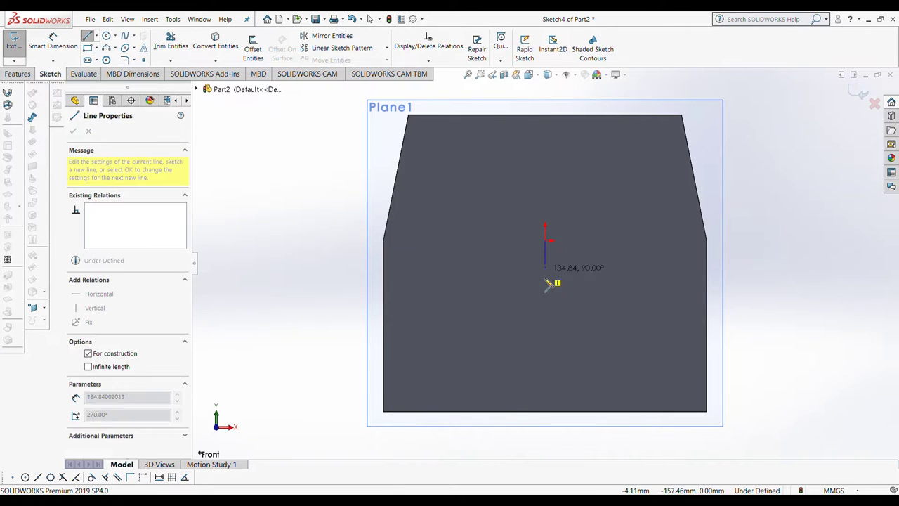
{"action": "left_click", "coordinate": [553, 416]}
{"action": "key", "text": "Escape"}
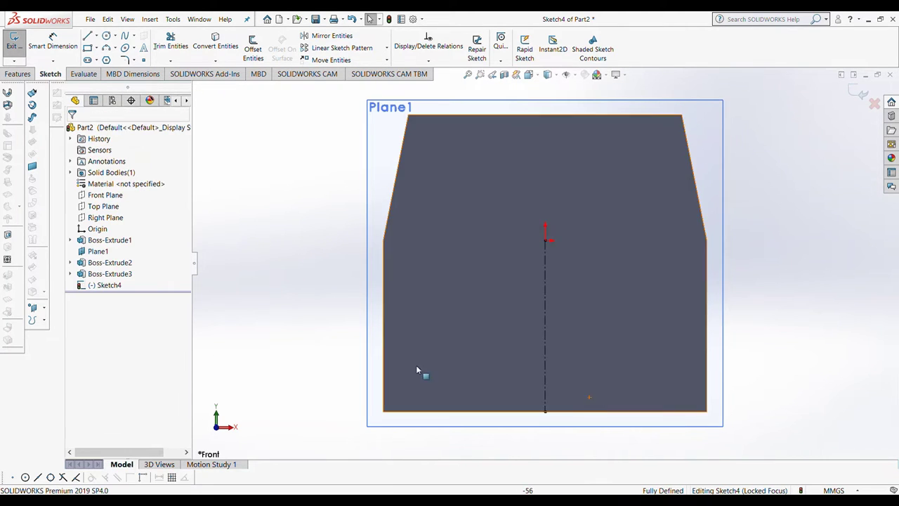
{"action": "key", "text": "ctrl+8"}
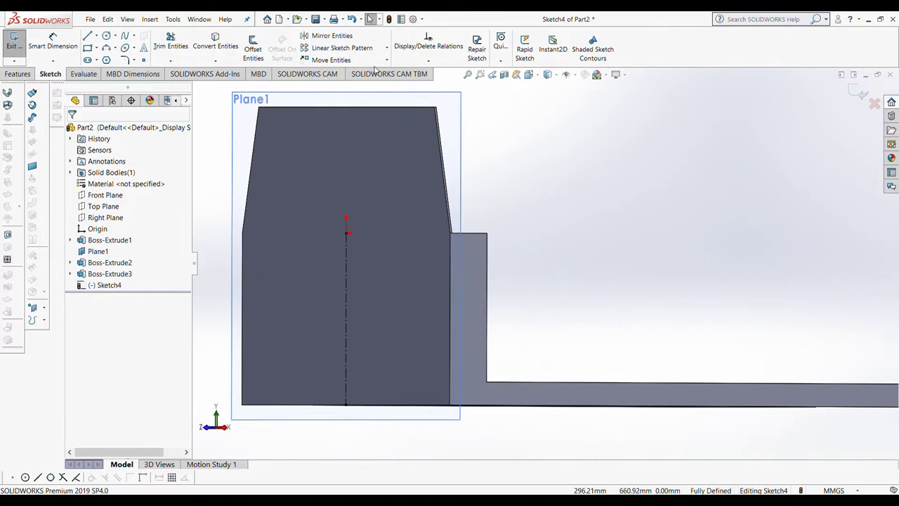
{"action": "left_click", "coordinate": [324, 40]}
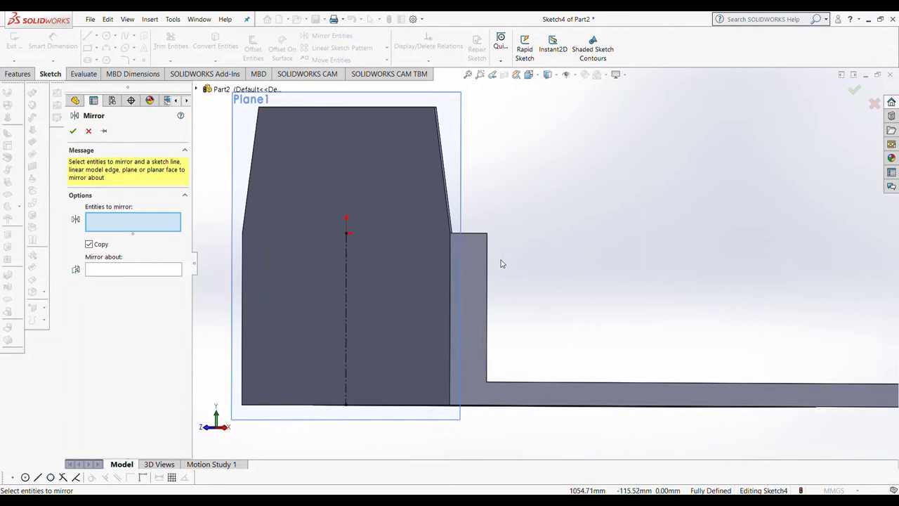
Step: Pick the centreline Line1 as the mirror line, then close the Mirror settings without mirroring
{"action": "left_click", "coordinate": [196, 89]}
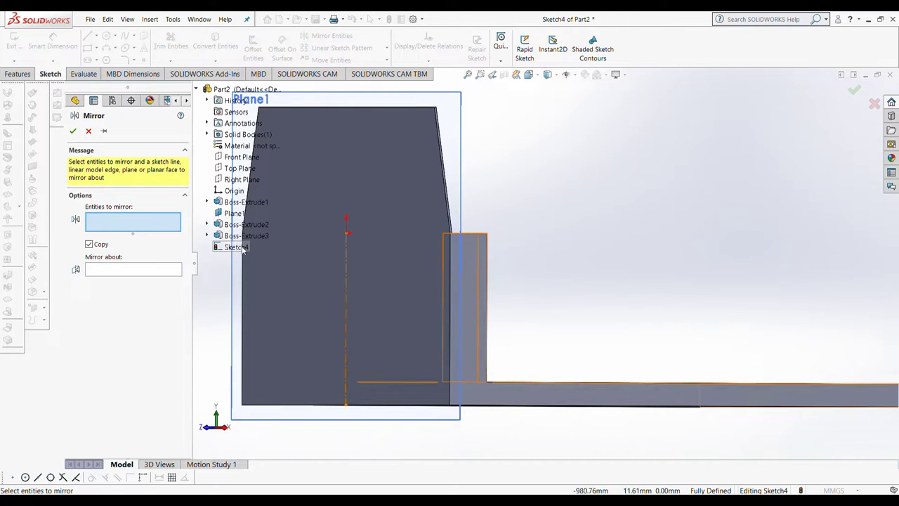
{"action": "left_click", "coordinate": [116, 269]}
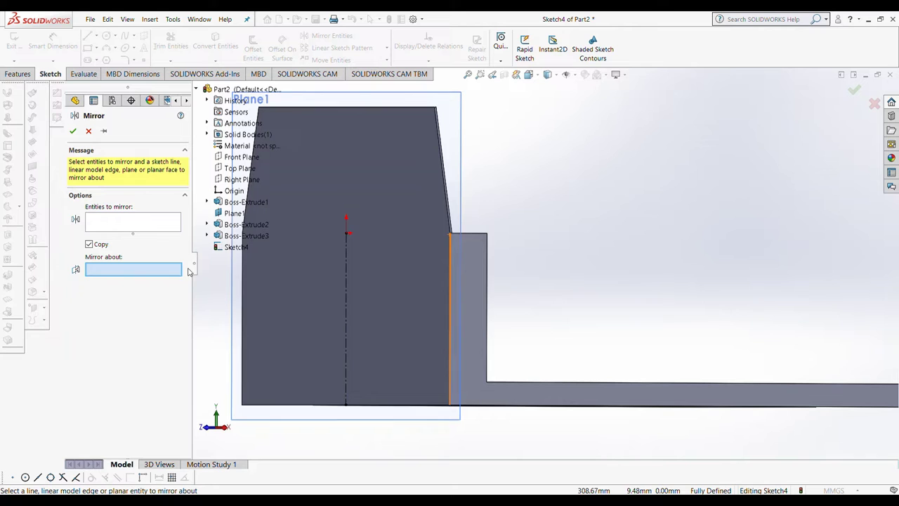
{"action": "left_click", "coordinate": [347, 267]}
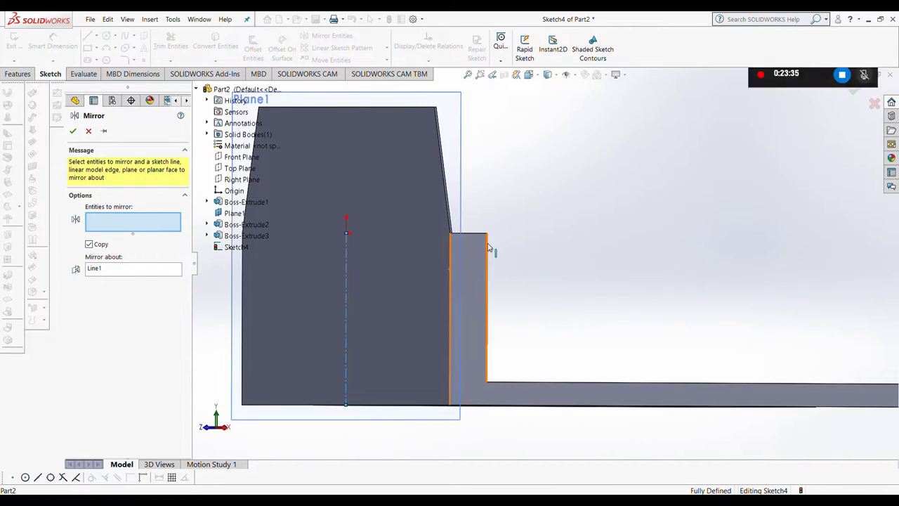
{"action": "key", "text": "ctrl+8"}
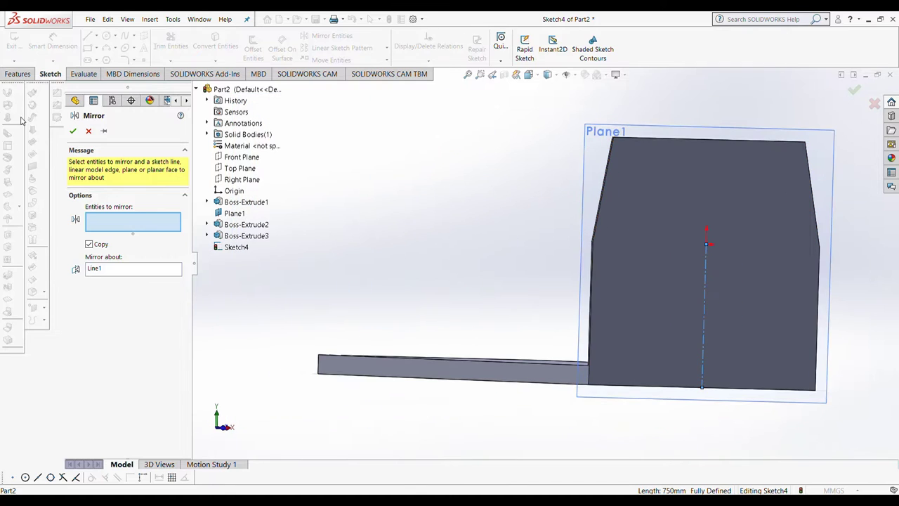
{"action": "left_click", "coordinate": [75, 132]}
{"action": "left_click", "coordinate": [18, 73]}
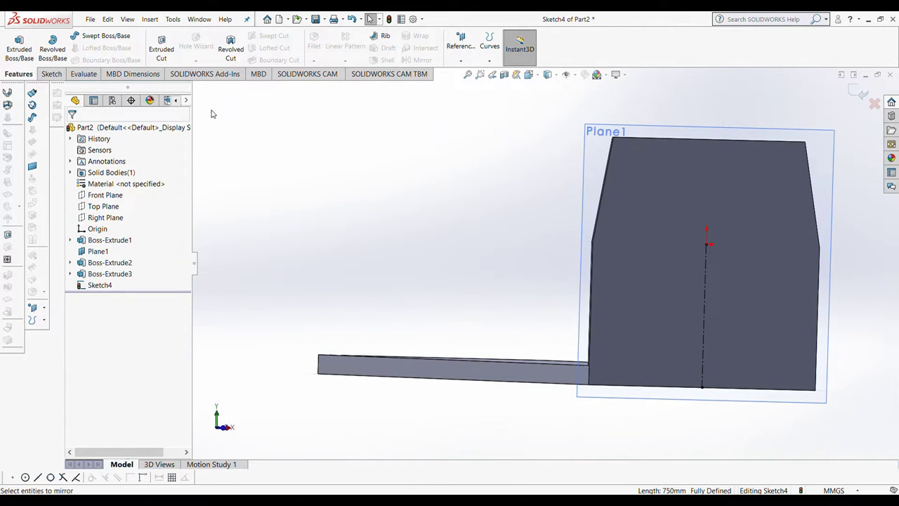
Step: With Plane1 face-on, sketch a closed four-line outline at the panel's lower-left corner
{"action": "left_click", "coordinate": [528, 75]}
{"action": "left_click", "coordinate": [539, 91]}
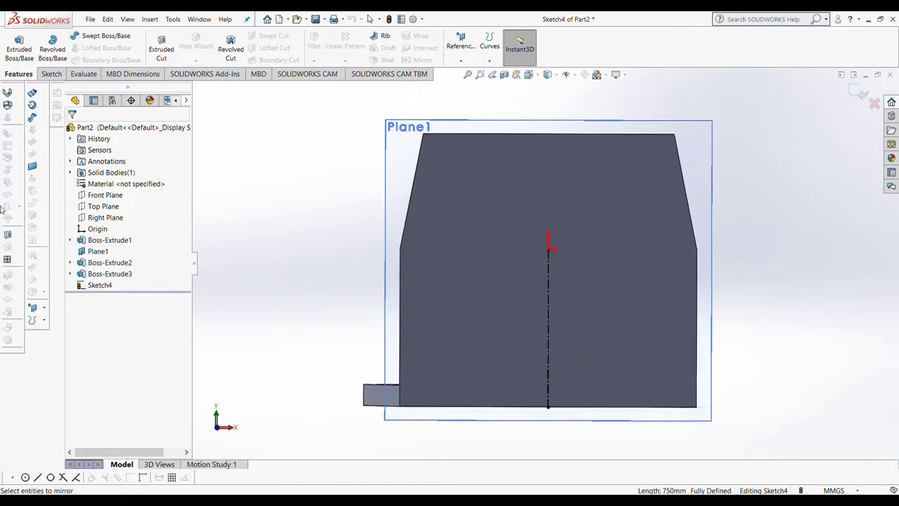
{"action": "left_click", "coordinate": [51, 73]}
{"action": "left_click", "coordinate": [88, 36]}
{"action": "left_click", "coordinate": [401, 241]}
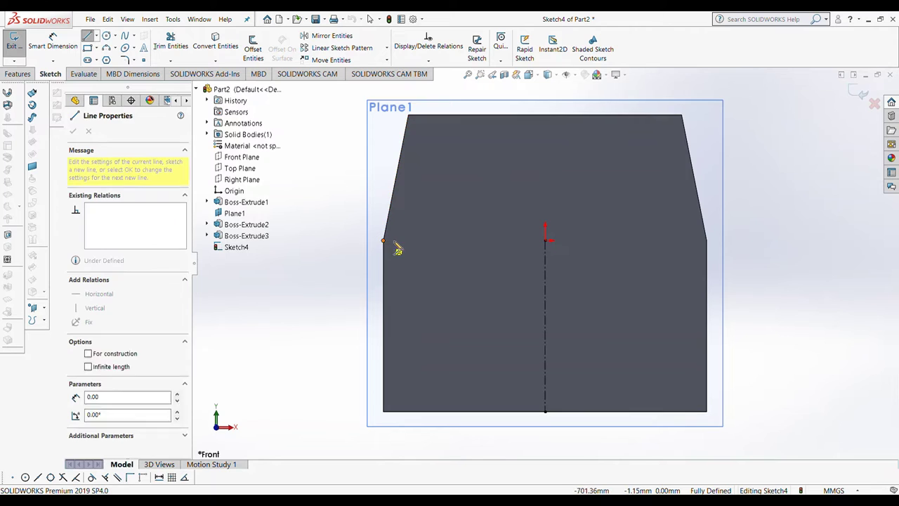
{"action": "left_click", "coordinate": [401, 411]}
{"action": "left_click", "coordinate": [383, 411]}
{"action": "left_click", "coordinate": [384, 240]}
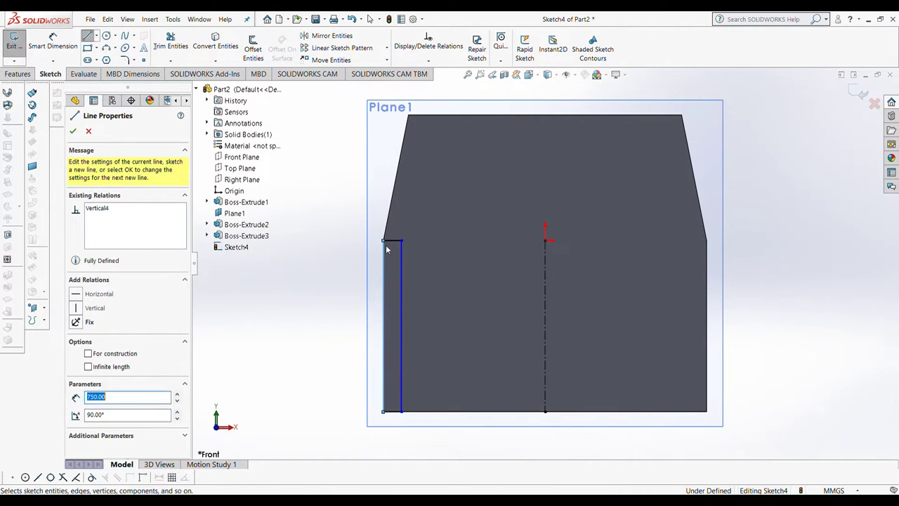
{"action": "key", "text": "Escape"}
Step: Dimension the strip with a corner angle, 60 width and 750 height so it is fully defined
{"action": "left_click", "coordinate": [53, 42]}
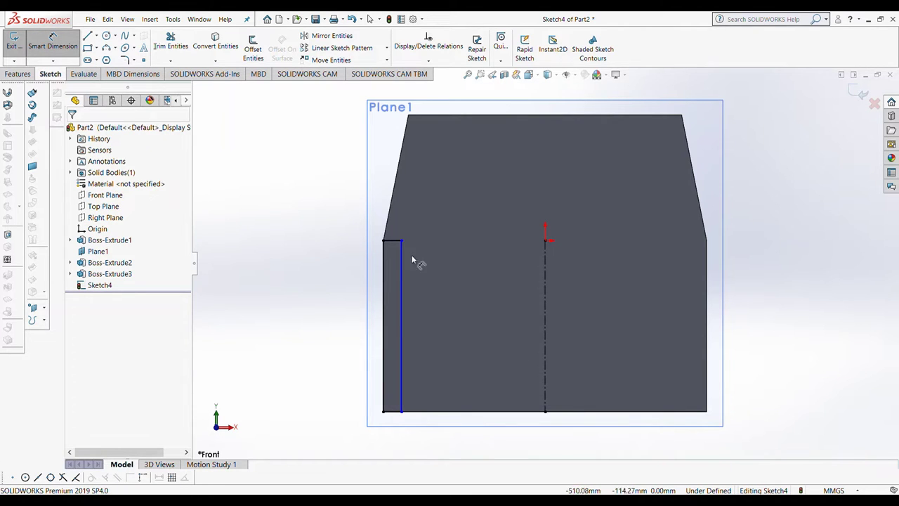
{"action": "left_click", "coordinate": [395, 242]}
{"action": "left_click", "coordinate": [392, 203]}
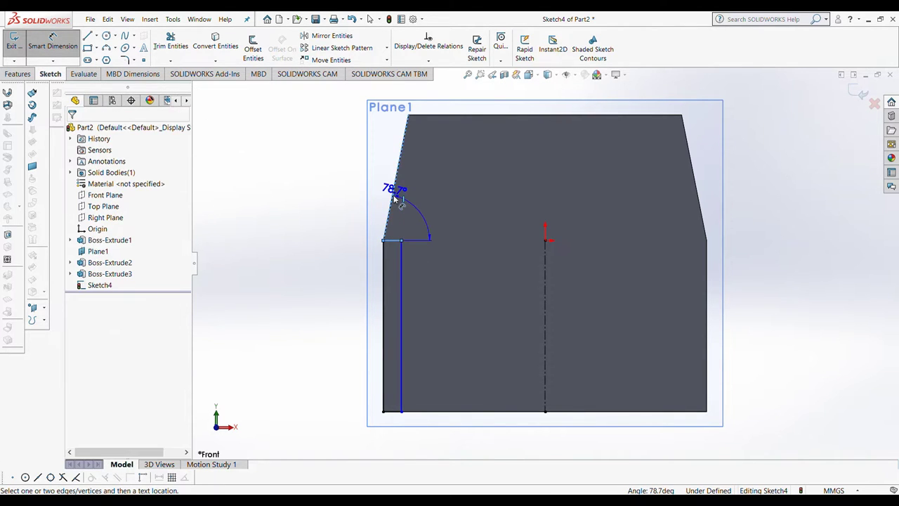
{"action": "left_click", "coordinate": [387, 237]}
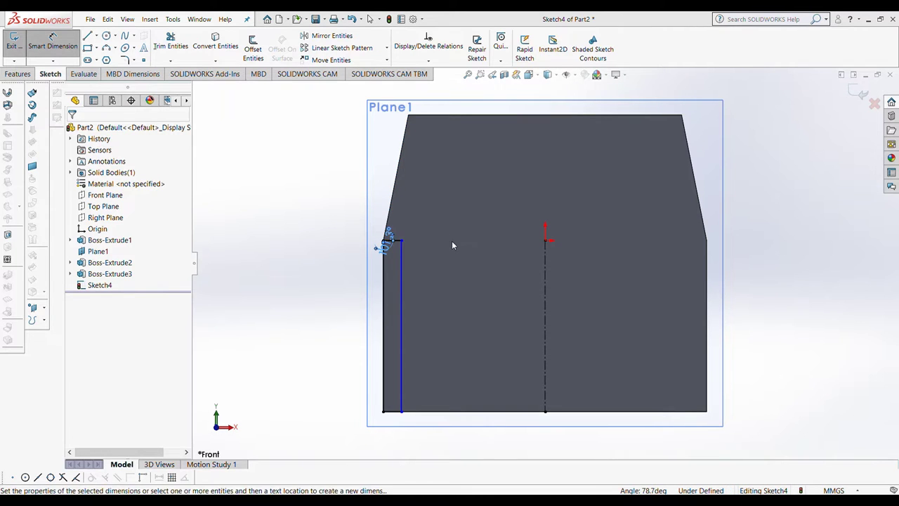
{"action": "scroll", "coordinate": [358, 237], "scroll_direction": "down", "scroll_amount": 3}
{"action": "left_click", "coordinate": [429, 244]}
{"action": "left_click", "coordinate": [443, 213]}
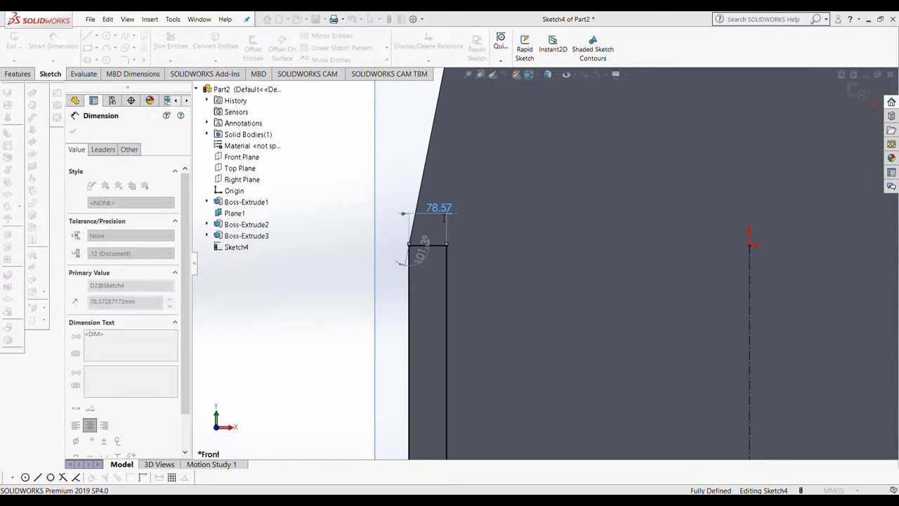
{"action": "type", "text": "60"}
{"action": "key", "text": "Return"}
{"action": "left_click", "coordinate": [439, 281]}
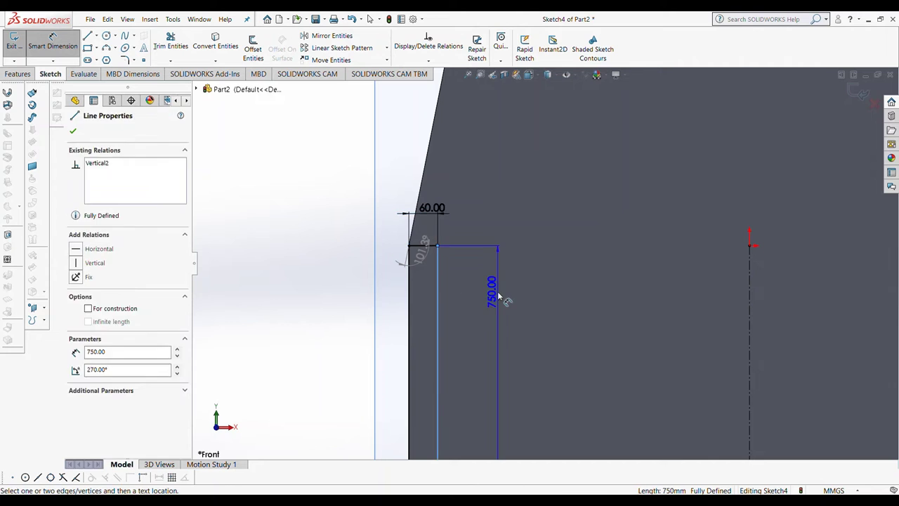
{"action": "left_click", "coordinate": [523, 249]}
{"action": "scroll", "coordinate": [523, 249], "scroll_direction": "up", "scroll_amount": 3}
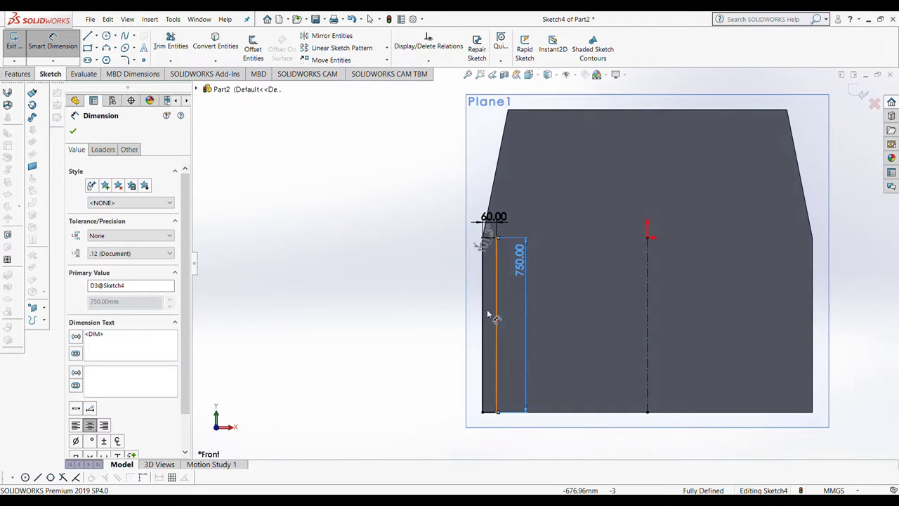
{"action": "left_click", "coordinate": [18, 74]}
{"action": "left_click", "coordinate": [19, 43]}
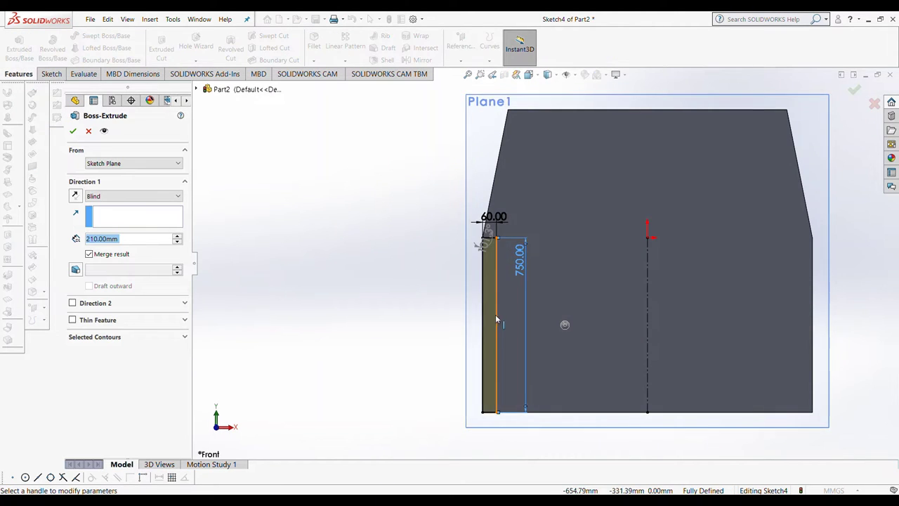
Step: Extrude the 60 by 750 strip 210 mm in the reversed direction, then return to the face-on view
{"action": "left_click_drag", "start_coordinate": [863, 333], "coordinate": [671, 330]}
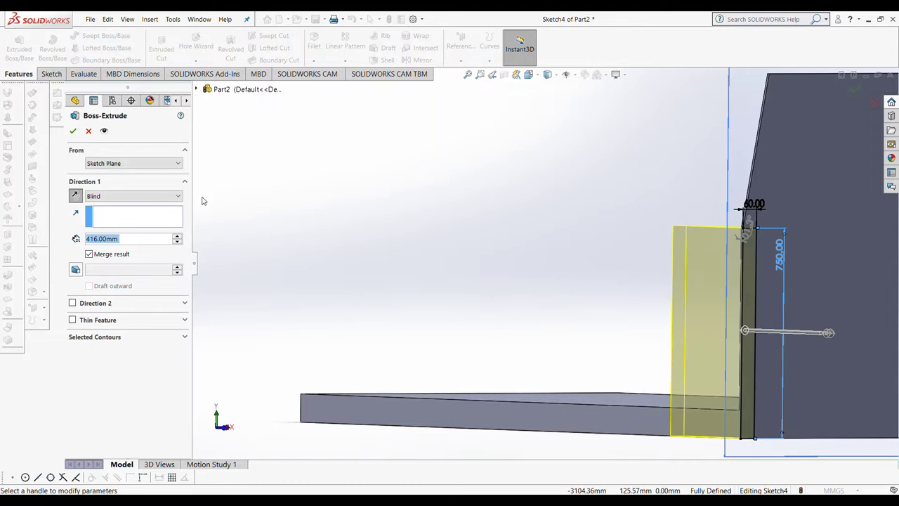
{"action": "type", "text": "210"}
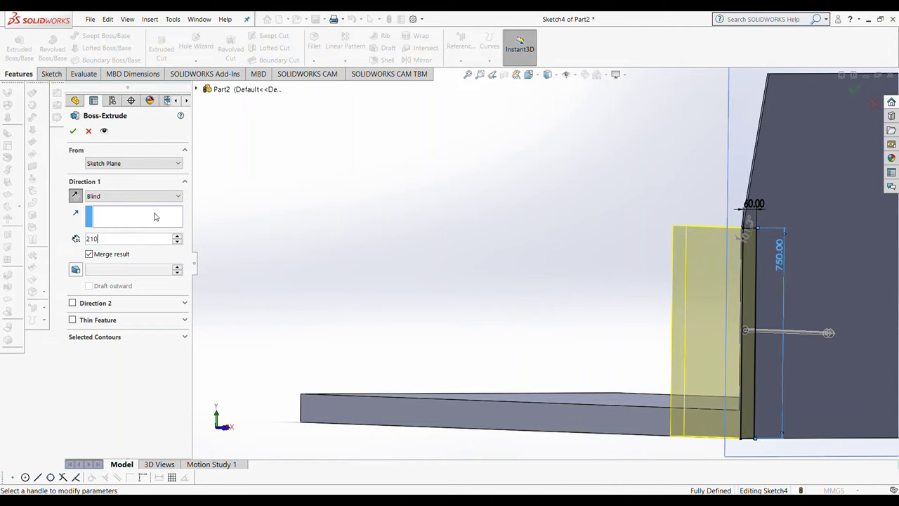
{"action": "key", "text": "Return"}
{"action": "left_click", "coordinate": [72, 131]}
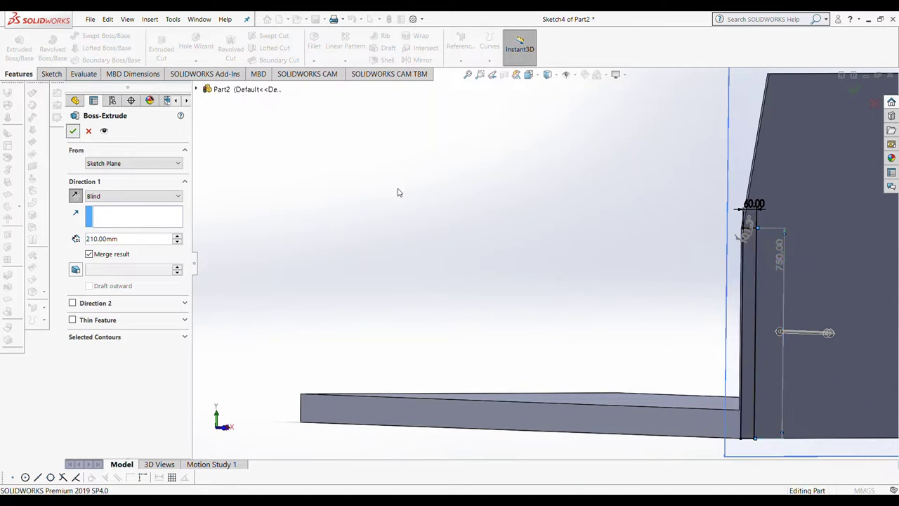
{"action": "mouse_move", "coordinate": [704, 249]}
{"action": "middle_mouse_down"}
{"action": "mouse_move", "coordinate": [673, 260]}
{"action": "mouse_move", "coordinate": [692, 262]}
{"action": "middle_mouse_up"}
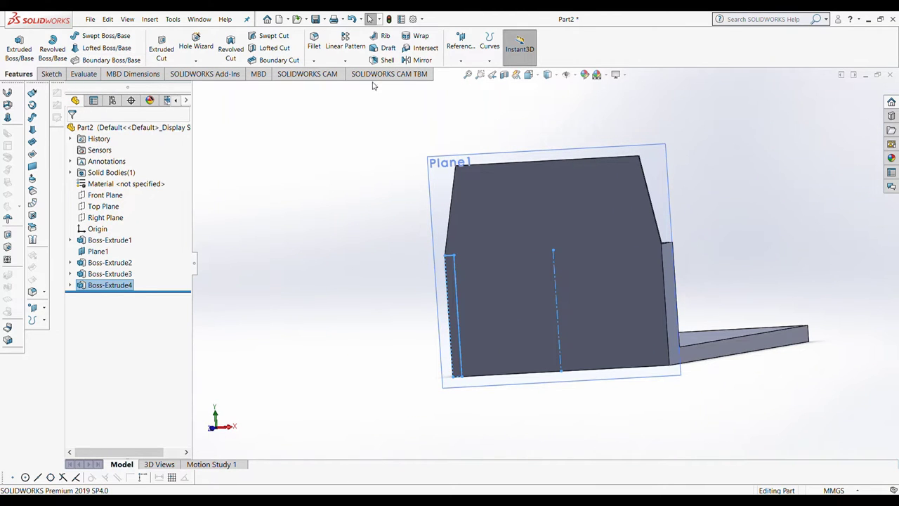
{"action": "left_click", "coordinate": [548, 73]}
{"action": "left_click", "coordinate": [538, 115]}
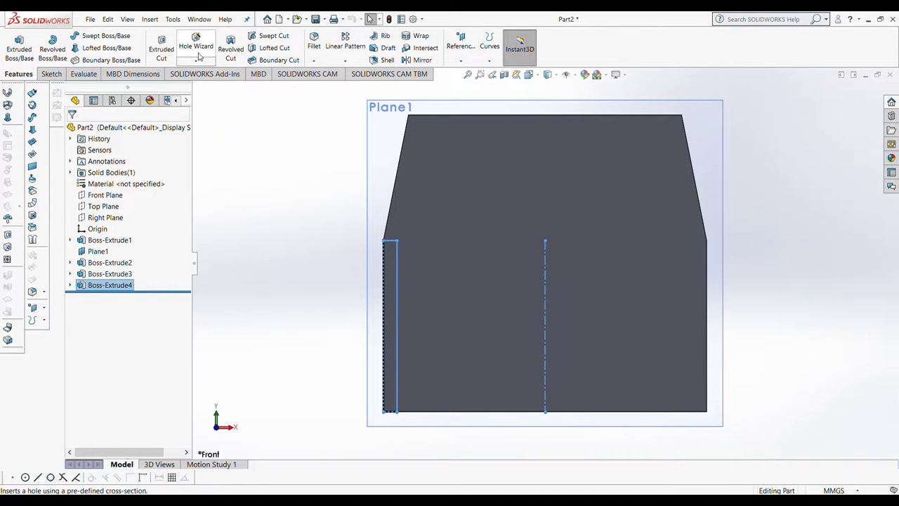
Step: Start a sketch on Plane1 and trace a line along the panel's left slanted edge
{"action": "left_click", "coordinate": [51, 73]}
{"action": "left_click", "coordinate": [14, 42]}
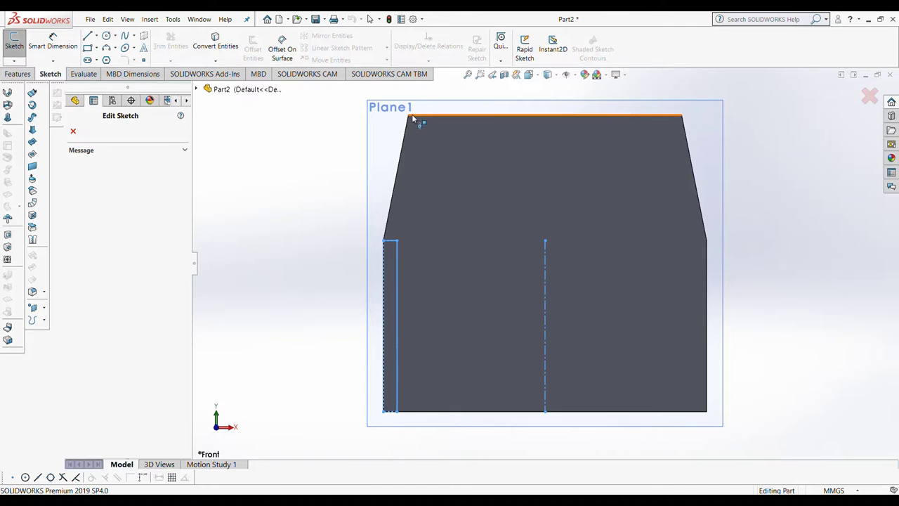
{"action": "left_click", "coordinate": [367, 173]}
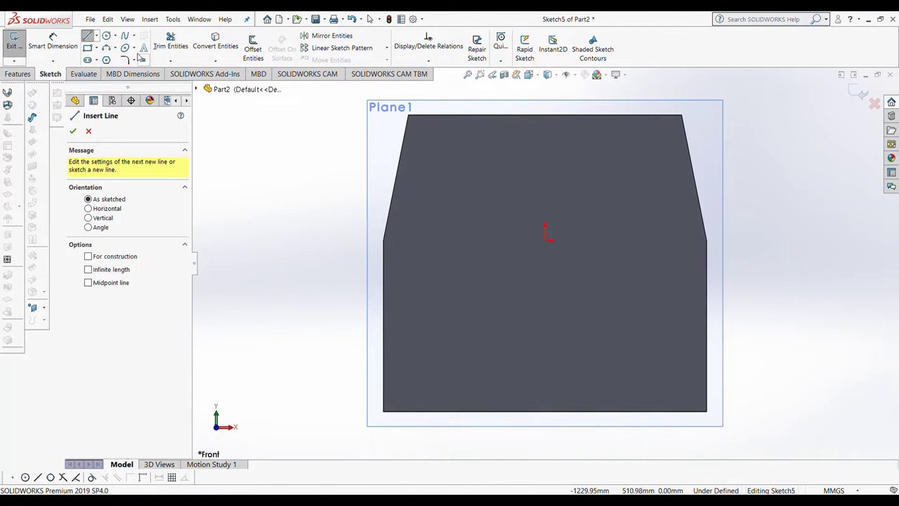
{"action": "left_click", "coordinate": [407, 117]}
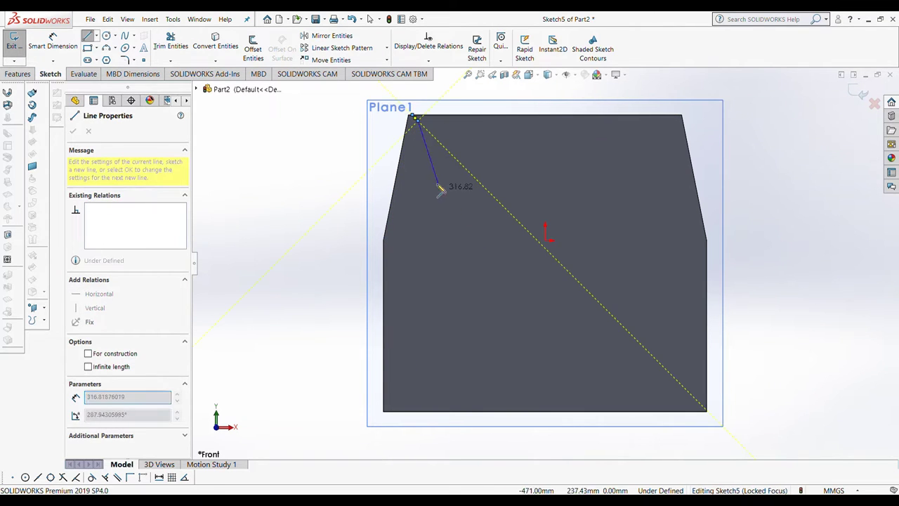
{"action": "key", "text": "Escape"}
{"action": "left_click", "coordinate": [87, 36]}
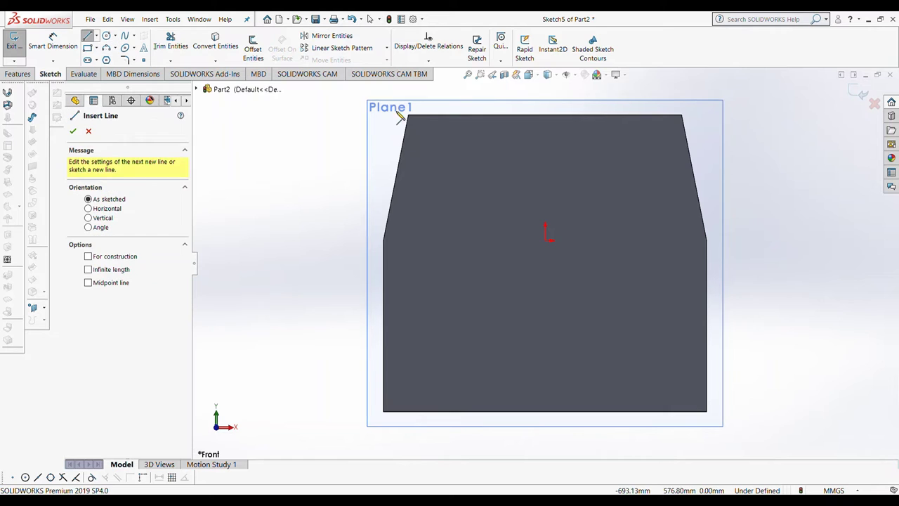
{"action": "scroll", "coordinate": [428, 169], "scroll_direction": "down", "scroll_amount": 3}
{"action": "scroll", "coordinate": [534, 246], "scroll_direction": "up", "scroll_amount": 2}
{"action": "left_click", "coordinate": [515, 227]}
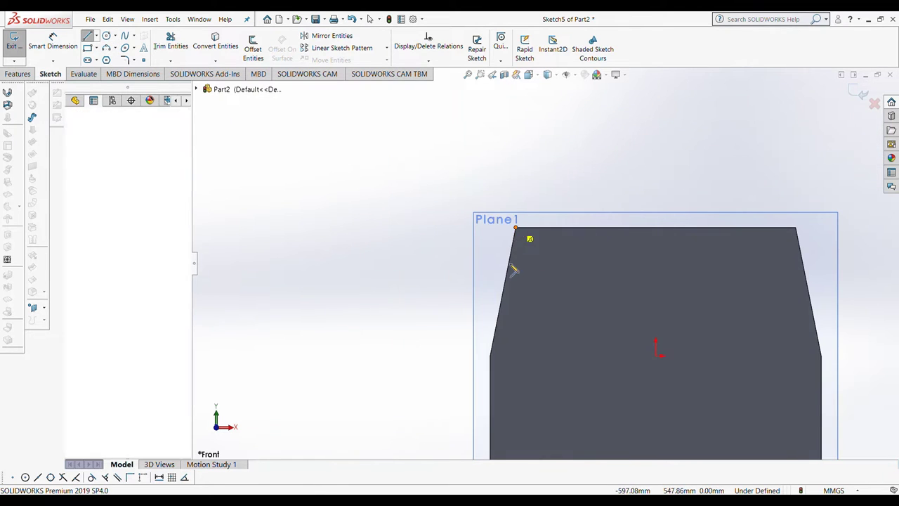
{"action": "left_click", "coordinate": [491, 357]}
{"action": "key", "text": "Escape"}
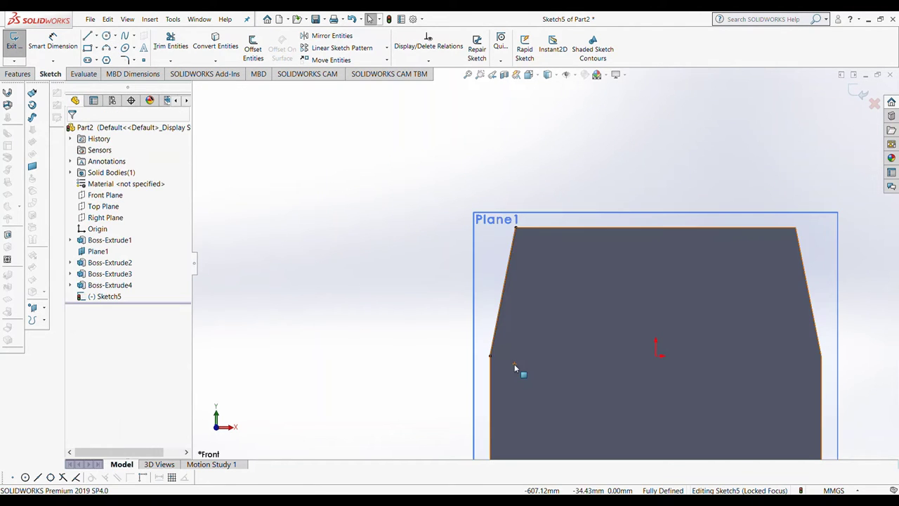
Step: Offset the slanted line 10 mm, reversed toward the panel's inside
{"action": "left_click", "coordinate": [253, 47]}
{"action": "left_click", "coordinate": [507, 282]}
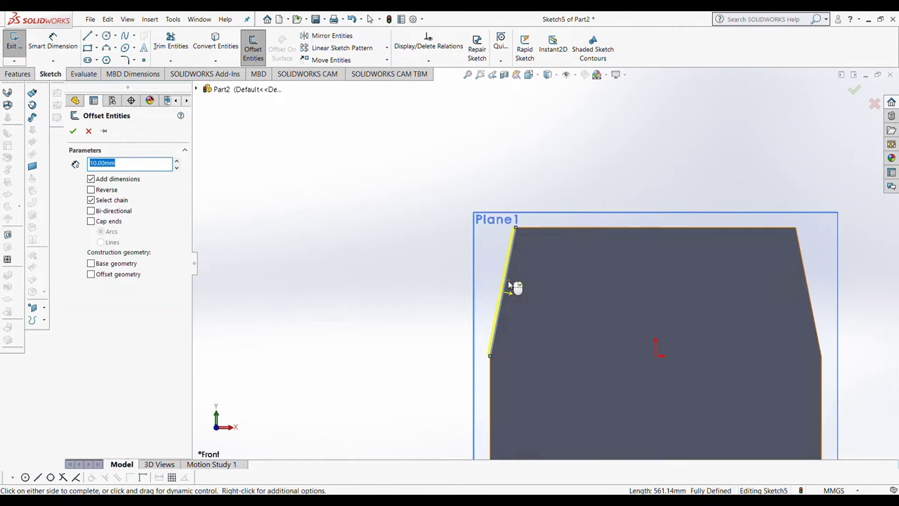
{"action": "left_click", "coordinate": [90, 190]}
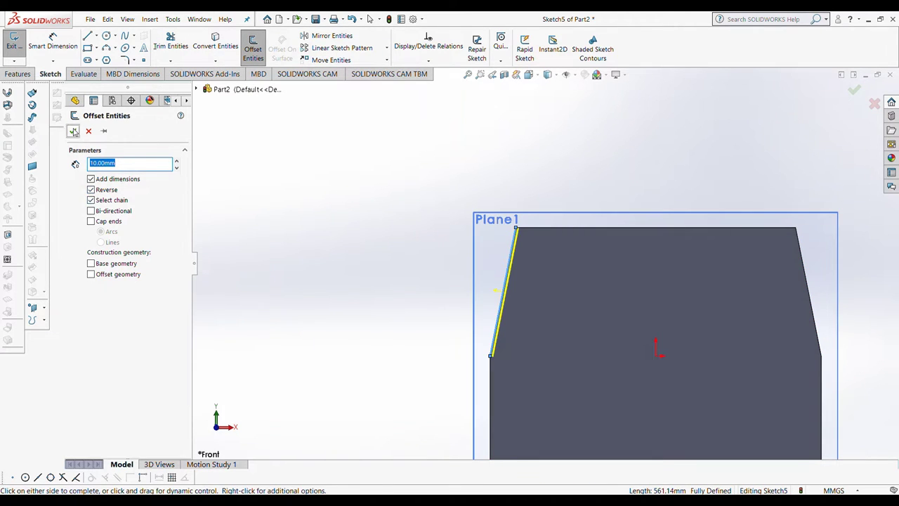
{"action": "left_click", "coordinate": [73, 132]}
Step: Close the strip's top and bottom with horizontal lines and trim away the excess
{"action": "left_click", "coordinate": [87, 36]}
{"action": "scroll", "coordinate": [475, 206], "scroll_direction": "down", "scroll_amount": 3}
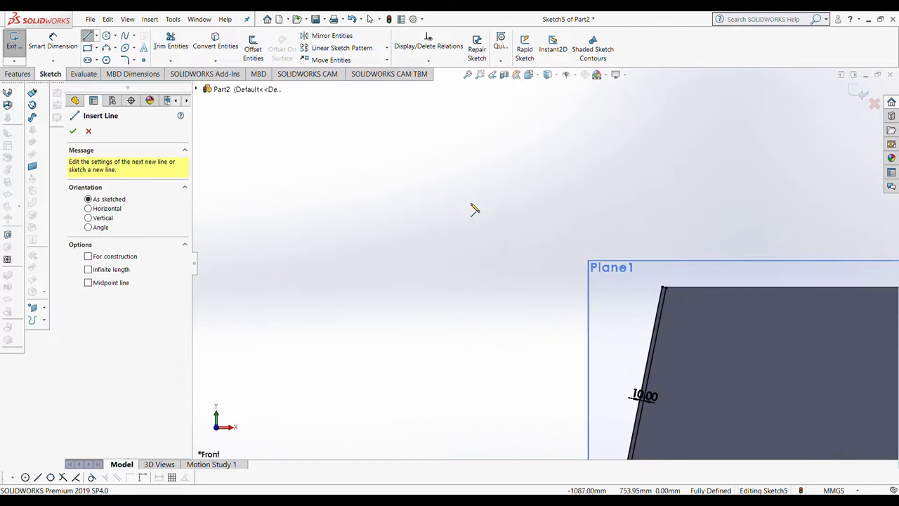
{"action": "scroll", "coordinate": [588, 297], "scroll_direction": "down", "scroll_amount": 3}
{"action": "scroll", "coordinate": [630, 303], "scroll_direction": "down", "scroll_amount": 2}
{"action": "scroll", "coordinate": [630, 302], "scroll_direction": "down", "scroll_amount": 3}
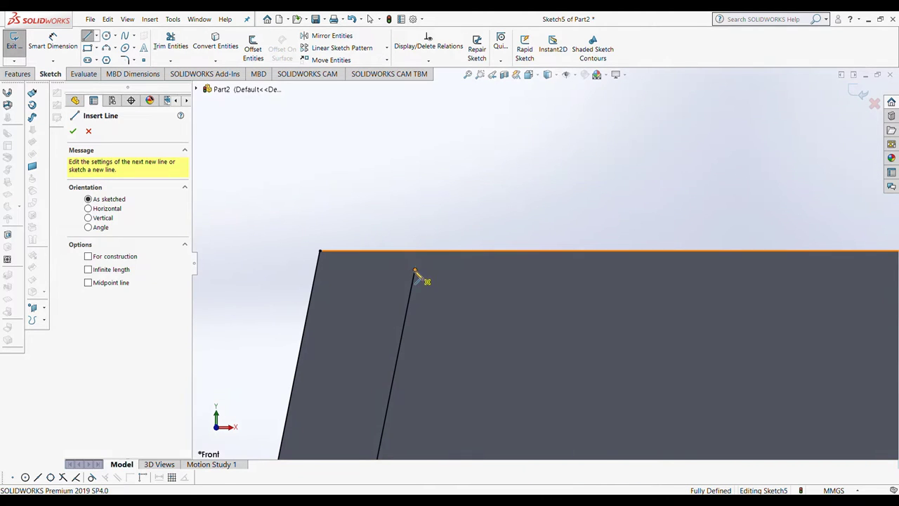
{"action": "left_click", "coordinate": [414, 271]}
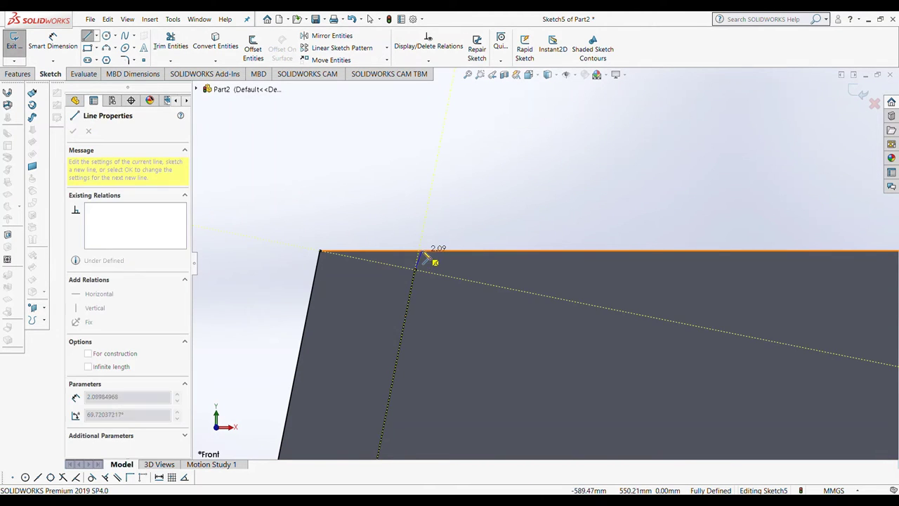
{"action": "left_click", "coordinate": [321, 251]}
{"action": "scroll", "coordinate": [367, 288], "scroll_direction": "up", "scroll_amount": 3}
{"action": "scroll", "coordinate": [555, 396], "scroll_direction": "up", "scroll_amount": 2}
{"action": "scroll", "coordinate": [461, 451], "scroll_direction": "up", "scroll_amount": 5}
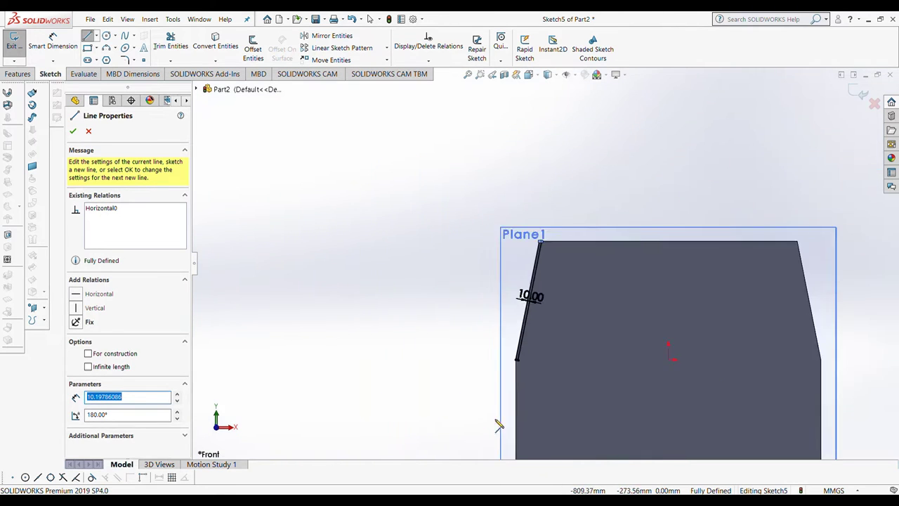
{"action": "scroll", "coordinate": [531, 292], "scroll_direction": "down", "scroll_amount": 5}
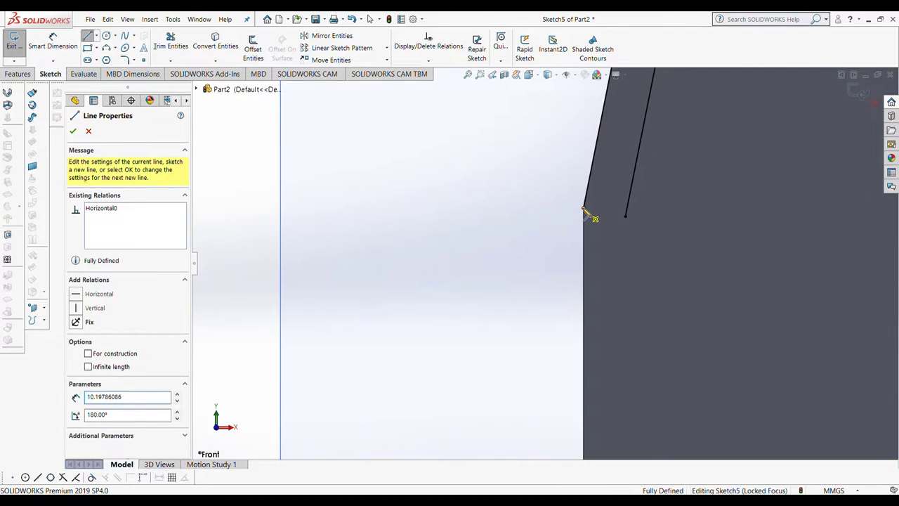
{"action": "left_click", "coordinate": [584, 209]}
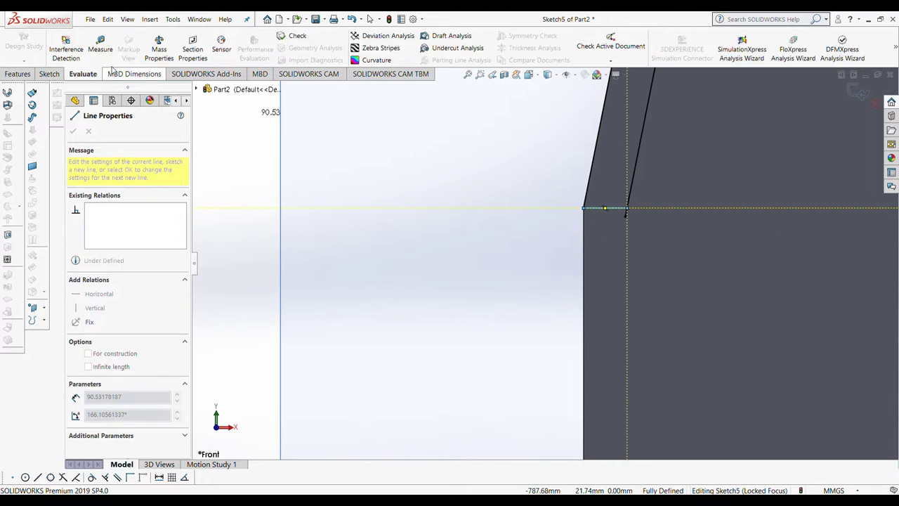
{"action": "left_click", "coordinate": [171, 43]}
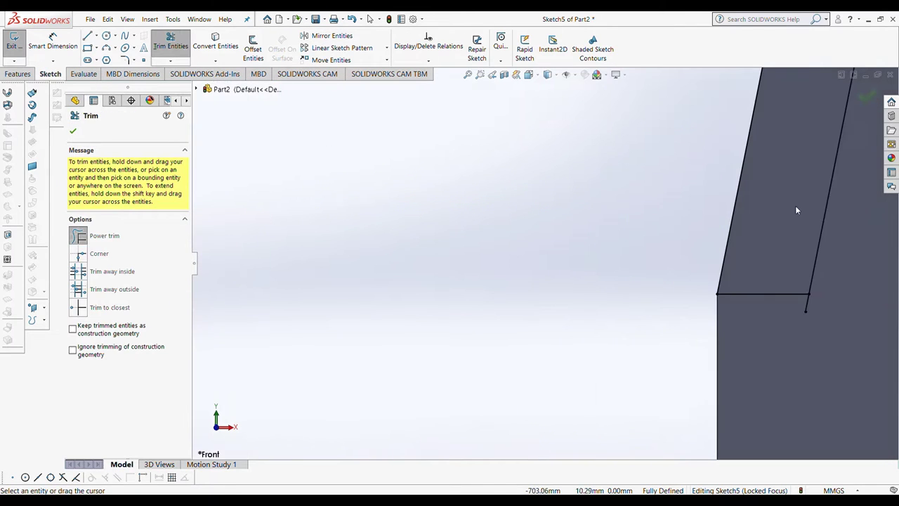
{"action": "scroll", "coordinate": [801, 165], "scroll_direction": "up", "scroll_amount": 2}
{"action": "scroll", "coordinate": [815, 141], "scroll_direction": "up", "scroll_amount": 3}
{"action": "middle_click_drag", "start_coordinate": [829, 116], "coordinate": [667, 220], "text": "ctrl"}
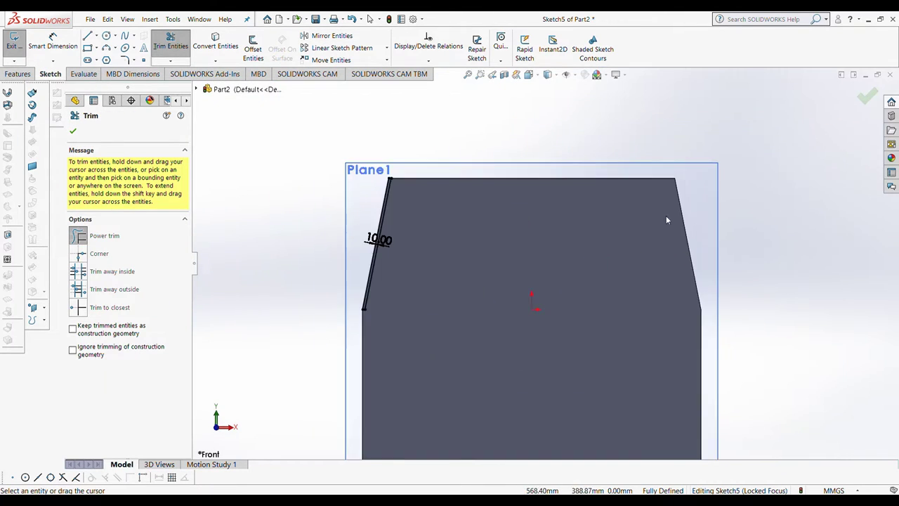
{"action": "left_click", "coordinate": [73, 132]}
{"action": "left_click", "coordinate": [87, 36]}
Step: Trace the panel's right slanted edge and offset it 10 mm inward
{"action": "scroll", "coordinate": [350, 144], "scroll_direction": "down", "scroll_amount": 2}
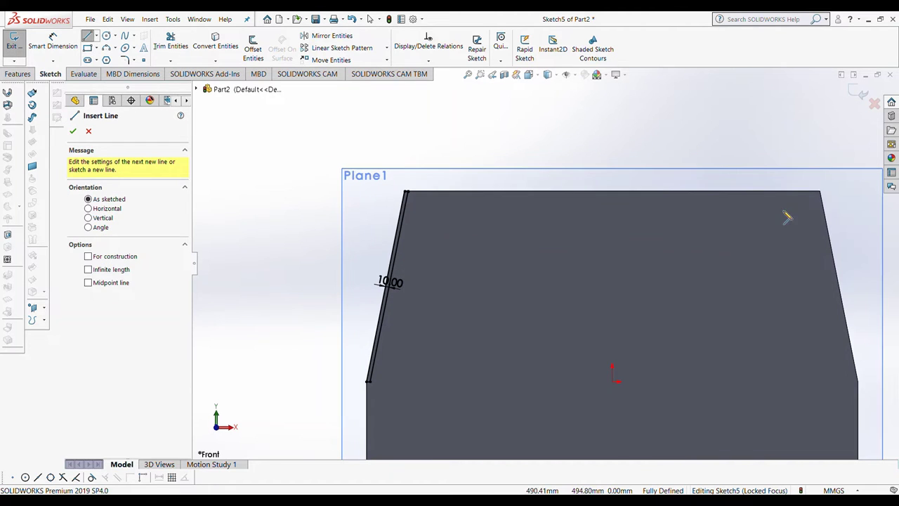
{"action": "left_click", "coordinate": [820, 191]}
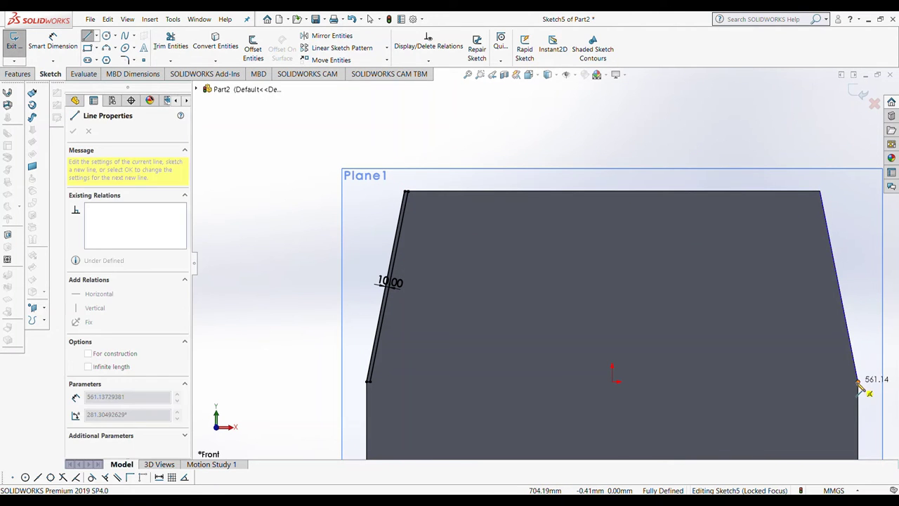
{"action": "left_click", "coordinate": [858, 382]}
{"action": "left_click", "coordinate": [250, 50]}
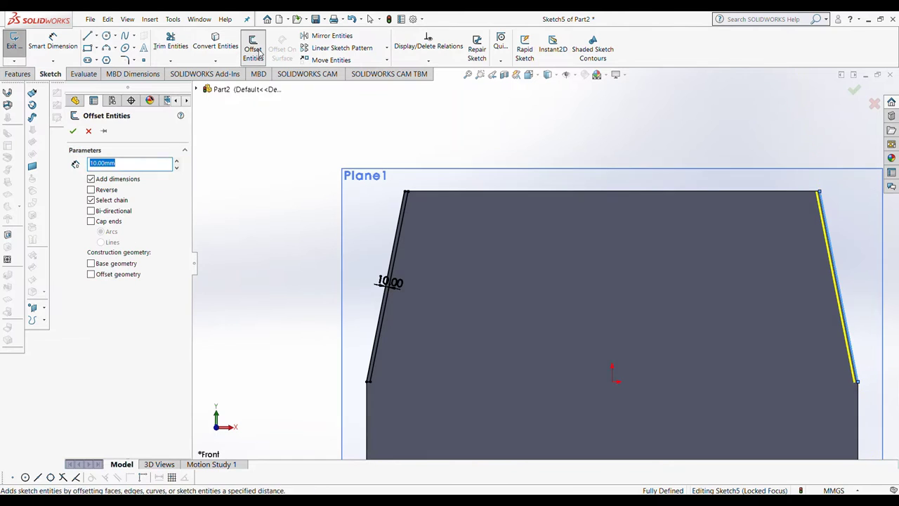
{"action": "left_click", "coordinate": [72, 131]}
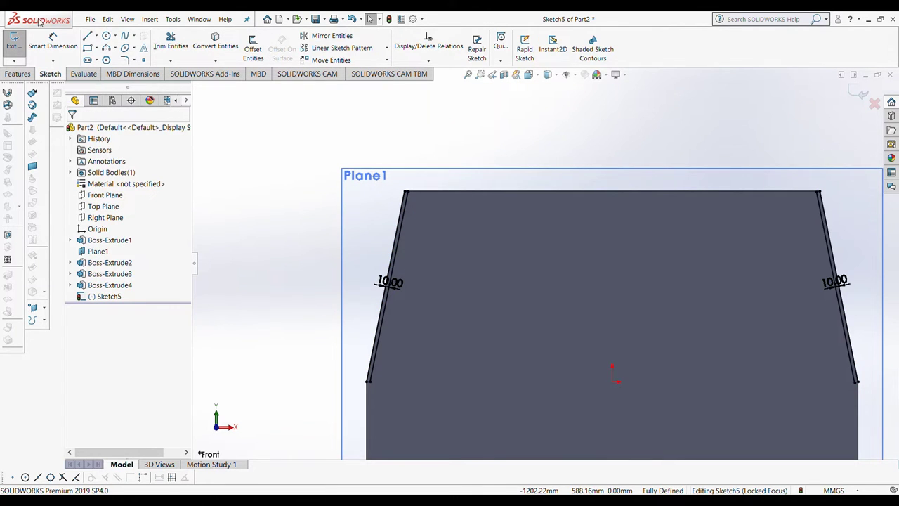
Step: Close the right strip's top and bottom with short lines and trim the excess
{"action": "left_click", "coordinate": [88, 35]}
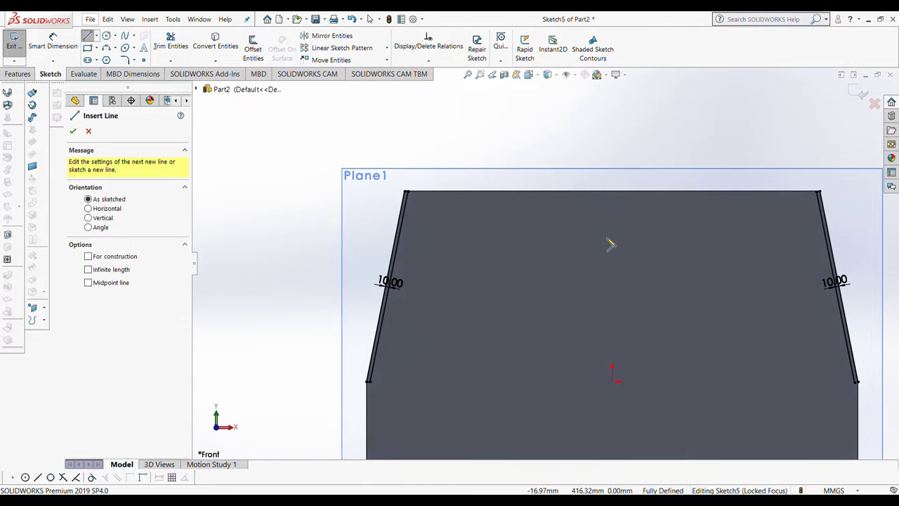
{"action": "scroll", "coordinate": [863, 221], "scroll_direction": "down", "scroll_amount": 5}
{"action": "scroll", "coordinate": [696, 241], "scroll_direction": "up", "scroll_amount": 3}
{"action": "scroll", "coordinate": [407, 278], "scroll_direction": "down", "scroll_amount": 2}
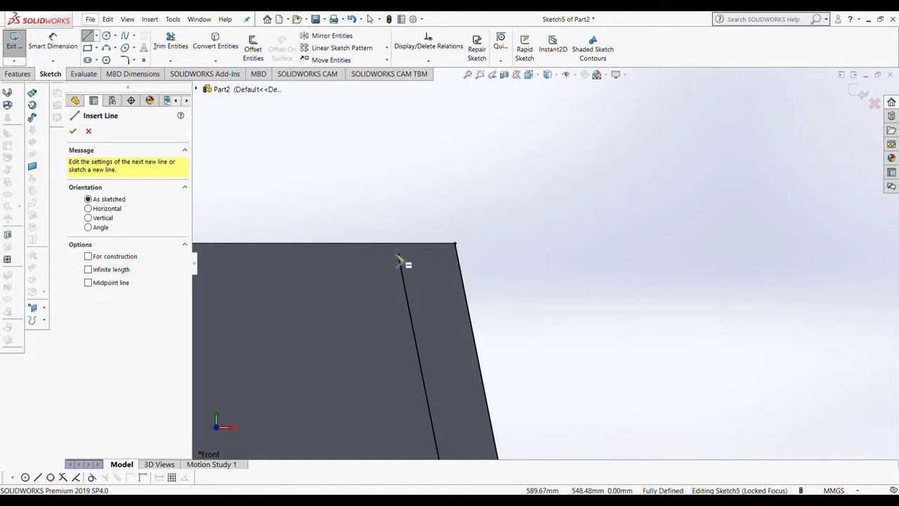
{"action": "scroll", "coordinate": [446, 262], "scroll_direction": "down", "scroll_amount": 2}
{"action": "left_click", "coordinate": [437, 237]}
{"action": "left_click", "coordinate": [437, 238]}
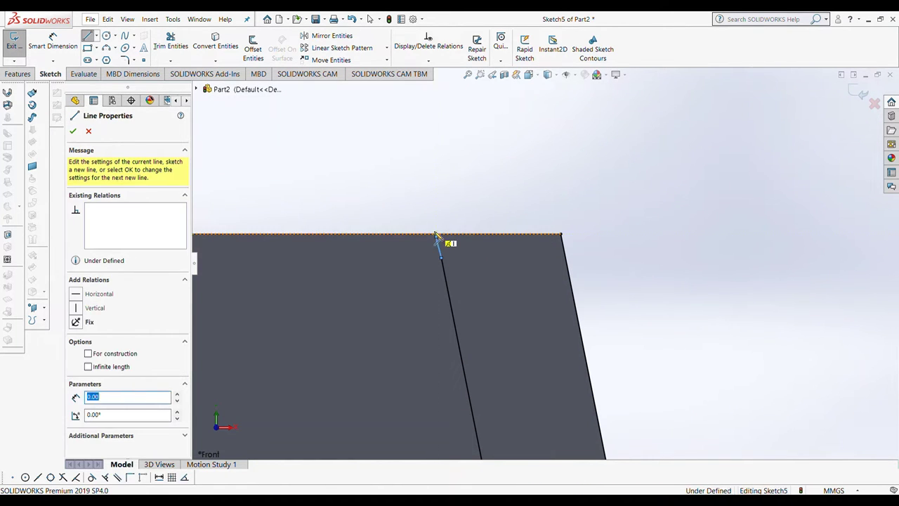
{"action": "left_click", "coordinate": [560, 236]}
{"action": "scroll", "coordinate": [545, 354], "scroll_direction": "down", "scroll_amount": 2}
{"action": "scroll", "coordinate": [562, 365], "scroll_direction": "up", "scroll_amount": 2}
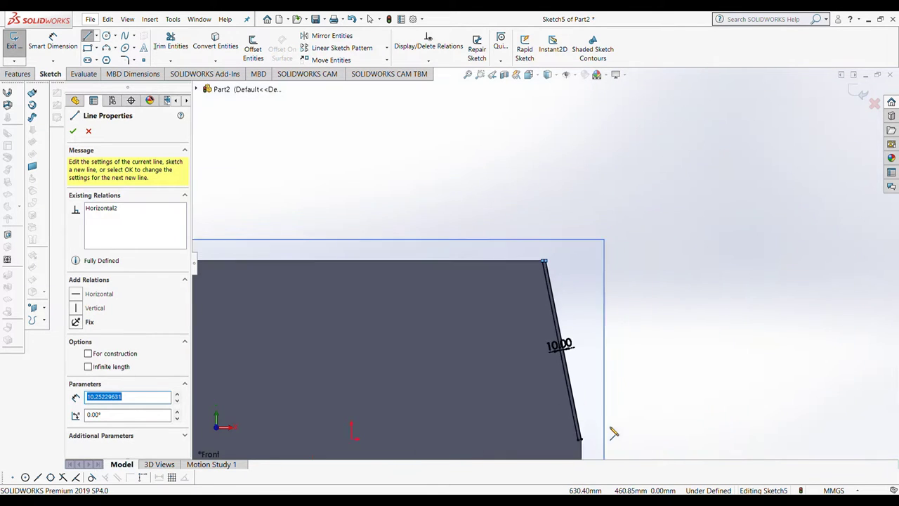
{"action": "scroll", "coordinate": [613, 433], "scroll_direction": "down", "scroll_amount": 2}
{"action": "scroll", "coordinate": [569, 324], "scroll_direction": "up", "scroll_amount": 1}
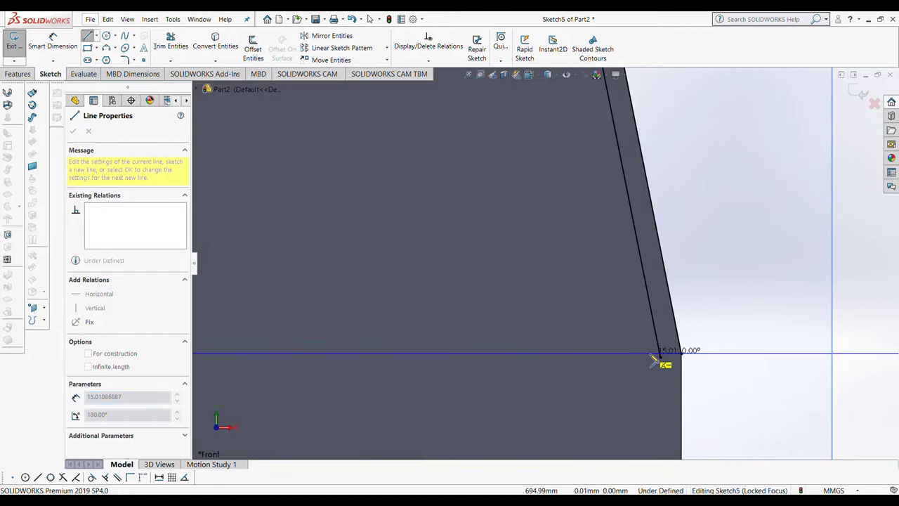
{"action": "left_click", "coordinate": [171, 42]}
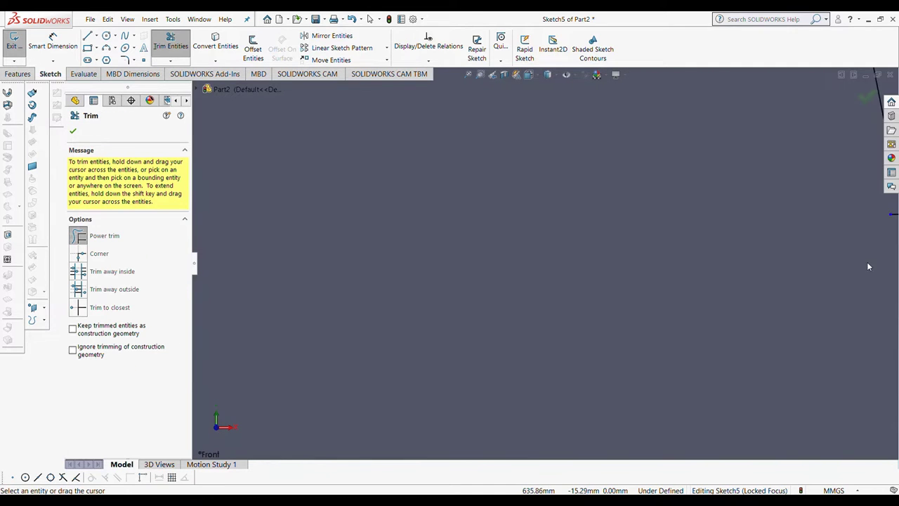
{"action": "middle_click_drag", "start_coordinate": [891, 131], "coordinate": [665, 161], "text": "ctrl"}
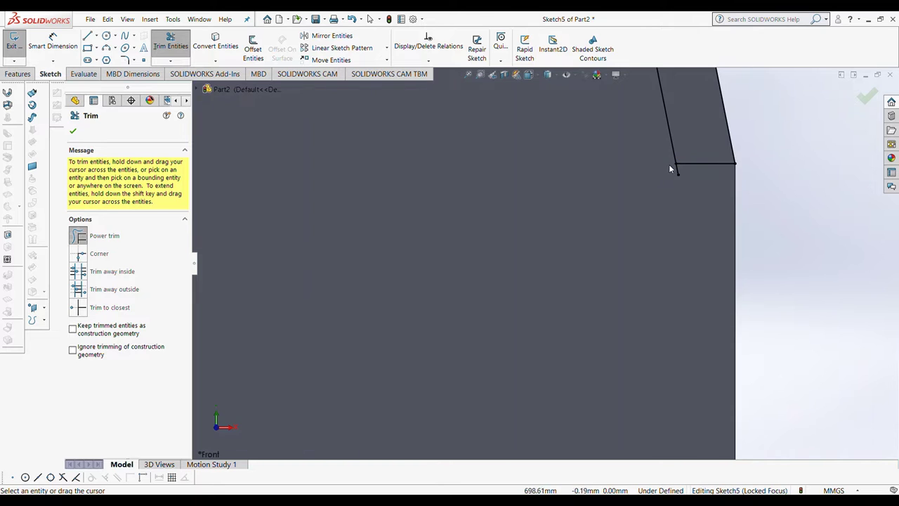
{"action": "key", "text": "f"}
{"action": "left_click", "coordinate": [18, 73]}
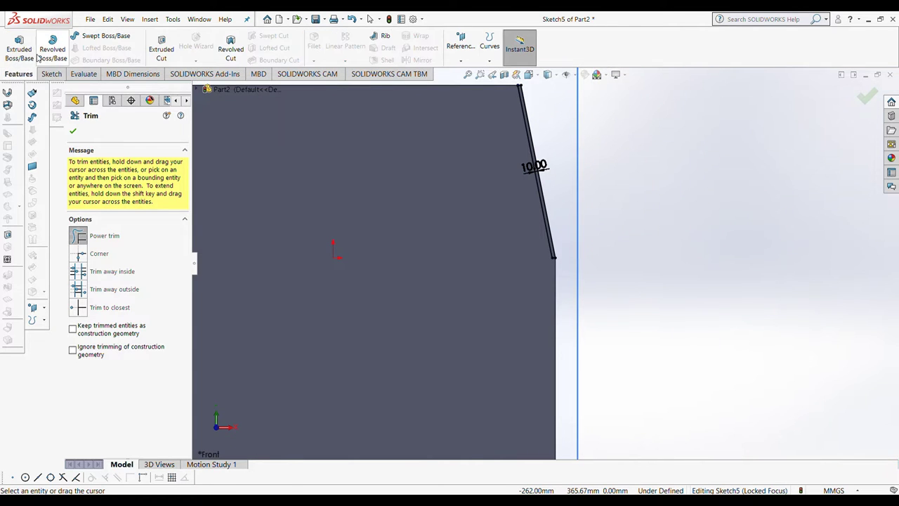
{"action": "left_click", "coordinate": [14, 57]}
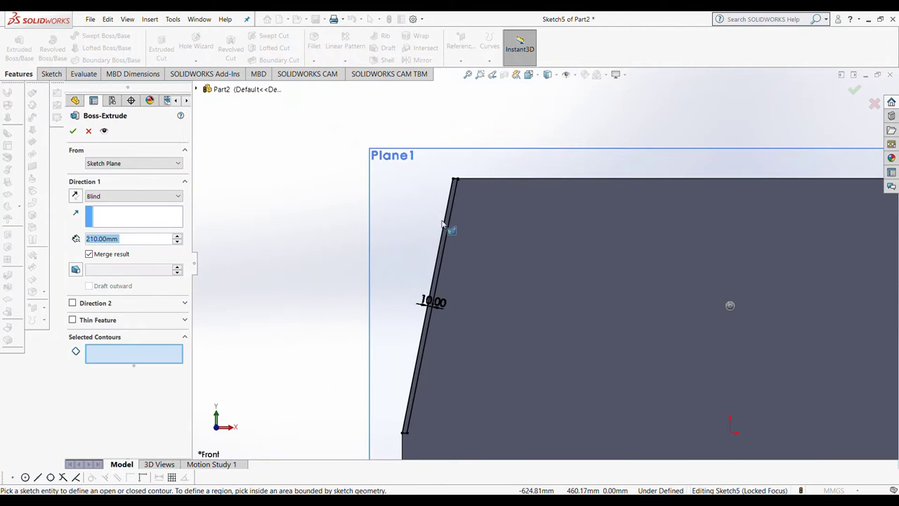
{"action": "left_click", "coordinate": [446, 225]}
{"action": "middle_click_drag", "start_coordinate": [553, 250], "coordinate": [720, 243], "text": "ctrl"}
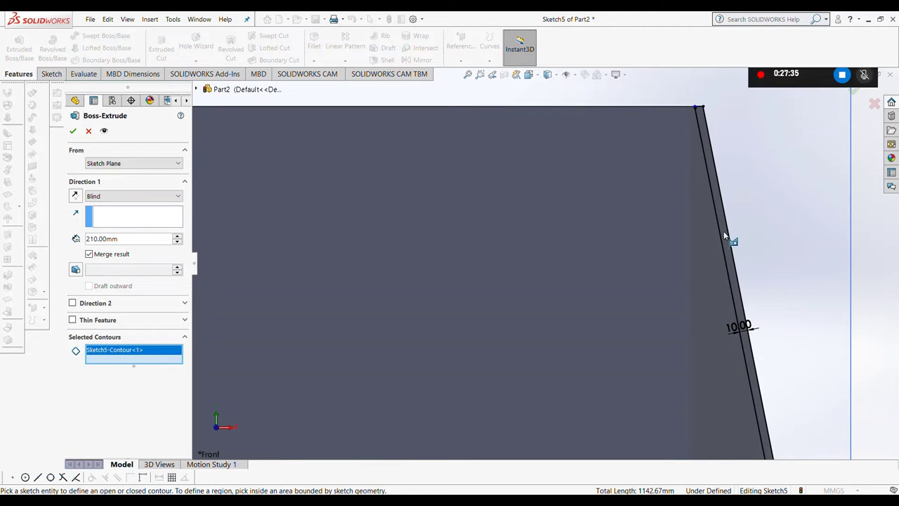
{"action": "scroll", "coordinate": [649, 284], "scroll_direction": "up", "scroll_amount": 2}
{"action": "scroll", "coordinate": [650, 284], "scroll_direction": "up", "scroll_amount": 3}
{"action": "scroll", "coordinate": [650, 285], "scroll_direction": "down", "scroll_amount": 4}
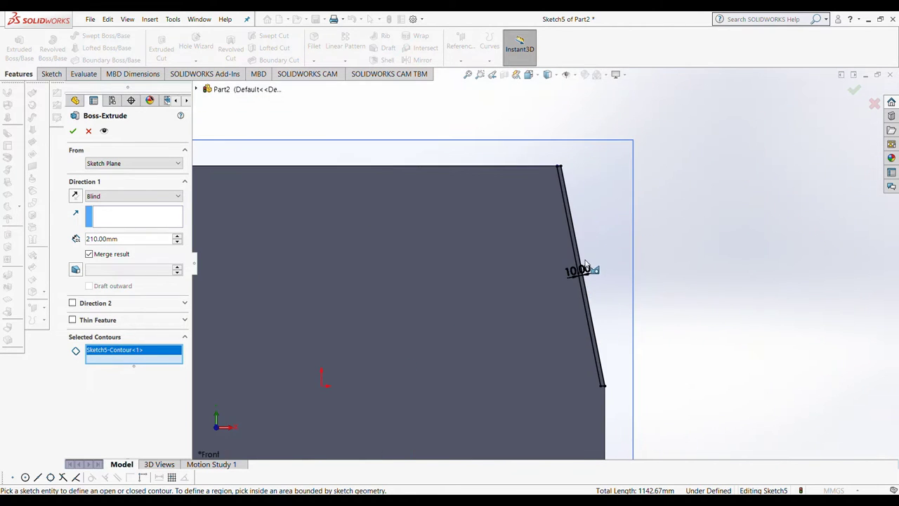
{"action": "left_click", "coordinate": [581, 261]}
{"action": "scroll", "coordinate": [582, 261], "scroll_direction": "up", "scroll_amount": 2}
{"action": "middle_click_drag", "start_coordinate": [560, 282], "coordinate": [302, 266]}
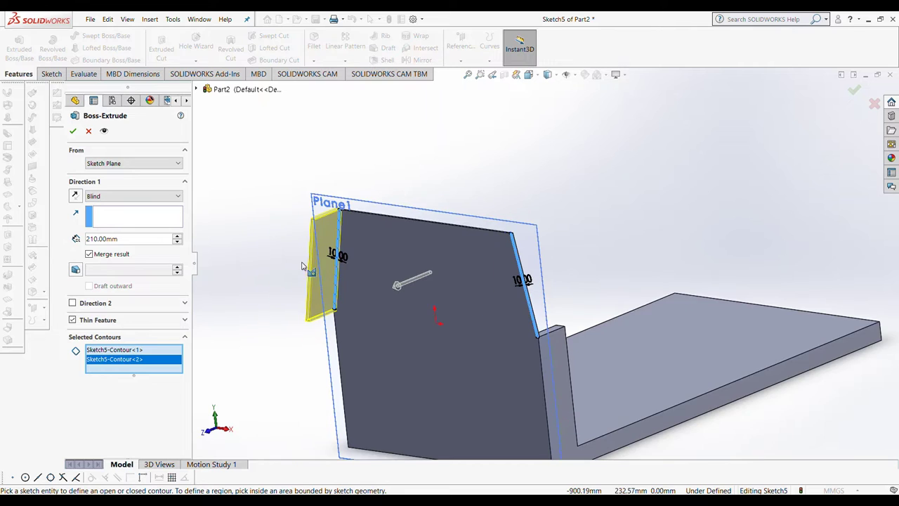
{"action": "scroll", "coordinate": [531, 288], "scroll_direction": "down", "scroll_amount": 5}
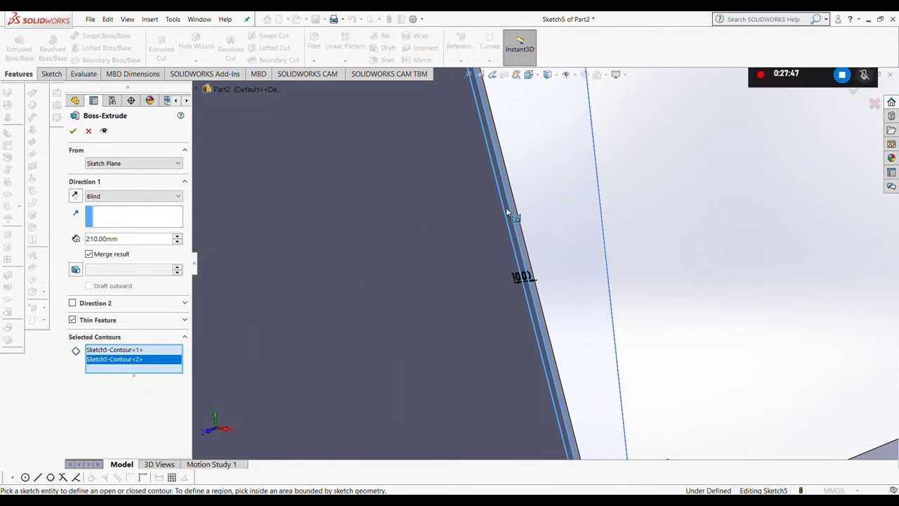
{"action": "scroll", "coordinate": [509, 211], "scroll_direction": "up", "scroll_amount": 5}
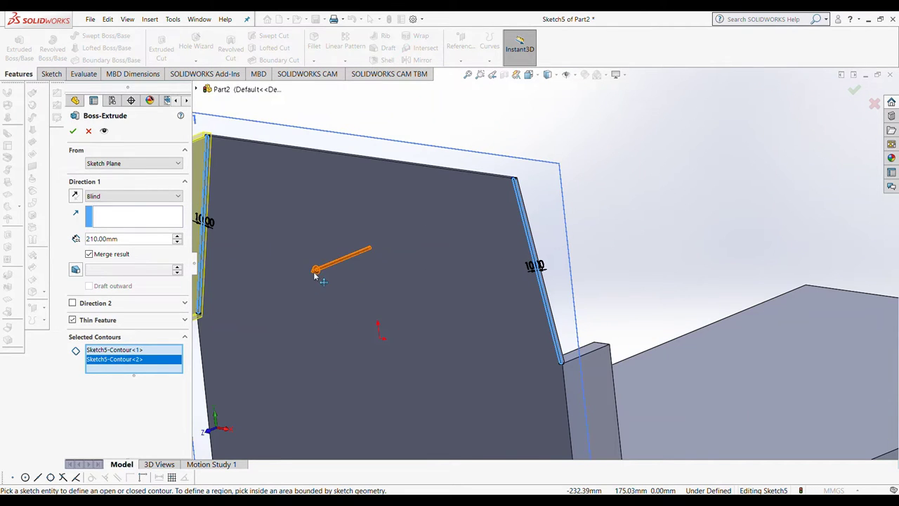
{"action": "left_click_drag", "start_coordinate": [315, 273], "coordinate": [237, 231]}
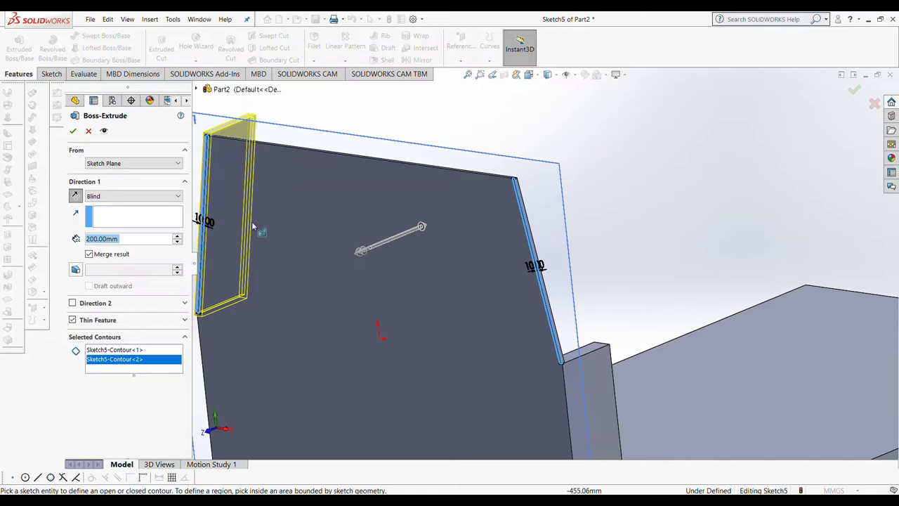
{"action": "middle_click_drag", "start_coordinate": [499, 305], "coordinate": [453, 295]}
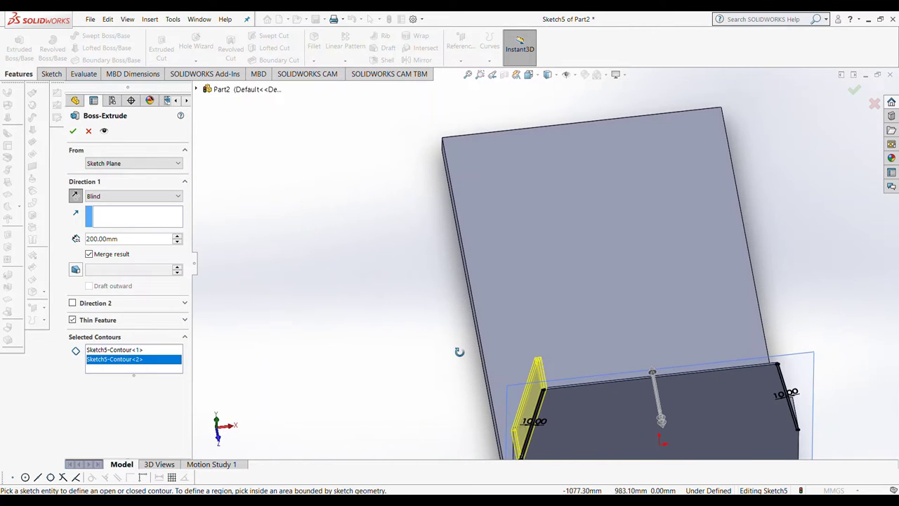
{"action": "left_click", "coordinate": [89, 131]}
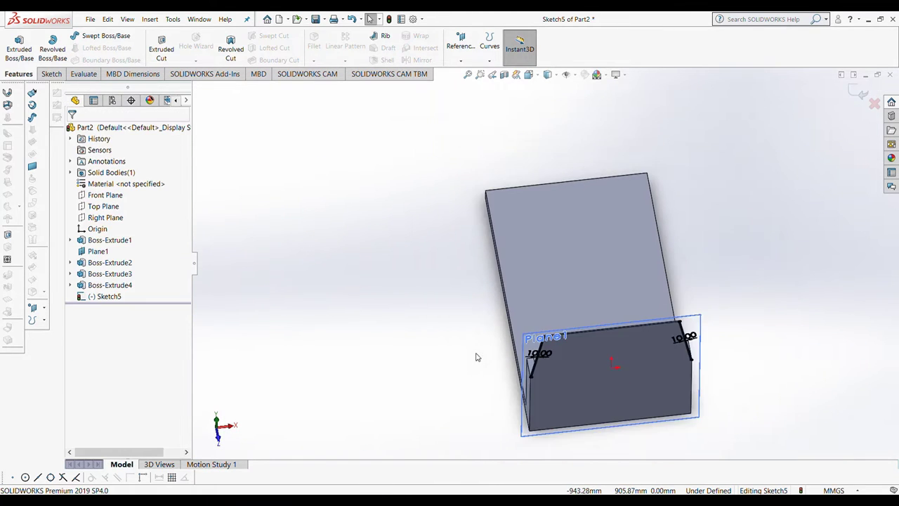
{"action": "middle_click_drag", "start_coordinate": [563, 390], "coordinate": [575, 255]}
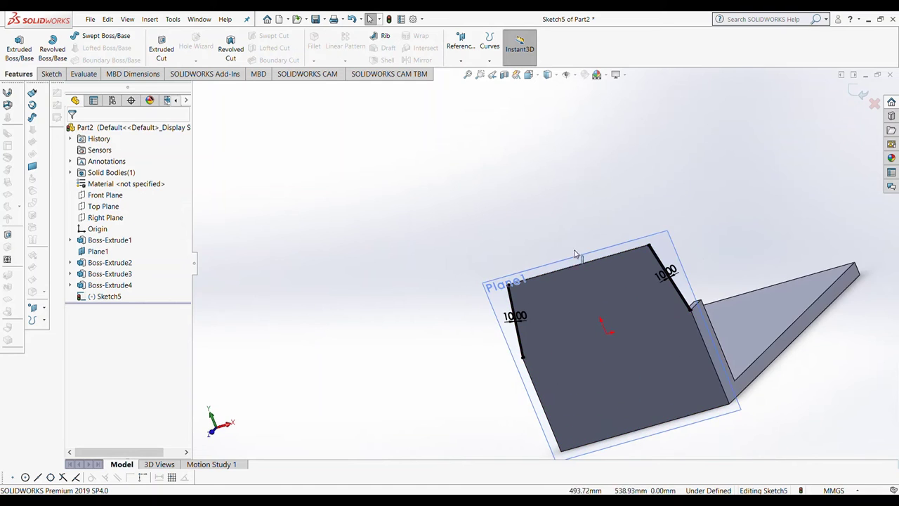
{"action": "left_click", "coordinate": [98, 298]}
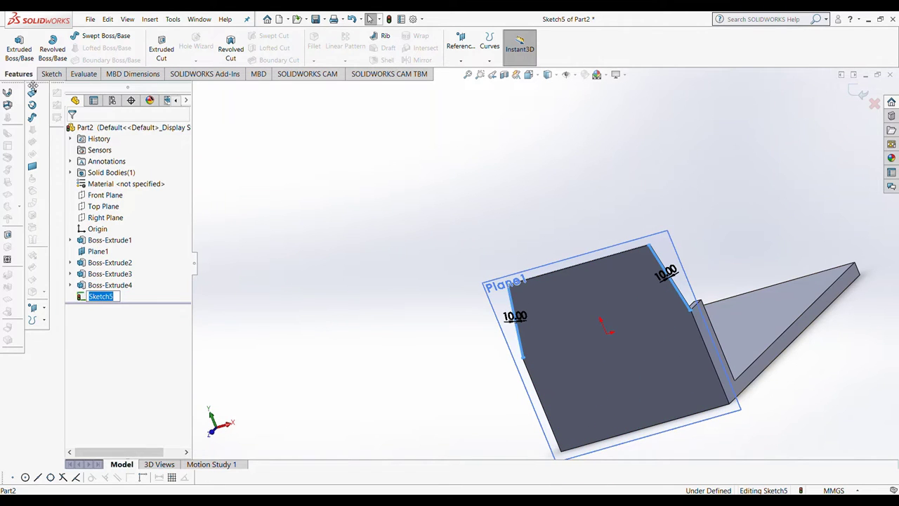
{"action": "left_click", "coordinate": [19, 49]}
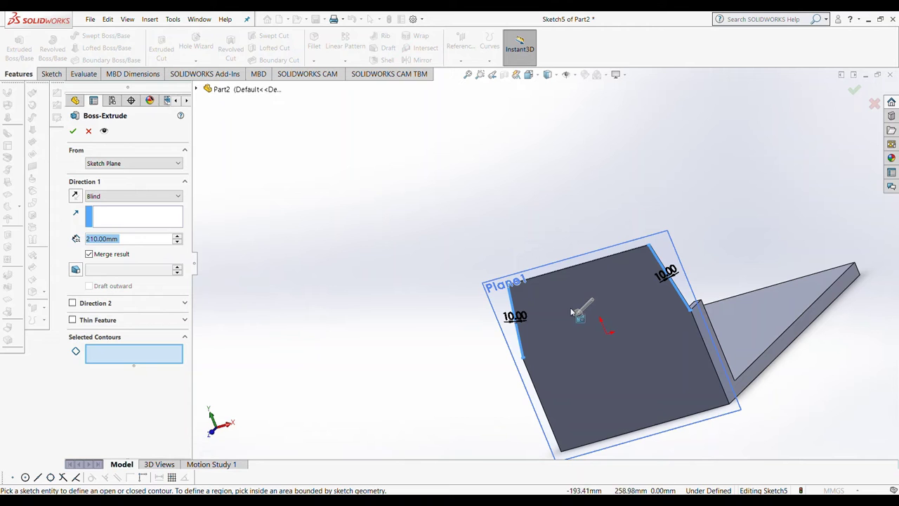
{"action": "left_click_drag", "start_coordinate": [572, 312], "coordinate": [639, 276]}
{"action": "scroll", "coordinate": [635, 280], "scroll_direction": "up", "scroll_amount": 3}
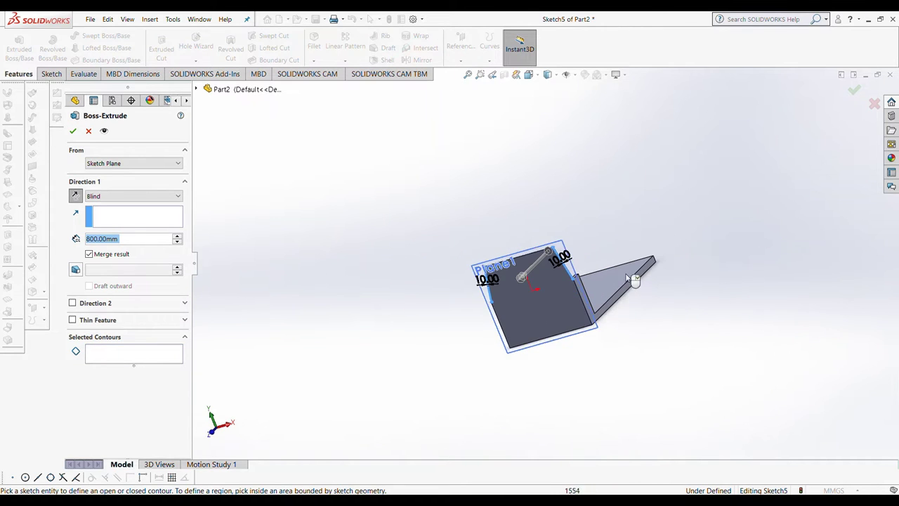
{"action": "scroll", "coordinate": [576, 273], "scroll_direction": "down", "scroll_amount": 5}
{"action": "left_click", "coordinate": [570, 255]}
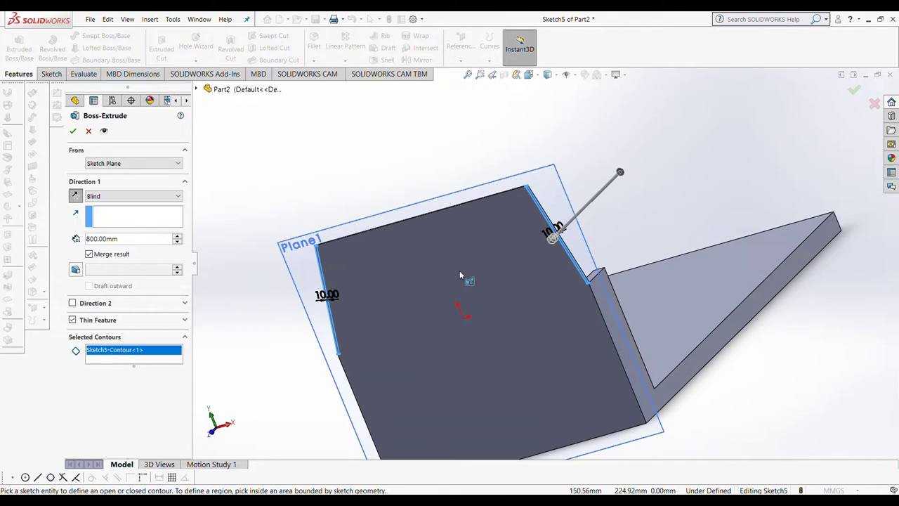
{"action": "left_click", "coordinate": [328, 314]}
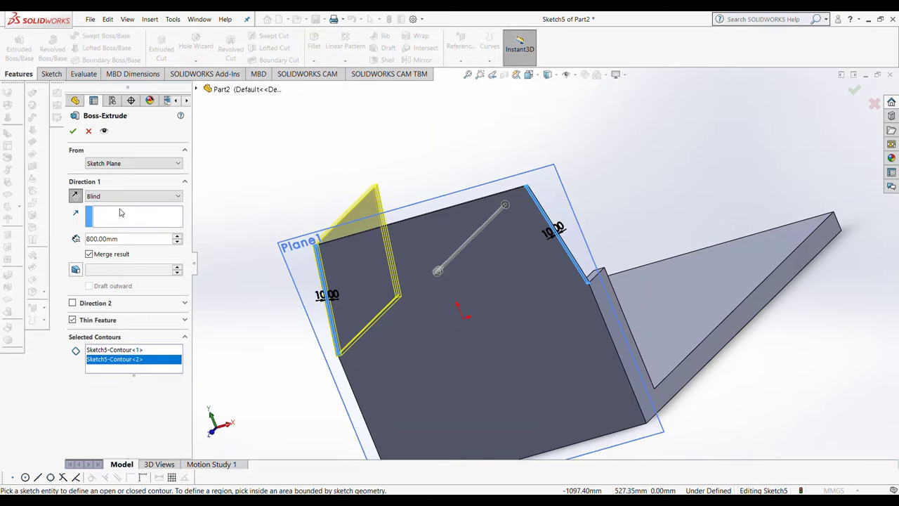
{"action": "left_click", "coordinate": [88, 131]}
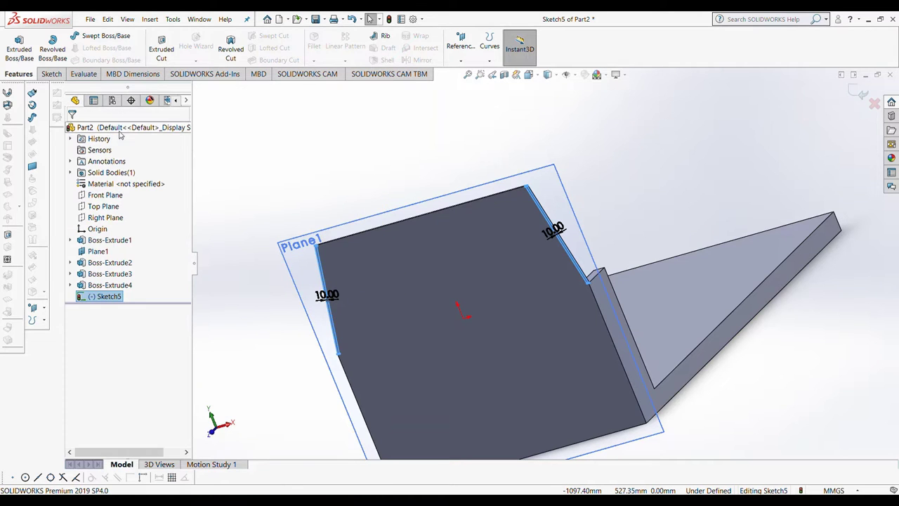
Step: Undo the last sketch change and extrude the left edge strip 210 mm in the flipped direction
{"action": "left_click", "coordinate": [350, 19]}
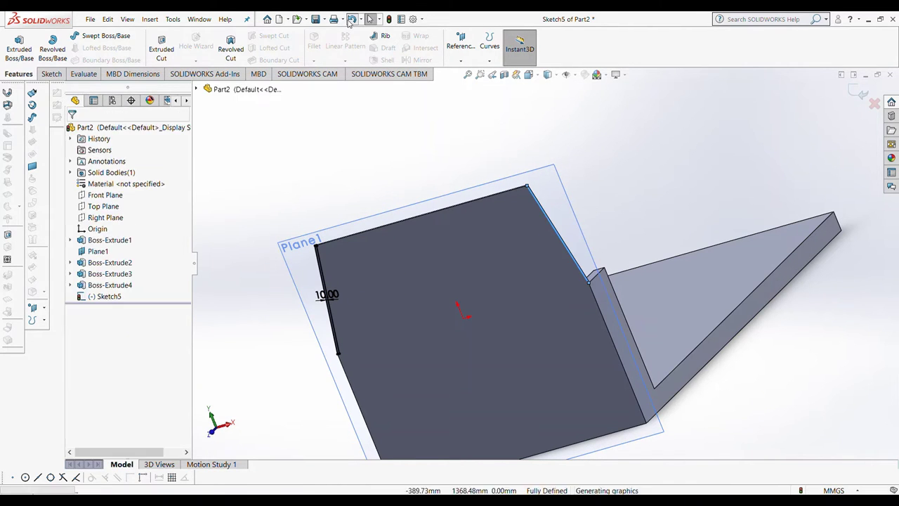
{"action": "left_click", "coordinate": [327, 296]}
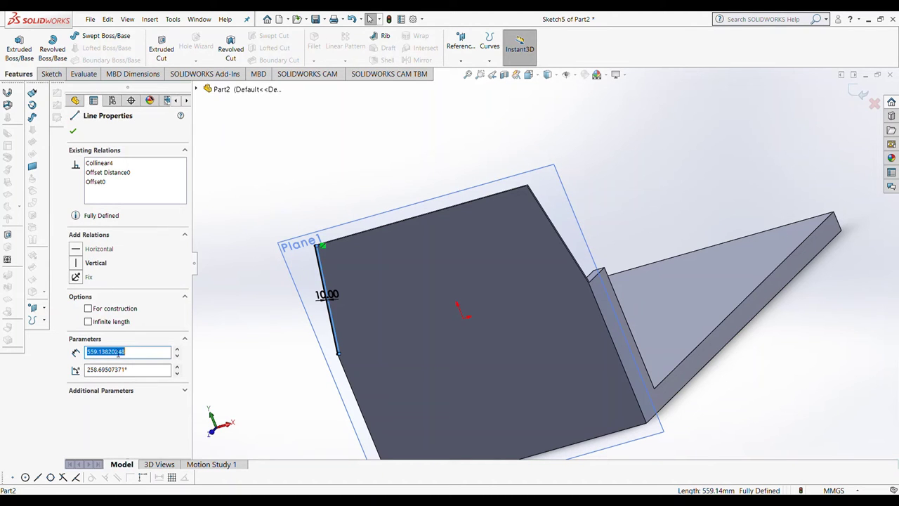
{"action": "left_click", "coordinate": [19, 48]}
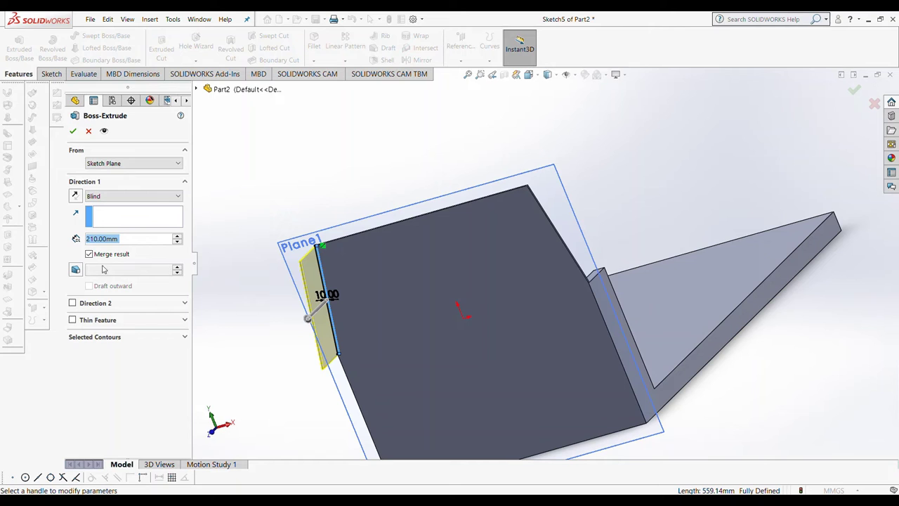
{"action": "left_click_drag", "start_coordinate": [308, 318], "coordinate": [357, 270]}
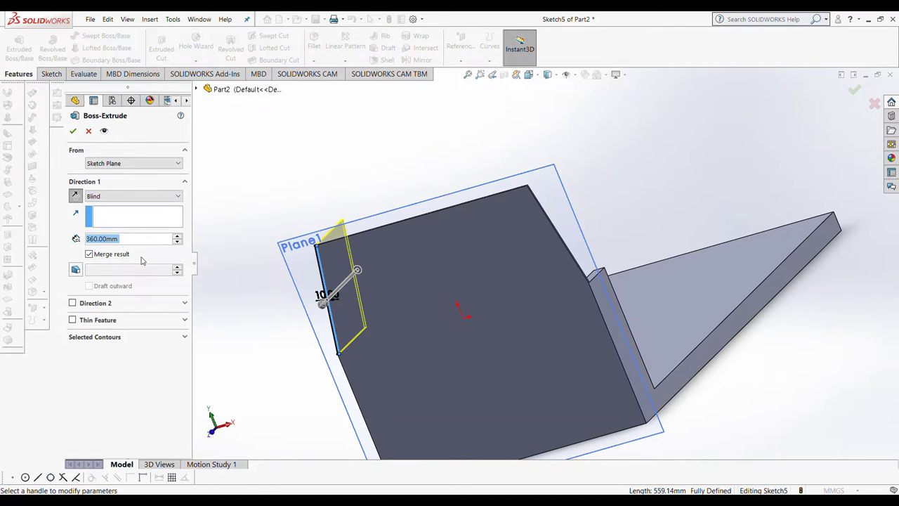
{"action": "type", "text": "21"}
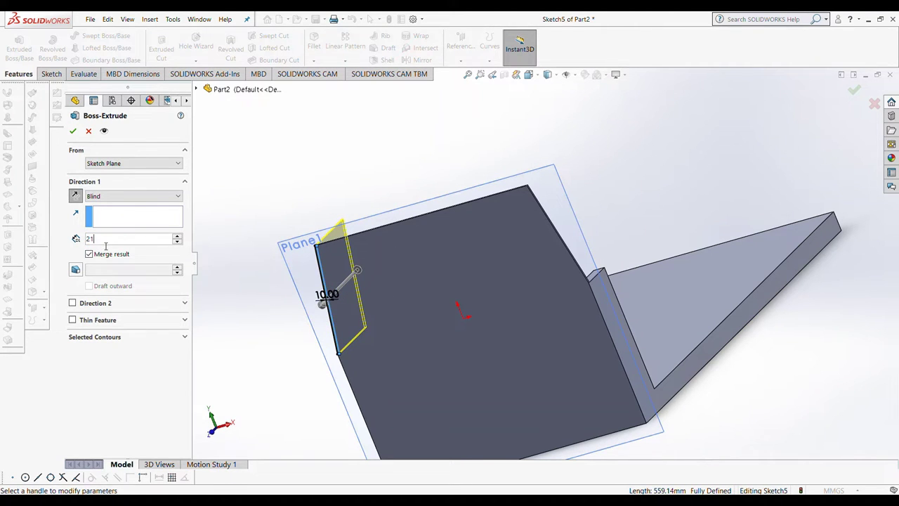
{"action": "type", "text": "0"}
{"action": "key", "text": "Return"}
{"action": "left_click", "coordinate": [73, 131]}
Step: Start a sketch on Plane1 viewed square-on, trace the right slanted edge and offset it 10 mm inward
{"action": "middle_click_drag", "start_coordinate": [435, 302], "coordinate": [318, 304]}
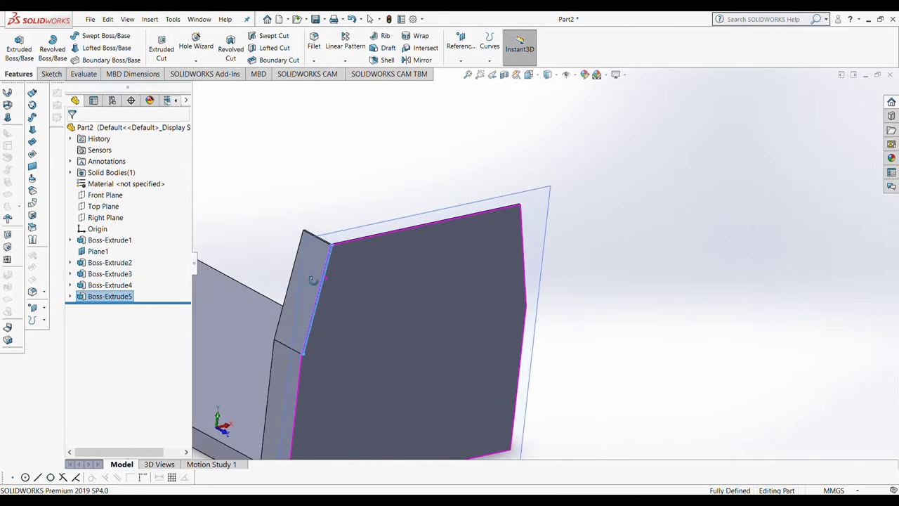
{"action": "left_click", "coordinate": [319, 305]}
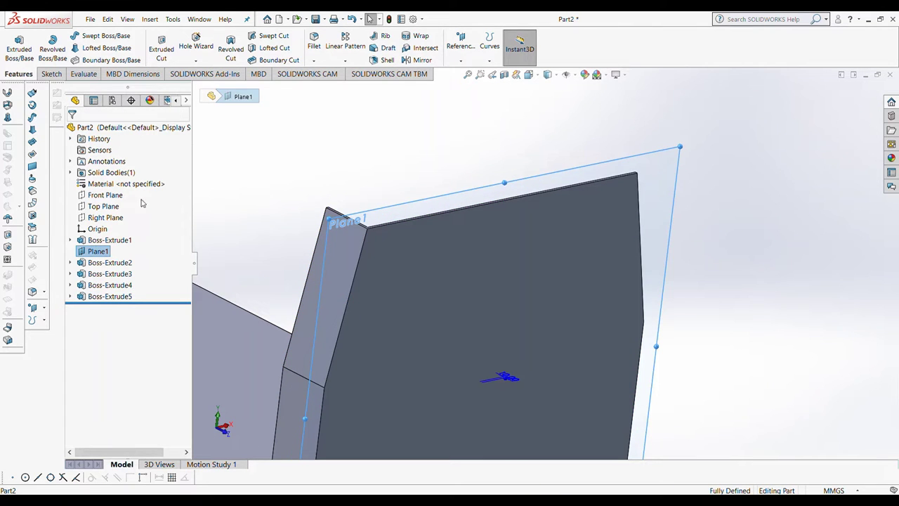
{"action": "left_click", "coordinate": [534, 80]}
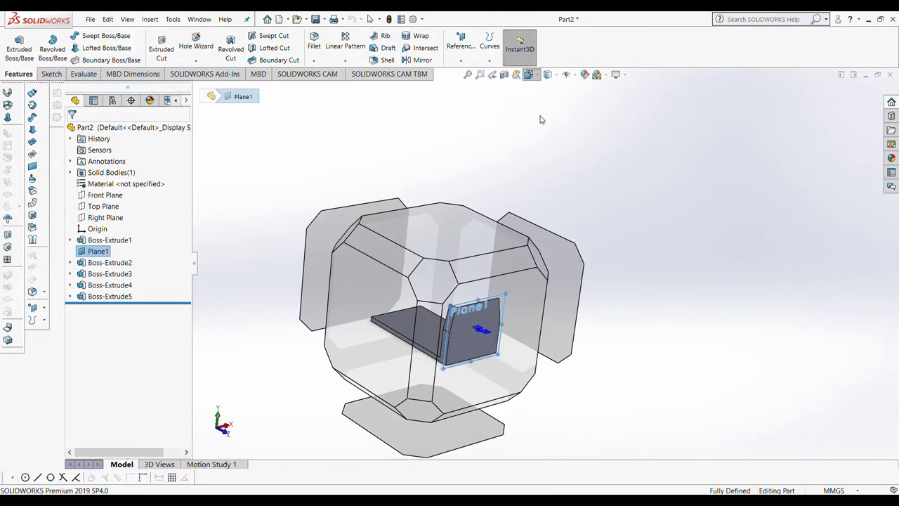
{"action": "key", "text": "ctrl+8"}
{"action": "left_click", "coordinate": [51, 73]}
{"action": "left_click", "coordinate": [87, 35]}
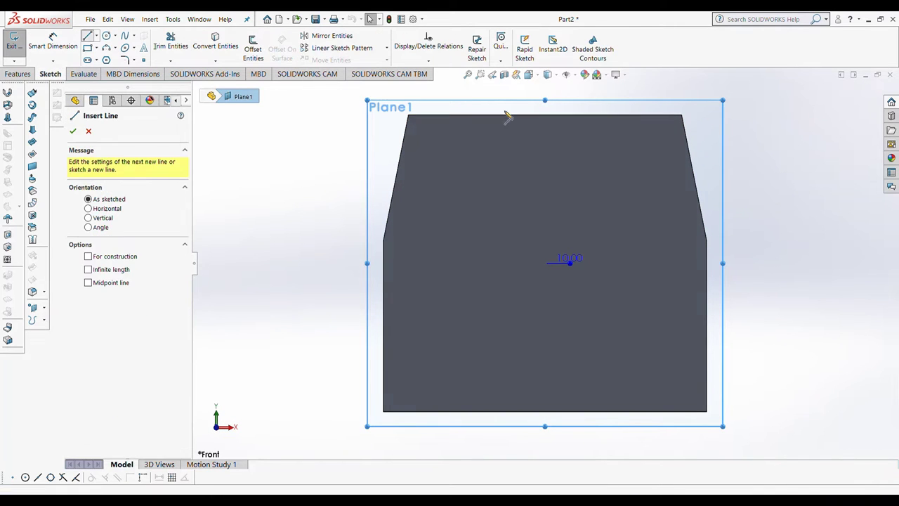
{"action": "left_click", "coordinate": [707, 241]}
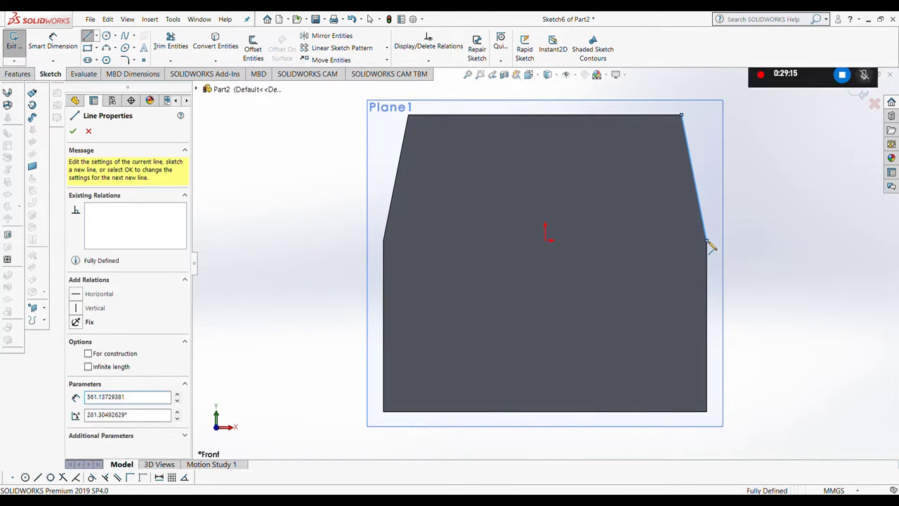
{"action": "key", "text": "Escape"}
{"action": "left_click", "coordinate": [253, 46]}
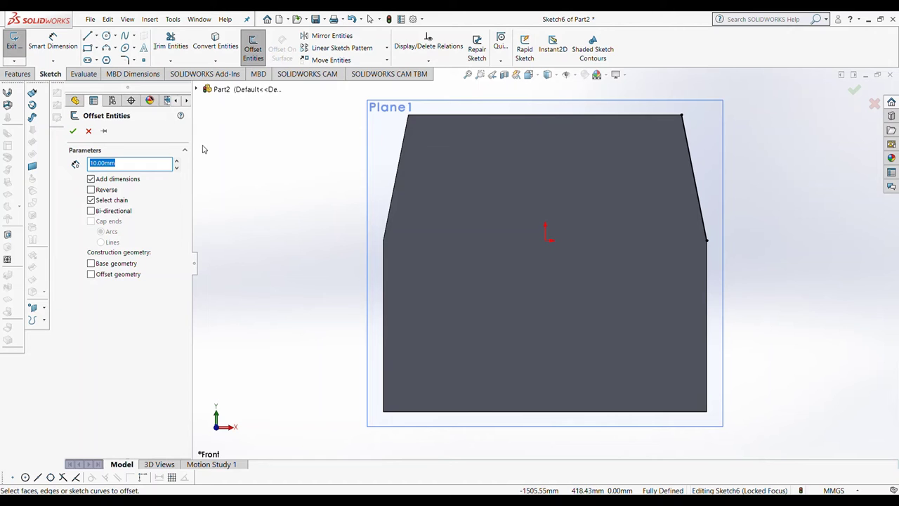
{"action": "left_click", "coordinate": [693, 171]}
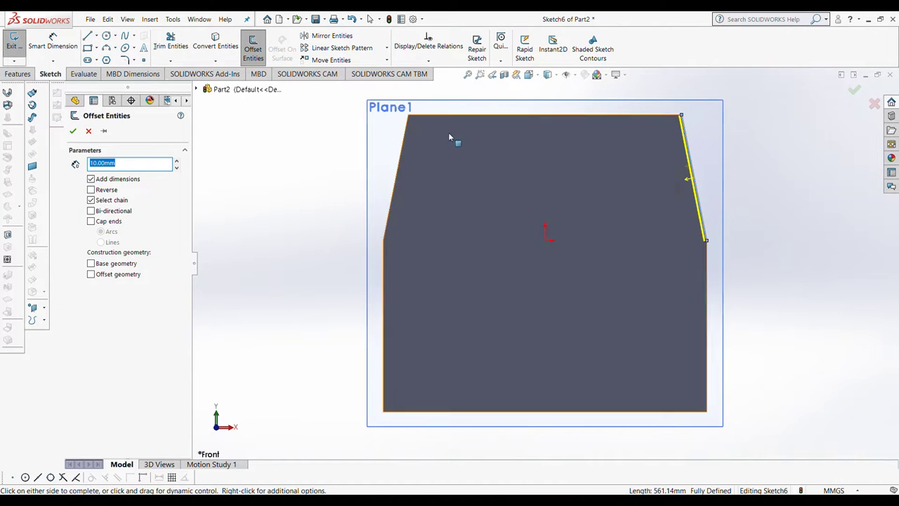
{"action": "left_click", "coordinate": [73, 131]}
Step: Close the right strip's top and bottom with lines and trim the extra sketch geometry
{"action": "left_click", "coordinate": [87, 36]}
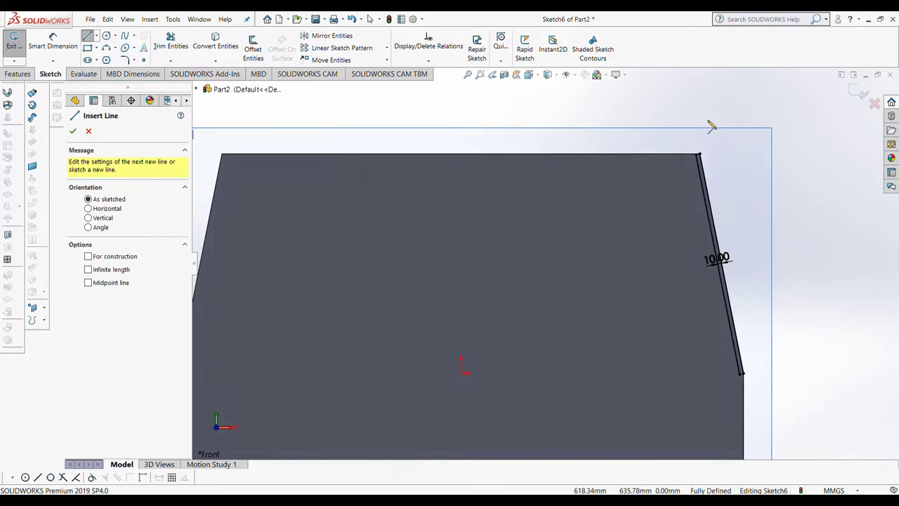
{"action": "scroll", "coordinate": [267, 297], "scroll_direction": "down", "scroll_amount": 5}
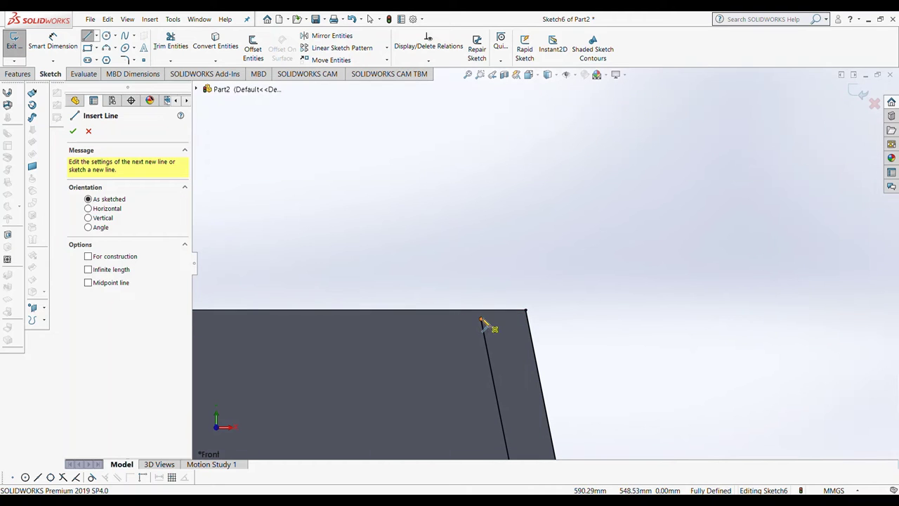
{"action": "left_click", "coordinate": [481, 320]}
{"action": "left_click", "coordinate": [532, 312]}
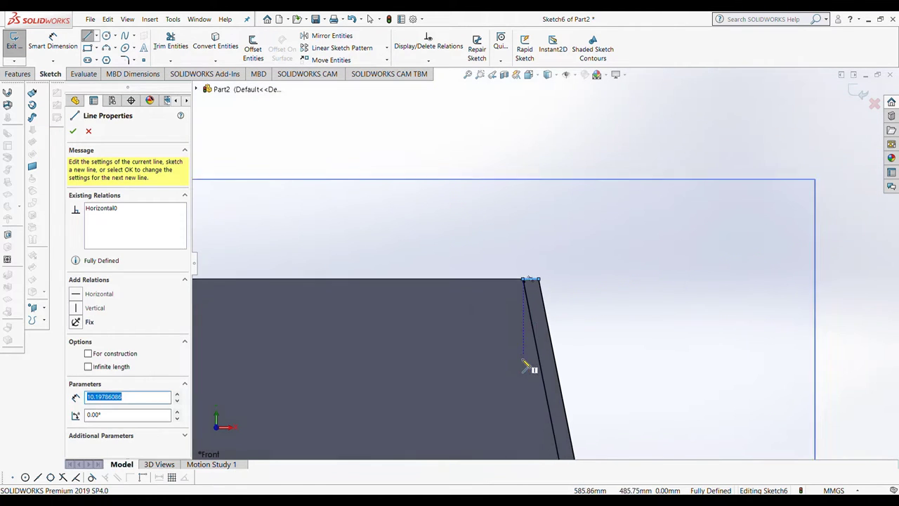
{"action": "scroll", "coordinate": [576, 375], "scroll_direction": "up", "scroll_amount": 5}
{"action": "scroll", "coordinate": [570, 261], "scroll_direction": "down", "scroll_amount": 5}
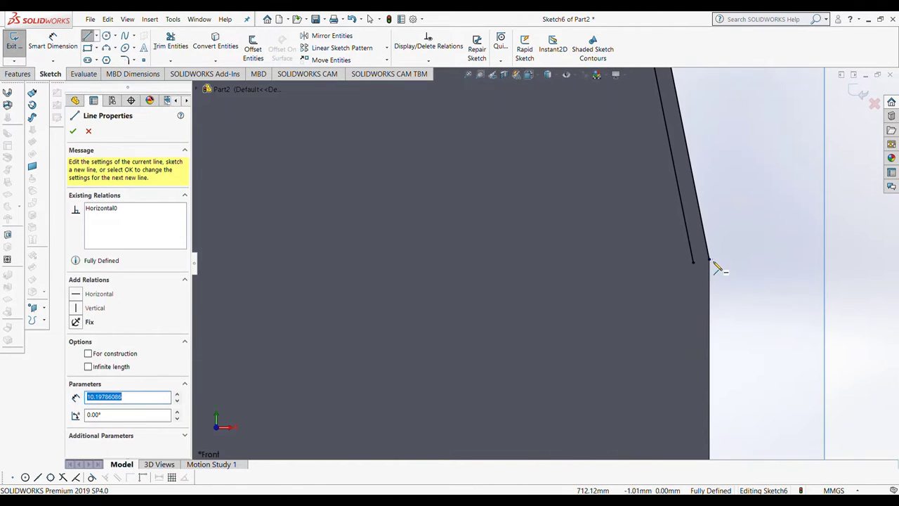
{"action": "left_click", "coordinate": [693, 260]}
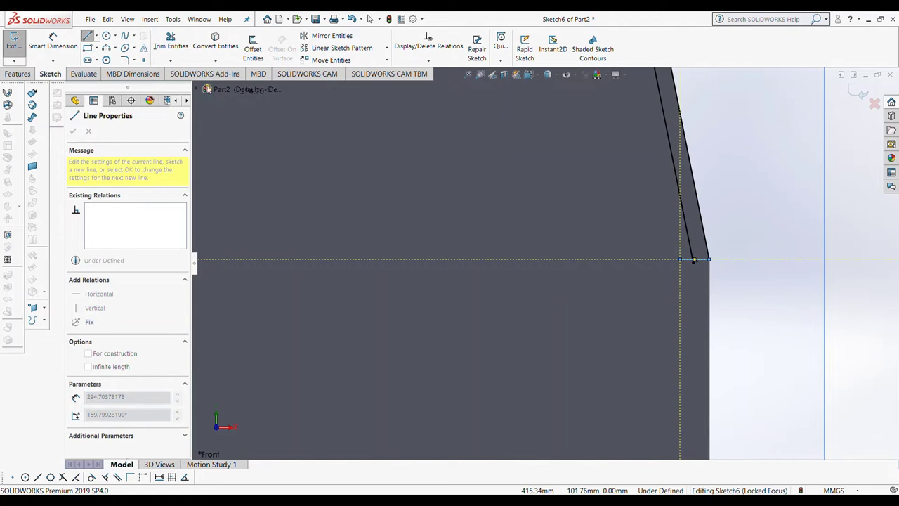
{"action": "left_click", "coordinate": [170, 42]}
{"action": "scroll", "coordinate": [636, 144], "scroll_direction": "down", "scroll_amount": 1}
{"action": "scroll", "coordinate": [733, 280], "scroll_direction": "down", "scroll_amount": 5}
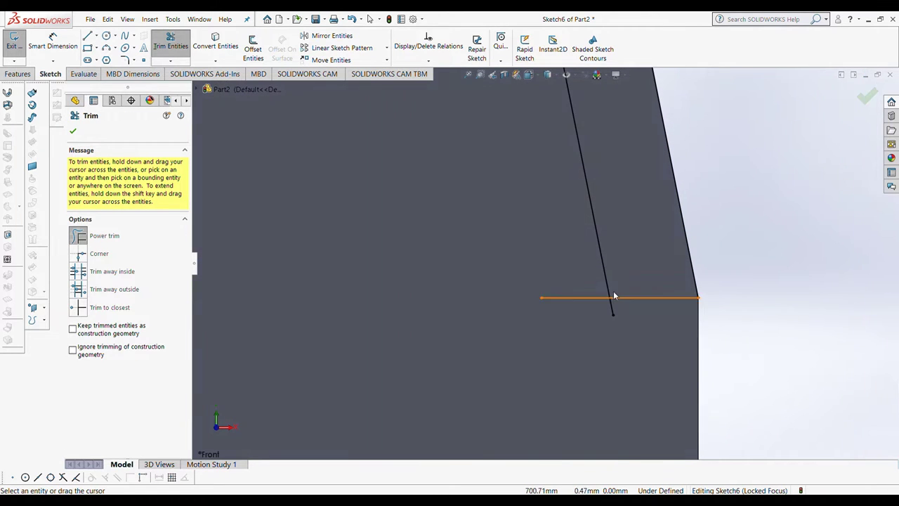
{"action": "scroll", "coordinate": [568, 239], "scroll_direction": "up", "scroll_amount": 2}
{"action": "scroll", "coordinate": [567, 239], "scroll_direction": "up", "scroll_amount": 3}
{"action": "left_click", "coordinate": [72, 131]}
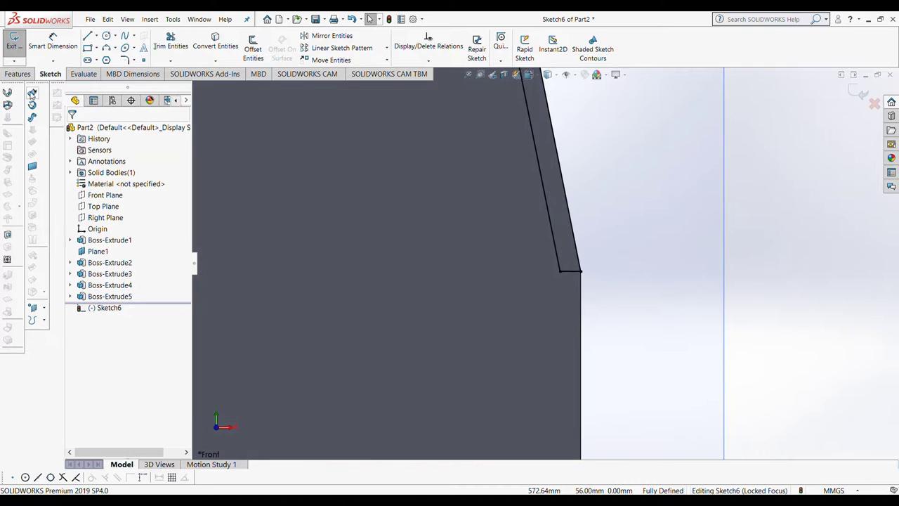
Step: Extrude the right edge strip 210 mm as a boss
{"action": "left_click", "coordinate": [18, 74]}
{"action": "left_click", "coordinate": [19, 51]}
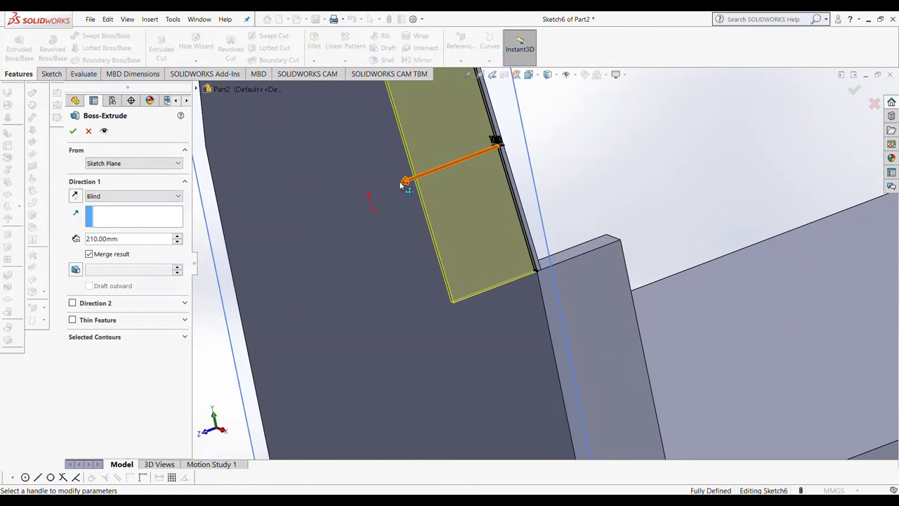
{"action": "left_click_drag", "start_coordinate": [400, 184], "coordinate": [496, 140]}
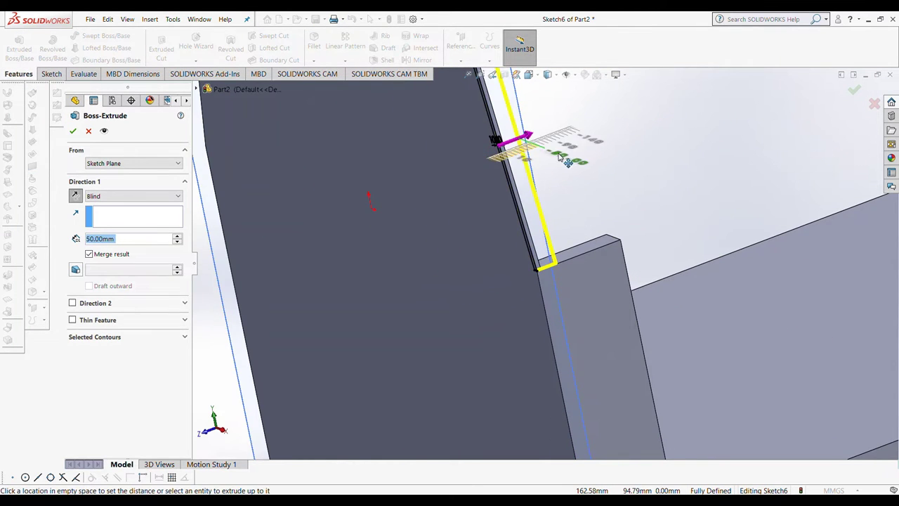
{"action": "type", "text": "210"}
{"action": "key", "text": "Return"}
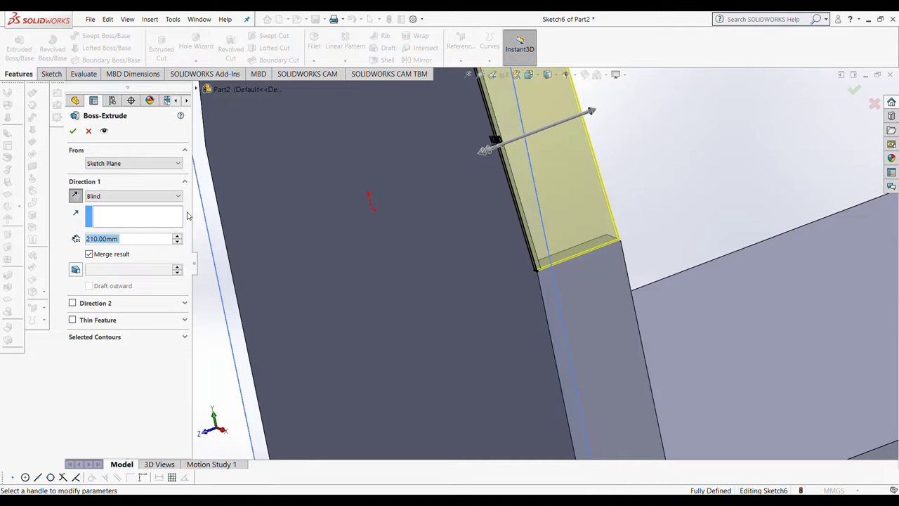
{"action": "left_click", "coordinate": [88, 132]}
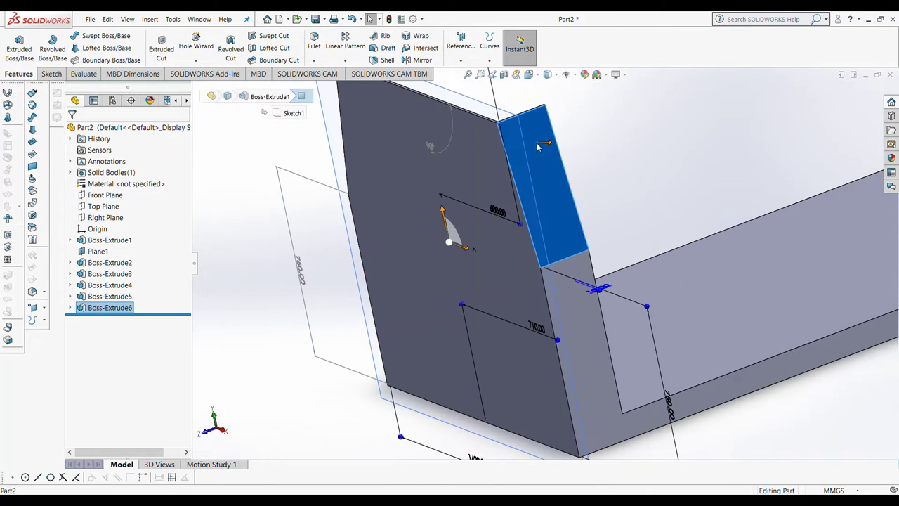
Step: Sketch a closed line outline on the side block face above the panel's sloped edge
{"action": "left_click", "coordinate": [50, 74]}
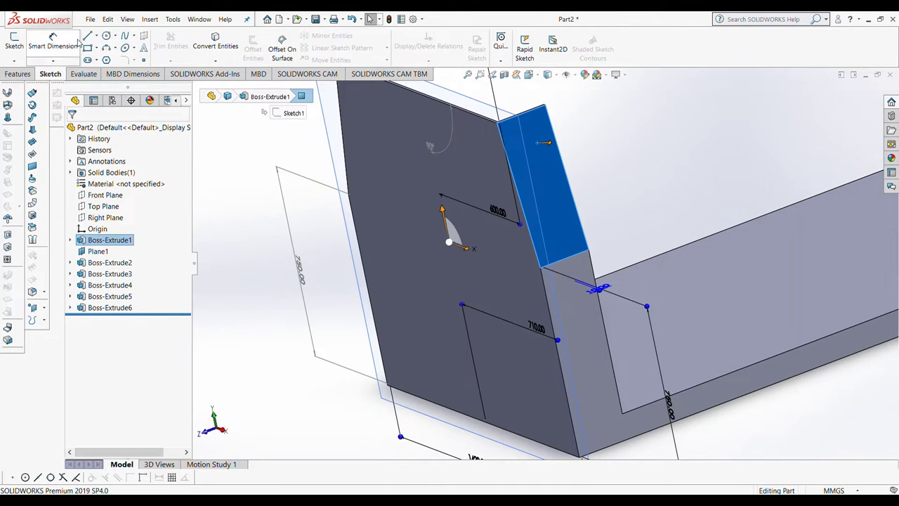
{"action": "left_click", "coordinate": [88, 36]}
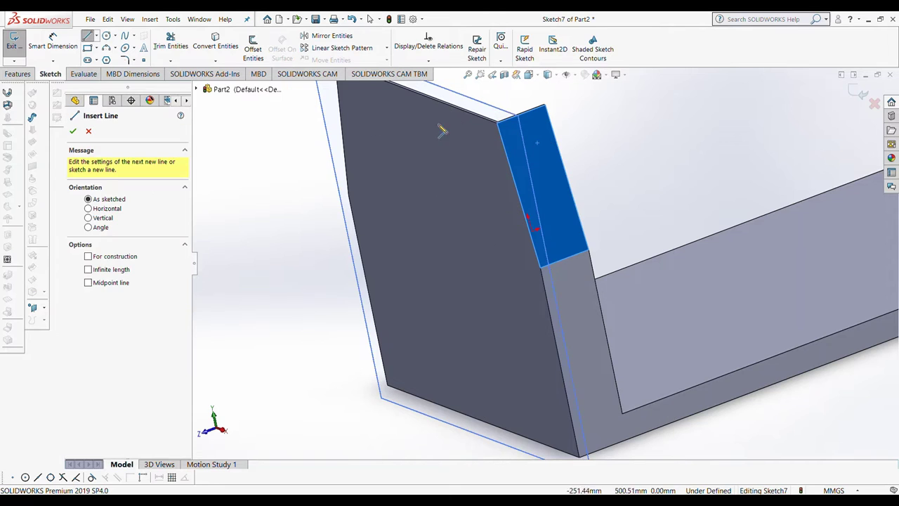
{"action": "left_click", "coordinate": [521, 113]}
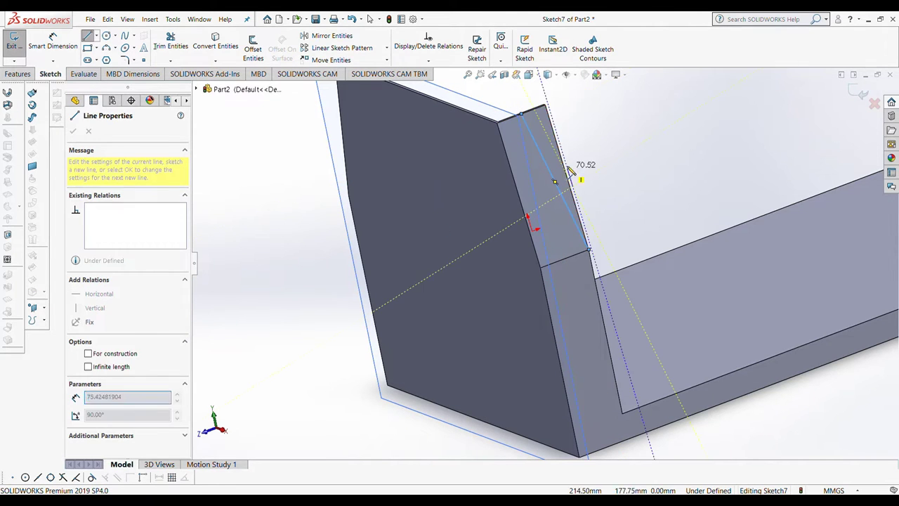
{"action": "left_click", "coordinate": [589, 249]}
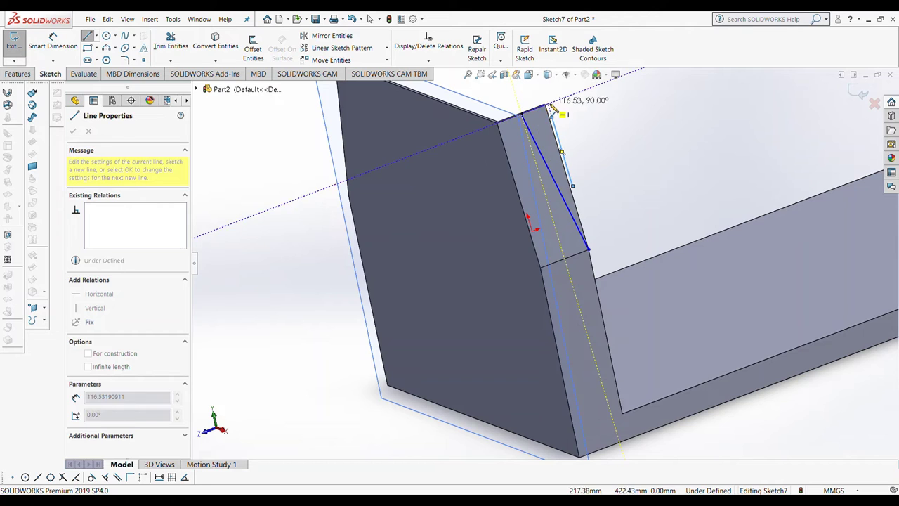
{"action": "left_click", "coordinate": [515, 97]}
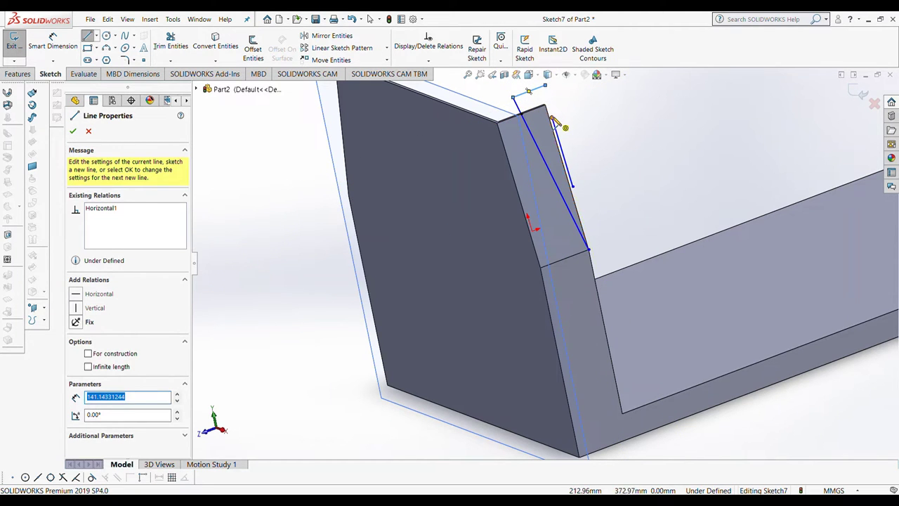
{"action": "left_click", "coordinate": [572, 187]}
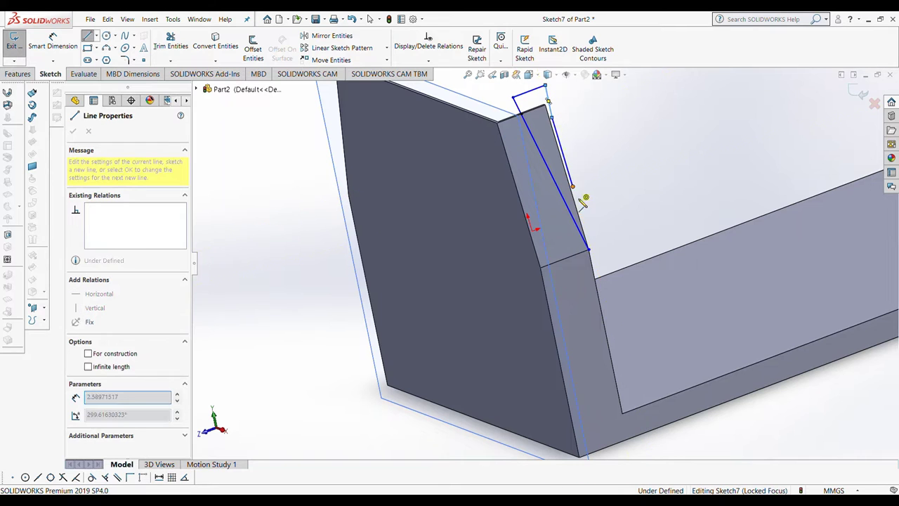
{"action": "left_click", "coordinate": [590, 244]}
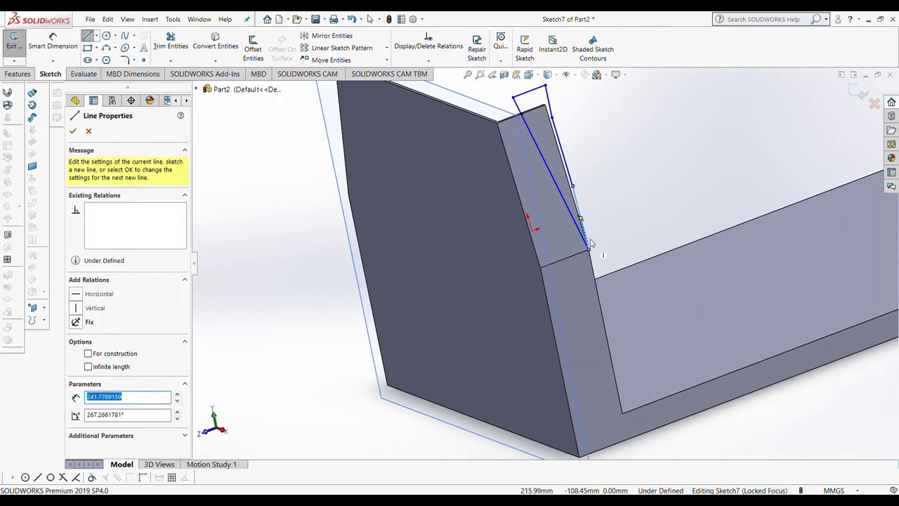
{"action": "left_click", "coordinate": [74, 131]}
Step: Extrude-cut the outline to create Cut-Extrude1, trimming the block to the slope
{"action": "left_click", "coordinate": [18, 74]}
{"action": "left_click", "coordinate": [161, 50]}
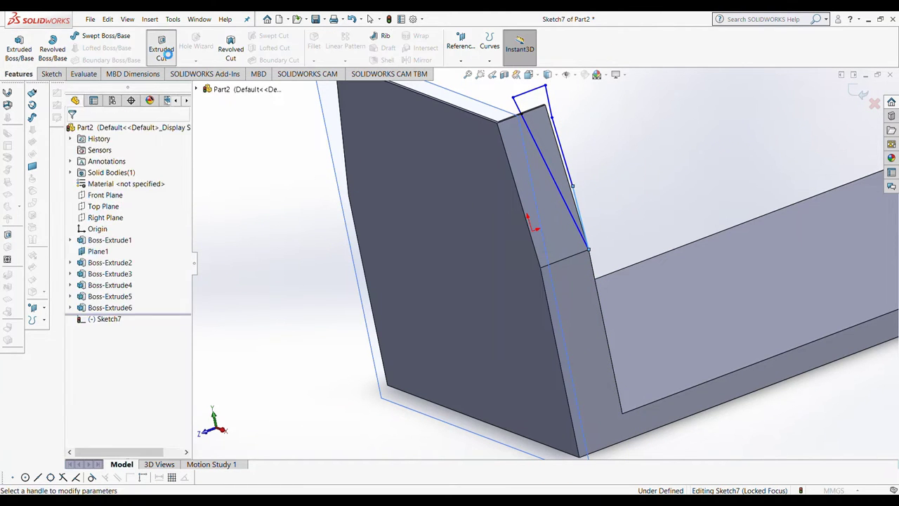
{"action": "left_click", "coordinate": [72, 131]}
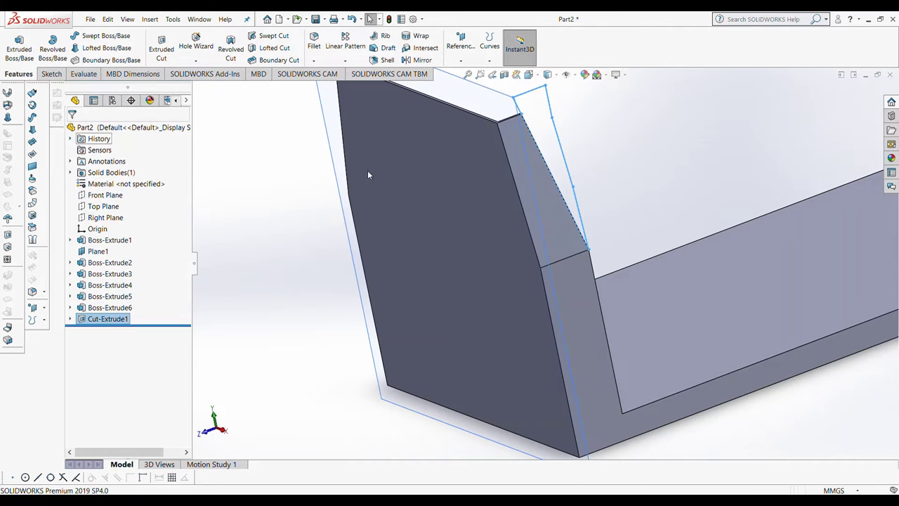
{"action": "mouse_move", "coordinate": [368, 170]}
{"action": "middle_mouse_down"}
{"action": "mouse_move", "coordinate": [484, 214]}
{"action": "mouse_move", "coordinate": [654, 229]}
{"action": "mouse_move", "coordinate": [614, 222]}
{"action": "middle_mouse_up"}
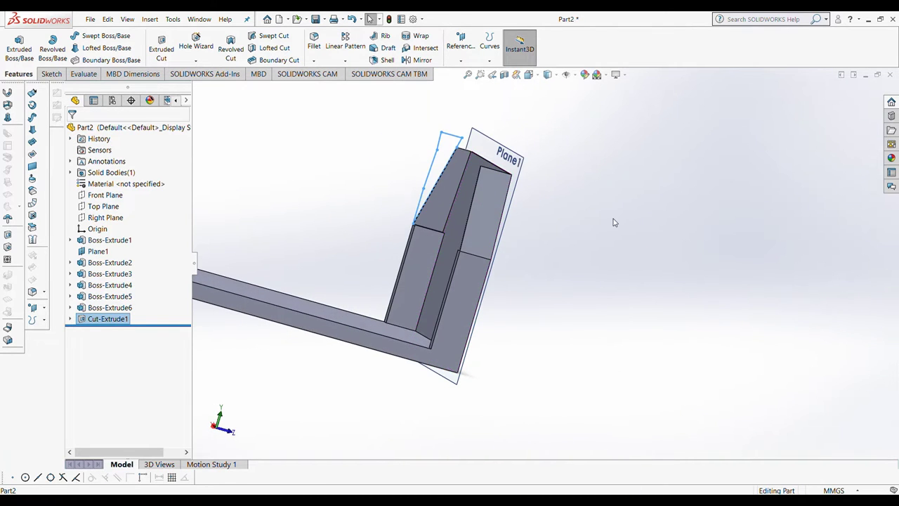
Step: Sketch a closed triangle of lines on the other block's face along the taper
{"action": "left_click", "coordinate": [492, 204]}
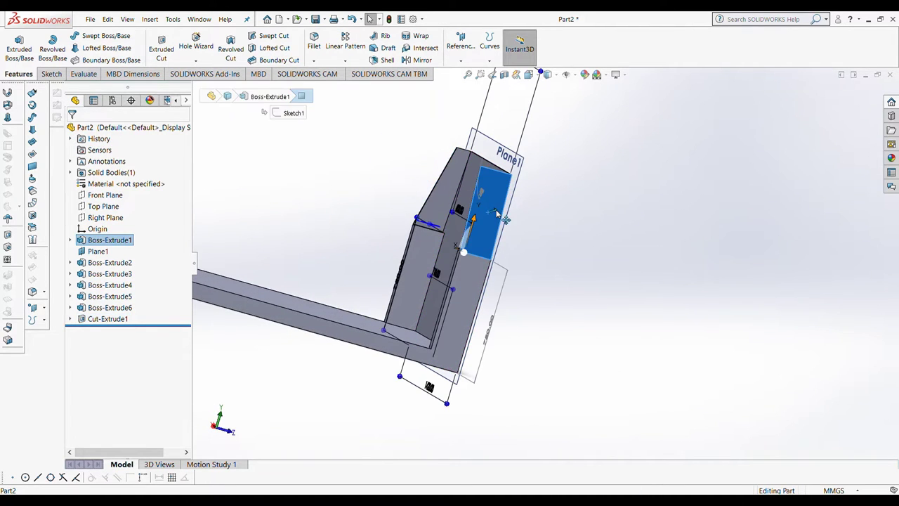
{"action": "left_click", "coordinate": [50, 74]}
{"action": "left_click", "coordinate": [89, 37]}
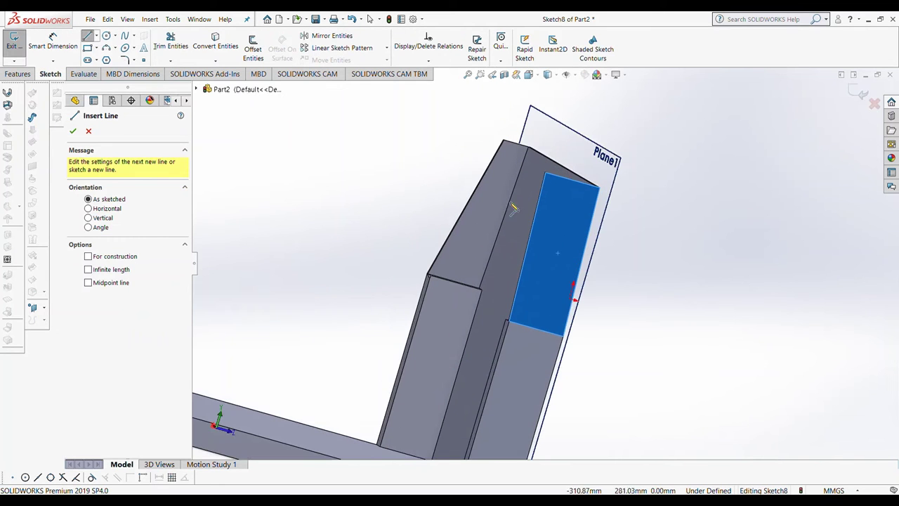
{"action": "left_click", "coordinate": [573, 180]}
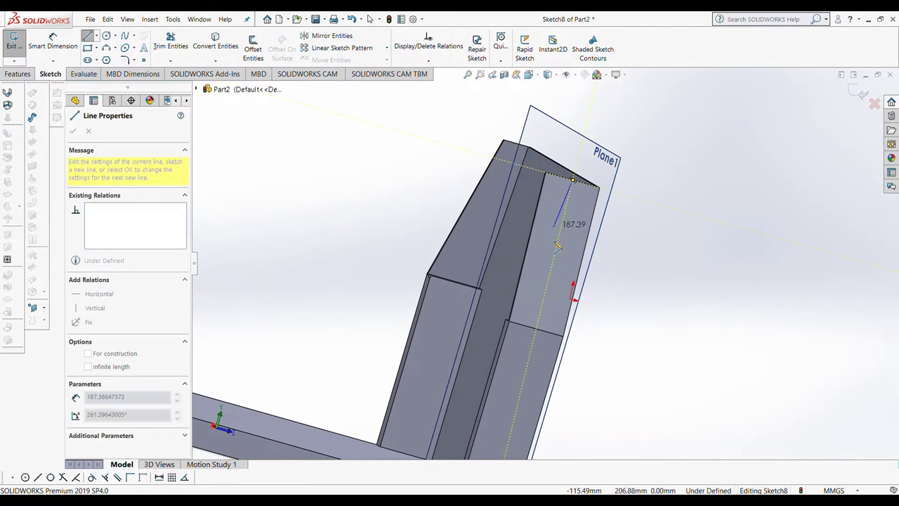
{"action": "left_click", "coordinate": [511, 321]}
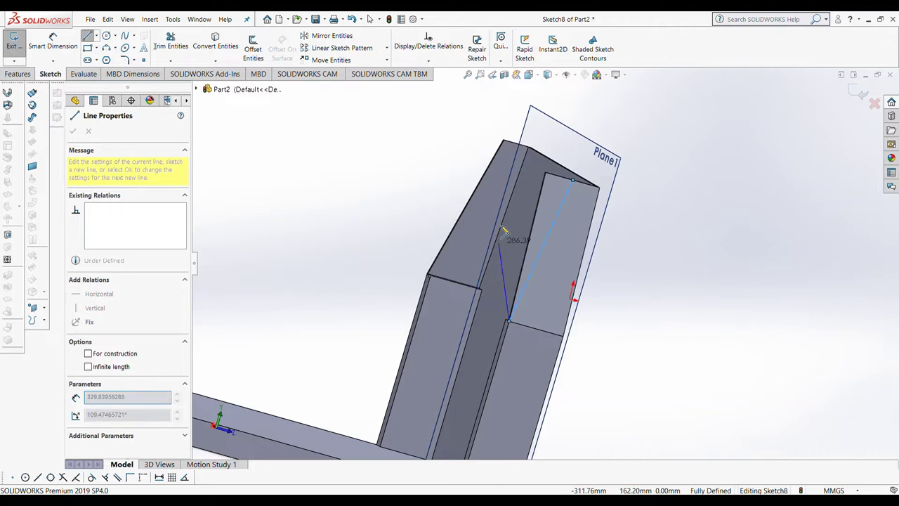
{"action": "double_click", "coordinate": [538, 163]}
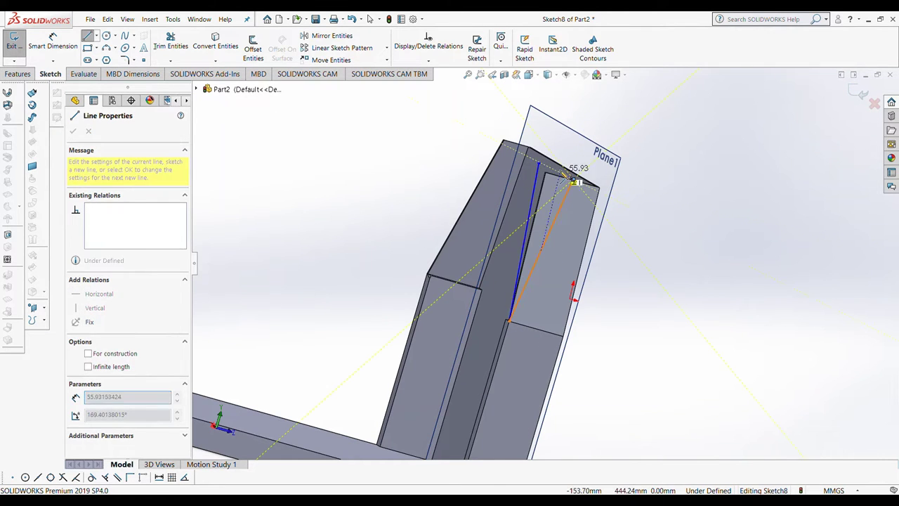
{"action": "left_click", "coordinate": [572, 180]}
Step: Extrude-cut the triangle as Cut-Extrude2, removing the sliver from the block
{"action": "left_click", "coordinate": [17, 74]}
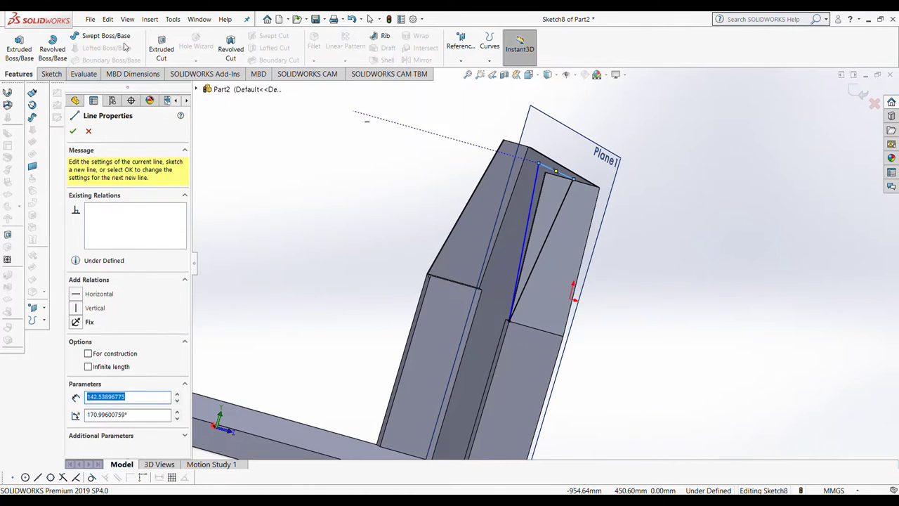
{"action": "left_click", "coordinate": [161, 48]}
{"action": "left_click", "coordinate": [73, 131]}
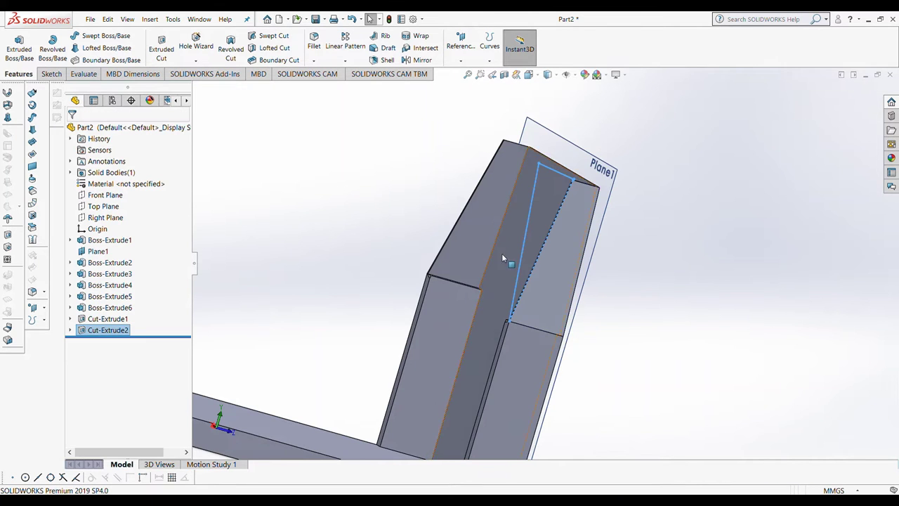
{"action": "scroll", "coordinate": [503, 258], "scroll_direction": "down", "scroll_amount": 5}
{"action": "mouse_move", "coordinate": [502, 258]}
{"action": "middle_mouse_down"}
{"action": "mouse_move", "coordinate": [528, 294]}
{"action": "mouse_move", "coordinate": [532, 286]}
{"action": "middle_mouse_up"}
Step: Switch to the Back view and open a new sketch on Plane1
{"action": "left_click", "coordinate": [529, 75]}
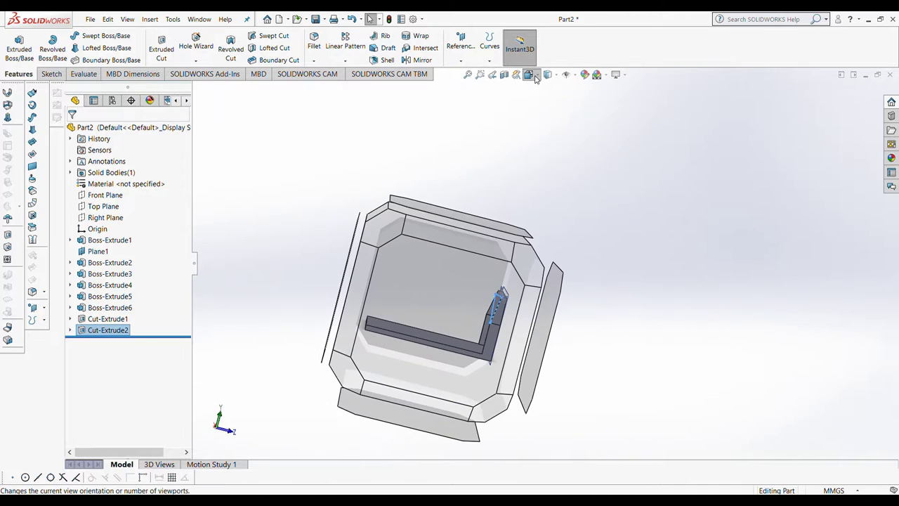
{"action": "left_click", "coordinate": [542, 117]}
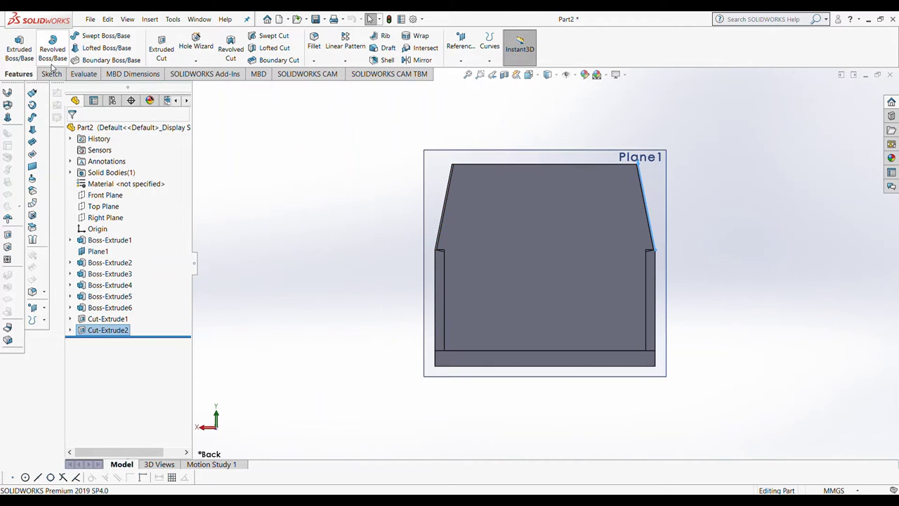
{"action": "left_click", "coordinate": [51, 74]}
{"action": "left_click", "coordinate": [14, 42]}
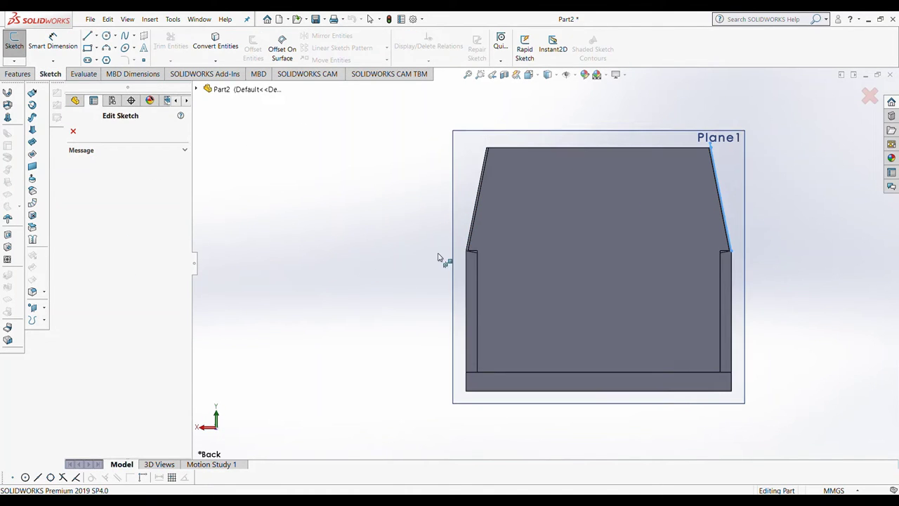
{"action": "left_click", "coordinate": [452, 245]}
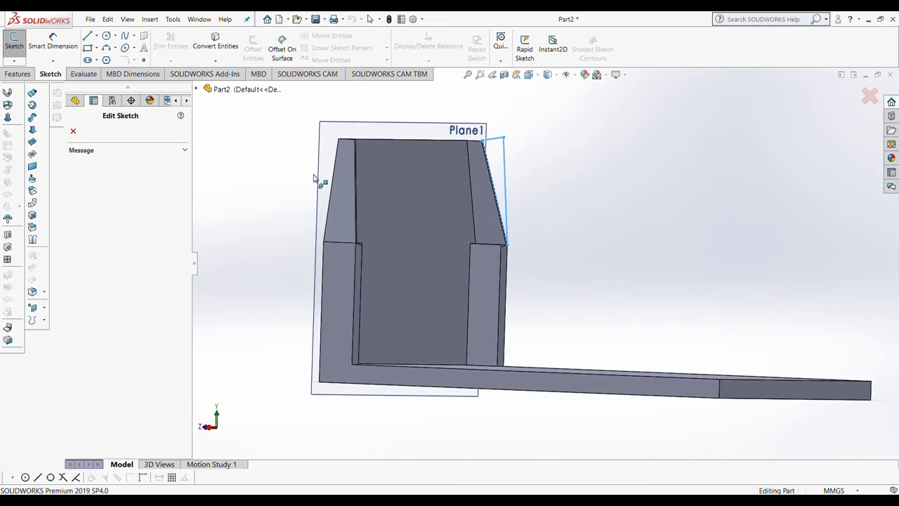
Step: Begin a line in Sketch9, cancel it, and select Plane1 again
{"action": "key", "text": "l"}
{"action": "left_click", "coordinate": [29, 77]}
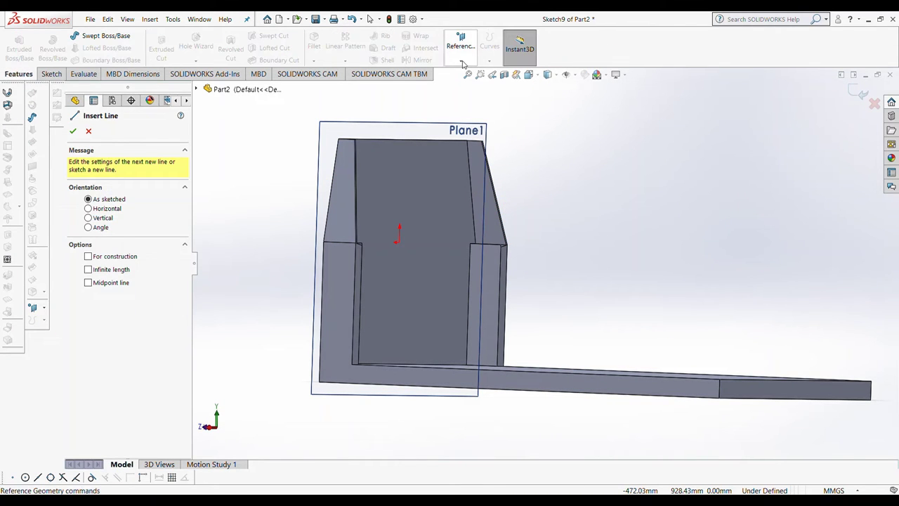
{"action": "left_click", "coordinate": [320, 145]}
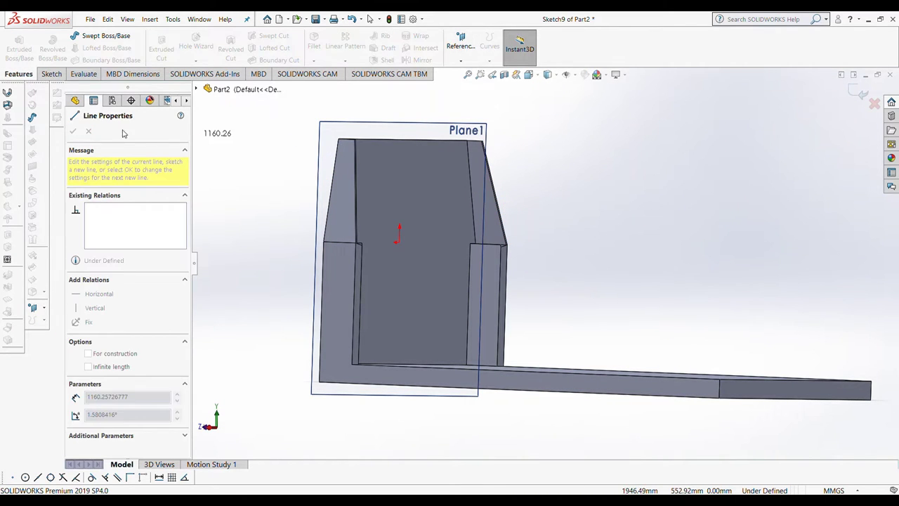
{"action": "left_click", "coordinate": [352, 19]}
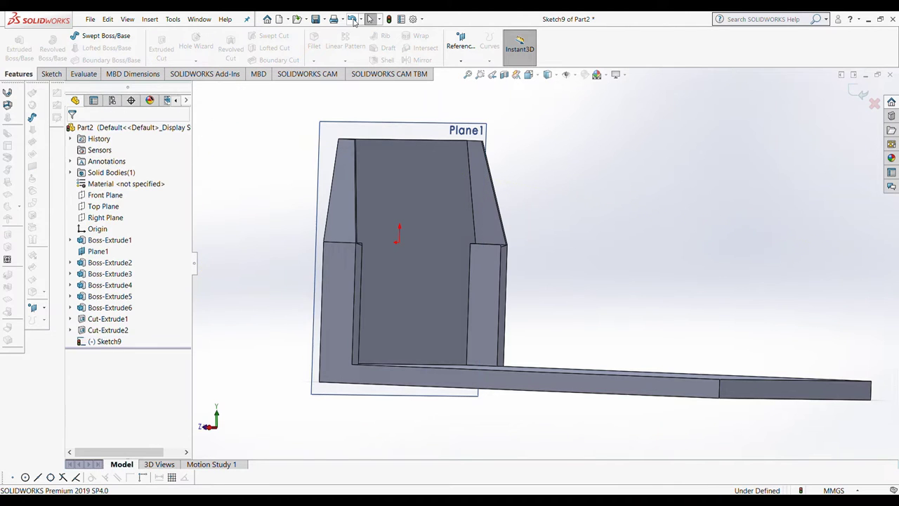
{"action": "left_click", "coordinate": [321, 159]}
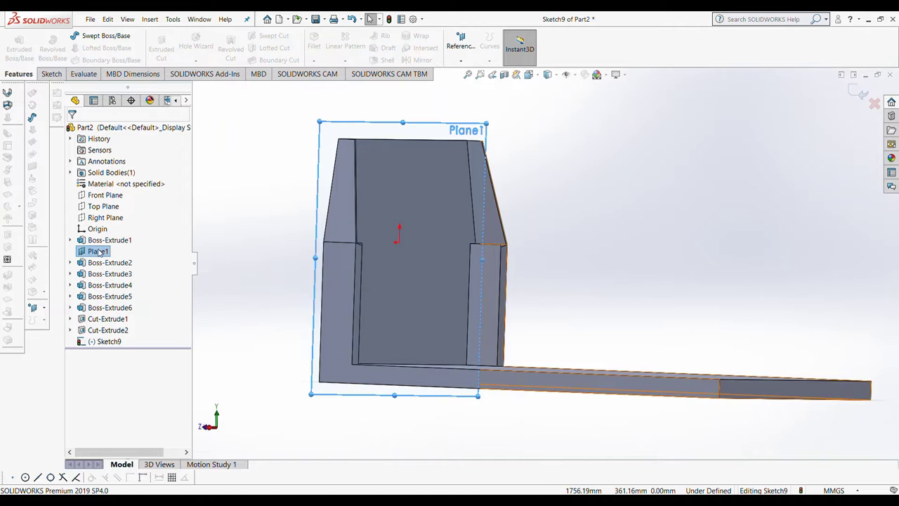
Step: Exit the empty sketch and create Plane2 offset 10 mm from the flange's end face
{"action": "key", "text": "ctrl+q"}
{"action": "left_click", "coordinate": [461, 41]}
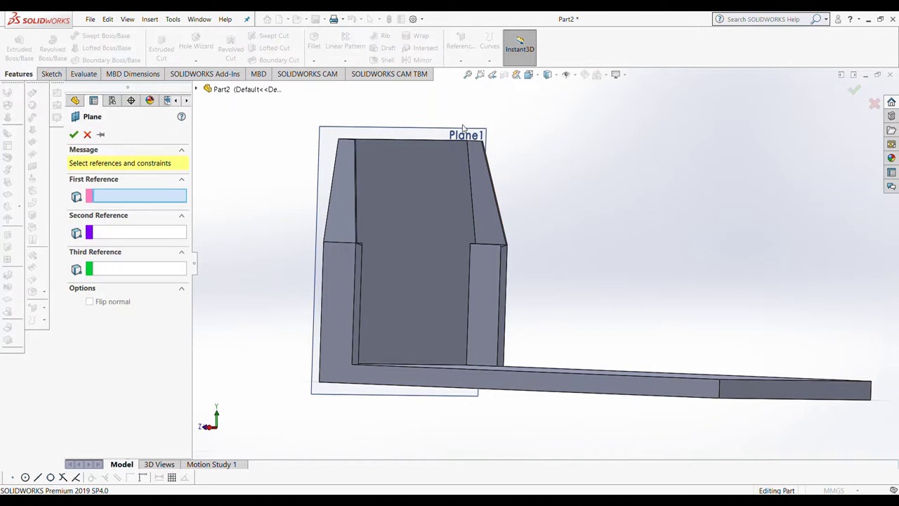
{"action": "left_click", "coordinate": [720, 372]}
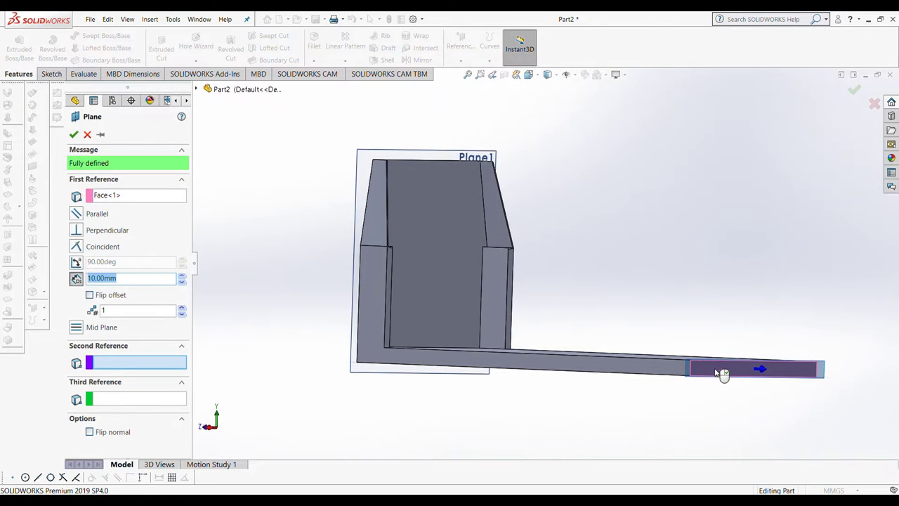
{"action": "middle_click_drag", "start_coordinate": [713, 373], "coordinate": [732, 420]}
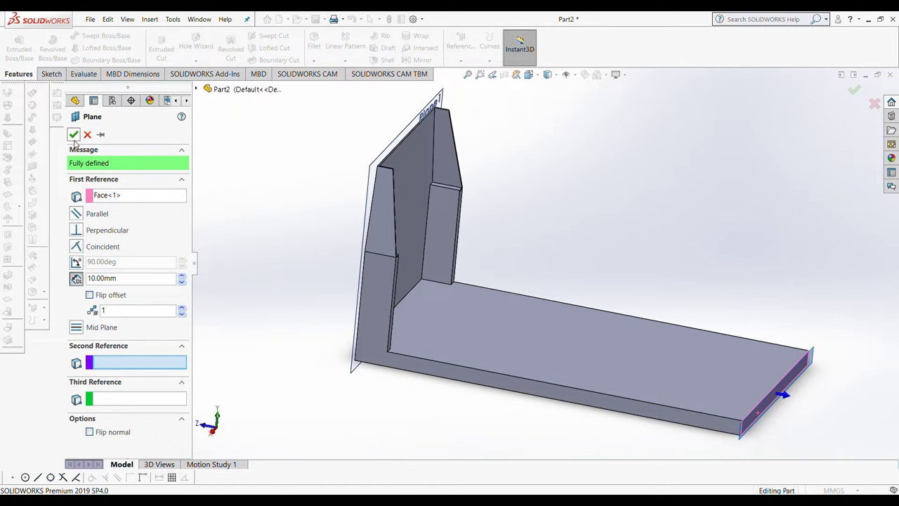
{"action": "left_click", "coordinate": [73, 134]}
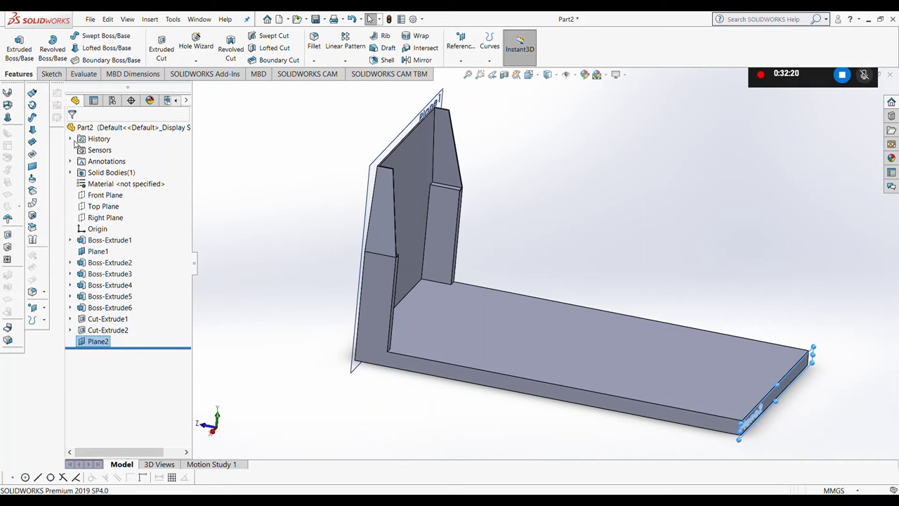
Step: Stretch Plane2 upward and view the model Normal To it
{"action": "left_click_drag", "start_coordinate": [784, 391], "coordinate": [750, 197]}
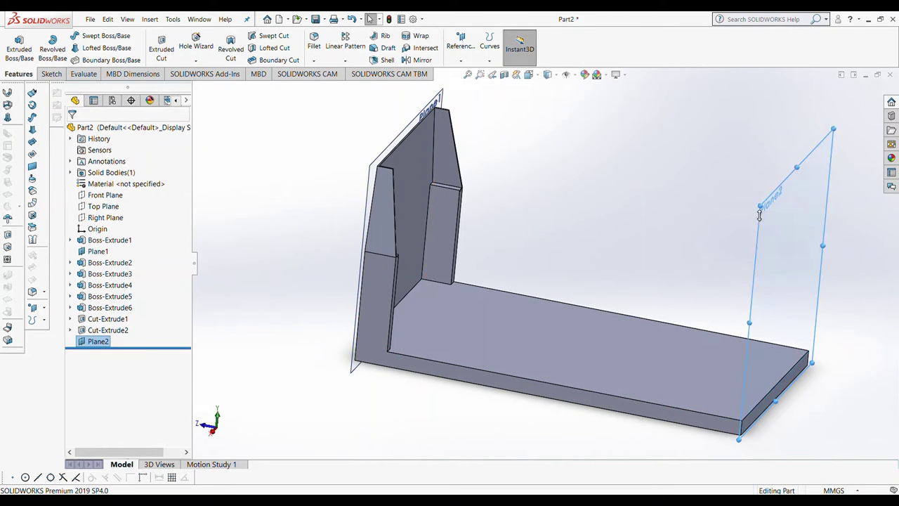
{"action": "left_click", "coordinate": [547, 74]}
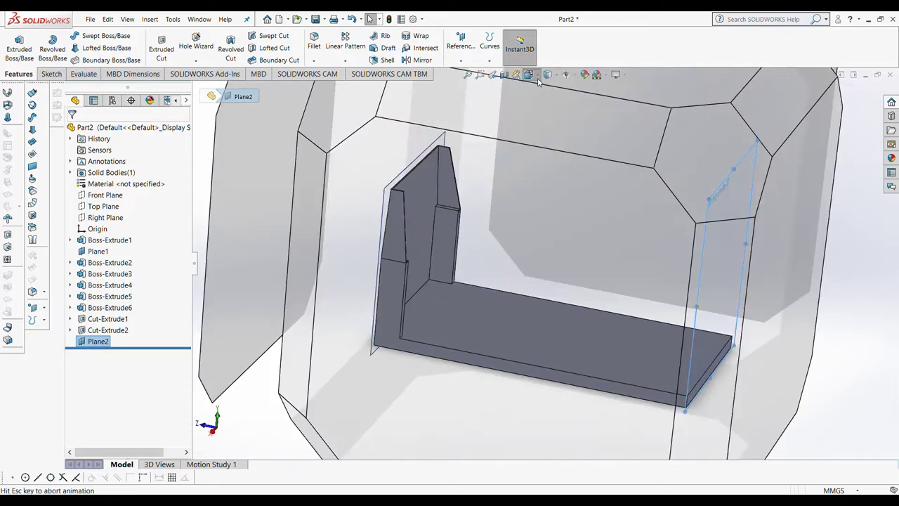
{"action": "left_click", "coordinate": [573, 117]}
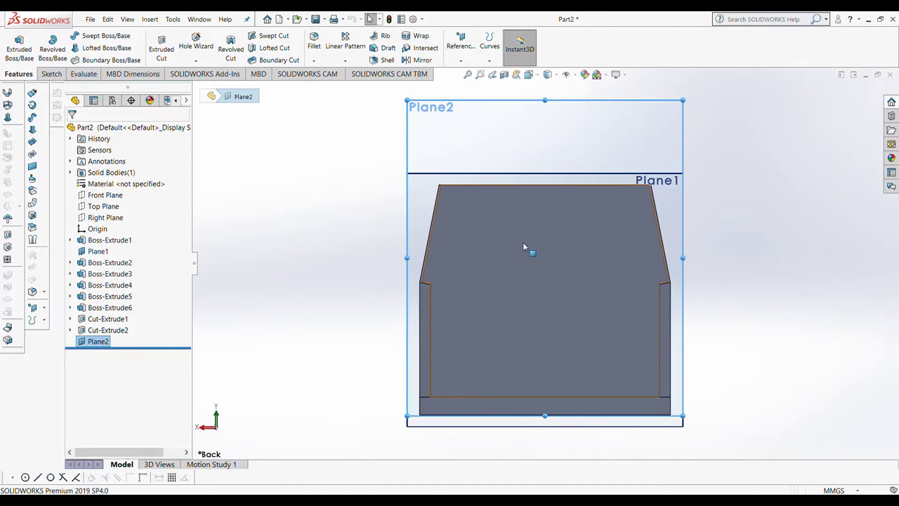
Step: Start a sketch on Plane2 and draw the left 60 mm wide post outline
{"action": "left_click", "coordinate": [53, 75]}
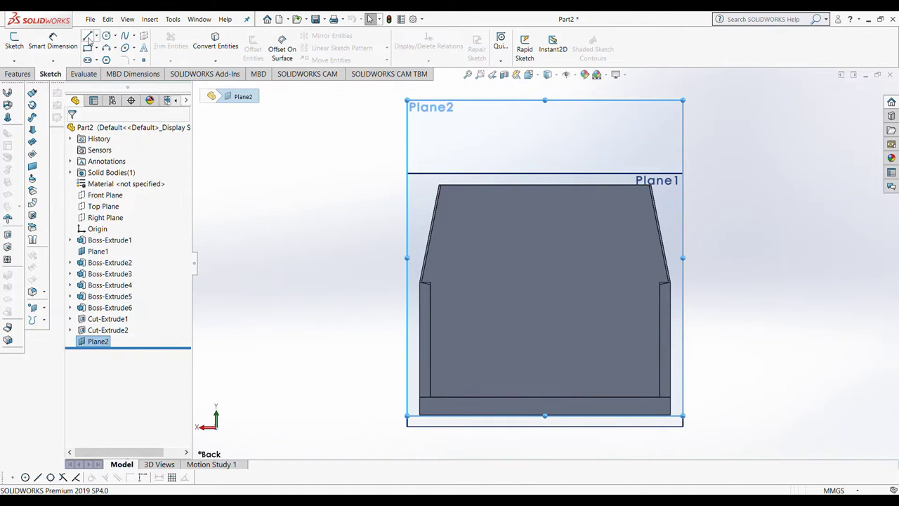
{"action": "left_click", "coordinate": [87, 36]}
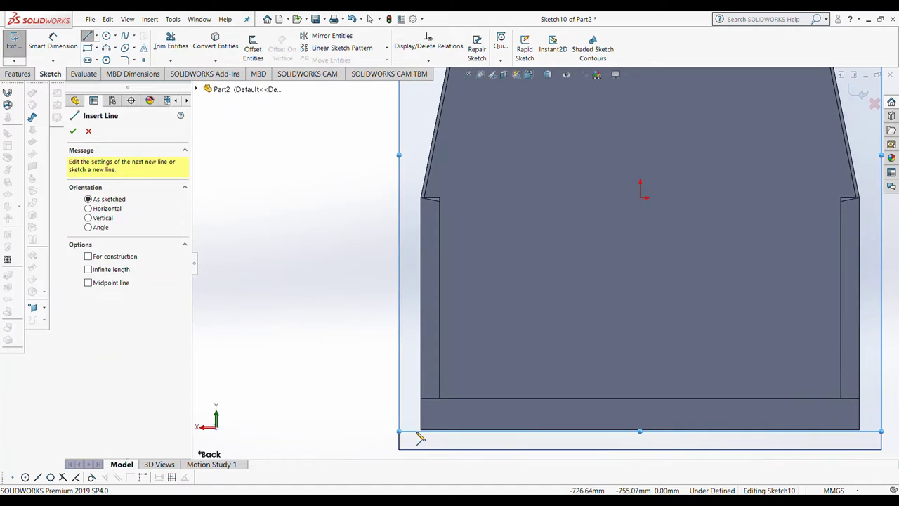
{"action": "scroll", "coordinate": [425, 418], "scroll_direction": "down", "scroll_amount": 1}
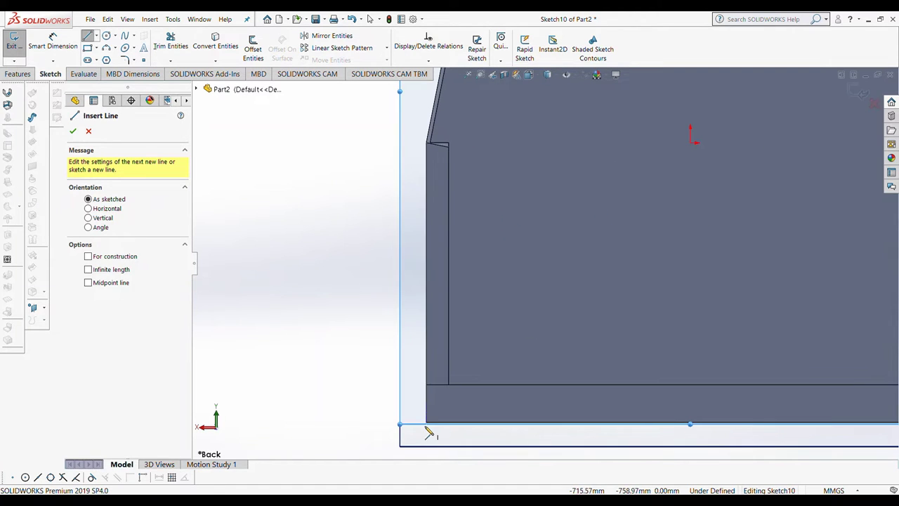
{"action": "left_click", "coordinate": [427, 424]}
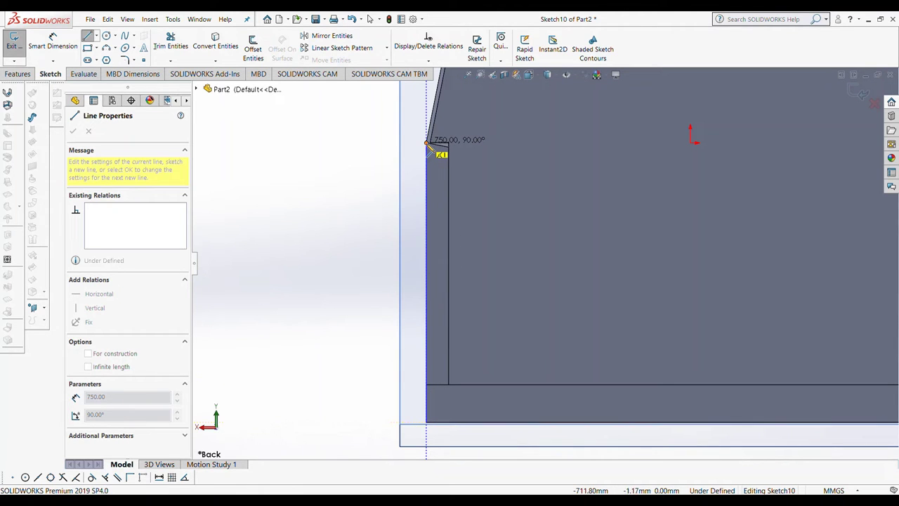
{"action": "left_click", "coordinate": [426, 142]}
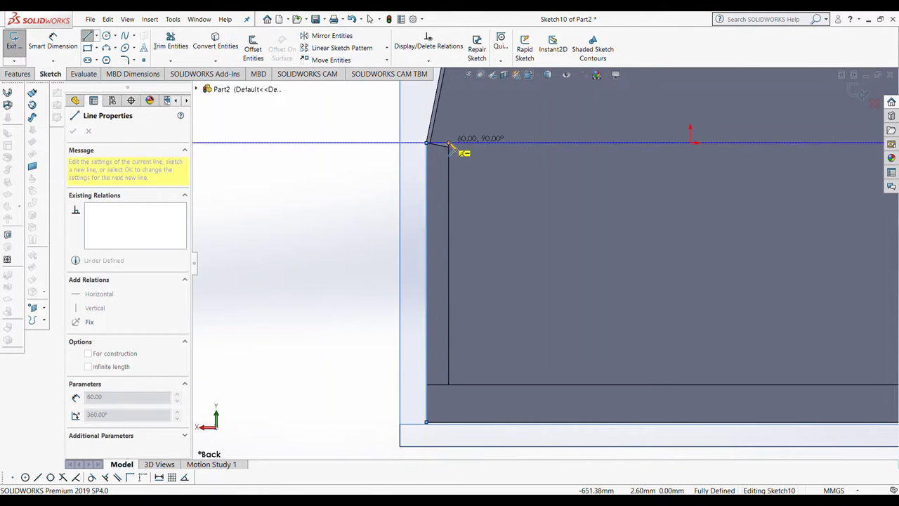
{"action": "left_click", "coordinate": [448, 143]}
{"action": "left_click", "coordinate": [448, 422]}
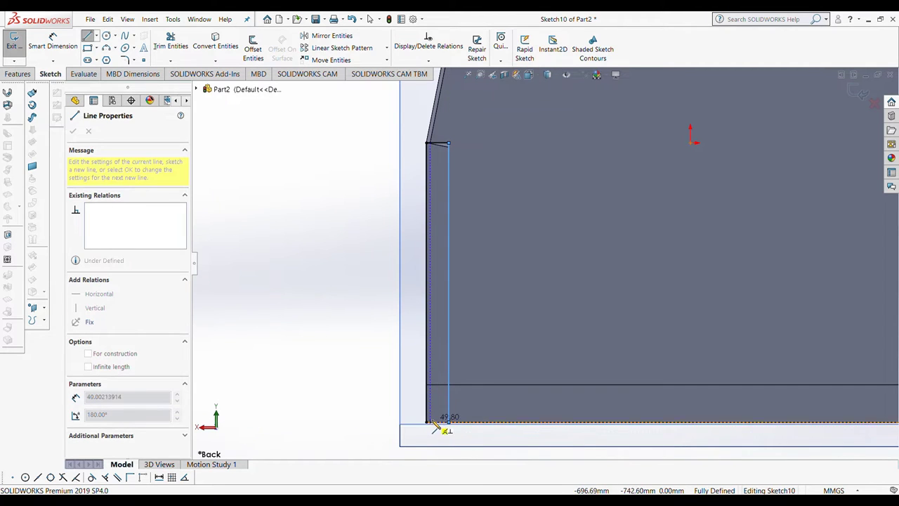
{"action": "left_click", "coordinate": [426, 422]}
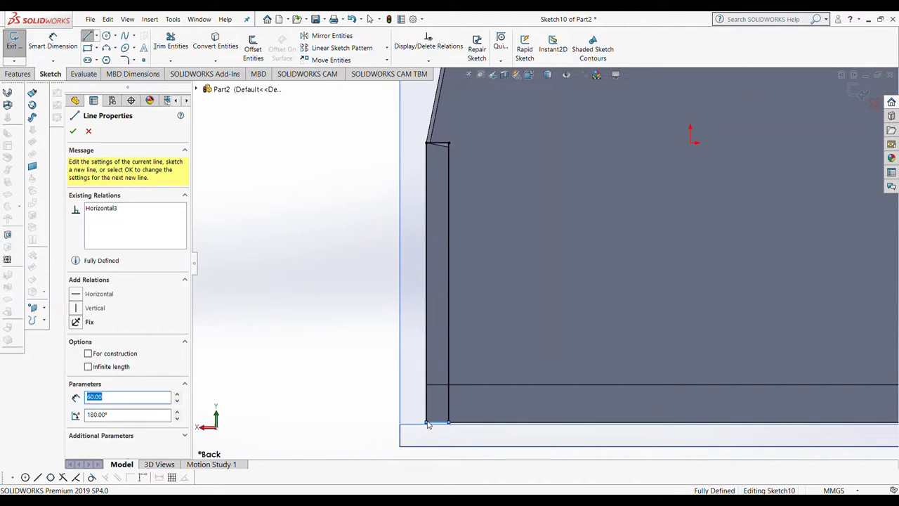
{"action": "left_click", "coordinate": [73, 132]}
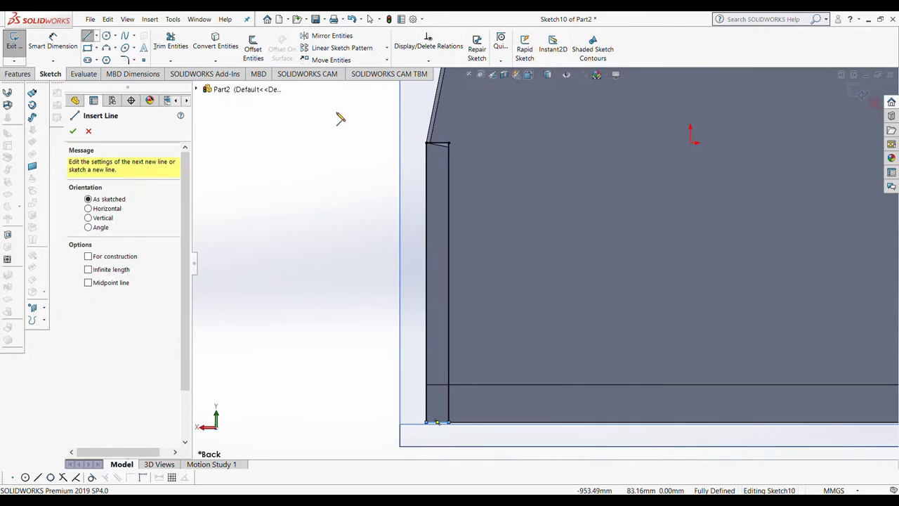
{"action": "left_click", "coordinate": [73, 131]}
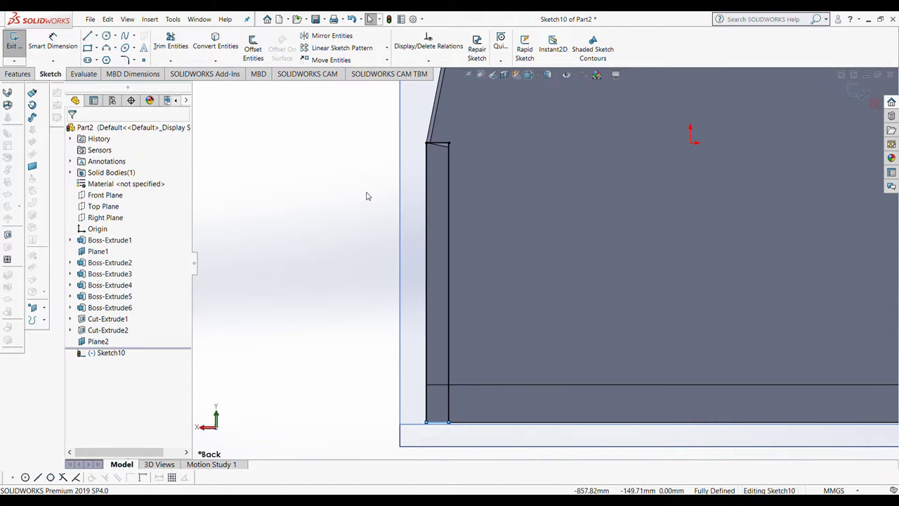
Step: Dimension the left post's long side to 750
{"action": "left_click", "coordinate": [88, 36]}
{"action": "scroll", "coordinate": [541, 246], "scroll_direction": "up", "scroll_amount": 2}
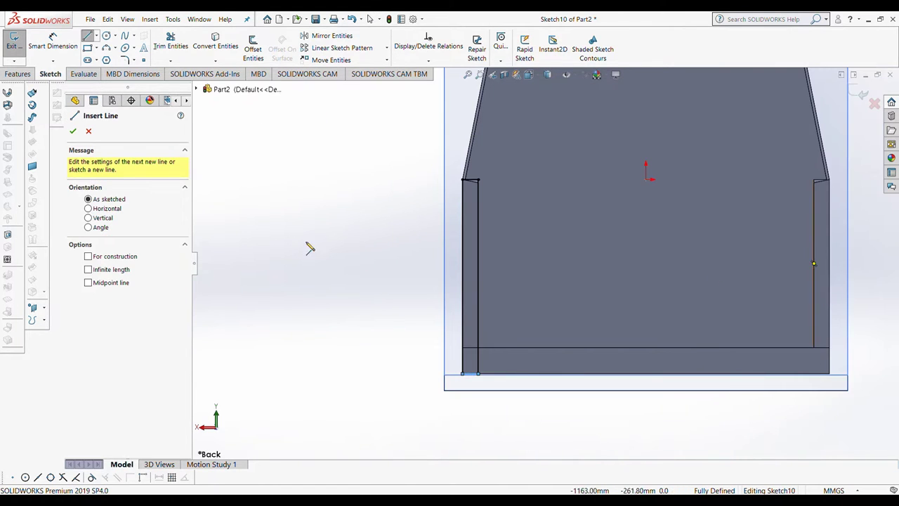
{"action": "left_click", "coordinate": [73, 131]}
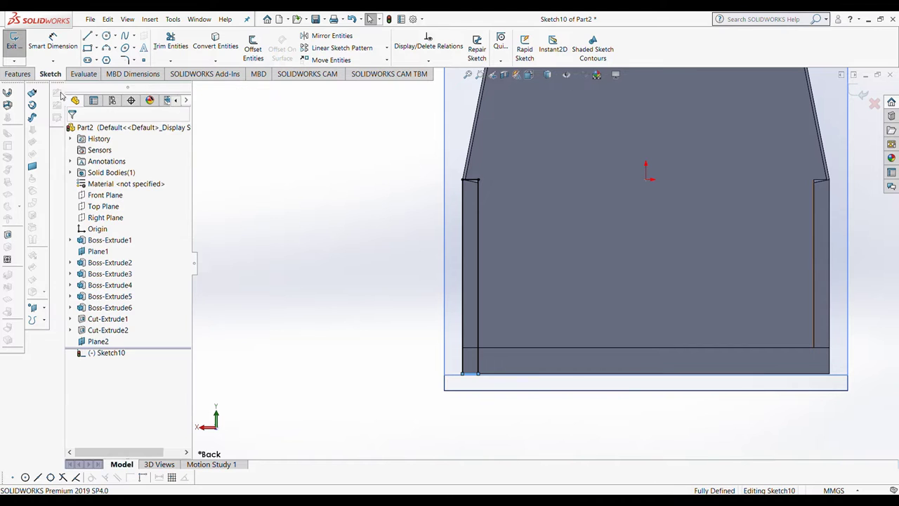
{"action": "left_click", "coordinate": [462, 184]}
{"action": "left_click", "coordinate": [479, 253]}
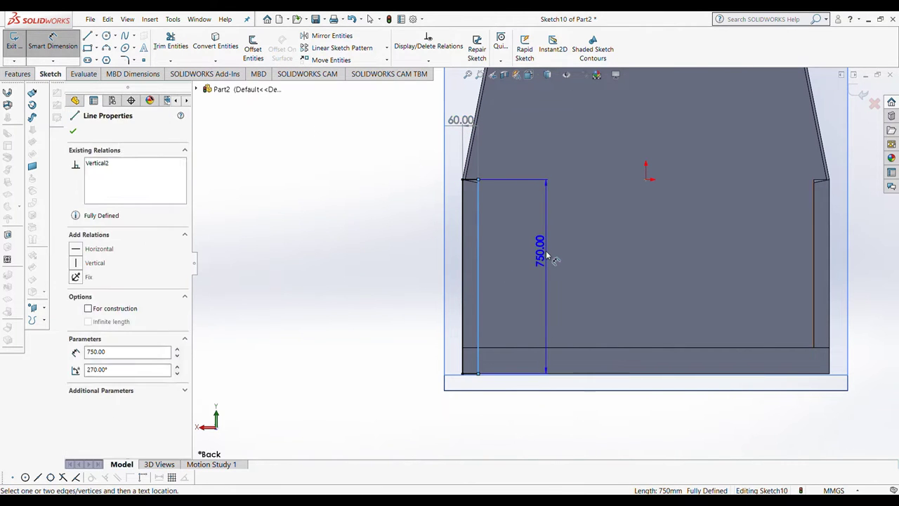
{"action": "left_click", "coordinate": [547, 255]}
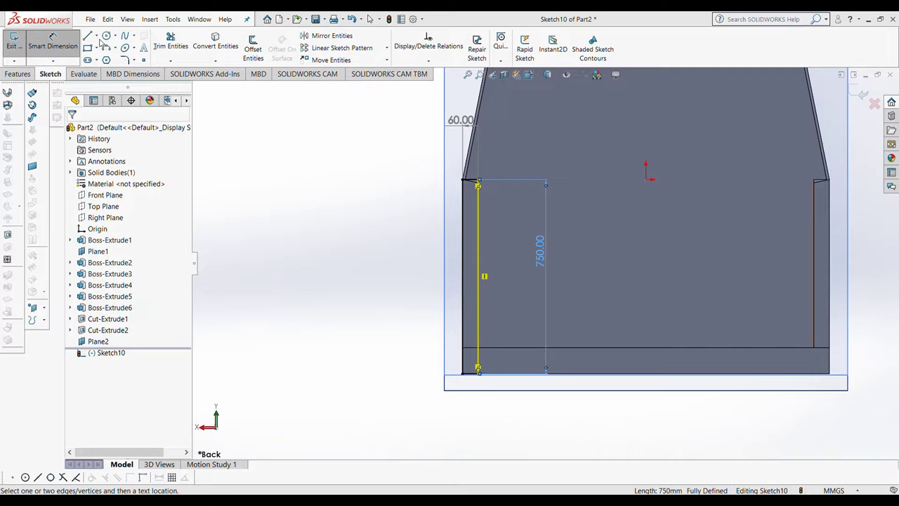
{"action": "key", "text": "Escape"}
Step: Draw the matching closed right post outline along the panel's right edge
{"action": "left_click", "coordinate": [89, 47]}
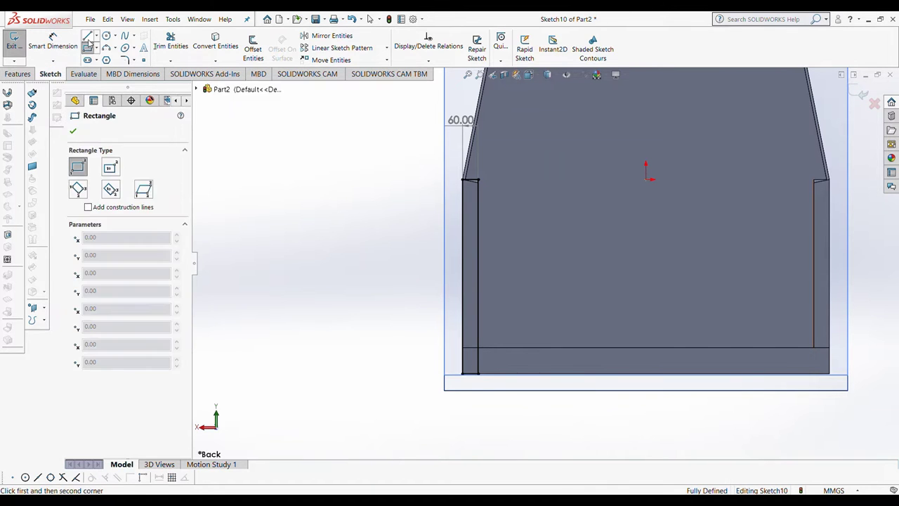
{"action": "left_click", "coordinate": [87, 36]}
{"action": "scroll", "coordinate": [797, 302], "scroll_direction": "down", "scroll_amount": 1}
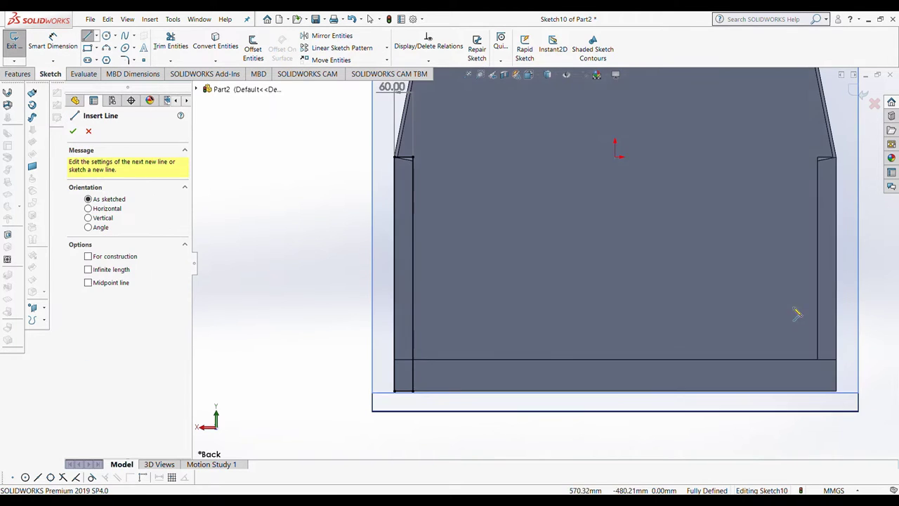
{"action": "left_click", "coordinate": [836, 158]}
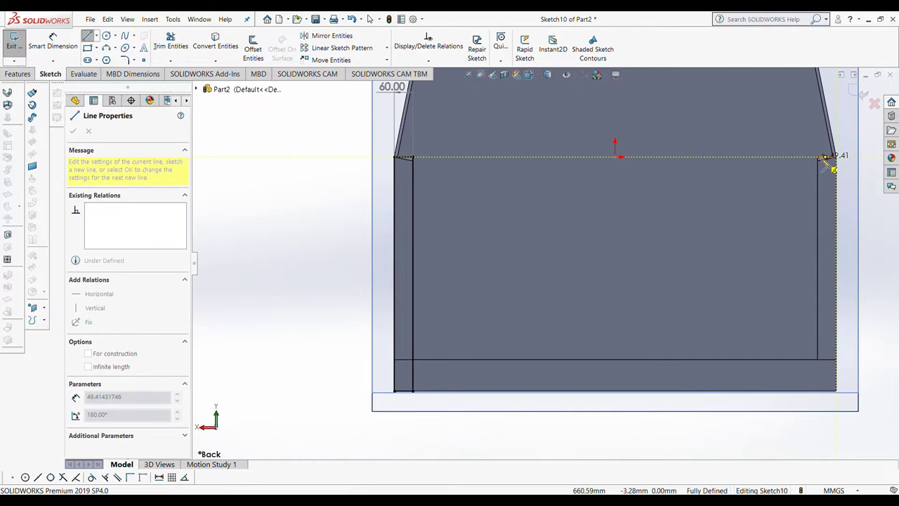
{"action": "left_click", "coordinate": [819, 158]}
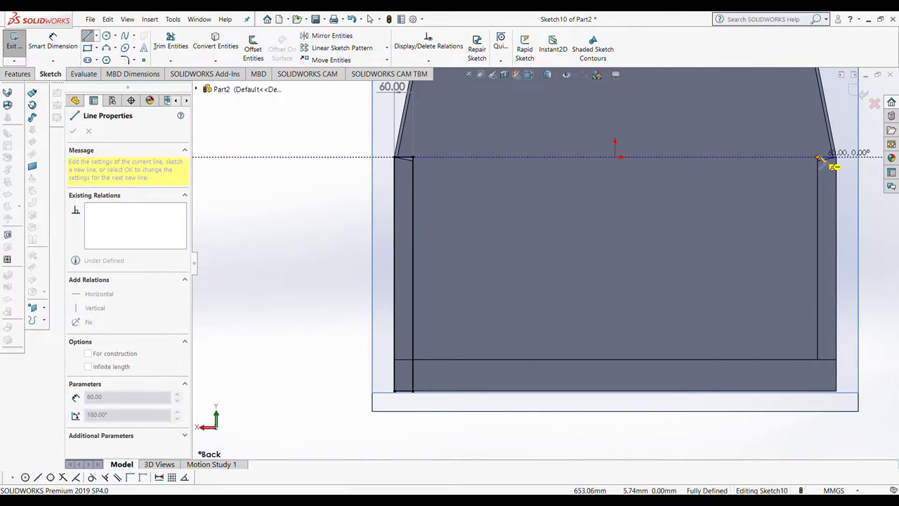
{"action": "left_click", "coordinate": [818, 391]}
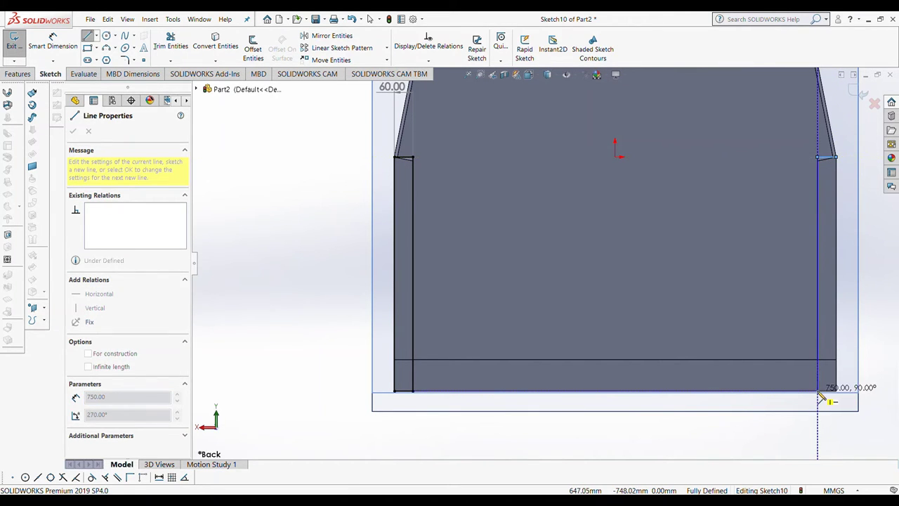
{"action": "left_click", "coordinate": [836, 391]}
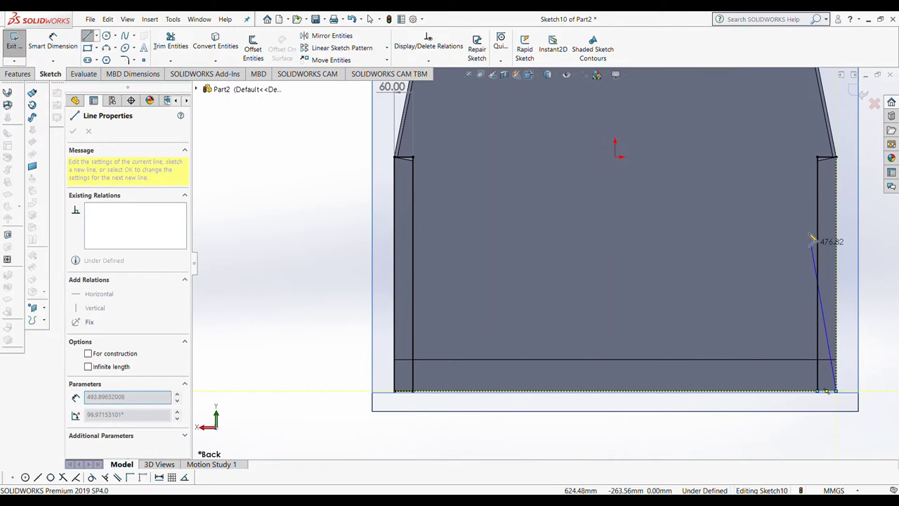
{"action": "left_click", "coordinate": [836, 158]}
{"action": "key", "text": "Escape"}
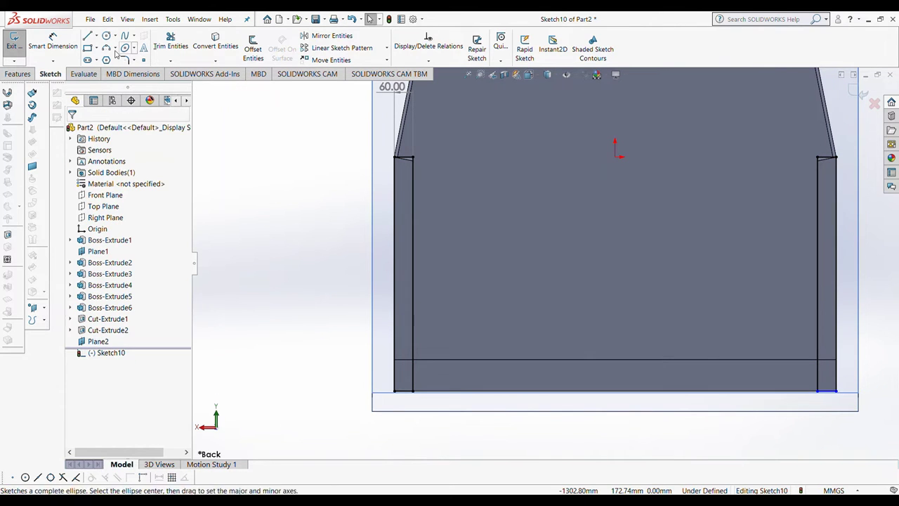
{"action": "left_click", "coordinate": [8, 74]}
Step: Extrude Sketch10's two post outlines 200 mm Blind as Boss-Extrude7
{"action": "left_click", "coordinate": [20, 51]}
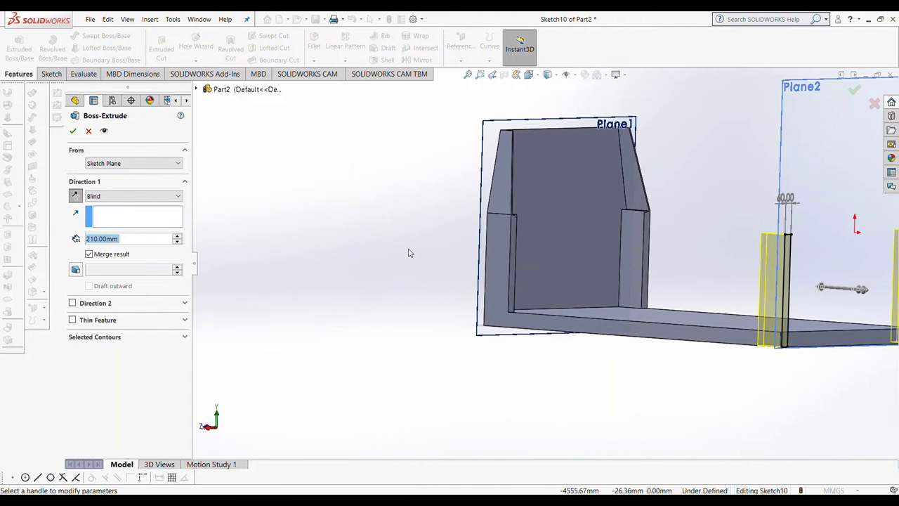
{"action": "type", "text": "200"}
{"action": "key", "text": "Return"}
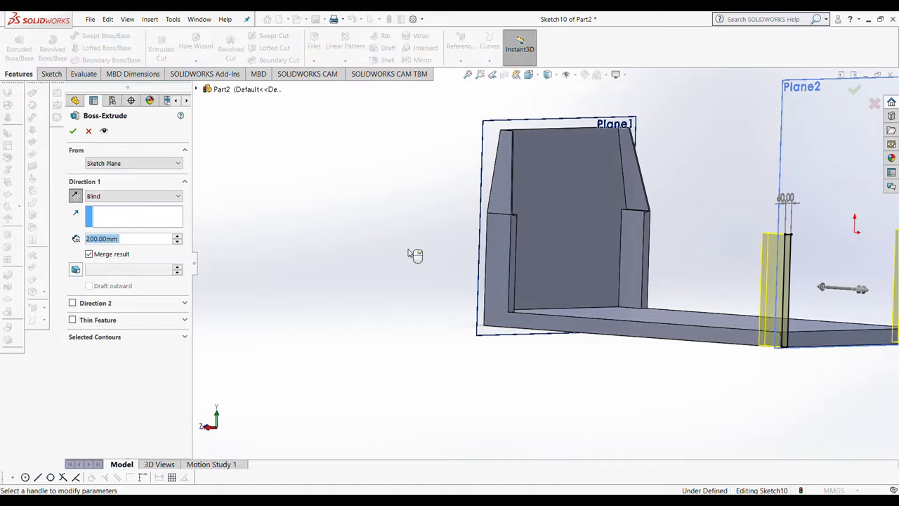
{"action": "left_click", "coordinate": [73, 131]}
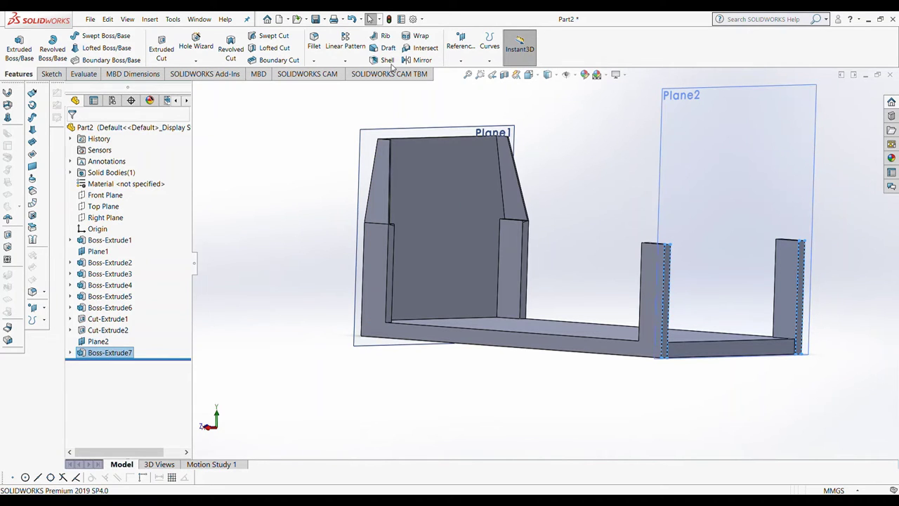
Step: Create Plane3 offset 710 mm from the Right Plane
{"action": "left_click", "coordinate": [54, 75]}
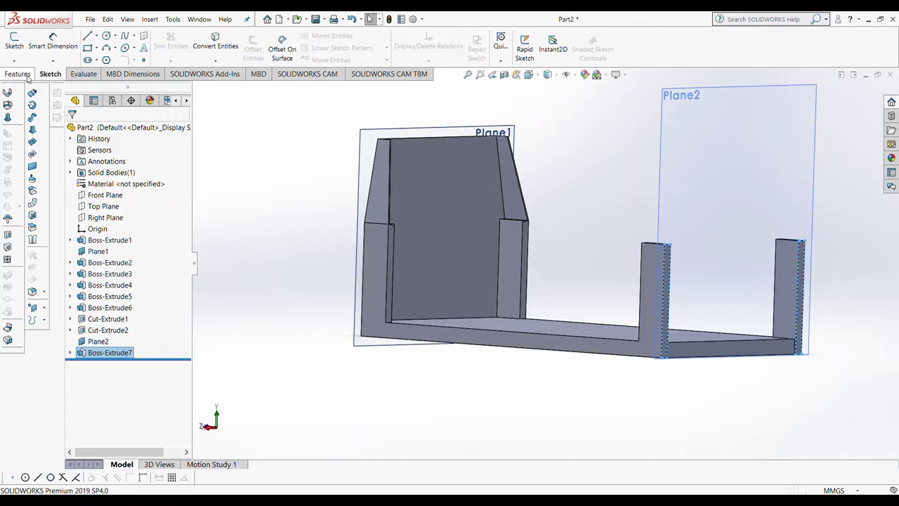
{"action": "left_click", "coordinate": [27, 76]}
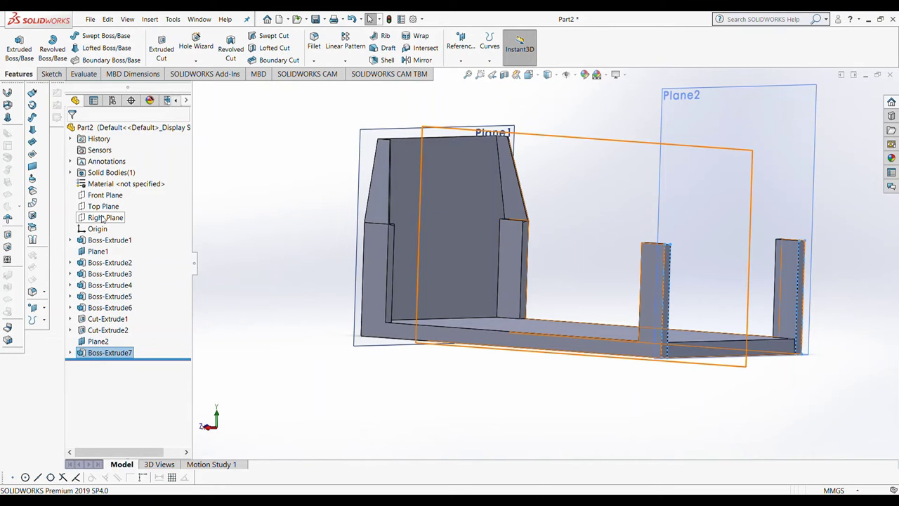
{"action": "left_click", "coordinate": [528, 74]}
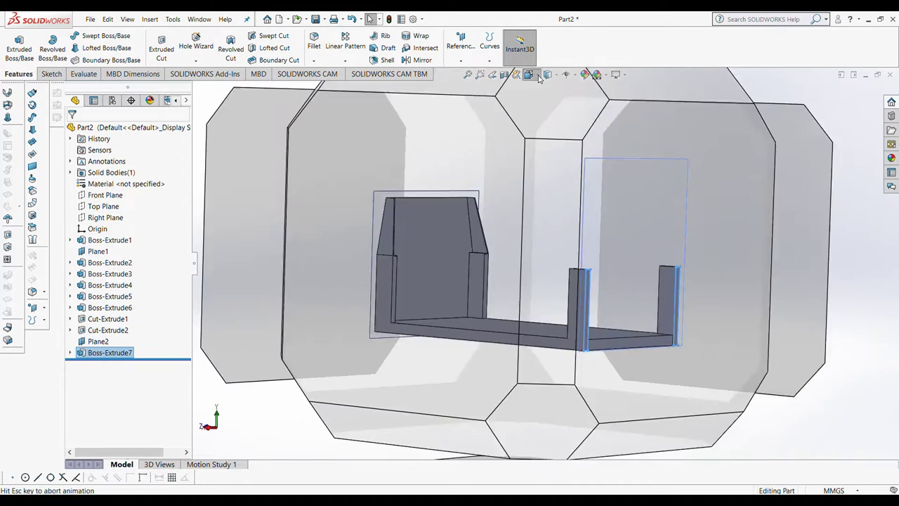
{"action": "left_click", "coordinate": [550, 118]}
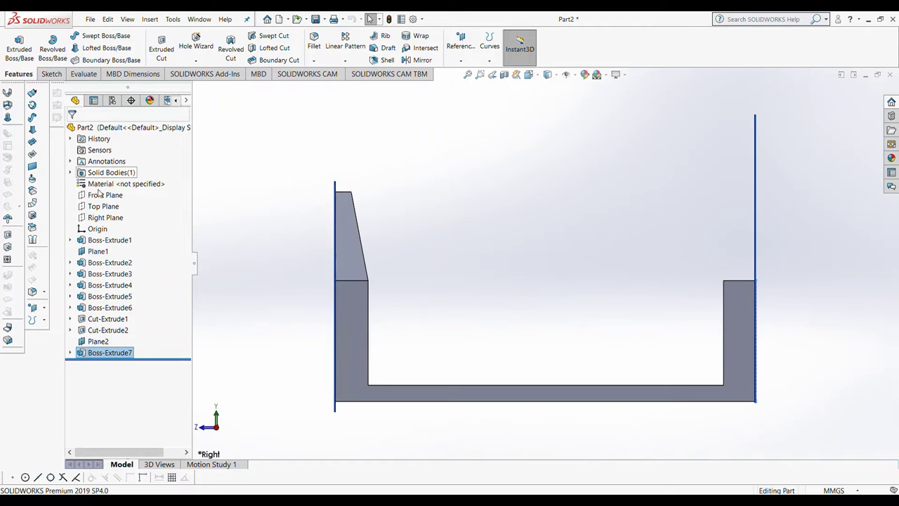
{"action": "left_click", "coordinate": [98, 219]}
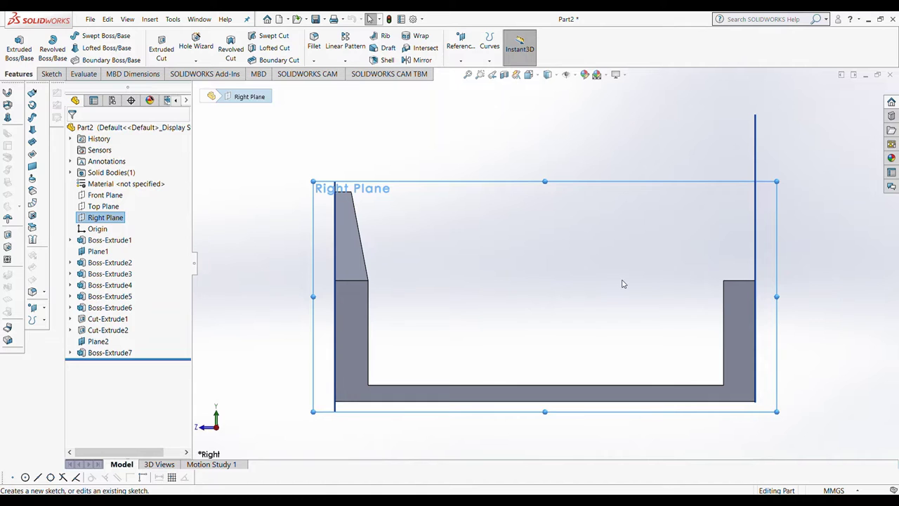
{"action": "middle_click_drag", "start_coordinate": [621, 283], "coordinate": [602, 291]}
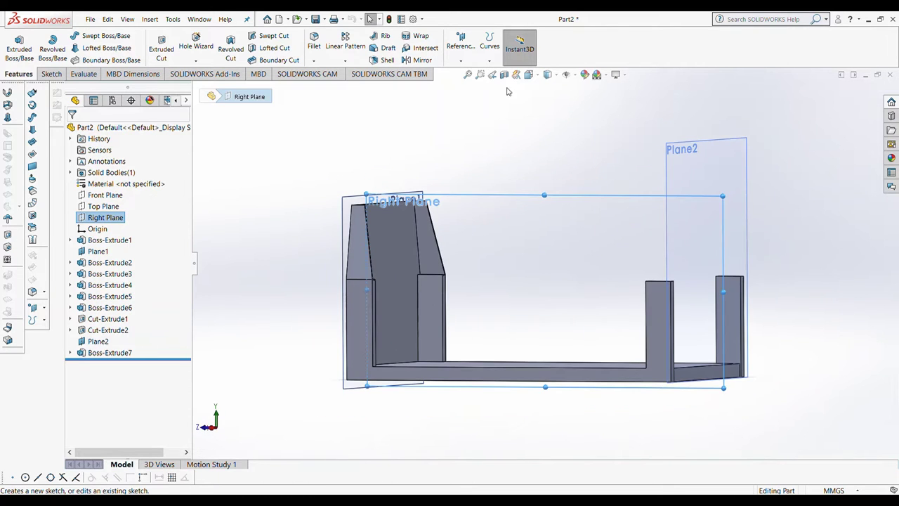
{"action": "left_click", "coordinate": [462, 52]}
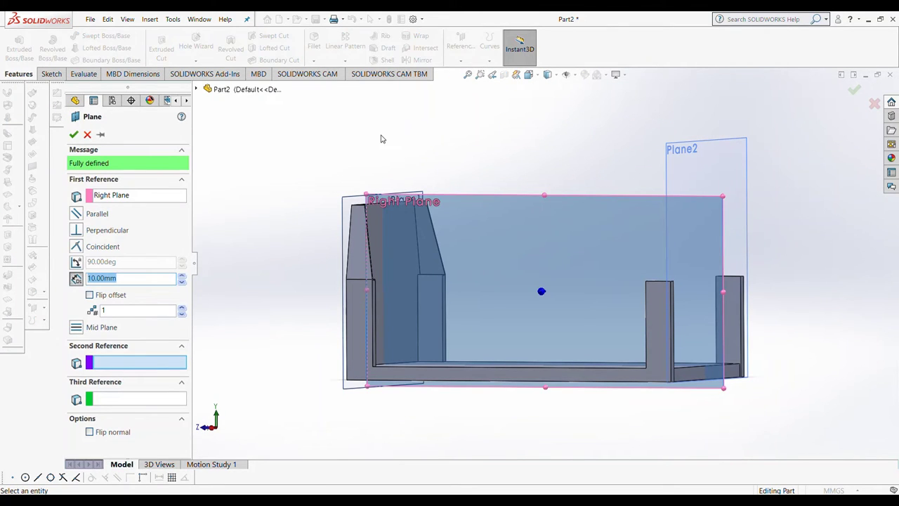
{"action": "key", "text": "Return"}
{"action": "middle_click_drag", "start_coordinate": [429, 169], "coordinate": [513, 257]}
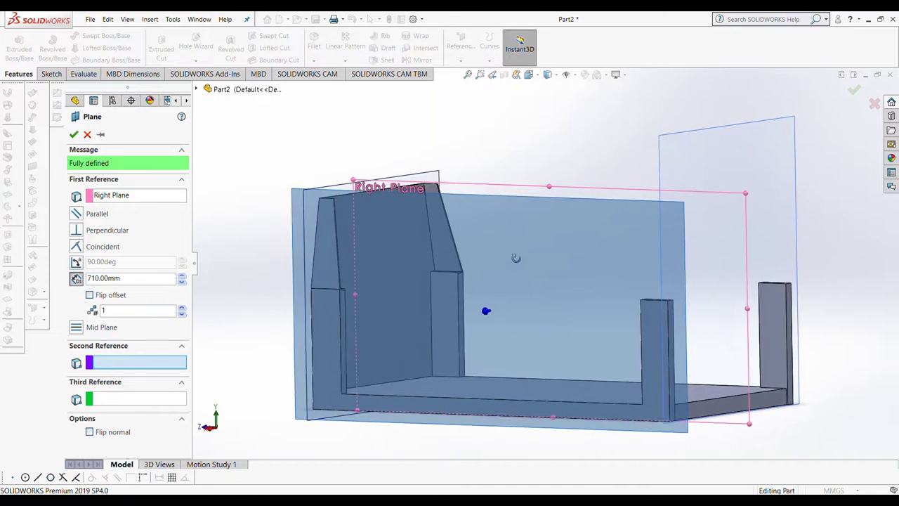
{"action": "left_click", "coordinate": [74, 134]}
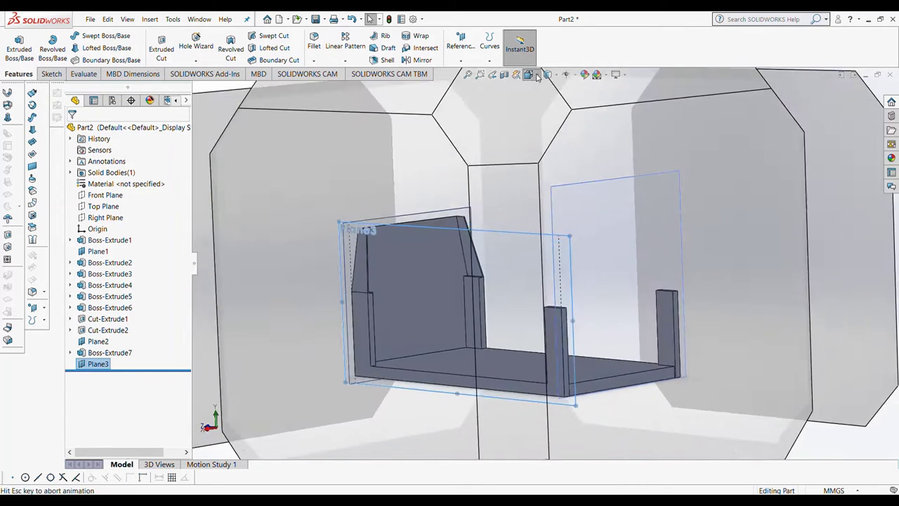
Step: View Plane3 face-on with Normal To and zoom in on the post top
{"action": "left_click", "coordinate": [528, 74]}
{"action": "key", "text": "ctrl+8"}
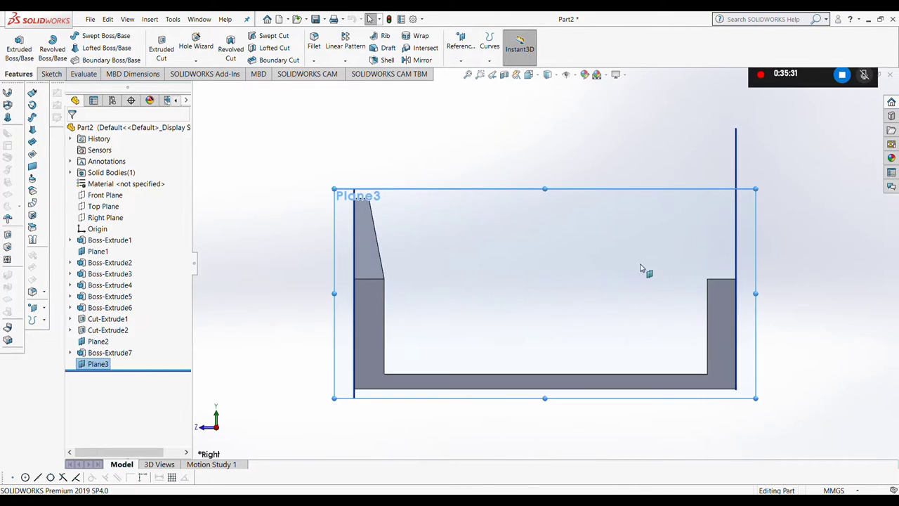
{"action": "scroll", "coordinate": [703, 285], "scroll_direction": "down", "scroll_amount": 3}
{"action": "scroll", "coordinate": [642, 232], "scroll_direction": "down", "scroll_amount": 1}
{"action": "scroll", "coordinate": [638, 225], "scroll_direction": "down", "scroll_amount": 1}
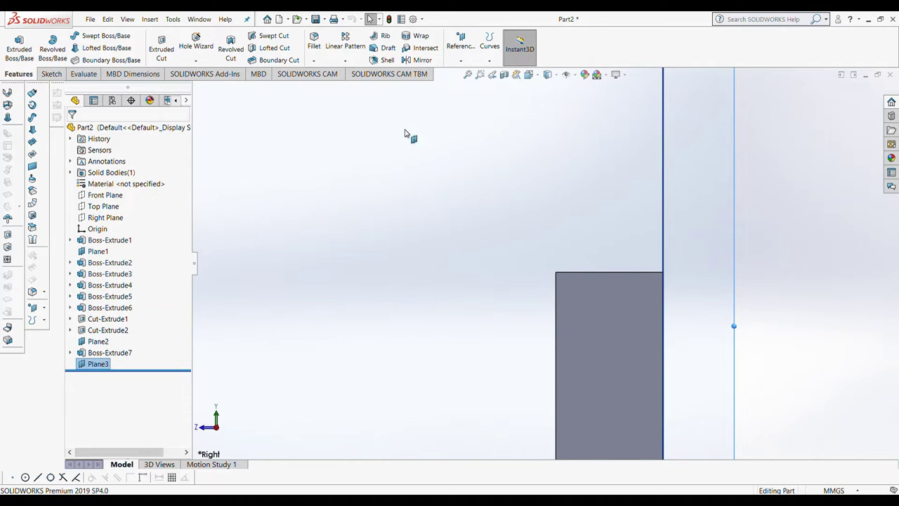
Step: Draw a closed rectangle of lines at the post's top corner
{"action": "key", "text": "l"}
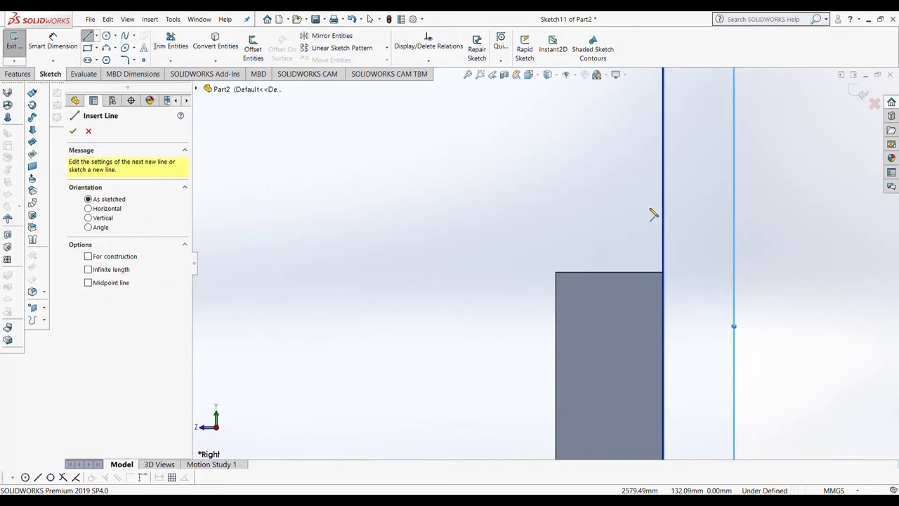
{"action": "left_click", "coordinate": [663, 273]}
{"action": "left_click", "coordinate": [663, 201]}
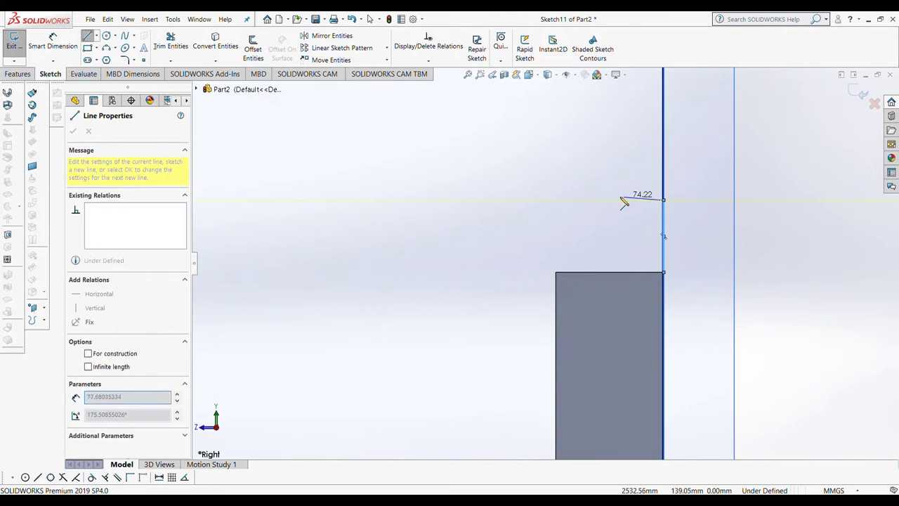
{"action": "left_click", "coordinate": [614, 200]}
{"action": "left_click", "coordinate": [614, 273]}
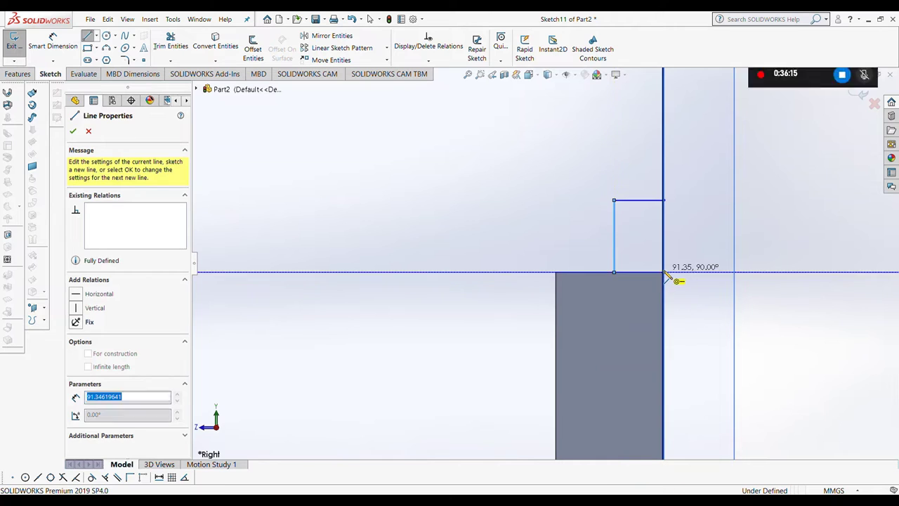
{"action": "left_click", "coordinate": [663, 272]}
{"action": "key", "text": "Escape"}
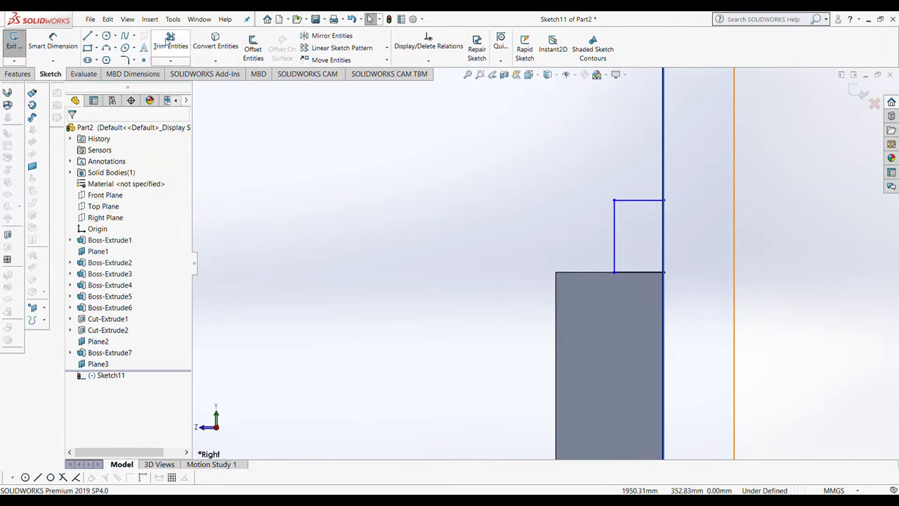
Step: Dimension the rectangle to 30 mm wide and 40 mm high
{"action": "left_click", "coordinate": [53, 41]}
{"action": "left_click", "coordinate": [636, 201]}
{"action": "left_click", "coordinate": [629, 164]}
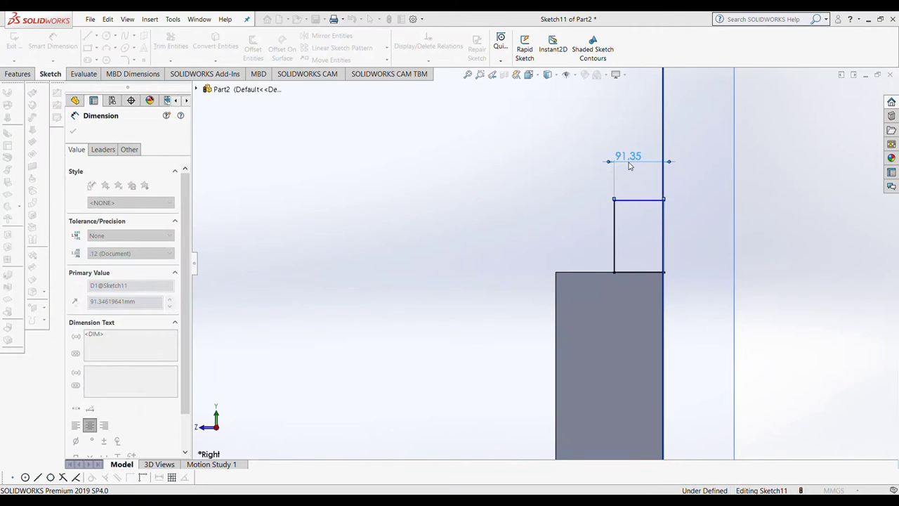
{"action": "type", "text": "30"}
{"action": "key", "text": "Return"}
{"action": "left_click", "coordinate": [663, 236]}
{"action": "left_click", "coordinate": [690, 236]}
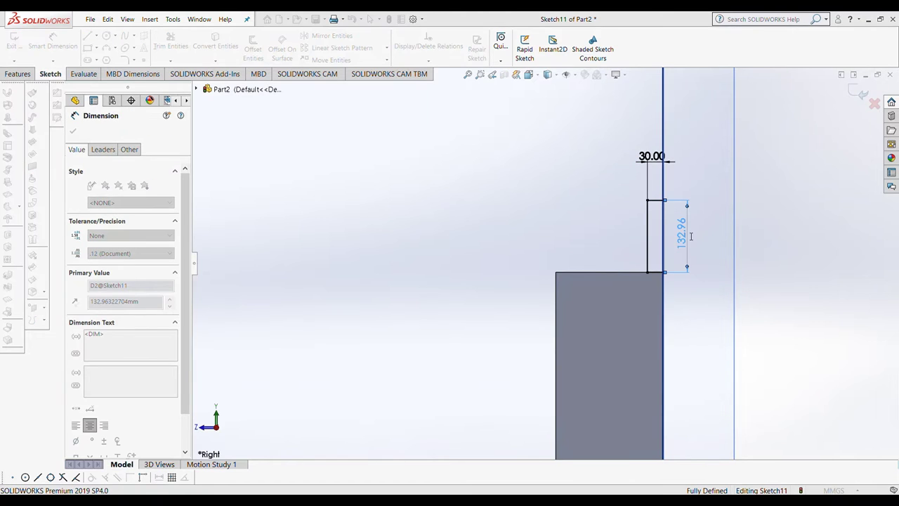
{"action": "type", "text": "40"}
{"action": "key", "text": "Return"}
Step: Add a circle inside the rectangle and dimension it to Ø20 mm
{"action": "scroll", "coordinate": [673, 252], "scroll_direction": "up", "scroll_amount": 3}
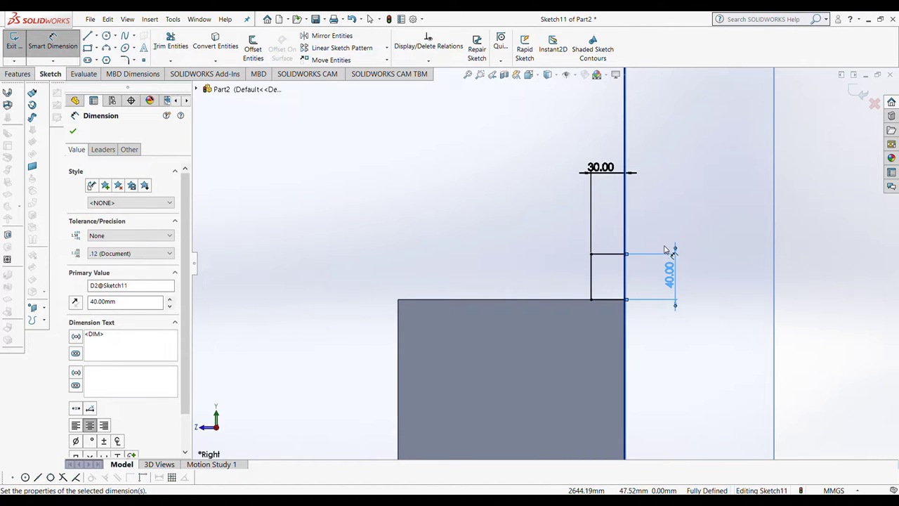
{"action": "left_click", "coordinate": [106, 36]}
{"action": "scroll", "coordinate": [639, 297], "scroll_direction": "up", "scroll_amount": 5}
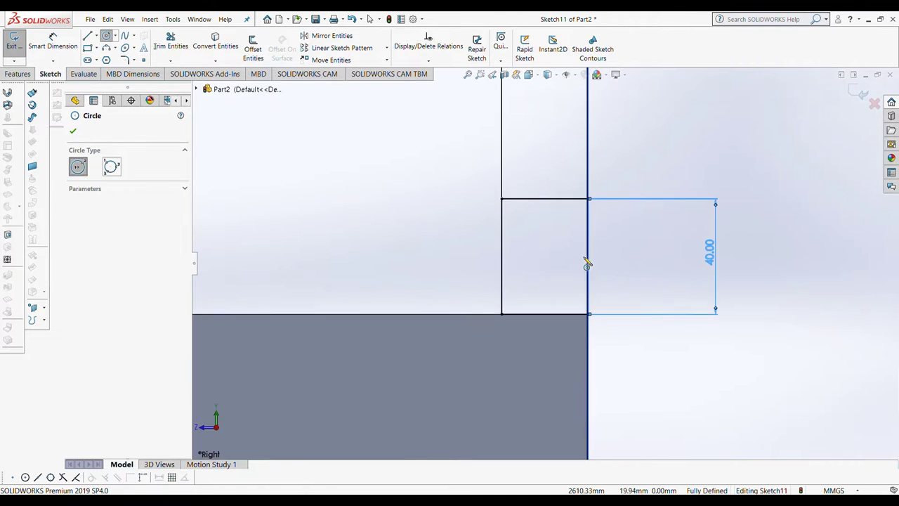
{"action": "left_click", "coordinate": [547, 239]}
{"action": "left_click", "coordinate": [557, 265]}
{"action": "key", "text": "Escape"}
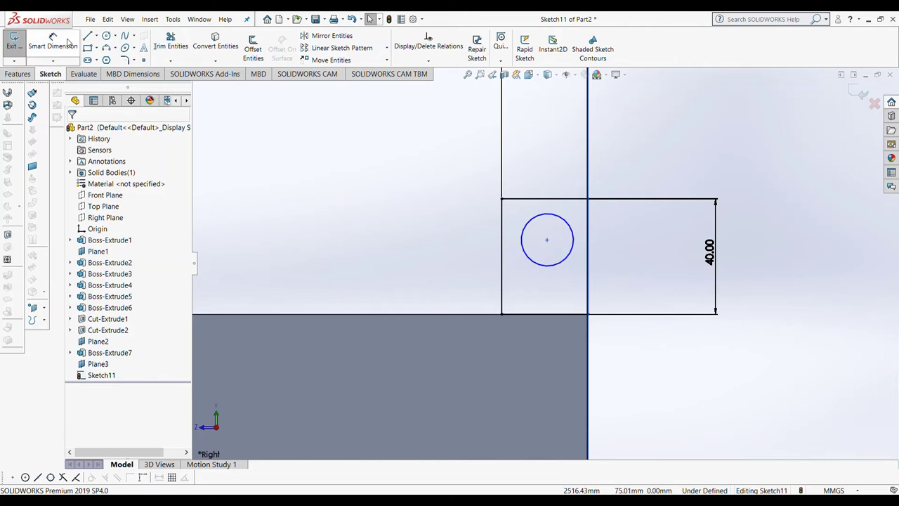
{"action": "left_click", "coordinate": [69, 43]}
{"action": "left_click", "coordinate": [523, 243]}
{"action": "left_click", "coordinate": [427, 237]}
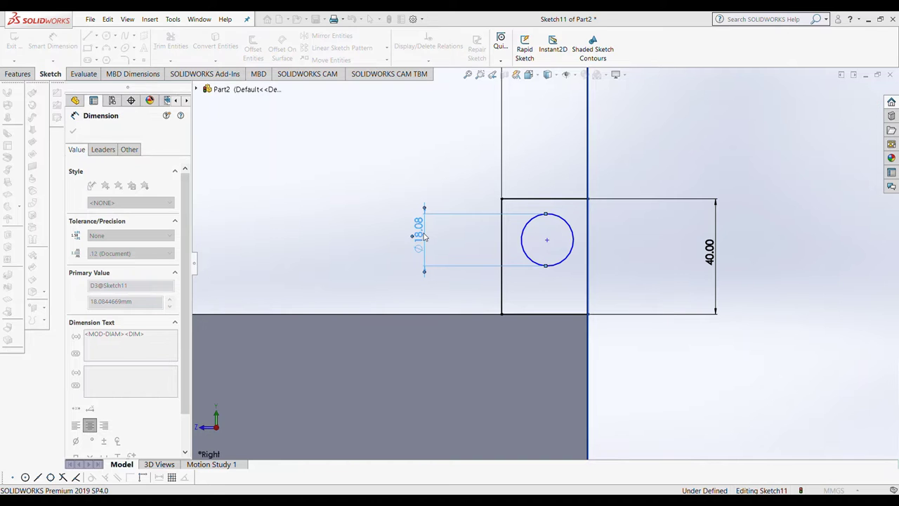
{"action": "key", "text": "Return"}
Step: Locate the circle centre 20 mm below the top edge and 15 mm from the left side
{"action": "scroll", "coordinate": [555, 211], "scroll_direction": "up", "scroll_amount": 2}
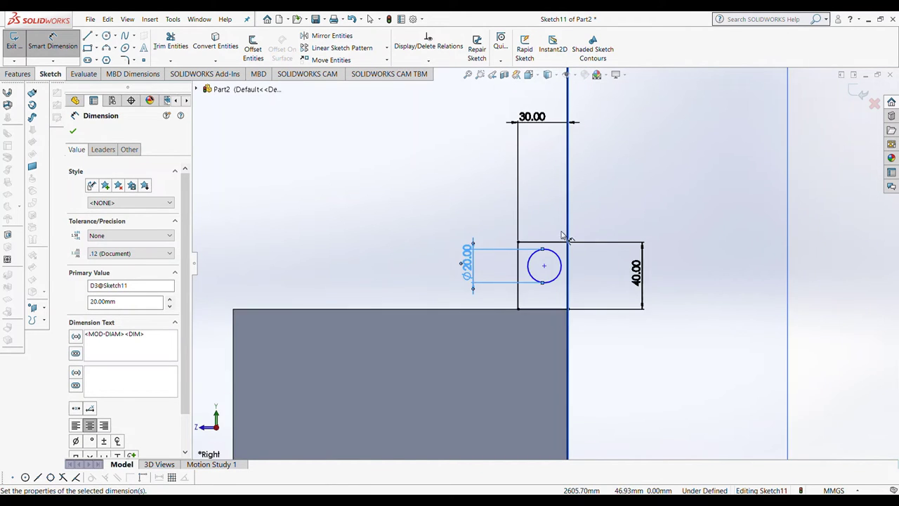
{"action": "left_click", "coordinate": [538, 273]}
{"action": "left_click", "coordinate": [535, 244]}
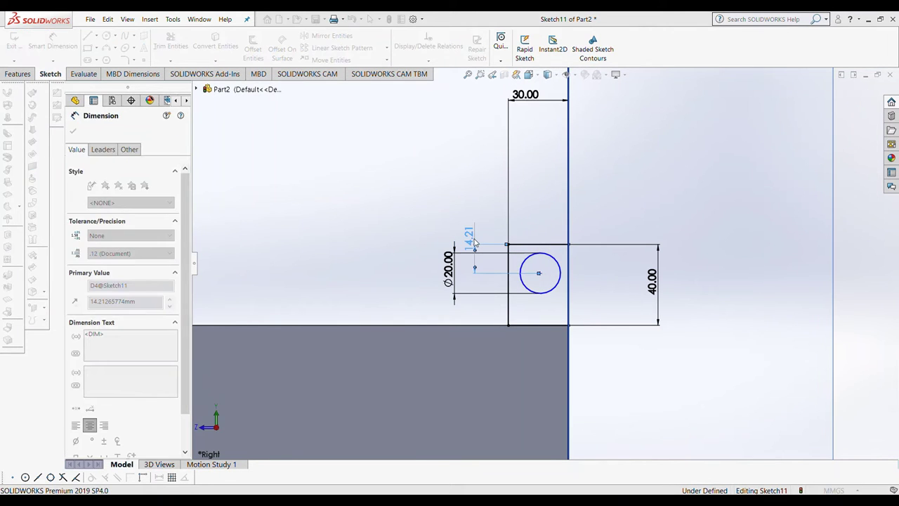
{"action": "left_click", "coordinate": [474, 242]}
{"action": "type", "text": "20"}
{"action": "key", "text": "Return"}
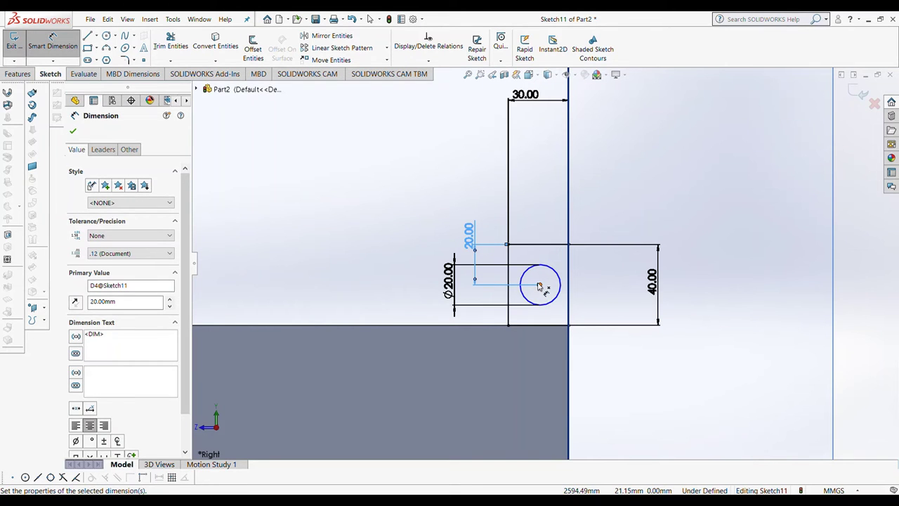
{"action": "left_click", "coordinate": [540, 284]}
{"action": "left_click", "coordinate": [507, 270]}
{"action": "left_click", "coordinate": [524, 219]}
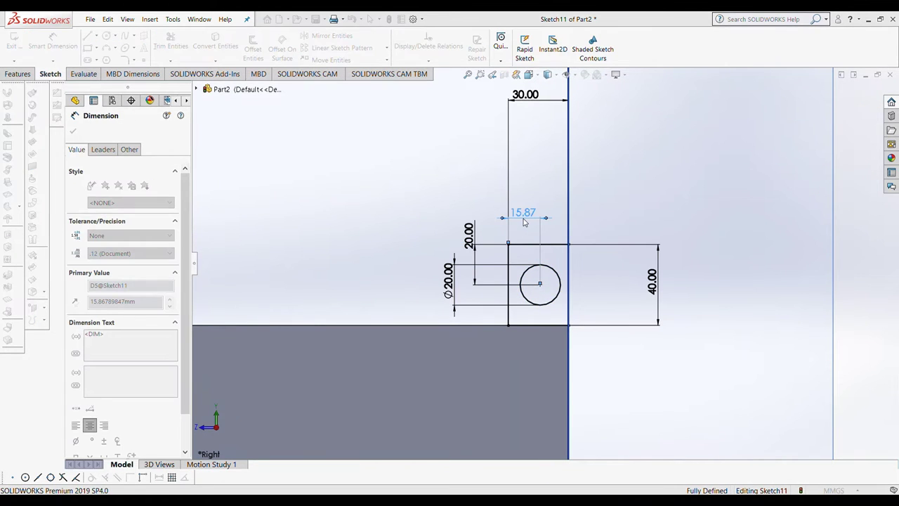
{"action": "type", "text": "15"}
{"action": "key", "text": "Return"}
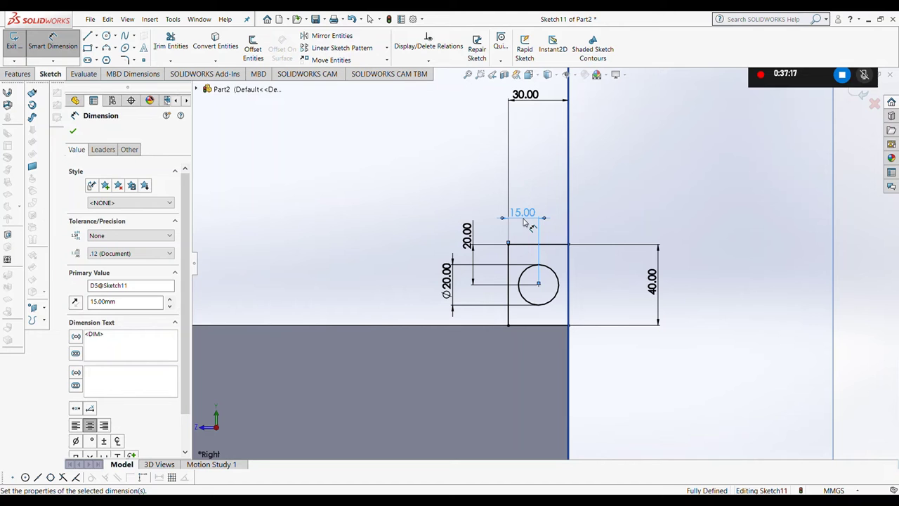
{"action": "left_click", "coordinate": [71, 133]}
Step: Extrude Sketch11 60 mm in the reversed direction as Boss-Extrude8
{"action": "left_click", "coordinate": [28, 74]}
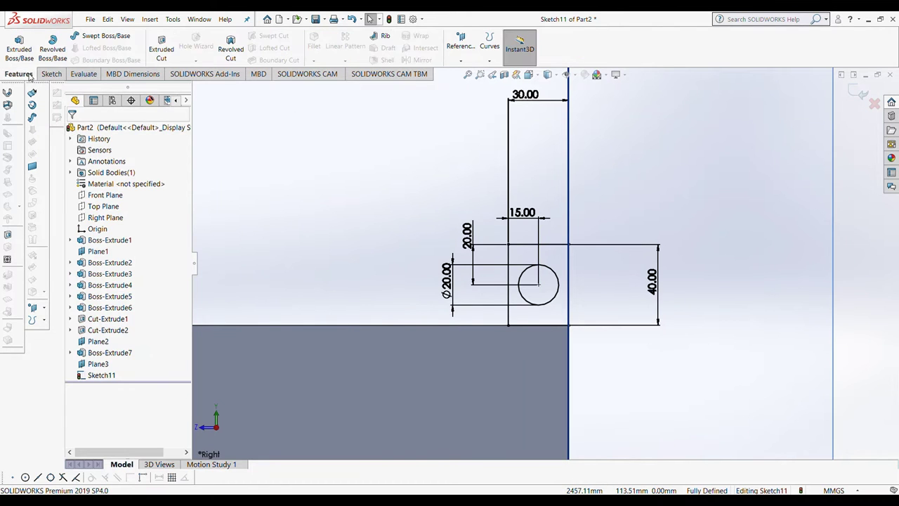
{"action": "left_click", "coordinate": [19, 48]}
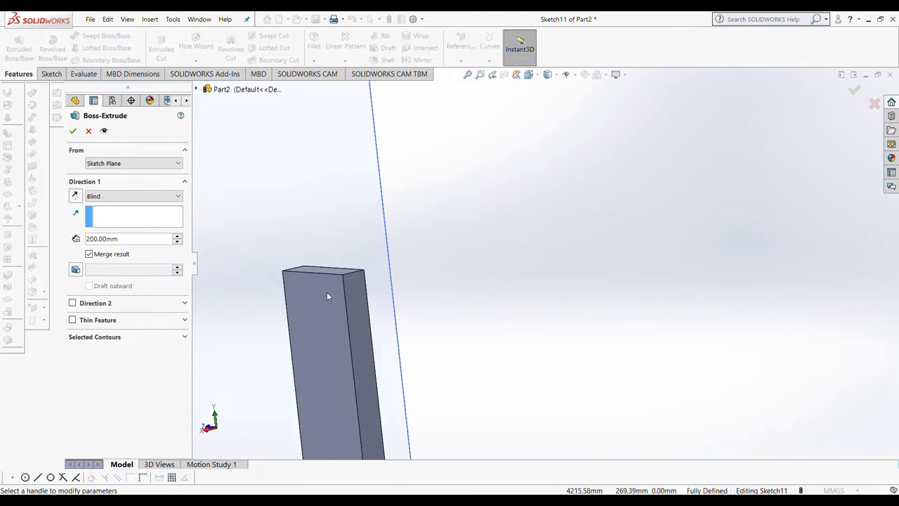
{"action": "left_click_drag", "start_coordinate": [348, 307], "coordinate": [419, 286]}
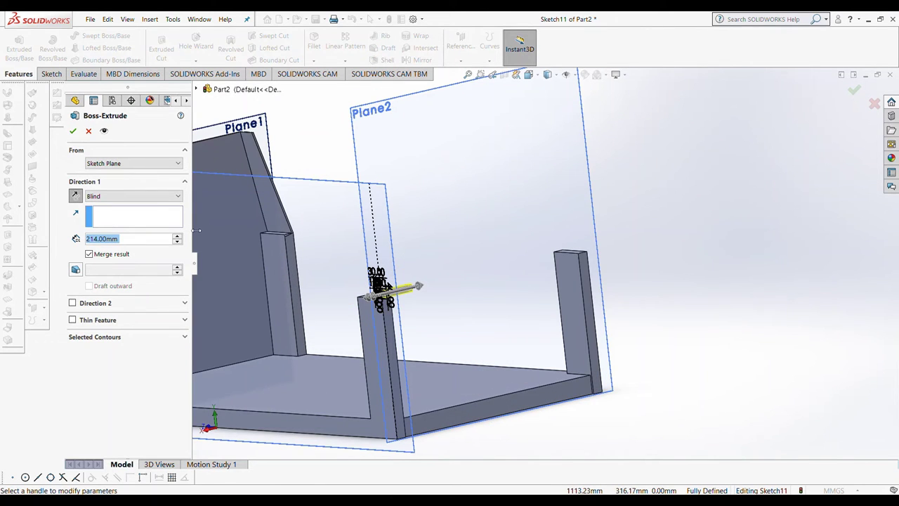
{"action": "type", "text": "60"}
{"action": "key", "text": "Return"}
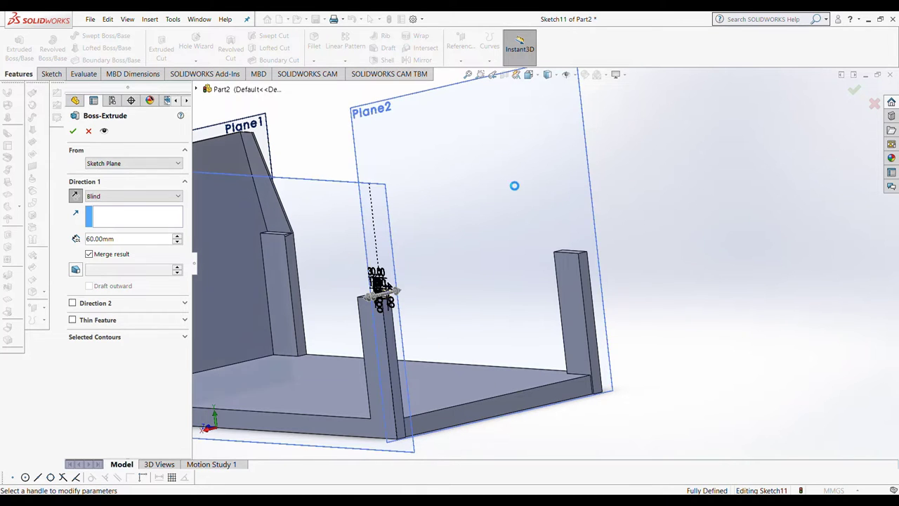
{"action": "key", "text": "Return"}
Step: Select Plane2 and view the model Normal To it
{"action": "scroll", "coordinate": [508, 183], "scroll_direction": "down", "scroll_amount": 2}
{"action": "scroll", "coordinate": [458, 257], "scroll_direction": "down", "scroll_amount": 1}
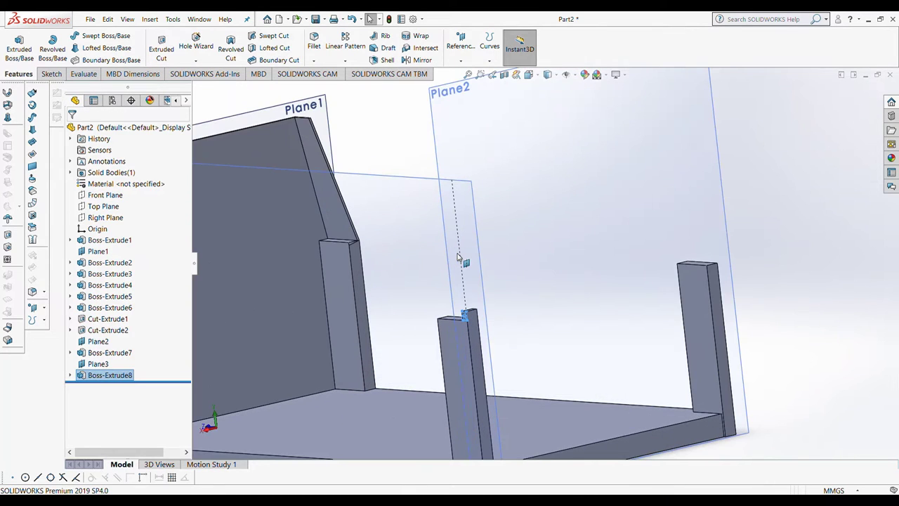
{"action": "scroll", "coordinate": [532, 283], "scroll_direction": "up", "scroll_amount": 1}
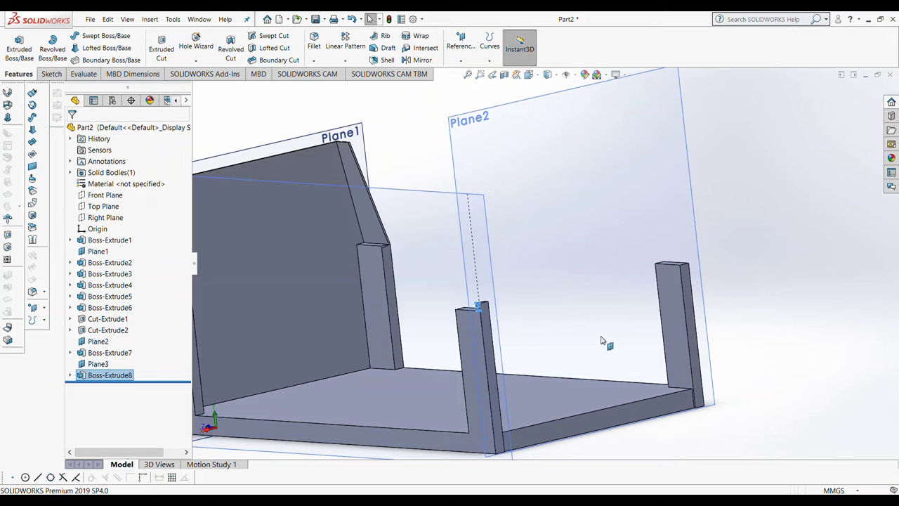
{"action": "scroll", "coordinate": [548, 306], "scroll_direction": "up", "scroll_amount": 1}
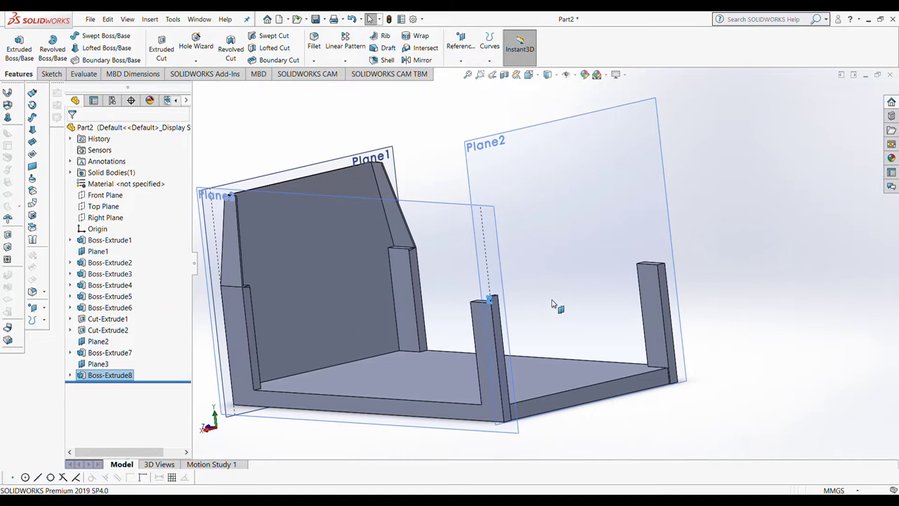
{"action": "left_click", "coordinate": [505, 151]}
{"action": "left_click", "coordinate": [534, 74]}
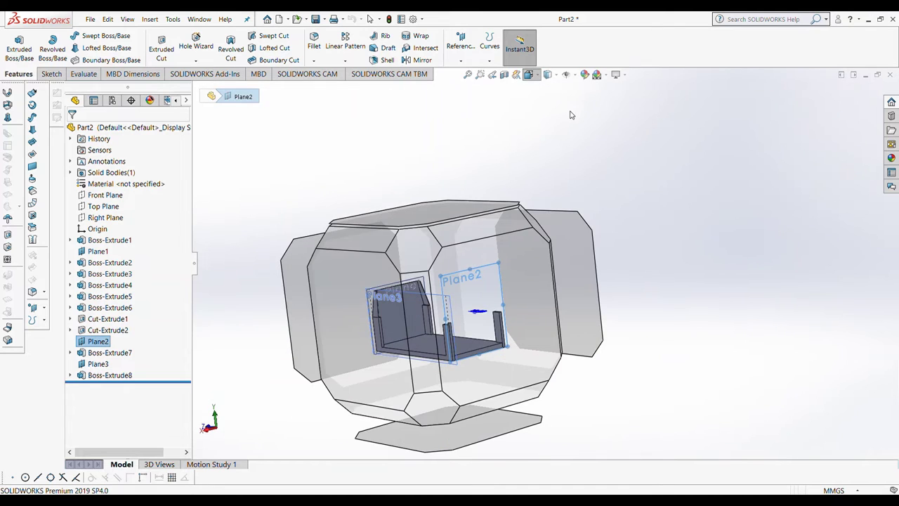
{"action": "key", "text": "ctrl+8"}
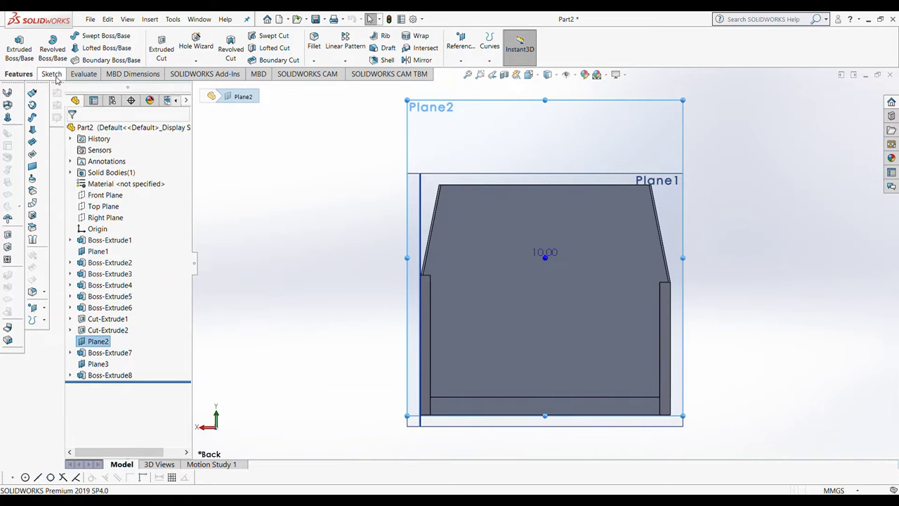
Step: Sketch a vertical centreline down the middle of the panel on Plane2
{"action": "left_click", "coordinate": [54, 76]}
{"action": "left_click", "coordinate": [87, 35]}
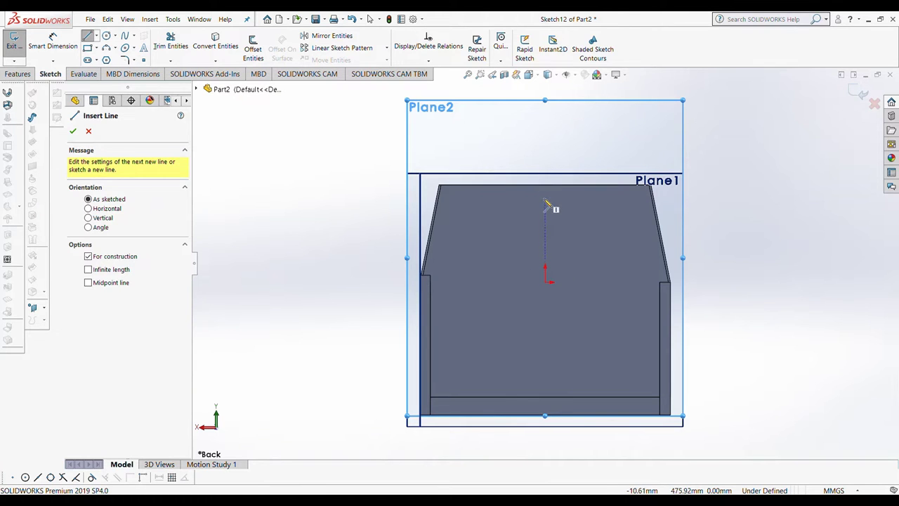
{"action": "left_click", "coordinate": [545, 198]}
{"action": "double_click", "coordinate": [549, 423]}
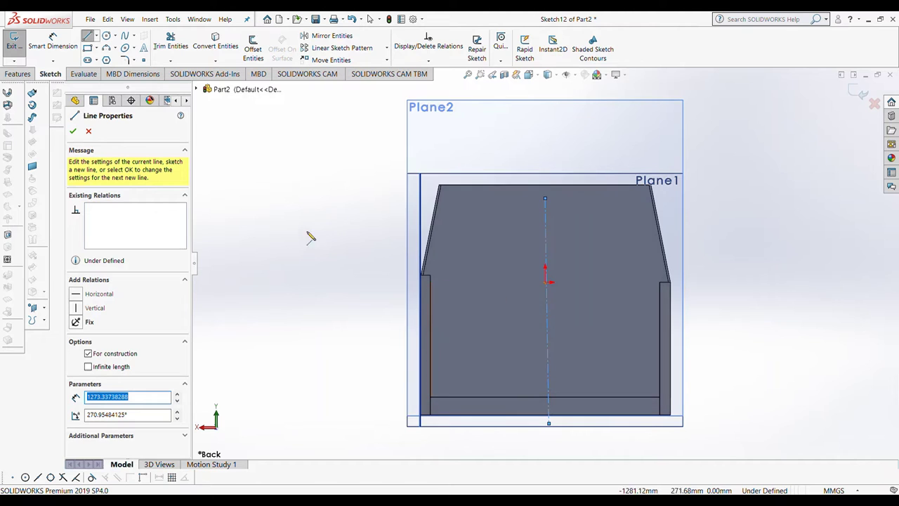
{"action": "left_click", "coordinate": [72, 131]}
{"action": "middle_click_drag", "start_coordinate": [443, 293], "coordinate": [552, 301]}
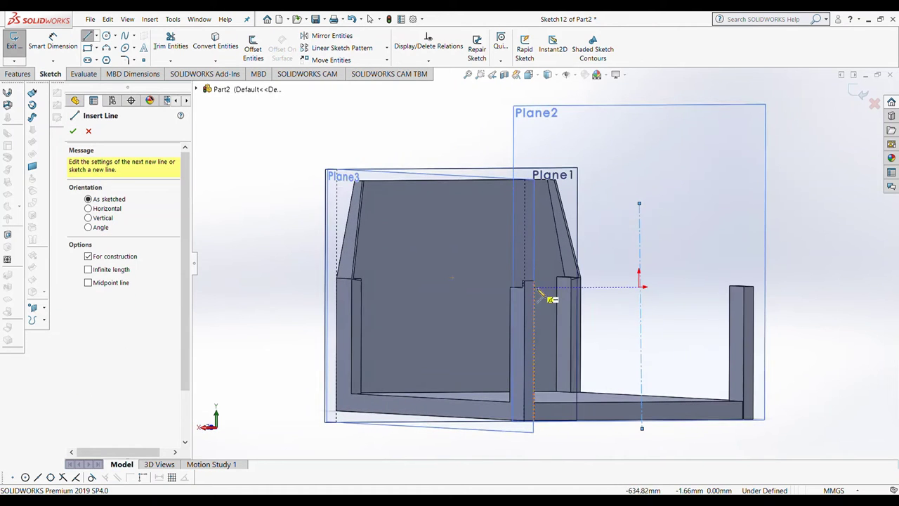
{"action": "left_click", "coordinate": [74, 132]}
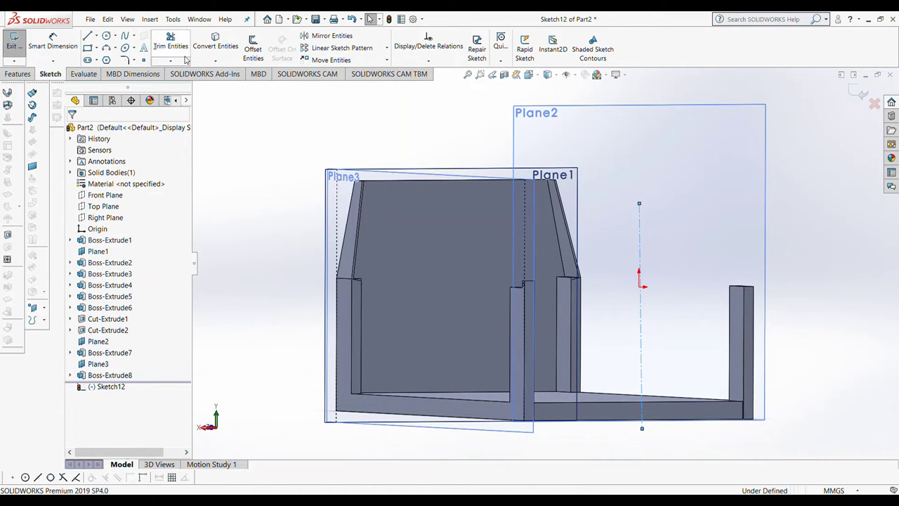
Step: Start a Mirror about the centreline, then clear its selections and cancel it
{"action": "left_click", "coordinate": [333, 40]}
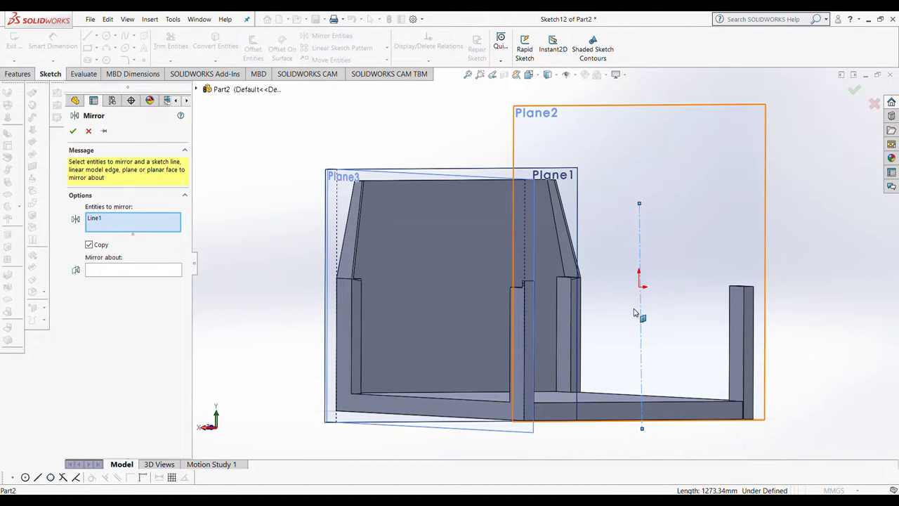
{"action": "scroll", "coordinate": [642, 327], "scroll_direction": "down", "scroll_amount": 3}
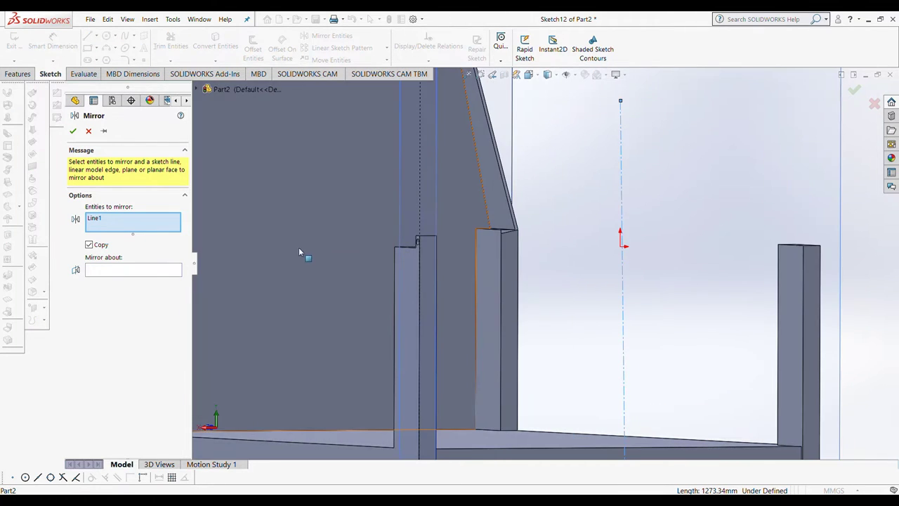
{"action": "left_click", "coordinate": [156, 272]}
{"action": "left_click", "coordinate": [622, 307]}
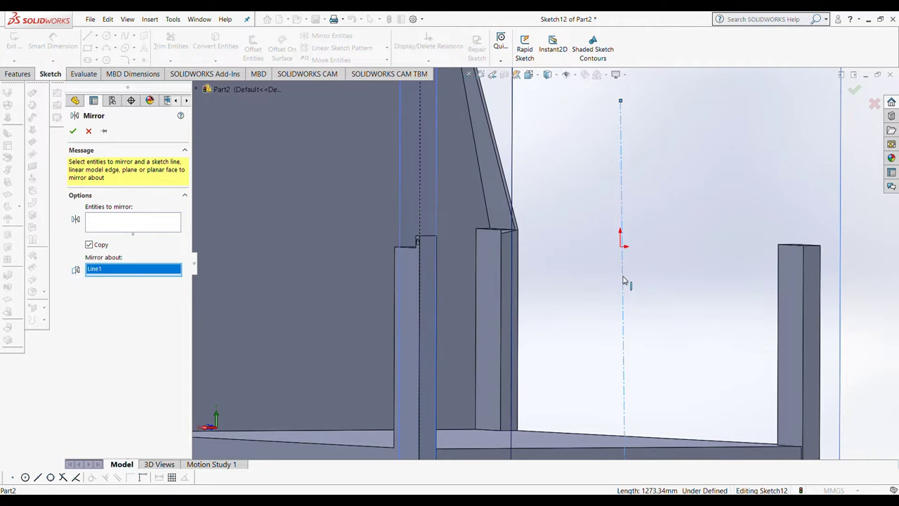
{"action": "left_click", "coordinate": [119, 222]}
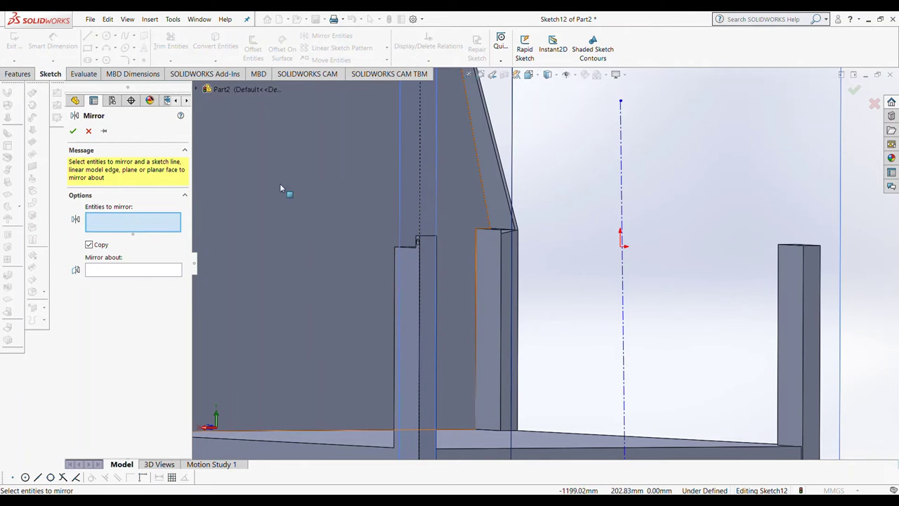
{"action": "left_click", "coordinate": [205, 90]}
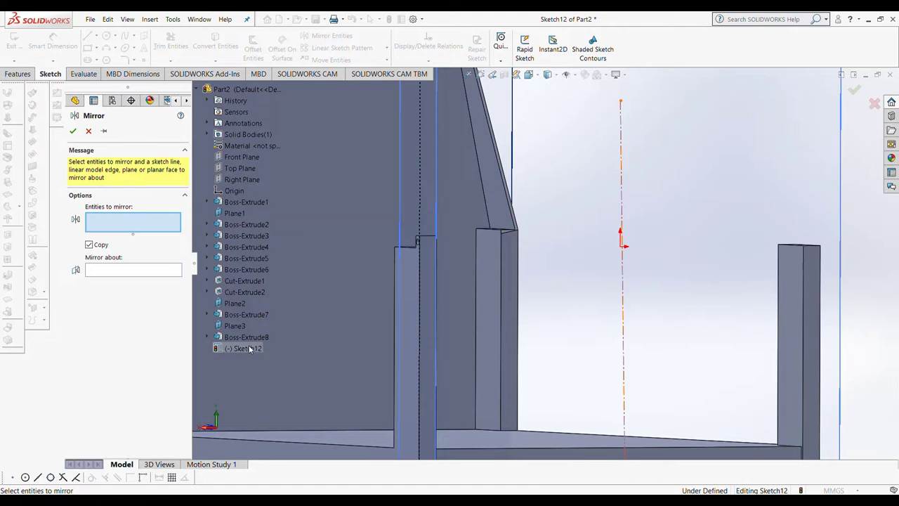
{"action": "left_click", "coordinate": [90, 133]}
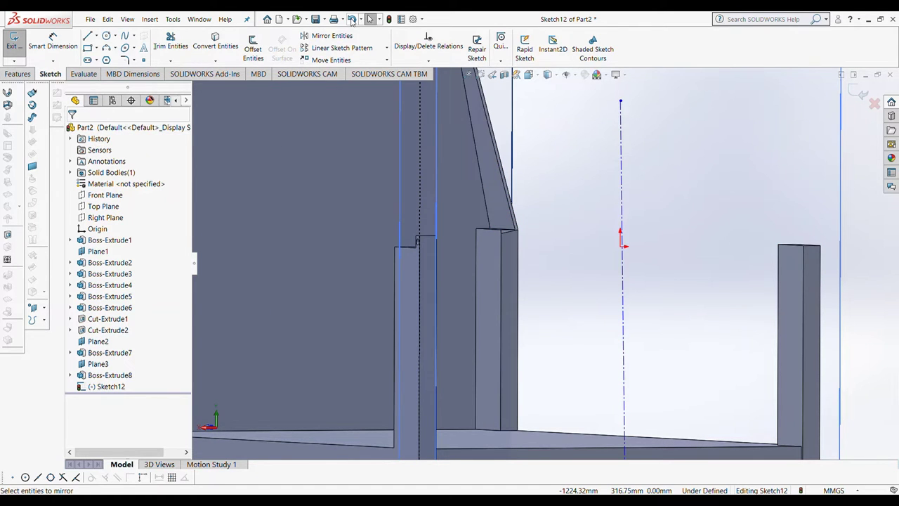
Step: Delete the centreline, orbit from the Right view to an angled view, and select Plane3
{"action": "left_click", "coordinate": [352, 20]}
{"action": "left_click", "coordinate": [468, 74]}
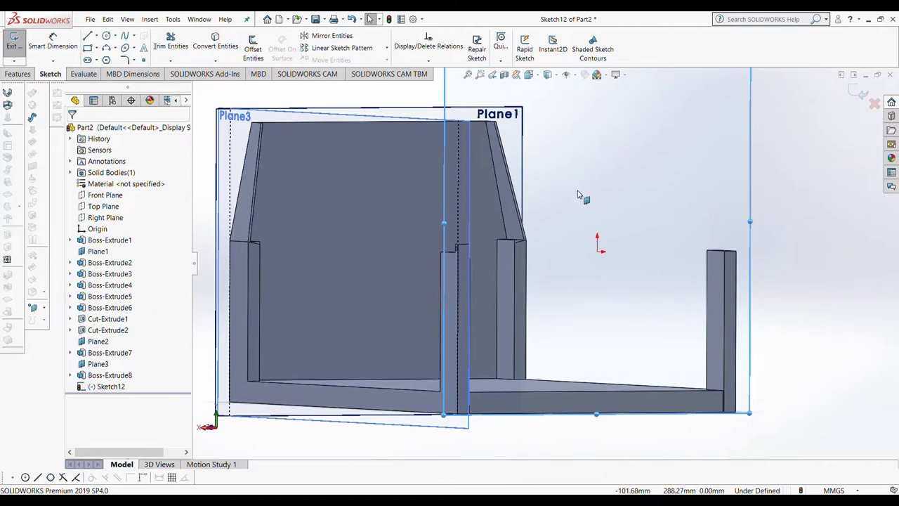
{"action": "left_click", "coordinate": [528, 74]}
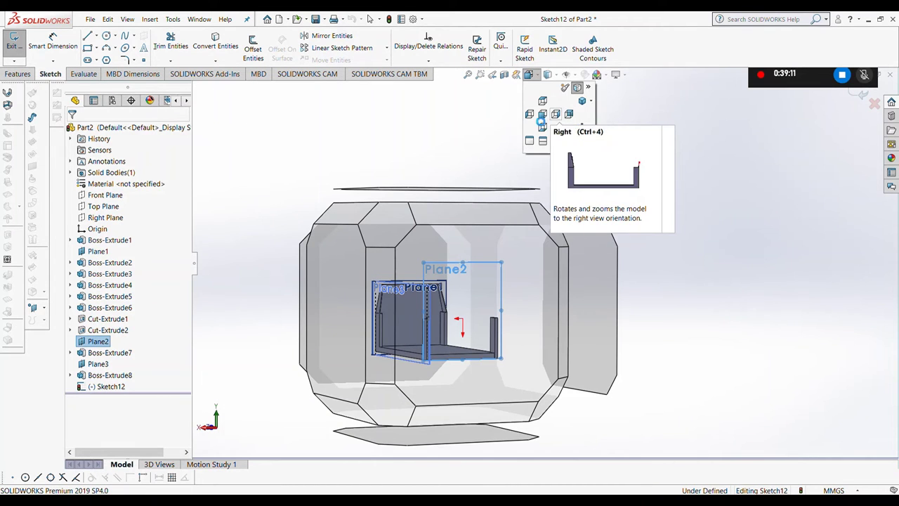
{"action": "left_click", "coordinate": [542, 121]}
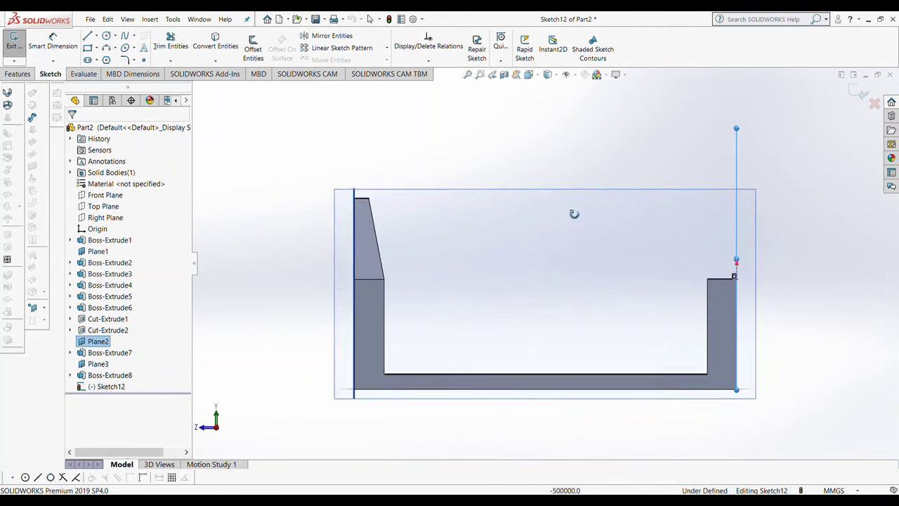
{"action": "middle_click_drag", "start_coordinate": [573, 214], "coordinate": [539, 205]}
{"action": "left_click", "coordinate": [357, 201]}
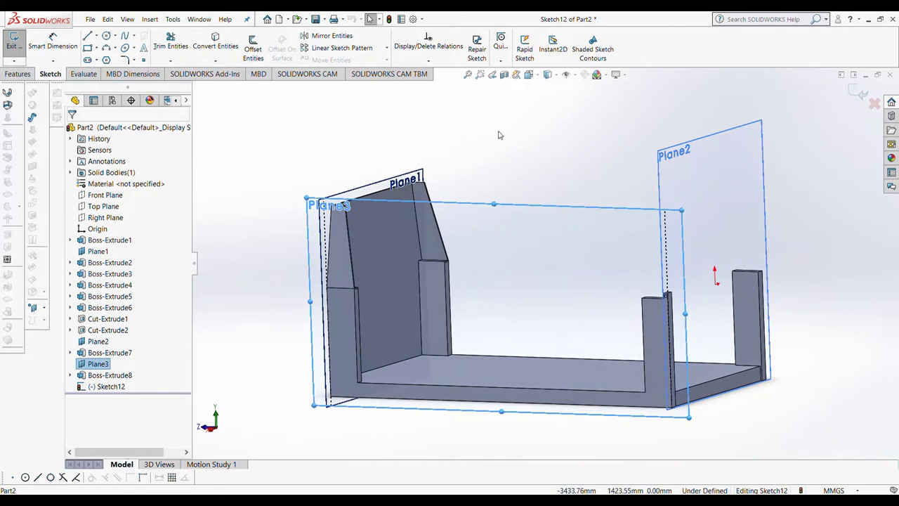
{"action": "left_click", "coordinate": [17, 74]}
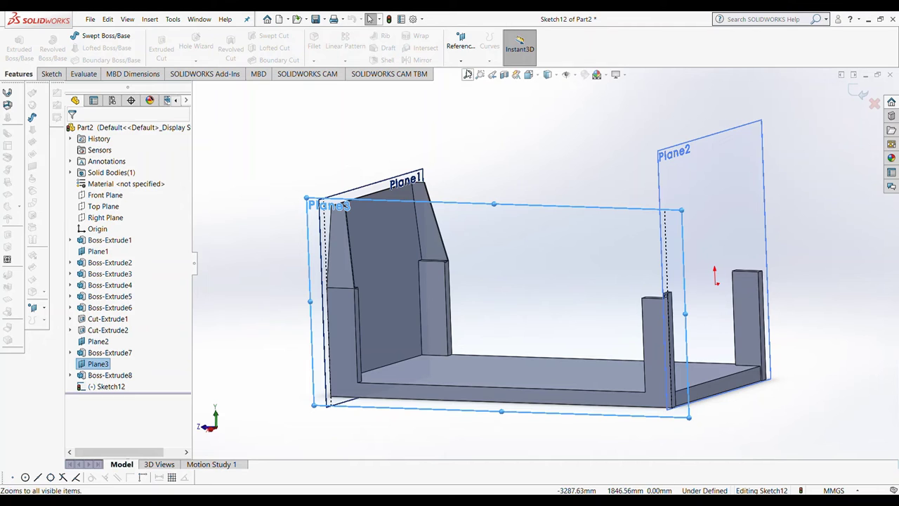
Step: Discard the unused sketch and create Plane4 from Plane3 and the far wall face
{"action": "left_click", "coordinate": [101, 349]}
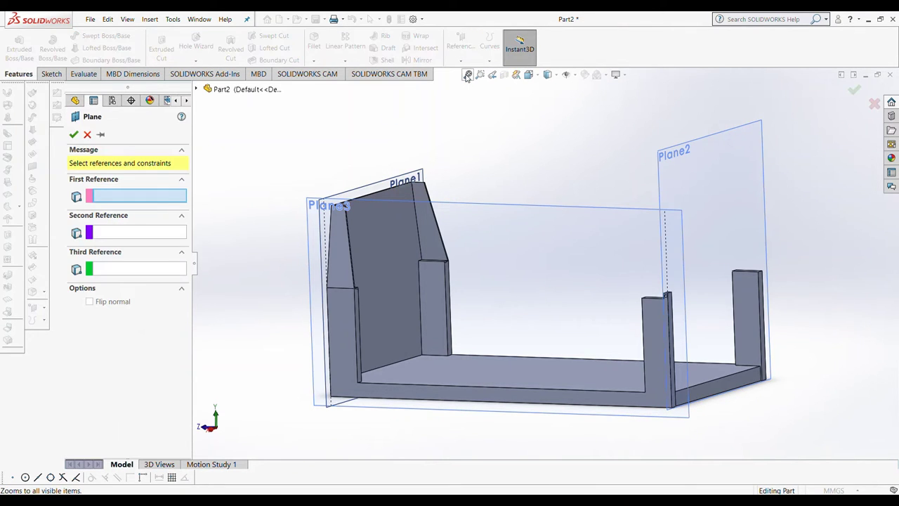
{"action": "left_click", "coordinate": [640, 292]}
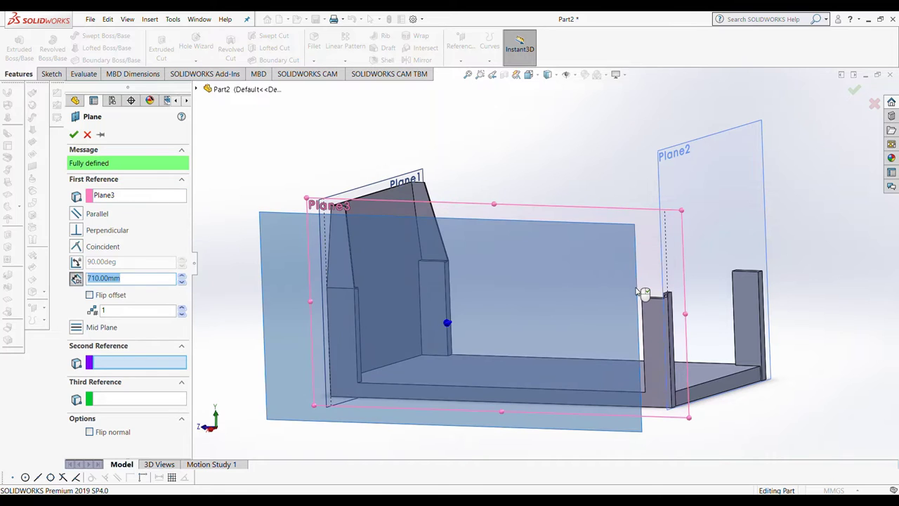
{"action": "left_click", "coordinate": [447, 323]}
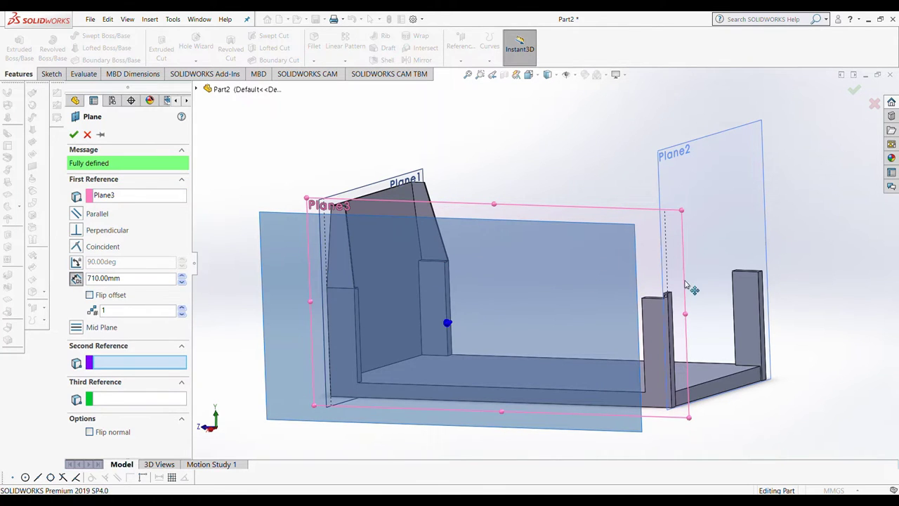
{"action": "middle_click_drag", "start_coordinate": [687, 284], "coordinate": [675, 351]}
{"action": "left_click", "coordinate": [675, 355]}
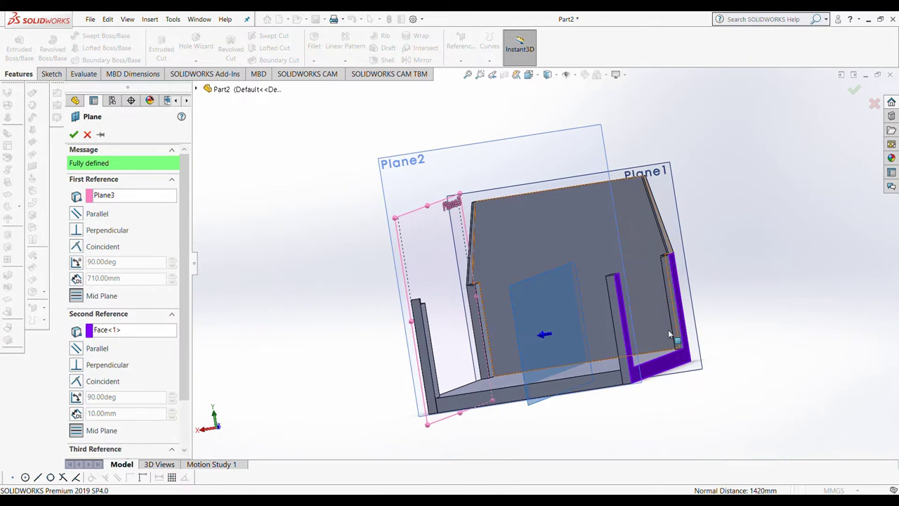
{"action": "middle_click_drag", "start_coordinate": [588, 311], "coordinate": [548, 267], "text": "ctrl"}
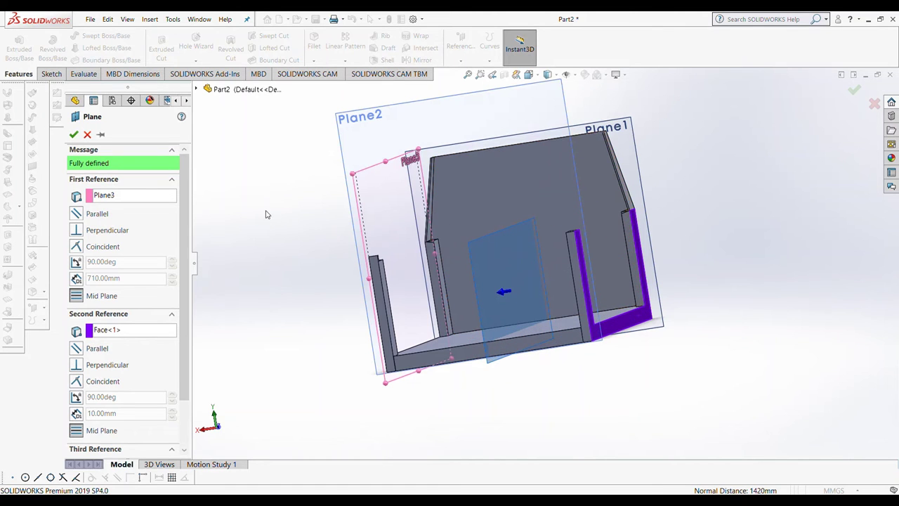
{"action": "left_click", "coordinate": [73, 134]}
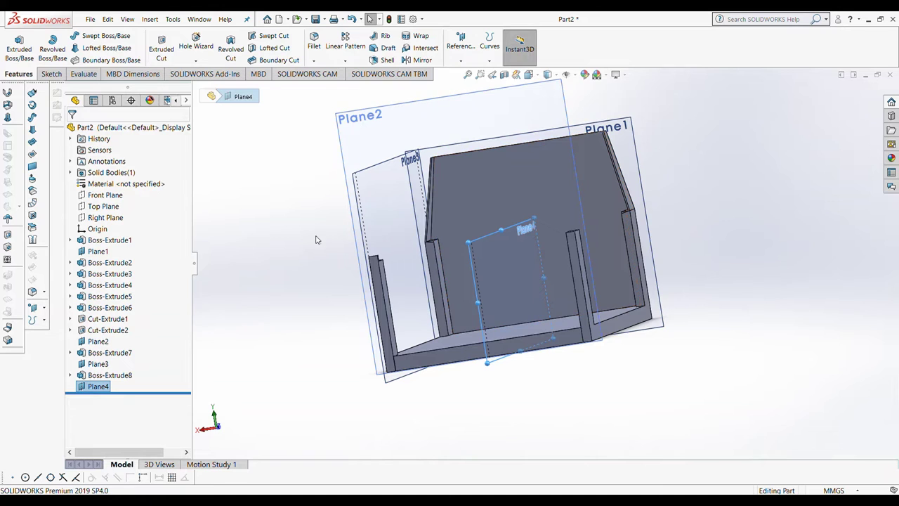
Step: Create Plane5 offset 710 mm from Plane4 on the flipped side, then switch to the Left view
{"action": "left_click", "coordinate": [460, 42]}
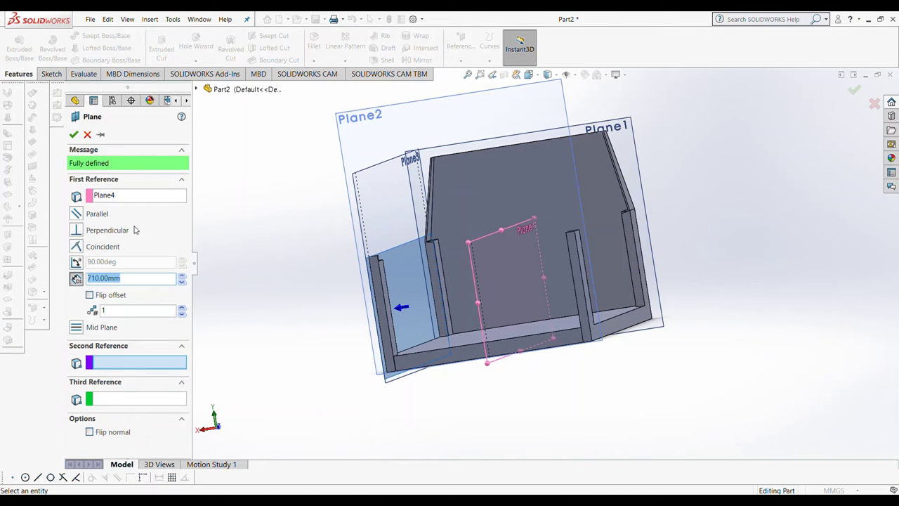
{"action": "left_click", "coordinate": [96, 296]}
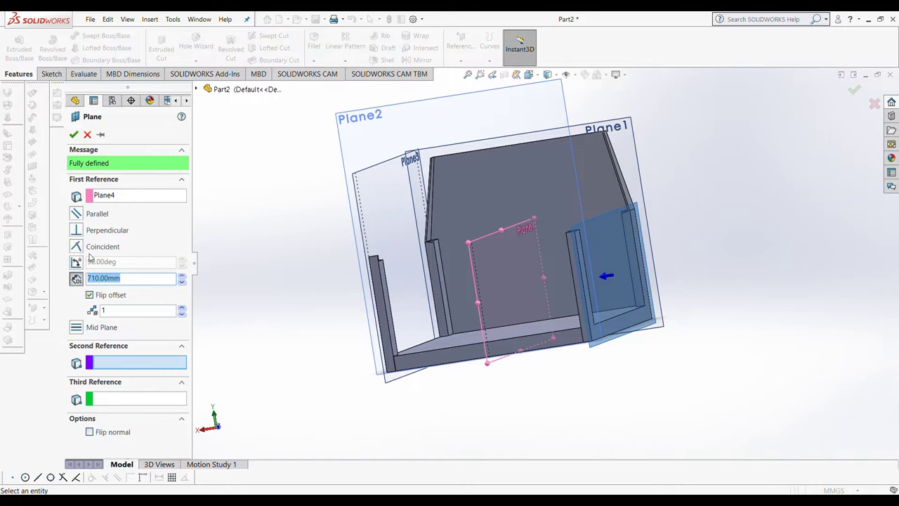
{"action": "left_click", "coordinate": [73, 134]}
{"action": "left_click", "coordinate": [529, 74]}
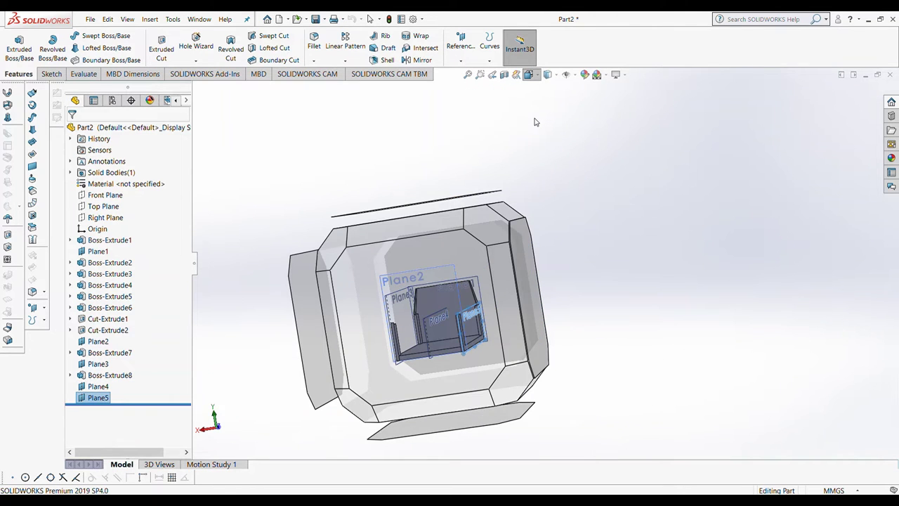
{"action": "key", "text": "ctrl+3"}
{"action": "scroll", "coordinate": [415, 259], "scroll_direction": "down", "scroll_amount": 3}
{"action": "scroll", "coordinate": [314, 314], "scroll_direction": "down", "scroll_amount": 3}
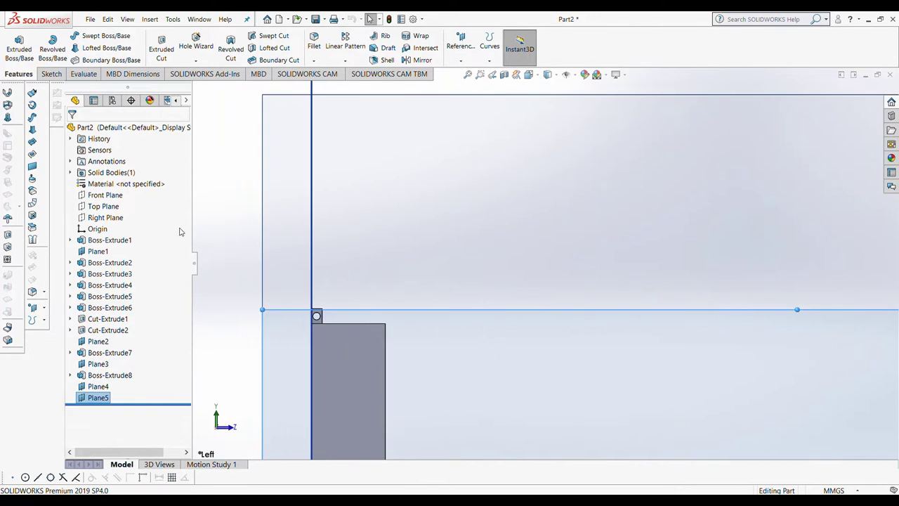
{"action": "left_click", "coordinate": [51, 75]}
{"action": "scroll", "coordinate": [290, 297], "scroll_direction": "down", "scroll_amount": 2}
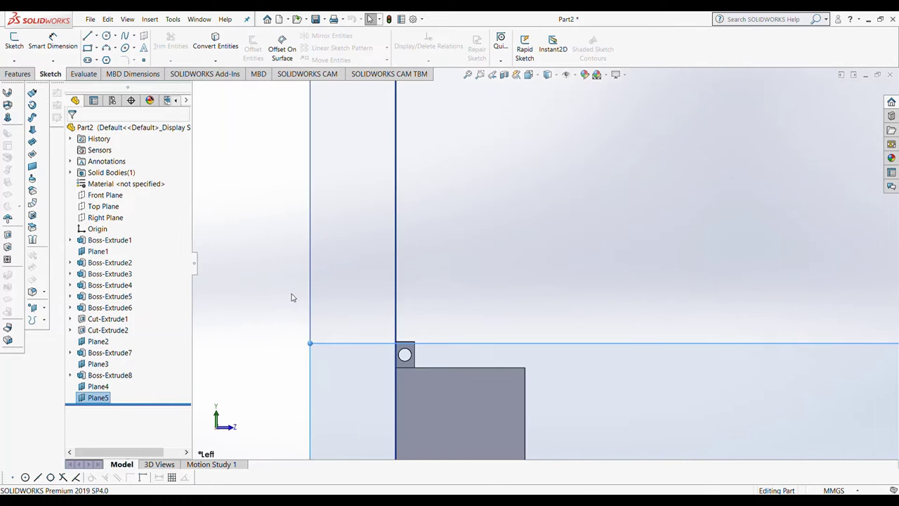
{"action": "scroll", "coordinate": [291, 297], "scroll_direction": "down", "scroll_amount": 3}
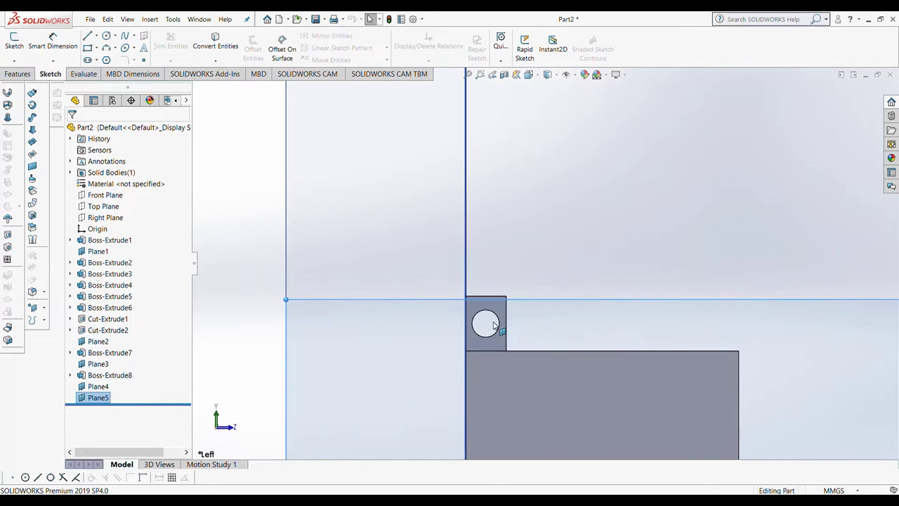
Step: On Plane5, draw a rectangular line outline around the small block
{"action": "left_click", "coordinate": [411, 302]}
{"action": "left_click", "coordinate": [88, 35]}
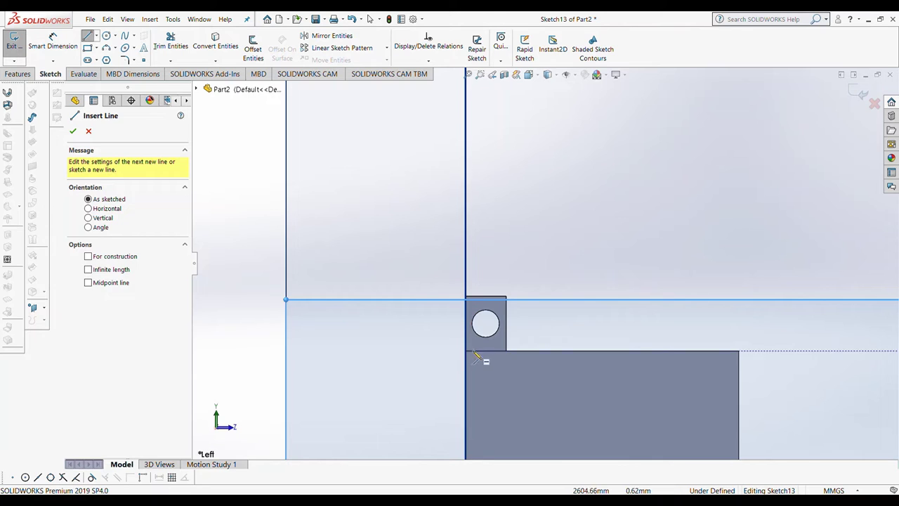
{"action": "left_click", "coordinate": [467, 334]}
{"action": "left_click", "coordinate": [466, 295]}
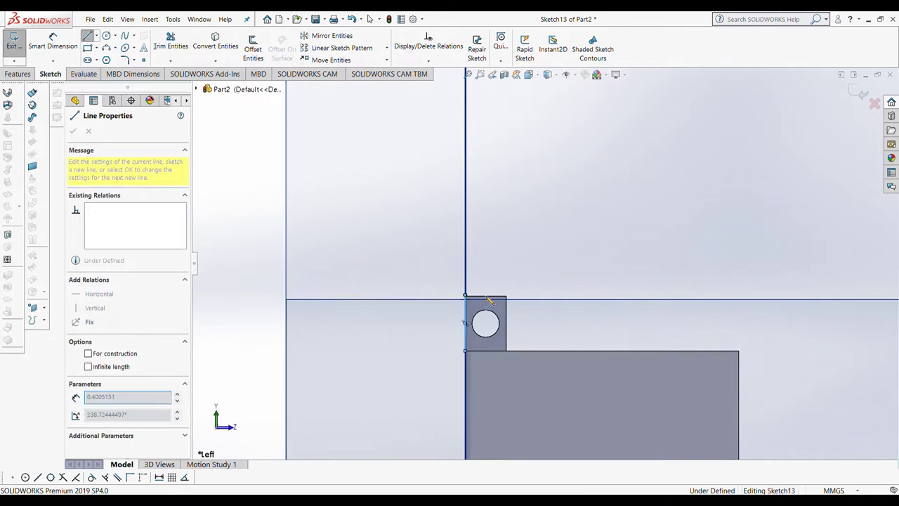
{"action": "left_click", "coordinate": [506, 295]}
{"action": "left_click", "coordinate": [506, 350]}
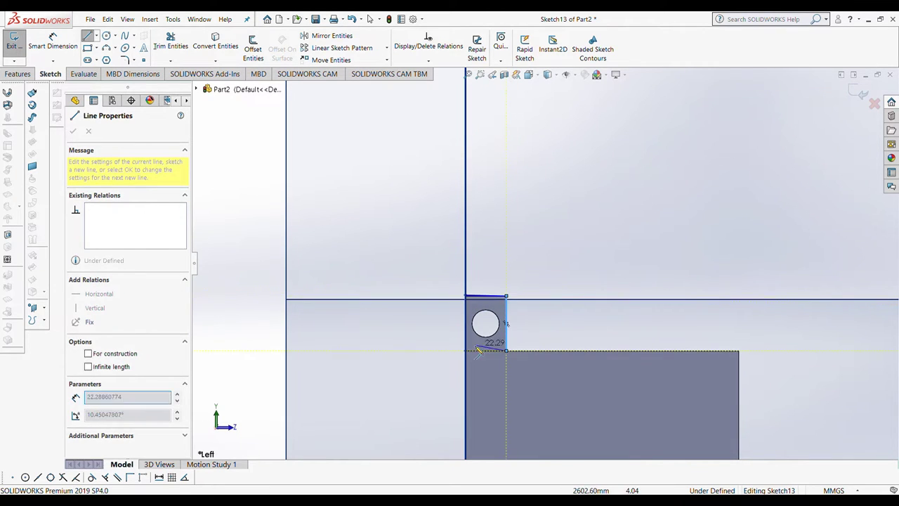
{"action": "left_click", "coordinate": [482, 356]}
{"action": "key", "text": "Escape"}
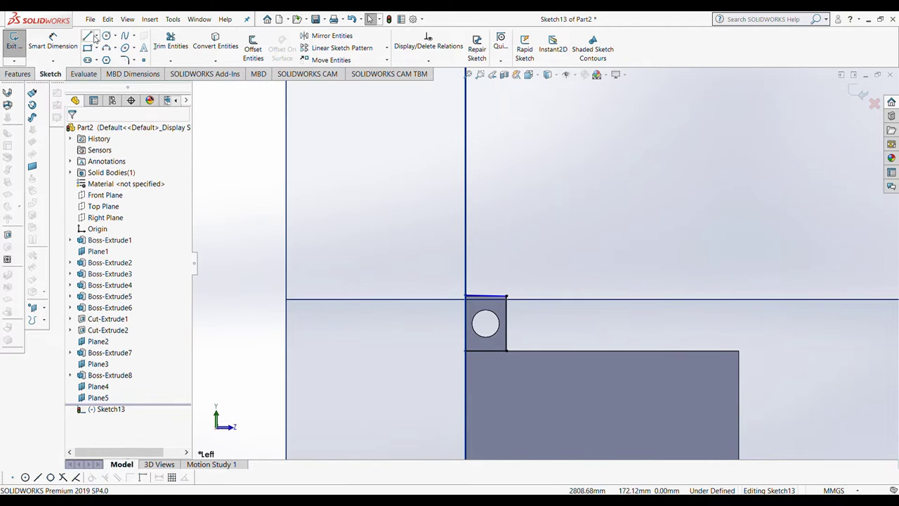
Step: Dimension the rectangle's top edge 30 and right edge 40
{"action": "left_click", "coordinate": [53, 42]}
{"action": "left_click", "coordinate": [492, 296]}
{"action": "left_click", "coordinate": [496, 253]}
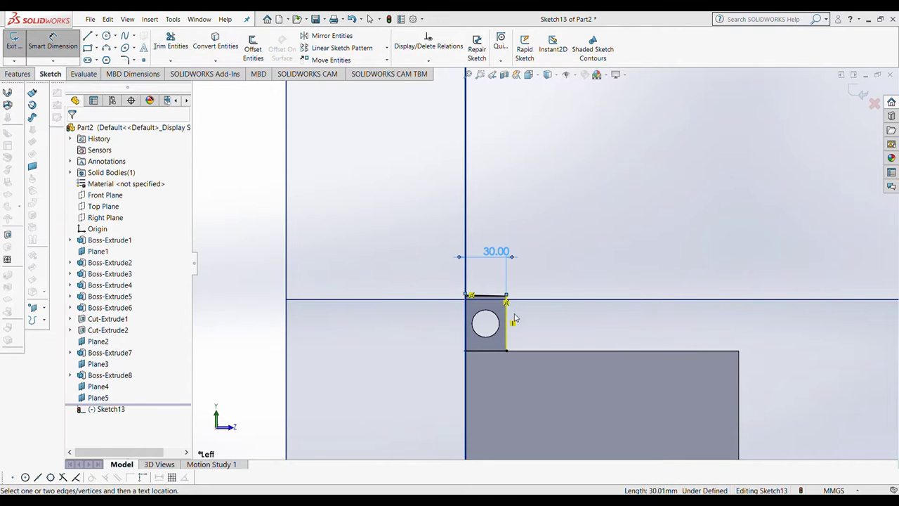
{"action": "left_click", "coordinate": [510, 321]}
{"action": "left_click", "coordinate": [535, 325]}
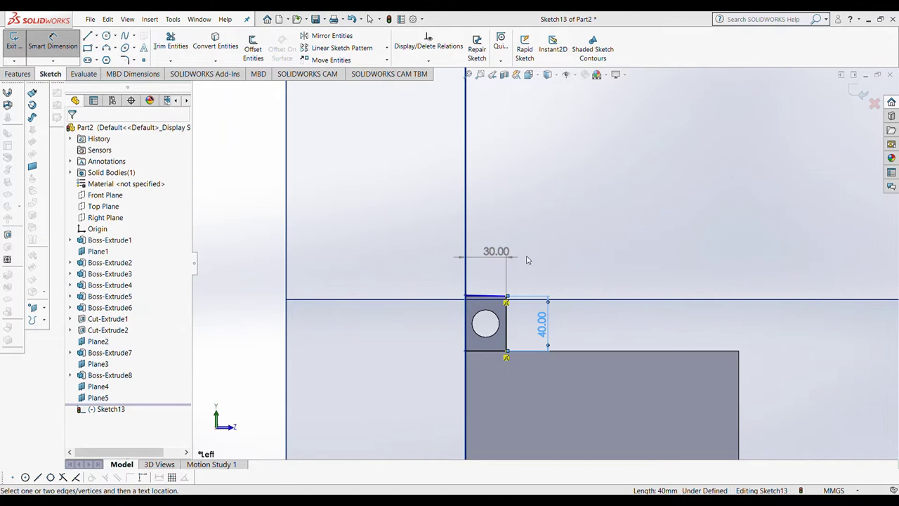
Step: Draw a Ø20 circle matching the block's hole, then start a boss extrusion
{"action": "left_click", "coordinate": [106, 36]}
{"action": "scroll", "coordinate": [495, 320], "scroll_direction": "down", "scroll_amount": 3}
{"action": "scroll", "coordinate": [503, 323], "scroll_direction": "down", "scroll_amount": 2}
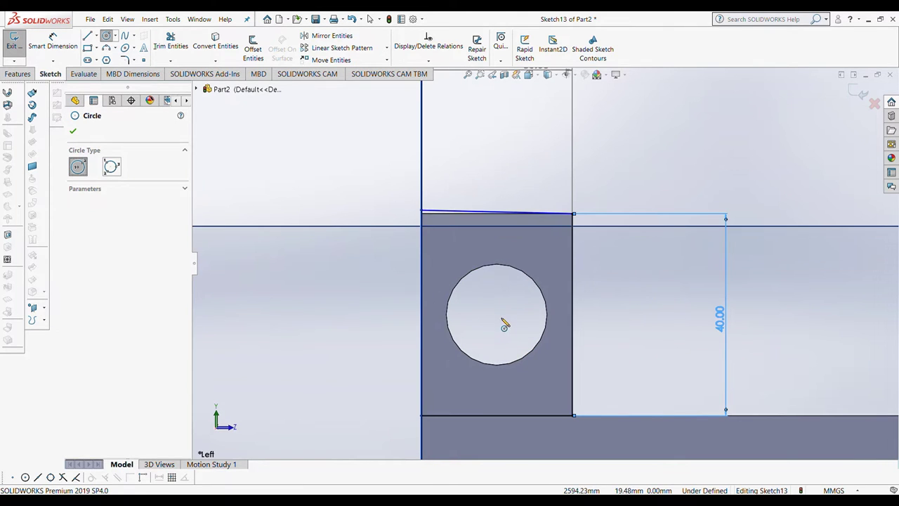
{"action": "left_click", "coordinate": [497, 314]}
{"action": "left_click", "coordinate": [532, 349]}
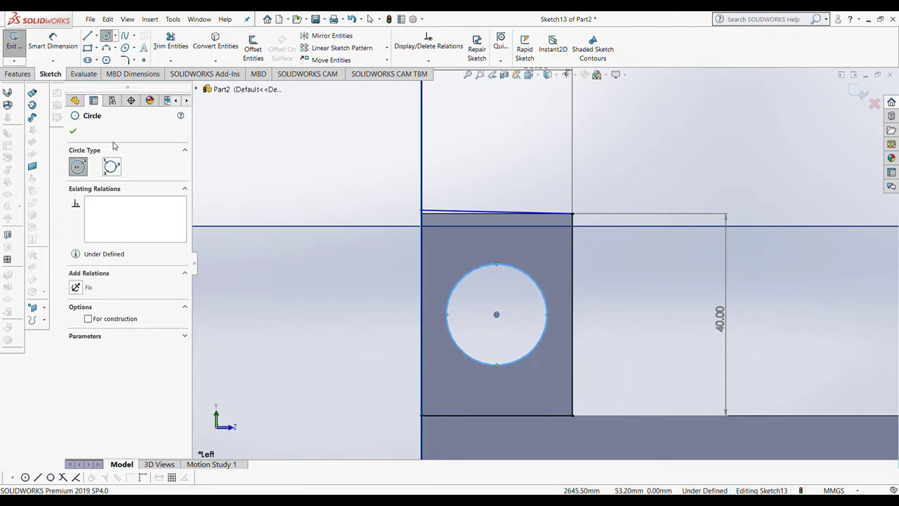
{"action": "left_click", "coordinate": [72, 131]}
{"action": "left_click", "coordinate": [19, 74]}
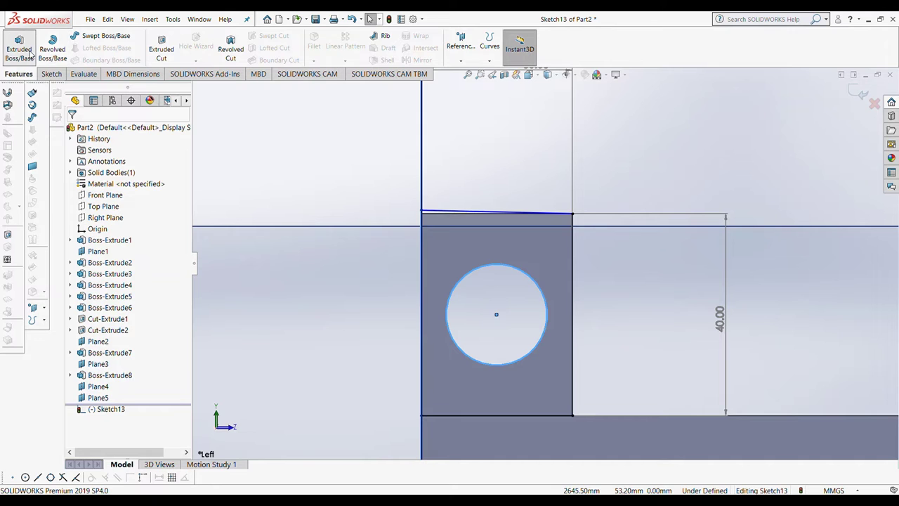
{"action": "left_click", "coordinate": [30, 55]}
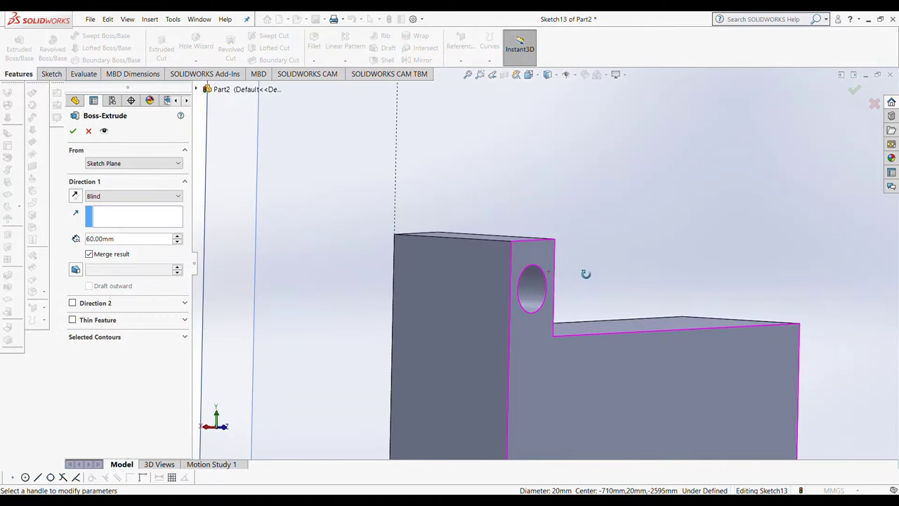
Step: Confirm the 60 mm boss extrusion as Boss-Extrude9, inspect the part, and turn to Front view
{"action": "middle_click_drag", "start_coordinate": [586, 273], "coordinate": [608, 274]}
{"action": "left_click", "coordinate": [73, 132]}
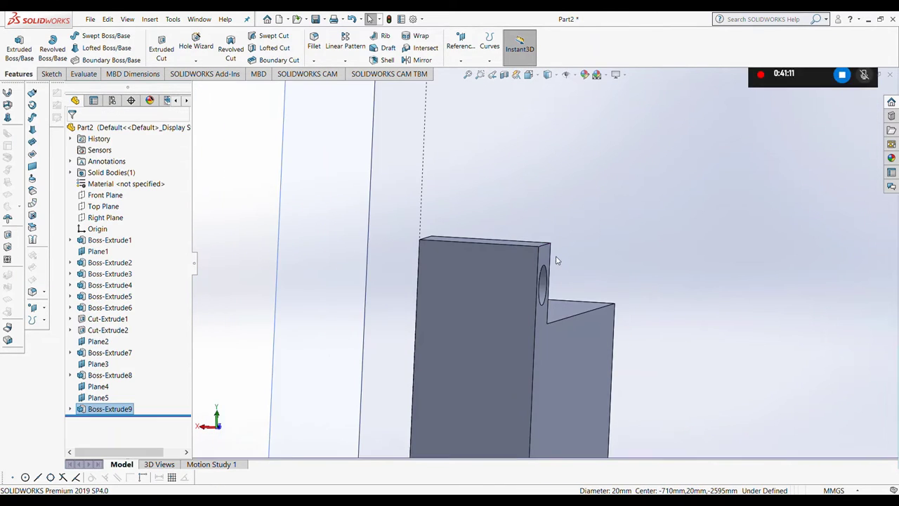
{"action": "mouse_move", "coordinate": [519, 266]}
{"action": "middle_mouse_down"}
{"action": "mouse_move", "coordinate": [532, 296]}
{"action": "mouse_move", "coordinate": [718, 312]}
{"action": "middle_mouse_up"}
{"action": "scroll", "coordinate": [533, 296], "scroll_direction": "up", "scroll_amount": 3}
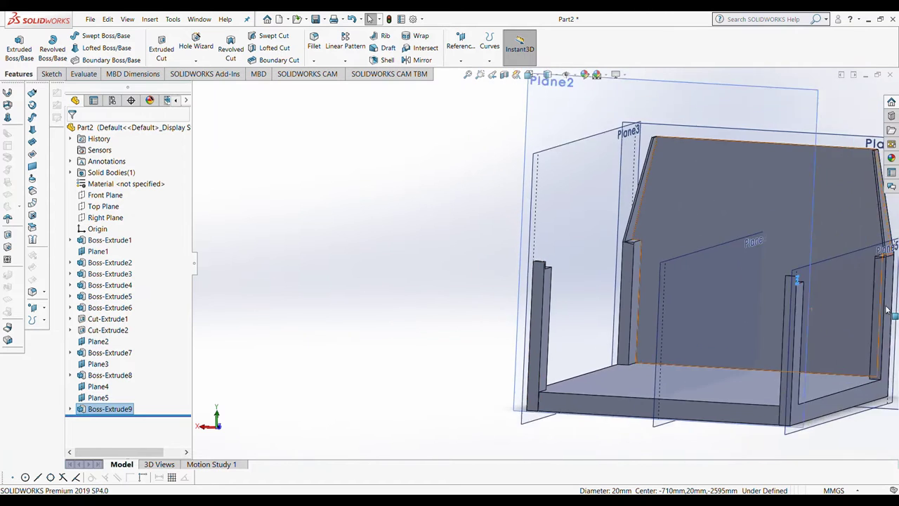
{"action": "scroll", "coordinate": [718, 312], "scroll_direction": "up", "scroll_amount": 5}
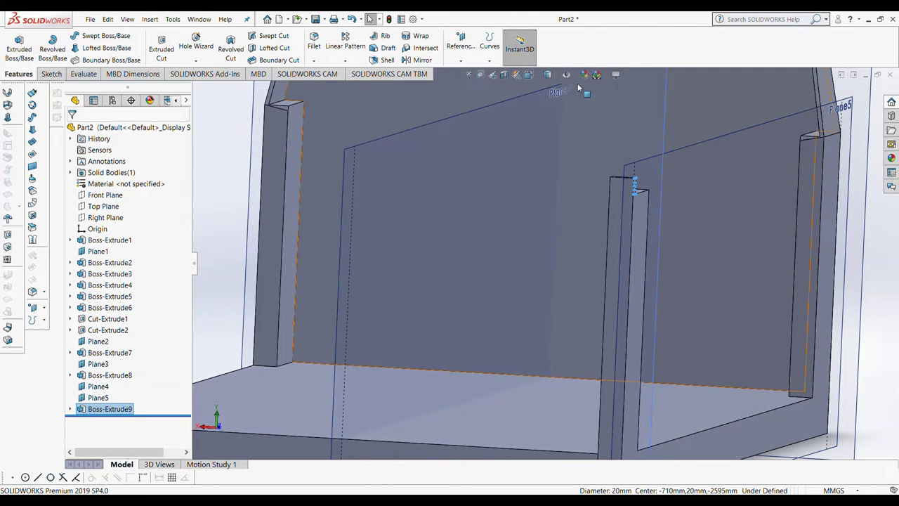
{"action": "scroll", "coordinate": [568, 177], "scroll_direction": "up", "scroll_amount": 3}
{"action": "scroll", "coordinate": [590, 219], "scroll_direction": "up", "scroll_amount": 3}
{"action": "middle_click_drag", "start_coordinate": [590, 219], "coordinate": [576, 259]}
{"action": "left_click", "coordinate": [758, 371]}
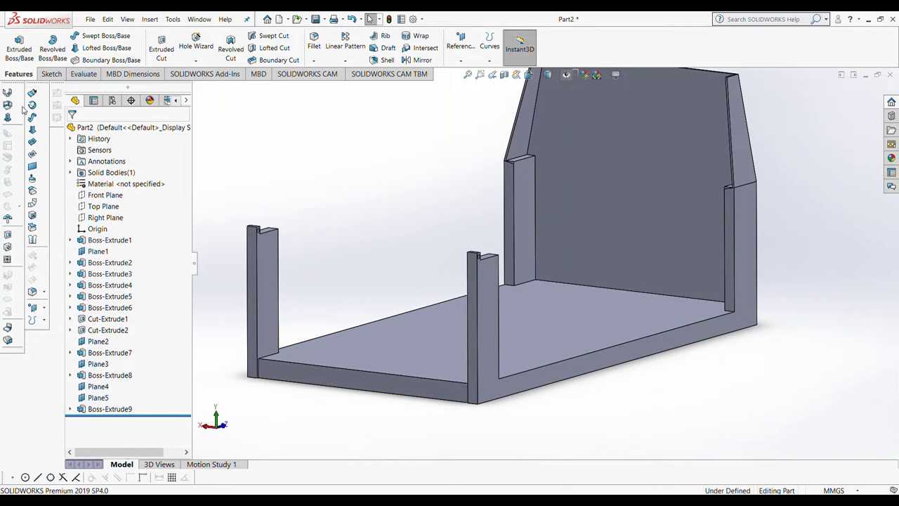
{"action": "left_click", "coordinate": [540, 74]}
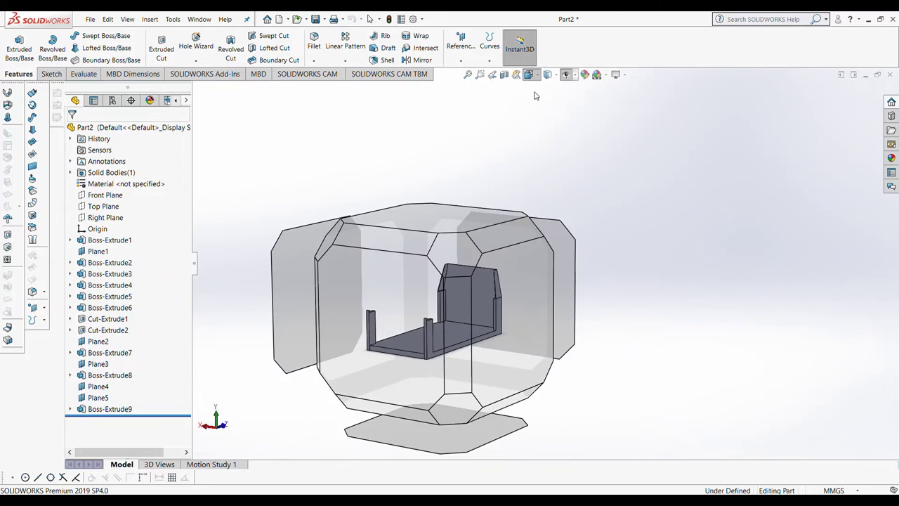
{"action": "left_click", "coordinate": [543, 121]}
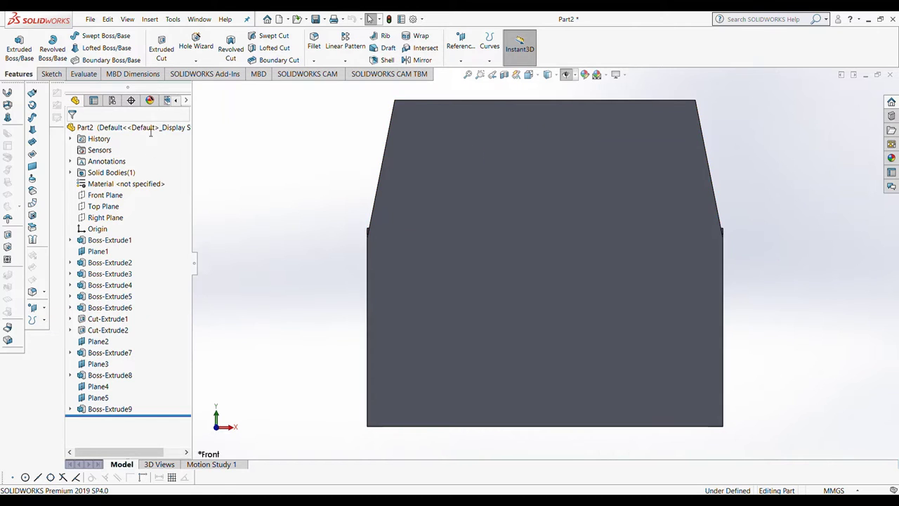
{"action": "left_click", "coordinate": [108, 195]}
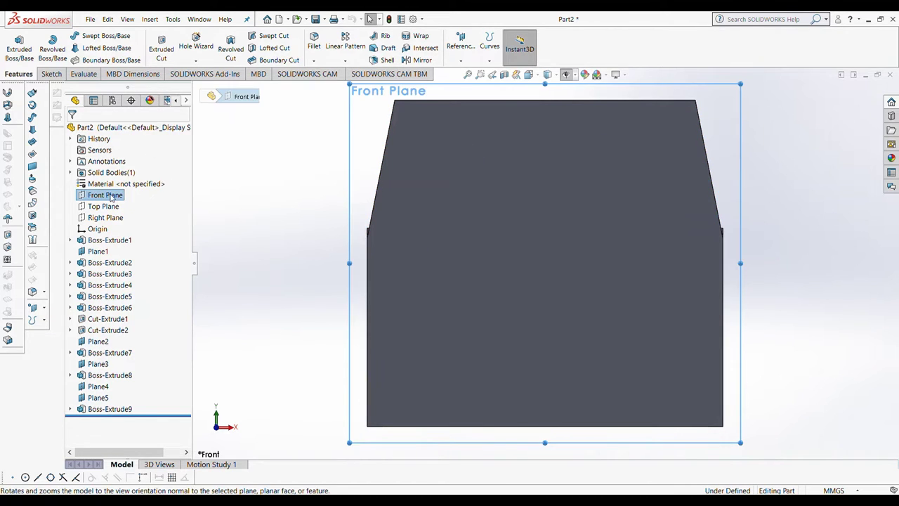
Step: Create Plane6 offset 210 mm from the panel's front face, flipped into the part
{"action": "left_click", "coordinate": [126, 183]}
{"action": "left_click", "coordinate": [460, 40]}
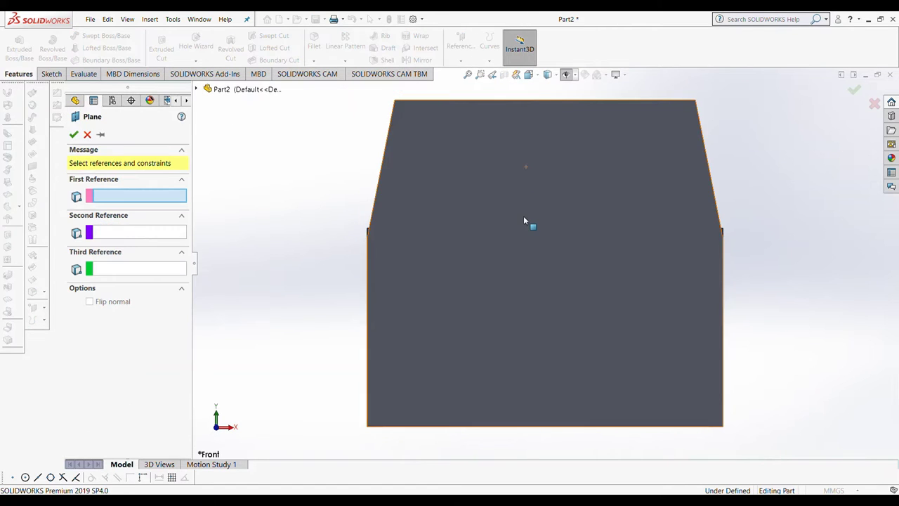
{"action": "key", "text": "z"}
{"action": "left_click", "coordinate": [489, 227]}
{"action": "mouse_move", "coordinate": [492, 226]}
{"action": "middle_mouse_down"}
{"action": "mouse_move", "coordinate": [456, 235]}
{"action": "mouse_move", "coordinate": [433, 214]}
{"action": "middle_mouse_up"}
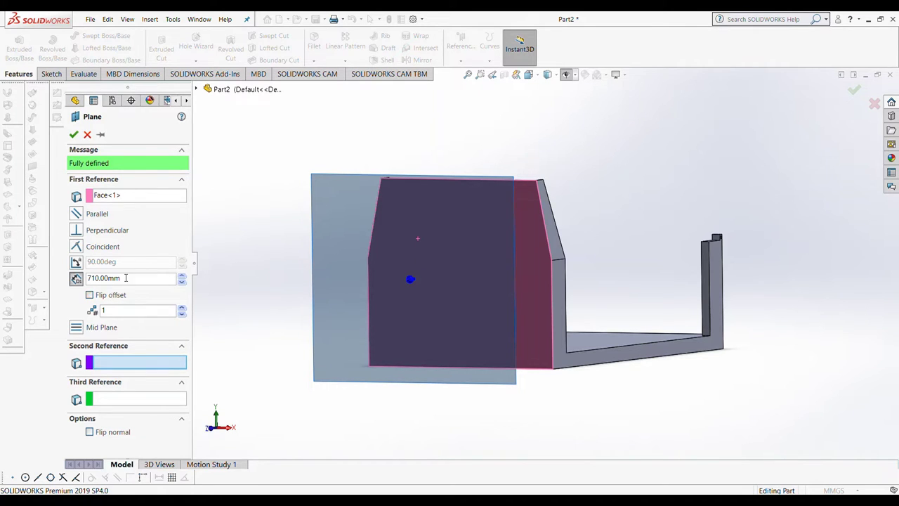
{"action": "left_click_drag", "start_coordinate": [126, 279], "coordinate": [85, 281]}
{"action": "type", "text": "210"}
{"action": "key", "text": "Return"}
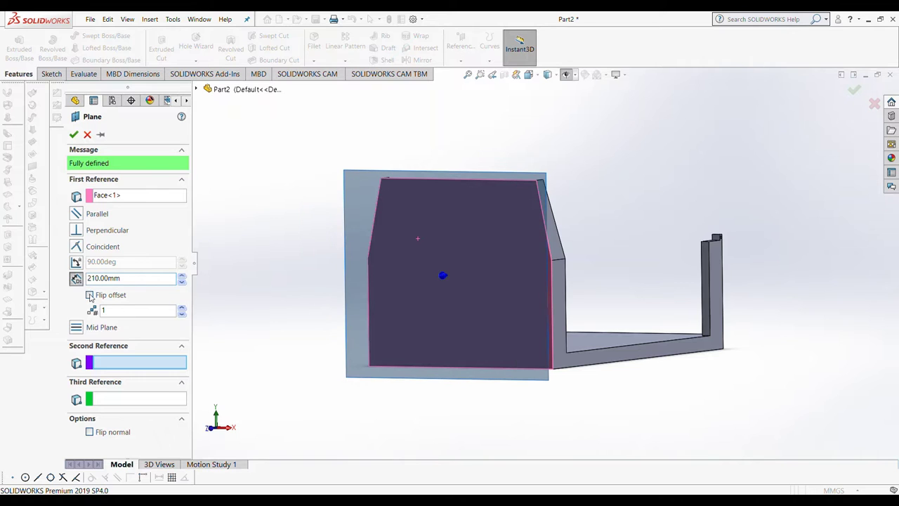
{"action": "left_click", "coordinate": [89, 295]}
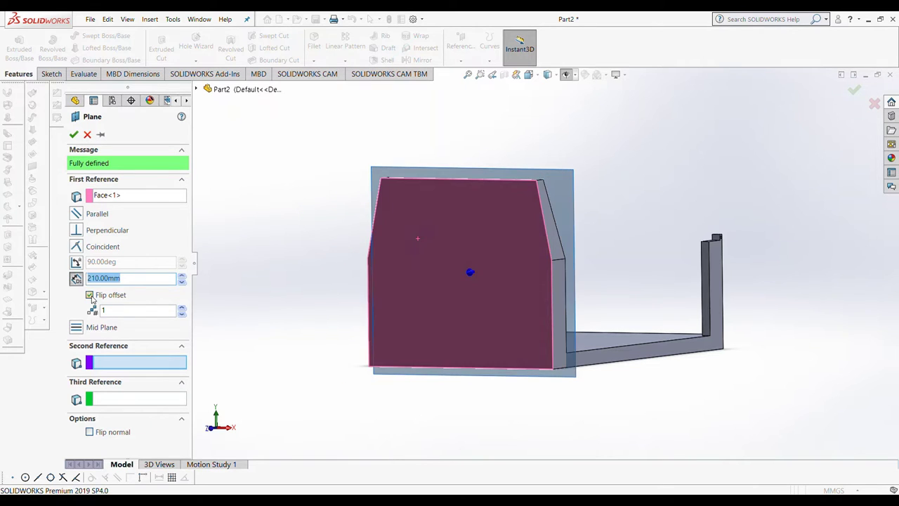
{"action": "middle_click_drag", "start_coordinate": [394, 363], "coordinate": [365, 373]}
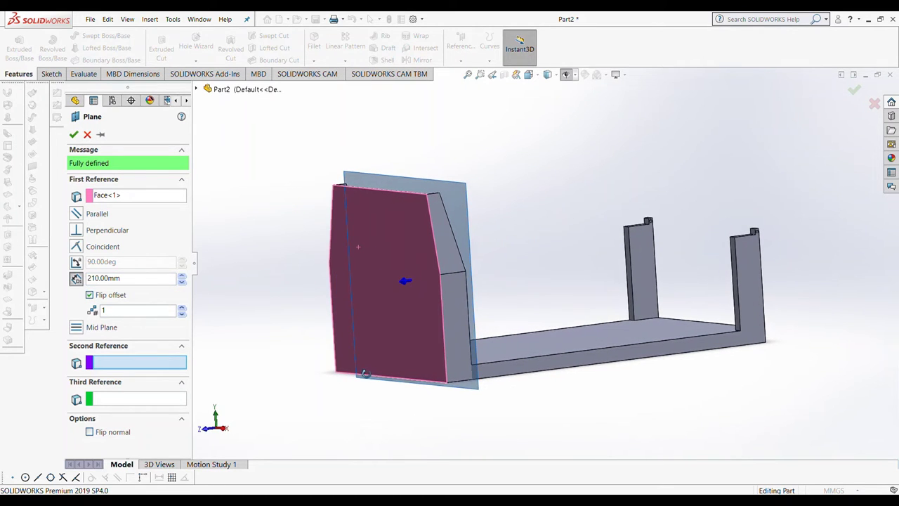
{"action": "left_click", "coordinate": [74, 134]}
{"action": "left_click", "coordinate": [537, 75]}
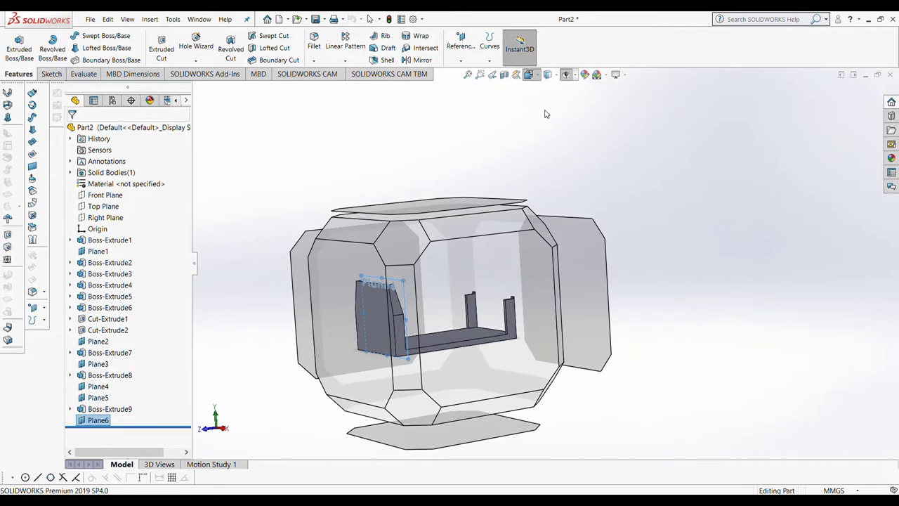
Step: Compare the Front and Right views, orbit to the side faces, then view Plane6 Normal To
{"action": "left_click", "coordinate": [545, 114]}
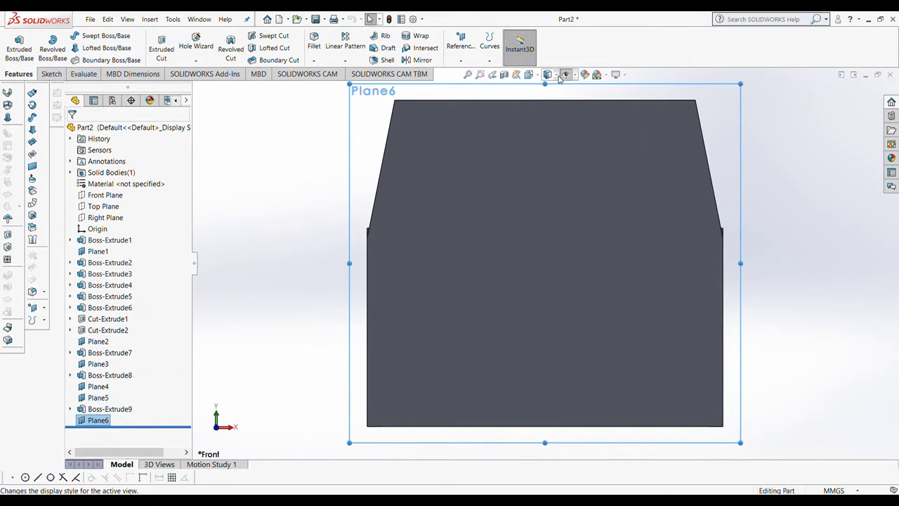
{"action": "left_click", "coordinate": [543, 80]}
{"action": "left_click", "coordinate": [556, 118]}
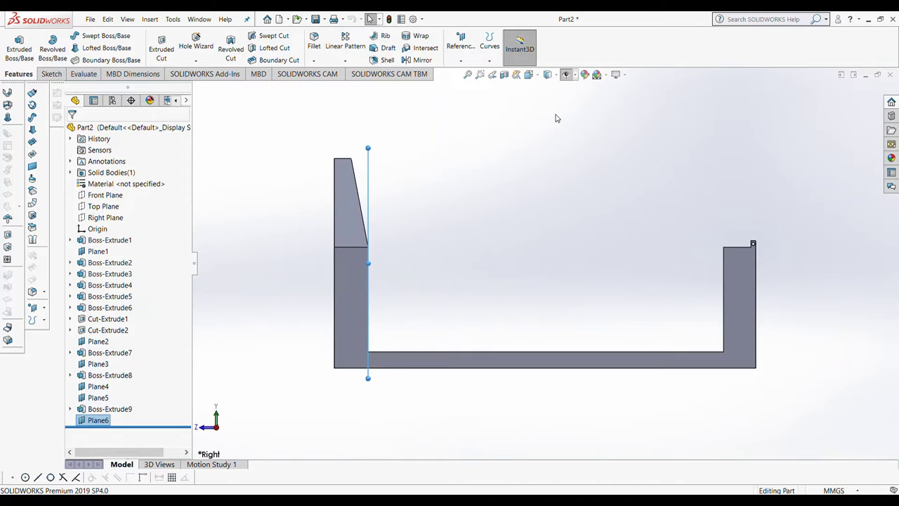
{"action": "left_click", "coordinate": [543, 78]}
{"action": "left_click", "coordinate": [540, 114]}
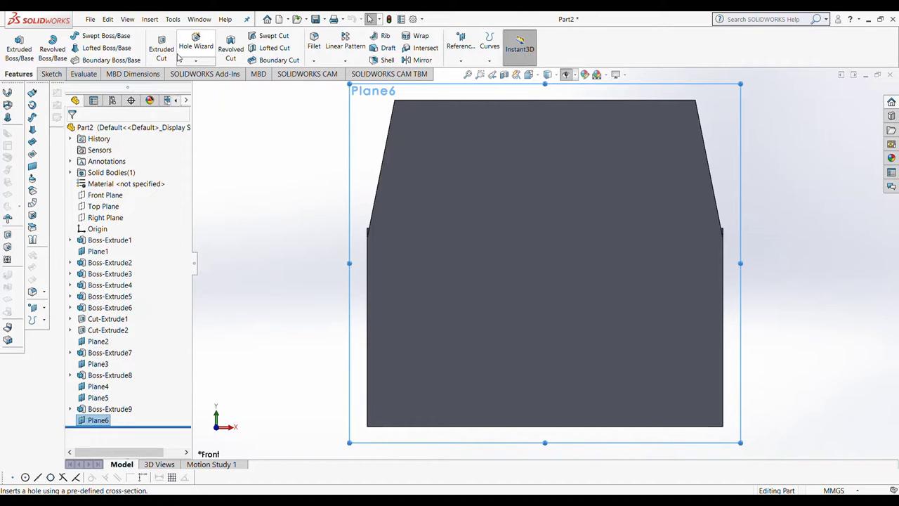
{"action": "mouse_move", "coordinate": [735, 241]}
{"action": "middle_mouse_down"}
{"action": "mouse_move", "coordinate": [641, 273]}
{"action": "mouse_move", "coordinate": [590, 176]}
{"action": "middle_mouse_up"}
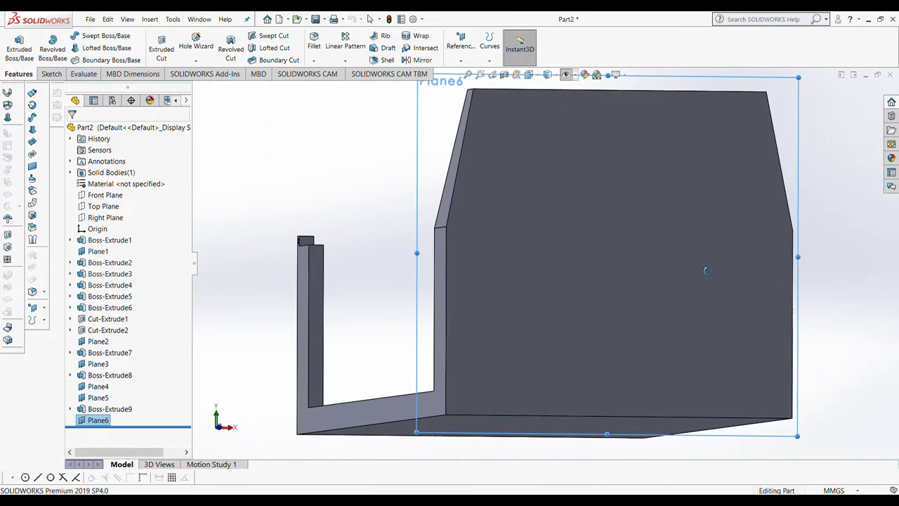
{"action": "left_click", "coordinate": [538, 79]}
{"action": "key", "text": "ctrl+8"}
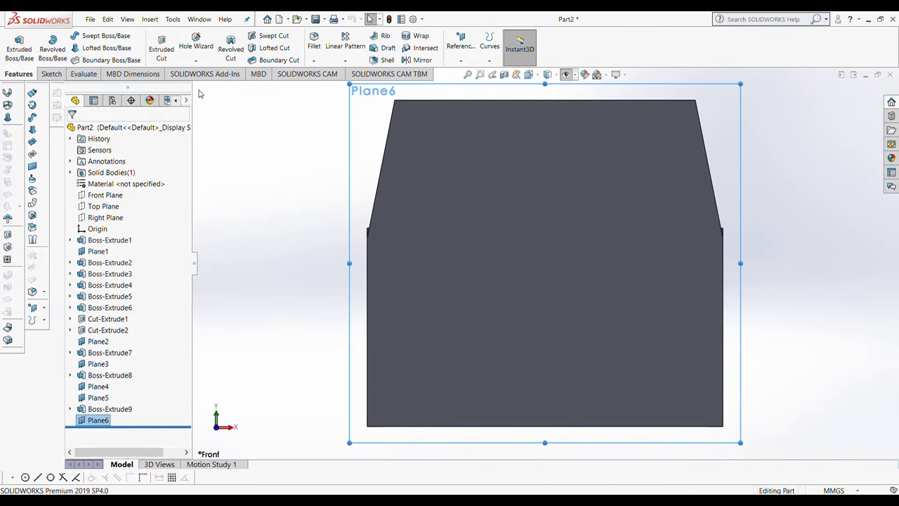
Step: On Plane6, draw a vertical line along the panel's right edge and dimension it 790 mm
{"action": "left_click", "coordinate": [51, 73]}
{"action": "left_click", "coordinate": [88, 35]}
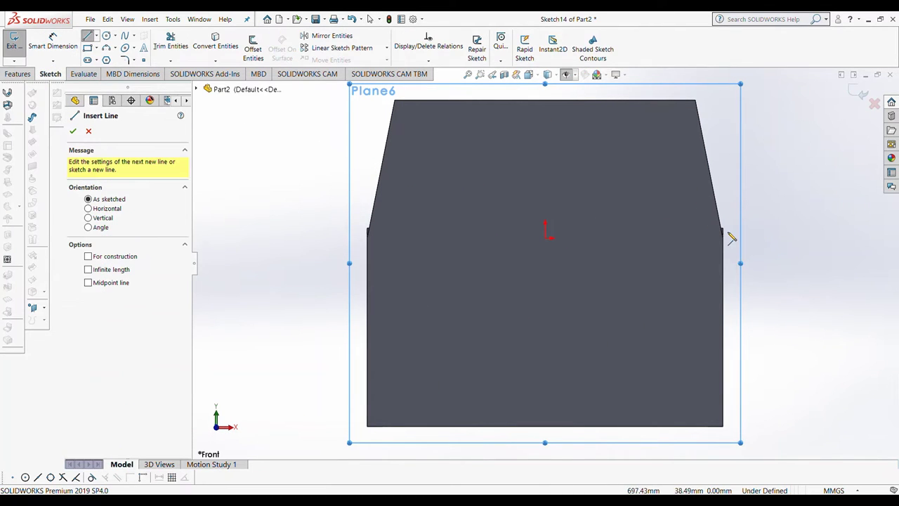
{"action": "left_click", "coordinate": [724, 230]}
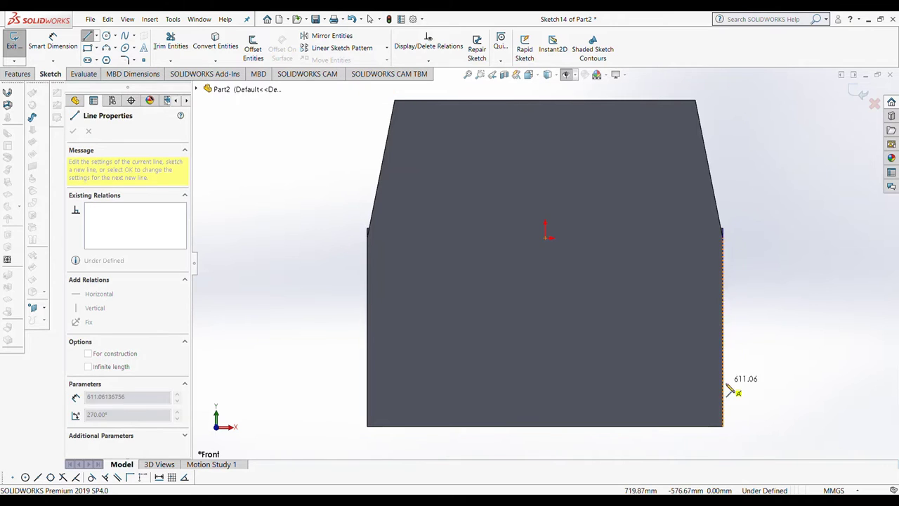
{"action": "left_click", "coordinate": [724, 426]}
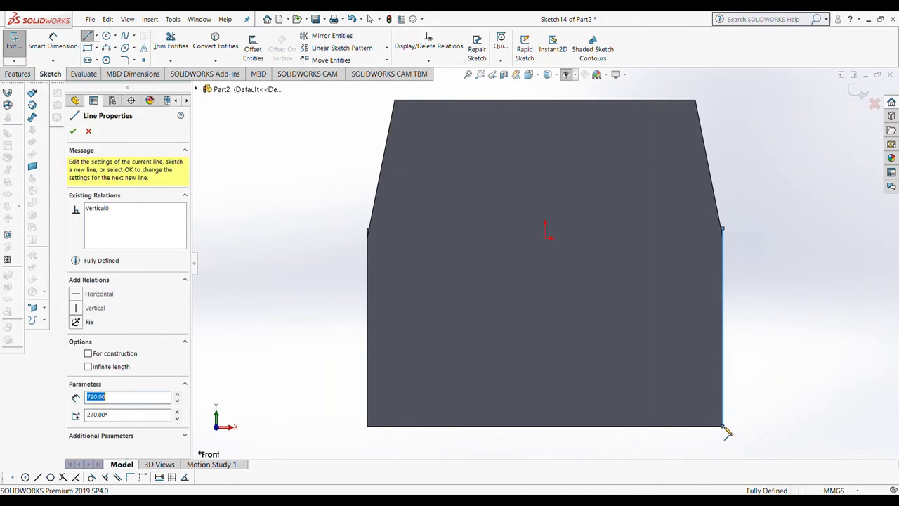
{"action": "key", "text": "Escape"}
{"action": "left_click", "coordinate": [724, 308]}
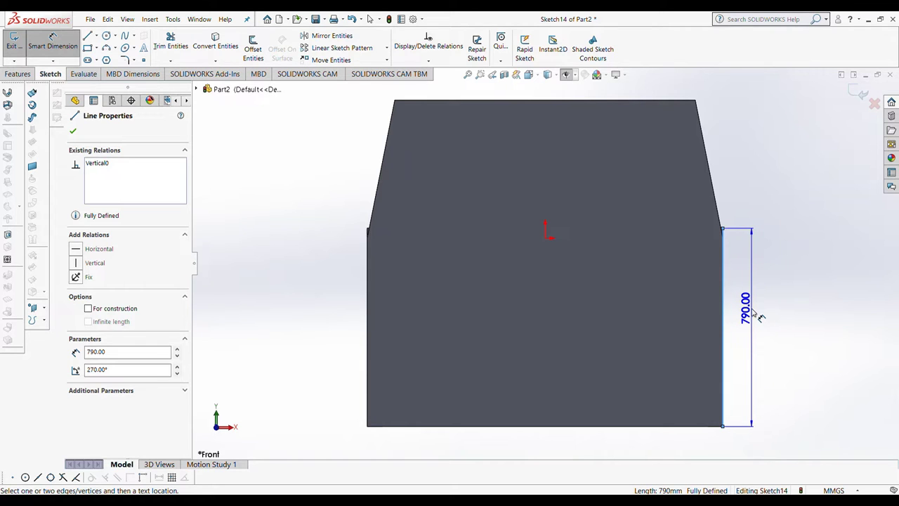
{"action": "left_click", "coordinate": [756, 313]}
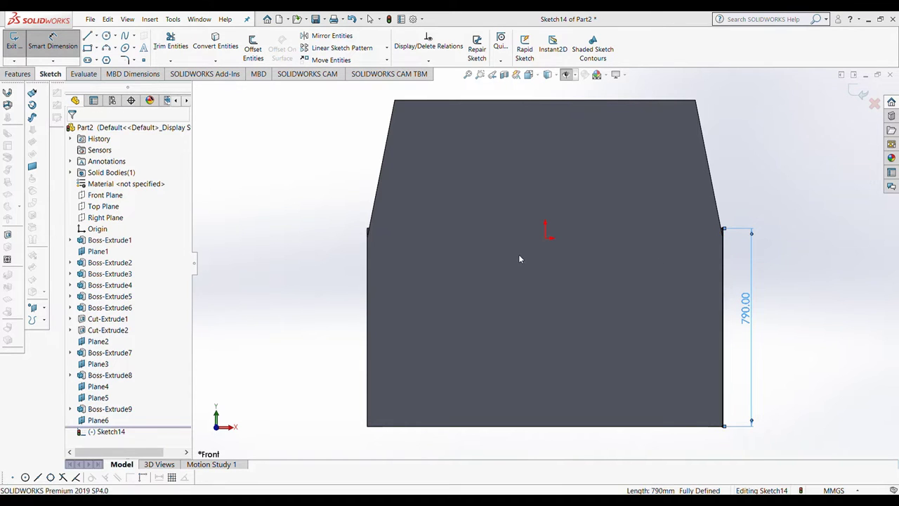
{"action": "left_click", "coordinate": [746, 309]}
{"action": "middle_click_drag", "start_coordinate": [746, 309], "coordinate": [630, 298]}
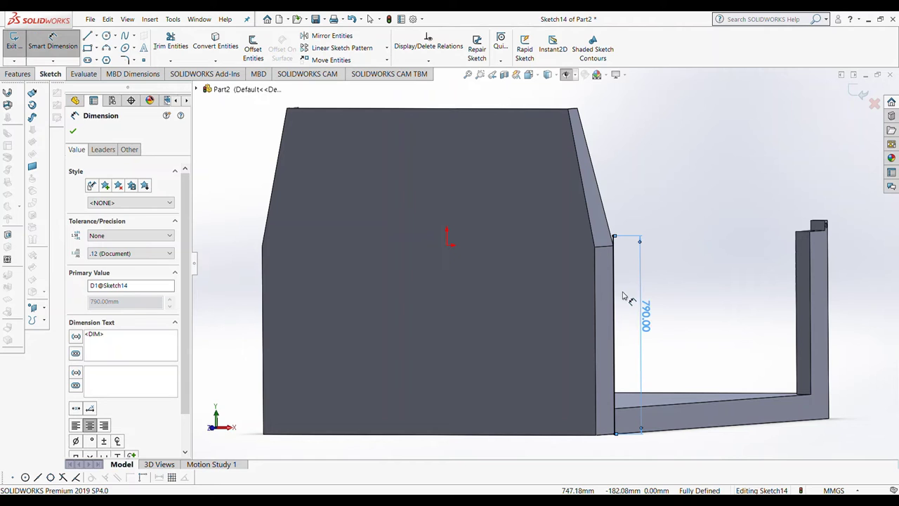
{"action": "key", "text": "f"}
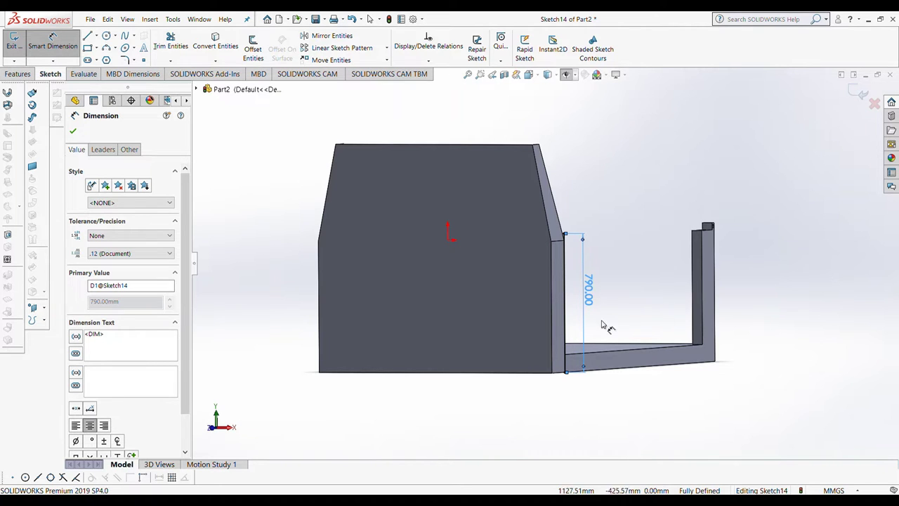
Step: In Front view, draw a horizontal line across the face, redrawing it after one undo
{"action": "key", "text": "space"}
{"action": "left_click", "coordinate": [542, 114]}
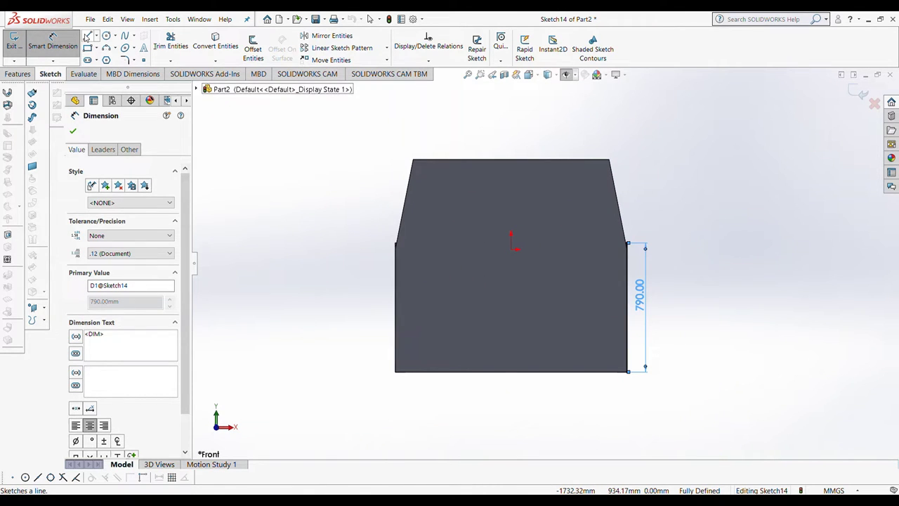
{"action": "left_click", "coordinate": [86, 37]}
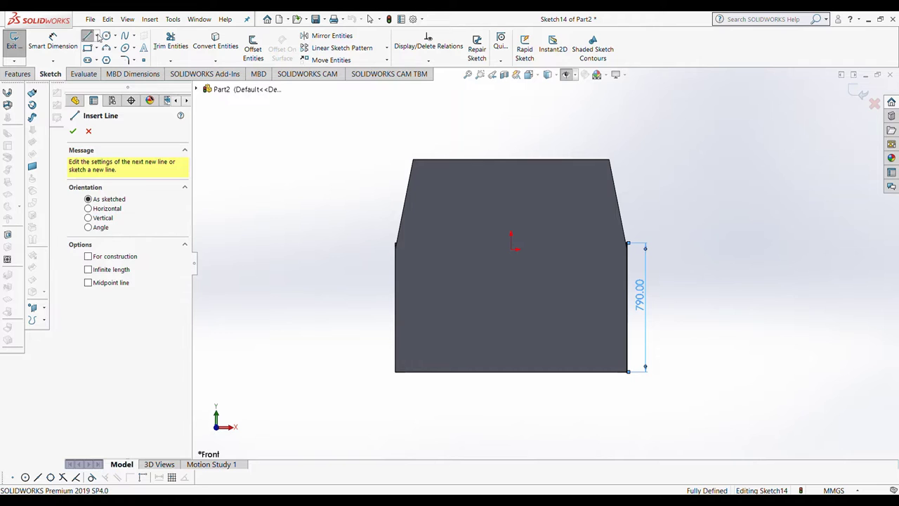
{"action": "left_click", "coordinate": [627, 352]}
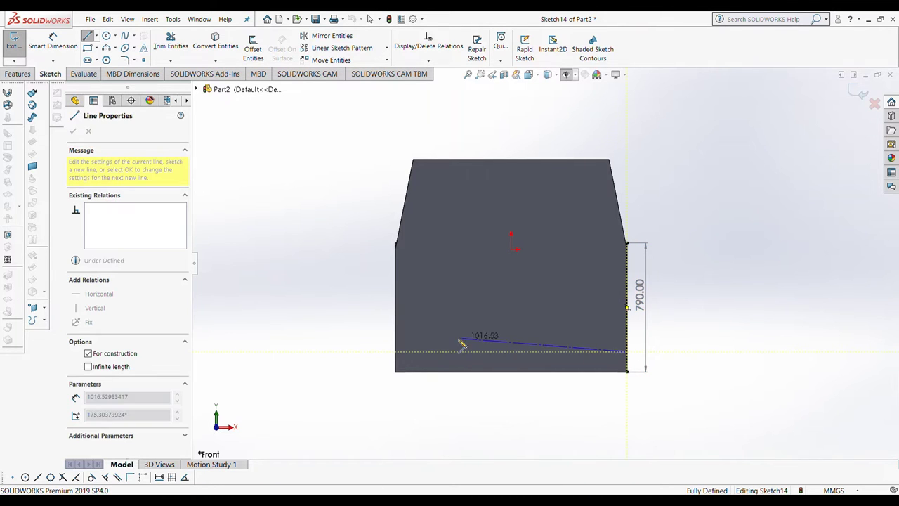
{"action": "left_click", "coordinate": [396, 354]}
{"action": "key", "text": "Escape"}
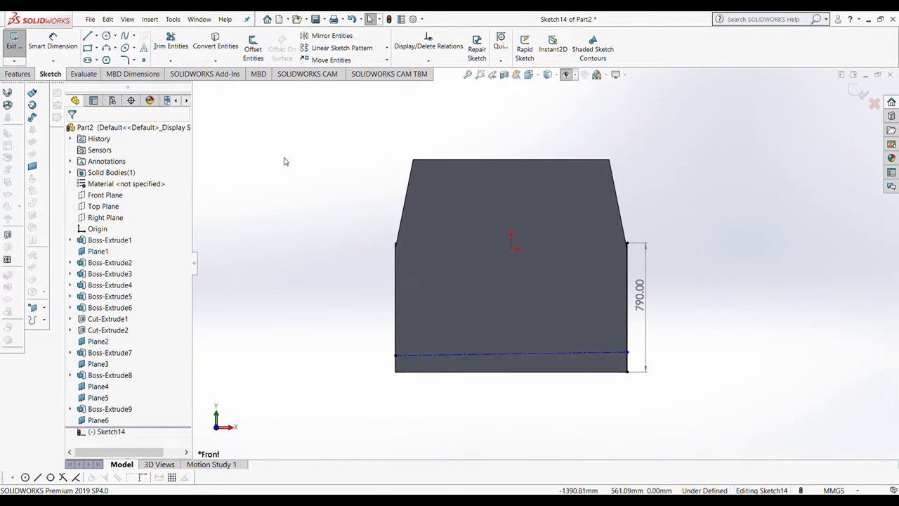
{"action": "left_click", "coordinate": [352, 19]}
{"action": "scroll", "coordinate": [512, 383], "scroll_direction": "down", "scroll_amount": 4}
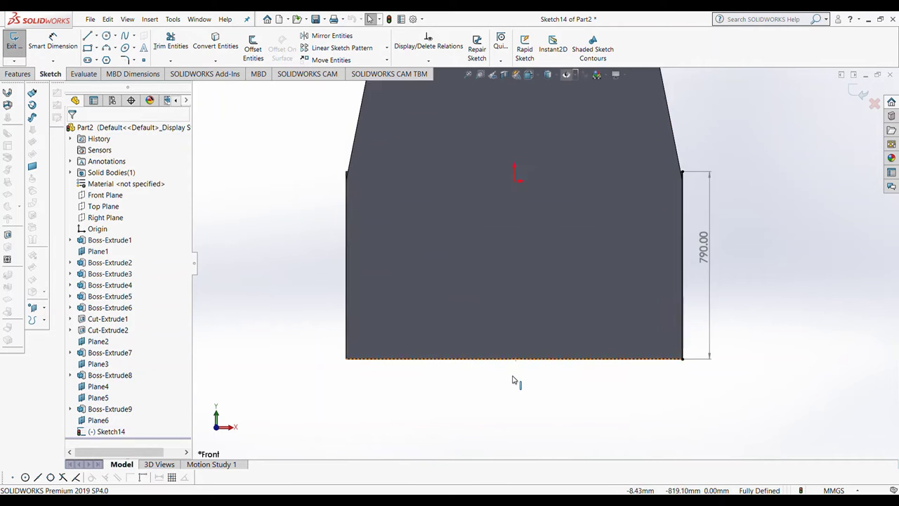
{"action": "left_click", "coordinate": [96, 39]}
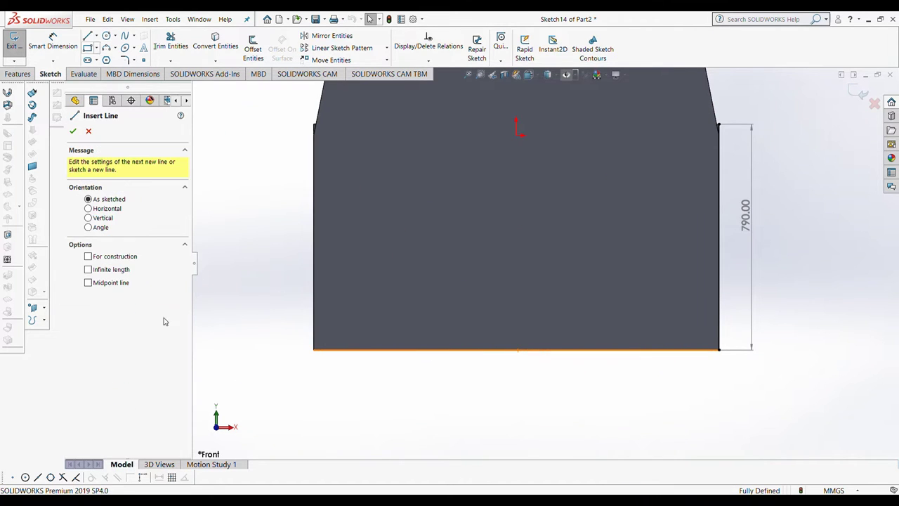
{"action": "left_click", "coordinate": [314, 311]}
{"action": "left_click", "coordinate": [720, 312]}
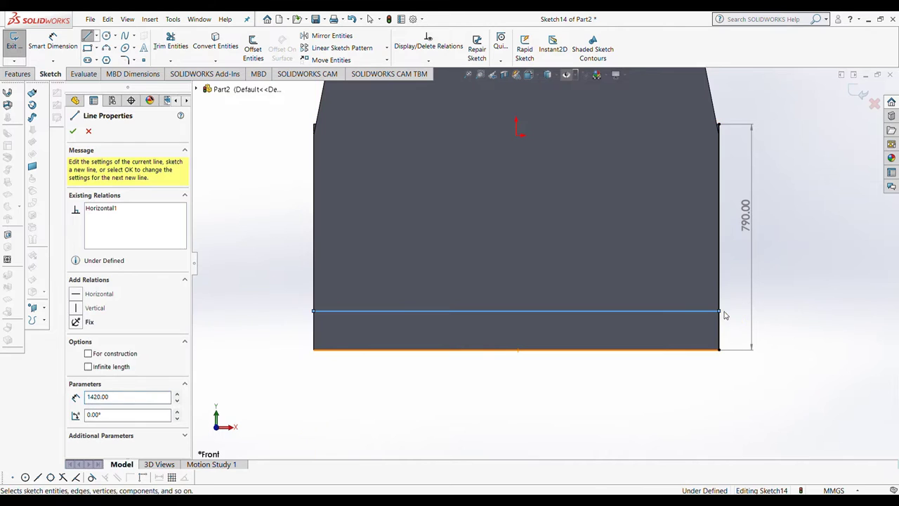
{"action": "key", "text": "Escape"}
Step: Dimension the line 1420 mm long and 100 mm above the bottom edge
{"action": "left_click", "coordinate": [53, 43]}
{"action": "left_click", "coordinate": [500, 311]}
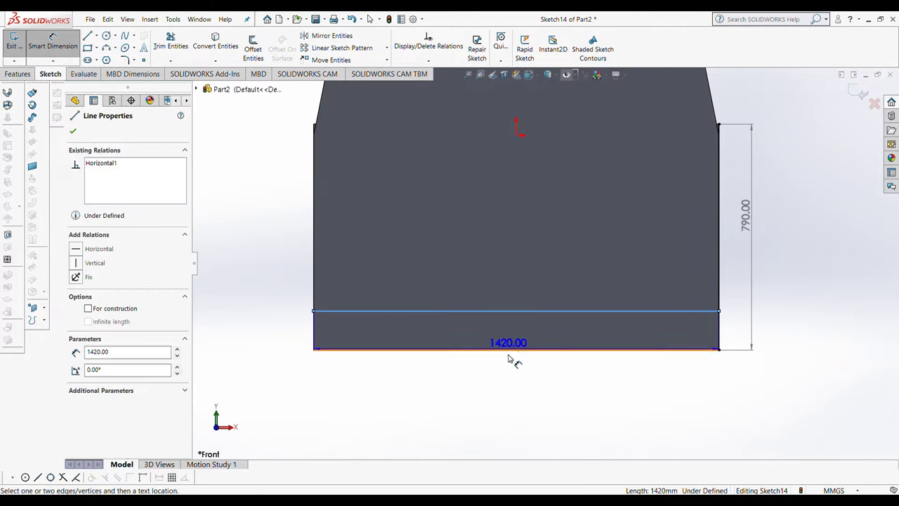
{"action": "left_click", "coordinate": [484, 352]}
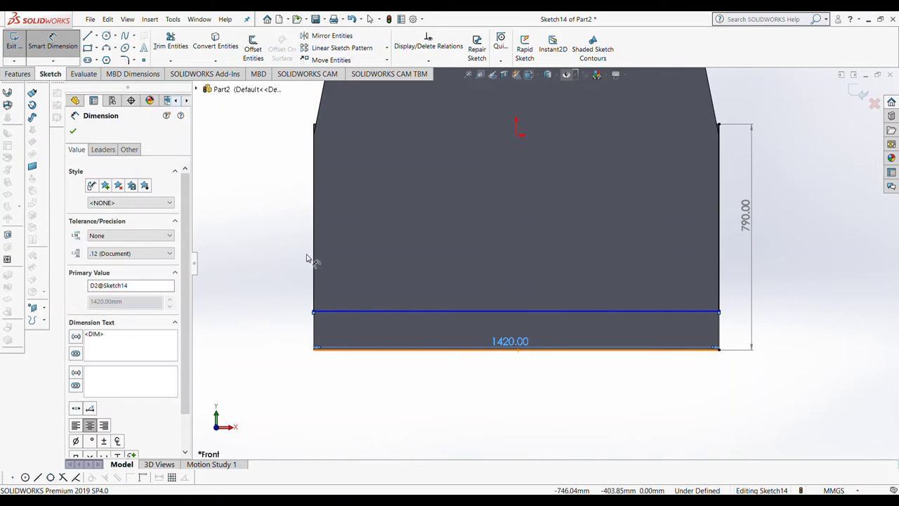
{"action": "left_click", "coordinate": [408, 311]}
{"action": "left_click", "coordinate": [397, 351]}
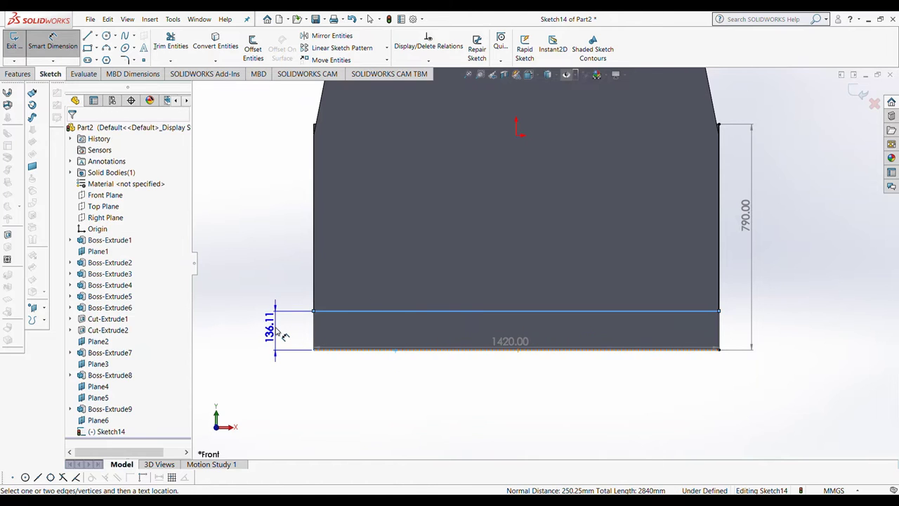
{"action": "left_click", "coordinate": [273, 328]}
{"action": "key", "text": "Return"}
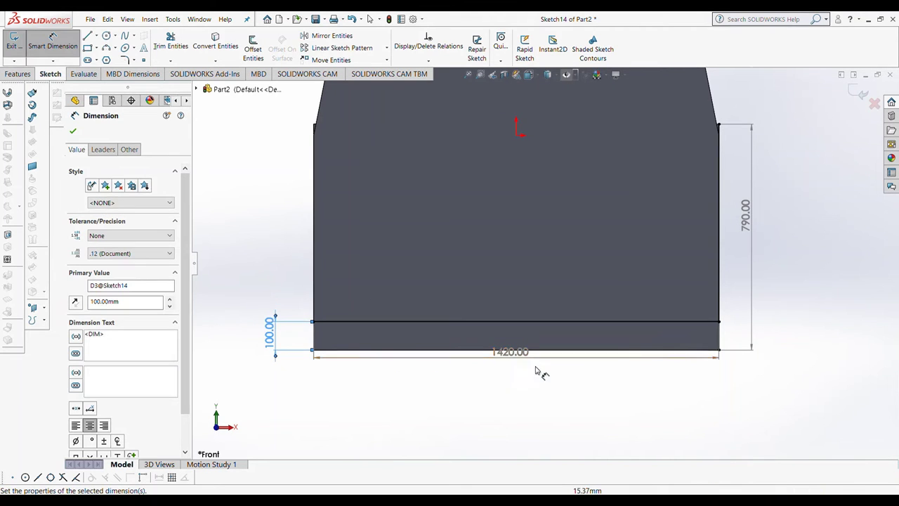
{"action": "scroll", "coordinate": [758, 335], "scroll_direction": "down", "scroll_amount": 2}
{"action": "scroll", "coordinate": [689, 337], "scroll_direction": "down", "scroll_amount": 2}
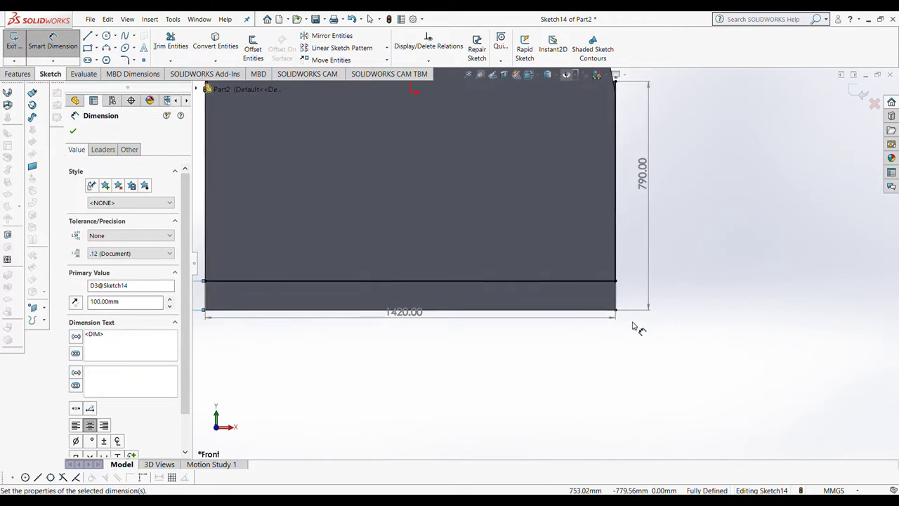
{"action": "scroll", "coordinate": [637, 325], "scroll_direction": "down", "scroll_amount": 1}
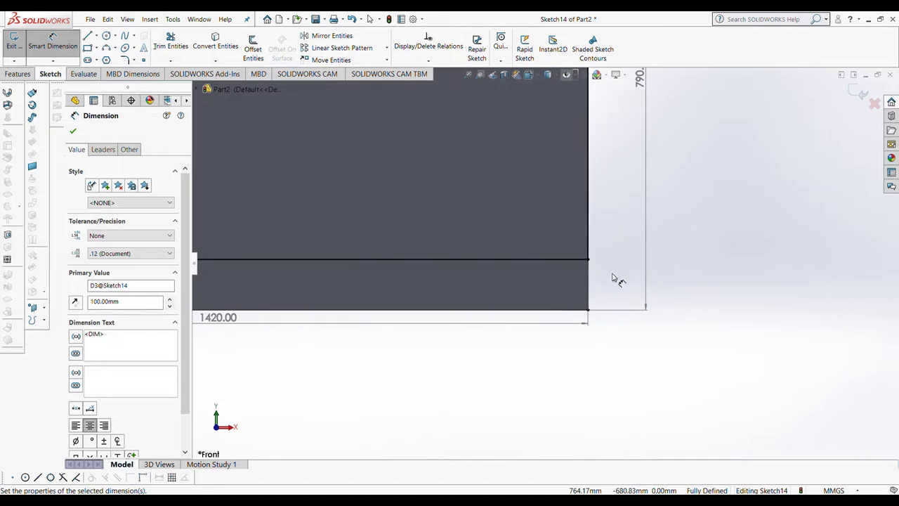
{"action": "left_click", "coordinate": [88, 35]}
{"action": "scroll", "coordinate": [560, 272], "scroll_direction": "down", "scroll_amount": 1}
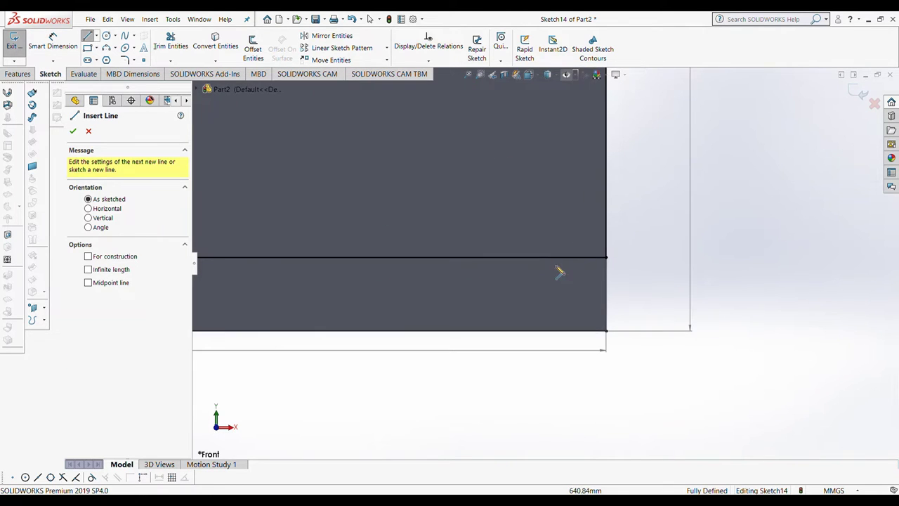
Step: Sketch a short bottom segment and a vertical line near the face's right end
{"action": "left_click", "coordinate": [608, 236]}
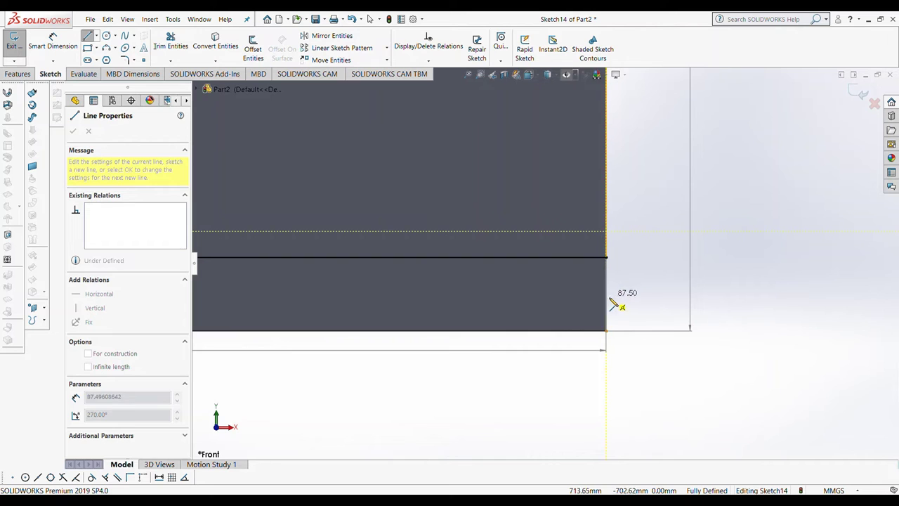
{"action": "left_click", "coordinate": [623, 297]}
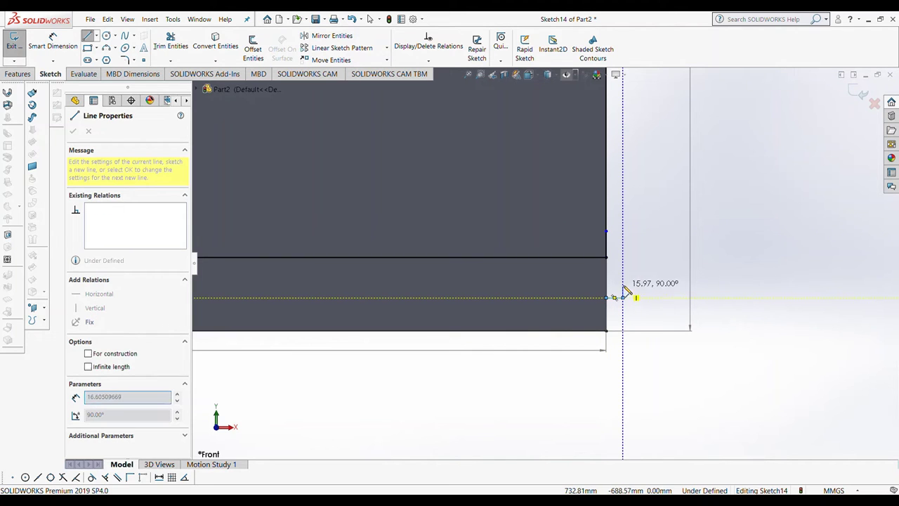
{"action": "left_click", "coordinate": [622, 232]}
{"action": "key", "text": "Escape"}
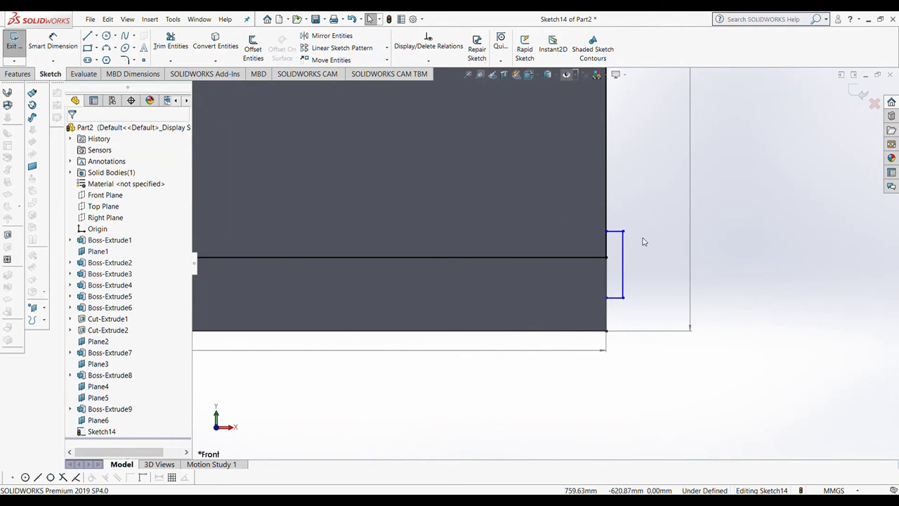
Step: Dimension the short segment 10 mm wide and the vertical segment 40 mm tall
{"action": "key", "text": "d"}
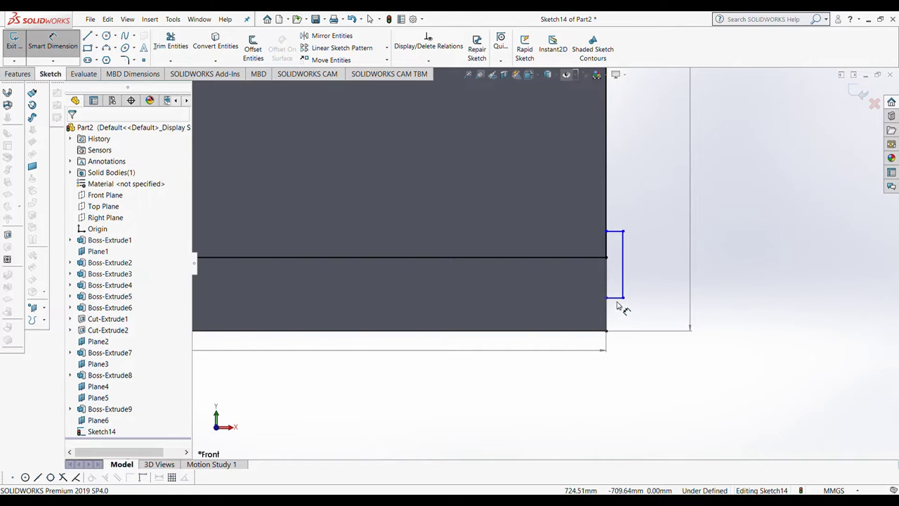
{"action": "left_click", "coordinate": [616, 298]}
{"action": "left_click", "coordinate": [619, 350]}
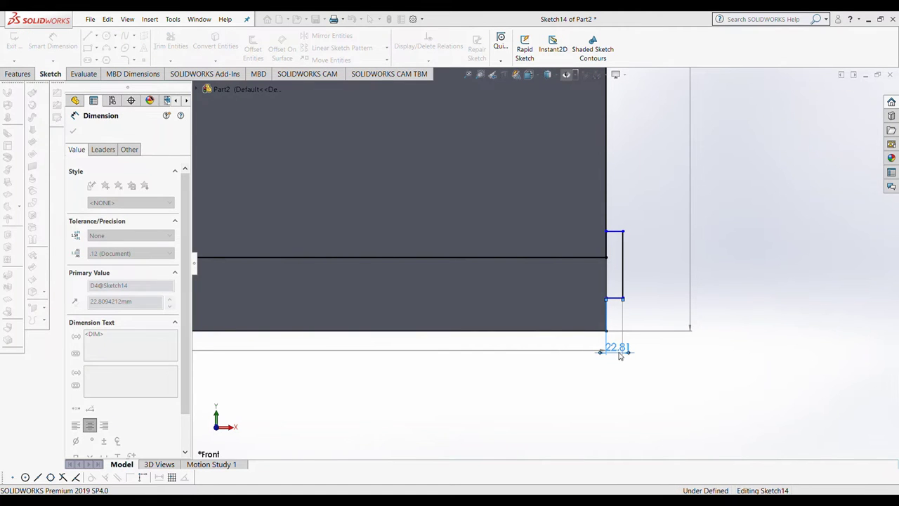
{"action": "type", "text": "10"}
{"action": "key", "text": "Return"}
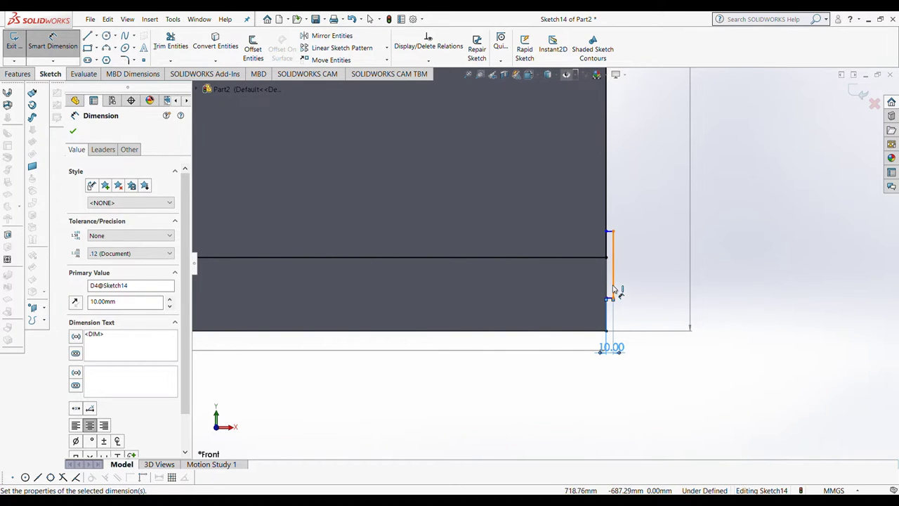
{"action": "left_click", "coordinate": [613, 285]}
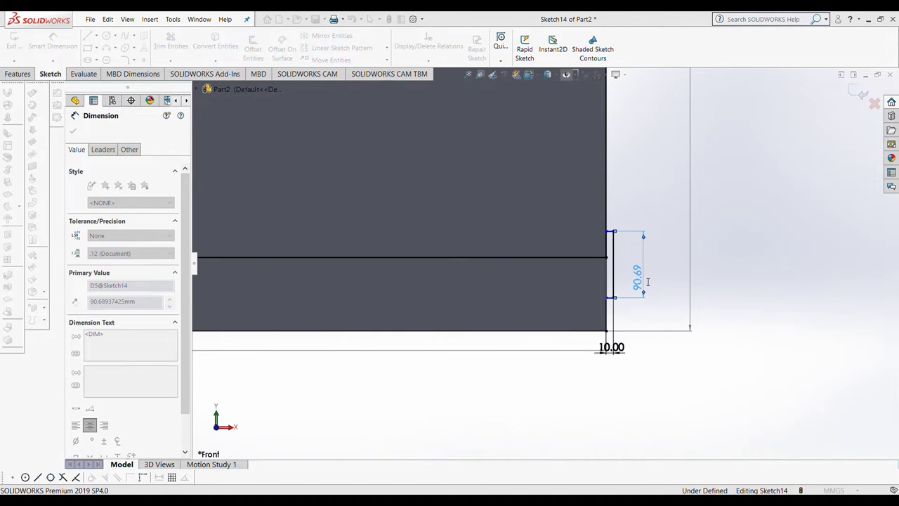
{"action": "type", "text": "40"}
{"action": "key", "text": "Return"}
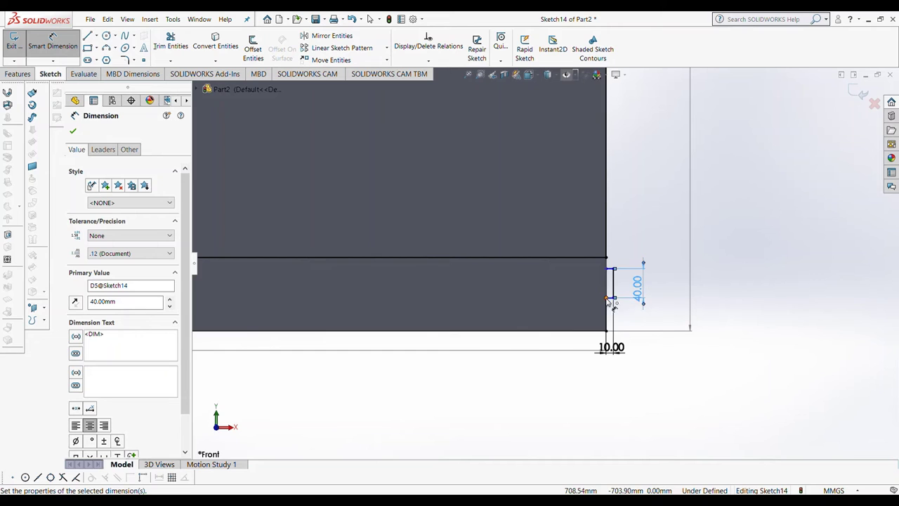
Step: Try a distance from the horizontal line to the corner point, then undo it
{"action": "left_click", "coordinate": [597, 257]}
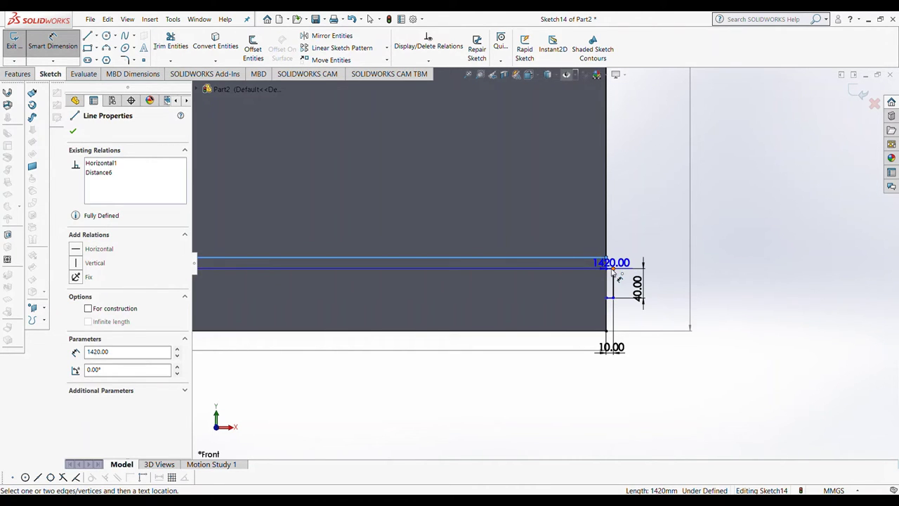
{"action": "left_click", "coordinate": [609, 272]}
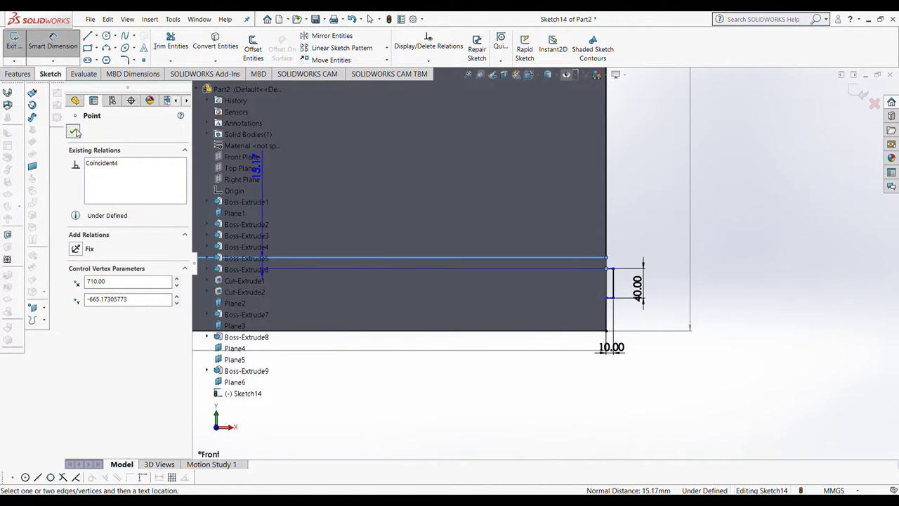
{"action": "left_click", "coordinate": [74, 131]}
{"action": "left_click", "coordinate": [353, 17]}
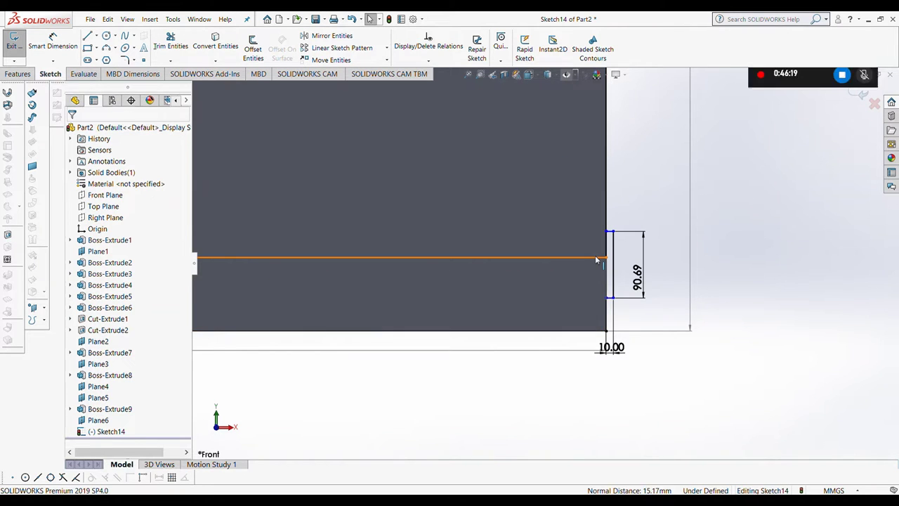
{"action": "left_click", "coordinate": [601, 258]}
{"action": "left_click", "coordinate": [612, 232]}
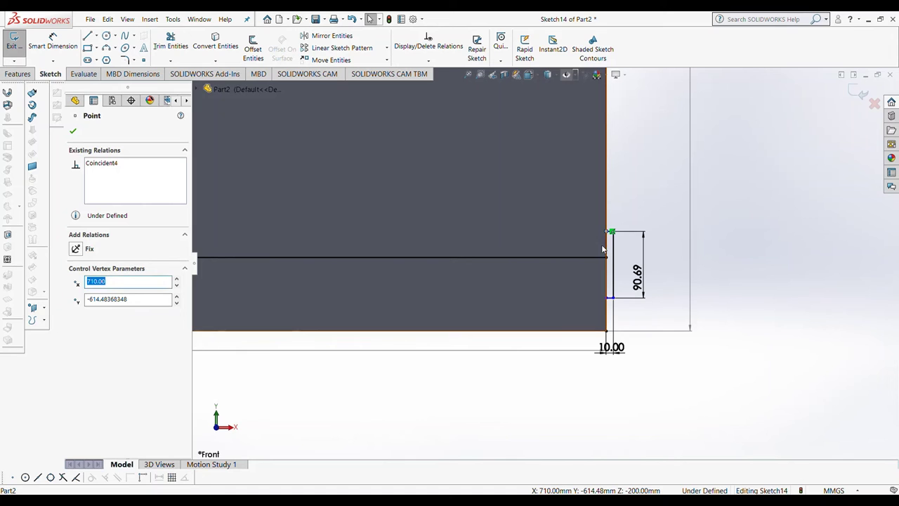
{"action": "key", "text": "Escape"}
{"action": "scroll", "coordinate": [646, 270], "scroll_direction": "down", "scroll_amount": 3}
{"action": "scroll", "coordinate": [735, 326], "scroll_direction": "up", "scroll_amount": 3}
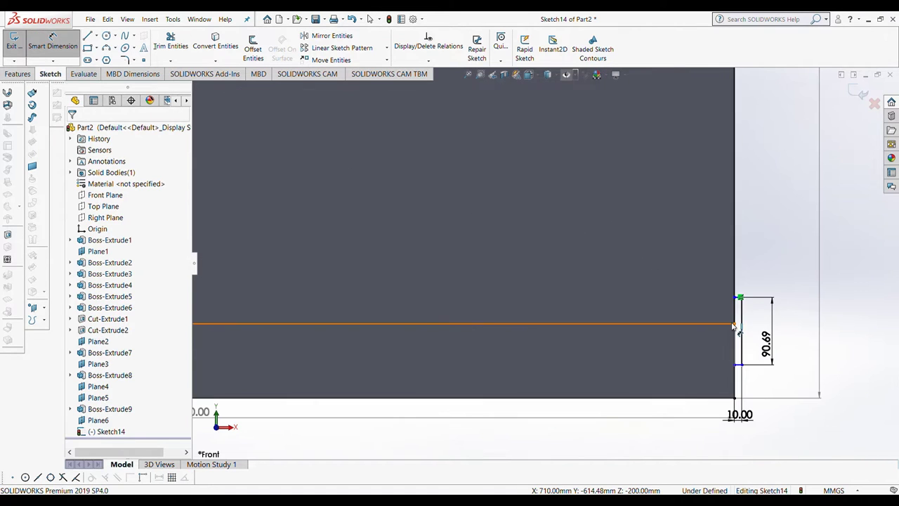
Step: Dimension the upper corner 15 mm from the horizontal line and select the height dimension
{"action": "left_click", "coordinate": [735, 324]}
{"action": "left_click", "coordinate": [739, 297]}
{"action": "left_click", "coordinate": [685, 302]}
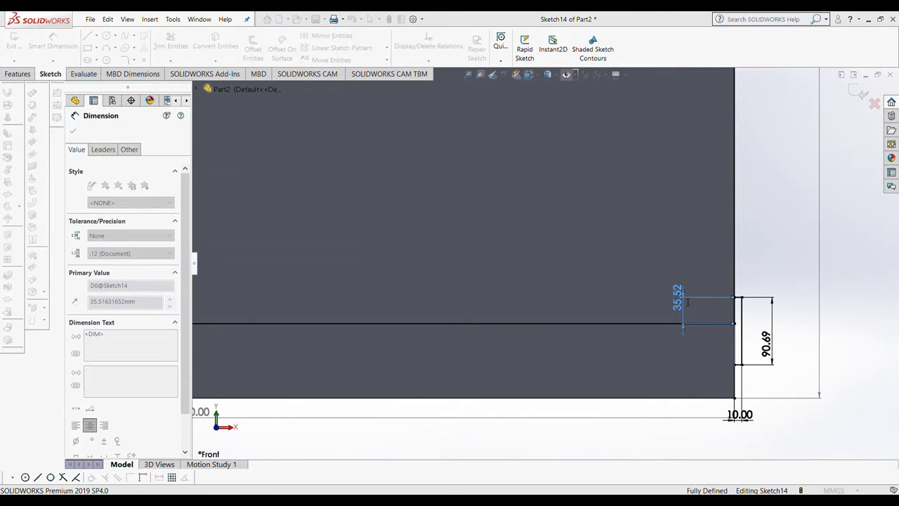
{"action": "type", "text": "15"}
{"action": "key", "text": "Return"}
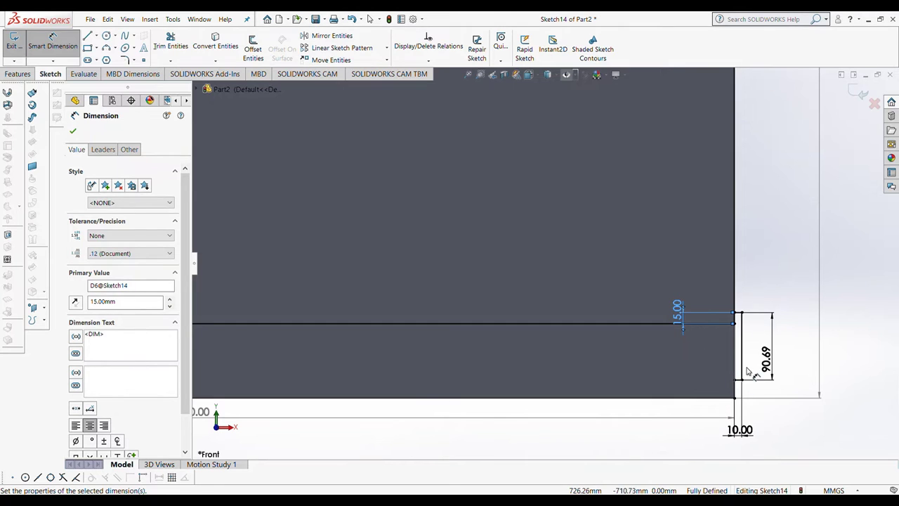
{"action": "left_click", "coordinate": [767, 361]}
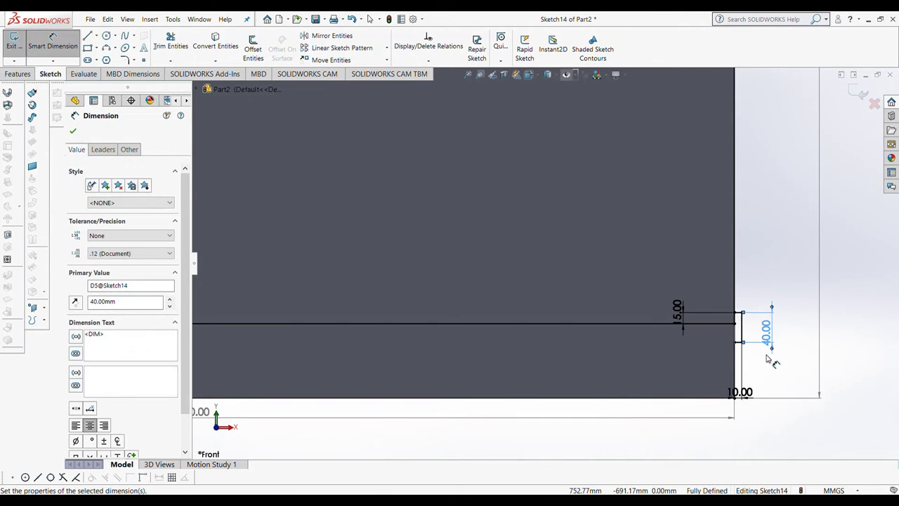
{"action": "scroll", "coordinate": [703, 327], "scroll_direction": "down", "scroll_amount": 5}
{"action": "scroll", "coordinate": [628, 231], "scroll_direction": "down", "scroll_amount": 3}
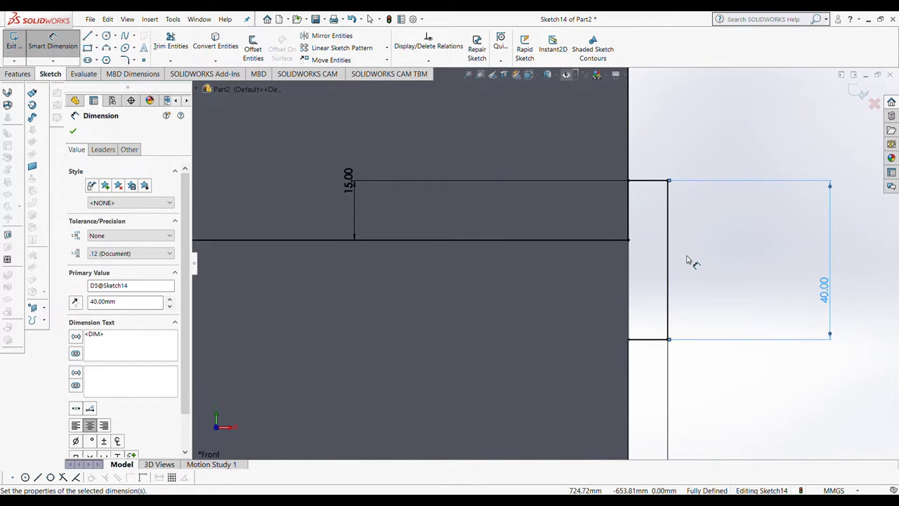
Step: Draw a circle on the top corner, trim its left half, and make the arc tangent to the top line
{"action": "left_click", "coordinate": [106, 35]}
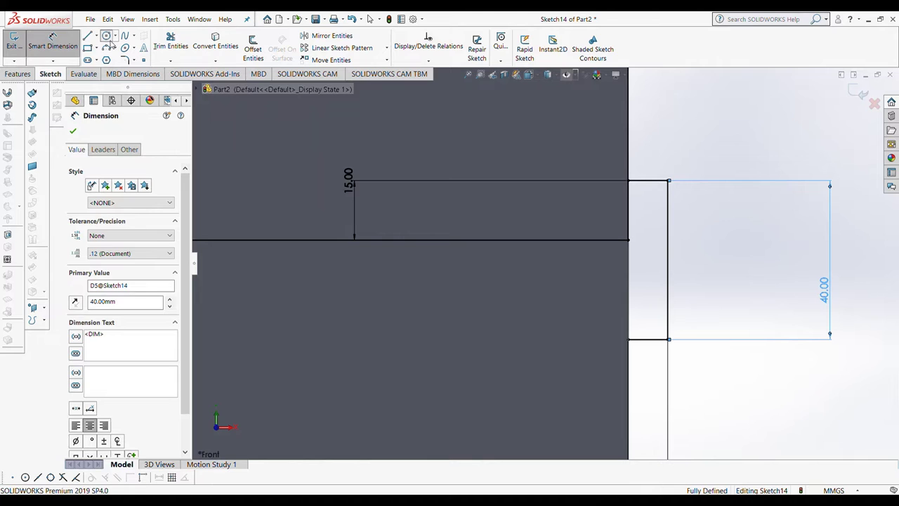
{"action": "left_click", "coordinate": [668, 212]}
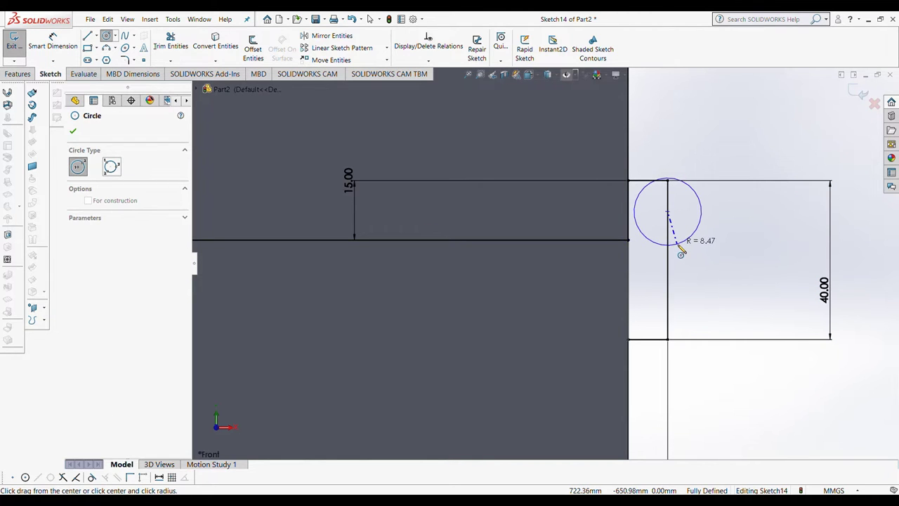
{"action": "left_click", "coordinate": [678, 243]}
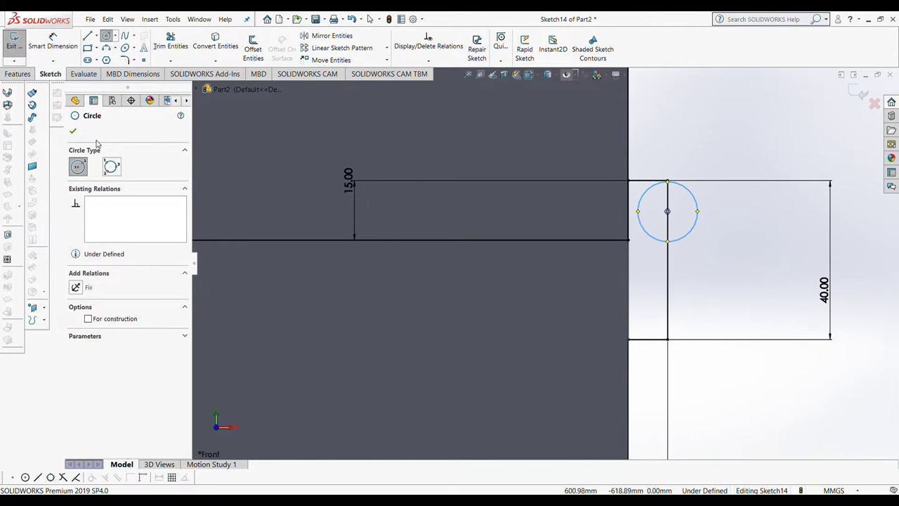
{"action": "left_click", "coordinate": [73, 130]}
{"action": "left_click", "coordinate": [168, 40]}
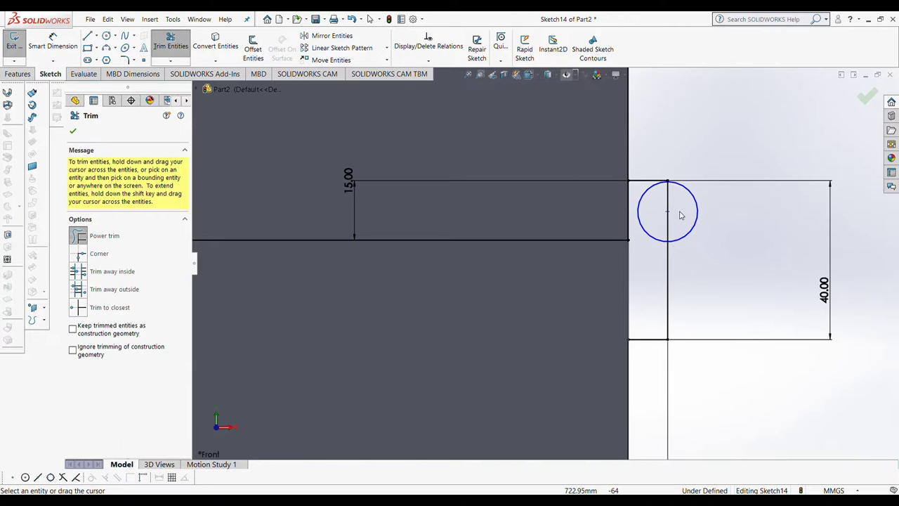
{"action": "left_click", "coordinate": [74, 131]}
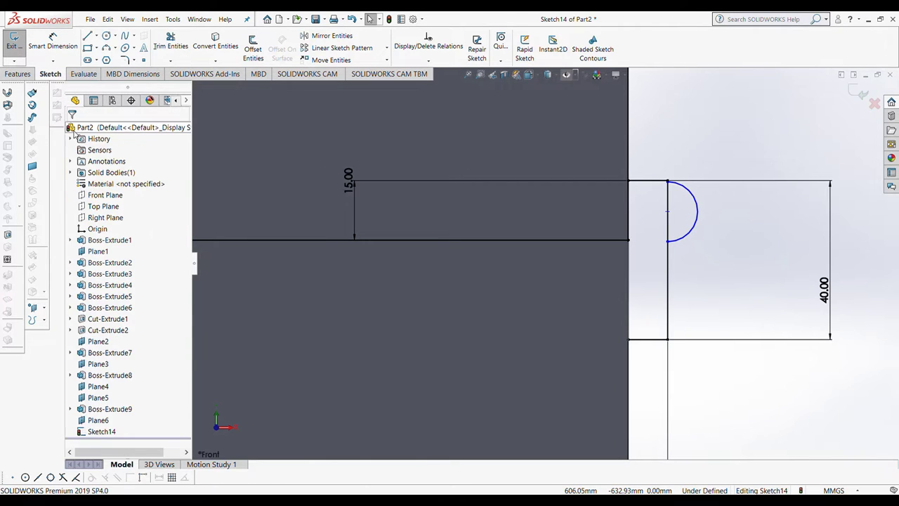
{"action": "left_click", "coordinate": [660, 183]}
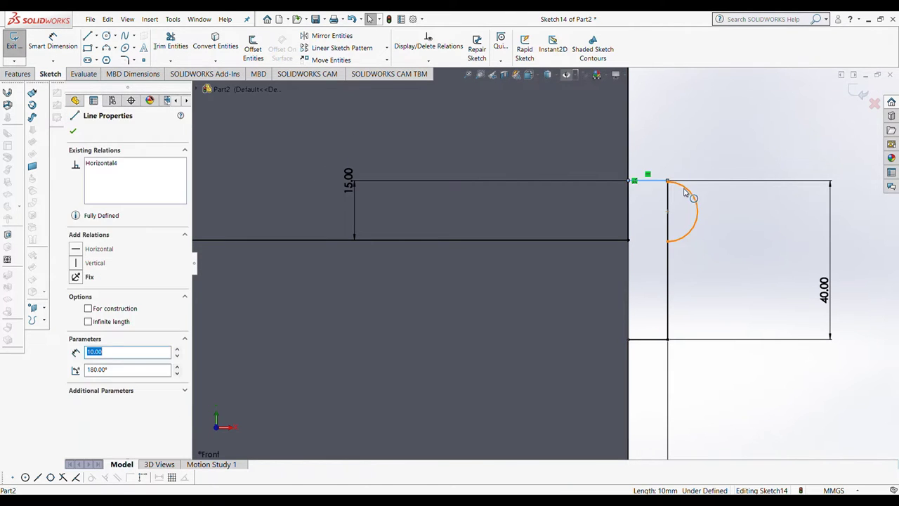
{"action": "left_click", "coordinate": [694, 198], "text": "ctrl"}
{"action": "left_click", "coordinate": [75, 297]}
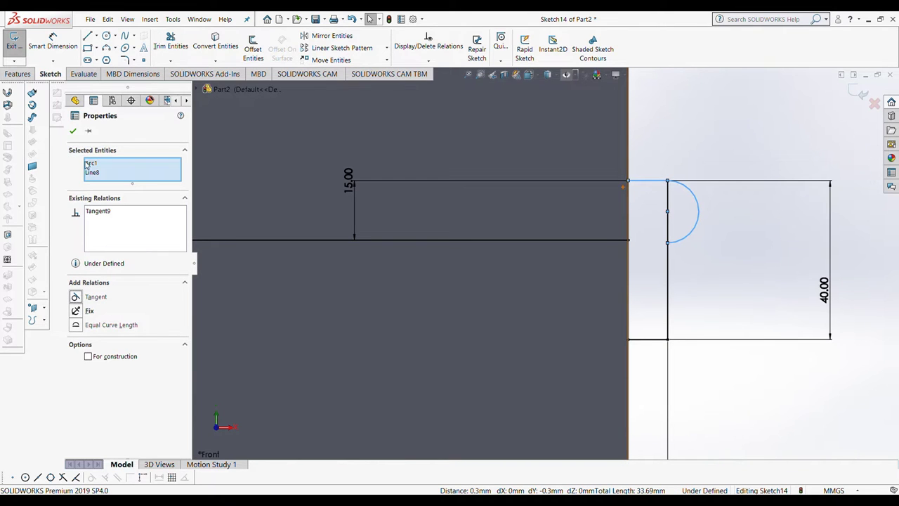
{"action": "left_click", "coordinate": [73, 131]}
Step: Add a 10 mm diameter pin-hole circle at the arc's centre
{"action": "left_click", "coordinate": [106, 36]}
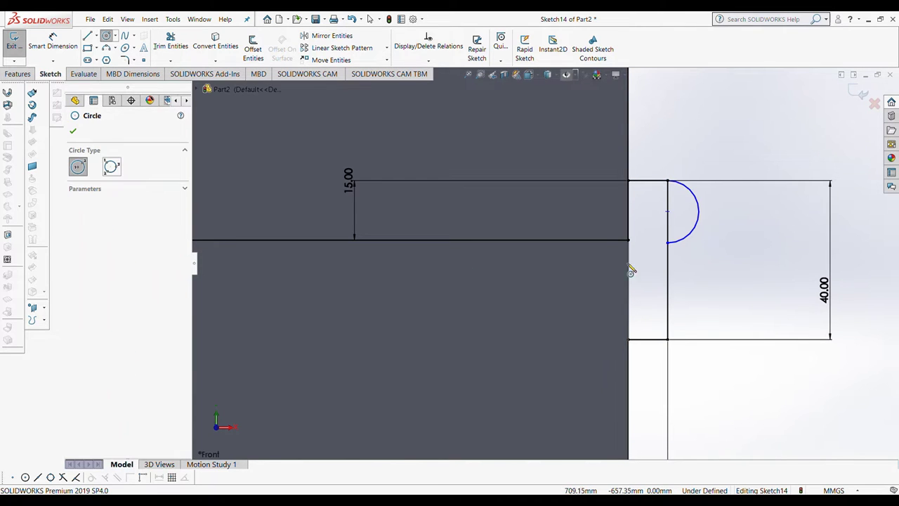
{"action": "left_click", "coordinate": [667, 210]}
{"action": "left_click", "coordinate": [686, 205]}
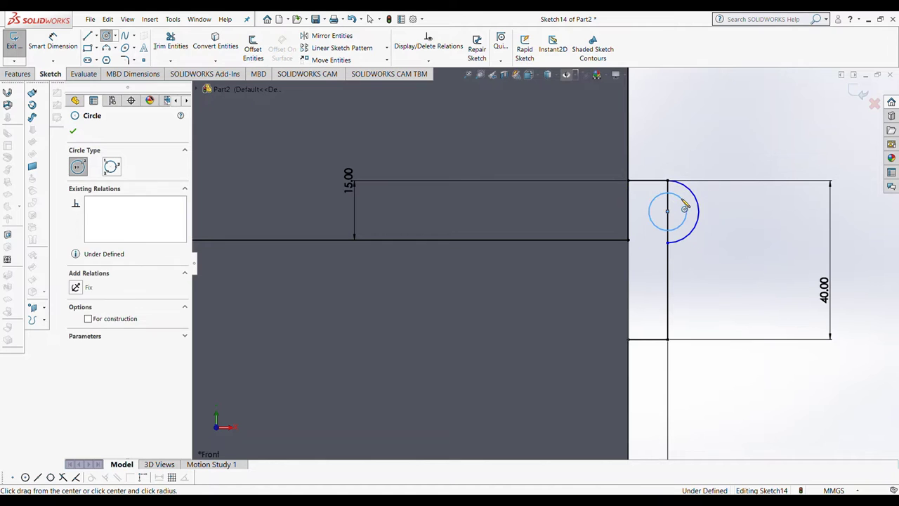
{"action": "key", "text": "d"}
{"action": "left_click", "coordinate": [687, 210]}
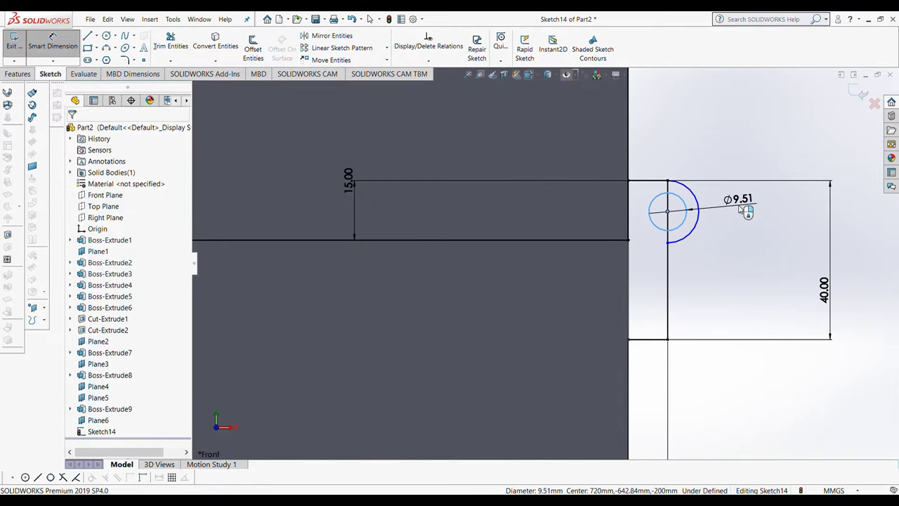
{"action": "left_click", "coordinate": [735, 201]}
{"action": "type", "text": "10"}
{"action": "key", "text": "Return"}
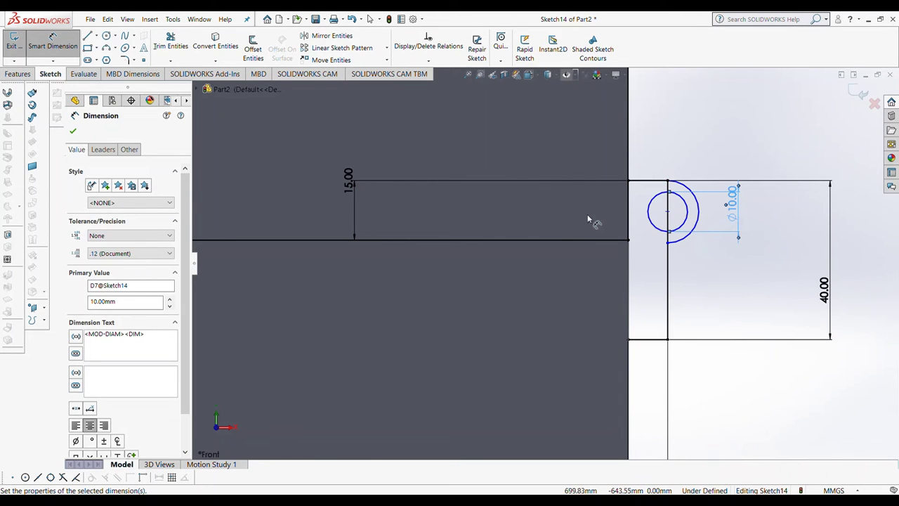
{"action": "middle_click_drag", "start_coordinate": [713, 257], "coordinate": [635, 123]}
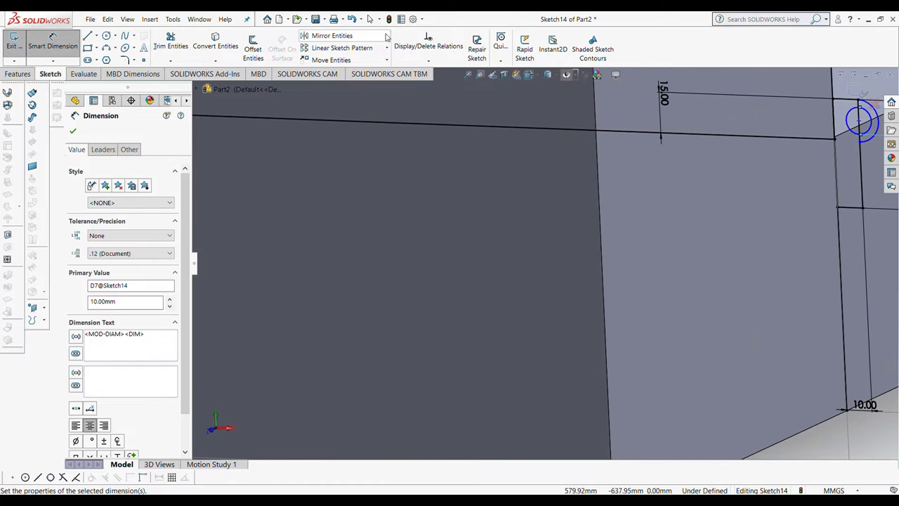
Step: Start a boss extrusion, try picking sketch regions, then cancel it
{"action": "left_click", "coordinate": [18, 74]}
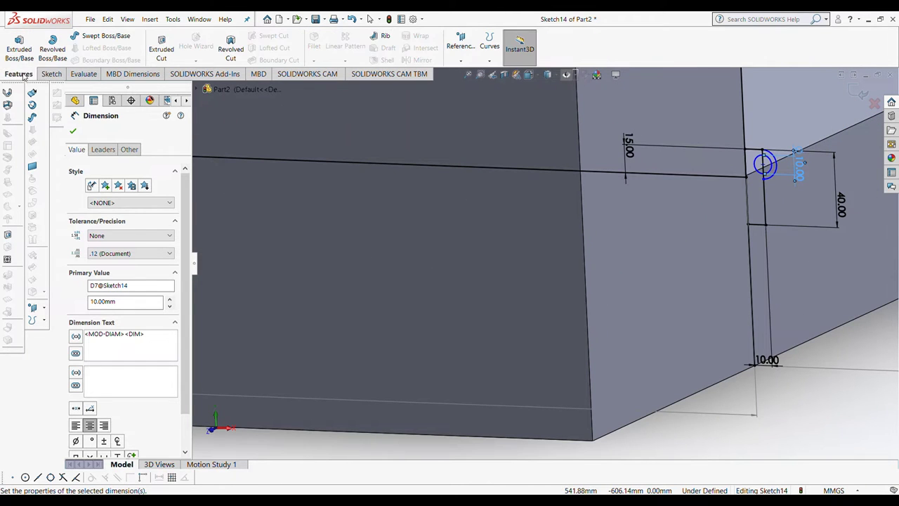
{"action": "left_click", "coordinate": [19, 50]}
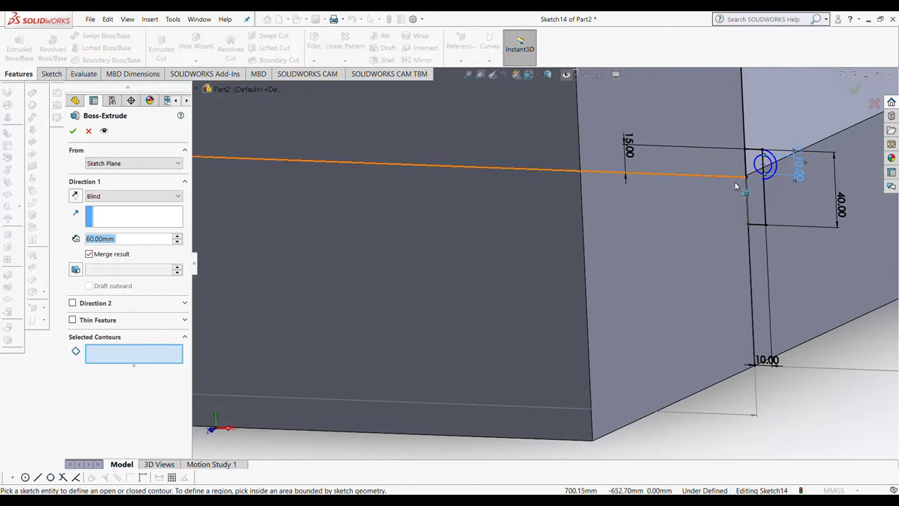
{"action": "left_click", "coordinate": [769, 167]}
{"action": "left_click", "coordinate": [774, 162]}
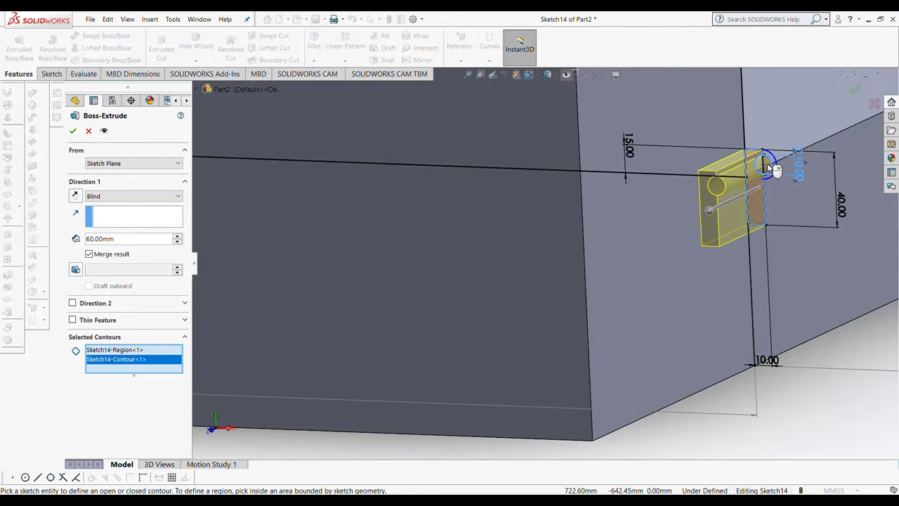
{"action": "left_click", "coordinate": [770, 167]}
{"action": "scroll", "coordinate": [748, 185], "scroll_direction": "up", "scroll_amount": 2}
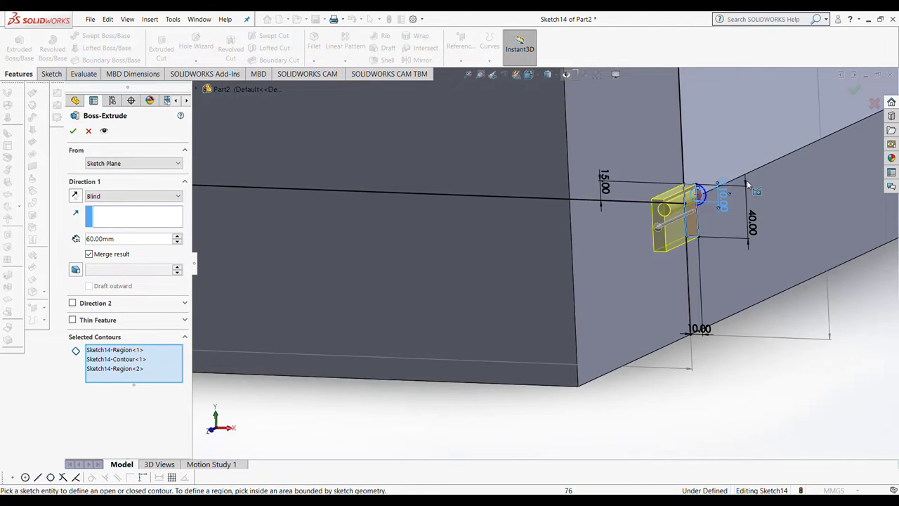
{"action": "scroll", "coordinate": [749, 186], "scroll_direction": "down", "scroll_amount": 3}
{"action": "scroll", "coordinate": [492, 278], "scroll_direction": "down", "scroll_amount": 2}
{"action": "left_click", "coordinate": [493, 283]}
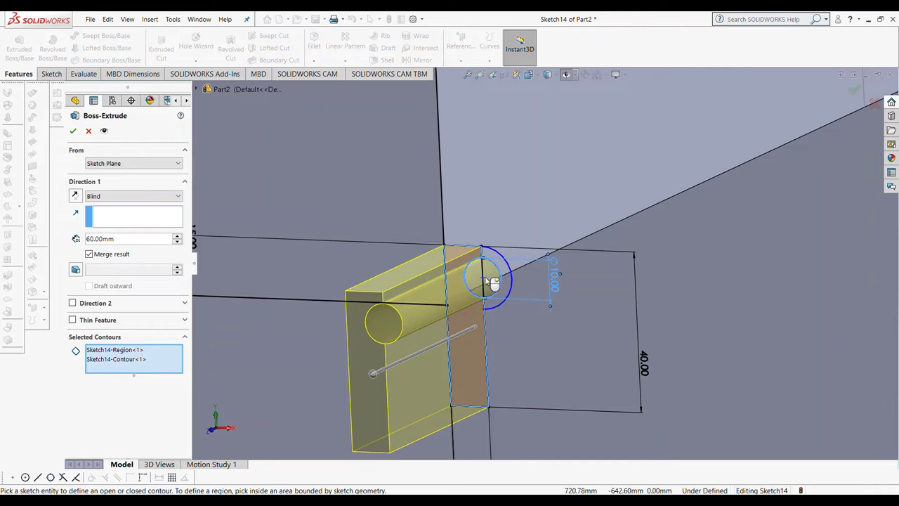
{"action": "left_click", "coordinate": [476, 271]}
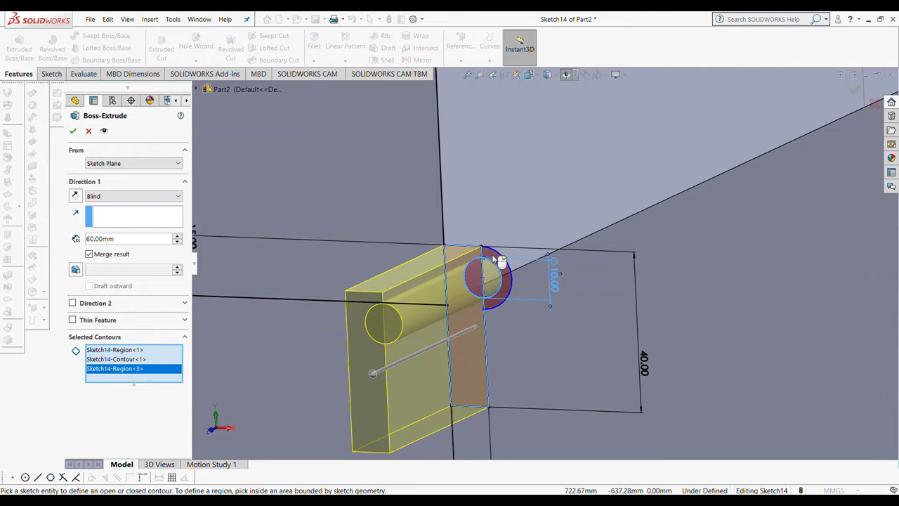
{"action": "left_click", "coordinate": [89, 131]}
Step: Extrude the leaf and knuckle regions 50 mm deep, keeping the pin hole open
{"action": "left_click", "coordinate": [27, 58]}
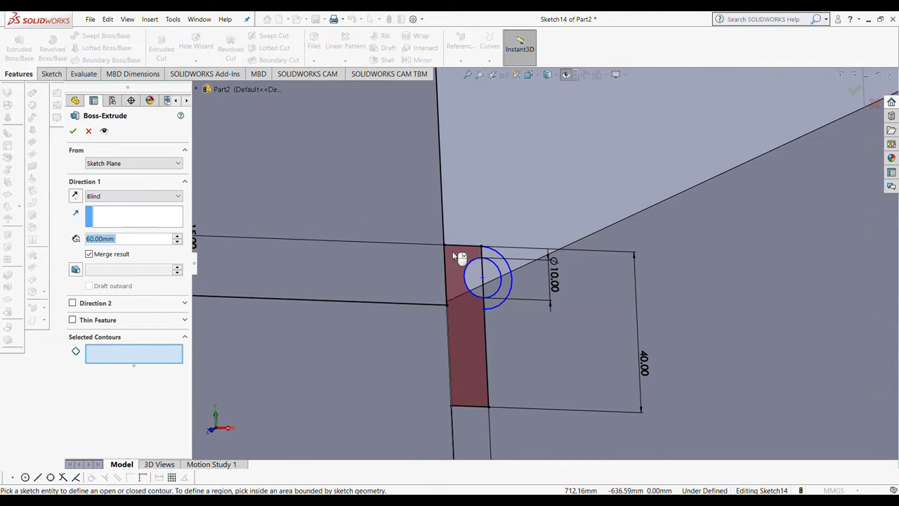
{"action": "left_click", "coordinate": [462, 257]}
{"action": "left_click", "coordinate": [500, 266]}
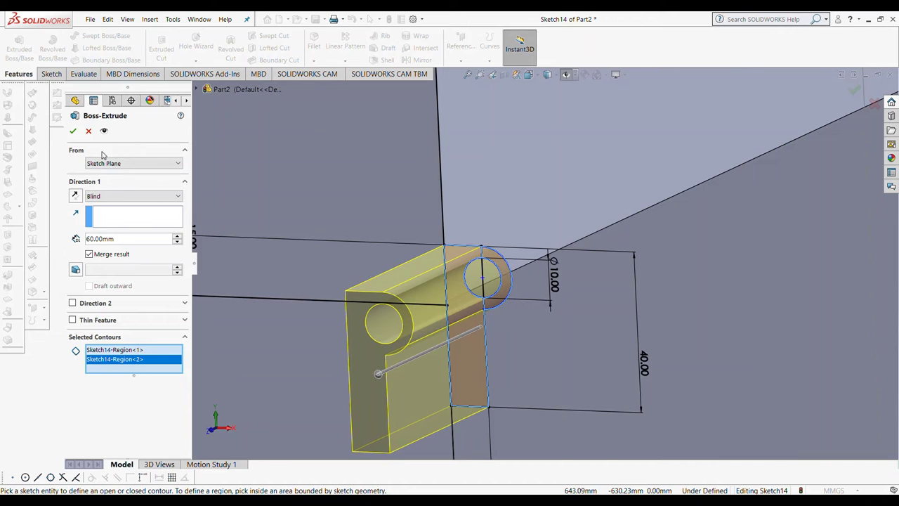
{"action": "left_click", "coordinate": [142, 244]}
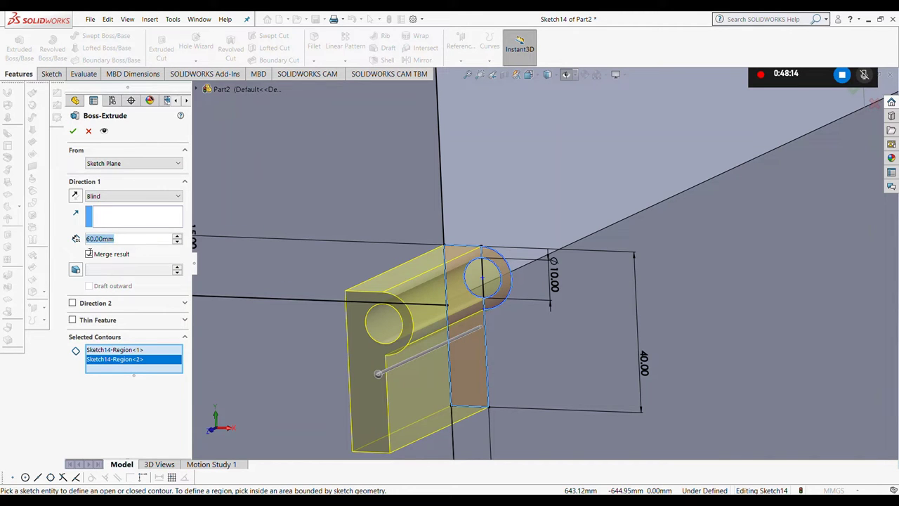
{"action": "type", "text": "50"}
{"action": "key", "text": "Return"}
{"action": "scroll", "coordinate": [468, 349], "scroll_direction": "up", "scroll_amount": 2}
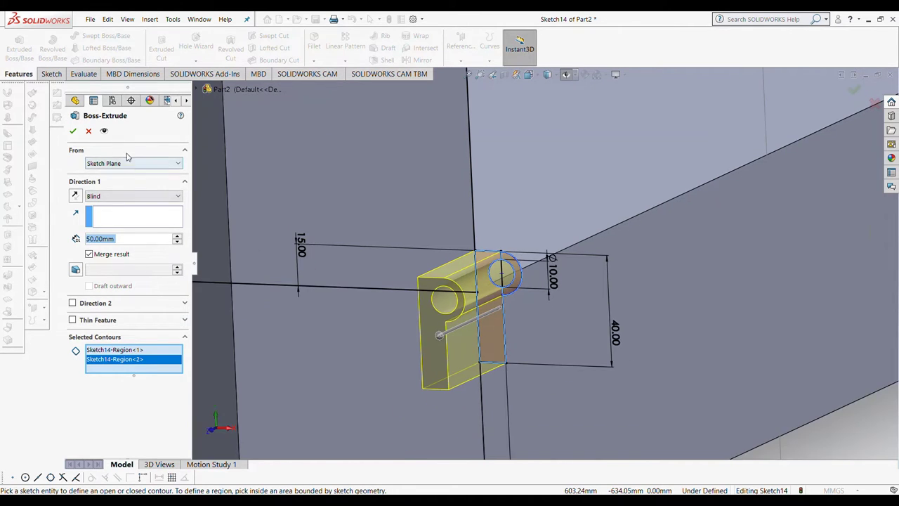
{"action": "left_click", "coordinate": [73, 131]}
{"action": "scroll", "coordinate": [717, 316], "scroll_direction": "up", "scroll_amount": 2}
{"action": "scroll", "coordinate": [717, 317], "scroll_direction": "up", "scroll_amount": 2}
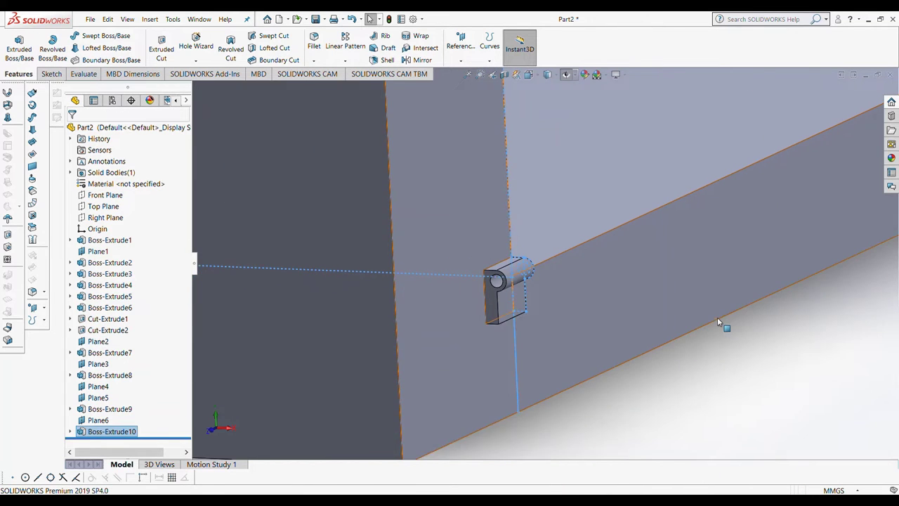
{"action": "scroll", "coordinate": [718, 316], "scroll_direction": "up", "scroll_amount": 2}
{"action": "scroll", "coordinate": [718, 317], "scroll_direction": "up", "scroll_amount": 2}
{"action": "mouse_move", "coordinate": [717, 281]}
{"action": "middle_mouse_down"}
{"action": "mouse_move", "coordinate": [712, 275]}
{"action": "mouse_move", "coordinate": [693, 287]}
{"action": "middle_mouse_up"}
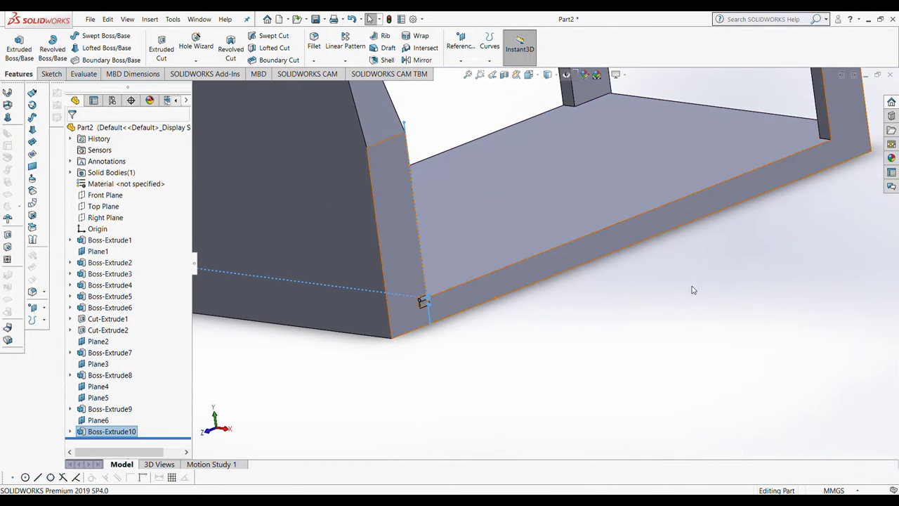
{"action": "left_click", "coordinate": [345, 45]}
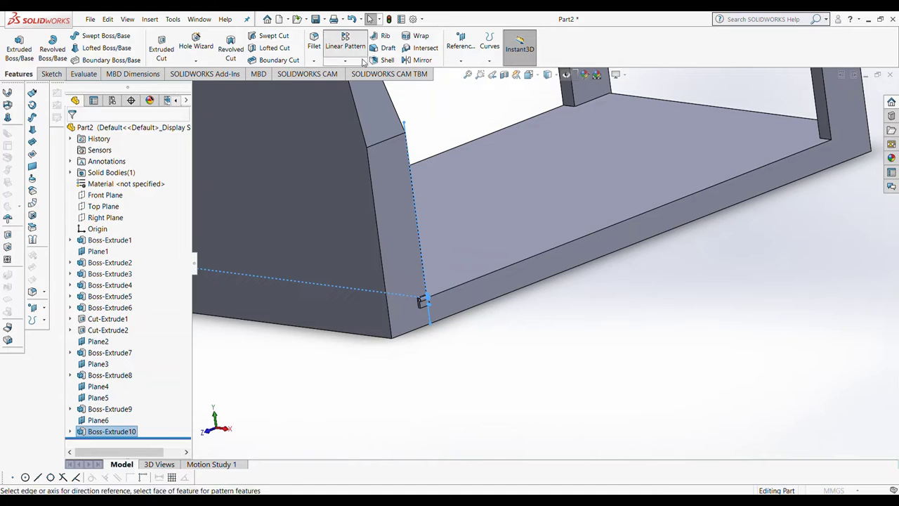
Step: Pattern the knuckle along the long bottom edge: 2 instances, spacing raised from 2200 to 2260 mm
{"action": "left_click", "coordinate": [498, 269]}
{"action": "type", "text": "2200"}
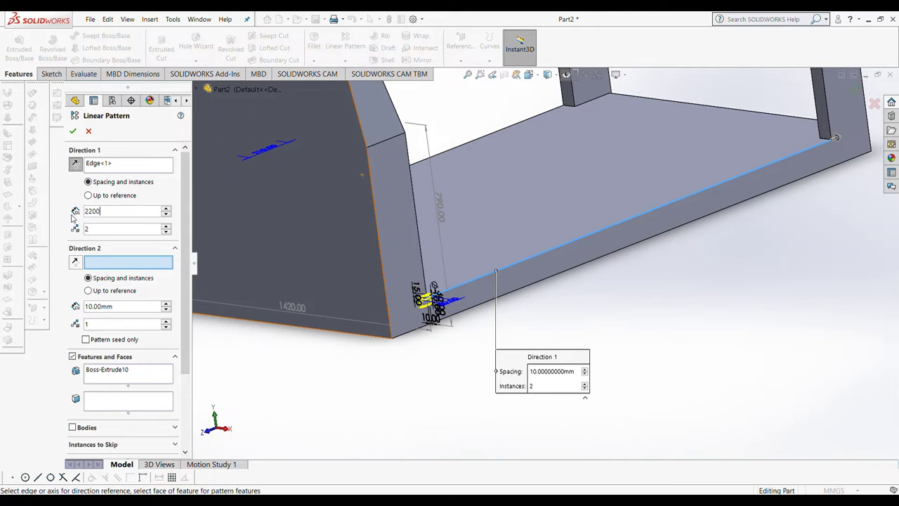
{"action": "key", "text": "Return"}
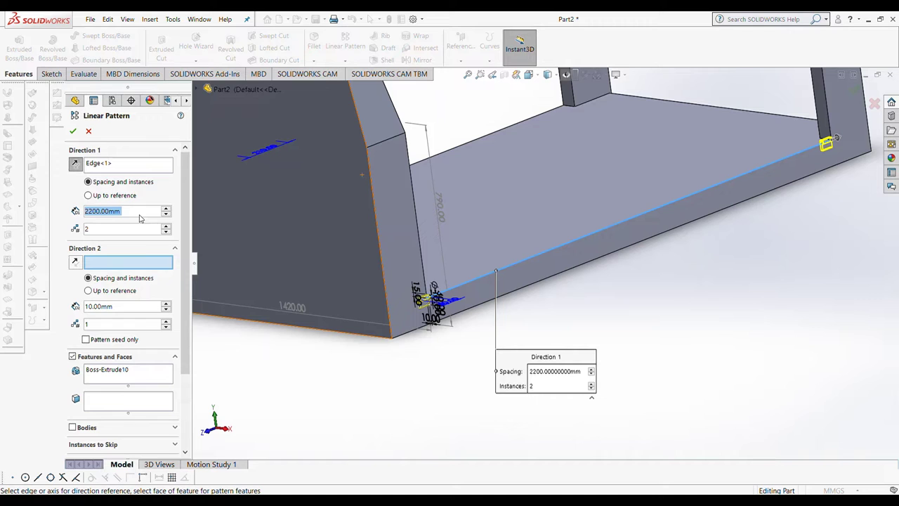
{"action": "left_click", "coordinate": [167, 208]}
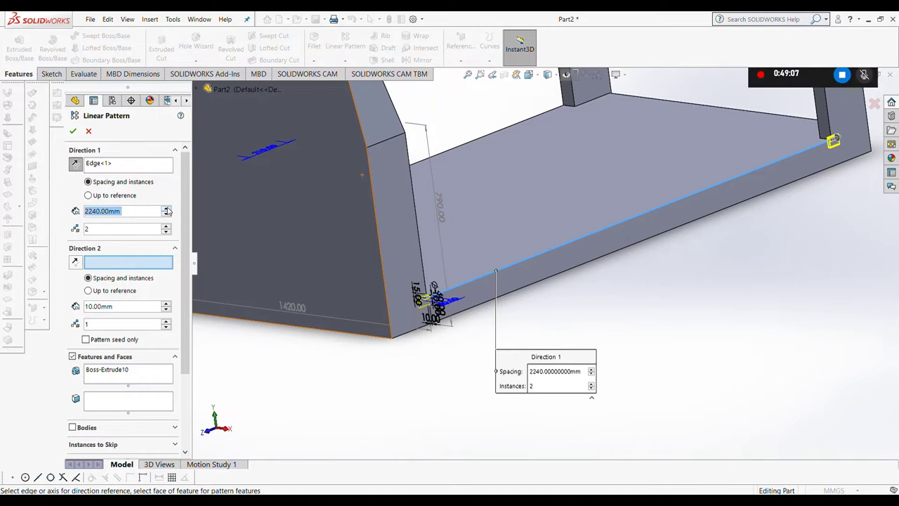
{"action": "scroll", "coordinate": [694, 207], "scroll_direction": "down", "scroll_amount": 3}
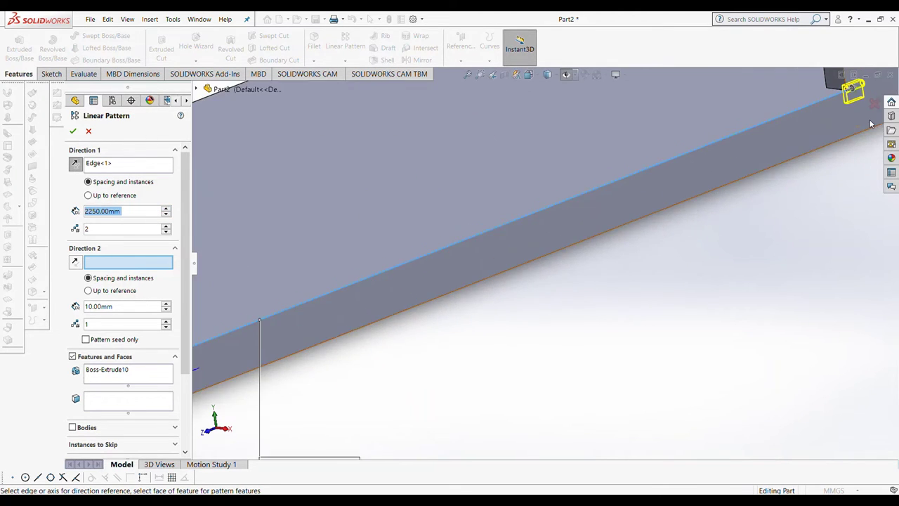
{"action": "scroll", "coordinate": [766, 105], "scroll_direction": "down", "scroll_amount": 2}
{"action": "scroll", "coordinate": [698, 148], "scroll_direction": "down", "scroll_amount": 2}
{"action": "scroll", "coordinate": [699, 149], "scroll_direction": "up", "scroll_amount": 2}
{"action": "scroll", "coordinate": [578, 205], "scroll_direction": "up", "scroll_amount": 2}
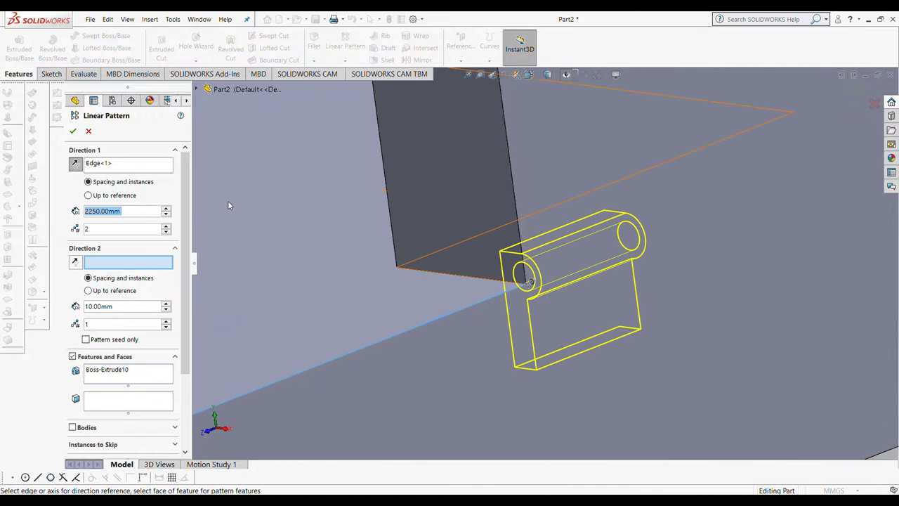
{"action": "left_click", "coordinate": [167, 209]}
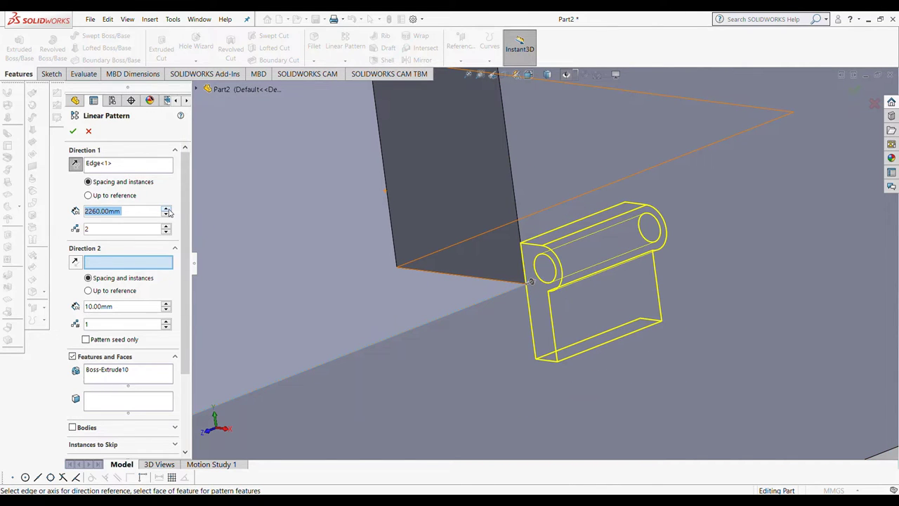
{"action": "left_click", "coordinate": [73, 132]}
{"action": "scroll", "coordinate": [559, 297], "scroll_direction": "up", "scroll_amount": 1}
{"action": "scroll", "coordinate": [559, 298], "scroll_direction": "up", "scroll_amount": 1}
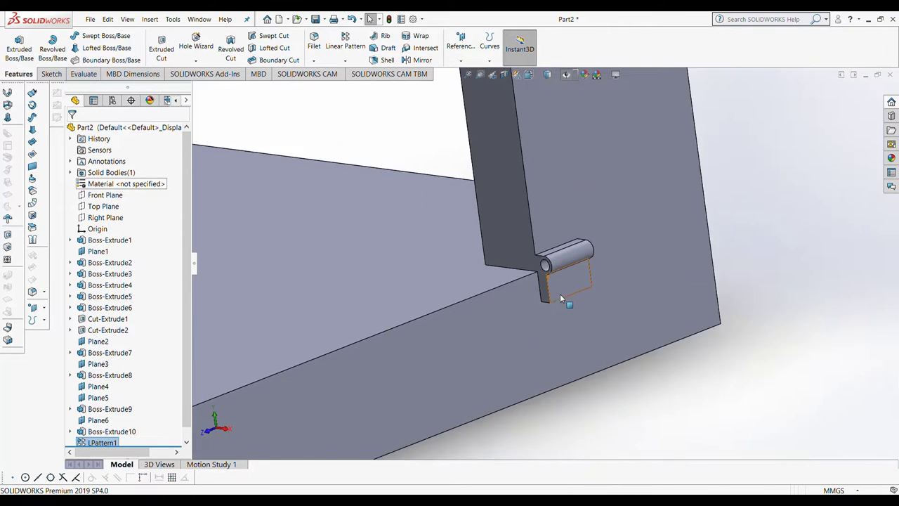
{"action": "scroll", "coordinate": [560, 294], "scroll_direction": "up", "scroll_amount": 2}
{"action": "scroll", "coordinate": [560, 294], "scroll_direction": "up", "scroll_amount": 1}
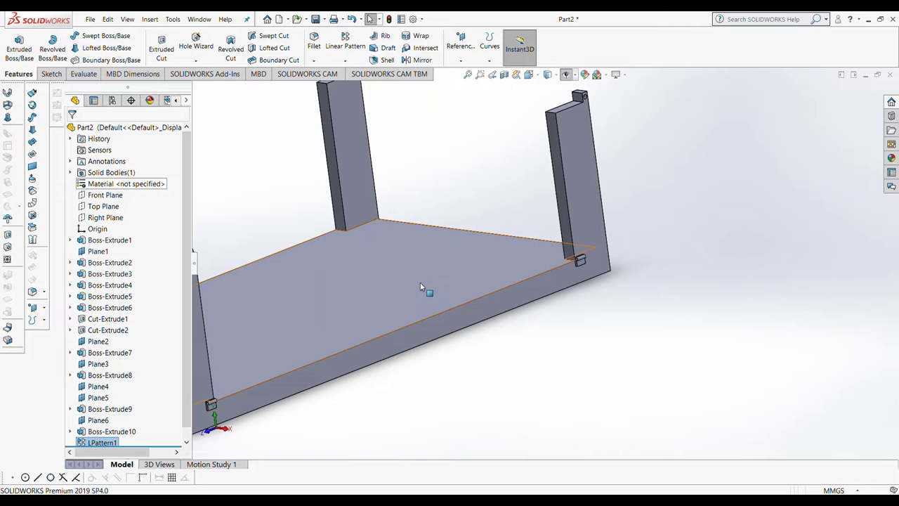
{"action": "scroll", "coordinate": [197, 159], "scroll_direction": "down", "scroll_amount": 1}
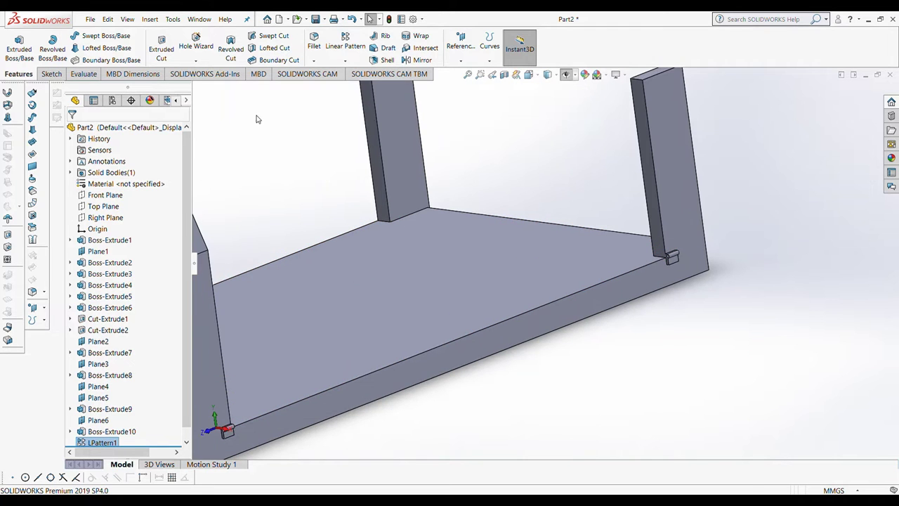
{"action": "left_click", "coordinate": [565, 74]}
{"action": "left_click", "coordinate": [537, 114]}
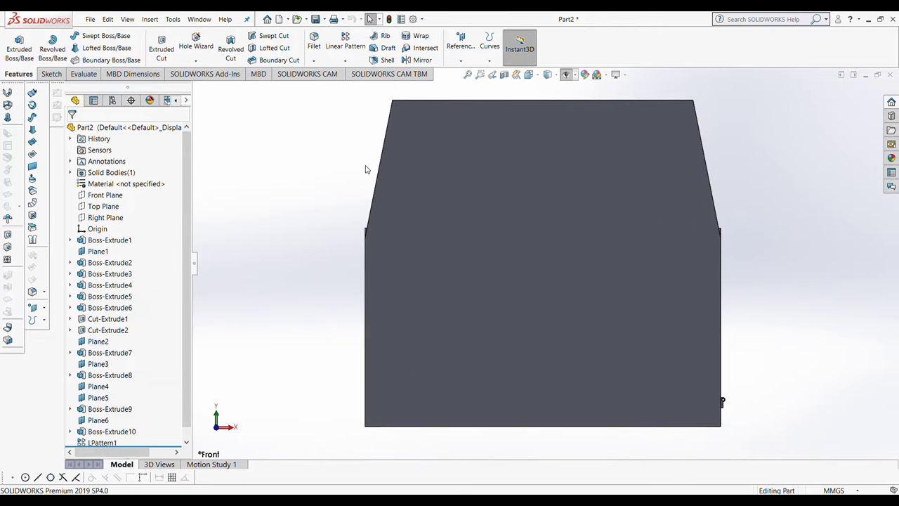
{"action": "left_click", "coordinate": [106, 195]}
{"action": "middle_click_drag", "start_coordinate": [382, 251], "coordinate": [445, 253]}
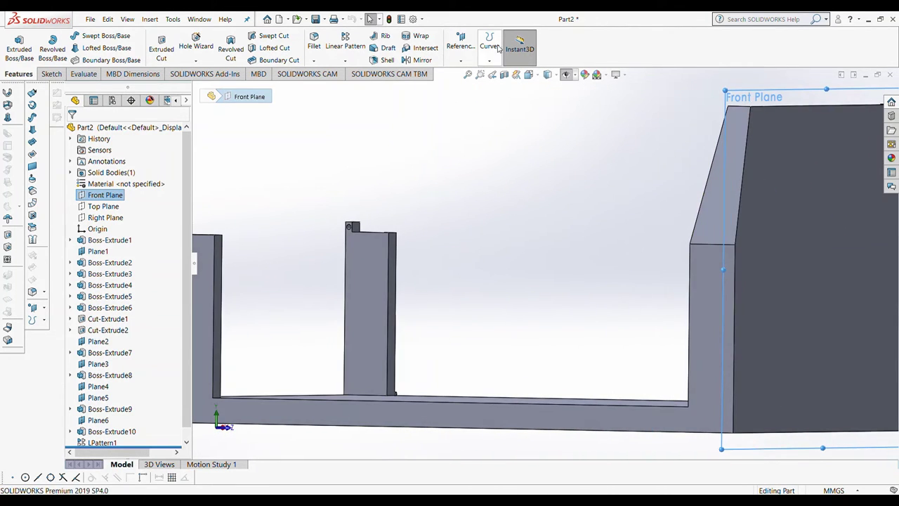
Step: Create Plane8 offset 210 mm from the Front Plane, with the offset flipped after an undo
{"action": "left_click", "coordinate": [461, 41]}
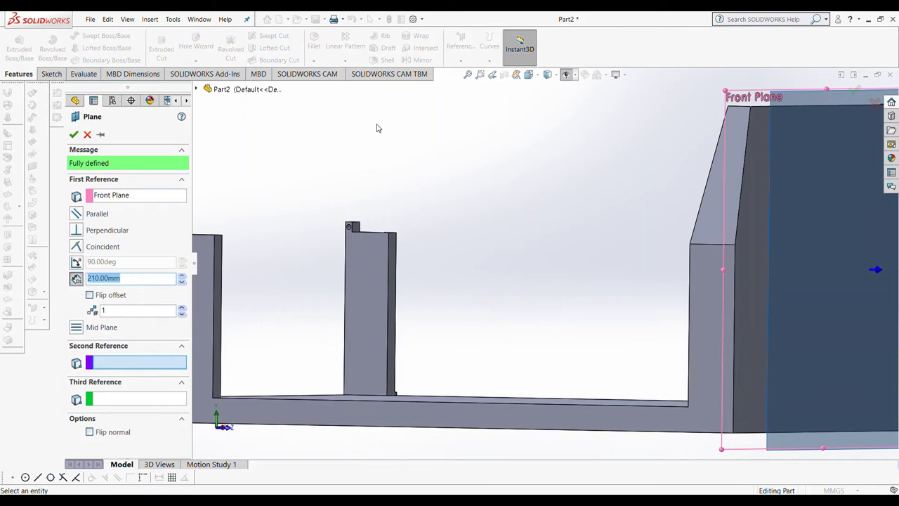
{"action": "left_click", "coordinate": [75, 134]}
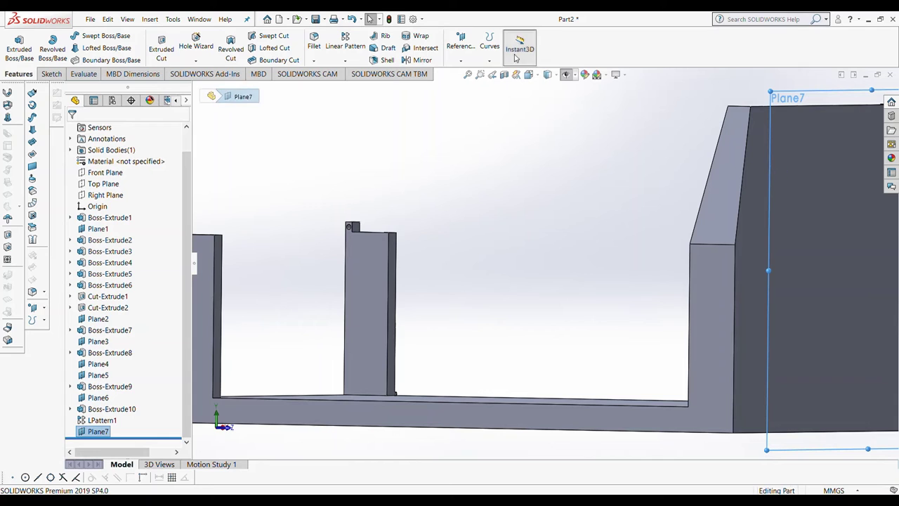
{"action": "left_click", "coordinate": [352, 19]}
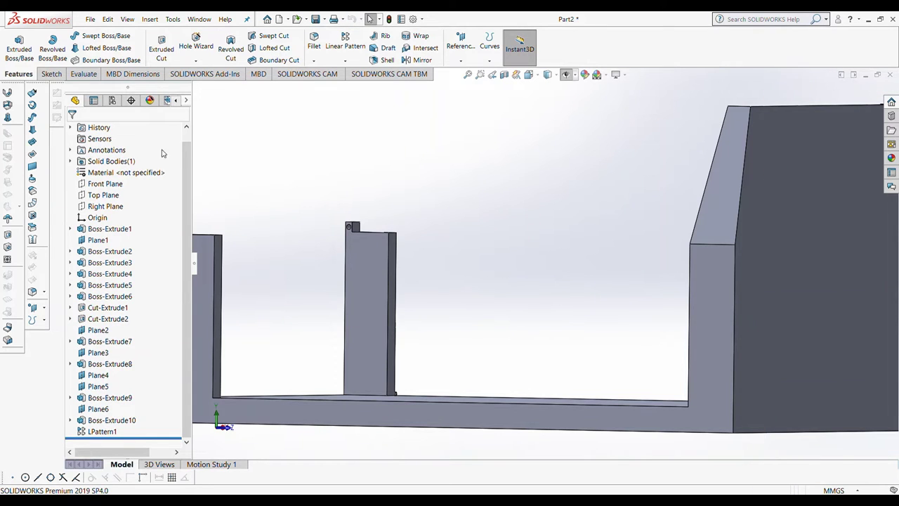
{"action": "left_click", "coordinate": [105, 184]}
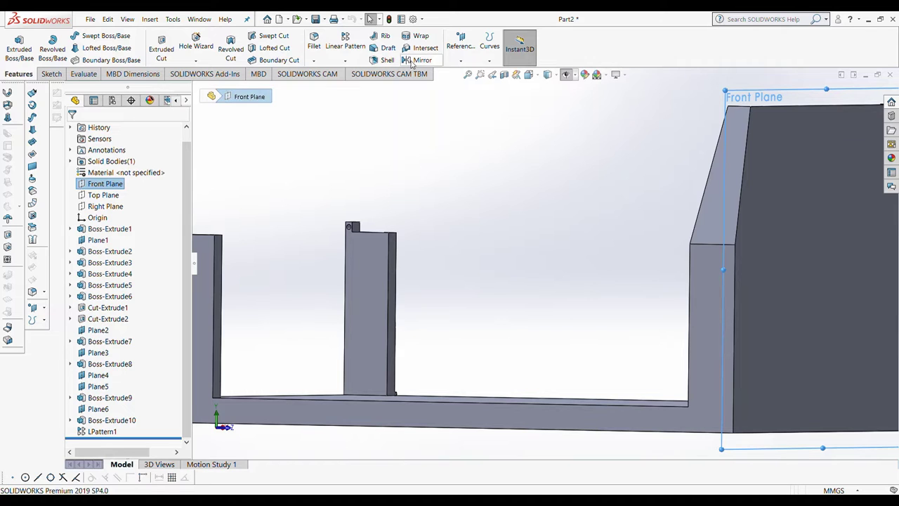
{"action": "left_click", "coordinate": [461, 41]}
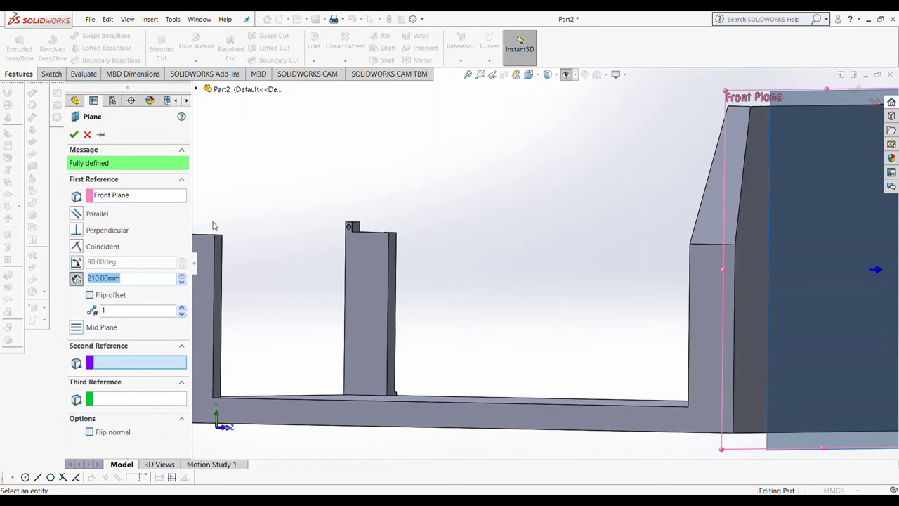
{"action": "left_click", "coordinate": [88, 295]}
{"action": "left_click", "coordinate": [75, 134]}
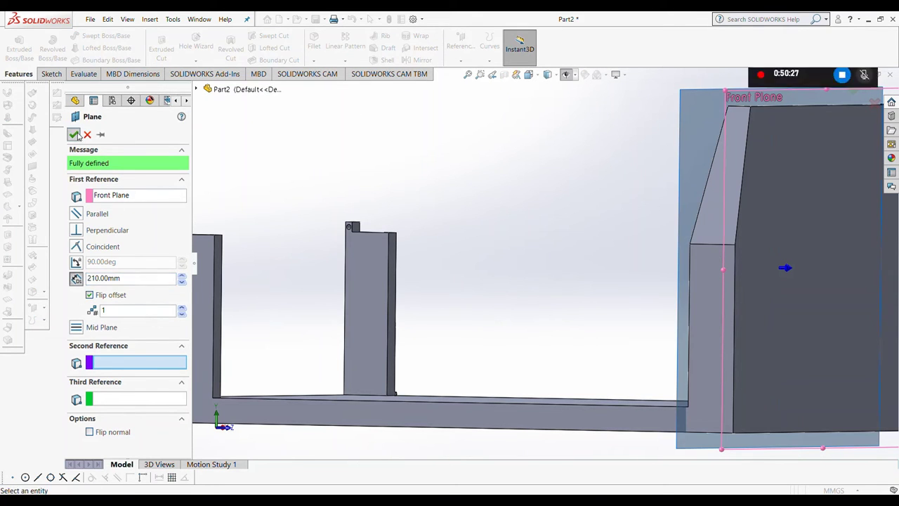
Step: Orient the view to look straight at Plane8
{"action": "left_click", "coordinate": [528, 75]}
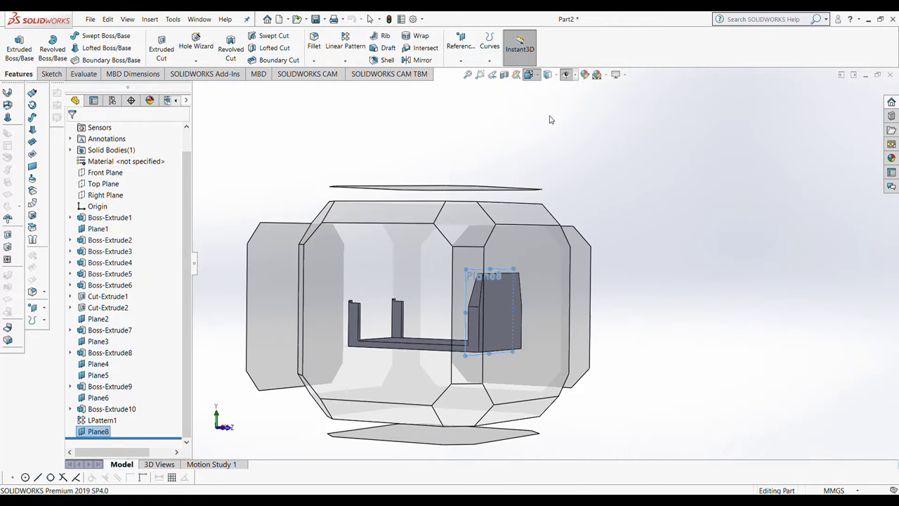
{"action": "left_click", "coordinate": [534, 78]}
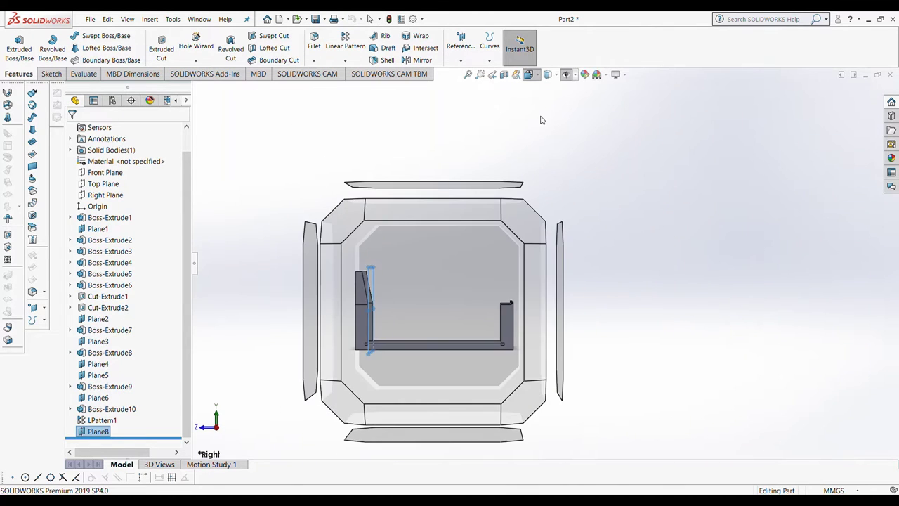
{"action": "left_click", "coordinate": [482, 156]}
Step: Start a sketch on Plane8 and draw a vertical line and a horizontal line across the part
{"action": "left_click", "coordinate": [51, 73]}
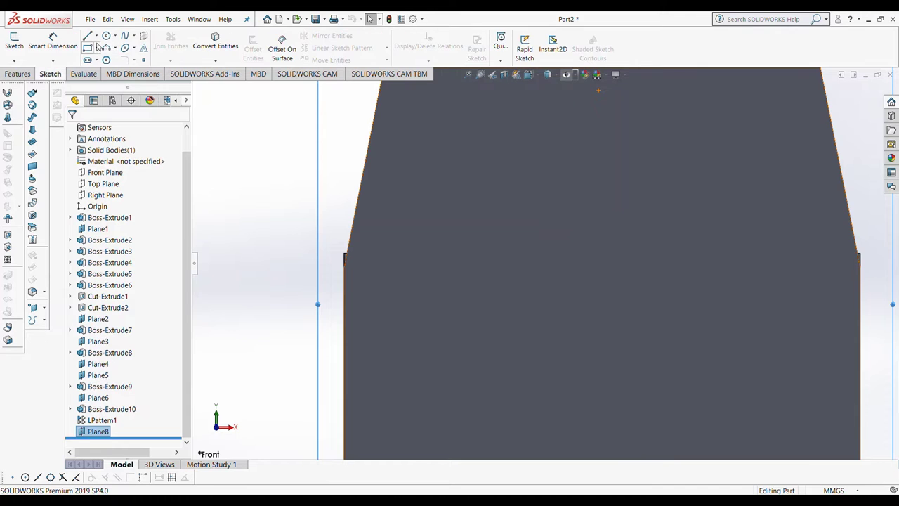
{"action": "left_click", "coordinate": [87, 36]}
{"action": "scroll", "coordinate": [480, 421], "scroll_direction": "up", "scroll_amount": 3}
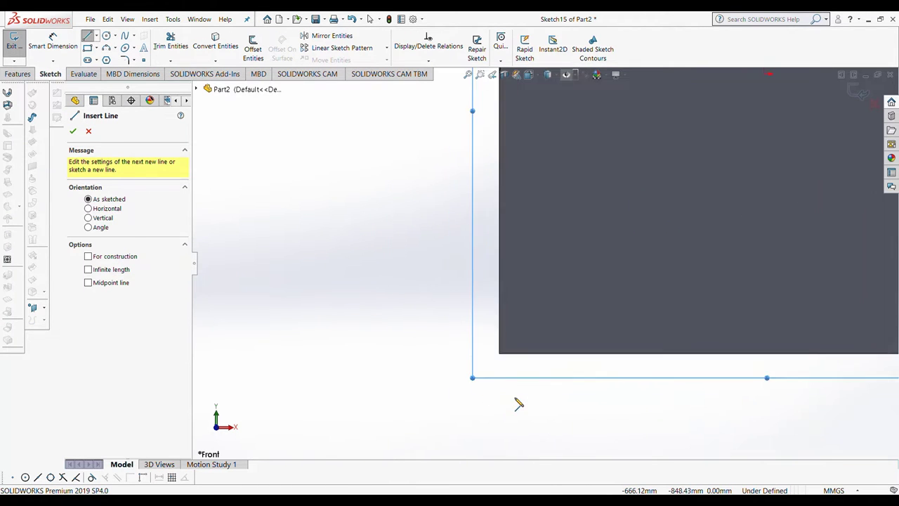
{"action": "scroll", "coordinate": [451, 161], "scroll_direction": "down", "scroll_amount": 2}
{"action": "left_click", "coordinate": [479, 259]}
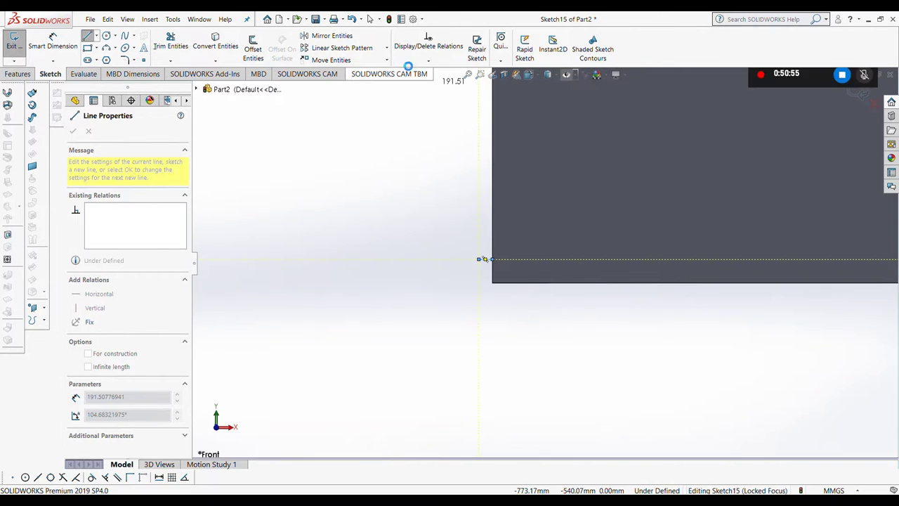
{"action": "double_click", "coordinate": [407, 66]}
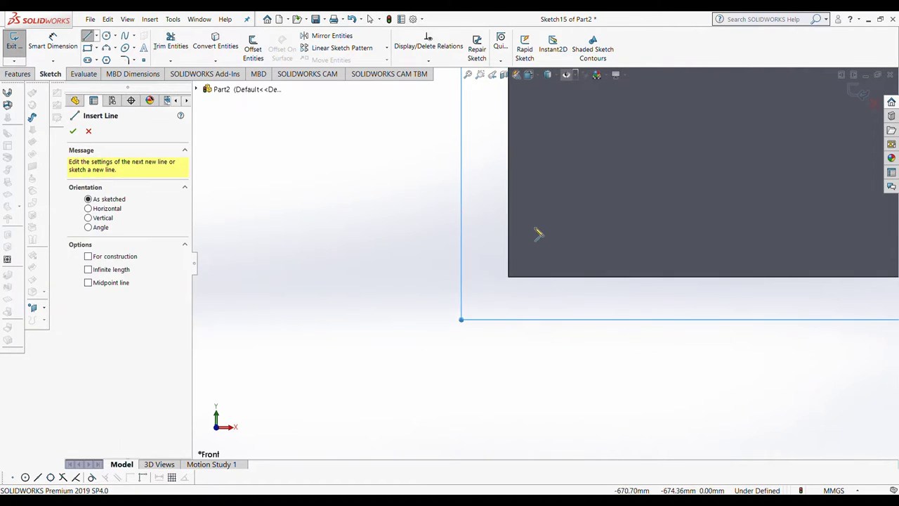
{"action": "scroll", "coordinate": [468, 225], "scroll_direction": "up", "scroll_amount": 1}
{"action": "scroll", "coordinate": [685, 239], "scroll_direction": "up", "scroll_amount": 2}
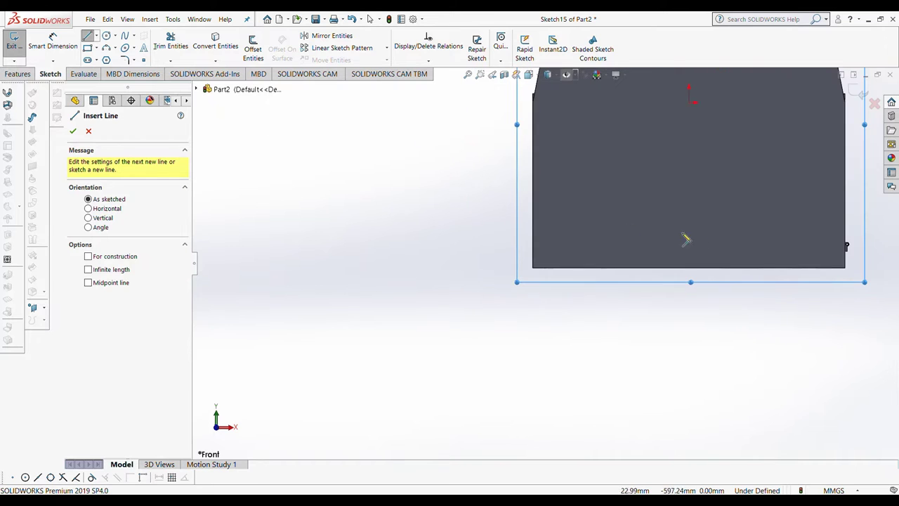
{"action": "left_click", "coordinate": [532, 232]}
{"action": "double_click", "coordinate": [845, 233]}
Step: Dimension the horizontal line 100 mm above the bottom line
{"action": "left_click", "coordinate": [53, 43]}
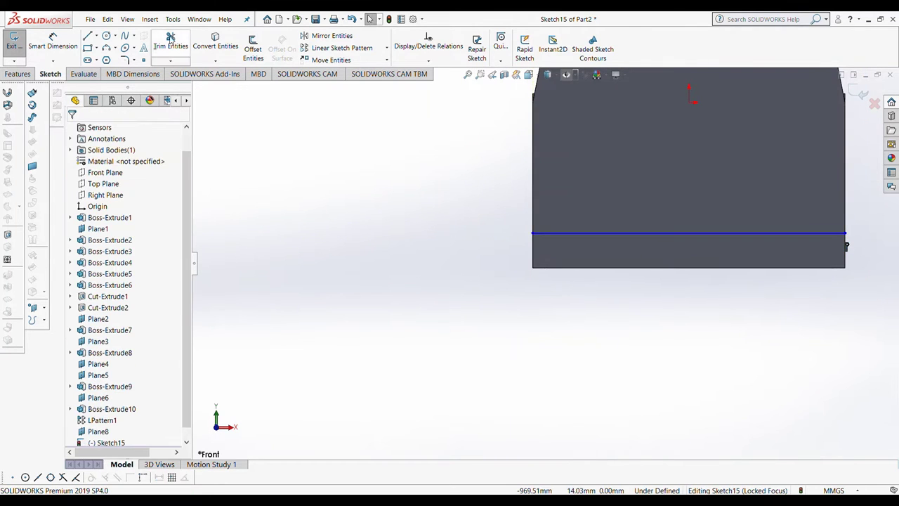
{"action": "left_click", "coordinate": [599, 234]}
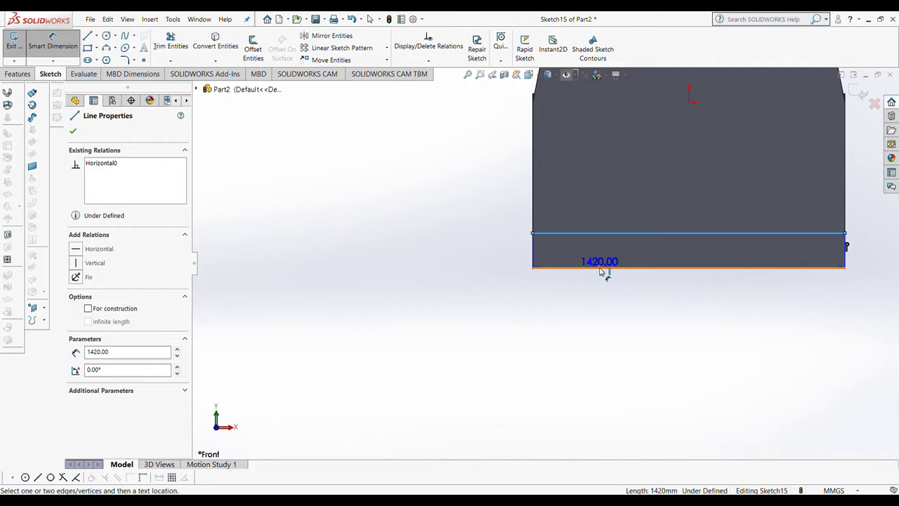
{"action": "left_click", "coordinate": [545, 233]}
{"action": "left_click", "coordinate": [489, 250]}
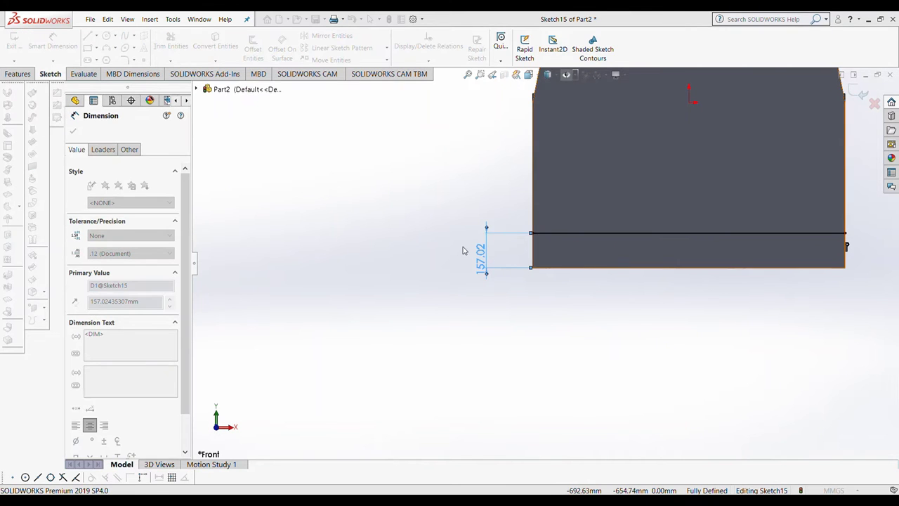
{"action": "scroll", "coordinate": [555, 251], "scroll_direction": "down", "scroll_amount": 5}
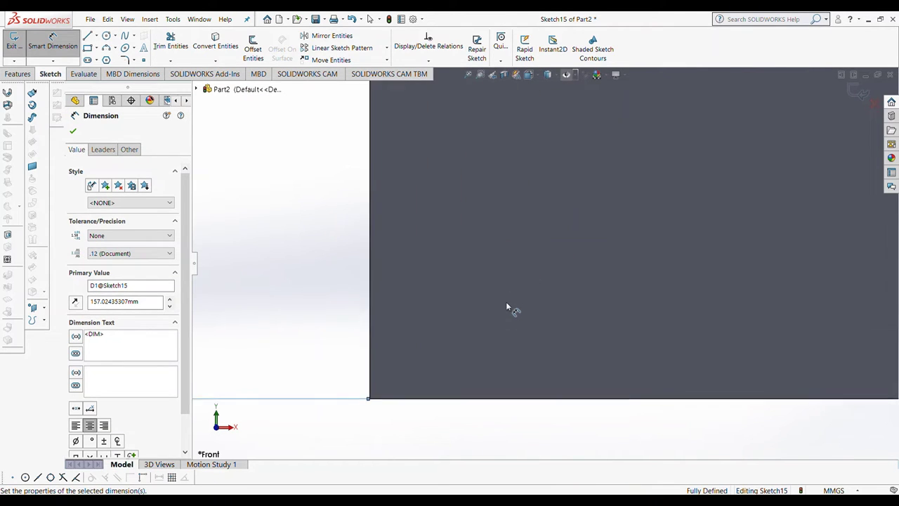
{"action": "scroll", "coordinate": [327, 253], "scroll_direction": "up", "scroll_amount": 4}
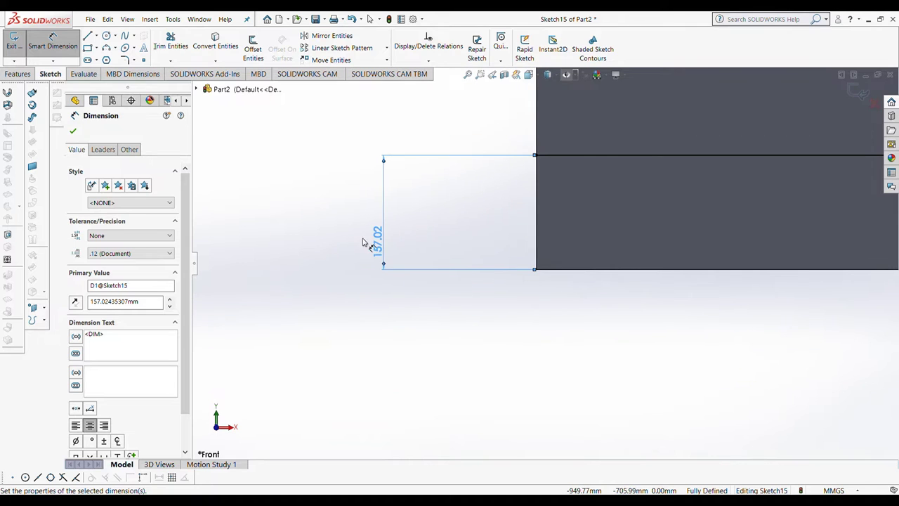
{"action": "type", "text": "100"}
{"action": "key", "text": "Return"}
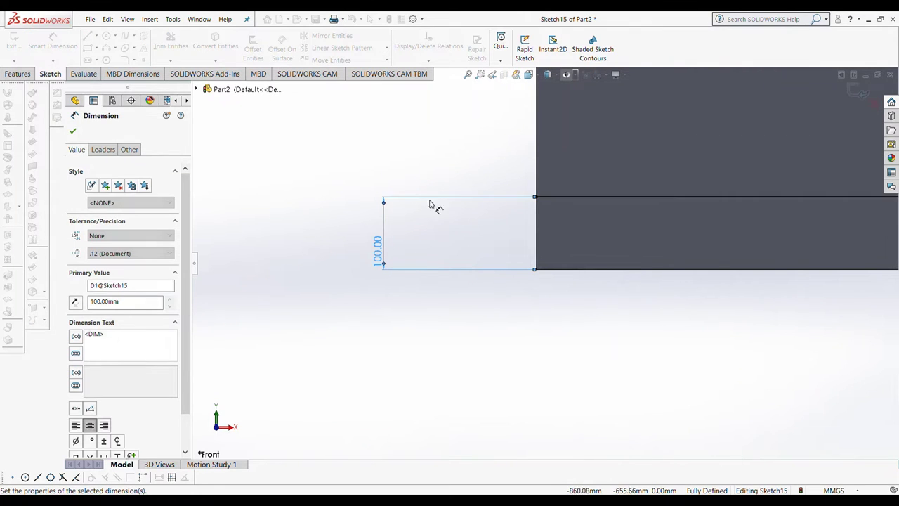
Step: Convert the horizontal line into construction geometry
{"action": "left_click", "coordinate": [87, 37]}
{"action": "scroll", "coordinate": [346, 151], "scroll_direction": "down", "scroll_amount": 3}
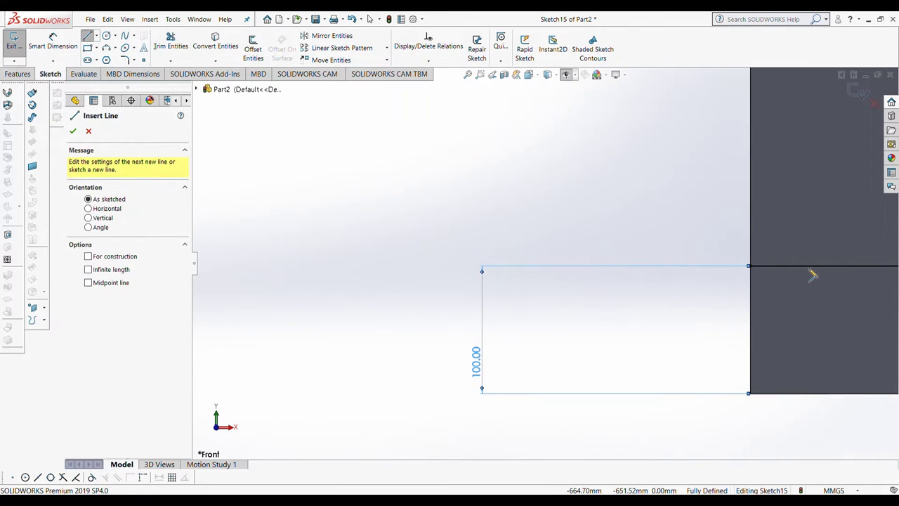
{"action": "key", "text": "q"}
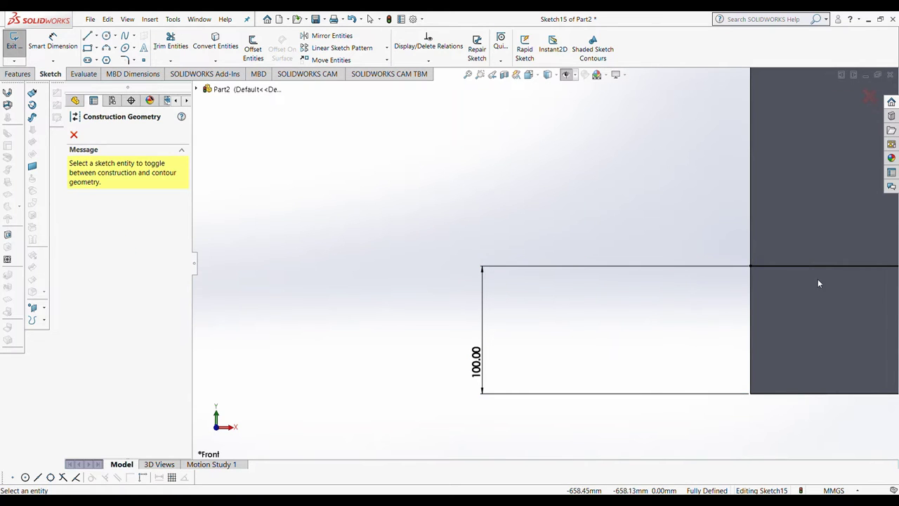
{"action": "scroll", "coordinate": [808, 271], "scroll_direction": "up", "scroll_amount": 4}
{"action": "left_click", "coordinate": [73, 134]}
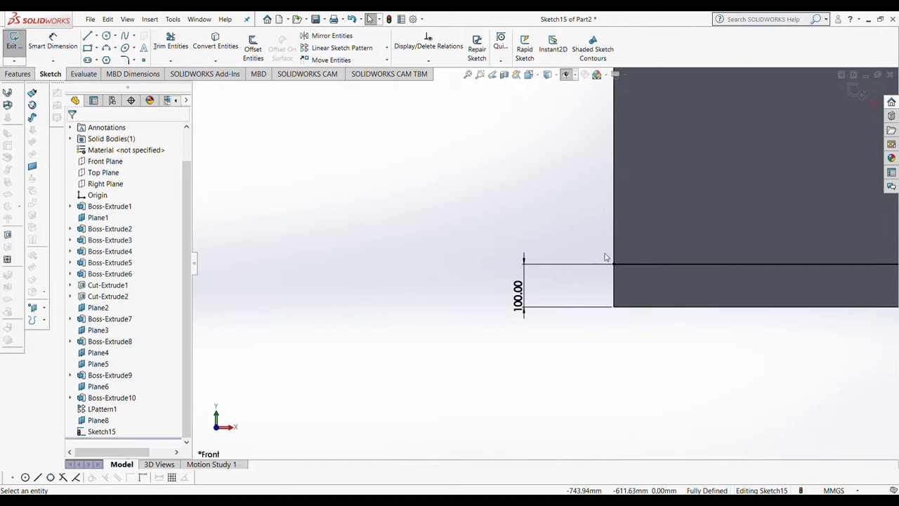
{"action": "left_click", "coordinate": [629, 262]}
{"action": "left_click", "coordinate": [657, 249]}
{"action": "left_click", "coordinate": [489, 198]}
Step: Draw a small rectangular outline with lines at the body edge
{"action": "scroll", "coordinate": [489, 197], "scroll_direction": "down", "scroll_amount": 1}
{"action": "key", "text": "l"}
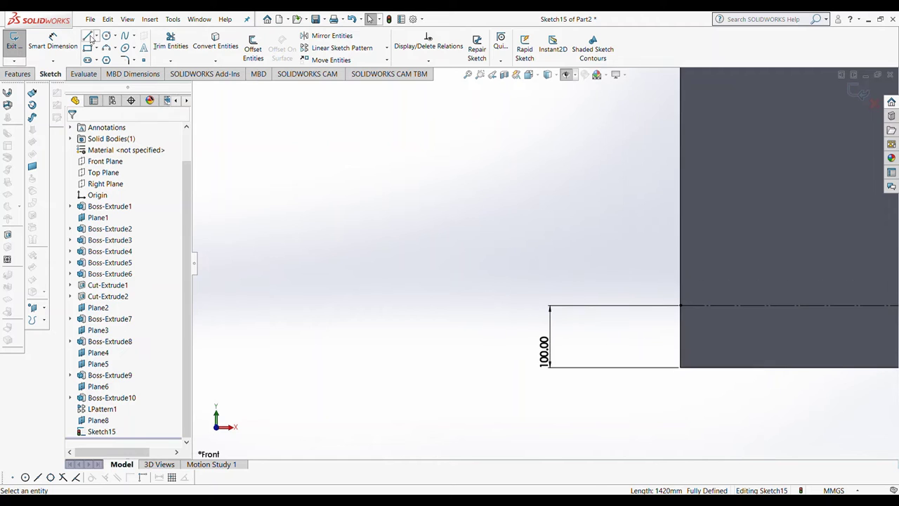
{"action": "scroll", "coordinate": [534, 264], "scroll_direction": "down", "scroll_amount": 2}
{"action": "left_click", "coordinate": [689, 278]}
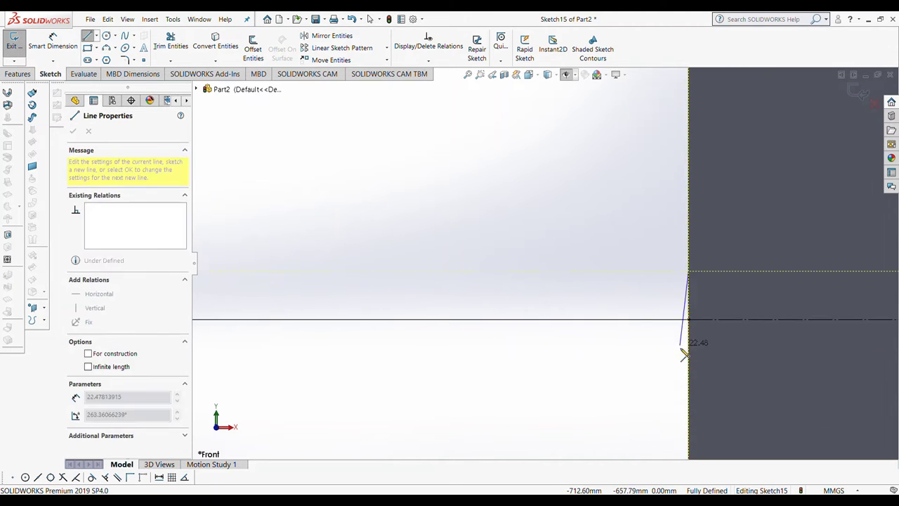
{"action": "left_click", "coordinate": [687, 393]}
{"action": "left_click", "coordinate": [664, 271]}
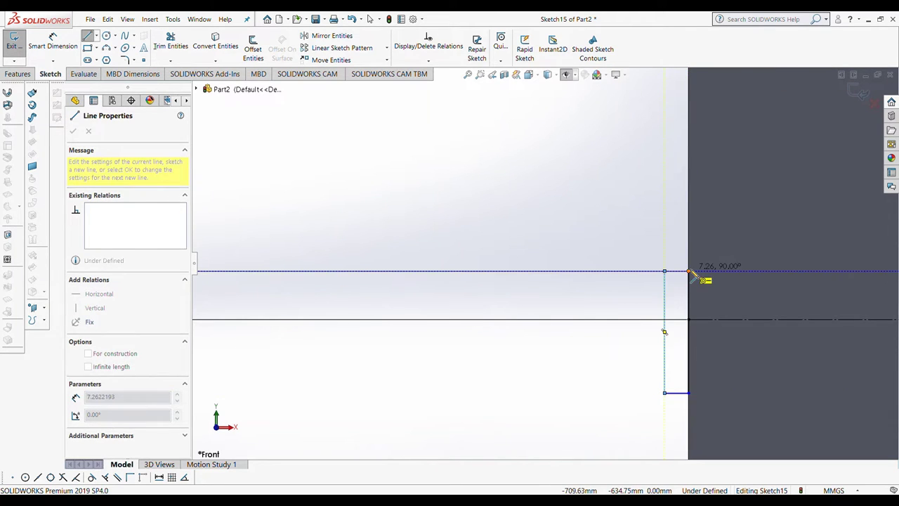
{"action": "left_click", "coordinate": [689, 272]}
Step: Dimension the rectangle 10 mm wide and 40 mm tall
{"action": "left_click", "coordinate": [53, 38]}
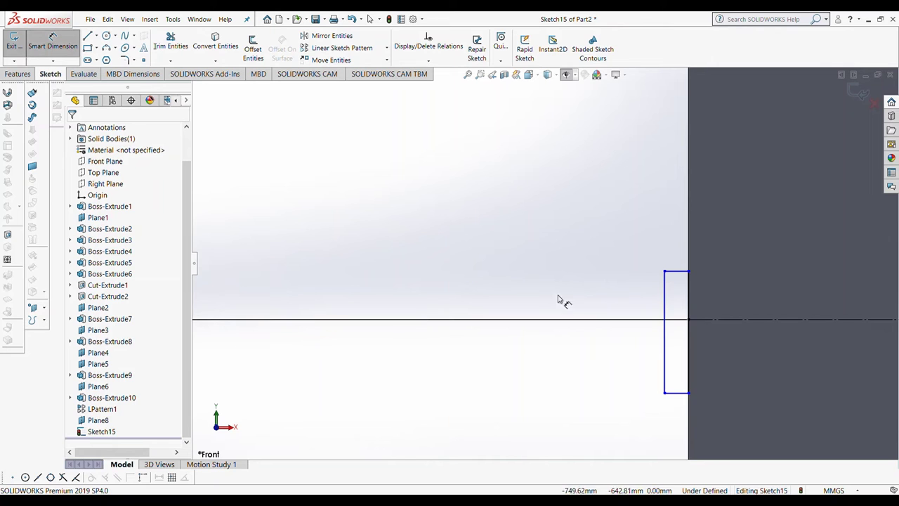
{"action": "left_click", "coordinate": [675, 272]}
{"action": "left_click", "coordinate": [678, 239]}
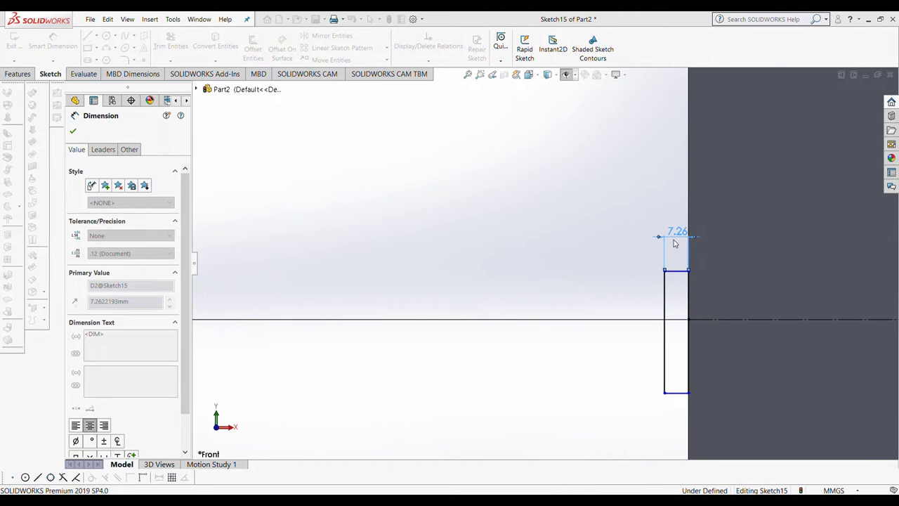
{"action": "type", "text": "10"}
{"action": "key", "text": "Return"}
{"action": "left_click", "coordinate": [654, 302]}
{"action": "left_click", "coordinate": [602, 305]}
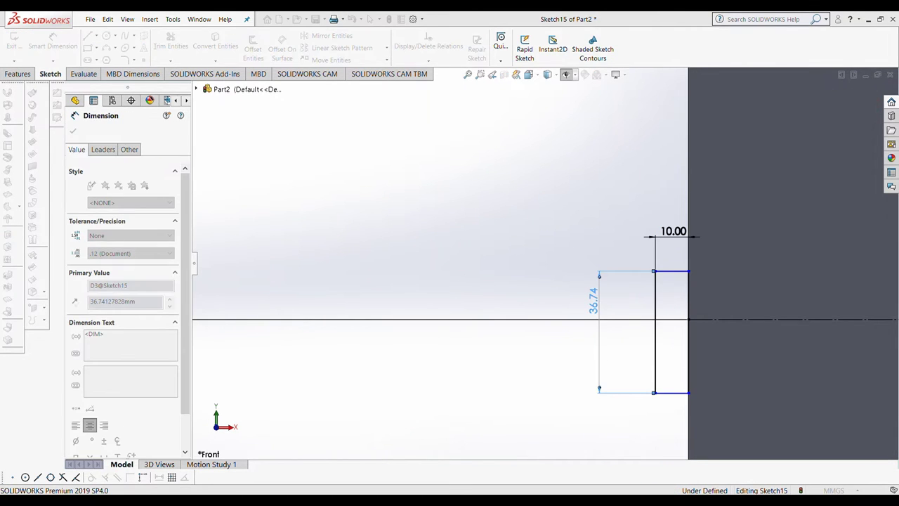
{"action": "type", "text": "40"}
{"action": "key", "text": "Return"}
Step: Draw a circle centred on the rectangle's left side and trim its inner half
{"action": "left_click", "coordinate": [106, 35]}
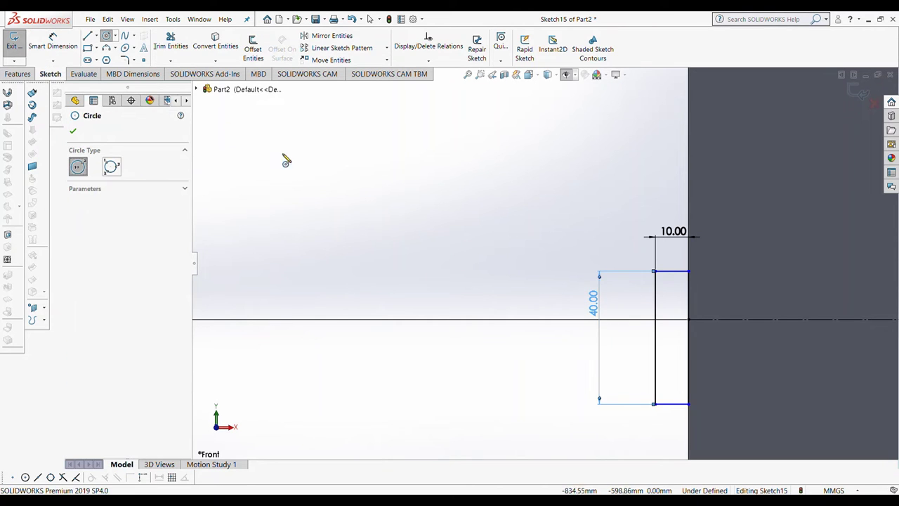
{"action": "left_click", "coordinate": [655, 302]}
{"action": "left_click", "coordinate": [673, 329]}
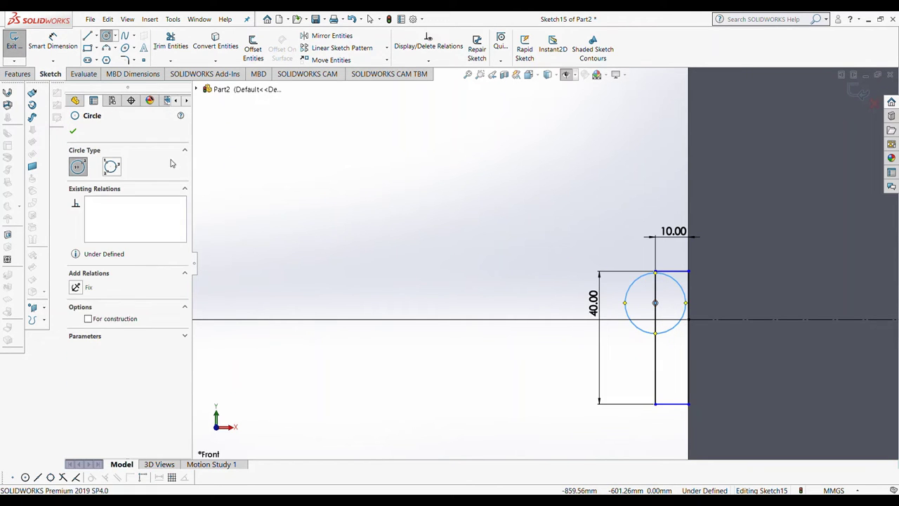
{"action": "left_click", "coordinate": [74, 133]}
{"action": "left_click", "coordinate": [170, 42]}
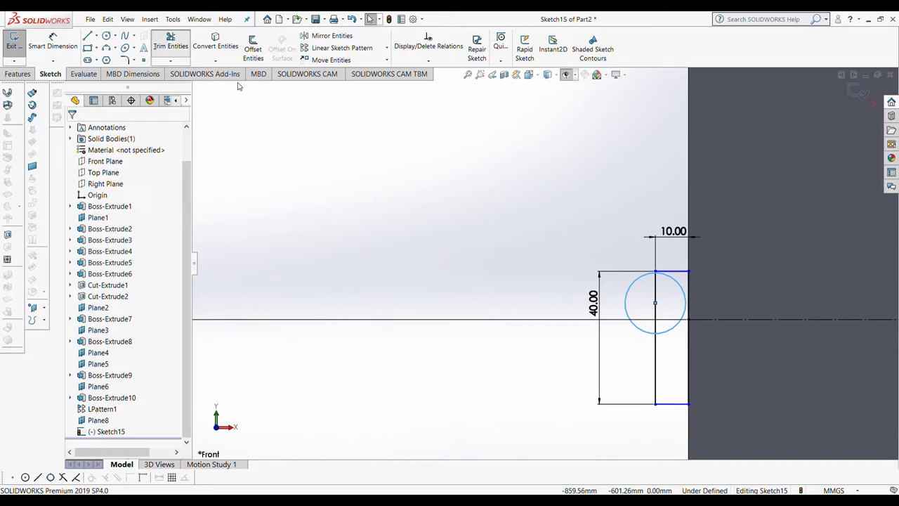
{"action": "left_click_drag", "start_coordinate": [677, 283], "coordinate": [668, 298]}
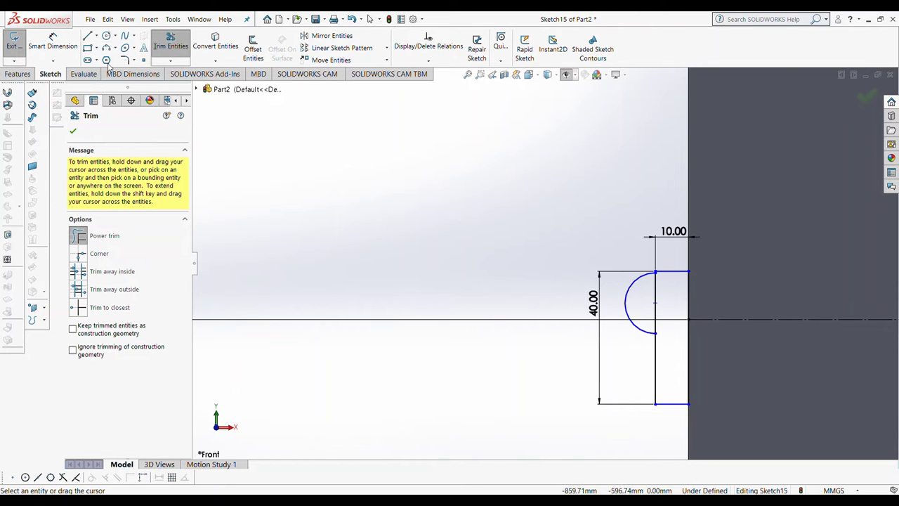
Step: Undo the trim and give the full circle a 15 mm diameter
{"action": "left_click", "coordinate": [52, 44]}
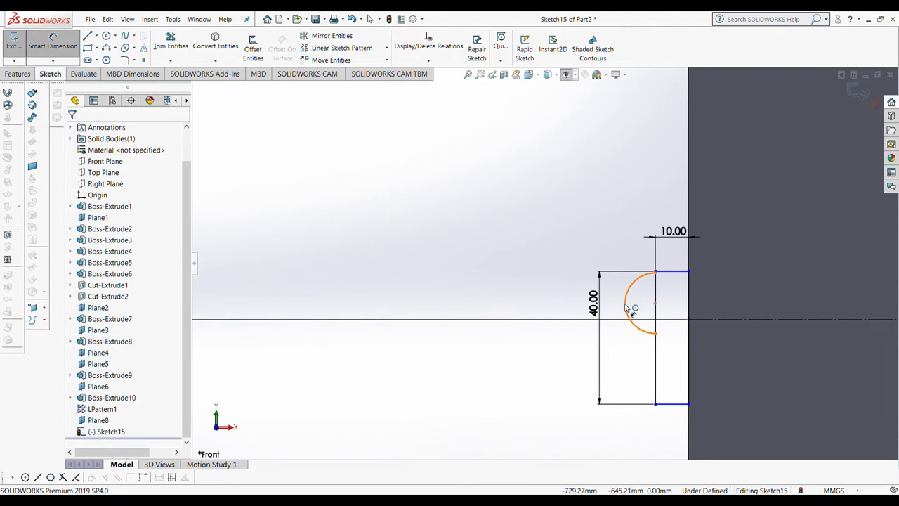
{"action": "left_click", "coordinate": [627, 308]}
{"action": "left_click", "coordinate": [625, 304]}
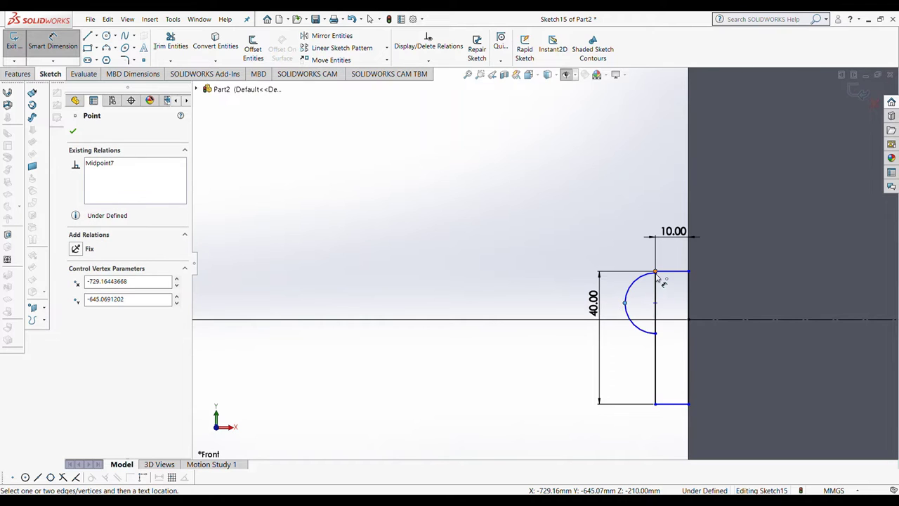
{"action": "scroll", "coordinate": [662, 281], "scroll_direction": "up", "scroll_amount": 3}
{"action": "mouse_move", "coordinate": [623, 275]}
{"action": "left_mouse_down"}
{"action": "mouse_move", "coordinate": [614, 422]}
{"action": "mouse_move", "coordinate": [508, 393]}
{"action": "mouse_move", "coordinate": [612, 425]}
{"action": "mouse_move", "coordinate": [397, 390]}
{"action": "mouse_move", "coordinate": [538, 362]}
{"action": "left_mouse_up"}
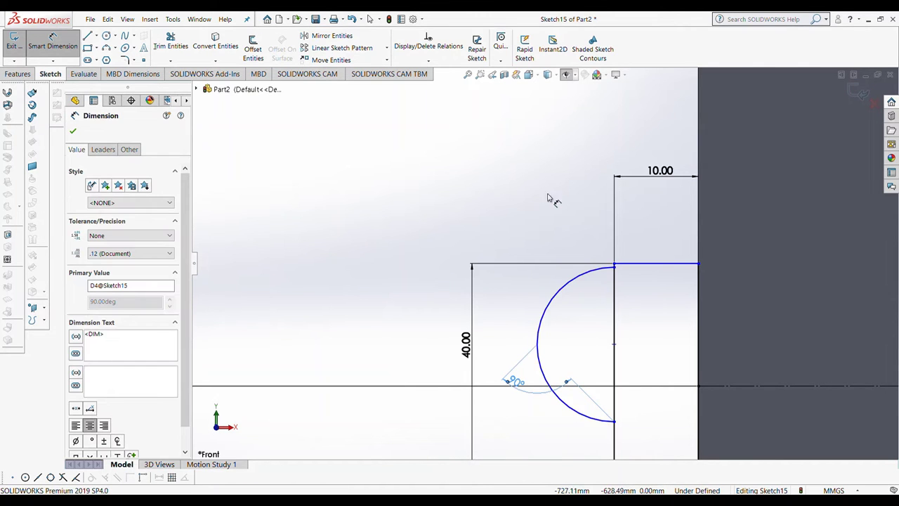
{"action": "left_click", "coordinate": [346, 23]}
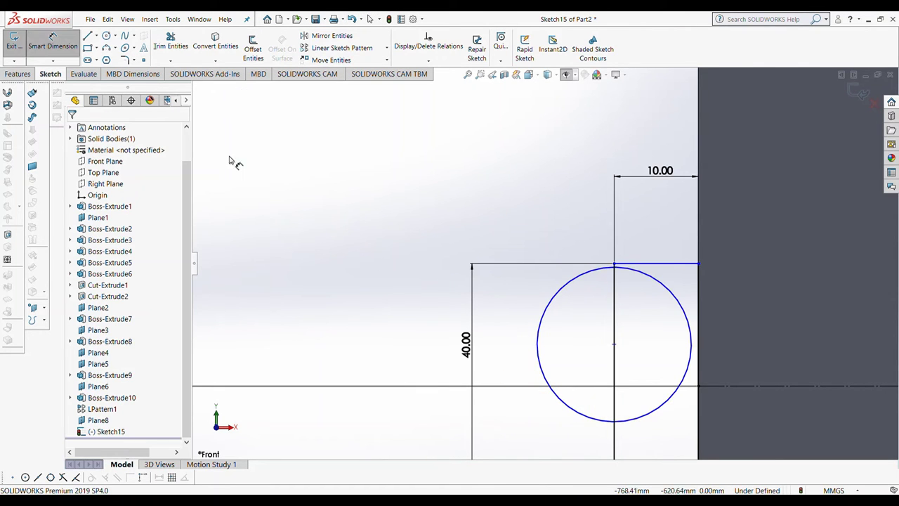
{"action": "left_click", "coordinate": [539, 344]}
{"action": "left_click", "coordinate": [430, 338]}
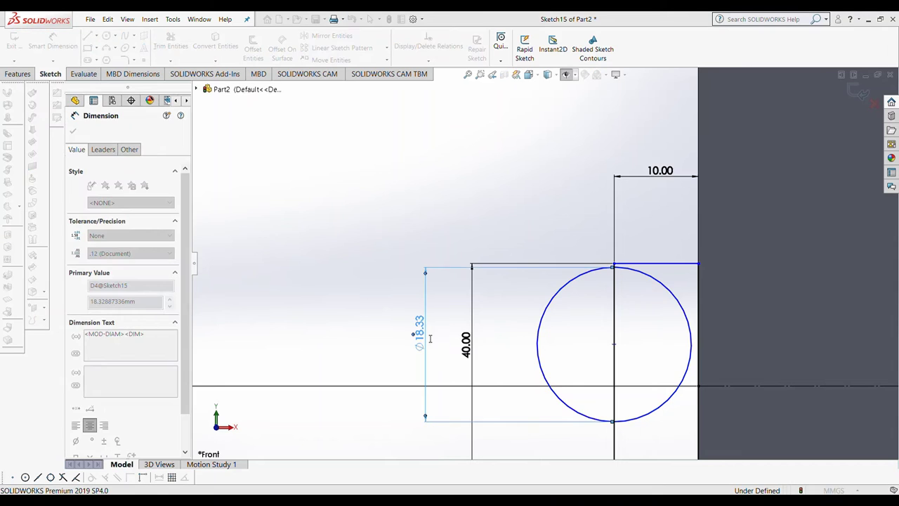
{"action": "type", "text": "15"}
{"action": "key", "text": "Return"}
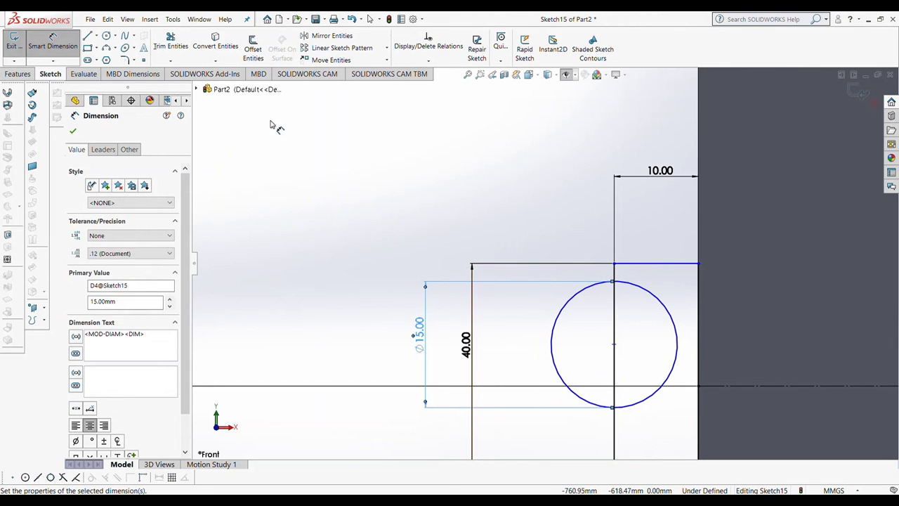
{"action": "left_click", "coordinate": [69, 49]}
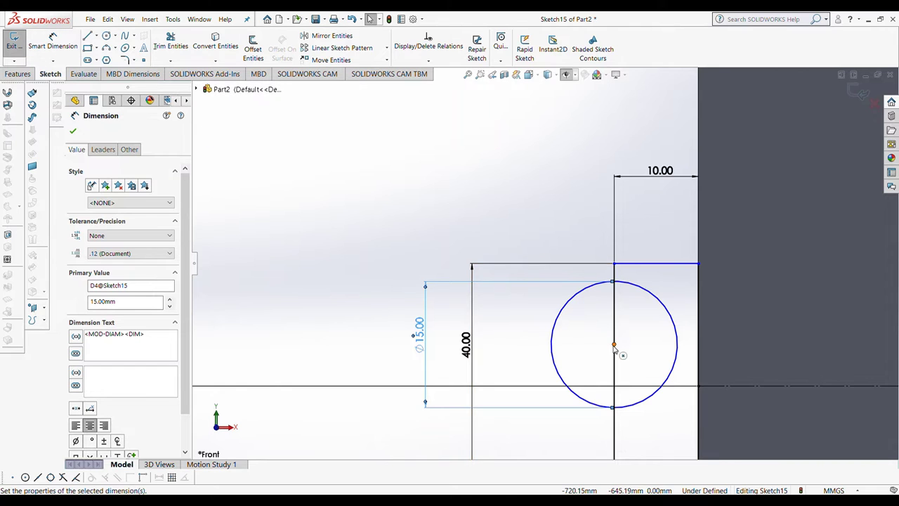
Step: Move the circle up to touch the top line and trim away its right half
{"action": "left_click_drag", "start_coordinate": [615, 345], "coordinate": [621, 326]}
{"action": "key", "text": "t"}
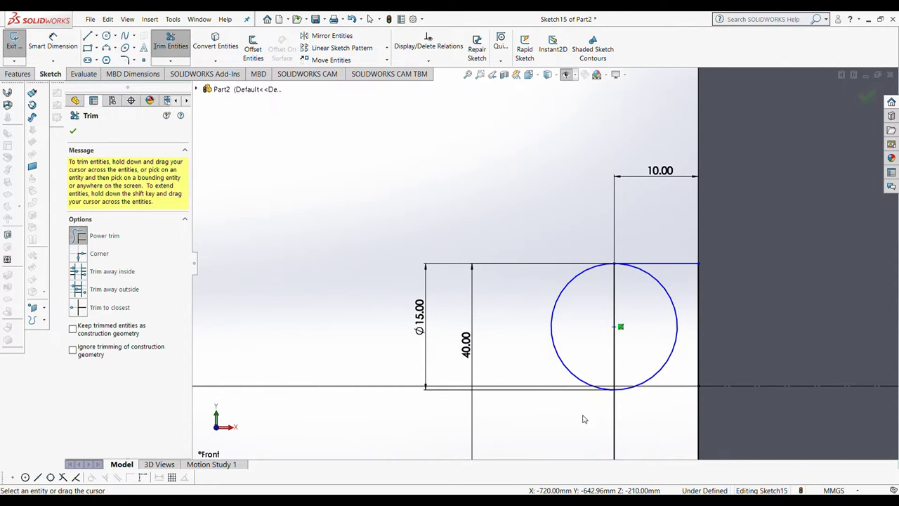
{"action": "left_click", "coordinate": [678, 293]}
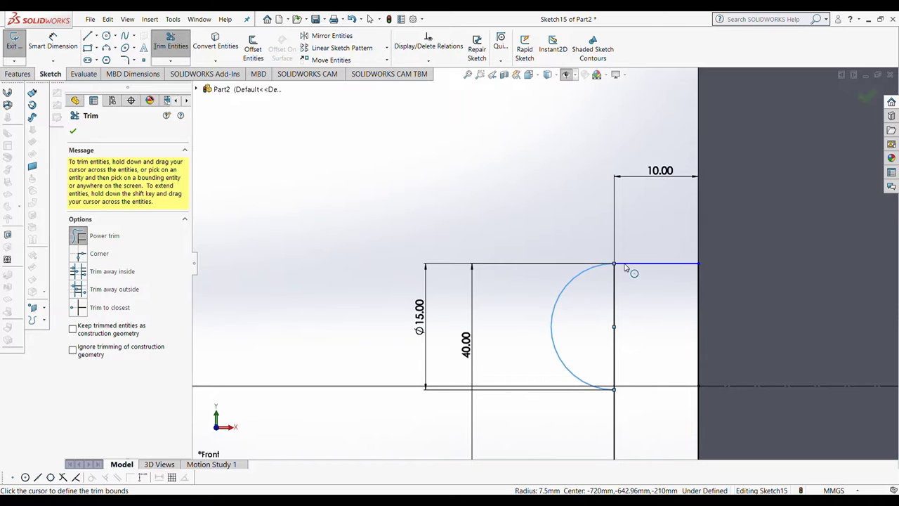
{"action": "scroll", "coordinate": [594, 295], "scroll_direction": "down", "scroll_amount": 2}
{"action": "scroll", "coordinate": [608, 274], "scroll_direction": "down", "scroll_amount": 6}
{"action": "scroll", "coordinate": [618, 260], "scroll_direction": "down", "scroll_amount": 3}
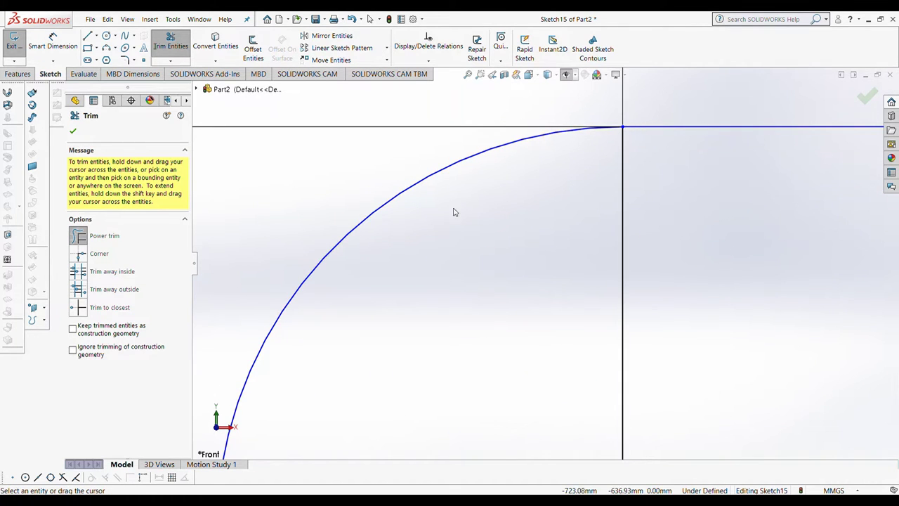
{"action": "scroll", "coordinate": [454, 212], "scroll_direction": "up", "scroll_amount": 5}
{"action": "scroll", "coordinate": [363, 255], "scroll_direction": "up", "scroll_amount": 4}
{"action": "scroll", "coordinate": [668, 195], "scroll_direction": "down", "scroll_amount": 4}
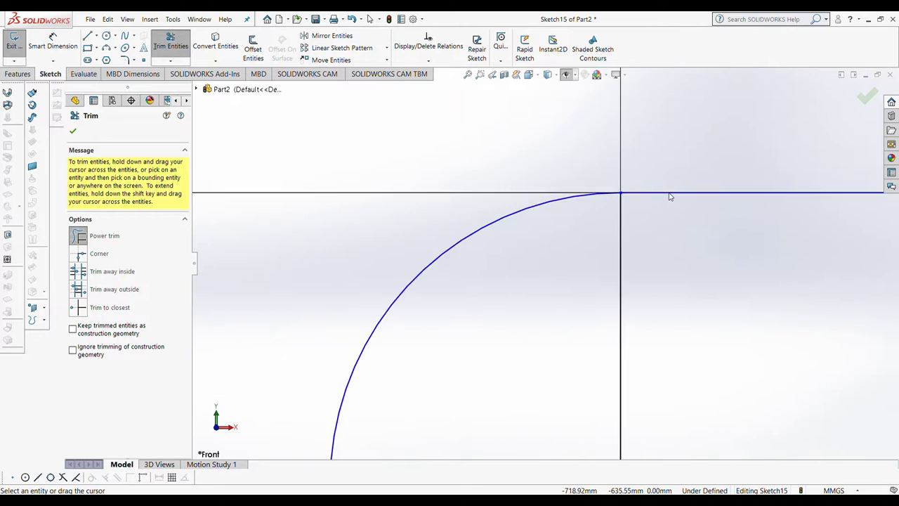
{"action": "scroll", "coordinate": [588, 221], "scroll_direction": "down", "scroll_amount": 3}
{"action": "scroll", "coordinate": [403, 253], "scroll_direction": "down", "scroll_amount": 2}
{"action": "scroll", "coordinate": [501, 227], "scroll_direction": "down", "scroll_amount": 1}
{"action": "scroll", "coordinate": [500, 226], "scroll_direction": "down", "scroll_amount": 1}
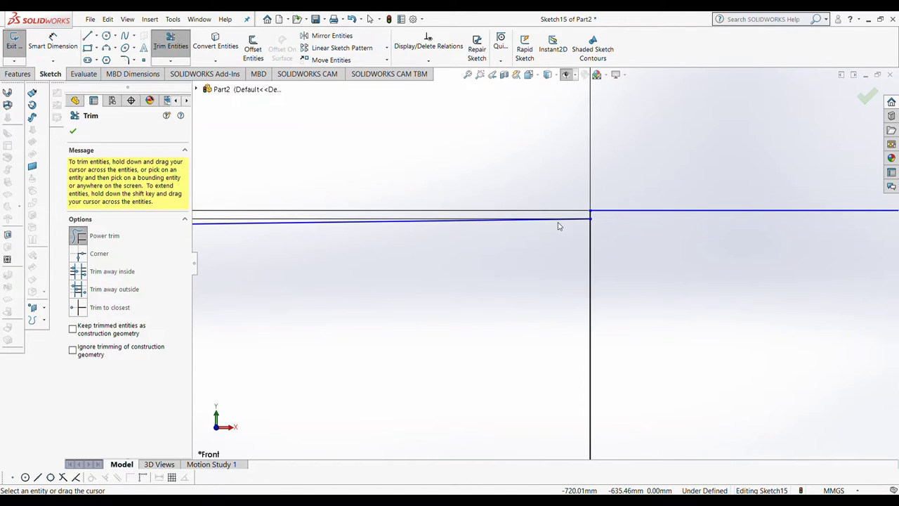
Step: Trim leftover line segments at the intersection and make the arc tangent to the top line
{"action": "left_click", "coordinate": [476, 226]}
{"action": "left_click", "coordinate": [599, 215]}
{"action": "left_click", "coordinate": [605, 211]}
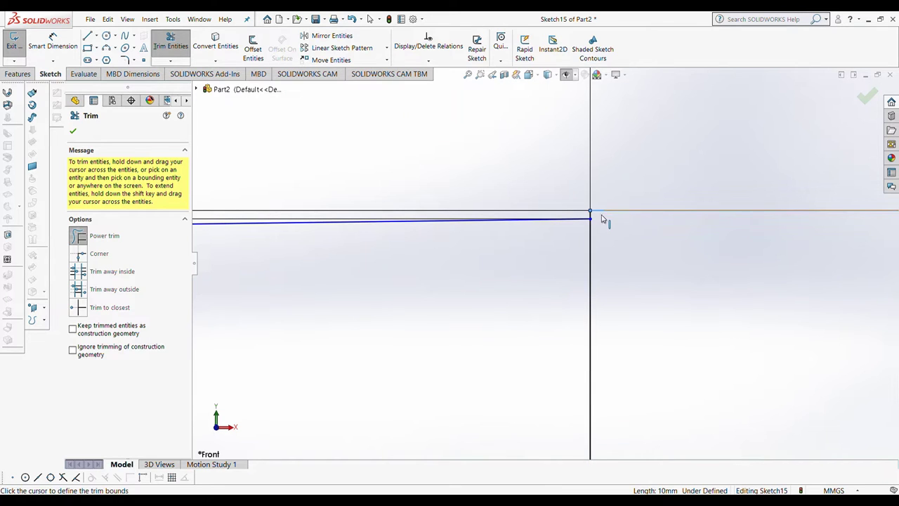
{"action": "left_click", "coordinate": [436, 225]}
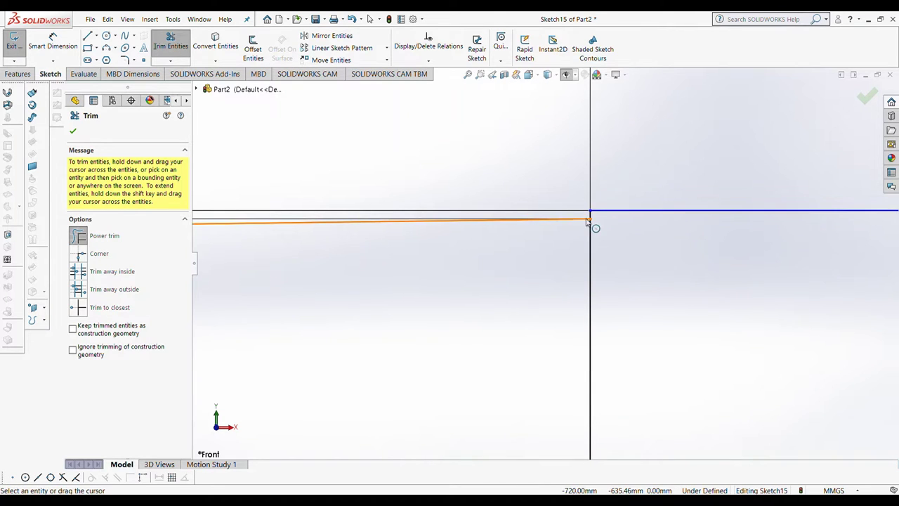
{"action": "left_click", "coordinate": [590, 222]}
{"action": "scroll", "coordinate": [592, 262], "scroll_direction": "up", "scroll_amount": 2}
{"action": "scroll", "coordinate": [588, 293], "scroll_direction": "up", "scroll_amount": 2}
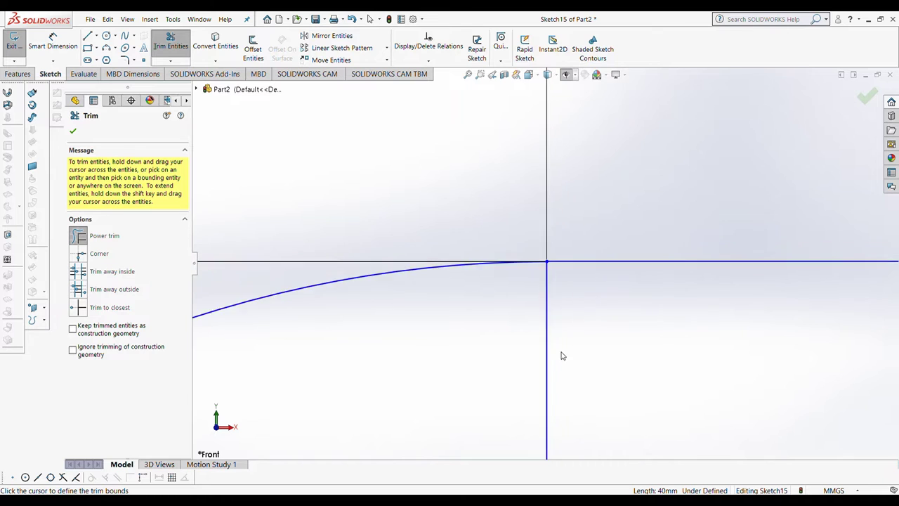
{"action": "scroll", "coordinate": [562, 356], "scroll_direction": "up", "scroll_amount": 2}
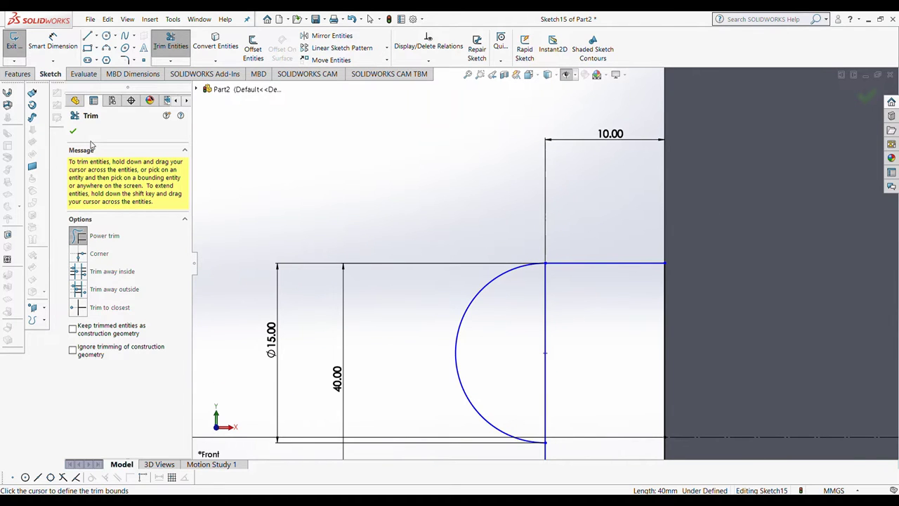
{"action": "left_click", "coordinate": [73, 131]}
{"action": "left_click", "coordinate": [481, 301]}
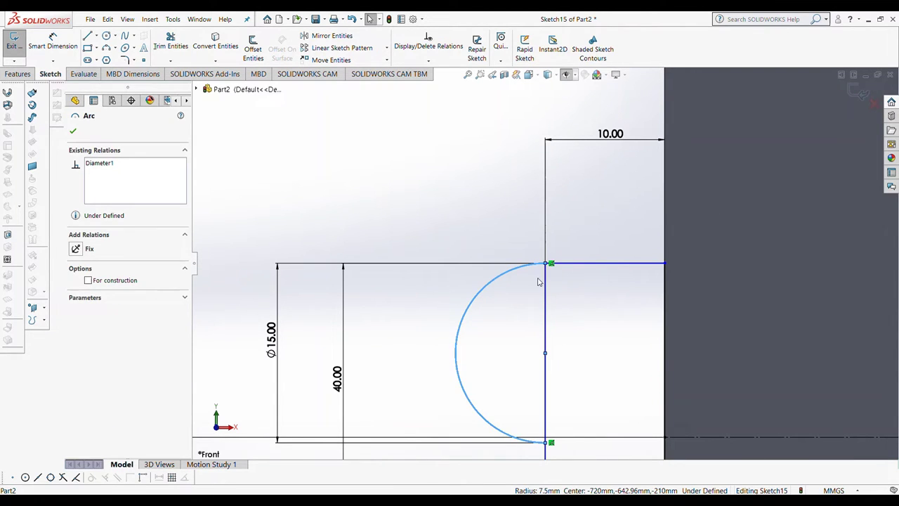
{"action": "left_click", "coordinate": [639, 266], "text": "ctrl"}
{"action": "left_click", "coordinate": [76, 297]}
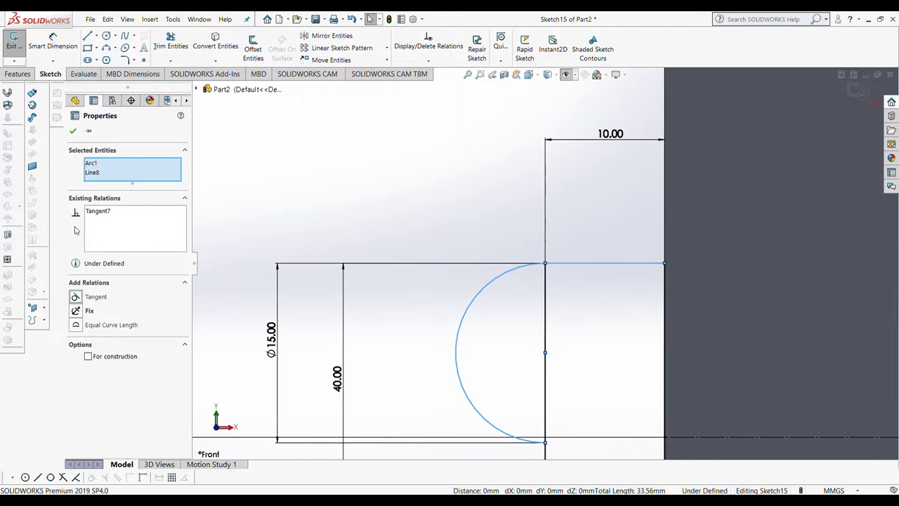
Step: Draw a circle at the arc's centre and dimension it to 10 mm diameter
{"action": "left_click", "coordinate": [108, 37]}
{"action": "left_click_drag", "start_coordinate": [545, 353], "coordinate": [575, 381]}
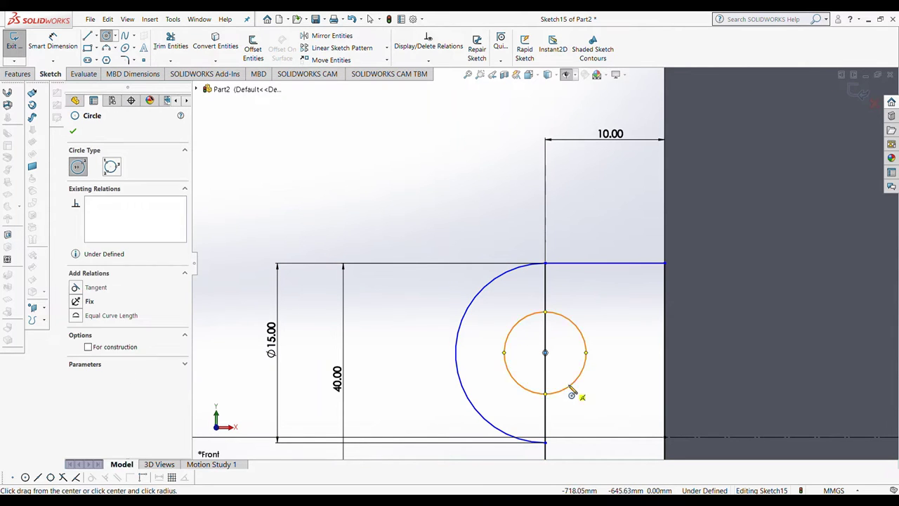
{"action": "left_click", "coordinate": [61, 49]}
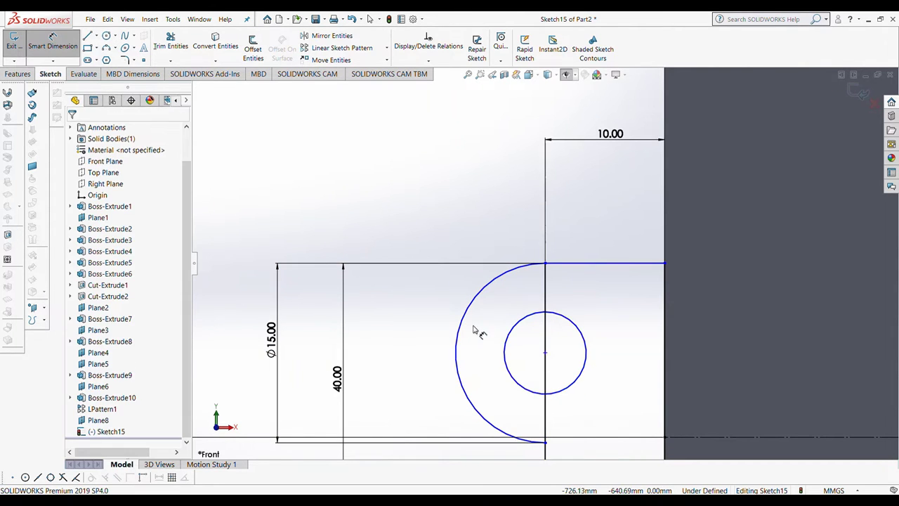
{"action": "left_click", "coordinate": [513, 330]}
{"action": "left_click", "coordinate": [390, 254]}
{"action": "type", "text": "10"}
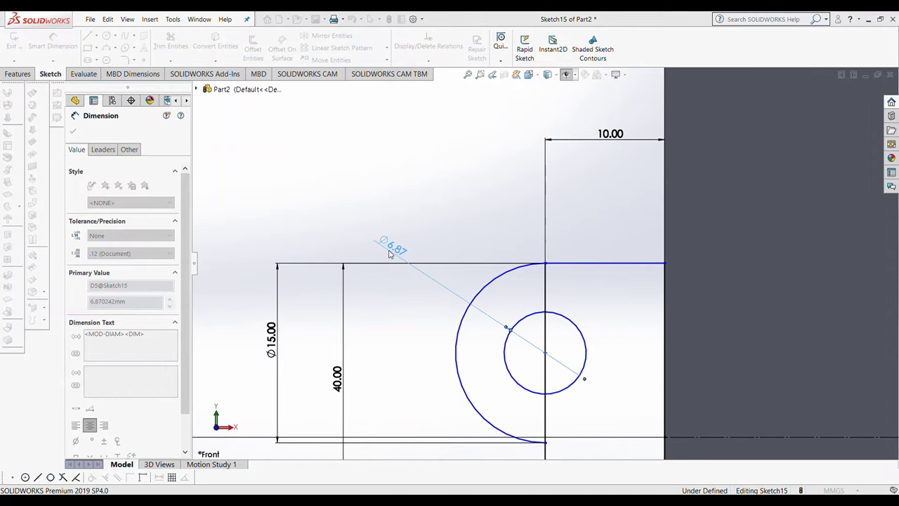
{"action": "key", "text": "Return"}
{"action": "scroll", "coordinate": [518, 327], "scroll_direction": "down", "scroll_amount": 2}
{"action": "scroll", "coordinate": [562, 309], "scroll_direction": "up", "scroll_amount": 4}
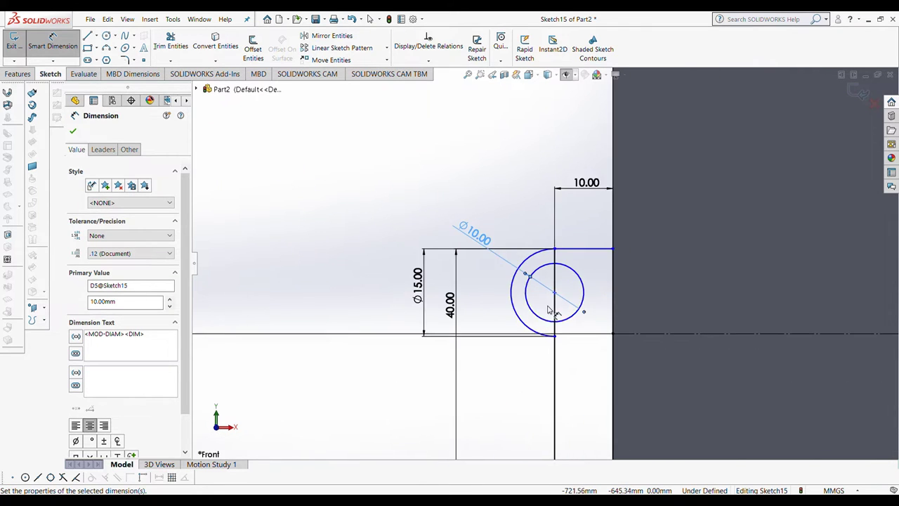
{"action": "scroll", "coordinate": [551, 305], "scroll_direction": "up", "scroll_amount": 2}
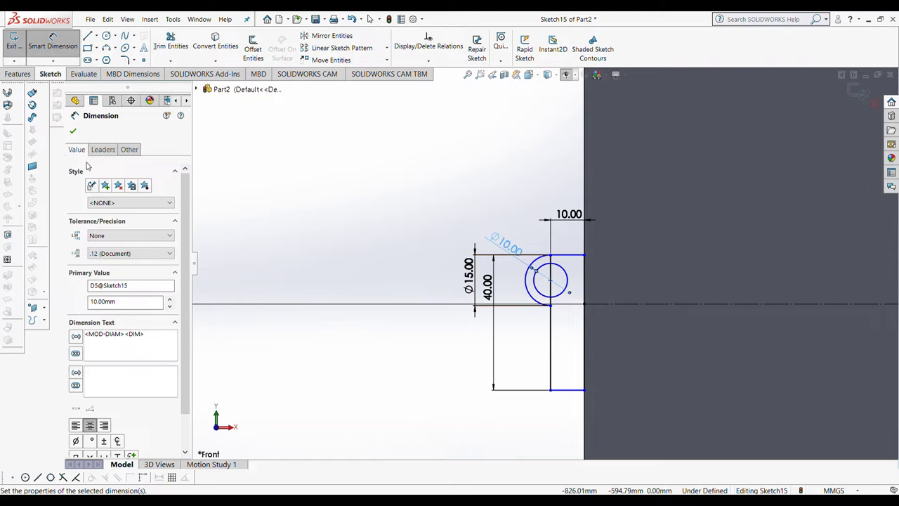
{"action": "left_click", "coordinate": [72, 130]}
{"action": "left_click", "coordinate": [32, 75]}
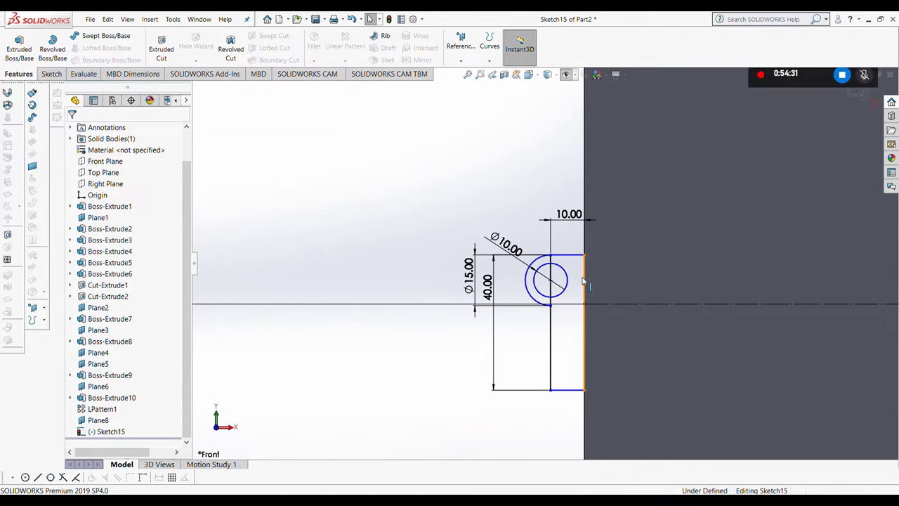
Step: Try extruding the rectangle and ring regions, then cancel the extrusion twice
{"action": "left_click", "coordinate": [19, 48]}
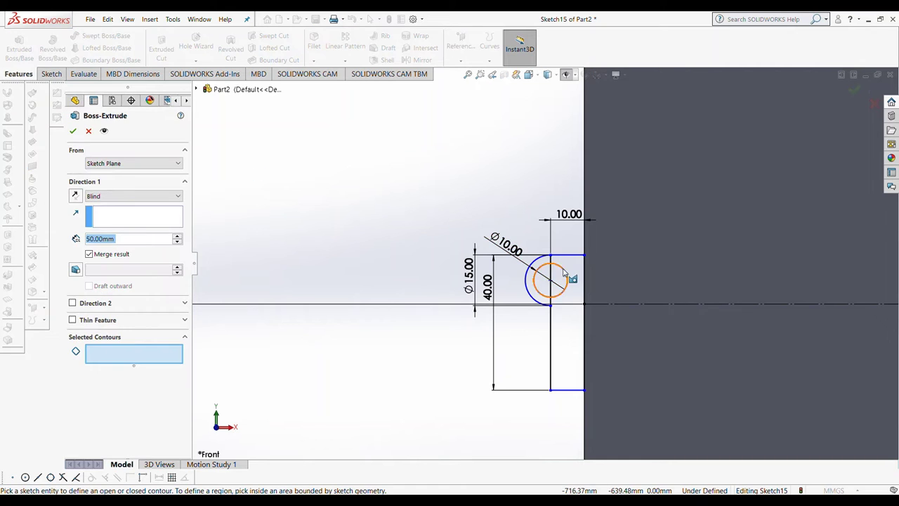
{"action": "left_click", "coordinate": [576, 274]}
{"action": "left_click", "coordinate": [546, 260]}
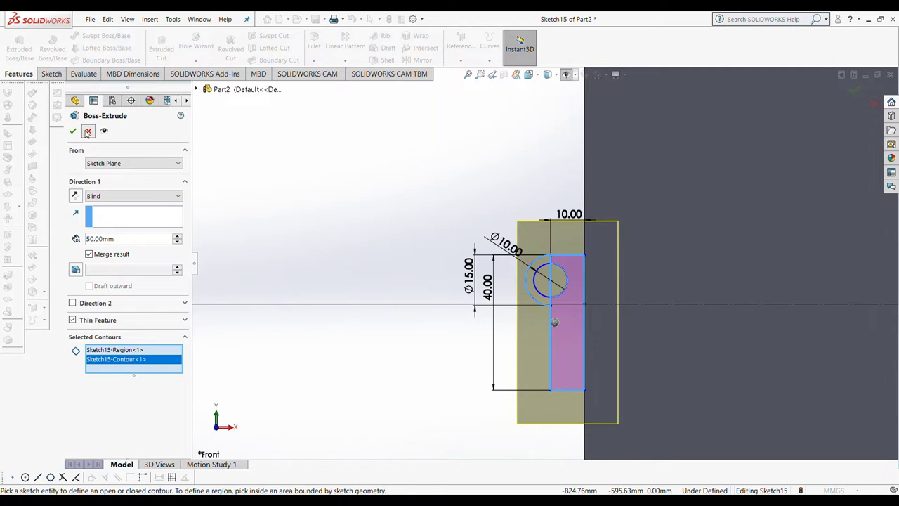
{"action": "left_click", "coordinate": [88, 132]}
{"action": "left_click", "coordinate": [19, 48]}
{"action": "left_click", "coordinate": [570, 265]}
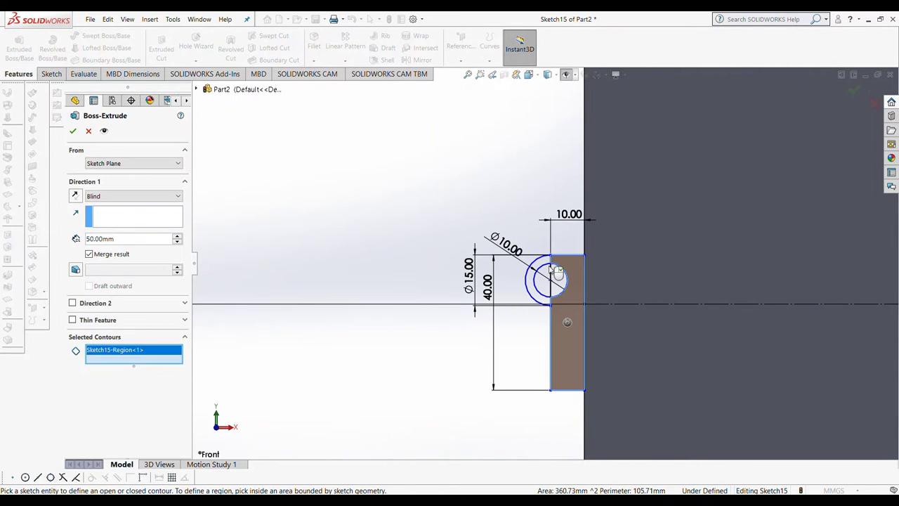
{"action": "left_click", "coordinate": [552, 271]}
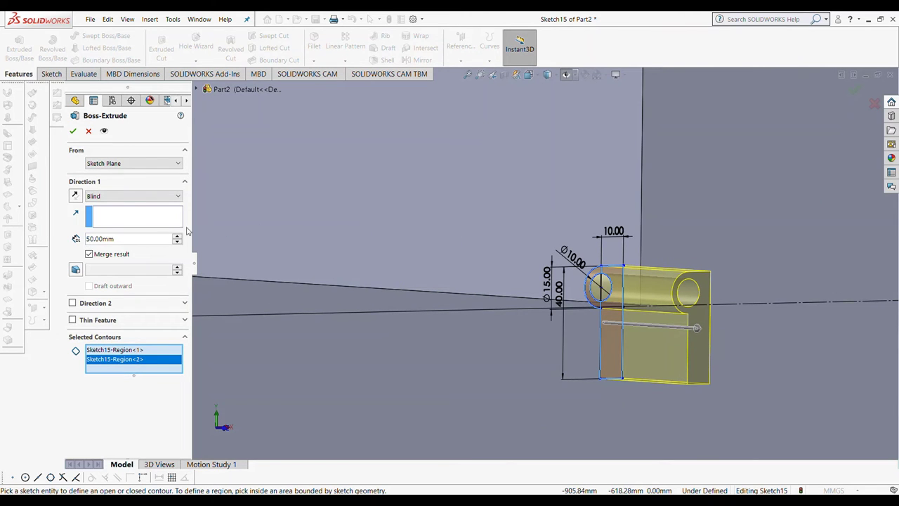
{"action": "left_click", "coordinate": [73, 130]}
{"action": "middle_click_drag", "start_coordinate": [521, 370], "coordinate": [616, 346]}
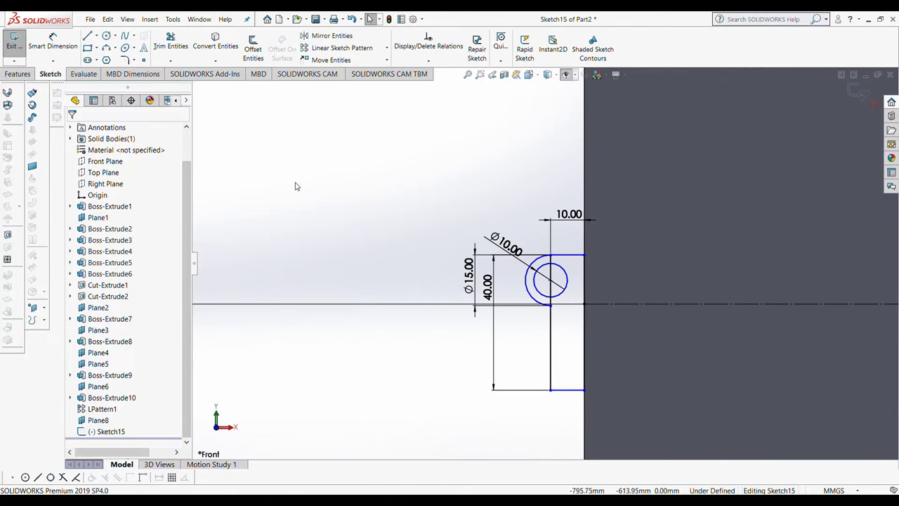
Step: Extrude the rectangle and ring regions 60 mm to create Boss-Extrude12
{"action": "left_click", "coordinate": [18, 74]}
{"action": "left_click", "coordinate": [19, 47]}
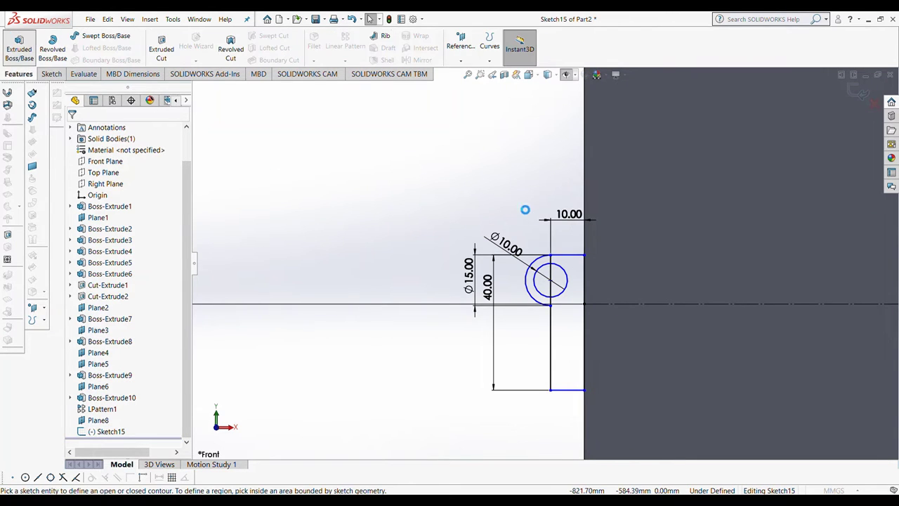
{"action": "left_click", "coordinate": [570, 276]}
{"action": "left_click", "coordinate": [540, 266]}
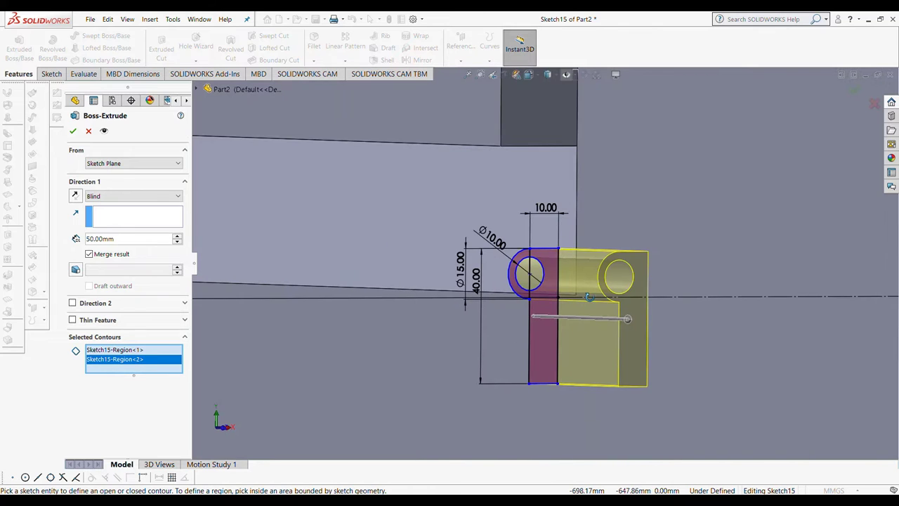
{"action": "scroll", "coordinate": [540, 304], "scroll_direction": "up", "scroll_amount": 3}
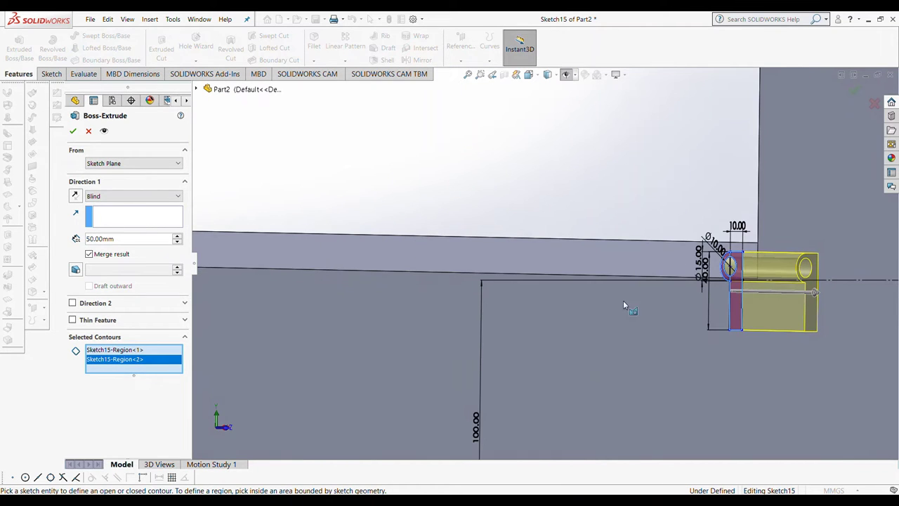
{"action": "scroll", "coordinate": [640, 302], "scroll_direction": "up", "scroll_amount": 1}
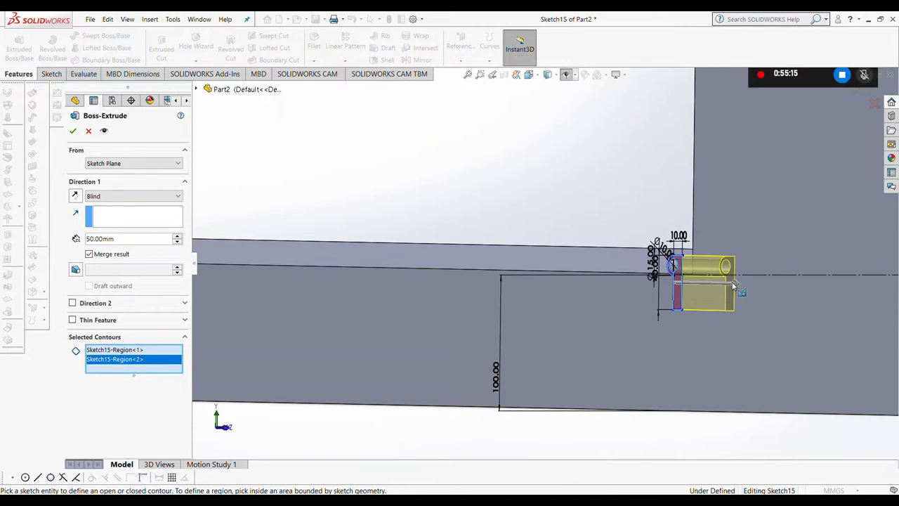
{"action": "mouse_move", "coordinate": [735, 283]}
{"action": "left_mouse_down"}
{"action": "mouse_move", "coordinate": [651, 276]}
{"action": "mouse_move", "coordinate": [742, 287]}
{"action": "left_mouse_up"}
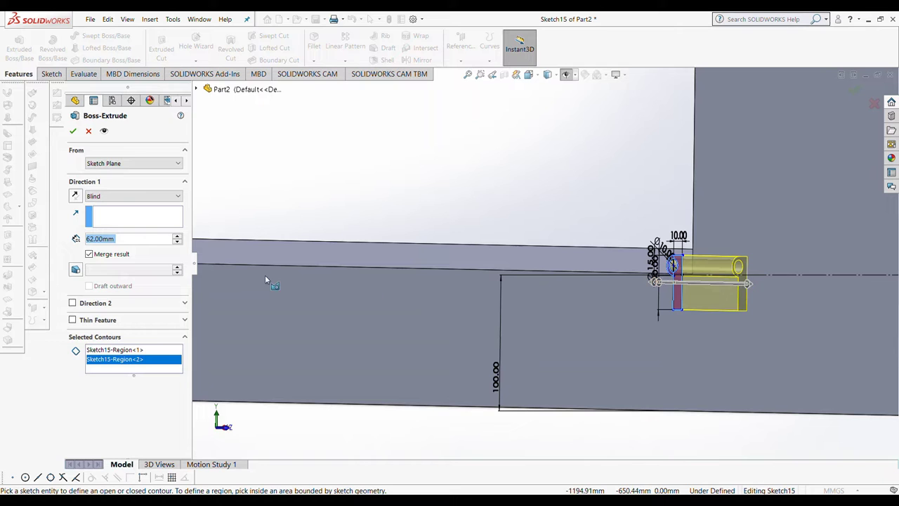
{"action": "type", "text": "60"}
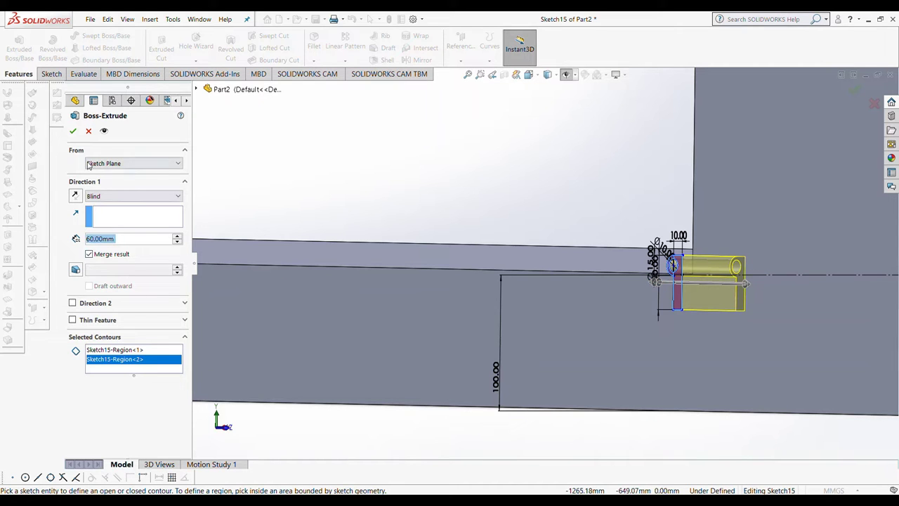
{"action": "left_click", "coordinate": [73, 131]}
{"action": "middle_click_drag", "start_coordinate": [620, 300], "coordinate": [728, 307]}
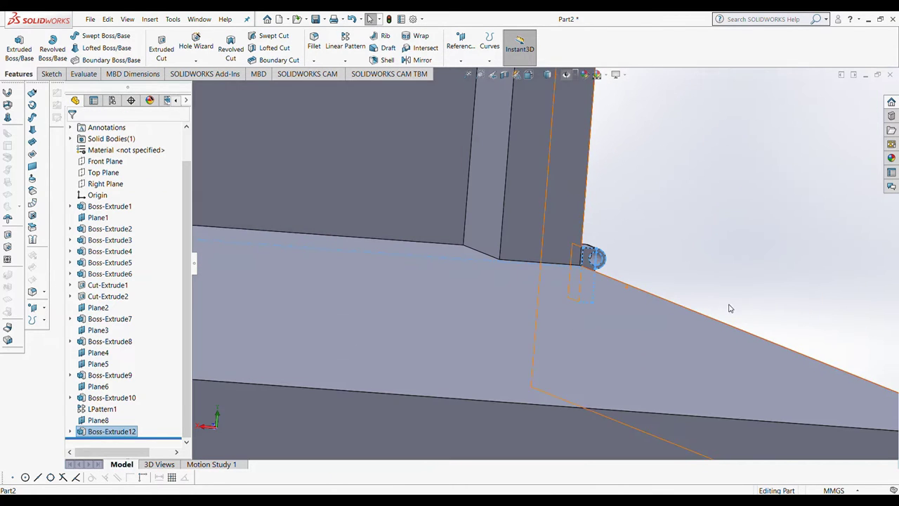
{"action": "left_click", "coordinate": [581, 259]}
{"action": "left_click", "coordinate": [161, 45]}
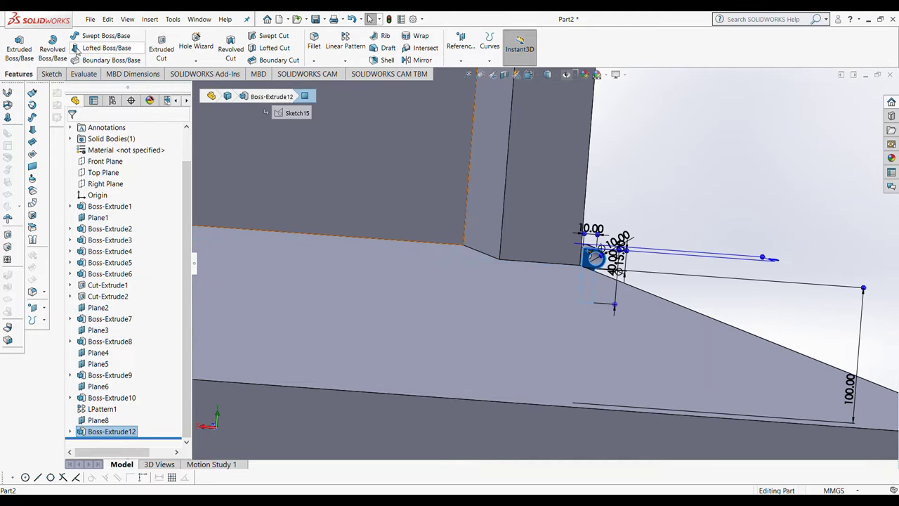
{"action": "middle_click_drag", "start_coordinate": [412, 260], "coordinate": [389, 256]}
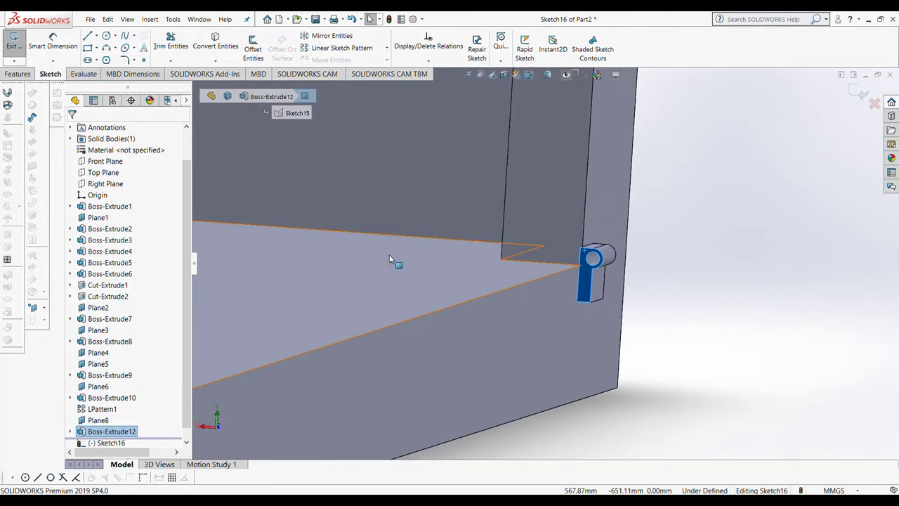
{"action": "left_click", "coordinate": [6, 75]}
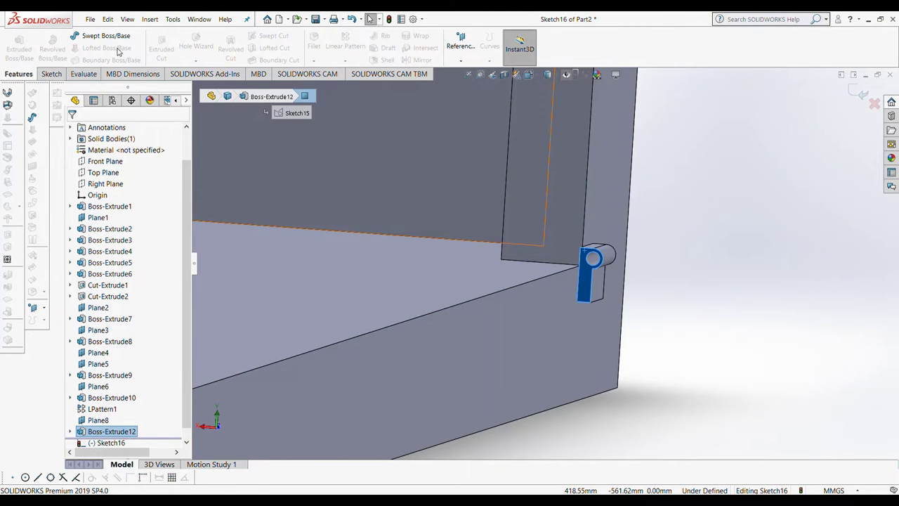
{"action": "left_click", "coordinate": [50, 74]}
{"action": "left_click", "coordinate": [27, 78]}
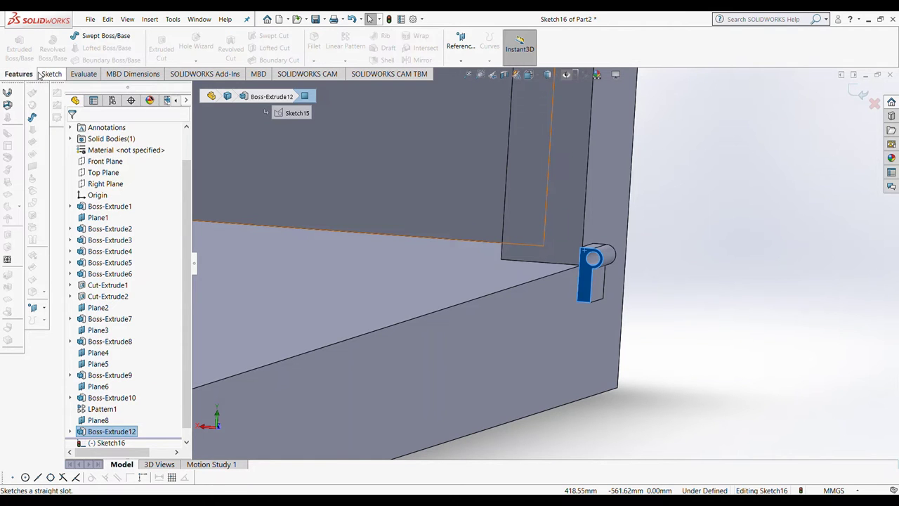
{"action": "left_click", "coordinate": [707, 199]}
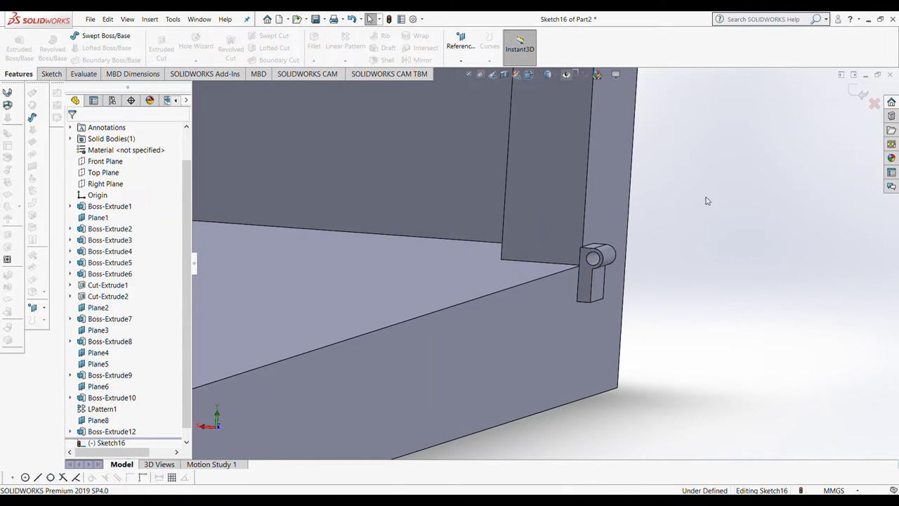
{"action": "left_click", "coordinate": [51, 75]}
{"action": "key", "text": "f"}
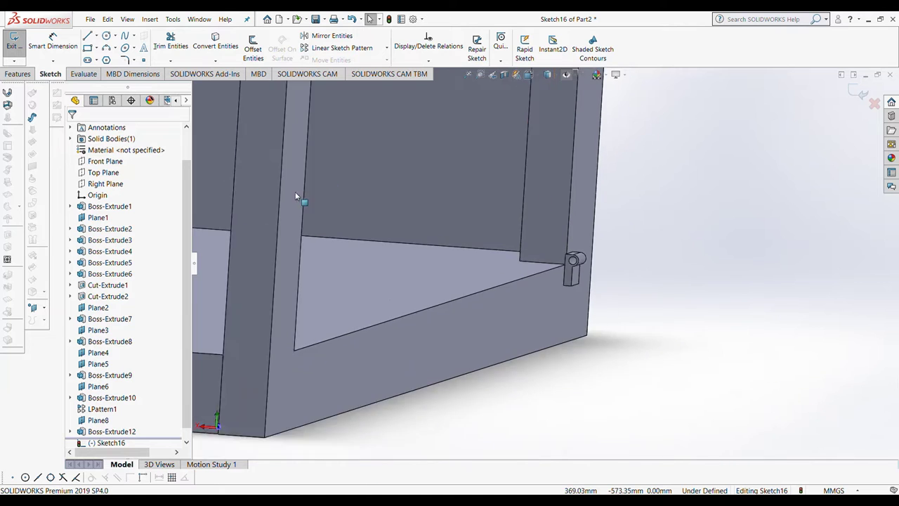
{"action": "scroll", "coordinate": [349, 262], "scroll_direction": "down", "scroll_amount": 3}
{"action": "scroll", "coordinate": [415, 249], "scroll_direction": "down", "scroll_amount": 3}
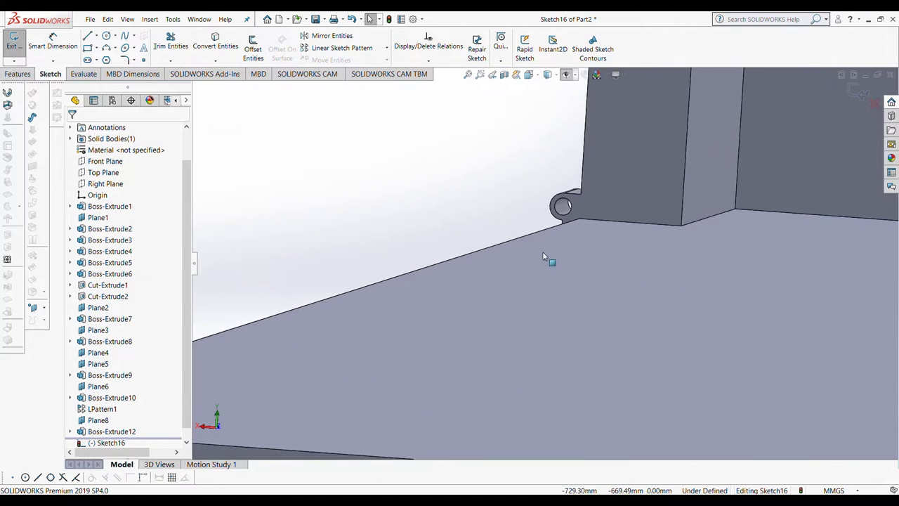
{"action": "scroll", "coordinate": [546, 257], "scroll_direction": "down", "scroll_amount": 3}
{"action": "scroll", "coordinate": [583, 257], "scroll_direction": "down", "scroll_amount": 2}
{"action": "key", "text": "ctrl+shift+z"}
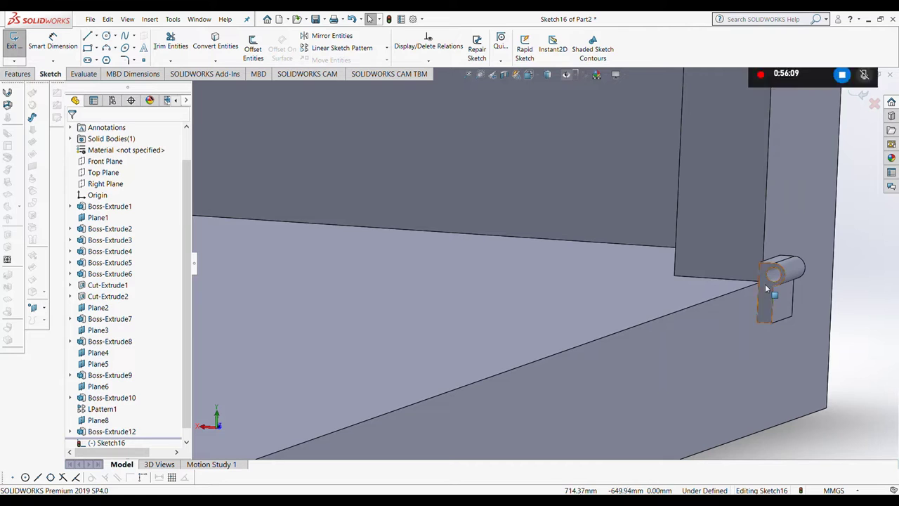
{"action": "left_click", "coordinate": [765, 284]}
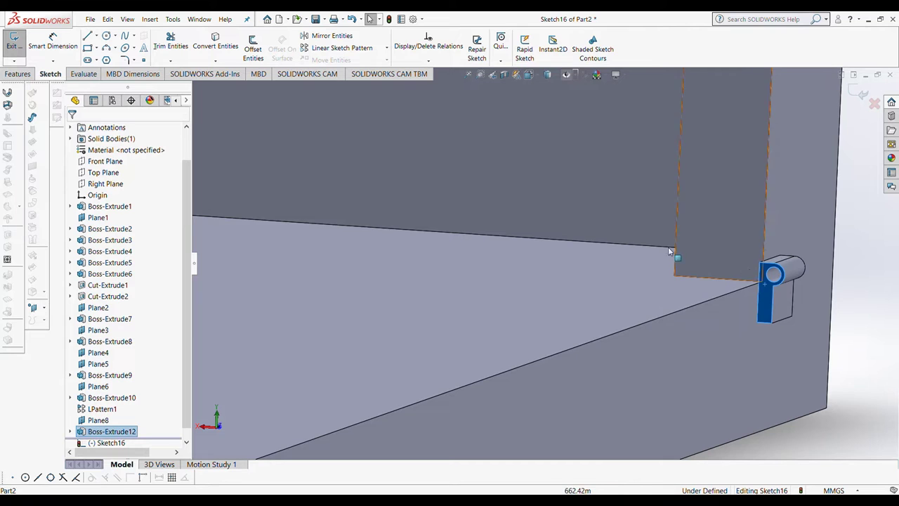
{"action": "left_click", "coordinate": [34, 74]}
{"action": "left_click", "coordinate": [51, 74]}
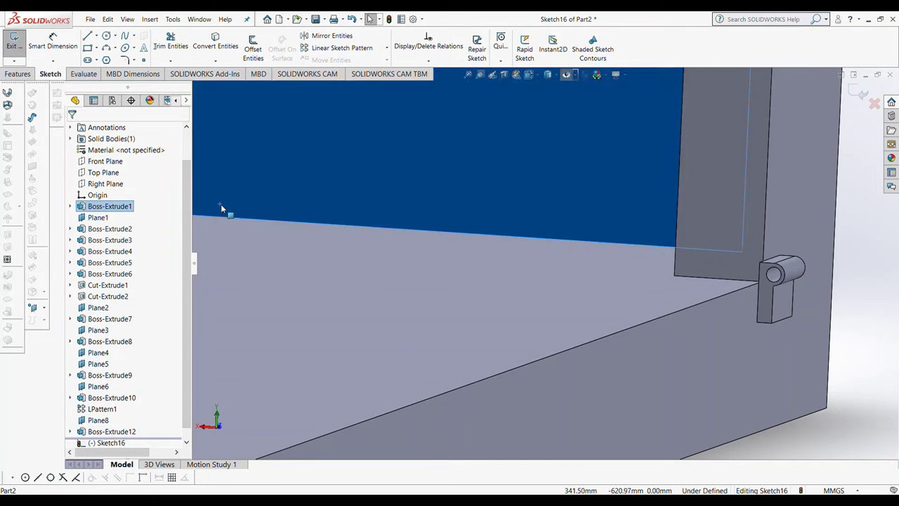
{"action": "left_click", "coordinate": [226, 243]}
{"action": "key", "text": "ctrl+shift+z"}
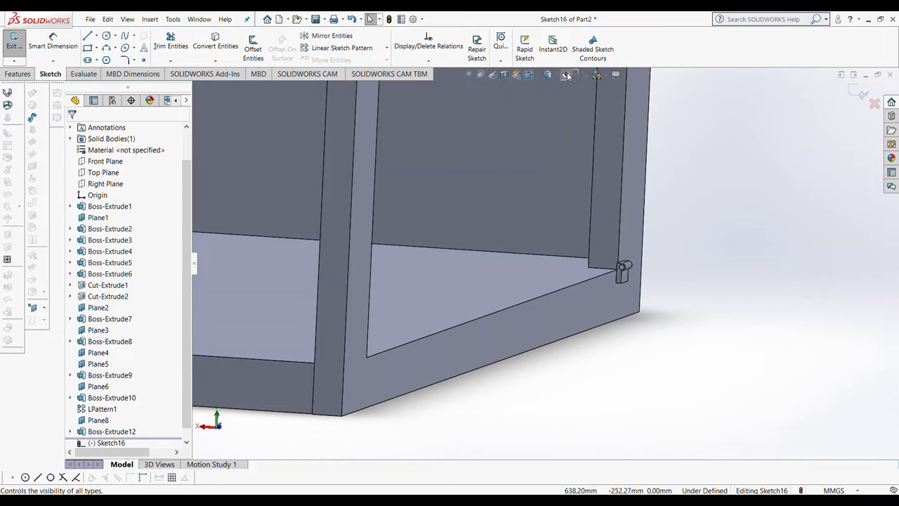
{"action": "left_click", "coordinate": [20, 74]}
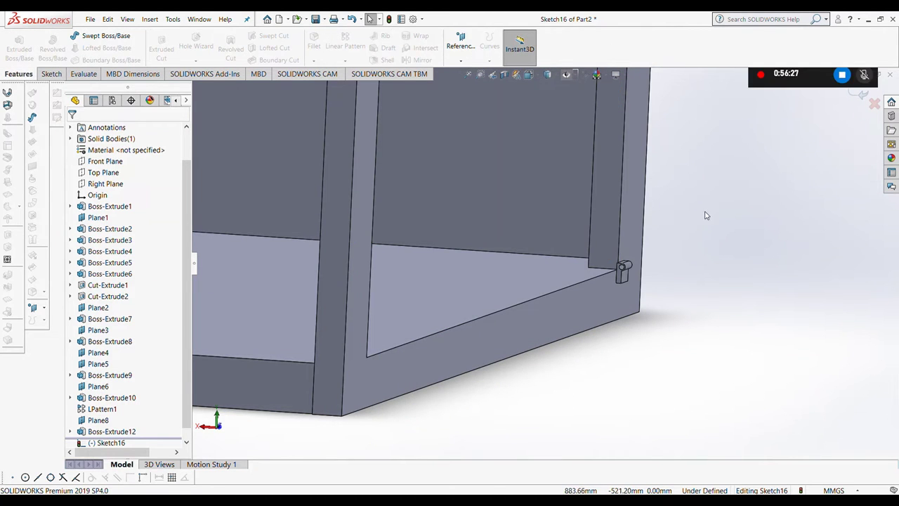
{"action": "scroll", "coordinate": [140, 393], "scroll_direction": "down", "scroll_amount": 1}
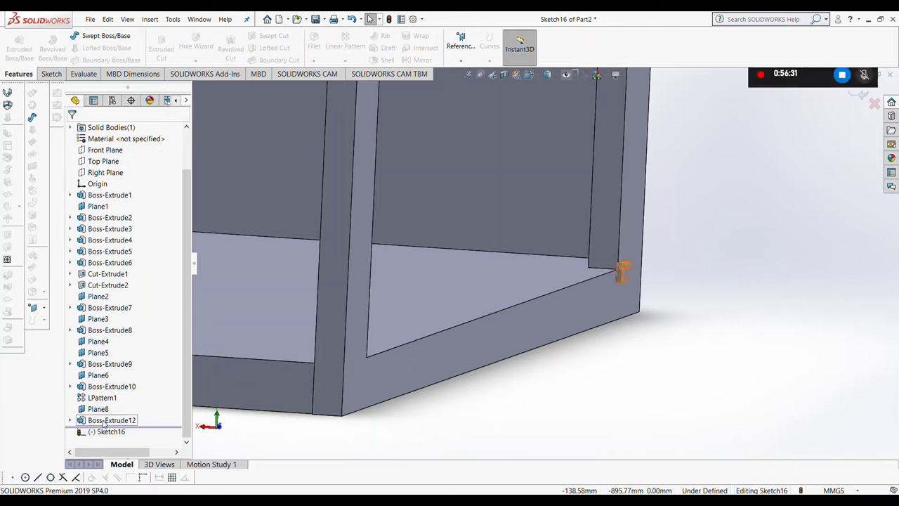
Step: Inspect Boss-Extrude12 and the hinge face, then return to plain selection
{"action": "left_click", "coordinate": [104, 422]}
{"action": "left_click", "coordinate": [56, 75]}
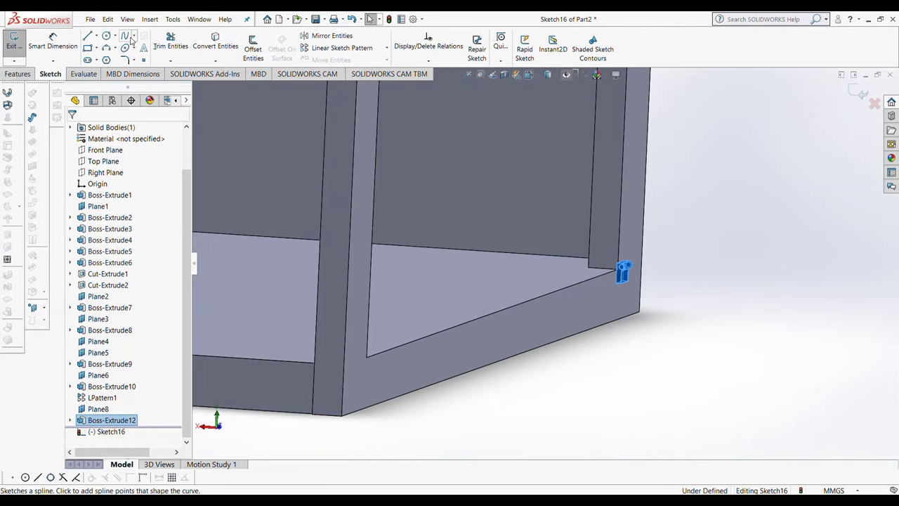
{"action": "left_click", "coordinate": [217, 41]}
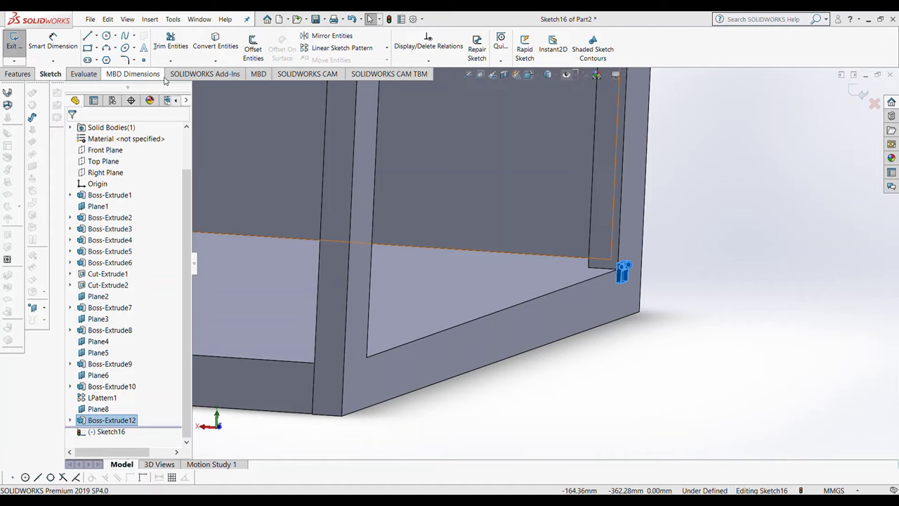
{"action": "scroll", "coordinate": [632, 273], "scroll_direction": "down", "scroll_amount": 2}
{"action": "scroll", "coordinate": [632, 273], "scroll_direction": "down", "scroll_amount": 2}
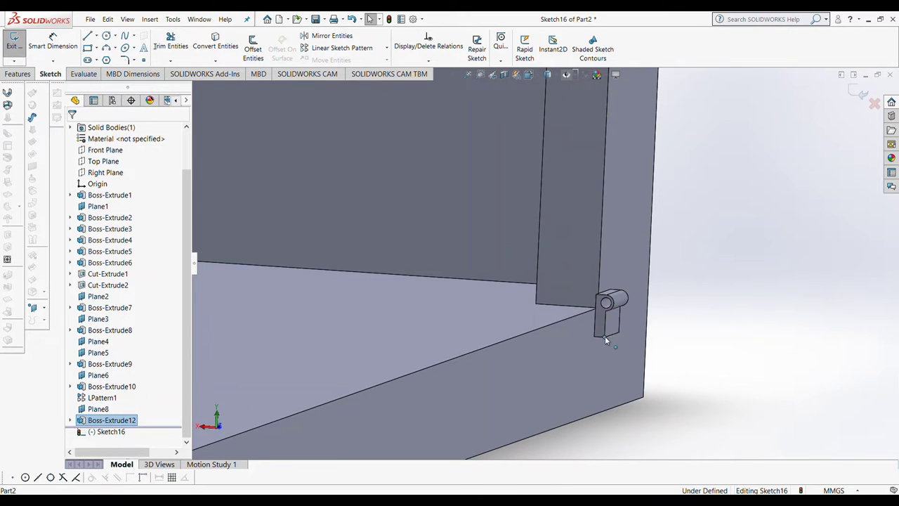
{"action": "left_click", "coordinate": [602, 325]}
{"action": "left_click", "coordinate": [26, 75]}
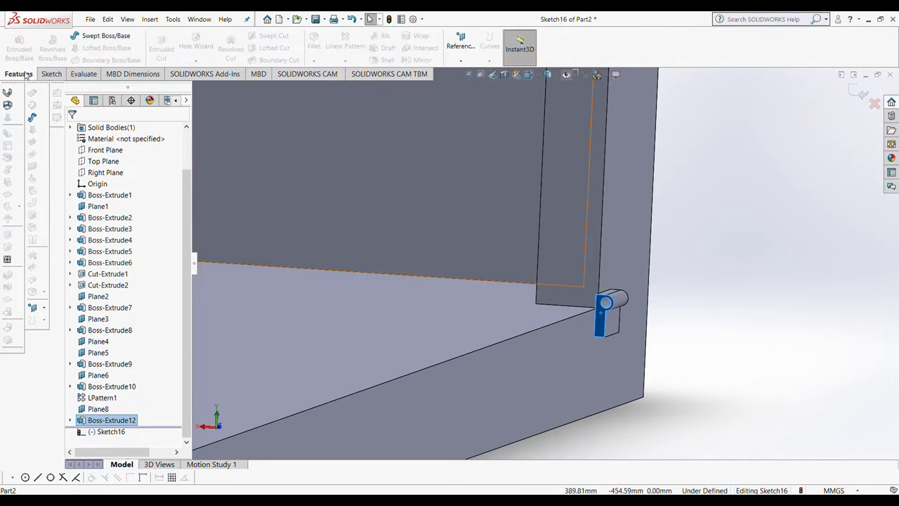
{"action": "left_click", "coordinate": [49, 74]}
{"action": "scroll", "coordinate": [505, 343], "scroll_direction": "down", "scroll_amount": 3}
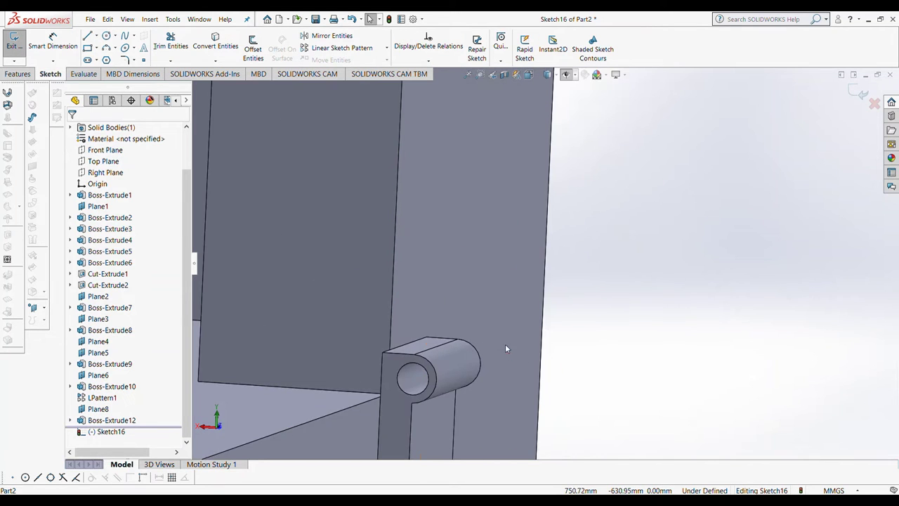
{"action": "scroll", "coordinate": [455, 373], "scroll_direction": "down", "scroll_amount": 3}
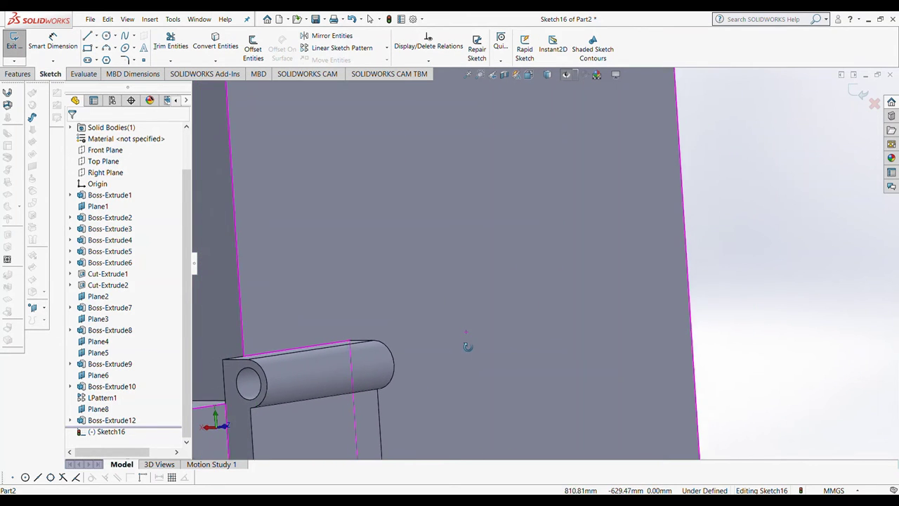
{"action": "scroll", "coordinate": [513, 228], "scroll_direction": "up", "scroll_amount": 3}
{"action": "left_click", "coordinate": [369, 21]}
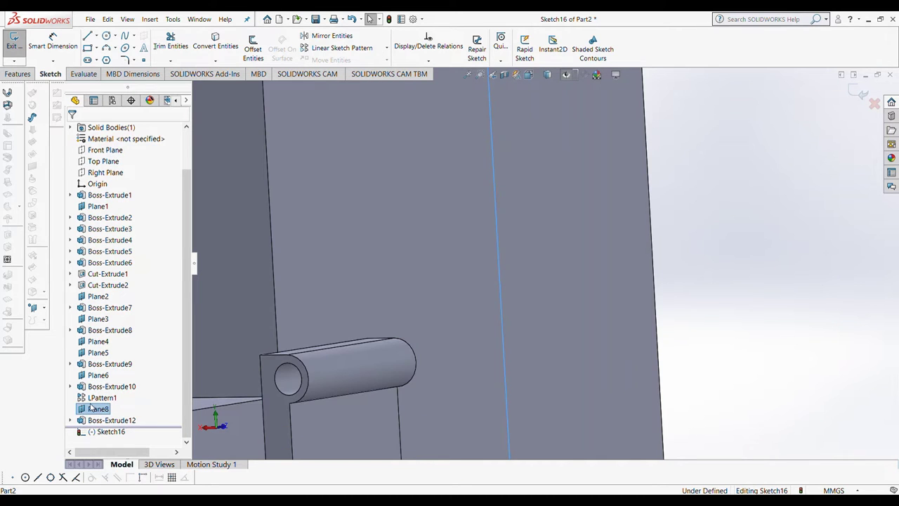
Step: Check Plane8's location, clear the selection, and discard the empty Sketch16
{"action": "left_click", "coordinate": [98, 408]}
{"action": "scroll", "coordinate": [346, 387], "scroll_direction": "up", "scroll_amount": 5}
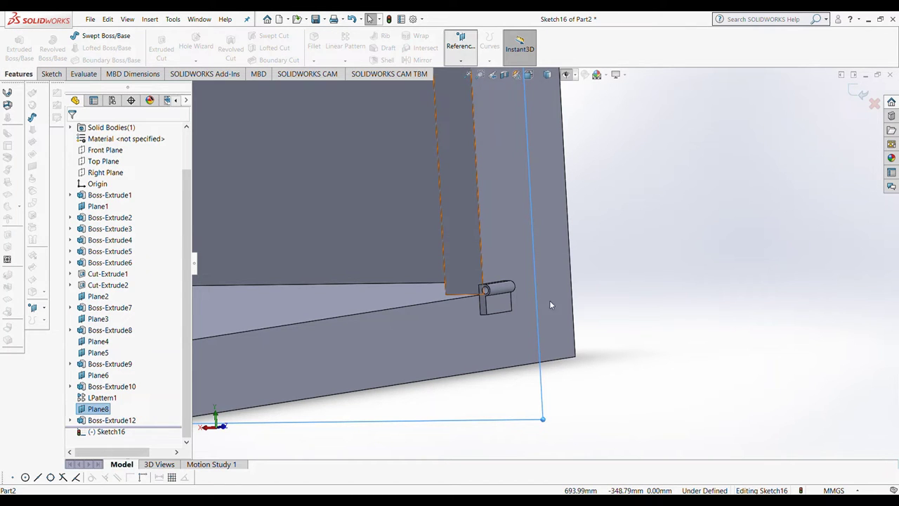
{"action": "left_click", "coordinate": [545, 352]}
{"action": "key", "text": "Escape"}
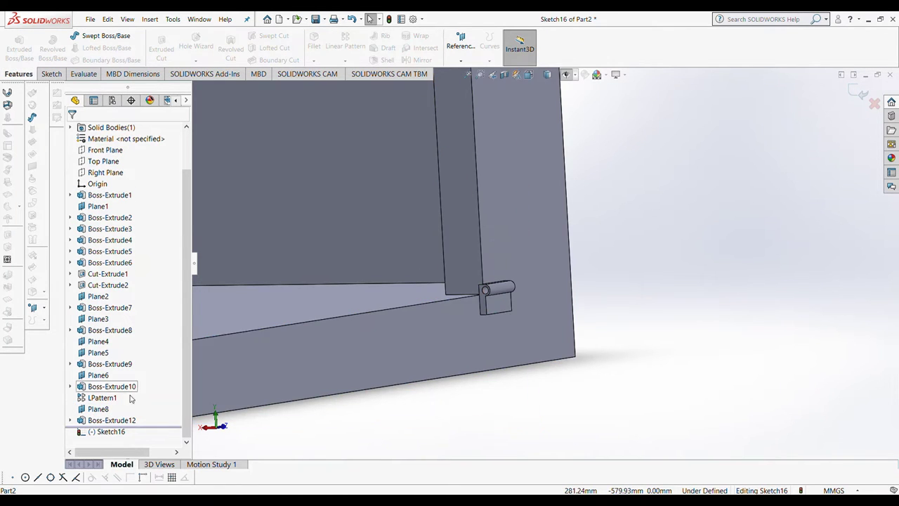
{"action": "key", "text": "ctrl+z"}
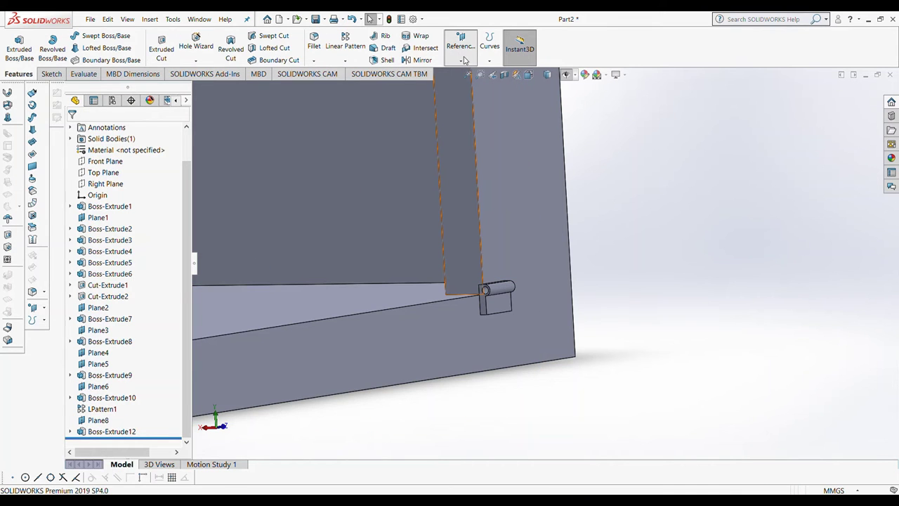
Step: Create Plane9 on the upright face with flipped offset set to 0 mm
{"action": "left_click", "coordinate": [473, 181]}
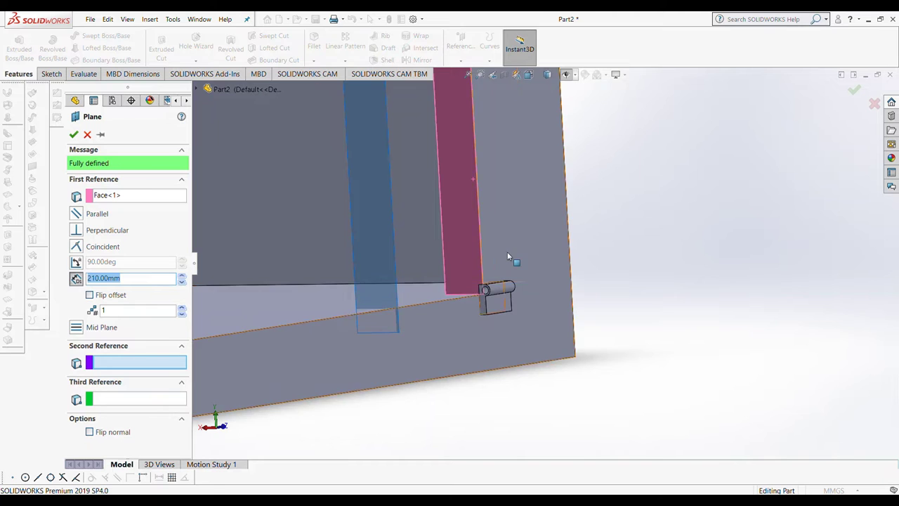
{"action": "middle_click_drag", "start_coordinate": [507, 252], "coordinate": [361, 247]}
{"action": "left_click", "coordinate": [90, 296]}
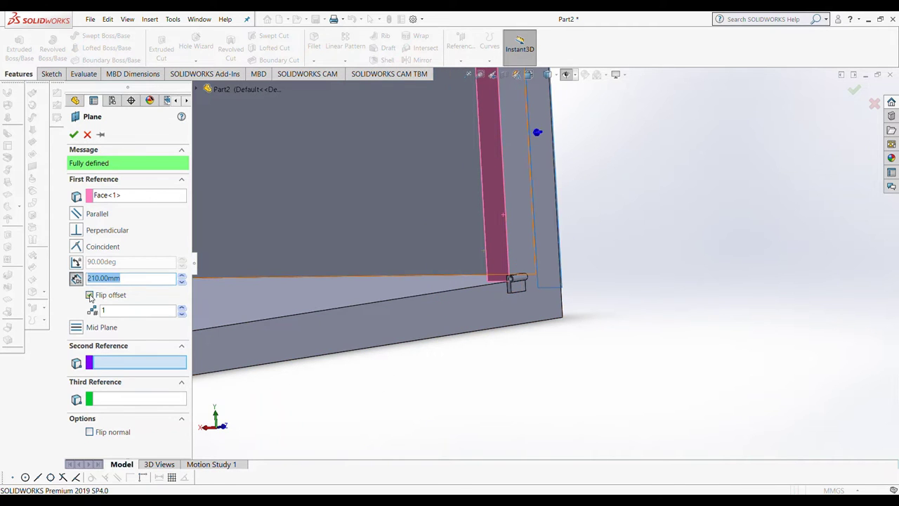
{"action": "mouse_move", "coordinate": [395, 271]}
{"action": "middle_mouse_down"}
{"action": "mouse_move", "coordinate": [363, 281]}
{"action": "mouse_move", "coordinate": [396, 261]}
{"action": "mouse_move", "coordinate": [440, 262]}
{"action": "mouse_move", "coordinate": [375, 248]}
{"action": "middle_mouse_up"}
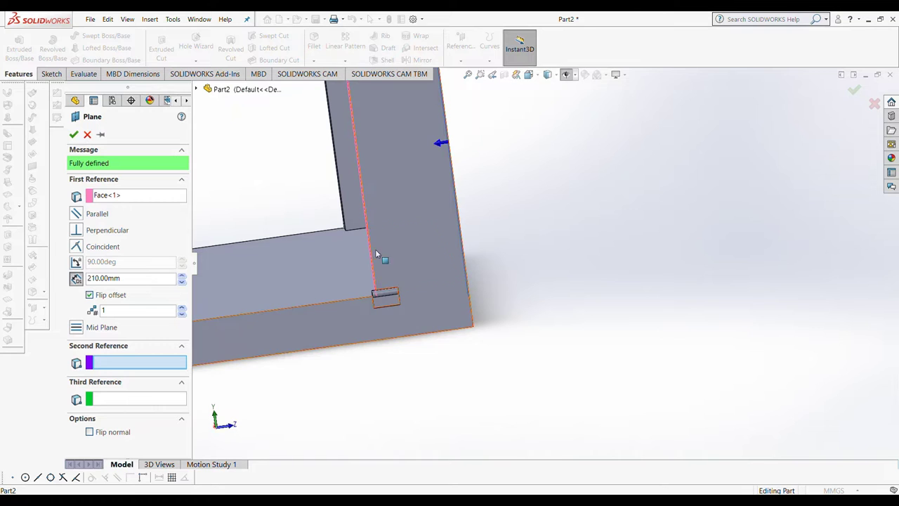
{"action": "left_click", "coordinate": [182, 280]}
{"action": "left_click", "coordinate": [182, 281]}
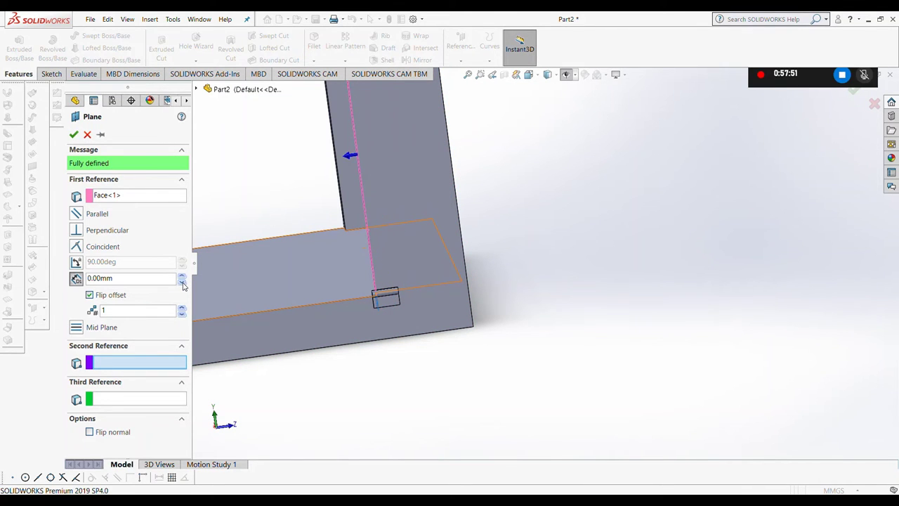
{"action": "left_click", "coordinate": [74, 134]}
Step: Start Sketch17 on Plane9 and make the Boss-Extrude12 hinge body transparent
{"action": "scroll", "coordinate": [410, 287], "scroll_direction": "down", "scroll_amount": 2}
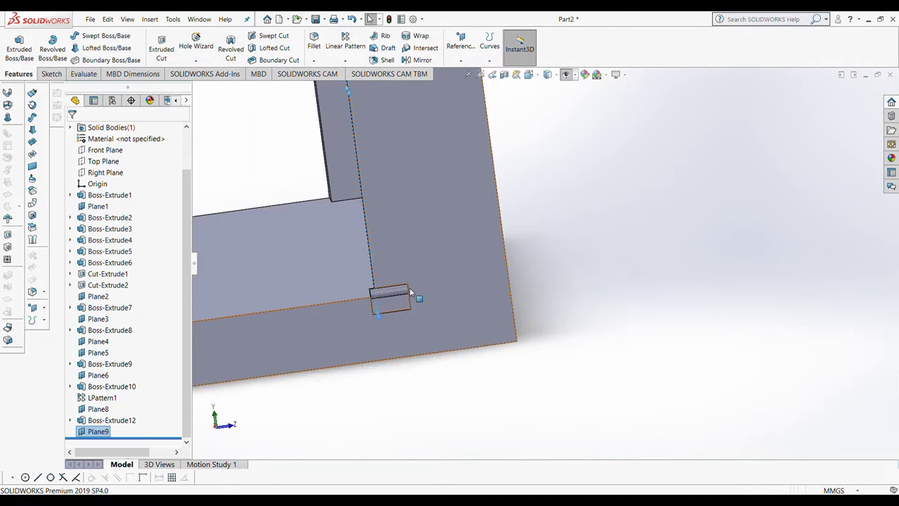
{"action": "scroll", "coordinate": [410, 286], "scroll_direction": "down", "scroll_amount": 4}
{"action": "scroll", "coordinate": [411, 289], "scroll_direction": "up", "scroll_amount": 2}
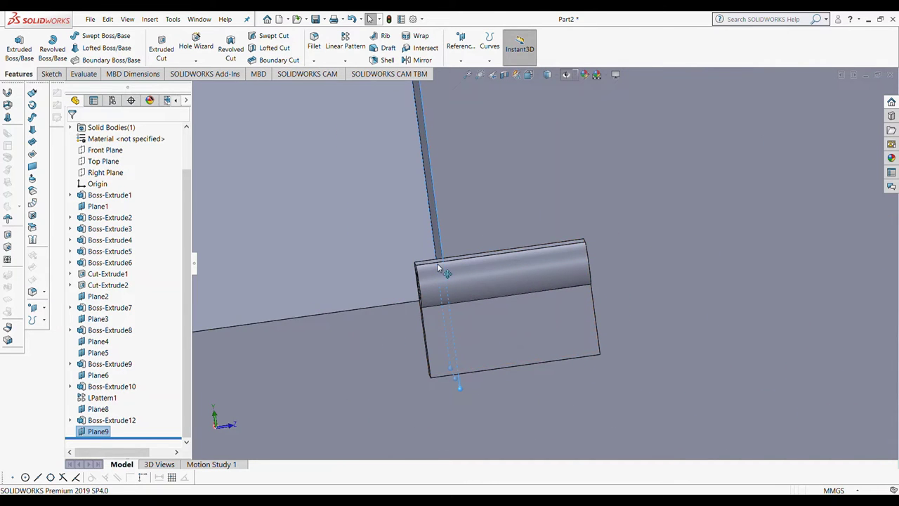
{"action": "left_click", "coordinate": [161, 48]}
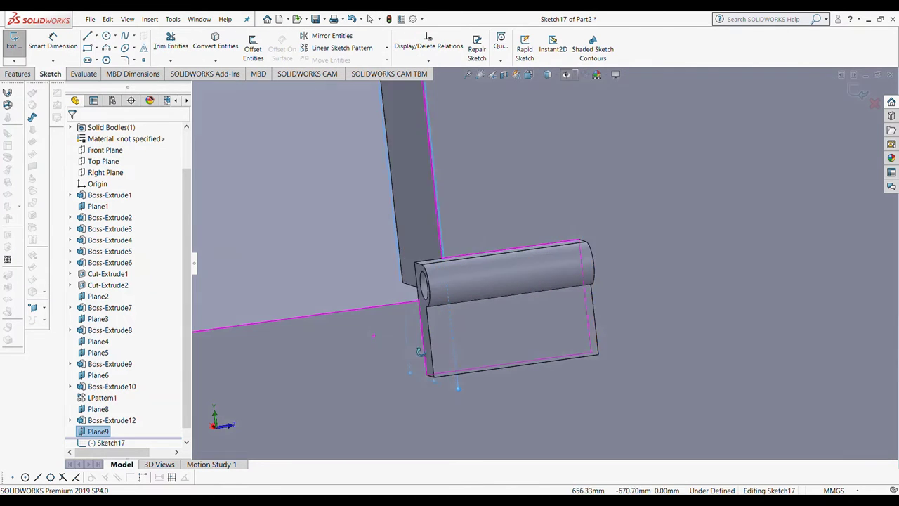
{"action": "left_click", "coordinate": [428, 333]}
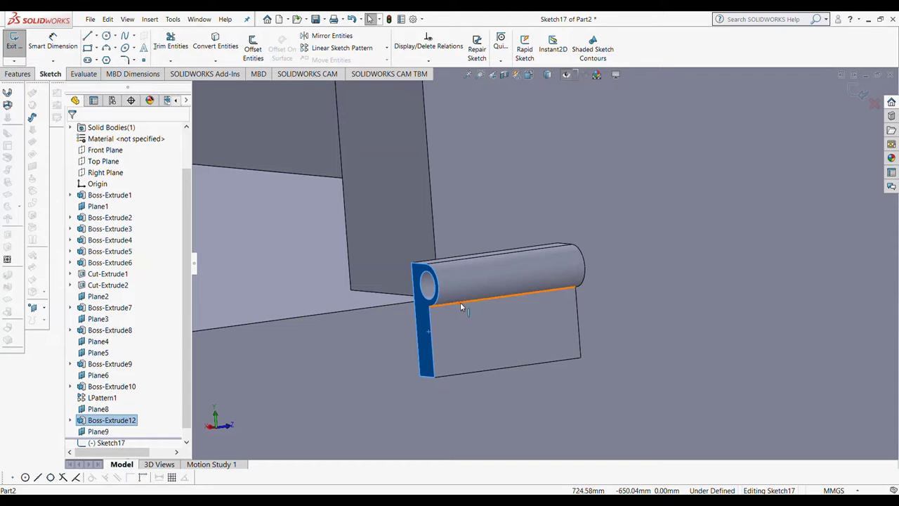
{"action": "left_click", "coordinate": [118, 420]}
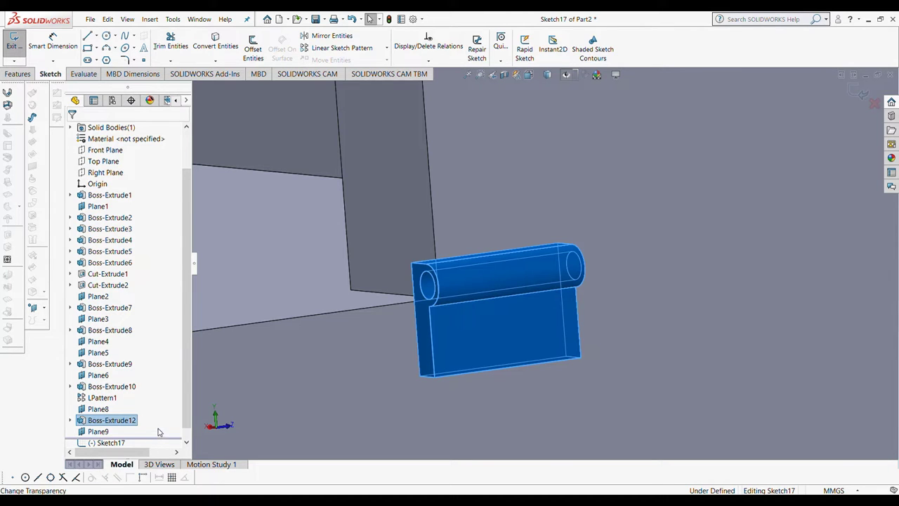
Step: Select and then clear two Boss-Extrude4 faces, and exit Sketch17
{"action": "left_click", "coordinate": [420, 357]}
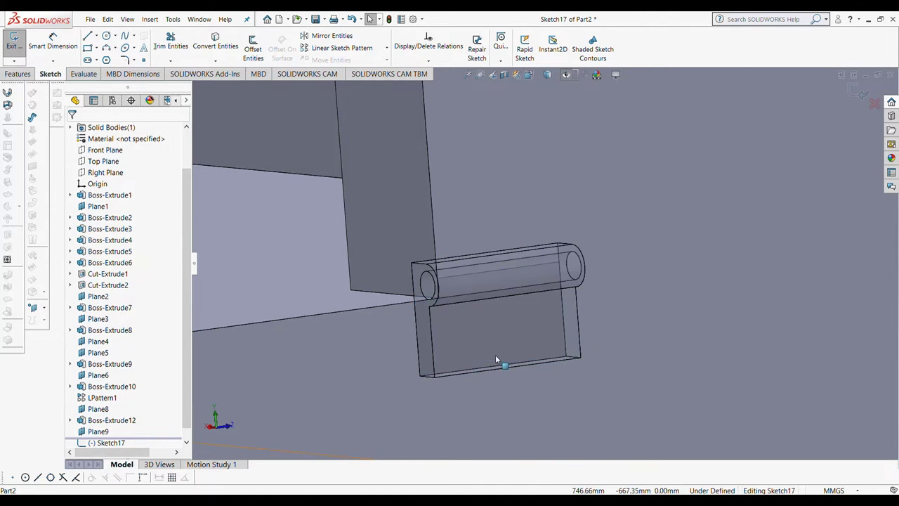
{"action": "left_click", "coordinate": [434, 273]}
{"action": "left_click", "coordinate": [440, 345]}
{"action": "left_click", "coordinate": [348, 19]}
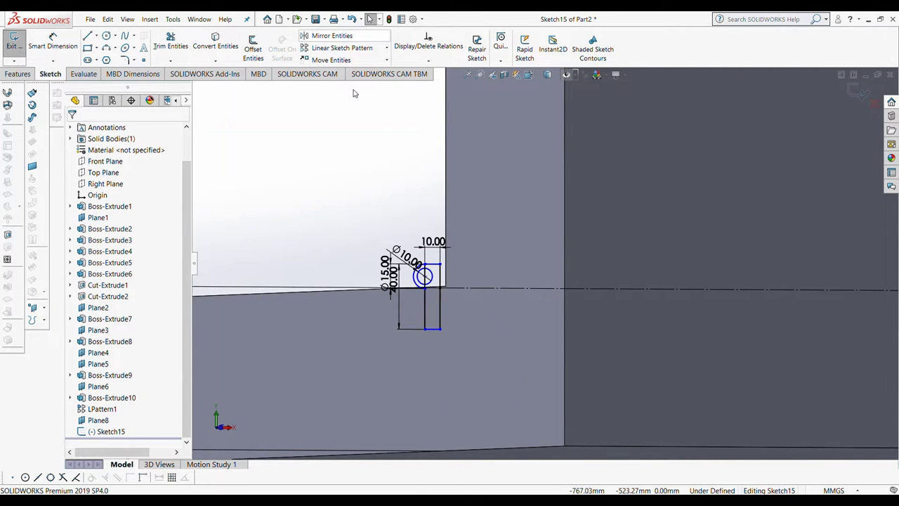
Step: Select the profile's right vertical line, then undo the recent knuckle outline edits
{"action": "scroll", "coordinate": [450, 295], "scroll_direction": "down", "scroll_amount": 3}
{"action": "scroll", "coordinate": [491, 266], "scroll_direction": "down", "scroll_amount": 2}
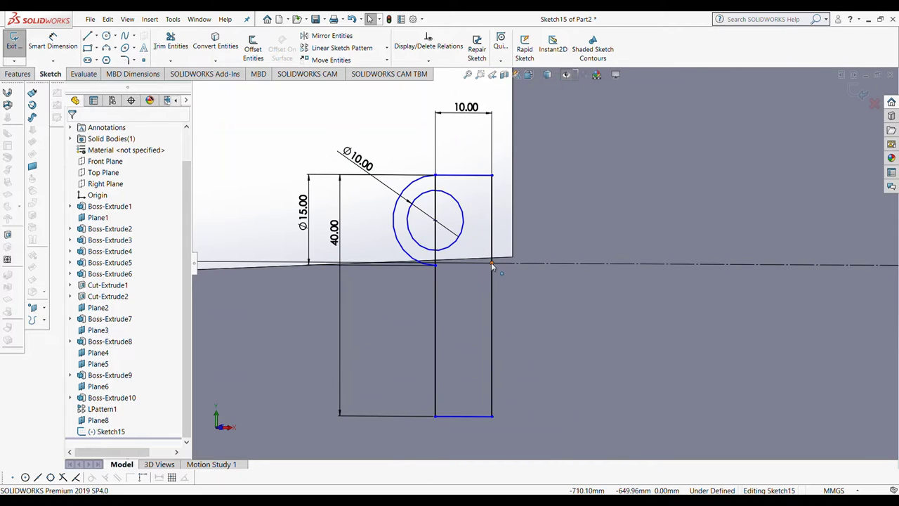
{"action": "left_click", "coordinate": [492, 265]}
{"action": "left_click", "coordinate": [492, 279]}
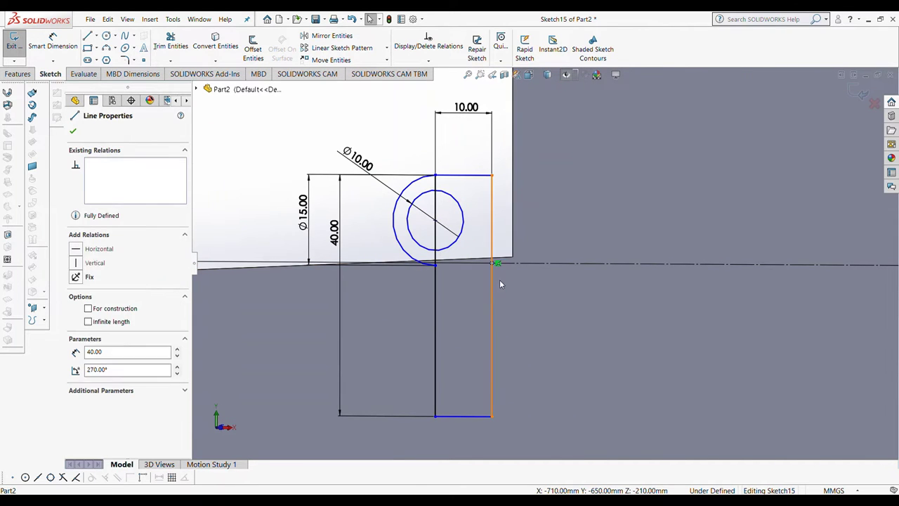
{"action": "left_click", "coordinate": [354, 19]}
{"action": "left_click", "coordinate": [354, 19]}
{"action": "left_click", "coordinate": [353, 19]}
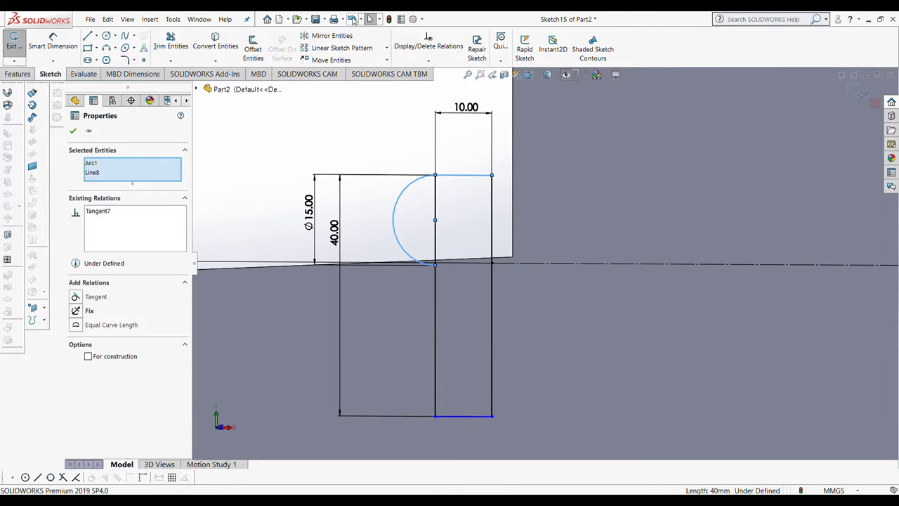
{"action": "left_click", "coordinate": [353, 19]}
Step: Undo the circle, the small rectangle and their dimensions, leaving only the horizontal line
{"action": "left_click", "coordinate": [353, 19]}
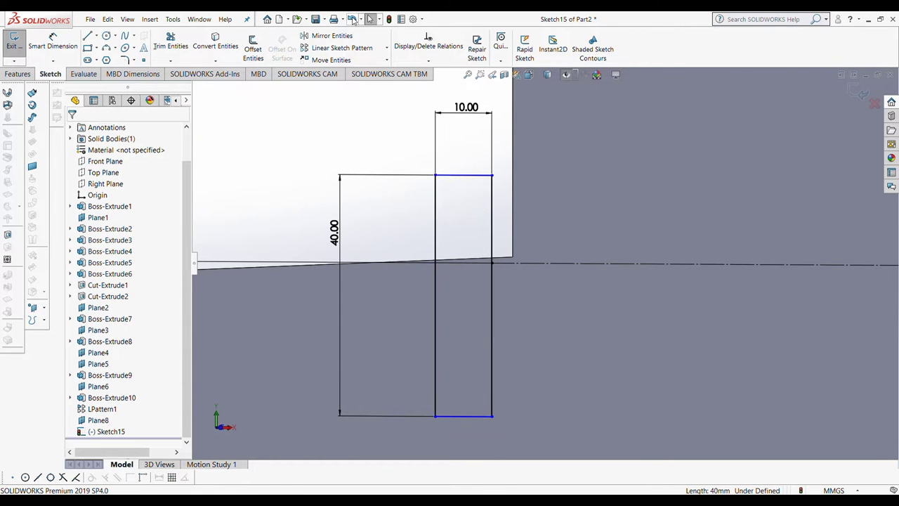
{"action": "left_click", "coordinate": [353, 19]}
{"action": "left_click", "coordinate": [353, 19]}
{"action": "left_click", "coordinate": [353, 19]}
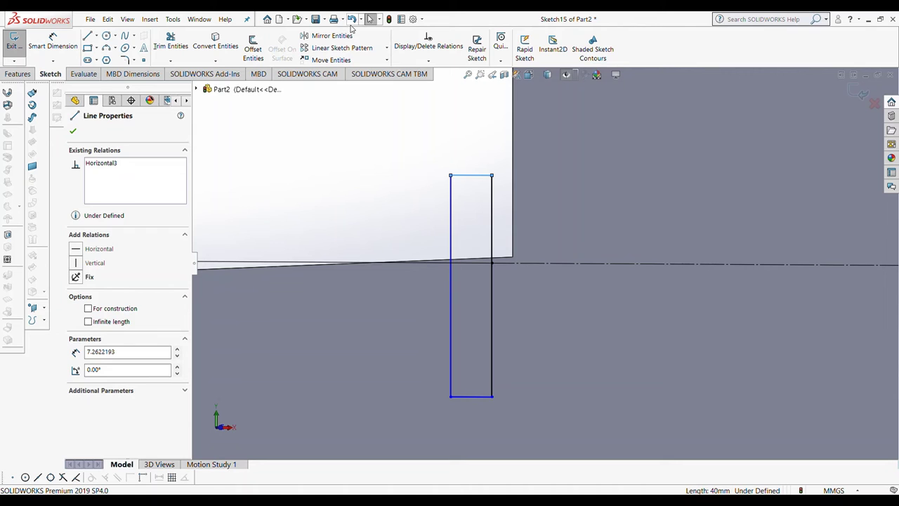
{"action": "left_click", "coordinate": [352, 21]}
{"action": "left_click", "coordinate": [352, 21]}
{"action": "left_click", "coordinate": [351, 21]}
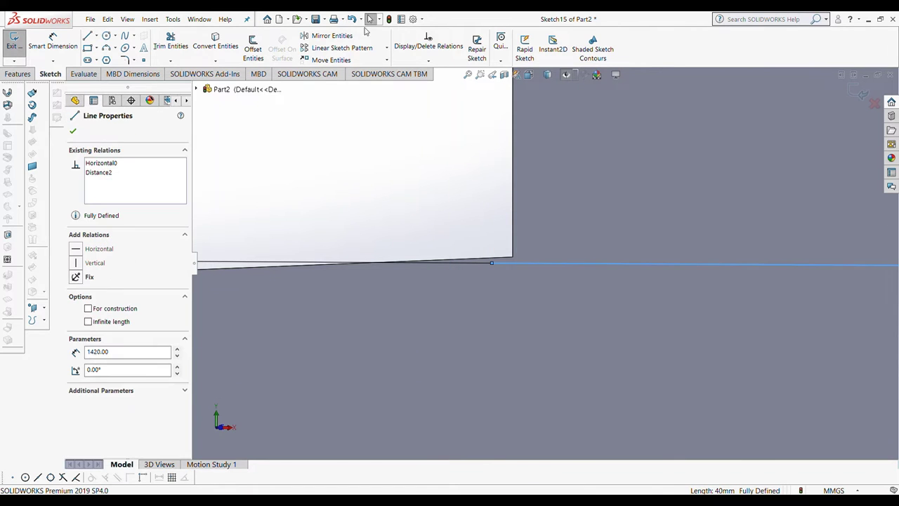
{"action": "left_click", "coordinate": [370, 19]}
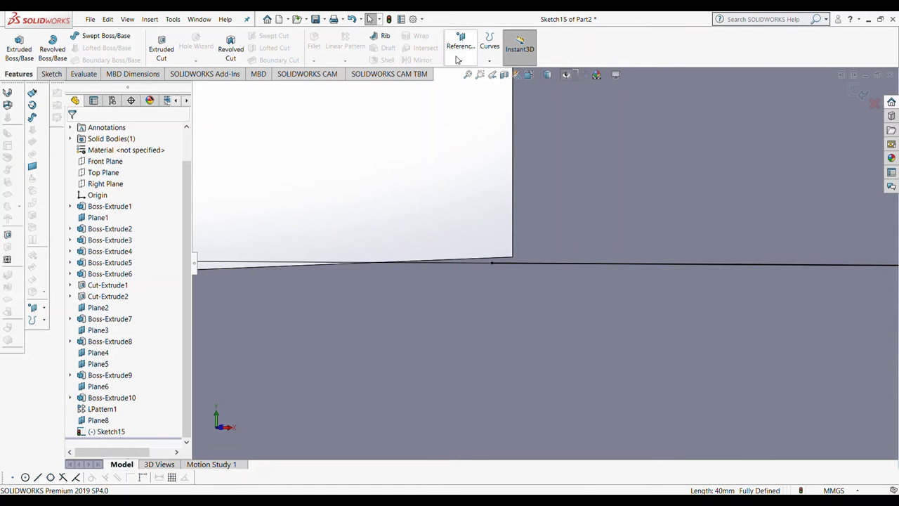
Step: Select the Front Plane and exit Sketch15 with Ctrl+B
{"action": "left_click", "coordinate": [529, 75]}
{"action": "left_click", "coordinate": [546, 117]}
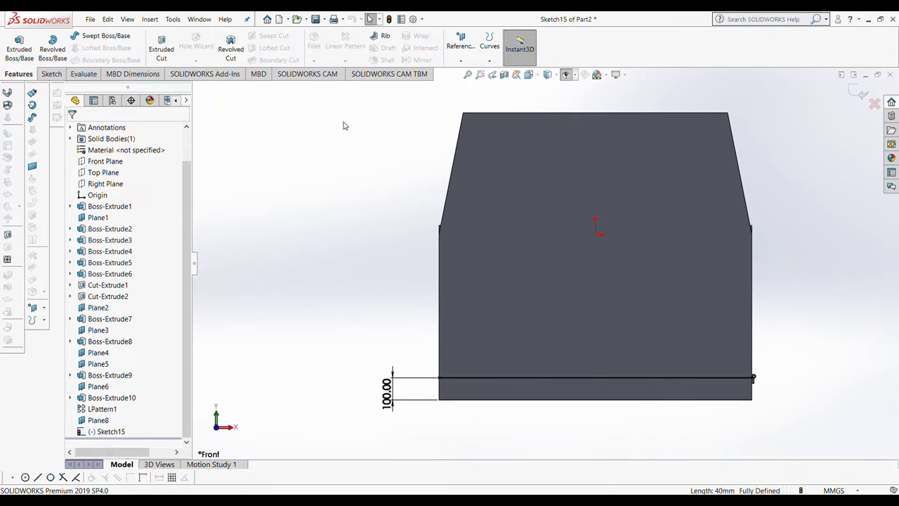
{"action": "left_click", "coordinate": [103, 163]}
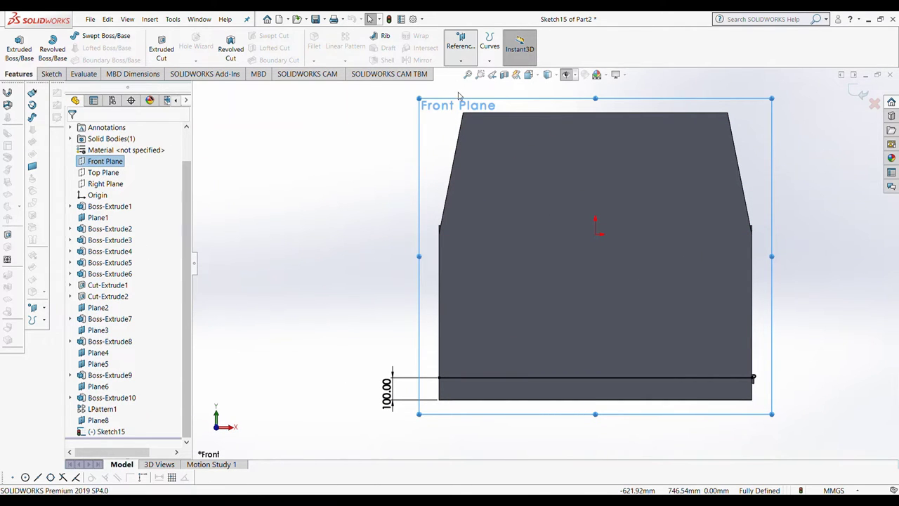
{"action": "key", "text": "ctrl+b"}
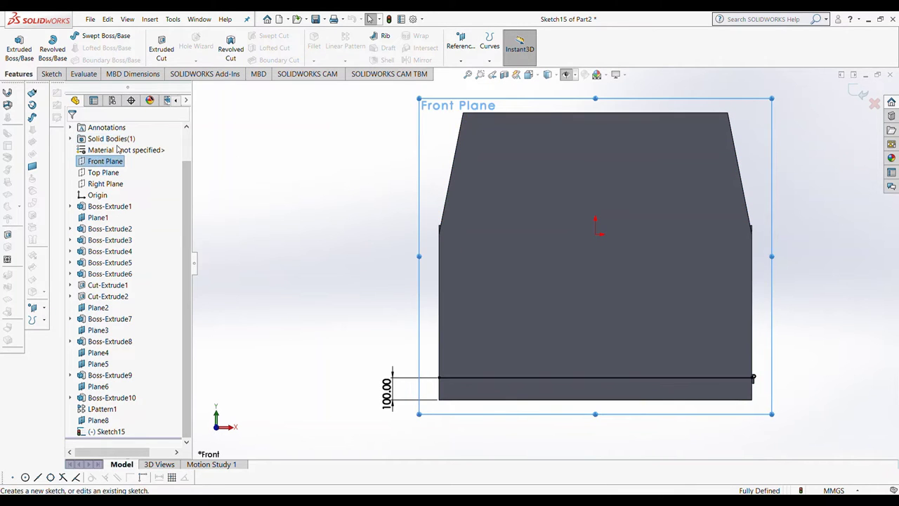
Step: Create Plane10 offset 210 mm from the tall end face of Part2
{"action": "left_click", "coordinate": [461, 42]}
{"action": "left_click", "coordinate": [471, 186]}
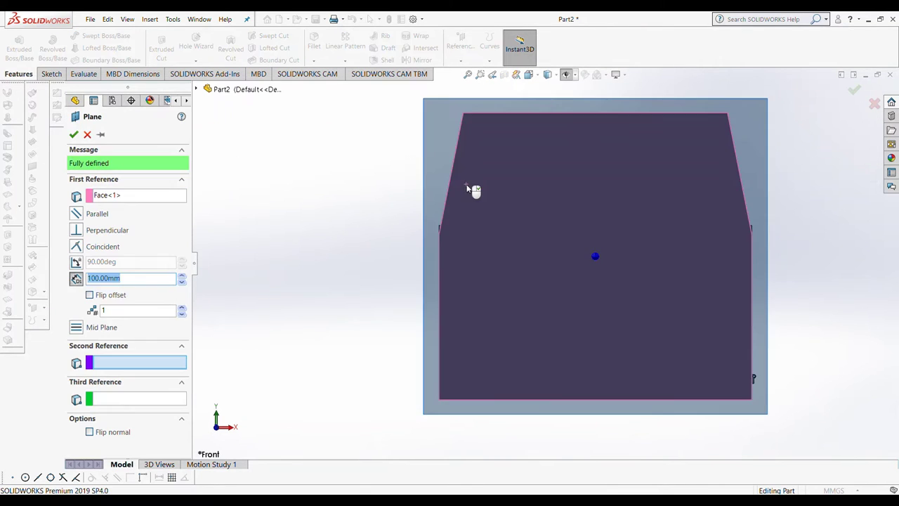
{"action": "middle_click_drag", "start_coordinate": [473, 190], "coordinate": [560, 196]}
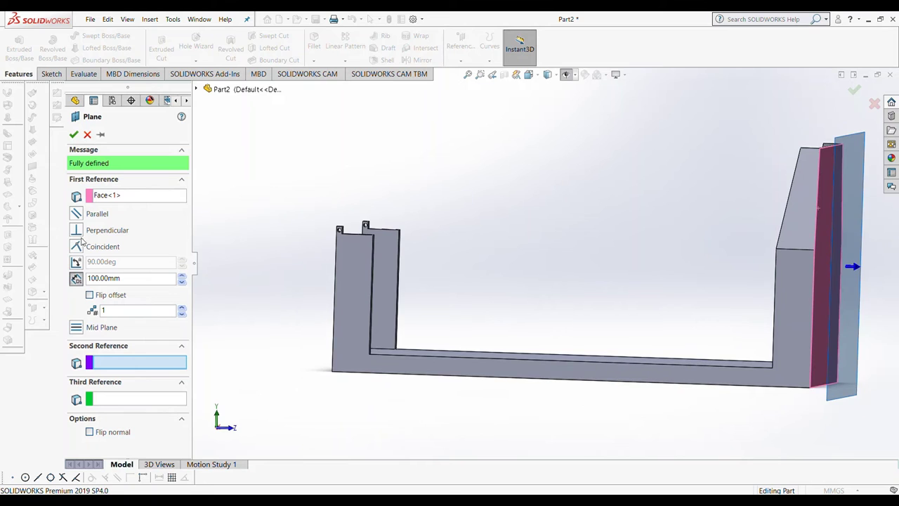
{"action": "left_click_drag", "start_coordinate": [181, 283], "coordinate": [184, 286]}
{"action": "type", "text": "210"}
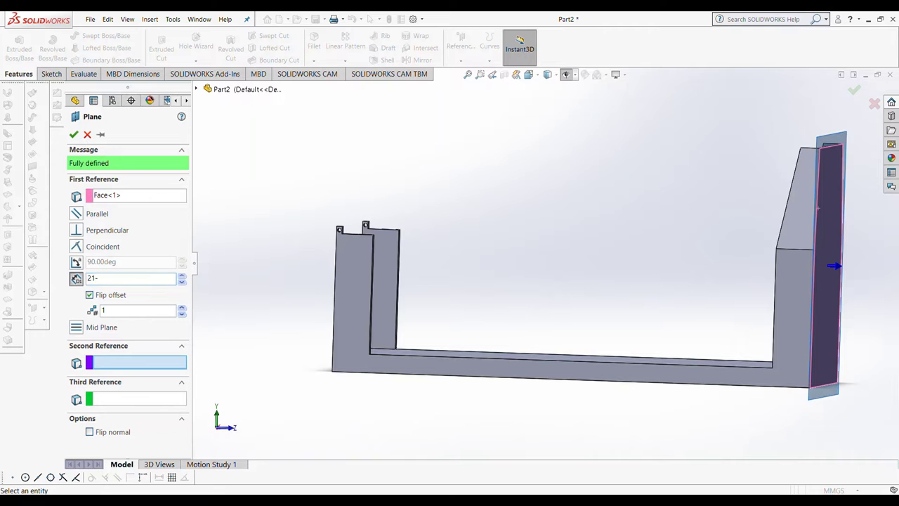
{"action": "key", "text": "Return"}
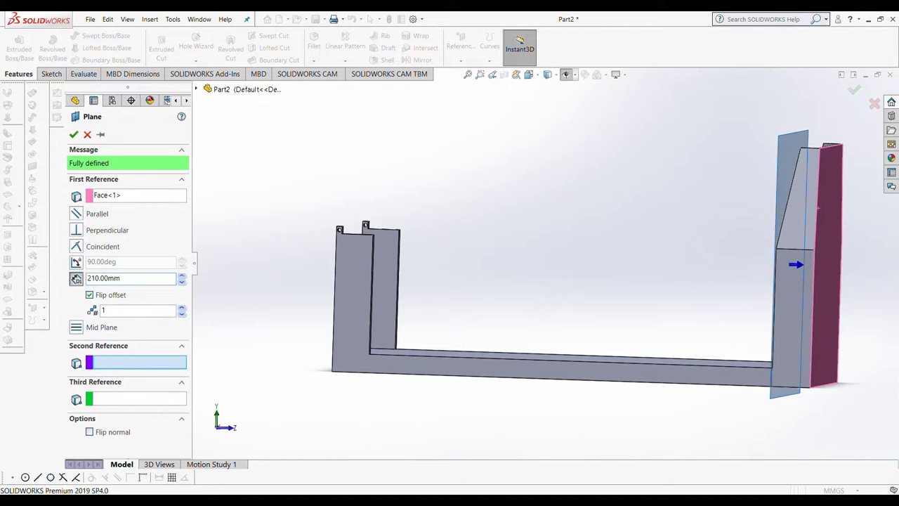
{"action": "left_click", "coordinate": [73, 134]}
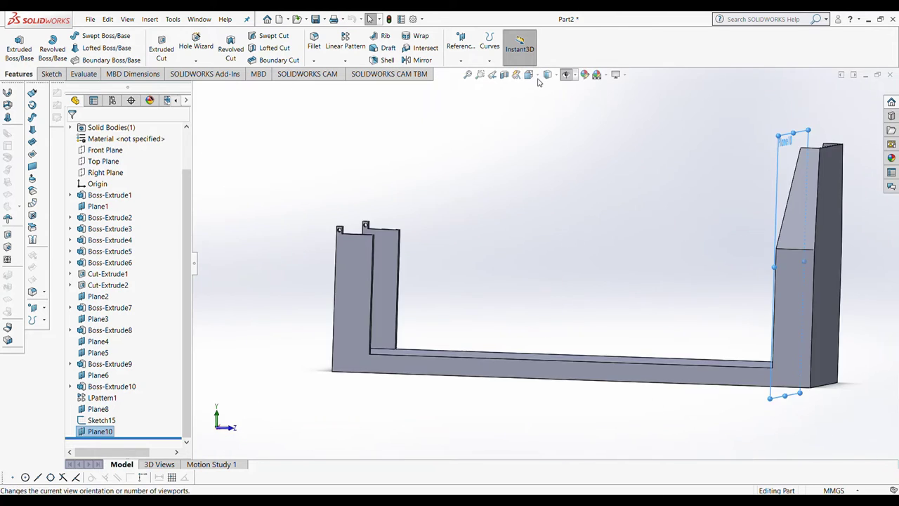
{"action": "left_click", "coordinate": [547, 74]}
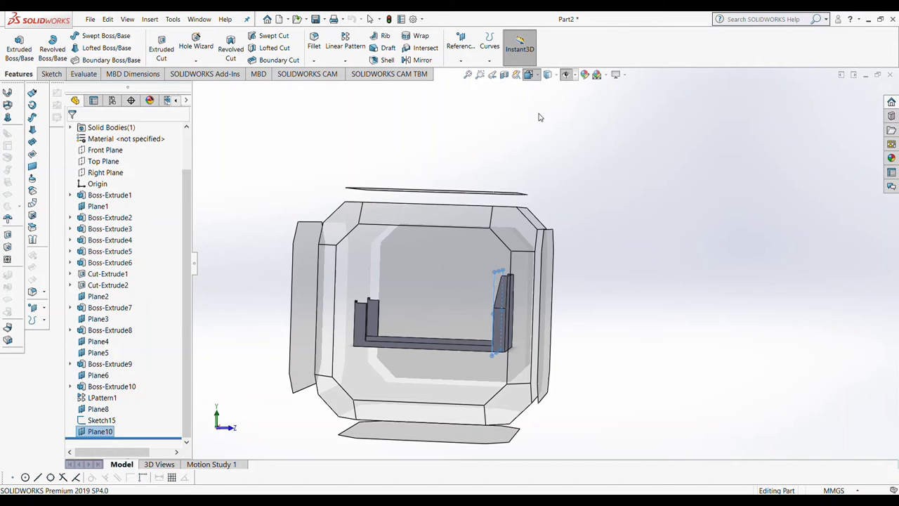
{"action": "left_click", "coordinate": [511, 301]}
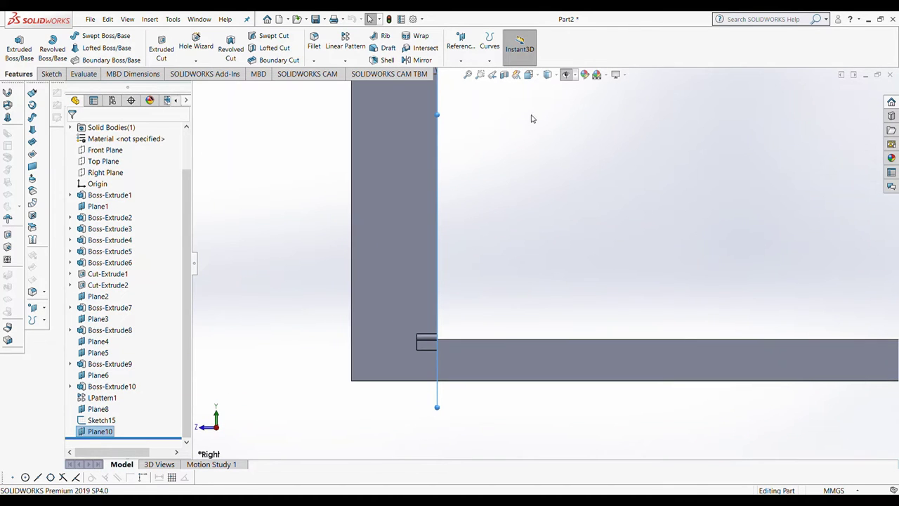
{"action": "key", "text": "f"}
{"action": "left_click", "coordinate": [538, 82]}
{"action": "left_click", "coordinate": [535, 100]}
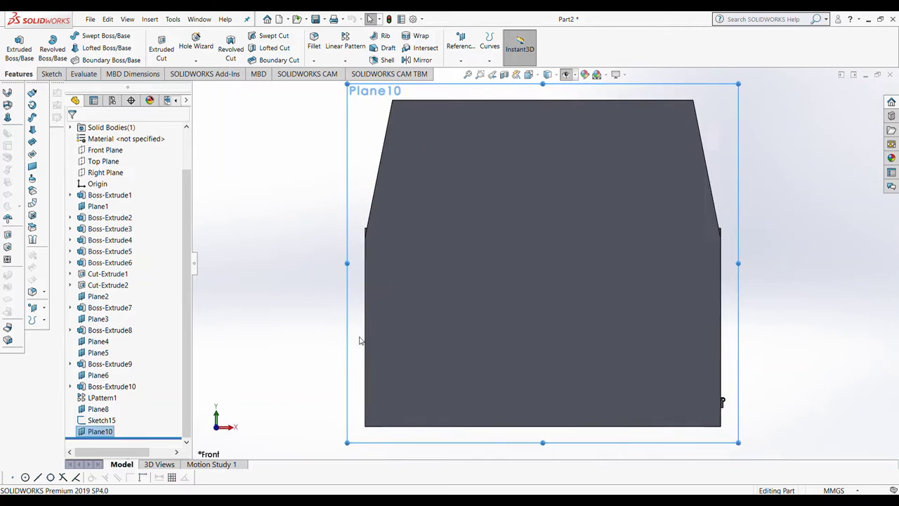
{"action": "scroll", "coordinate": [804, 270], "scroll_direction": "up", "scroll_amount": 3}
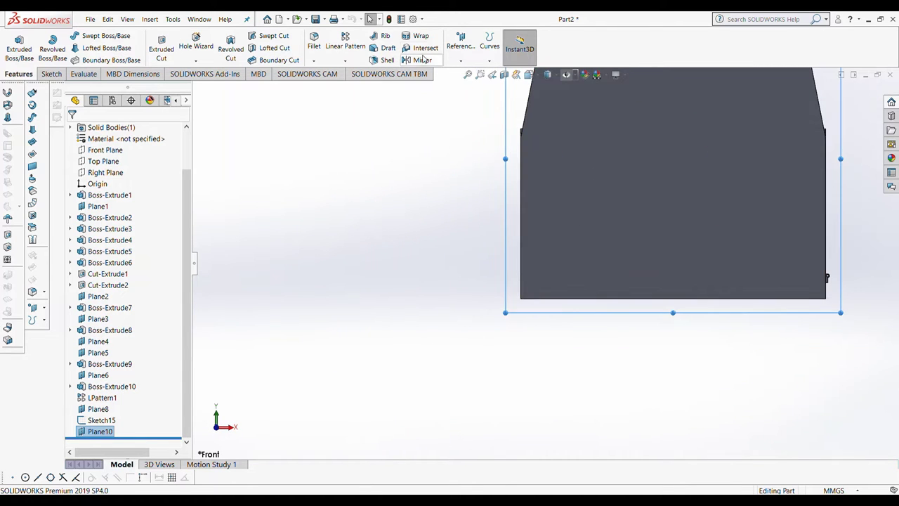
Step: On Plane10, draw a horizontal line across the body and dimension it 100 mm above the bottom edge
{"action": "left_click", "coordinate": [50, 74]}
{"action": "left_click", "coordinate": [87, 35]}
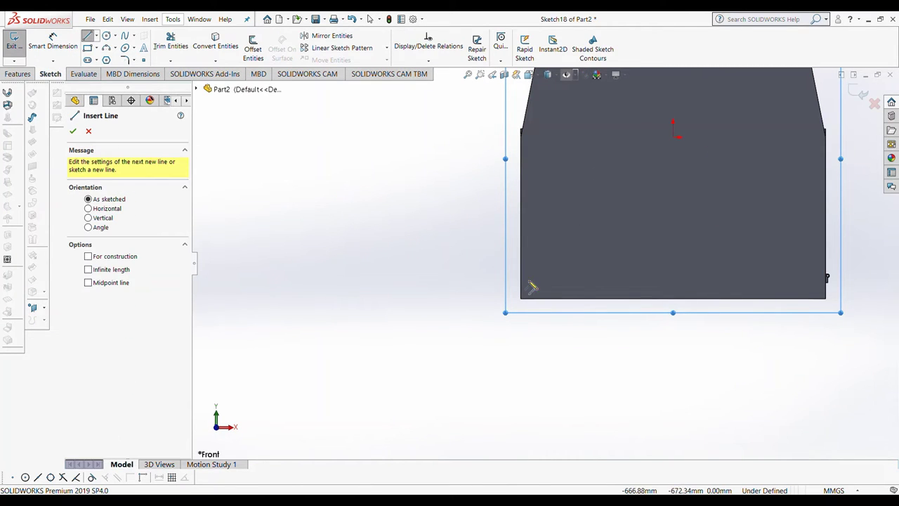
{"action": "left_click", "coordinate": [521, 265]}
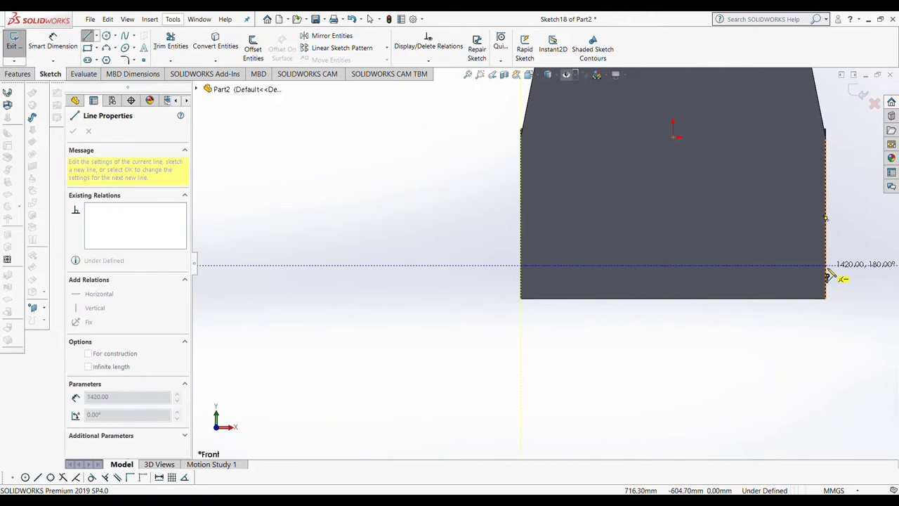
{"action": "left_click", "coordinate": [826, 265]}
{"action": "key", "text": "Escape"}
{"action": "key", "text": "Escape"}
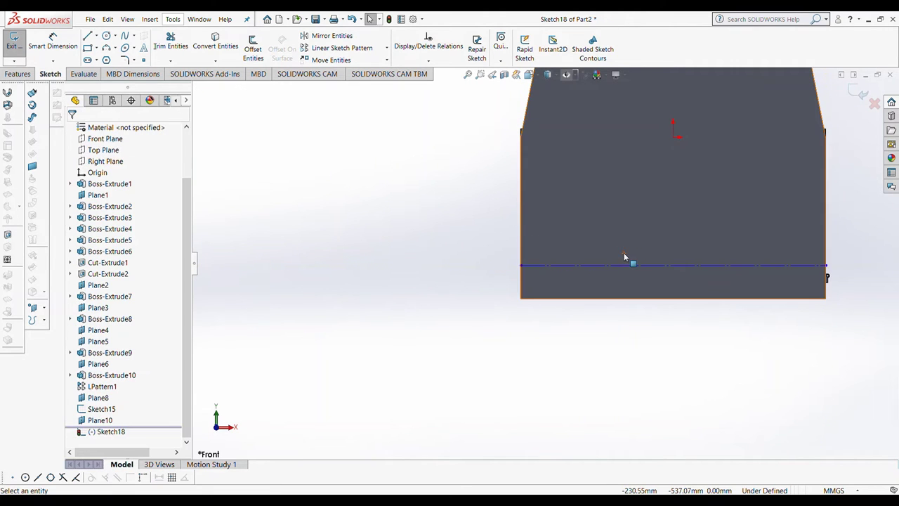
{"action": "left_click", "coordinate": [91, 42]}
{"action": "scroll", "coordinate": [450, 217], "scroll_direction": "down", "scroll_amount": 1}
{"action": "key", "text": "d"}
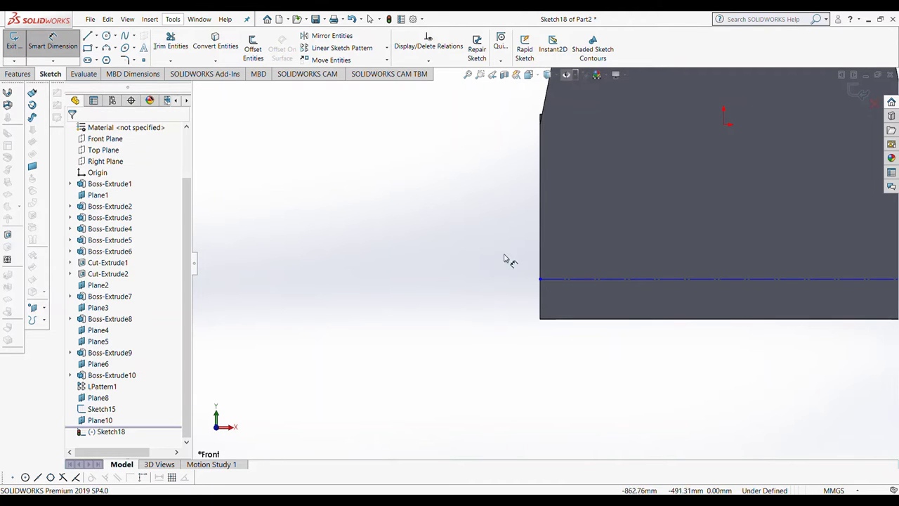
{"action": "left_click", "coordinate": [562, 279]}
{"action": "left_click", "coordinate": [538, 319]}
{"action": "left_click", "coordinate": [435, 321]}
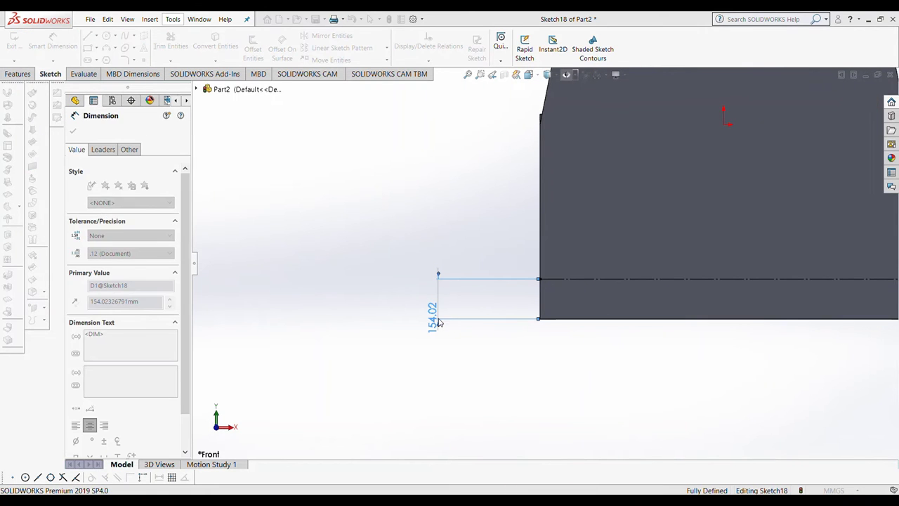
Step: Draw the small rectangle outline above the horizontal line
{"action": "scroll", "coordinate": [538, 298], "scroll_direction": "down", "scroll_amount": 1}
{"action": "key", "text": "l"}
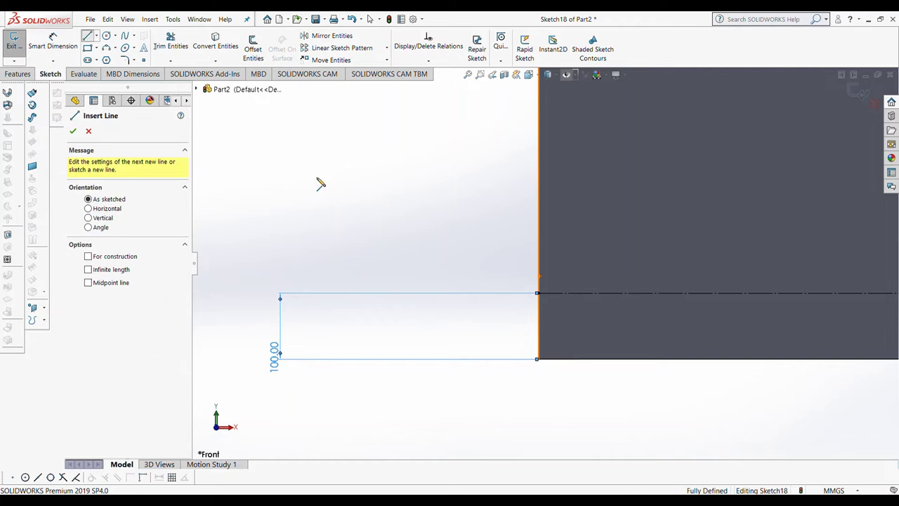
{"action": "scroll", "coordinate": [637, 364], "scroll_direction": "down", "scroll_amount": 2}
{"action": "left_click_drag", "start_coordinate": [638, 364], "coordinate": [635, 317]}
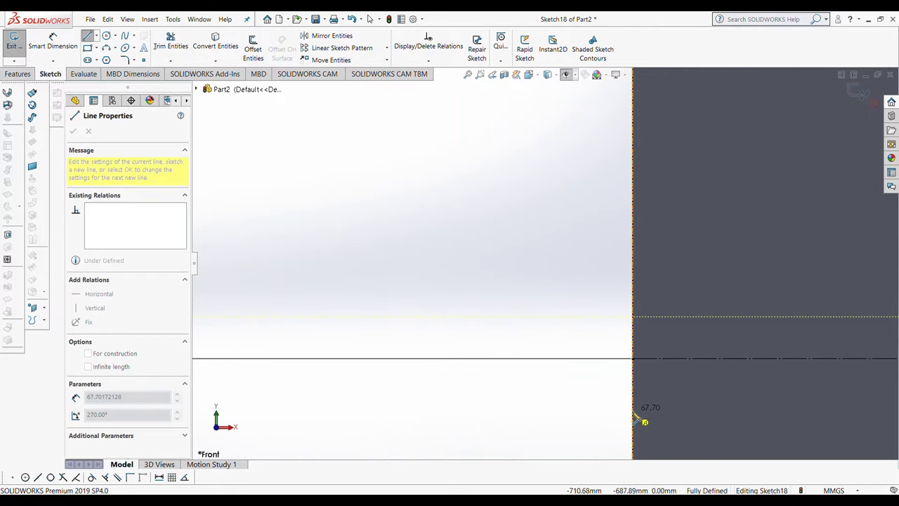
{"action": "left_click", "coordinate": [610, 318]}
{"action": "left_click", "coordinate": [632, 317]}
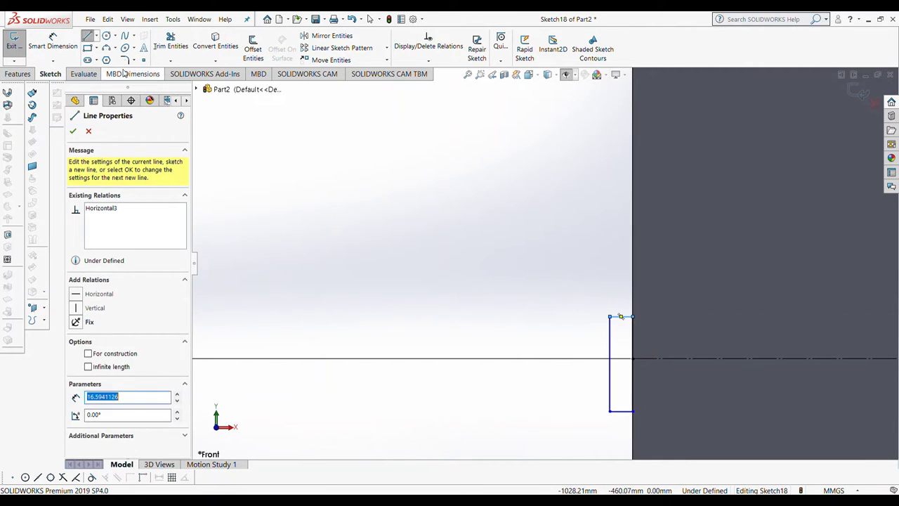
{"action": "key", "text": "d"}
Step: Dimension the rectangle 10 mm wide, 40 mm tall and 15 mm from the line
{"action": "left_click", "coordinate": [628, 321]}
{"action": "left_click", "coordinate": [623, 281]}
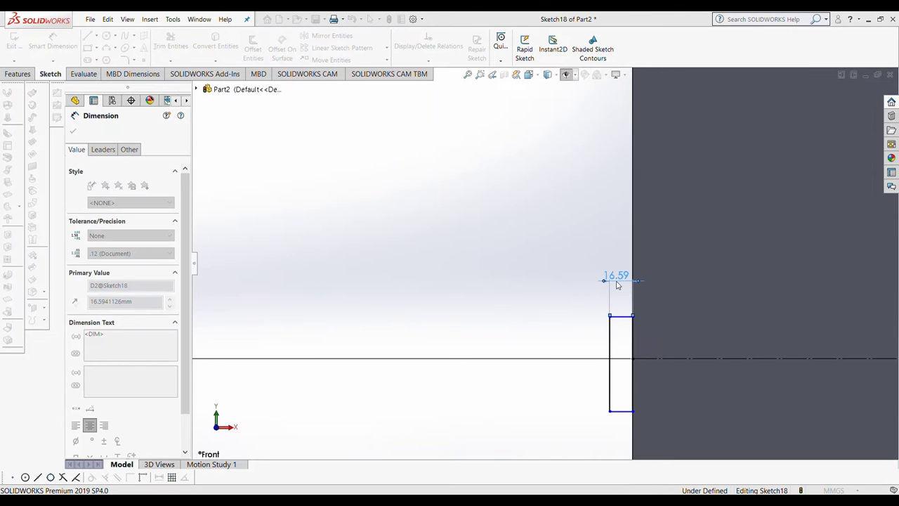
{"action": "type", "text": "10"}
{"action": "key", "text": "Return"}
{"action": "left_click", "coordinate": [618, 338]}
{"action": "left_click", "coordinate": [570, 343]}
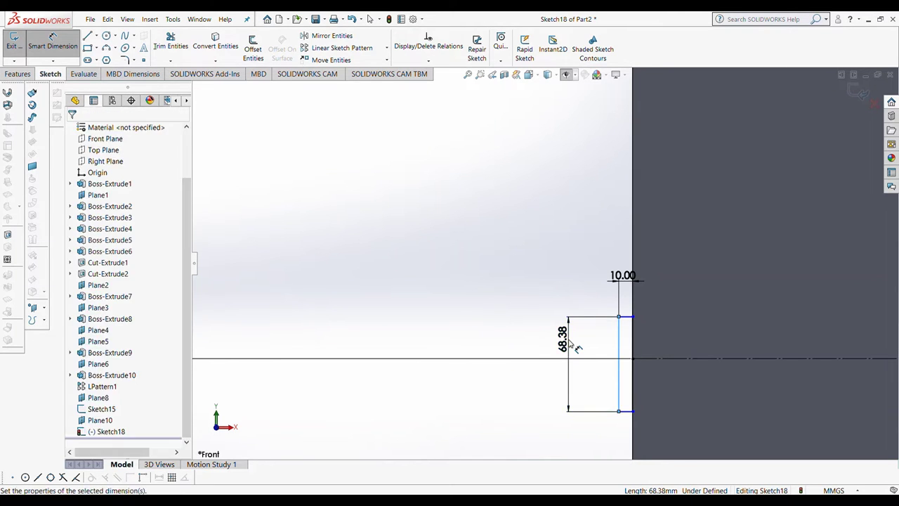
{"action": "type", "text": "40.00mm"}
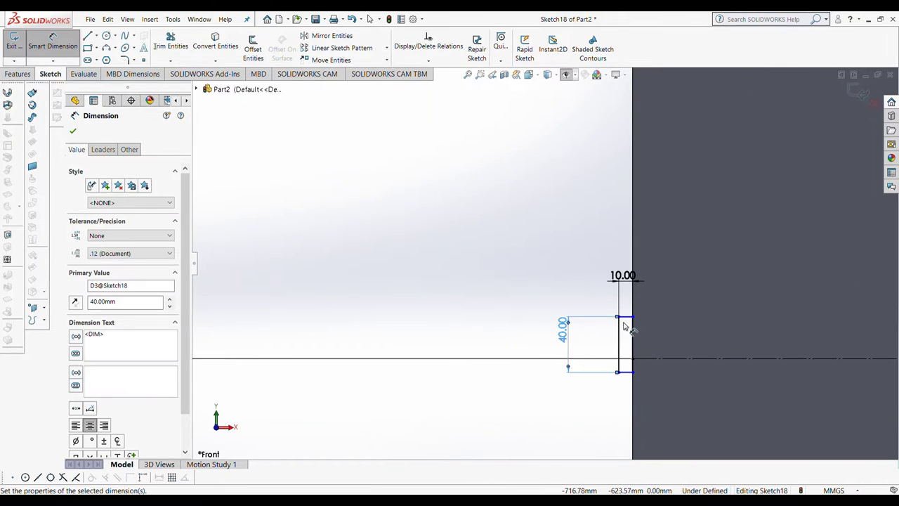
{"action": "key", "text": "Return"}
{"action": "left_click", "coordinate": [624, 370]}
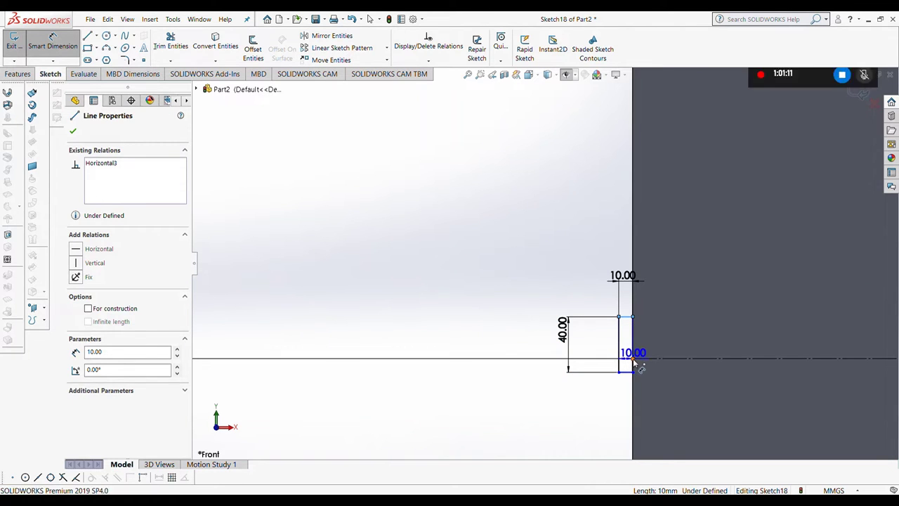
{"action": "left_click", "coordinate": [633, 359]}
{"action": "left_click", "coordinate": [512, 344]}
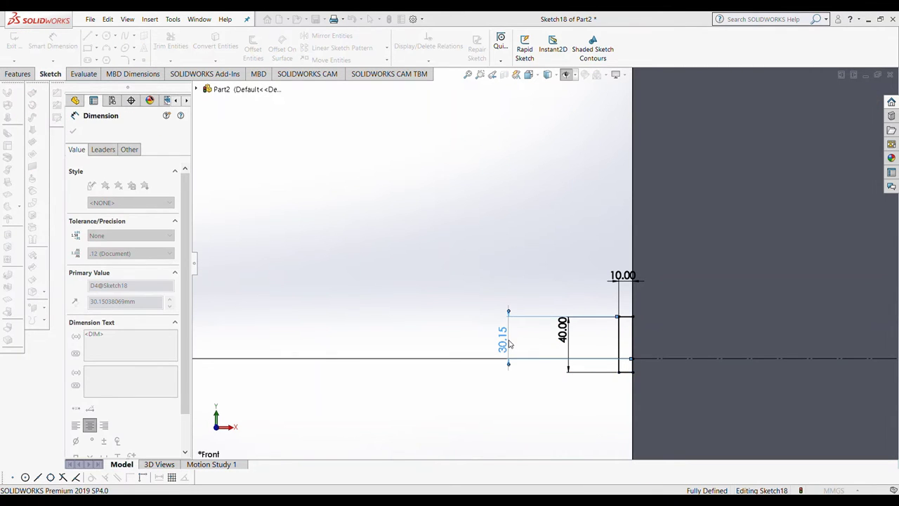
{"action": "type", "text": "15"}
{"action": "key", "text": "Return"}
{"action": "scroll", "coordinate": [626, 351], "scroll_direction": "down", "scroll_amount": 5}
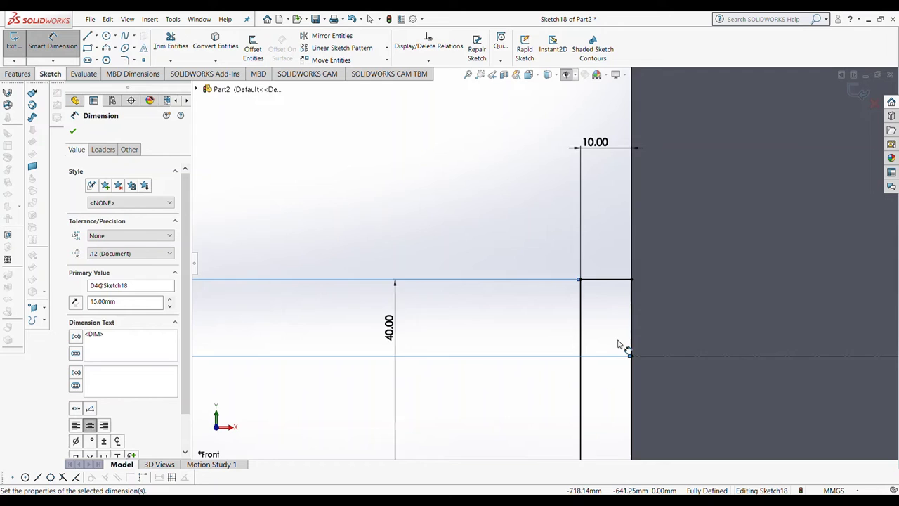
Step: Draw a Ø15 circle on the rectangle's vertical side and move it between the horizontal lines
{"action": "left_click", "coordinate": [106, 35]}
{"action": "left_click", "coordinate": [519, 291]}
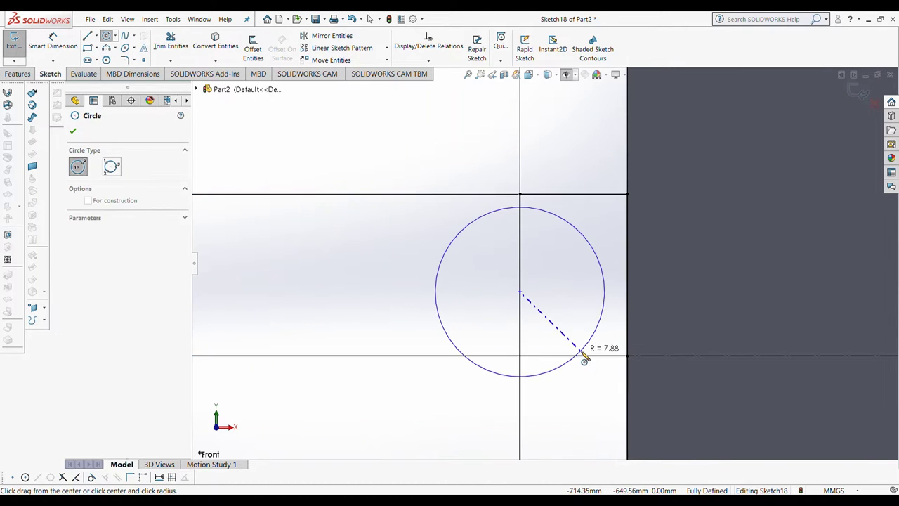
{"action": "left_click", "coordinate": [581, 351]}
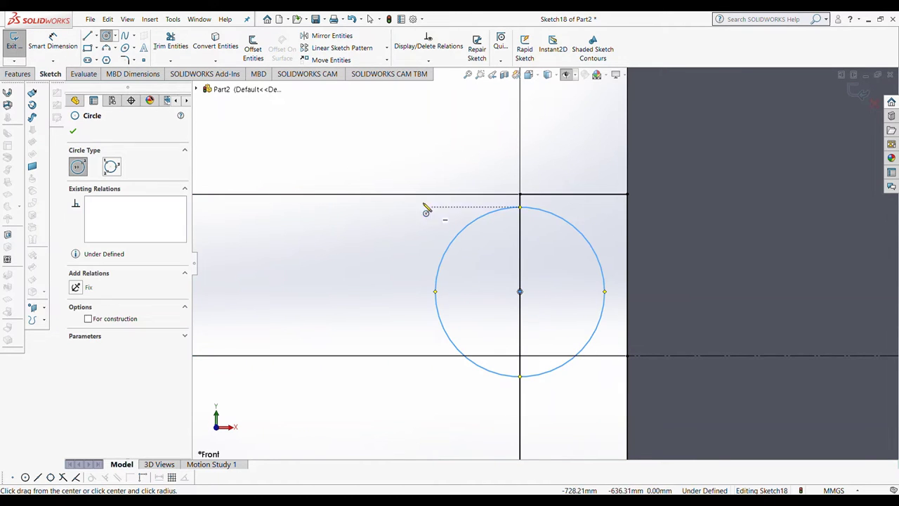
{"action": "left_click", "coordinate": [53, 38]}
{"action": "left_click", "coordinate": [436, 281]}
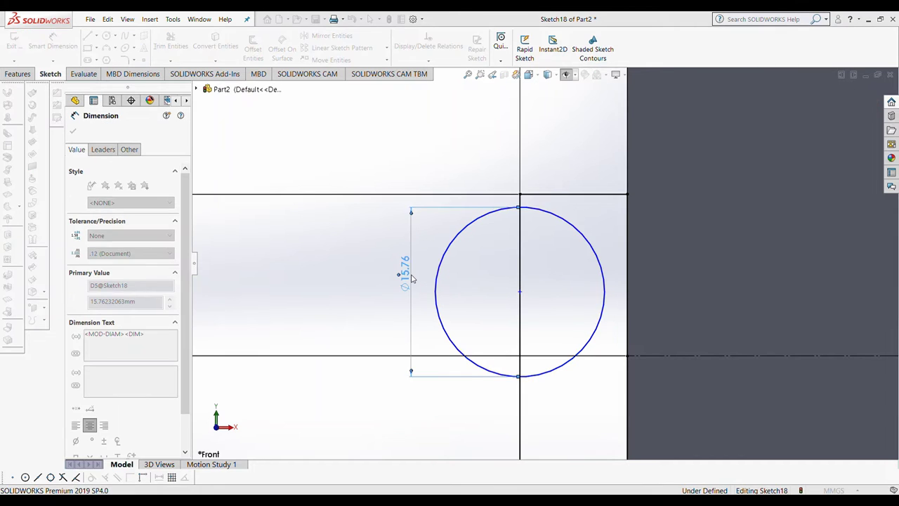
{"action": "left_click", "coordinate": [412, 279]}
{"action": "type", "text": "15"}
{"action": "key", "text": "Return"}
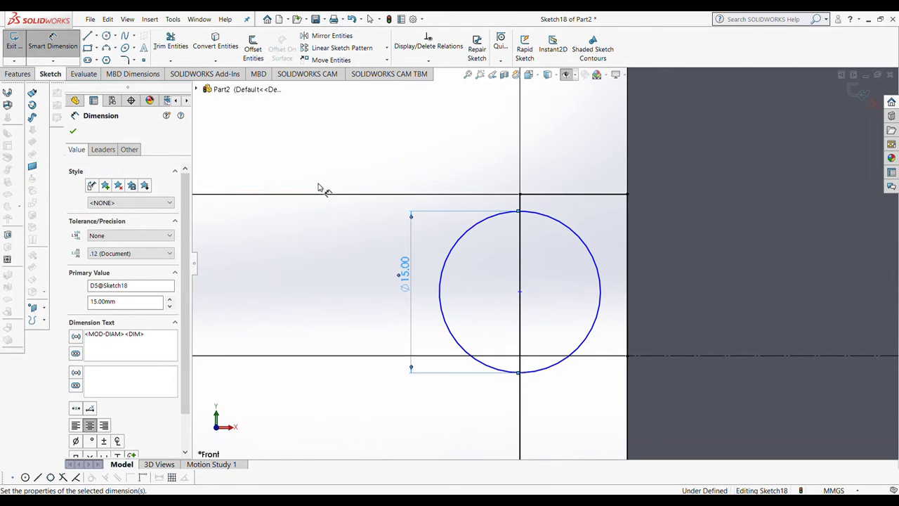
{"action": "key", "text": "Escape"}
{"action": "left_click_drag", "start_coordinate": [520, 291], "coordinate": [520, 277]}
Step: Trim away the circle's right half and make the arc tangent to the top line
{"action": "left_click", "coordinate": [171, 43]}
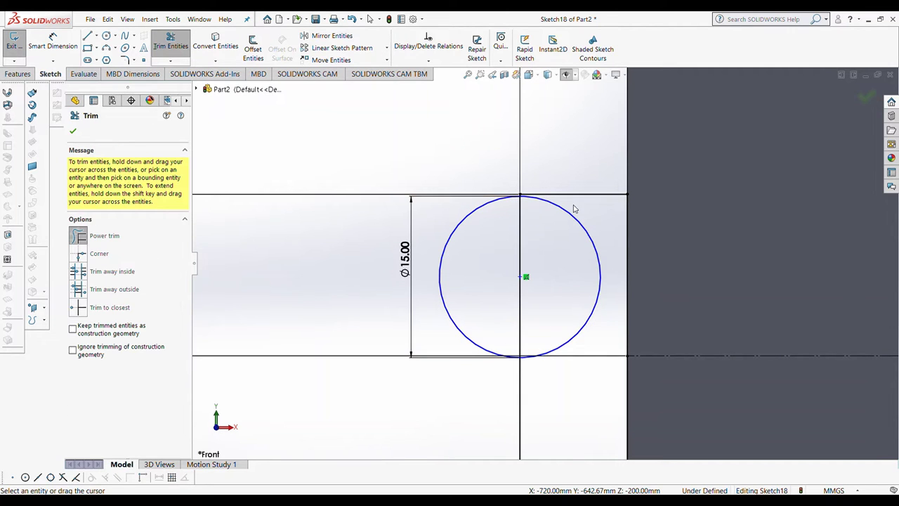
{"action": "left_click", "coordinate": [573, 208]}
{"action": "key", "text": "Escape"}
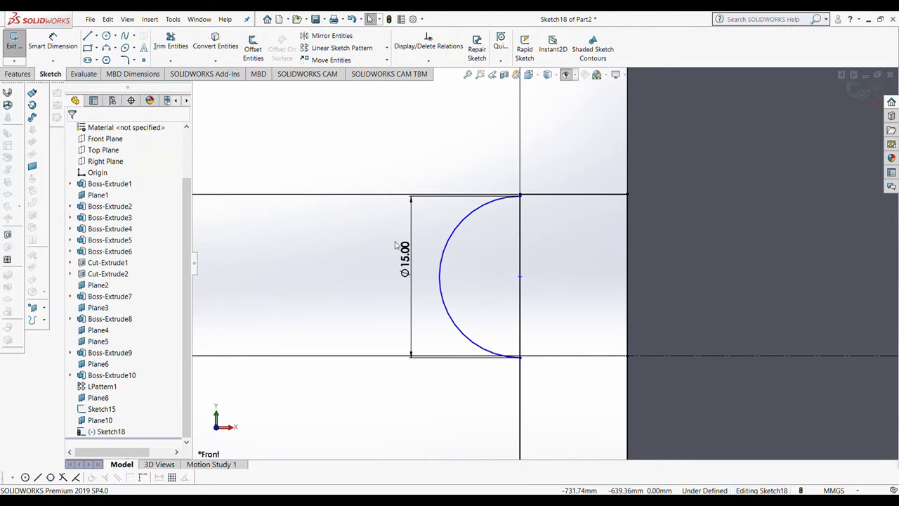
{"action": "left_click", "coordinate": [458, 239]}
{"action": "left_click", "coordinate": [573, 195], "text": "ctrl"}
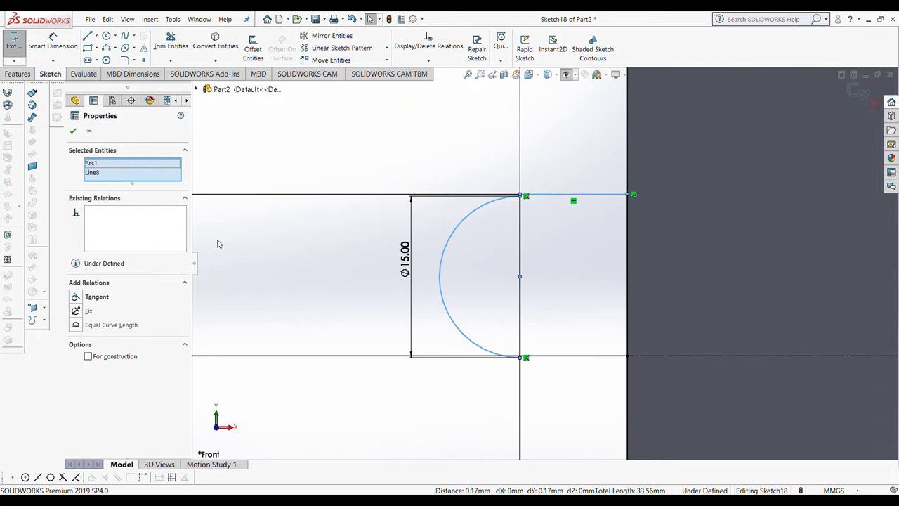
{"action": "left_click", "coordinate": [75, 297]}
Step: Add a Ø10 circle concentric with the arc
{"action": "left_click", "coordinate": [106, 35]}
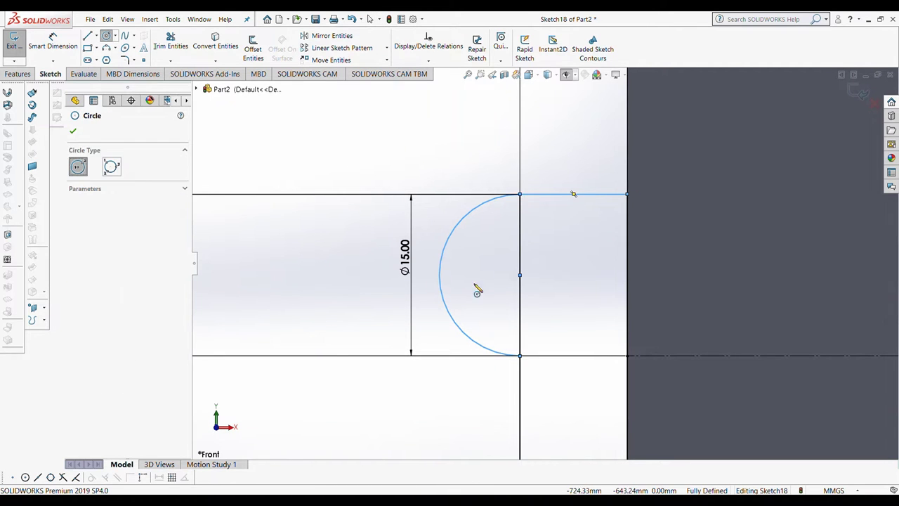
{"action": "left_click", "coordinate": [519, 275]}
{"action": "left_click", "coordinate": [537, 292]}
{"action": "left_click", "coordinate": [50, 48]}
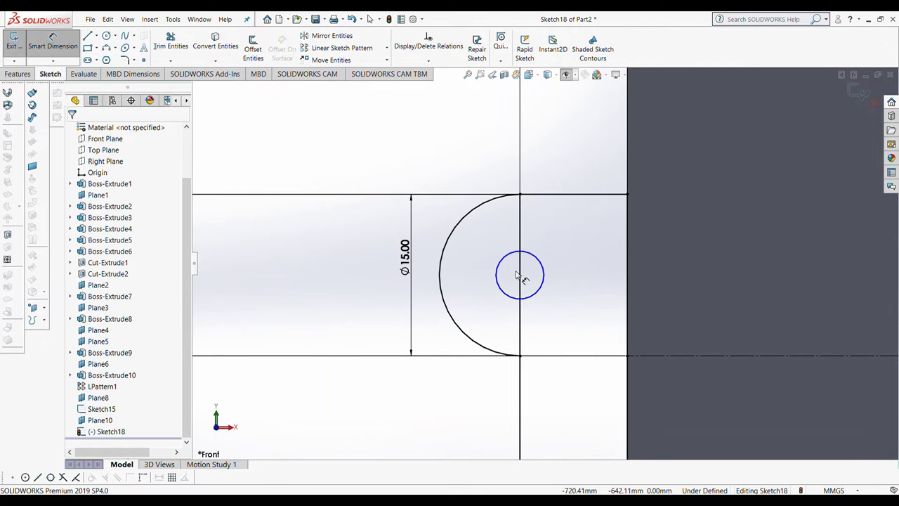
{"action": "left_click", "coordinate": [500, 291]}
{"action": "left_click", "coordinate": [359, 298]}
{"action": "type", "text": "10"}
{"action": "key", "text": "Return"}
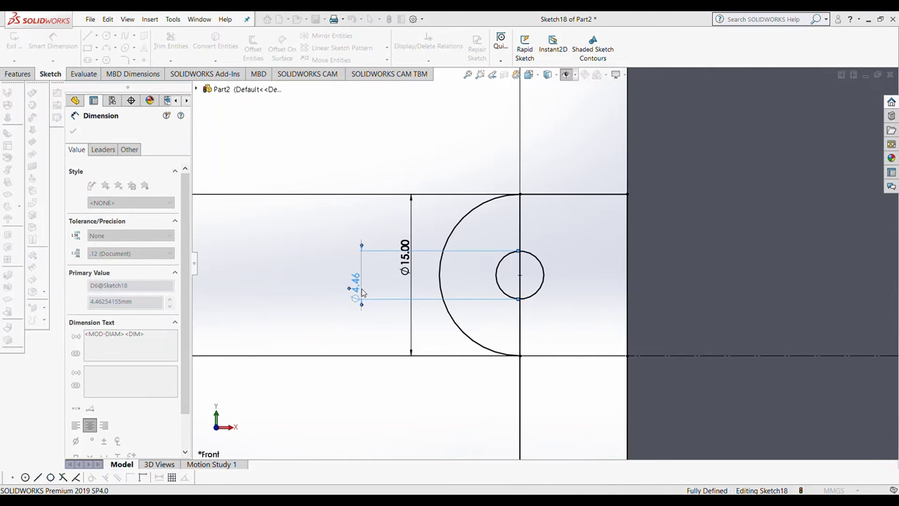
Step: Start an Extruded Boss and select the rectangle region
{"action": "scroll", "coordinate": [576, 249], "scroll_direction": "up", "scroll_amount": 3}
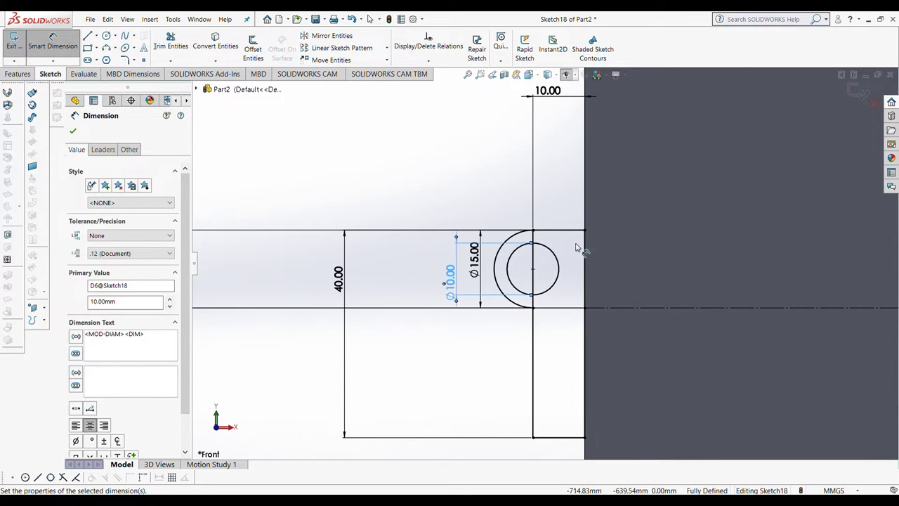
{"action": "left_click", "coordinate": [25, 73]}
{"action": "left_click", "coordinate": [53, 46]}
{"action": "left_click", "coordinate": [85, 131]}
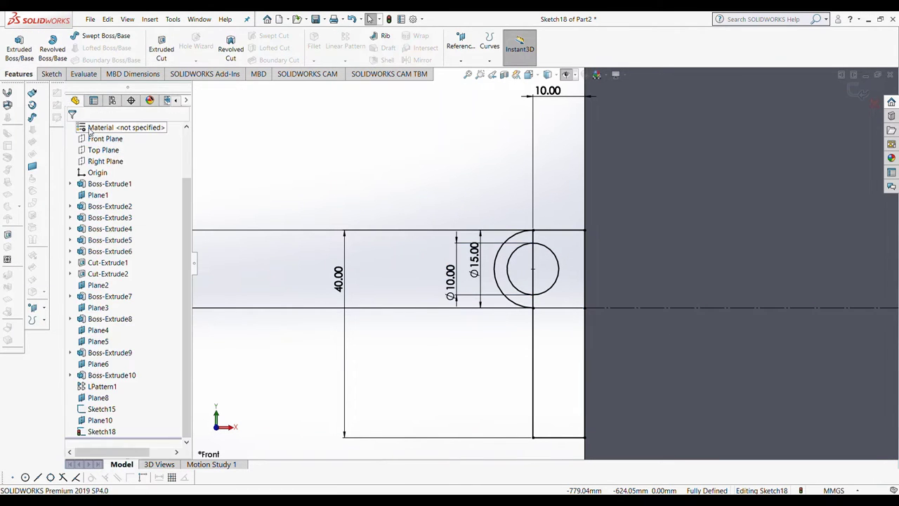
{"action": "left_click", "coordinate": [19, 46]}
{"action": "left_click", "coordinate": [572, 241]}
Step: Add the crescent region and extrude the knuckle 50 mm
{"action": "left_click", "coordinate": [522, 298]}
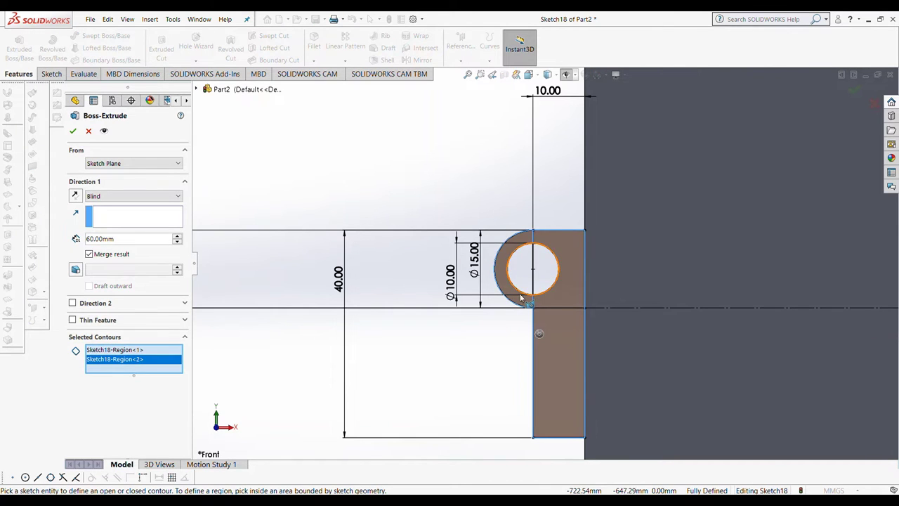
{"action": "left_click_drag", "start_coordinate": [116, 239], "coordinate": [87, 240]}
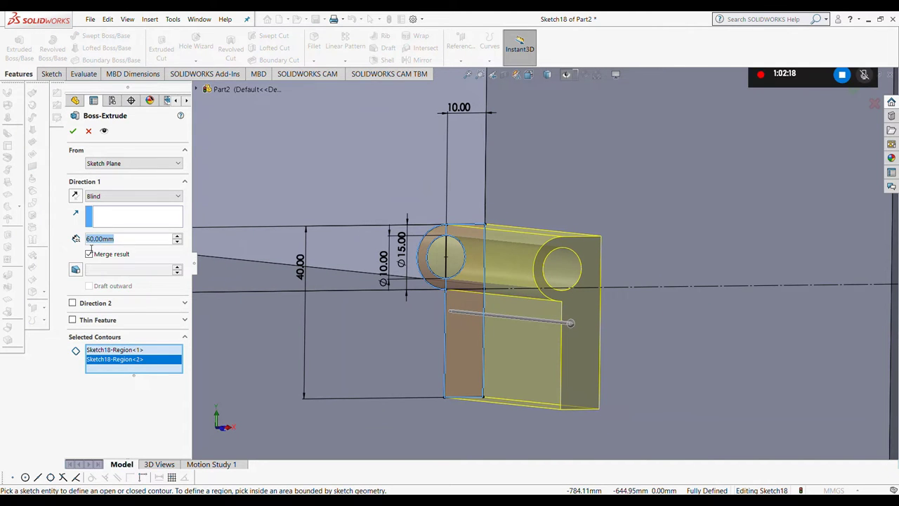
{"action": "type", "text": "50"}
{"action": "key", "text": "Return"}
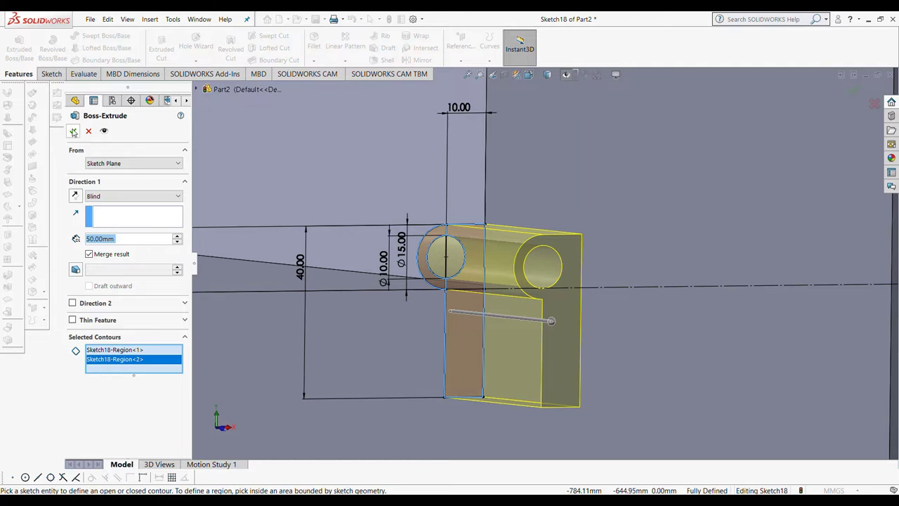
{"action": "left_click", "coordinate": [73, 132]}
Step: Linear-pattern the Boss-Extrude13 knuckle along the frame edge
{"action": "left_click", "coordinate": [345, 47]}
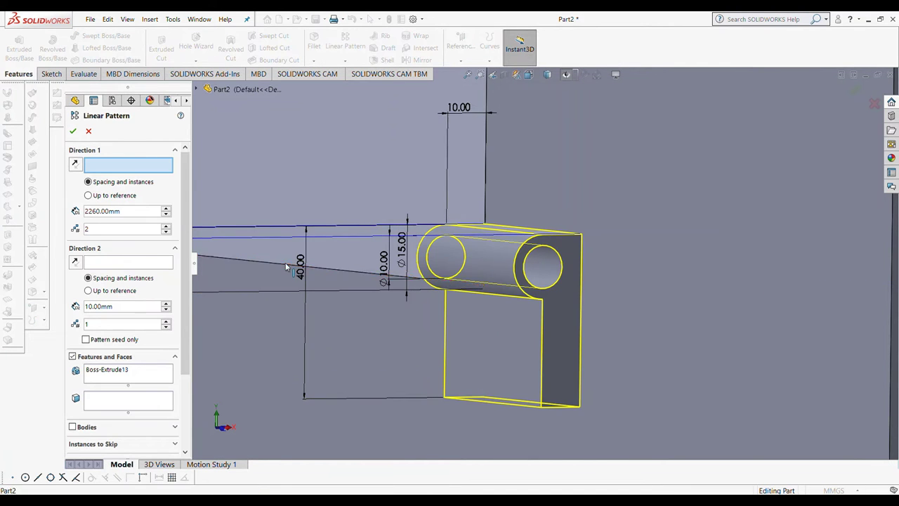
{"action": "left_click", "coordinate": [286, 267]}
{"action": "scroll", "coordinate": [235, 295], "scroll_direction": "up", "scroll_amount": 5}
{"action": "mouse_move", "coordinate": [235, 295]}
{"action": "middle_mouse_down"}
{"action": "mouse_move", "coordinate": [331, 284]}
{"action": "mouse_move", "coordinate": [325, 279]}
{"action": "middle_mouse_up"}
{"action": "left_click", "coordinate": [73, 132]}
{"action": "scroll", "coordinate": [360, 255], "scroll_direction": "down", "scroll_amount": 2}
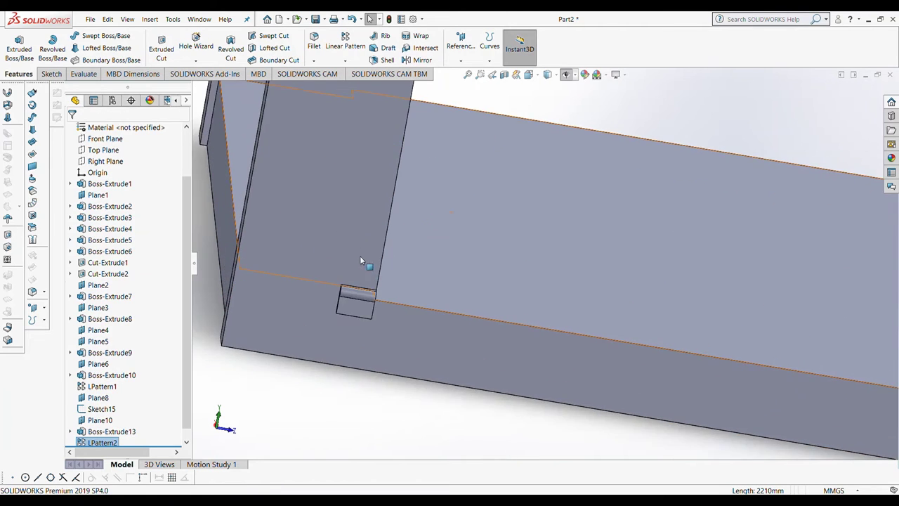
{"action": "scroll", "coordinate": [421, 251], "scroll_direction": "up", "scroll_amount": 4}
{"action": "mouse_move", "coordinate": [552, 242]}
{"action": "middle_mouse_down"}
{"action": "mouse_move", "coordinate": [622, 260]}
{"action": "mouse_move", "coordinate": [583, 261]}
{"action": "mouse_move", "coordinate": [662, 267]}
{"action": "mouse_move", "coordinate": [540, 190]}
{"action": "middle_mouse_up"}
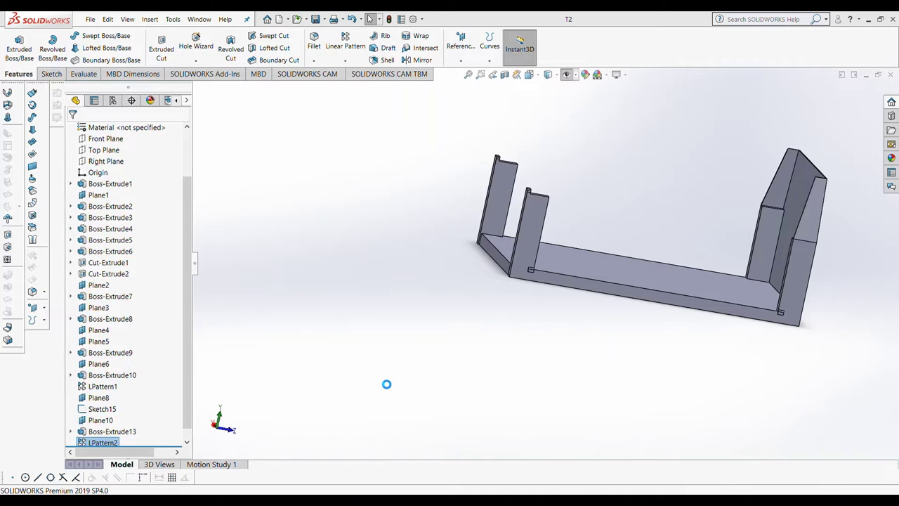
Step: Sketch a center rectangle from the origin on Part3's Front Plane
{"action": "left_click", "coordinate": [105, 183]}
{"action": "left_click", "coordinate": [111, 174]}
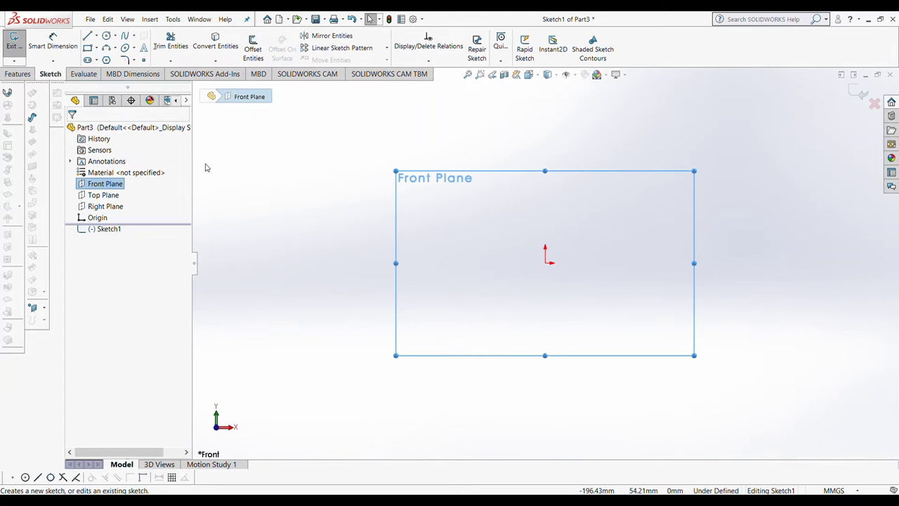
{"action": "left_click", "coordinate": [88, 47]}
{"action": "left_click", "coordinate": [111, 167]}
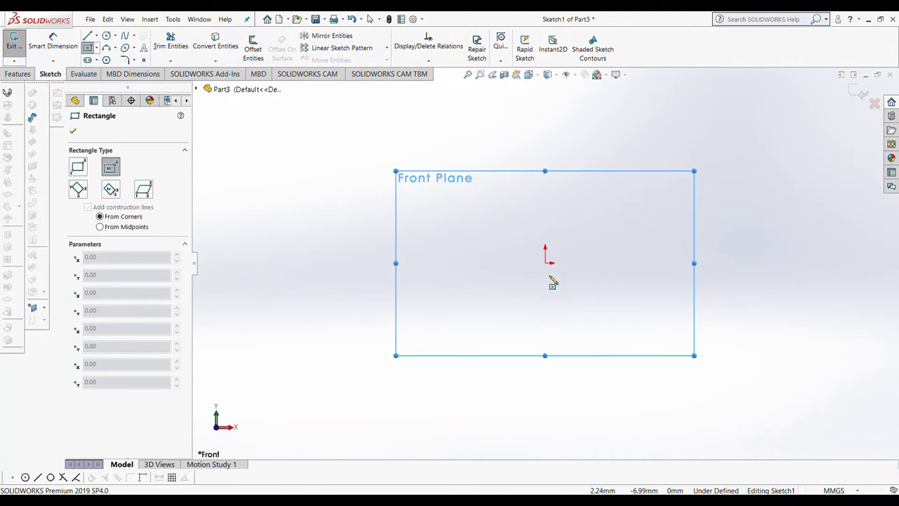
{"action": "left_click", "coordinate": [545, 263]}
{"action": "left_click", "coordinate": [703, 320]}
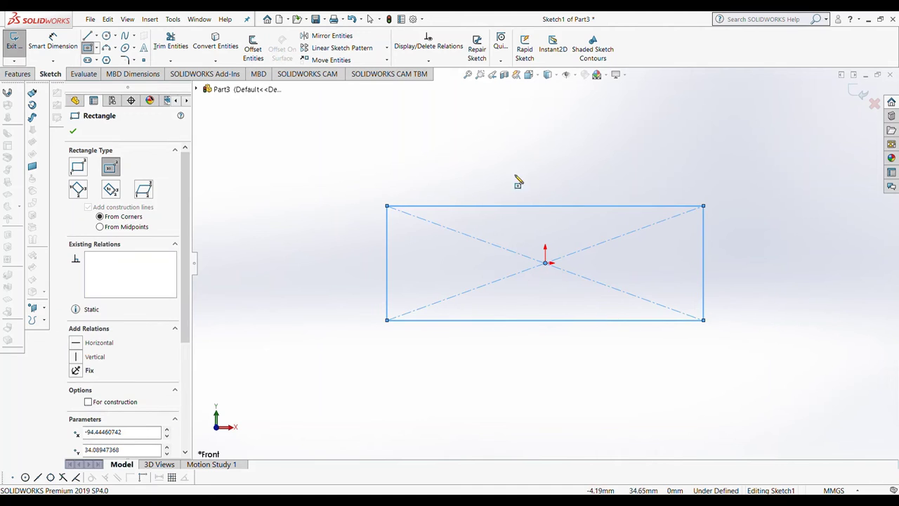
Step: Dimension the rectangle 1300 mm wide and 750 mm tall
{"action": "left_click", "coordinate": [52, 44]}
{"action": "left_click", "coordinate": [494, 206]}
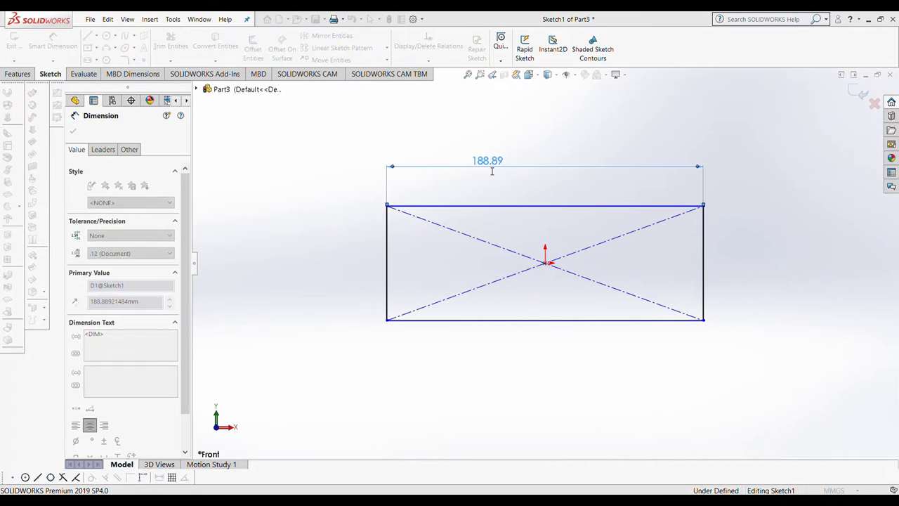
{"action": "type", "text": "1300"}
{"action": "key", "text": "Return"}
{"action": "left_click", "coordinate": [387, 266]}
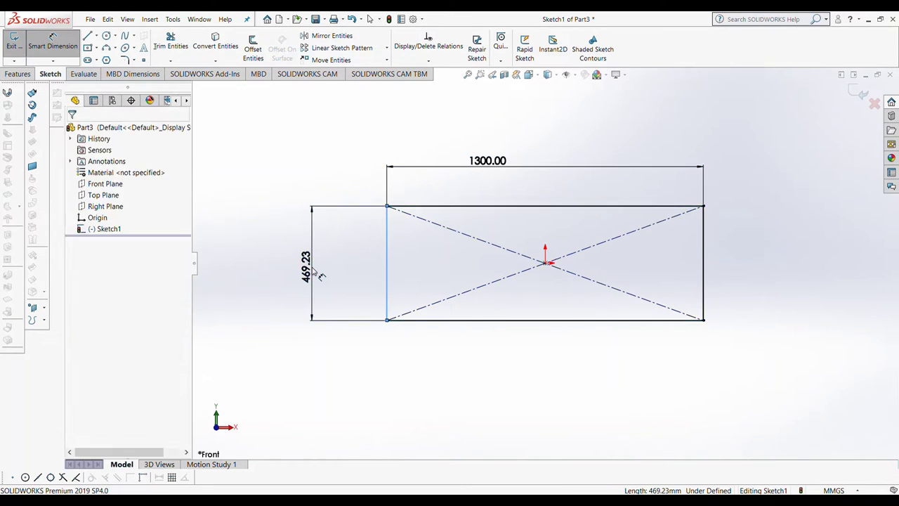
{"action": "left_click", "coordinate": [316, 272]}
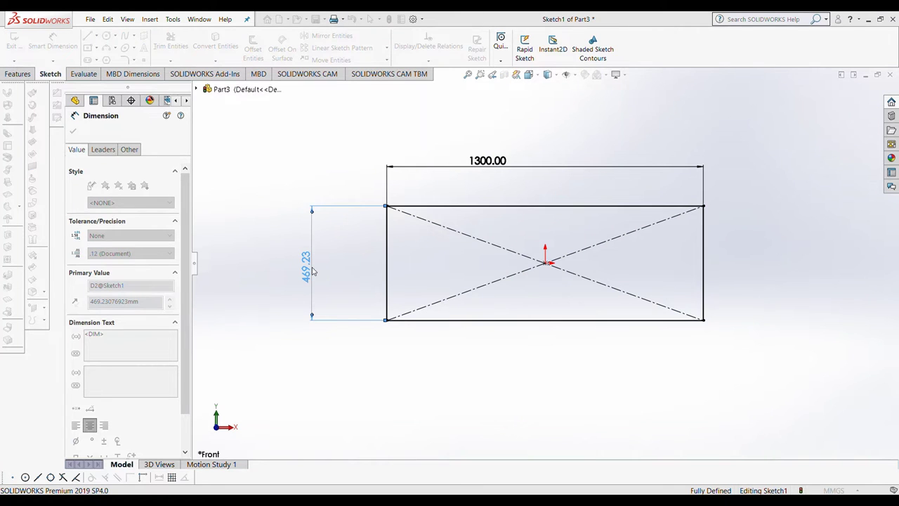
{"action": "type", "text": "750"}
{"action": "key", "text": "Return"}
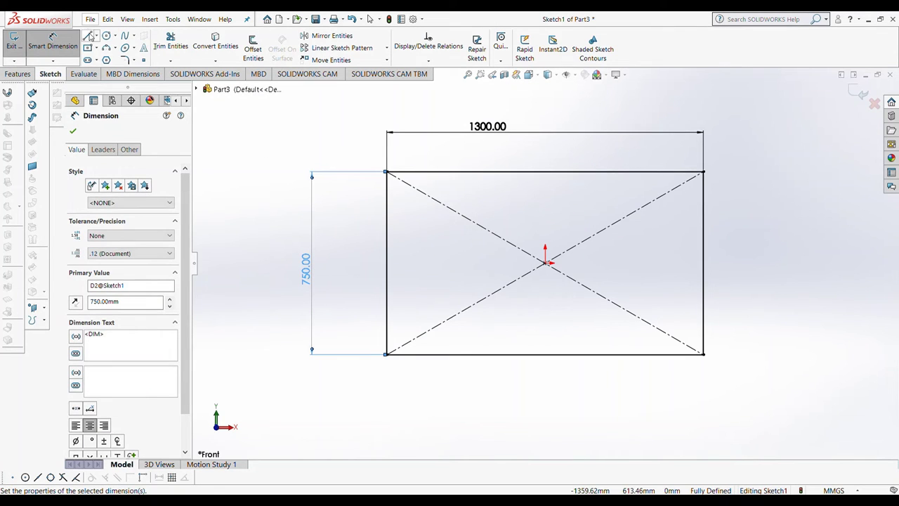
Step: Draw a horizontal centreline from the left edge midpoint across the rectangle
{"action": "left_click", "coordinate": [89, 36]}
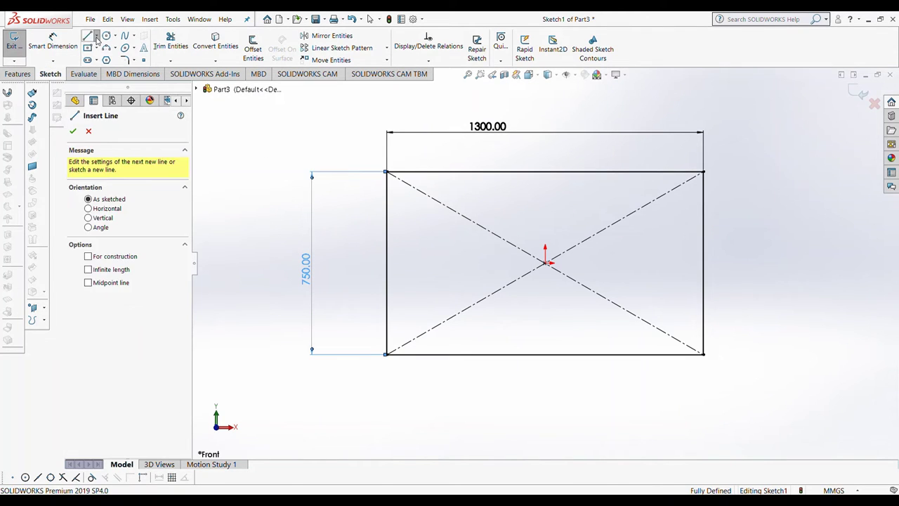
{"action": "left_click", "coordinate": [387, 263]}
{"action": "left_click", "coordinate": [774, 264]}
{"action": "key", "text": "Escape"}
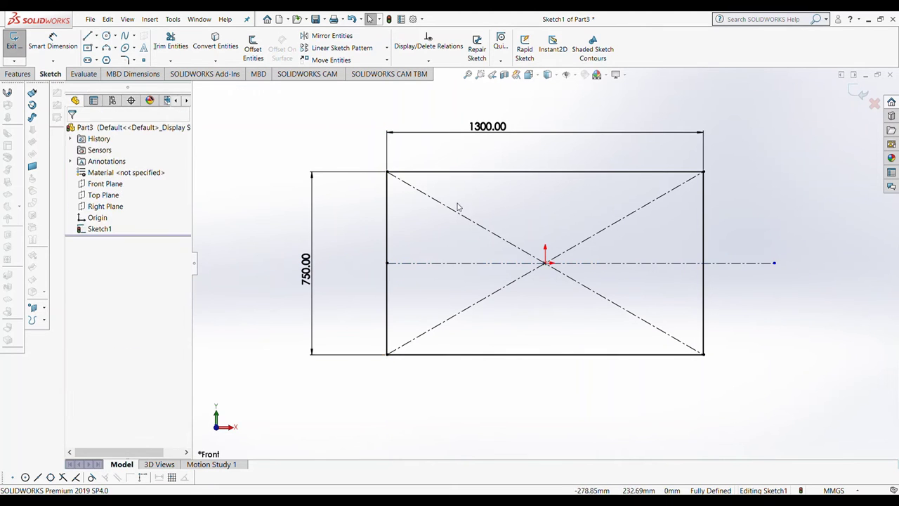
Step: Draw a small corner rectangle for the opening in the panel's upper left
{"action": "left_click", "coordinate": [87, 48]}
{"action": "left_click", "coordinate": [405, 199]}
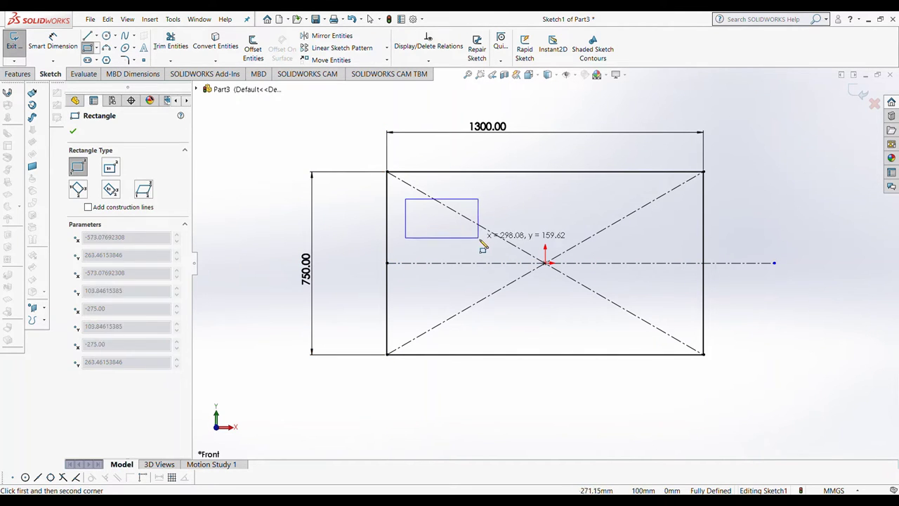
{"action": "left_click", "coordinate": [482, 239]}
{"action": "key", "text": "Escape"}
Step: Dimension the opening's top edge 80 mm below the panel top
{"action": "left_click", "coordinate": [42, 44]}
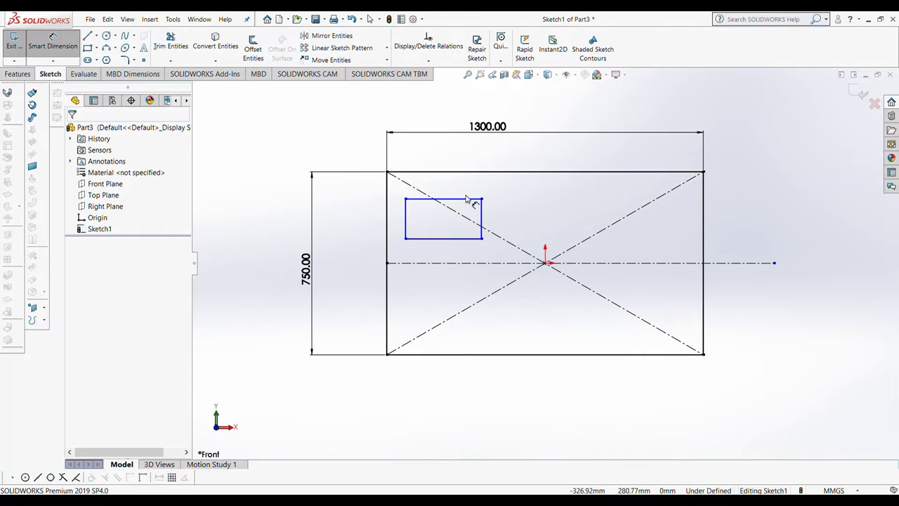
{"action": "left_click", "coordinate": [466, 198]}
{"action": "left_click", "coordinate": [464, 171]}
{"action": "left_click", "coordinate": [314, 177]}
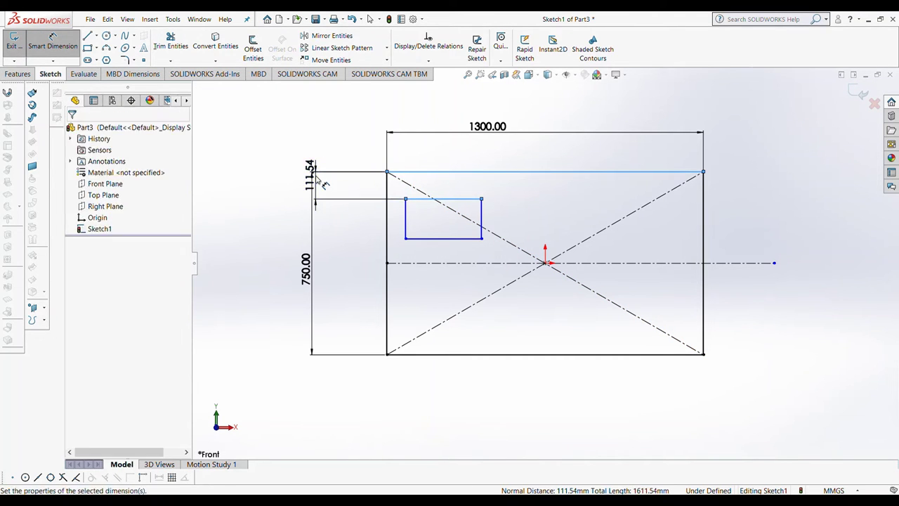
{"action": "type", "text": "80"}
{"action": "key", "text": "Return"}
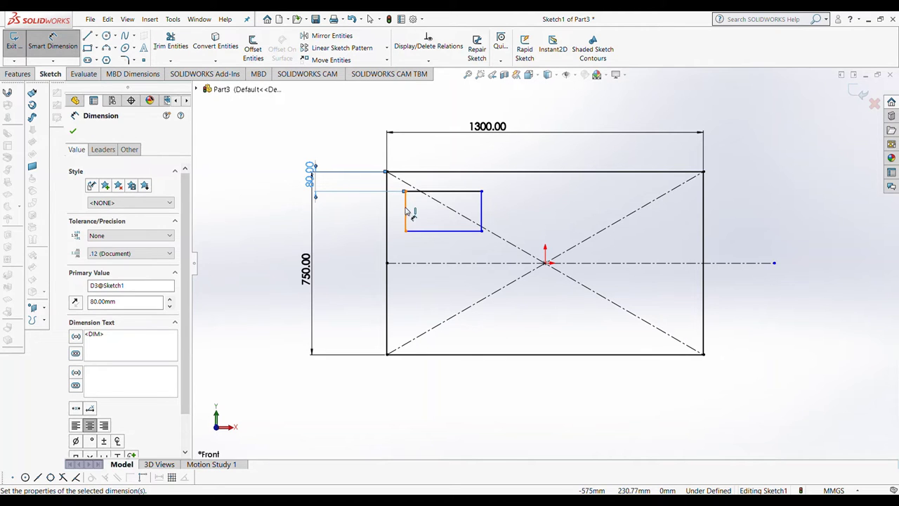
Step: Dimension the opening's left edge 100 mm from the panel's left edge
{"action": "left_click", "coordinate": [406, 212]}
{"action": "left_click", "coordinate": [387, 211]}
{"action": "left_click", "coordinate": [395, 107]}
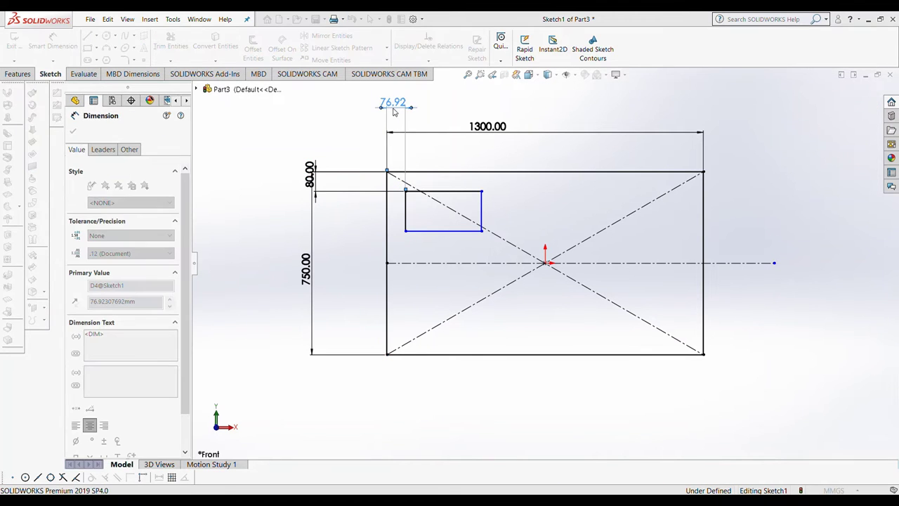
{"action": "type", "text": "100"}
{"action": "key", "text": "Return"}
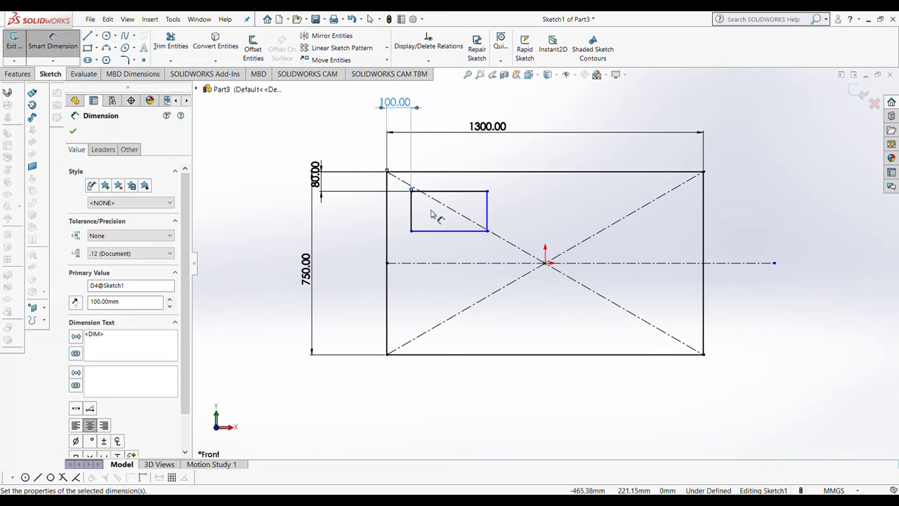
Step: Dimension the opening's bottom edge 40 mm above the centreline
{"action": "left_click", "coordinate": [432, 232]}
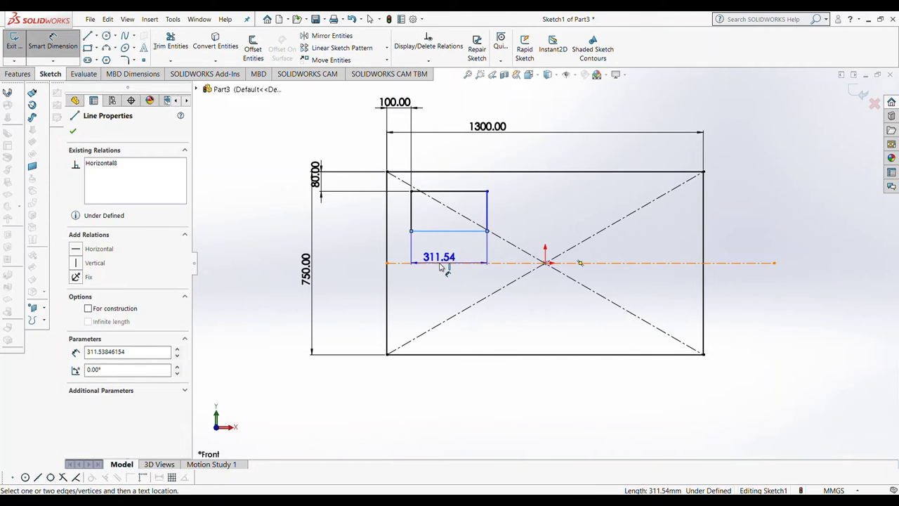
{"action": "left_click", "coordinate": [441, 264]}
{"action": "left_click", "coordinate": [270, 243]}
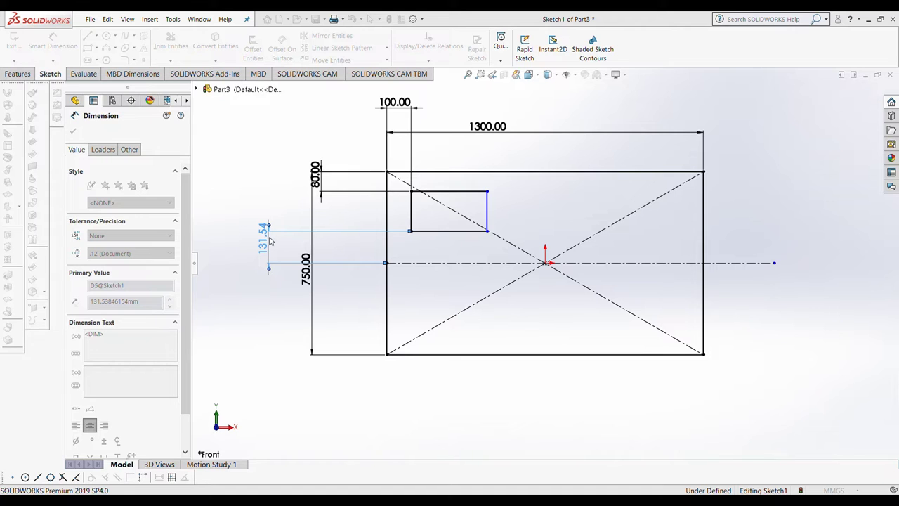
{"action": "type", "text": "40"}
{"action": "key", "text": "Return"}
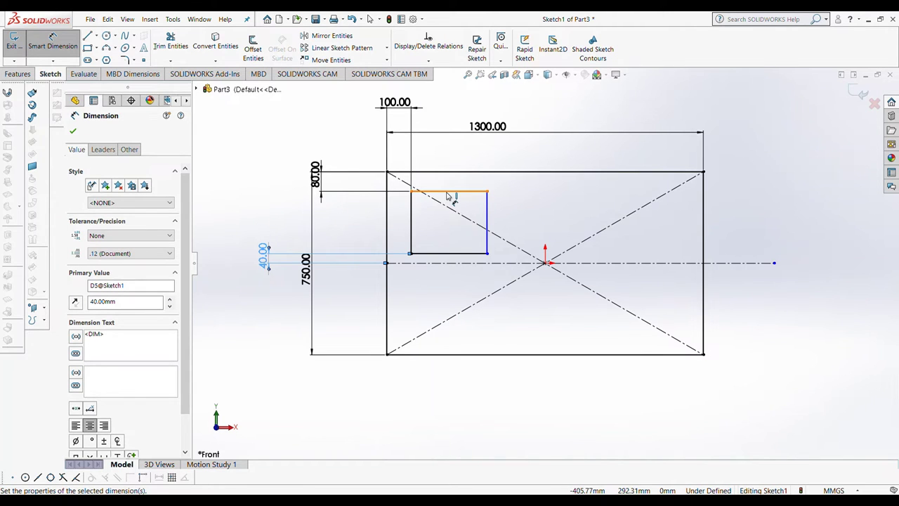
Step: Check the opening's top edge is 295 mm from the centreline, discarding the extra dimension
{"action": "left_click", "coordinate": [450, 197]}
{"action": "left_click", "coordinate": [353, 211]}
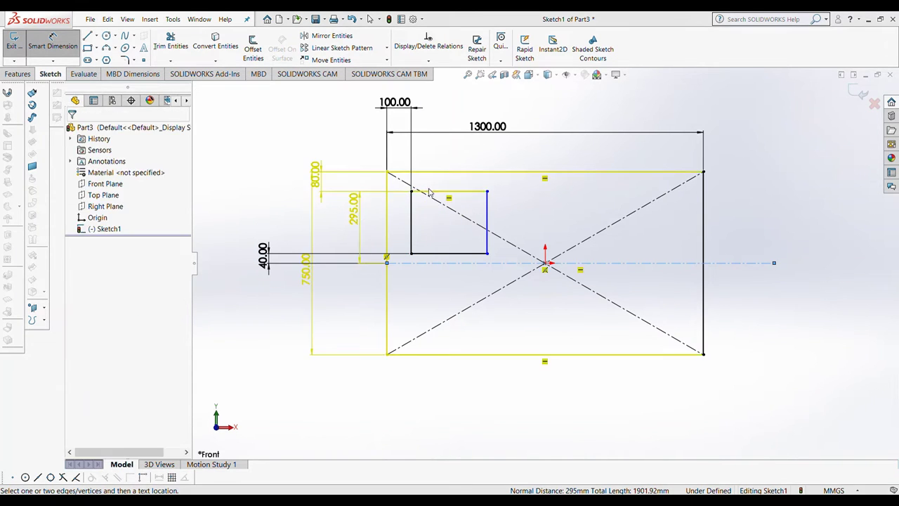
{"action": "left_click", "coordinate": [468, 191]}
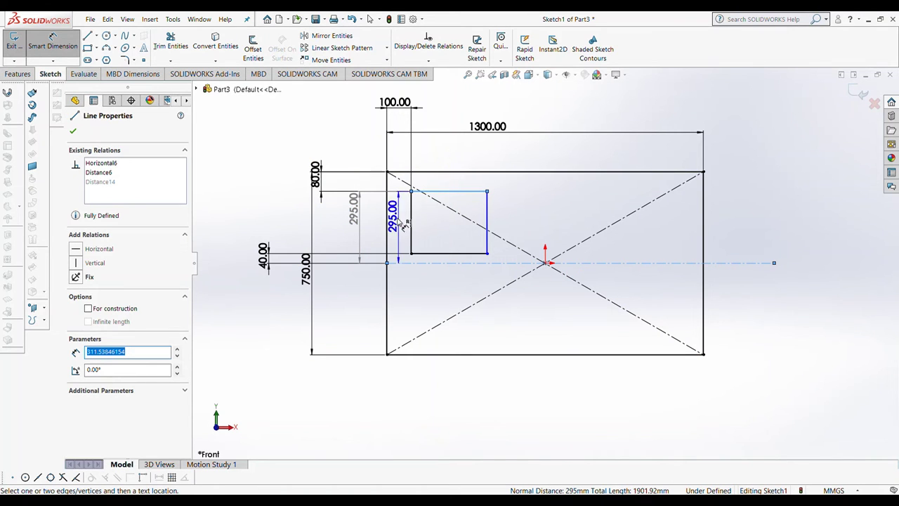
{"action": "left_click", "coordinate": [411, 191]}
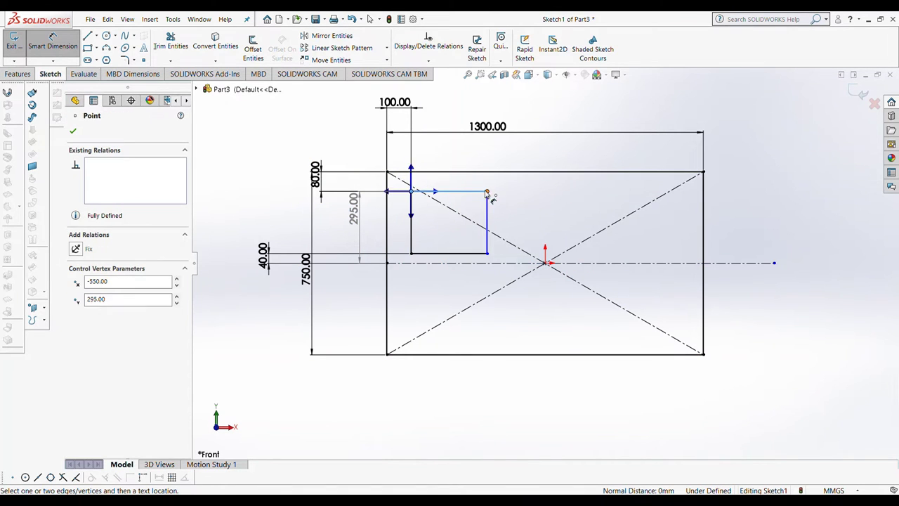
{"action": "key", "text": "Escape"}
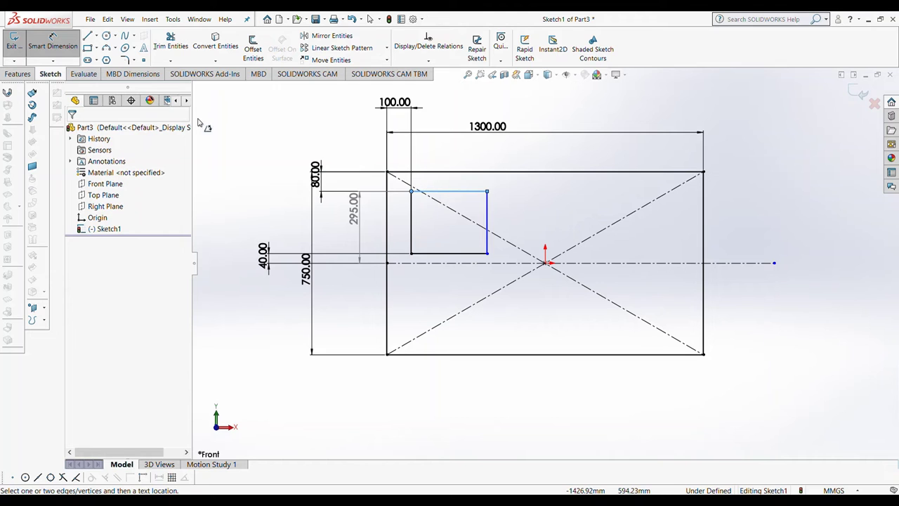
{"action": "key", "text": "Escape"}
Step: Set the opening's width to 300 mm
{"action": "left_click", "coordinate": [452, 260]}
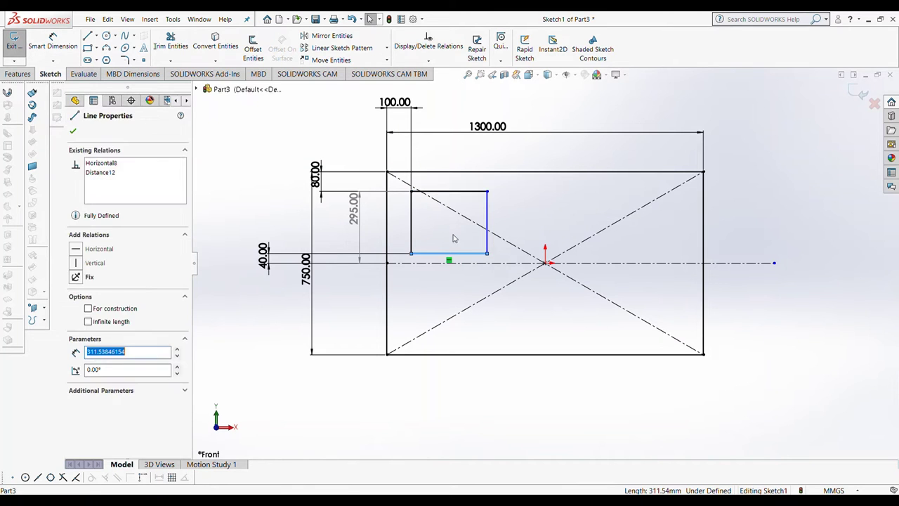
{"action": "key", "text": "d"}
{"action": "left_click", "coordinate": [458, 258]}
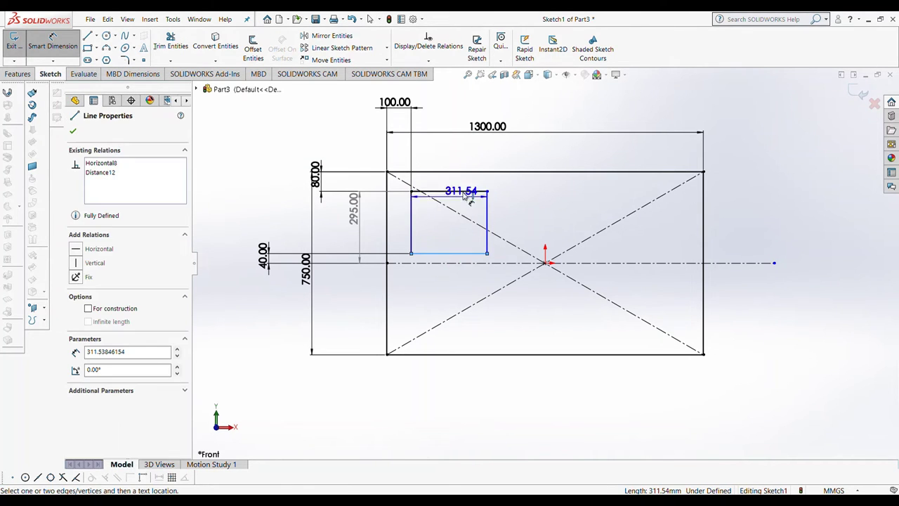
{"action": "left_click", "coordinate": [468, 154]}
{"action": "type", "text": "300"}
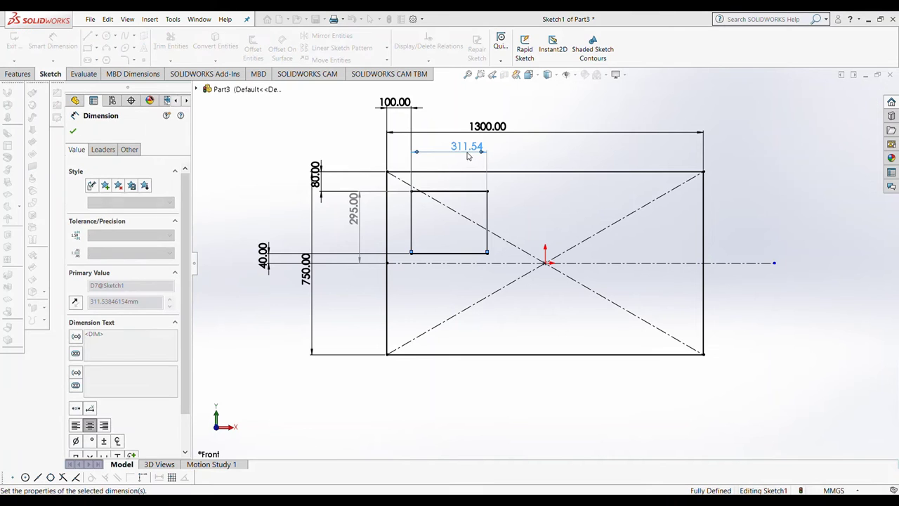
{"action": "key", "text": "Return"}
Step: Start a linear sketch pattern of the opening, then cancel the wrong selection
{"action": "left_click", "coordinate": [341, 47]}
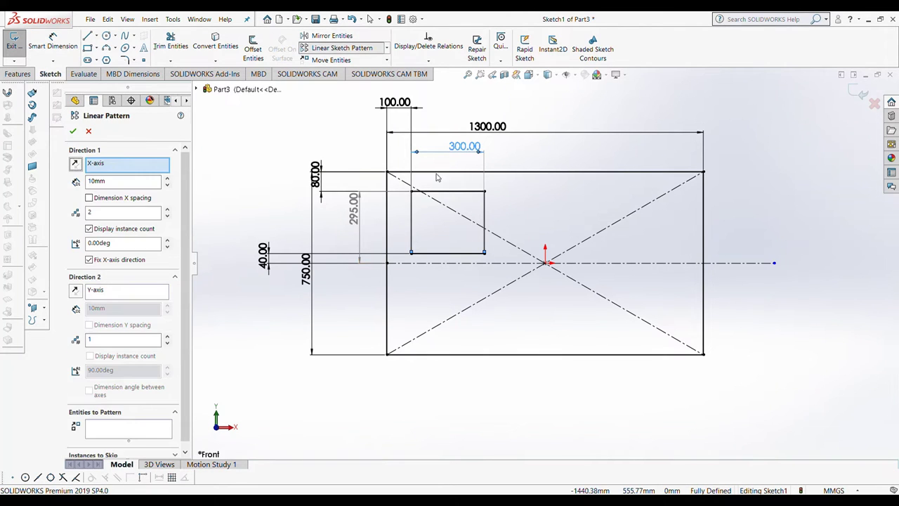
{"action": "left_click", "coordinate": [518, 172]}
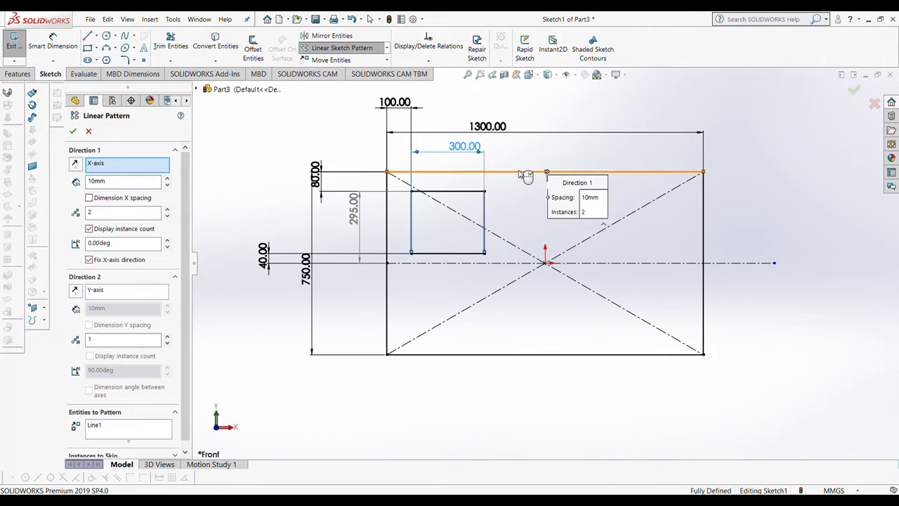
{"action": "left_click", "coordinate": [167, 180]}
{"action": "type", "text": "100"}
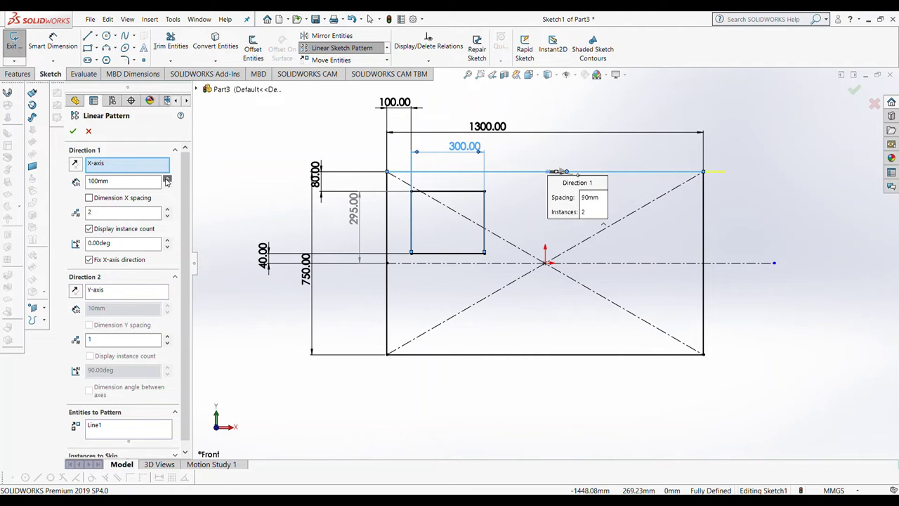
{"action": "left_click", "coordinate": [412, 218]}
{"action": "left_click", "coordinate": [456, 190]}
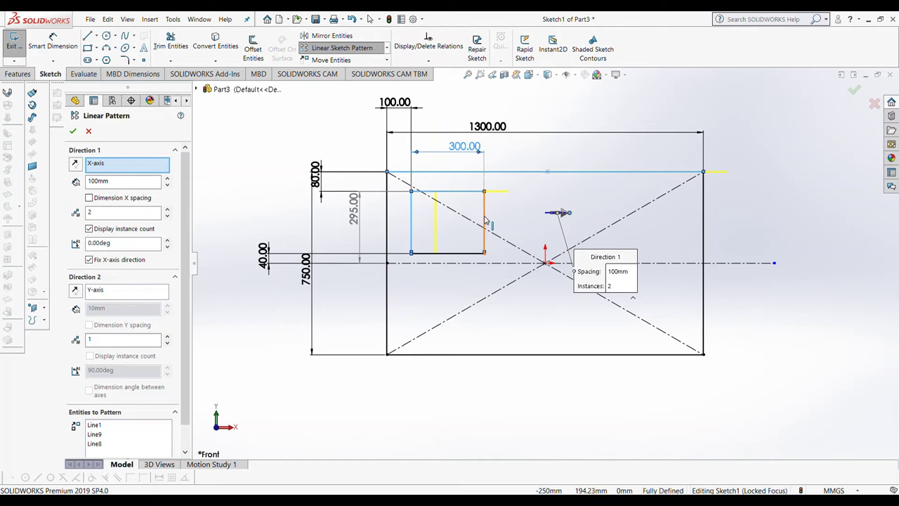
{"action": "left_click", "coordinate": [89, 131]}
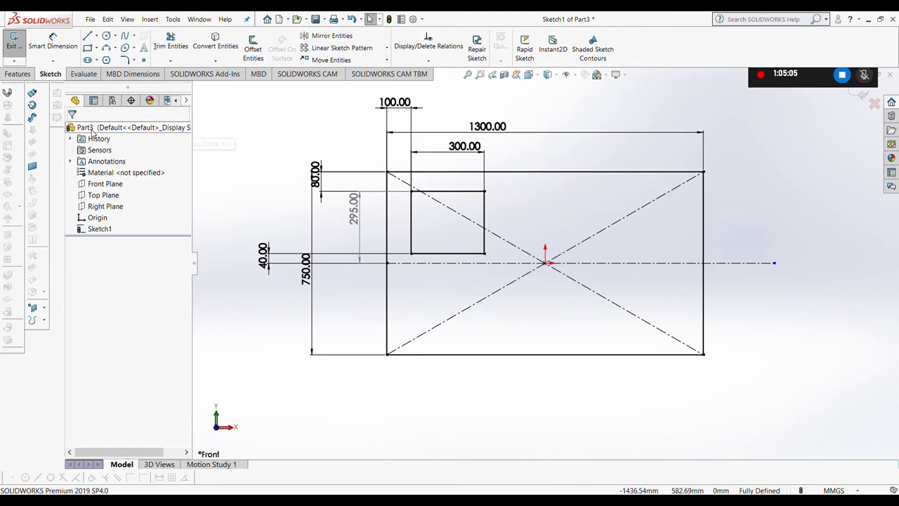
Step: Select the opening's top, left, bottom and right edges for a linear sketch pattern
{"action": "left_click", "coordinate": [318, 52]}
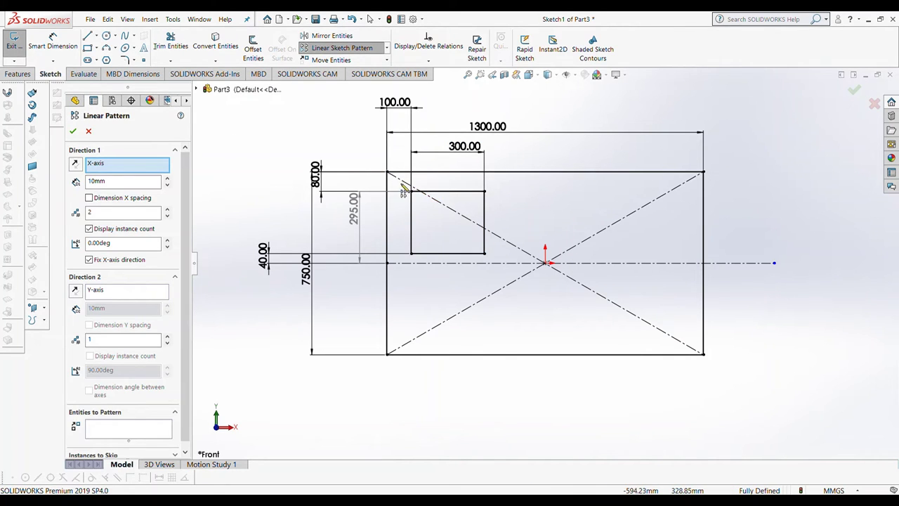
{"action": "left_click", "coordinate": [450, 191]}
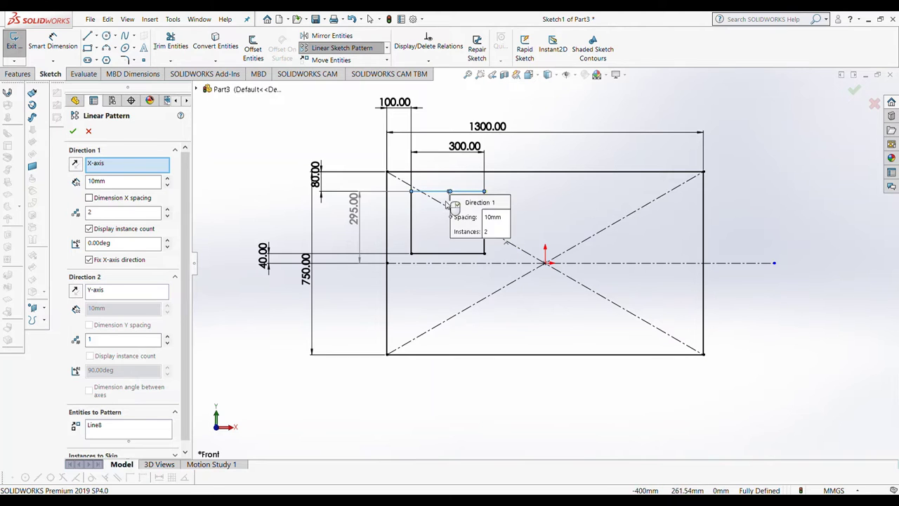
{"action": "left_click", "coordinate": [412, 219]}
{"action": "left_click", "coordinate": [437, 253]}
{"action": "left_click", "coordinate": [485, 209]}
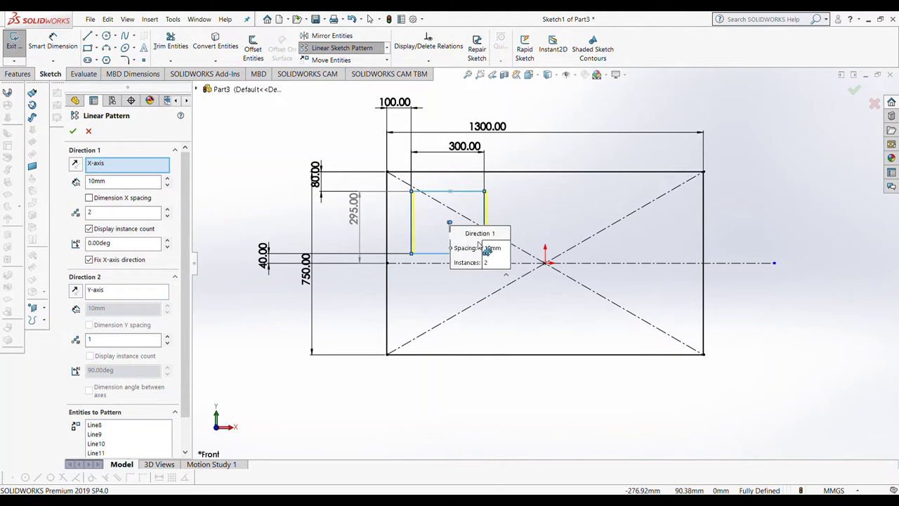
Step: Set the pattern to 3 instances and adjust the spacing along the X-axis
{"action": "left_click", "coordinate": [168, 179]}
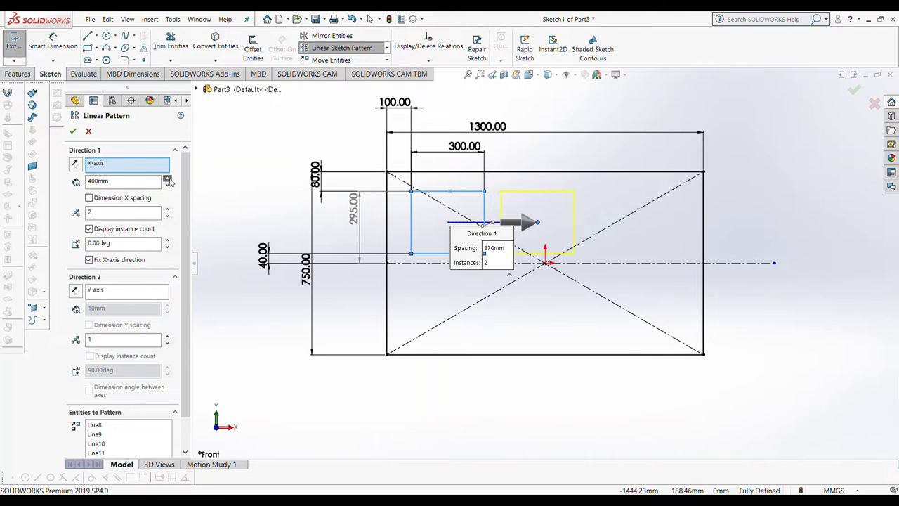
{"action": "left_click", "coordinate": [168, 180]}
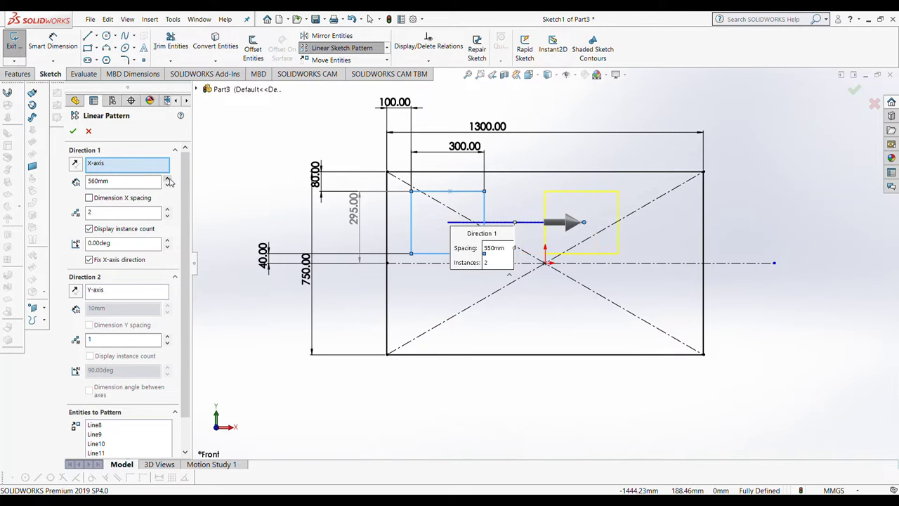
{"action": "left_click", "coordinate": [169, 214]}
{"action": "left_click", "coordinate": [168, 184]}
{"action": "left_click", "coordinate": [167, 184]}
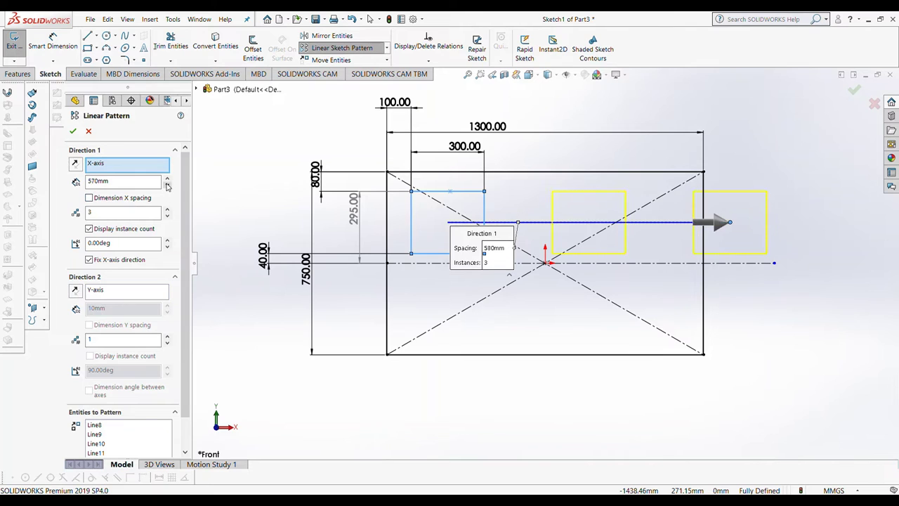
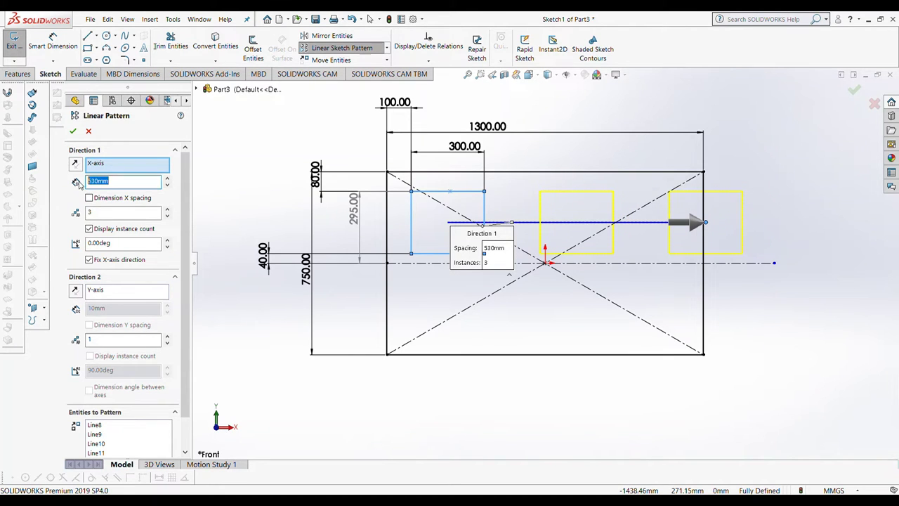
{"action": "type", "text": "400"}
Step: Space the three rectangles 400 mm apart and mirror them about the horizontal centreline
{"action": "key", "text": "Return"}
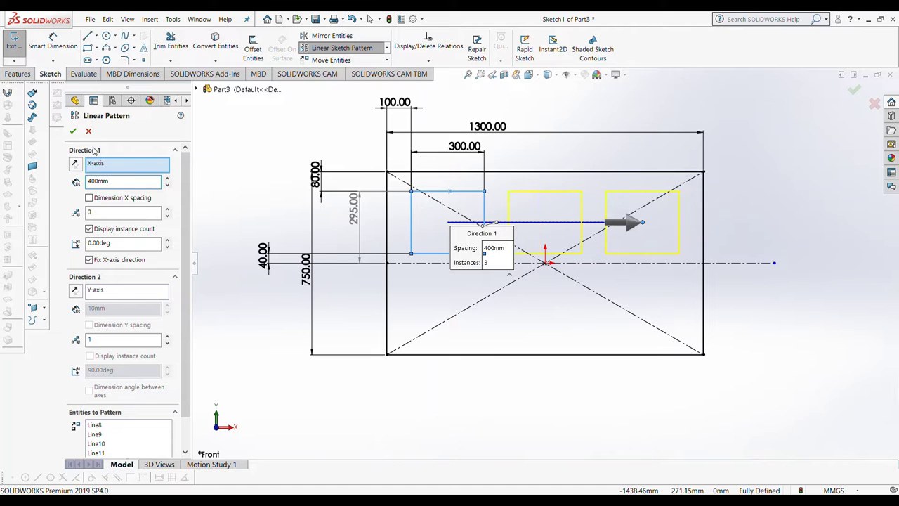
{"action": "left_click", "coordinate": [73, 130]}
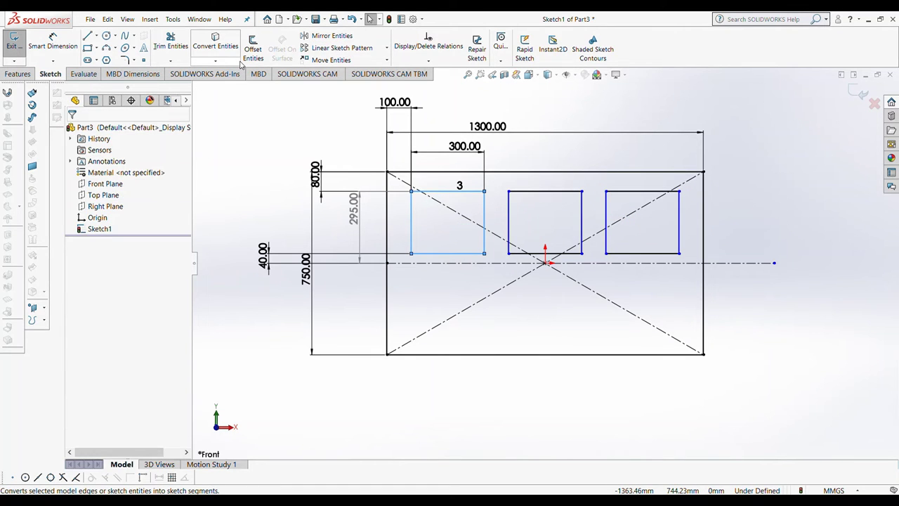
{"action": "left_click", "coordinate": [327, 36]}
{"action": "left_click_drag", "start_coordinate": [495, 184], "coordinate": [695, 264]}
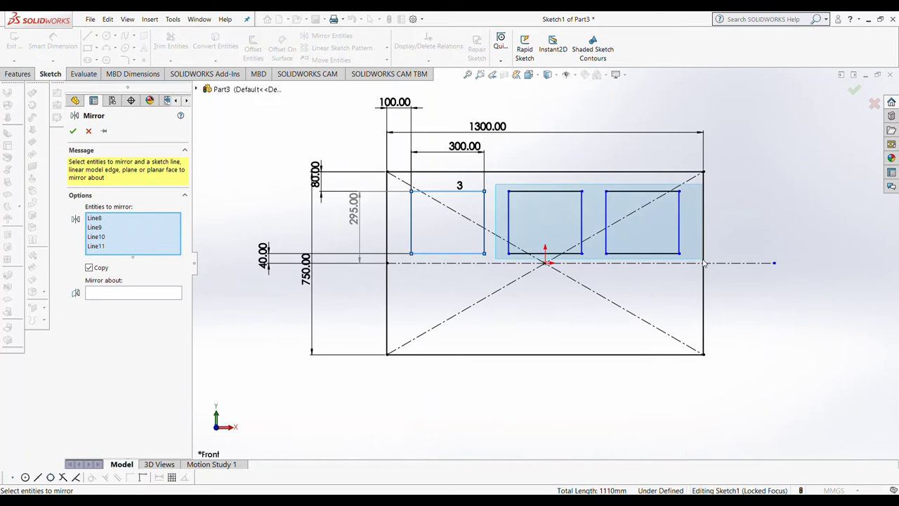
{"action": "left_click", "coordinate": [139, 374]}
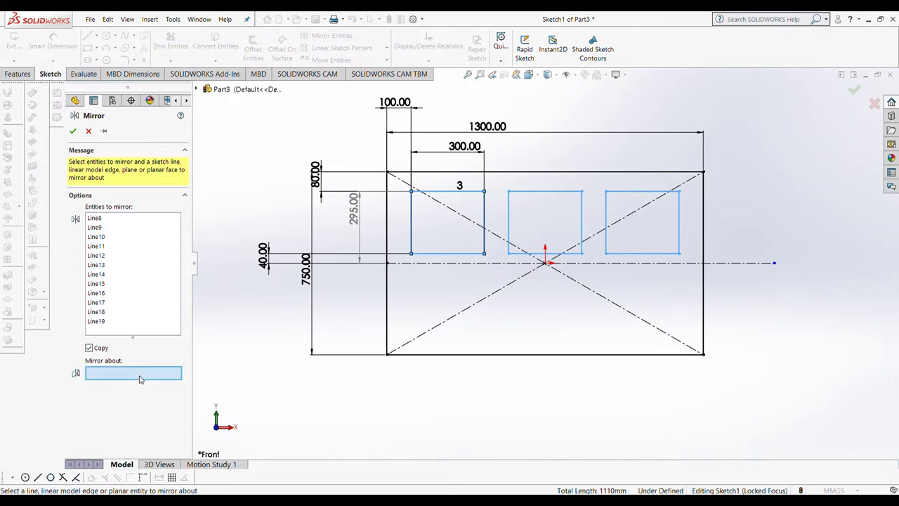
{"action": "left_click", "coordinate": [473, 265]}
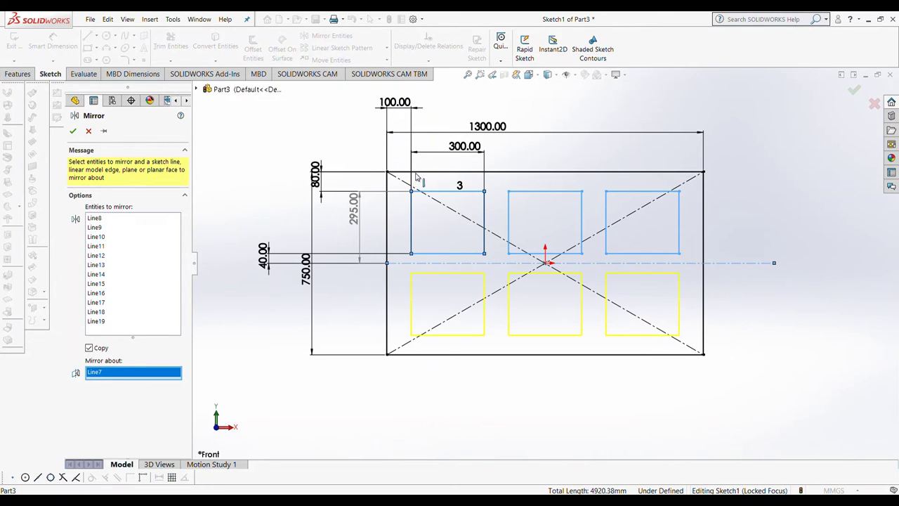
{"action": "left_click", "coordinate": [73, 131]}
{"action": "left_click", "coordinate": [18, 73]}
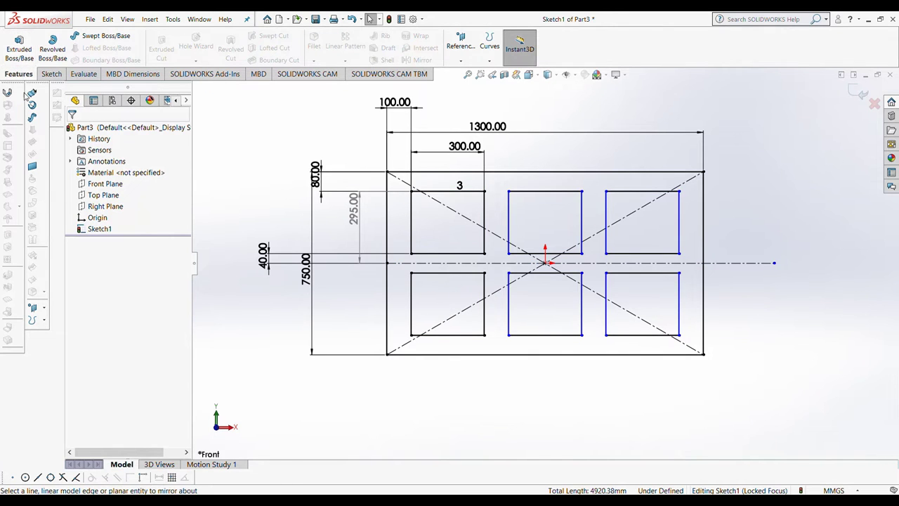
Step: Extrude the panel sketch 10 mm into a frame with six rectangular openings
{"action": "left_click", "coordinate": [403, 182]}
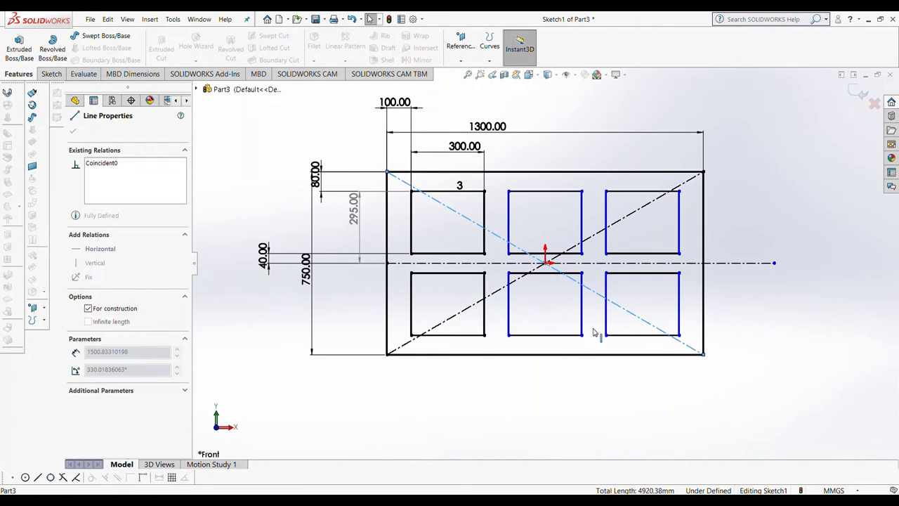
{"action": "left_click", "coordinate": [73, 132]}
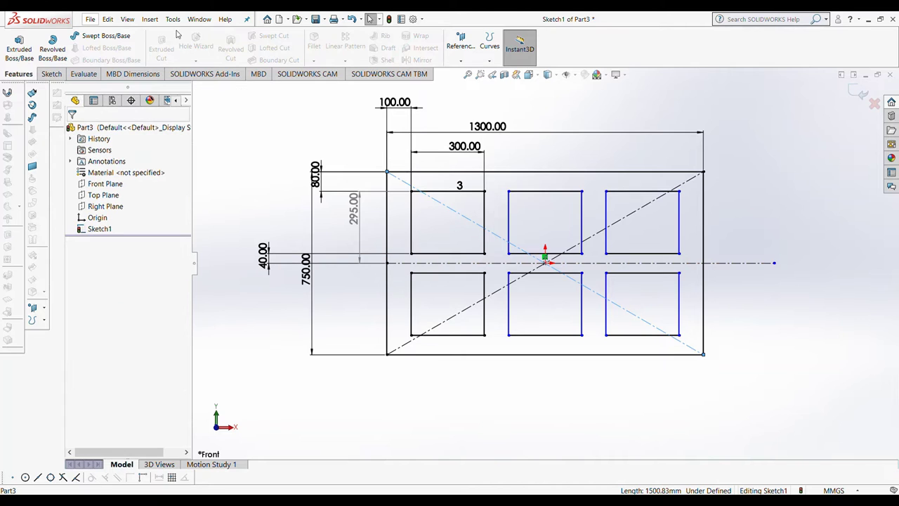
{"action": "left_click", "coordinate": [51, 75]}
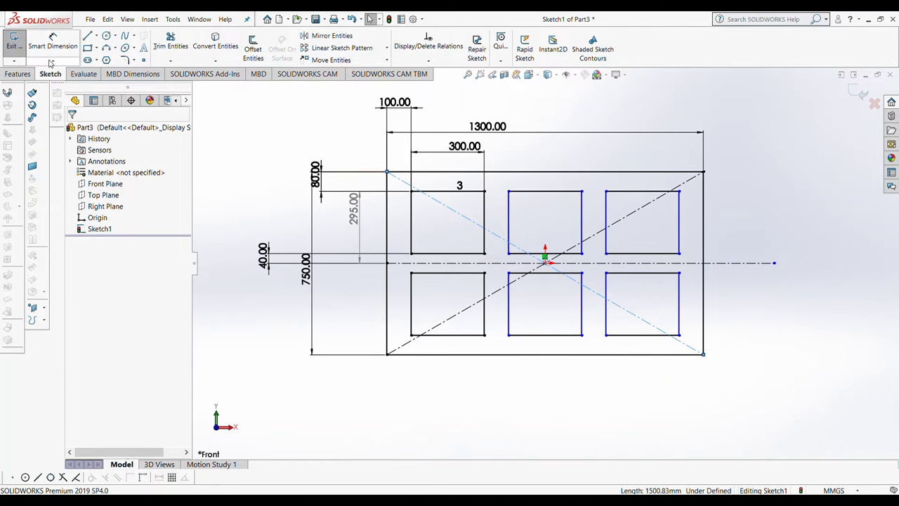
{"action": "left_click", "coordinate": [18, 74]}
{"action": "left_click", "coordinate": [19, 44]}
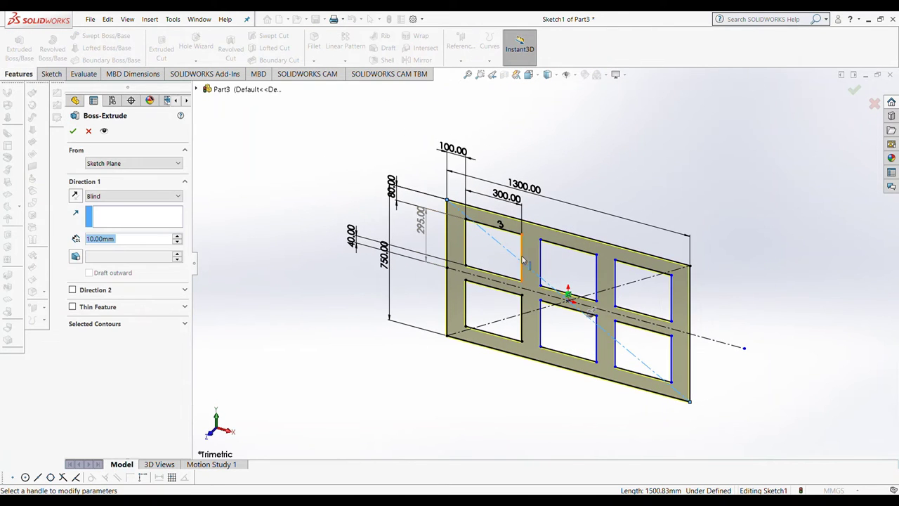
{"action": "left_click", "coordinate": [74, 131]}
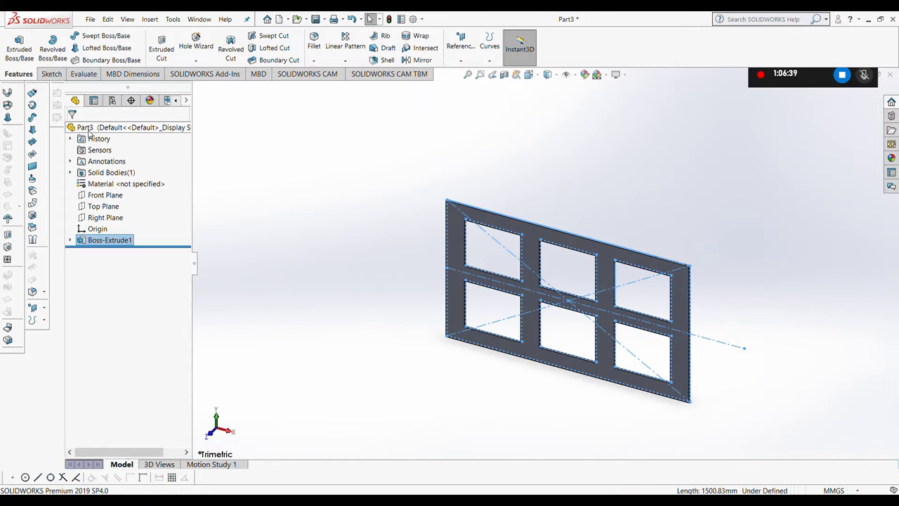
Step: Undo back to the plain outer rectangle and extrude it 60 mm into a solid plate
{"action": "left_click", "coordinate": [352, 20]}
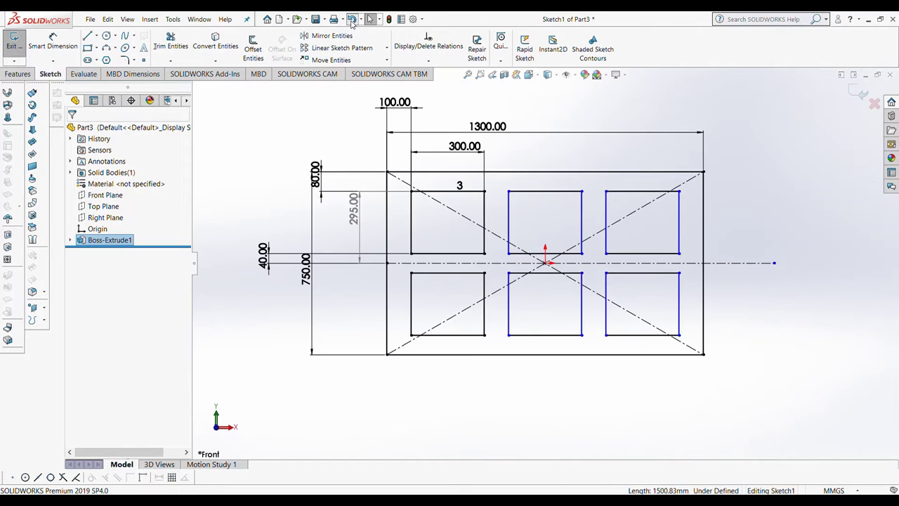
{"action": "left_click", "coordinate": [352, 20]}
{"action": "left_click", "coordinate": [352, 19]}
{"action": "left_click", "coordinate": [352, 20]}
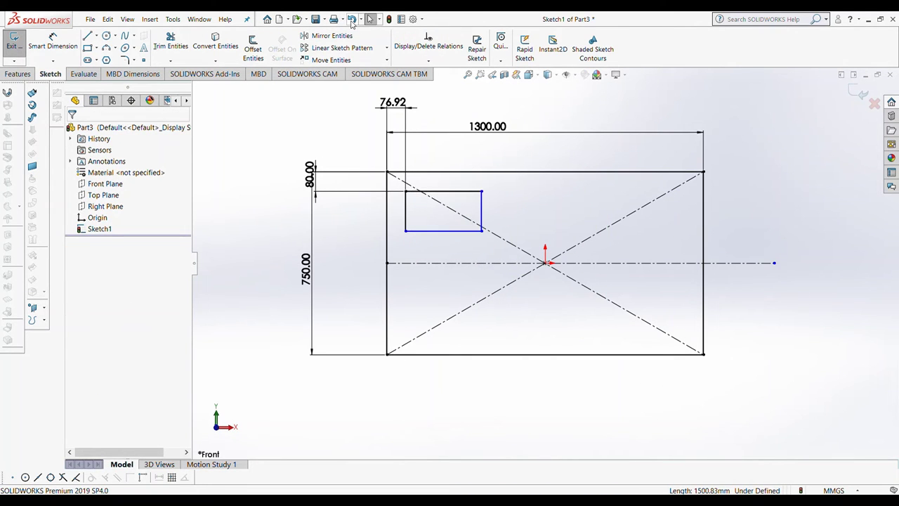
{"action": "left_click", "coordinate": [352, 19]}
{"action": "left_click", "coordinate": [352, 20]}
{"action": "left_click", "coordinate": [352, 20]}
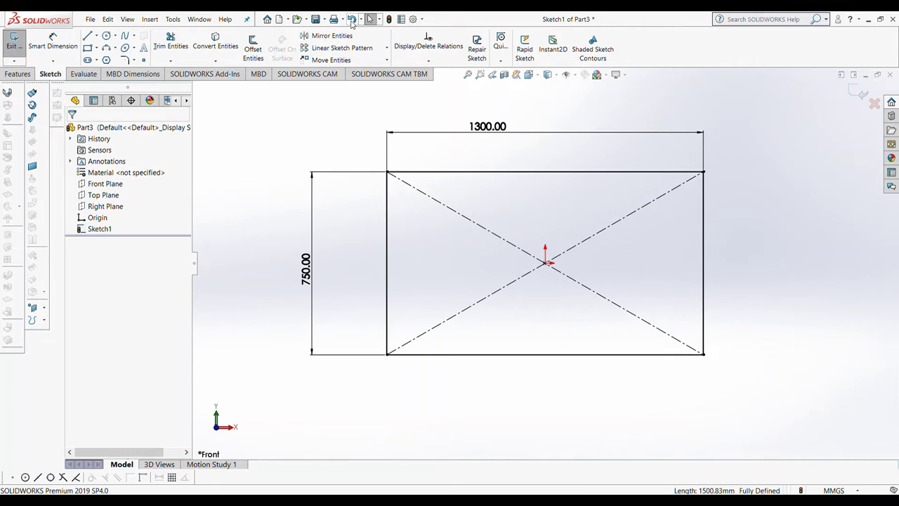
{"action": "left_click", "coordinate": [18, 73]}
{"action": "left_click", "coordinate": [19, 46]}
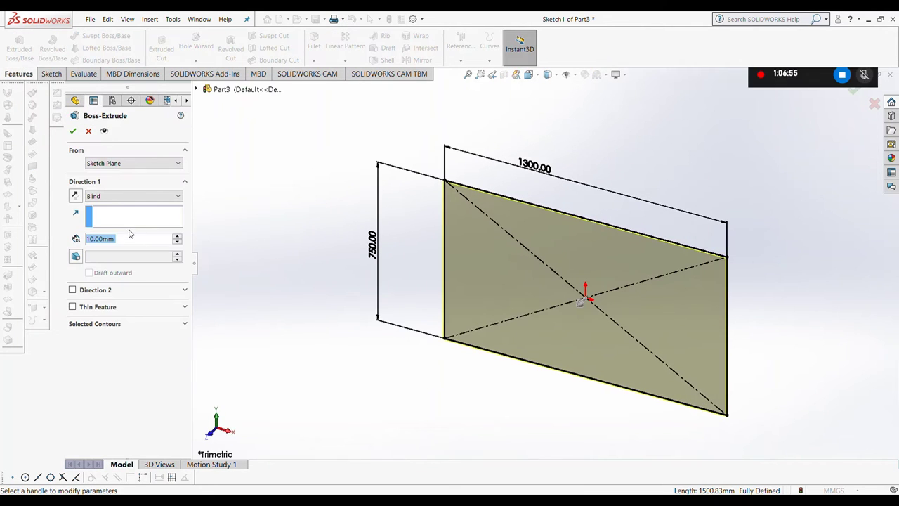
{"action": "type", "text": "6"}
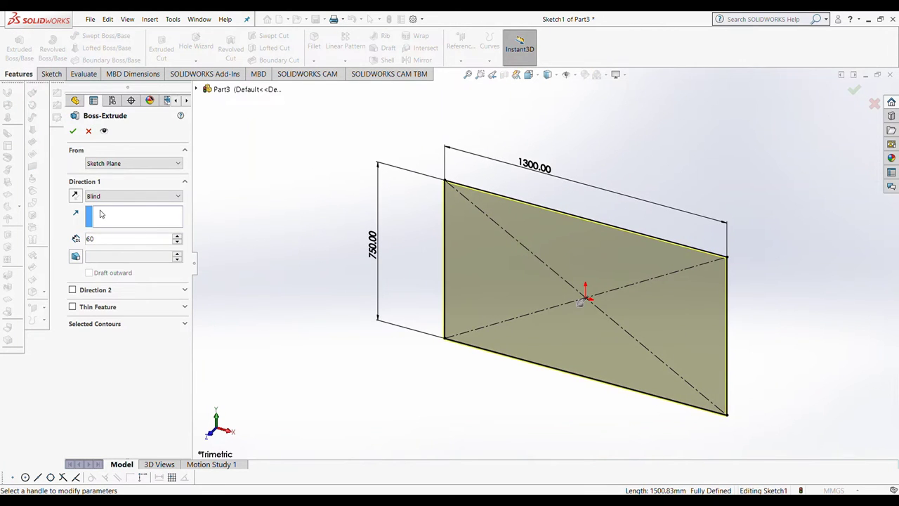
{"action": "left_click", "coordinate": [72, 130]}
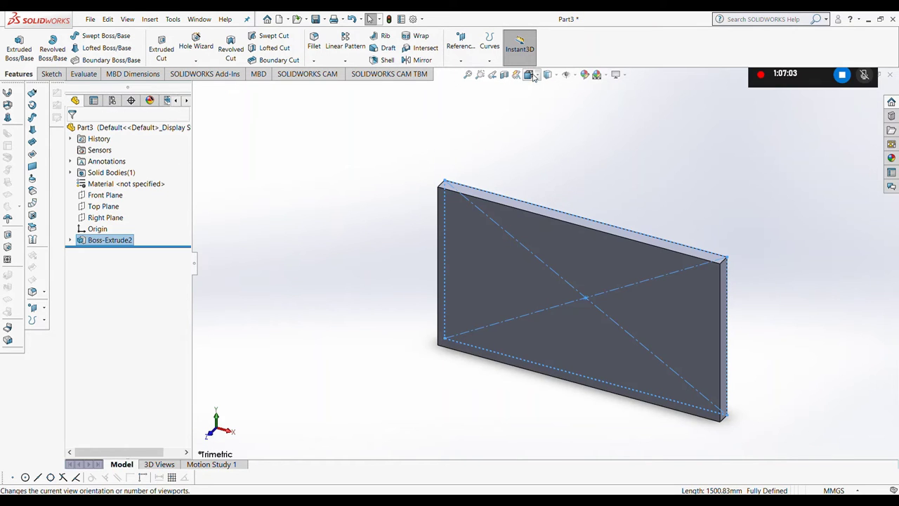
Step: Add Plane1 offset 60 mm from the Front Plane and view it face-on
{"action": "left_click", "coordinate": [536, 74]}
{"action": "key", "text": "ctrl+1"}
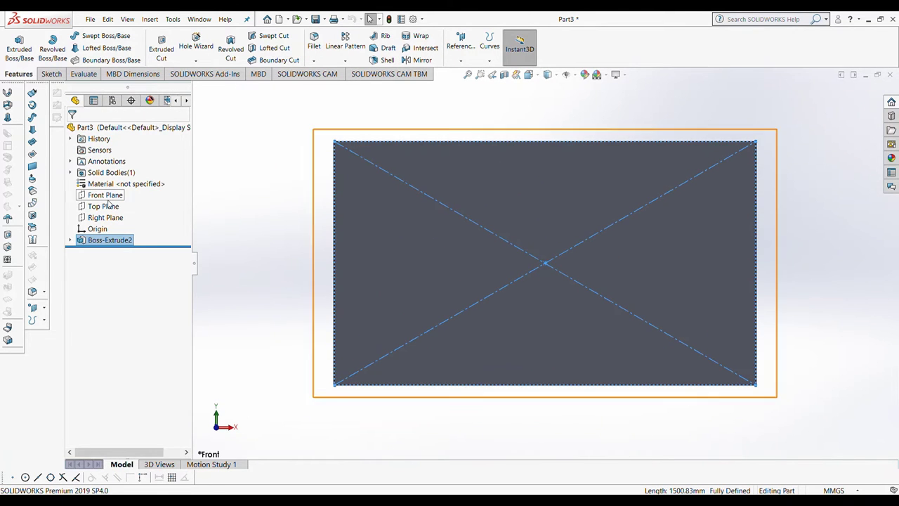
{"action": "left_click", "coordinate": [105, 195]}
{"action": "middle_click_drag", "start_coordinate": [535, 245], "coordinate": [421, 232]}
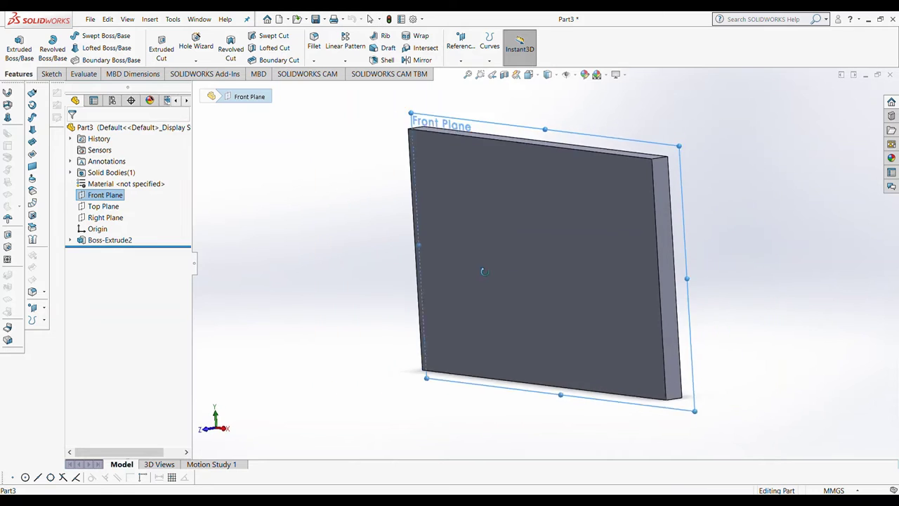
{"action": "left_click", "coordinate": [461, 39]}
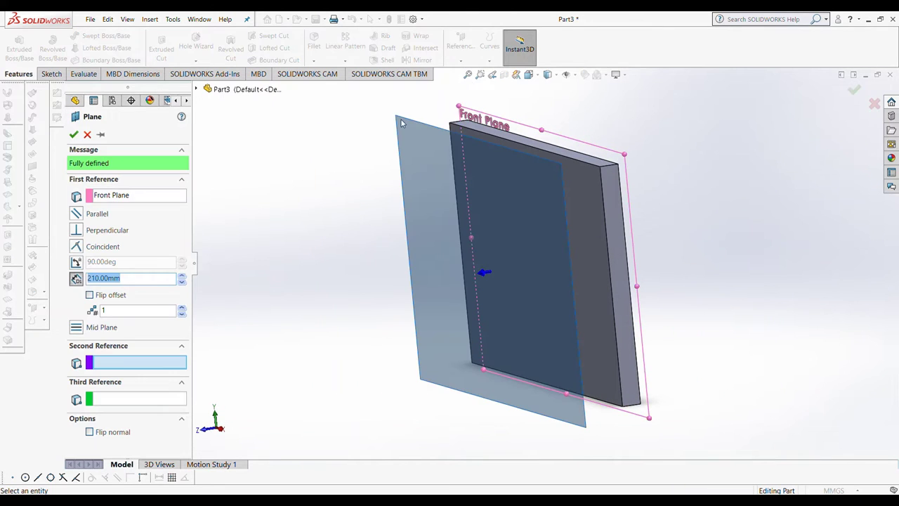
{"action": "type", "text": "0"}
{"action": "key", "text": "Return"}
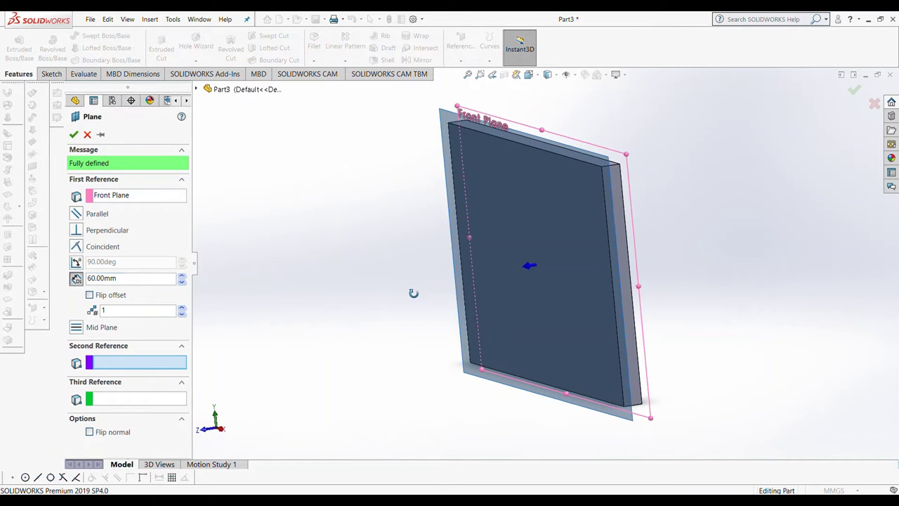
{"action": "middle_click_drag", "start_coordinate": [411, 293], "coordinate": [389, 295]}
{"action": "left_click", "coordinate": [73, 135]}
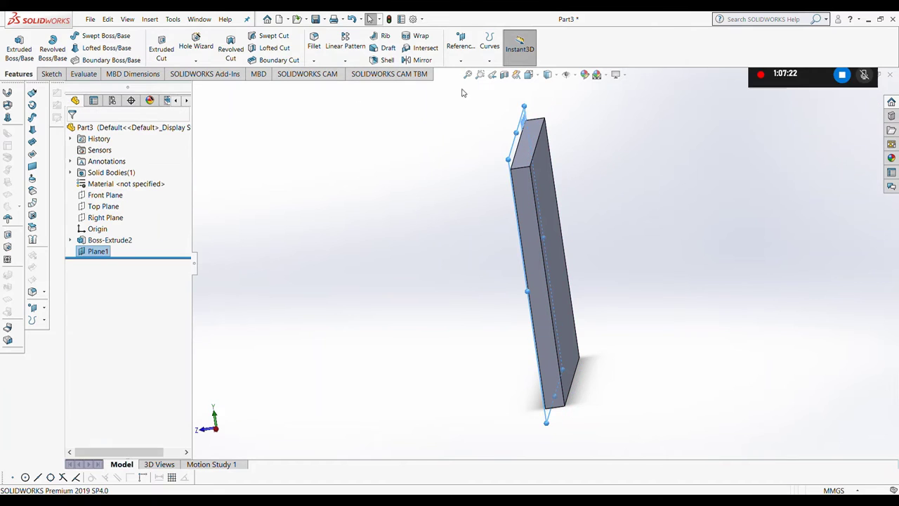
{"action": "left_click", "coordinate": [548, 74]}
{"action": "left_click", "coordinate": [541, 118]}
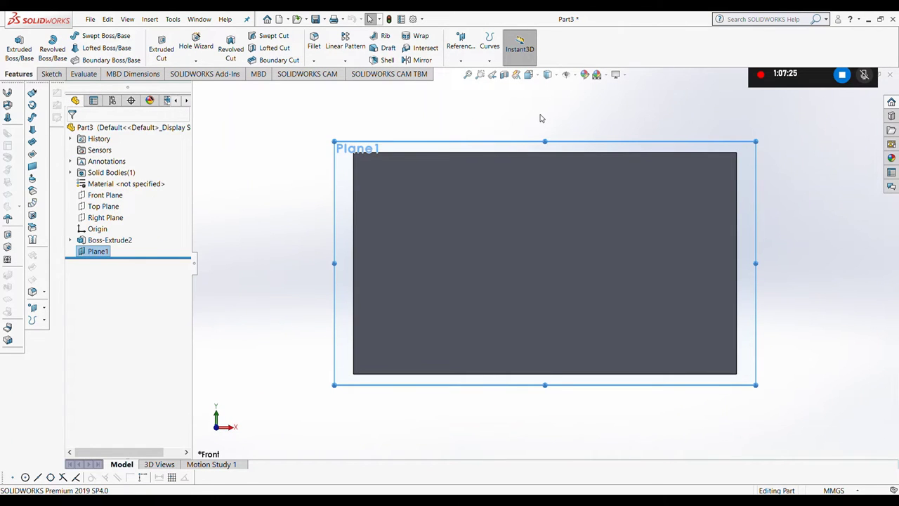
Step: On Plane1, sketch a horizontal centreline through the origin and a rectangle above it
{"action": "left_click", "coordinate": [51, 73]}
{"action": "left_click", "coordinate": [97, 62]}
{"action": "left_click_drag", "start_coordinate": [334, 263], "coordinate": [755, 262]}
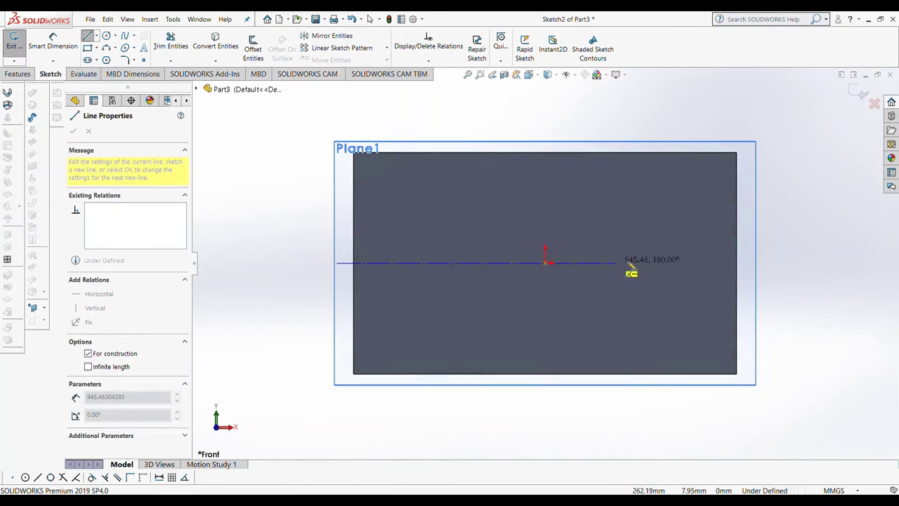
{"action": "key", "text": "Escape"}
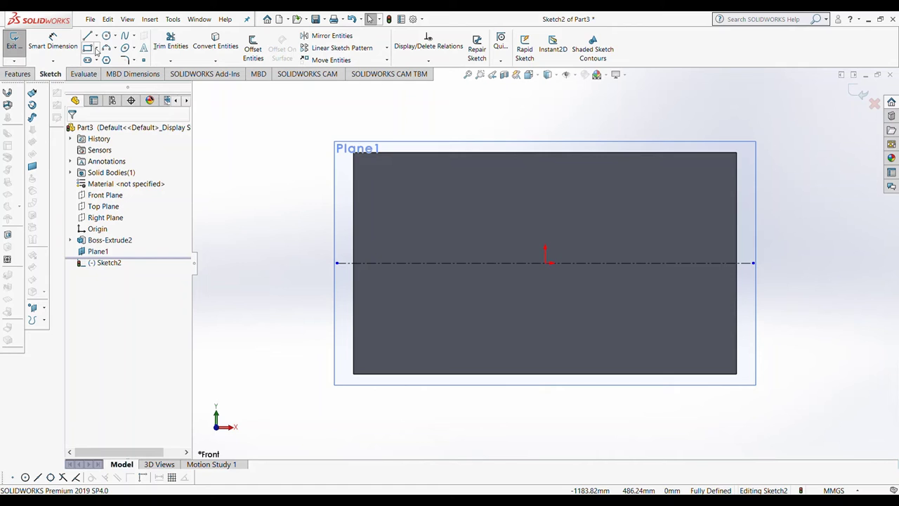
{"action": "left_click", "coordinate": [87, 48]}
{"action": "left_click", "coordinate": [377, 177]}
{"action": "left_click", "coordinate": [482, 244]}
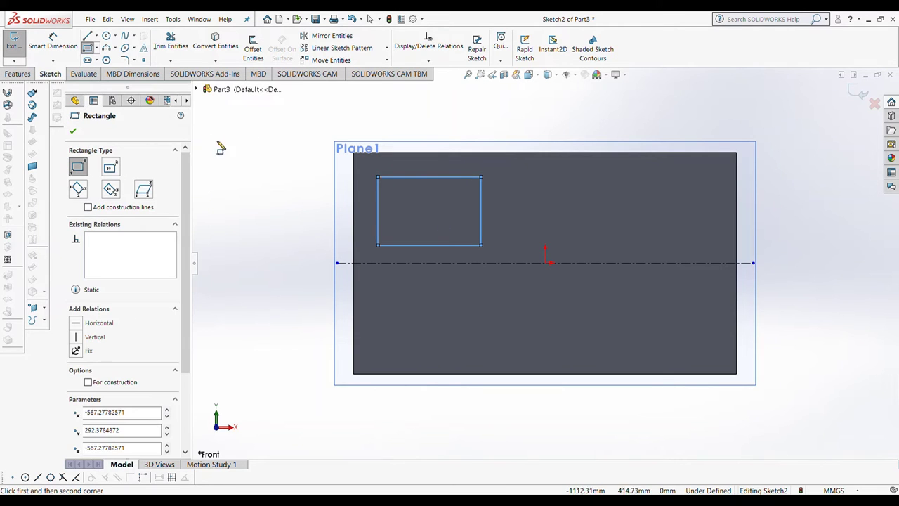
{"action": "key", "text": "Escape"}
{"action": "left_click", "coordinate": [28, 74]}
Step: Dimension the rectangle's width to 300 mm
{"action": "left_click", "coordinate": [51, 74]}
{"action": "left_click", "coordinate": [53, 42]}
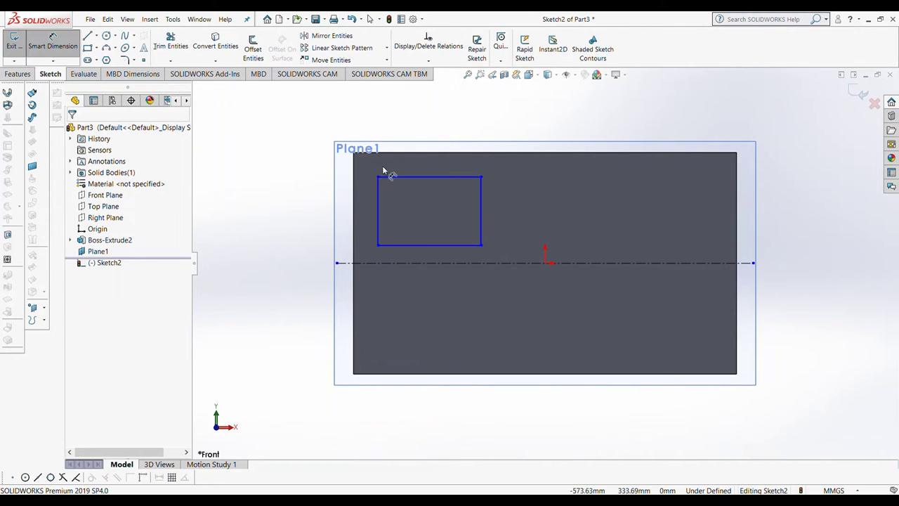
{"action": "left_click", "coordinate": [425, 176]}
{"action": "left_click", "coordinate": [428, 125]}
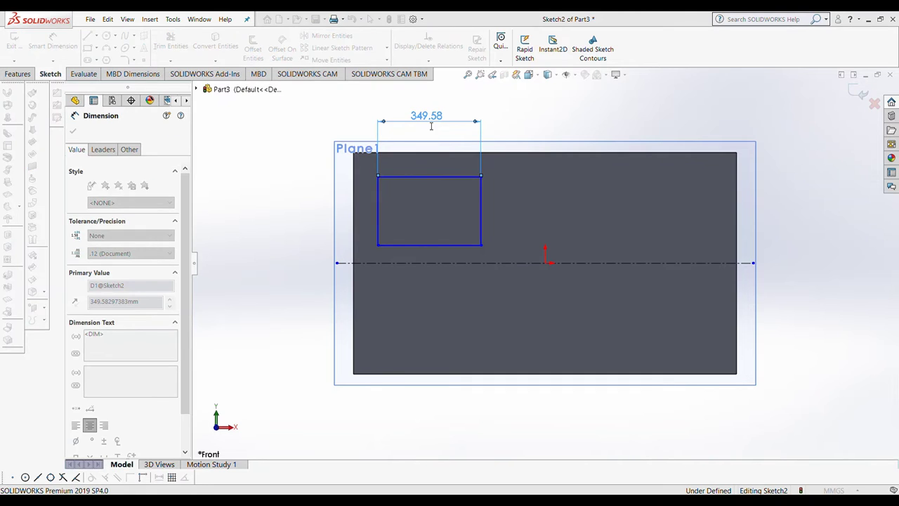
{"action": "type", "text": "300"}
{"action": "key", "text": "Return"}
{"action": "left_click", "coordinate": [425, 176]}
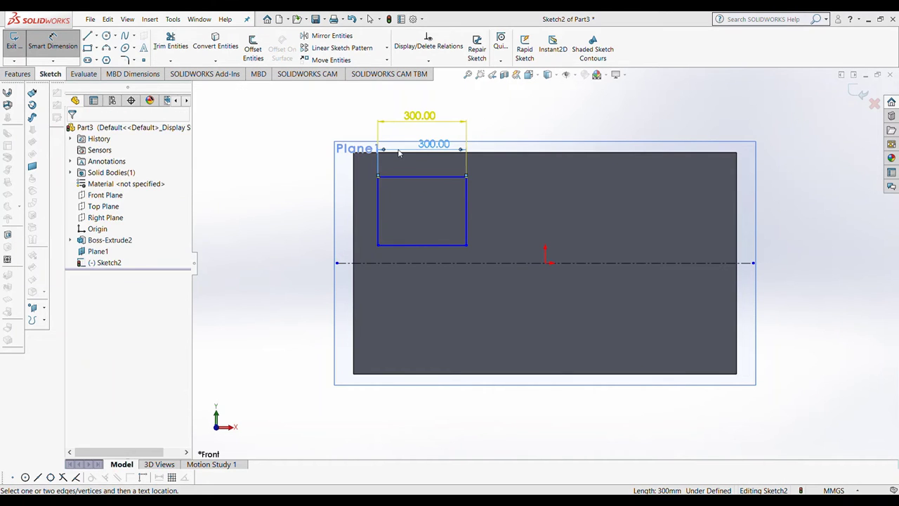
{"action": "left_click", "coordinate": [434, 144]}
{"action": "key", "text": "Escape"}
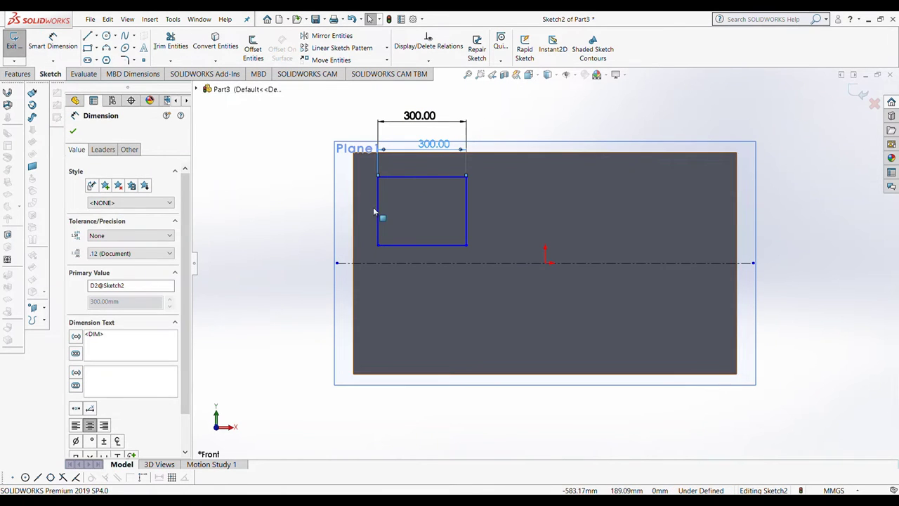
Step: Dimension the rectangle 100 mm from the plate's left edge
{"action": "left_click", "coordinate": [376, 208]}
{"action": "key", "text": "Escape"}
{"action": "right_click_drag", "start_coordinate": [370, 273], "coordinate": [372, 224]}
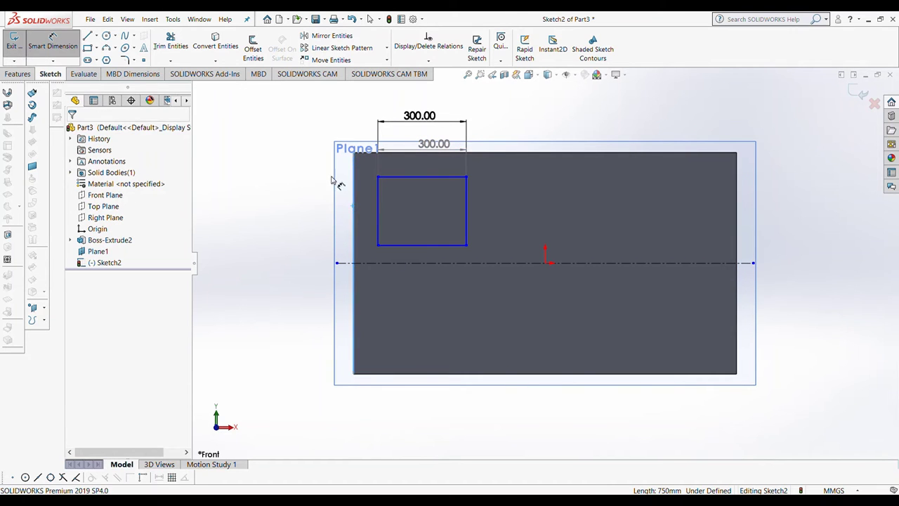
{"action": "left_click", "coordinate": [376, 211]}
{"action": "left_click", "coordinate": [354, 267]}
{"action": "left_click", "coordinate": [359, 274]}
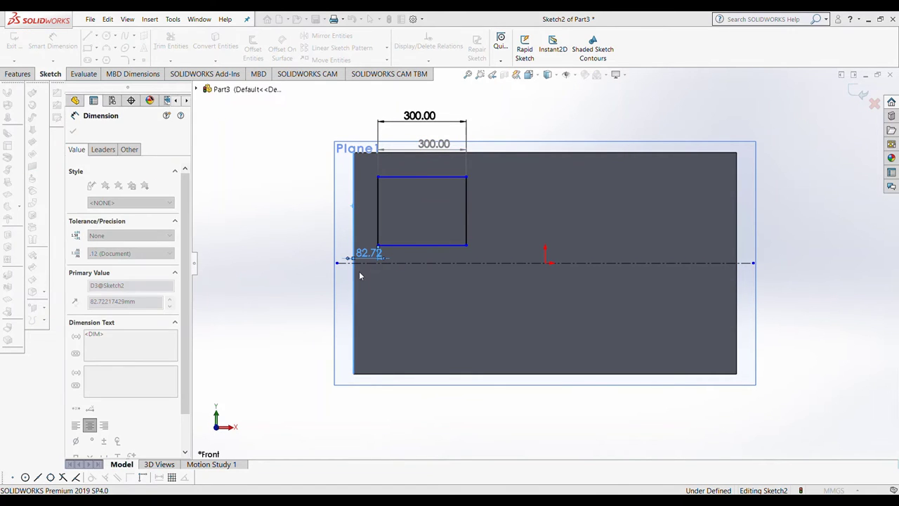
{"action": "left_click", "coordinate": [359, 274]}
{"action": "type", "text": "100"}
{"action": "key", "text": "Return"}
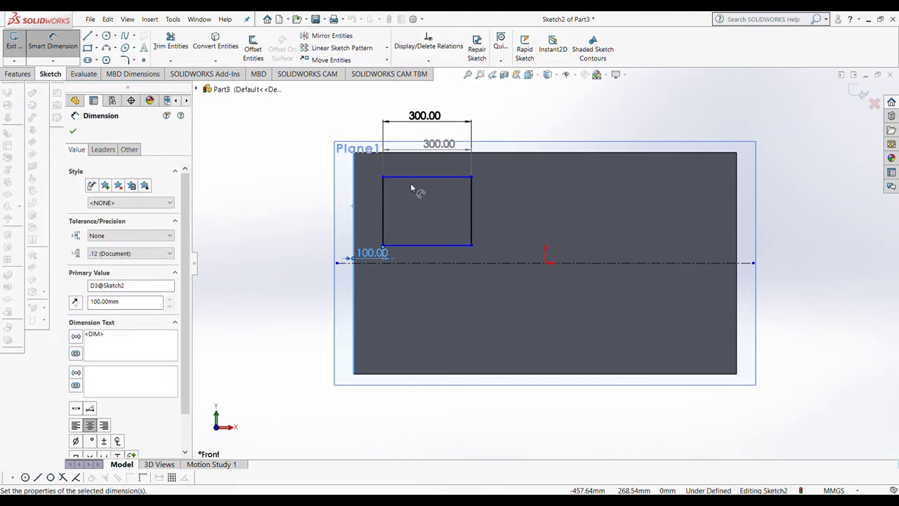
{"action": "left_click", "coordinate": [416, 176]}
Step: Set the rectangle 80 mm below the plate's top edge and 40 mm above the centreline
{"action": "left_click", "coordinate": [408, 153]}
{"action": "left_click", "coordinate": [315, 154]}
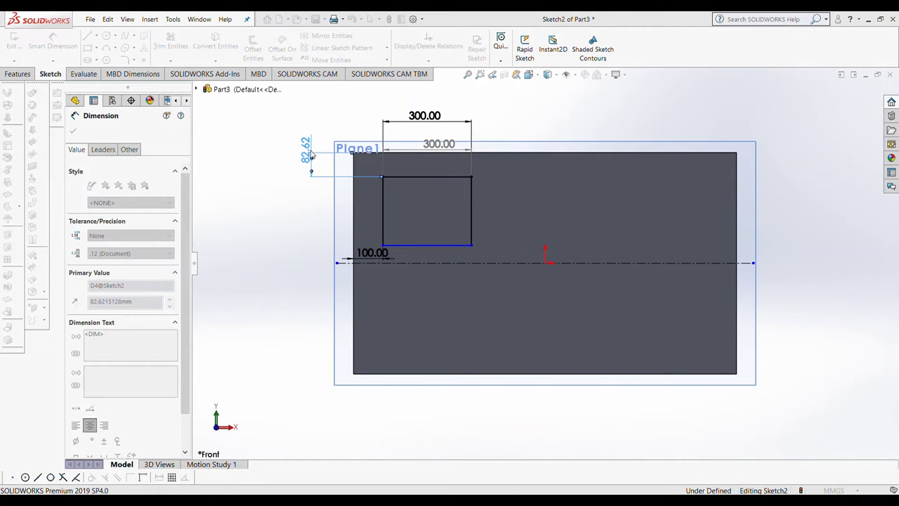
{"action": "type", "text": "80"}
{"action": "key", "text": "Return"}
{"action": "left_click", "coordinate": [417, 250]}
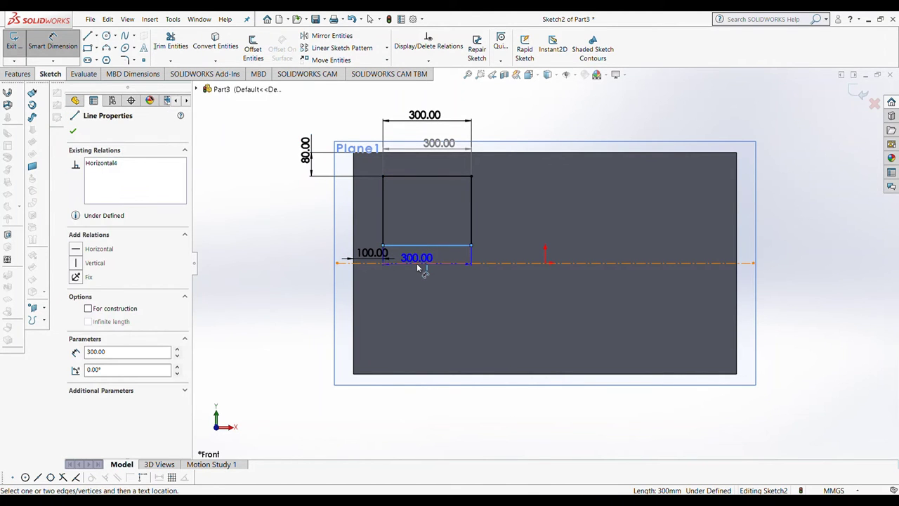
{"action": "left_click", "coordinate": [381, 262]}
{"action": "left_click", "coordinate": [293, 261]}
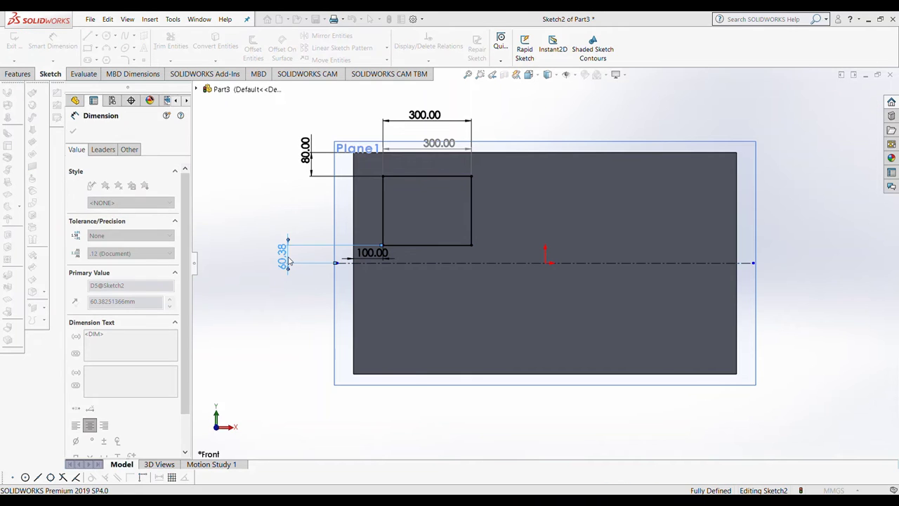
{"action": "type", "text": "40"}
{"action": "key", "text": "Return"}
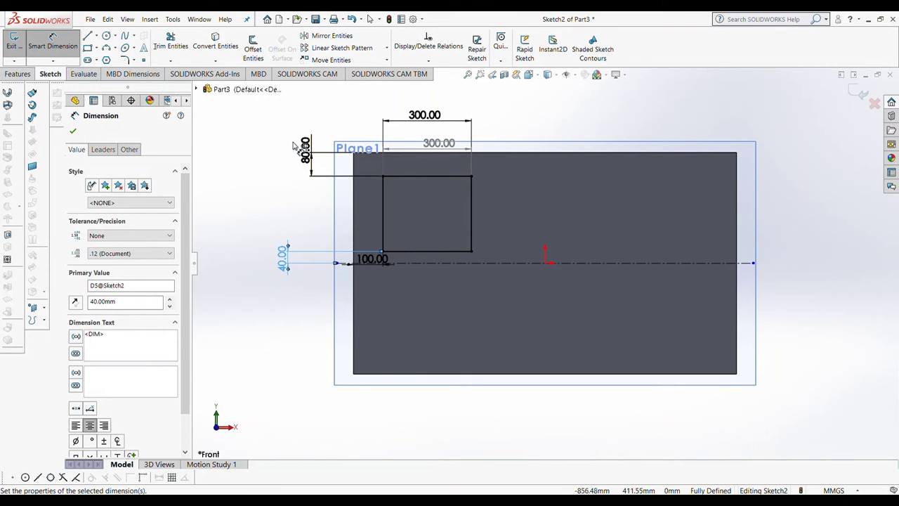
Step: Linearly pattern the rectangle's four lines into 3 instances spaced 400 mm apart
{"action": "left_click", "coordinate": [342, 48]}
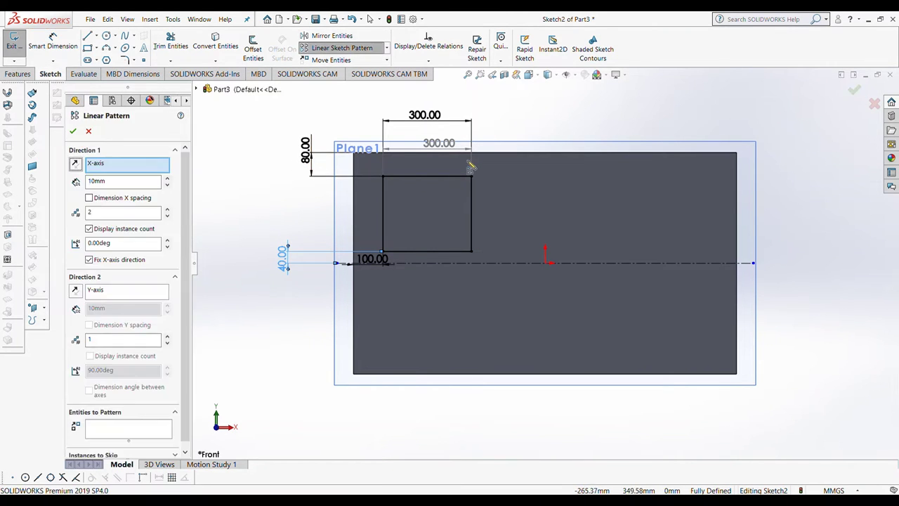
{"action": "left_click", "coordinate": [430, 177]}
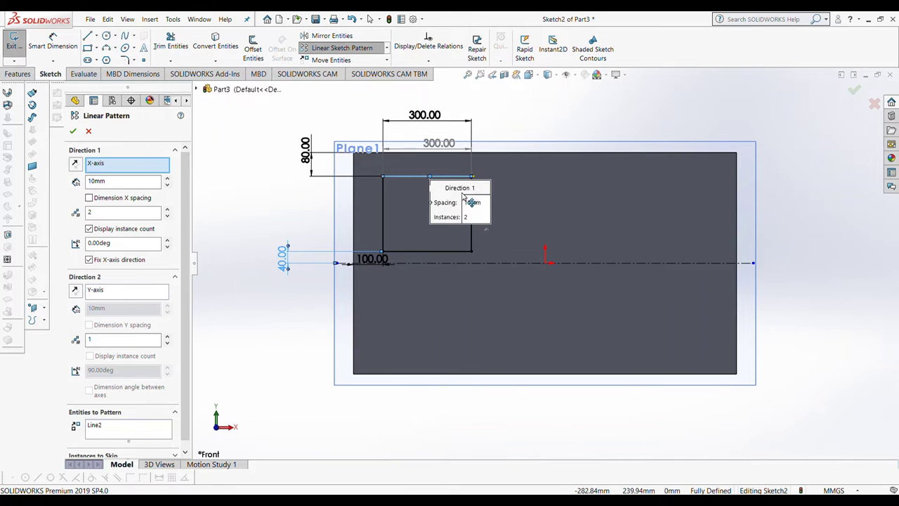
{"action": "left_click", "coordinate": [474, 241]}
{"action": "left_click", "coordinate": [385, 219]}
{"action": "left_click", "coordinate": [407, 250]}
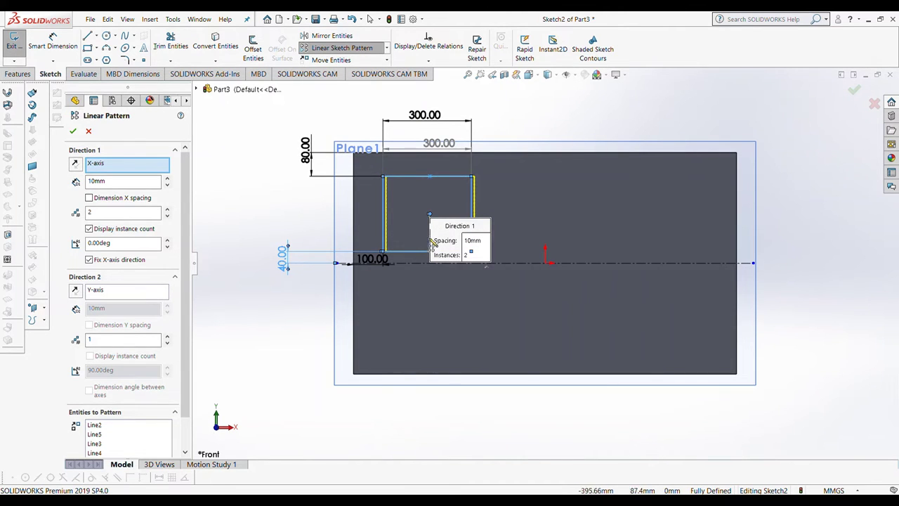
{"action": "left_click", "coordinate": [168, 210]}
{"action": "type", "text": "400"}
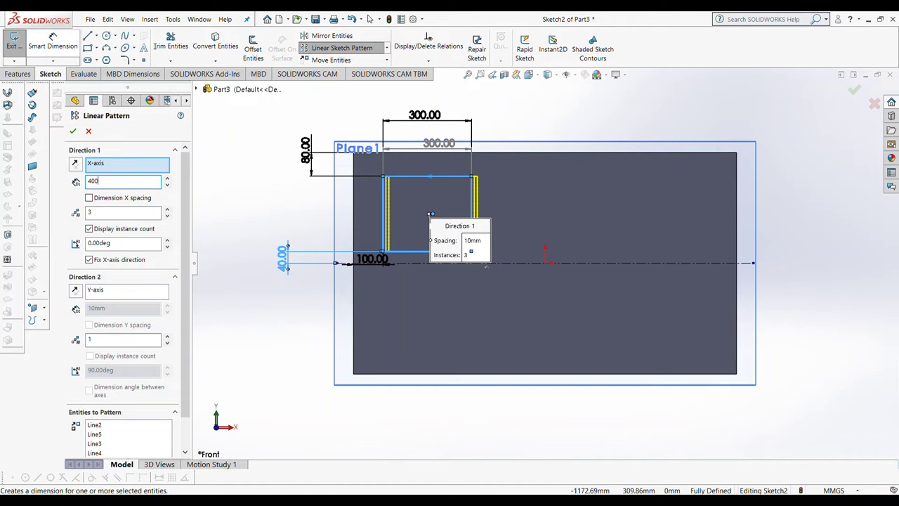
{"action": "key", "text": "Return"}
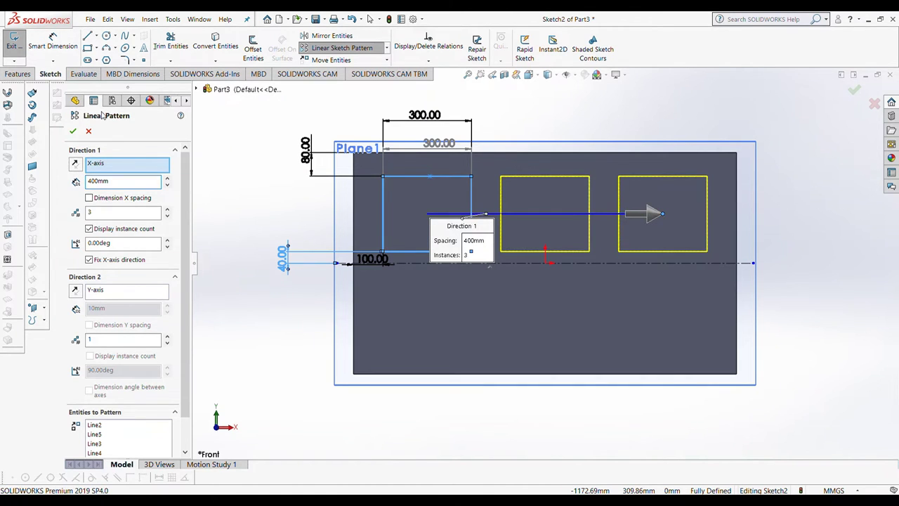
{"action": "left_click", "coordinate": [72, 131]}
Step: Mirror the three rectangles about the horizontal centreline
{"action": "left_click", "coordinate": [327, 36]}
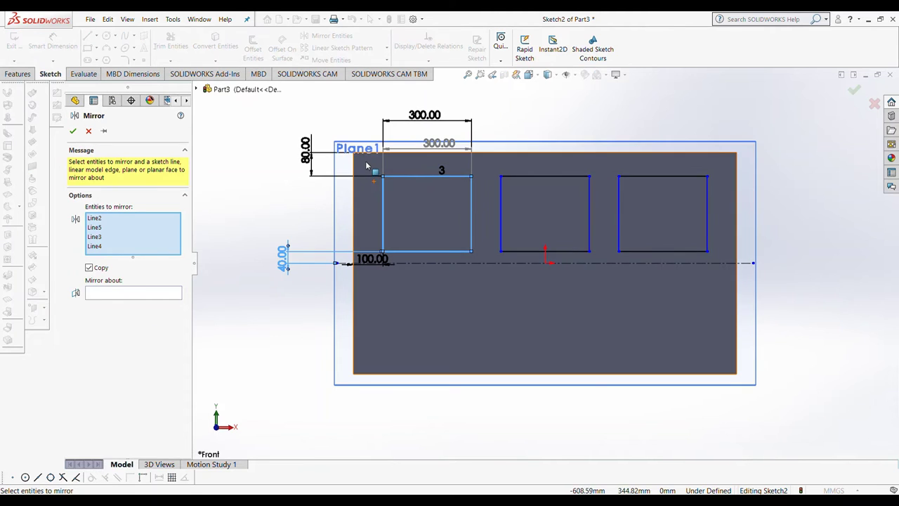
{"action": "left_click_drag", "start_coordinate": [731, 258], "coordinate": [316, 244]}
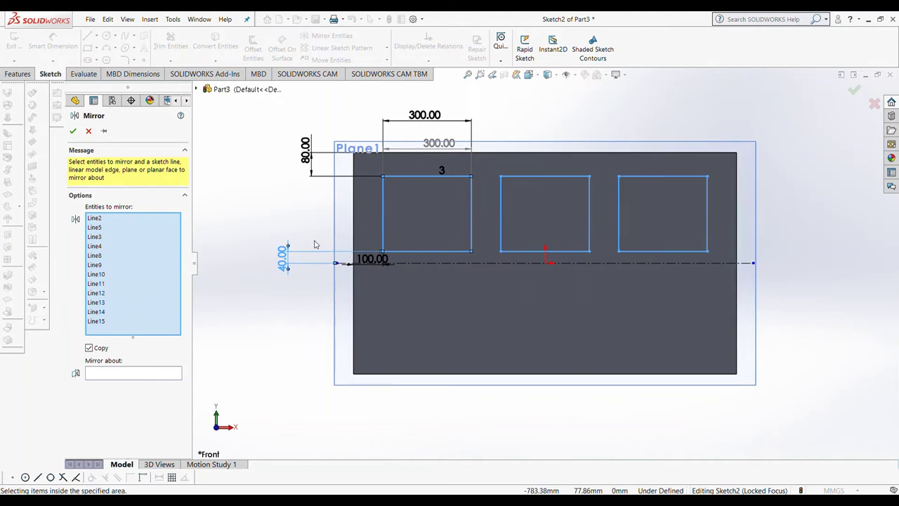
{"action": "left_click", "coordinate": [148, 373]}
{"action": "left_click", "coordinate": [460, 263]}
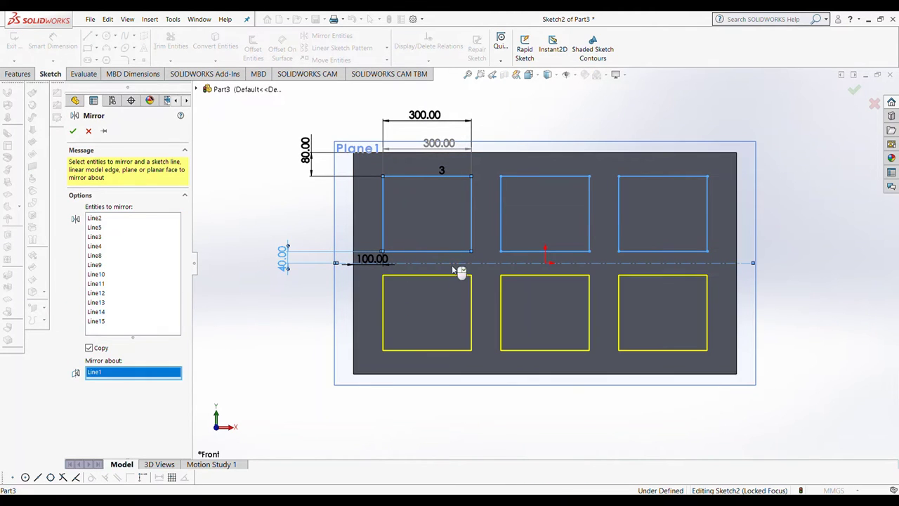
{"action": "left_click", "coordinate": [72, 130]}
{"action": "left_click", "coordinate": [18, 73]}
Step: Extruded-cut the six rectangles 30 mm deep with 30° draft into the plate
{"action": "left_click", "coordinate": [161, 49]}
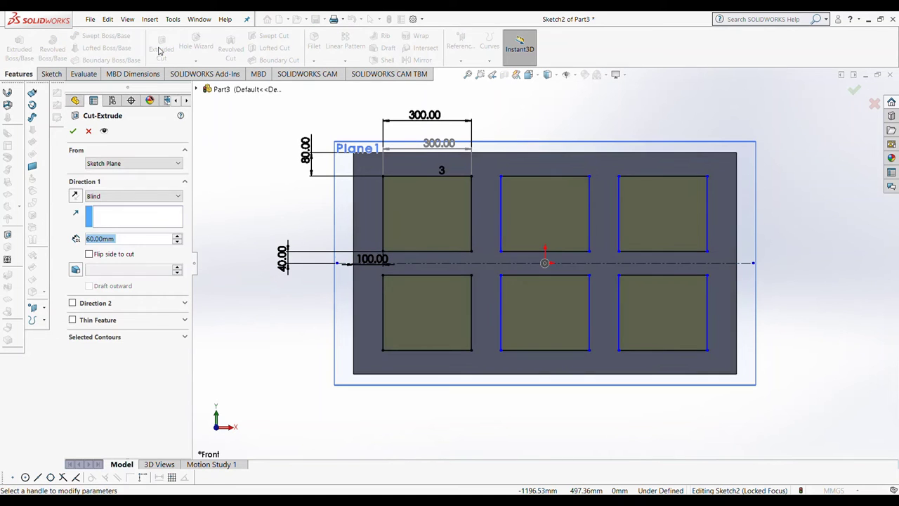
{"action": "type", "text": "30"}
{"action": "key", "text": "Return"}
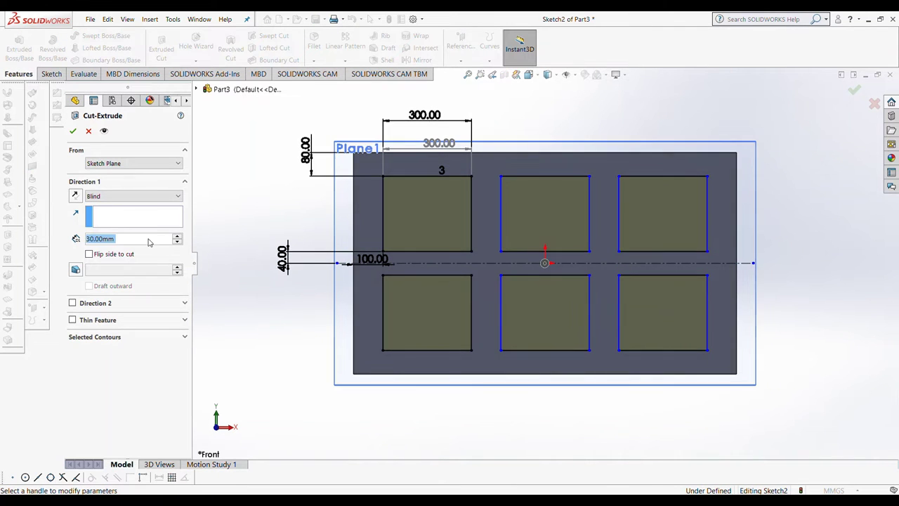
{"action": "mouse_move", "coordinate": [281, 255]}
{"action": "middle_mouse_down"}
{"action": "mouse_move", "coordinate": [340, 271]}
{"action": "mouse_move", "coordinate": [246, 272]}
{"action": "middle_mouse_up"}
{"action": "left_click", "coordinate": [75, 269]}
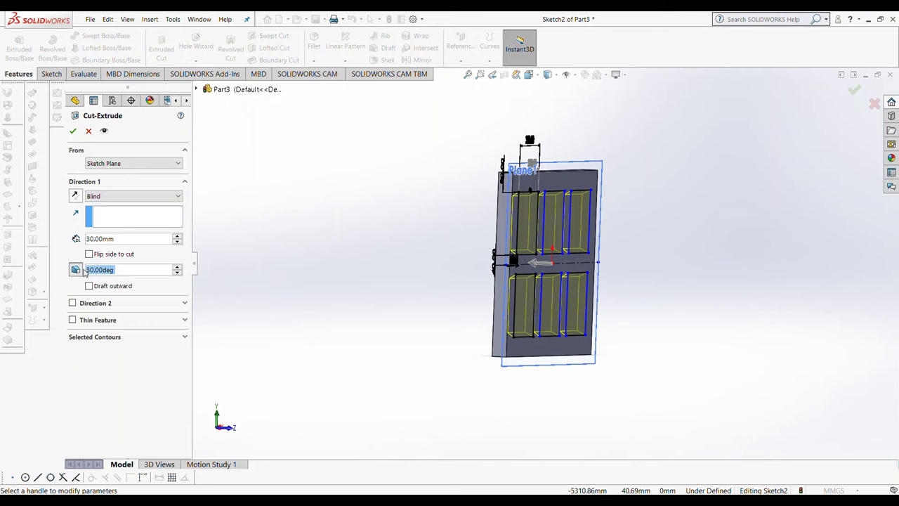
{"action": "left_click", "coordinate": [73, 130]}
{"action": "mouse_move", "coordinate": [380, 302]}
{"action": "middle_mouse_down"}
{"action": "mouse_move", "coordinate": [436, 278]}
{"action": "mouse_move", "coordinate": [512, 281]}
{"action": "mouse_move", "coordinate": [468, 188]}
{"action": "middle_mouse_up"}
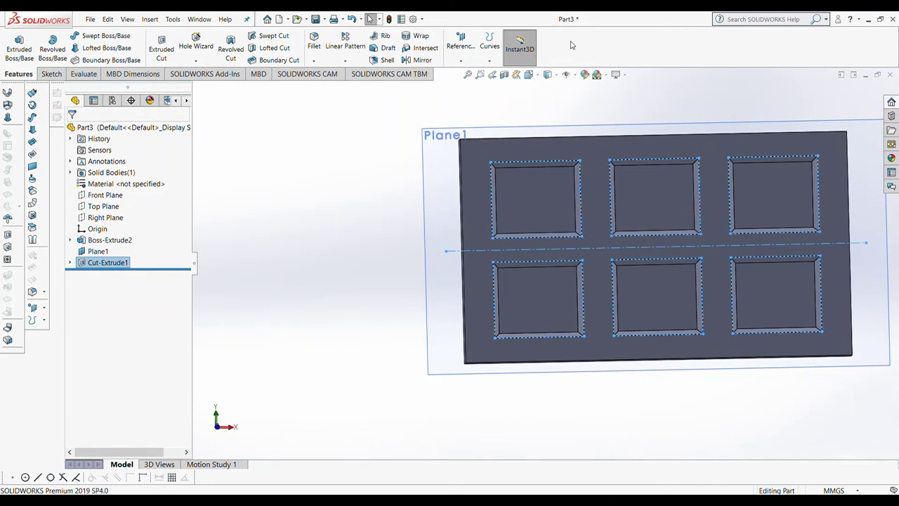
Step: Start a sketch on Plane1 with a vertical centreline through the origin
{"action": "left_click", "coordinate": [528, 74]}
{"action": "left_click", "coordinate": [529, 137]}
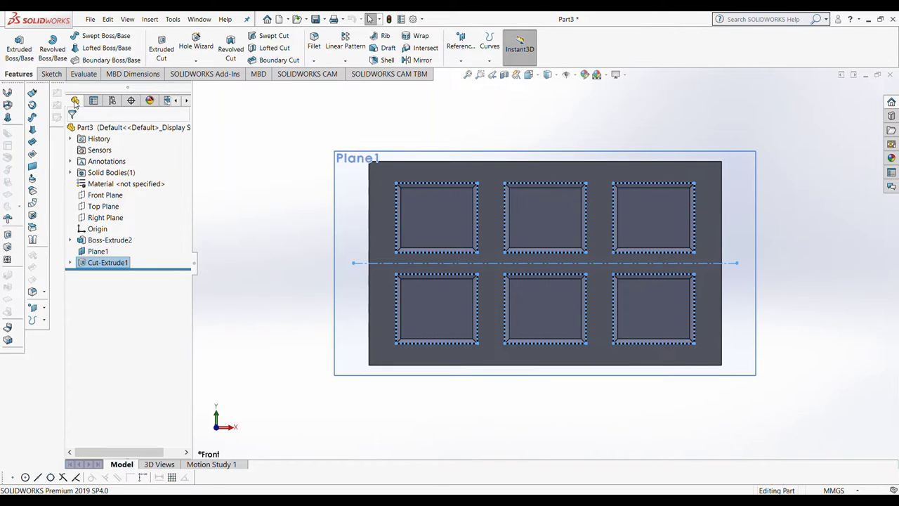
{"action": "left_click", "coordinate": [59, 77]}
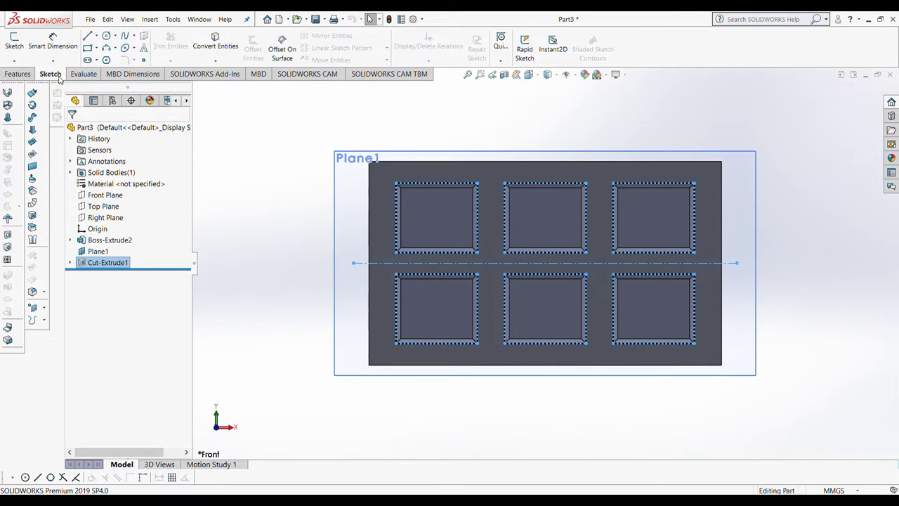
{"action": "left_click", "coordinate": [88, 36]}
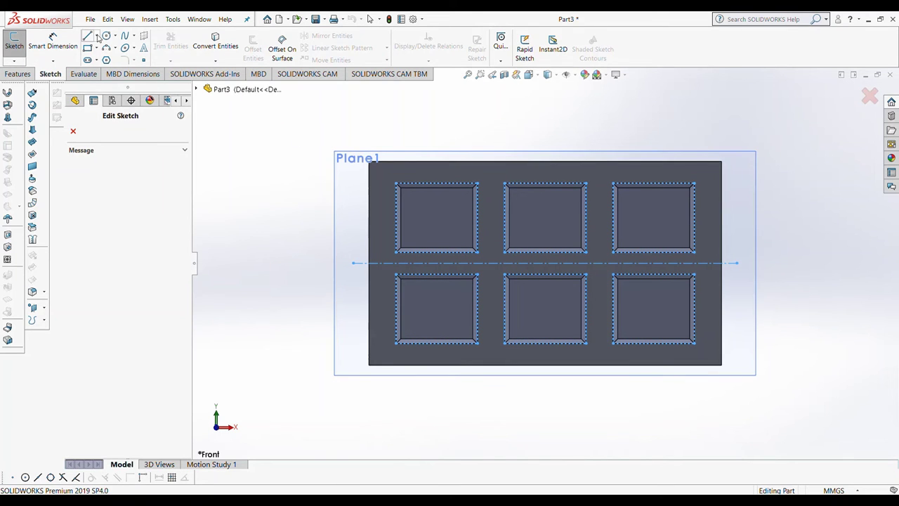
{"action": "left_click", "coordinate": [357, 161]}
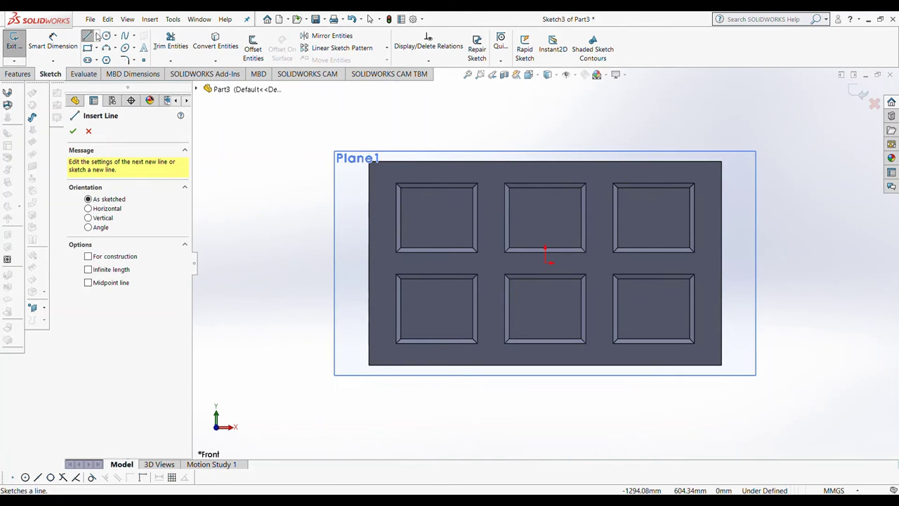
{"action": "left_click", "coordinate": [88, 256]}
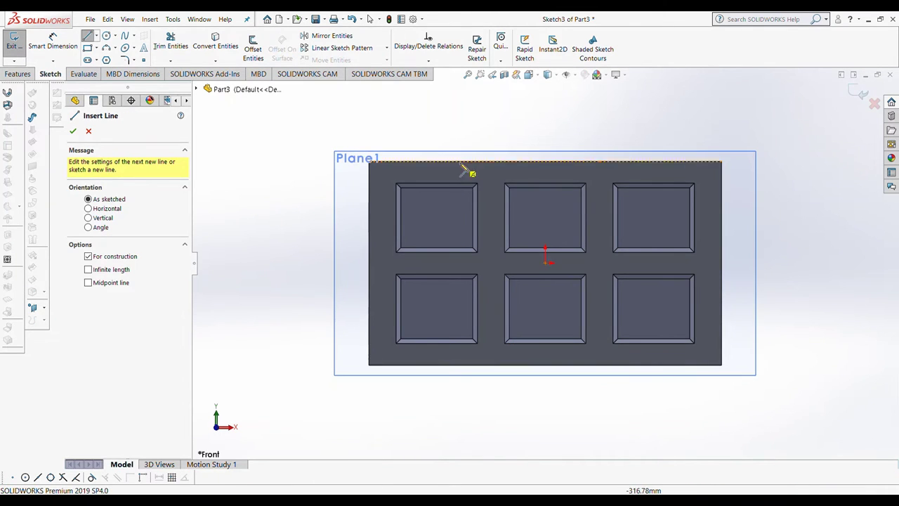
{"action": "left_click", "coordinate": [546, 119]}
{"action": "left_click", "coordinate": [546, 469]}
{"action": "scroll", "coordinate": [367, 137], "scroll_direction": "down", "scroll_amount": 5}
{"action": "key", "text": "Escape"}
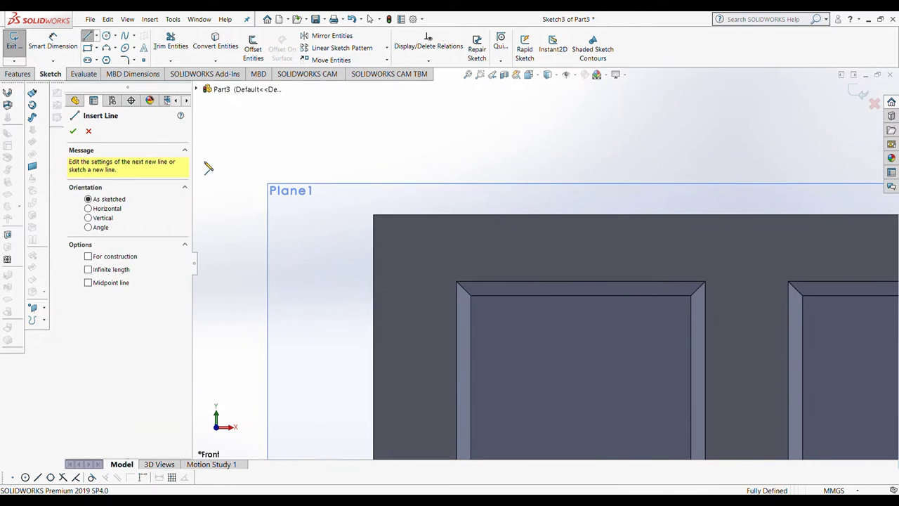
Step: Draw a three-line tab above the plate's top-left corner and dimension its 60 mm width
{"action": "left_click", "coordinate": [373, 215]}
{"action": "left_click", "coordinate": [373, 108]}
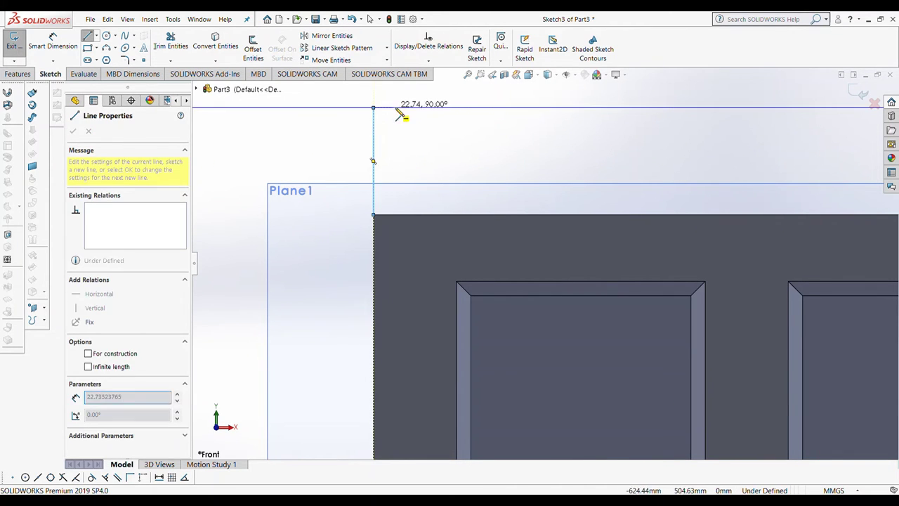
{"action": "left_click", "coordinate": [435, 108]}
{"action": "left_click", "coordinate": [435, 214]}
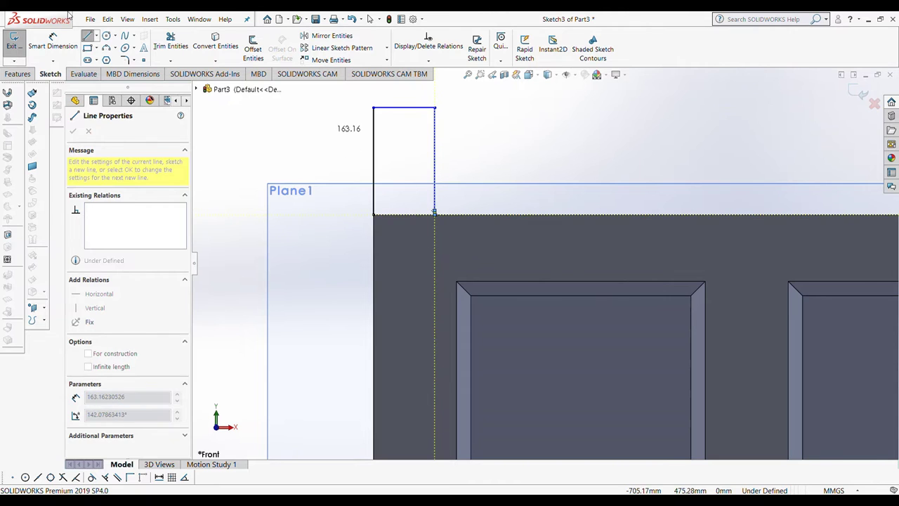
{"action": "left_click", "coordinate": [53, 42]}
{"action": "left_click", "coordinate": [395, 108]}
{"action": "left_click", "coordinate": [404, 101]}
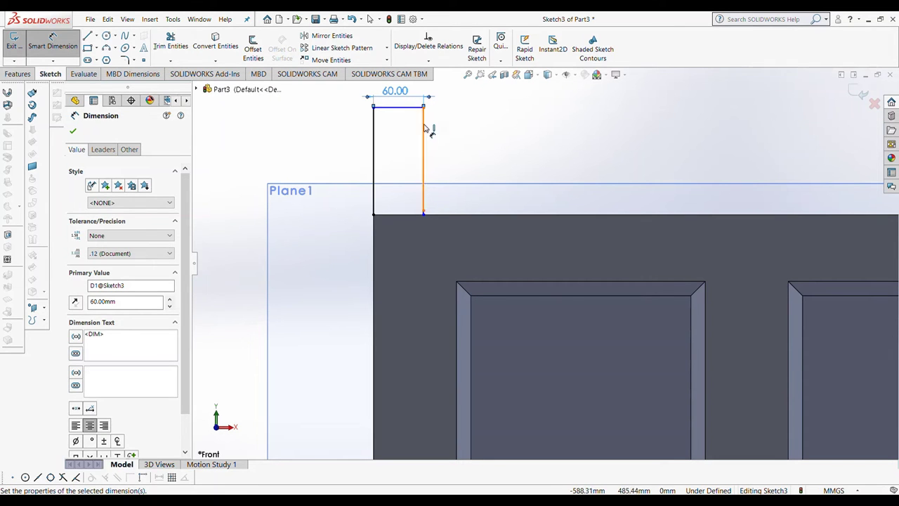
Step: Try a 124.20 mm height dimension on the tab's right side, then undo it
{"action": "left_click", "coordinate": [424, 129]}
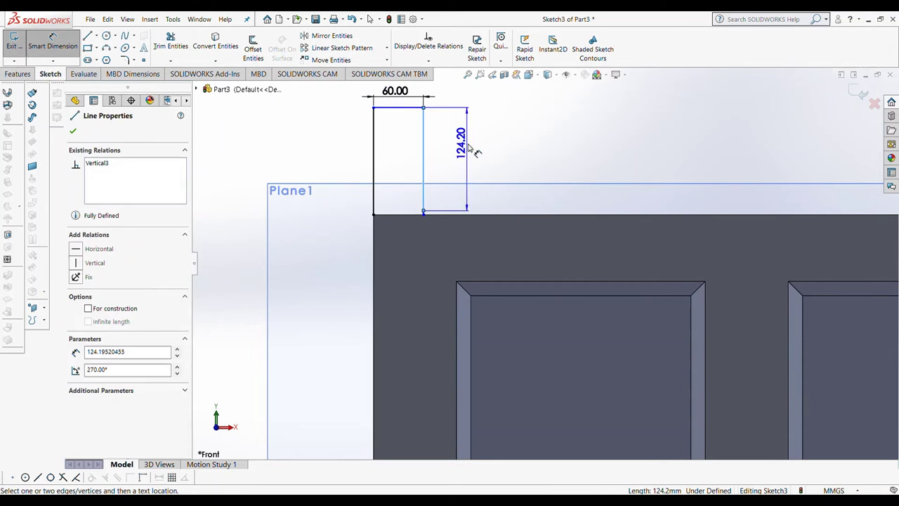
{"action": "left_click", "coordinate": [424, 211]}
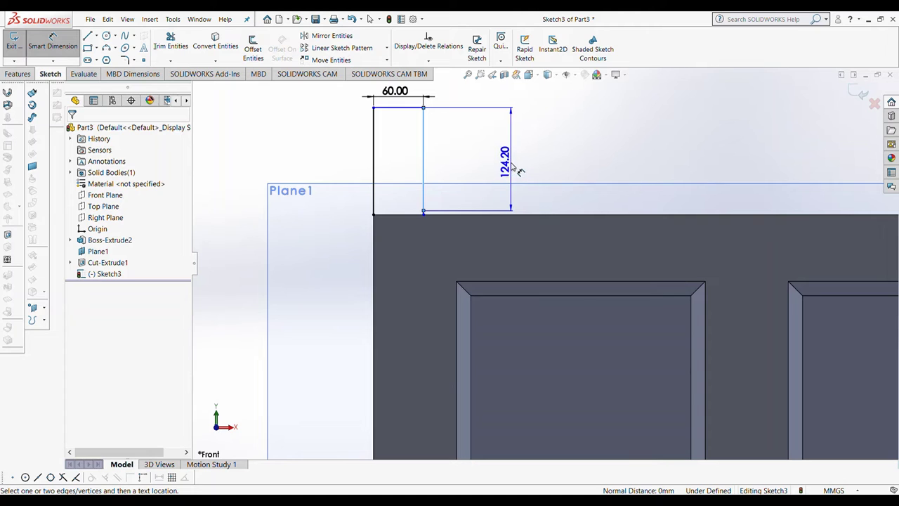
{"action": "scroll", "coordinate": [455, 183], "scroll_direction": "down", "scroll_amount": 5}
{"action": "left_click_drag", "start_coordinate": [370, 288], "coordinate": [511, 250]}
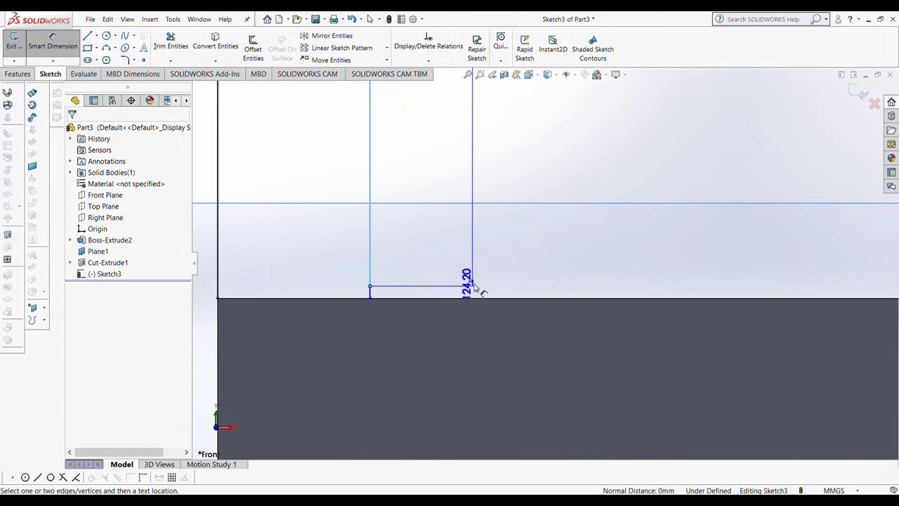
{"action": "scroll", "coordinate": [511, 250], "scroll_direction": "up", "scroll_amount": 2}
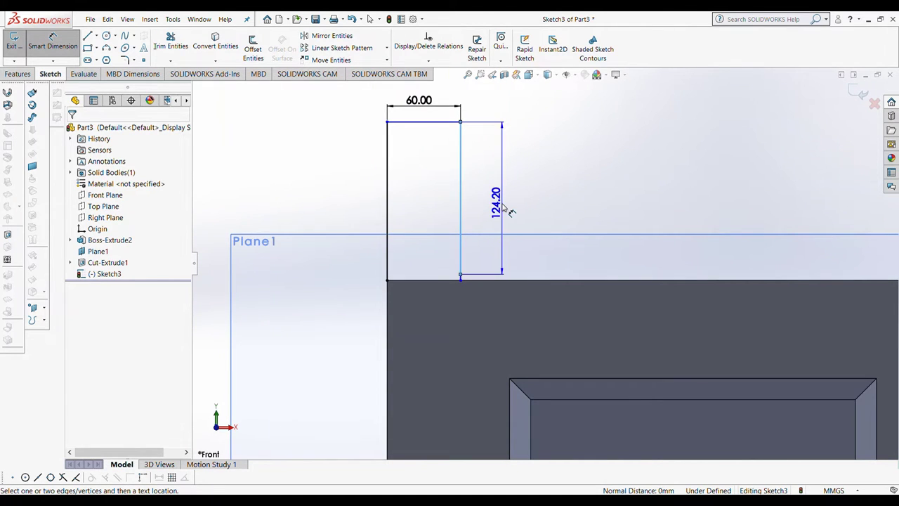
{"action": "left_click", "coordinate": [511, 223]}
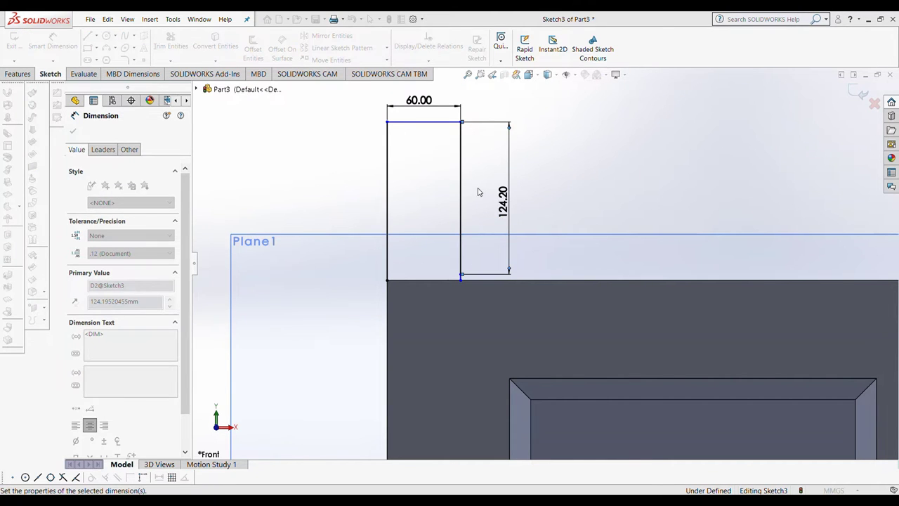
{"action": "left_click", "coordinate": [480, 190]}
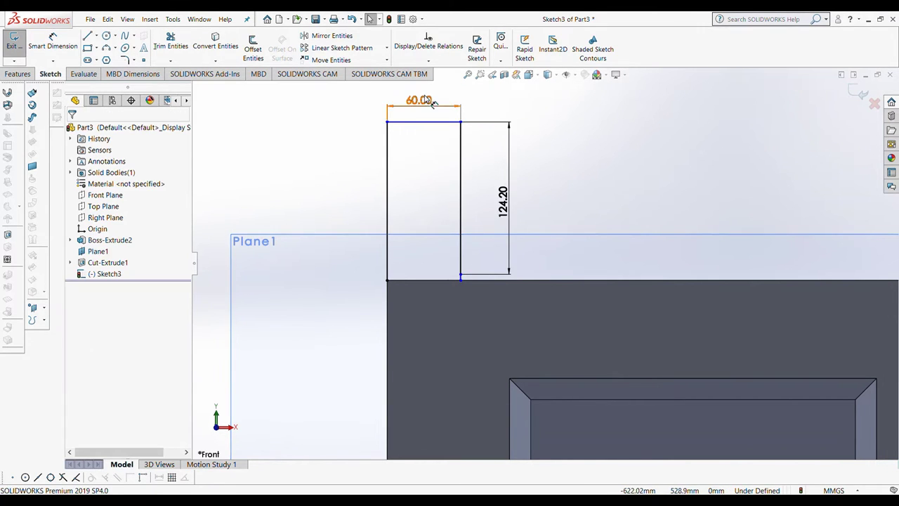
{"action": "left_click", "coordinate": [351, 19]}
{"action": "left_click", "coordinate": [352, 19]}
Step: Dimension the tab's height to 40 mm, making the outline 60 × 40 mm
{"action": "left_click", "coordinate": [421, 104]}
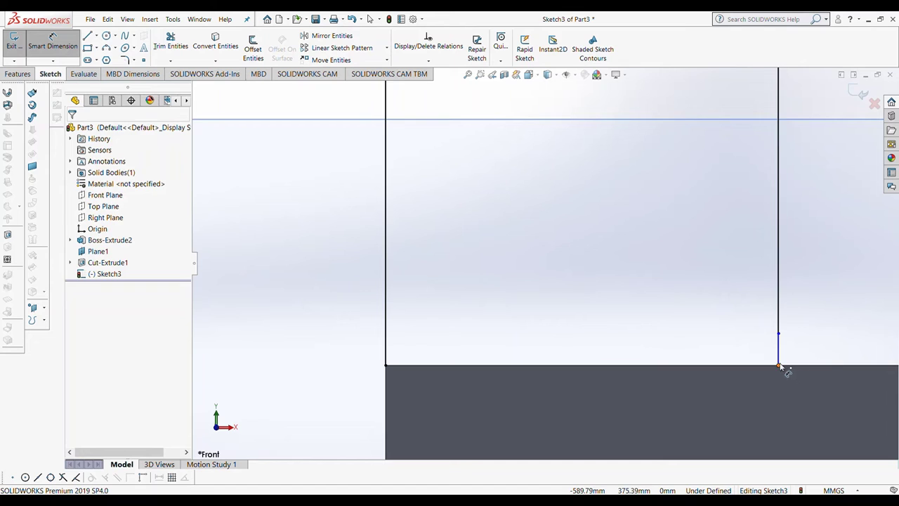
{"action": "left_click", "coordinate": [778, 365]}
{"action": "scroll", "coordinate": [773, 281], "scroll_direction": "up", "scroll_amount": 2}
{"action": "scroll", "coordinate": [634, 129], "scroll_direction": "up", "scroll_amount": 2}
{"action": "left_click", "coordinate": [583, 143]}
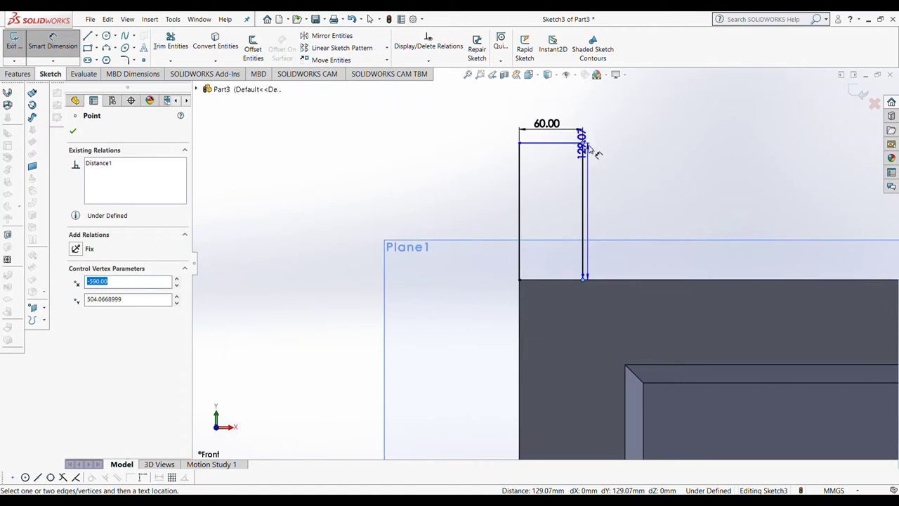
{"action": "left_click", "coordinate": [636, 190]}
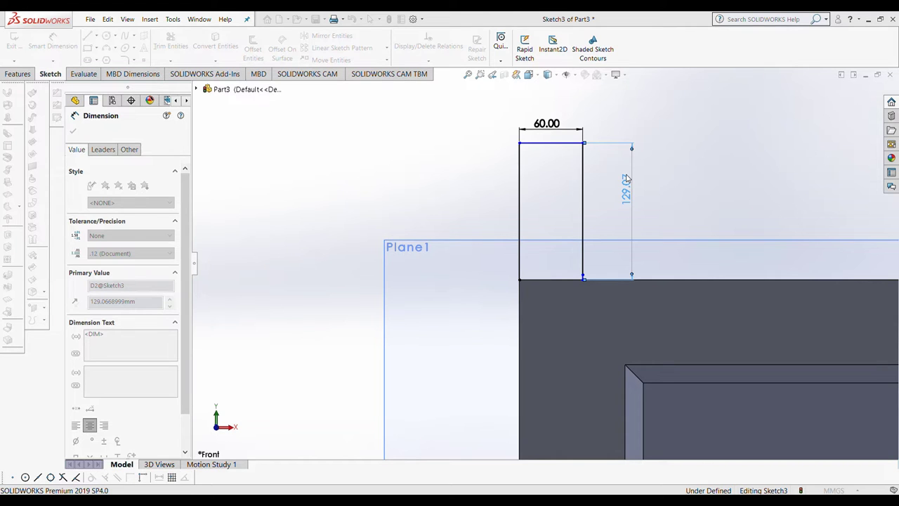
{"action": "left_click", "coordinate": [626, 179]}
{"action": "type", "text": "40"}
{"action": "key", "text": "Return"}
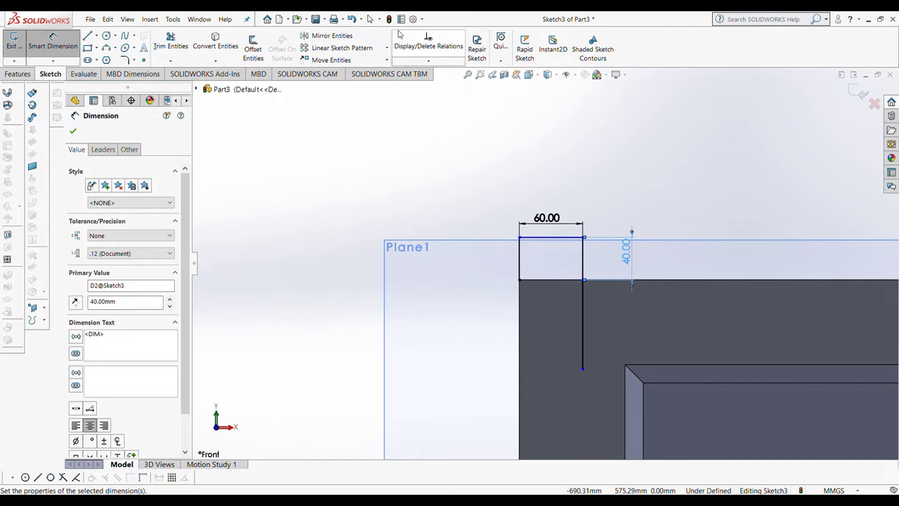
{"action": "left_click", "coordinate": [72, 132]}
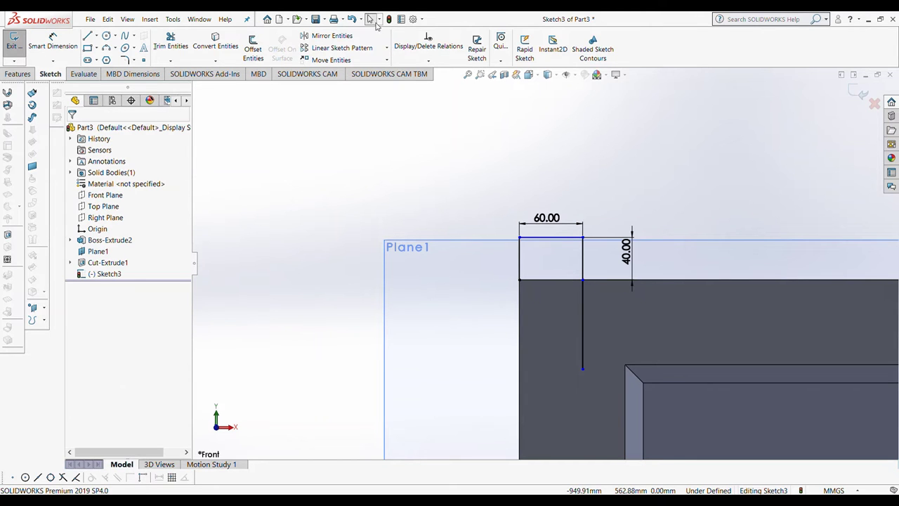
{"action": "left_click", "coordinate": [332, 36]}
{"action": "scroll", "coordinate": [744, 264], "scroll_direction": "up", "scroll_amount": 5}
Step: Mirror the tab's top line and both side lines about the vertical centreline Line1
{"action": "left_click", "coordinate": [544, 256]}
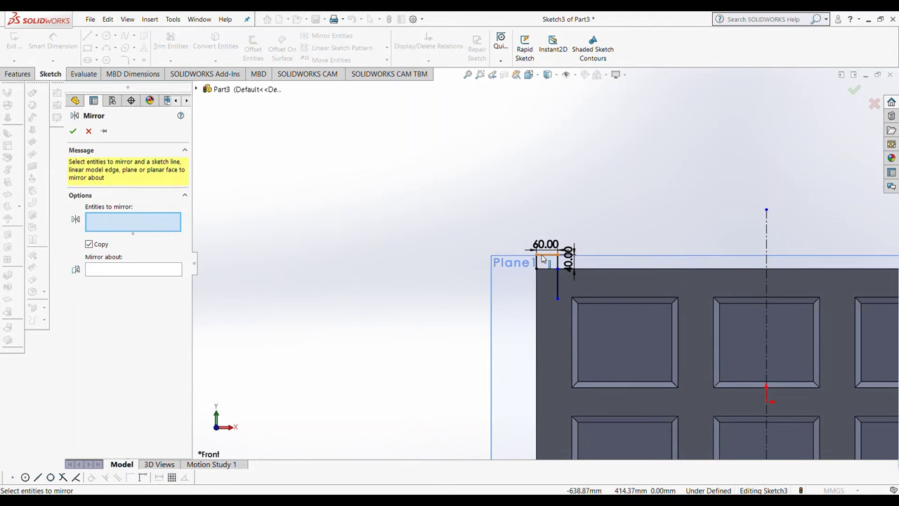
{"action": "scroll", "coordinate": [544, 260], "scroll_direction": "up", "scroll_amount": 2}
{"action": "left_click", "coordinate": [550, 269]}
{"action": "left_click", "coordinate": [561, 261]}
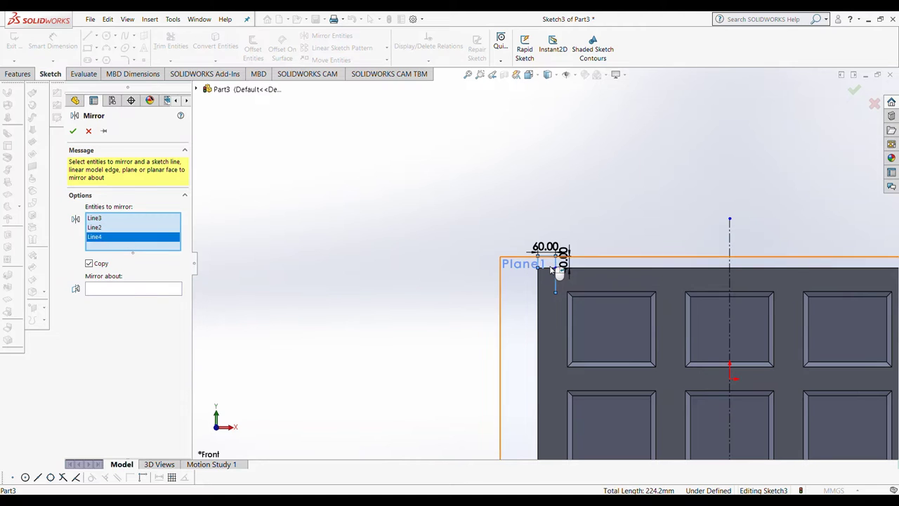
{"action": "left_click", "coordinate": [151, 289]}
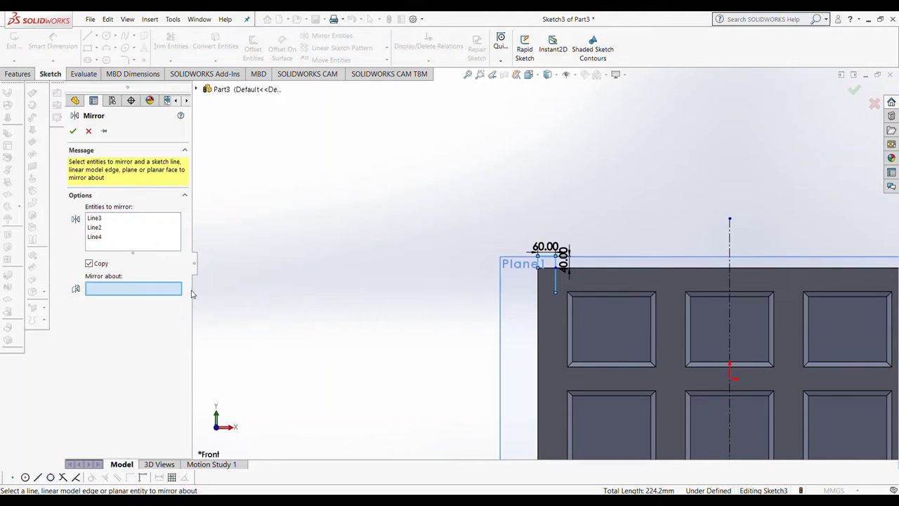
{"action": "left_click", "coordinate": [731, 281]}
{"action": "scroll", "coordinate": [543, 262], "scroll_direction": "up", "scroll_amount": 3}
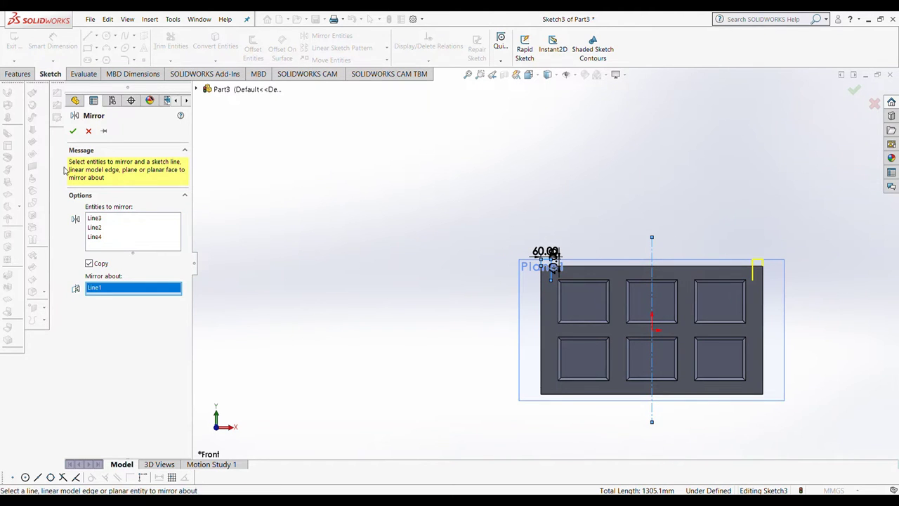
{"action": "left_click", "coordinate": [72, 130]}
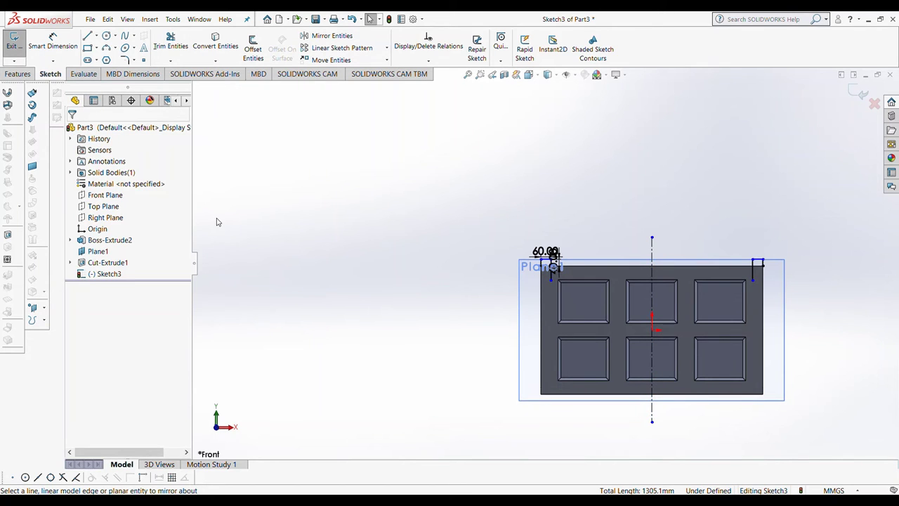
{"action": "scroll", "coordinate": [217, 222], "scroll_direction": "down", "scroll_amount": 2}
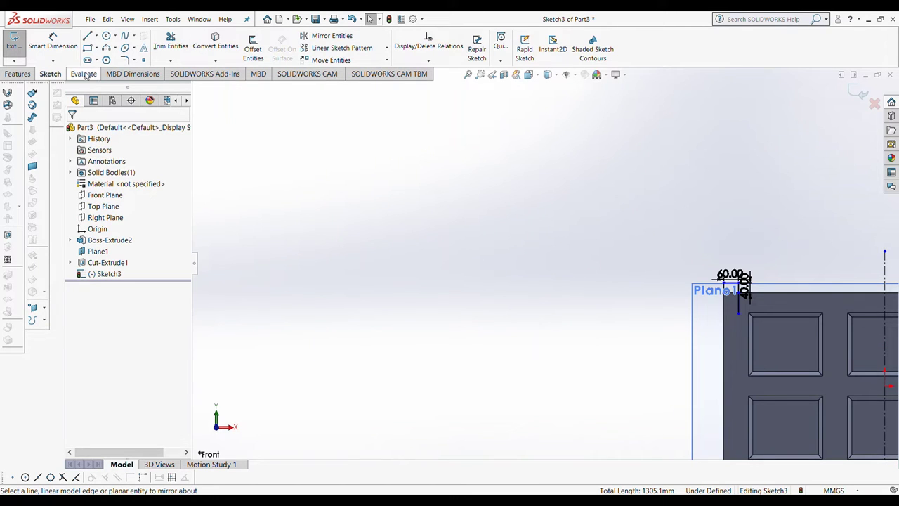
{"action": "left_click", "coordinate": [18, 73]}
Step: Try extruding the open tab outline, then cancel the extrusion
{"action": "left_click", "coordinate": [19, 48]}
{"action": "scroll", "coordinate": [762, 291], "scroll_direction": "down", "scroll_amount": 2}
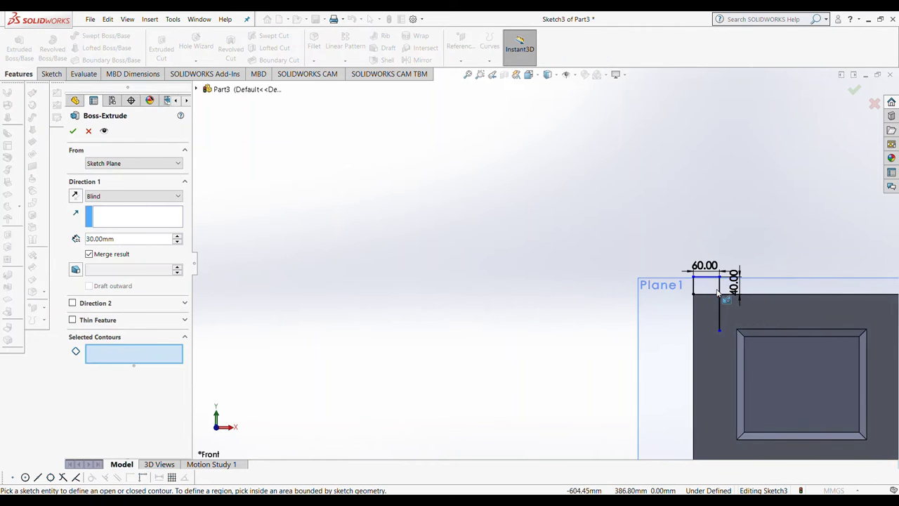
{"action": "scroll", "coordinate": [726, 288], "scroll_direction": "down", "scroll_amount": 2}
{"action": "scroll", "coordinate": [668, 301], "scroll_direction": "down", "scroll_amount": 1}
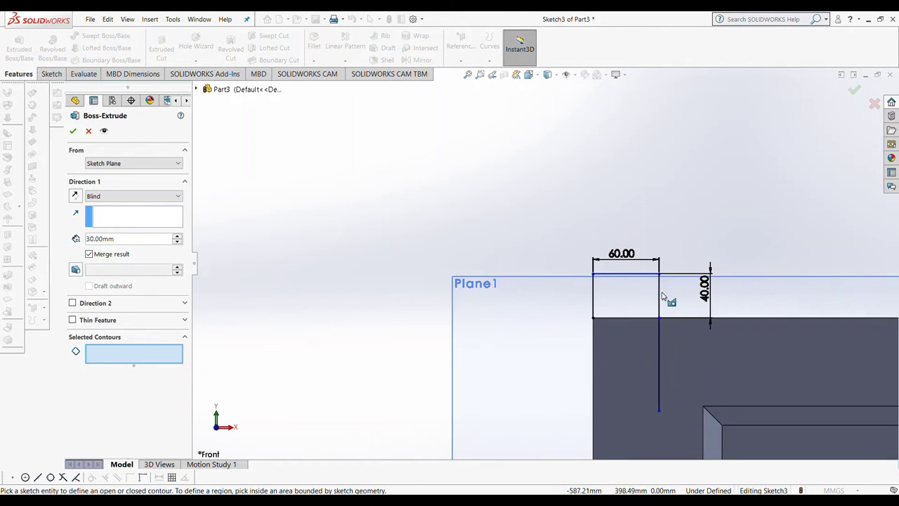
{"action": "scroll", "coordinate": [640, 305], "scroll_direction": "down", "scroll_amount": 2}
{"action": "left_click", "coordinate": [551, 244]}
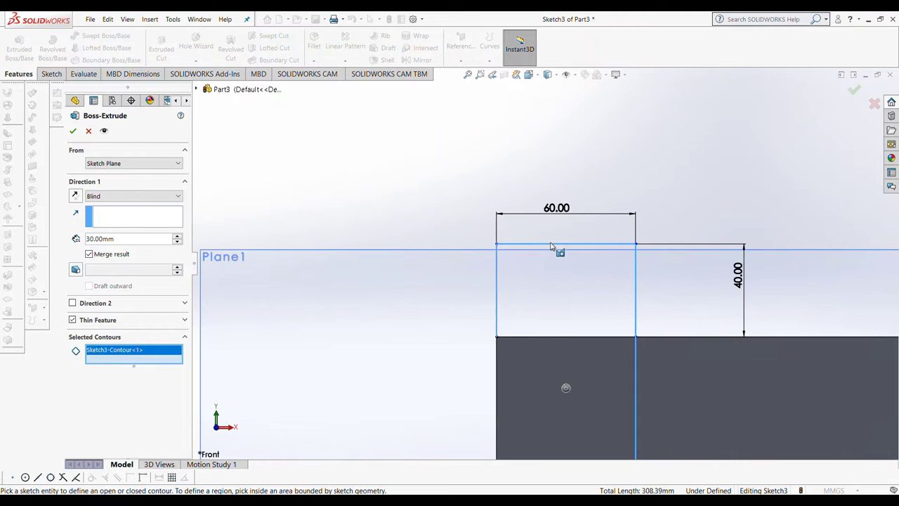
{"action": "left_click", "coordinate": [89, 130]}
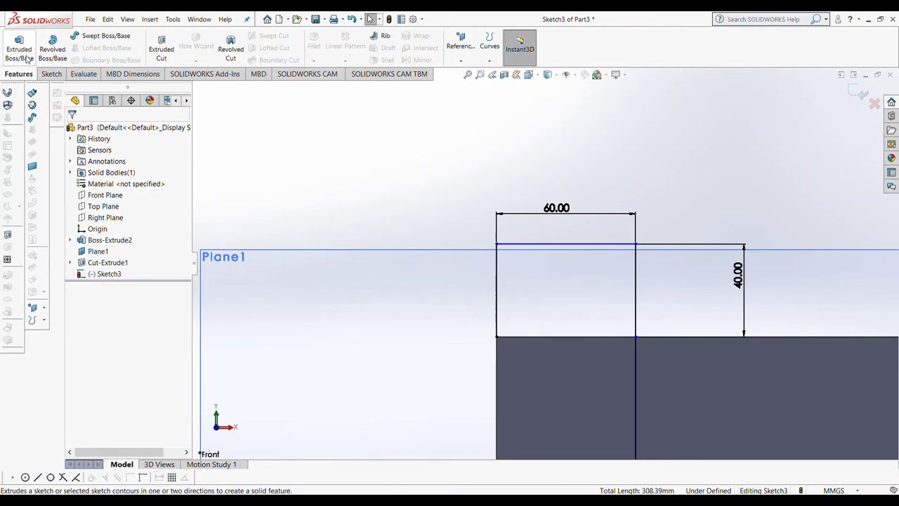
Step: Draw 60 mm lines closing the bottom edge of both tab rectangles
{"action": "left_click", "coordinate": [51, 73]}
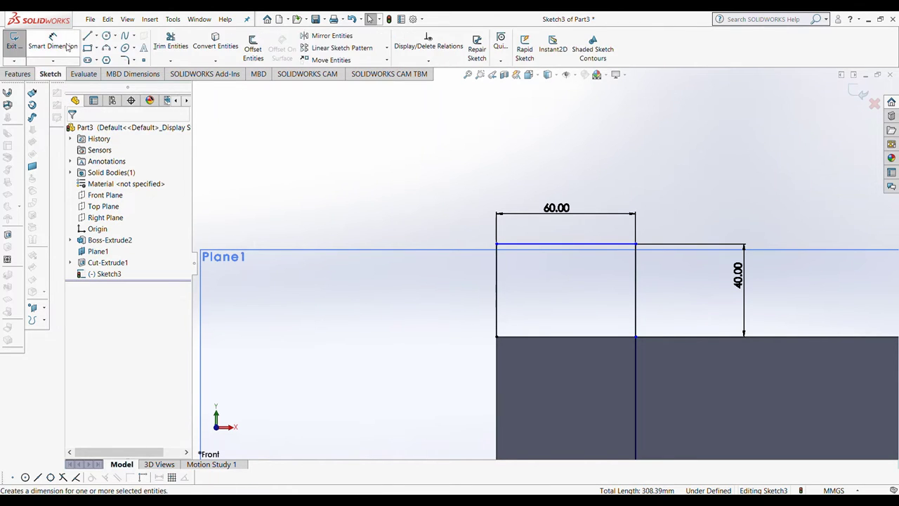
{"action": "left_click", "coordinate": [88, 35]}
{"action": "left_click", "coordinate": [496, 338]}
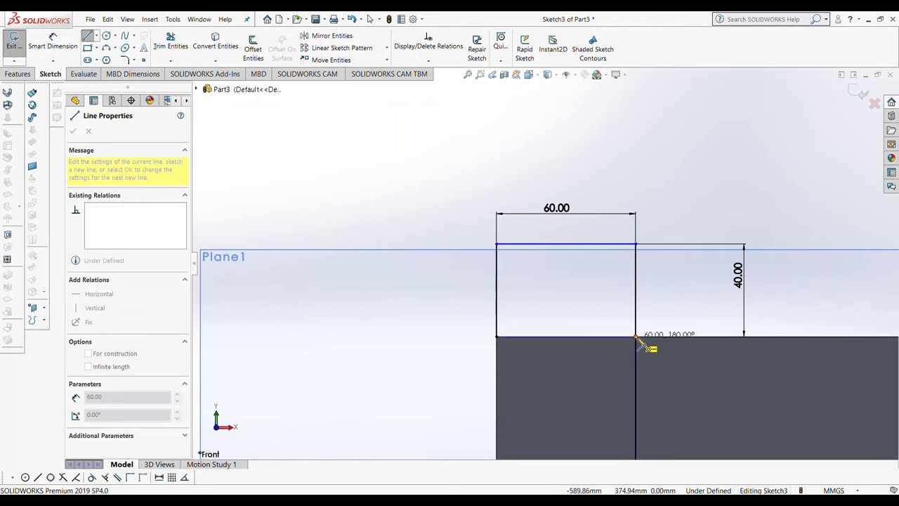
{"action": "left_click", "coordinate": [635, 337]}
{"action": "scroll", "coordinate": [544, 263], "scroll_direction": "up", "scroll_amount": 3}
{"action": "scroll", "coordinate": [745, 295], "scroll_direction": "down", "scroll_amount": 3}
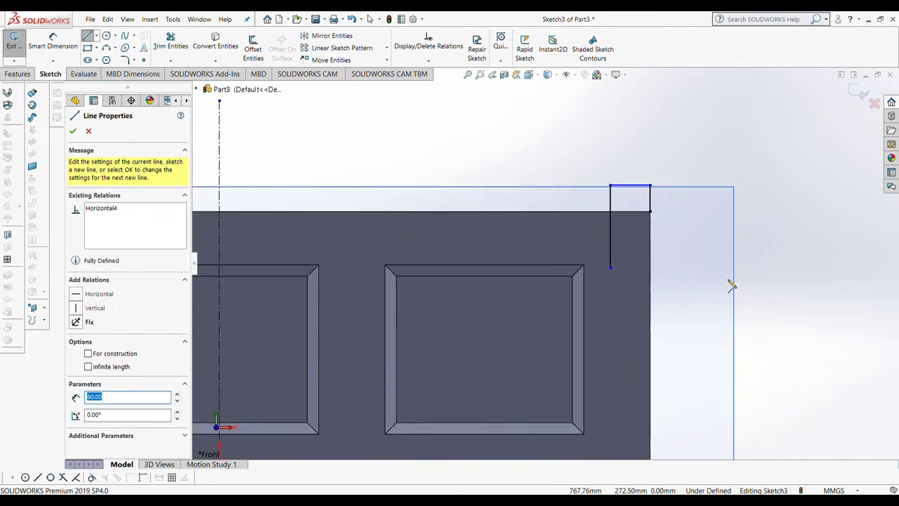
{"action": "scroll", "coordinate": [632, 239], "scroll_direction": "down", "scroll_amount": 3}
{"action": "left_click", "coordinate": [533, 186]}
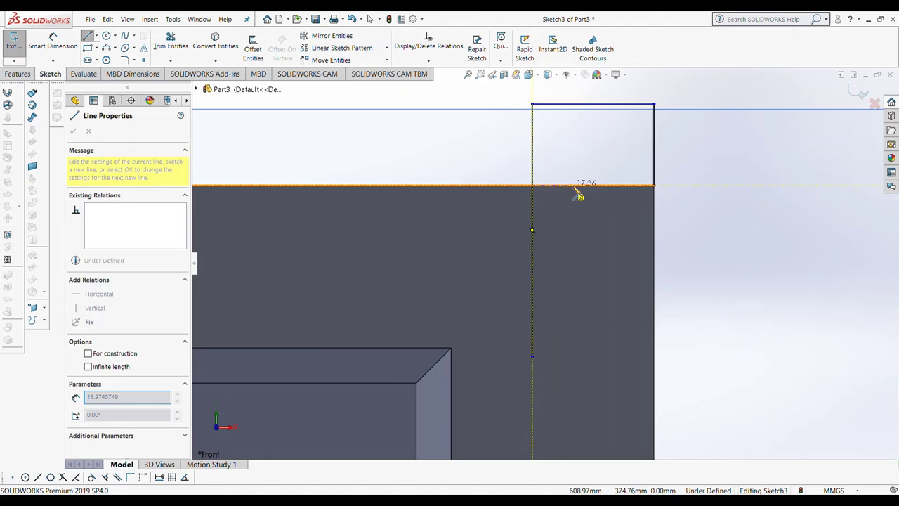
{"action": "left_click", "coordinate": [654, 186]}
Step: Enter the Trim tool briefly and exit it without trimming anything
{"action": "left_click", "coordinate": [171, 42]}
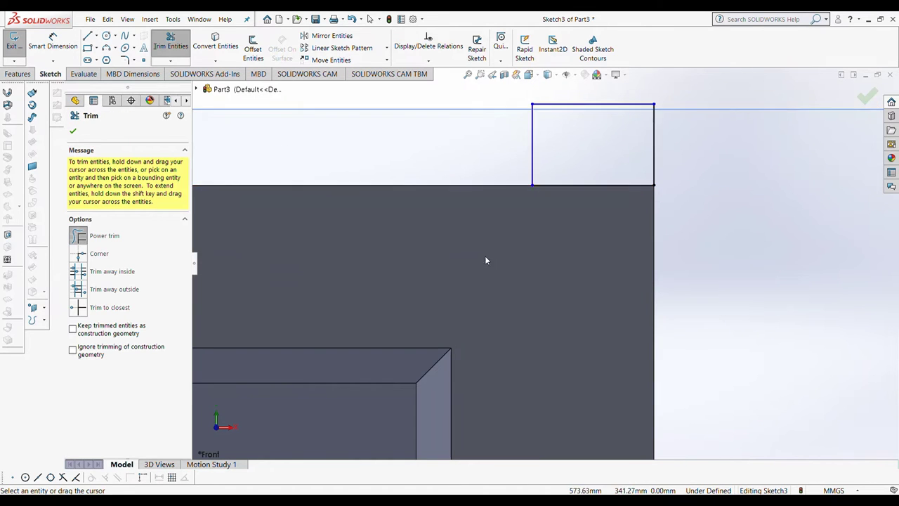
{"action": "scroll", "coordinate": [484, 256], "scroll_direction": "up", "scroll_amount": 3}
{"action": "scroll", "coordinate": [492, 293], "scroll_direction": "up", "scroll_amount": 3}
{"action": "scroll", "coordinate": [492, 293], "scroll_direction": "down", "scroll_amount": 2}
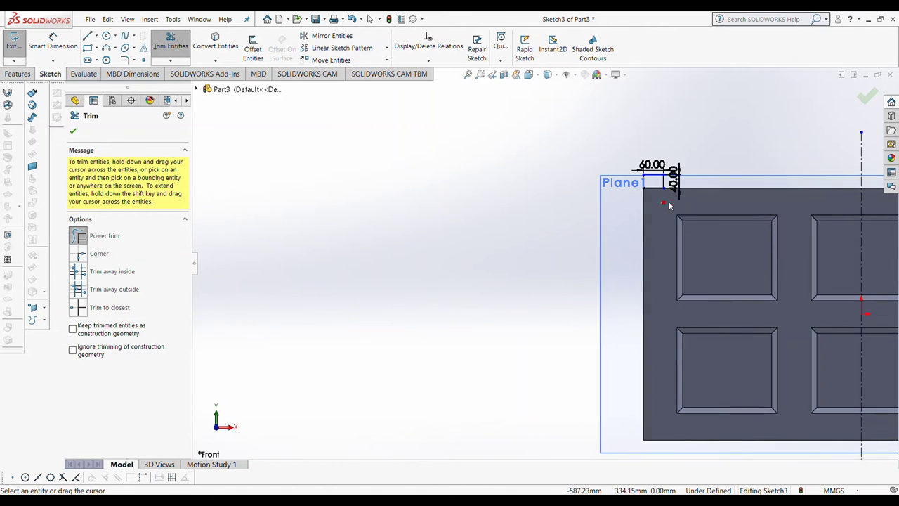
{"action": "left_click", "coordinate": [73, 131]}
{"action": "left_click", "coordinate": [17, 73]}
Step: Extrude the closed tab sketch, setting the Boss-Extrude depth to 30 mm
{"action": "left_click", "coordinate": [19, 45]}
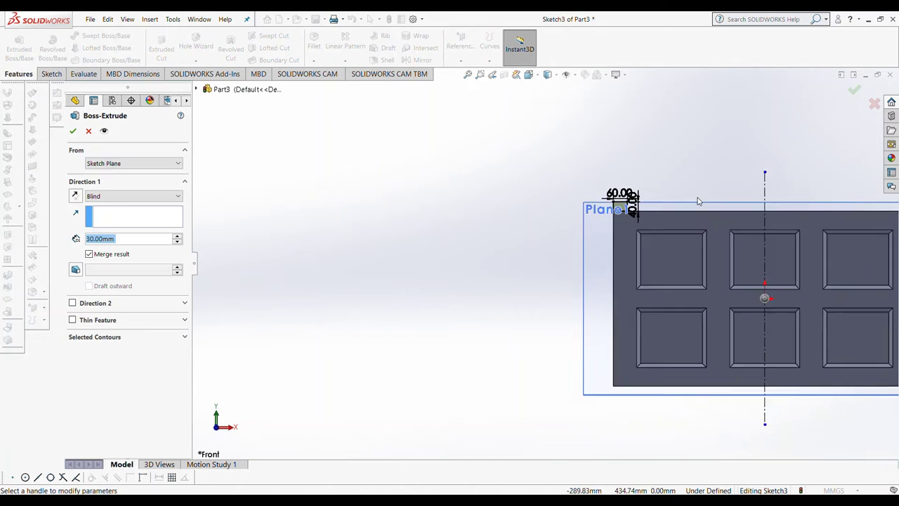
{"action": "scroll", "coordinate": [621, 309], "scroll_direction": "down", "scroll_amount": 3}
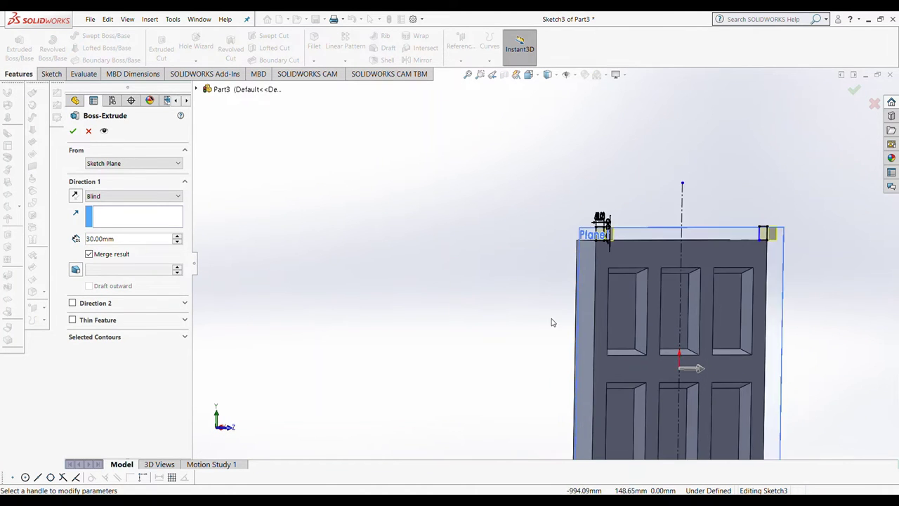
{"action": "scroll", "coordinate": [620, 309], "scroll_direction": "down", "scroll_amount": 4}
{"action": "scroll", "coordinate": [568, 205], "scroll_direction": "up", "scroll_amount": 2}
{"action": "scroll", "coordinate": [582, 225], "scroll_direction": "down", "scroll_amount": 2}
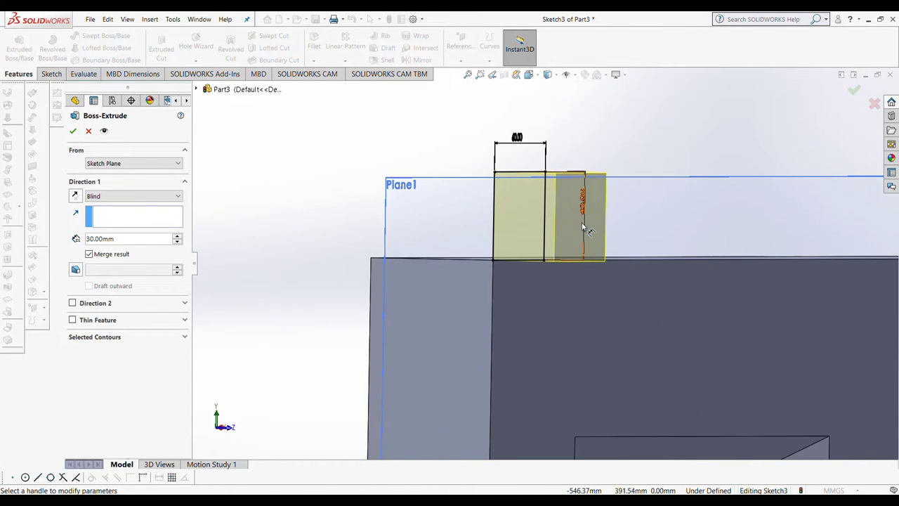
{"action": "scroll", "coordinate": [617, 220], "scroll_direction": "up", "scroll_amount": 2}
{"action": "scroll", "coordinate": [703, 246], "scroll_direction": "up", "scroll_amount": 2}
{"action": "scroll", "coordinate": [763, 367], "scroll_direction": "up", "scroll_amount": 1}
{"action": "scroll", "coordinate": [675, 383], "scroll_direction": "up", "scroll_amount": 1}
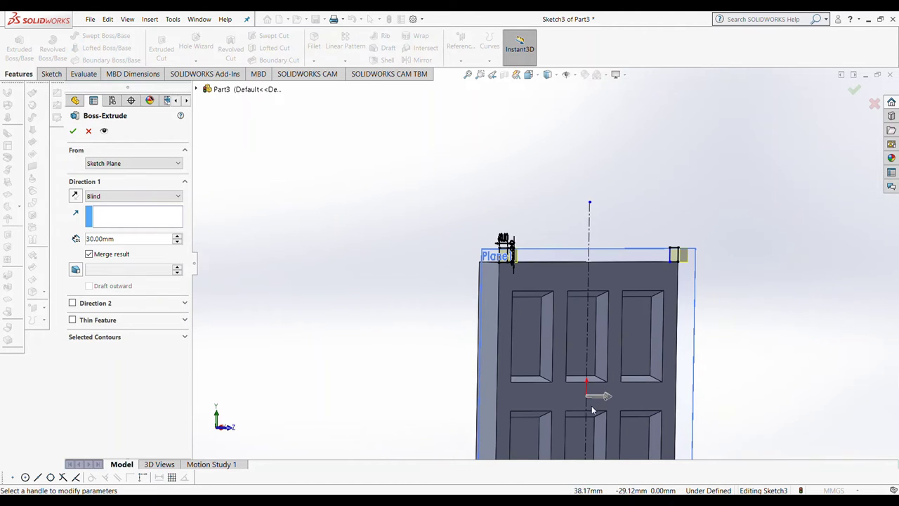
{"action": "left_click_drag", "start_coordinate": [597, 395], "coordinate": [491, 393]}
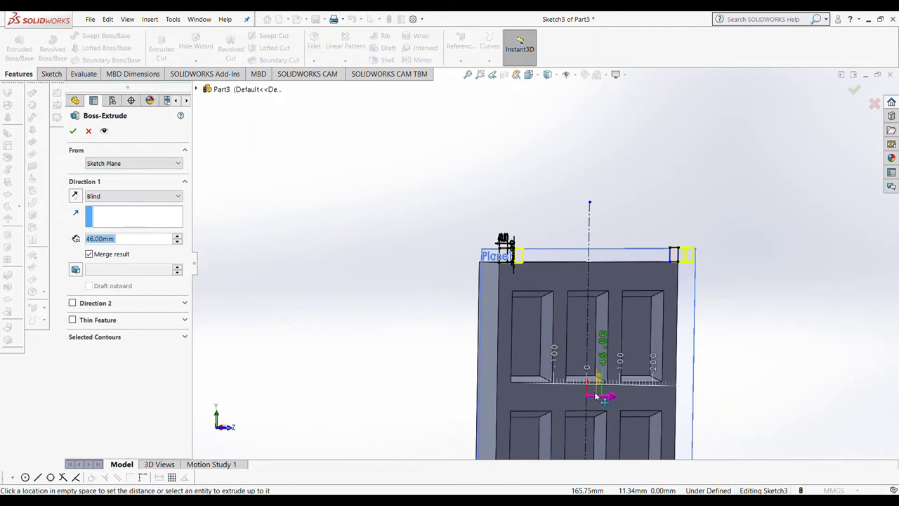
{"action": "left_click", "coordinate": [178, 243]}
{"action": "type", "text": "300"}
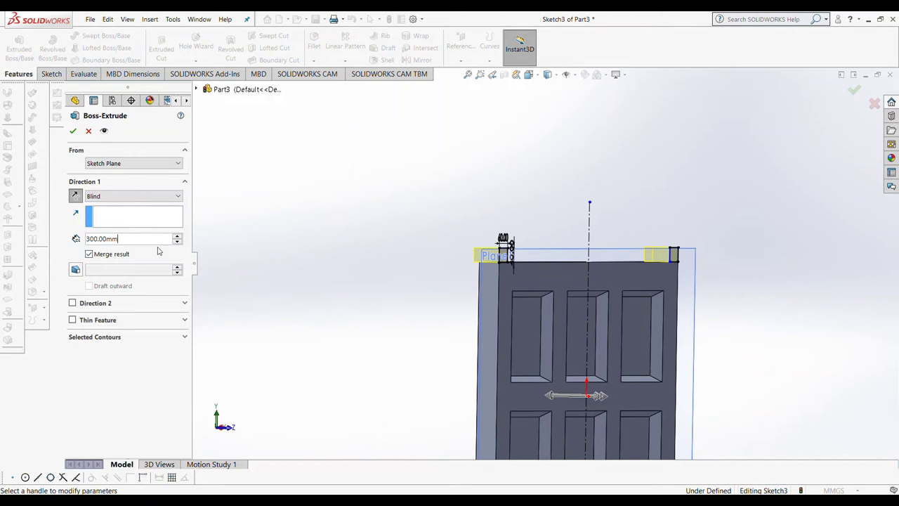
{"action": "double_click", "coordinate": [106, 245]}
{"action": "key", "text": "Return"}
Step: Accept the 30 mm tab extrusion, then view the part from Front and then Left
{"action": "left_click", "coordinate": [74, 134]}
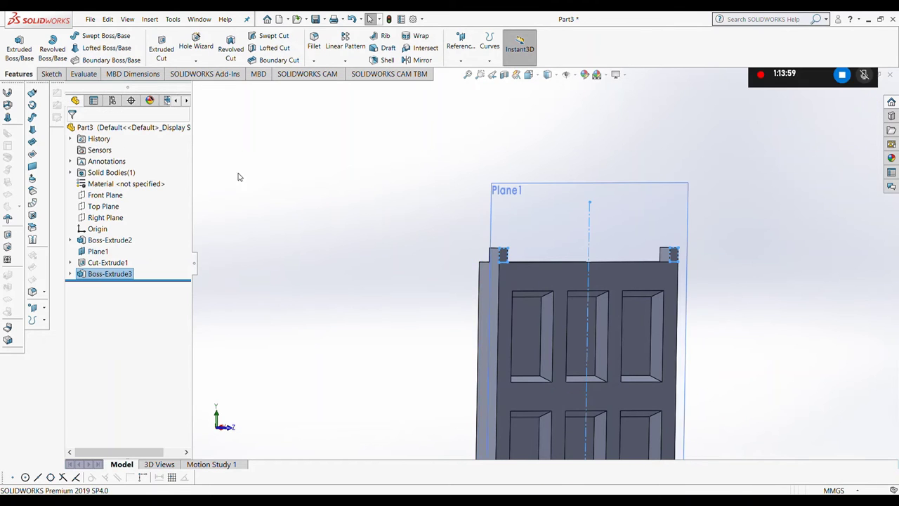
{"action": "scroll", "coordinate": [364, 204], "scroll_direction": "down", "scroll_amount": 2}
{"action": "scroll", "coordinate": [363, 204], "scroll_direction": "down", "scroll_amount": 2}
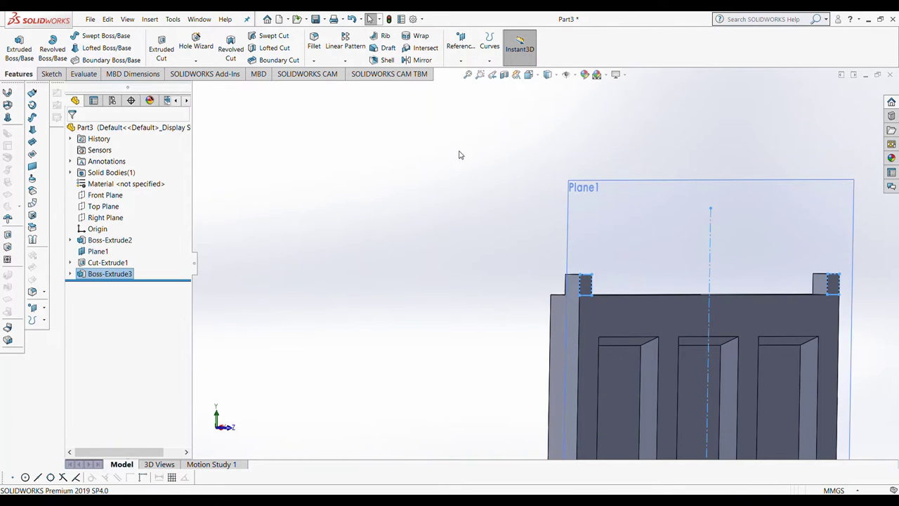
{"action": "left_click", "coordinate": [528, 74]}
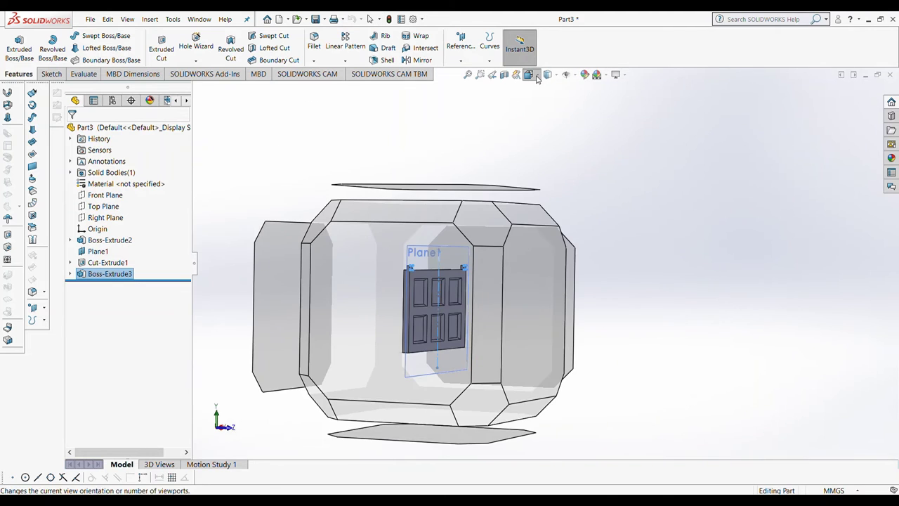
{"action": "key", "text": "ctrl+1"}
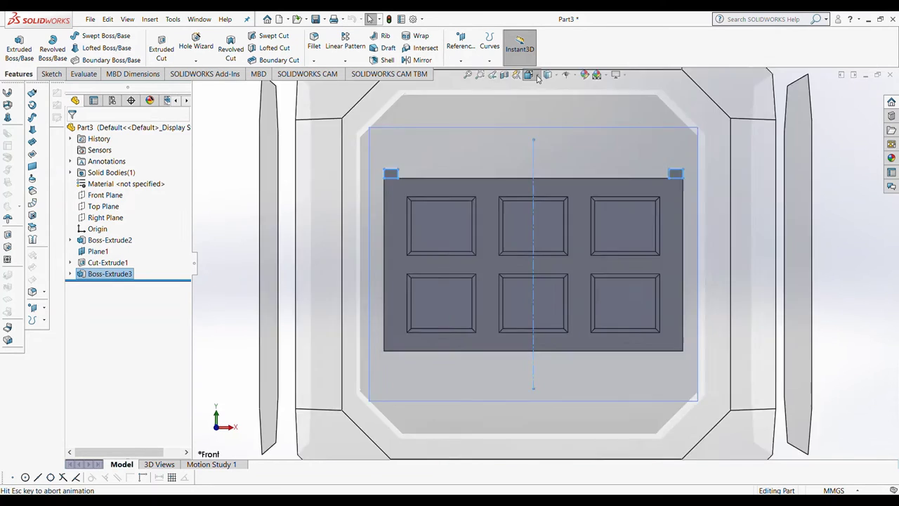
{"action": "key", "text": "ctrl+4"}
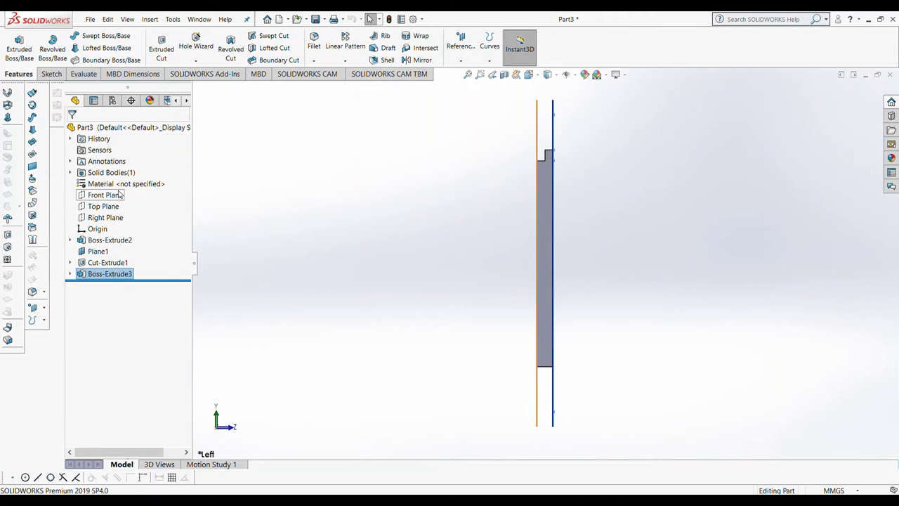
Step: Start a sketch on the Right Plane and draw a circle on the hinge tab
{"action": "left_click", "coordinate": [105, 217]}
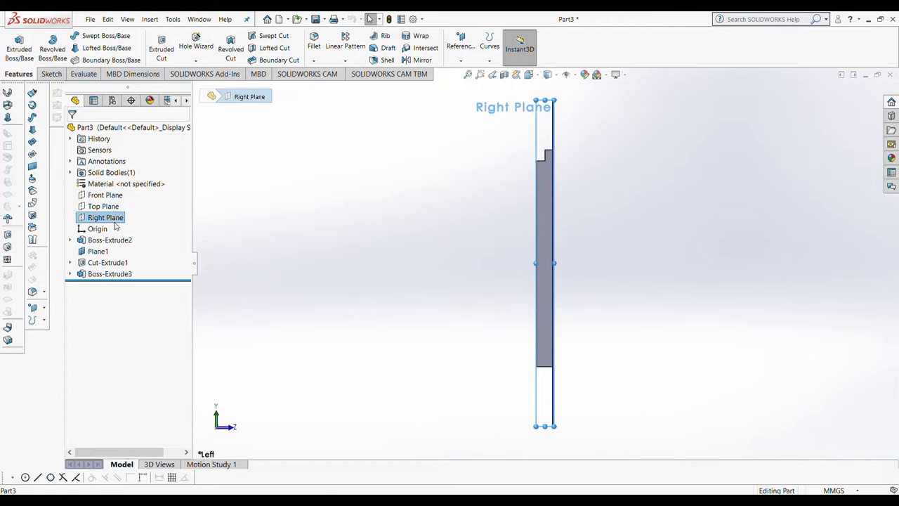
{"action": "left_click", "coordinate": [134, 200]}
{"action": "scroll", "coordinate": [583, 323], "scroll_direction": "down", "scroll_amount": 3}
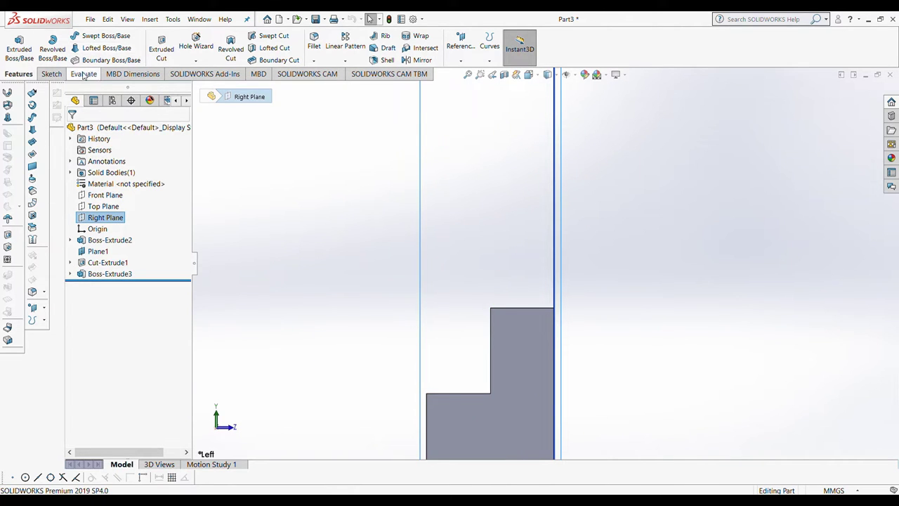
{"action": "left_click", "coordinate": [51, 73]}
{"action": "left_click", "coordinate": [106, 36]}
{"action": "left_click", "coordinate": [516, 349]}
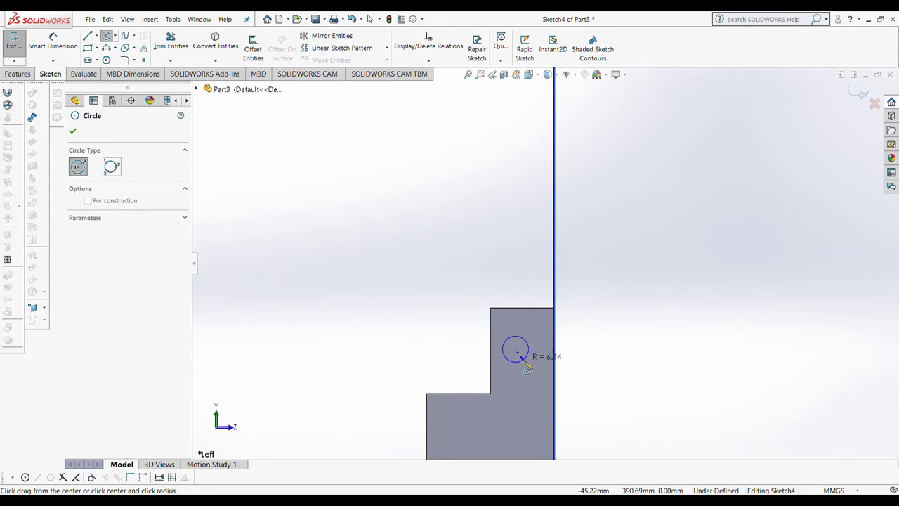
{"action": "left_click", "coordinate": [535, 358]}
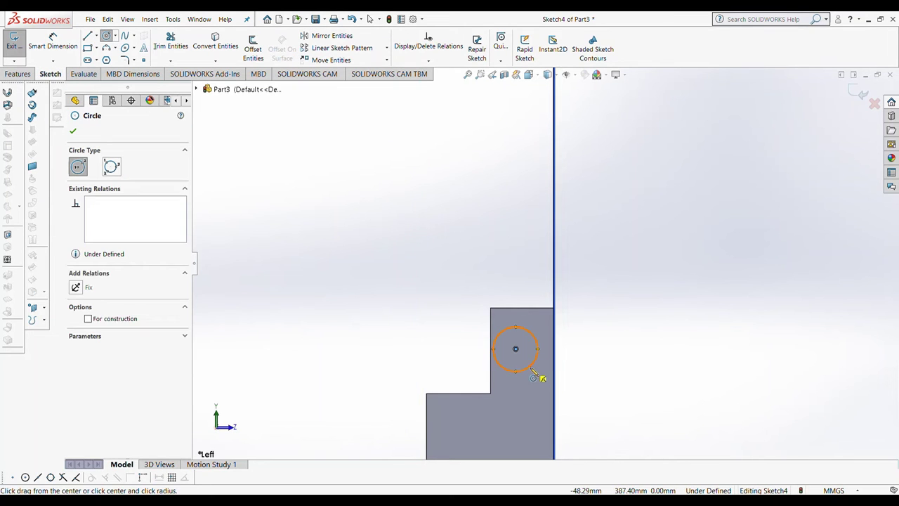
Step: Dimension the circle's diameter to 20 mm
{"action": "left_click", "coordinate": [52, 42]}
{"action": "left_click", "coordinate": [529, 339]}
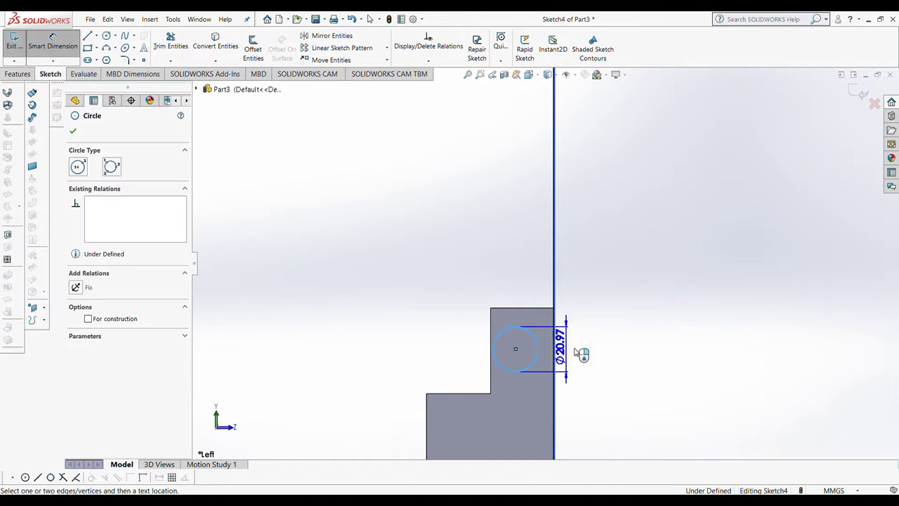
{"action": "left_click", "coordinate": [644, 348]}
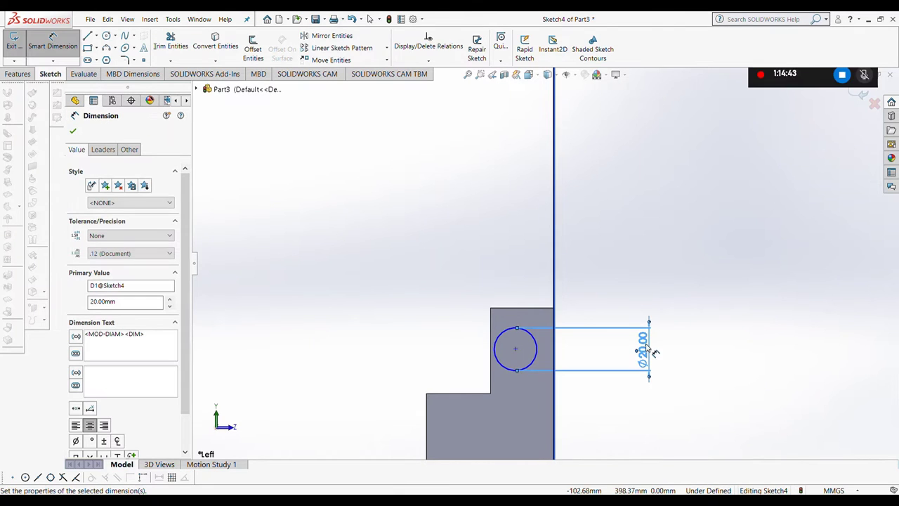
{"action": "type", "text": "20"}
{"action": "key", "text": "Return"}
{"action": "left_click", "coordinate": [516, 348]}
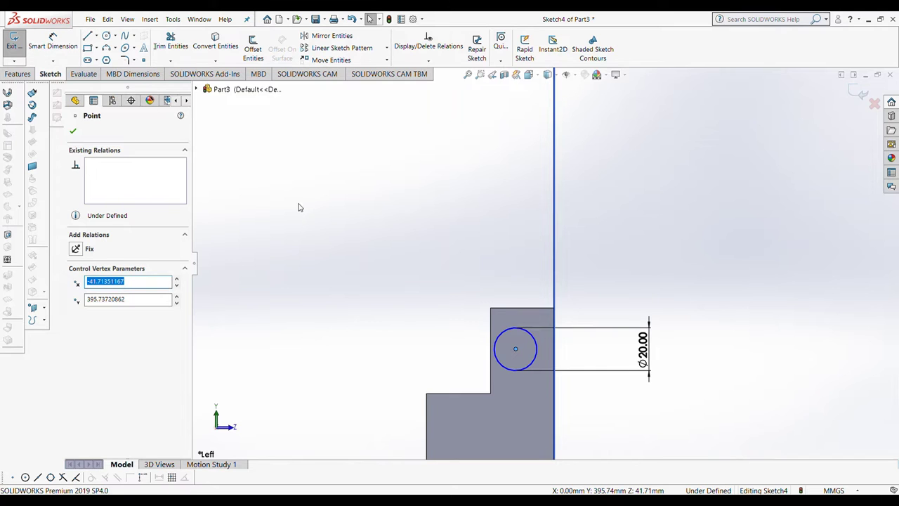
Step: Locate the circle centre 15 mm from the tab's left edge and 20 mm below its top
{"action": "left_click", "coordinate": [231, 187]}
{"action": "left_click", "coordinate": [516, 350]}
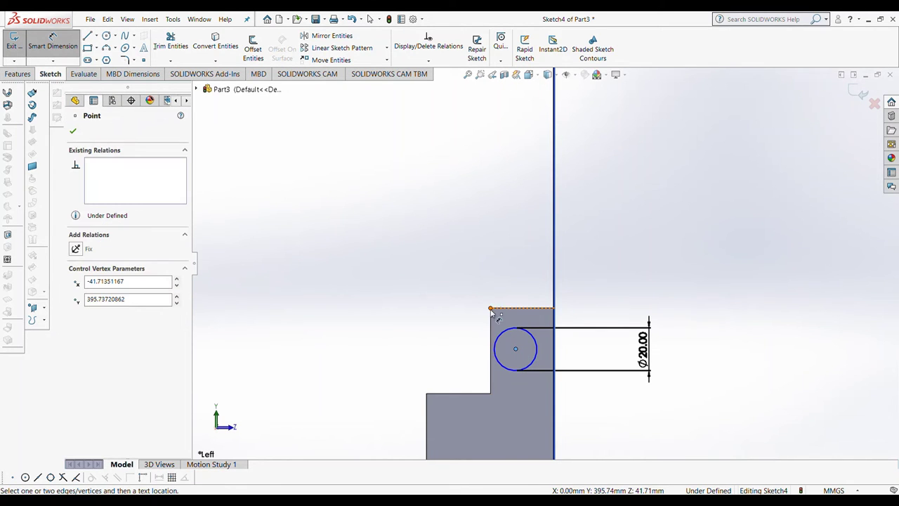
{"action": "left_click", "coordinate": [491, 312]}
{"action": "left_click", "coordinate": [494, 238]}
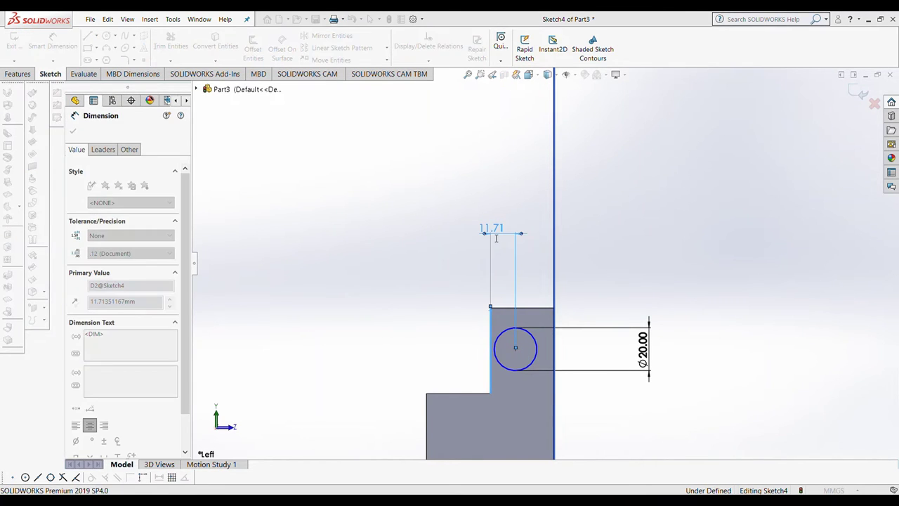
{"action": "type", "text": "15"}
{"action": "key", "text": "Return"}
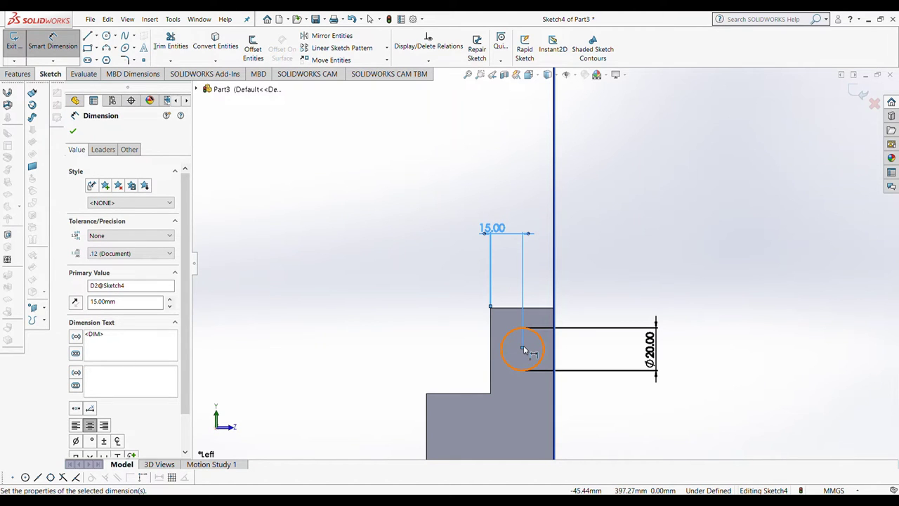
{"action": "left_click", "coordinate": [522, 350]}
{"action": "left_click", "coordinate": [490, 307]}
{"action": "left_click", "coordinate": [412, 326]}
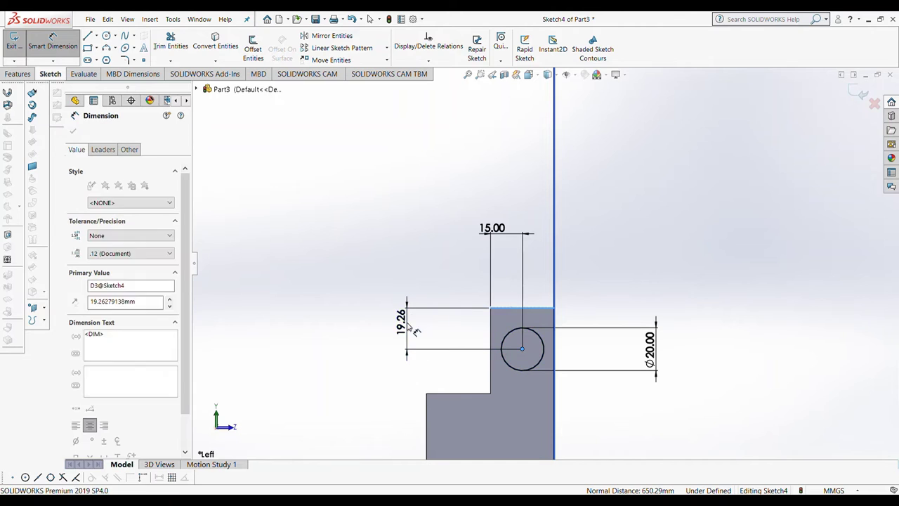
{"action": "type", "text": "20"}
{"action": "key", "text": "Return"}
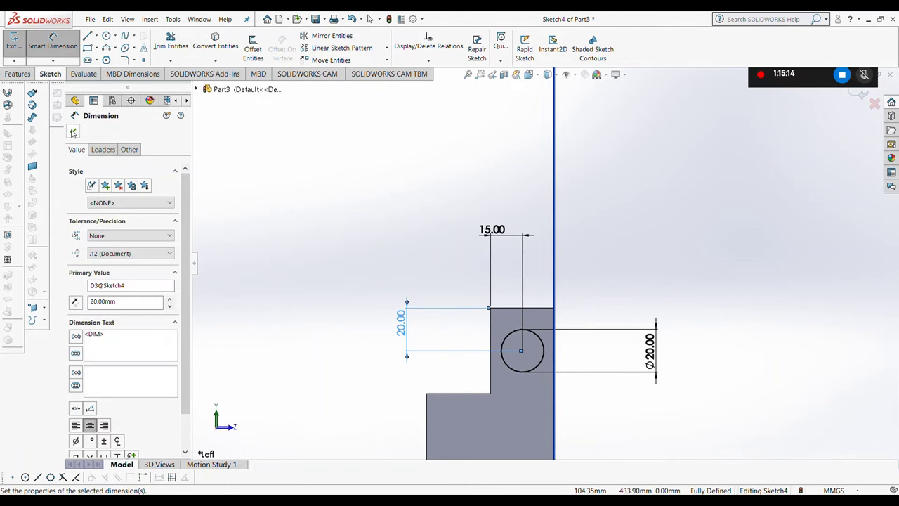
{"action": "left_click", "coordinate": [73, 131]}
{"action": "left_click", "coordinate": [18, 74]}
Step: Cut the Ø20 circle with Through All - Both to bore the pin hole through both tabs
{"action": "left_click", "coordinate": [161, 47]}
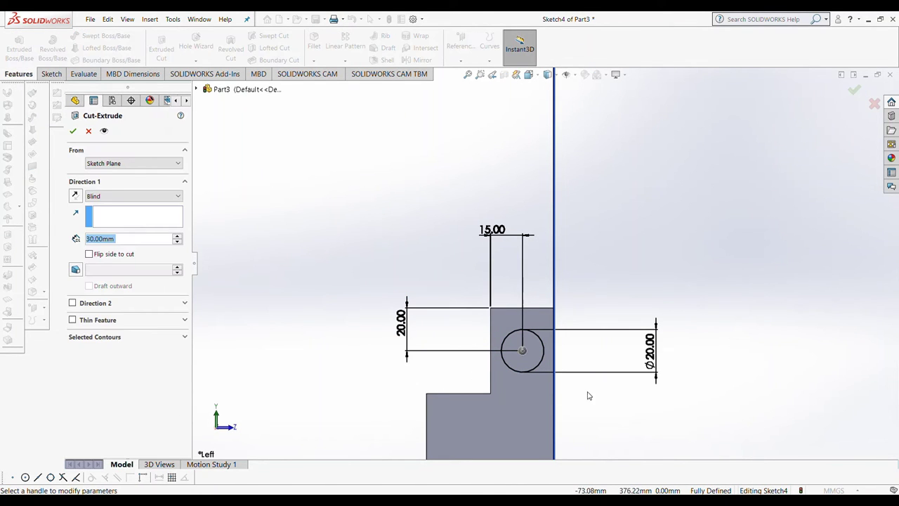
{"action": "left_click", "coordinate": [522, 350]}
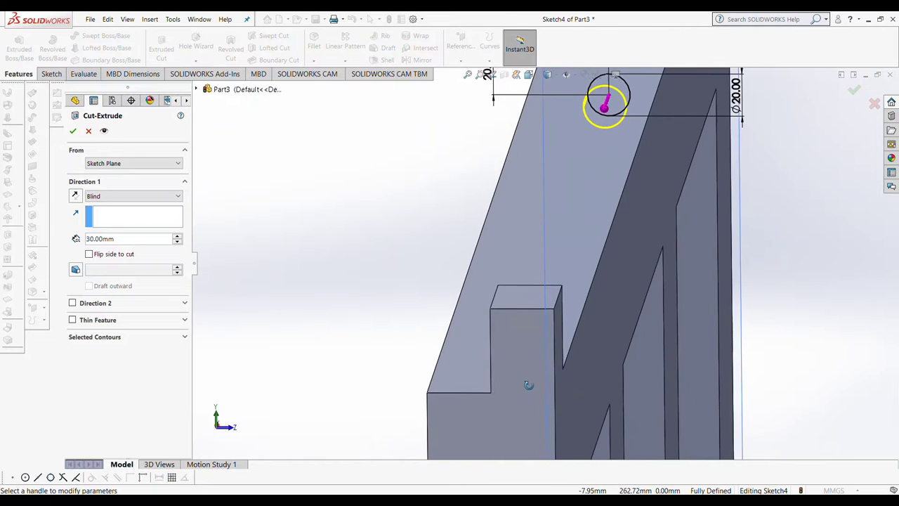
{"action": "left_click", "coordinate": [178, 196]}
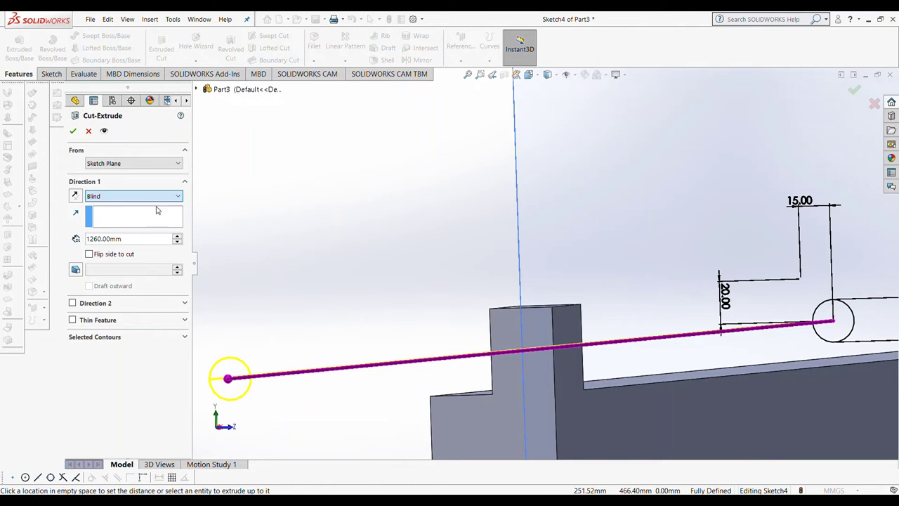
{"action": "left_click", "coordinate": [134, 225]}
{"action": "key", "text": "f"}
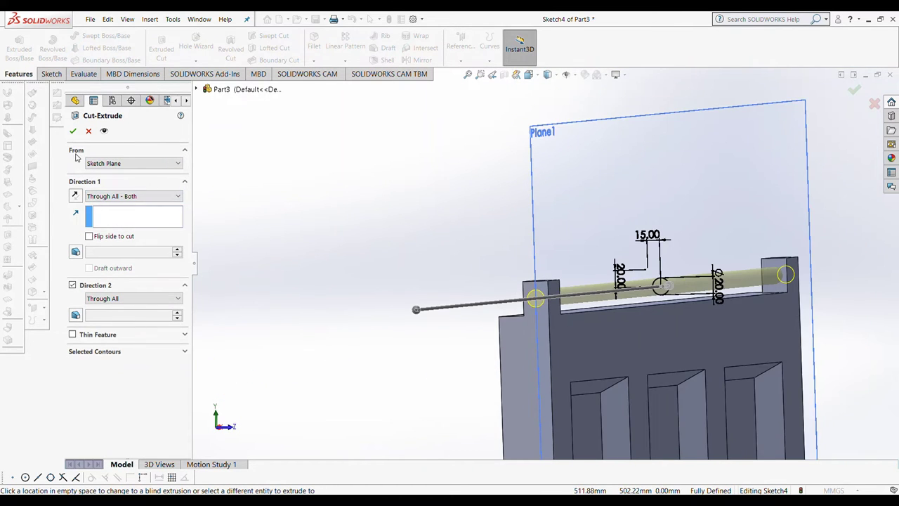
{"action": "left_click", "coordinate": [73, 134]}
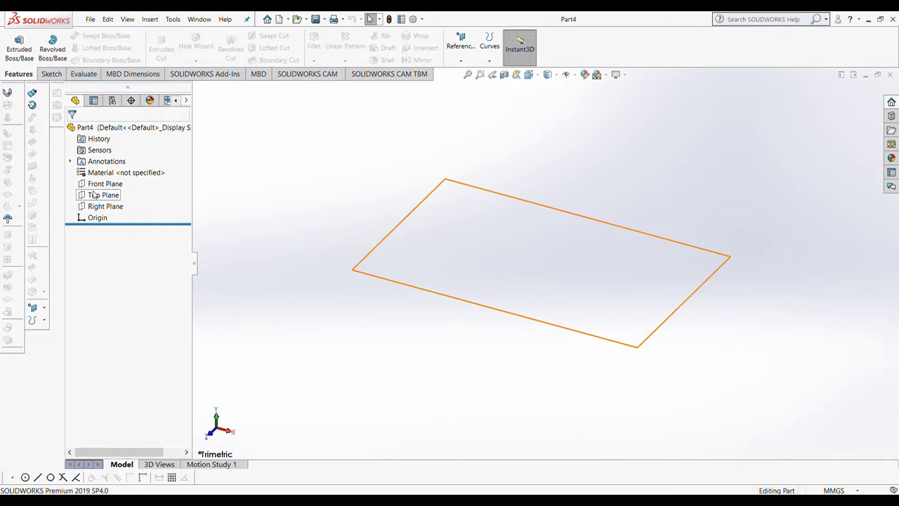
Step: Sketch a 20 mm diameter circle centred on the origin on the Front Plane
{"action": "left_click", "coordinate": [105, 184]}
{"action": "left_click", "coordinate": [141, 131]}
{"action": "left_click", "coordinate": [106, 36]}
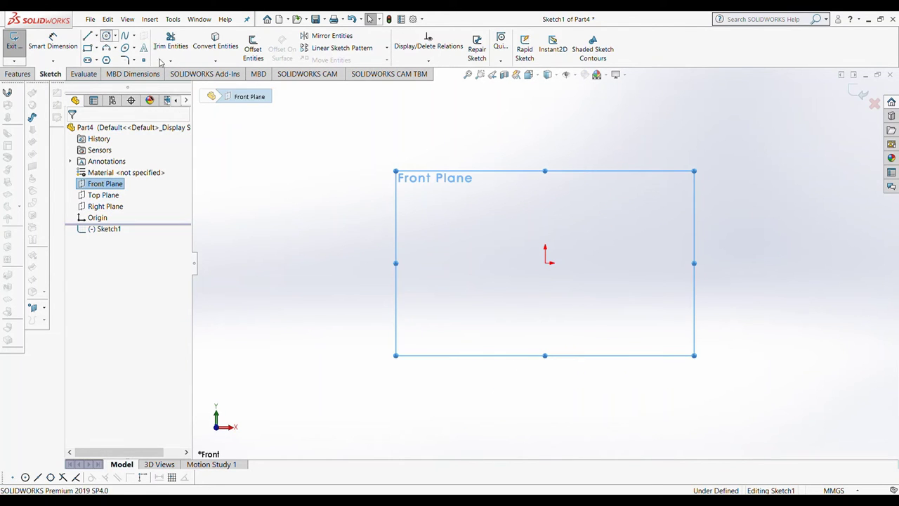
{"action": "left_click_drag", "start_coordinate": [545, 262], "coordinate": [560, 290]}
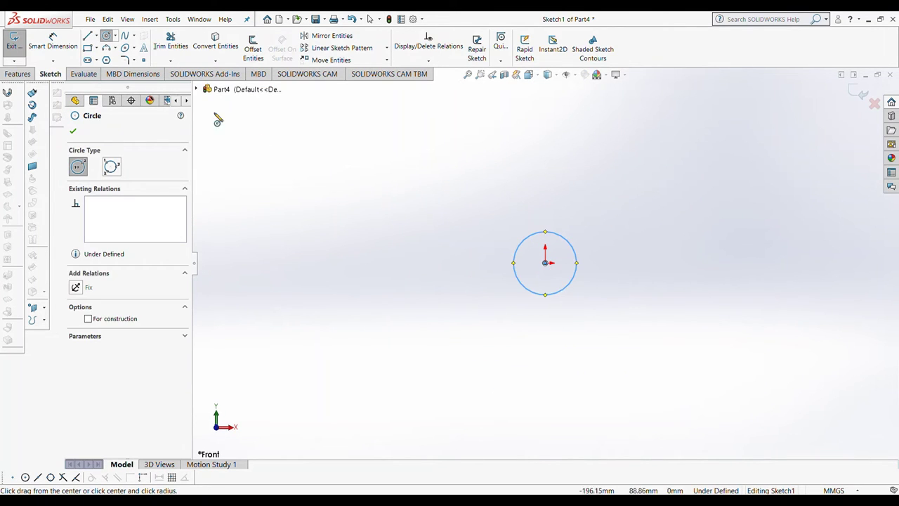
{"action": "left_click", "coordinate": [53, 43]}
{"action": "left_click", "coordinate": [564, 237]}
{"action": "left_click", "coordinate": [560, 192]}
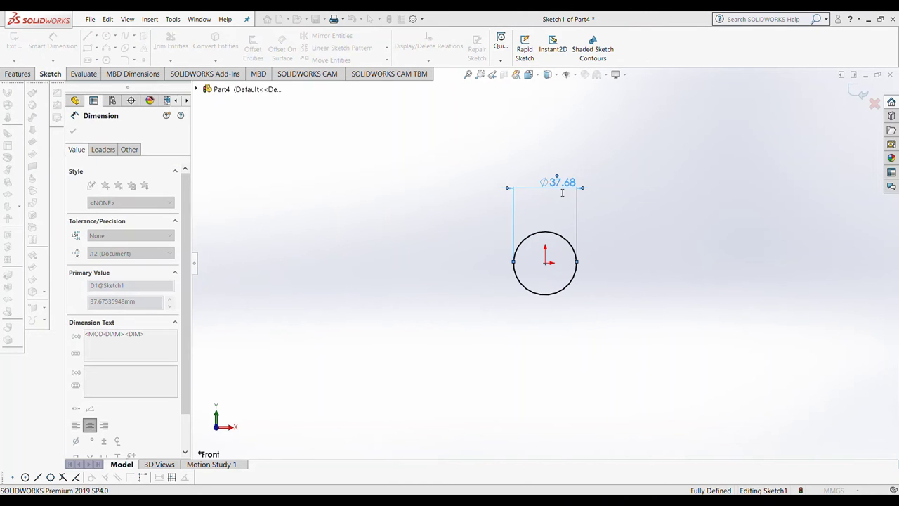
{"action": "type", "text": "20"}
{"action": "key", "text": "Return"}
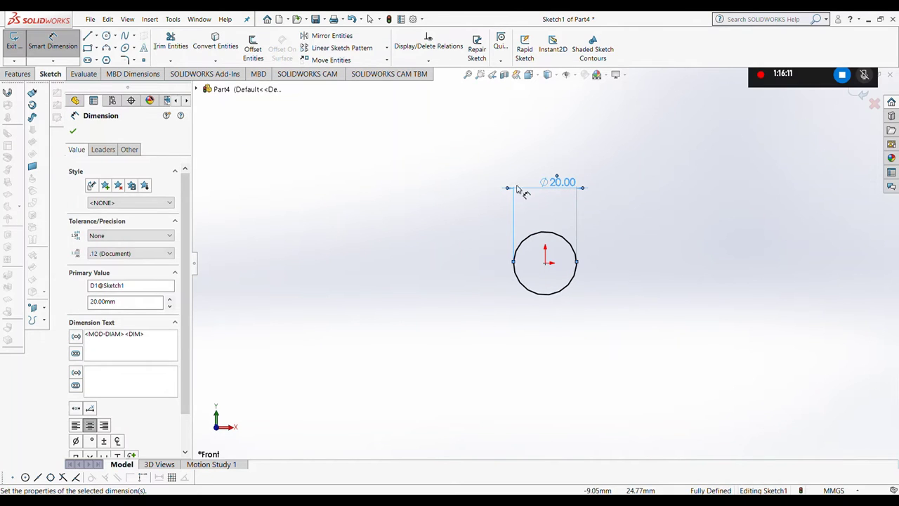
Step: Extrude the circle 120 mm into a cylinder and view it from the Back
{"action": "left_click", "coordinate": [18, 74]}
{"action": "left_click", "coordinate": [19, 48]}
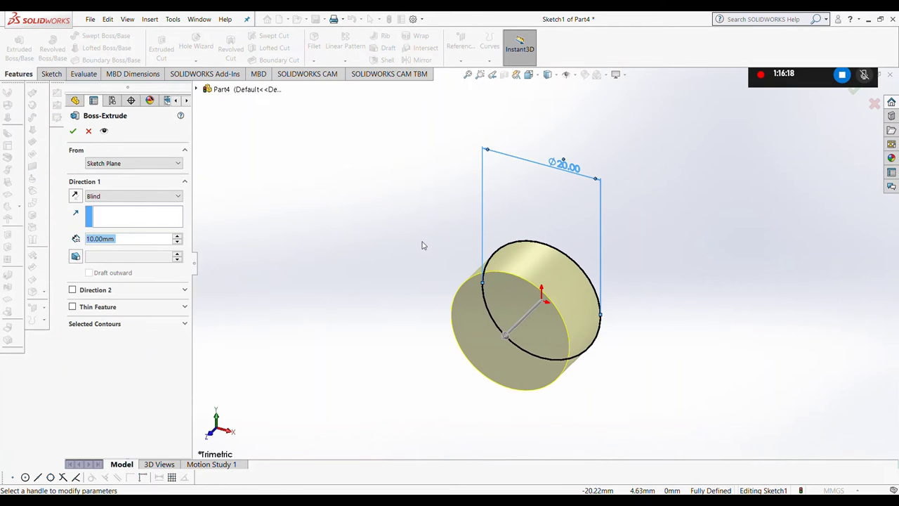
{"action": "type", "text": "120"}
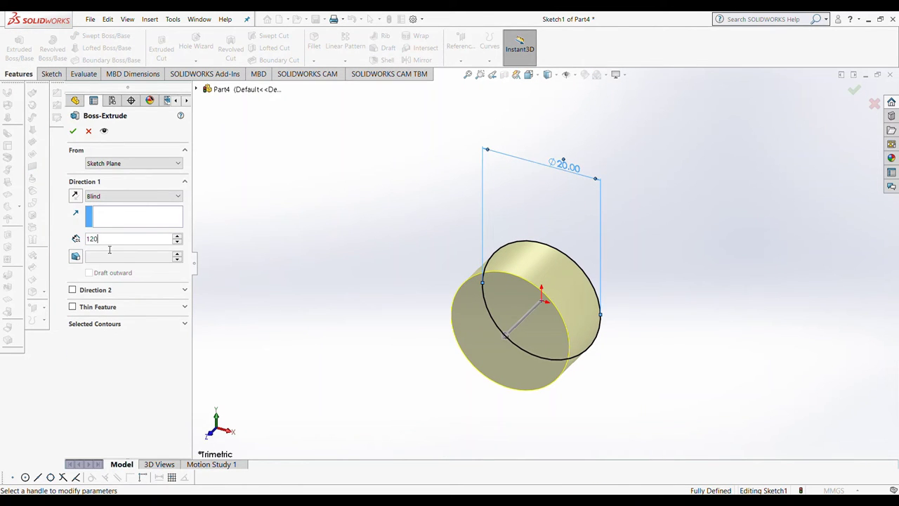
{"action": "key", "text": "Return"}
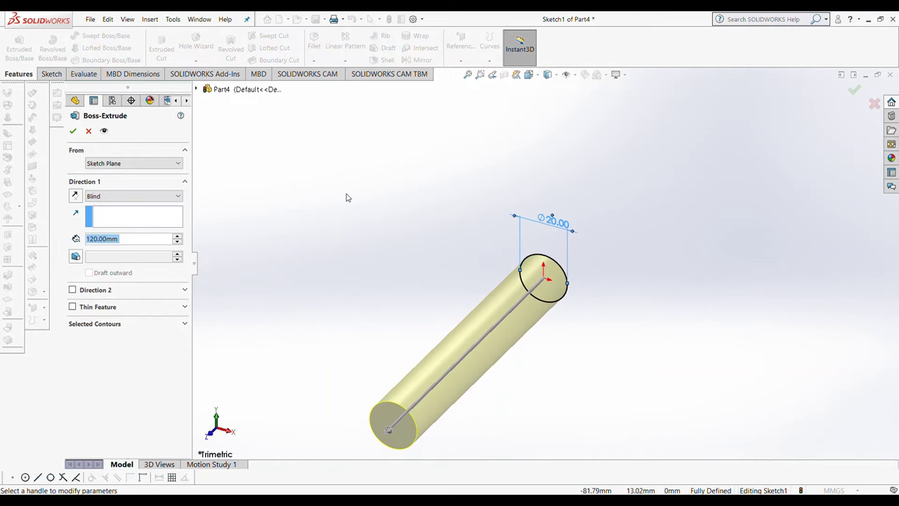
{"action": "left_click", "coordinate": [73, 131]}
{"action": "left_click", "coordinate": [528, 73]}
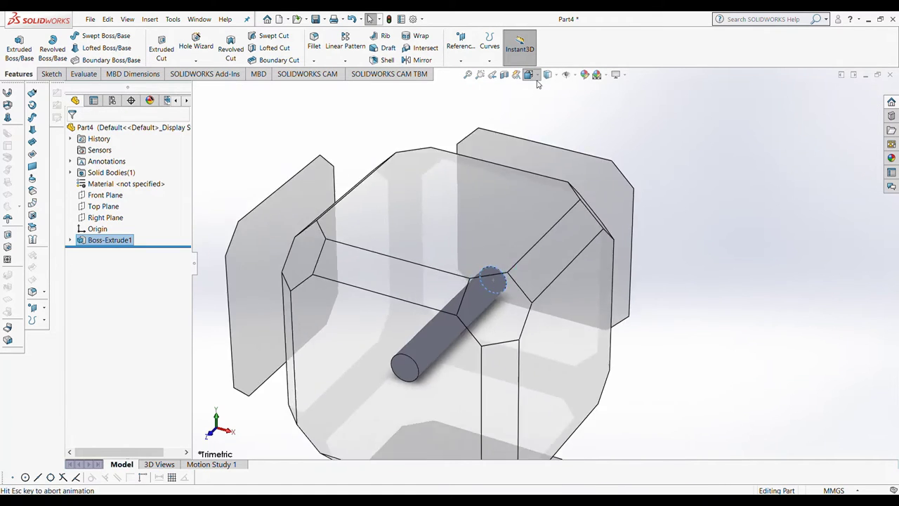
{"action": "key", "text": "ctrl+2"}
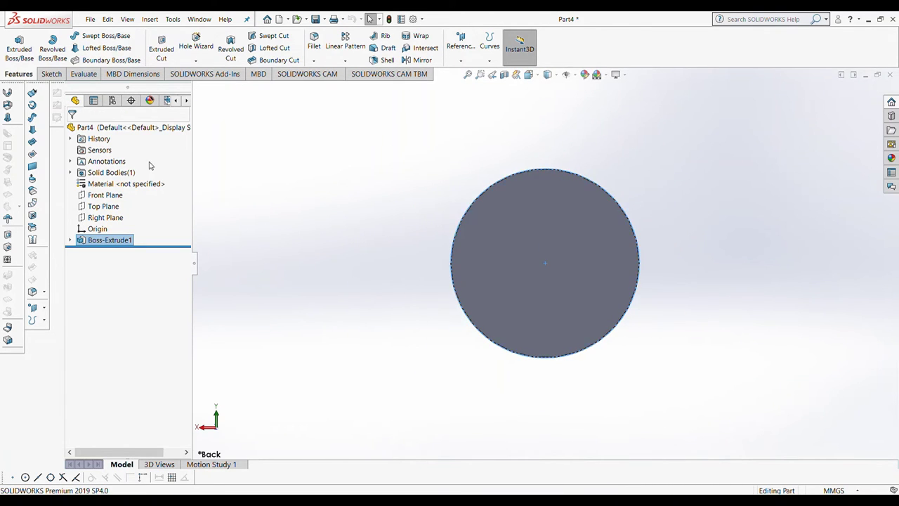
Step: Draw a circle on the Front Plane centred on the origin, larger than the cylinder
{"action": "left_click", "coordinate": [105, 195]}
{"action": "middle_click_drag", "start_coordinate": [288, 241], "coordinate": [421, 240]}
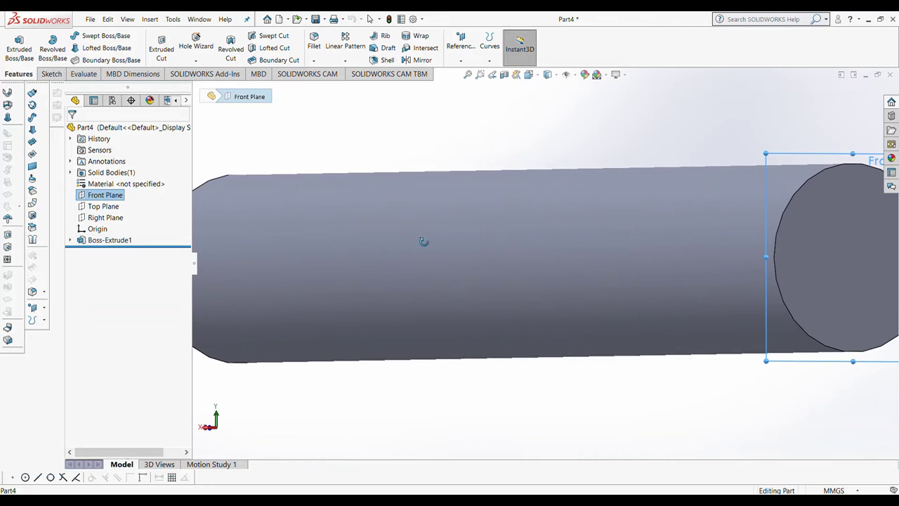
{"action": "left_click", "coordinate": [528, 74]}
{"action": "key", "text": "ctrl+2"}
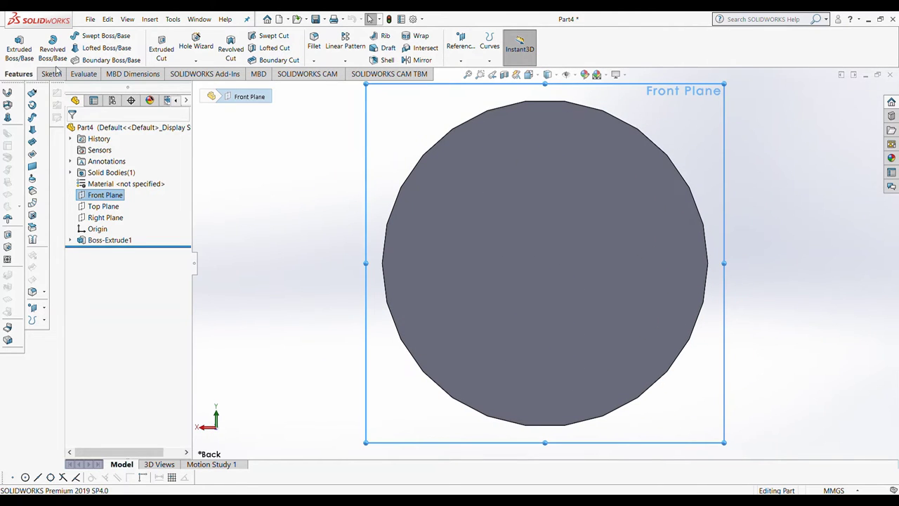
{"action": "left_click", "coordinate": [61, 73]}
{"action": "left_click", "coordinate": [106, 35]}
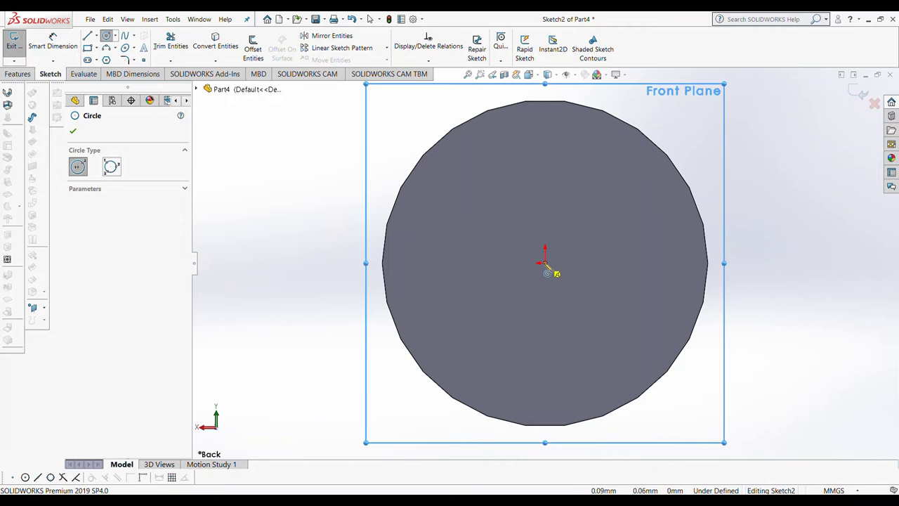
{"action": "left_click", "coordinate": [544, 262]}
{"action": "left_click", "coordinate": [685, 410]}
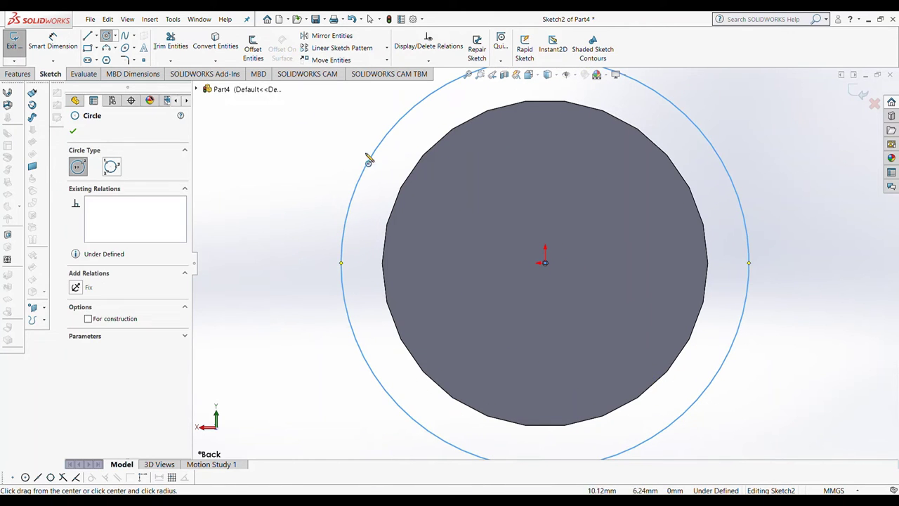
Step: Dimension the new circle's diameter to 25 mm
{"action": "left_click", "coordinate": [53, 42]}
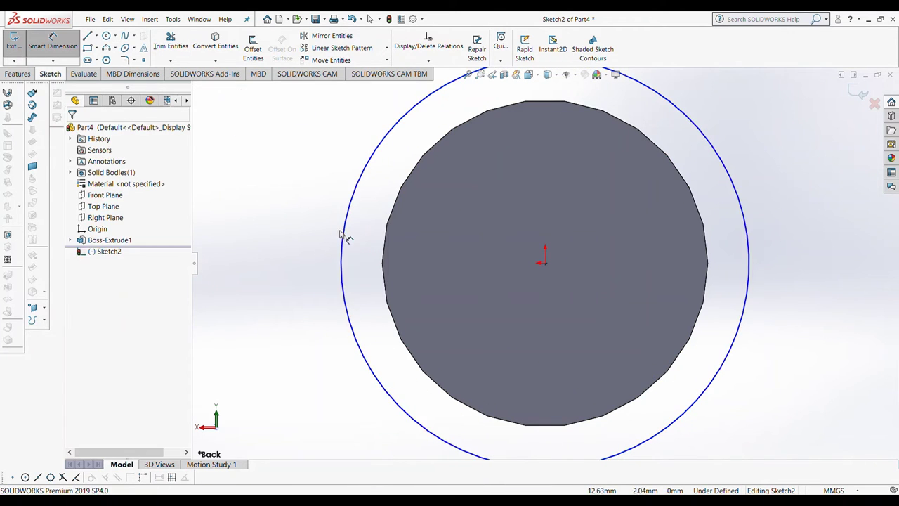
{"action": "left_click", "coordinate": [342, 236]}
{"action": "left_click", "coordinate": [260, 232]}
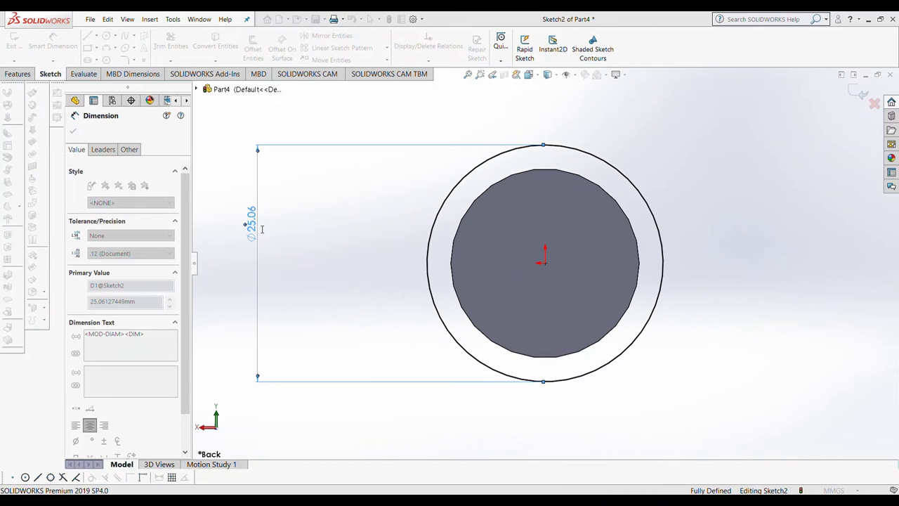
{"action": "key", "text": "Return"}
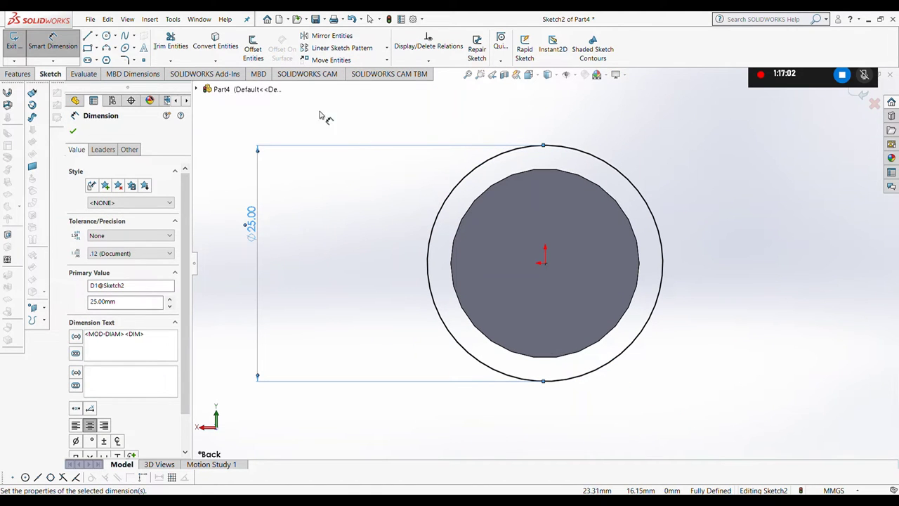
{"action": "left_click", "coordinate": [73, 131]}
Step: Extrude the 25 mm circle 5 mm to form the collar on the pin
{"action": "left_click", "coordinate": [18, 73]}
{"action": "left_click", "coordinate": [18, 44]}
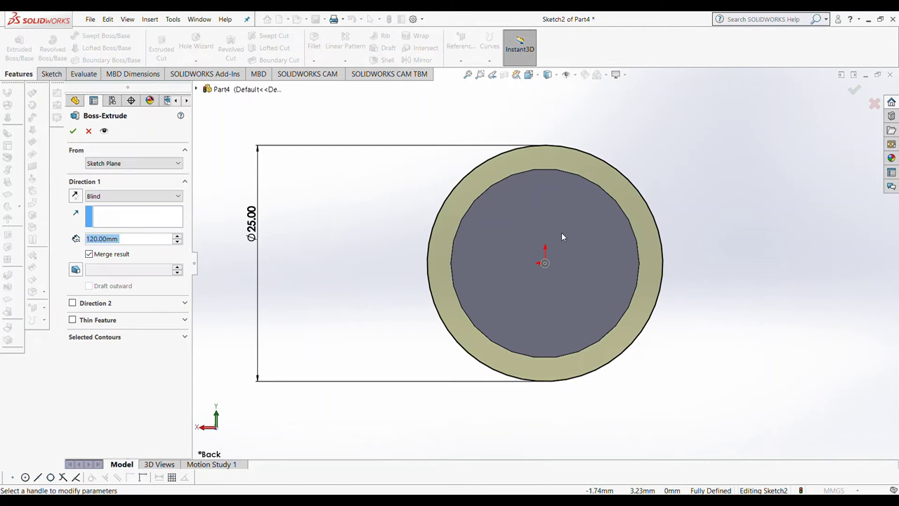
{"action": "left_click_drag", "start_coordinate": [697, 210], "coordinate": [332, 293]}
{"action": "type", "text": "26"}
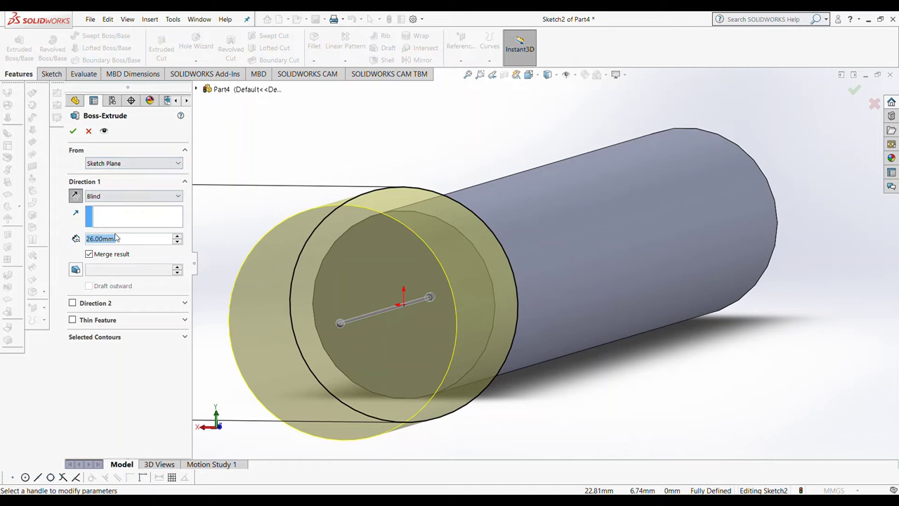
{"action": "type", "text": "5"}
{"action": "key", "text": "Return"}
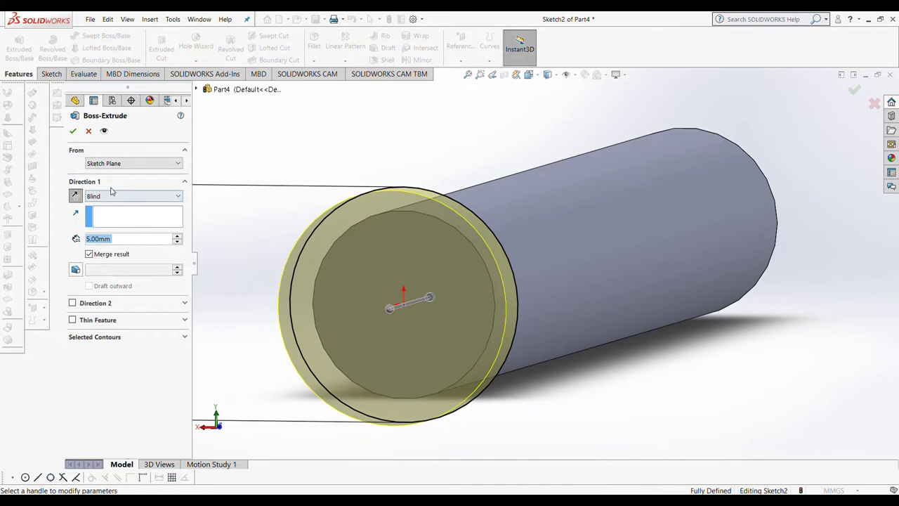
{"action": "left_click", "coordinate": [74, 131]}
{"action": "scroll", "coordinate": [519, 291], "scroll_direction": "up", "scroll_amount": 3}
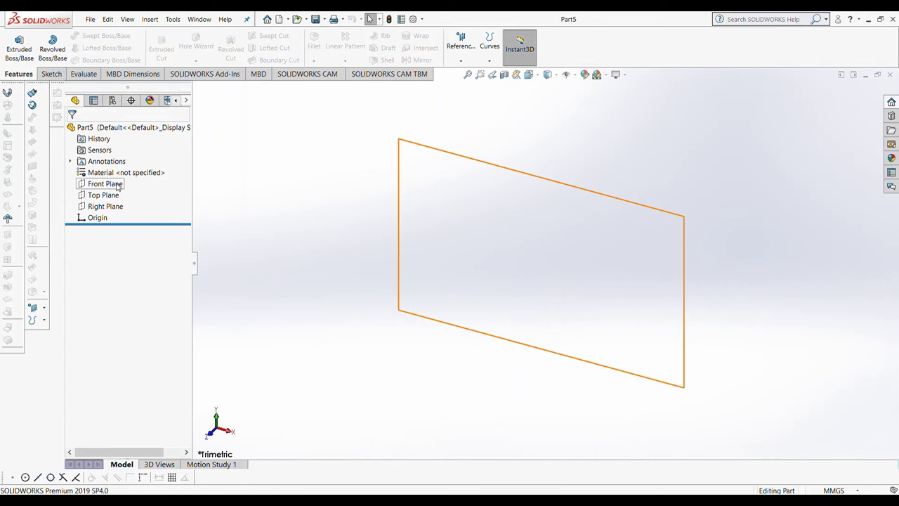
Step: Sketch a 10 mm diameter circle at the origin on Part5's Front Plane
{"action": "left_click", "coordinate": [105, 184]}
{"action": "left_click", "coordinate": [144, 169]}
{"action": "left_click", "coordinate": [107, 36]}
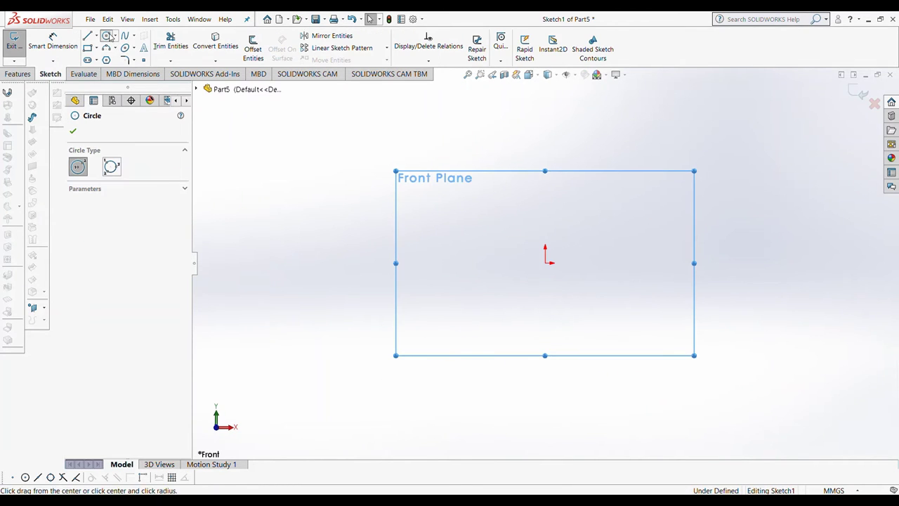
{"action": "left_click", "coordinate": [545, 262]}
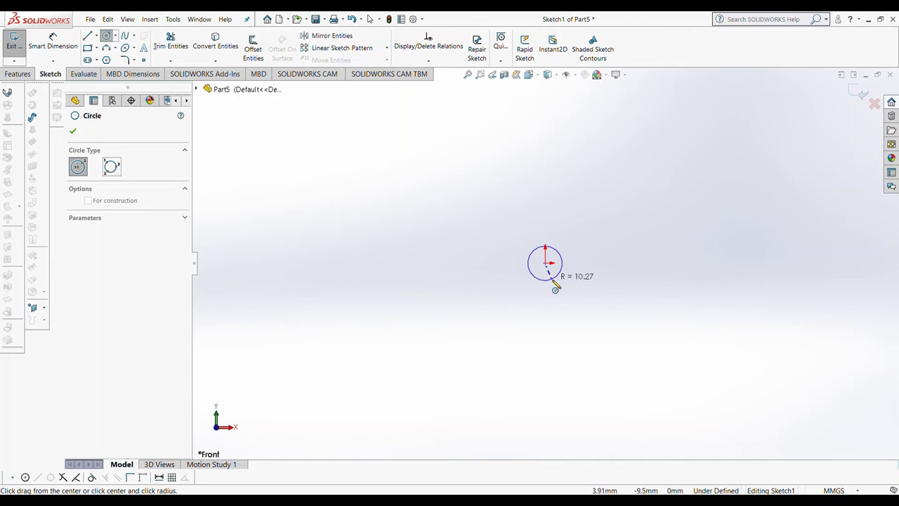
{"action": "left_click", "coordinate": [554, 281]}
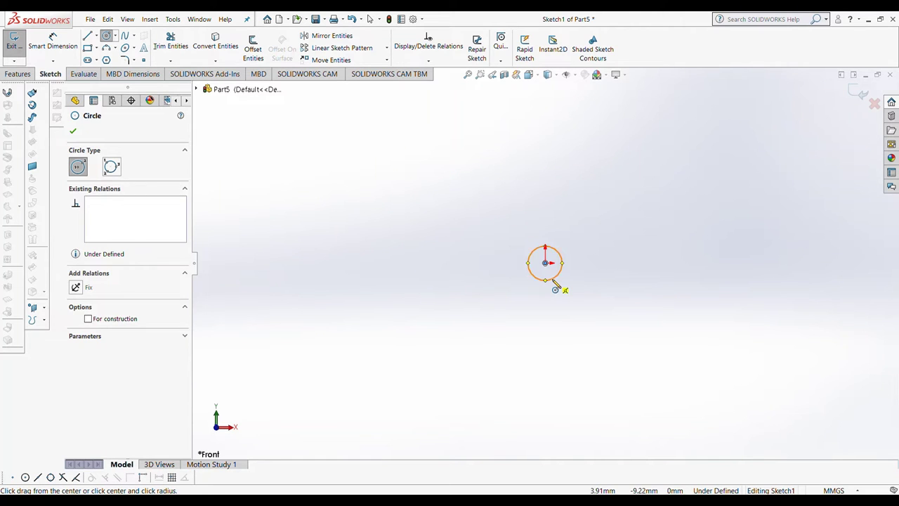
{"action": "left_click", "coordinate": [53, 42]}
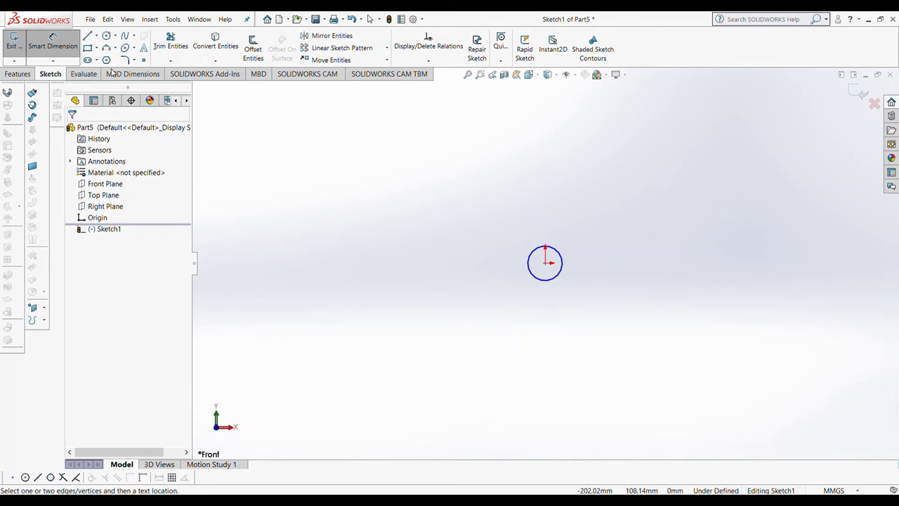
{"action": "left_click", "coordinate": [538, 250]}
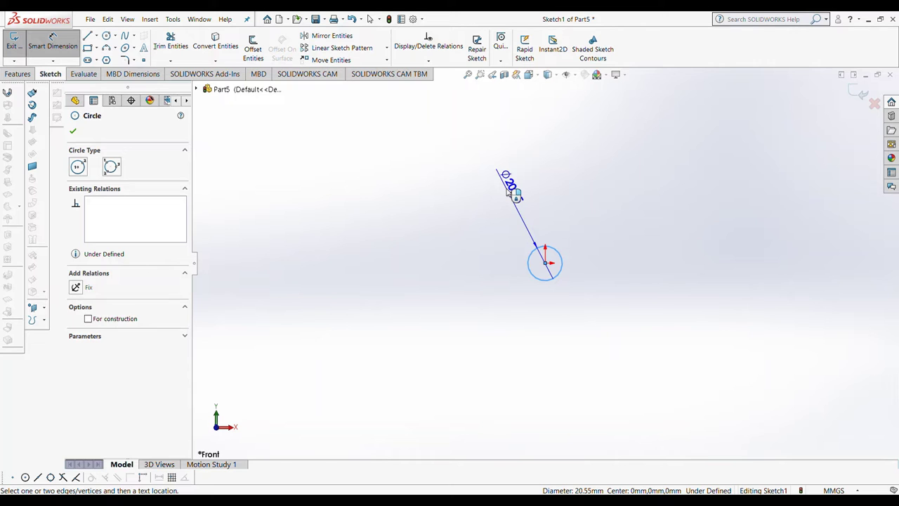
{"action": "left_click", "coordinate": [508, 192]}
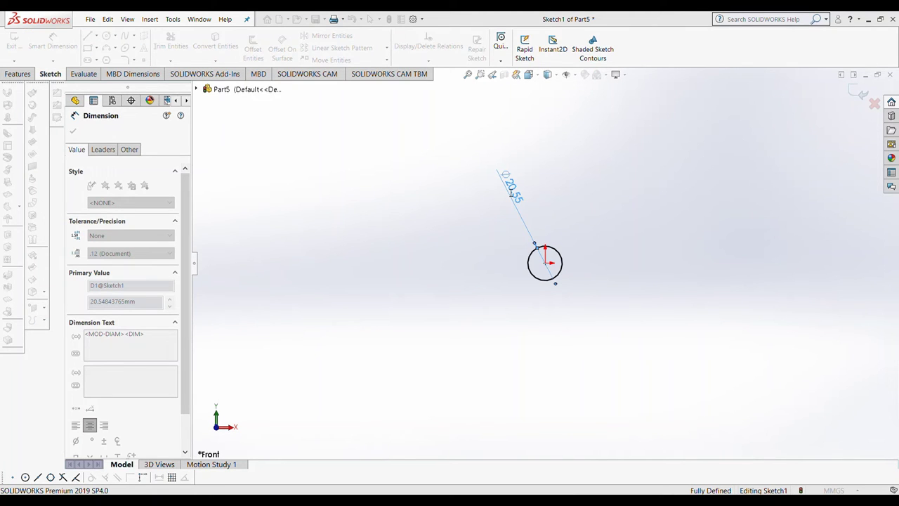
{"action": "key", "text": "Return"}
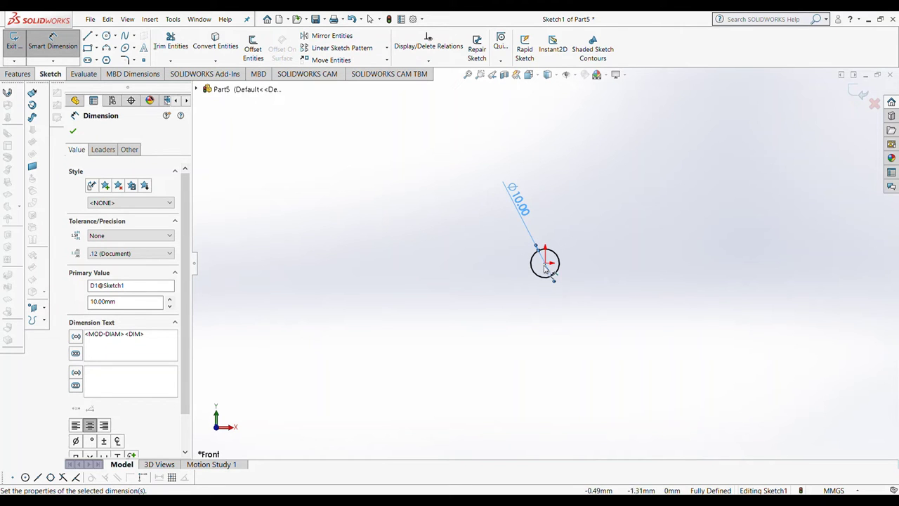
Step: Extrude the 10 mm circle 100 mm to form the rod
{"action": "left_click", "coordinate": [18, 73]}
{"action": "left_click", "coordinate": [19, 46]}
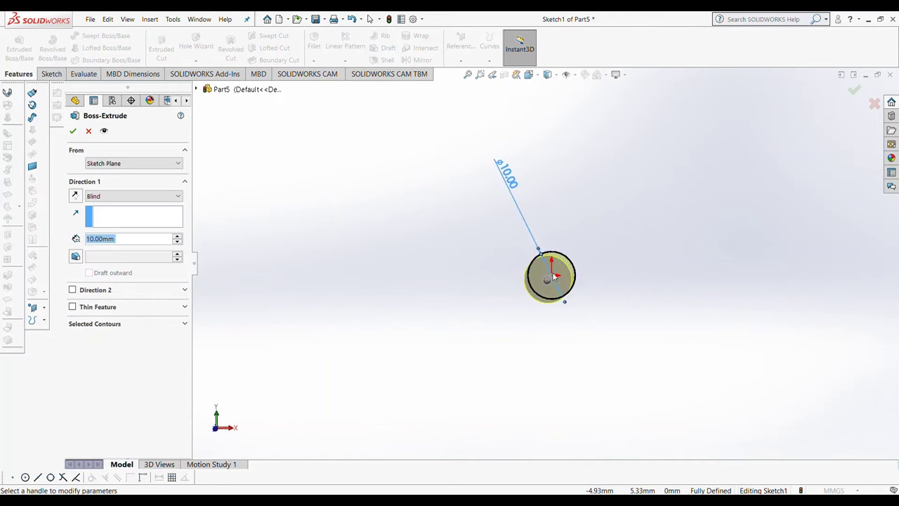
{"action": "type", "text": "100"}
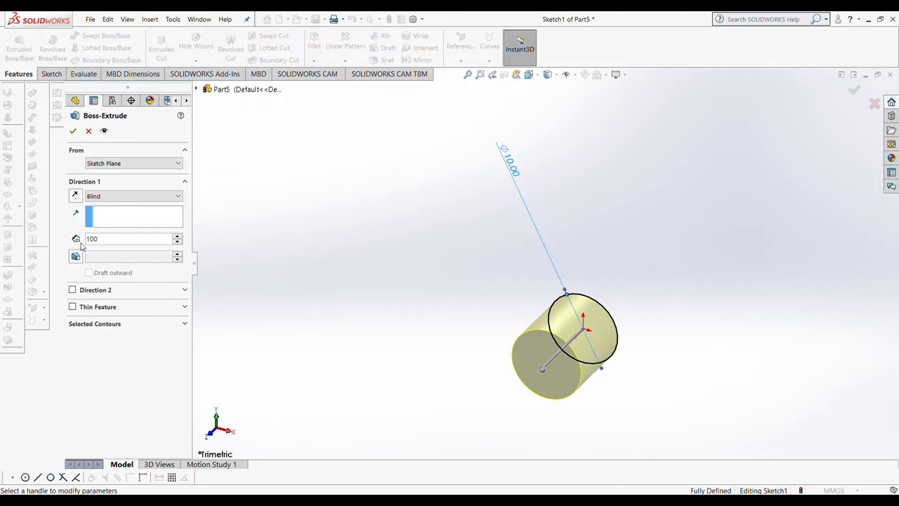
{"action": "key", "text": "Return"}
{"action": "scroll", "coordinate": [375, 273], "scroll_direction": "down", "scroll_amount": 2}
{"action": "scroll", "coordinate": [529, 187], "scroll_direction": "up", "scroll_amount": 3}
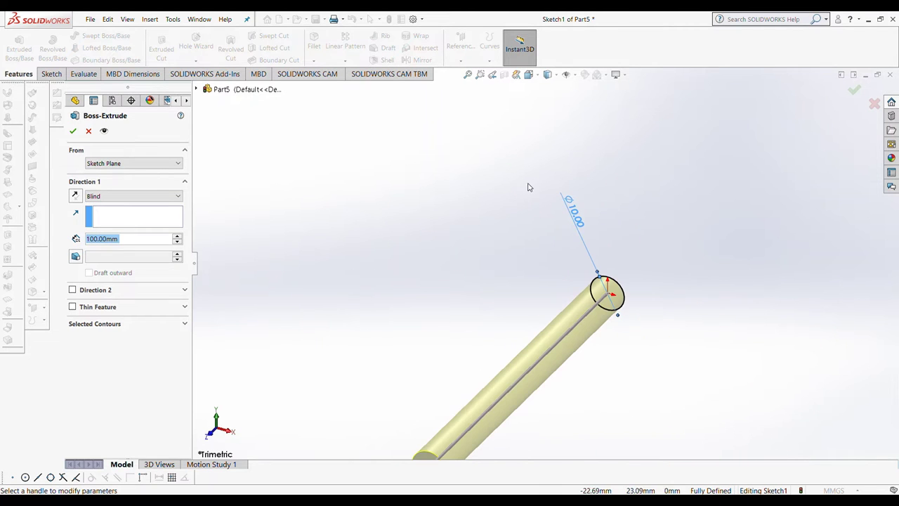
{"action": "left_click", "coordinate": [73, 130]}
Step: Sketch a Ø14 mm circle centred on the origin on the Front Plane
{"action": "left_click", "coordinate": [528, 73]}
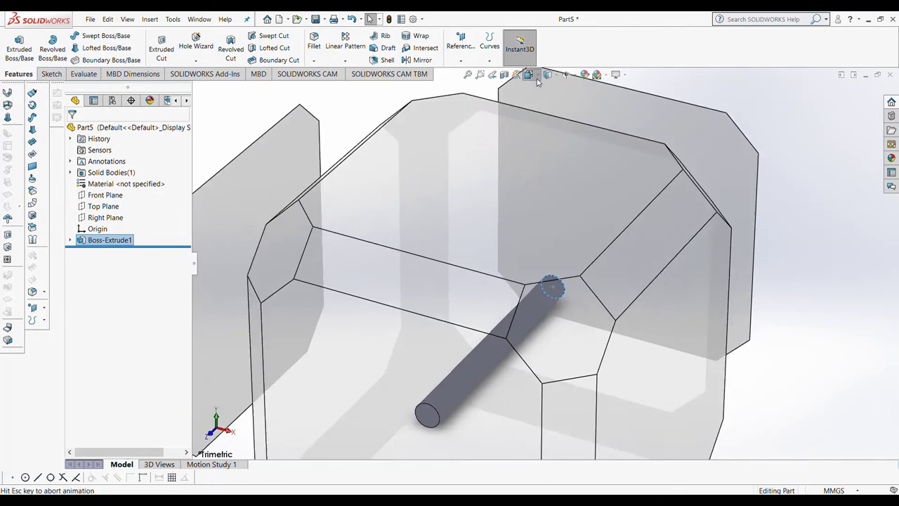
{"action": "key", "text": "ctrl+2"}
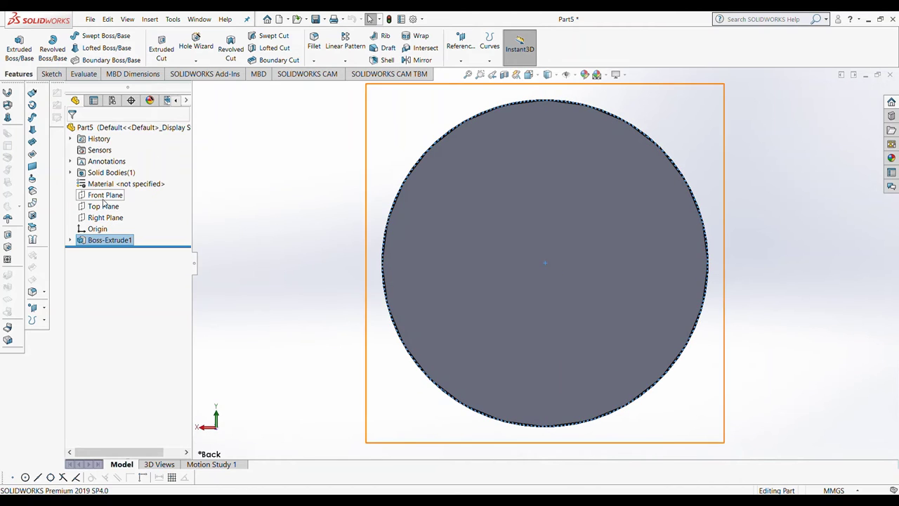
{"action": "left_click", "coordinate": [106, 195]}
{"action": "left_click", "coordinate": [57, 74]}
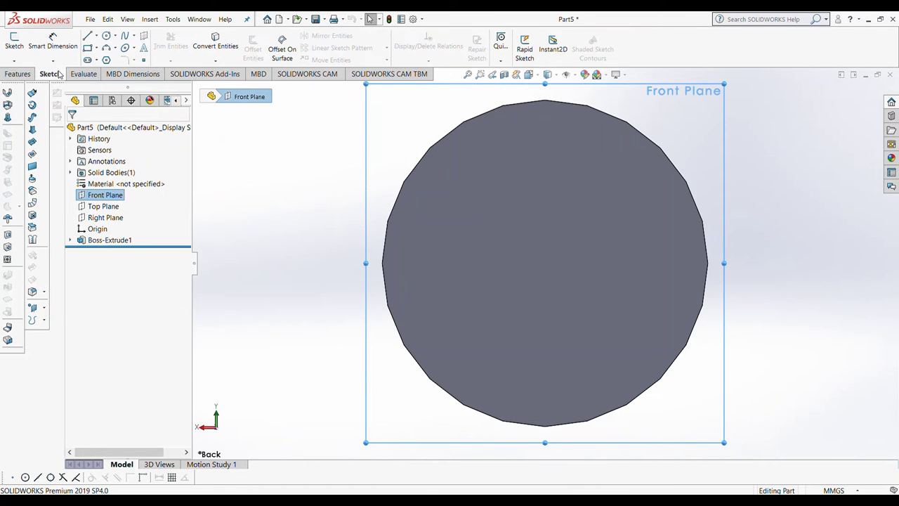
{"action": "left_click", "coordinate": [106, 35]}
{"action": "left_click", "coordinate": [544, 264]}
{"action": "left_click", "coordinate": [675, 405]}
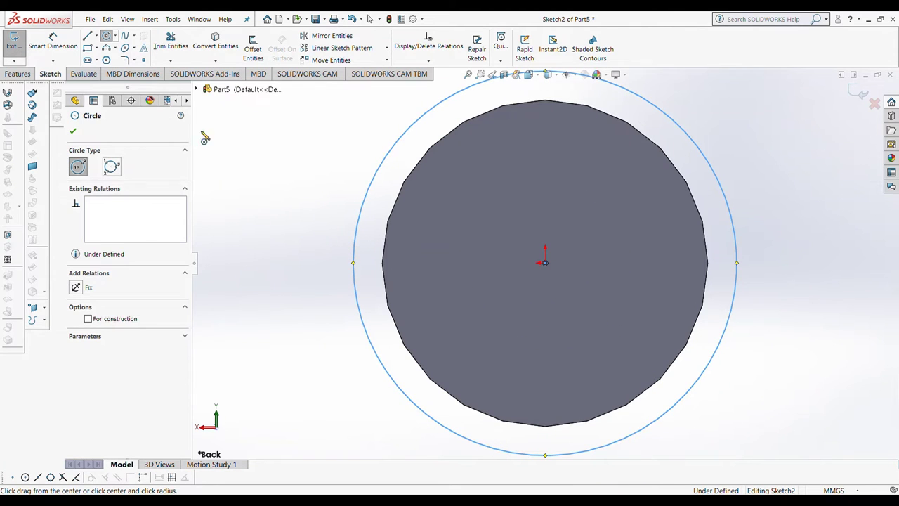
{"action": "key", "text": "Escape"}
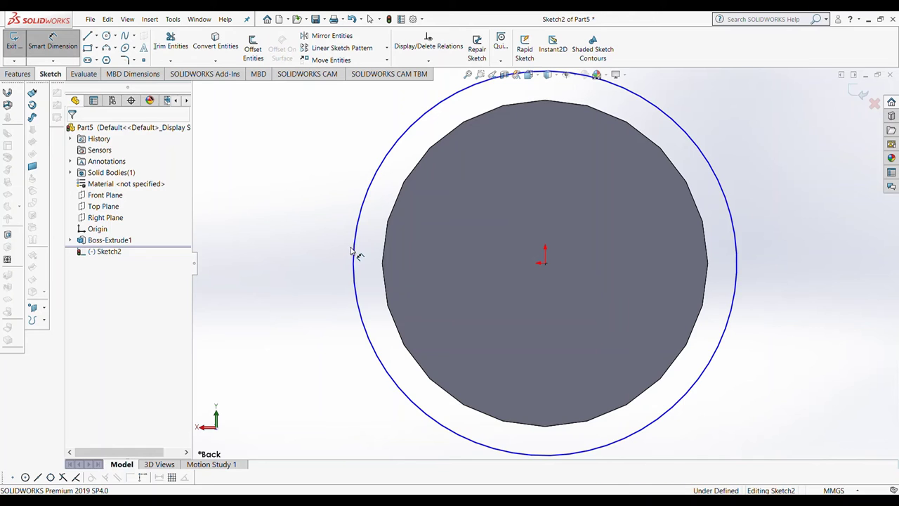
{"action": "left_click", "coordinate": [353, 251]}
{"action": "left_click", "coordinate": [290, 253]}
{"action": "type", "text": "14"}
{"action": "key", "text": "Return"}
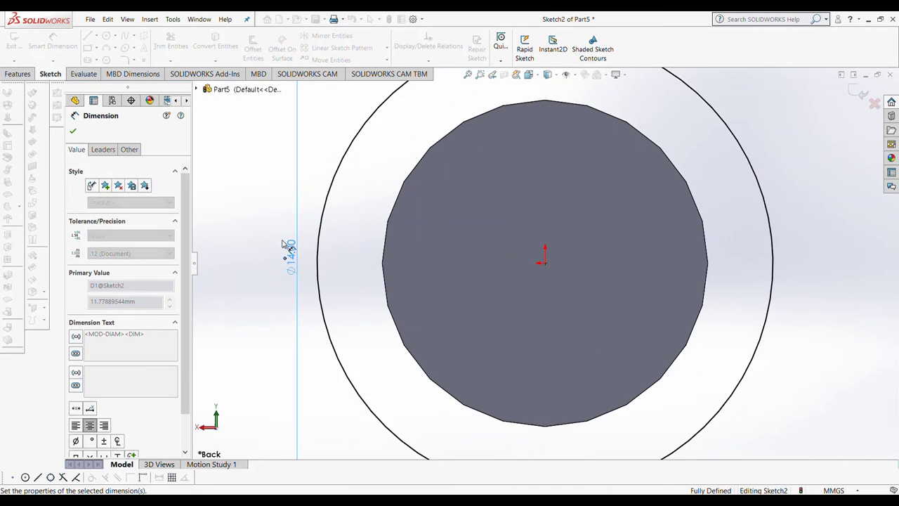
Step: Extrude the circle 1 mm into a collar on the pin, then create a new assembly
{"action": "left_click", "coordinate": [17, 74]}
{"action": "left_click", "coordinate": [18, 44]}
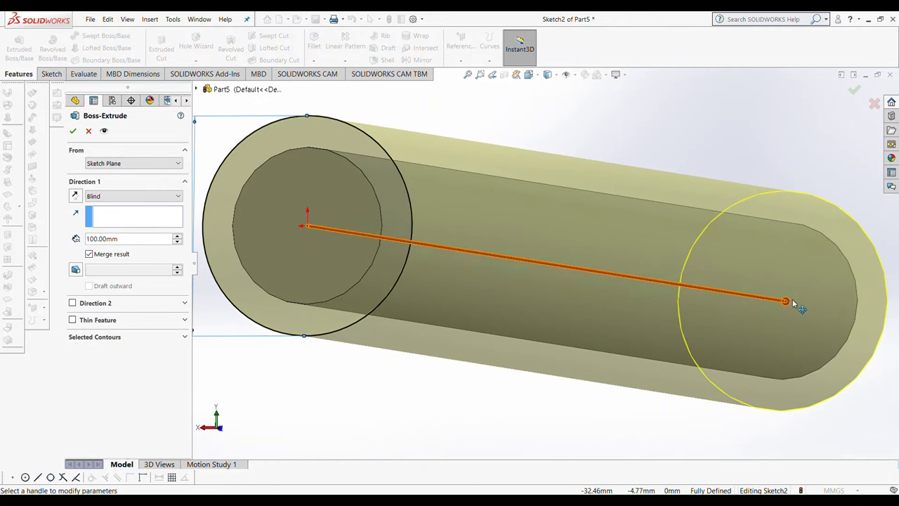
{"action": "left_click_drag", "start_coordinate": [788, 302], "coordinate": [294, 241]}
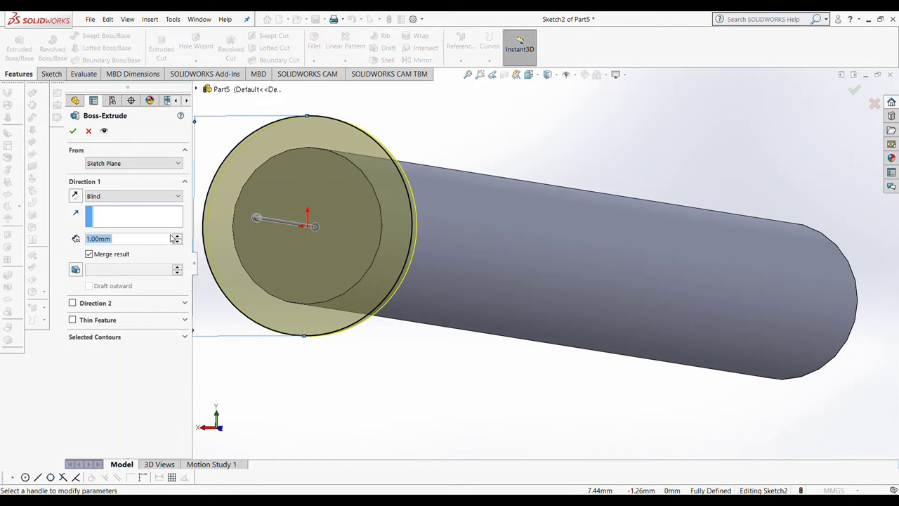
{"action": "type", "text": "5"}
{"action": "left_click", "coordinate": [72, 131]}
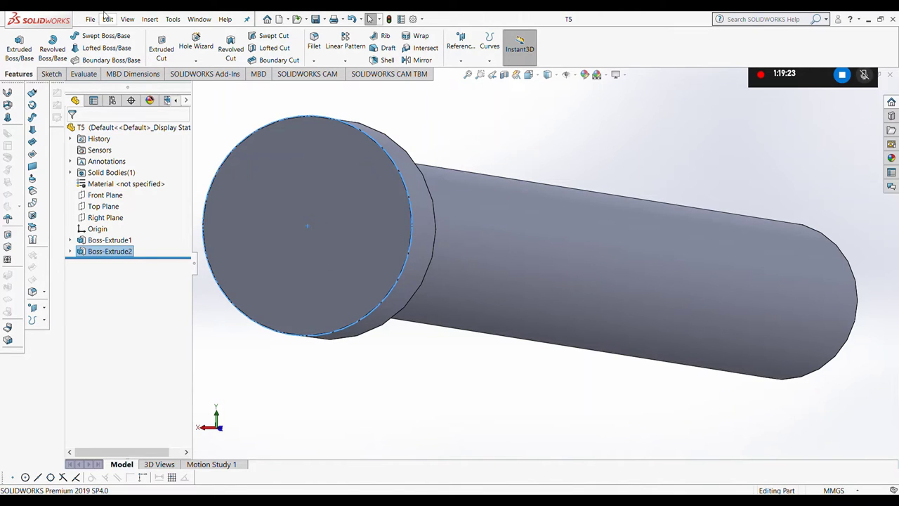
{"action": "key", "text": "ctrl+n"}
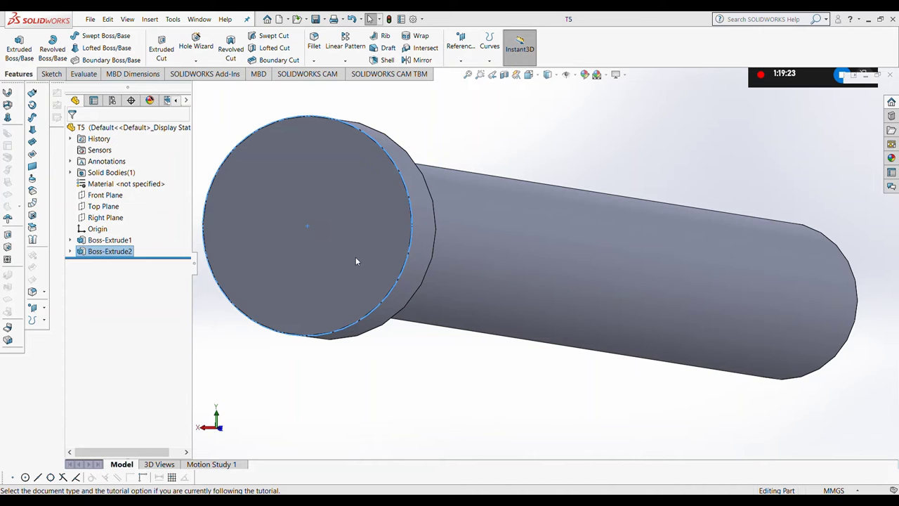
{"action": "key", "text": "Return"}
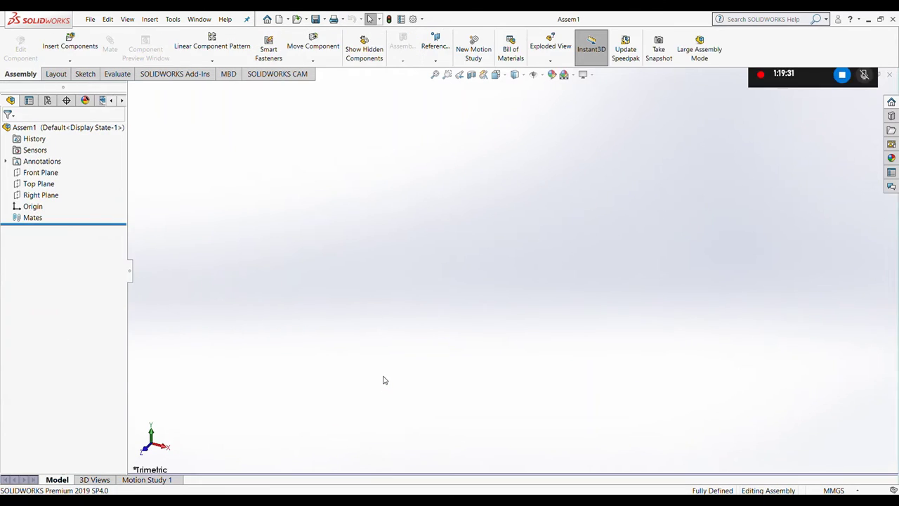
Step: Fix plate T1 at the assembly origin, place tray body T2, and start a mate
{"action": "left_click", "coordinate": [16, 270]}
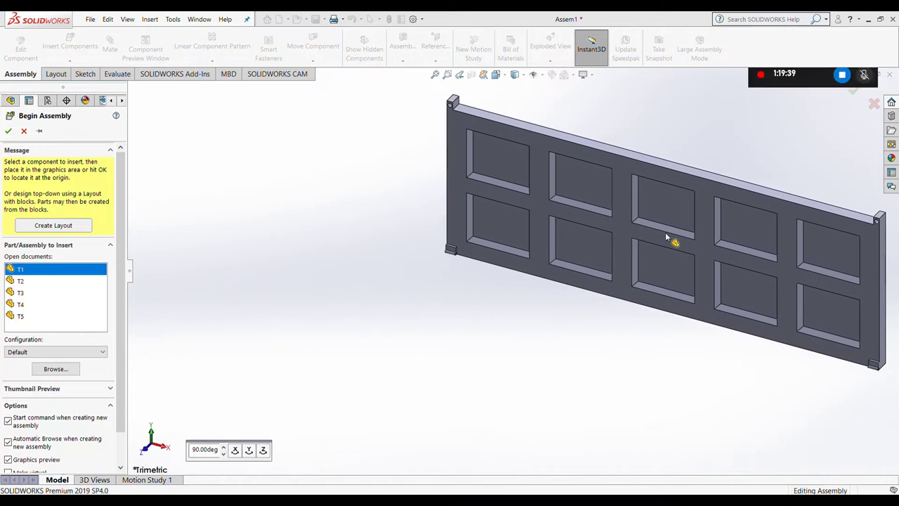
{"action": "left_click", "coordinate": [9, 131]}
{"action": "left_click", "coordinate": [83, 56]}
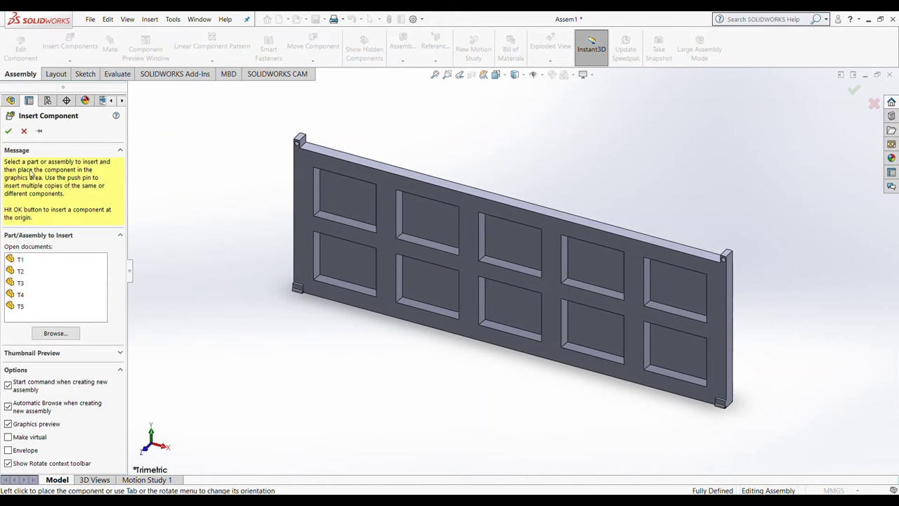
{"action": "left_click", "coordinate": [23, 274]}
{"action": "left_click", "coordinate": [651, 260]}
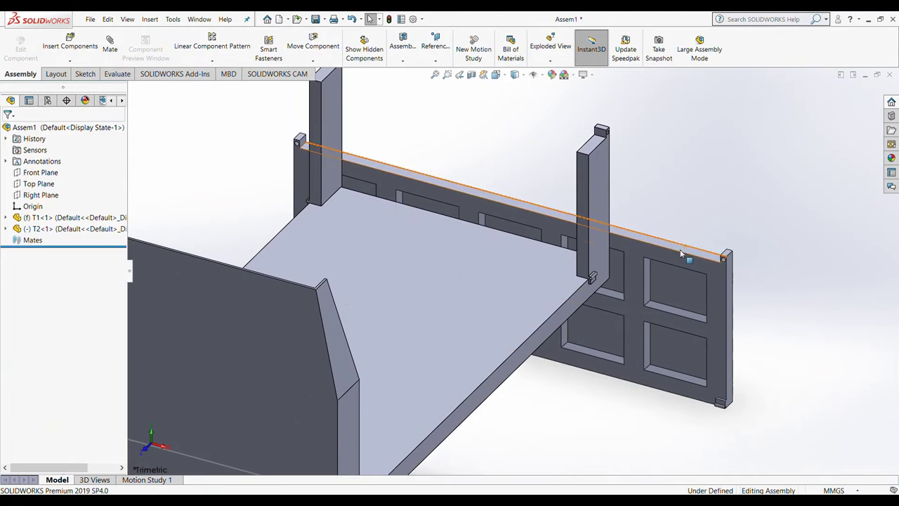
{"action": "left_click", "coordinate": [660, 257]}
{"action": "middle_click_drag", "start_coordinate": [737, 200], "coordinate": [532, 221]}
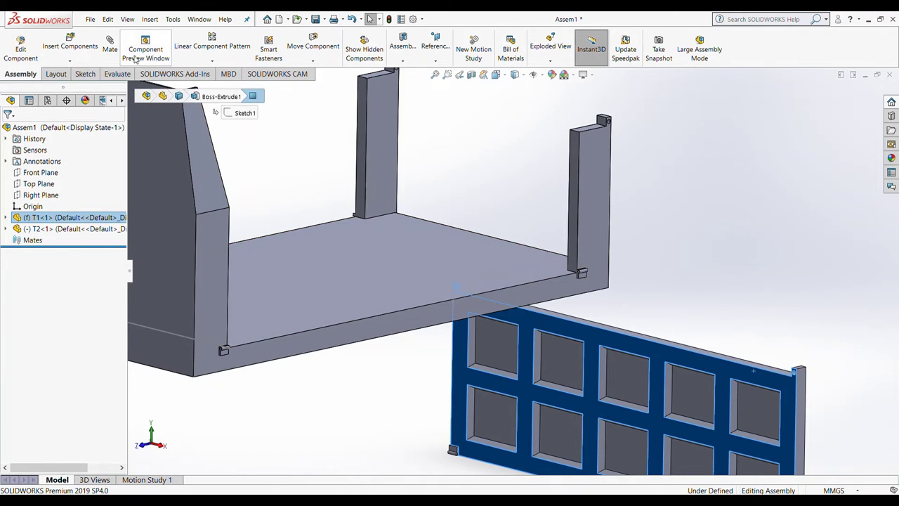
{"action": "left_click", "coordinate": [110, 46]}
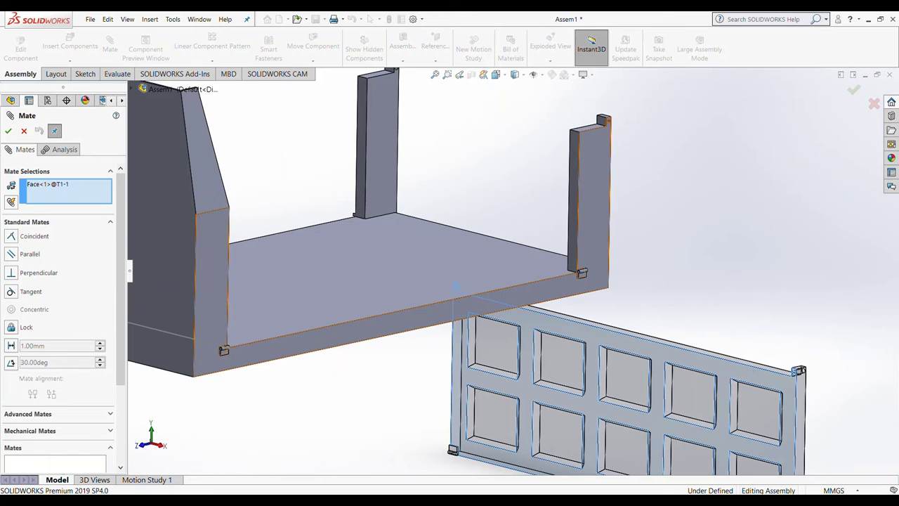
Step: Restart the mate and make the plate's end face coincident with the tray face
{"action": "left_click", "coordinate": [23, 131]}
{"action": "left_click", "coordinate": [69, 44]}
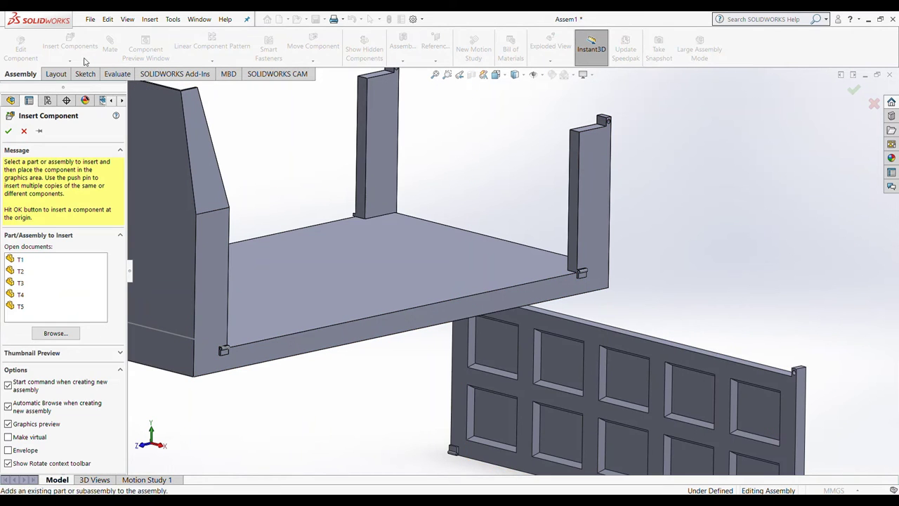
{"action": "left_click", "coordinate": [24, 131]}
{"action": "left_click", "coordinate": [110, 44]}
{"action": "mouse_move", "coordinate": [331, 201]}
{"action": "middle_mouse_down"}
{"action": "mouse_move", "coordinate": [344, 183]}
{"action": "mouse_move", "coordinate": [429, 166]}
{"action": "middle_mouse_up"}
{"action": "middle_click_drag", "start_coordinate": [161, 278], "coordinate": [239, 326]}
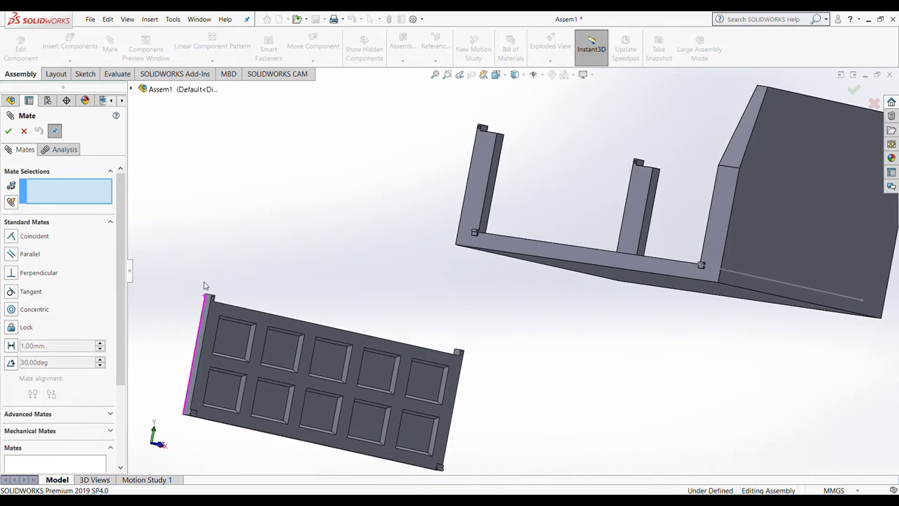
{"action": "left_click", "coordinate": [257, 322]}
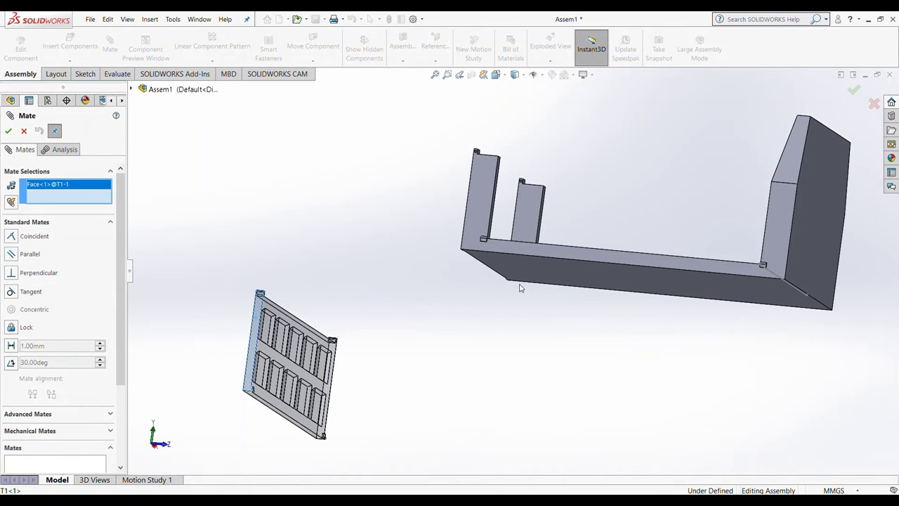
{"action": "middle_click_drag", "start_coordinate": [520, 287], "coordinate": [288, 245]}
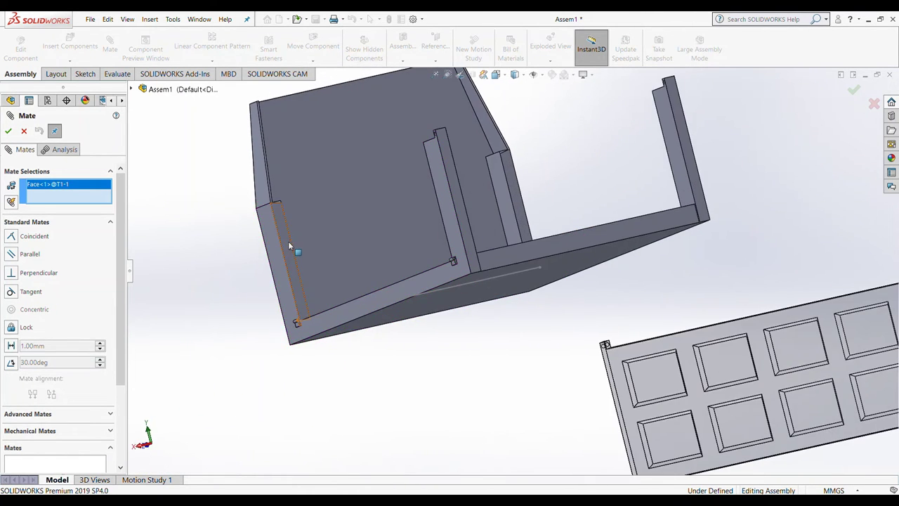
{"action": "left_click", "coordinate": [288, 243]}
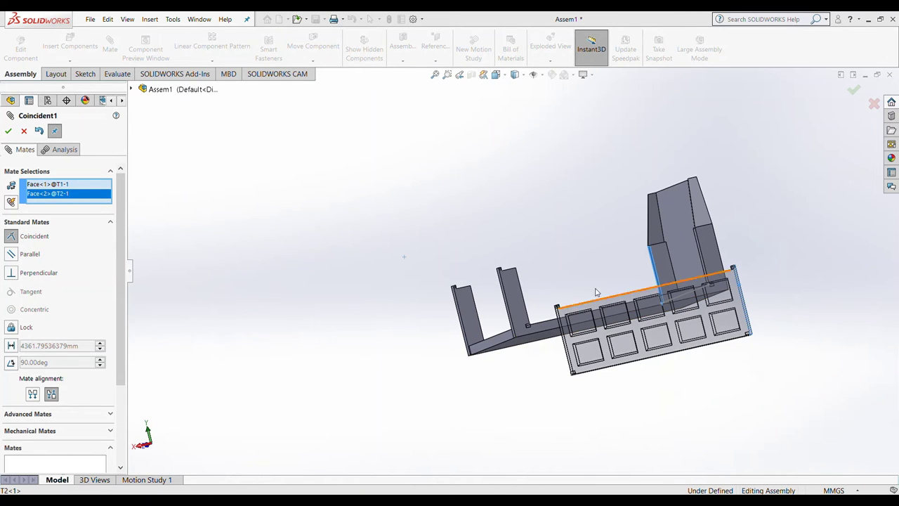
{"action": "left_click", "coordinate": [8, 130]}
Step: Mate a tray face parallel to the matching plate face
{"action": "middle_click_drag", "start_coordinate": [315, 350], "coordinate": [447, 346]}
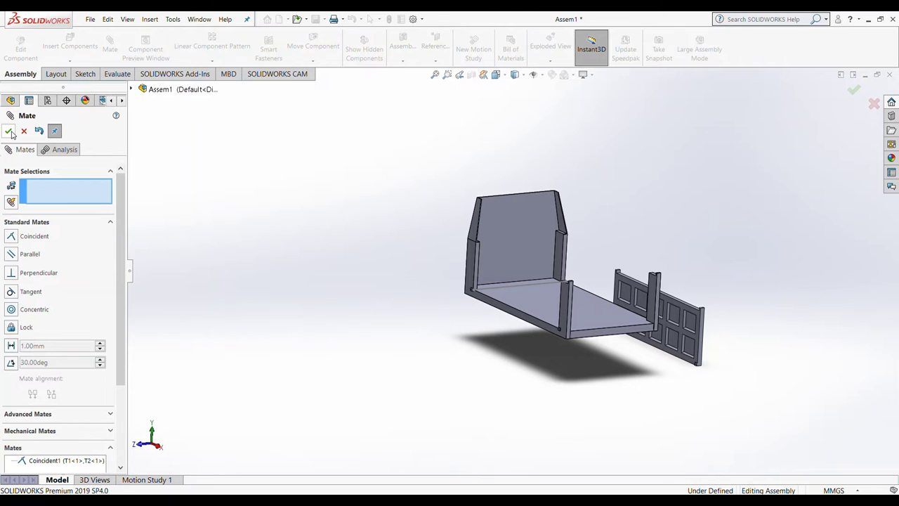
{"action": "scroll", "coordinate": [383, 333], "scroll_direction": "down", "scroll_amount": 2}
{"action": "scroll", "coordinate": [543, 297], "scroll_direction": "down", "scroll_amount": 5}
{"action": "scroll", "coordinate": [632, 176], "scroll_direction": "down", "scroll_amount": 3}
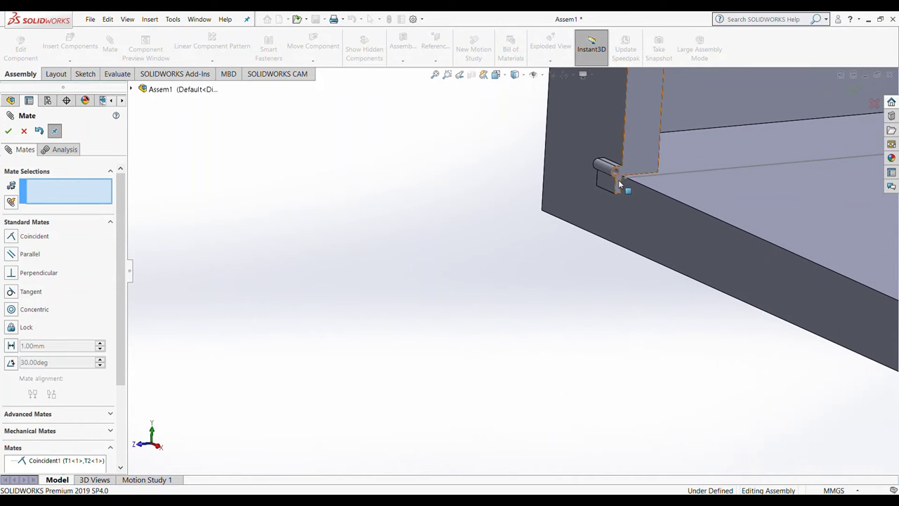
{"action": "left_click", "coordinate": [618, 181]}
{"action": "scroll", "coordinate": [710, 201], "scroll_direction": "up", "scroll_amount": 3}
{"action": "scroll", "coordinate": [764, 345], "scroll_direction": "up", "scroll_amount": 2}
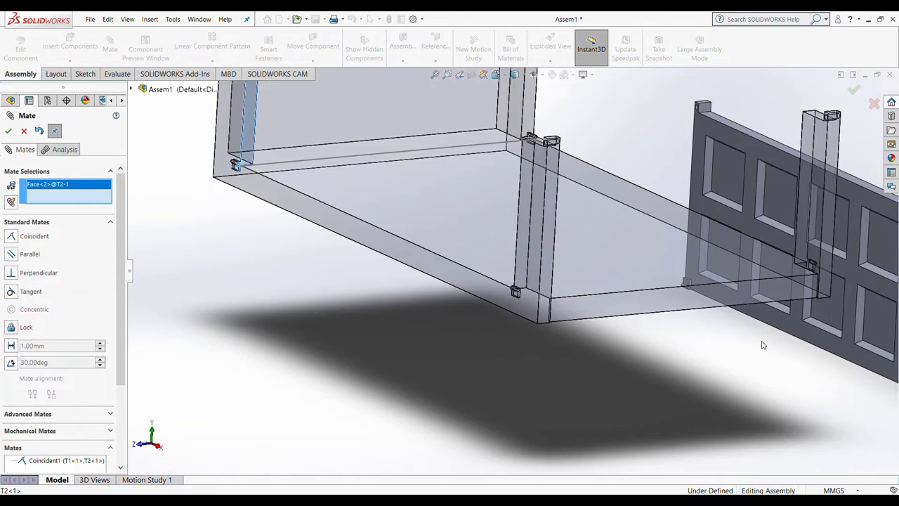
{"action": "middle_click_drag", "start_coordinate": [764, 345], "coordinate": [407, 312]}
{"action": "scroll", "coordinate": [267, 310], "scroll_direction": "up", "scroll_amount": 3}
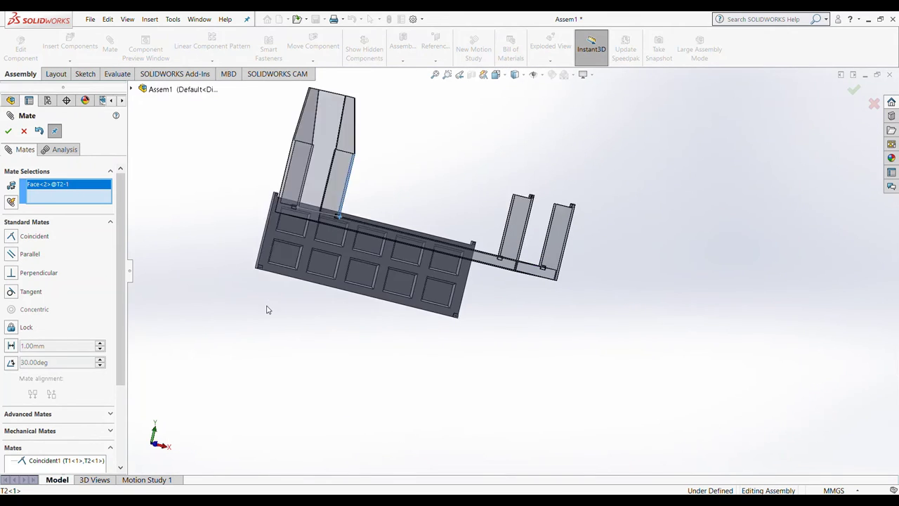
{"action": "middle_click_drag", "start_coordinate": [267, 310], "coordinate": [287, 292]}
{"action": "scroll", "coordinate": [331, 281], "scroll_direction": "down", "scroll_amount": 3}
{"action": "scroll", "coordinate": [439, 229], "scroll_direction": "down", "scroll_amount": 3}
{"action": "left_click", "coordinate": [444, 230]}
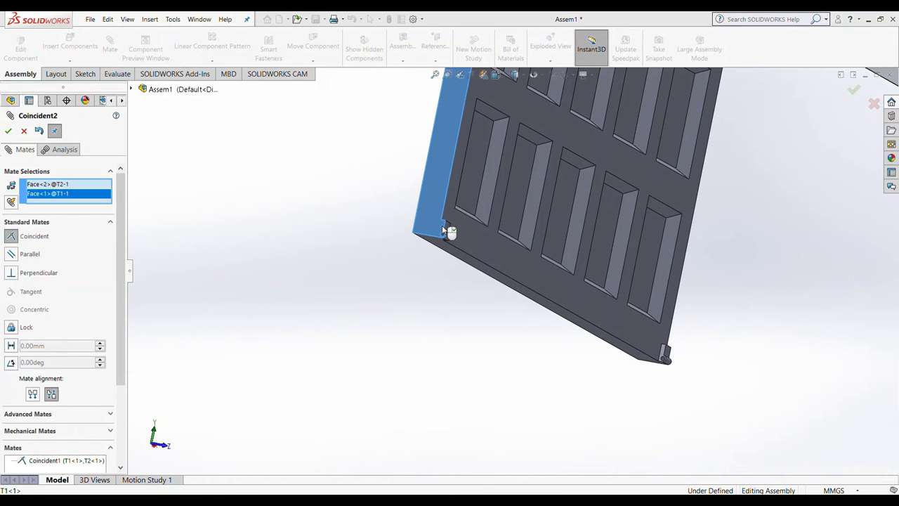
{"action": "left_click", "coordinate": [15, 258]}
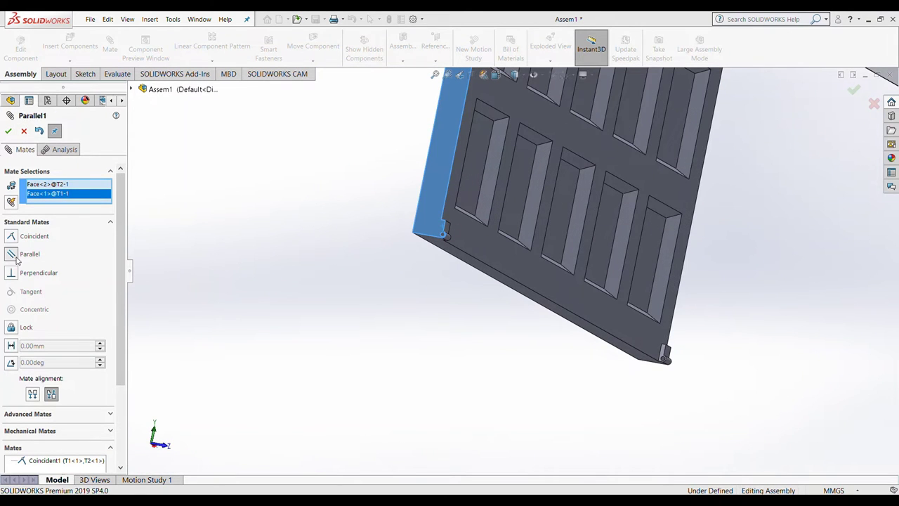
{"action": "left_click", "coordinate": [7, 131]}
Step: Make the hinge pin's circular edge coincident with the plate's hinge tab edge
{"action": "scroll", "coordinate": [446, 185], "scroll_direction": "up", "scroll_amount": 5}
{"action": "scroll", "coordinate": [445, 184], "scroll_direction": "up", "scroll_amount": 2}
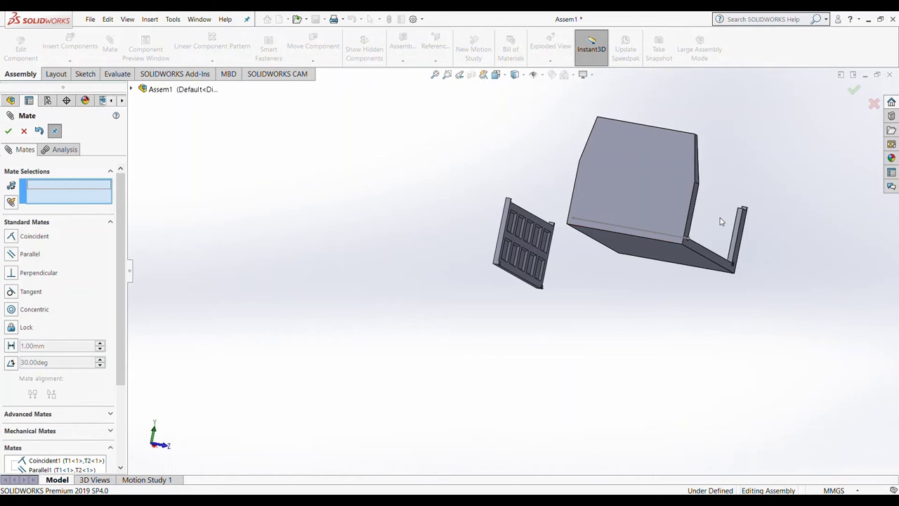
{"action": "middle_click_drag", "start_coordinate": [720, 222], "coordinate": [545, 237]}
{"action": "scroll", "coordinate": [545, 237], "scroll_direction": "down", "scroll_amount": 3}
{"action": "scroll", "coordinate": [585, 237], "scroll_direction": "down", "scroll_amount": 3}
{"action": "scroll", "coordinate": [589, 191], "scroll_direction": "down", "scroll_amount": 2}
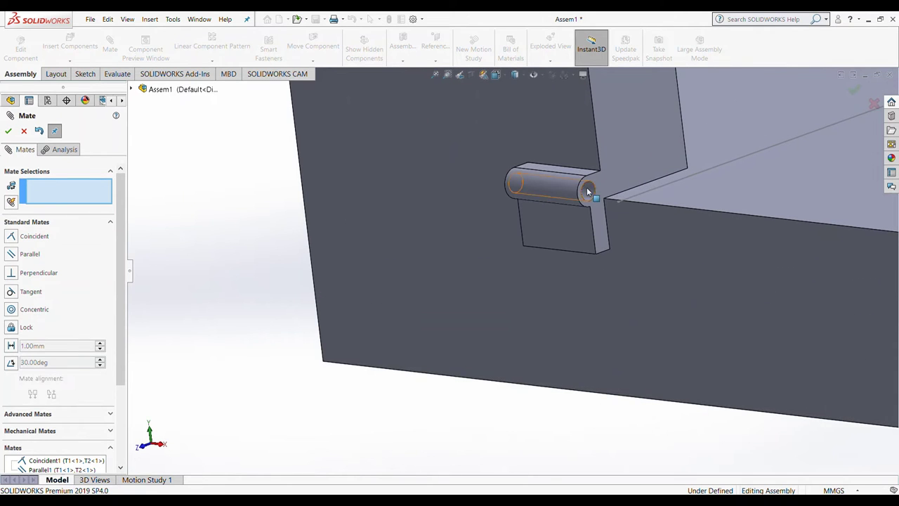
{"action": "left_click", "coordinate": [589, 188]}
{"action": "scroll", "coordinate": [526, 216], "scroll_direction": "up", "scroll_amount": 3}
{"action": "scroll", "coordinate": [682, 211], "scroll_direction": "up", "scroll_amount": 3}
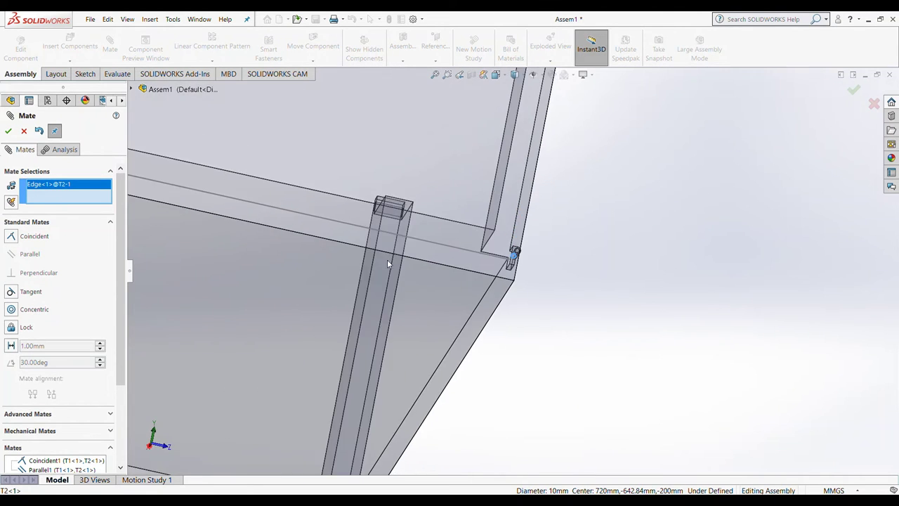
{"action": "scroll", "coordinate": [384, 260], "scroll_direction": "up", "scroll_amount": 3}
{"action": "scroll", "coordinate": [240, 291], "scroll_direction": "down", "scroll_amount": 3}
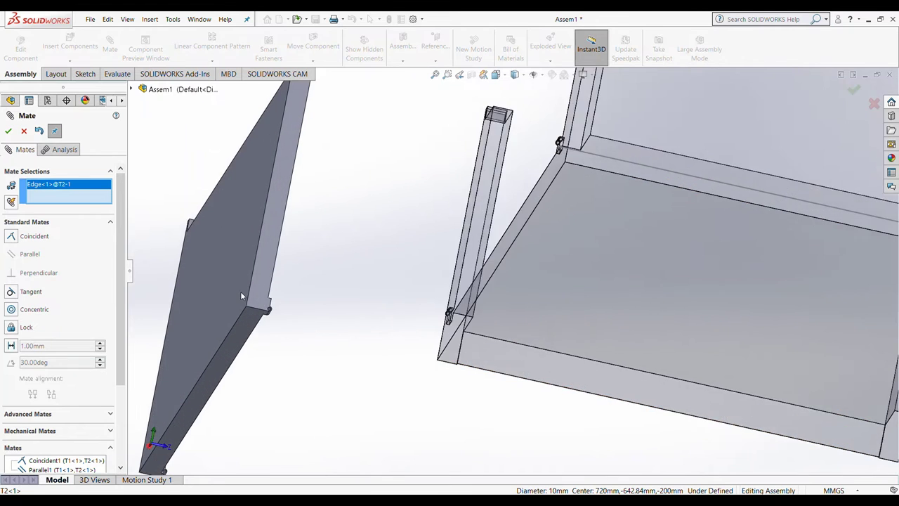
{"action": "scroll", "coordinate": [347, 308], "scroll_direction": "down", "scroll_amount": 3}
{"action": "scroll", "coordinate": [346, 308], "scroll_direction": "down", "scroll_amount": 2}
{"action": "left_click", "coordinate": [386, 274]}
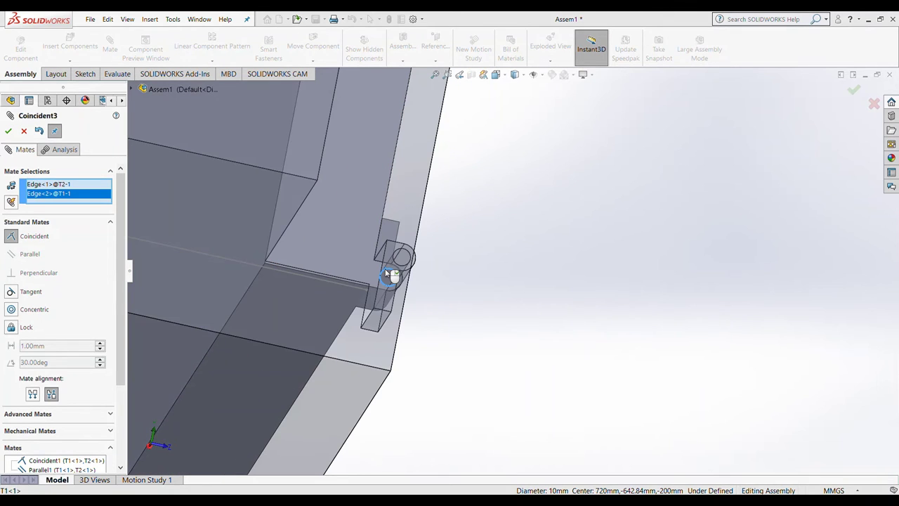
{"action": "left_click", "coordinate": [9, 130]}
Step: Check the right hinge, finish mating, and bring up Insert Components
{"action": "scroll", "coordinate": [567, 225], "scroll_direction": "up", "scroll_amount": 3}
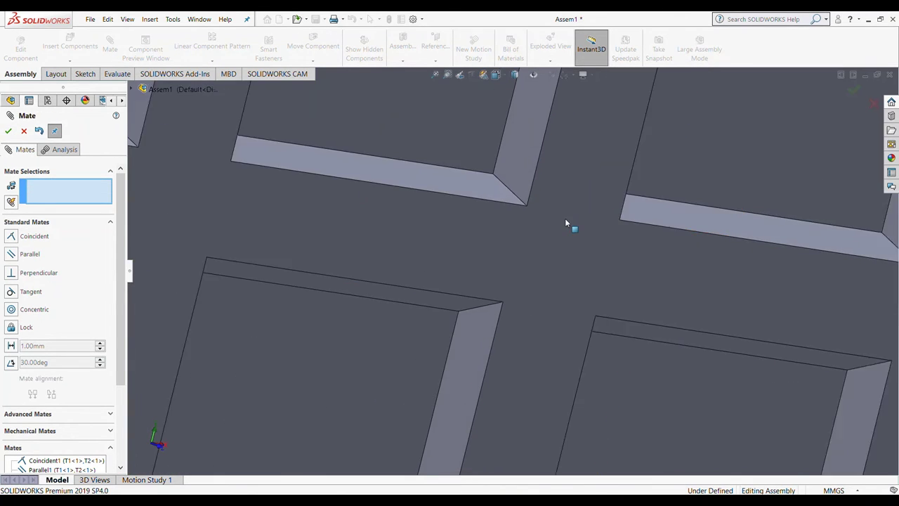
{"action": "scroll", "coordinate": [568, 225], "scroll_direction": "up", "scroll_amount": 3}
{"action": "scroll", "coordinate": [512, 256], "scroll_direction": "up", "scroll_amount": 3}
{"action": "scroll", "coordinate": [218, 309], "scroll_direction": "down", "scroll_amount": 3}
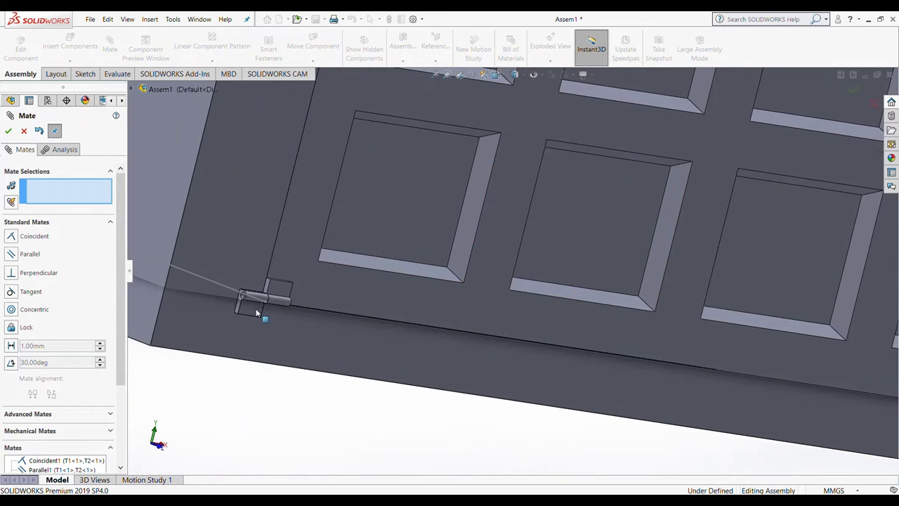
{"action": "scroll", "coordinate": [257, 311], "scroll_direction": "down", "scroll_amount": 3}
{"action": "scroll", "coordinate": [860, 323], "scroll_direction": "up", "scroll_amount": 3}
{"action": "scroll", "coordinate": [859, 319], "scroll_direction": "up", "scroll_amount": 2}
{"action": "scroll", "coordinate": [860, 319], "scroll_direction": "up", "scroll_amount": 3}
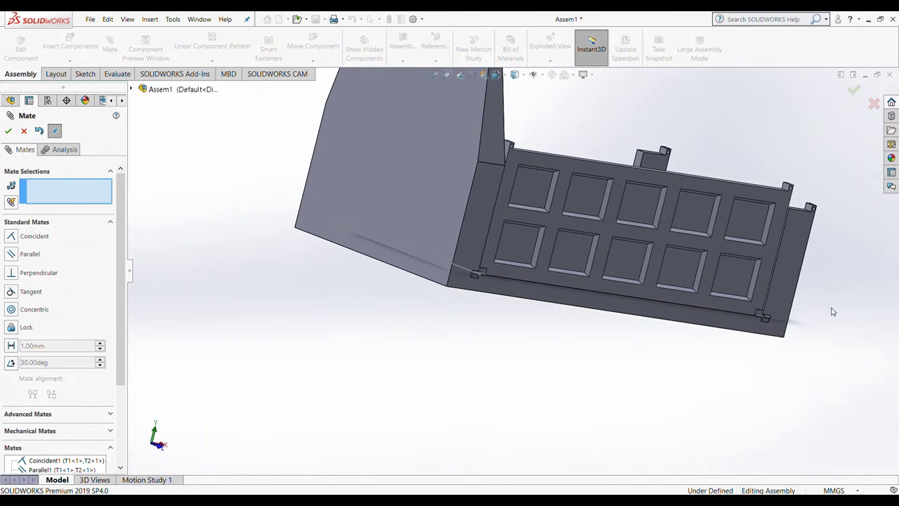
{"action": "middle_click_drag", "start_coordinate": [769, 316], "coordinate": [773, 315]}
{"action": "scroll", "coordinate": [721, 332], "scroll_direction": "down", "scroll_amount": 5}
{"action": "scroll", "coordinate": [672, 307], "scroll_direction": "up", "scroll_amount": 2}
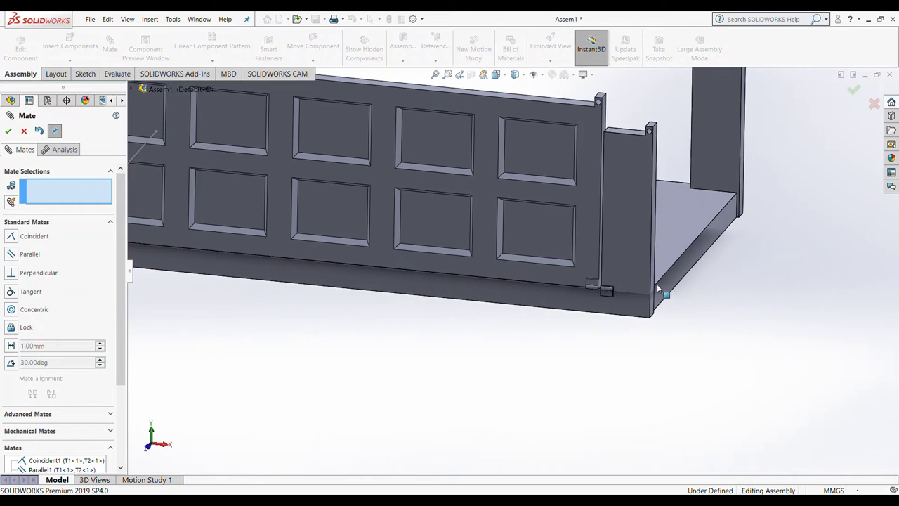
{"action": "scroll", "coordinate": [656, 282], "scroll_direction": "up", "scroll_amount": 3}
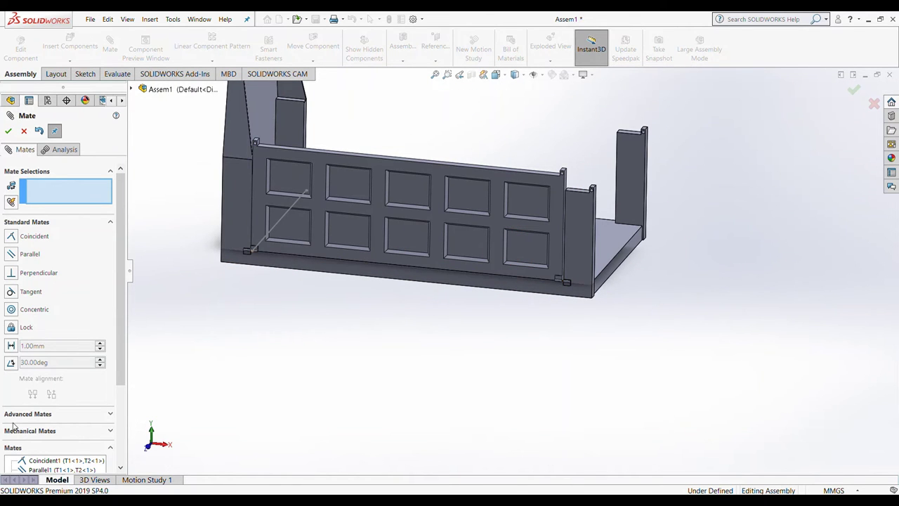
{"action": "scroll", "coordinate": [60, 406], "scroll_direction": "down", "scroll_amount": 3}
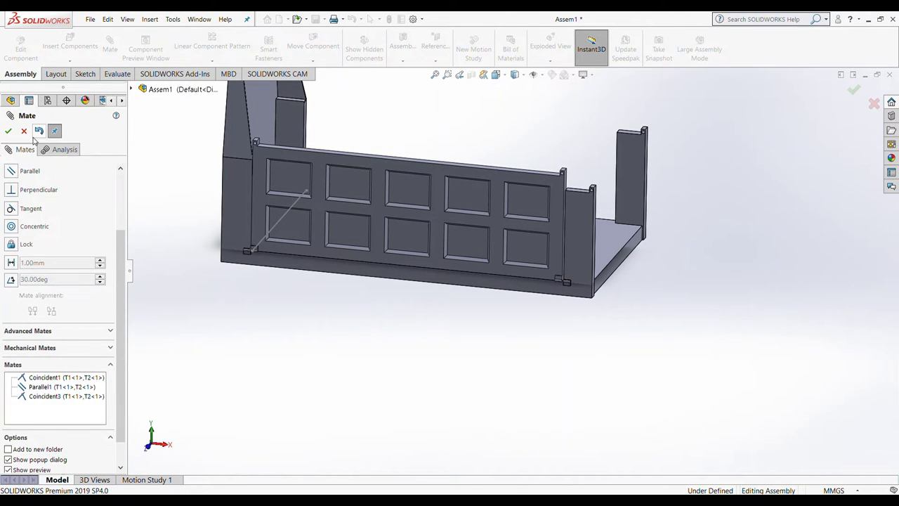
{"action": "left_click", "coordinate": [8, 131]}
{"action": "left_click", "coordinate": [84, 56]}
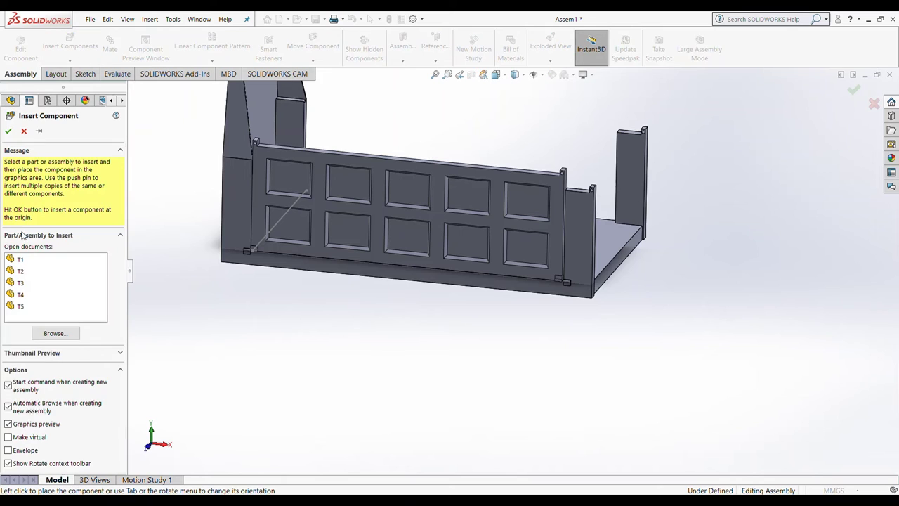
Step: Insert the T5 pin into the assembly and zoom to fit it
{"action": "left_click", "coordinate": [20, 307]}
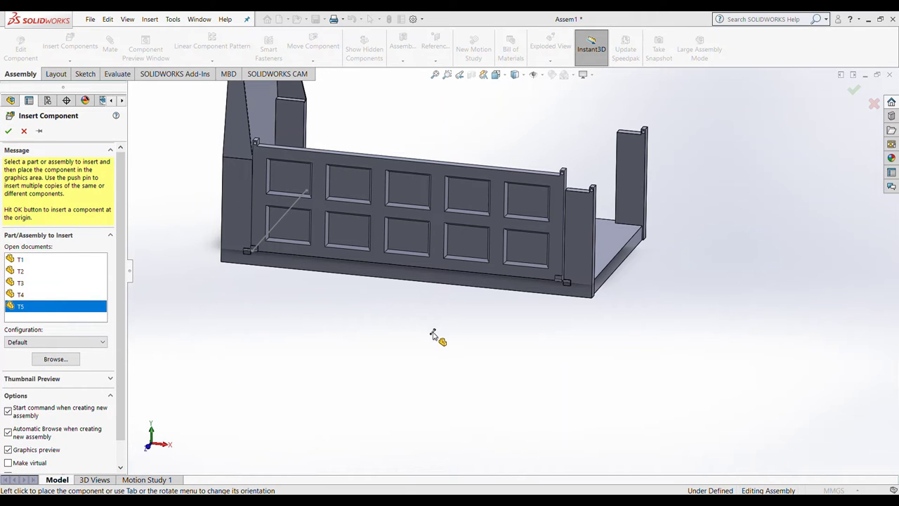
{"action": "left_click", "coordinate": [462, 351]}
{"action": "scroll", "coordinate": [417, 351], "scroll_direction": "down", "scroll_amount": 5}
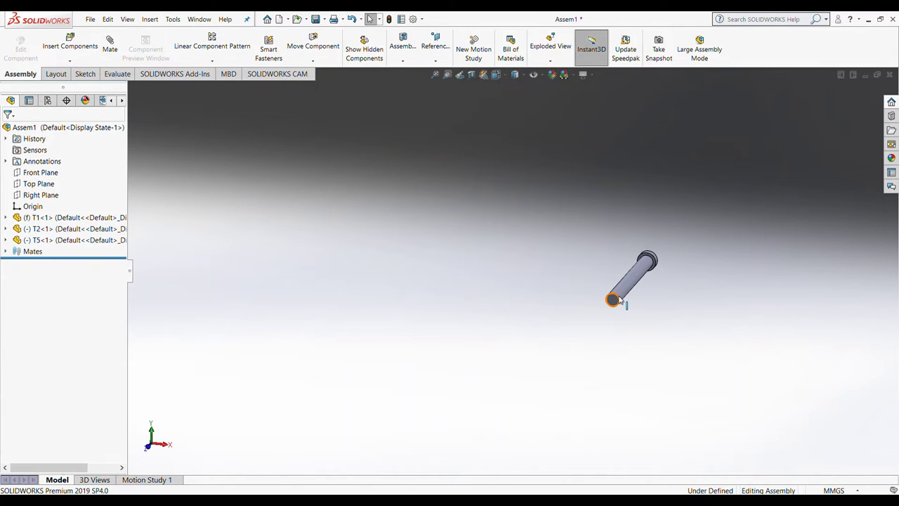
{"action": "left_click", "coordinate": [620, 299]}
{"action": "key", "text": "f"}
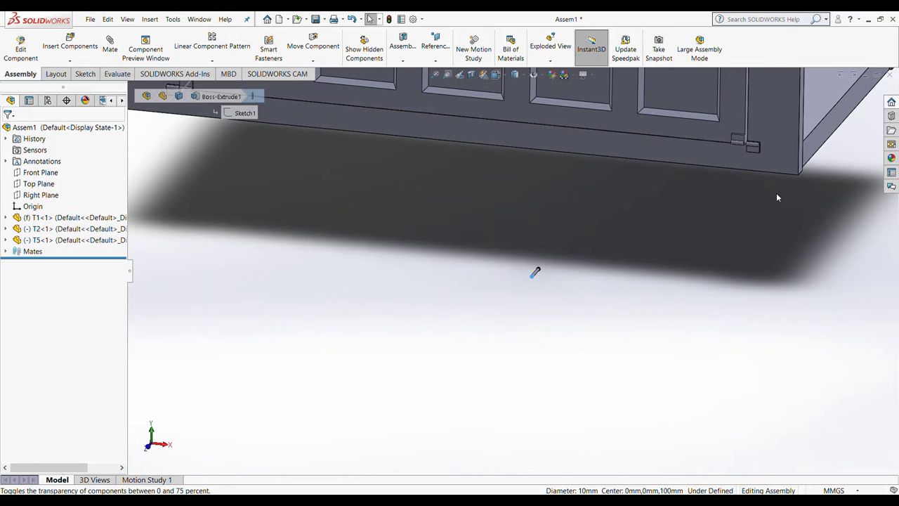
Step: Seat the T5 pin in a hinge tab hole with a coincident mate
{"action": "left_click", "coordinate": [110, 44]}
{"action": "mouse_move", "coordinate": [539, 178]}
{"action": "middle_mouse_down"}
{"action": "mouse_move", "coordinate": [785, 173]}
{"action": "mouse_move", "coordinate": [737, 146]}
{"action": "middle_mouse_up"}
{"action": "scroll", "coordinate": [562, 218], "scroll_direction": "down", "scroll_amount": 5}
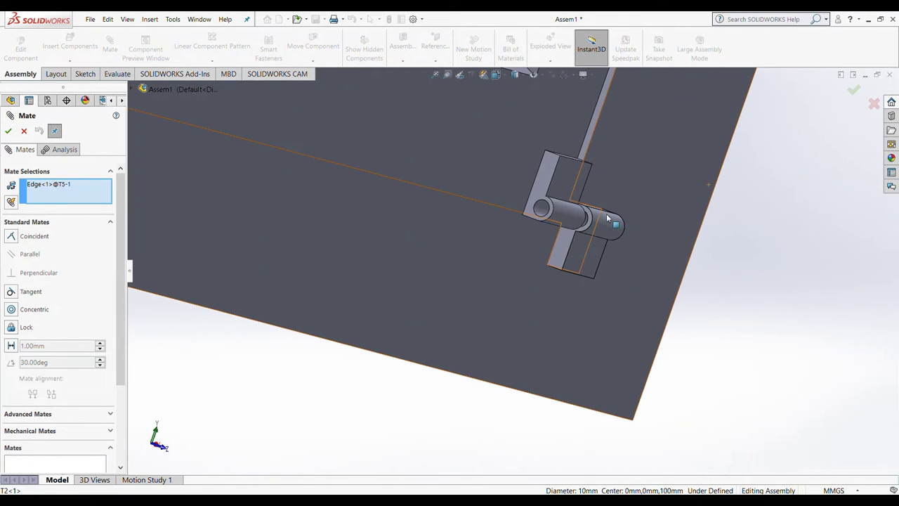
{"action": "left_click", "coordinate": [540, 206]}
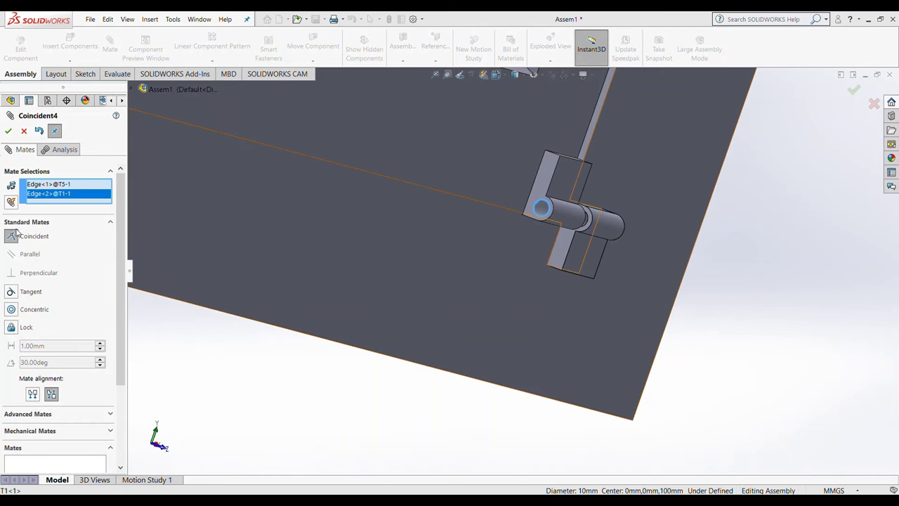
{"action": "left_click", "coordinate": [8, 131]}
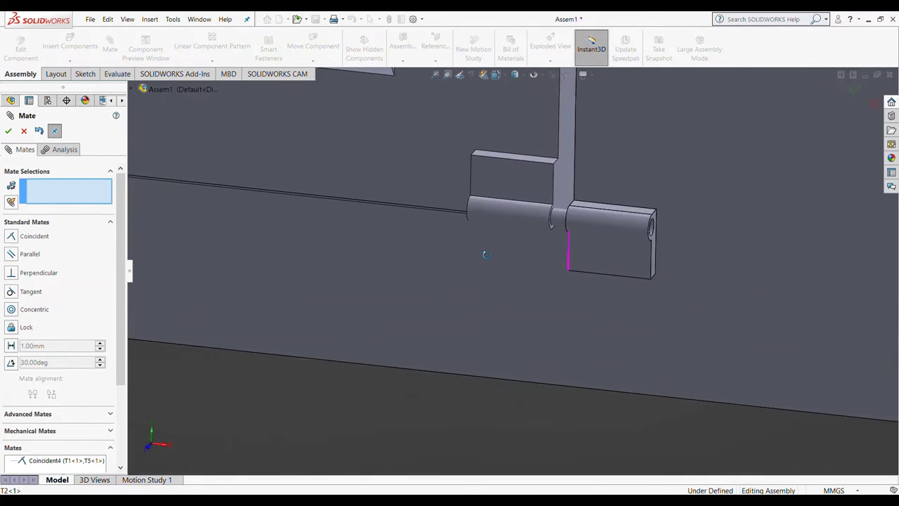
{"action": "scroll", "coordinate": [484, 239], "scroll_direction": "up", "scroll_amount": 3}
{"action": "scroll", "coordinate": [457, 243], "scroll_direction": "up", "scroll_amount": 3}
{"action": "scroll", "coordinate": [387, 267], "scroll_direction": "up", "scroll_amount": 3}
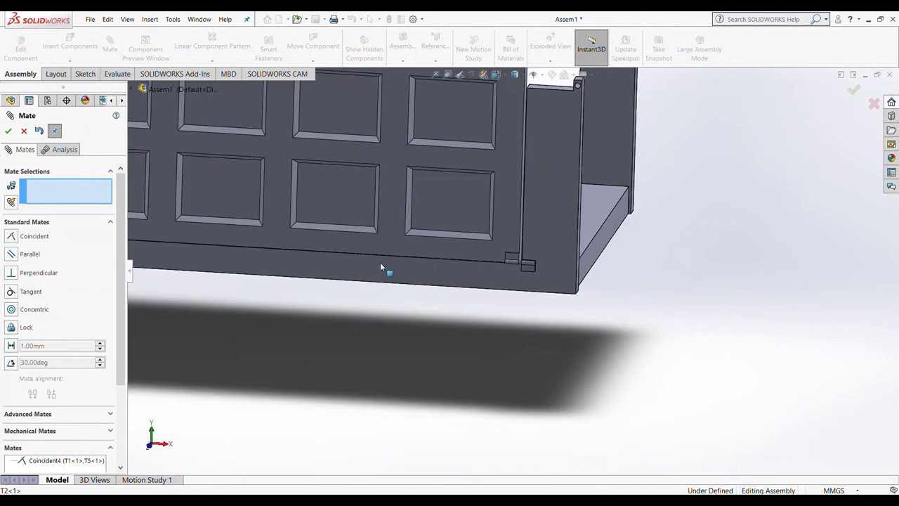
{"action": "scroll", "coordinate": [267, 276], "scroll_direction": "up", "scroll_amount": 2}
{"action": "scroll", "coordinate": [468, 243], "scroll_direction": "down", "scroll_amount": 3}
{"action": "scroll", "coordinate": [430, 241], "scroll_direction": "down", "scroll_amount": 3}
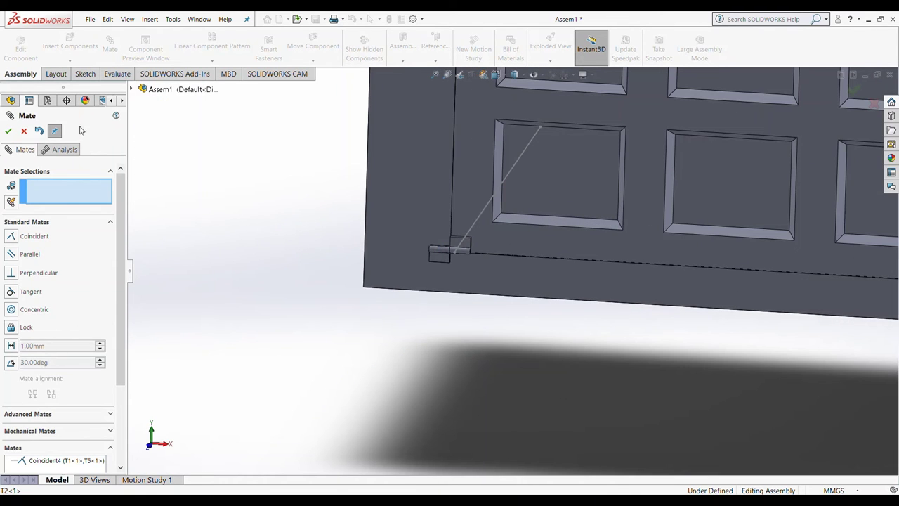
{"action": "left_click", "coordinate": [9, 131]}
Step: Insert a second copy of the T5 pin
{"action": "left_click", "coordinate": [70, 46]}
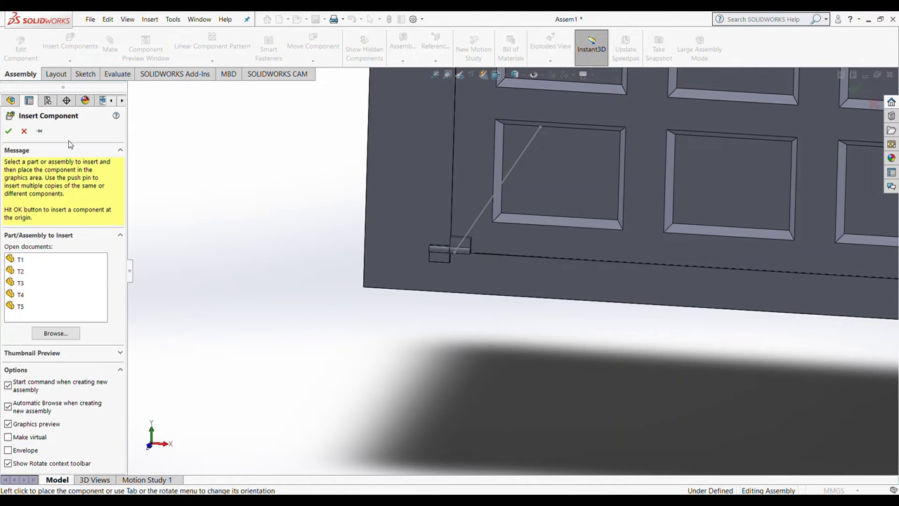
{"action": "left_click", "coordinate": [20, 307]}
{"action": "left_click", "coordinate": [243, 339]}
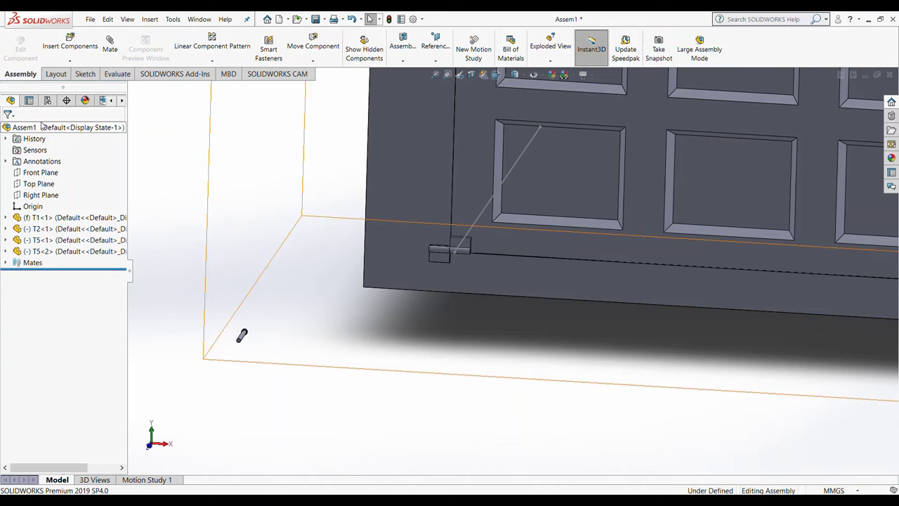
Step: Create Coincident5 between the second T5 pin's end edge and the door hinge point
{"action": "left_click", "coordinate": [110, 46]}
{"action": "scroll", "coordinate": [261, 333], "scroll_direction": "down", "scroll_amount": 5}
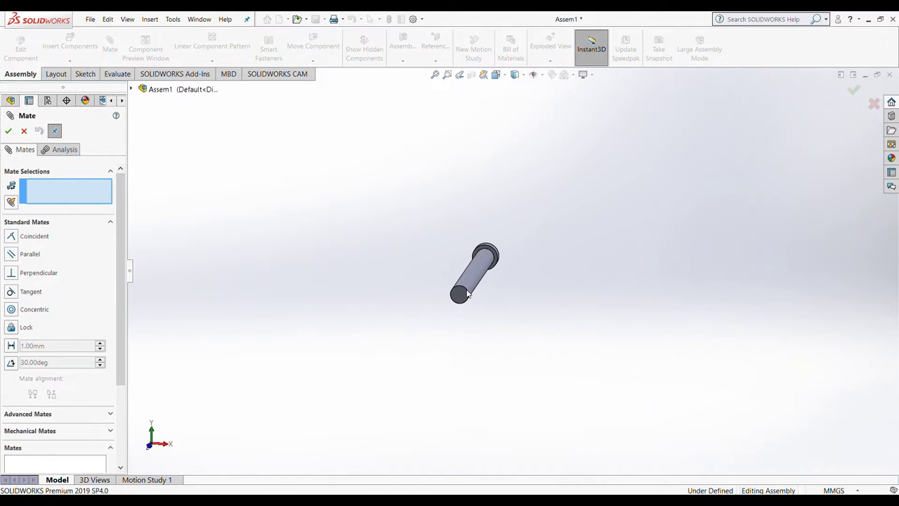
{"action": "left_click", "coordinate": [465, 293]}
{"action": "scroll", "coordinate": [677, 190], "scroll_direction": "down", "scroll_amount": 2}
{"action": "scroll", "coordinate": [680, 185], "scroll_direction": "down", "scroll_amount": 1}
{"action": "scroll", "coordinate": [680, 184], "scroll_direction": "up", "scroll_amount": 3}
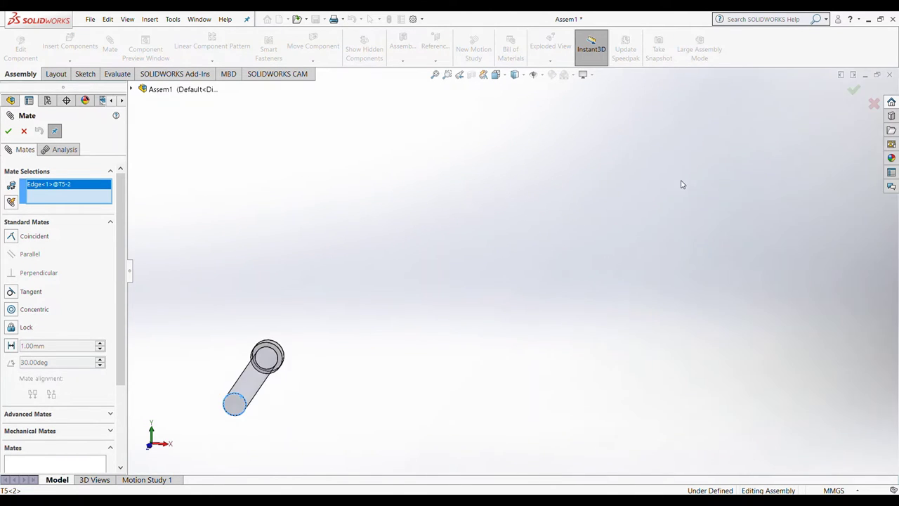
{"action": "scroll", "coordinate": [725, 181], "scroll_direction": "up", "scroll_amount": 2}
{"action": "scroll", "coordinate": [725, 181], "scroll_direction": "down", "scroll_amount": 3}
{"action": "left_click", "coordinate": [816, 139]}
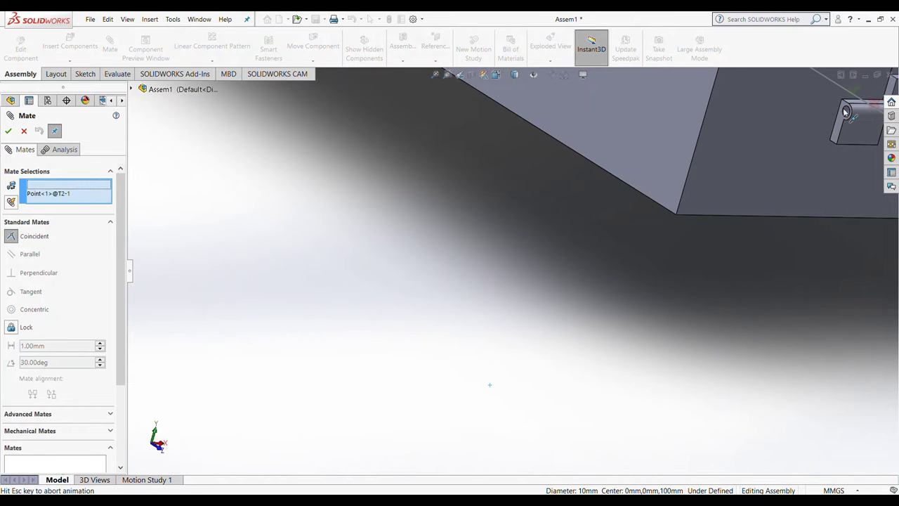
{"action": "scroll", "coordinate": [759, 172], "scroll_direction": "up", "scroll_amount": 2}
{"action": "scroll", "coordinate": [667, 203], "scroll_direction": "down", "scroll_amount": 2}
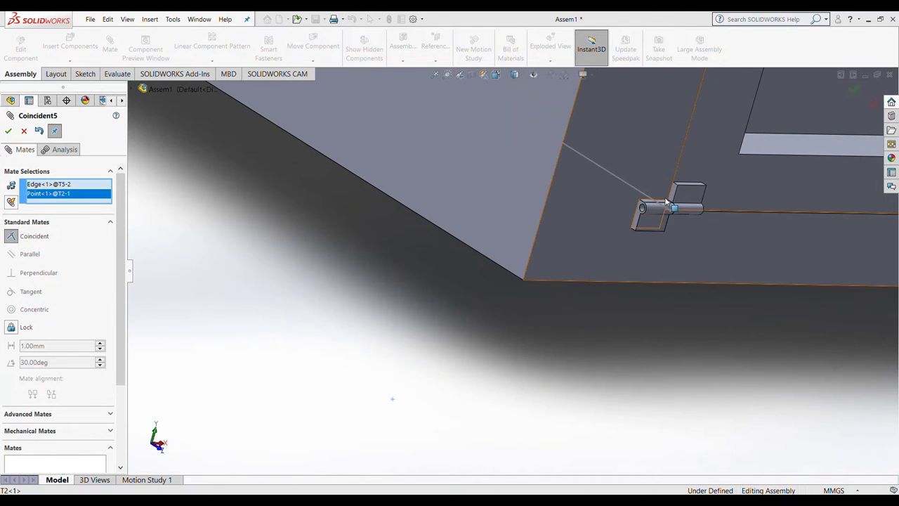
{"action": "left_click", "coordinate": [8, 132]}
{"action": "scroll", "coordinate": [489, 233], "scroll_direction": "down", "scroll_amount": 2}
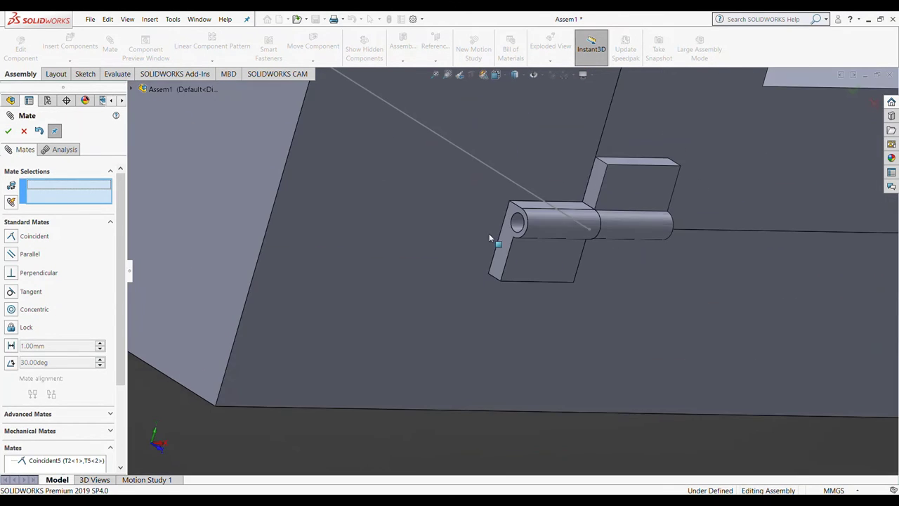
{"action": "scroll", "coordinate": [520, 225], "scroll_direction": "down", "scroll_amount": 1}
{"action": "scroll", "coordinate": [519, 225], "scroll_direction": "up", "scroll_amount": 3}
{"action": "scroll", "coordinate": [520, 226], "scroll_direction": "up", "scroll_amount": 3}
{"action": "scroll", "coordinate": [520, 225], "scroll_direction": "down", "scroll_amount": 1}
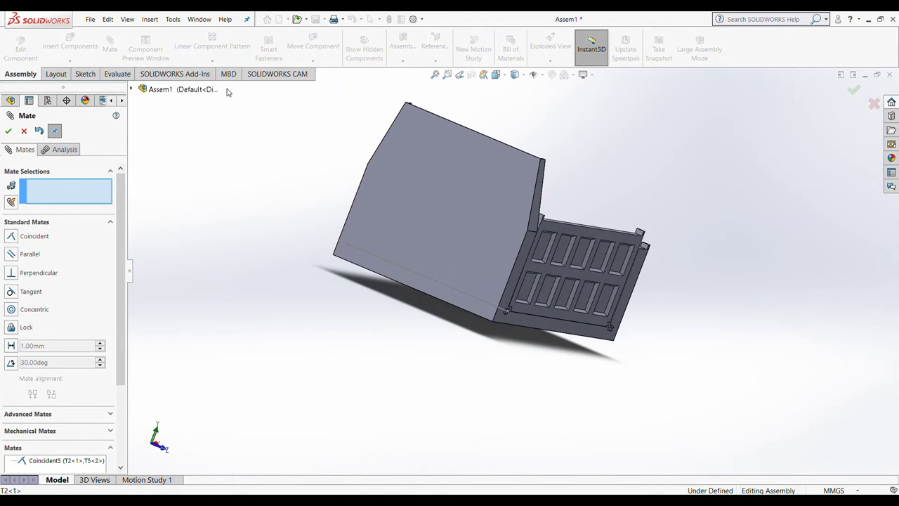
{"action": "key", "text": "Escape"}
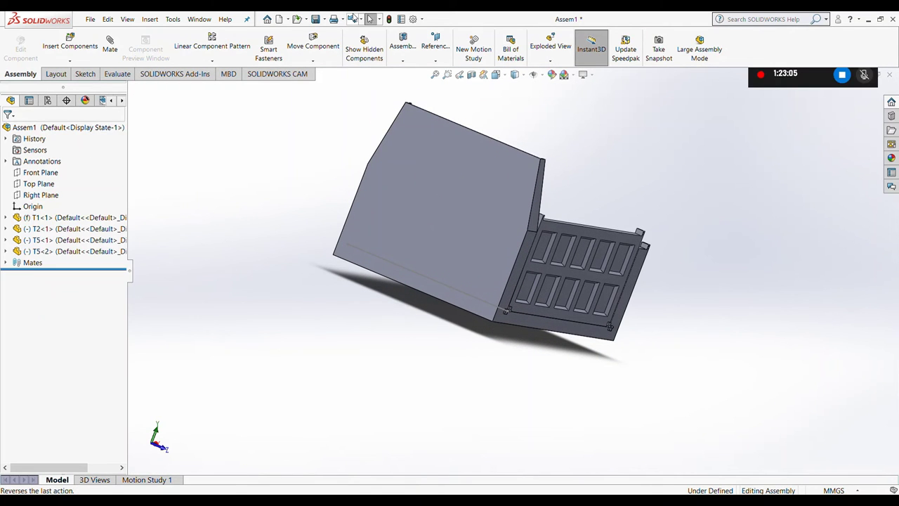
Step: Orbit to view the hinge and undo the second pin's last mate
{"action": "scroll", "coordinate": [536, 357], "scroll_direction": "down", "scroll_amount": 3}
{"action": "scroll", "coordinate": [562, 407], "scroll_direction": "down", "scroll_amount": 2}
{"action": "scroll", "coordinate": [538, 357], "scroll_direction": "up", "scroll_amount": 1}
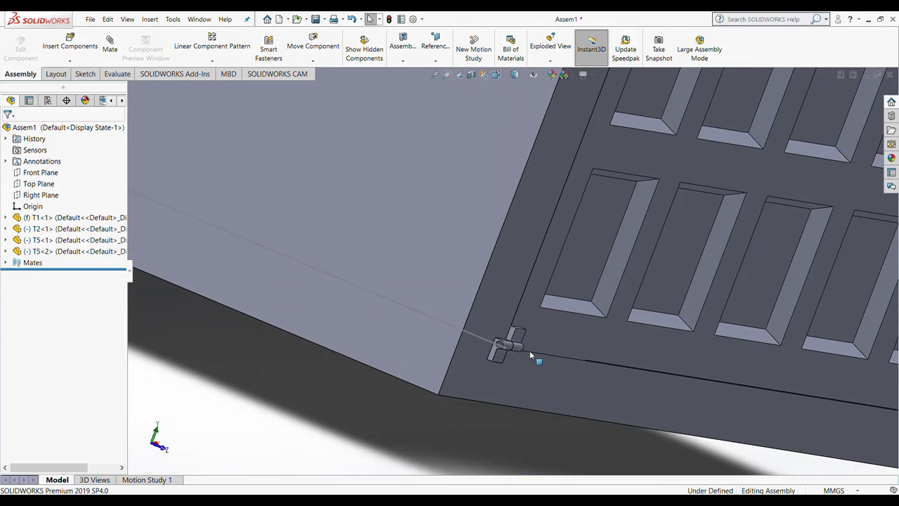
{"action": "scroll", "coordinate": [413, 355], "scroll_direction": "down", "scroll_amount": 1}
{"action": "middle_click_drag", "start_coordinate": [413, 355], "coordinate": [492, 170]}
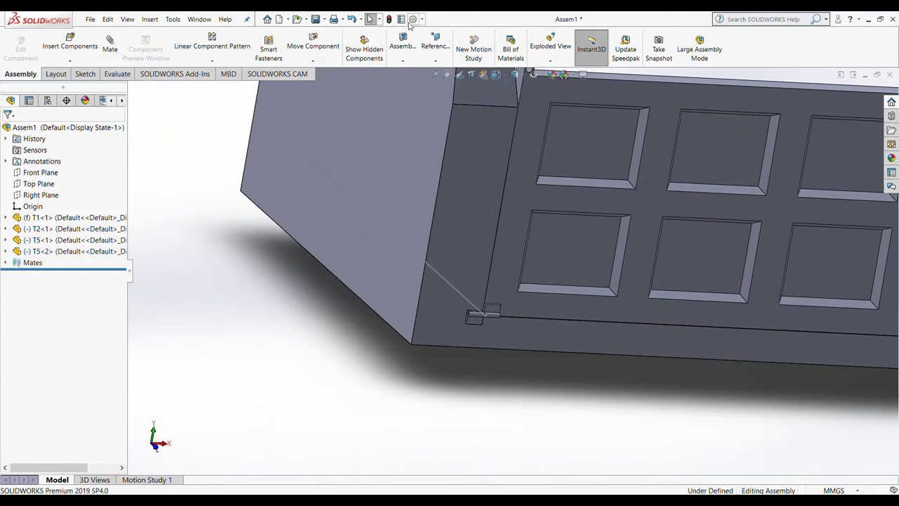
{"action": "left_click", "coordinate": [353, 21]}
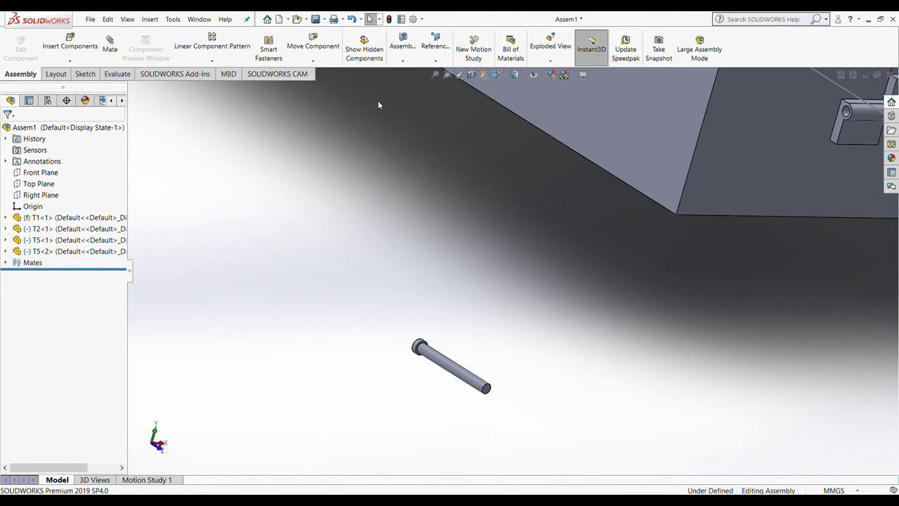
Step: Mate the second pin's circular end edge coincident with the door hinge hole edge
{"action": "left_click", "coordinate": [108, 47]}
{"action": "left_click", "coordinate": [487, 389]}
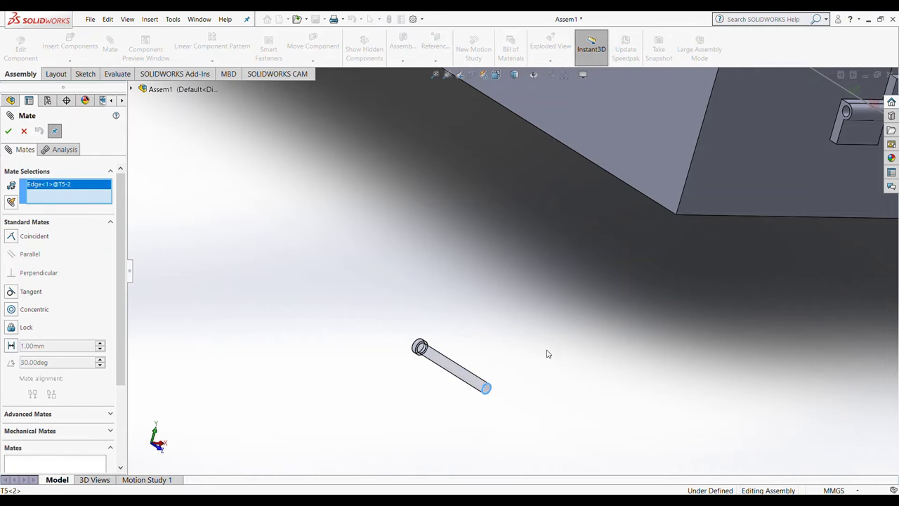
{"action": "scroll", "coordinate": [621, 309], "scroll_direction": "down", "scroll_amount": 1}
{"action": "scroll", "coordinate": [821, 203], "scroll_direction": "down", "scroll_amount": 2}
{"action": "scroll", "coordinate": [778, 146], "scroll_direction": "down", "scroll_amount": 2}
{"action": "left_click", "coordinate": [666, 112]}
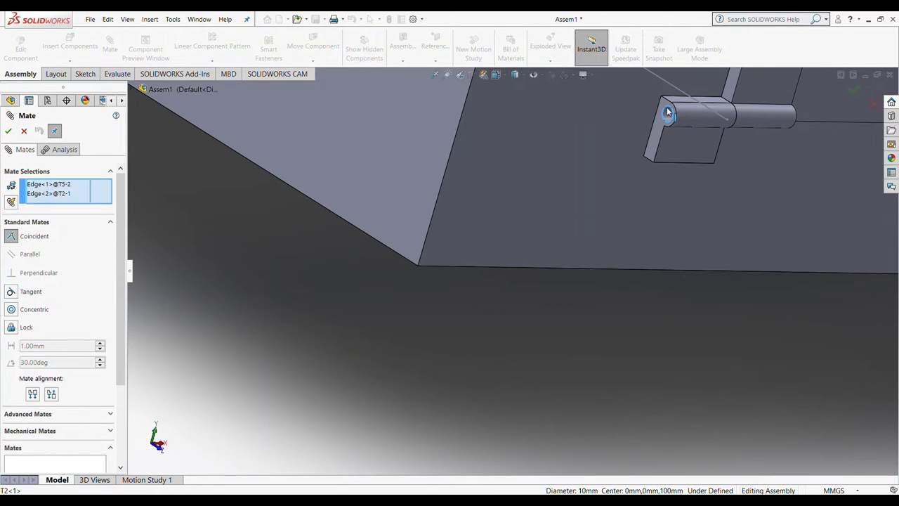
{"action": "left_click", "coordinate": [8, 132]}
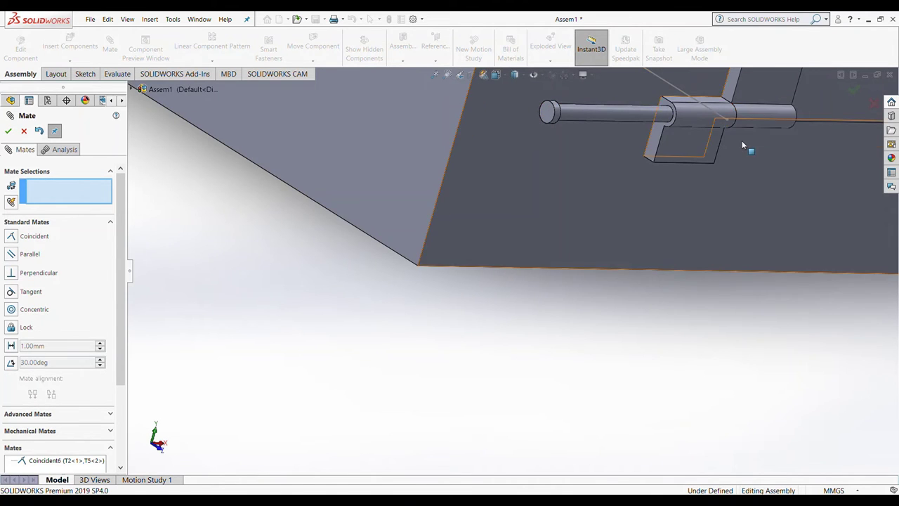
Step: Make the pin's end face parallel to the door hinge tab face and finish mating
{"action": "scroll", "coordinate": [740, 140], "scroll_direction": "up", "scroll_amount": 3}
{"action": "scroll", "coordinate": [739, 141], "scroll_direction": "up", "scroll_amount": 3}
{"action": "scroll", "coordinate": [703, 133], "scroll_direction": "up", "scroll_amount": 3}
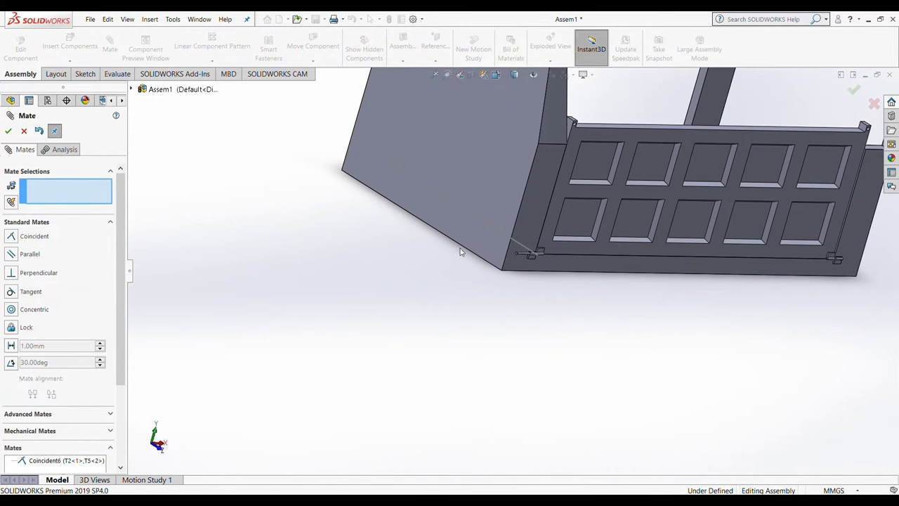
{"action": "scroll", "coordinate": [555, 223], "scroll_direction": "down", "scroll_amount": 3}
{"action": "scroll", "coordinate": [532, 241], "scroll_direction": "down", "scroll_amount": 3}
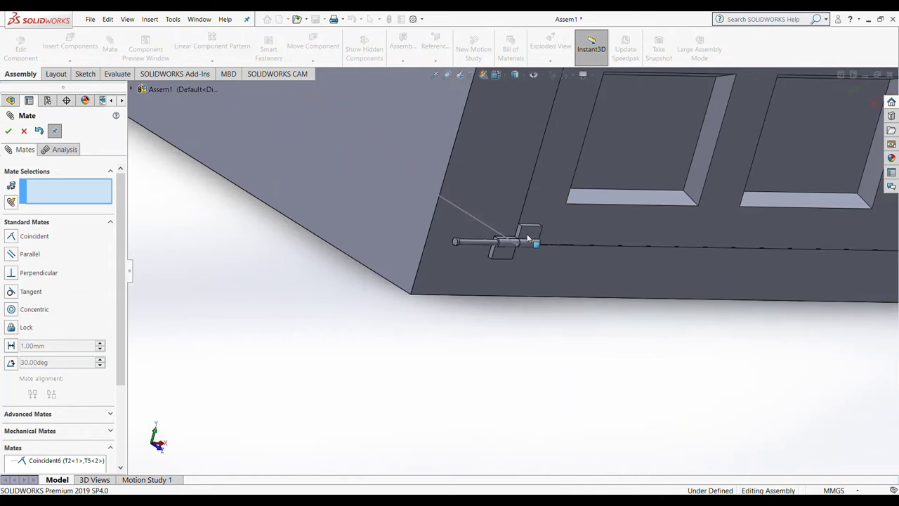
{"action": "scroll", "coordinate": [484, 260], "scroll_direction": "down", "scroll_amount": 3}
{"action": "left_click", "coordinate": [414, 256]}
{"action": "middle_click_drag", "start_coordinate": [414, 256], "coordinate": [282, 249]}
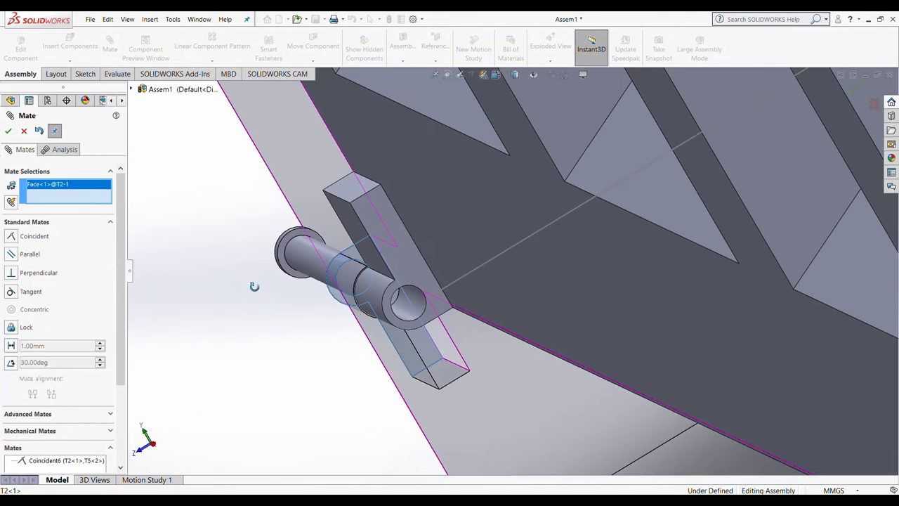
{"action": "left_click", "coordinate": [281, 248]}
{"action": "left_click", "coordinate": [8, 132]}
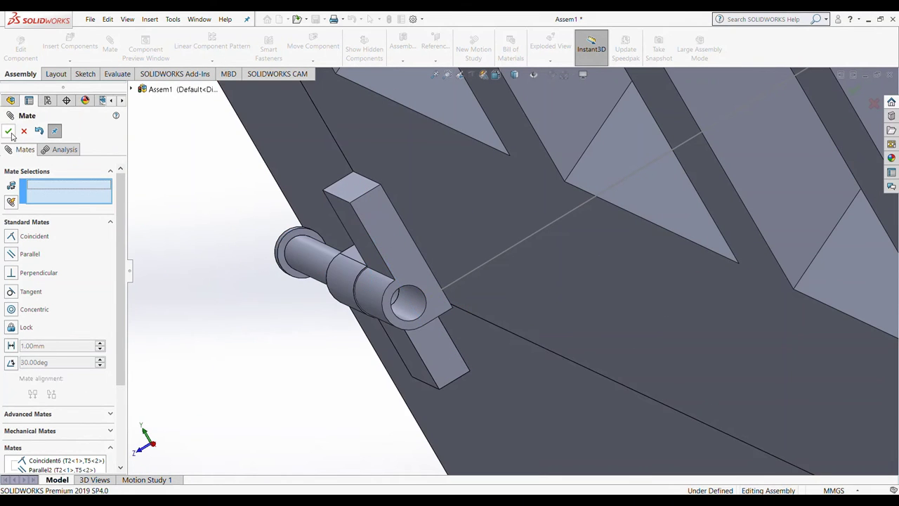
{"action": "scroll", "coordinate": [363, 284], "scroll_direction": "up", "scroll_amount": 6}
{"action": "scroll", "coordinate": [358, 279], "scroll_direction": "down", "scroll_amount": 2}
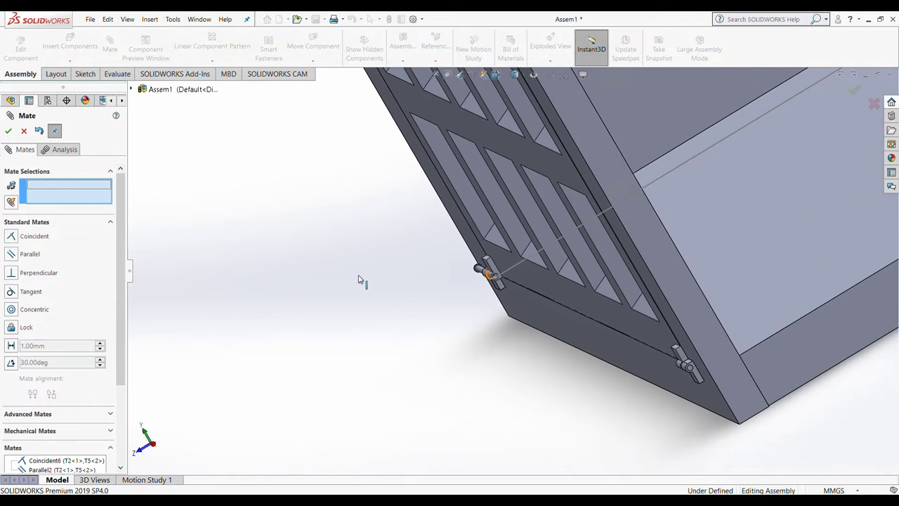
{"action": "left_click", "coordinate": [9, 132]}
Step: Select T1, then orbit and zoom to the door panel's lower-left hinge
{"action": "left_click", "coordinate": [485, 150]}
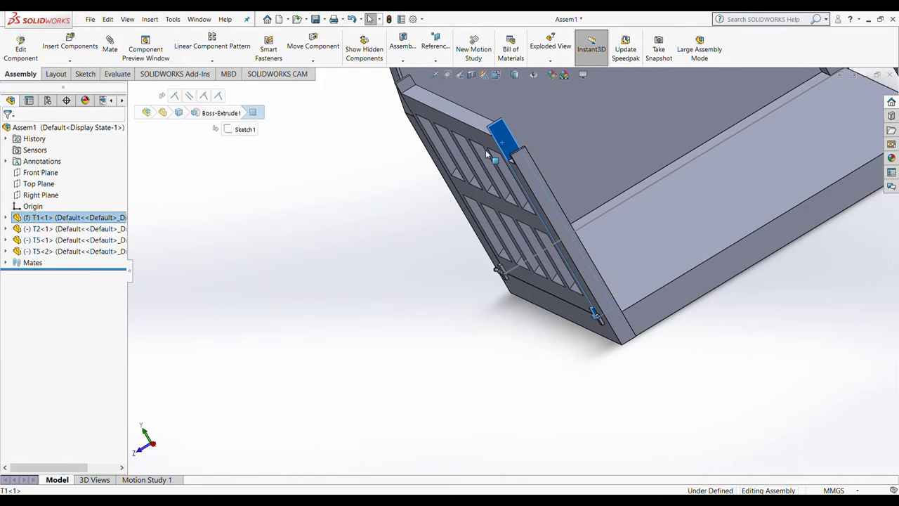
{"action": "middle_click_drag", "start_coordinate": [486, 149], "coordinate": [466, 141]}
{"action": "scroll", "coordinate": [443, 176], "scroll_direction": "up", "scroll_amount": 3}
{"action": "scroll", "coordinate": [394, 225], "scroll_direction": "up", "scroll_amount": 3}
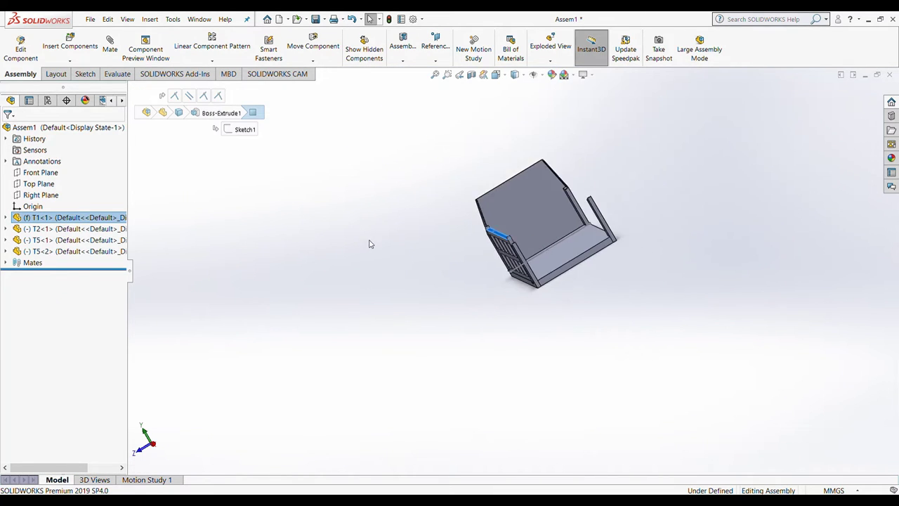
{"action": "scroll", "coordinate": [373, 243], "scroll_direction": "down", "scroll_amount": 4}
{"action": "middle_click_drag", "start_coordinate": [567, 281], "coordinate": [653, 225]}
{"action": "scroll", "coordinate": [653, 224], "scroll_direction": "down", "scroll_amount": 2}
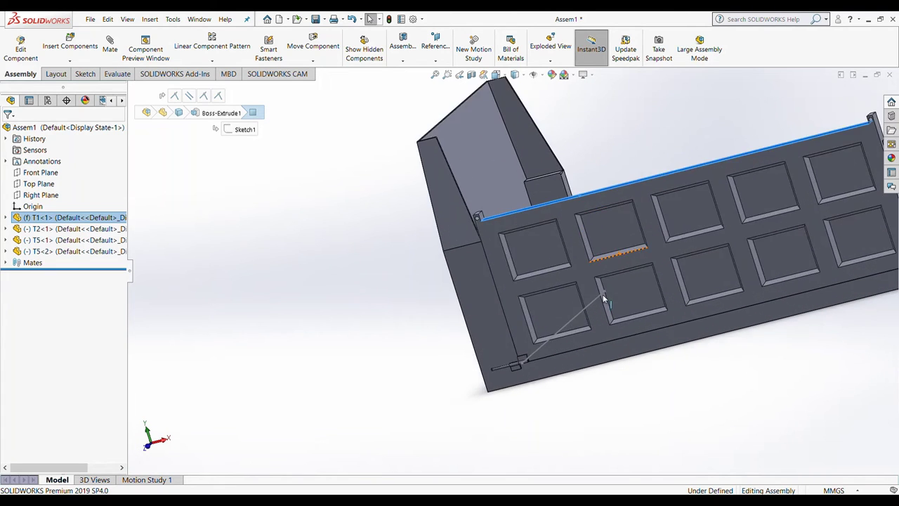
{"action": "scroll", "coordinate": [495, 365], "scroll_direction": "down", "scroll_amount": 3}
{"action": "scroll", "coordinate": [495, 360], "scroll_direction": "down", "scroll_amount": 3}
{"action": "scroll", "coordinate": [243, 330], "scroll_direction": "down", "scroll_amount": 2}
{"action": "scroll", "coordinate": [356, 337], "scroll_direction": "down", "scroll_amount": 2}
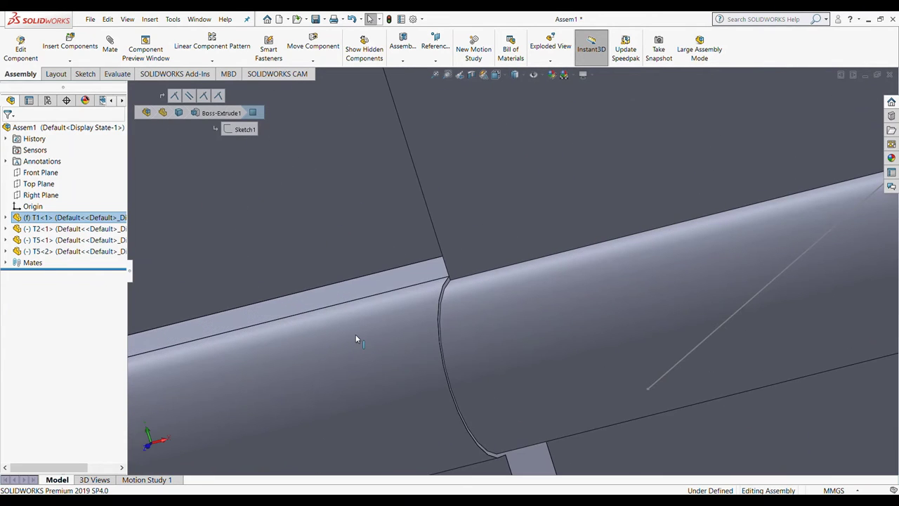
{"action": "scroll", "coordinate": [358, 339], "scroll_direction": "up", "scroll_amount": 2}
{"action": "scroll", "coordinate": [392, 329], "scroll_direction": "up", "scroll_amount": 2}
{"action": "scroll", "coordinate": [392, 329], "scroll_direction": "up", "scroll_amount": 2}
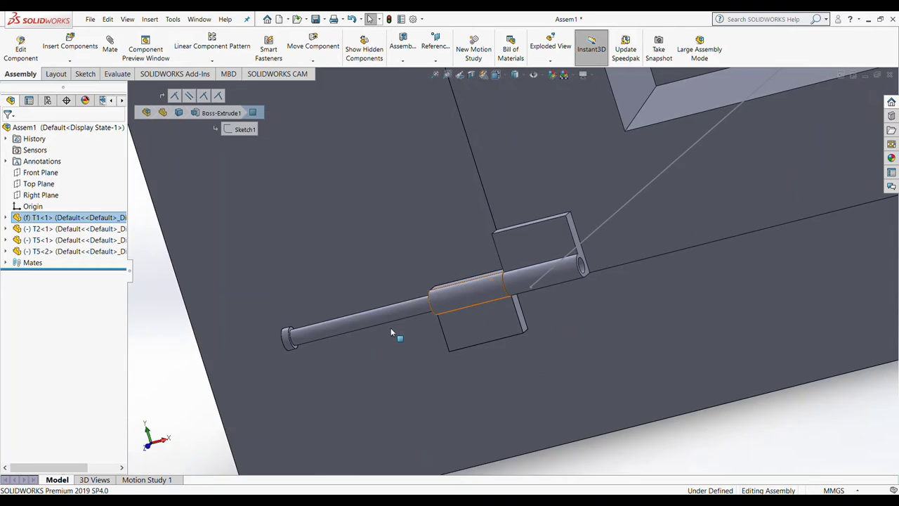
{"action": "scroll", "coordinate": [409, 322], "scroll_direction": "up", "scroll_amount": 2}
{"action": "scroll", "coordinate": [410, 321], "scroll_direction": "up", "scroll_amount": 2}
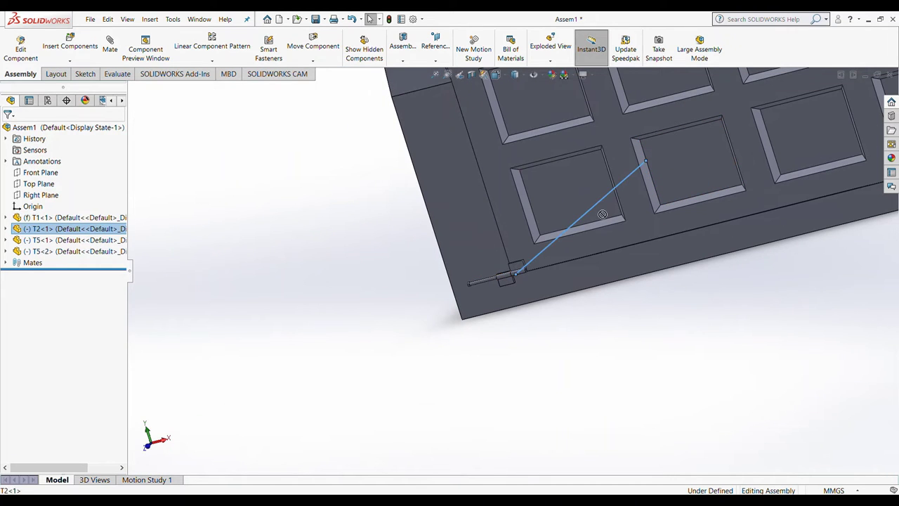
{"action": "scroll", "coordinate": [594, 206], "scroll_direction": "up", "scroll_amount": 4}
{"action": "scroll", "coordinate": [579, 214], "scroll_direction": "down", "scroll_amount": 3}
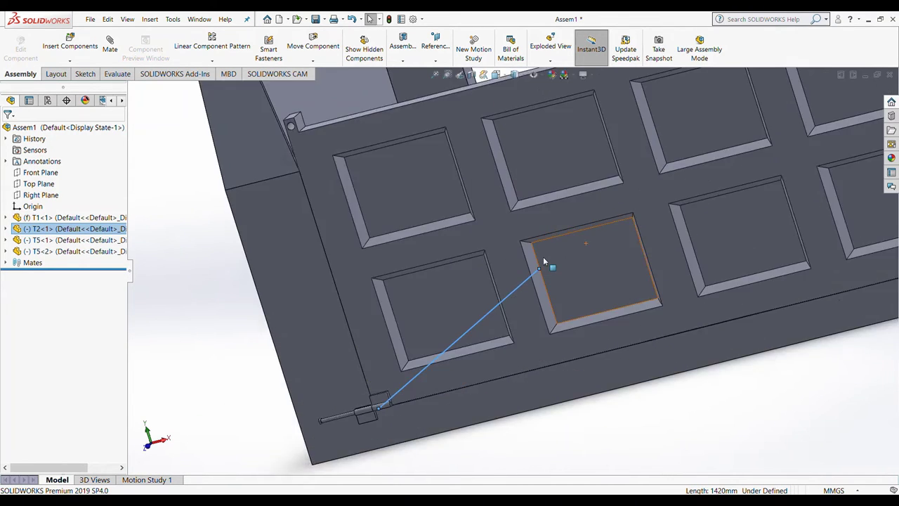
{"action": "scroll", "coordinate": [546, 257], "scroll_direction": "down", "scroll_amount": 3}
{"action": "scroll", "coordinate": [401, 316], "scroll_direction": "up", "scroll_amount": 4}
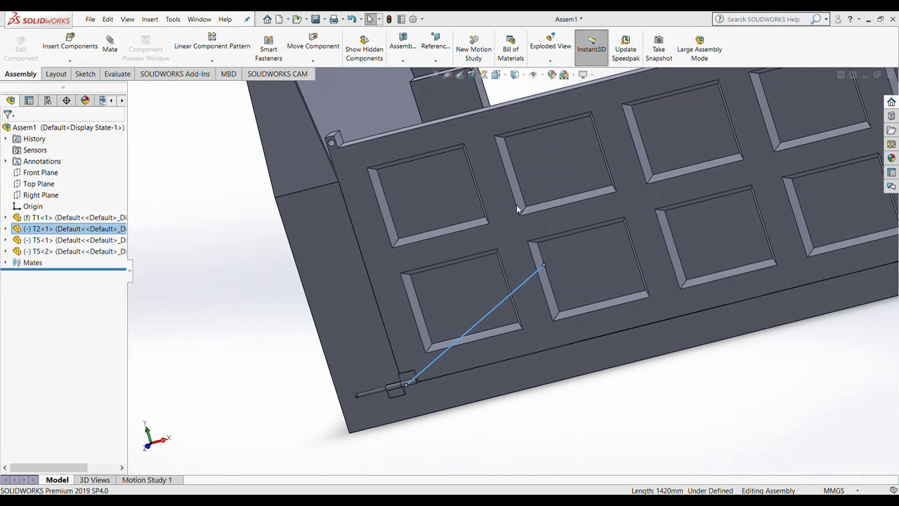
{"action": "scroll", "coordinate": [378, 379], "scroll_direction": "down", "scroll_amount": 2}
{"action": "scroll", "coordinate": [507, 370], "scroll_direction": "down", "scroll_amount": 2}
{"action": "scroll", "coordinate": [318, 290], "scroll_direction": "down", "scroll_amount": 2}
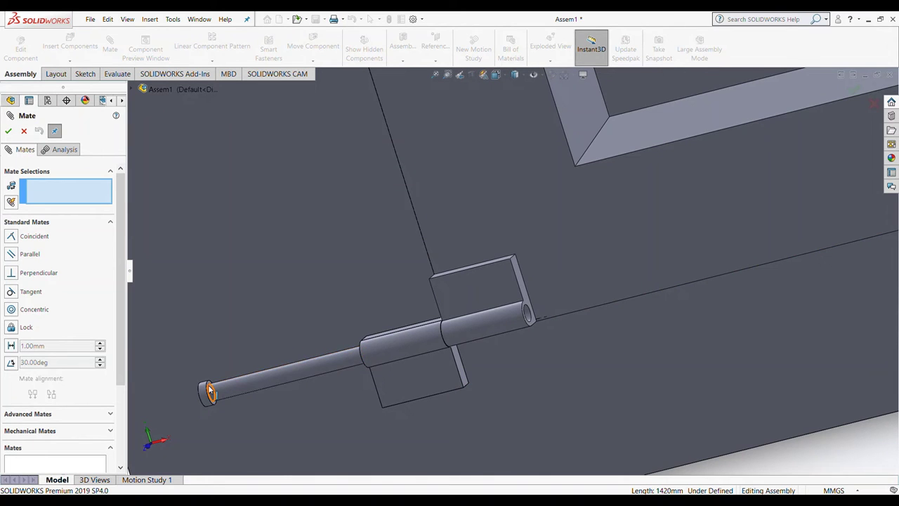
Step: Add a Parallel mate between the rod's end face and the hinge tab face
{"action": "scroll", "coordinate": [210, 392], "scroll_direction": "down", "scroll_amount": 3}
{"action": "left_click", "coordinate": [370, 321]}
{"action": "scroll", "coordinate": [442, 307], "scroll_direction": "up", "scroll_amount": 3}
{"action": "scroll", "coordinate": [747, 231], "scroll_direction": "up", "scroll_amount": 2}
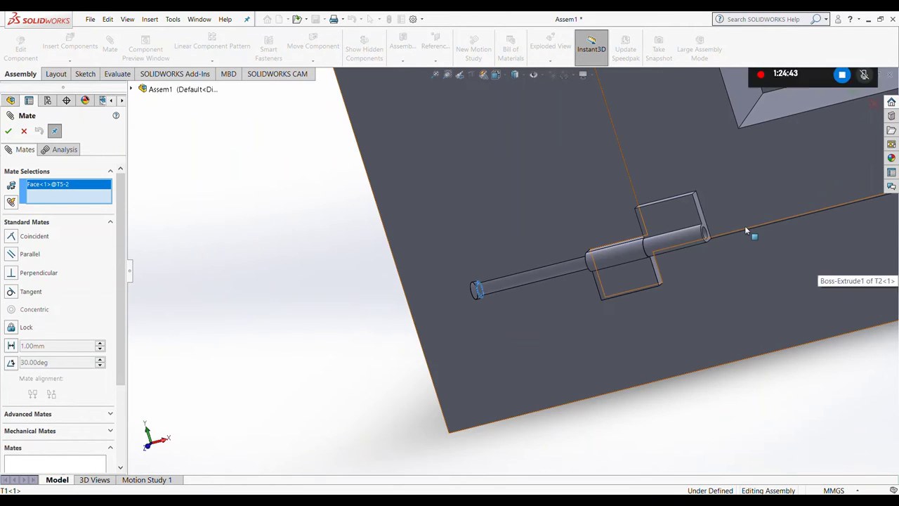
{"action": "scroll", "coordinate": [747, 230], "scroll_direction": "up", "scroll_amount": 2}
{"action": "left_click", "coordinate": [678, 230]}
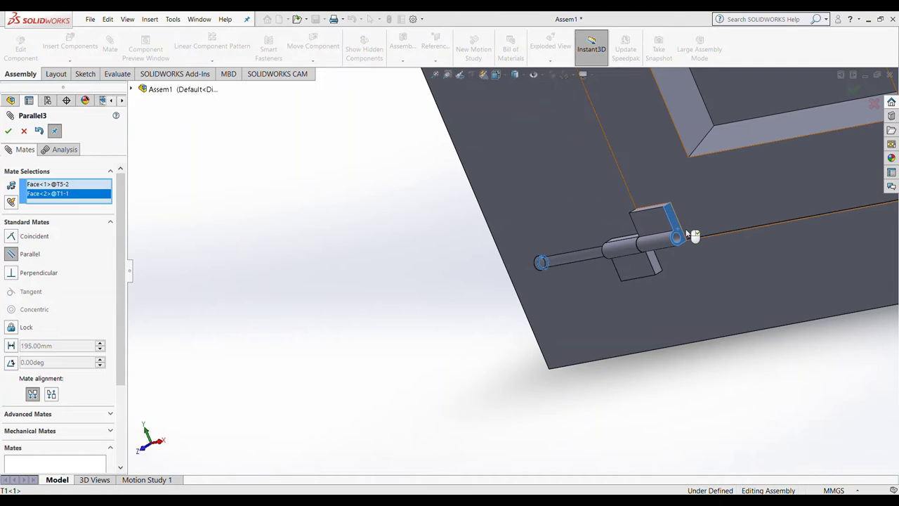
{"action": "left_click", "coordinate": [9, 132]}
Step: Add a second Parallel mate between the rod end face and the tab face
{"action": "scroll", "coordinate": [678, 223], "scroll_direction": "down", "scroll_amount": 3}
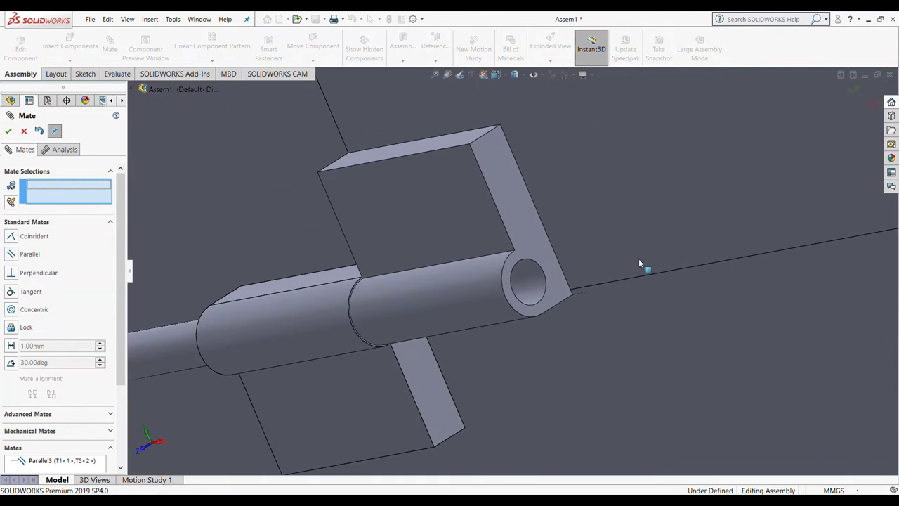
{"action": "scroll", "coordinate": [639, 259], "scroll_direction": "down", "scroll_amount": 2}
{"action": "scroll", "coordinate": [513, 260], "scroll_direction": "up", "scroll_amount": 2}
{"action": "scroll", "coordinate": [513, 260], "scroll_direction": "up", "scroll_amount": 3}
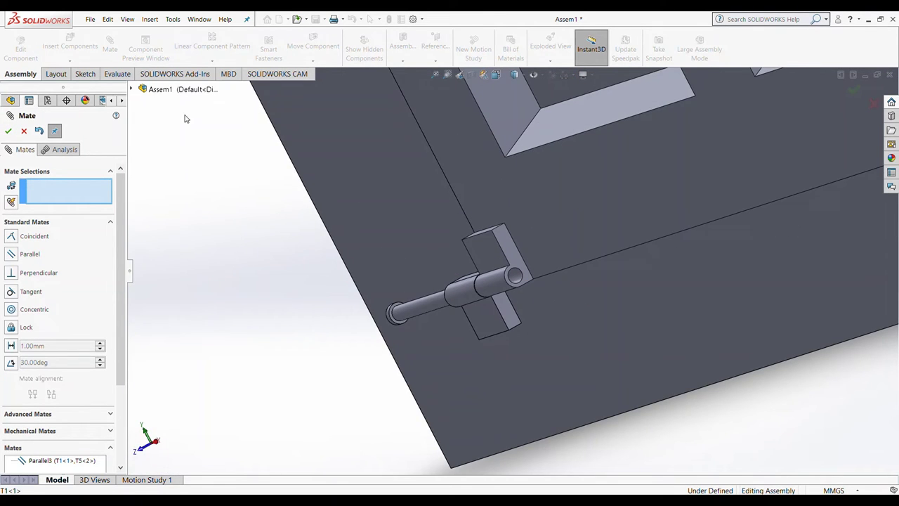
{"action": "scroll", "coordinate": [417, 304], "scroll_direction": "down", "scroll_amount": 2}
{"action": "left_click", "coordinate": [415, 304]}
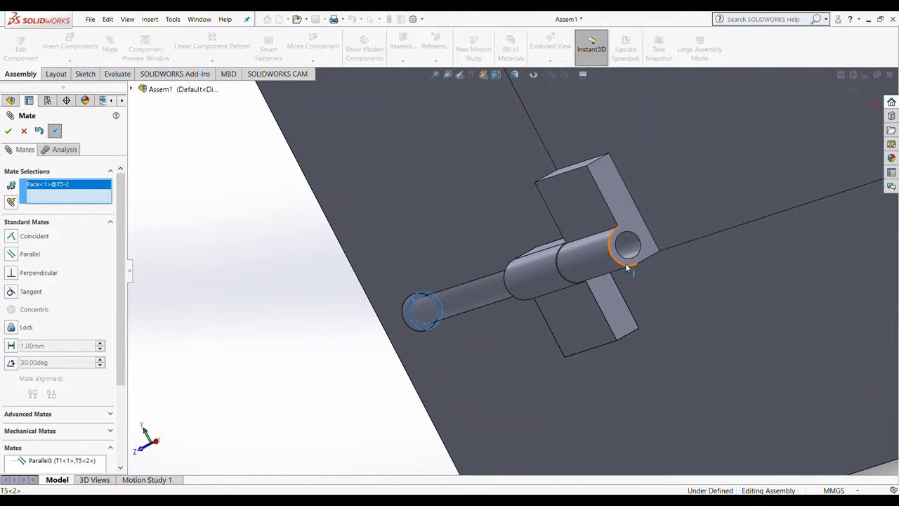
{"action": "left_click", "coordinate": [632, 231]}
{"action": "left_click", "coordinate": [8, 132]}
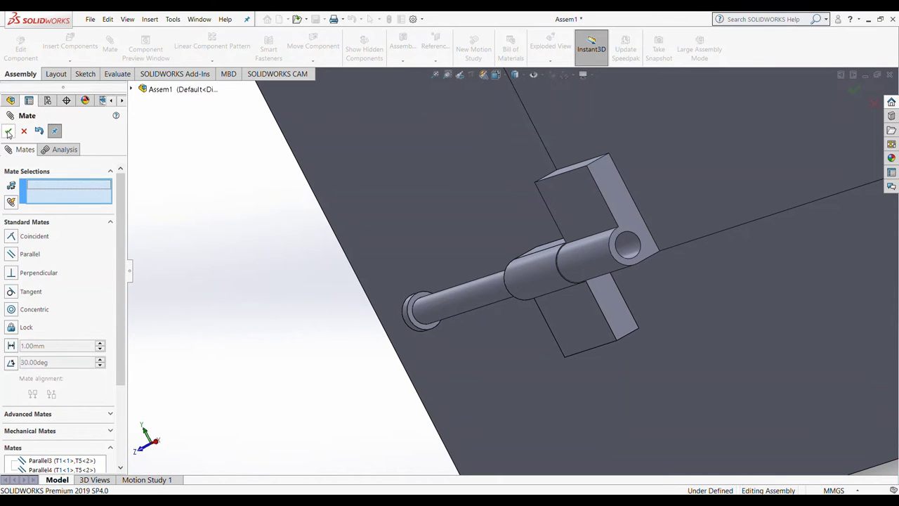
Step: Mate the rod concentric with the hinge hole, close Mate, then undo twice
{"action": "left_click", "coordinate": [445, 304]}
{"action": "left_click", "coordinate": [626, 243]}
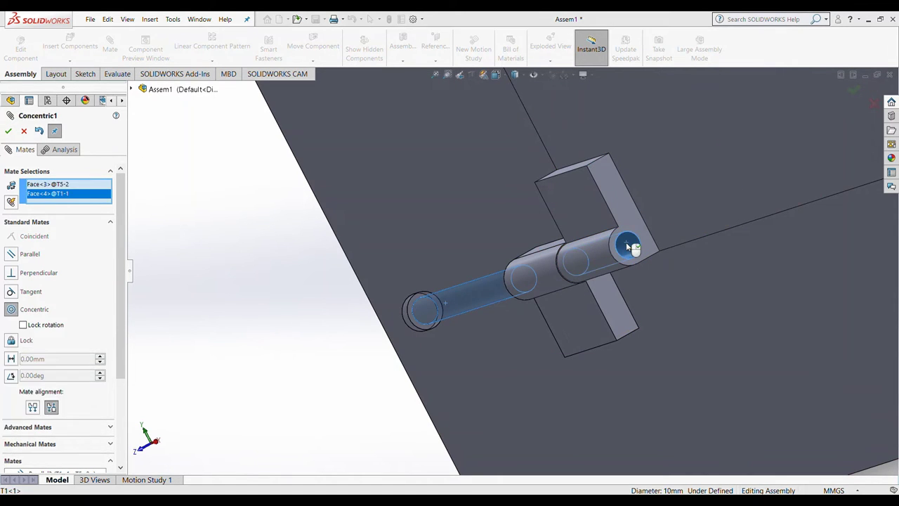
{"action": "left_click", "coordinate": [8, 130]}
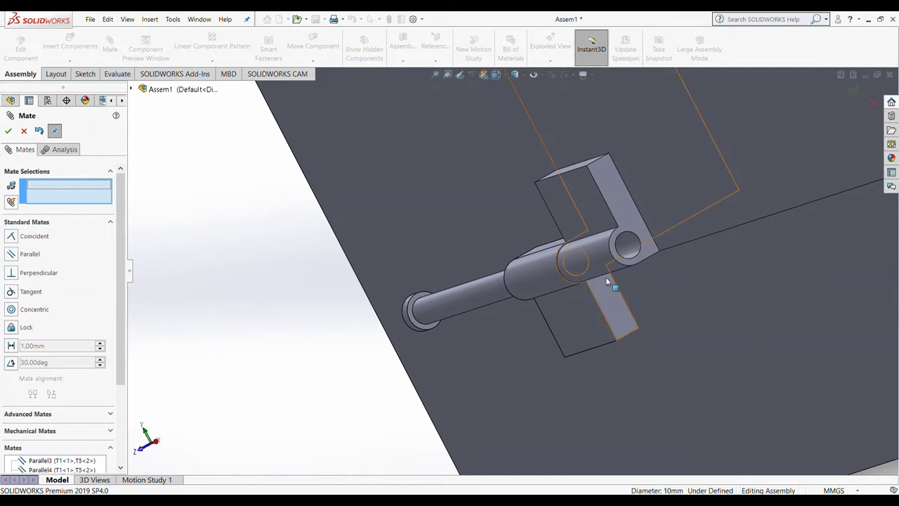
{"action": "scroll", "coordinate": [632, 246], "scroll_direction": "up", "scroll_amount": 5}
{"action": "scroll", "coordinate": [720, 217], "scroll_direction": "up", "scroll_amount": 4}
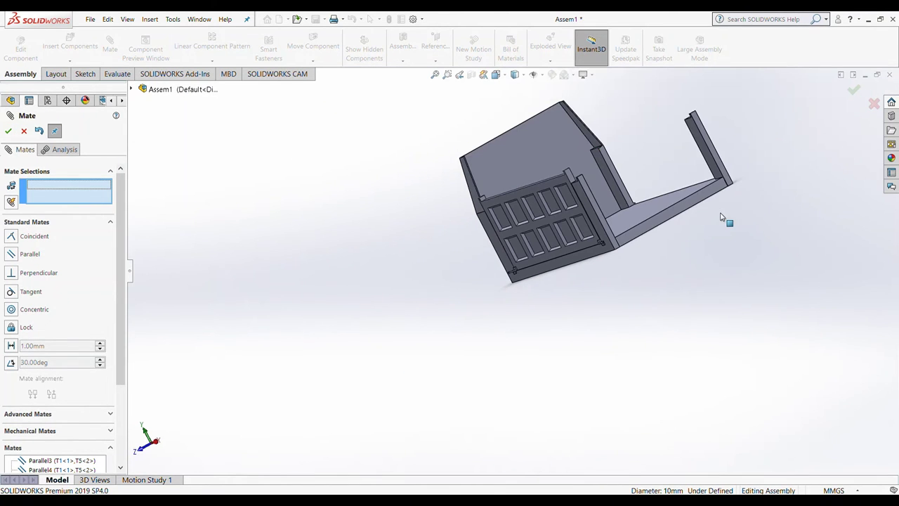
{"action": "left_click", "coordinate": [8, 131]}
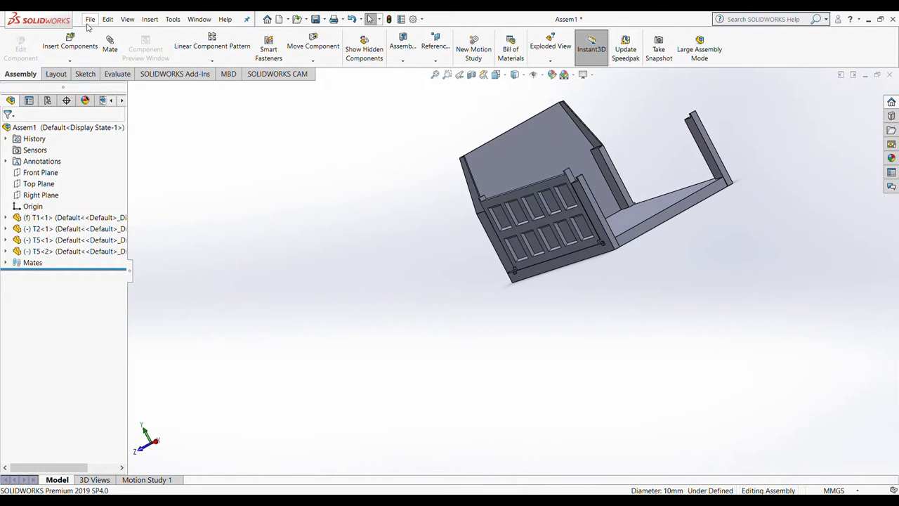
{"action": "left_click", "coordinate": [357, 19]}
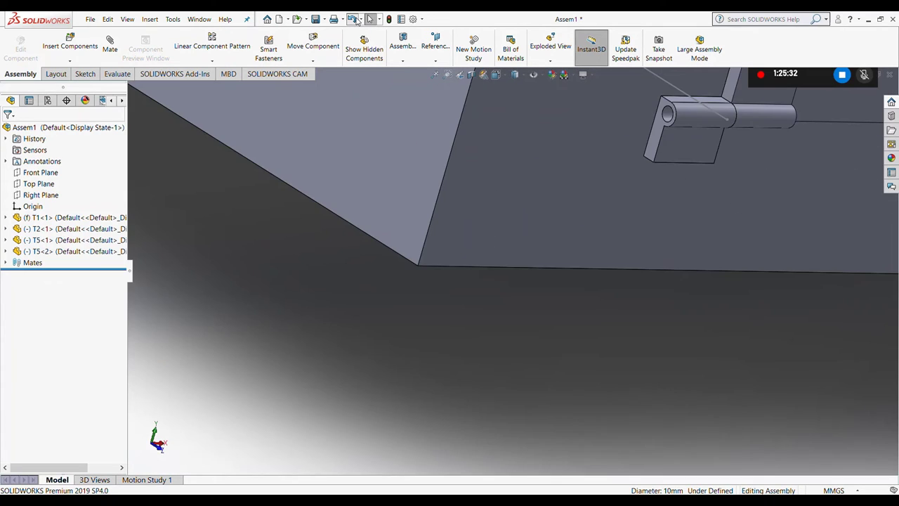
{"action": "left_click", "coordinate": [358, 19]}
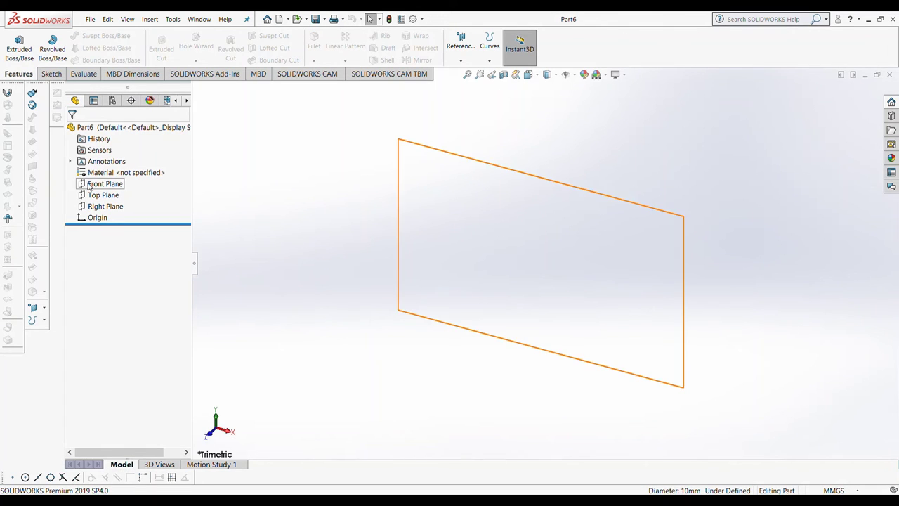
Step: Sketch on the Front Plane and draw a circle centred on the origin
{"action": "left_click", "coordinate": [89, 186]}
{"action": "left_click", "coordinate": [116, 168]}
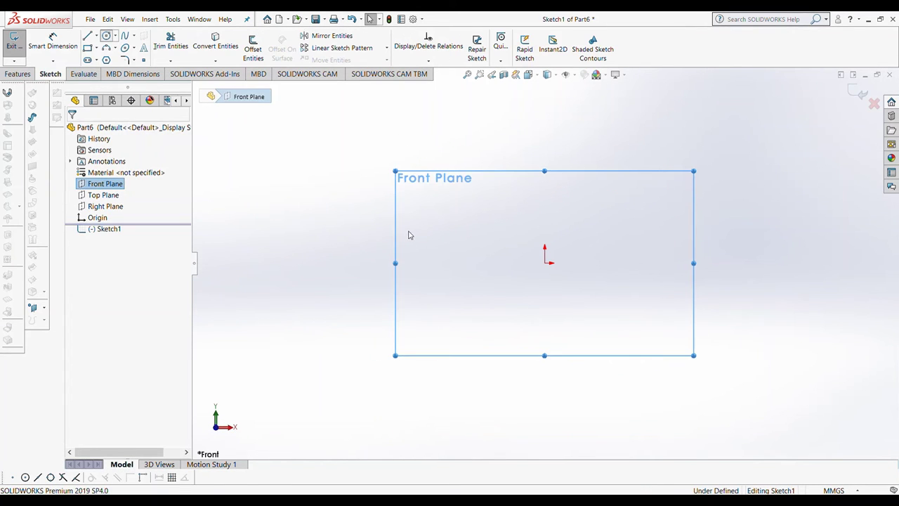
{"action": "left_click", "coordinate": [106, 36]}
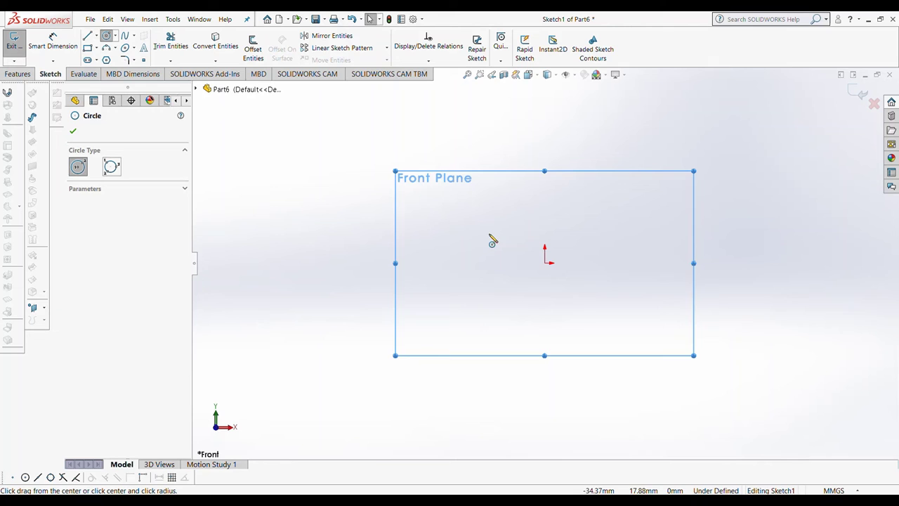
{"action": "left_click", "coordinate": [545, 263]}
{"action": "left_click", "coordinate": [568, 286]}
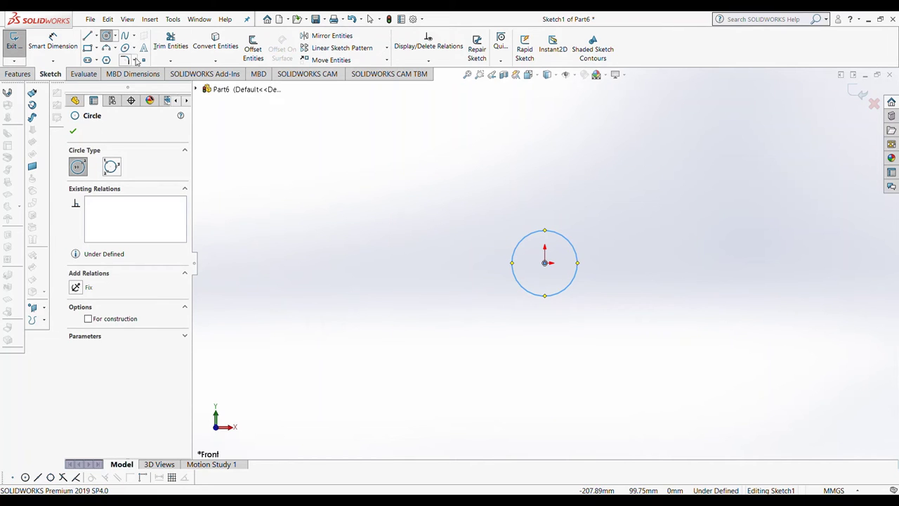
Step: Dimension the circle's diameter at 39.12 with Smart Dimension
{"action": "left_click", "coordinate": [53, 42]}
{"action": "left_click", "coordinate": [545, 232]}
{"action": "left_click", "coordinate": [541, 189]}
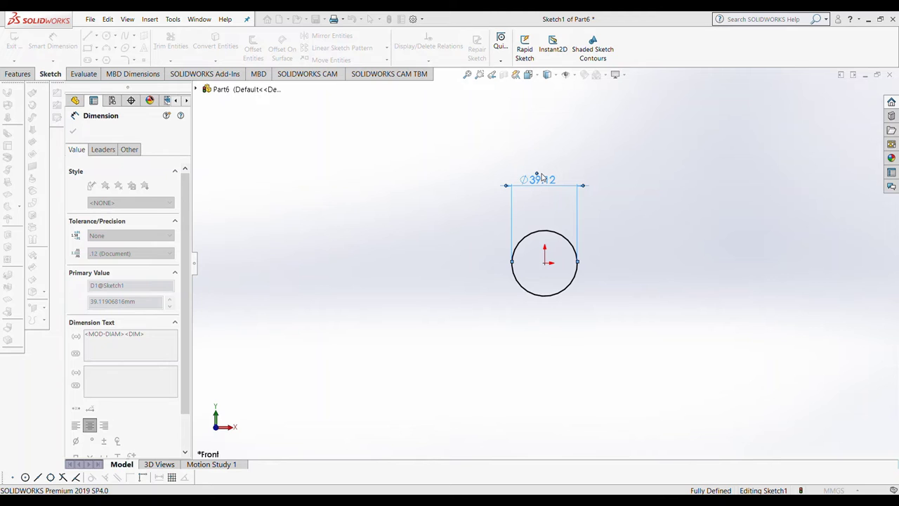
Step: Extrude the Ø8 circle 100 mm to form the pin rod
{"action": "left_click", "coordinate": [17, 73]}
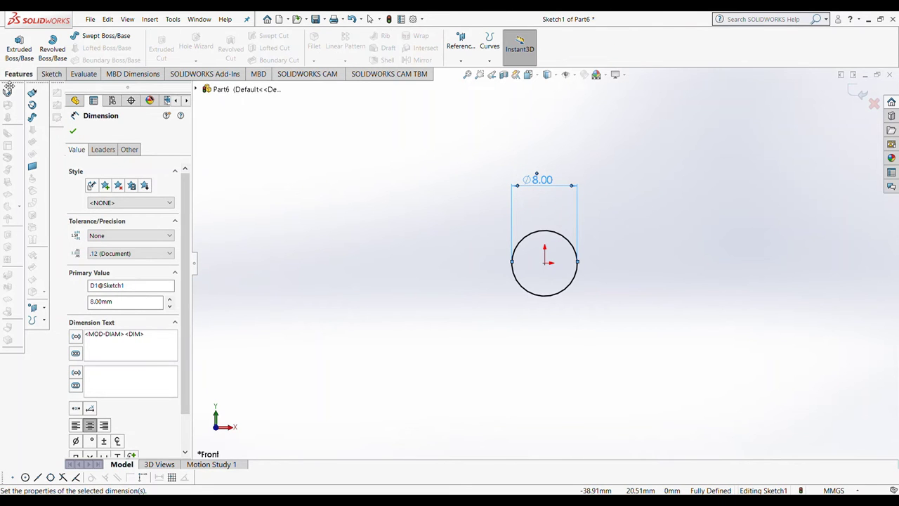
{"action": "left_click", "coordinate": [21, 46]}
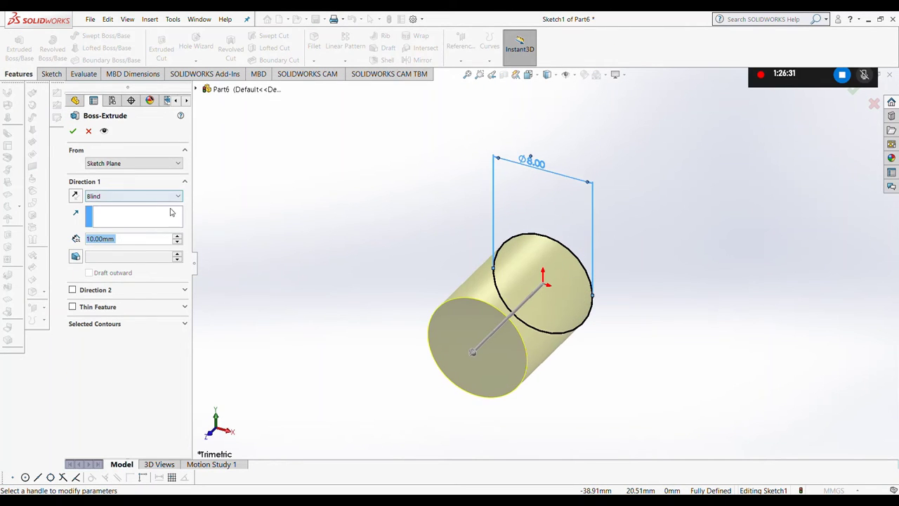
{"action": "type", "text": "100"}
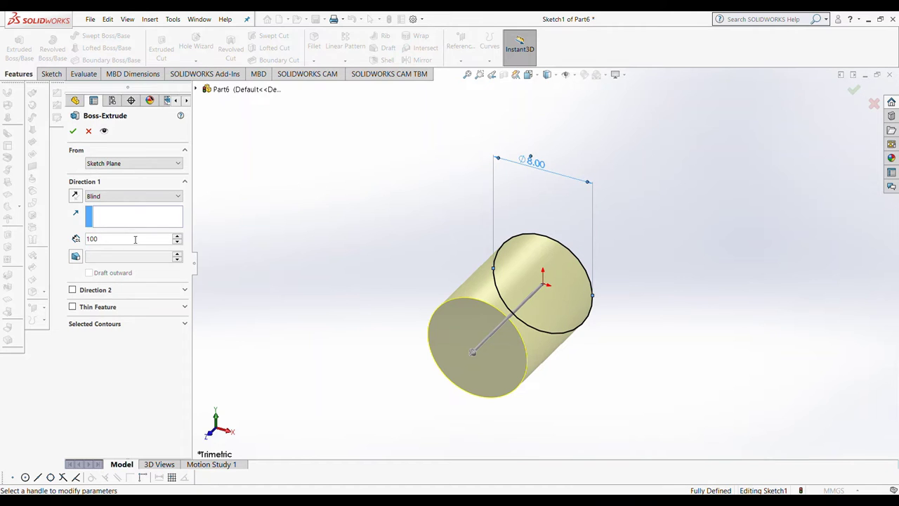
{"action": "key", "text": "Return"}
Step: Sketch a Ø12 circle centred on the origin on the Front Plane
{"action": "left_click", "coordinate": [530, 75]}
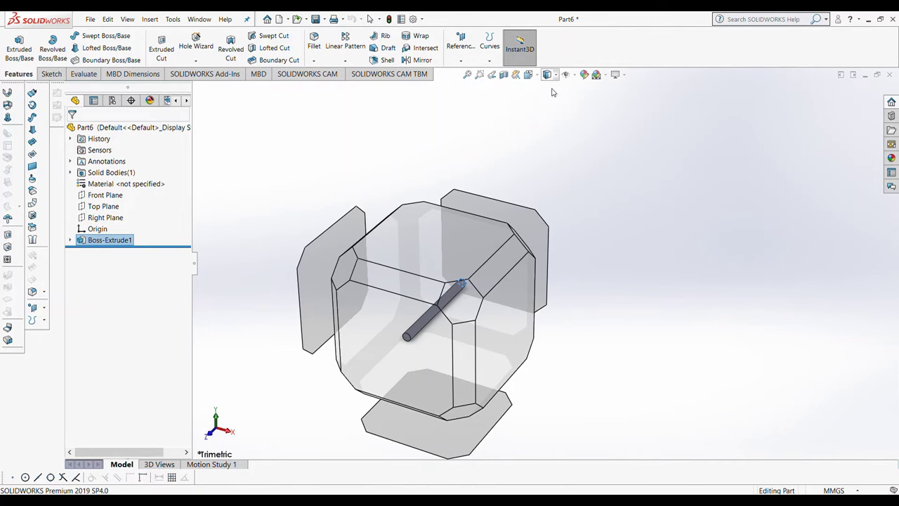
{"action": "left_click", "coordinate": [573, 129]}
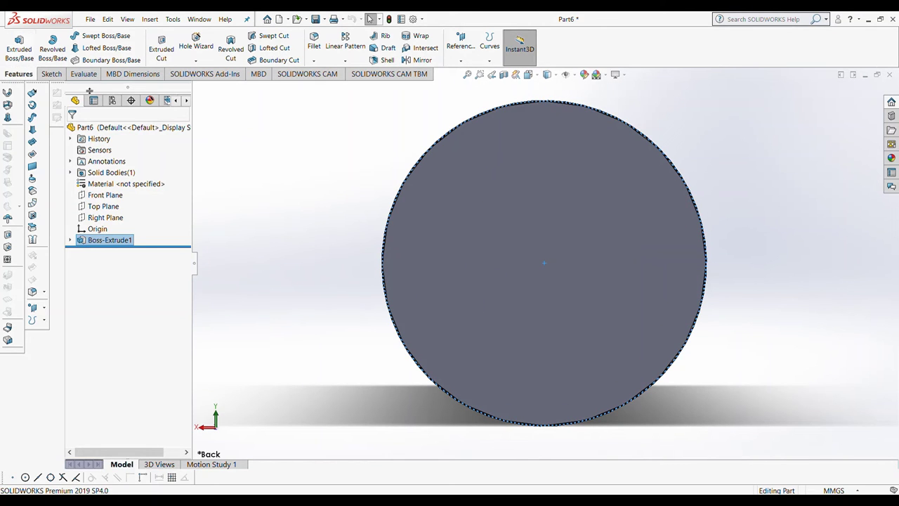
{"action": "left_click", "coordinate": [105, 195]}
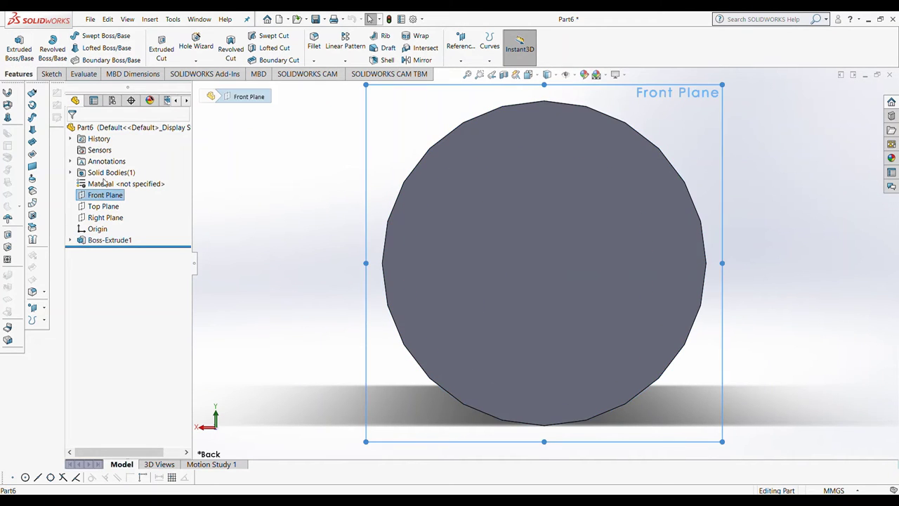
{"action": "left_click", "coordinate": [51, 74]}
{"action": "left_click", "coordinate": [107, 36]}
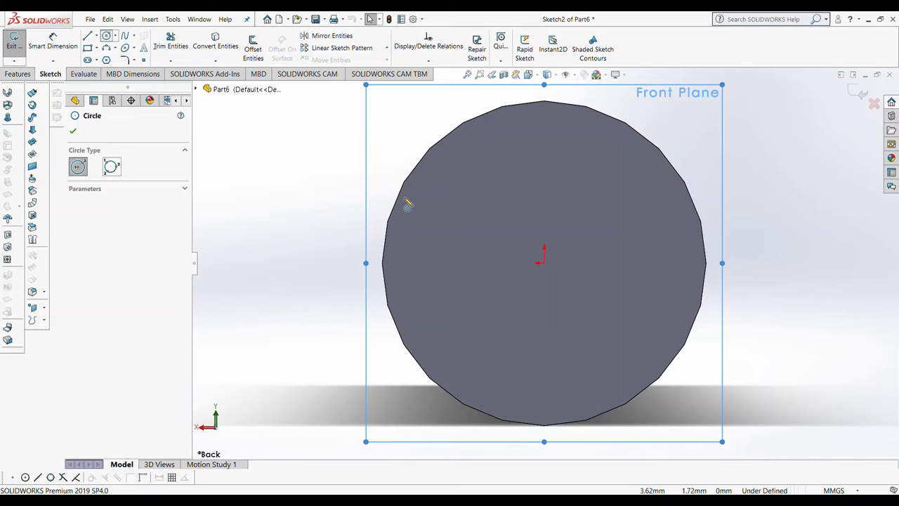
{"action": "left_click", "coordinate": [544, 262]}
{"action": "left_click", "coordinate": [629, 443]}
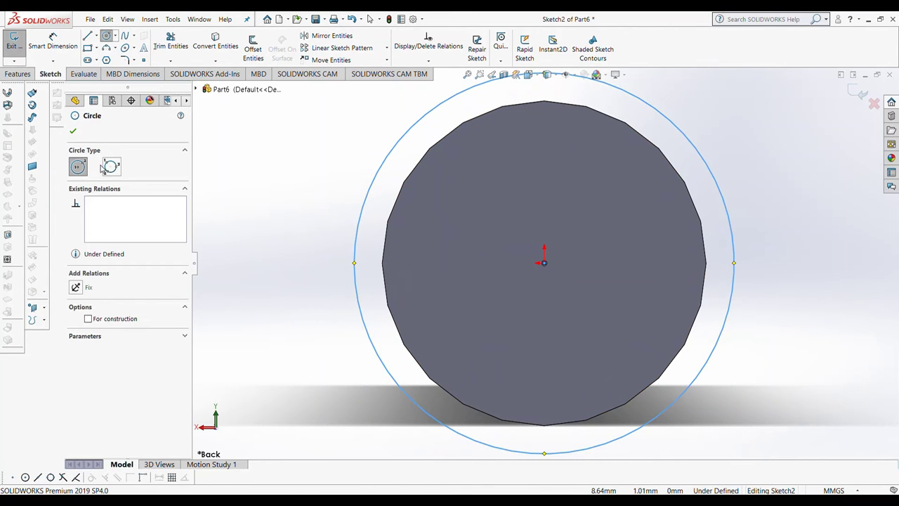
{"action": "left_click", "coordinate": [52, 42]}
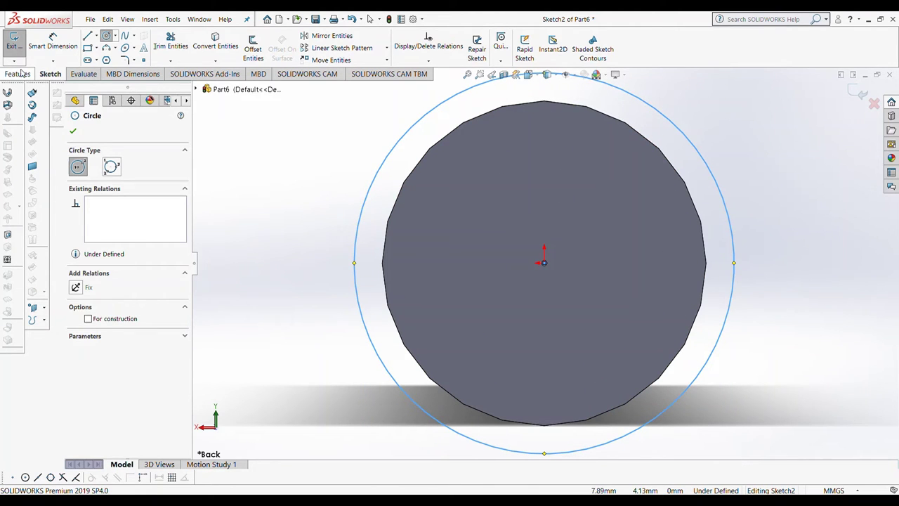
{"action": "left_click", "coordinate": [361, 214]}
{"action": "left_click", "coordinate": [310, 213]}
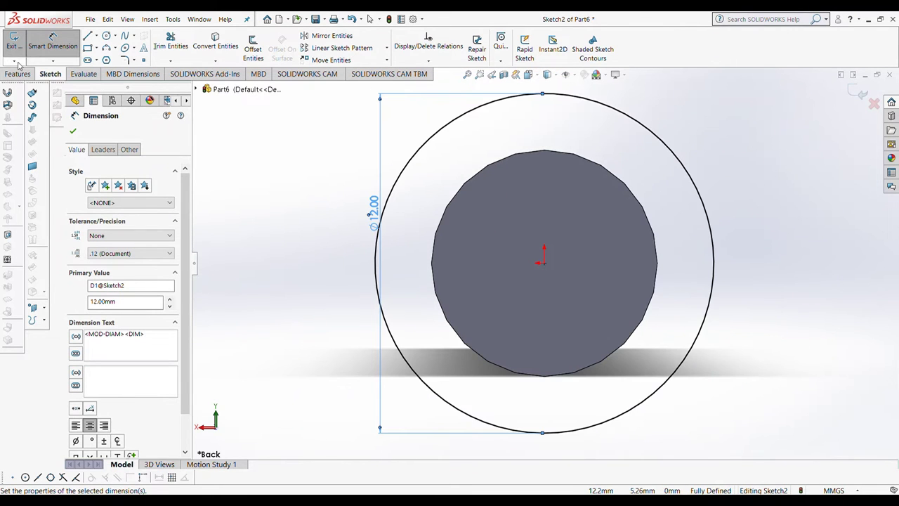
Step: Extrude the Ø12 circle 5 mm as the pin head
{"action": "left_click", "coordinate": [18, 73]}
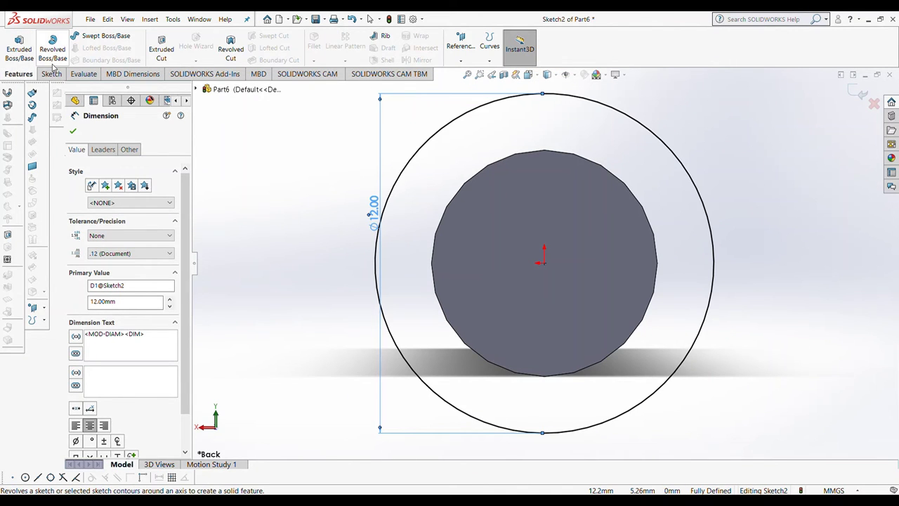
{"action": "left_click", "coordinate": [19, 46]}
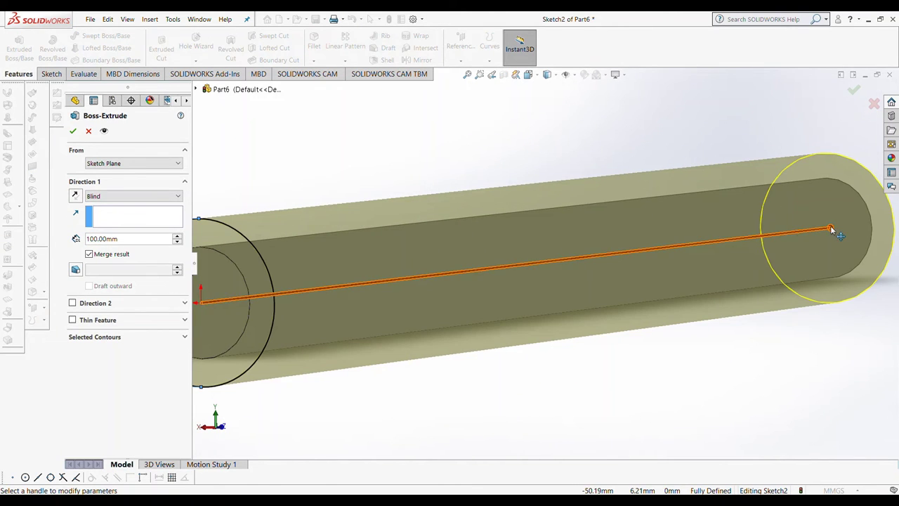
{"action": "left_click_drag", "start_coordinate": [830, 229], "coordinate": [98, 254]}
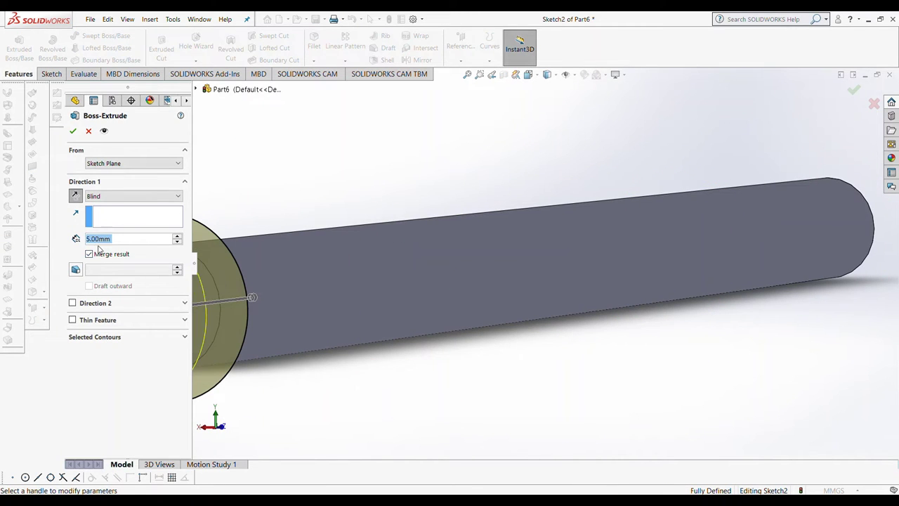
{"action": "left_click", "coordinate": [73, 132]}
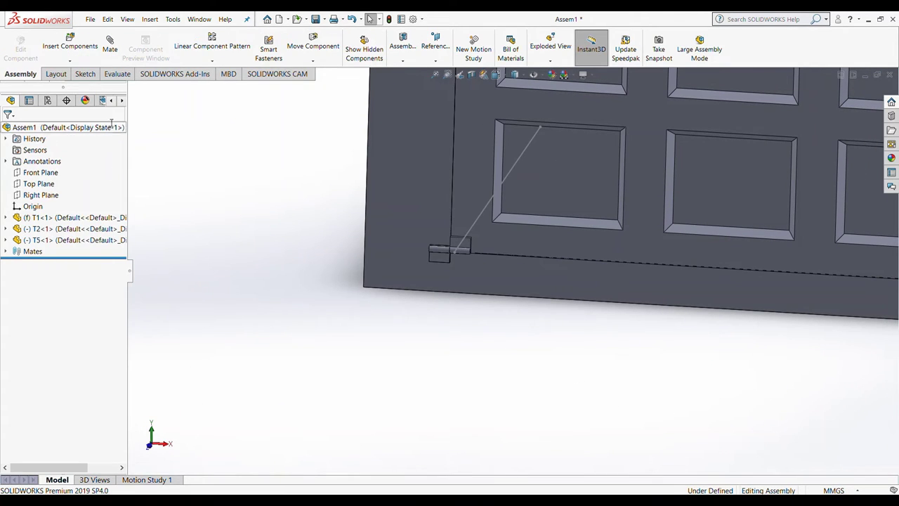
Step: Insert the T6 pin part into the assembly
{"action": "left_click", "coordinate": [62, 52]}
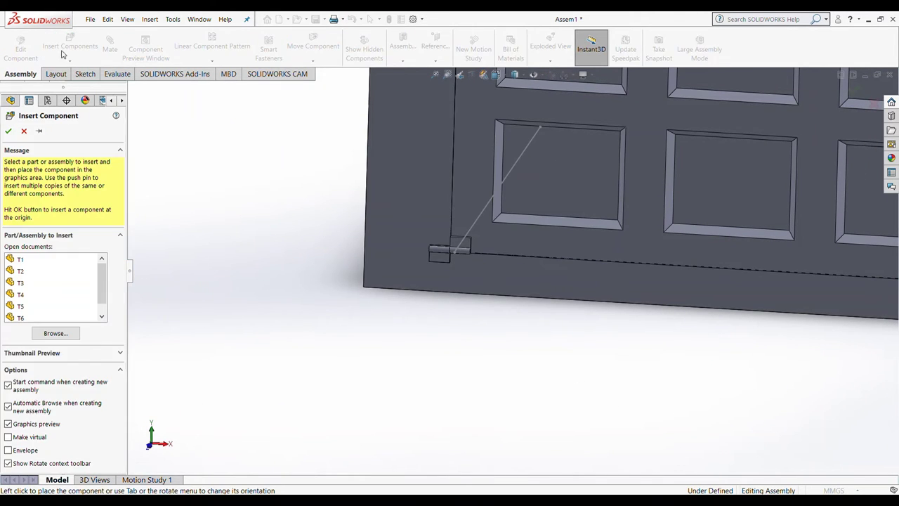
{"action": "left_click", "coordinate": [37, 314]}
{"action": "left_click", "coordinate": [282, 348]}
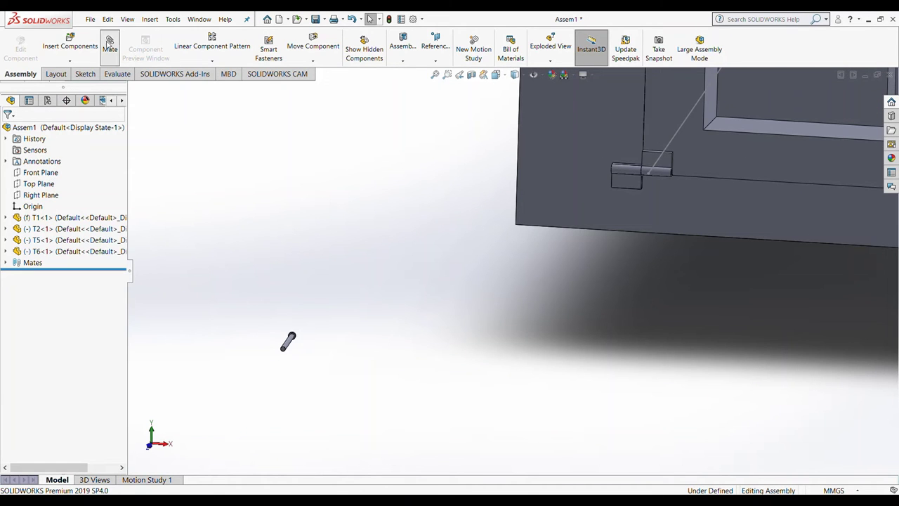
Step: Mate the pin's circular edge concentric to the T2 hinge's round face
{"action": "left_click", "coordinate": [110, 43]}
{"action": "scroll", "coordinate": [256, 348], "scroll_direction": "down", "scroll_amount": 4}
{"action": "left_click", "coordinate": [385, 325]}
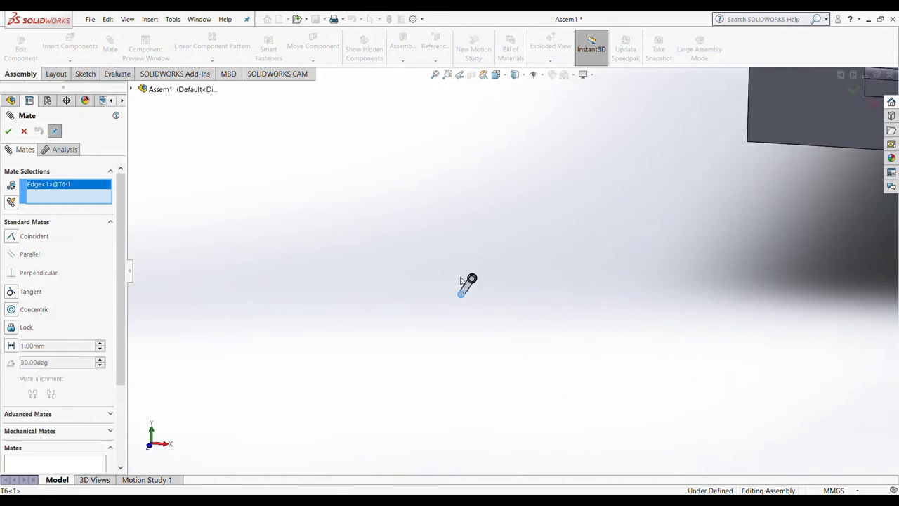
{"action": "middle_click_drag", "start_coordinate": [470, 281], "coordinate": [669, 204]}
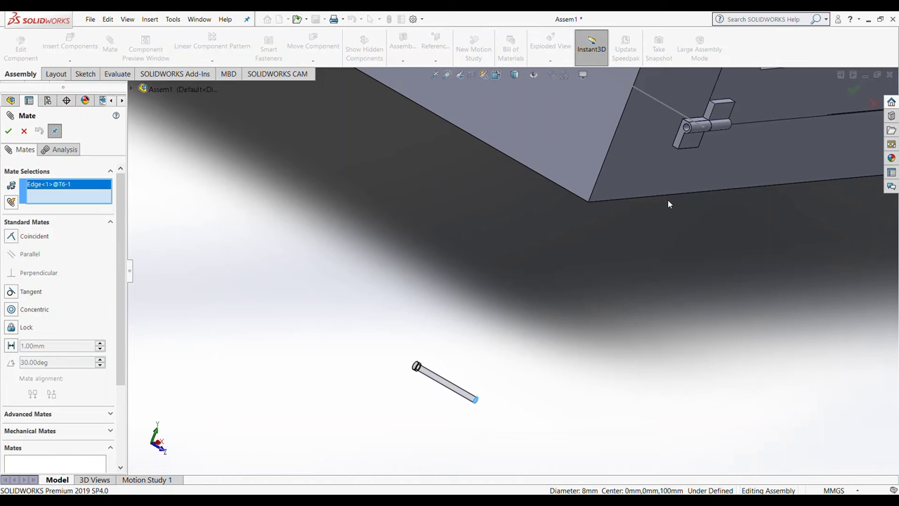
{"action": "left_click", "coordinate": [689, 129]}
{"action": "scroll", "coordinate": [717, 131], "scroll_direction": "down", "scroll_amount": 2}
{"action": "scroll", "coordinate": [717, 131], "scroll_direction": "down", "scroll_amount": 2}
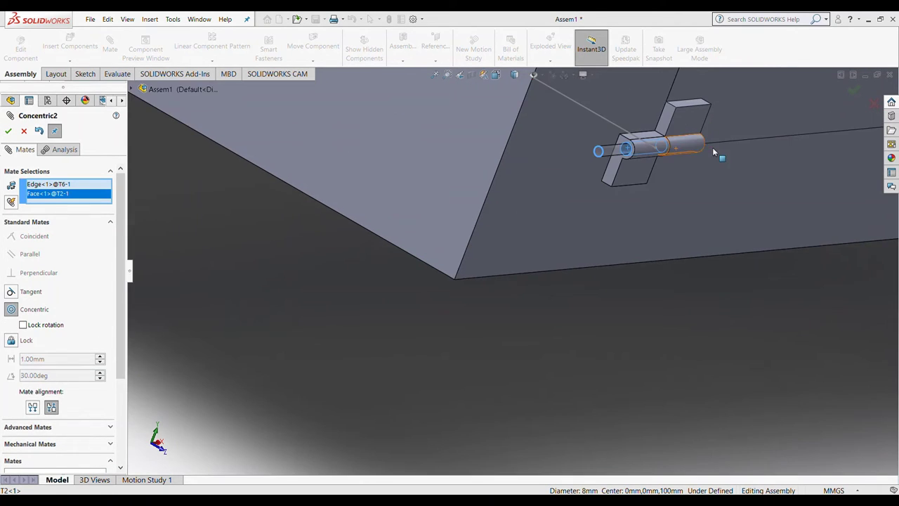
{"action": "left_click", "coordinate": [7, 131]}
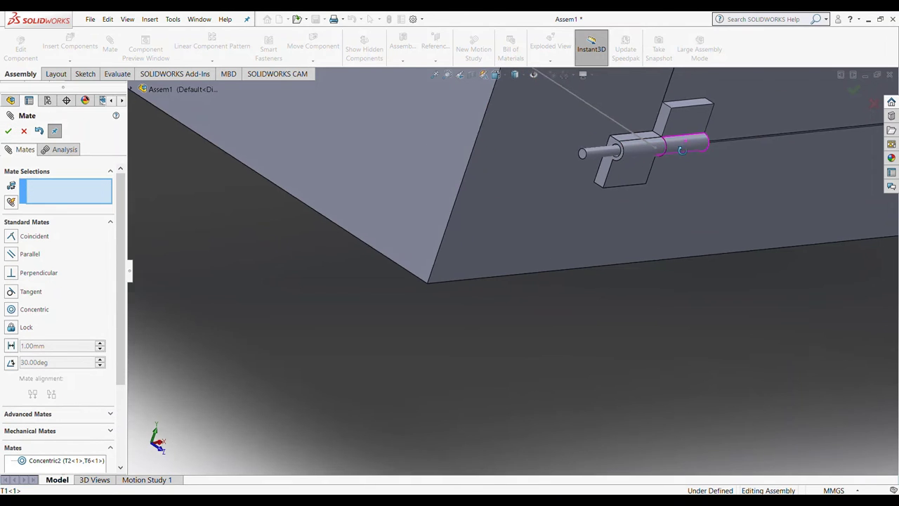
Step: Add a second concentric mate to the hinge hole, close Mate, then undo it
{"action": "middle_click_drag", "start_coordinate": [602, 134], "coordinate": [492, 176]}
{"action": "scroll", "coordinate": [602, 173], "scroll_direction": "down", "scroll_amount": 2}
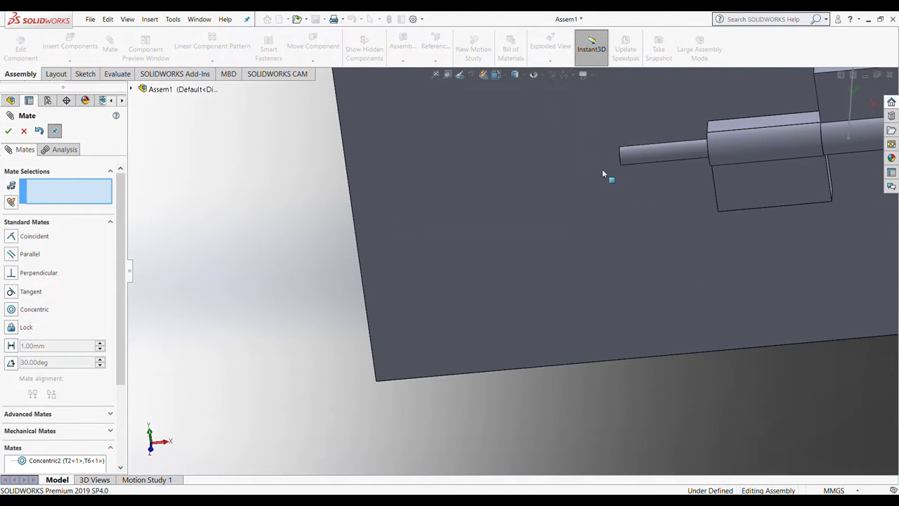
{"action": "left_click", "coordinate": [618, 156]}
{"action": "middle_click_drag", "start_coordinate": [617, 156], "coordinate": [862, 146]}
{"action": "left_click", "coordinate": [716, 138]}
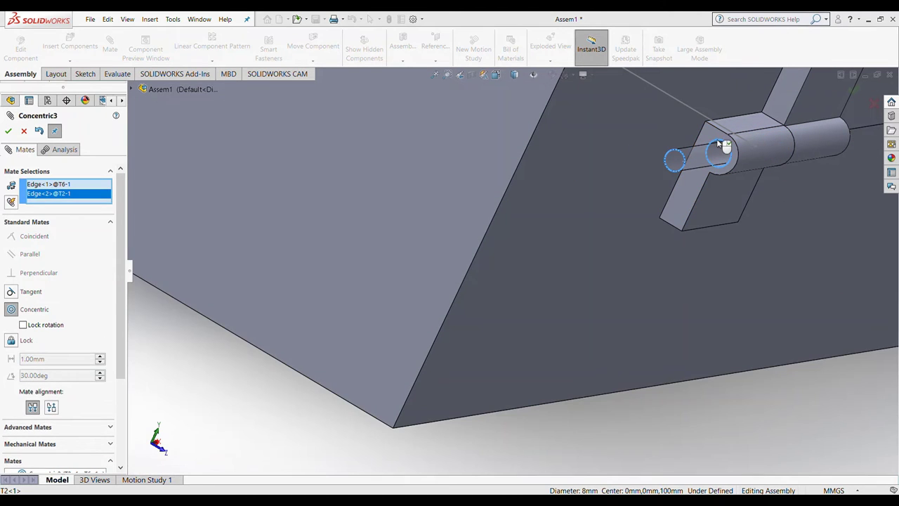
{"action": "key", "text": "Return"}
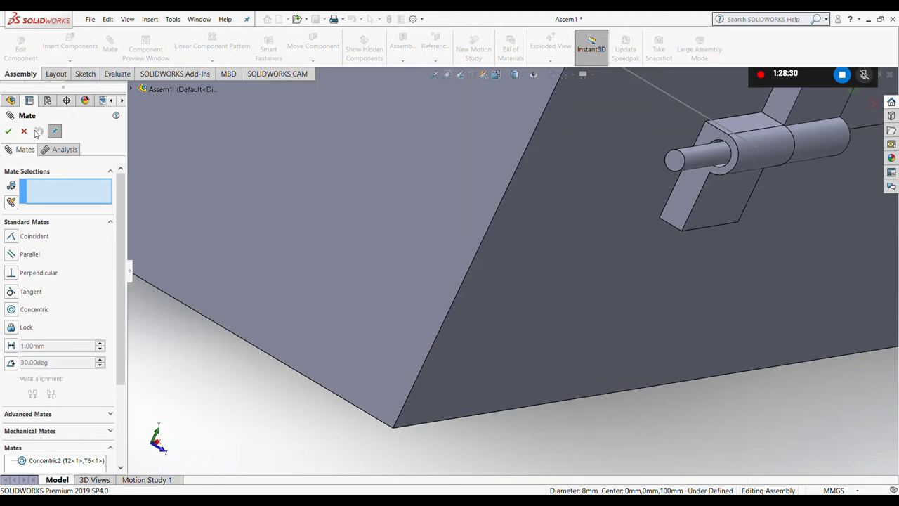
{"action": "left_click", "coordinate": [23, 132]}
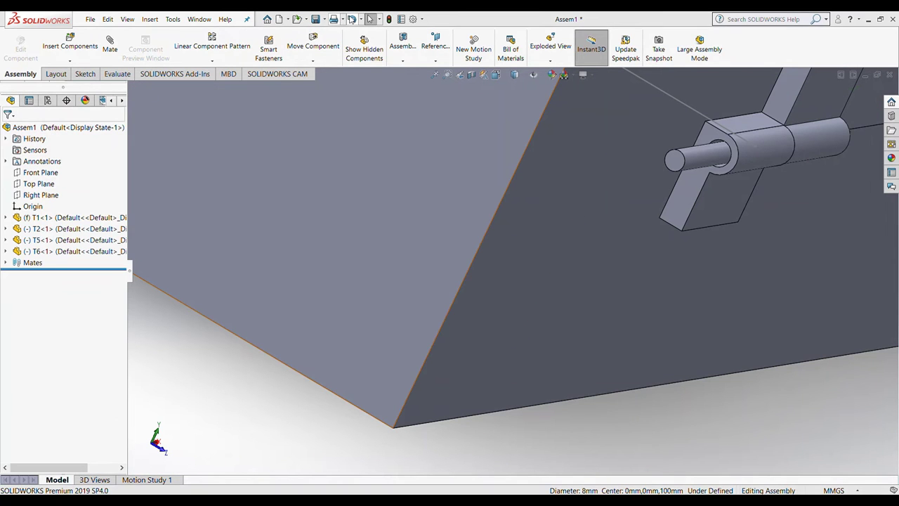
{"action": "left_click", "coordinate": [351, 19]}
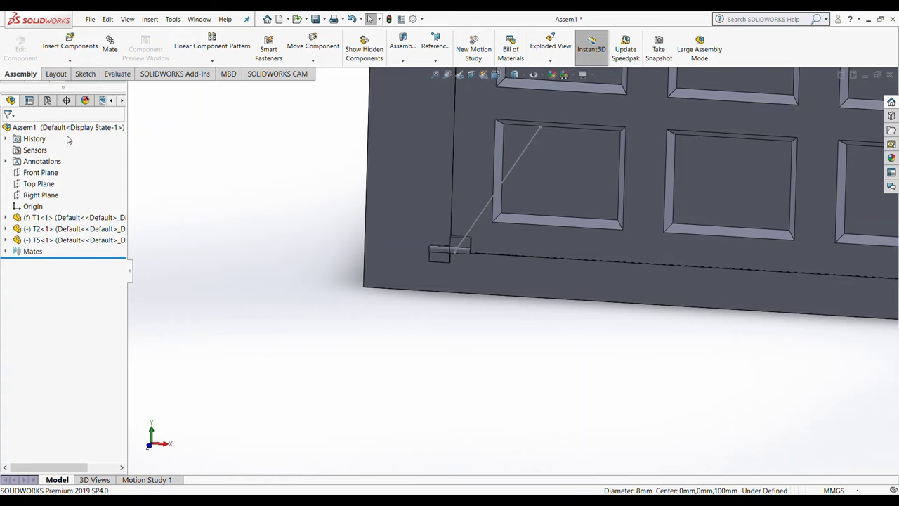
{"action": "left_click", "coordinate": [70, 43]}
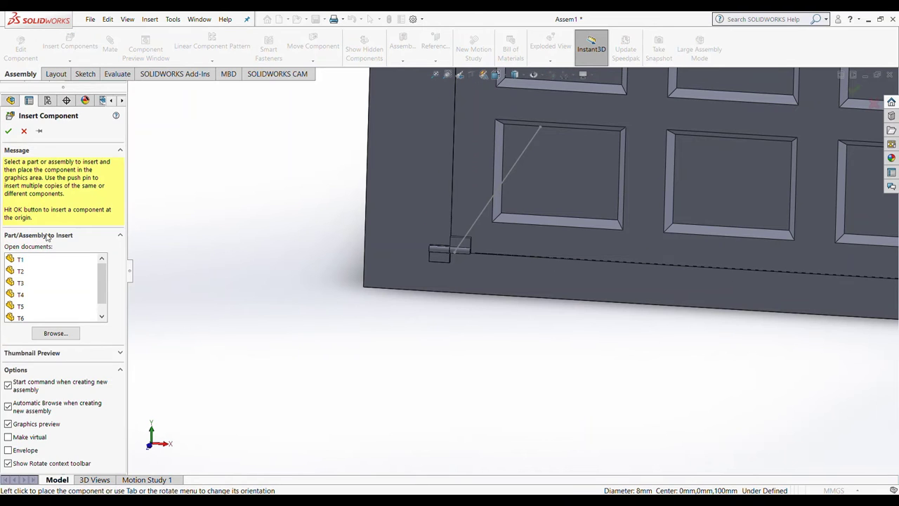
Step: Place a second T6 pin and mate it concentric to the T1 hinge bore
{"action": "left_click", "coordinate": [17, 317]}
{"action": "left_click", "coordinate": [264, 302]}
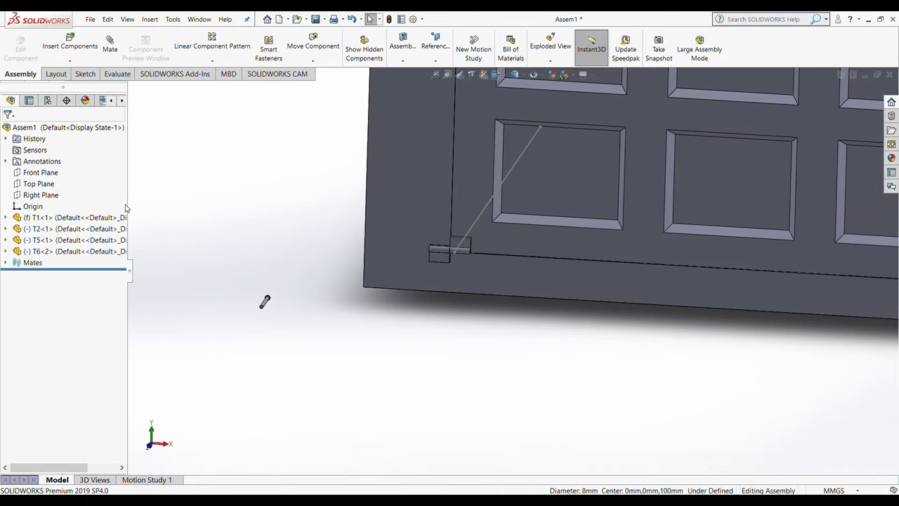
{"action": "left_click", "coordinate": [111, 48]}
{"action": "scroll", "coordinate": [271, 314], "scroll_direction": "down", "scroll_amount": 3}
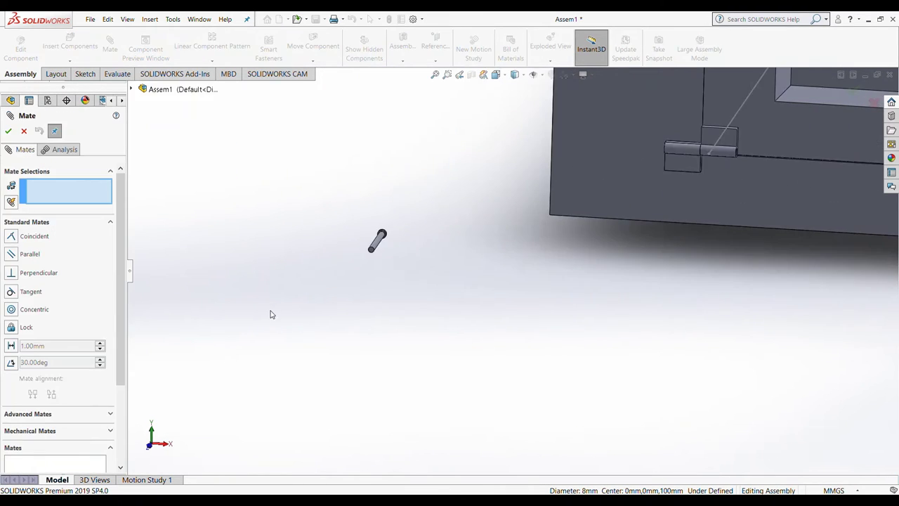
{"action": "scroll", "coordinate": [438, 237], "scroll_direction": "down", "scroll_amount": 4}
{"action": "left_click", "coordinate": [495, 200]}
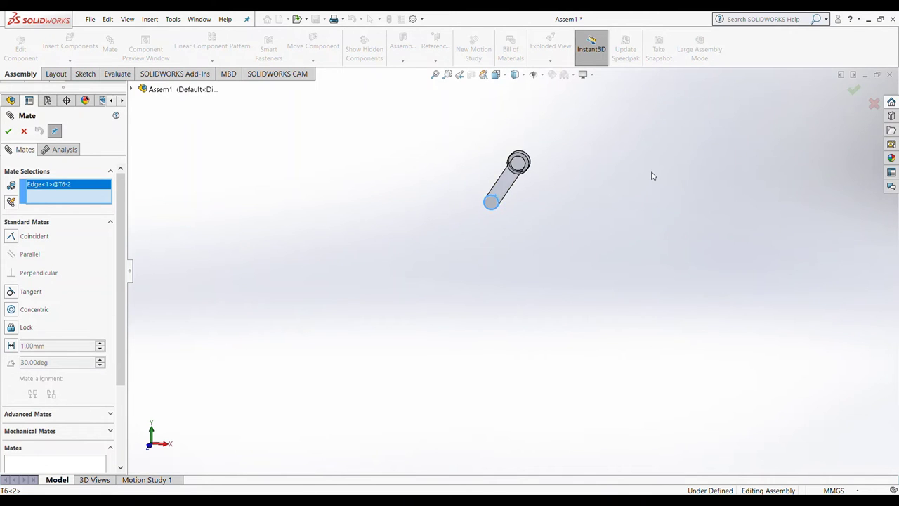
{"action": "scroll", "coordinate": [651, 174], "scroll_direction": "up", "scroll_amount": 3}
{"action": "scroll", "coordinate": [702, 183], "scroll_direction": "down", "scroll_amount": 2}
{"action": "scroll", "coordinate": [741, 193], "scroll_direction": "down", "scroll_amount": 2}
{"action": "scroll", "coordinate": [745, 195], "scroll_direction": "down", "scroll_amount": 2}
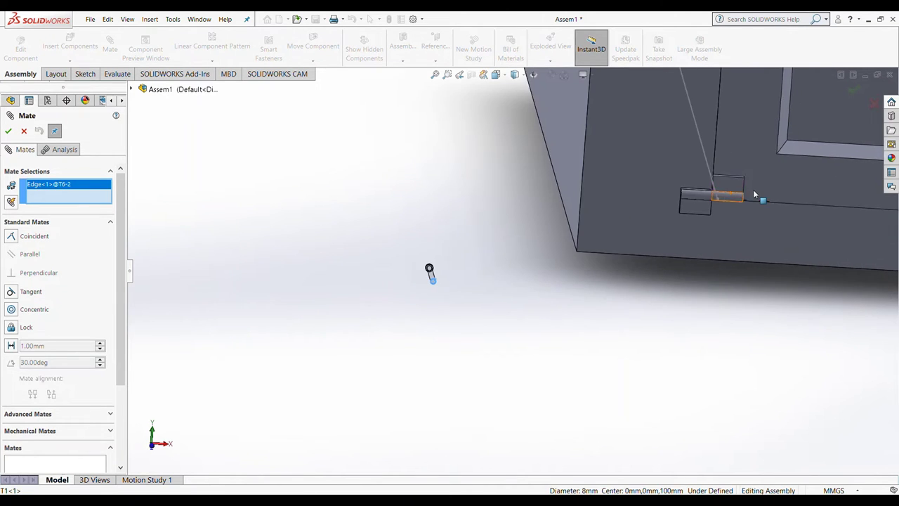
{"action": "scroll", "coordinate": [730, 198], "scroll_direction": "up", "scroll_amount": 1}
{"action": "scroll", "coordinate": [744, 198], "scroll_direction": "up", "scroll_amount": 1}
{"action": "scroll", "coordinate": [734, 203], "scroll_direction": "down", "scroll_amount": 3}
{"action": "scroll", "coordinate": [735, 205], "scroll_direction": "down", "scroll_amount": 3}
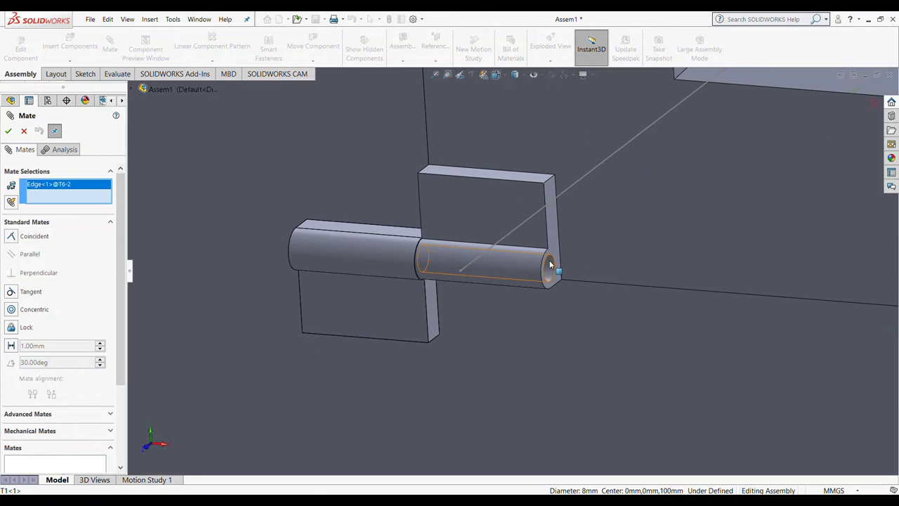
{"action": "left_click", "coordinate": [549, 255]}
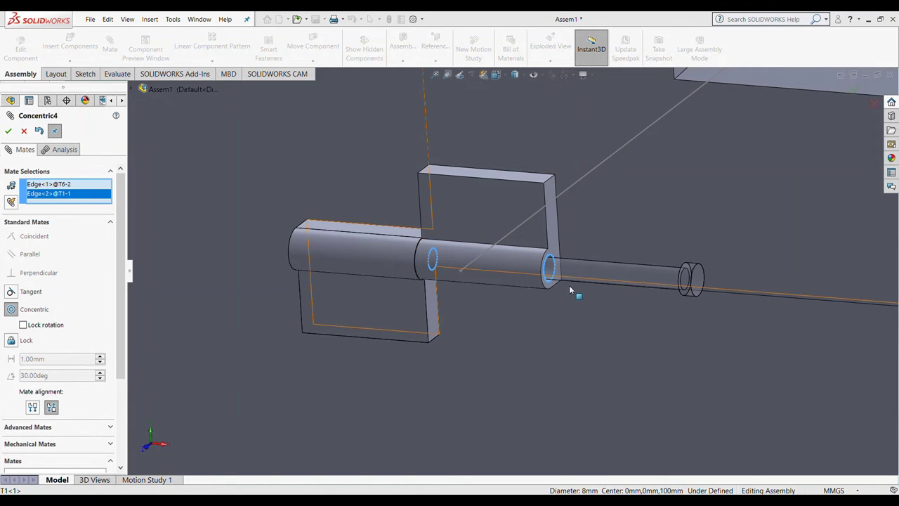
{"action": "left_click", "coordinate": [9, 132]}
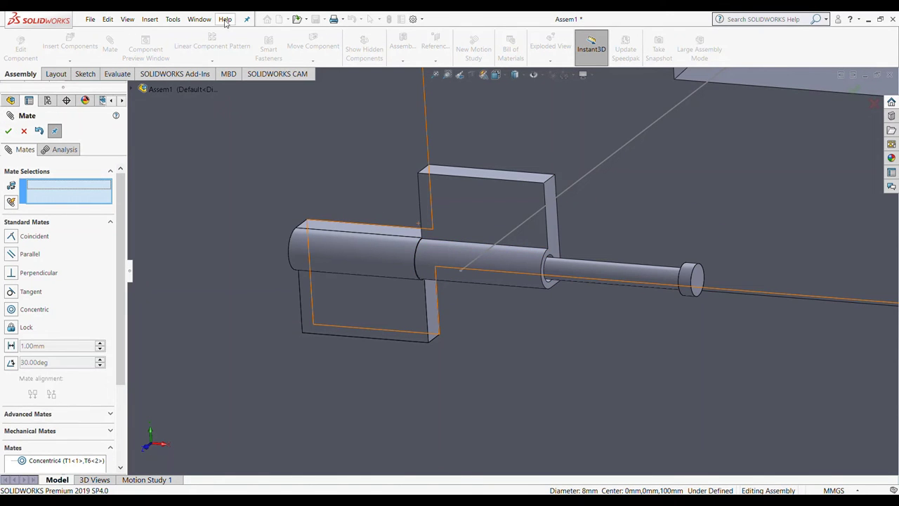
Step: Mate the pin's end face coincident with the hinge face so it sits flush
{"action": "left_click", "coordinate": [546, 260]}
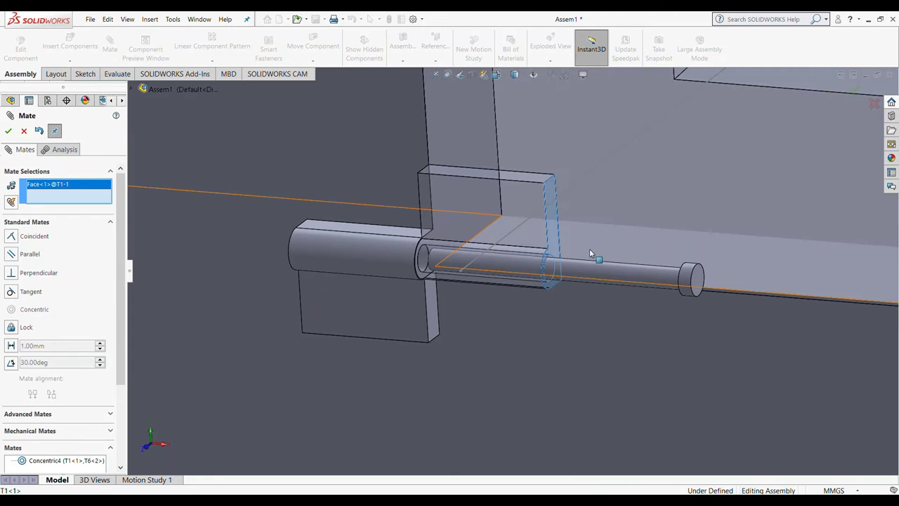
{"action": "mouse_move", "coordinate": [594, 255]}
{"action": "middle_mouse_down"}
{"action": "mouse_move", "coordinate": [660, 278]}
{"action": "mouse_move", "coordinate": [745, 281]}
{"action": "middle_mouse_up"}
{"action": "left_click", "coordinate": [749, 280]}
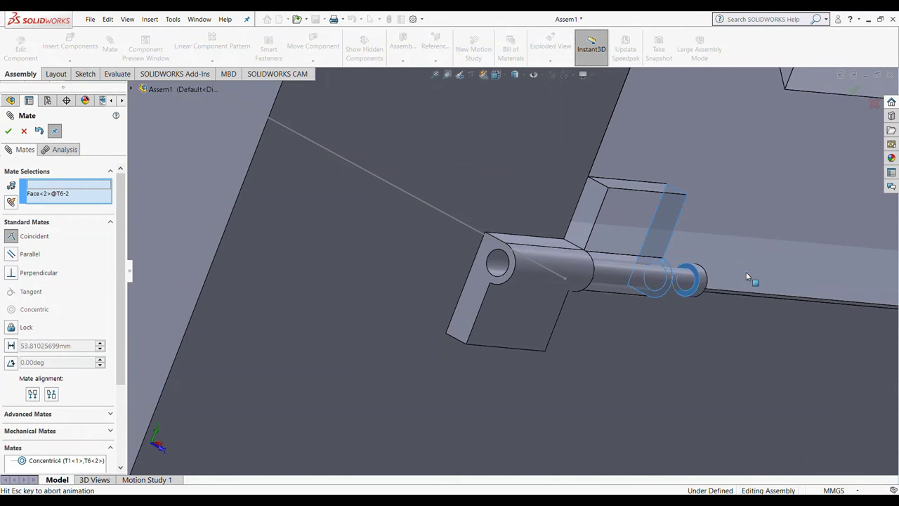
{"action": "left_click", "coordinate": [8, 130]}
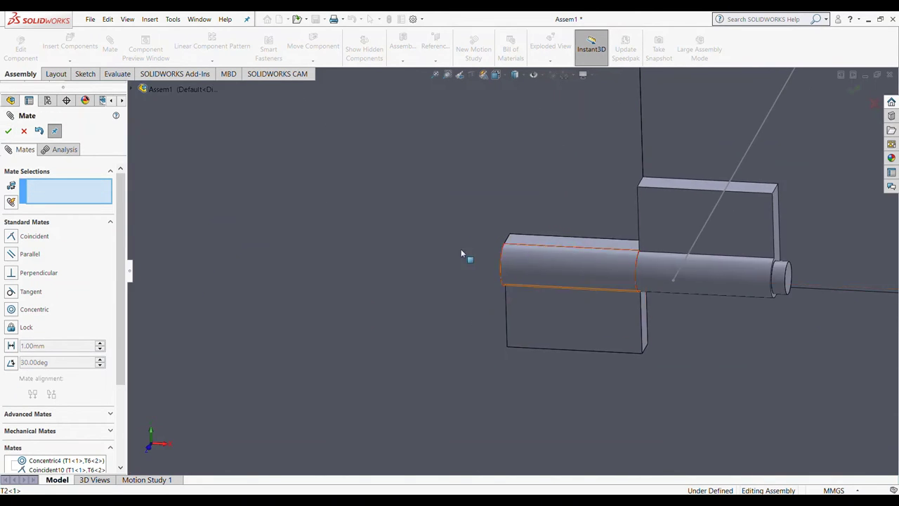
{"action": "middle_click_drag", "start_coordinate": [446, 236], "coordinate": [855, 269]}
{"action": "scroll", "coordinate": [855, 269], "scroll_direction": "up", "scroll_amount": 5}
{"action": "scroll", "coordinate": [801, 190], "scroll_direction": "up", "scroll_amount": 3}
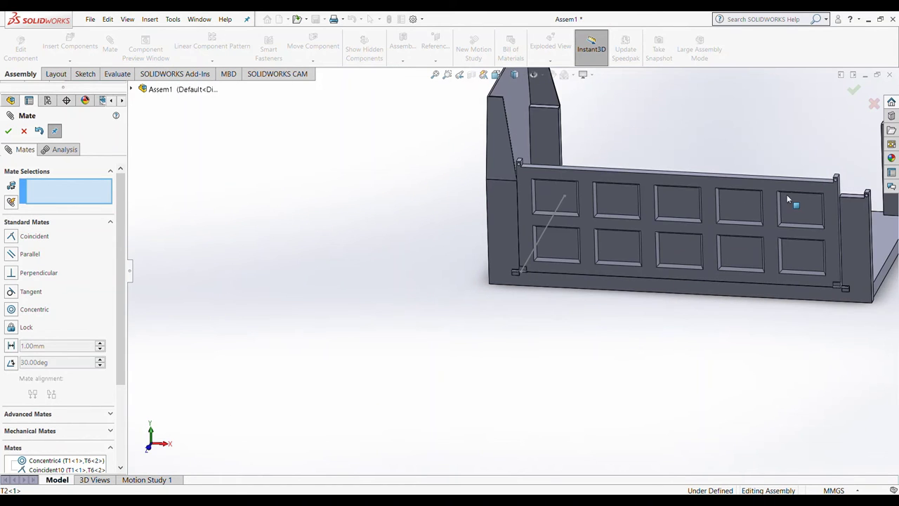
{"action": "left_click", "coordinate": [9, 131]}
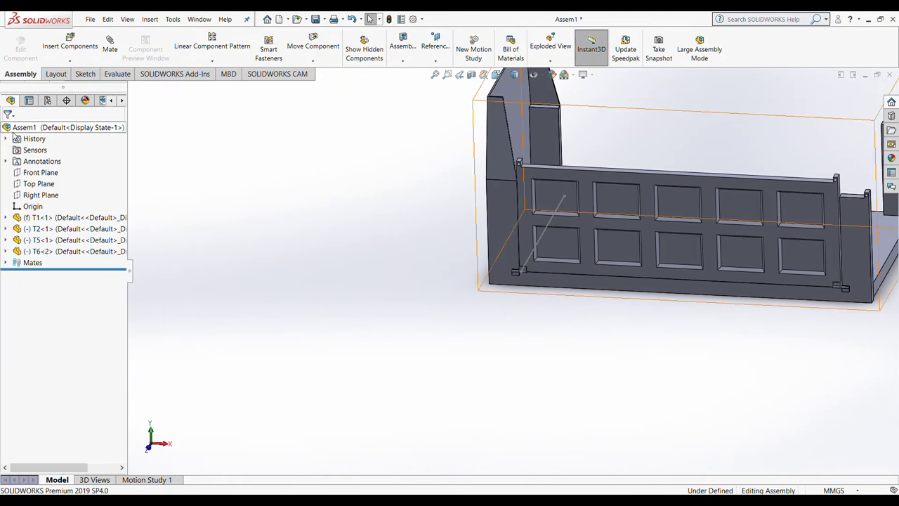
{"action": "left_click", "coordinate": [578, 172]}
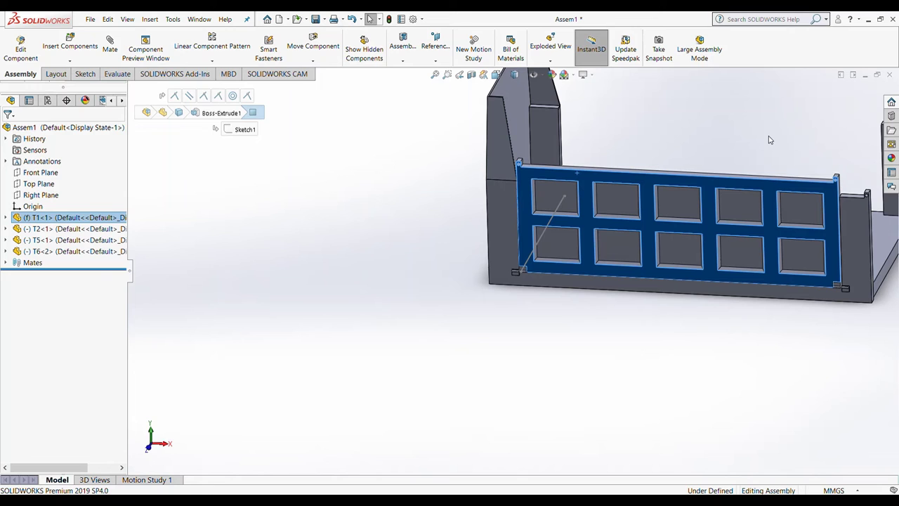
{"action": "left_click", "coordinate": [80, 60]}
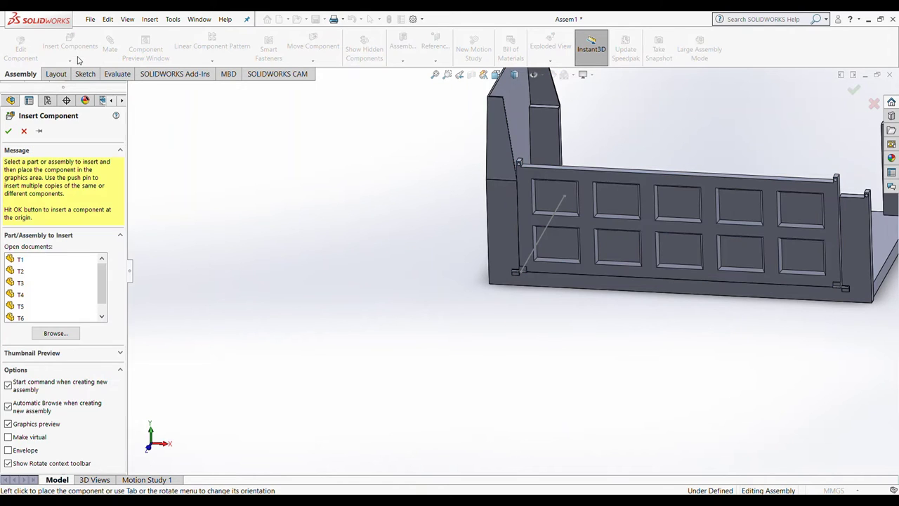
{"action": "left_click", "coordinate": [24, 271]}
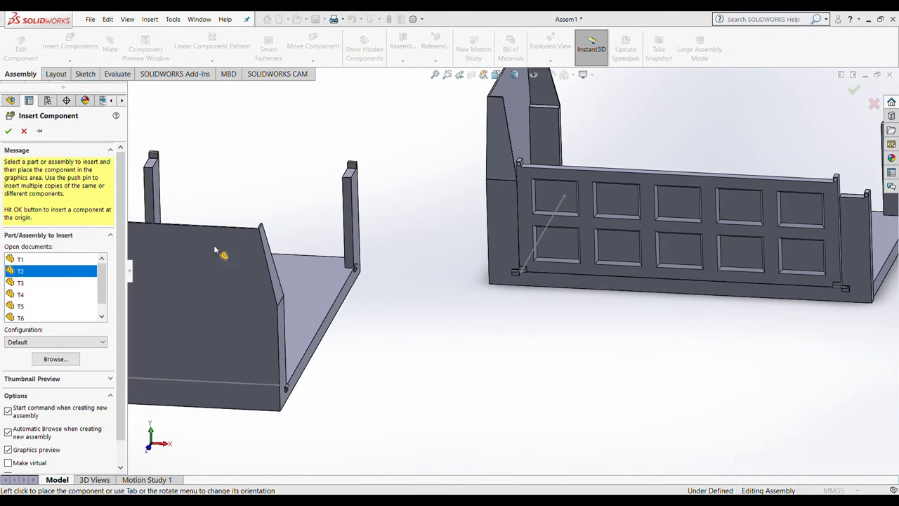
{"action": "left_click", "coordinate": [309, 271]}
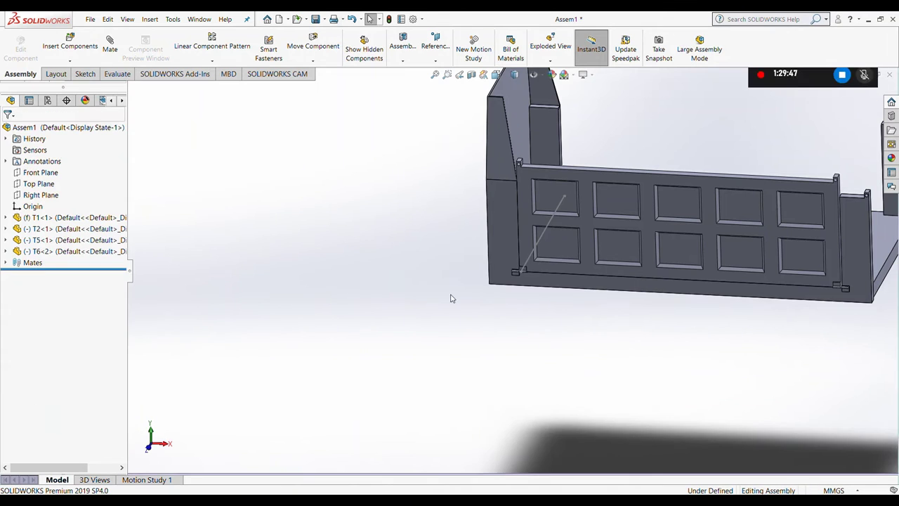
{"action": "scroll", "coordinate": [661, 381], "scroll_direction": "up", "scroll_amount": 3}
{"action": "left_click", "coordinate": [52, 48]}
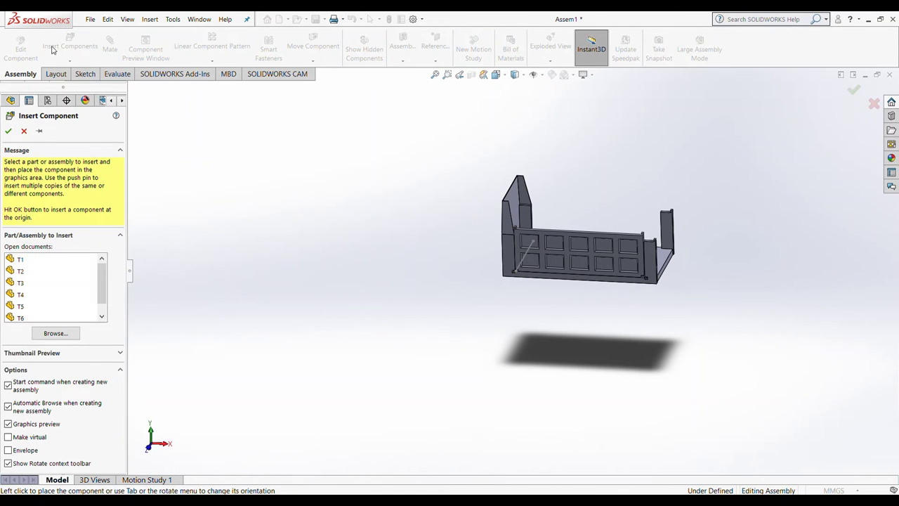
{"action": "left_click", "coordinate": [16, 260]}
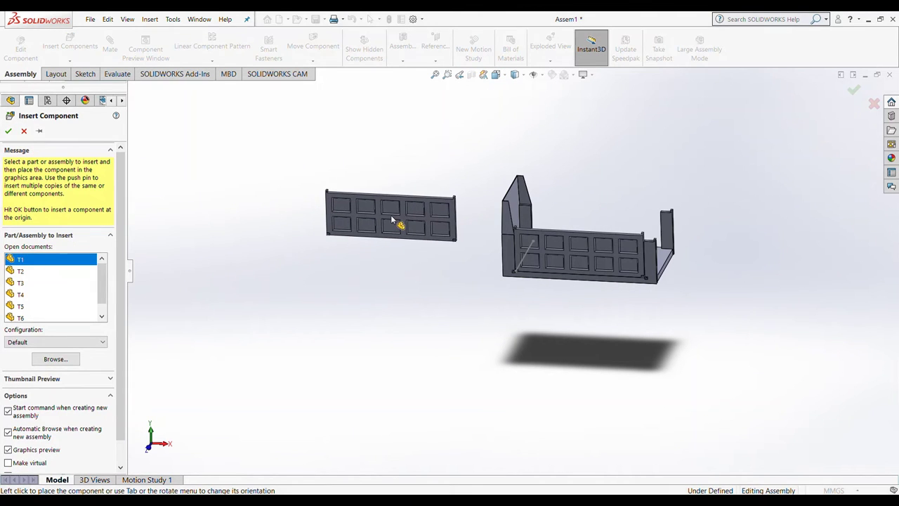
{"action": "left_click", "coordinate": [392, 220]}
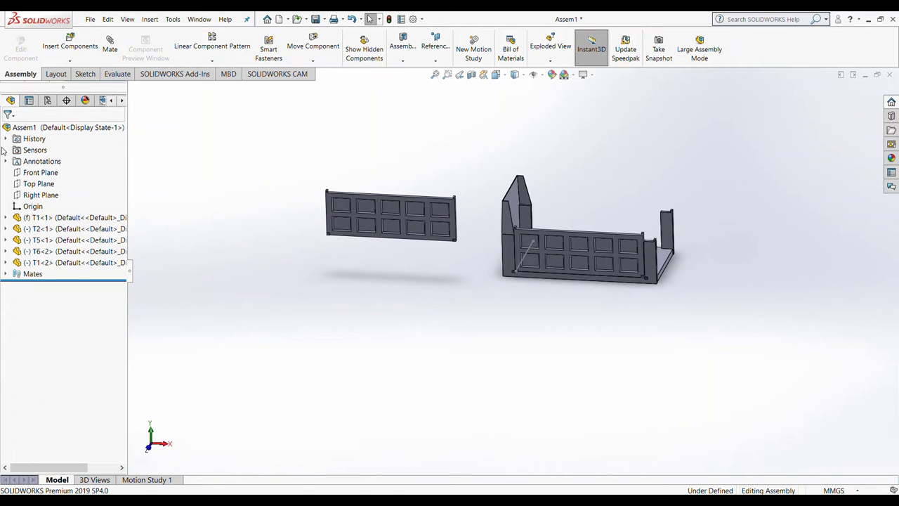
{"action": "left_click", "coordinate": [110, 56]}
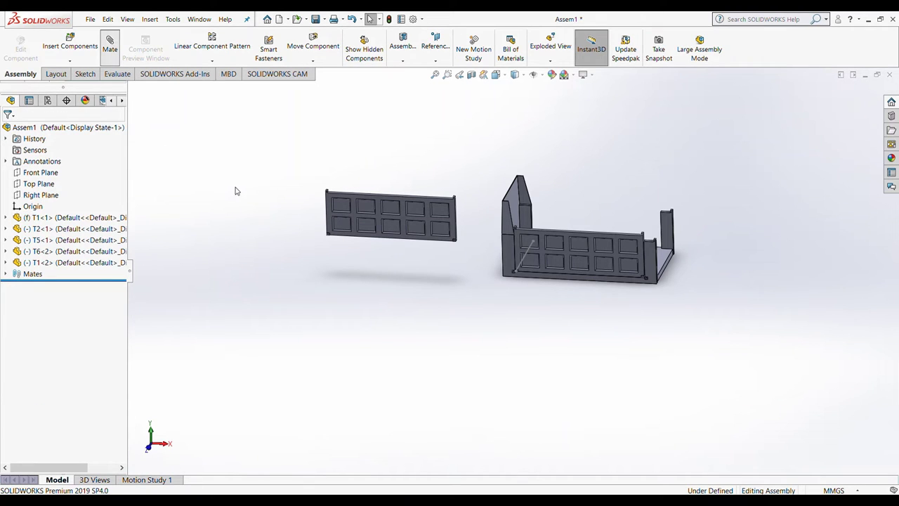
{"action": "scroll", "coordinate": [393, 275], "scroll_direction": "down", "scroll_amount": 5}
{"action": "middle_click_drag", "start_coordinate": [619, 286], "coordinate": [710, 311]}
{"action": "scroll", "coordinate": [709, 312], "scroll_direction": "up", "scroll_amount": 3}
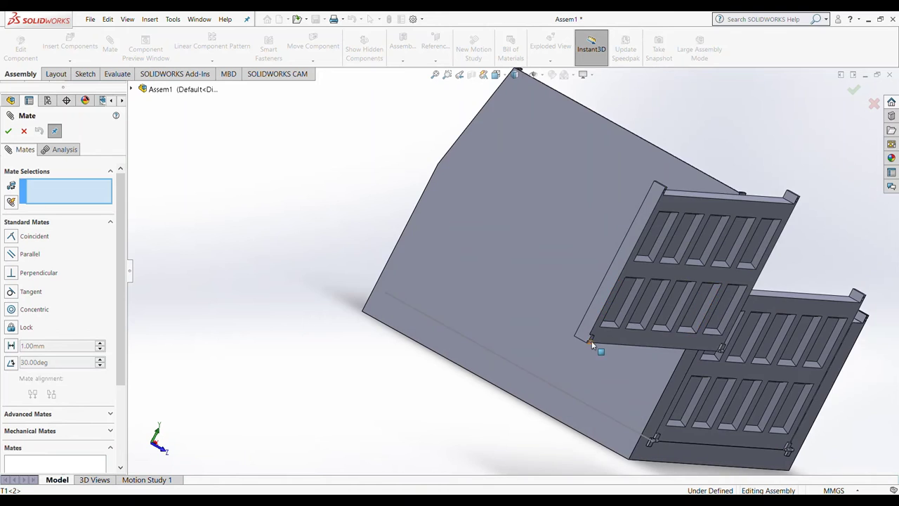
{"action": "scroll", "coordinate": [572, 321], "scroll_direction": "down", "scroll_amount": 5}
{"action": "left_click", "coordinate": [569, 280]}
{"action": "scroll", "coordinate": [569, 281], "scroll_direction": "up", "scroll_amount": 5}
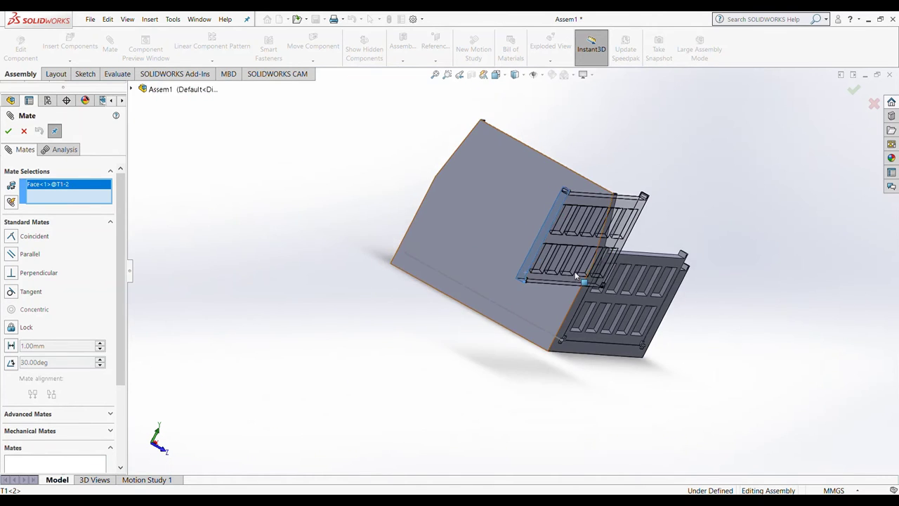
{"action": "middle_click_drag", "start_coordinate": [575, 272], "coordinate": [527, 295]}
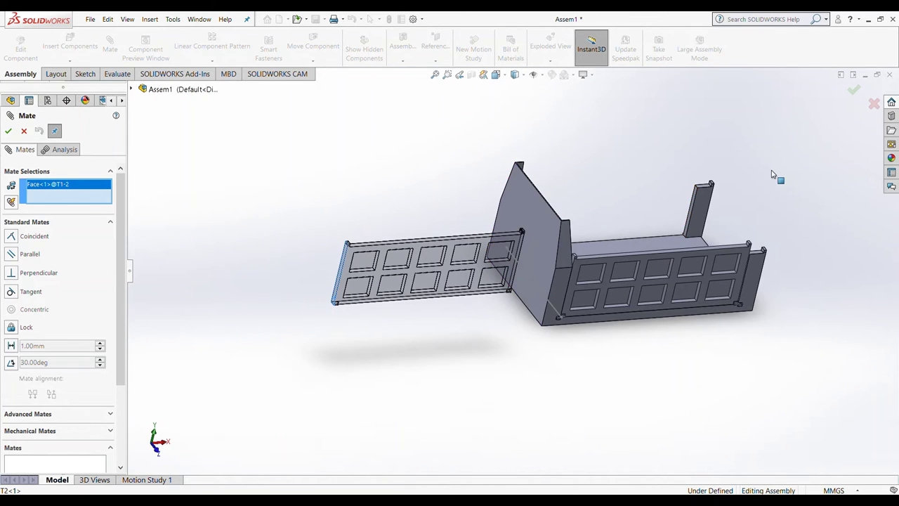
{"action": "scroll", "coordinate": [701, 207], "scroll_direction": "down", "scroll_amount": 2}
{"action": "scroll", "coordinate": [633, 212], "scroll_direction": "down", "scroll_amount": 2}
{"action": "scroll", "coordinate": [600, 206], "scroll_direction": "down", "scroll_amount": 1}
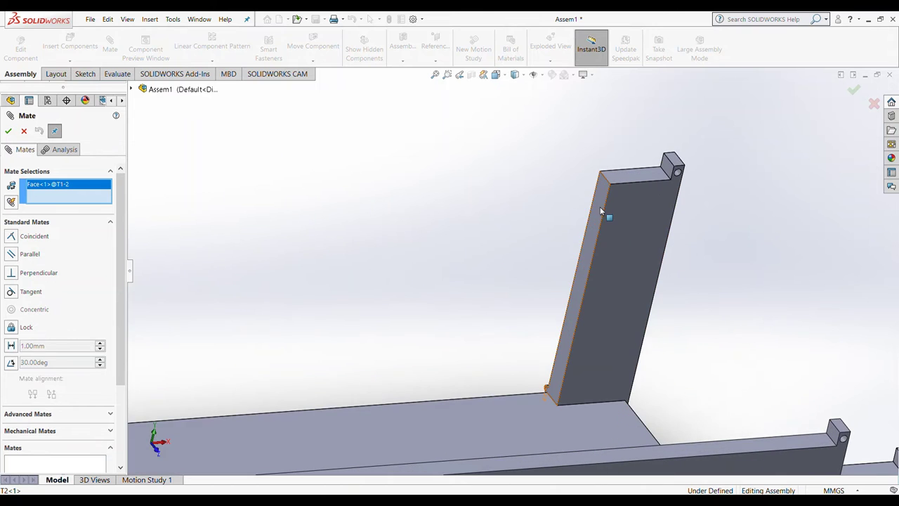
{"action": "left_click", "coordinate": [598, 208]}
{"action": "scroll", "coordinate": [588, 218], "scroll_direction": "up", "scroll_amount": 1}
{"action": "scroll", "coordinate": [590, 219], "scroll_direction": "up", "scroll_amount": 3}
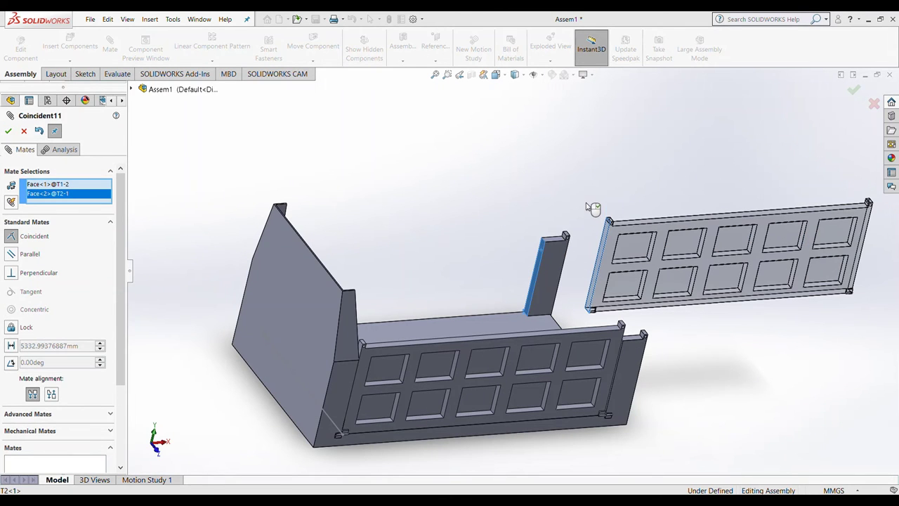
{"action": "left_click", "coordinate": [6, 133]}
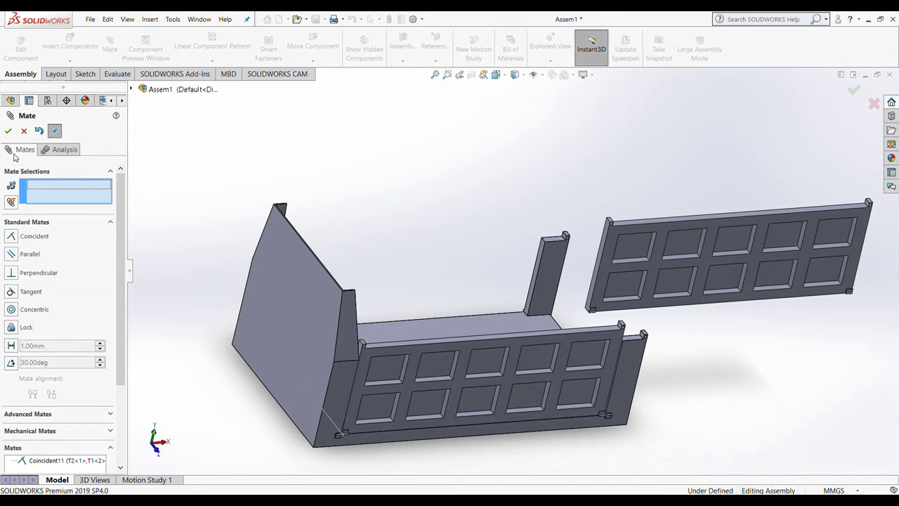
{"action": "scroll", "coordinate": [631, 288], "scroll_direction": "down", "scroll_amount": 2}
{"action": "scroll", "coordinate": [632, 288], "scroll_direction": "down", "scroll_amount": 3}
{"action": "scroll", "coordinate": [632, 288], "scroll_direction": "down", "scroll_amount": 3}
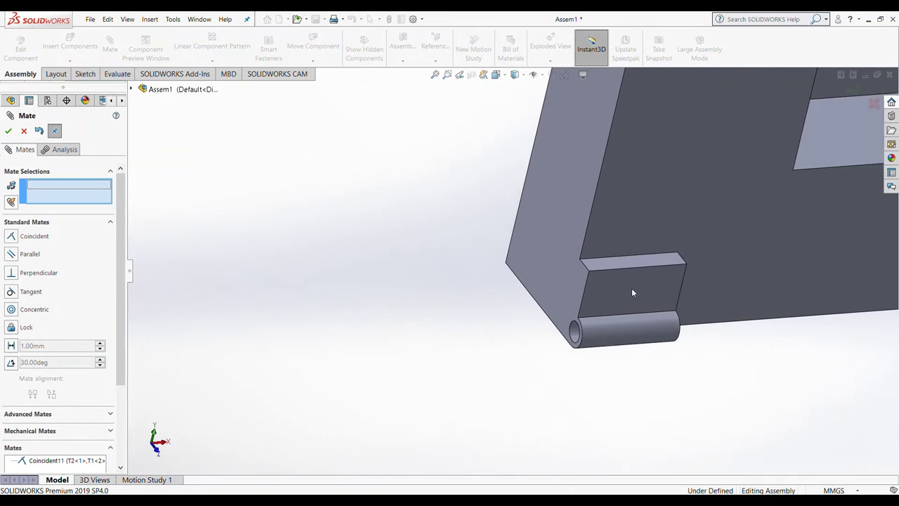
{"action": "scroll", "coordinate": [631, 288], "scroll_direction": "down", "scroll_amount": 1}
{"action": "left_click", "coordinate": [545, 306]}
{"action": "scroll", "coordinate": [204, 197], "scroll_direction": "up", "scroll_amount": 3}
{"action": "scroll", "coordinate": [203, 197], "scroll_direction": "up", "scroll_amount": 2}
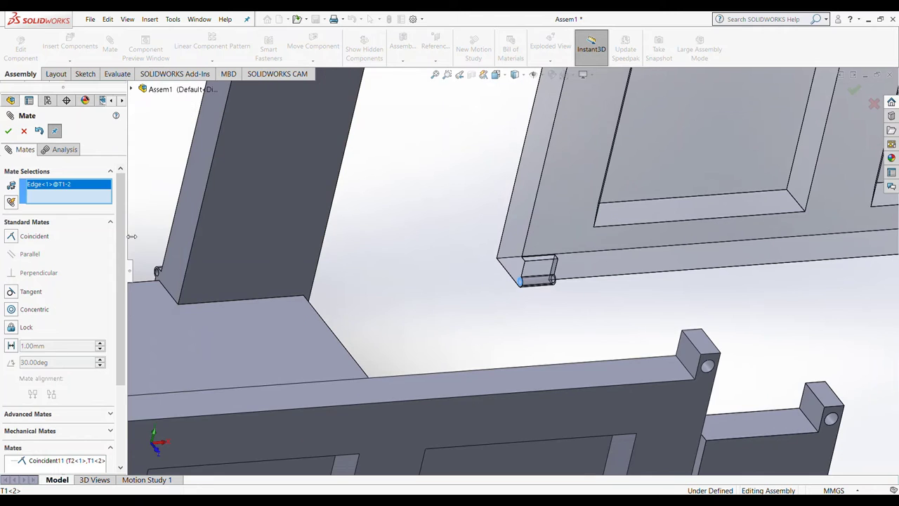
{"action": "scroll", "coordinate": [175, 269], "scroll_direction": "down", "scroll_amount": 3}
{"action": "left_click", "coordinate": [388, 267]}
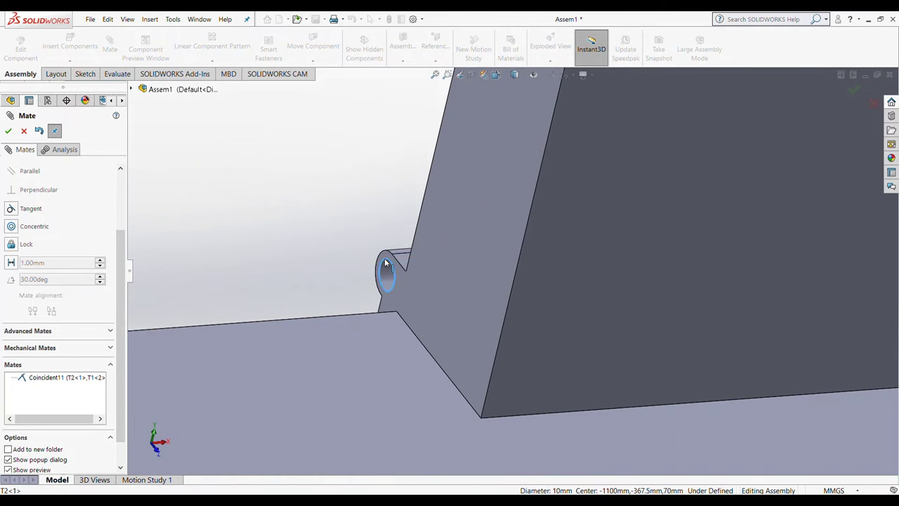
{"action": "scroll", "coordinate": [384, 253], "scroll_direction": "up", "scroll_amount": 3}
{"action": "scroll", "coordinate": [390, 256], "scroll_direction": "up", "scroll_amount": 3}
{"action": "scroll", "coordinate": [388, 256], "scroll_direction": "up", "scroll_amount": 3}
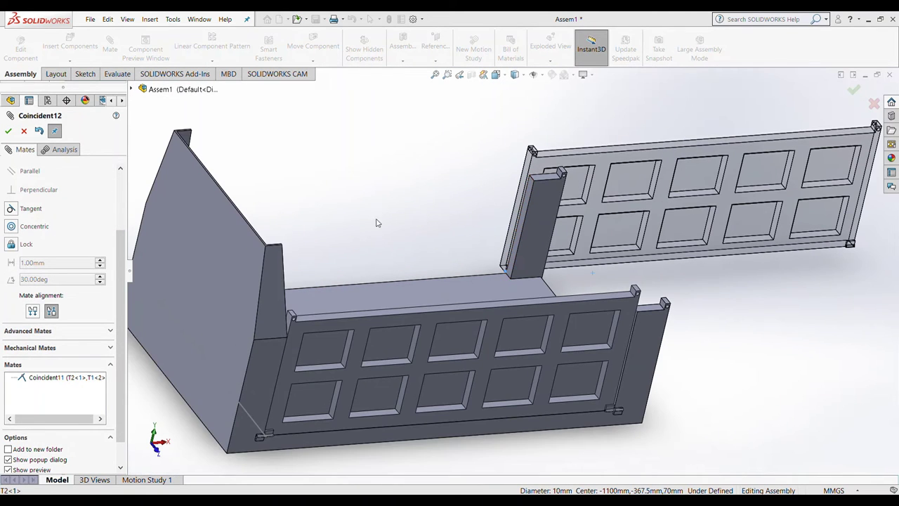
{"action": "left_click", "coordinate": [9, 131]}
{"action": "scroll", "coordinate": [698, 231], "scroll_direction": "up", "scroll_amount": 2}
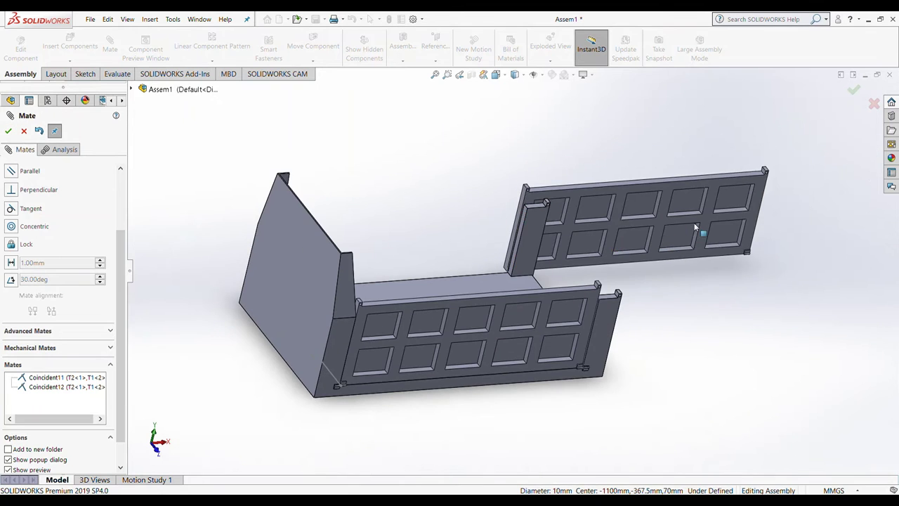
{"action": "middle_click_drag", "start_coordinate": [698, 231], "coordinate": [178, 177]}
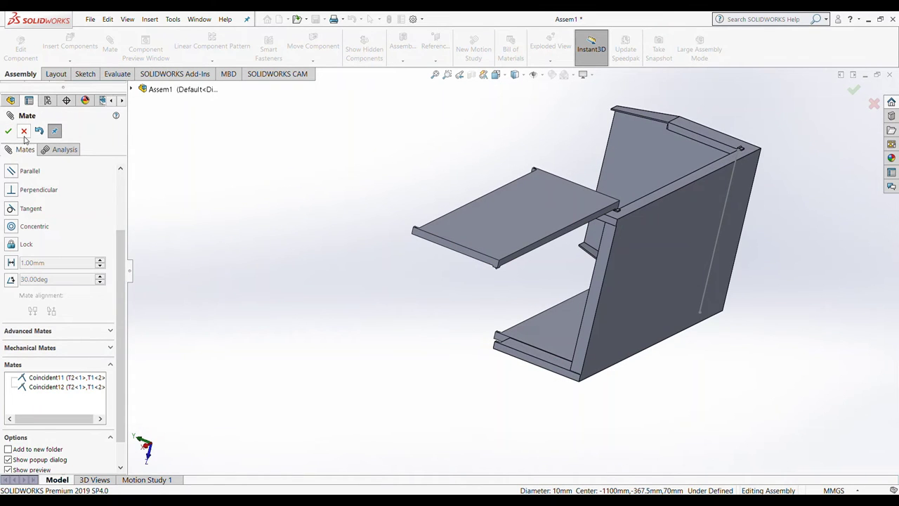
{"action": "left_click", "coordinate": [24, 131]}
{"action": "left_click", "coordinate": [110, 45]}
{"action": "left_click", "coordinate": [455, 248]}
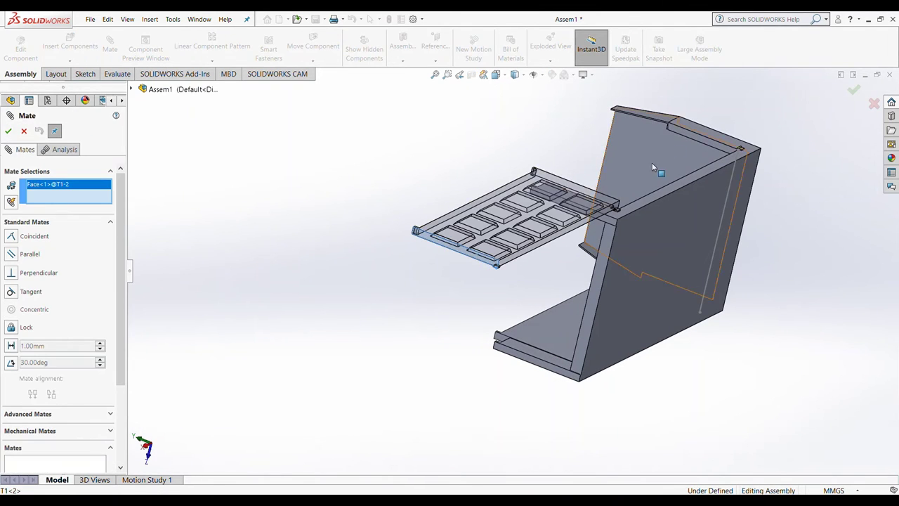
{"action": "left_click", "coordinate": [692, 134]}
{"action": "left_click", "coordinate": [8, 131]}
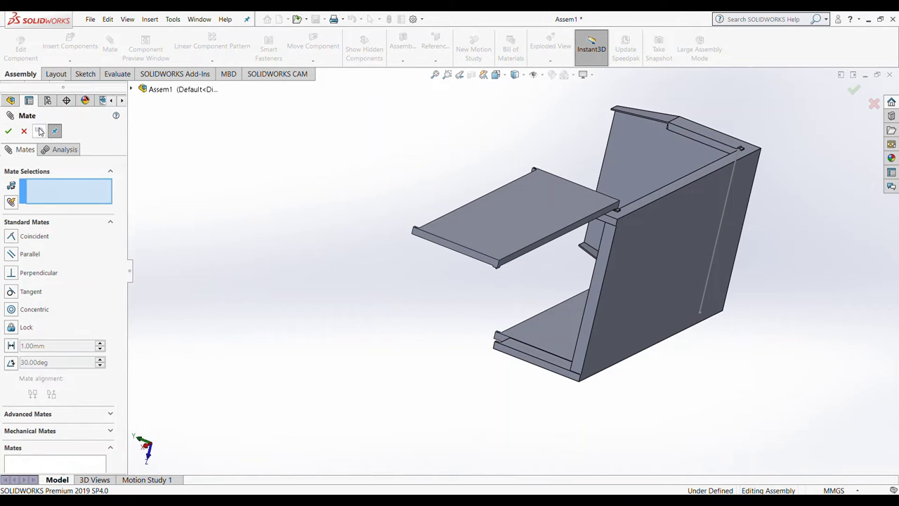
{"action": "left_click", "coordinate": [8, 131]}
{"action": "left_click", "coordinate": [351, 19]}
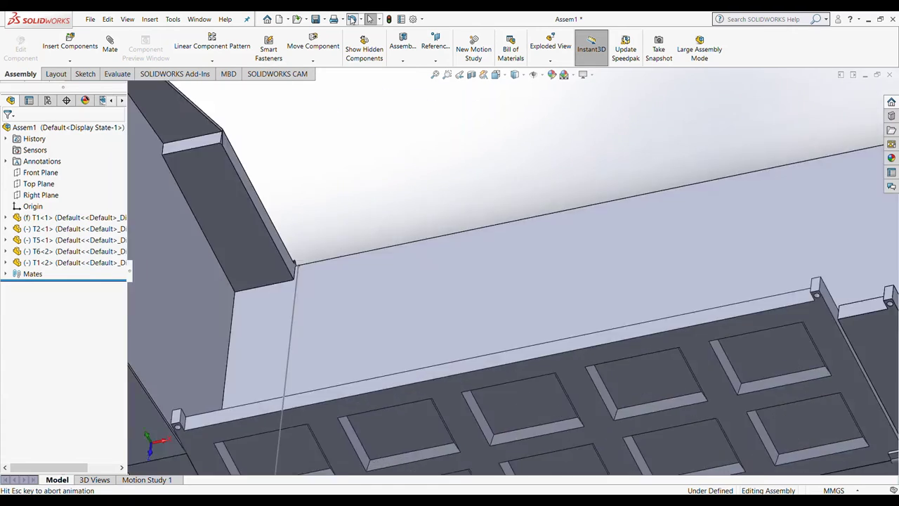
Step: Insert a new copy of gate part T1 above the truck bed
{"action": "left_click", "coordinate": [70, 45]}
{"action": "left_click", "coordinate": [20, 259]}
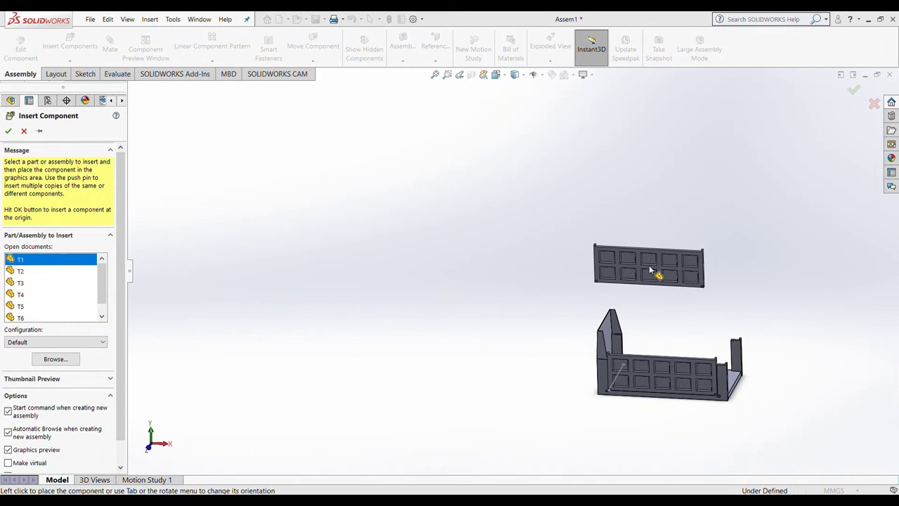
{"action": "left_click", "coordinate": [642, 302]}
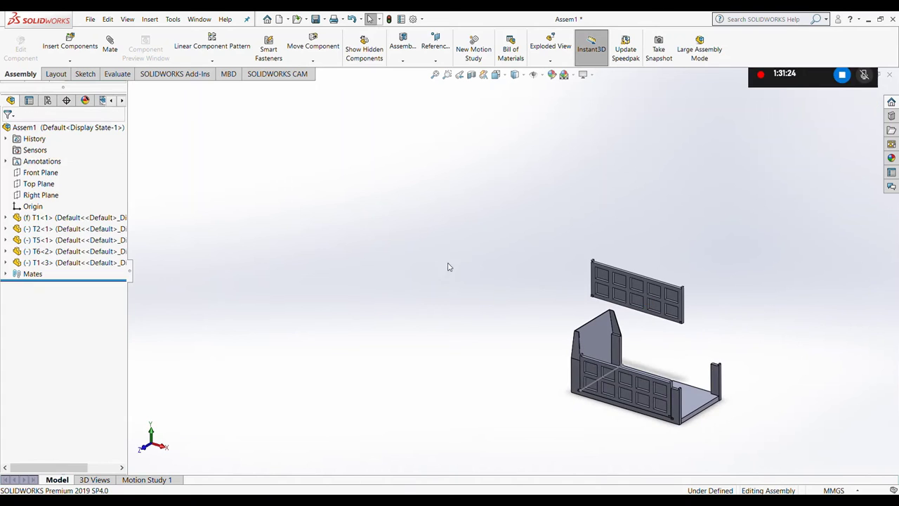
{"action": "scroll", "coordinate": [442, 270], "scroll_direction": "down", "scroll_amount": 3}
{"action": "scroll", "coordinate": [425, 281], "scroll_direction": "down", "scroll_amount": 2}
Step: Mate the gate's hinge pin edge coincident to T2's Boss-Extrude13 hinge boss edge
{"action": "left_click", "coordinate": [107, 43]}
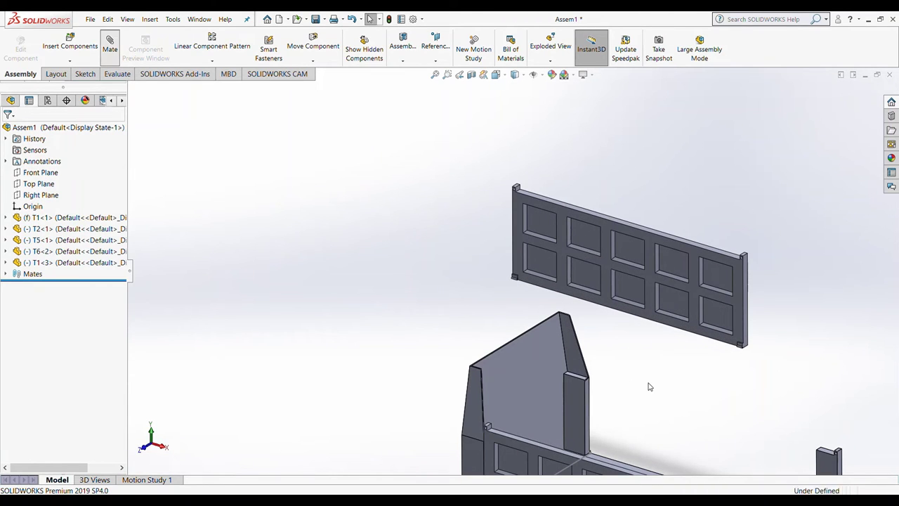
{"action": "scroll", "coordinate": [702, 302], "scroll_direction": "down", "scroll_amount": 3}
{"action": "scroll", "coordinate": [685, 302], "scroll_direction": "down", "scroll_amount": 2}
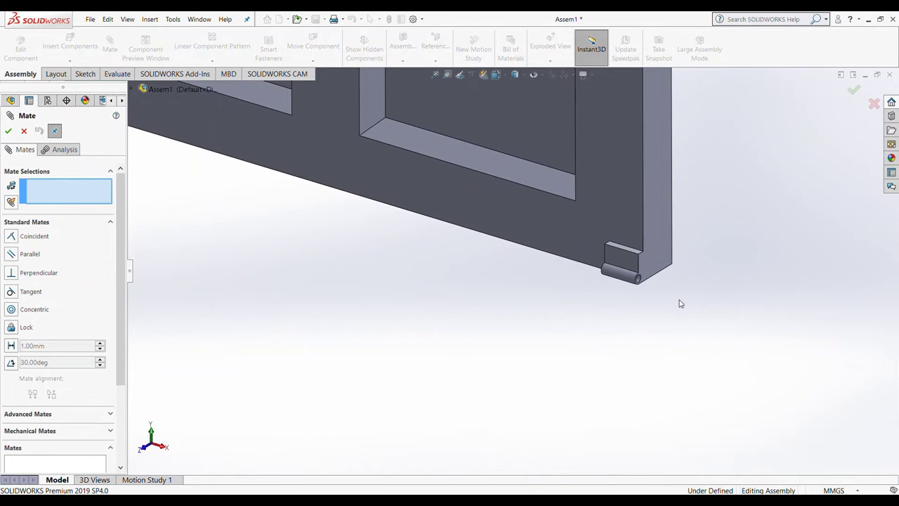
{"action": "left_click", "coordinate": [640, 279]}
{"action": "scroll", "coordinate": [262, 389], "scroll_direction": "up", "scroll_amount": 3}
{"action": "scroll", "coordinate": [262, 379], "scroll_direction": "up", "scroll_amount": 2}
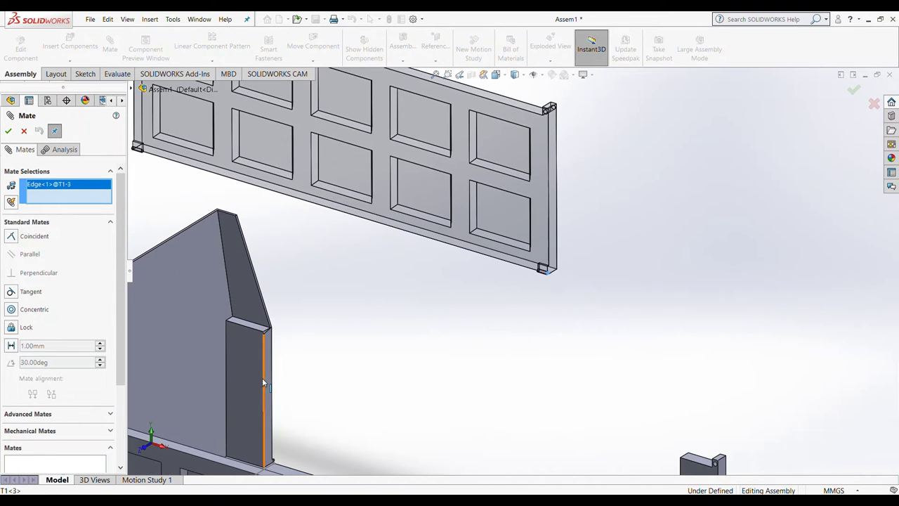
{"action": "mouse_move", "coordinate": [262, 377]}
{"action": "middle_mouse_down"}
{"action": "mouse_move", "coordinate": [306, 424]}
{"action": "mouse_move", "coordinate": [423, 403]}
{"action": "mouse_move", "coordinate": [462, 382]}
{"action": "middle_mouse_up"}
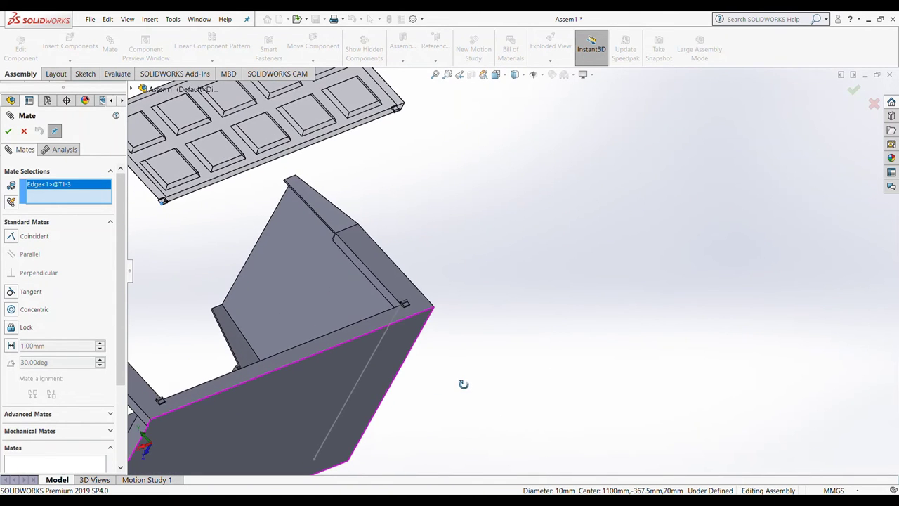
{"action": "scroll", "coordinate": [405, 236], "scroll_direction": "down", "scroll_amount": 5}
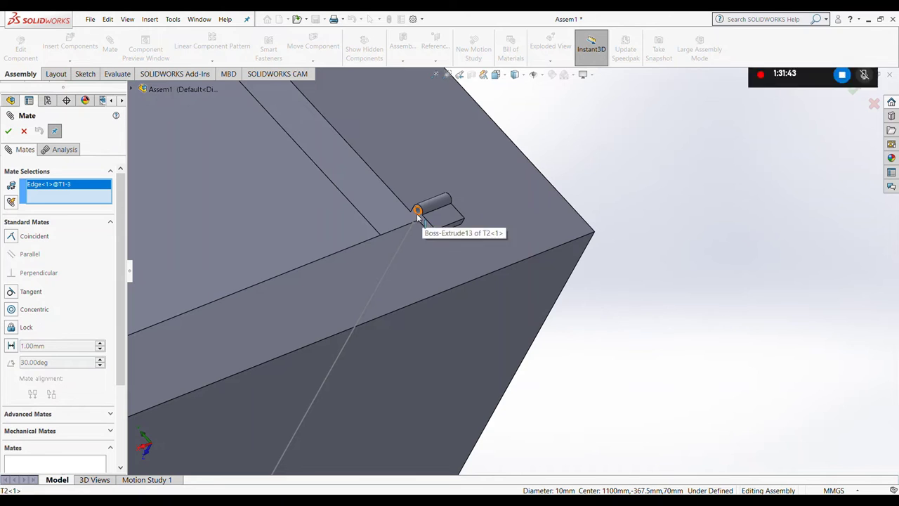
{"action": "left_click", "coordinate": [420, 214]}
{"action": "scroll", "coordinate": [420, 218], "scroll_direction": "up", "scroll_amount": 3}
{"action": "scroll", "coordinate": [420, 219], "scroll_direction": "up", "scroll_amount": 3}
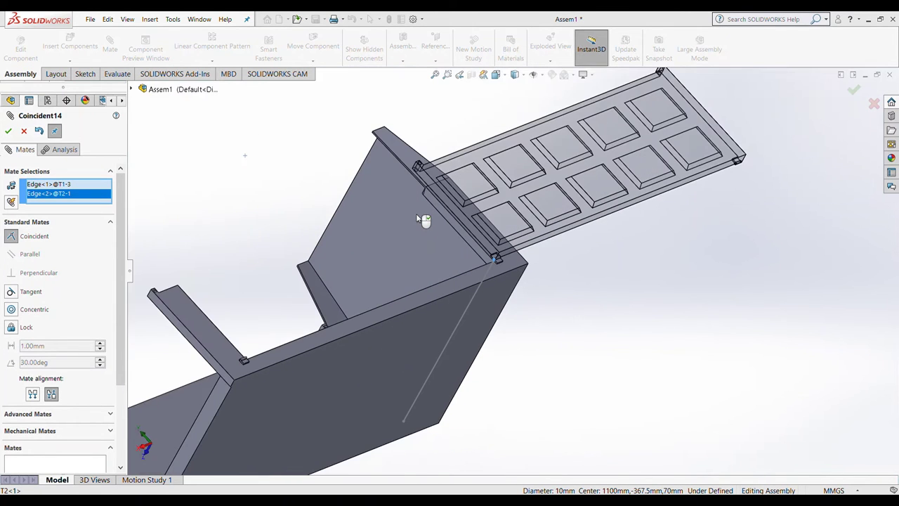
{"action": "right_click", "coordinate": [533, 136]}
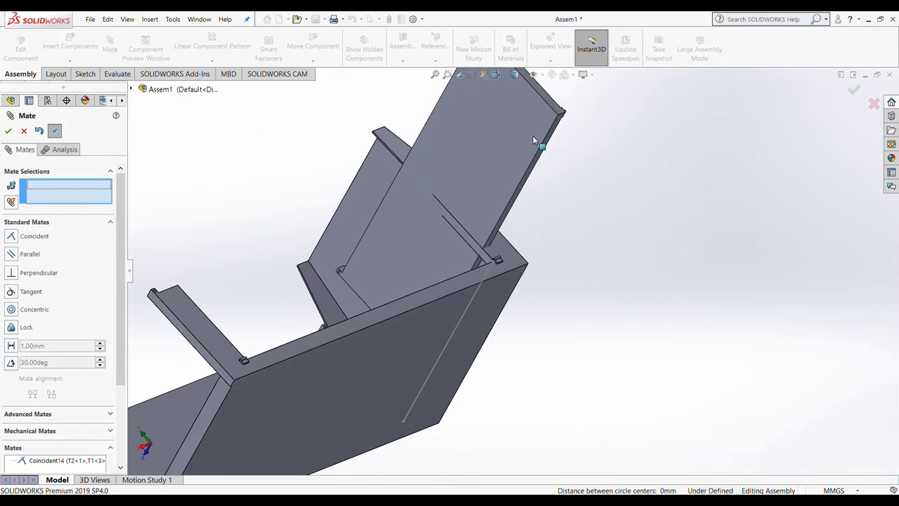
{"action": "left_click", "coordinate": [538, 160]}
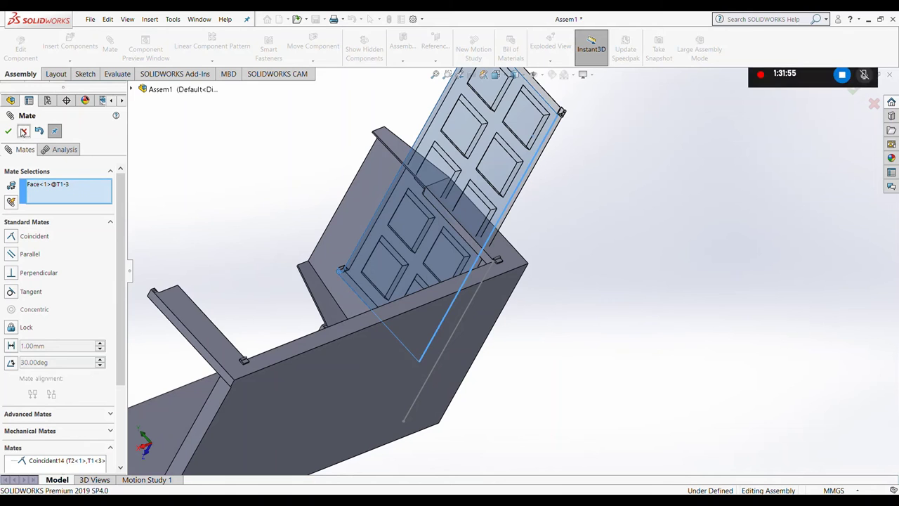
{"action": "left_click", "coordinate": [22, 131]}
{"action": "left_click", "coordinate": [521, 129]}
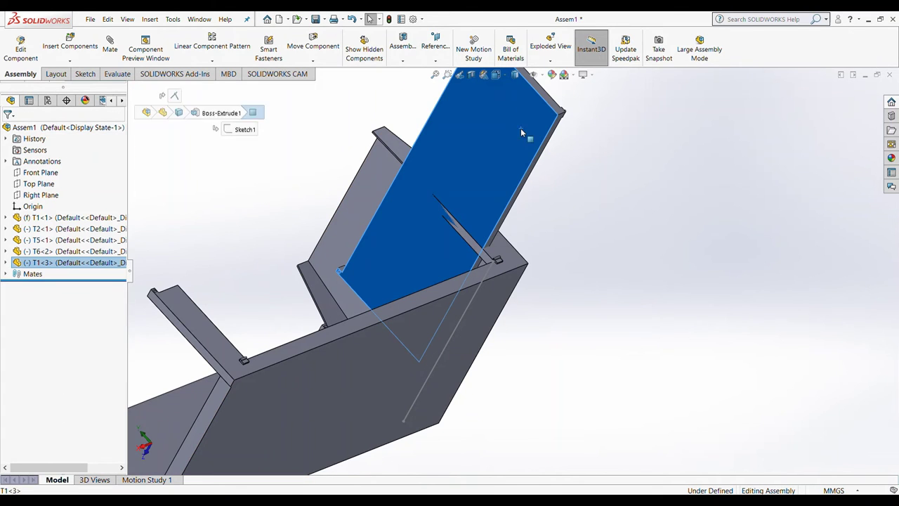
Step: Undo the hinge mate, then suppress and restore the T1<3> gate panel
{"action": "left_click", "coordinate": [353, 18]}
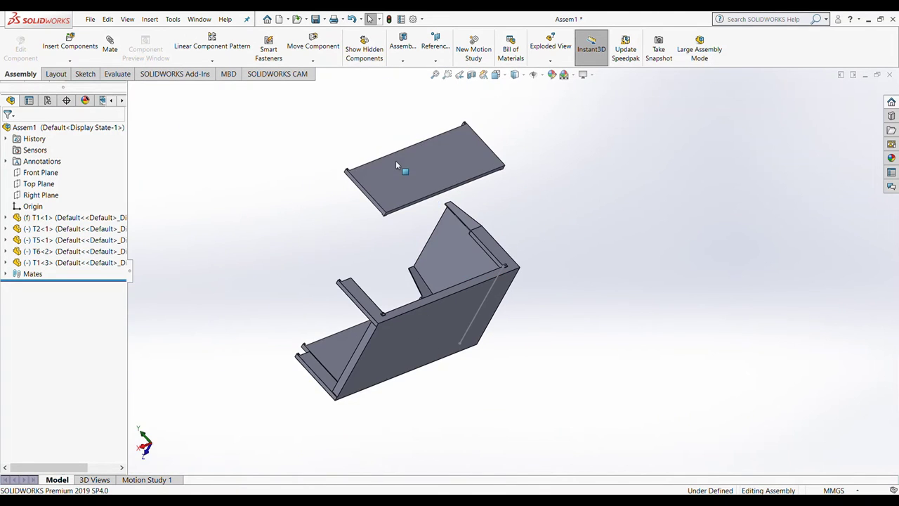
{"action": "left_click", "coordinate": [411, 182]}
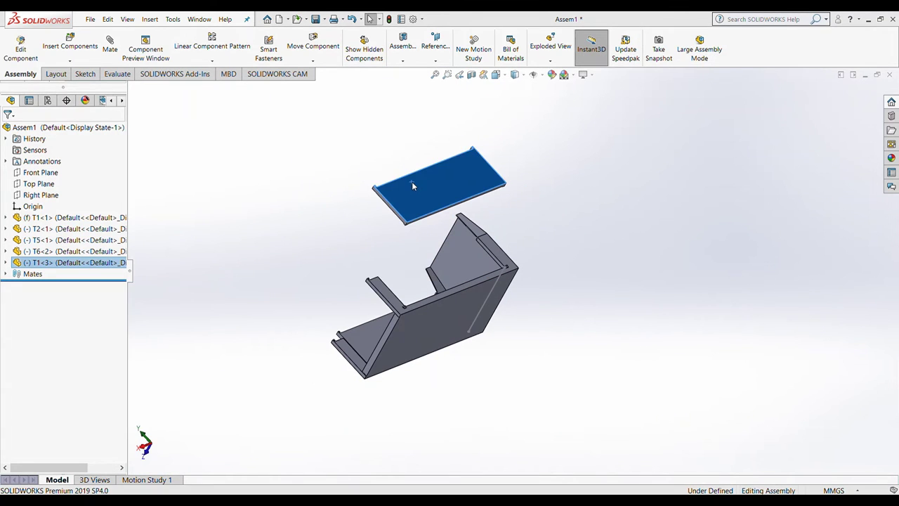
{"action": "left_click", "coordinate": [501, 144]}
{"action": "left_click", "coordinate": [348, 21]}
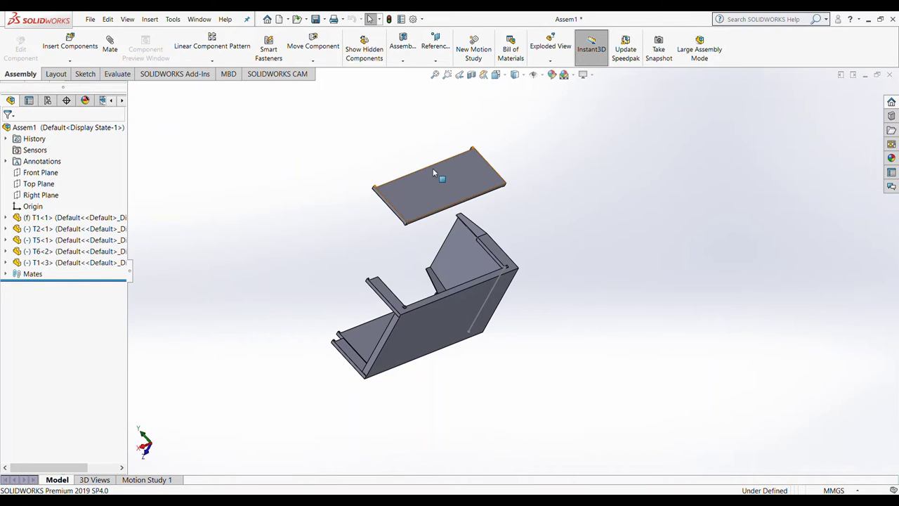
{"action": "left_click", "coordinate": [434, 172]}
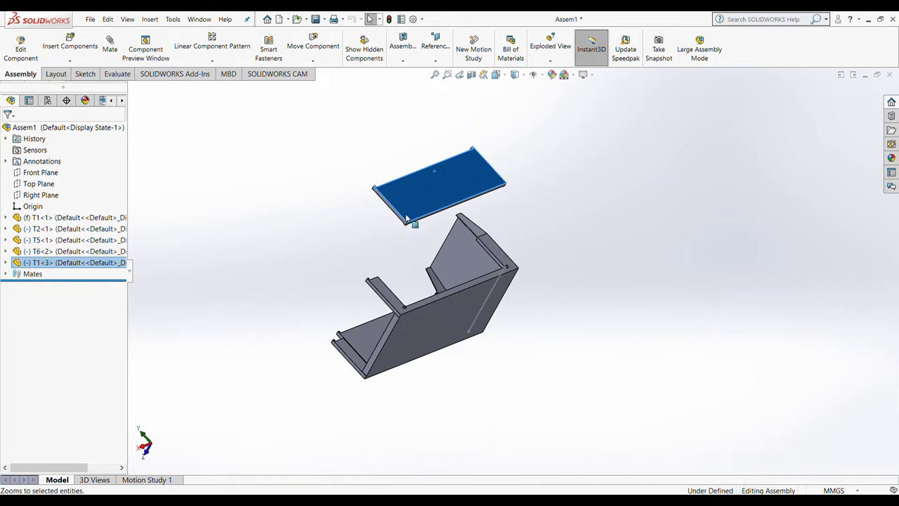
Step: Reorient the view to show the gate's panelled face
{"action": "scroll", "coordinate": [395, 258], "scroll_direction": "up", "scroll_amount": 3}
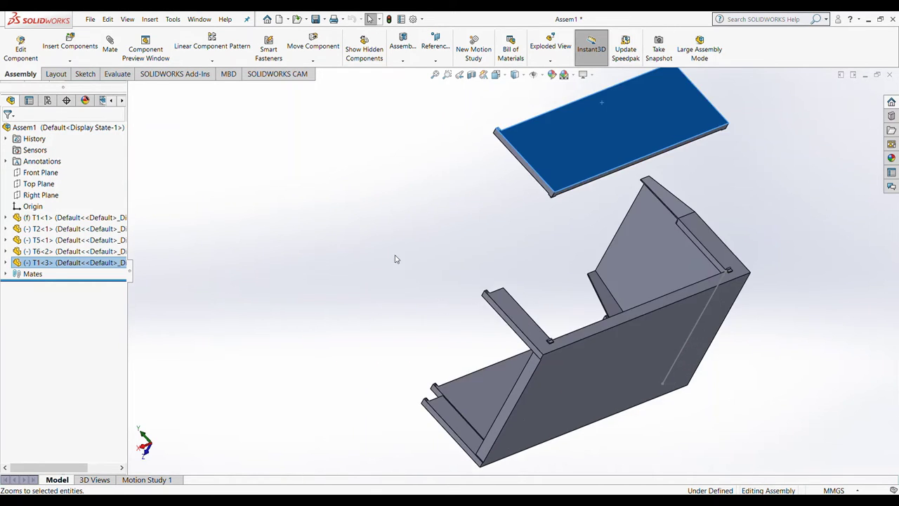
{"action": "left_click", "coordinate": [533, 177]}
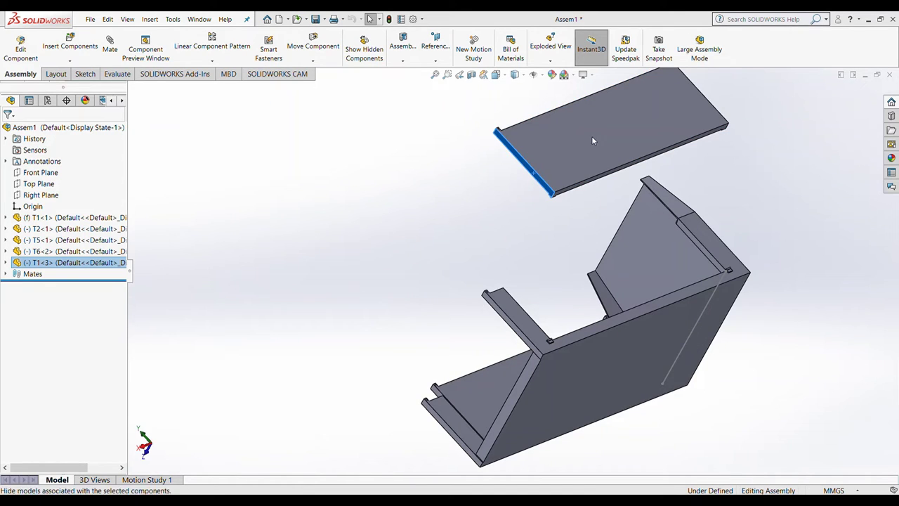
{"action": "left_click", "coordinate": [467, 195]}
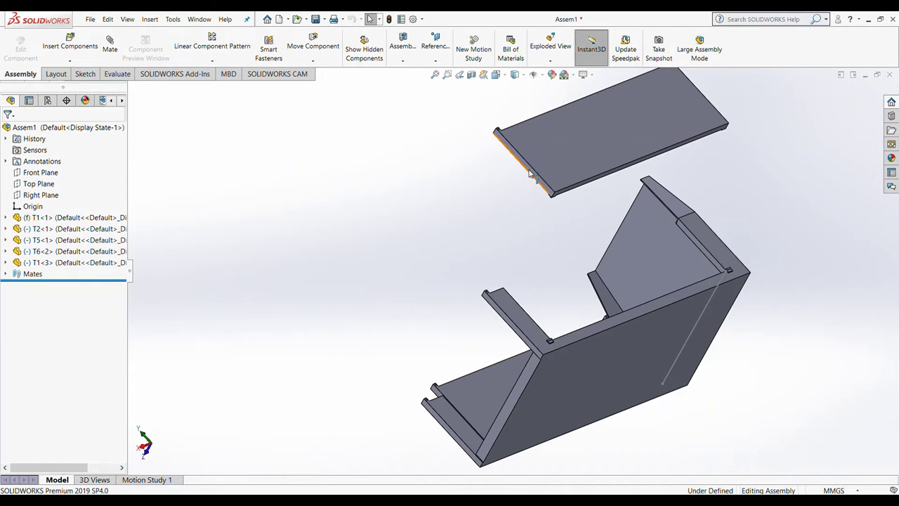
{"action": "scroll", "coordinate": [569, 222], "scroll_direction": "down", "scroll_amount": 2}
{"action": "scroll", "coordinate": [569, 223], "scroll_direction": "up", "scroll_amount": 1}
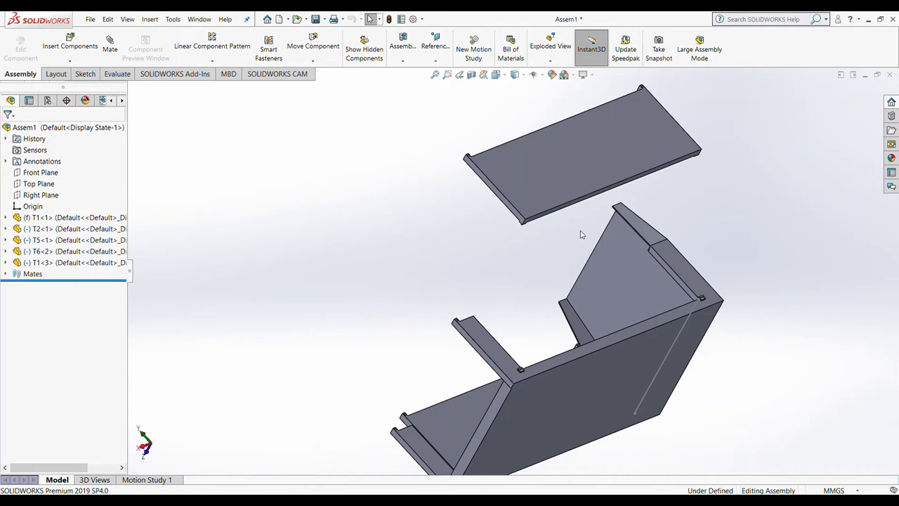
{"action": "middle_click_drag", "start_coordinate": [581, 235], "coordinate": [566, 243], "text": "ctrl"}
{"action": "middle_click_drag", "start_coordinate": [472, 238], "coordinate": [572, 198]}
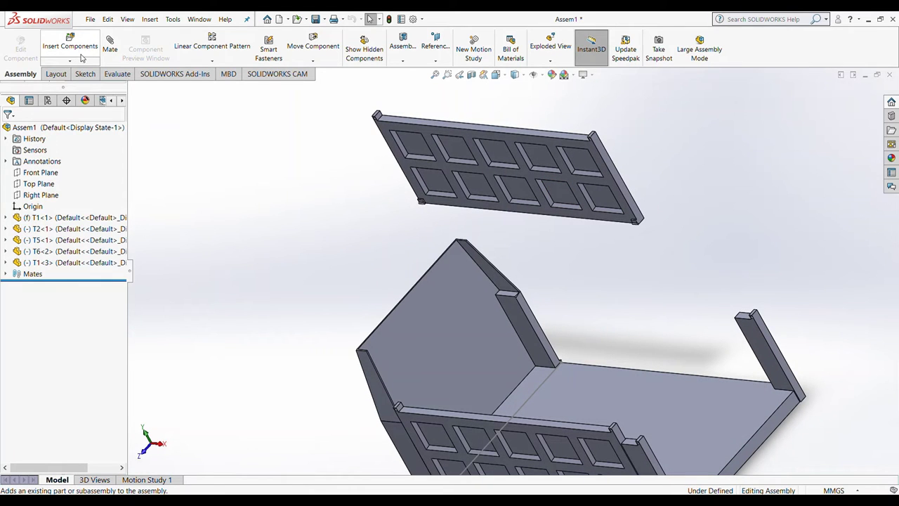
Step: Mate the T1 gate end face parallel to the T2 side face
{"action": "scroll", "coordinate": [627, 195], "scroll_direction": "down", "scroll_amount": 2}
{"action": "left_click", "coordinate": [616, 204]}
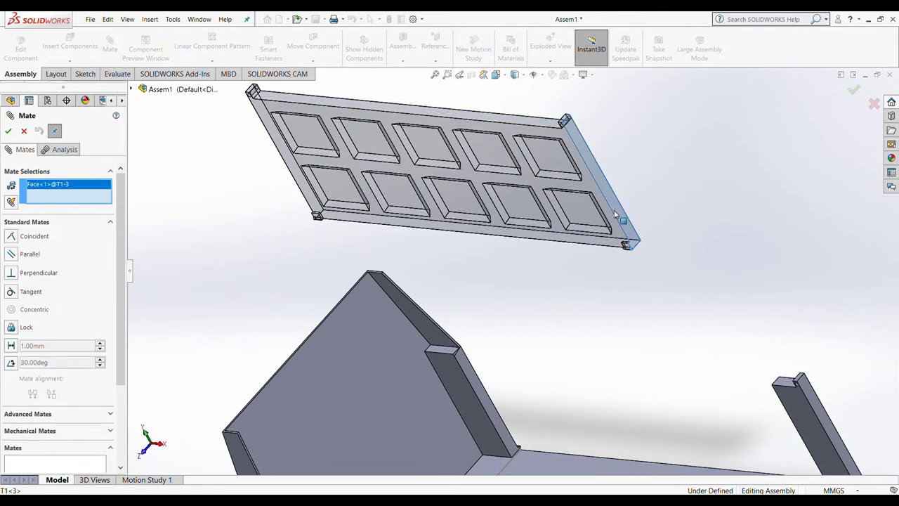
{"action": "left_click", "coordinate": [472, 377]}
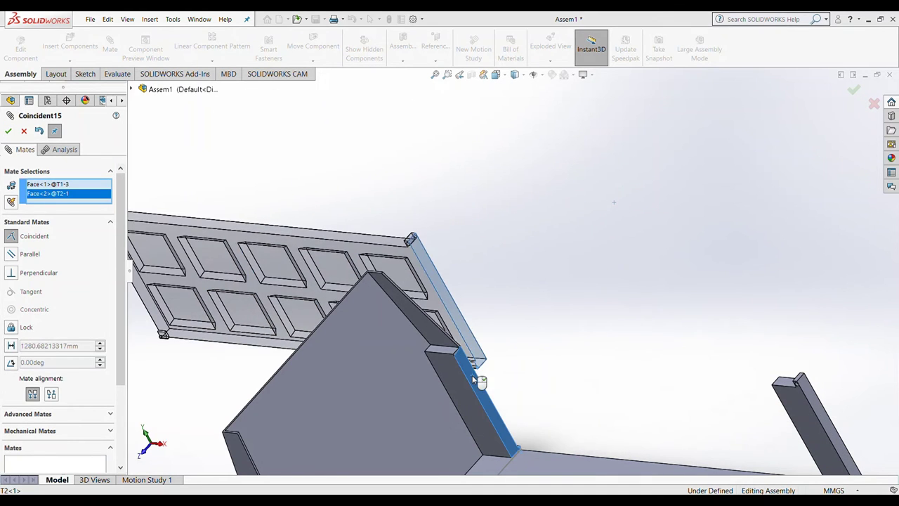
{"action": "left_click", "coordinate": [32, 255]}
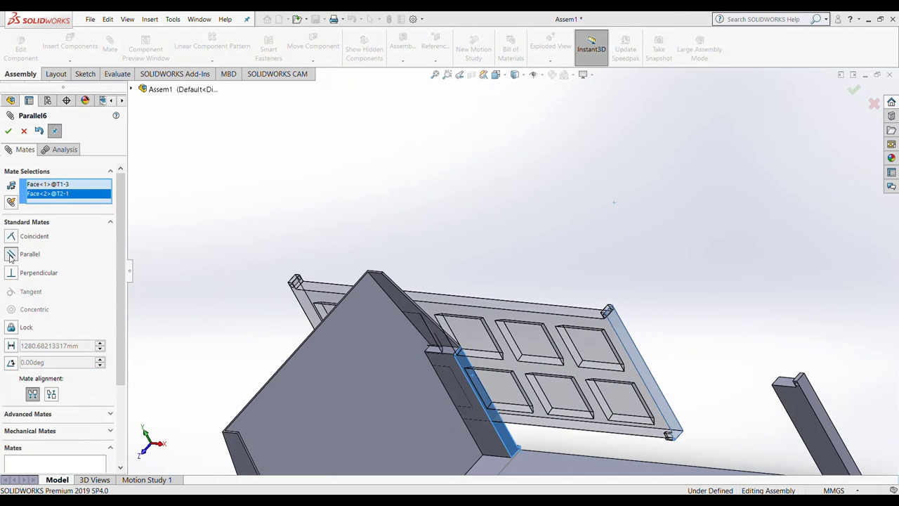
{"action": "left_click", "coordinate": [9, 131]}
Step: Undo the parallel mate, try a Distance mate between edges, then cancel it
{"action": "left_click", "coordinate": [560, 317]}
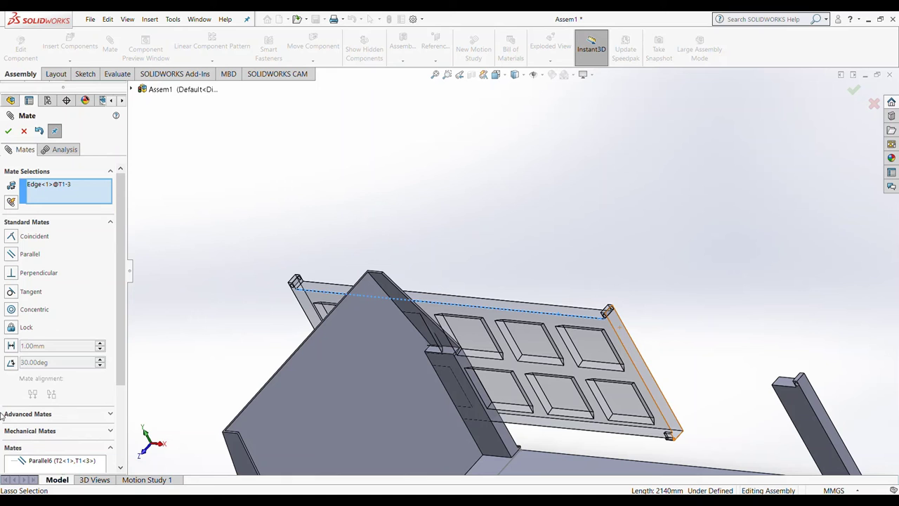
{"action": "left_click_drag", "start_coordinate": [431, 321], "coordinate": [485, 298]}
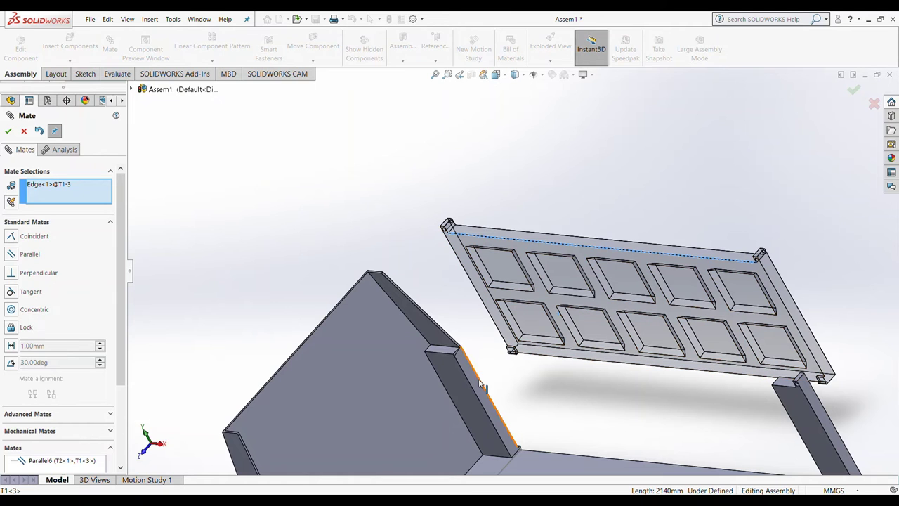
{"action": "left_click", "coordinate": [9, 132]}
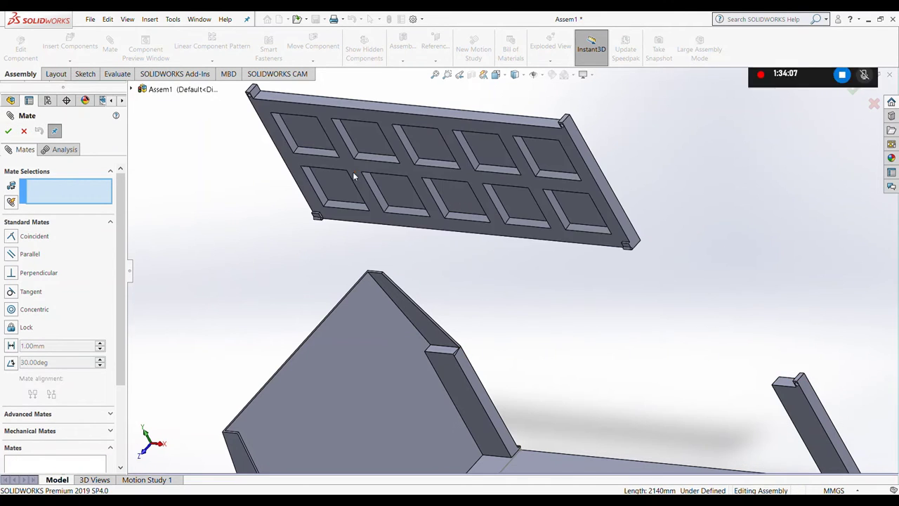
{"action": "left_click_drag", "start_coordinate": [445, 231], "coordinate": [541, 230]}
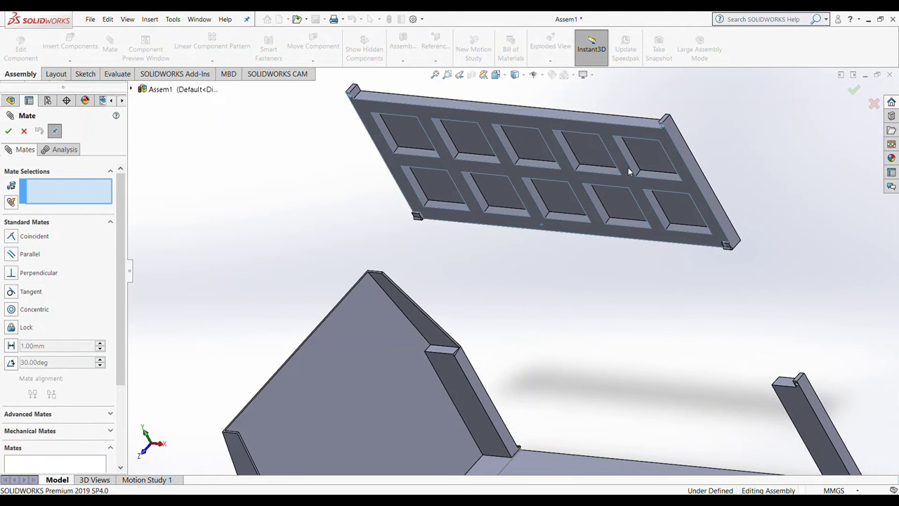
{"action": "left_click_drag", "start_coordinate": [630, 171], "coordinate": [611, 171]}
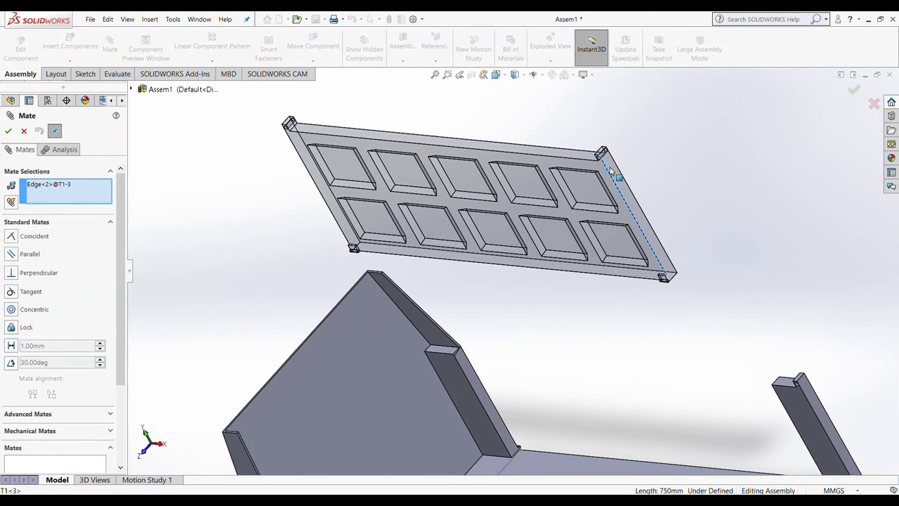
{"action": "left_click", "coordinate": [12, 346]}
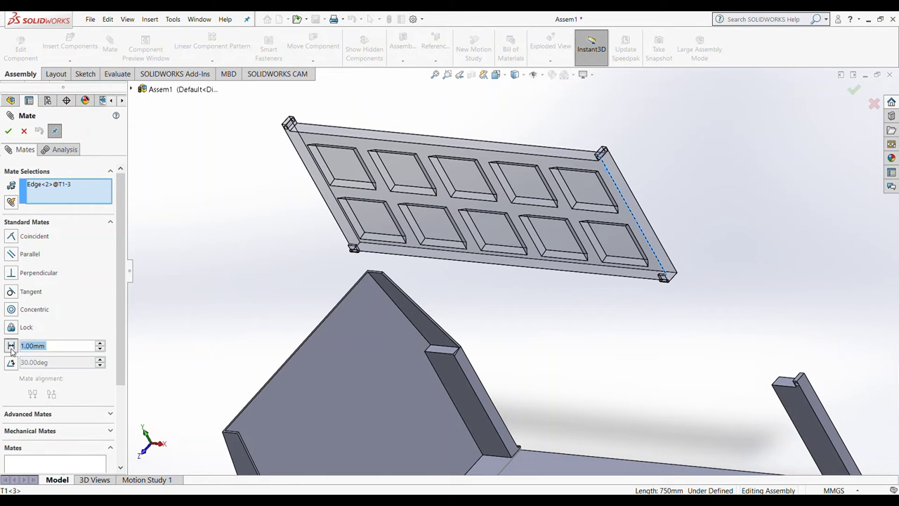
{"action": "left_click", "coordinate": [24, 131]}
{"action": "middle_click_drag", "start_coordinate": [381, 245], "coordinate": [397, 227]}
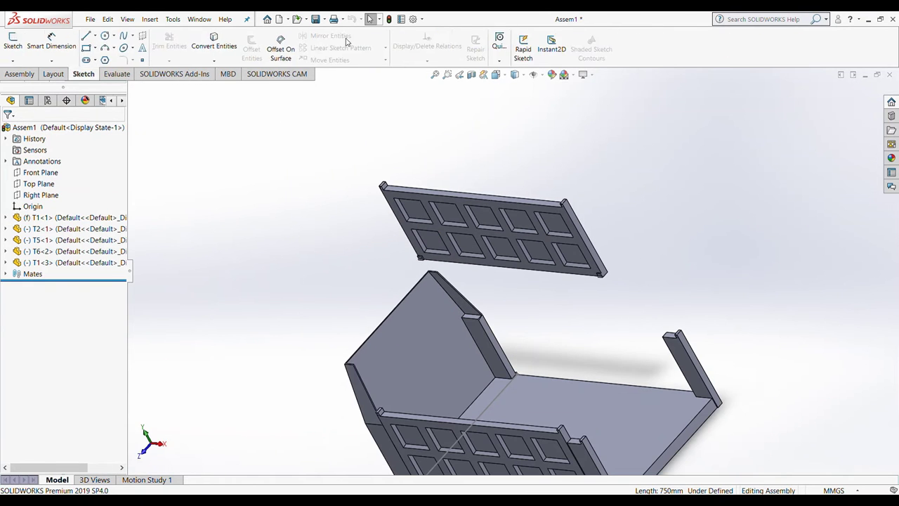
Step: Drag the gate panel down and right, cancel Mate, and try sketching on its face
{"action": "mouse_move", "coordinate": [382, 186]}
{"action": "left_mouse_down"}
{"action": "mouse_move", "coordinate": [476, 202]}
{"action": "mouse_move", "coordinate": [456, 207]}
{"action": "left_mouse_up"}
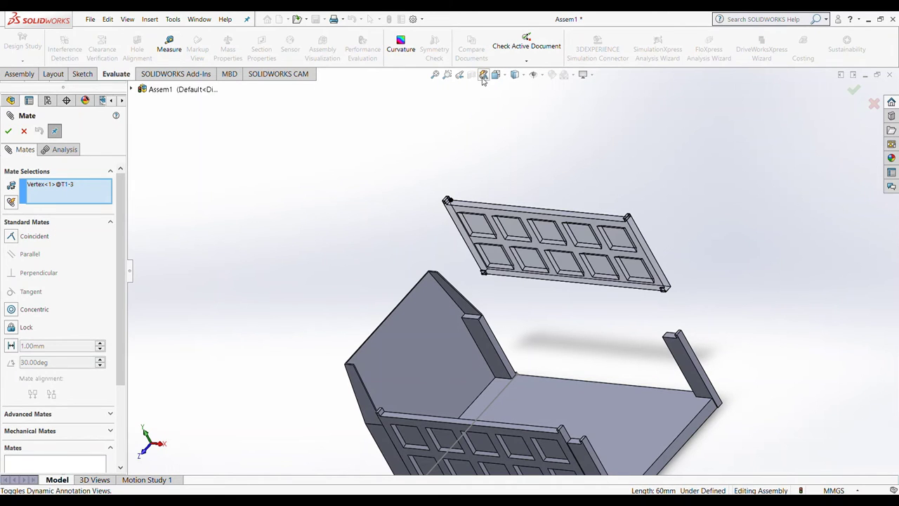
{"action": "left_click", "coordinate": [19, 133]}
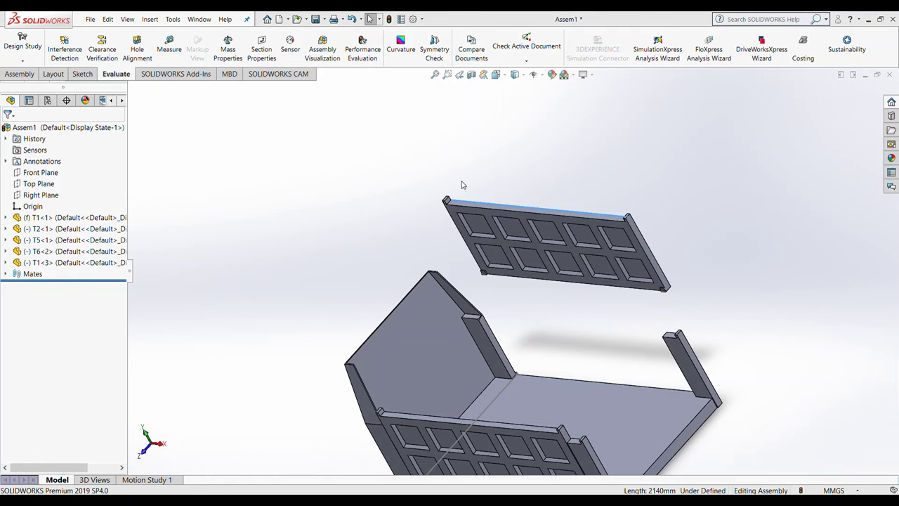
{"action": "left_click", "coordinate": [479, 213]}
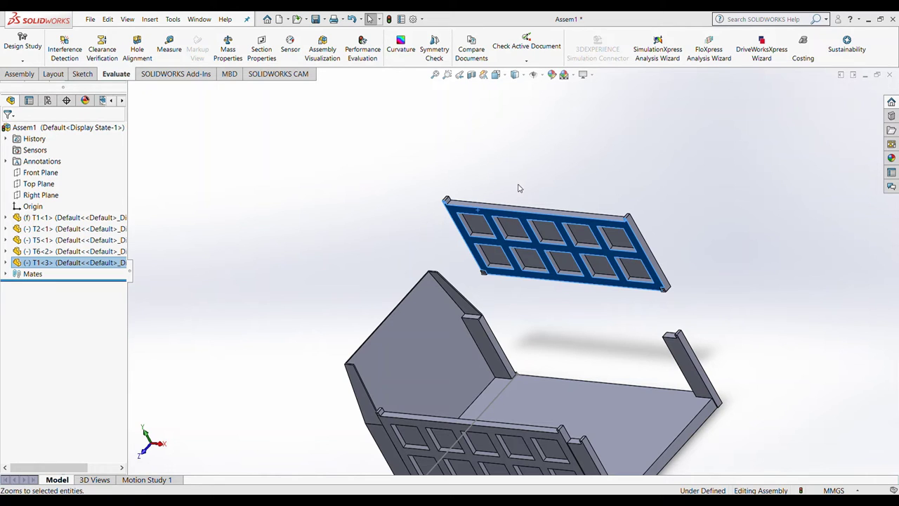
{"action": "left_click", "coordinate": [501, 184]}
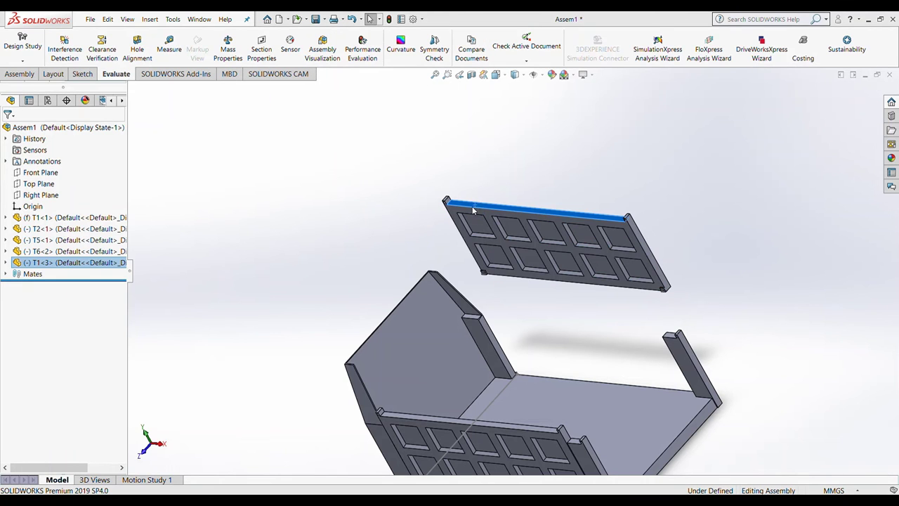
Step: Clear the gate selection and show the Assembly commands
{"action": "mouse_move", "coordinate": [492, 274]}
{"action": "left_mouse_down"}
{"action": "mouse_move", "coordinate": [407, 187]}
{"action": "mouse_move", "coordinate": [733, 302]}
{"action": "left_mouse_up"}
{"action": "left_click", "coordinate": [742, 306]}
{"action": "left_click", "coordinate": [632, 283]}
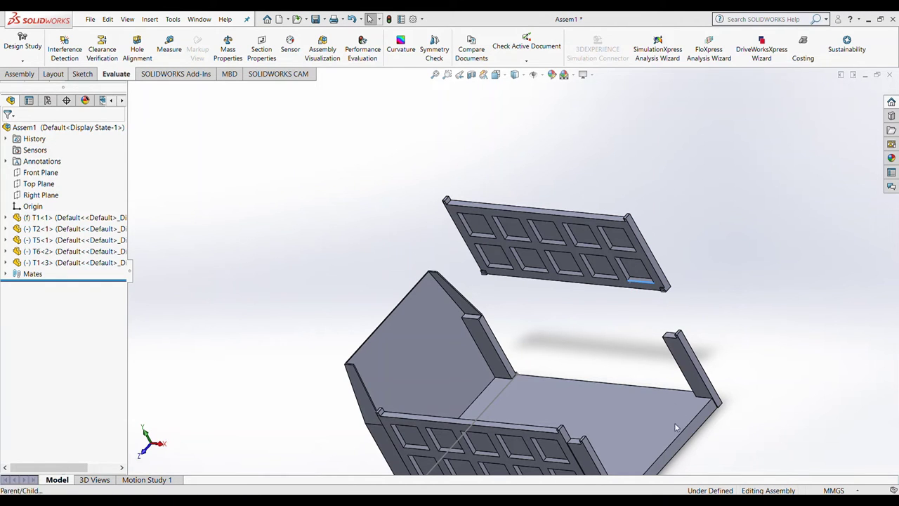
{"action": "key", "text": "Escape"}
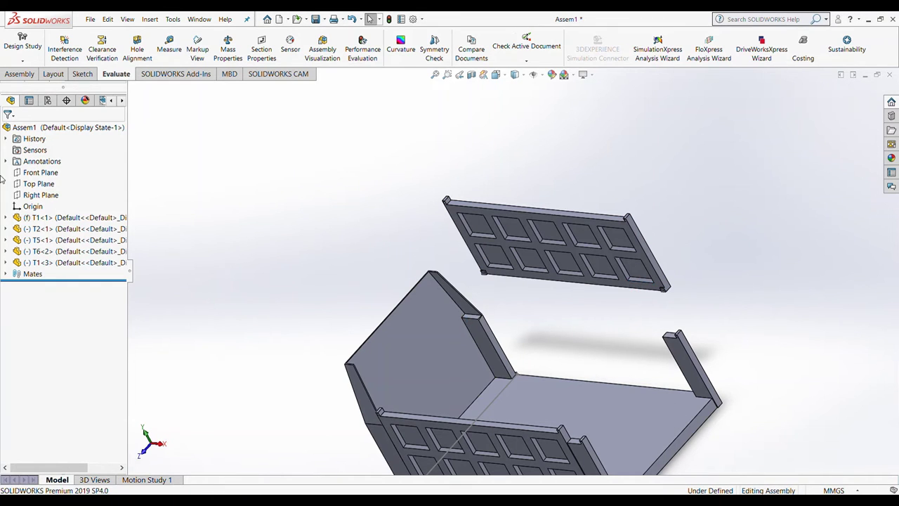
{"action": "left_click", "coordinate": [14, 75]}
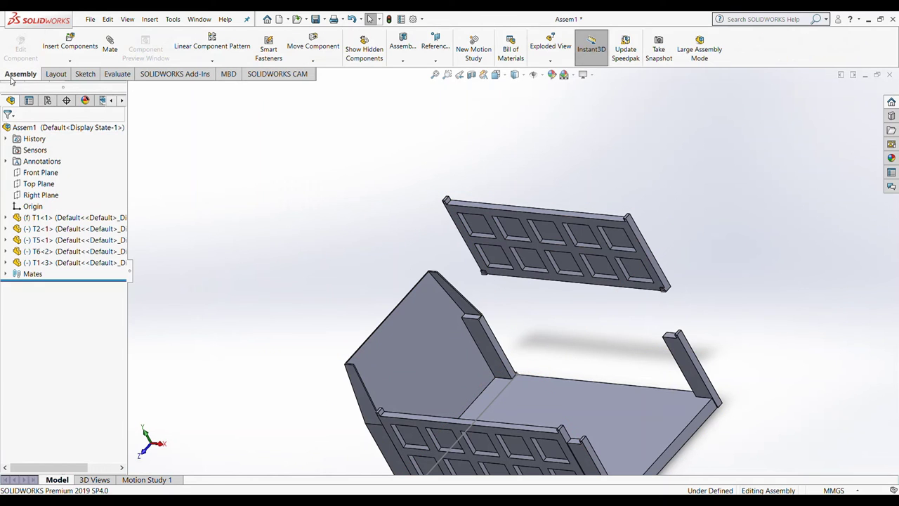
{"action": "left_click", "coordinate": [109, 44]}
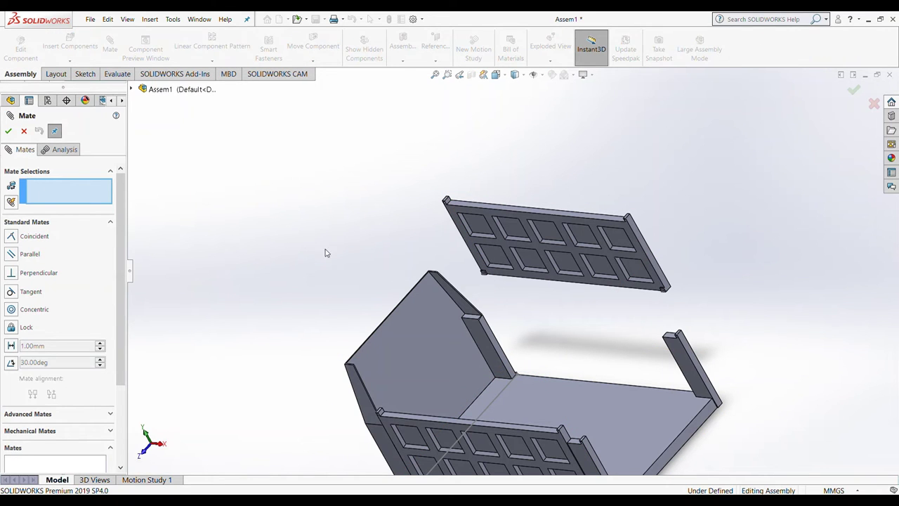
{"action": "middle_click_drag", "start_coordinate": [582, 241], "coordinate": [600, 222]}
{"action": "left_click", "coordinate": [600, 226]}
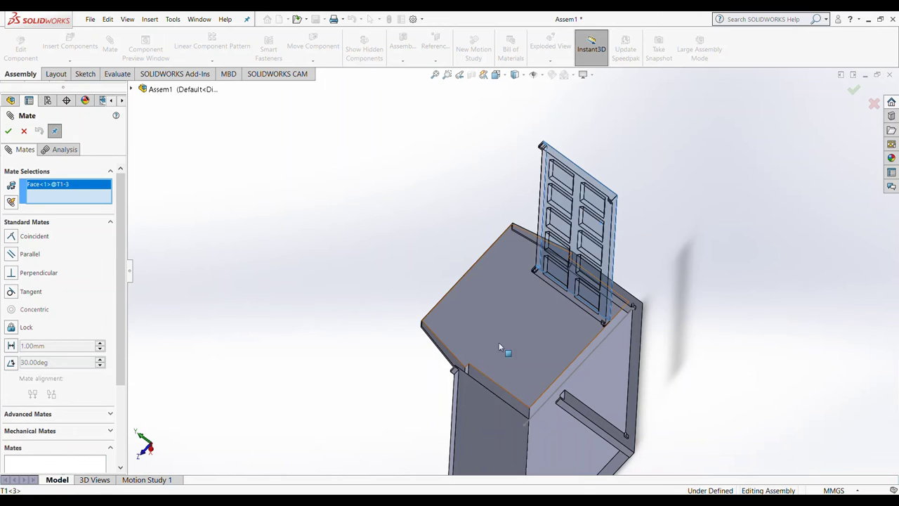
{"action": "left_click", "coordinate": [464, 421]}
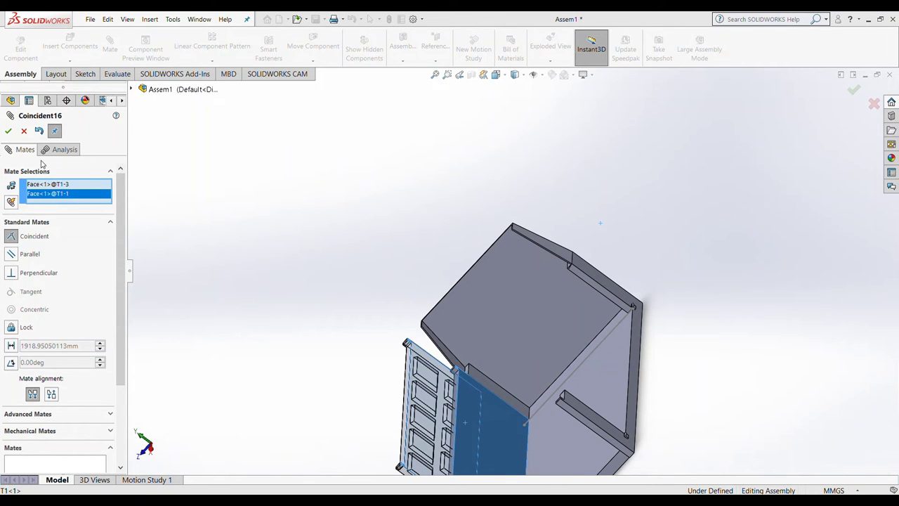
{"action": "left_click", "coordinate": [23, 131]}
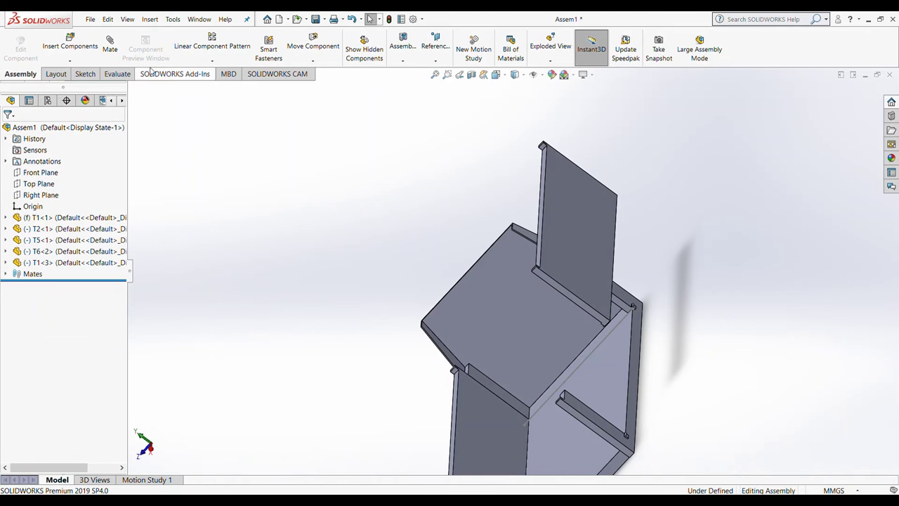
Step: Drag the upright T1<3> gate panel up and away from the bed
{"action": "left_click", "coordinate": [579, 305]}
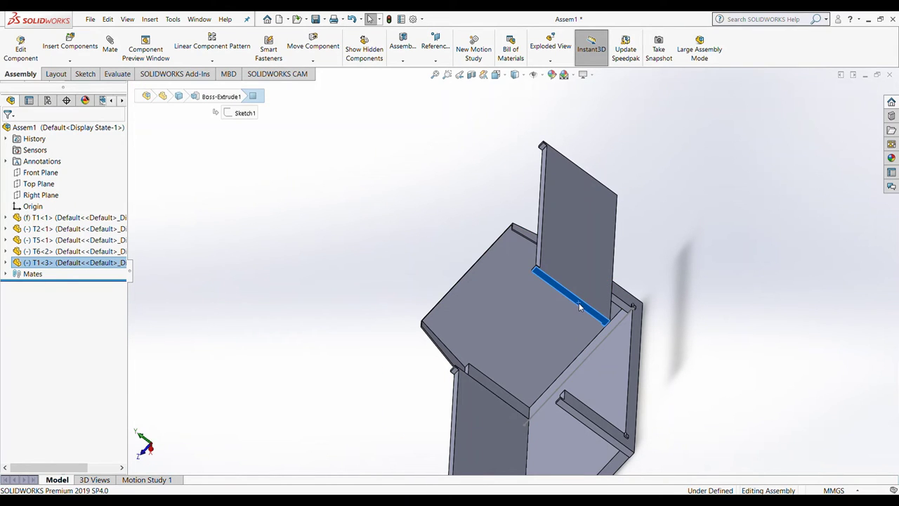
{"action": "left_click", "coordinate": [573, 218]}
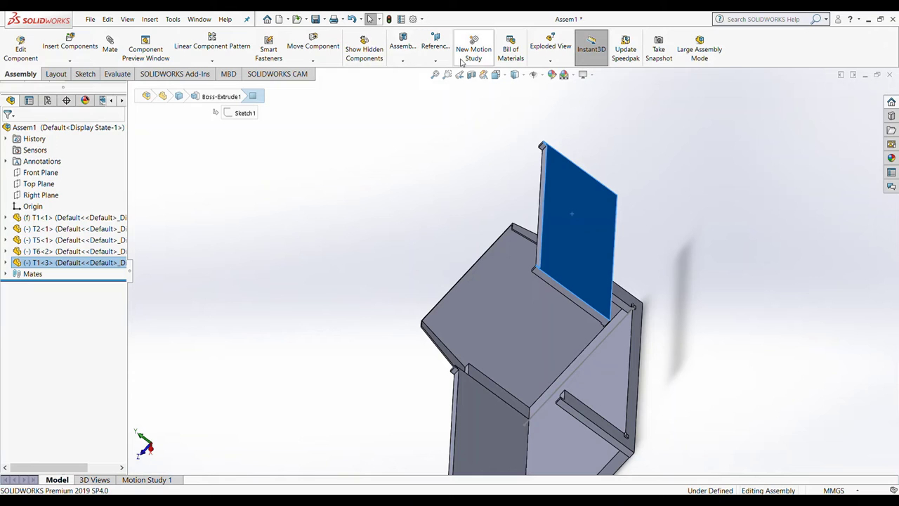
{"action": "left_click", "coordinate": [588, 44]}
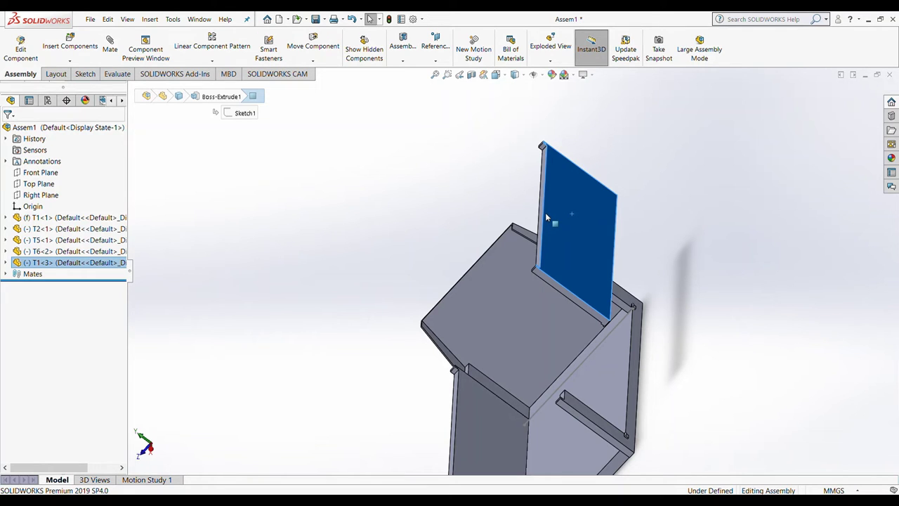
{"action": "key", "text": "Escape"}
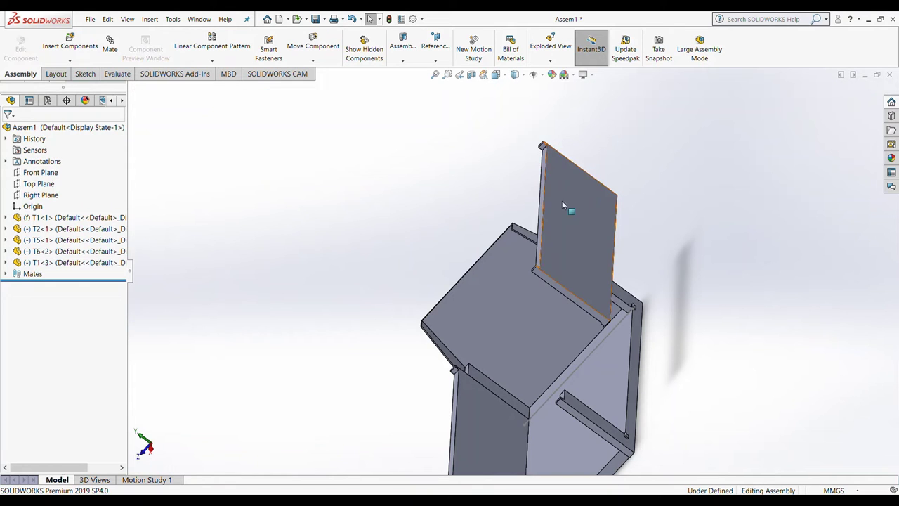
{"action": "left_click_drag", "start_coordinate": [544, 219], "coordinate": [621, 184]}
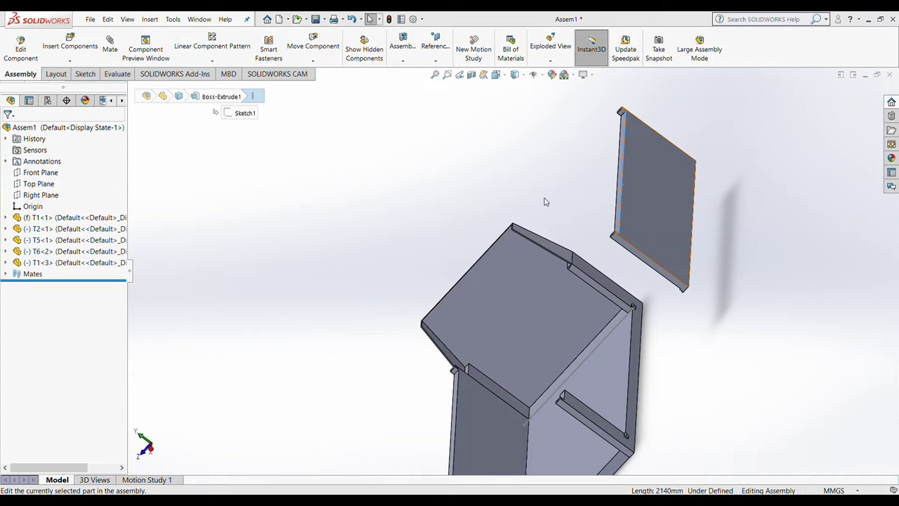
{"action": "left_click", "coordinate": [647, 166]}
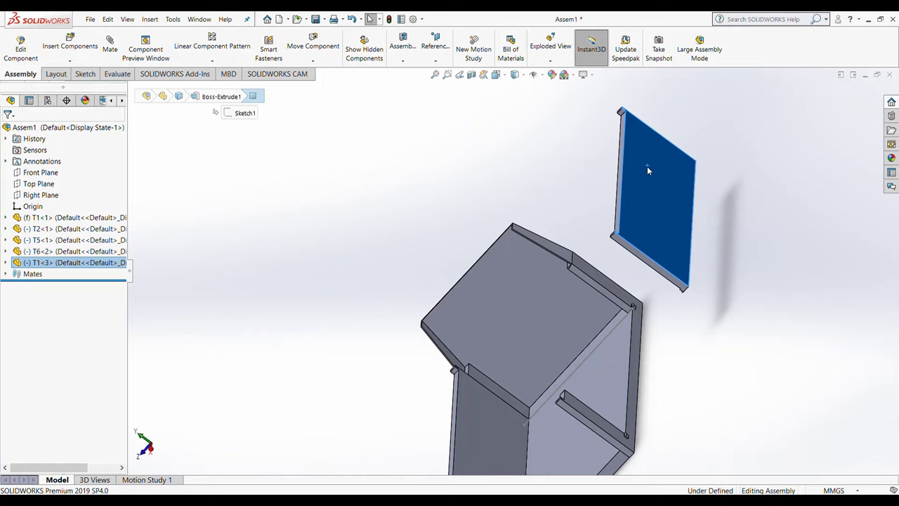
Step: Open part T1, delete its LPattern3 pattern, and return to Assem1
{"action": "left_click", "coordinate": [673, 119]}
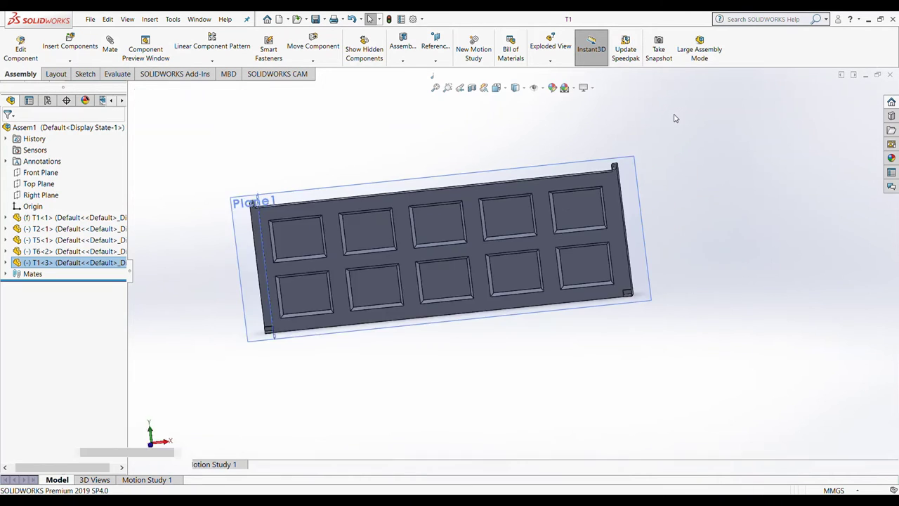
{"action": "left_click", "coordinate": [352, 19]}
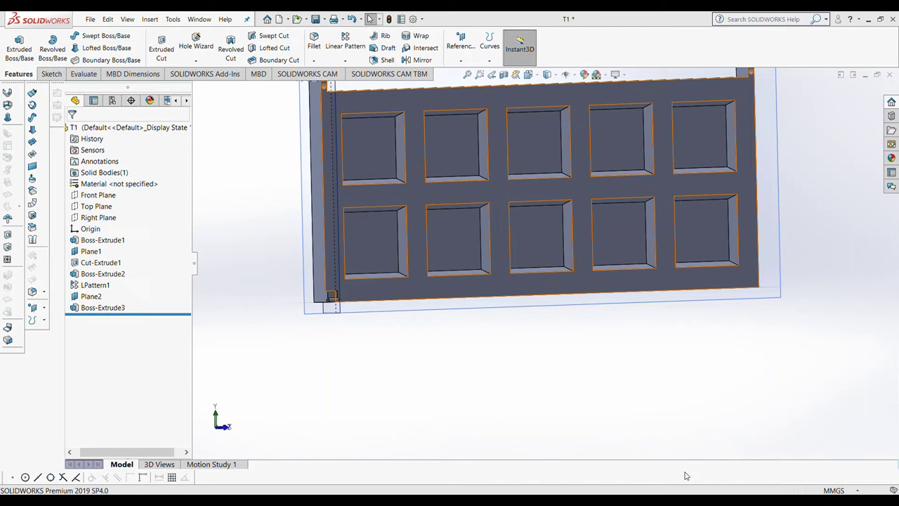
{"action": "key", "text": "ctrl+Tab"}
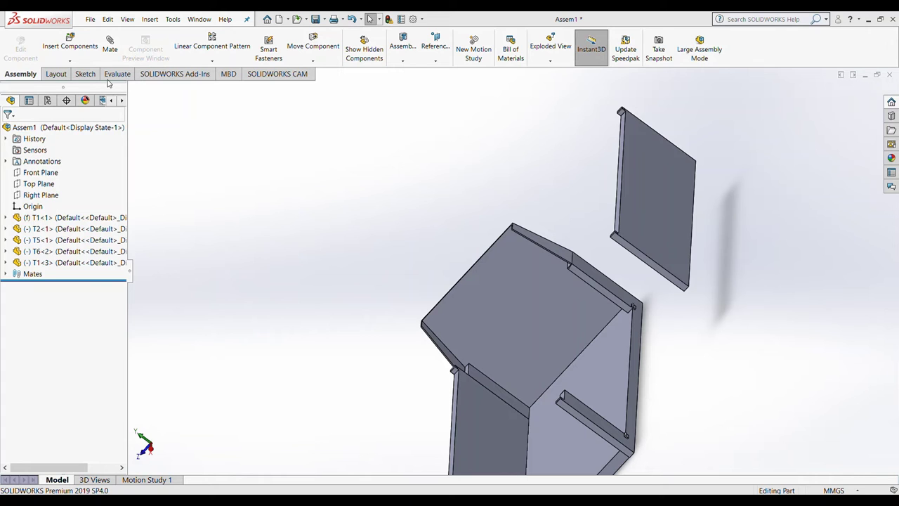
Step: Rebuild the assembly with Ctrl+B and reorient the view
{"action": "key", "text": "ctrl+b"}
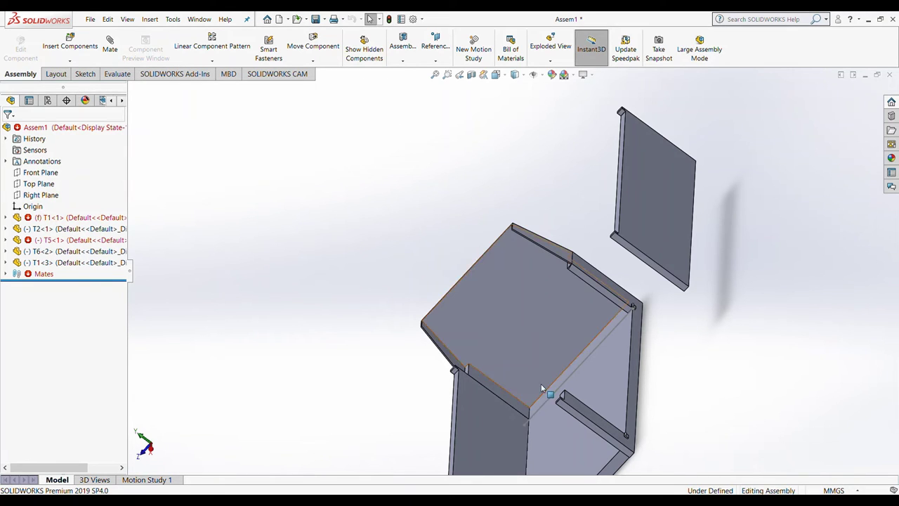
{"action": "mouse_move", "coordinate": [542, 387]}
{"action": "middle_mouse_down"}
{"action": "mouse_move", "coordinate": [649, 412]}
{"action": "mouse_move", "coordinate": [361, 204]}
{"action": "middle_mouse_up"}
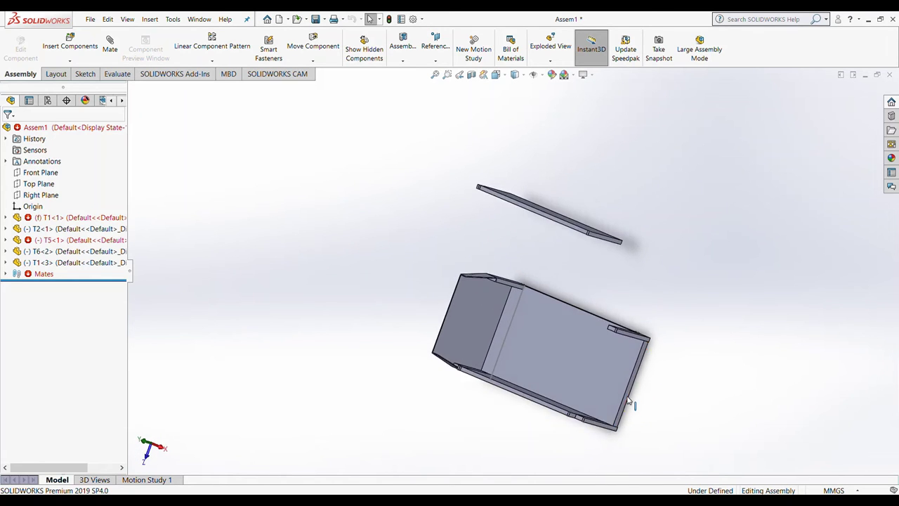
{"action": "scroll", "coordinate": [423, 205], "scroll_direction": "down", "scroll_amount": 3}
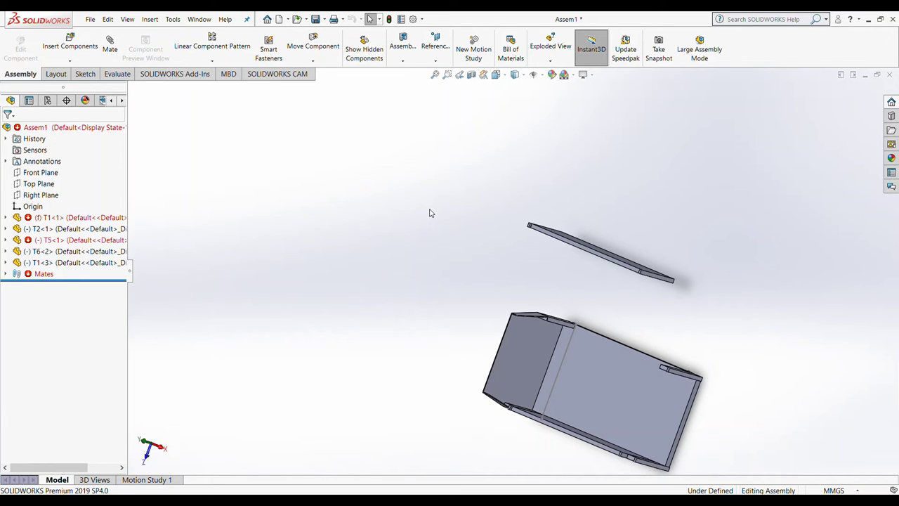
Step: Insert part T3 into the assembly as T3<1> and begin a mate for it
{"action": "left_click", "coordinate": [70, 42]}
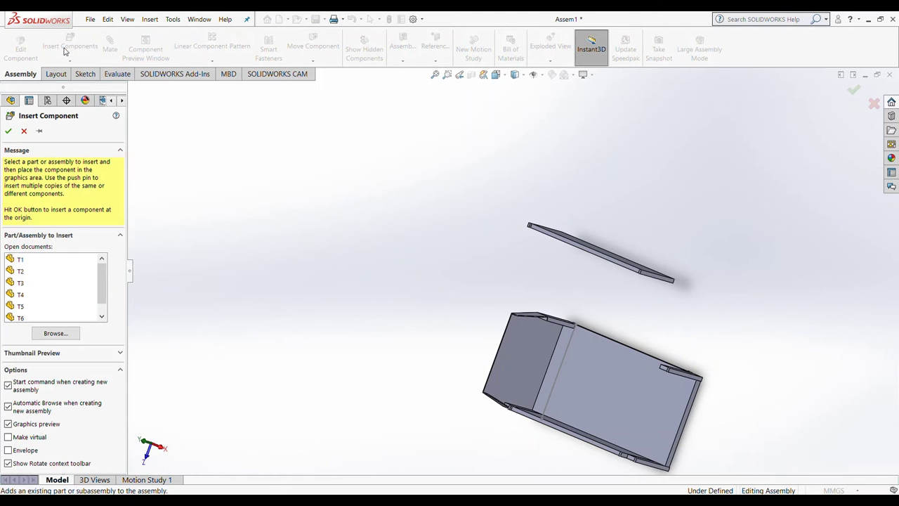
{"action": "left_click", "coordinate": [20, 284]}
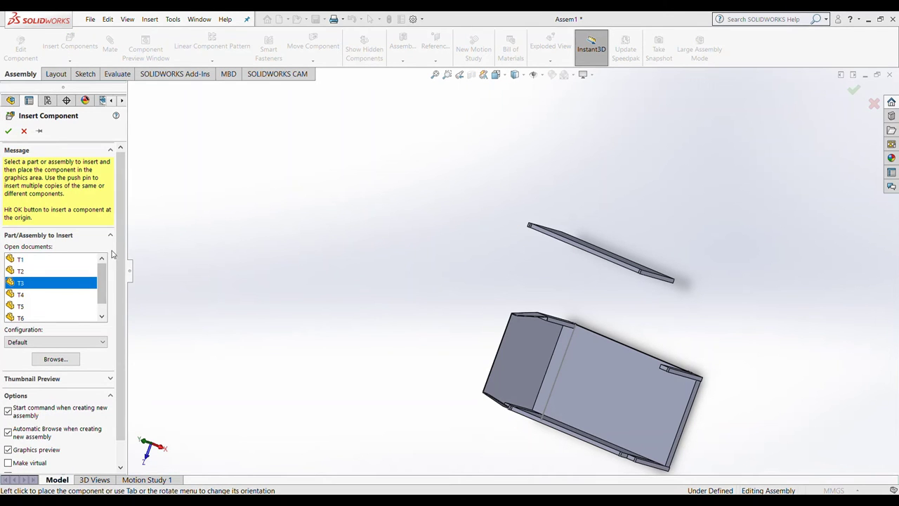
{"action": "left_click", "coordinate": [328, 241]}
{"action": "scroll", "coordinate": [328, 241], "scroll_direction": "down", "scroll_amount": 2}
{"action": "scroll", "coordinate": [327, 231], "scroll_direction": "up", "scroll_amount": 2}
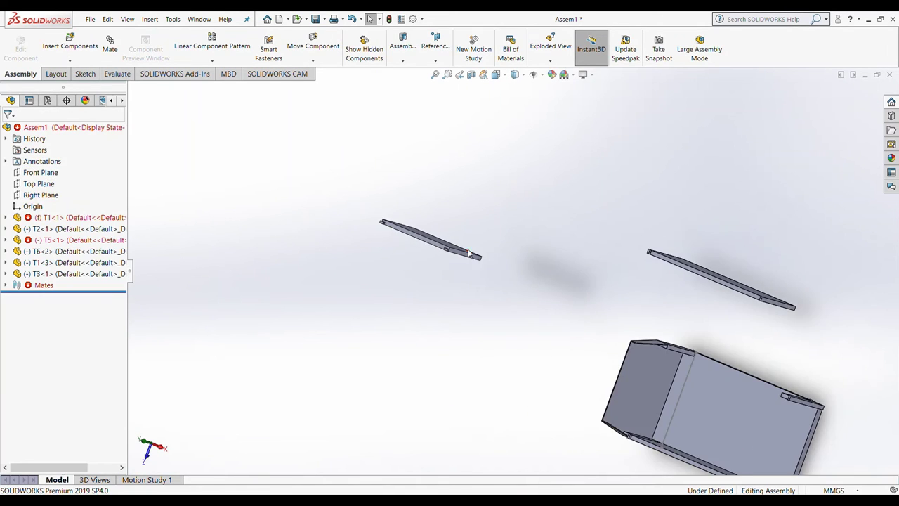
{"action": "scroll", "coordinate": [614, 328], "scroll_direction": "down", "scroll_amount": 2}
{"action": "scroll", "coordinate": [615, 328], "scroll_direction": "up", "scroll_amount": 2}
{"action": "scroll", "coordinate": [564, 314], "scroll_direction": "up", "scroll_amount": 1}
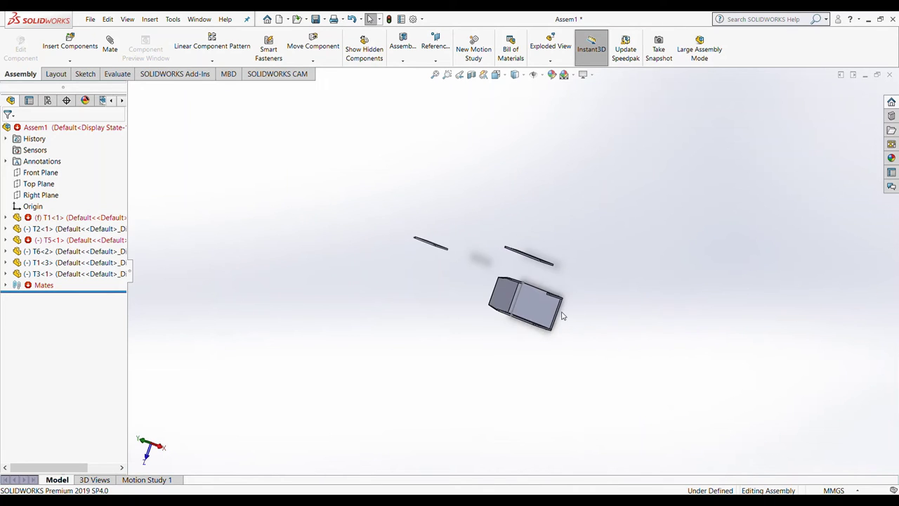
{"action": "scroll", "coordinate": [564, 313], "scroll_direction": "down", "scroll_amount": 4}
{"action": "mouse_move", "coordinate": [564, 313]}
{"action": "middle_mouse_down"}
{"action": "mouse_move", "coordinate": [490, 198]}
{"action": "mouse_move", "coordinate": [437, 157]}
{"action": "middle_mouse_up"}
{"action": "scroll", "coordinate": [437, 157], "scroll_direction": "up", "scroll_amount": 2}
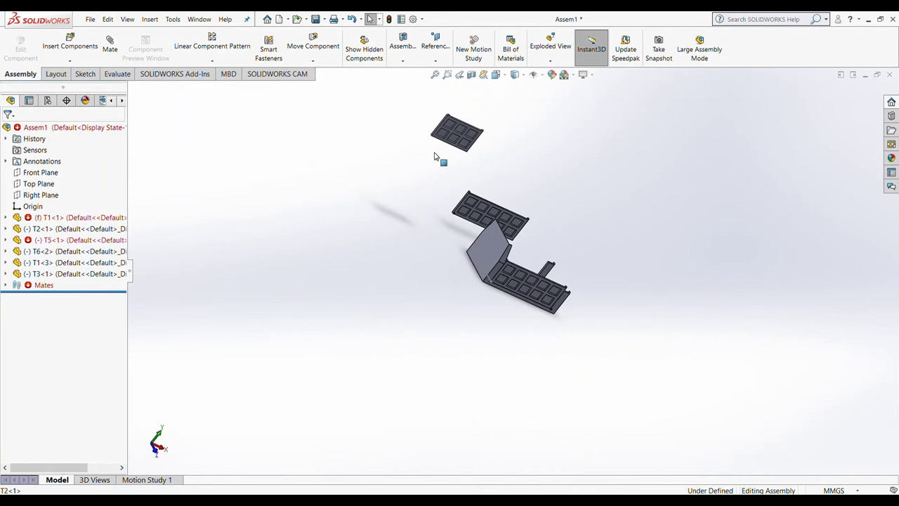
{"action": "scroll", "coordinate": [438, 157], "scroll_direction": "up", "scroll_amount": 2}
{"action": "scroll", "coordinate": [472, 197], "scroll_direction": "down", "scroll_amount": 3}
{"action": "scroll", "coordinate": [472, 196], "scroll_direction": "down", "scroll_amount": 5}
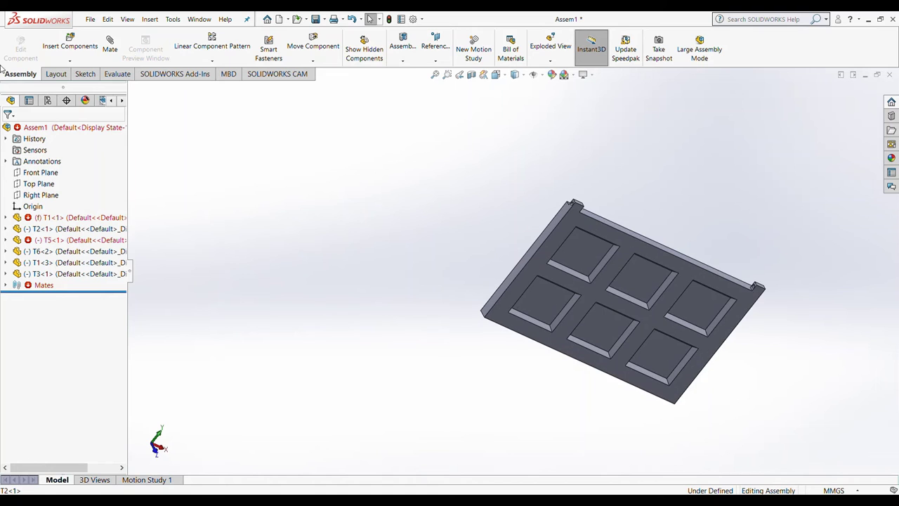
{"action": "left_click", "coordinate": [109, 44]}
Step: Mate a T3 panel face coincident with the matching T2 face
{"action": "left_click", "coordinate": [529, 253]}
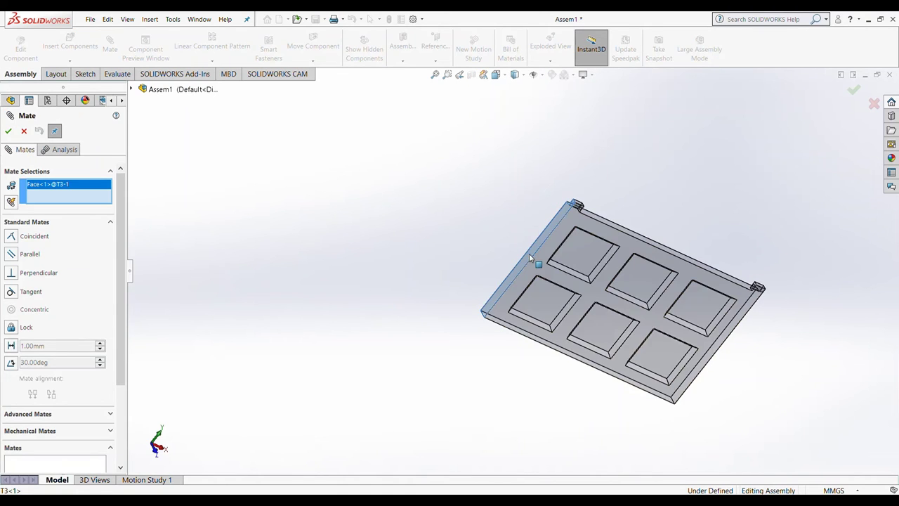
{"action": "scroll", "coordinate": [555, 232], "scroll_direction": "up", "scroll_amount": 3}
{"action": "middle_click_drag", "start_coordinate": [550, 249], "coordinate": [600, 305]}
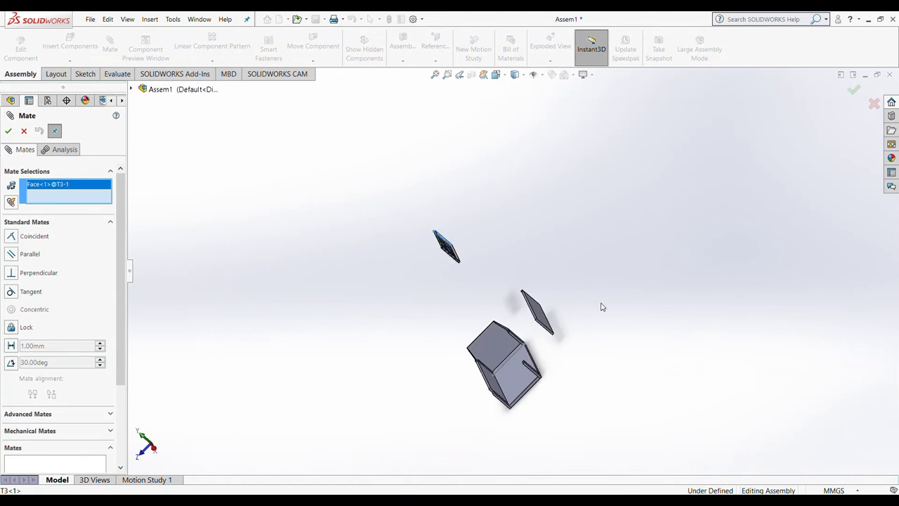
{"action": "scroll", "coordinate": [502, 392], "scroll_direction": "down", "scroll_amount": 3}
{"action": "scroll", "coordinate": [468, 412], "scroll_direction": "down", "scroll_amount": 3}
{"action": "left_click", "coordinate": [467, 412]}
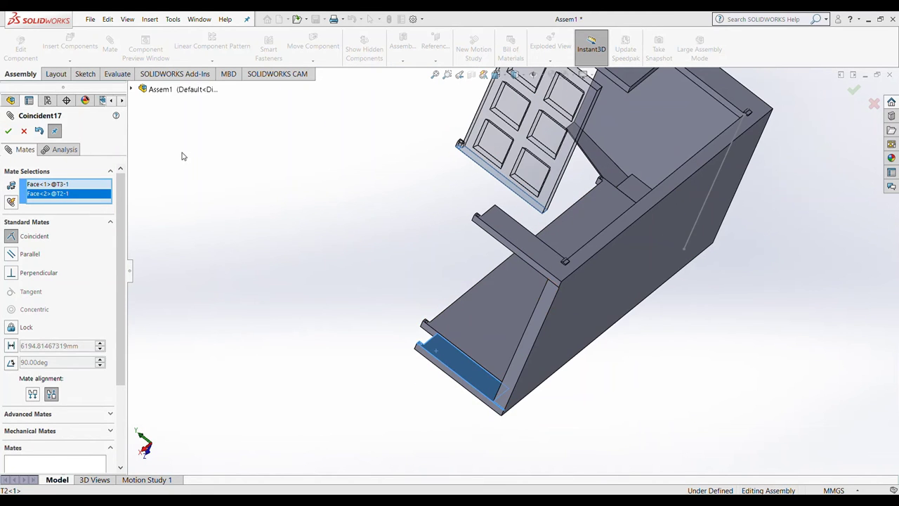
{"action": "key", "text": "Return"}
Step: Make the T3 pin's end edge coincident with the T2 gate face
{"action": "middle_click_drag", "start_coordinate": [882, 390], "coordinate": [601, 432], "text": "ctrl"}
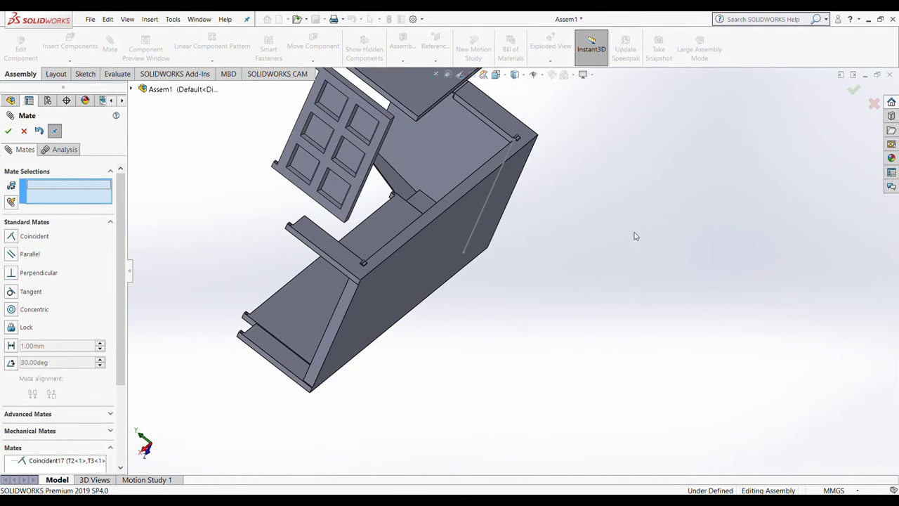
{"action": "middle_click_drag", "start_coordinate": [187, 199], "coordinate": [297, 185]}
{"action": "scroll", "coordinate": [171, 207], "scroll_direction": "down", "scroll_amount": 2}
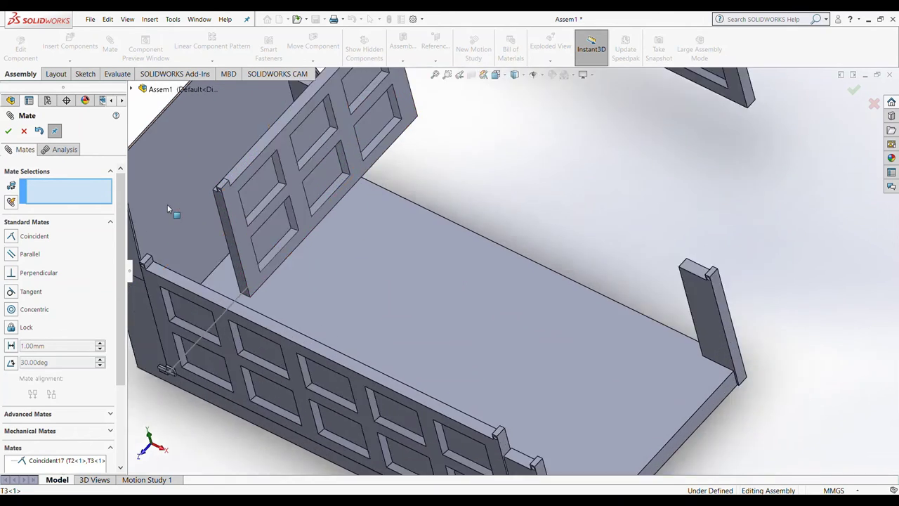
{"action": "scroll", "coordinate": [376, 252], "scroll_direction": "down", "scroll_amount": 5}
{"action": "left_click", "coordinate": [374, 203]}
{"action": "scroll", "coordinate": [487, 361], "scroll_direction": "up", "scroll_amount": 3}
{"action": "scroll", "coordinate": [487, 361], "scroll_direction": "up", "scroll_amount": 5}
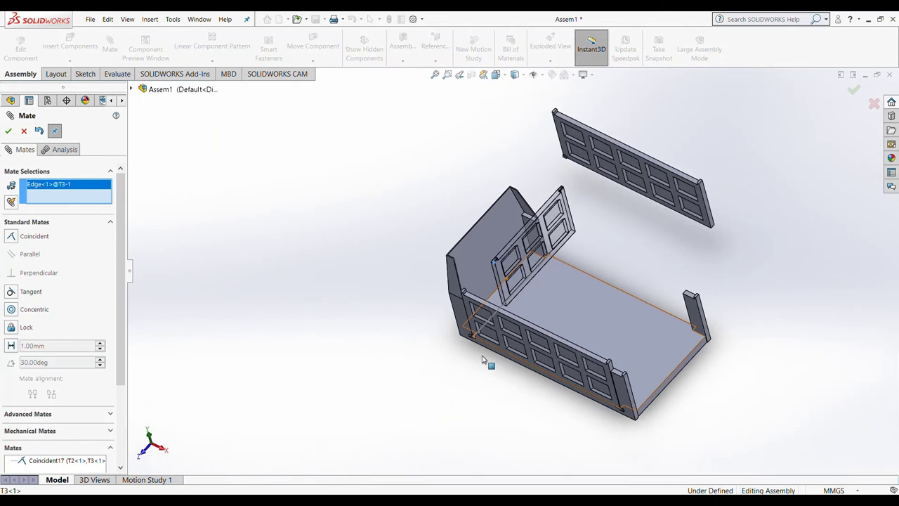
{"action": "middle_click_drag", "start_coordinate": [487, 361], "coordinate": [515, 406]}
{"action": "scroll", "coordinate": [515, 406], "scroll_direction": "down", "scroll_amount": 5}
{"action": "scroll", "coordinate": [455, 274], "scroll_direction": "down", "scroll_amount": 3}
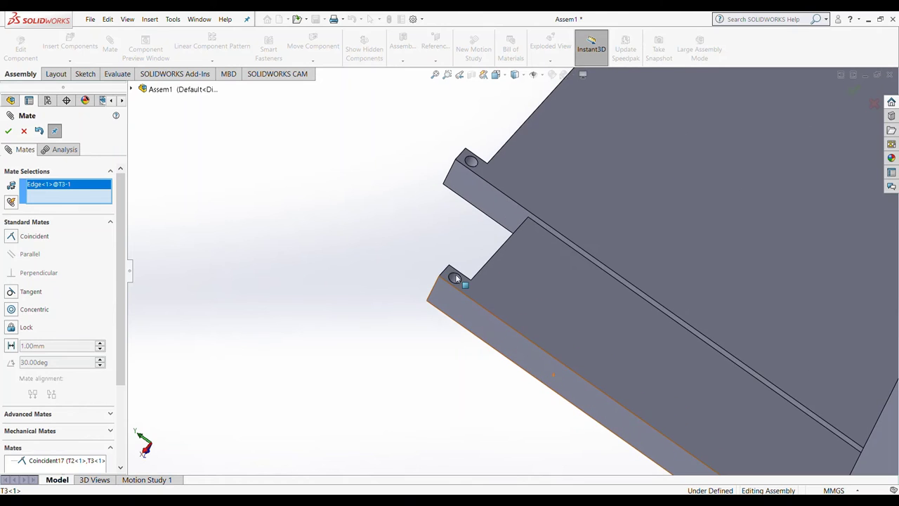
{"action": "left_click", "coordinate": [458, 277]}
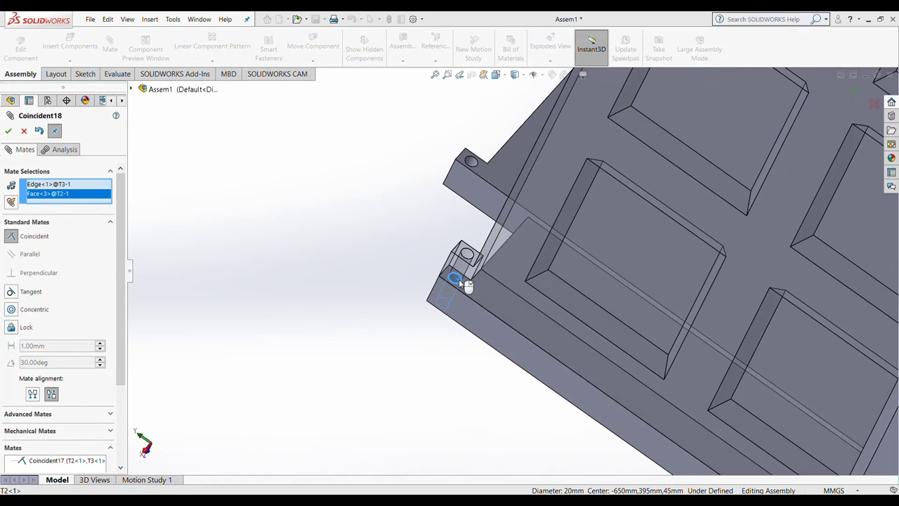
{"action": "left_click", "coordinate": [8, 130]}
{"action": "scroll", "coordinate": [401, 201], "scroll_direction": "up", "scroll_amount": 5}
{"action": "scroll", "coordinate": [442, 190], "scroll_direction": "up", "scroll_amount": 2}
{"action": "mouse_move", "coordinate": [442, 190]}
{"action": "middle_mouse_down"}
{"action": "mouse_move", "coordinate": [608, 188]}
{"action": "mouse_move", "coordinate": [591, 221]}
{"action": "mouse_move", "coordinate": [606, 172]}
{"action": "middle_mouse_up"}
Step: Insert a T4 hinge pin into the assembly as T4<1>
{"action": "left_click", "coordinate": [8, 131]}
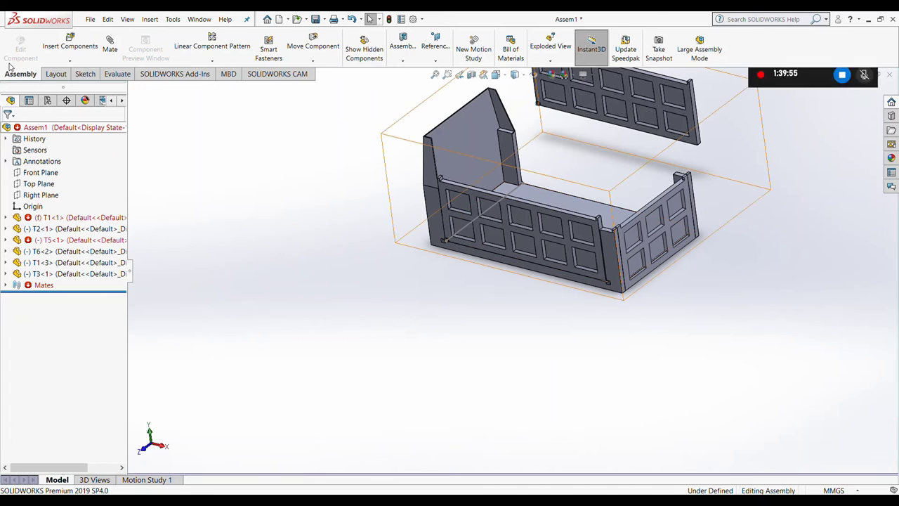
{"action": "left_click", "coordinate": [69, 46]}
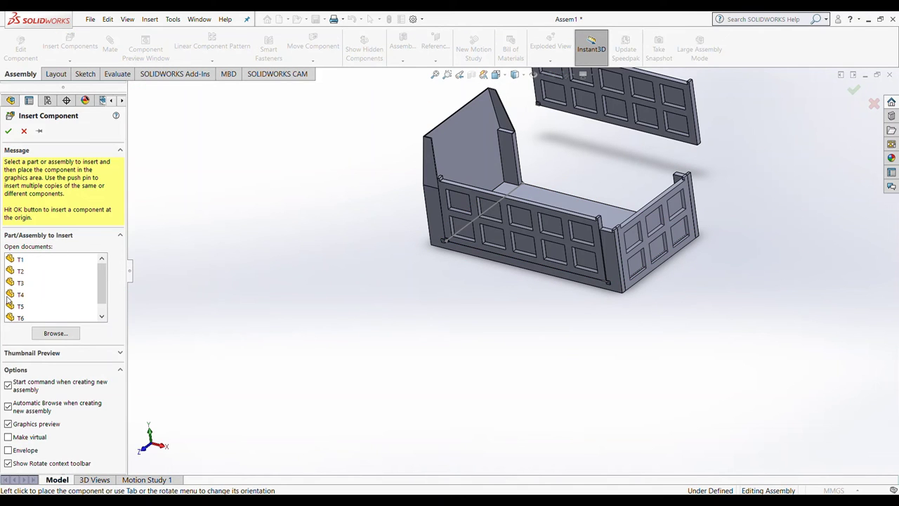
{"action": "left_click", "coordinate": [8, 295]}
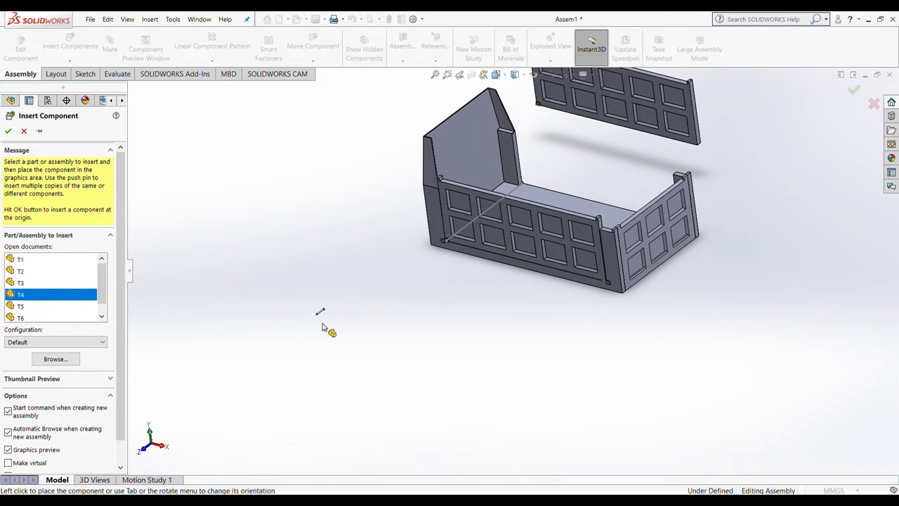
{"action": "left_click", "coordinate": [324, 327]}
{"action": "scroll", "coordinate": [357, 301], "scroll_direction": "down", "scroll_amount": 5}
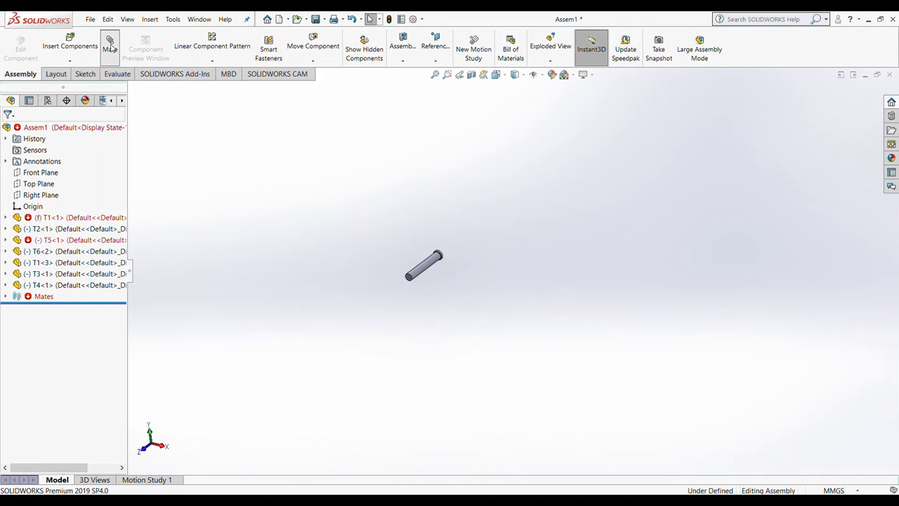
Step: Mate the T4 pin's end edge coincident with the T2 hinge hole edge (Coincident19)
{"action": "left_click", "coordinate": [110, 47]}
{"action": "left_click", "coordinate": [403, 277]}
{"action": "scroll", "coordinate": [463, 274], "scroll_direction": "up", "scroll_amount": 5}
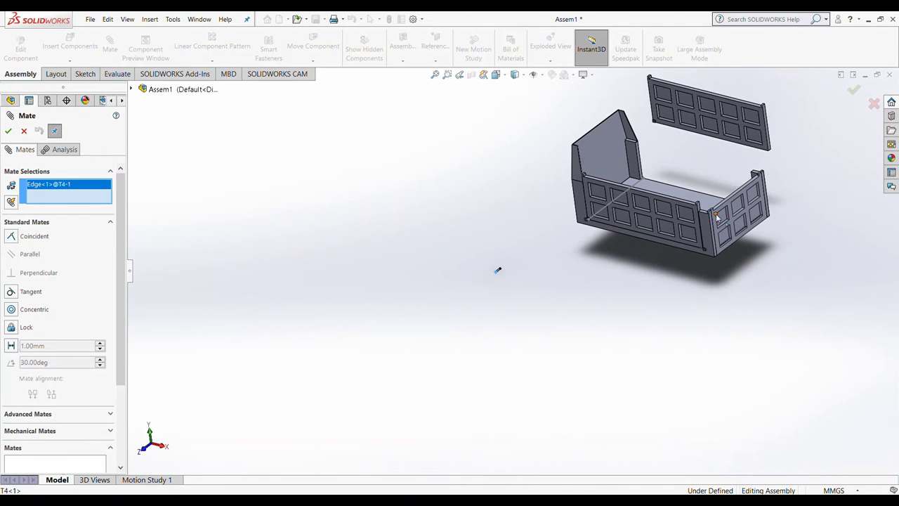
{"action": "scroll", "coordinate": [717, 218], "scroll_direction": "down", "scroll_amount": 3}
{"action": "scroll", "coordinate": [618, 225], "scroll_direction": "down", "scroll_amount": 3}
{"action": "left_click", "coordinate": [551, 207]}
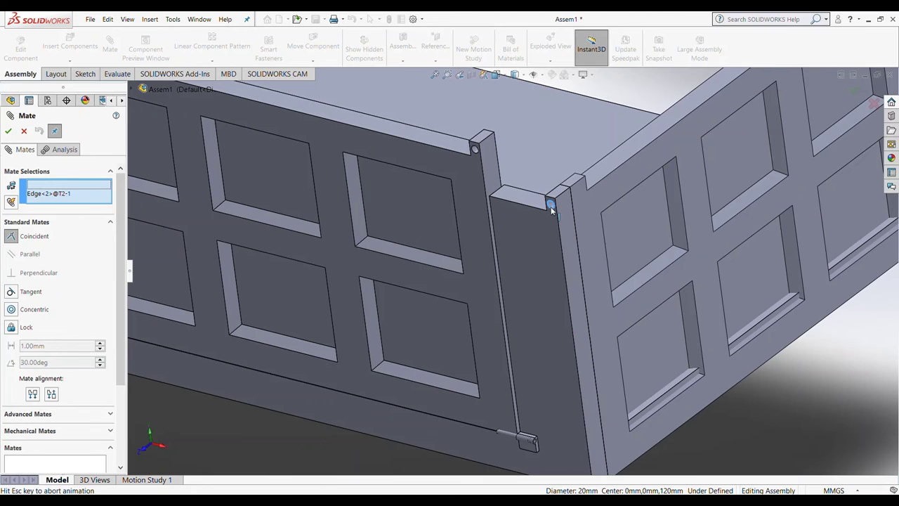
{"action": "scroll", "coordinate": [572, 201], "scroll_direction": "down", "scroll_amount": 3}
{"action": "mouse_move", "coordinate": [572, 201]}
{"action": "middle_mouse_down"}
{"action": "mouse_move", "coordinate": [504, 250]}
{"action": "mouse_move", "coordinate": [480, 248]}
{"action": "middle_mouse_up"}
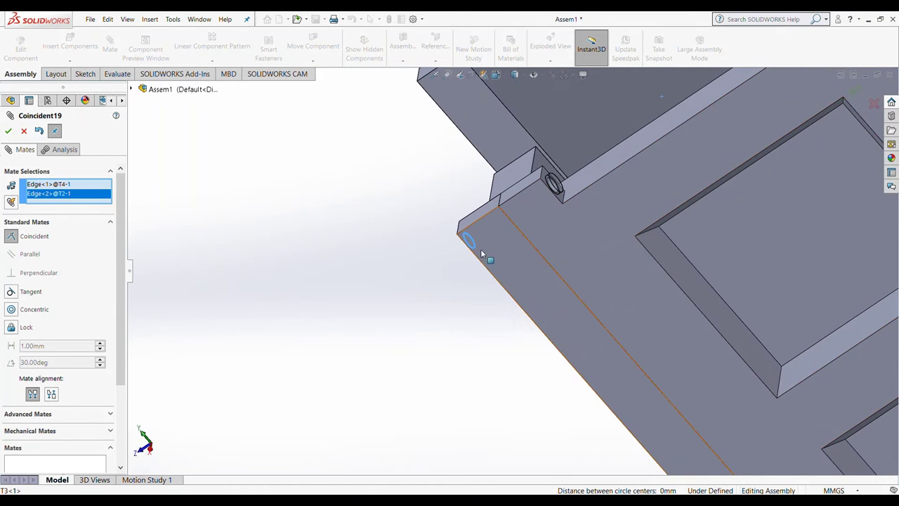
{"action": "key", "text": "Return"}
{"action": "scroll", "coordinate": [364, 199], "scroll_direction": "up", "scroll_amount": 1}
{"action": "scroll", "coordinate": [364, 199], "scroll_direction": "up", "scroll_amount": 3}
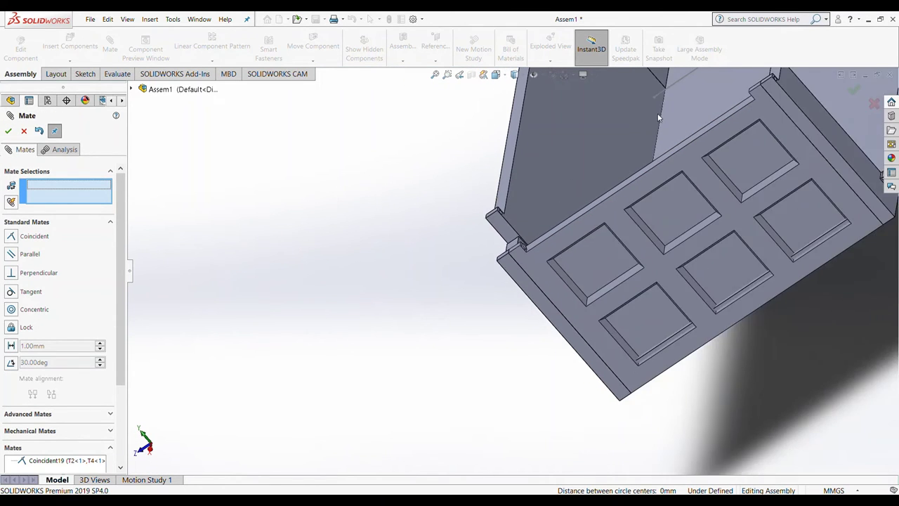
{"action": "scroll", "coordinate": [364, 199], "scroll_direction": "up", "scroll_amount": 2}
Step: Insert a second T4 pin into the assembly
{"action": "left_click", "coordinate": [7, 131]}
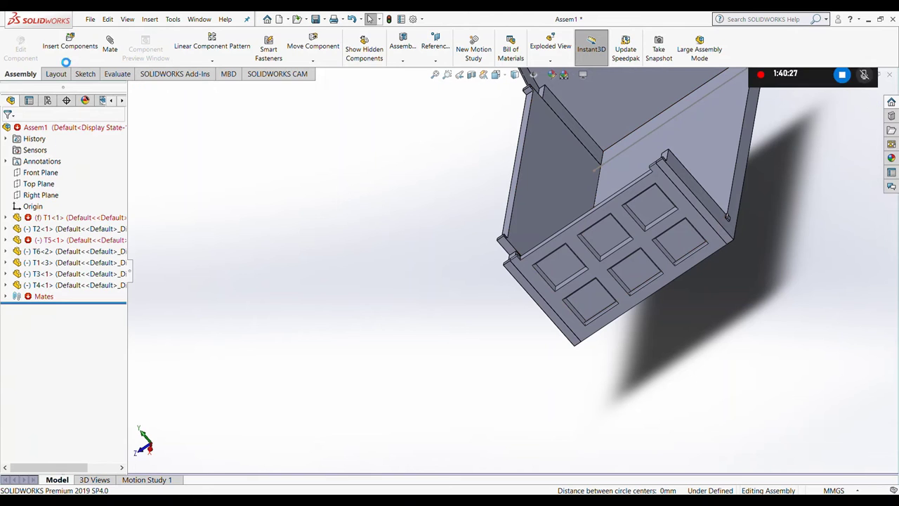
{"action": "left_click", "coordinate": [69, 44]}
{"action": "left_click", "coordinate": [21, 306]}
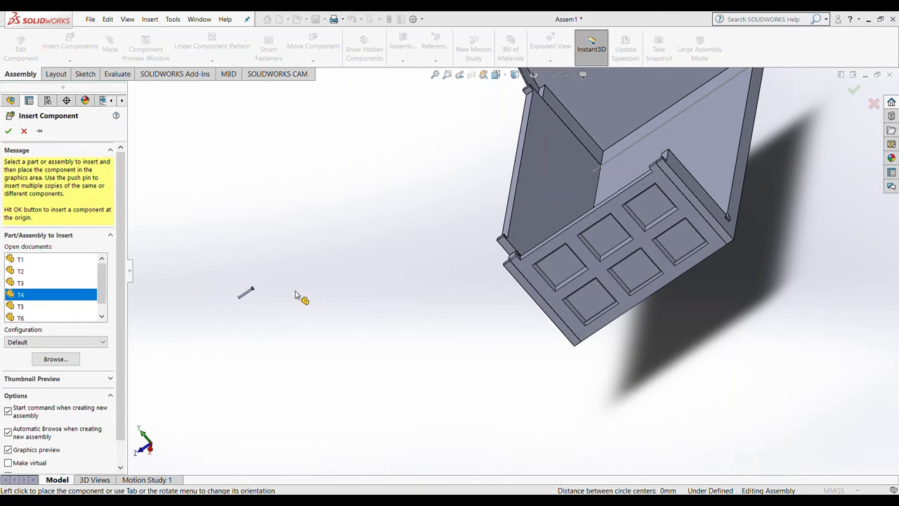
{"action": "left_click", "coordinate": [323, 290]}
Step: Mate the second pin's end edge coincident with the T3 gate's hinge hole edge (Coincident20)
{"action": "left_click", "coordinate": [110, 43]}
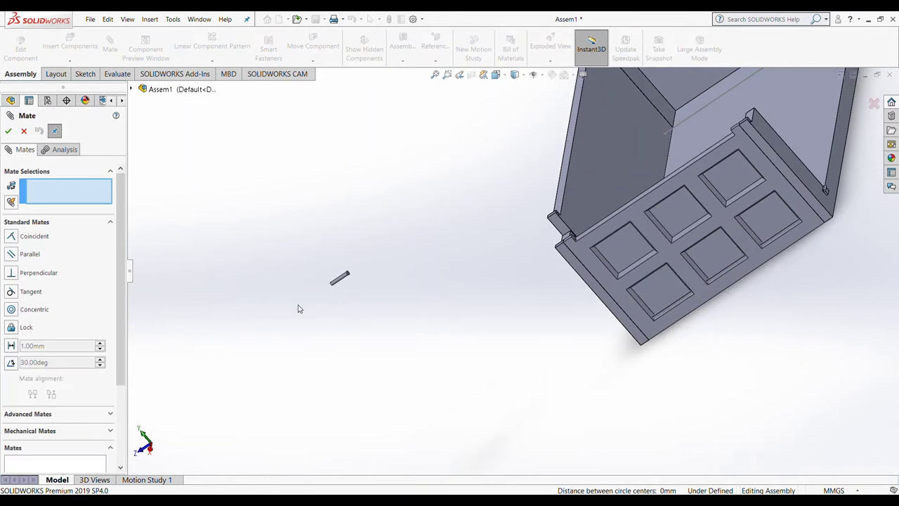
{"action": "scroll", "coordinate": [337, 288], "scroll_direction": "down", "scroll_amount": 5}
{"action": "scroll", "coordinate": [560, 244], "scroll_direction": "down", "scroll_amount": 4}
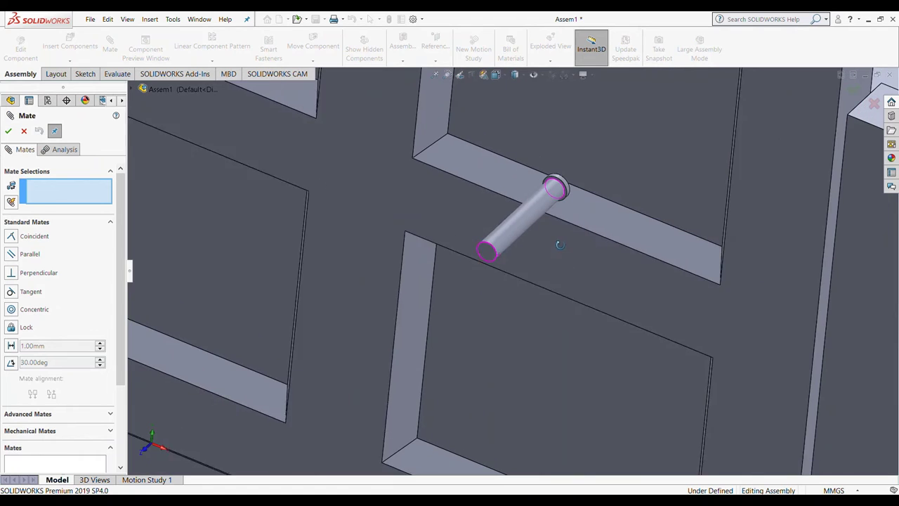
{"action": "left_click", "coordinate": [488, 250]}
{"action": "scroll", "coordinate": [492, 253], "scroll_direction": "up", "scroll_amount": 6}
{"action": "scroll", "coordinate": [649, 250], "scroll_direction": "down", "scroll_amount": 4}
{"action": "scroll", "coordinate": [632, 176], "scroll_direction": "down", "scroll_amount": 3}
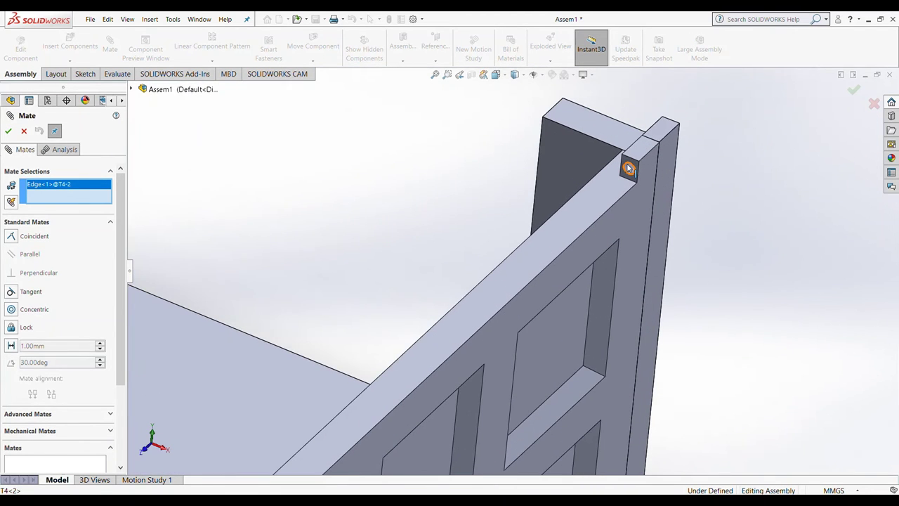
{"action": "left_click", "coordinate": [629, 169]}
{"action": "left_click", "coordinate": [8, 130]}
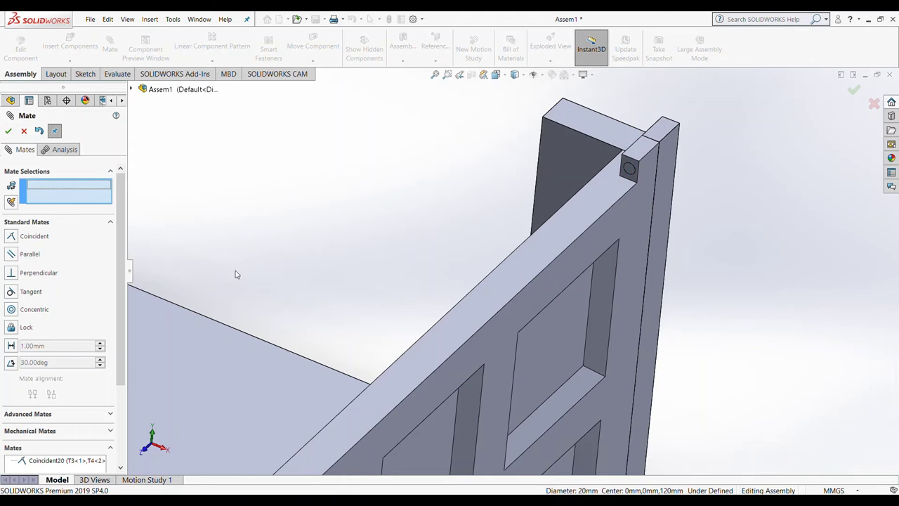
Step: Swing the T3 end gate to test the hinge, then close the mate settings
{"action": "scroll", "coordinate": [235, 273], "scroll_direction": "up", "scroll_amount": 5}
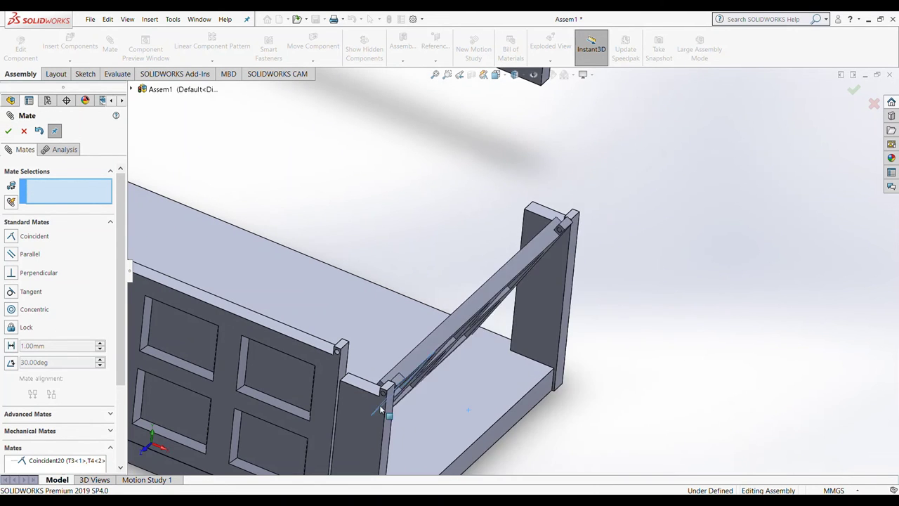
{"action": "left_click_drag", "start_coordinate": [513, 414], "coordinate": [513, 406]}
{"action": "scroll", "coordinate": [474, 359], "scroll_direction": "up", "scroll_amount": 3}
{"action": "scroll", "coordinate": [474, 360], "scroll_direction": "up", "scroll_amount": 2}
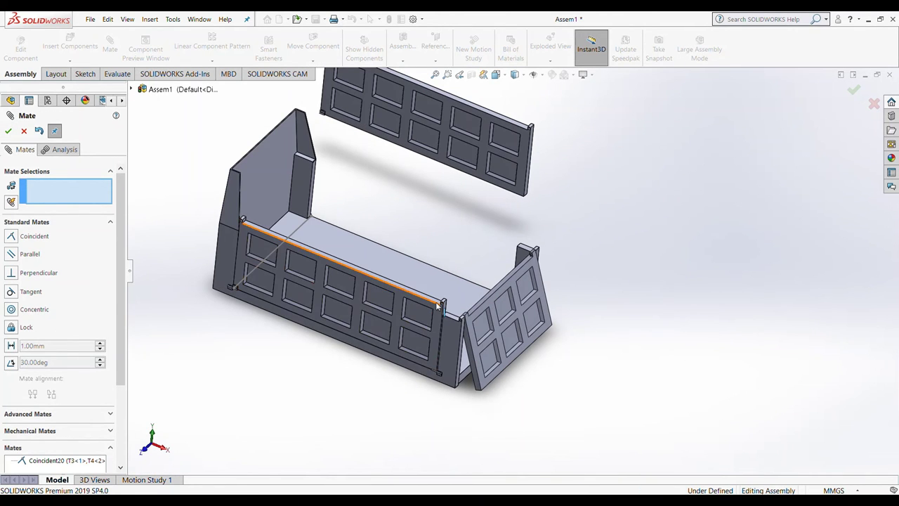
{"action": "scroll", "coordinate": [422, 278], "scroll_direction": "up", "scroll_amount": 3}
{"action": "scroll", "coordinate": [464, 288], "scroll_direction": "down", "scroll_amount": 1}
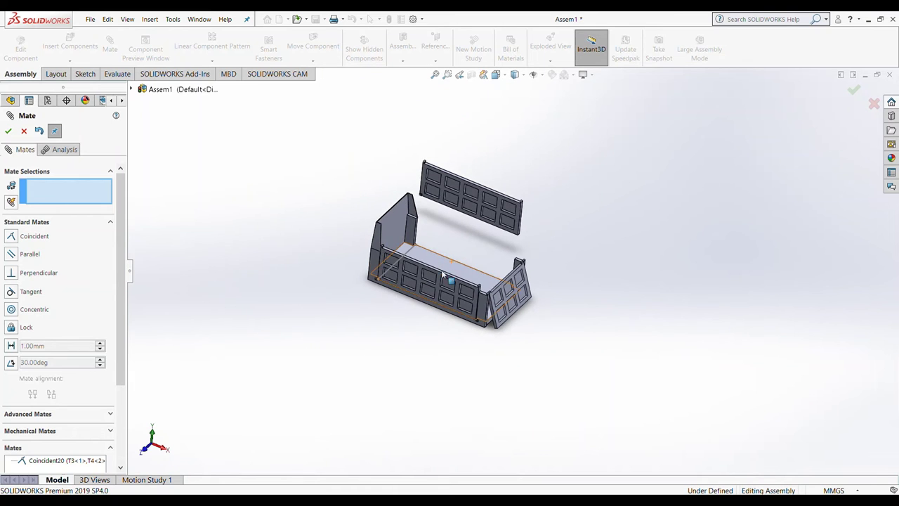
{"action": "scroll", "coordinate": [505, 300], "scroll_direction": "down", "scroll_amount": 5}
{"action": "middle_click_drag", "start_coordinate": [505, 300], "coordinate": [428, 262]}
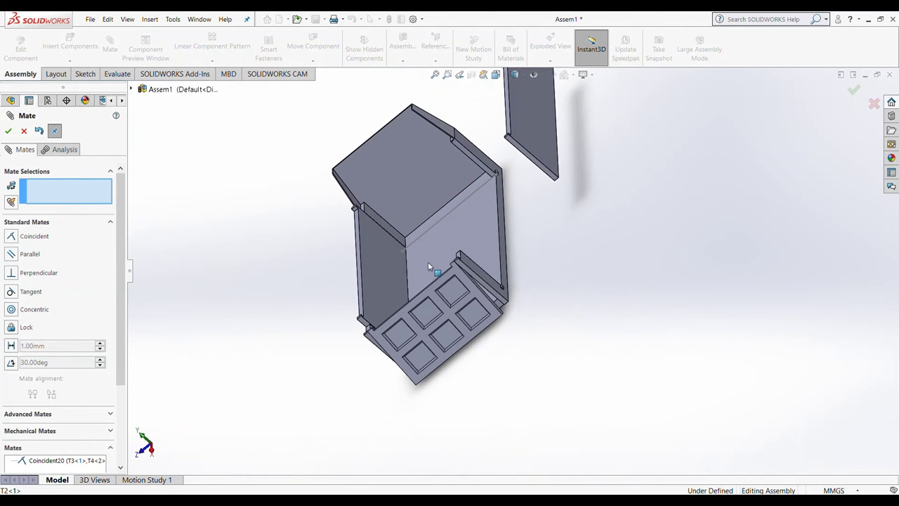
{"action": "scroll", "coordinate": [517, 115], "scroll_direction": "down", "scroll_amount": 4}
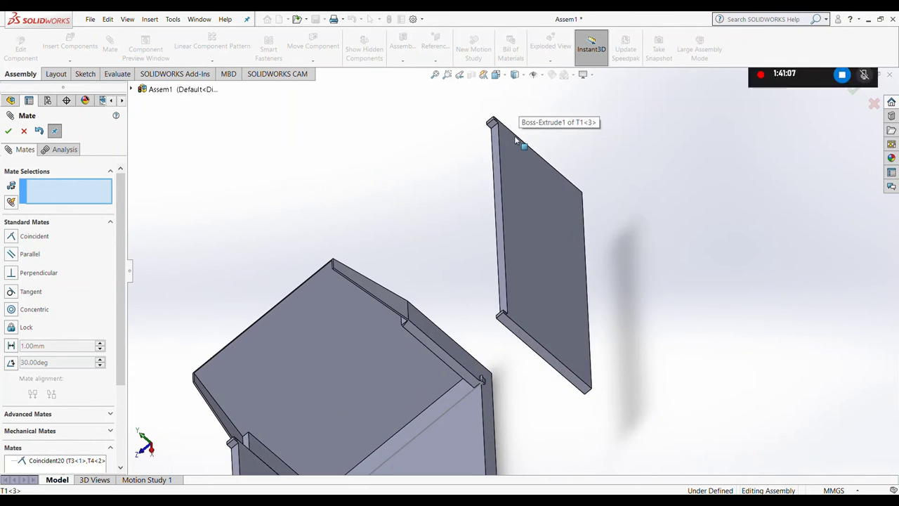
{"action": "left_click", "coordinate": [514, 136]}
{"action": "left_click", "coordinate": [23, 132]}
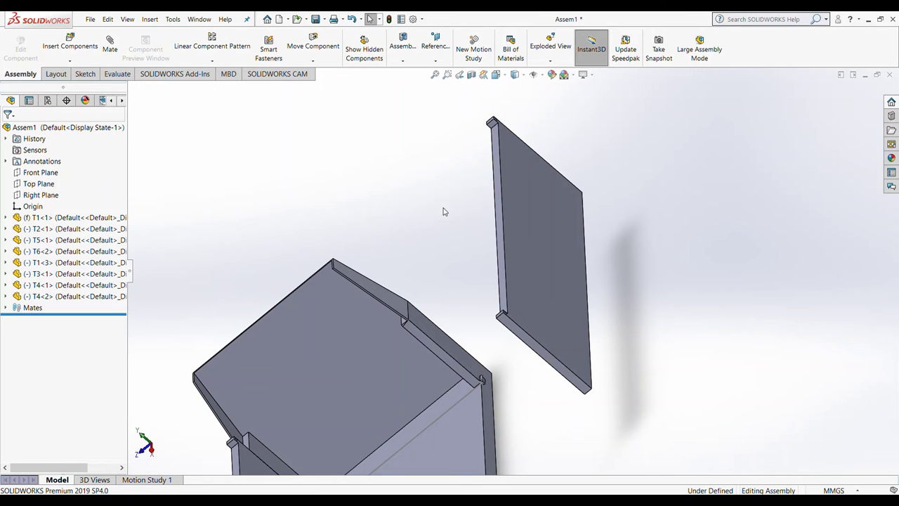
Step: Insert a third T4 pin into the assembly near the box corner
{"action": "left_click", "coordinate": [500, 190]}
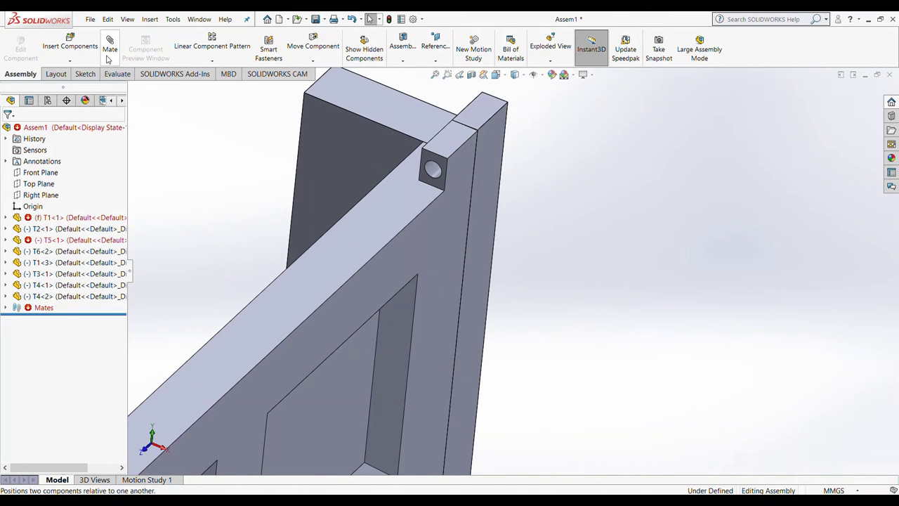
{"action": "mouse_move", "coordinate": [141, 351]}
{"action": "middle_mouse_down", "text": "ctrl"}
{"action": "mouse_move", "coordinate": [325, 326]}
{"action": "mouse_move", "coordinate": [411, 378]}
{"action": "mouse_move", "coordinate": [134, 116]}
{"action": "middle_mouse_up", "text": "ctrl"}
{"action": "scroll", "coordinate": [411, 379], "scroll_direction": "down", "scroll_amount": 5}
{"action": "left_click", "coordinate": [69, 44]}
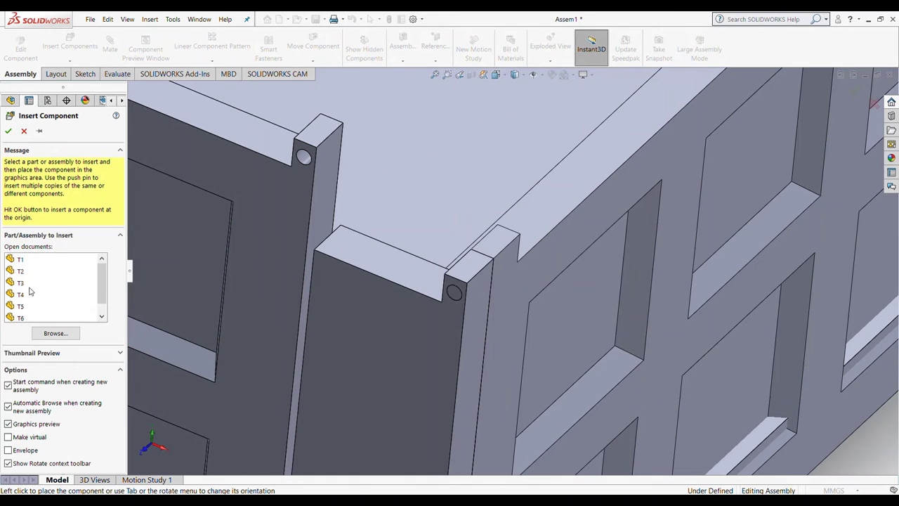
{"action": "left_click", "coordinate": [19, 300]}
{"action": "left_click", "coordinate": [435, 167]}
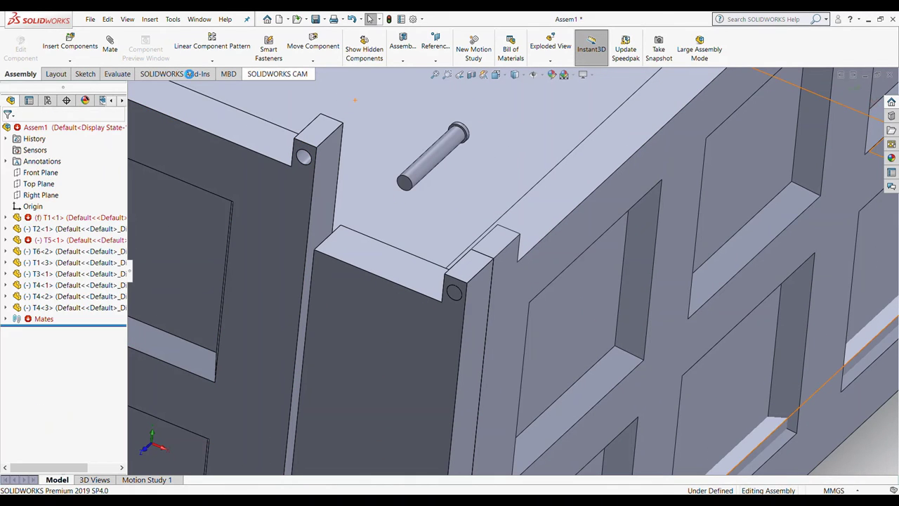
Step: Mate the third pin's end edge coincident with the T3 hinge hole edge (Coincident21)
{"action": "left_click", "coordinate": [110, 44]}
{"action": "left_click", "coordinate": [388, 177]}
{"action": "mouse_move", "coordinate": [387, 177]}
{"action": "middle_mouse_down"}
{"action": "mouse_move", "coordinate": [564, 140]}
{"action": "mouse_move", "coordinate": [779, 161]}
{"action": "middle_mouse_up"}
{"action": "scroll", "coordinate": [564, 141], "scroll_direction": "down", "scroll_amount": 4}
{"action": "scroll", "coordinate": [552, 151], "scroll_direction": "down", "scroll_amount": 3}
{"action": "left_click", "coordinate": [551, 155]}
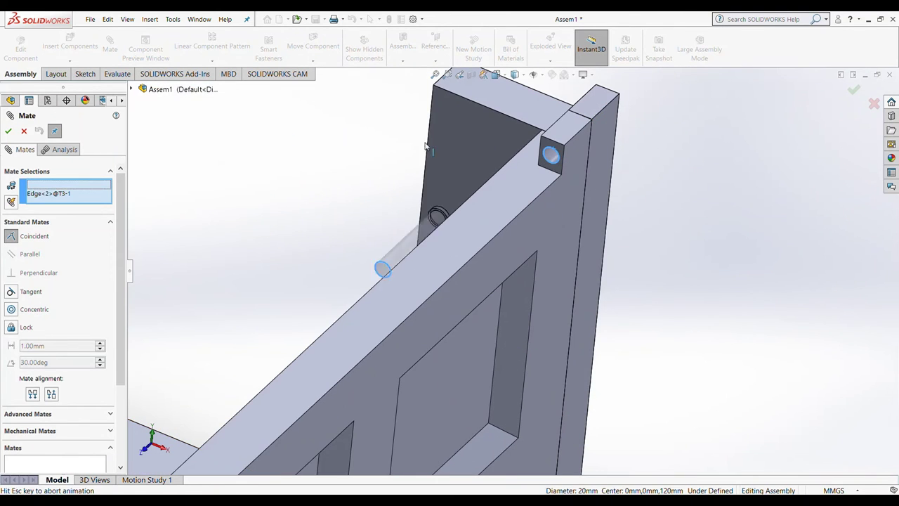
{"action": "left_click", "coordinate": [8, 131]}
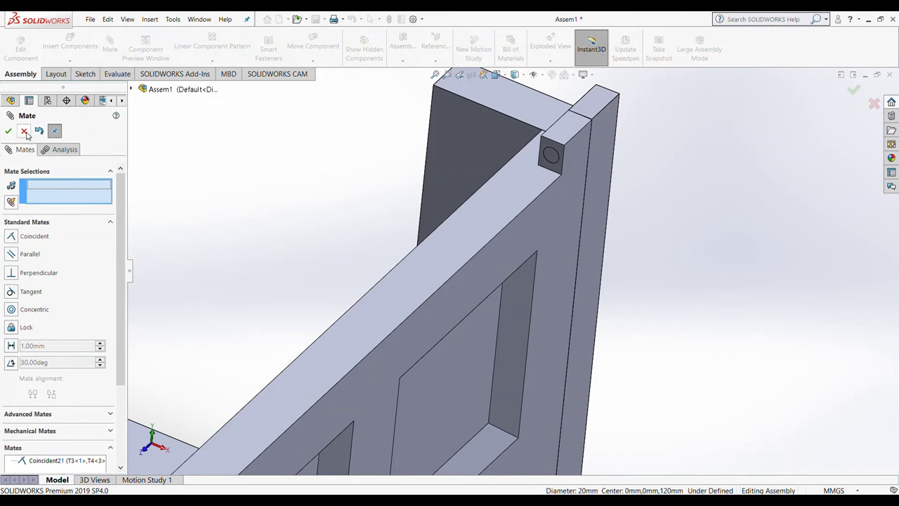
{"action": "left_click", "coordinate": [8, 131]}
{"action": "scroll", "coordinate": [431, 201], "scroll_direction": "up", "scroll_amount": 3}
{"action": "mouse_move", "coordinate": [432, 201]}
{"action": "middle_mouse_down"}
{"action": "mouse_move", "coordinate": [460, 348]}
{"action": "mouse_move", "coordinate": [580, 359]}
{"action": "mouse_move", "coordinate": [404, 282]}
{"action": "middle_mouse_up"}
{"action": "scroll", "coordinate": [405, 282], "scroll_direction": "up", "scroll_amount": 4}
{"action": "left_click", "coordinate": [502, 156]}
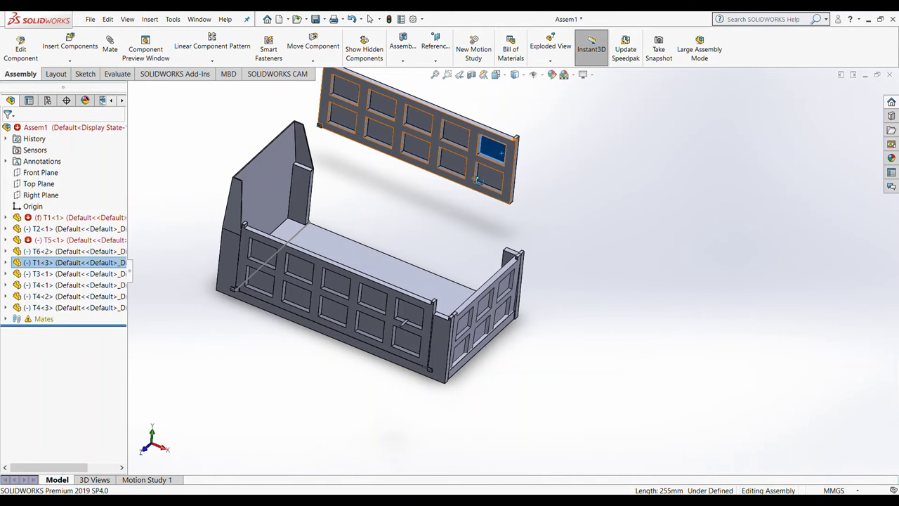
{"action": "mouse_move", "coordinate": [500, 164]}
{"action": "middle_mouse_down"}
{"action": "mouse_move", "coordinate": [532, 150]}
{"action": "mouse_move", "coordinate": [525, 188]}
{"action": "middle_mouse_up"}
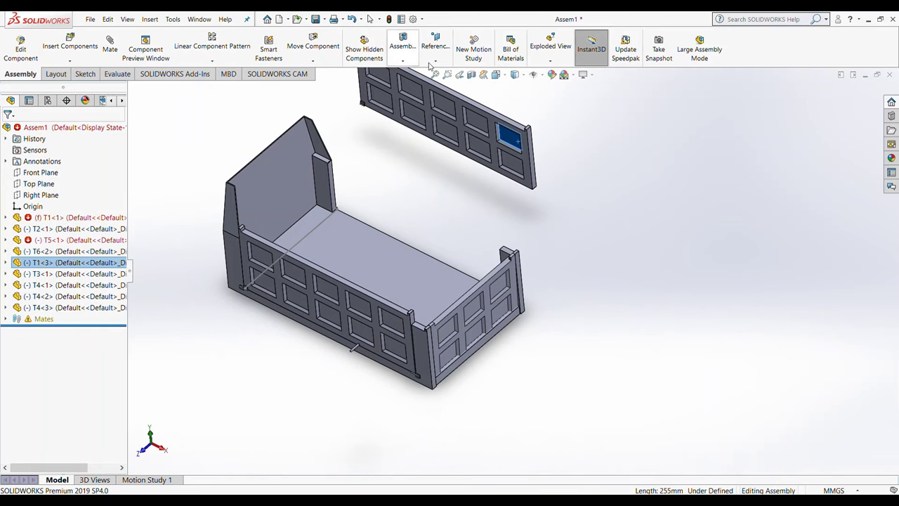
{"action": "scroll", "coordinate": [509, 273], "scroll_direction": "up", "scroll_amount": 2}
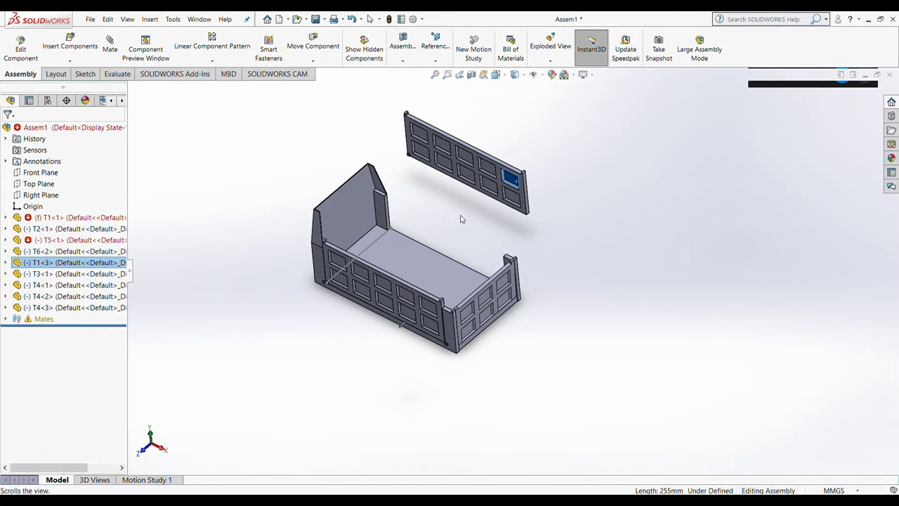
{"action": "key", "text": "Escape"}
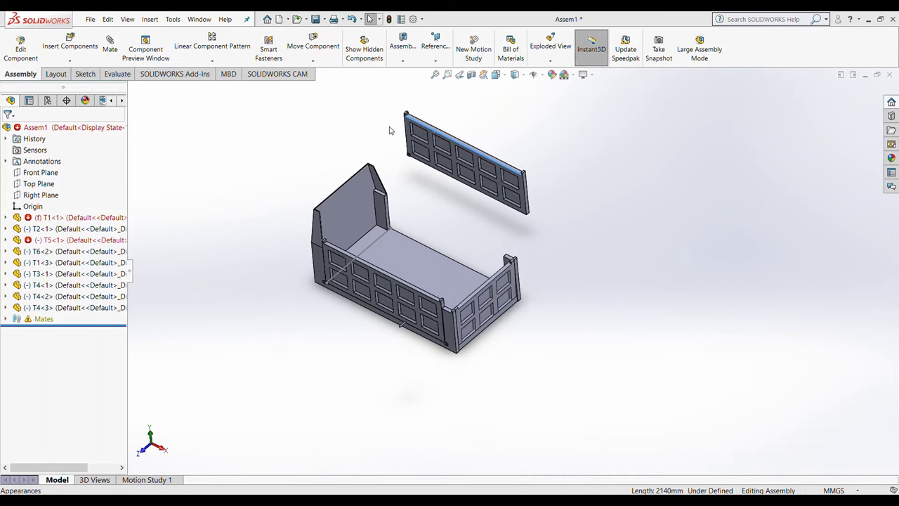
Step: Start an angle mate on the floating T1<3> panel face, then cancel it unapplied
{"action": "left_click", "coordinate": [413, 125]}
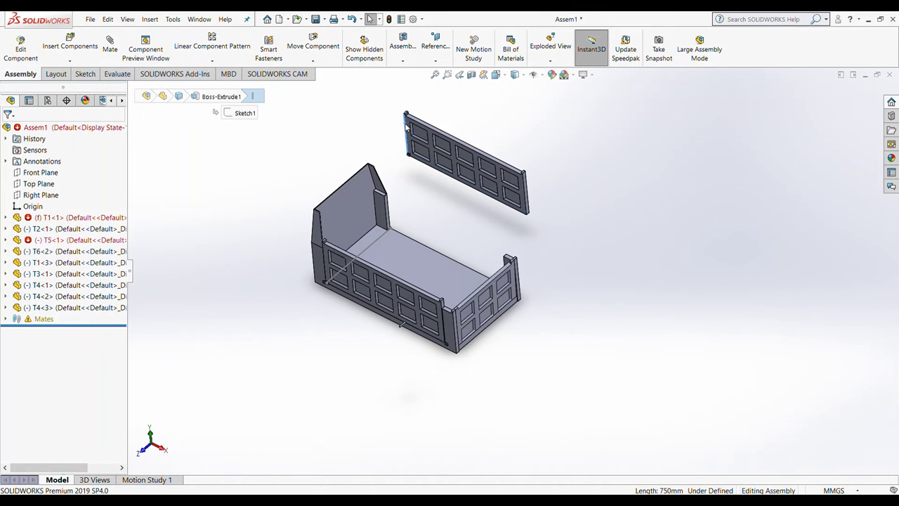
{"action": "left_click", "coordinate": [392, 130]}
{"action": "left_click", "coordinate": [110, 42]}
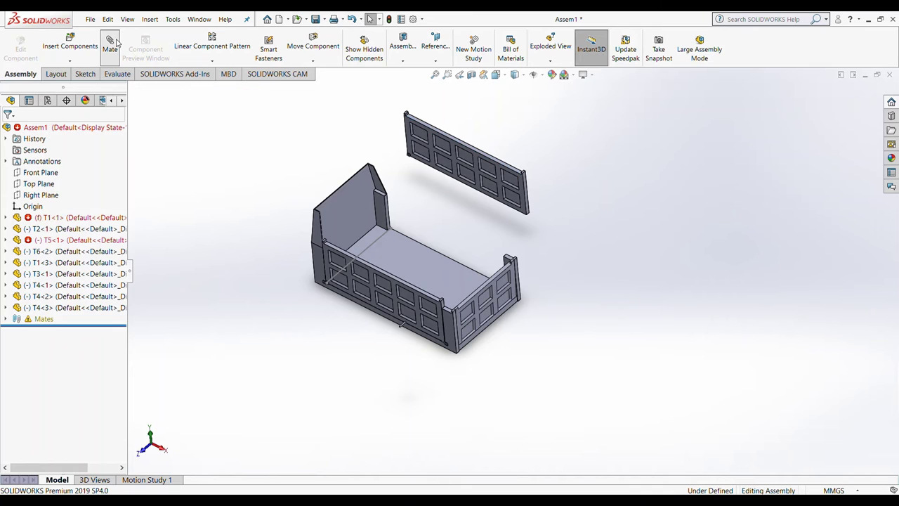
{"action": "left_click", "coordinate": [409, 144]}
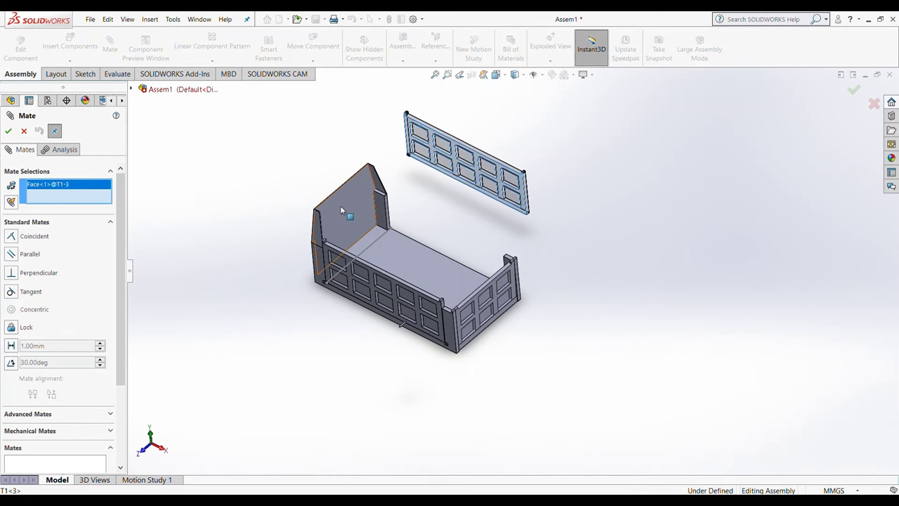
{"action": "scroll", "coordinate": [411, 171], "scroll_direction": "down", "scroll_amount": 3}
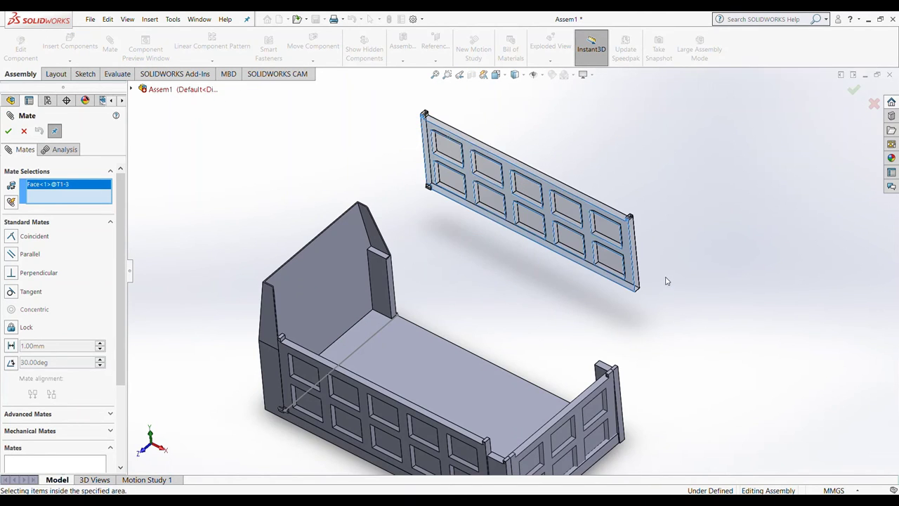
{"action": "mouse_move", "coordinate": [126, 315]}
{"action": "left_mouse_down"}
{"action": "mouse_move", "coordinate": [128, 405]}
{"action": "mouse_move", "coordinate": [117, 310]}
{"action": "left_mouse_up"}
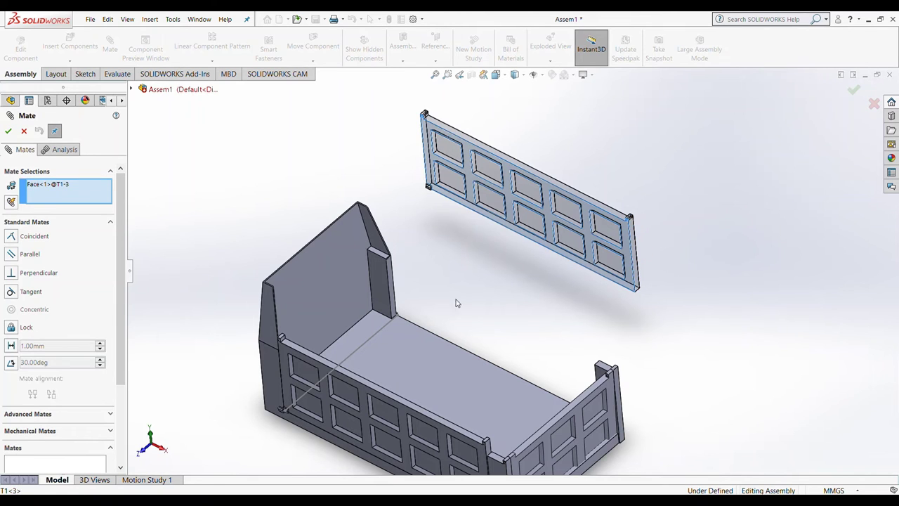
{"action": "left_click", "coordinate": [11, 362]}
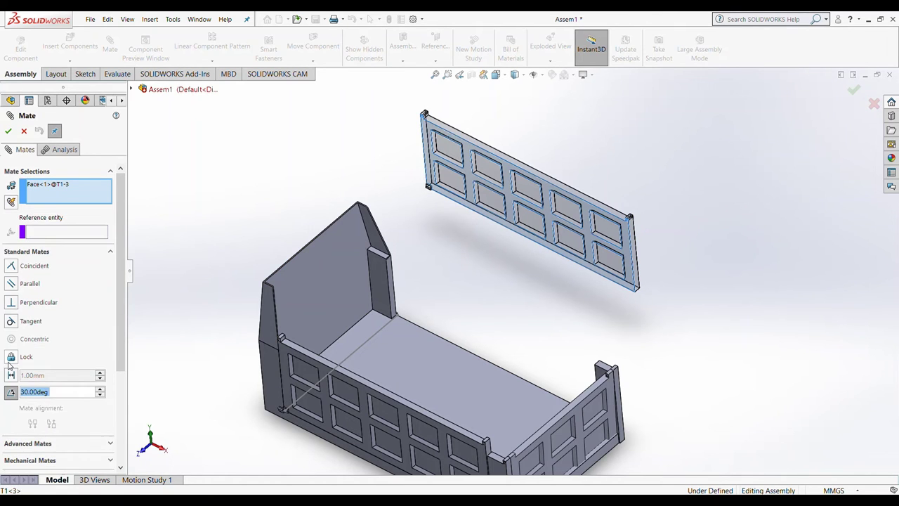
{"action": "left_click", "coordinate": [23, 131]}
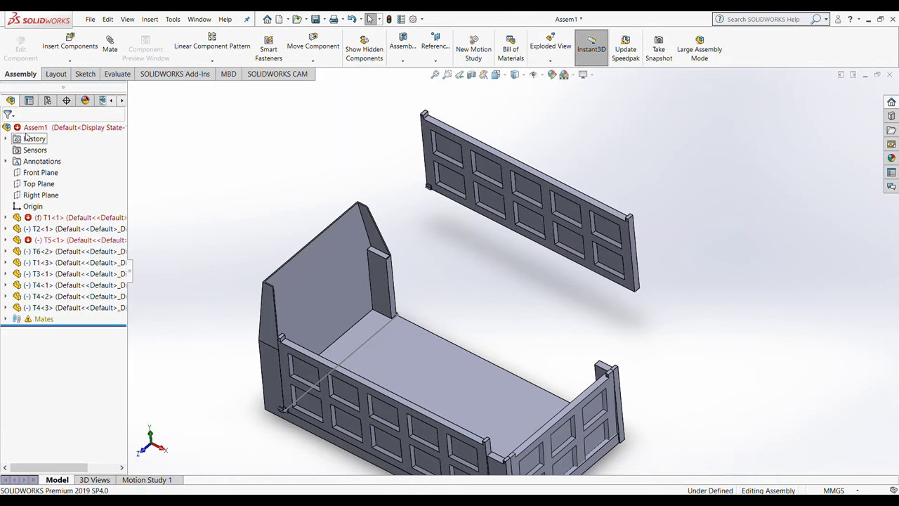
{"action": "scroll", "coordinate": [646, 193], "scroll_direction": "down", "scroll_amount": 3}
Step: Fix the floating gate panel T1<3> in place
{"action": "scroll", "coordinate": [646, 193], "scroll_direction": "up", "scroll_amount": 2}
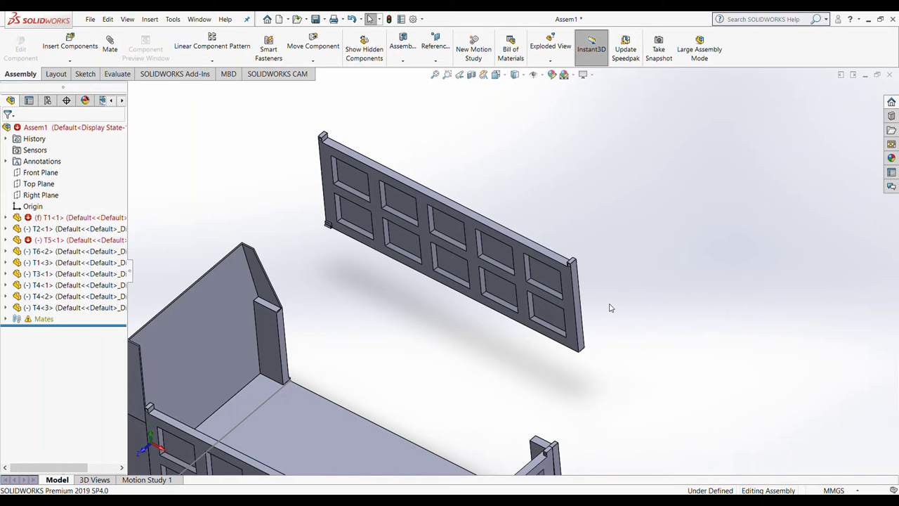
{"action": "left_click", "coordinate": [578, 307]}
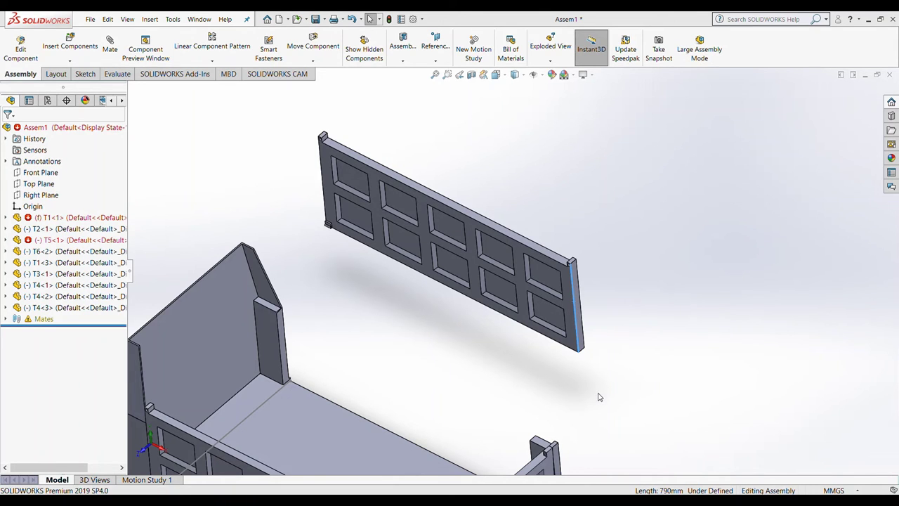
{"action": "left_click", "coordinate": [576, 290]}
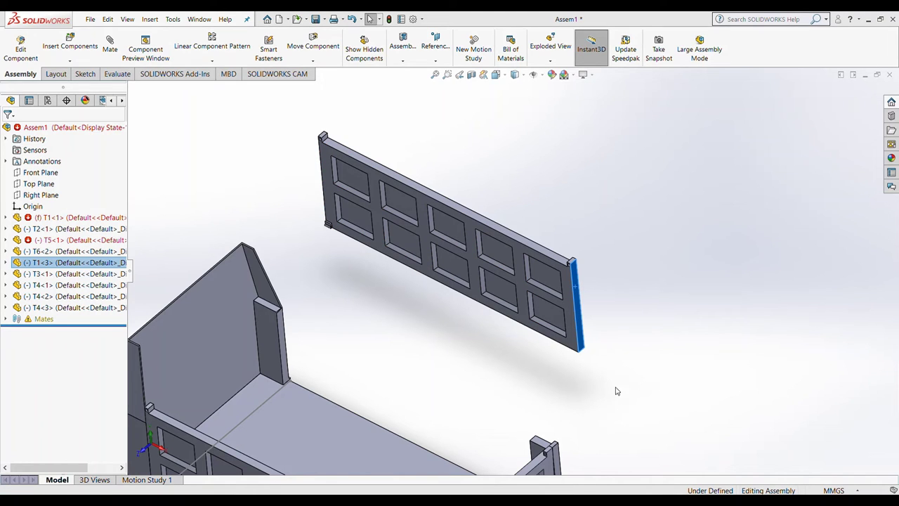
{"action": "left_click", "coordinate": [613, 303]}
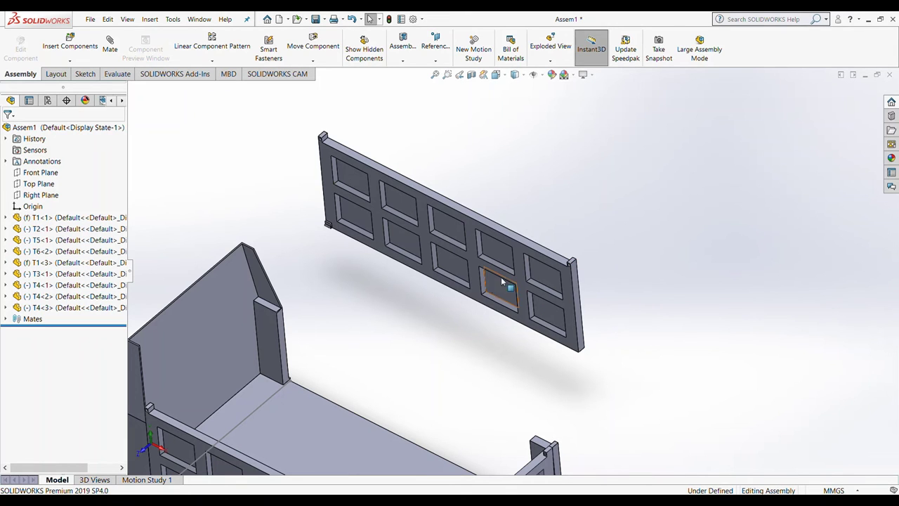
Step: Mate T1<3>'s right end face parallel to the T2 corner post's side face (Parallel7)
{"action": "left_click", "coordinate": [575, 301]}
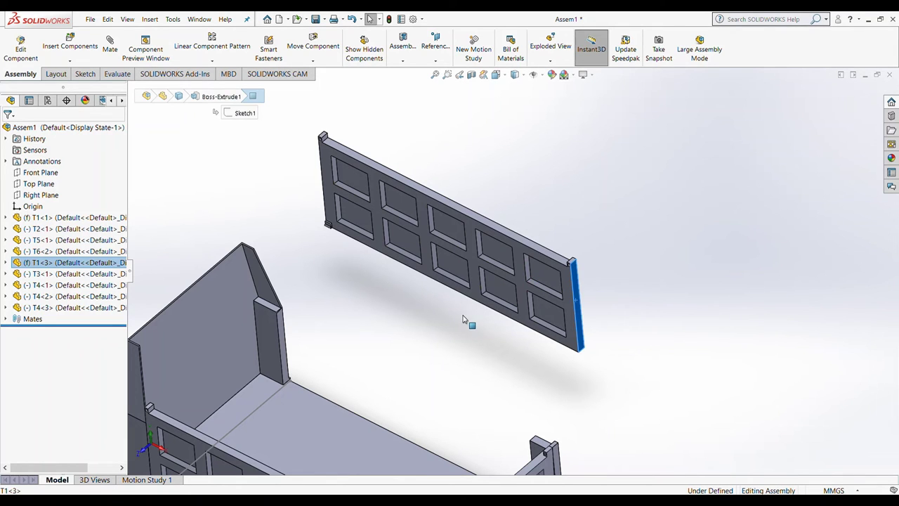
{"action": "left_click", "coordinate": [110, 46]}
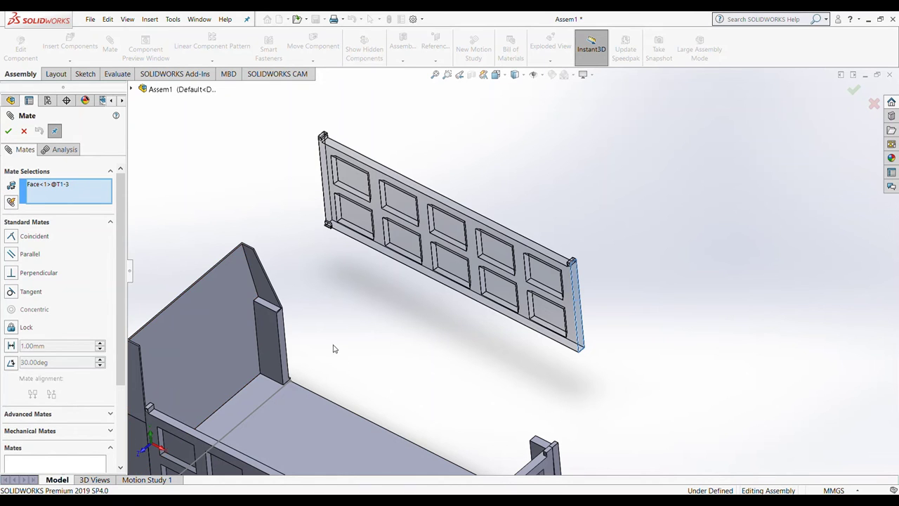
{"action": "left_click", "coordinate": [282, 328]}
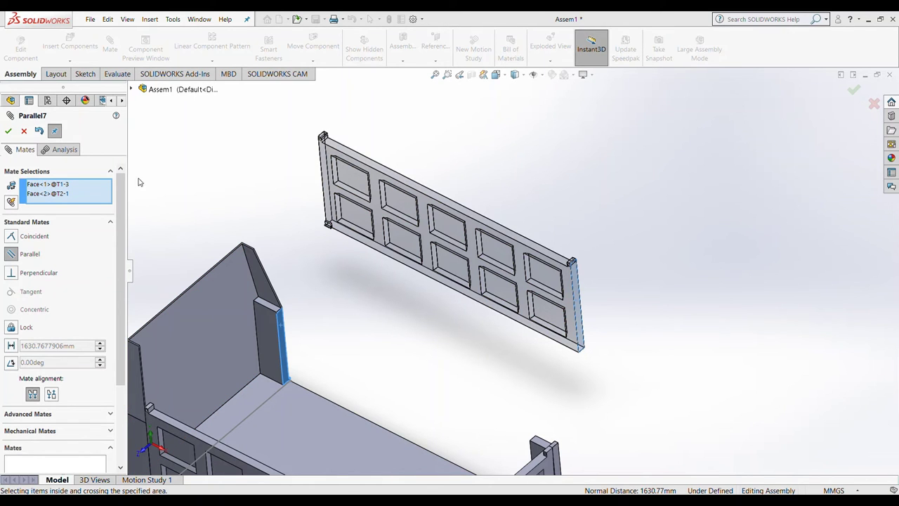
{"action": "left_click", "coordinate": [9, 131]}
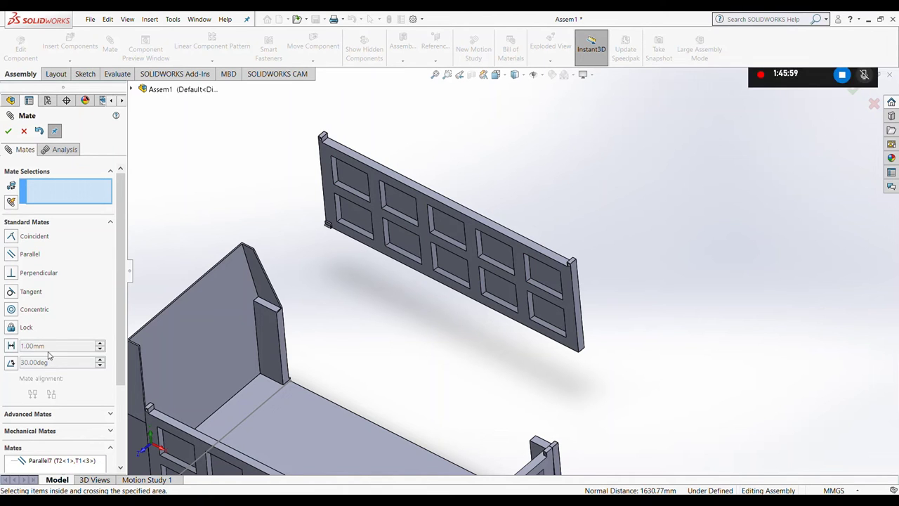
{"action": "left_click", "coordinate": [9, 346]}
{"action": "left_click", "coordinate": [9, 130]}
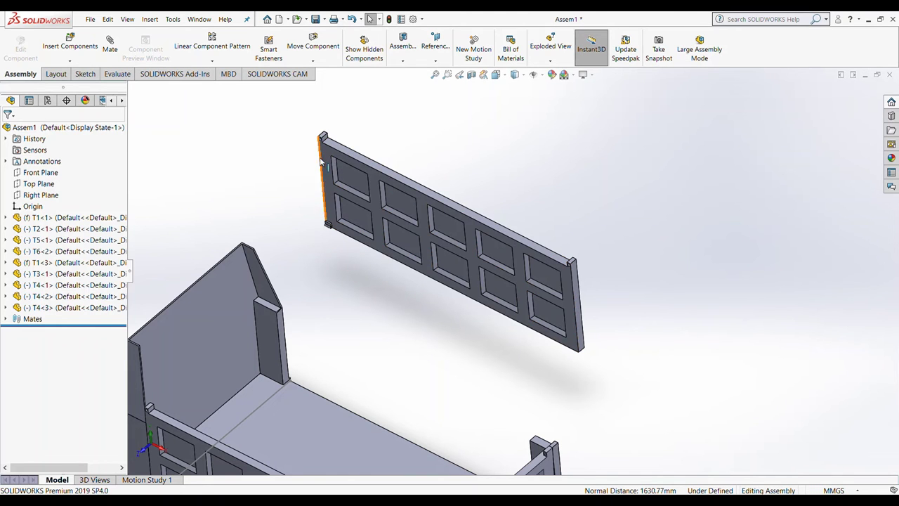
{"action": "middle_click_drag", "start_coordinate": [327, 160], "coordinate": [361, 162]}
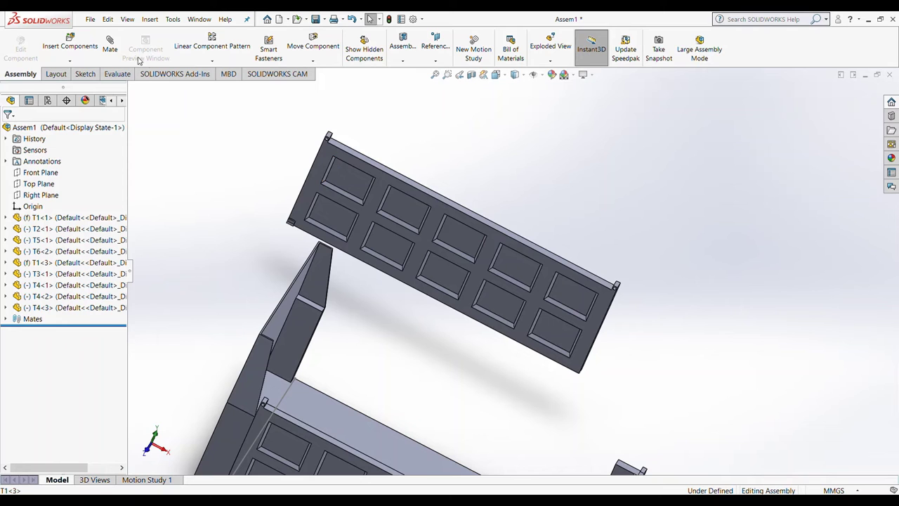
Step: Try a 180° angle mate on the T1<3> gate panel face and close it
{"action": "left_click", "coordinate": [110, 43]}
{"action": "left_click", "coordinate": [324, 169]}
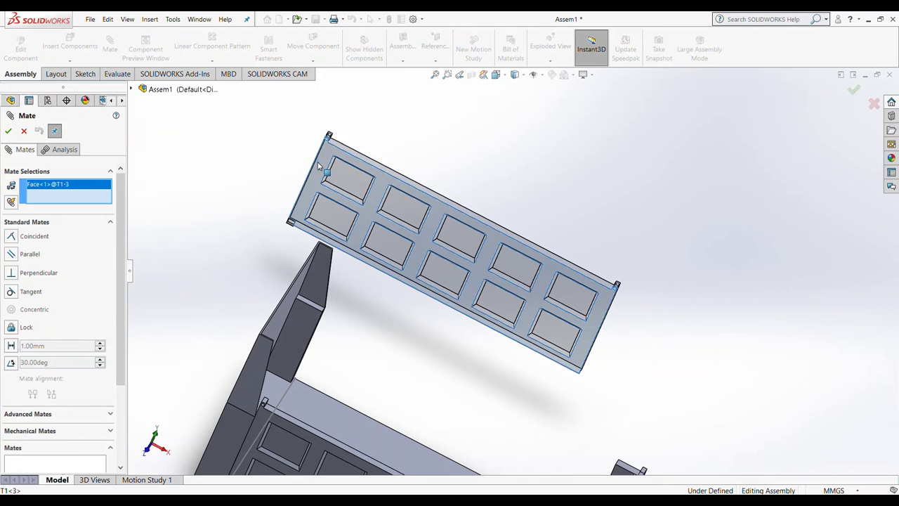
{"action": "left_click", "coordinate": [14, 362]}
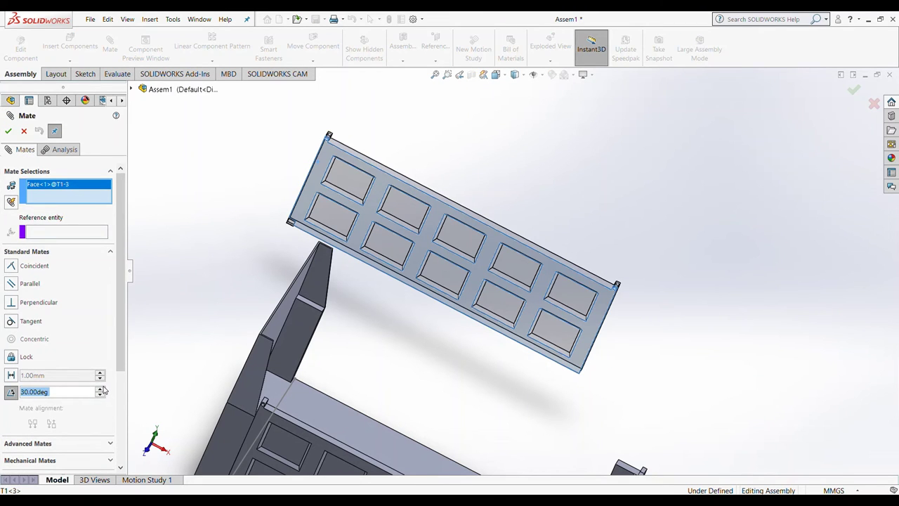
{"action": "type", "text": "1"}
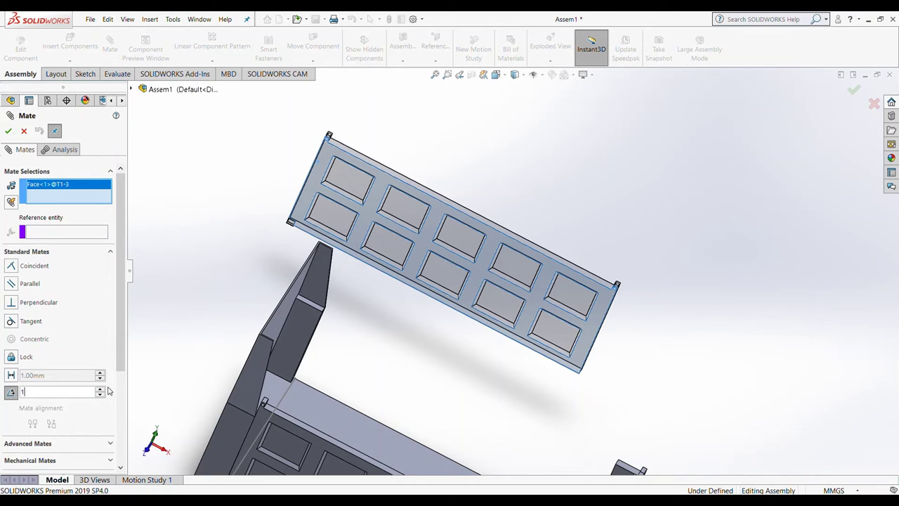
{"action": "type", "text": "80"}
{"action": "key", "text": "Return"}
{"action": "scroll", "coordinate": [352, 337], "scroll_direction": "down", "scroll_amount": 2}
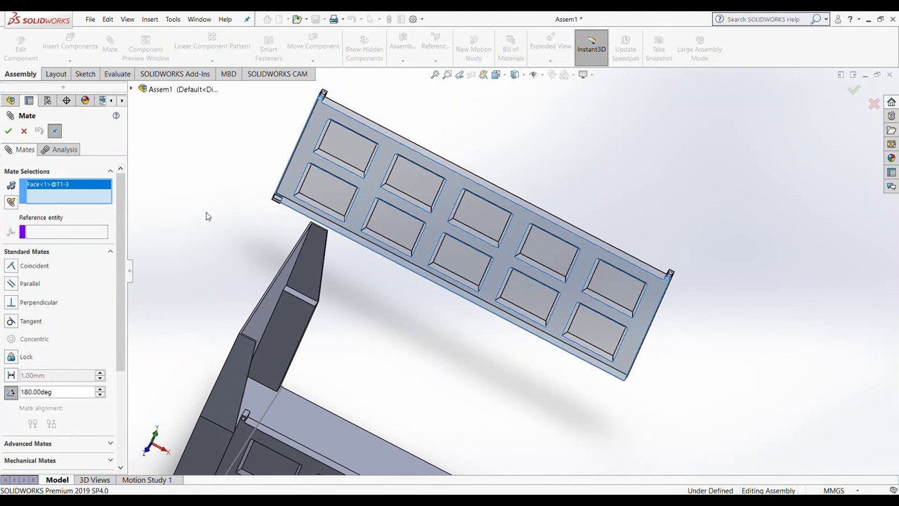
{"action": "left_click", "coordinate": [8, 131]}
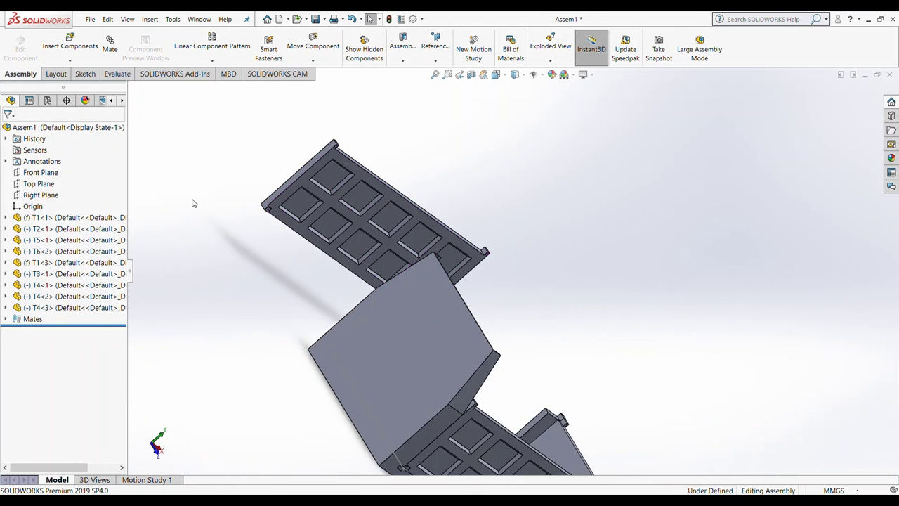
Step: Add a 180° angle mate between T1<3>'s edge face and T2<1>'s top face
{"action": "left_click", "coordinate": [111, 45]}
{"action": "left_click", "coordinate": [339, 167]}
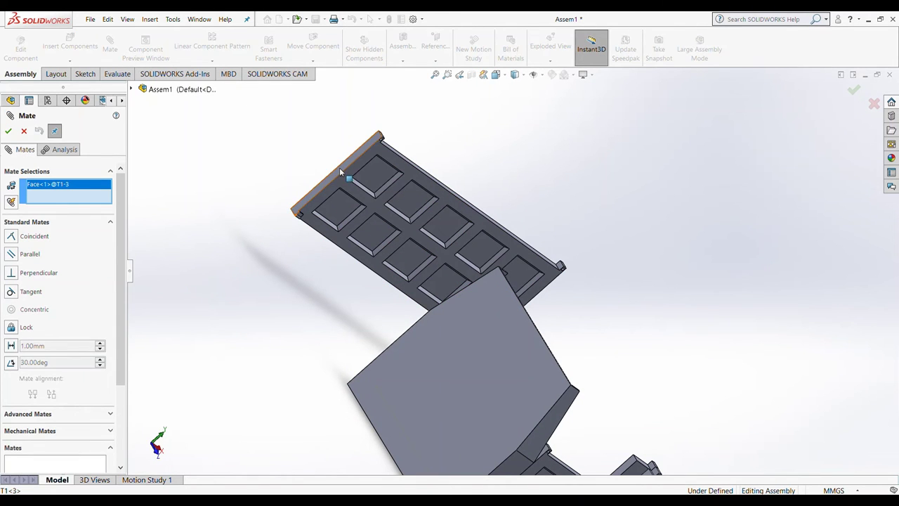
{"action": "middle_click_drag", "start_coordinate": [507, 274], "coordinate": [671, 430]}
{"action": "scroll", "coordinate": [628, 361], "scroll_direction": "down", "scroll_amount": 5}
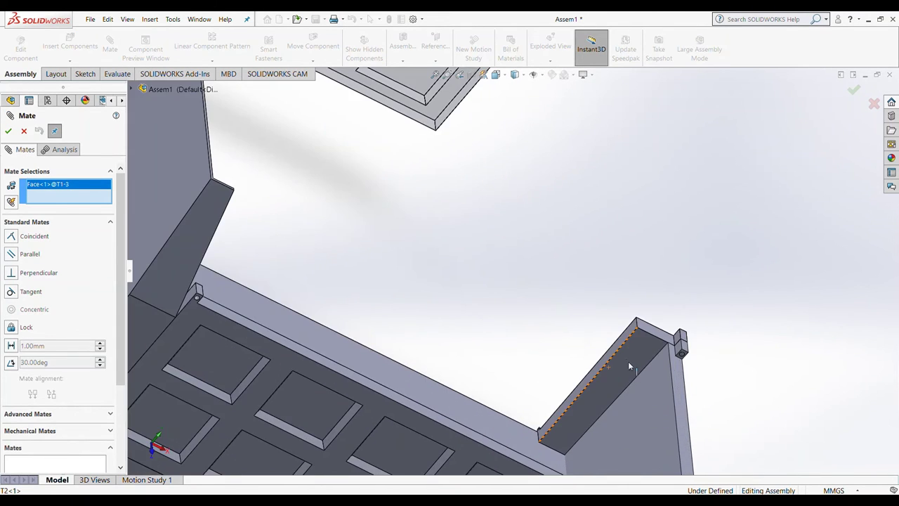
{"action": "left_click", "coordinate": [614, 347]}
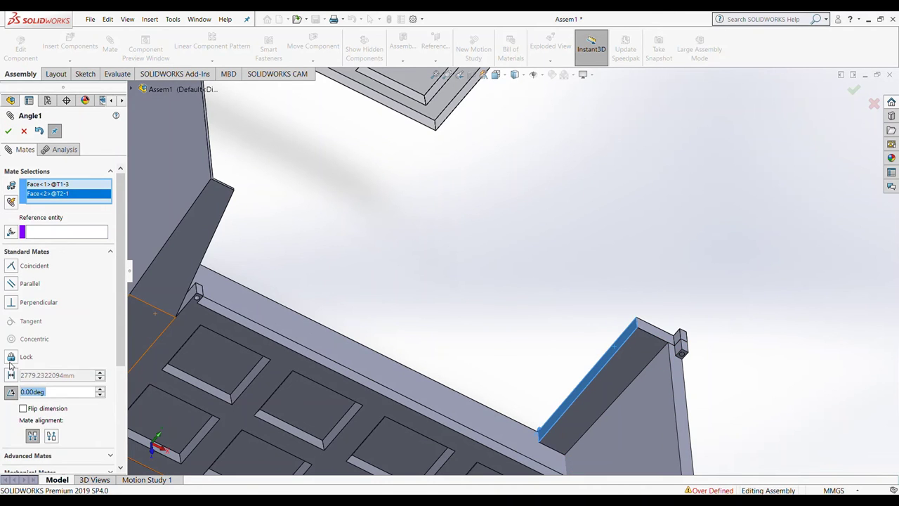
{"action": "type", "text": "180"}
{"action": "key", "text": "Return"}
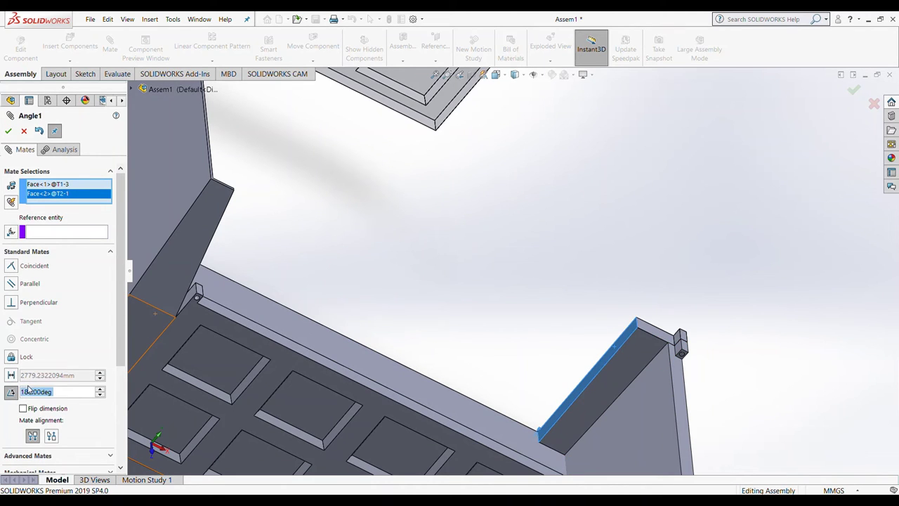
{"action": "left_click", "coordinate": [8, 131]}
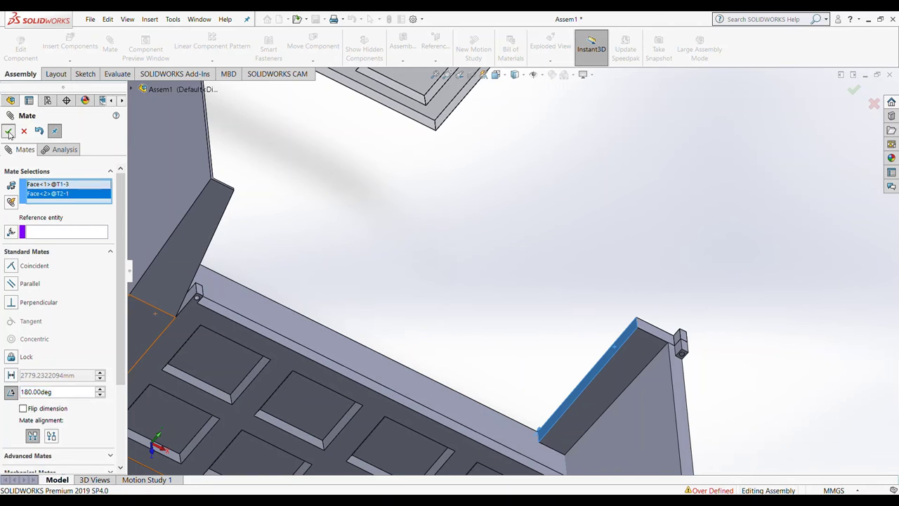
{"action": "key", "text": "z"}
{"action": "key", "text": "z"}
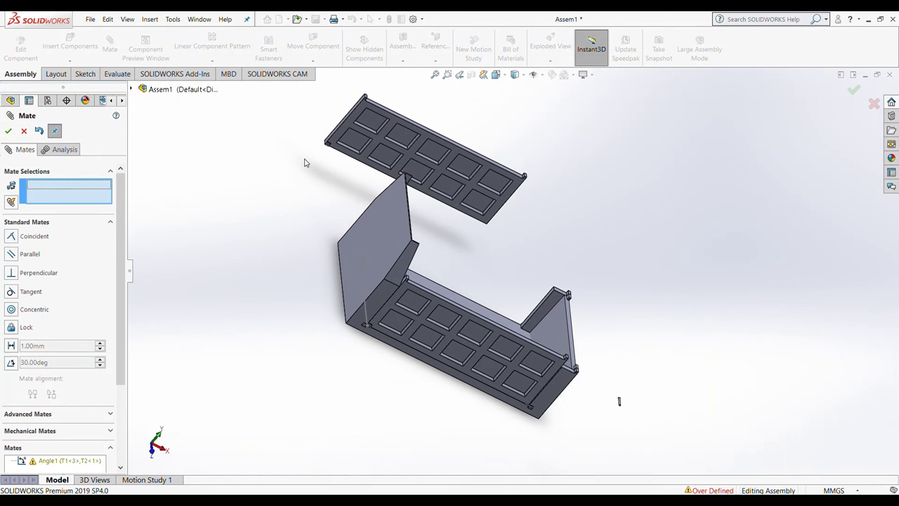
Step: Select the T1 gate panel face and the T2 wall's top face for a mate
{"action": "scroll", "coordinate": [309, 168], "scroll_direction": "down", "scroll_amount": 1}
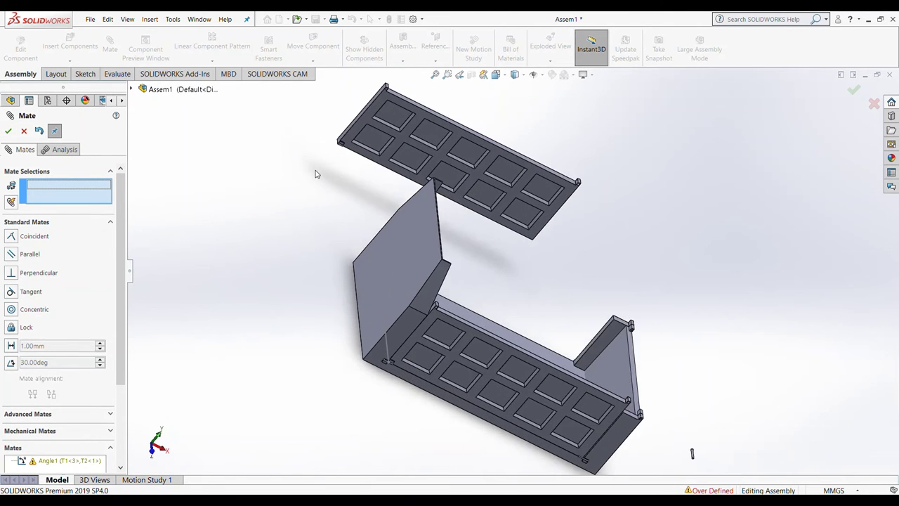
{"action": "scroll", "coordinate": [319, 171], "scroll_direction": "down", "scroll_amount": 1}
{"action": "scroll", "coordinate": [328, 161], "scroll_direction": "down", "scroll_amount": 2}
{"action": "left_click", "coordinate": [388, 132]}
{"action": "scroll", "coordinate": [388, 132], "scroll_direction": "up", "scroll_amount": 2}
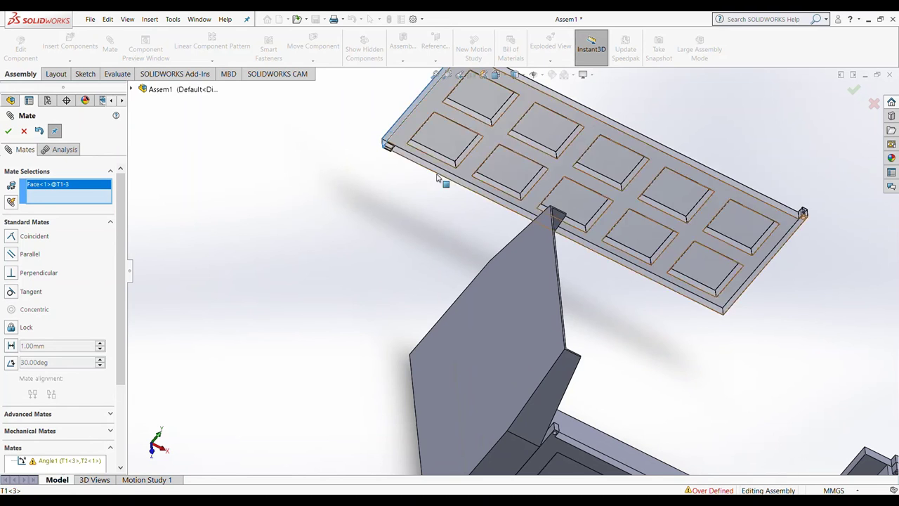
{"action": "scroll", "coordinate": [611, 287], "scroll_direction": "up", "scroll_amount": 1}
{"action": "scroll", "coordinate": [745, 402], "scroll_direction": "down", "scroll_amount": 4}
{"action": "scroll", "coordinate": [745, 401], "scroll_direction": "down", "scroll_amount": 1}
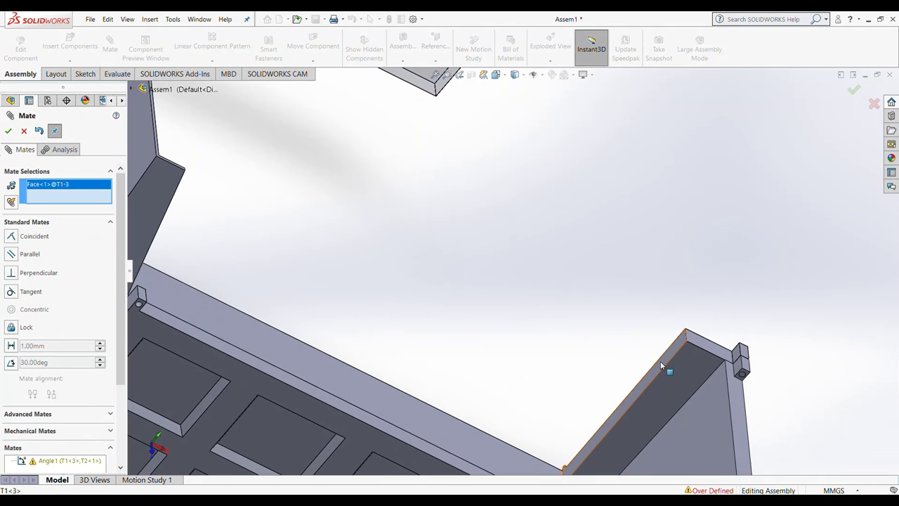
{"action": "left_click", "coordinate": [661, 361]}
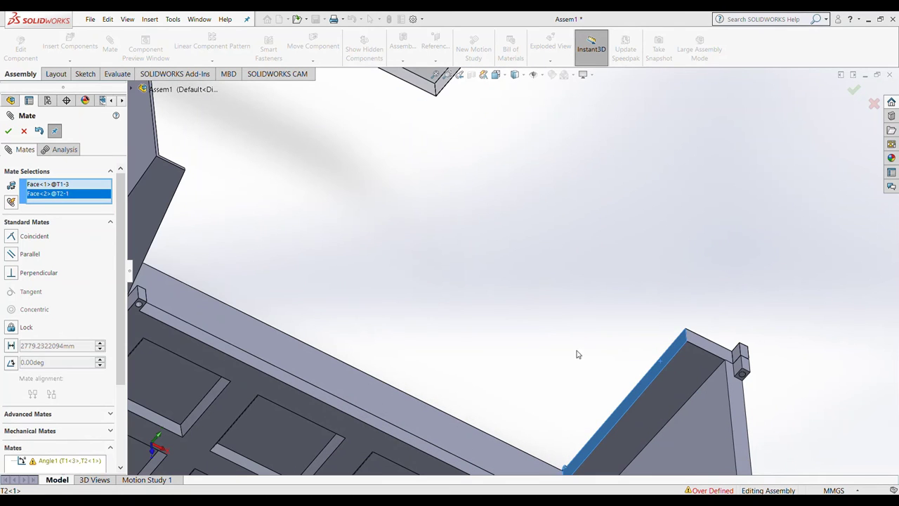
Step: Make it an anti-aligned Angle mate of 3° and accept it
{"action": "left_click", "coordinate": [11, 362]}
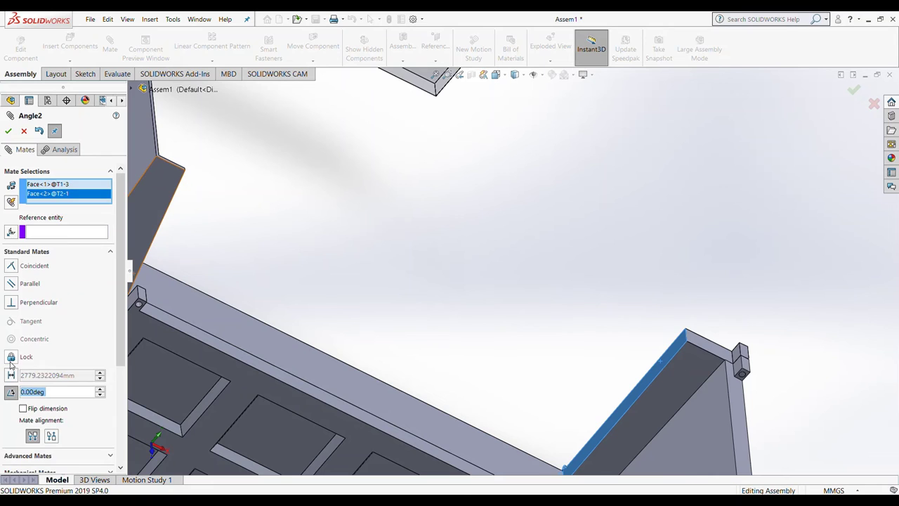
{"action": "left_click", "coordinate": [52, 436]}
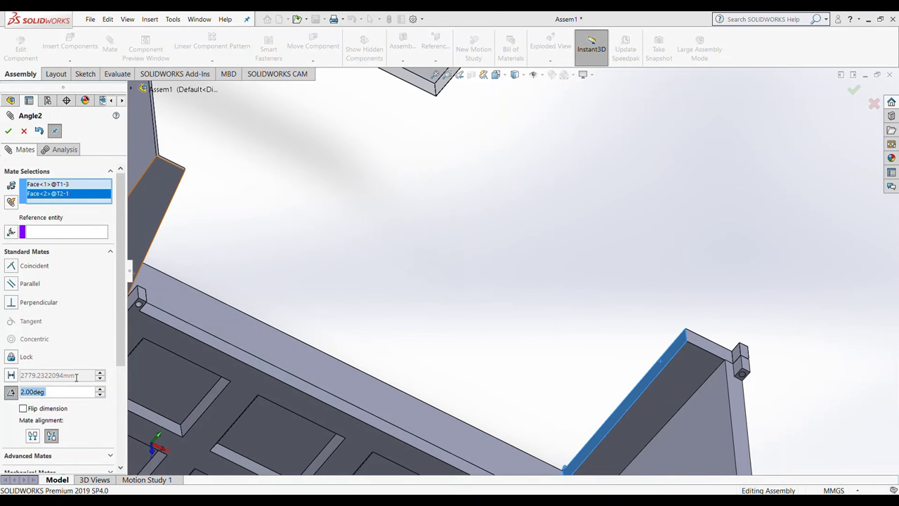
{"action": "type", "text": "3"}
{"action": "key", "text": "Return"}
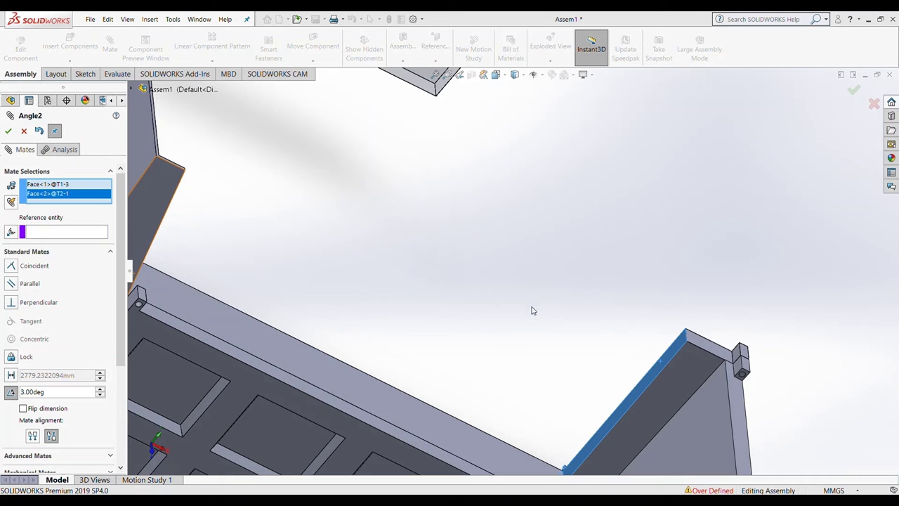
{"action": "key", "text": "Return"}
{"action": "scroll", "coordinate": [506, 293], "scroll_direction": "up", "scroll_amount": 2}
Step: Select the hinge-pin edge on T1 and the matching hinge edge on T2
{"action": "scroll", "coordinate": [305, 202], "scroll_direction": "up", "scroll_amount": 2}
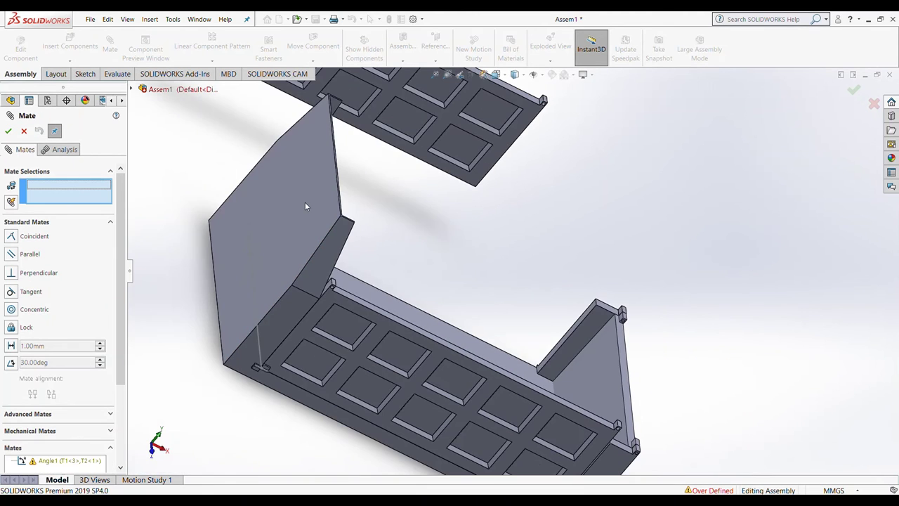
{"action": "scroll", "coordinate": [305, 176], "scroll_direction": "up", "scroll_amount": 1}
{"action": "scroll", "coordinate": [571, 224], "scroll_direction": "down", "scroll_amount": 4}
{"action": "scroll", "coordinate": [562, 224], "scroll_direction": "down", "scroll_amount": 3}
{"action": "scroll", "coordinate": [464, 277], "scroll_direction": "down", "scroll_amount": 3}
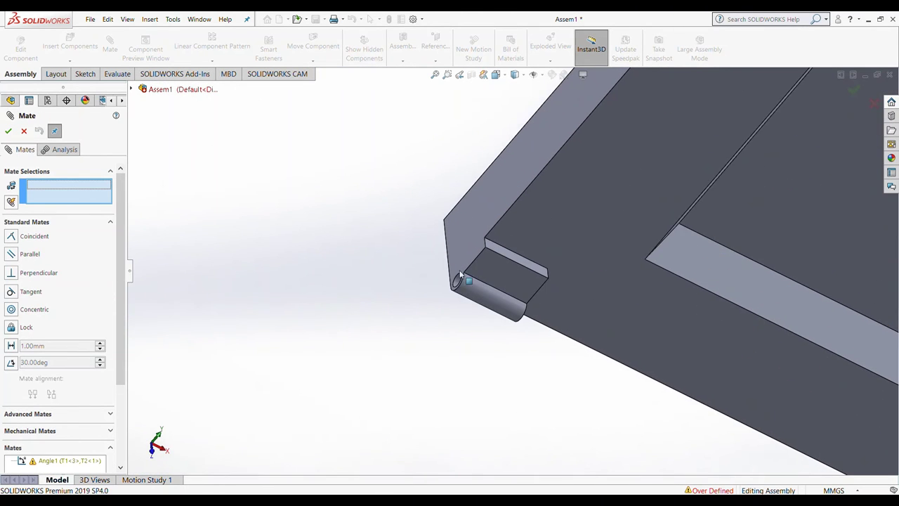
{"action": "left_click", "coordinate": [469, 280]}
{"action": "scroll", "coordinate": [627, 303], "scroll_direction": "up", "scroll_amount": 3}
{"action": "scroll", "coordinate": [747, 386], "scroll_direction": "up", "scroll_amount": 2}
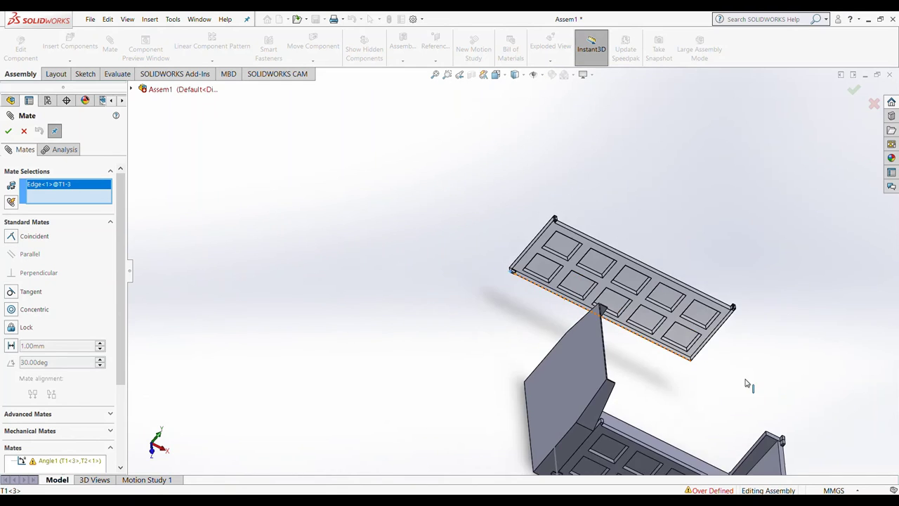
{"action": "scroll", "coordinate": [736, 445], "scroll_direction": "down", "scroll_amount": 2}
{"action": "scroll", "coordinate": [568, 387], "scroll_direction": "down", "scroll_amount": 3}
{"action": "scroll", "coordinate": [568, 387], "scroll_direction": "down", "scroll_amount": 2}
{"action": "scroll", "coordinate": [434, 373], "scroll_direction": "down", "scroll_amount": 2}
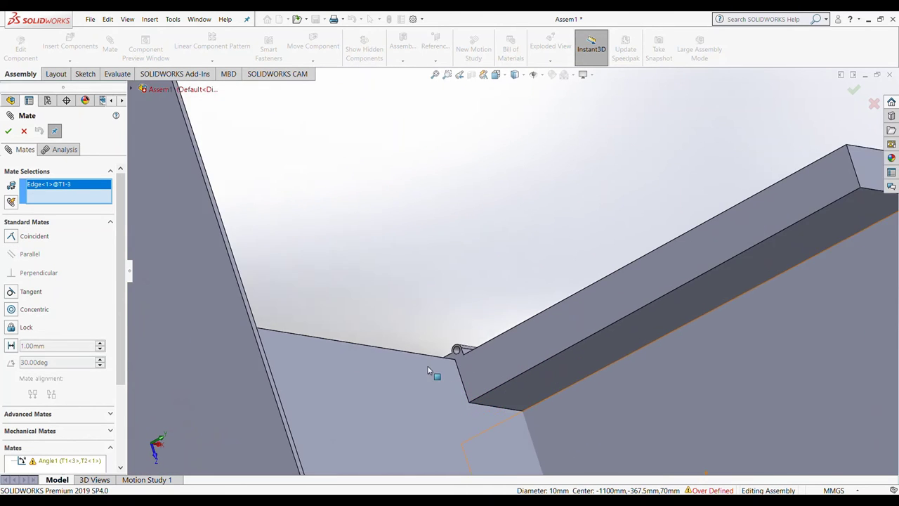
{"action": "scroll", "coordinate": [492, 317], "scroll_direction": "down", "scroll_amount": 2}
{"action": "left_click", "coordinate": [495, 320]}
{"action": "scroll", "coordinate": [495, 321], "scroll_direction": "up", "scroll_amount": 2}
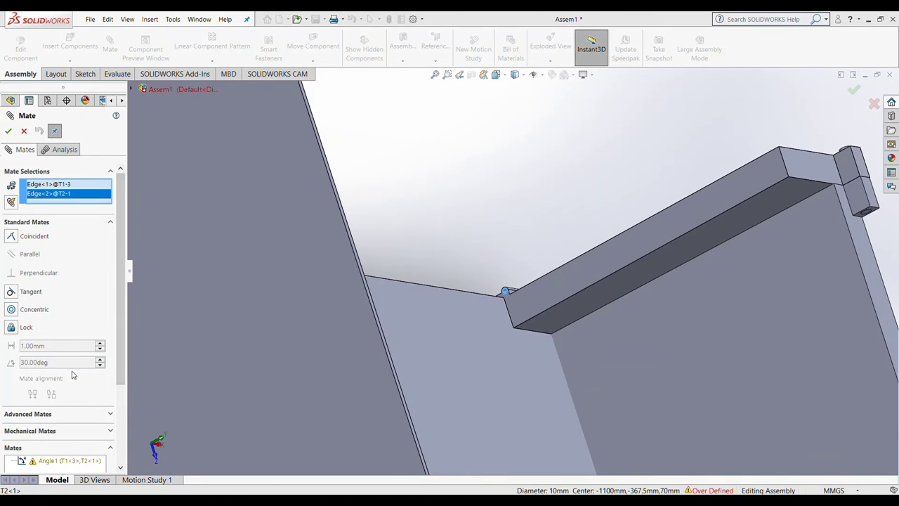
{"action": "scroll", "coordinate": [72, 375], "scroll_direction": "down", "scroll_amount": 3}
Step: Mate the two edges Coincident and anti-aligned, then close the Mate dialog
{"action": "left_click", "coordinate": [12, 251]}
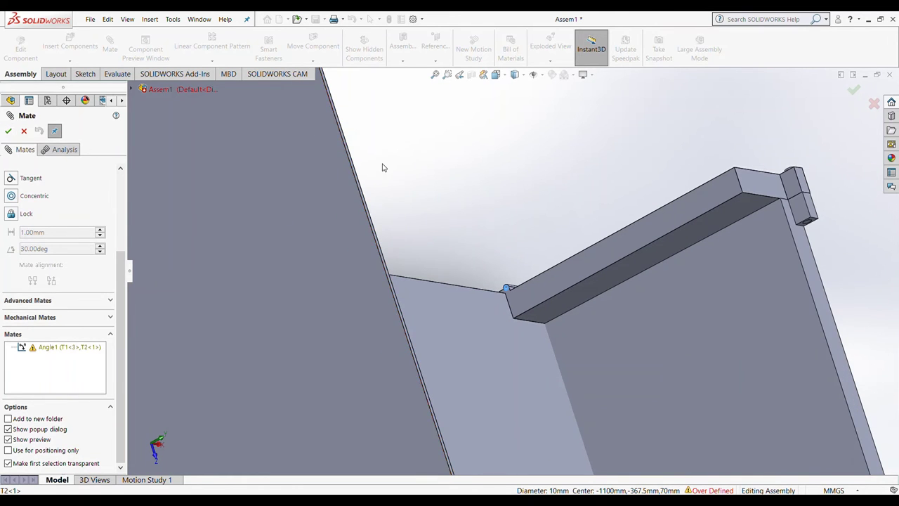
{"action": "scroll", "coordinate": [400, 161], "scroll_direction": "up", "scroll_amount": 3}
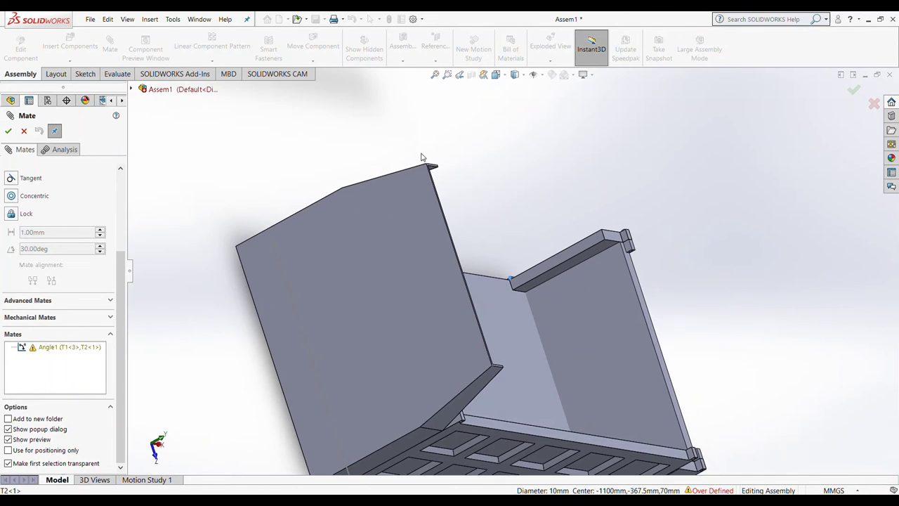
{"action": "left_click", "coordinate": [6, 188]}
{"action": "scroll", "coordinate": [20, 259], "scroll_direction": "down", "scroll_amount": 3}
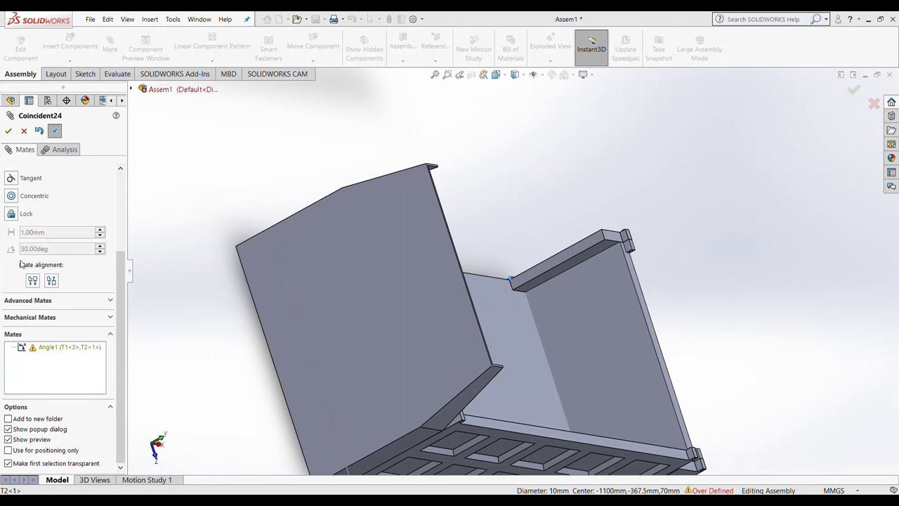
{"action": "left_click", "coordinate": [51, 280]}
{"action": "key", "text": "Return"}
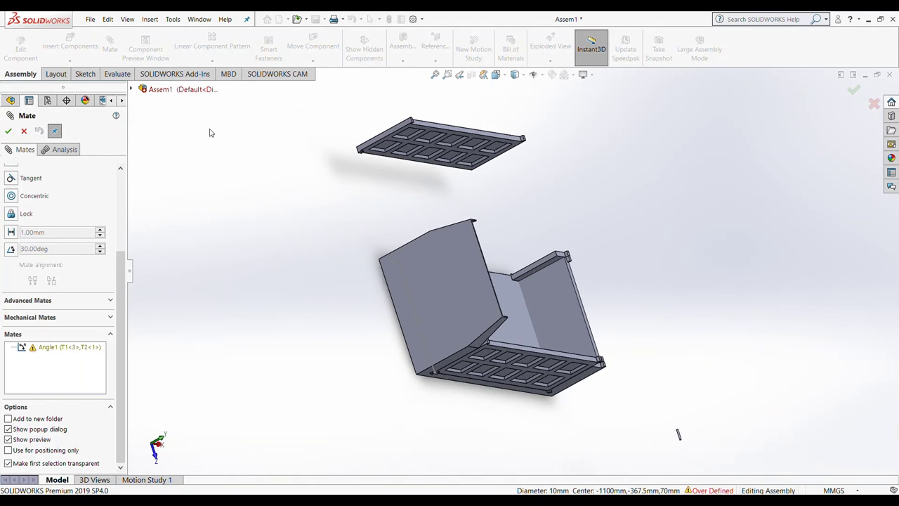
{"action": "key", "text": "Return"}
{"action": "scroll", "coordinate": [327, 169], "scroll_direction": "down", "scroll_amount": 1}
Step: Mate the T1 tray-corner hinge edge coincident with the T2 hinge-hole edge
{"action": "scroll", "coordinate": [536, 243], "scroll_direction": "down", "scroll_amount": 5}
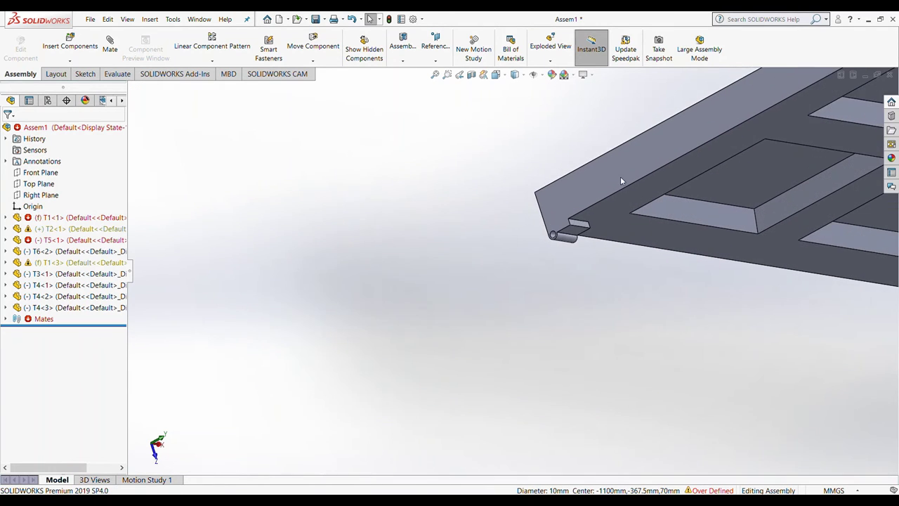
{"action": "scroll", "coordinate": [536, 243], "scroll_direction": "down", "scroll_amount": 2}
{"action": "left_click", "coordinate": [536, 243]}
{"action": "scroll", "coordinate": [536, 243], "scroll_direction": "up", "scroll_amount": 5}
{"action": "scroll", "coordinate": [789, 377], "scroll_direction": "up", "scroll_amount": 3}
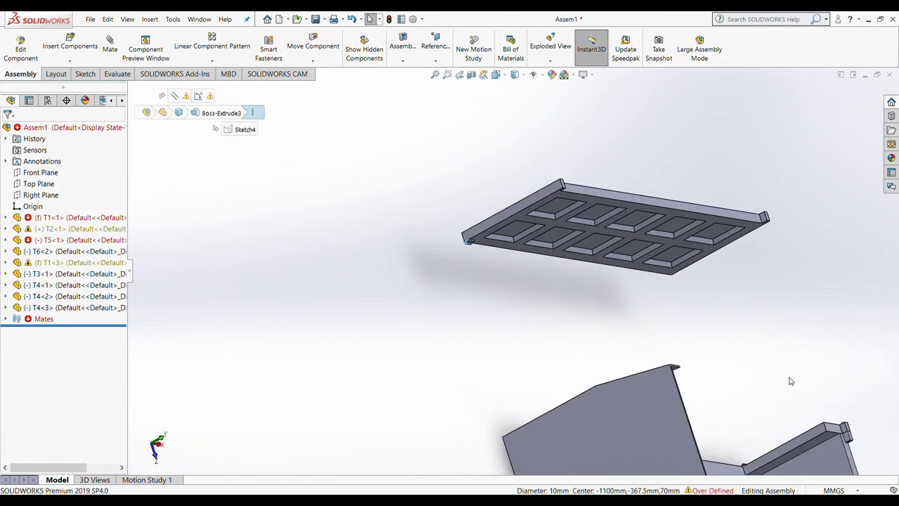
{"action": "left_click", "coordinate": [109, 43]}
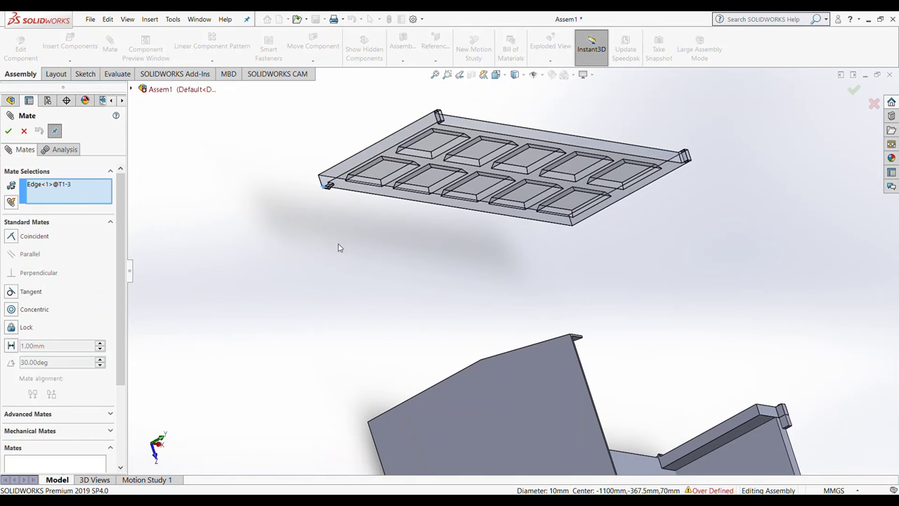
{"action": "scroll", "coordinate": [560, 272], "scroll_direction": "down", "scroll_amount": 3}
{"action": "scroll", "coordinate": [658, 363], "scroll_direction": "up", "scroll_amount": 1}
{"action": "scroll", "coordinate": [658, 363], "scroll_direction": "down", "scroll_amount": 3}
{"action": "scroll", "coordinate": [327, 396], "scroll_direction": "down", "scroll_amount": 2}
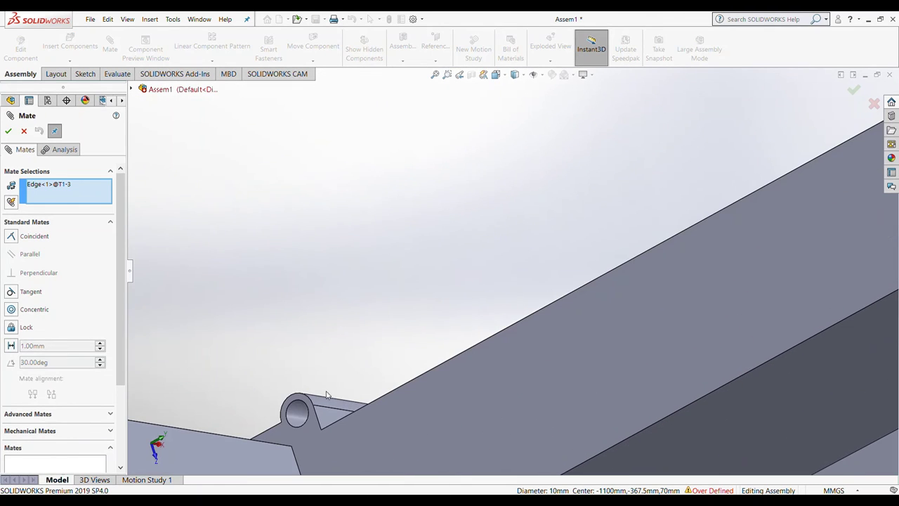
{"action": "left_click", "coordinate": [286, 408]}
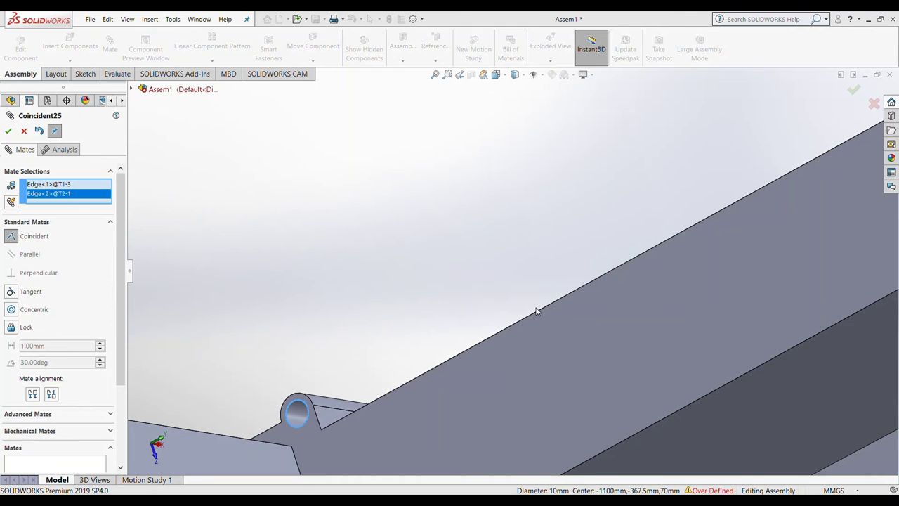
{"action": "key", "text": "Return"}
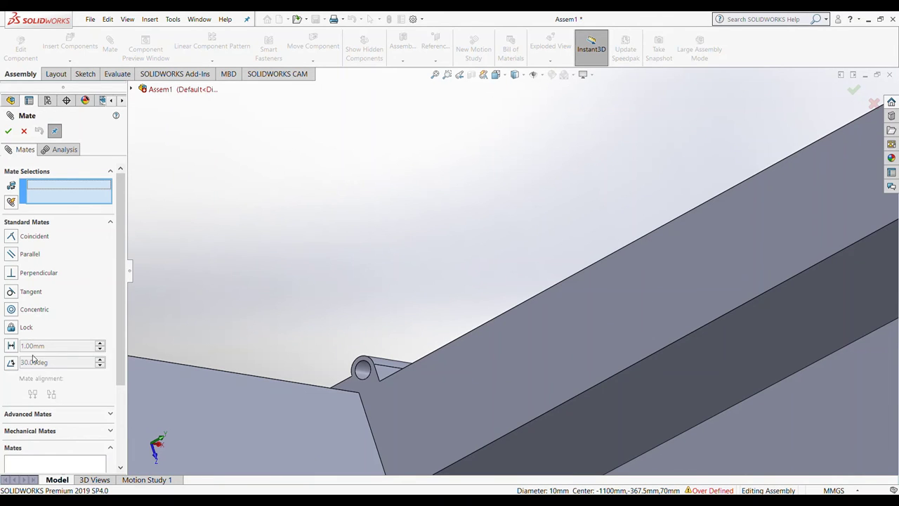
Step: Set the angle value of a new mate to 90 degrees
{"action": "left_click", "coordinate": [32, 360]}
{"action": "type", "text": "90"}
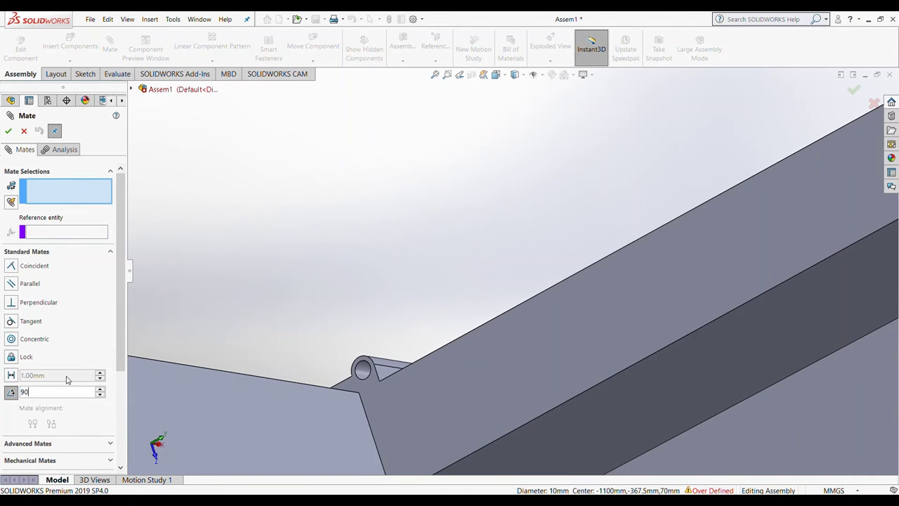
{"action": "key", "text": "Return"}
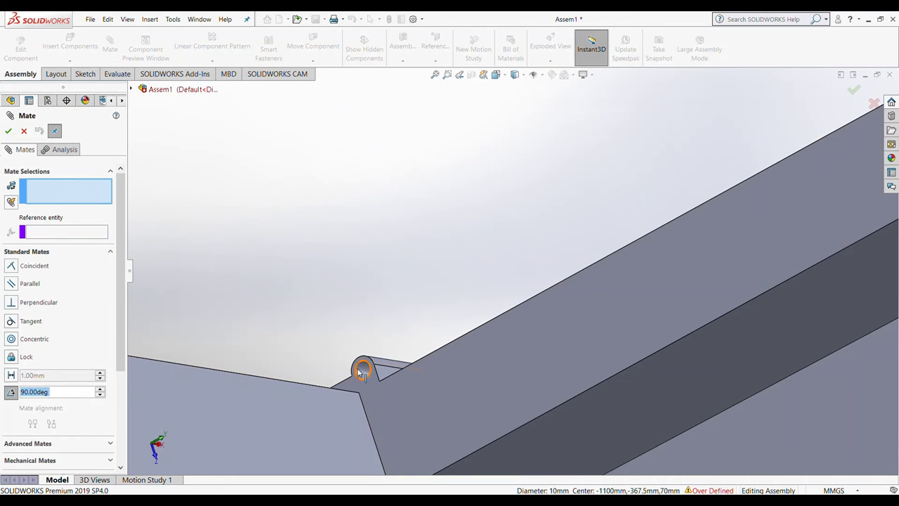
{"action": "scroll", "coordinate": [231, 274], "scroll_direction": "up", "scroll_amount": 5}
{"action": "scroll", "coordinate": [419, 193], "scroll_direction": "down", "scroll_amount": 2}
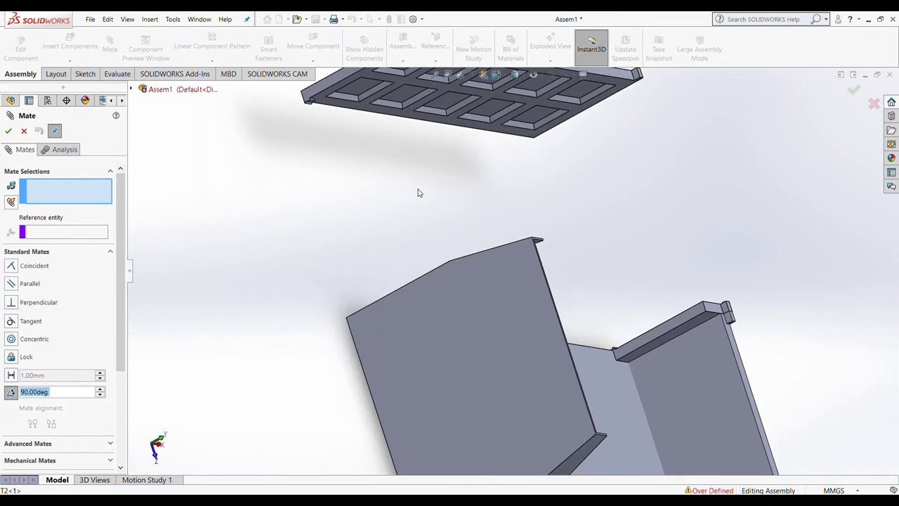
{"action": "scroll", "coordinate": [269, 112], "scroll_direction": "down", "scroll_amount": 2}
{"action": "scroll", "coordinate": [269, 115], "scroll_direction": "up", "scroll_amount": 1}
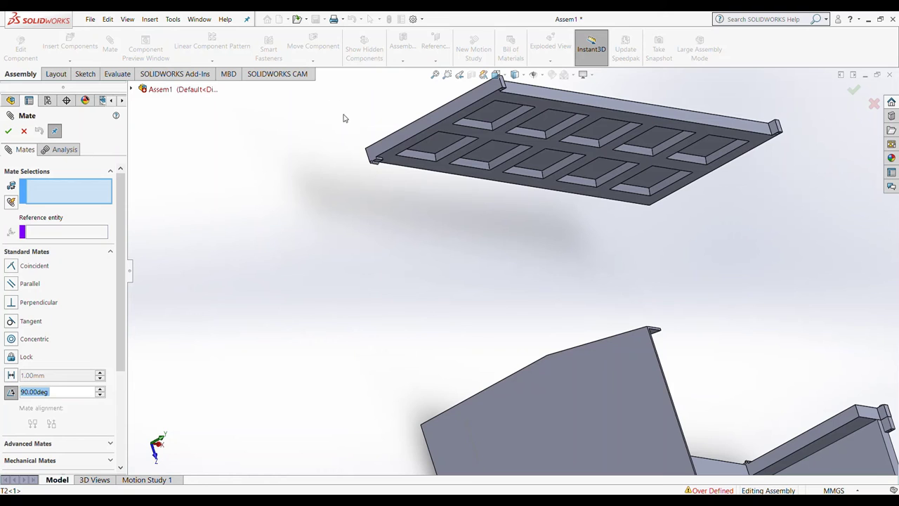
{"action": "scroll", "coordinate": [384, 177], "scroll_direction": "down", "scroll_amount": 2}
{"action": "scroll", "coordinate": [386, 179], "scroll_direction": "down", "scroll_amount": 2}
{"action": "scroll", "coordinate": [417, 187], "scroll_direction": "down", "scroll_amount": 2}
{"action": "scroll", "coordinate": [491, 267], "scroll_direction": "down", "scroll_amount": 1}
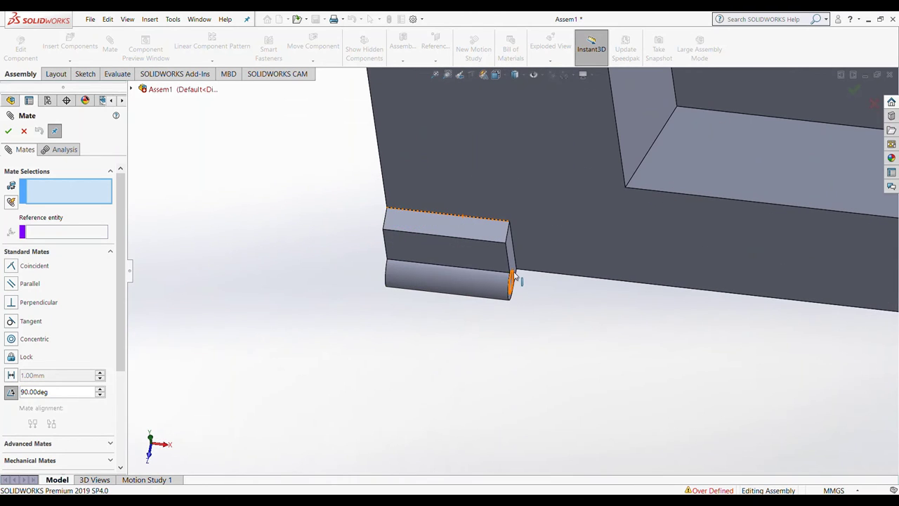
Step: Close the Mate session and select the T1 lid's 60 mm corner edge and top edge
{"action": "left_click", "coordinate": [7, 131]}
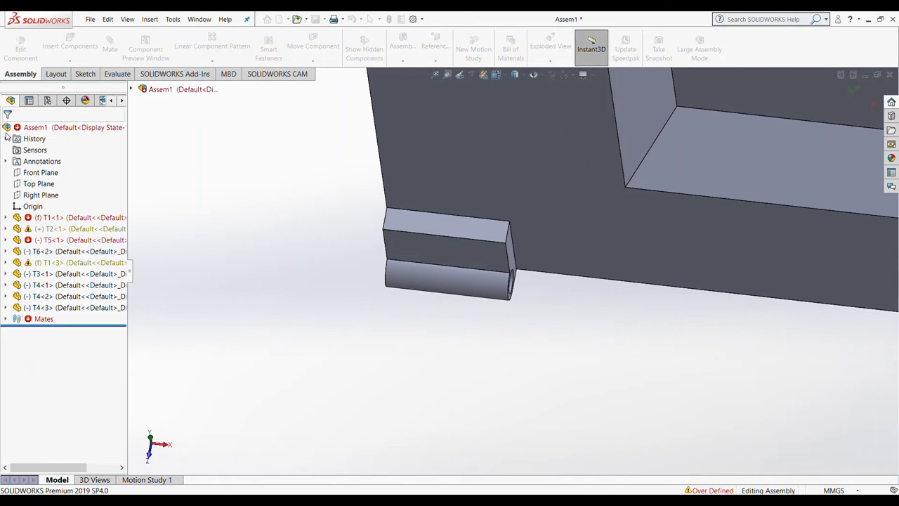
{"action": "scroll", "coordinate": [446, 165], "scroll_direction": "up", "scroll_amount": 2}
{"action": "scroll", "coordinate": [470, 158], "scroll_direction": "up", "scroll_amount": 1}
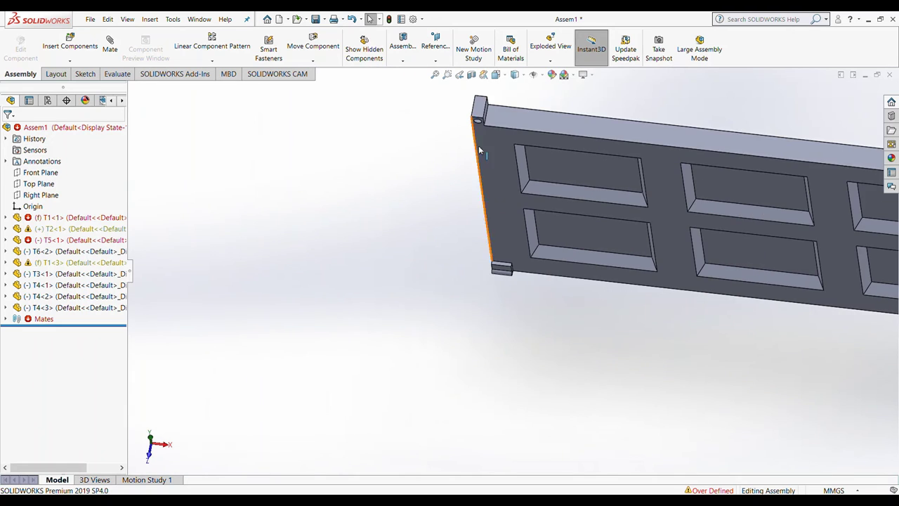
{"action": "scroll", "coordinate": [481, 146], "scroll_direction": "up", "scroll_amount": 2}
{"action": "scroll", "coordinate": [733, 226], "scroll_direction": "up", "scroll_amount": 1}
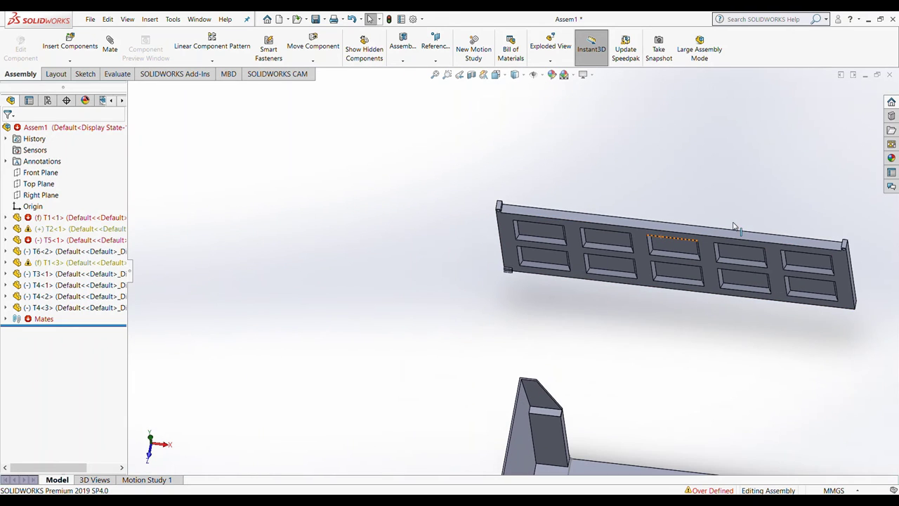
{"action": "left_click", "coordinate": [843, 258]}
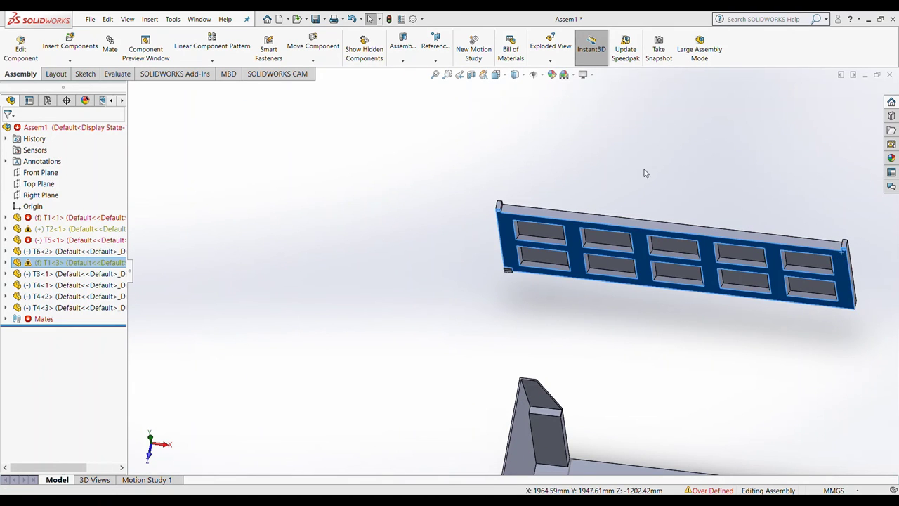
{"action": "left_click", "coordinate": [568, 156]}
{"action": "left_click", "coordinate": [500, 205]}
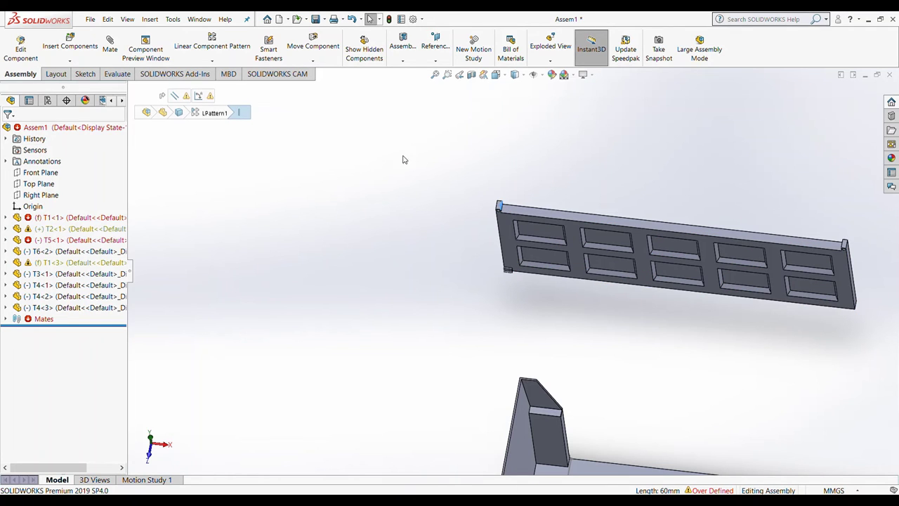
{"action": "left_click", "coordinate": [240, 114]}
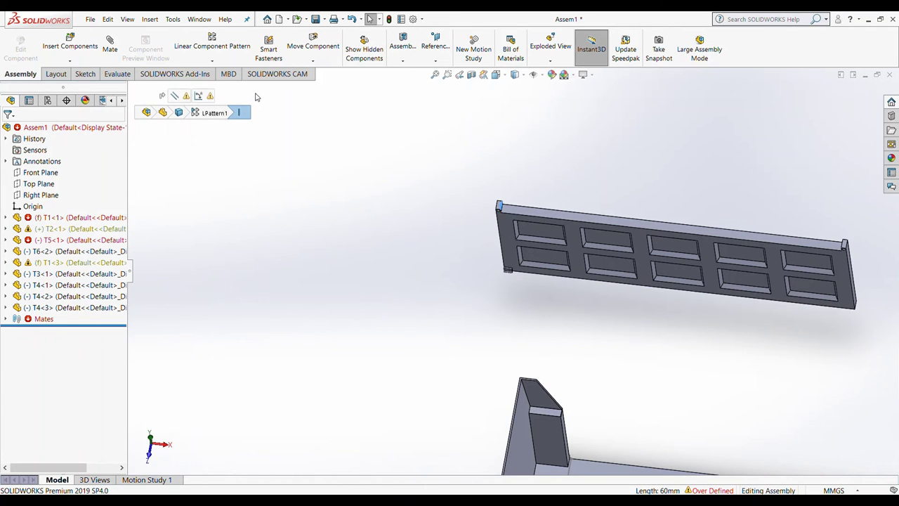
{"action": "left_click", "coordinate": [506, 209]}
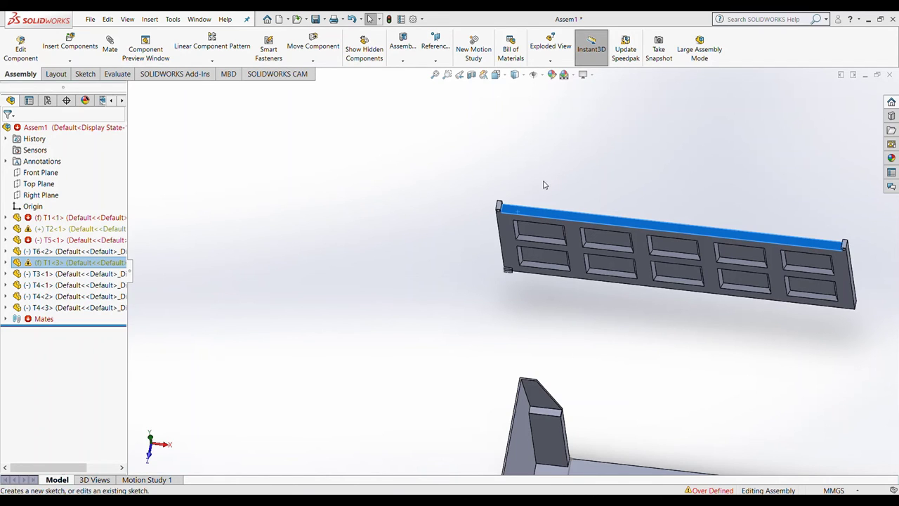
Step: Box-select the whole T1 lid and bring up Insert Components
{"action": "left_click_drag", "start_coordinate": [536, 189], "coordinate": [581, 204]}
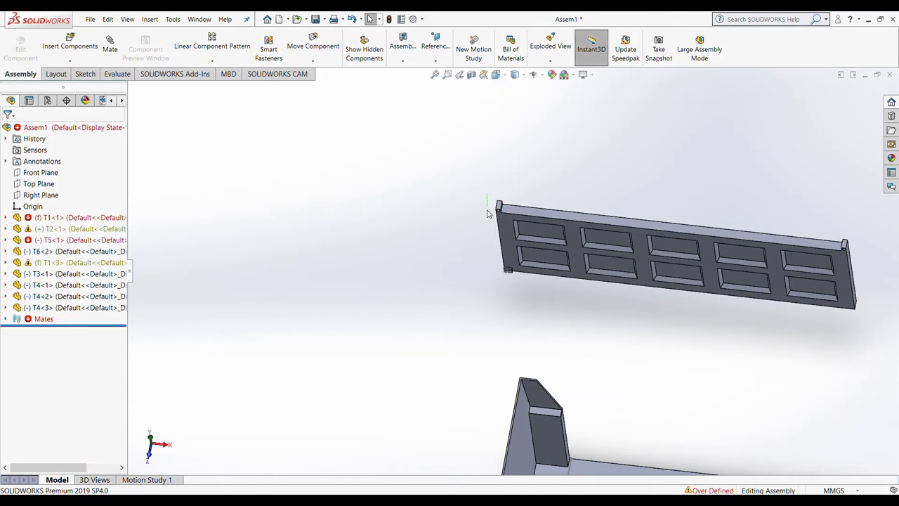
{"action": "left_click_drag", "start_coordinate": [488, 196], "coordinate": [885, 335]}
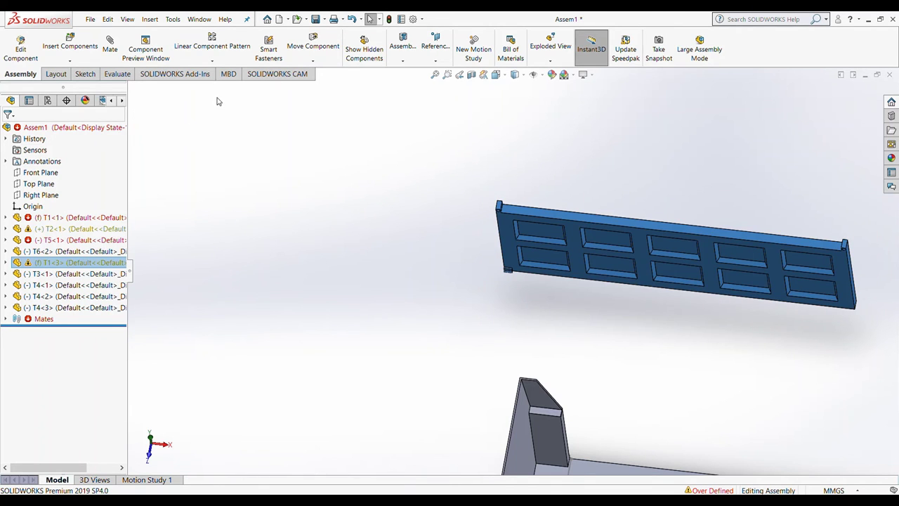
{"action": "left_click", "coordinate": [69, 44]}
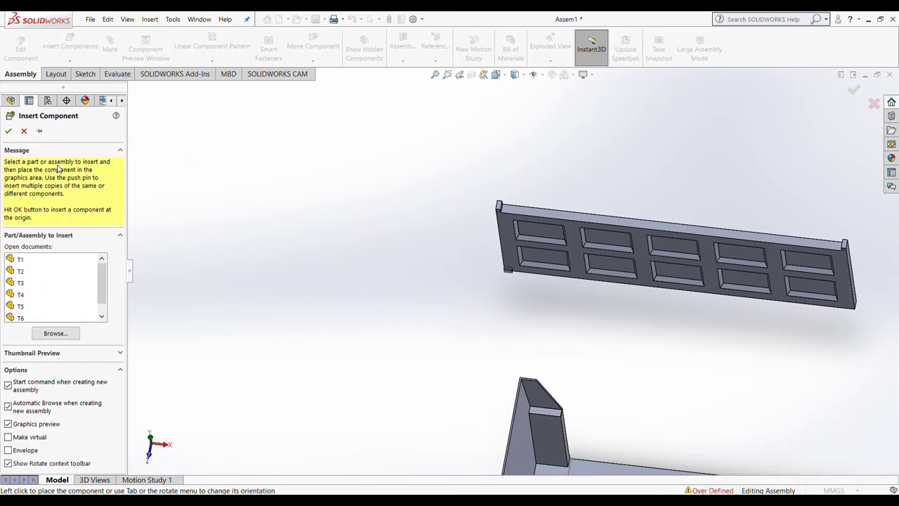
Step: Pick part T1 from the open documents and fit the assembly in view
{"action": "left_click", "coordinate": [20, 258]}
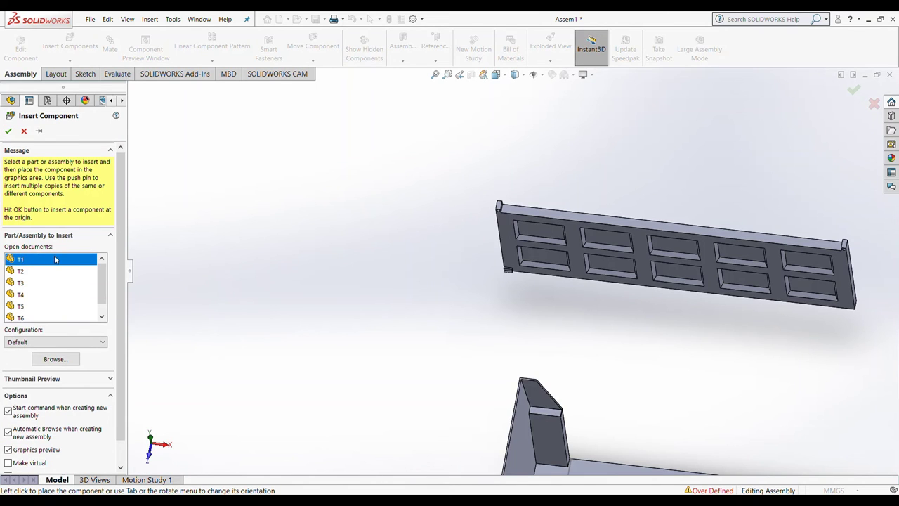
{"action": "key", "text": "f"}
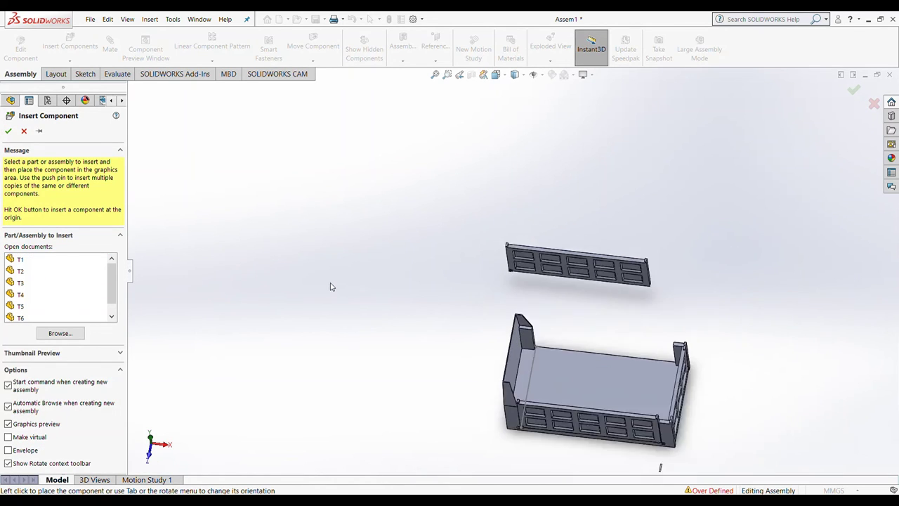
{"action": "left_click", "coordinate": [36, 263]}
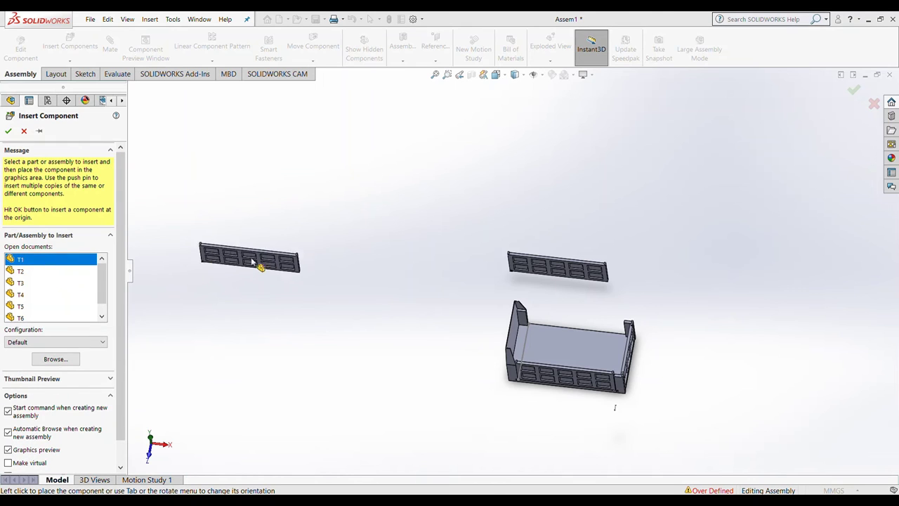
{"action": "scroll", "coordinate": [314, 267], "scroll_direction": "down", "scroll_amount": 3}
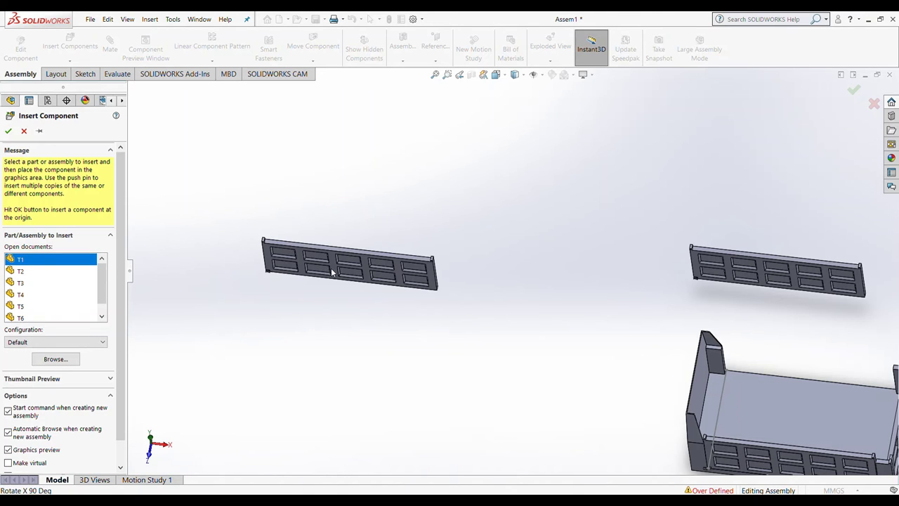
Step: Rotate the T1 preview in 90° steps until it lies flat, then place it as T1<4>
{"action": "key", "text": "Tab"}
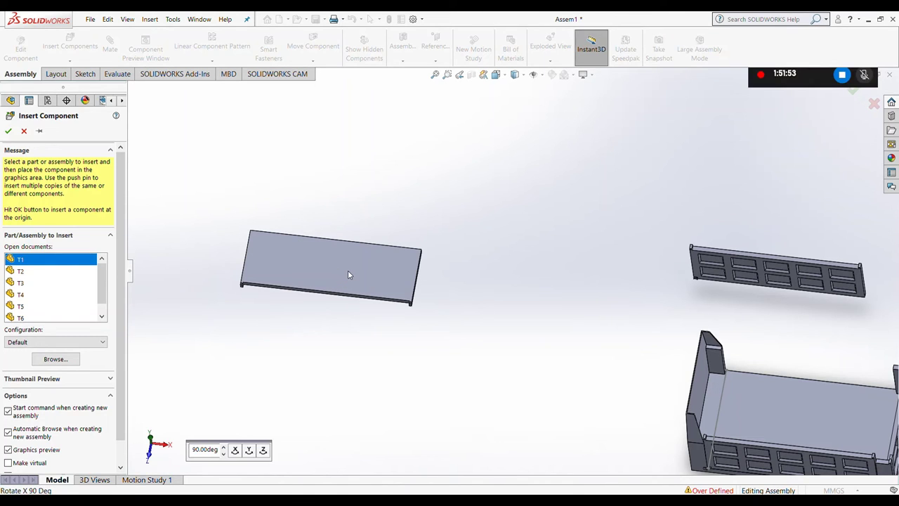
{"action": "key", "text": "Tab"}
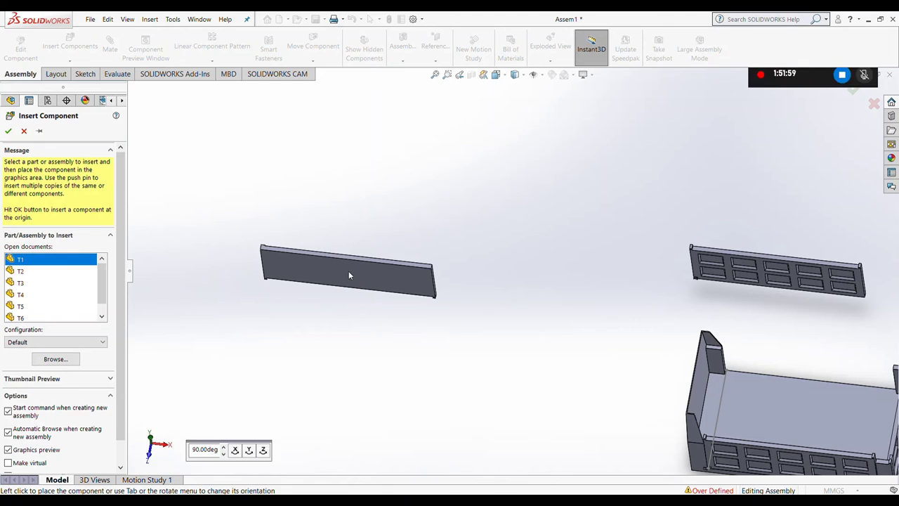
{"action": "key", "text": "Tab"}
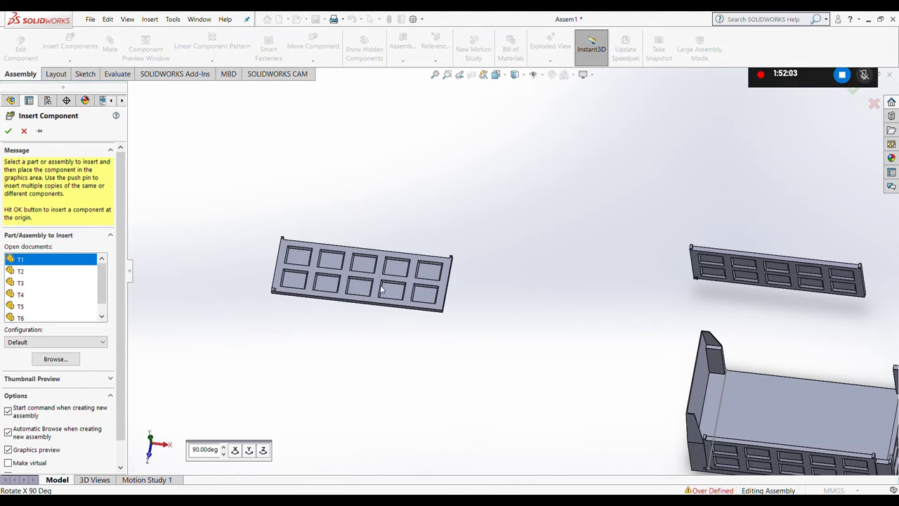
{"action": "key", "text": "shift+Tab"}
{"action": "scroll", "coordinate": [793, 281], "scroll_direction": "up", "scroll_amount": 4}
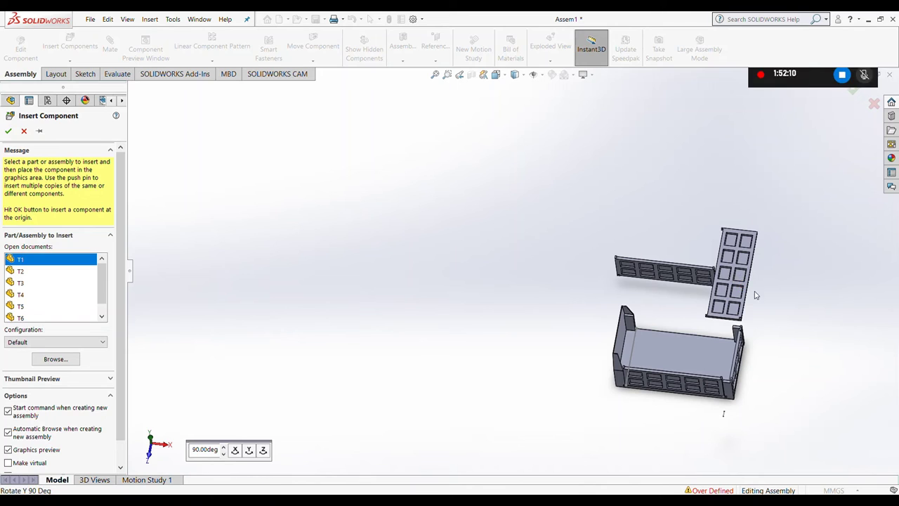
{"action": "key", "text": "Tab"}
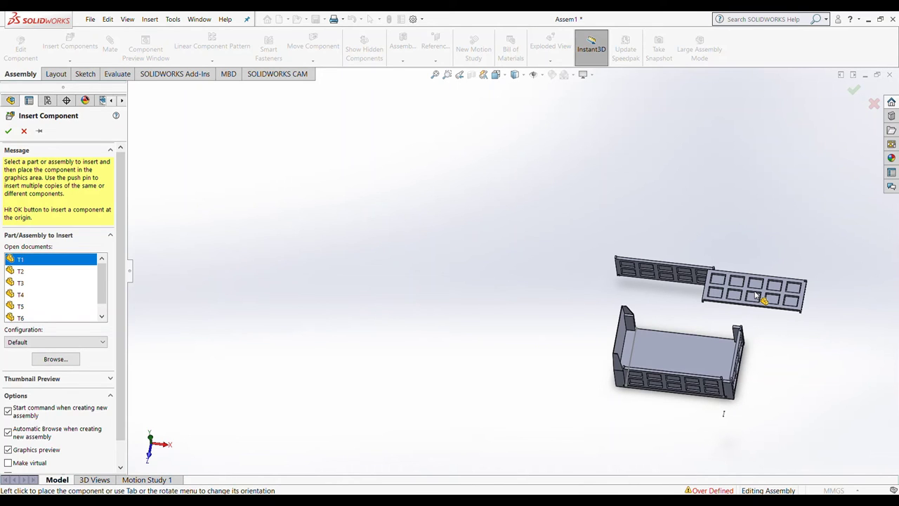
{"action": "key", "text": "Tab"}
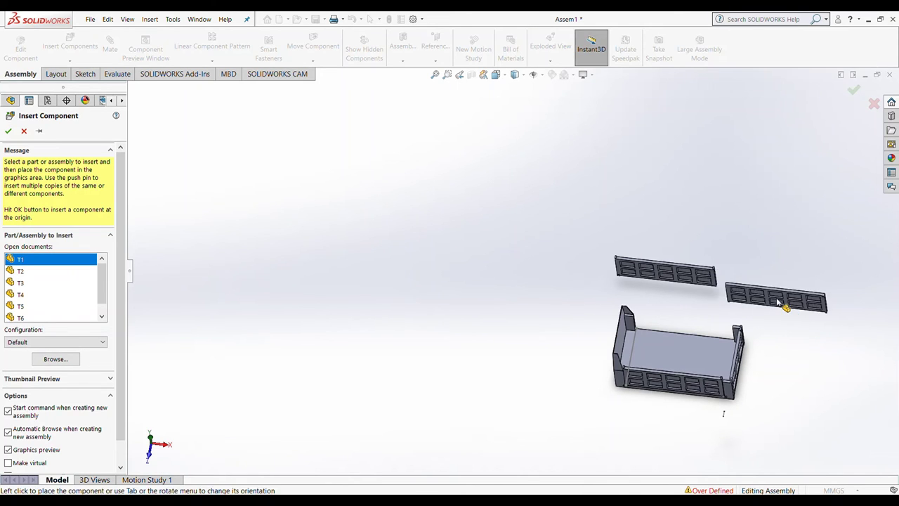
{"action": "key", "text": "Tab"}
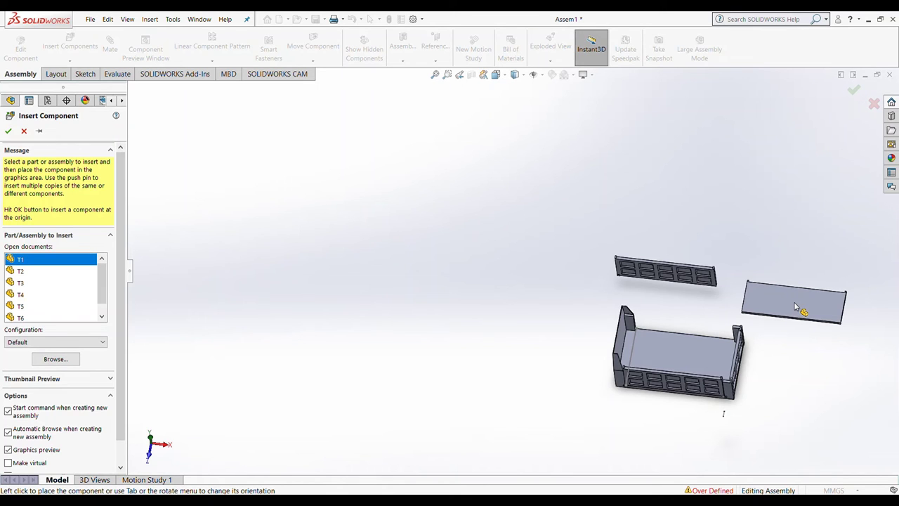
{"action": "key", "text": "Tab"}
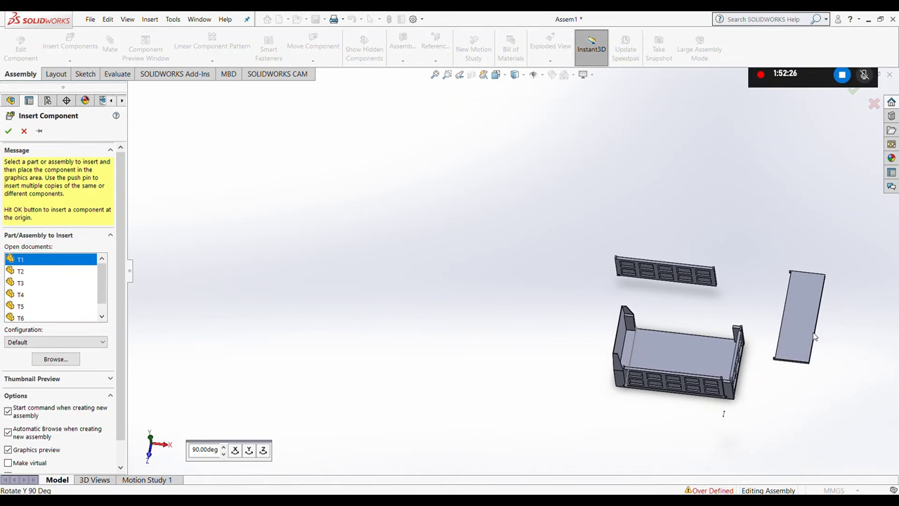
{"action": "key", "text": "Tab"}
{"action": "key", "text": "Tab"}
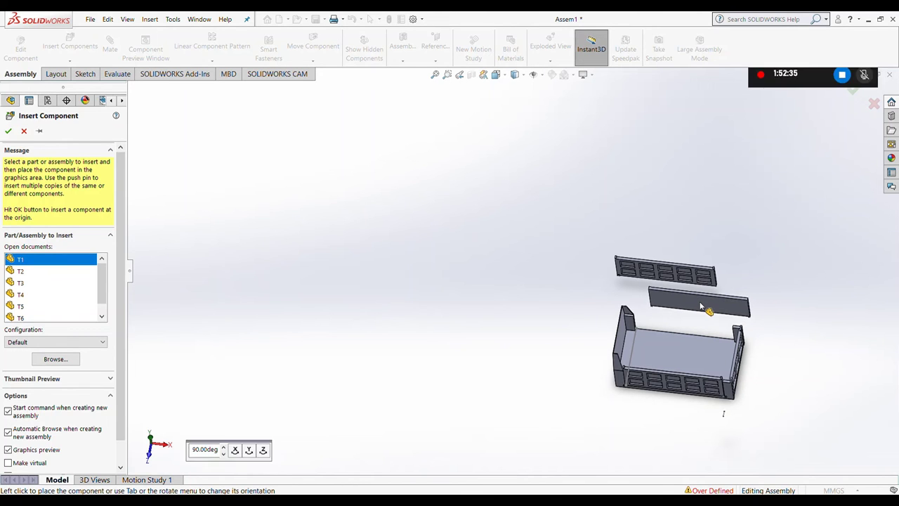
{"action": "left_click", "coordinate": [705, 307]}
{"action": "scroll", "coordinate": [641, 307], "scroll_direction": "down", "scroll_amount": 1}
{"action": "scroll", "coordinate": [641, 309], "scroll_direction": "down", "scroll_amount": 5}
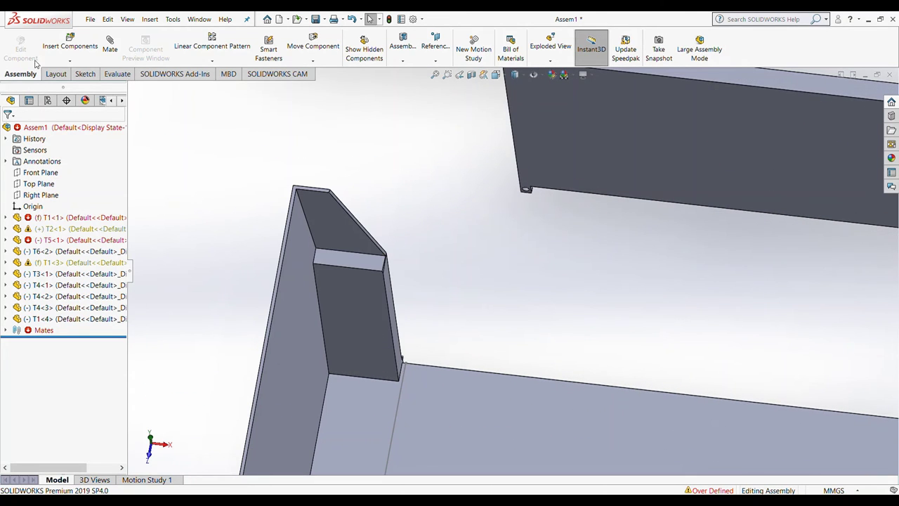
Step: Mate a T2 face coincident with the T1<4> plate face
{"action": "left_click", "coordinate": [110, 43]}
{"action": "left_click", "coordinate": [396, 297]}
{"action": "middle_click_drag", "start_coordinate": [393, 302], "coordinate": [287, 109]}
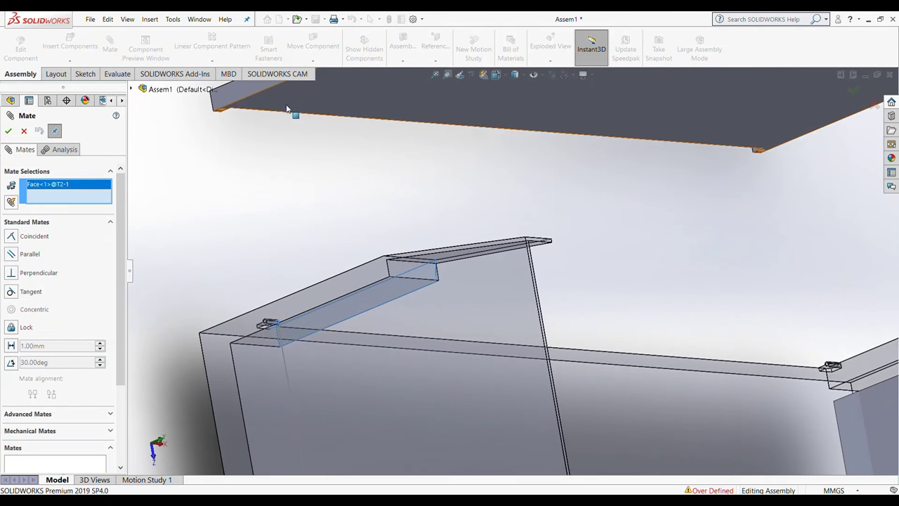
{"action": "left_click", "coordinate": [286, 109]}
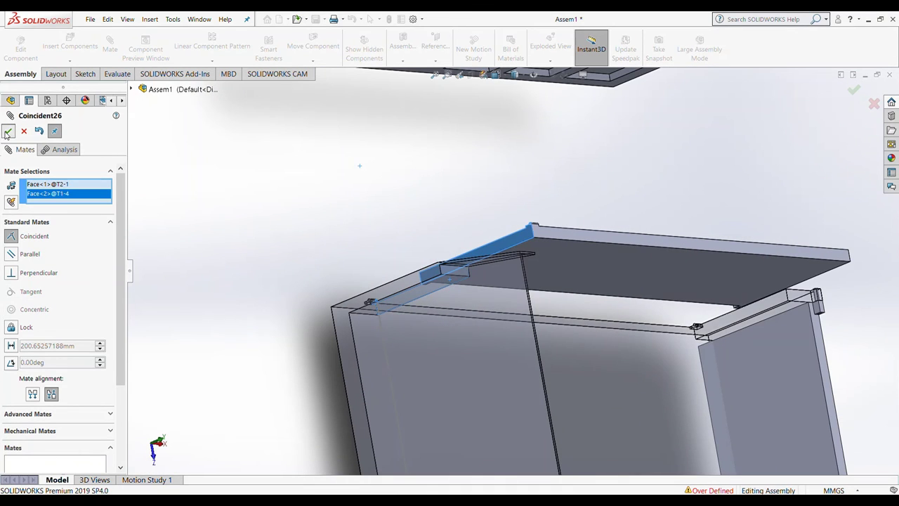
{"action": "left_click", "coordinate": [7, 131]}
Step: Drag the slatted door panel off the box and close the mate setup
{"action": "scroll", "coordinate": [465, 280], "scroll_direction": "up", "scroll_amount": 3}
{"action": "scroll", "coordinate": [405, 273], "scroll_direction": "up", "scroll_amount": 2}
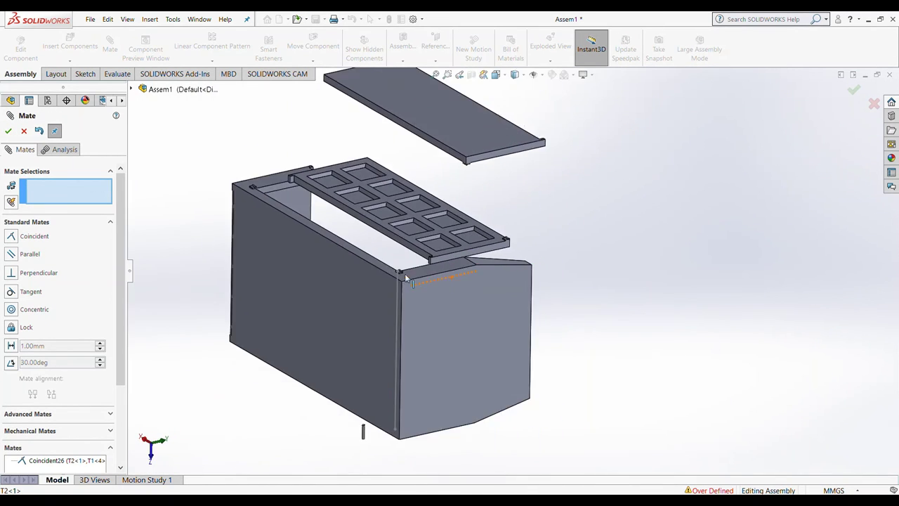
{"action": "scroll", "coordinate": [394, 267], "scroll_direction": "down", "scroll_amount": 3}
{"action": "mouse_move", "coordinate": [489, 231]}
{"action": "middle_mouse_down"}
{"action": "mouse_move", "coordinate": [527, 326]}
{"action": "mouse_move", "coordinate": [603, 397]}
{"action": "middle_mouse_up"}
{"action": "scroll", "coordinate": [632, 351], "scroll_direction": "down", "scroll_amount": 3}
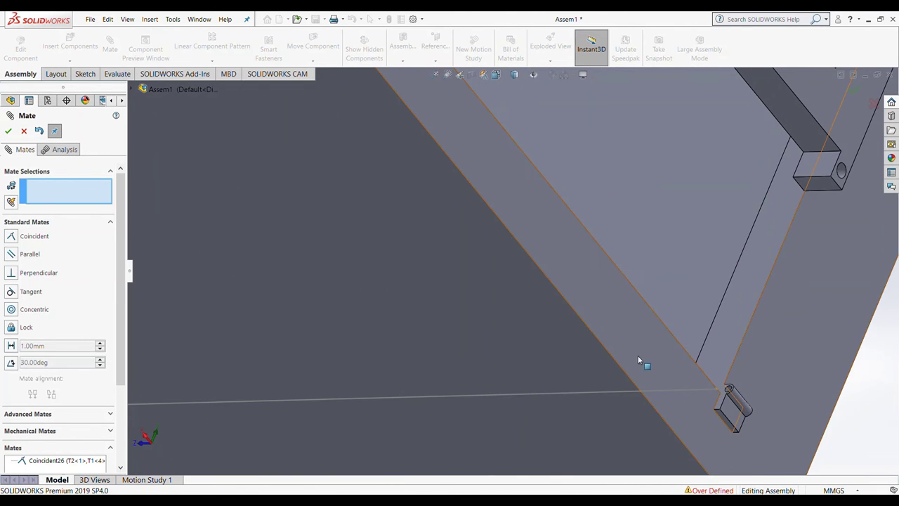
{"action": "scroll", "coordinate": [639, 357], "scroll_direction": "up", "scroll_amount": 5}
{"action": "middle_click_drag", "start_coordinate": [638, 356], "coordinate": [495, 141]}
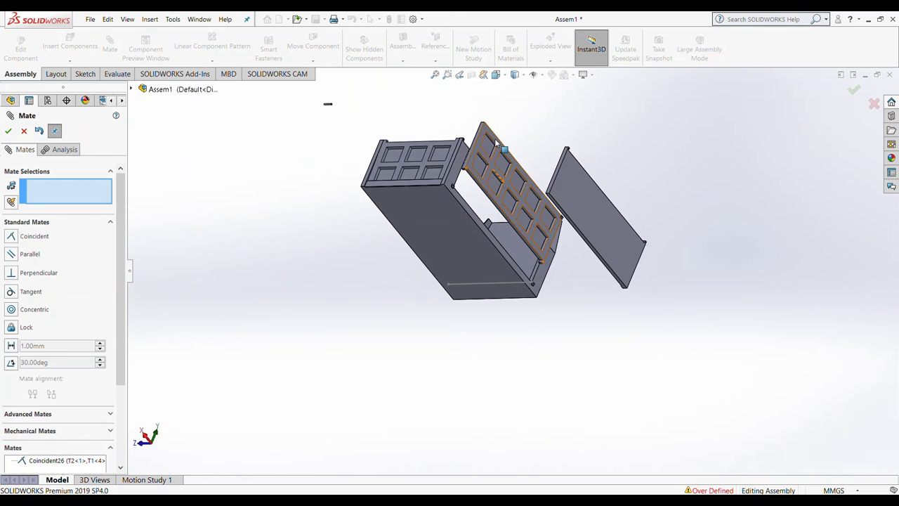
{"action": "left_click_drag", "start_coordinate": [495, 144], "coordinate": [625, 116]}
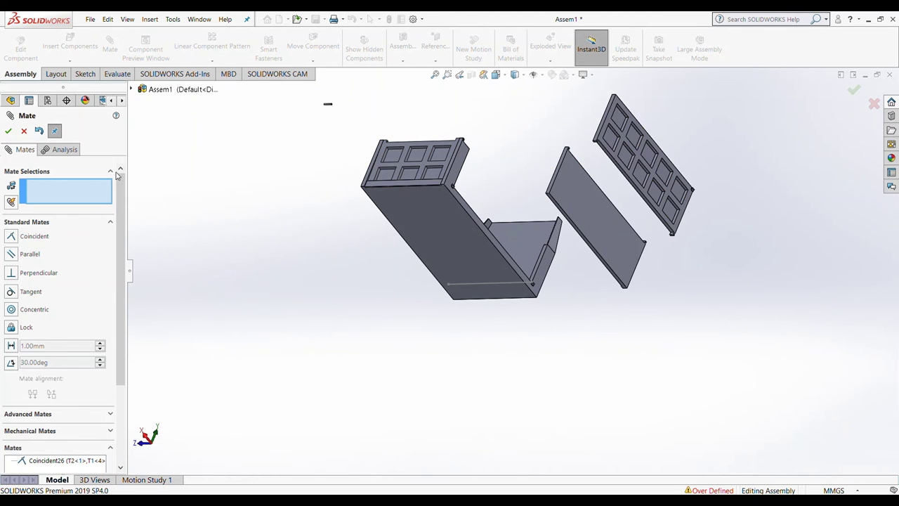
{"action": "left_click", "coordinate": [23, 131]}
Step: Insert T1 as T1<5>, rotated 90° about X, upright against the box side
{"action": "left_click", "coordinate": [57, 49]}
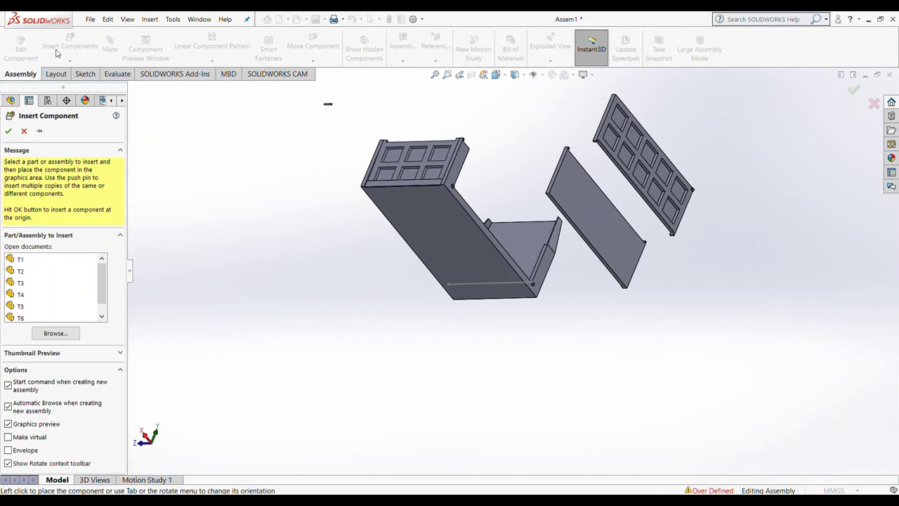
{"action": "left_click", "coordinate": [33, 264]}
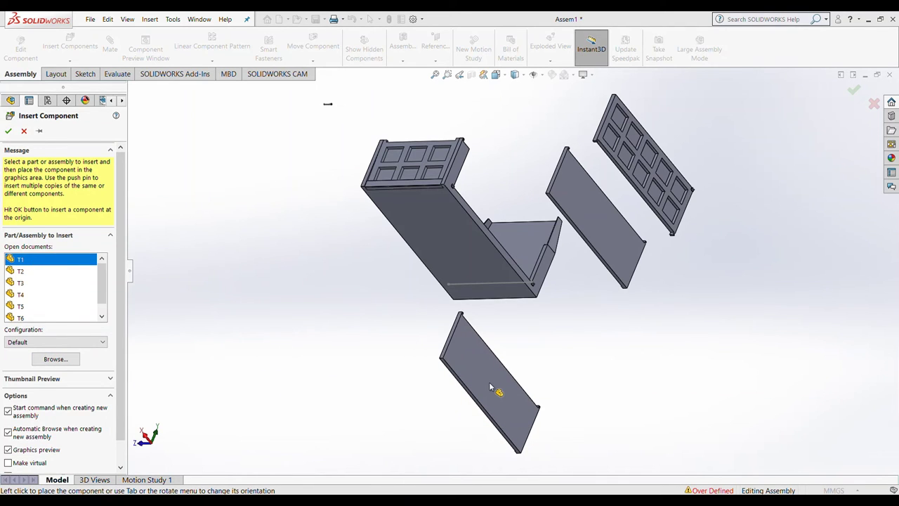
{"action": "left_click", "coordinate": [490, 384]}
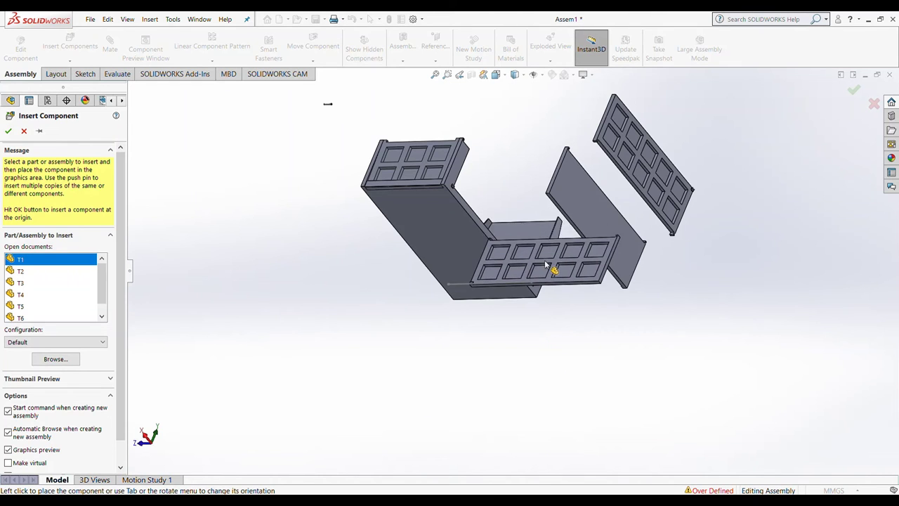
{"action": "key", "text": "Tab"}
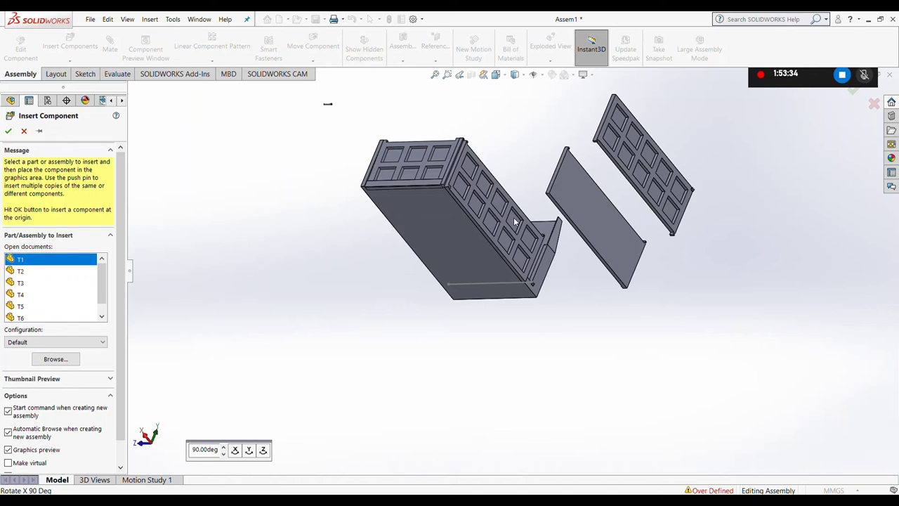
{"action": "left_click", "coordinate": [472, 199]}
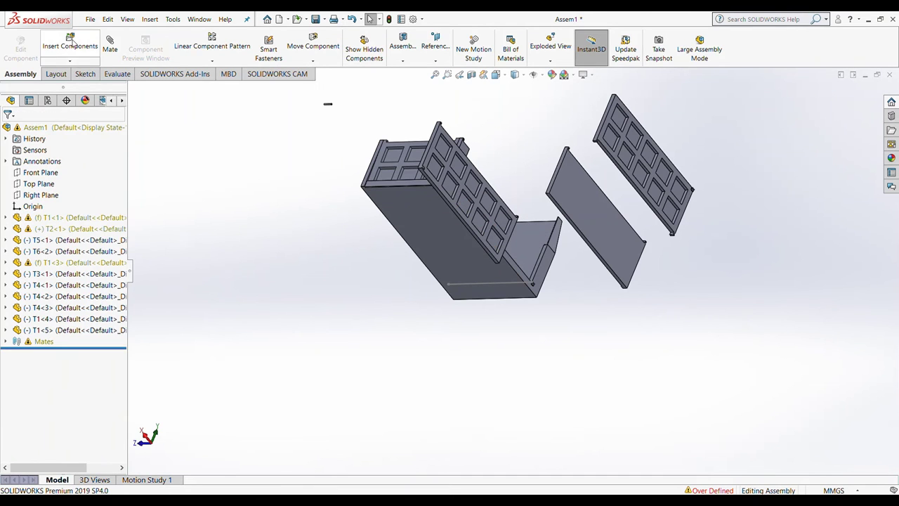
Step: Mate a T2 face coincident with the new T1<5> panel face
{"action": "left_click", "coordinate": [110, 47]}
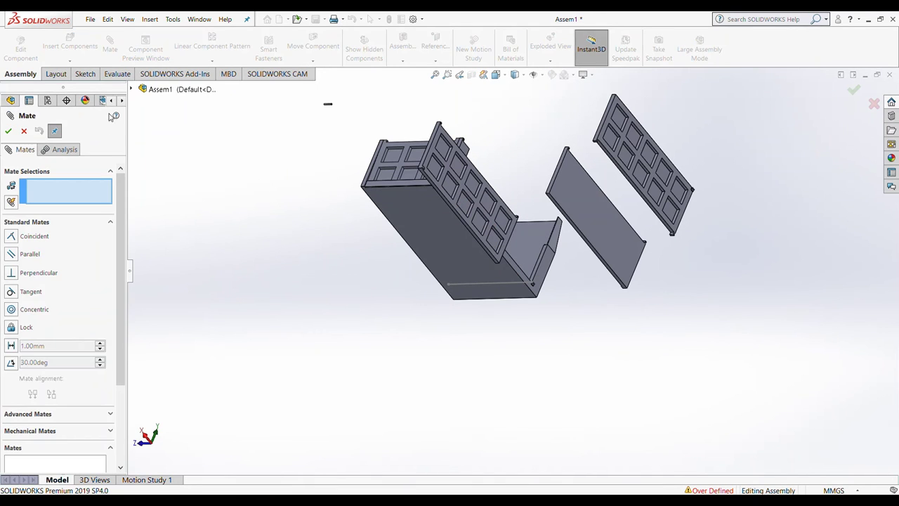
{"action": "scroll", "coordinate": [535, 257], "scroll_direction": "down", "scroll_amount": 4}
{"action": "left_click", "coordinate": [548, 253]}
{"action": "middle_click_drag", "start_coordinate": [548, 253], "coordinate": [218, 273]}
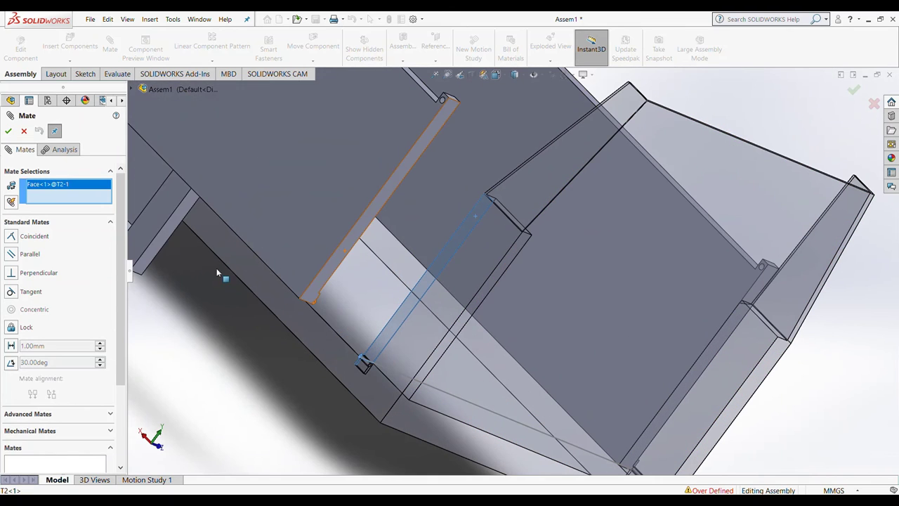
{"action": "left_click", "coordinate": [163, 233]}
{"action": "left_click", "coordinate": [110, 157]}
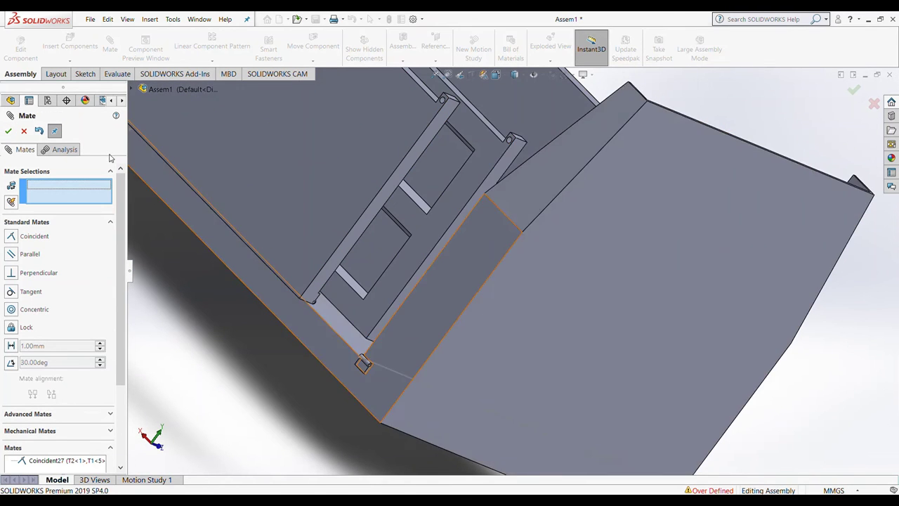
{"action": "key", "text": "f"}
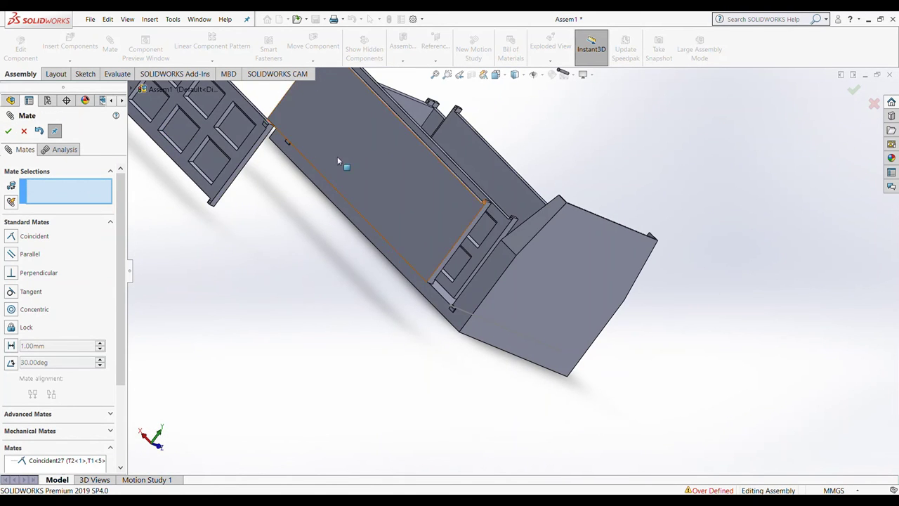
{"action": "left_click", "coordinate": [377, 192]}
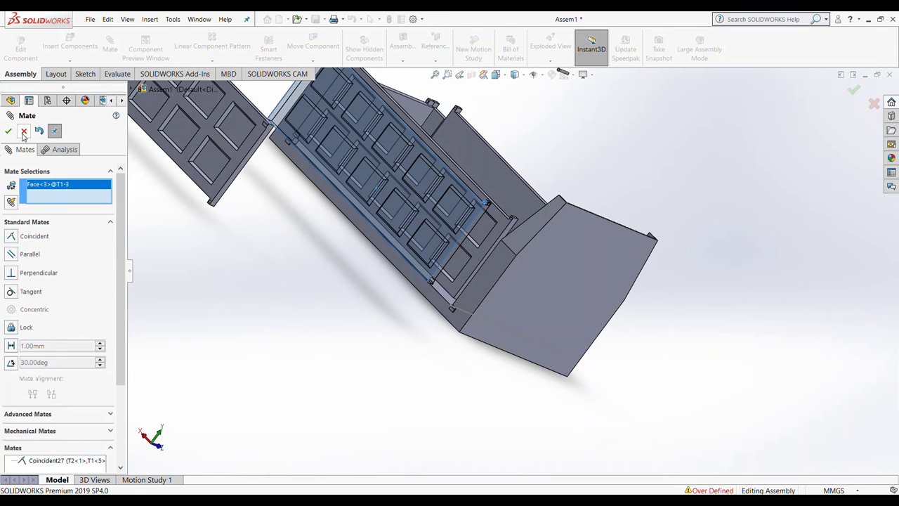
{"action": "key", "text": "Escape"}
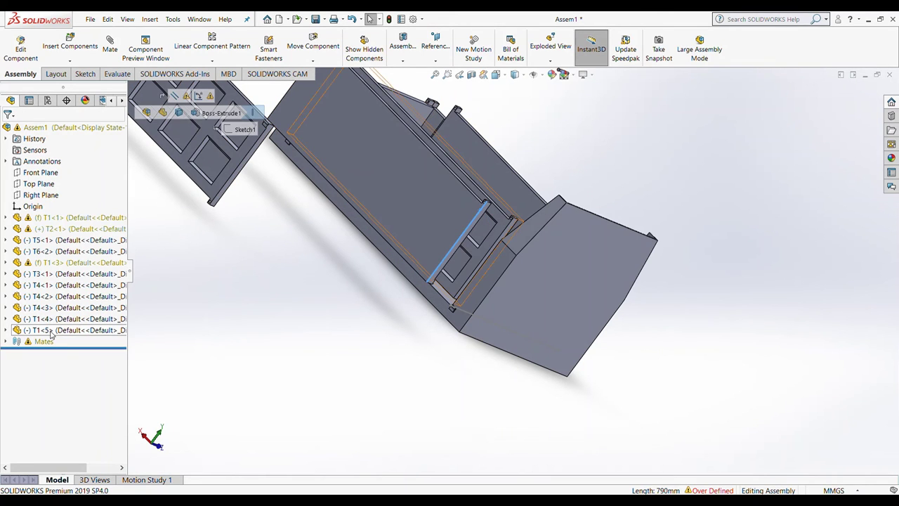
Step: Delete the T1<4> door component and select the flat T1<3> component for removal
{"action": "left_click", "coordinate": [35, 329]}
{"action": "left_click", "coordinate": [33, 321]}
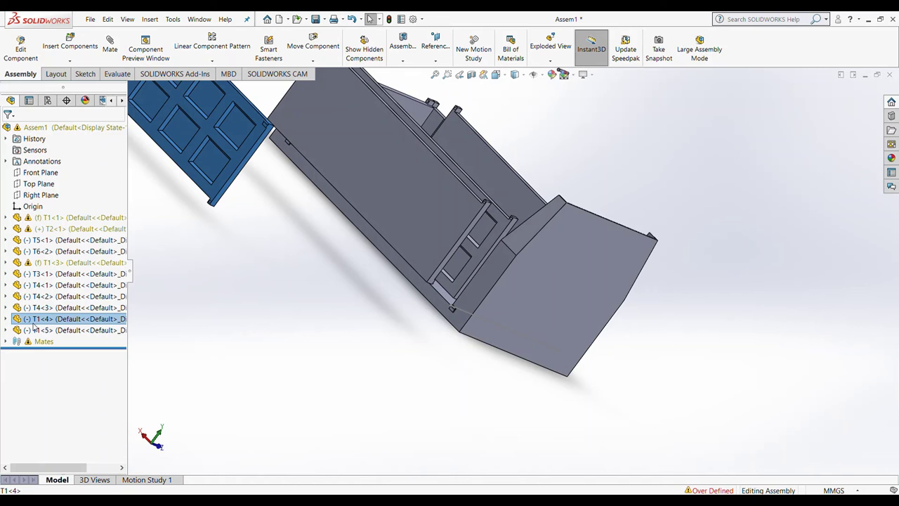
{"action": "key", "text": "Delete"}
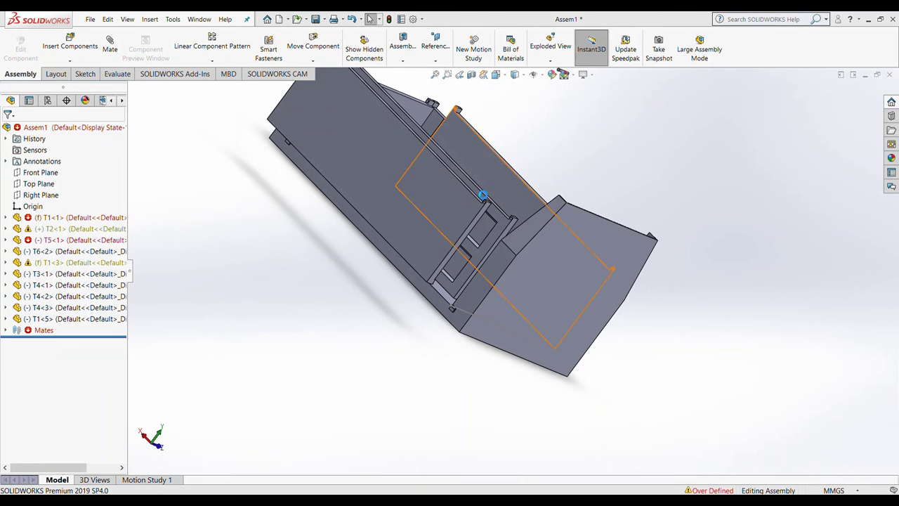
{"action": "left_click", "coordinate": [353, 176]}
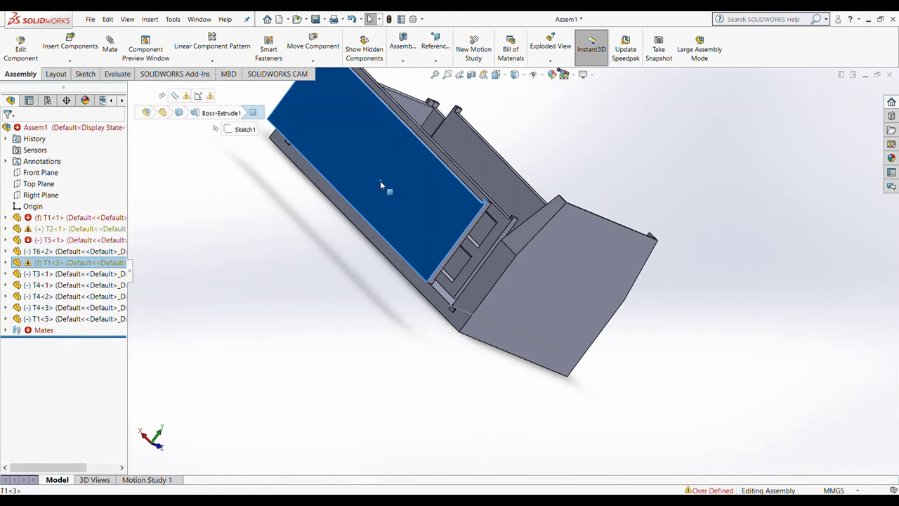
{"action": "left_click", "coordinate": [97, 262]}
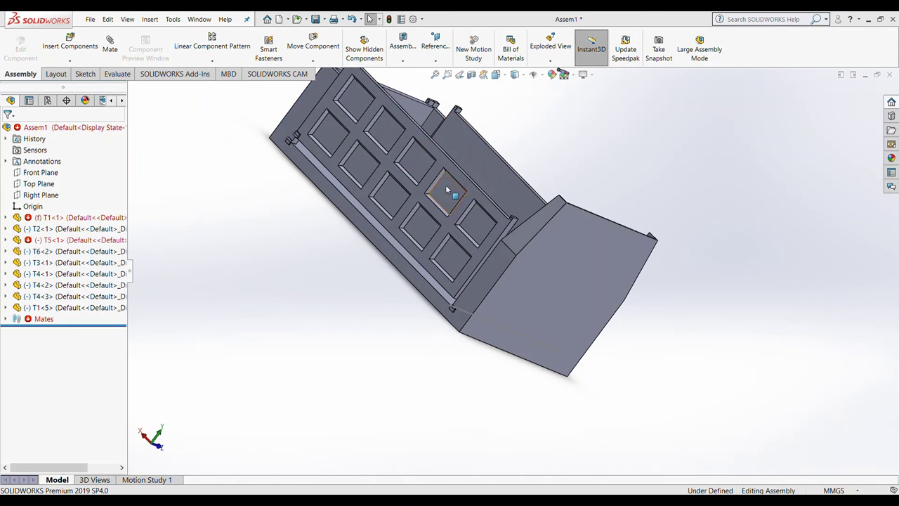
{"action": "scroll", "coordinate": [316, 153], "scroll_direction": "down", "scroll_amount": 5}
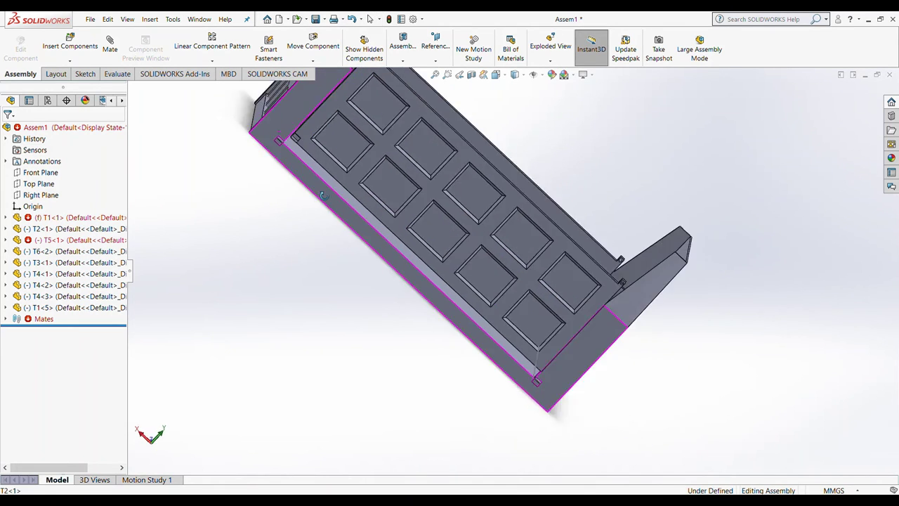
{"action": "left_click", "coordinate": [110, 47]}
{"action": "scroll", "coordinate": [285, 104], "scroll_direction": "down", "scroll_amount": 2}
{"action": "scroll", "coordinate": [285, 103], "scroll_direction": "down", "scroll_amount": 3}
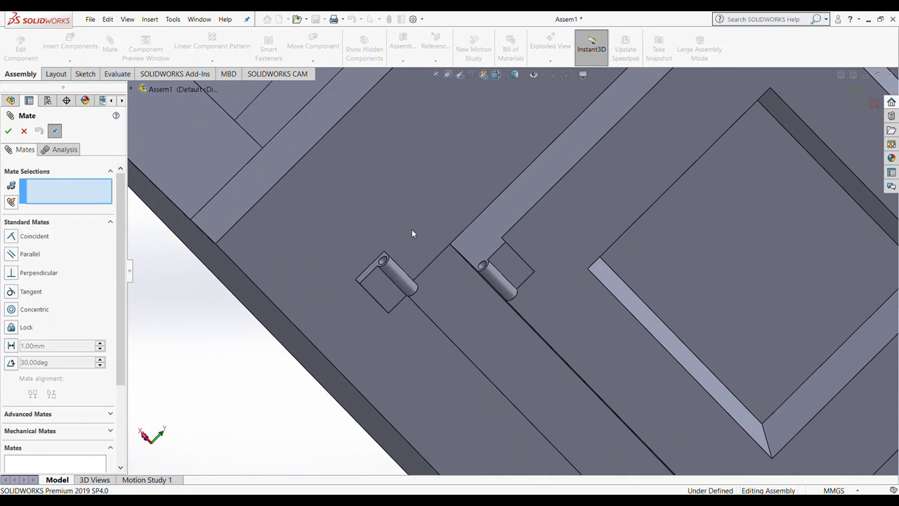
{"action": "left_click", "coordinate": [485, 265]}
{"action": "middle_click_drag", "start_coordinate": [442, 281], "coordinate": [477, 297]}
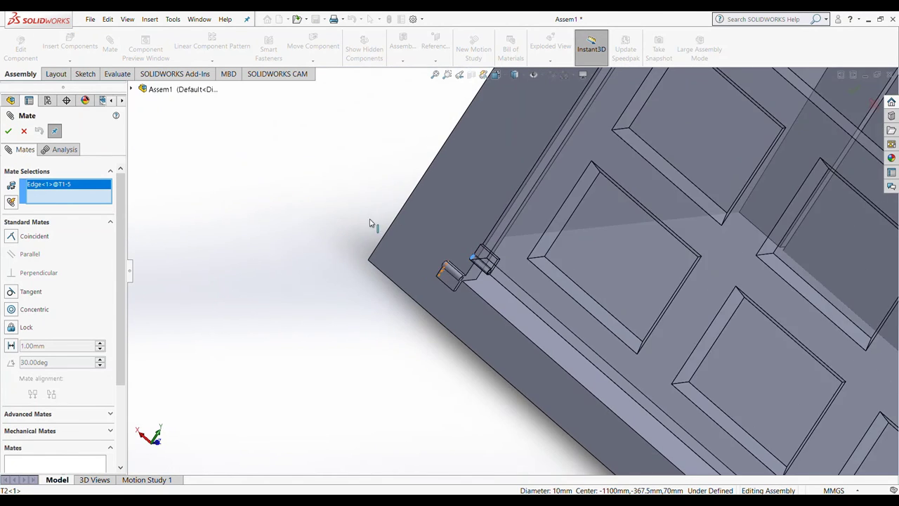
{"action": "scroll", "coordinate": [477, 297], "scroll_direction": "down", "scroll_amount": 3}
{"action": "left_click", "coordinate": [485, 281]}
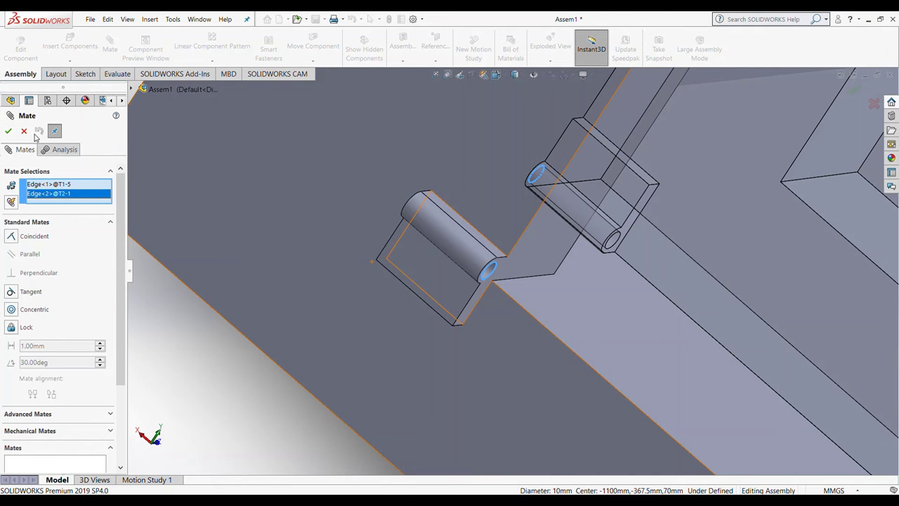
{"action": "left_click", "coordinate": [24, 131]}
{"action": "scroll", "coordinate": [544, 200], "scroll_direction": "up", "scroll_amount": 5}
{"action": "mouse_move", "coordinate": [543, 199]}
{"action": "middle_mouse_down"}
{"action": "mouse_move", "coordinate": [650, 265]}
{"action": "mouse_move", "coordinate": [794, 307]}
{"action": "middle_mouse_up"}
{"action": "mouse_move", "coordinate": [693, 208]}
{"action": "middle_mouse_down"}
{"action": "mouse_move", "coordinate": [743, 320]}
{"action": "mouse_move", "coordinate": [775, 325]}
{"action": "mouse_move", "coordinate": [482, 204]}
{"action": "middle_mouse_up"}
{"action": "scroll", "coordinate": [744, 319], "scroll_direction": "down", "scroll_amount": 5}
{"action": "scroll", "coordinate": [721, 297], "scroll_direction": "up", "scroll_amount": 3}
{"action": "scroll", "coordinate": [480, 205], "scroll_direction": "up", "scroll_amount": 2}
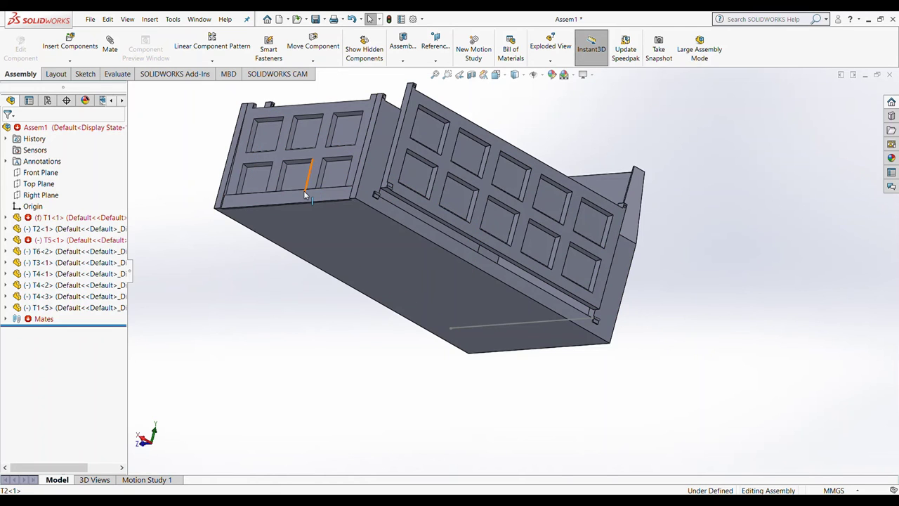
{"action": "middle_click_drag", "start_coordinate": [304, 191], "coordinate": [432, 217]}
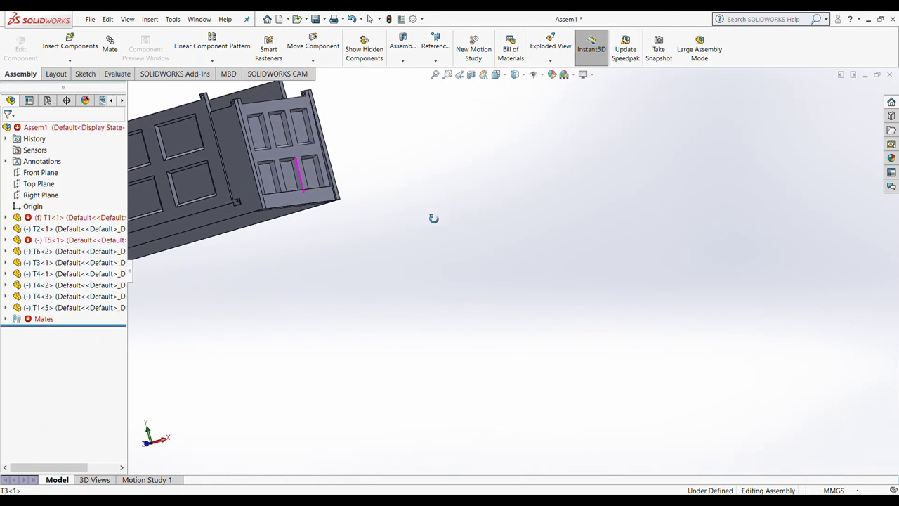
{"action": "left_click", "coordinate": [50, 241]}
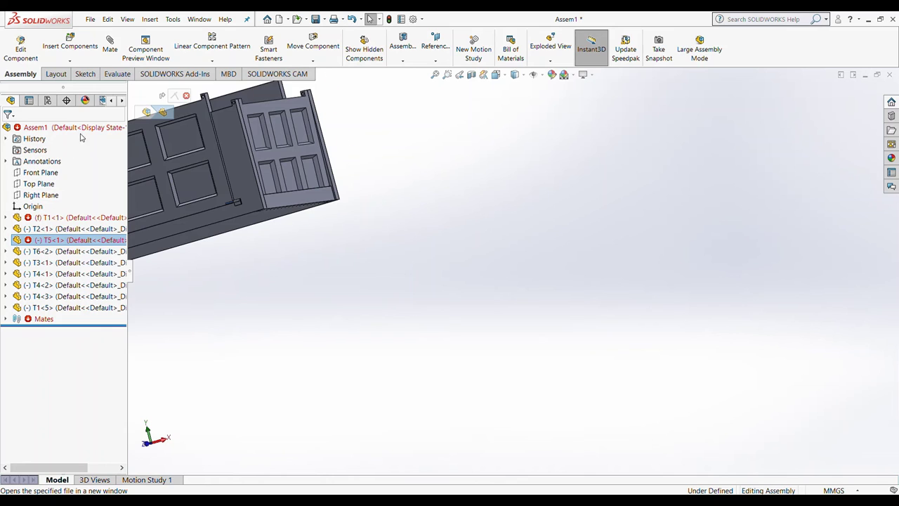
{"action": "scroll", "coordinate": [245, 213], "scroll_direction": "up", "scroll_amount": 3}
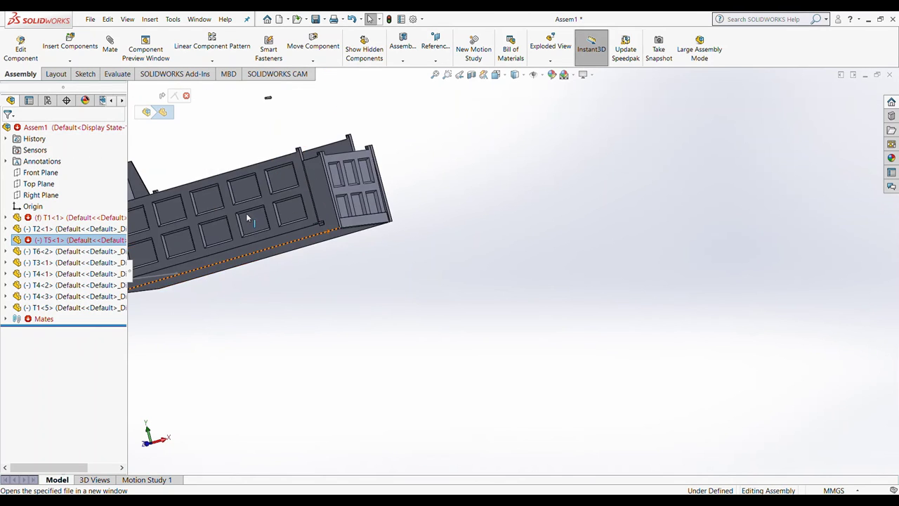
{"action": "scroll", "coordinate": [246, 213], "scroll_direction": "up", "scroll_amount": 2}
{"action": "left_click", "coordinate": [259, 239]}
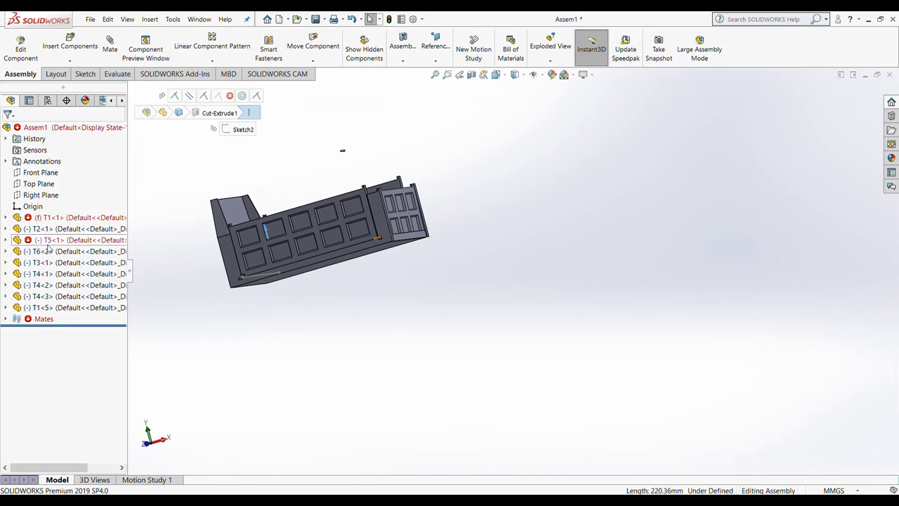
{"action": "scroll", "coordinate": [449, 216], "scroll_direction": "down", "scroll_amount": 2}
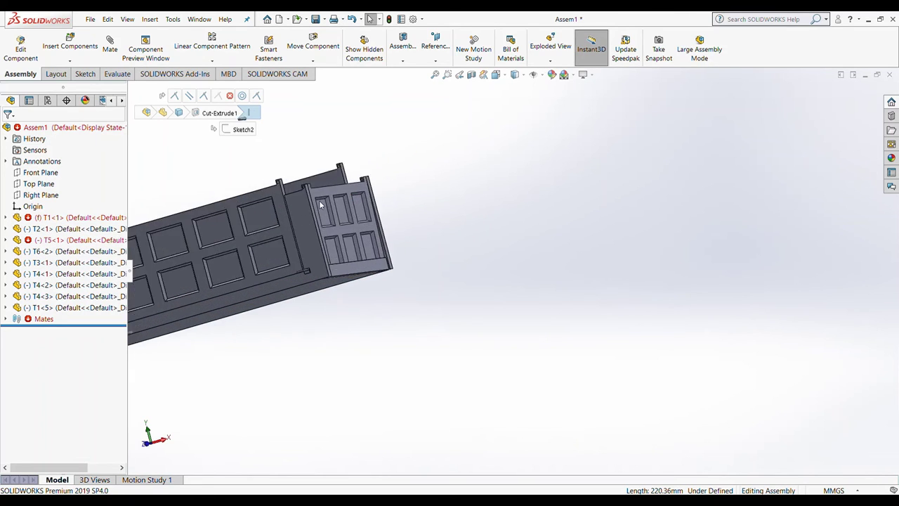
{"action": "scroll", "coordinate": [356, 218], "scroll_direction": "up", "scroll_amount": 1}
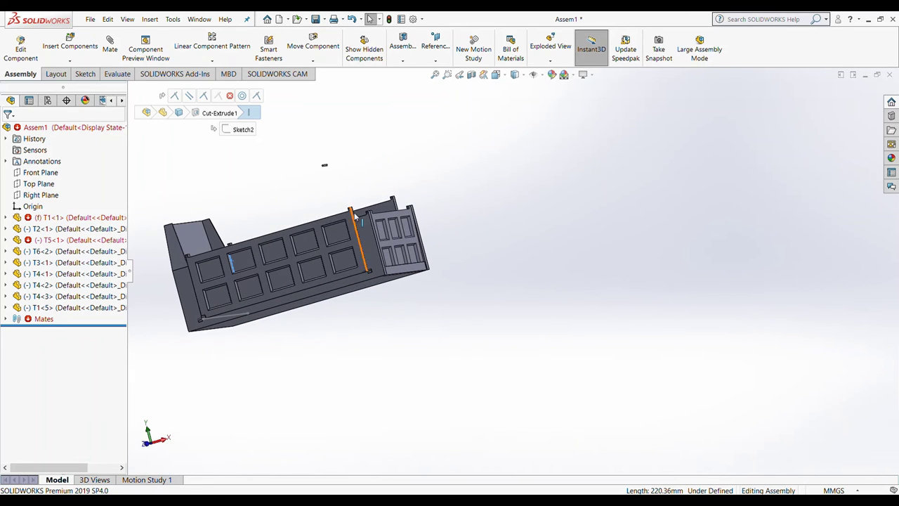
{"action": "left_click", "coordinate": [327, 169]}
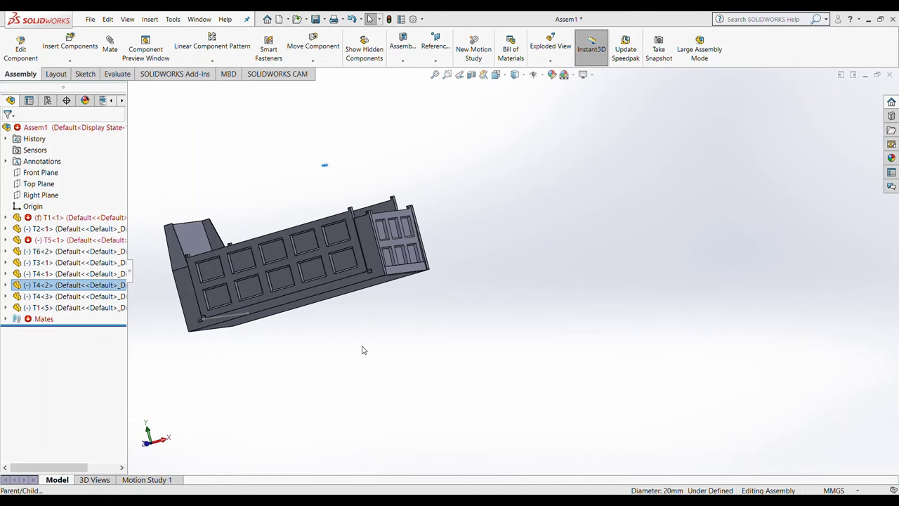
Step: Delete the T4<2> pin, then try a linear pattern along a T1 panel edge and cancel it
{"action": "key", "text": "Delete"}
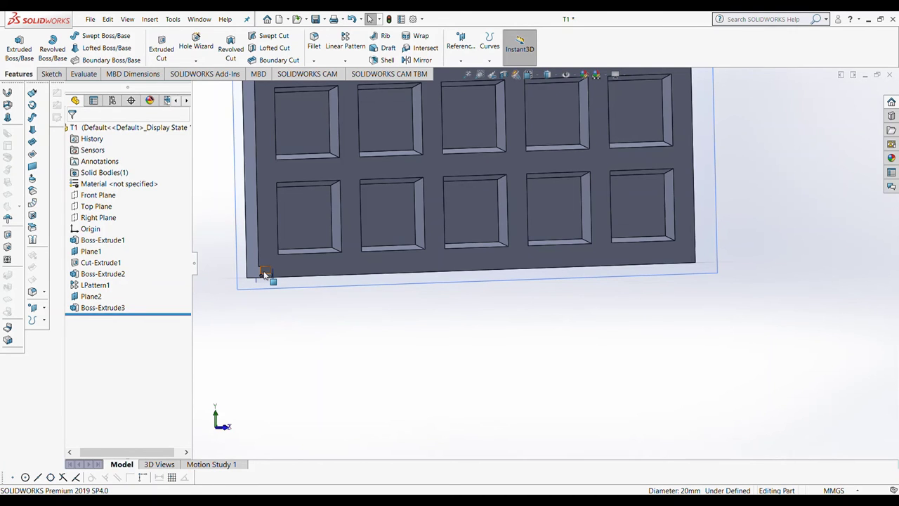
{"action": "key", "text": "l"}
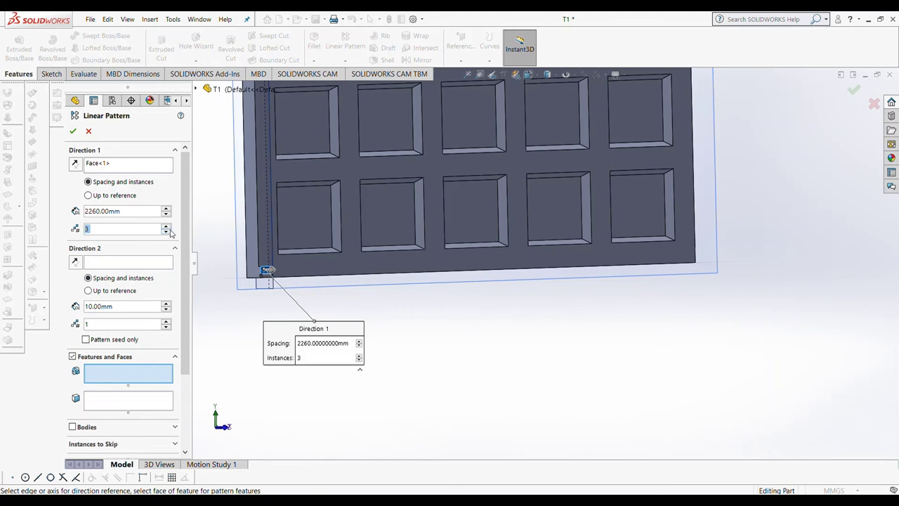
{"action": "scroll", "coordinate": [275, 283], "scroll_direction": "down", "scroll_amount": 3}
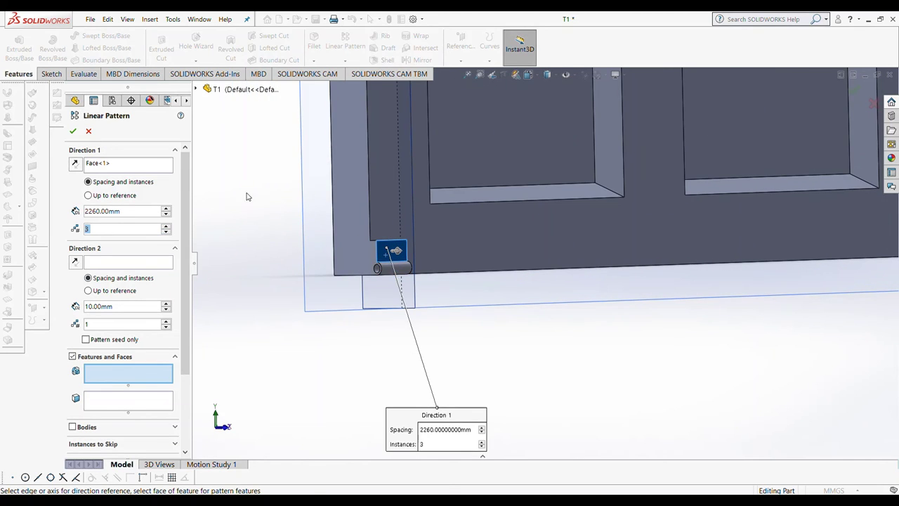
{"action": "left_click", "coordinate": [127, 163]}
{"action": "left_click", "coordinate": [492, 275]}
{"action": "scroll", "coordinate": [534, 264], "scroll_direction": "up", "scroll_amount": 3}
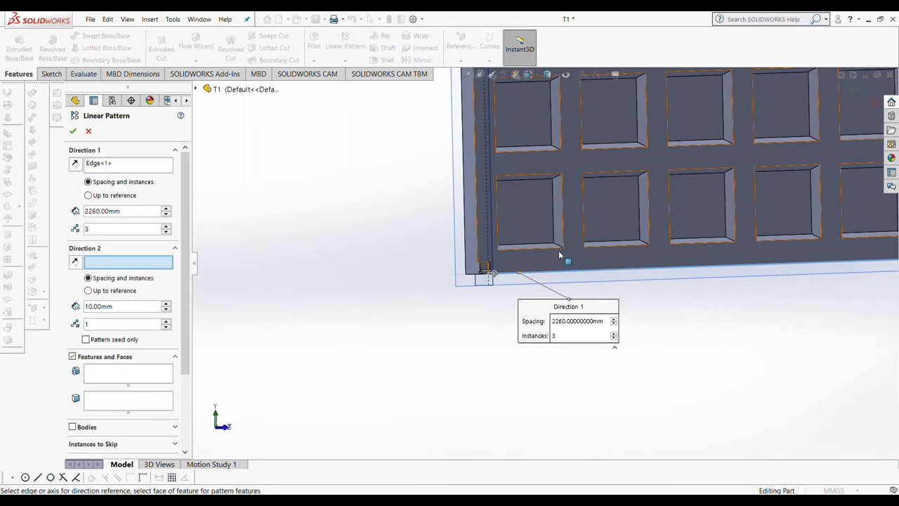
{"action": "scroll", "coordinate": [560, 255], "scroll_direction": "up", "scroll_amount": 2}
{"action": "type", "text": "2370"}
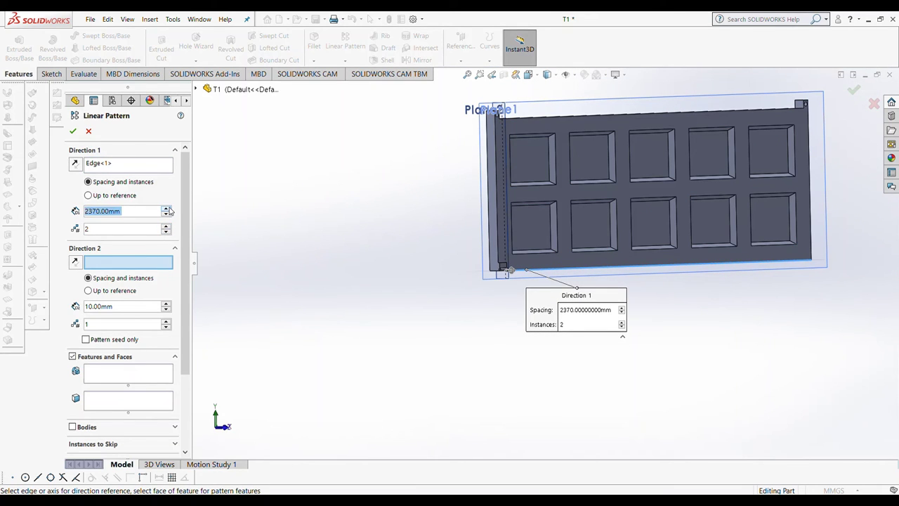
{"action": "left_click", "coordinate": [89, 131]}
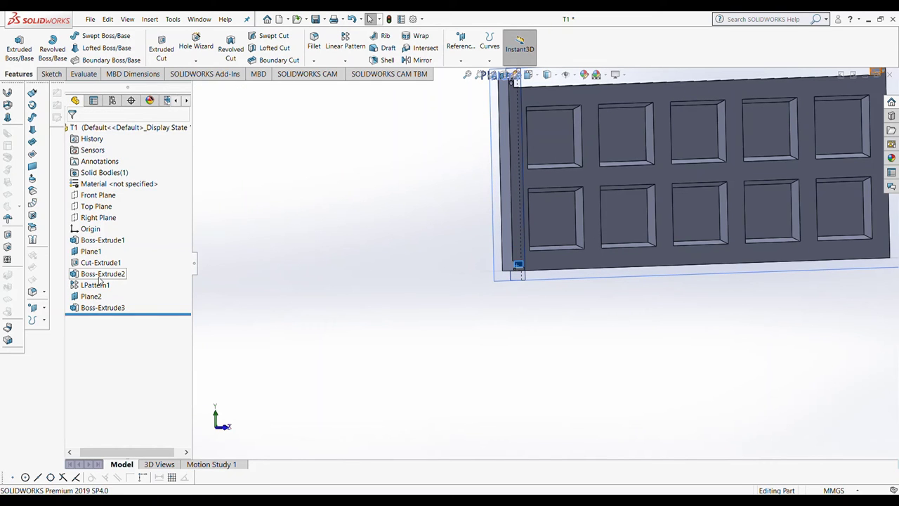
Step: Review Boss-Extrude2, LPattern1 and Plane2, then select the Boss-Extrude3 hinge boss
{"action": "left_click", "coordinate": [100, 275]}
{"action": "left_click", "coordinate": [95, 285]}
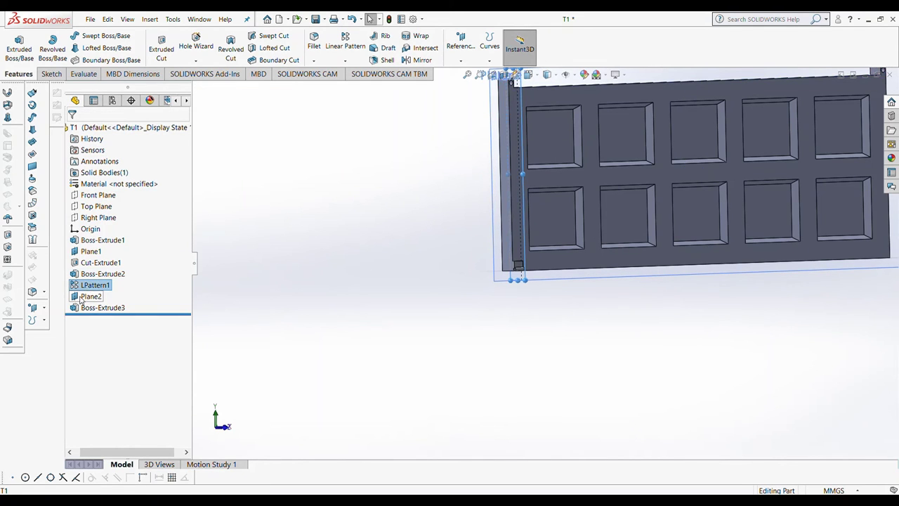
{"action": "left_click", "coordinate": [90, 295]}
{"action": "left_click", "coordinate": [103, 307]}
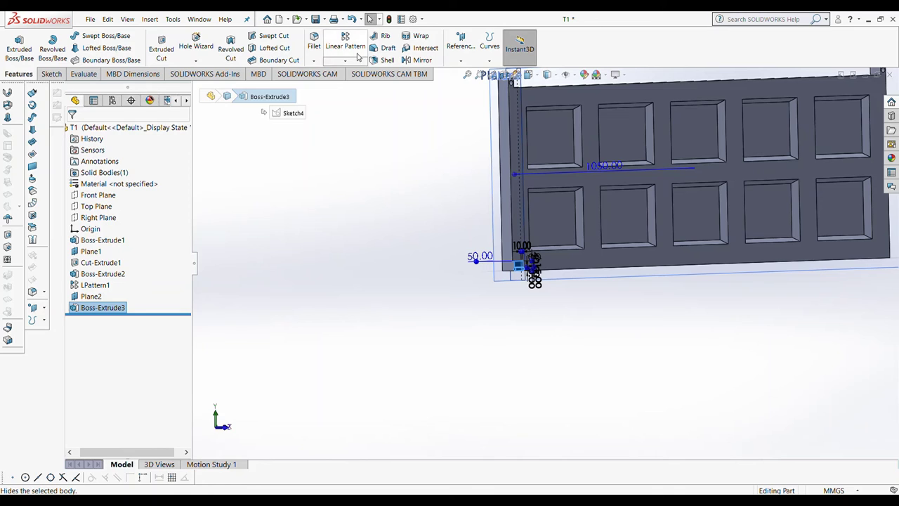
Step: Start a linear pattern of Boss-Extrude3 and set its spacing to 2150 mm
{"action": "left_click", "coordinate": [351, 44]}
{"action": "key", "text": "z"}
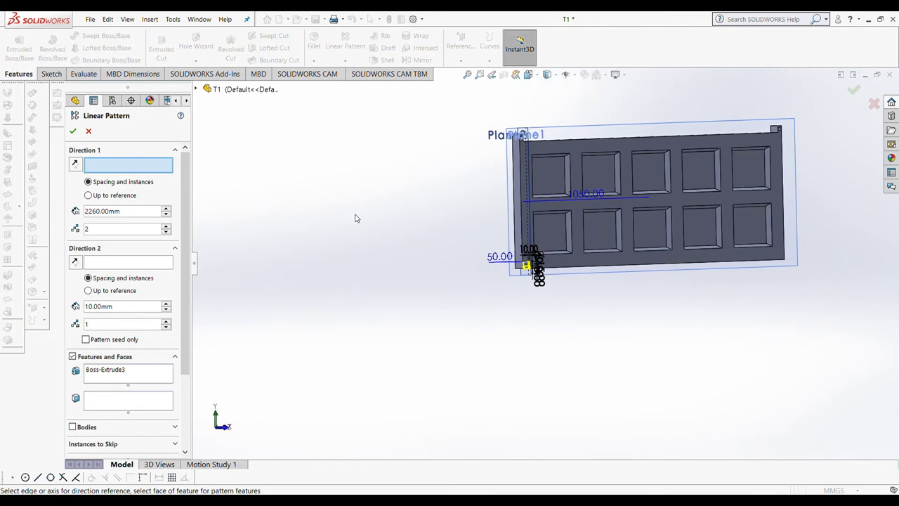
{"action": "double_click", "coordinate": [167, 209]}
{"action": "left_click", "coordinate": [165, 214]}
{"action": "left_click", "coordinate": [165, 214]}
Step: Run the pattern along the gate's bottom edge with 2 instances, creating LPattern4
{"action": "left_click", "coordinate": [579, 265]}
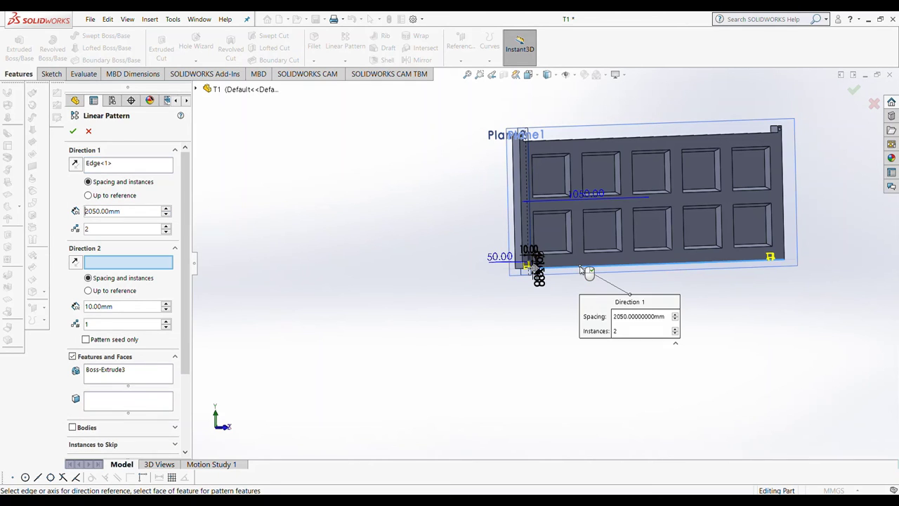
{"action": "scroll", "coordinate": [172, 211], "scroll_direction": "up", "scroll_amount": 9}
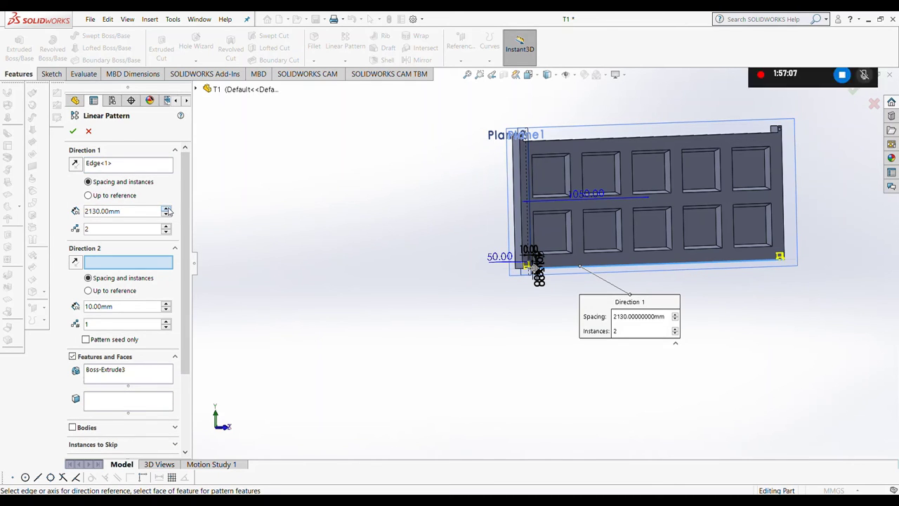
{"action": "middle_click_drag", "start_coordinate": [819, 257], "coordinate": [775, 291]}
{"action": "scroll", "coordinate": [775, 291], "scroll_direction": "down", "scroll_amount": 5}
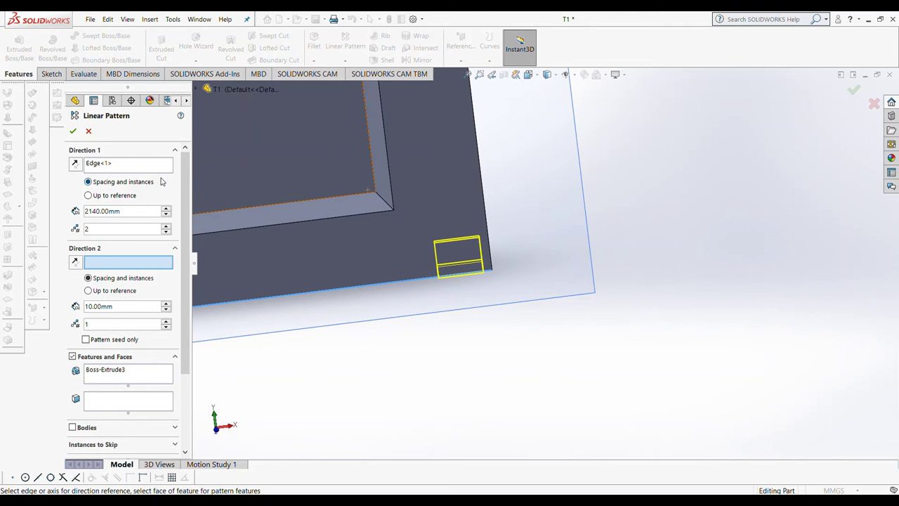
{"action": "scroll", "coordinate": [168, 211], "scroll_direction": "up", "scroll_amount": 2}
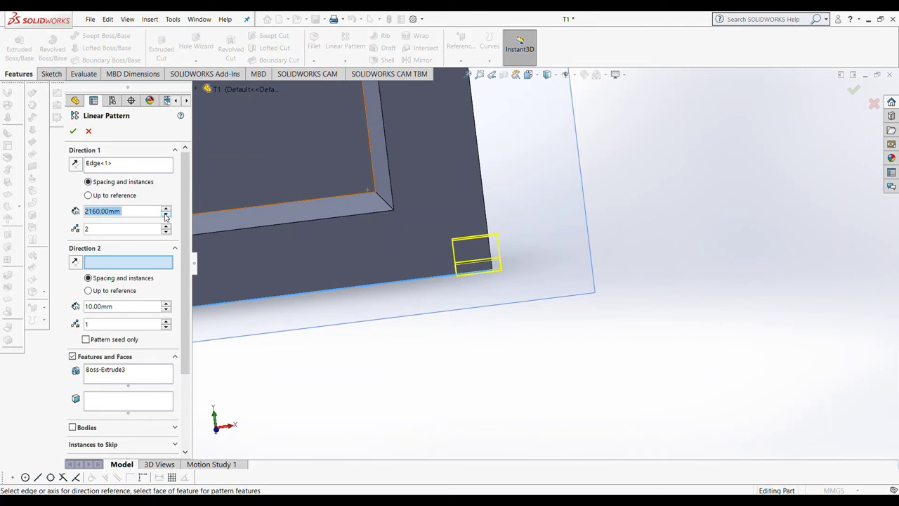
{"action": "scroll", "coordinate": [166, 212], "scroll_direction": "up", "scroll_amount": 1}
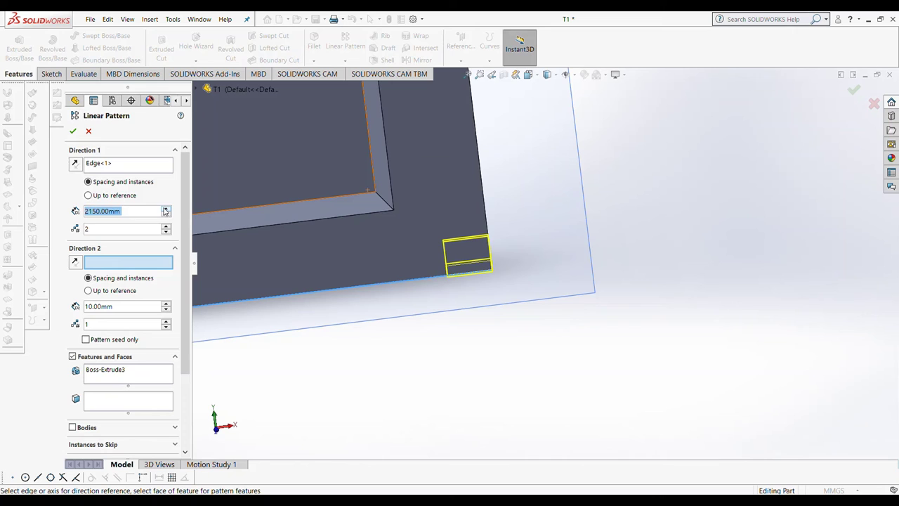
{"action": "left_click", "coordinate": [72, 132]}
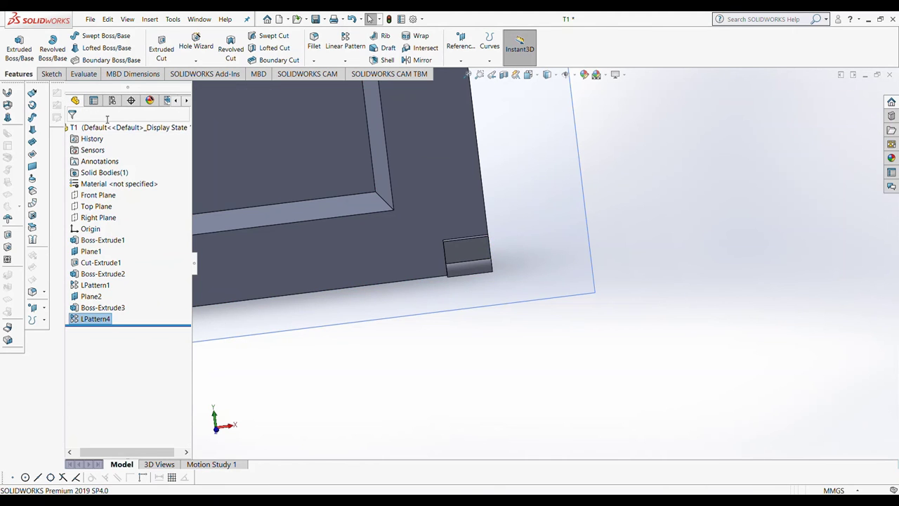
{"action": "scroll", "coordinate": [271, 172], "scroll_direction": "up", "scroll_amount": 2}
{"action": "scroll", "coordinate": [323, 181], "scroll_direction": "up", "scroll_amount": 3}
{"action": "scroll", "coordinate": [323, 181], "scroll_direction": "up", "scroll_amount": 2}
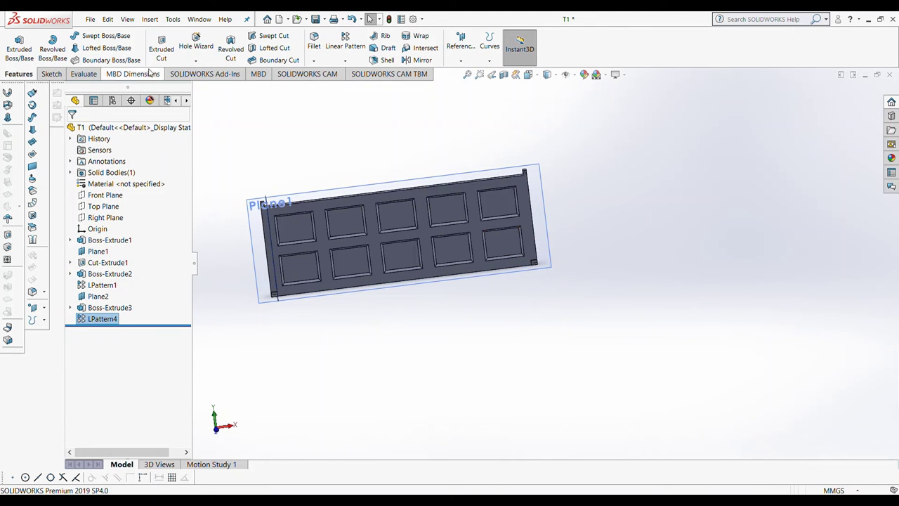
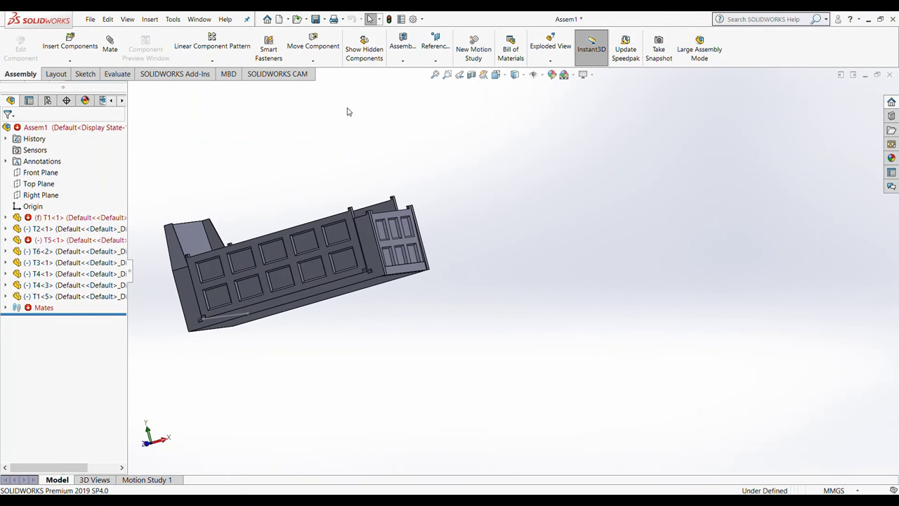
Step: Delete the existing paneled side component T1<5> from the assembly
{"action": "middle_click_drag", "start_coordinate": [394, 262], "coordinate": [288, 251]}
{"action": "left_click", "coordinate": [288, 251]}
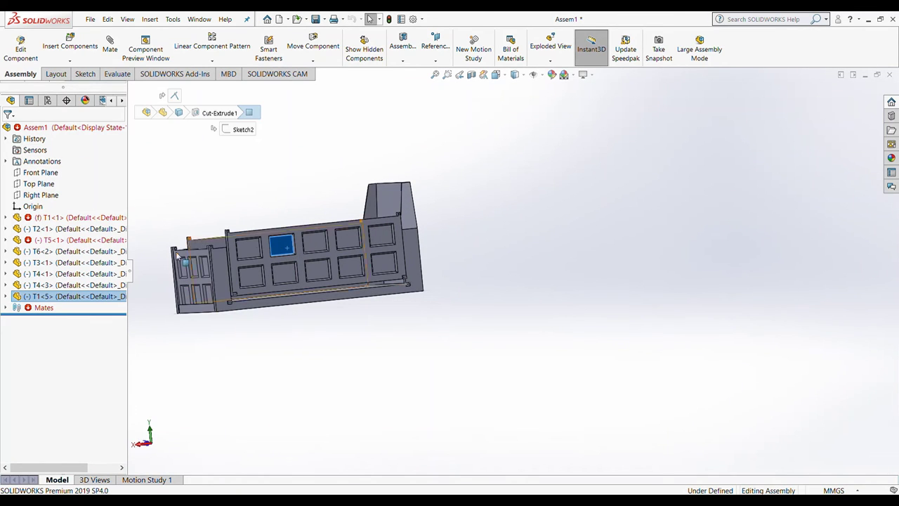
{"action": "left_click", "coordinate": [112, 296]}
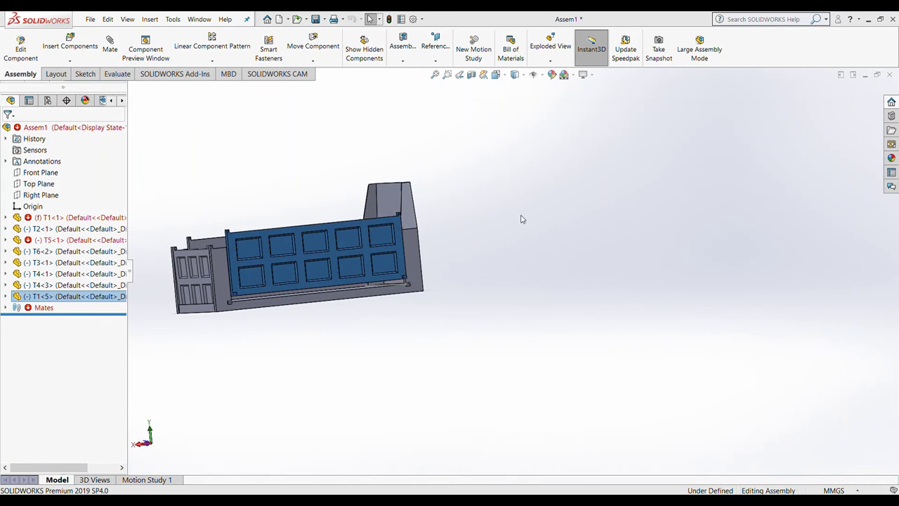
{"action": "key", "text": "Delete"}
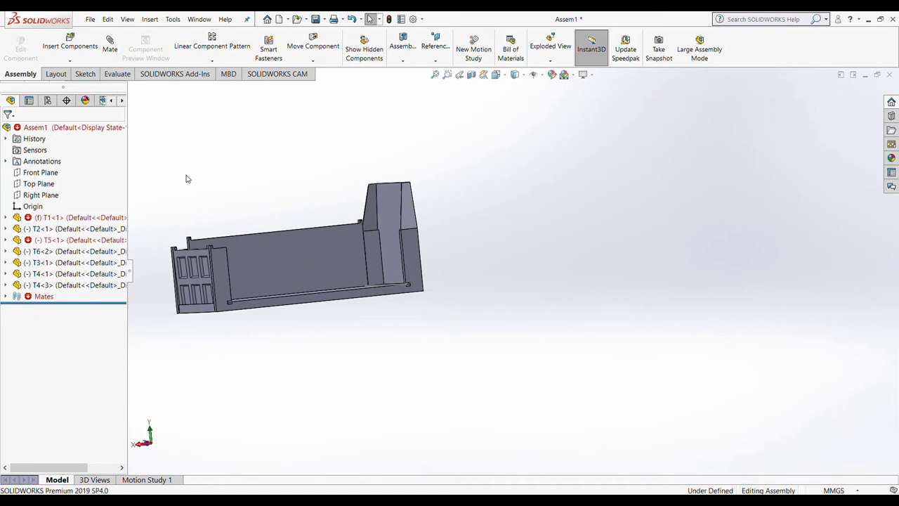
Step: Insert a new T1 part turned to show its flat back, and place it against the box side
{"action": "left_click", "coordinate": [56, 42]}
{"action": "left_click", "coordinate": [69, 257]}
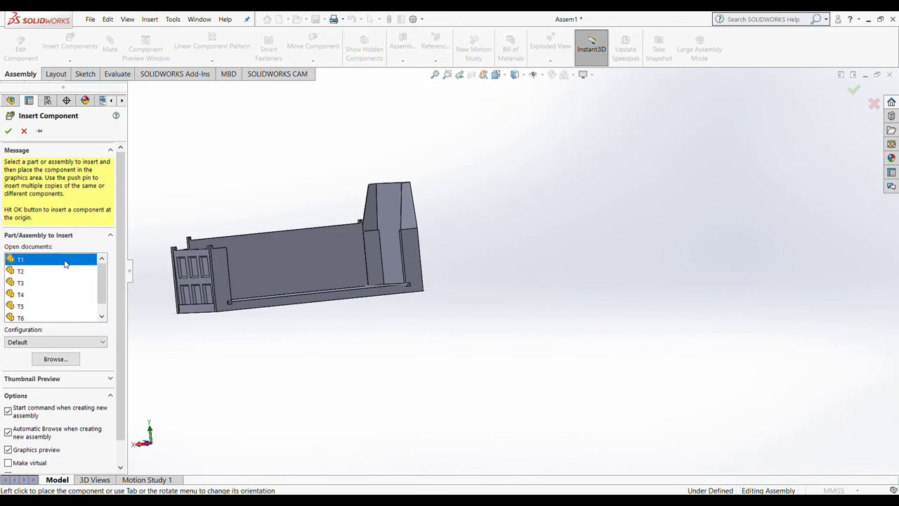
{"action": "key", "text": "Tab"}
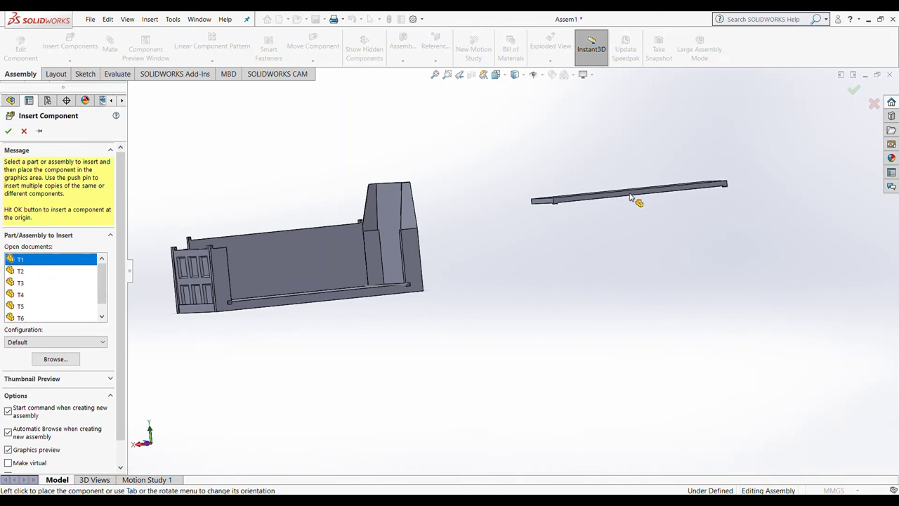
{"action": "key", "text": "Tab"}
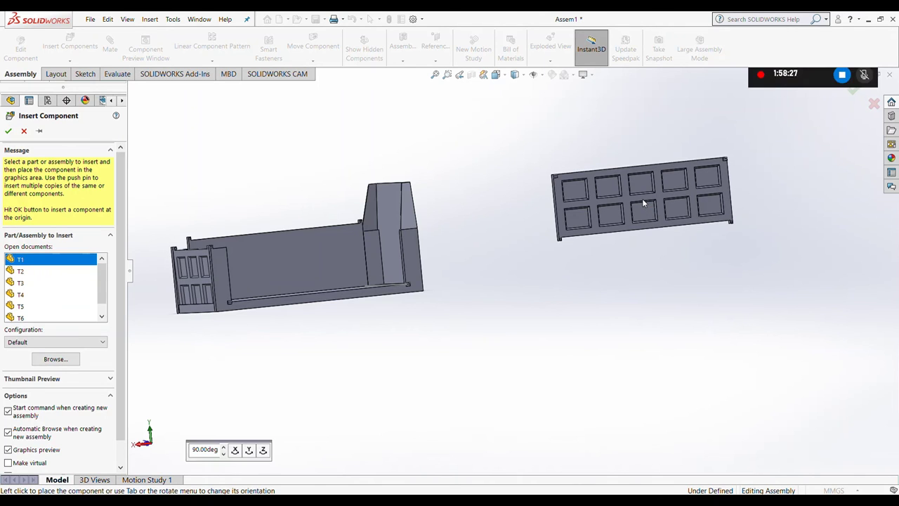
{"action": "key", "text": "Tab"}
{"action": "key", "text": "Tab"}
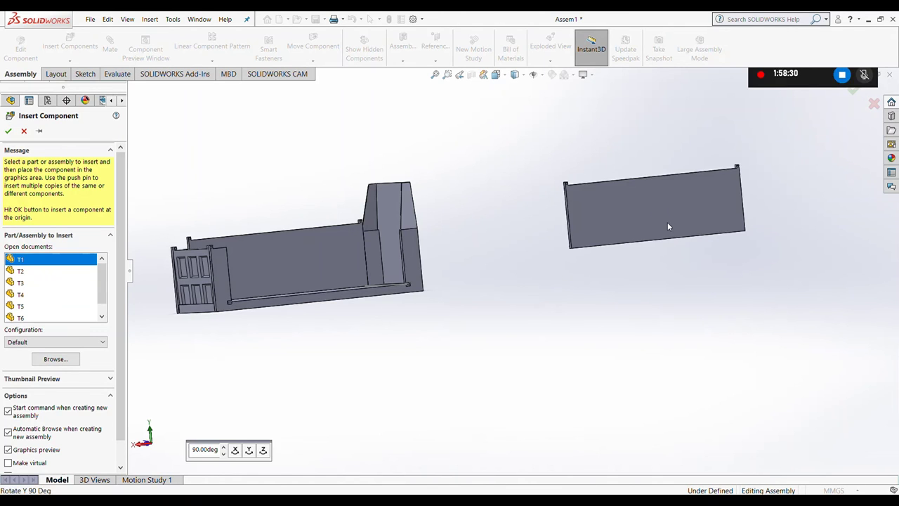
{"action": "key", "text": "Tab"}
{"action": "key", "text": "Tab"}
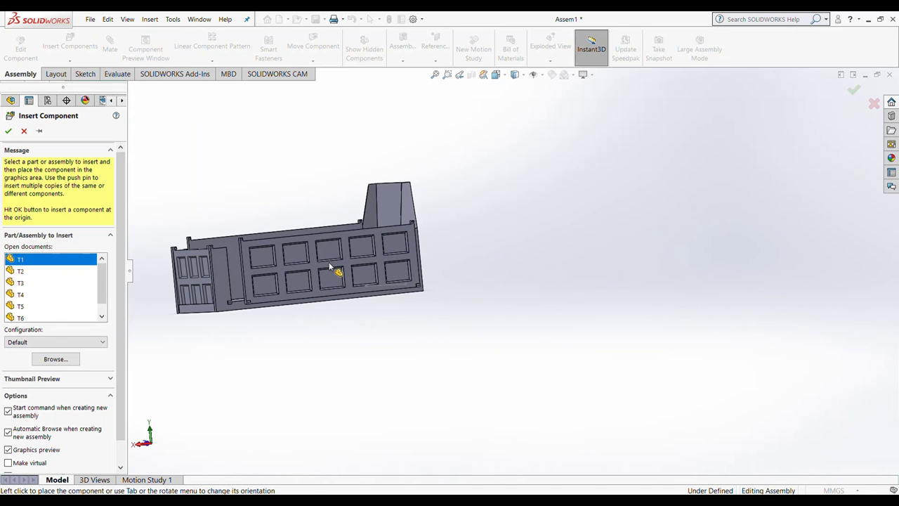
{"action": "left_click", "coordinate": [313, 260]}
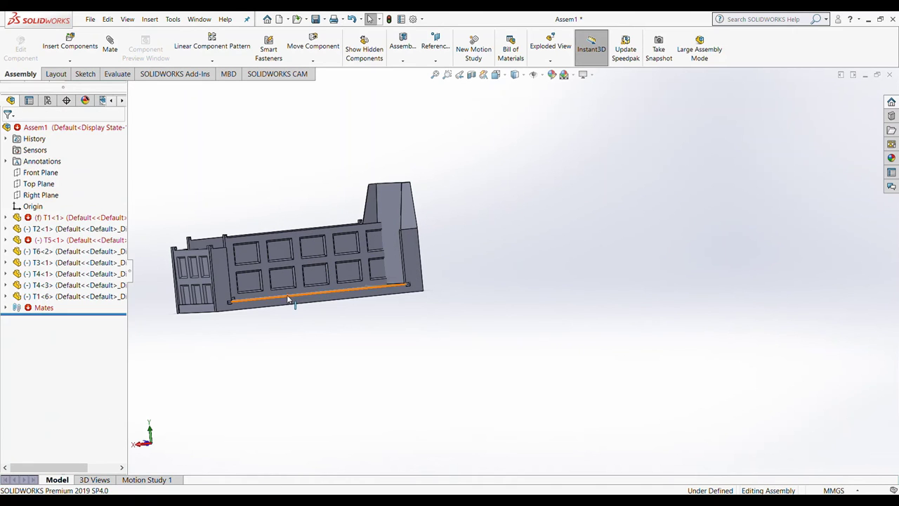
Step: Mate the panel's hinge face coincident with the box's narrow side face
{"action": "left_click", "coordinate": [109, 43]}
{"action": "mouse_move", "coordinate": [385, 255]}
{"action": "middle_mouse_down"}
{"action": "mouse_move", "coordinate": [318, 284]}
{"action": "mouse_move", "coordinate": [316, 241]}
{"action": "middle_mouse_up"}
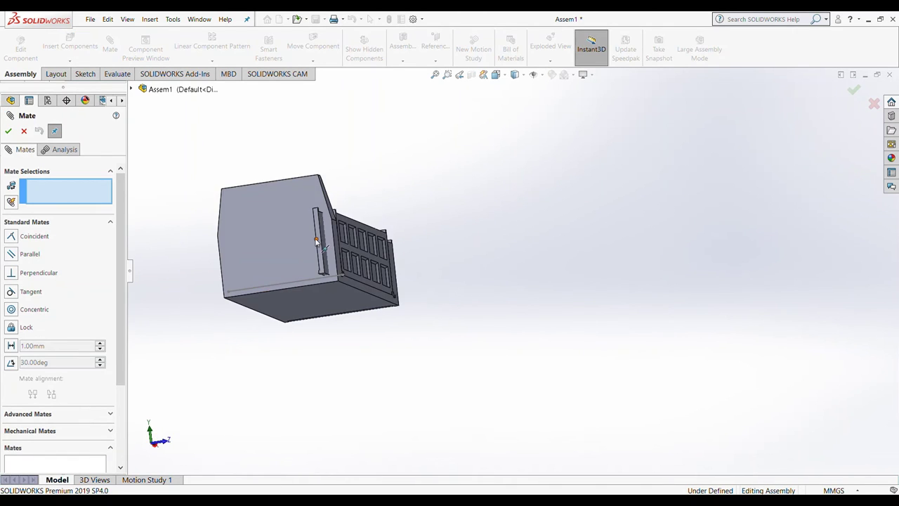
{"action": "scroll", "coordinate": [318, 238], "scroll_direction": "down", "scroll_amount": 3}
{"action": "left_click", "coordinate": [371, 253]}
{"action": "middle_click_drag", "start_coordinate": [371, 253], "coordinate": [476, 290]}
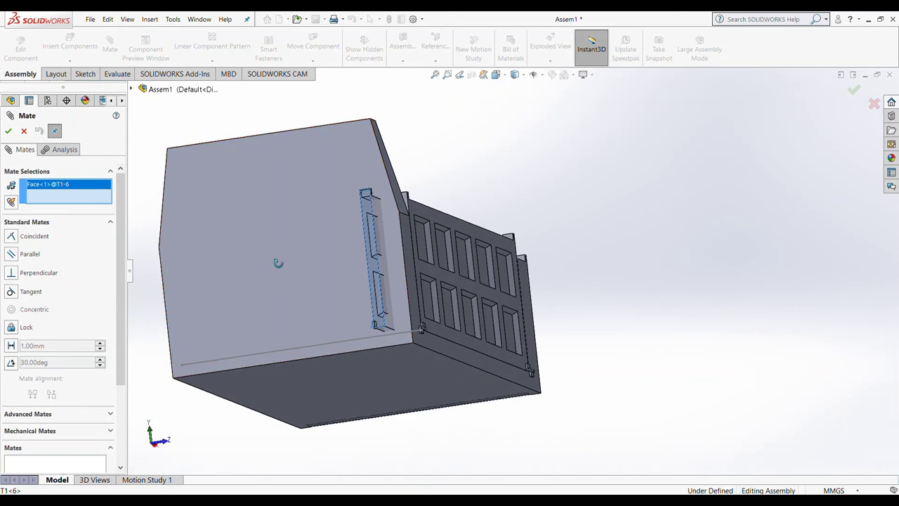
{"action": "left_click", "coordinate": [526, 305]}
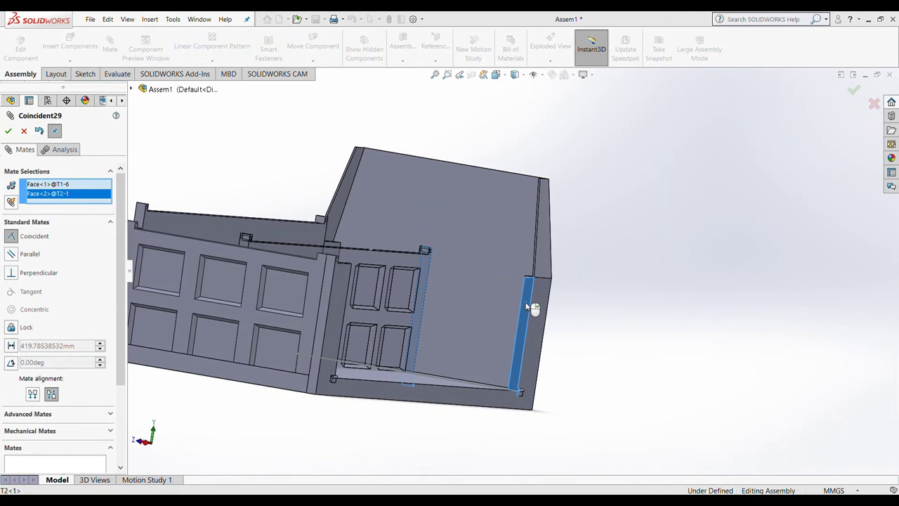
{"action": "left_click", "coordinate": [8, 130]}
Step: Add a Parallel mate between a panel face and the matching box face
{"action": "scroll", "coordinate": [300, 302], "scroll_direction": "down", "scroll_amount": 2}
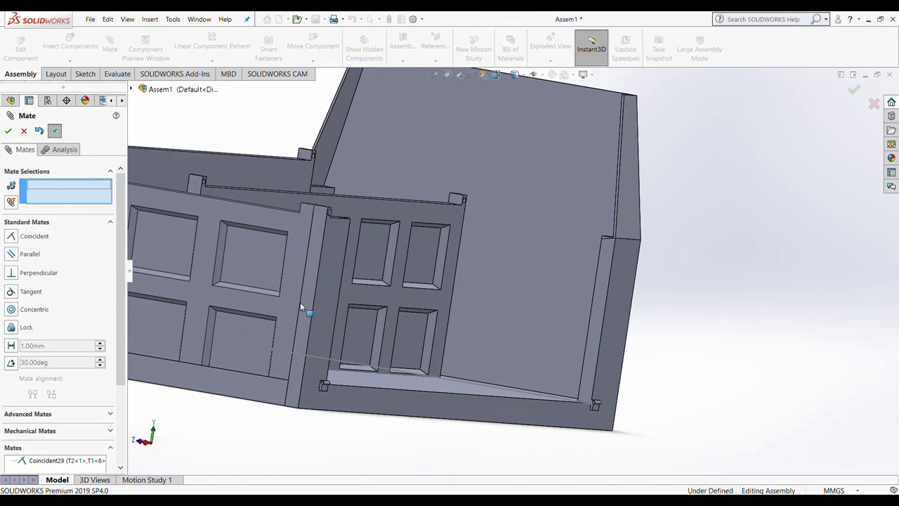
{"action": "mouse_move", "coordinate": [392, 241]}
{"action": "middle_mouse_down"}
{"action": "mouse_move", "coordinate": [251, 258]}
{"action": "mouse_move", "coordinate": [219, 347]}
{"action": "mouse_move", "coordinate": [444, 283]}
{"action": "middle_mouse_up"}
{"action": "scroll", "coordinate": [219, 356], "scroll_direction": "down", "scroll_amount": 3}
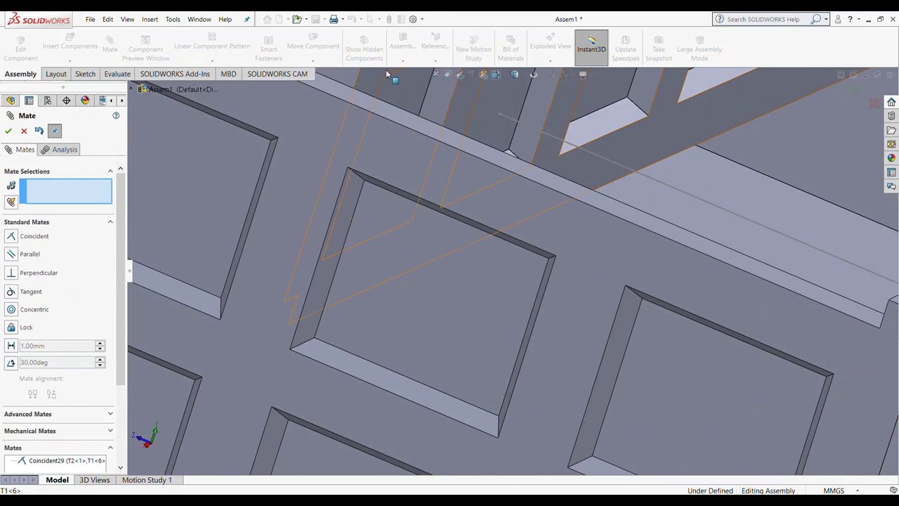
{"action": "scroll", "coordinate": [742, 281], "scroll_direction": "down", "scroll_amount": 3}
{"action": "left_click", "coordinate": [691, 274]}
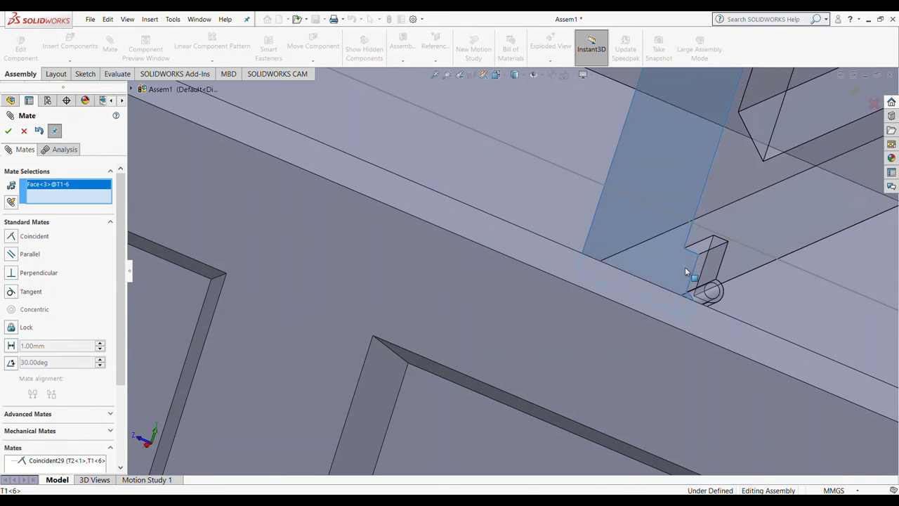
{"action": "scroll", "coordinate": [710, 299], "scroll_direction": "up", "scroll_amount": 3}
{"action": "middle_click_drag", "start_coordinate": [715, 321], "coordinate": [339, 382]}
{"action": "scroll", "coordinate": [339, 382], "scroll_direction": "up", "scroll_amount": 3}
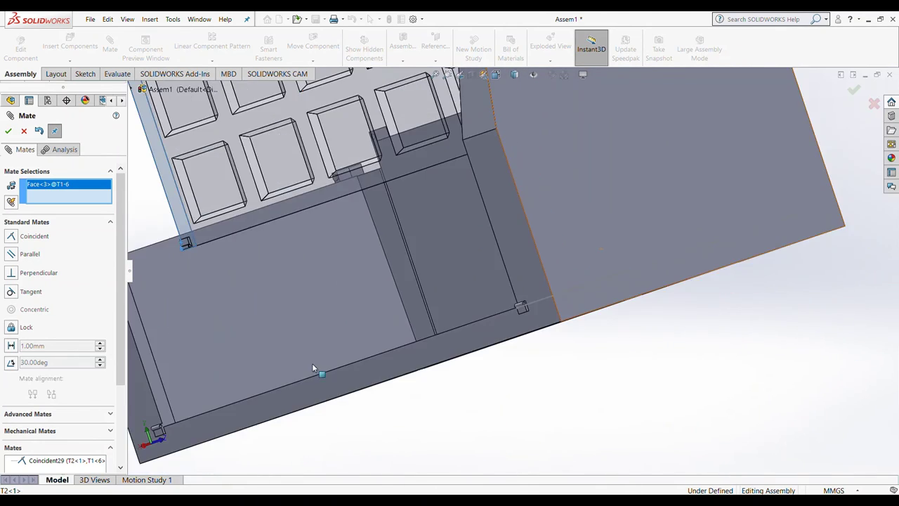
{"action": "scroll", "coordinate": [238, 384], "scroll_direction": "down", "scroll_amount": 3}
{"action": "scroll", "coordinate": [288, 371], "scroll_direction": "down", "scroll_amount": 2}
{"action": "left_click", "coordinate": [439, 327]}
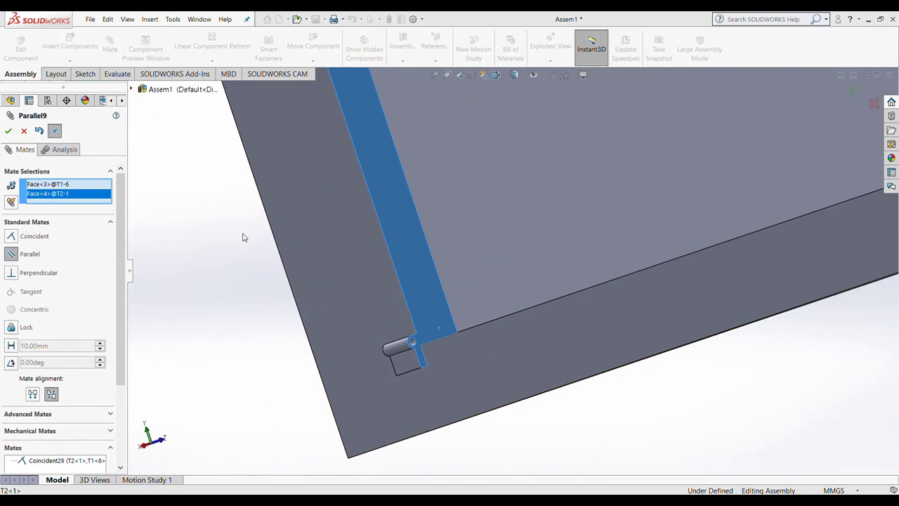
{"action": "left_click", "coordinate": [8, 131]}
Step: Swing the panel closed and mate a panel face coincident with the box's hinge face
{"action": "scroll", "coordinate": [397, 182], "scroll_direction": "up", "scroll_amount": 4}
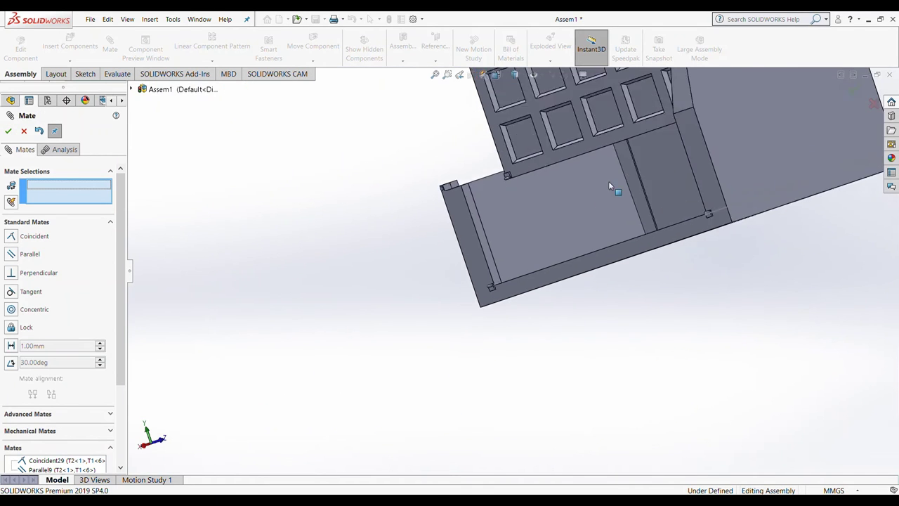
{"action": "scroll", "coordinate": [609, 180], "scroll_direction": "up", "scroll_amount": 2}
{"action": "left_click_drag", "start_coordinate": [599, 159], "coordinate": [555, 252]}
{"action": "scroll", "coordinate": [597, 252], "scroll_direction": "down", "scroll_amount": 2}
{"action": "scroll", "coordinate": [597, 253], "scroll_direction": "down", "scroll_amount": 2}
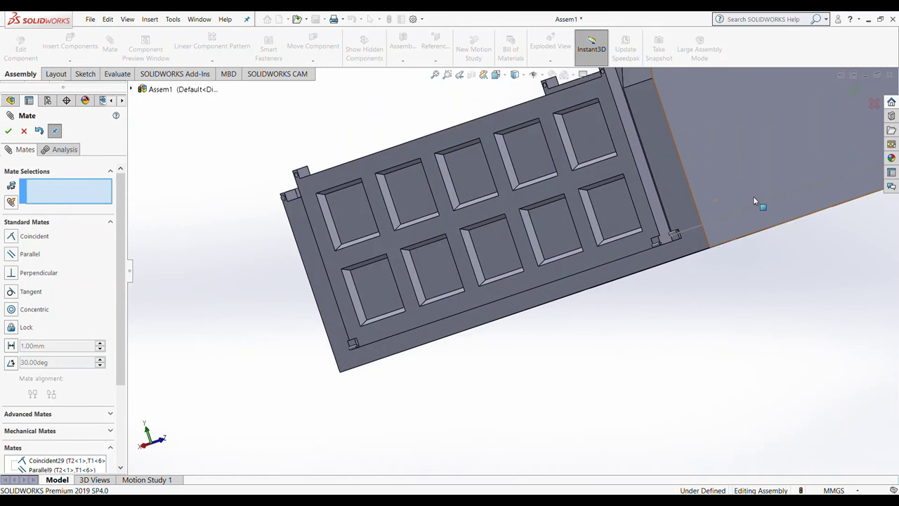
{"action": "scroll", "coordinate": [597, 253], "scroll_direction": "down", "scroll_amount": 2}
{"action": "left_click", "coordinate": [531, 277]}
{"action": "mouse_move", "coordinate": [530, 278]}
{"action": "middle_mouse_down"}
{"action": "mouse_move", "coordinate": [404, 146]}
{"action": "mouse_move", "coordinate": [698, 267]}
{"action": "mouse_move", "coordinate": [562, 384]}
{"action": "middle_mouse_up"}
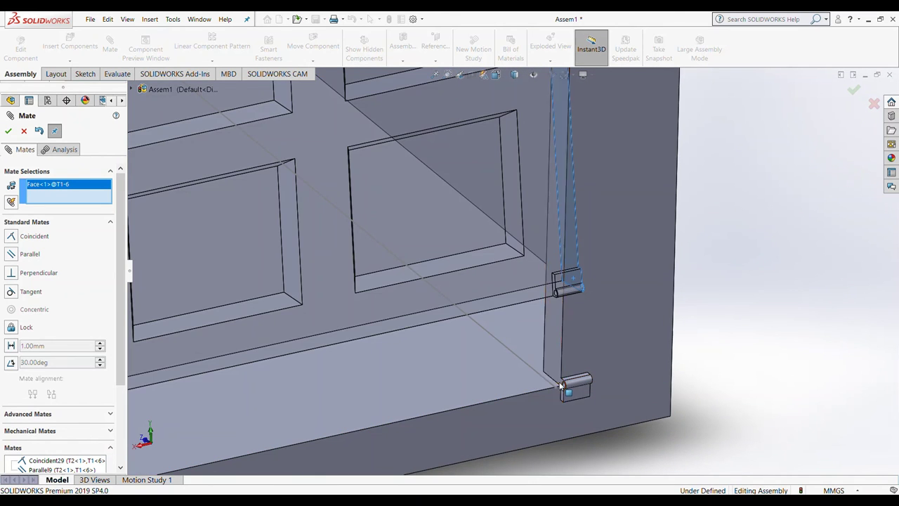
{"action": "left_click", "coordinate": [562, 384]}
{"action": "left_click", "coordinate": [8, 130]}
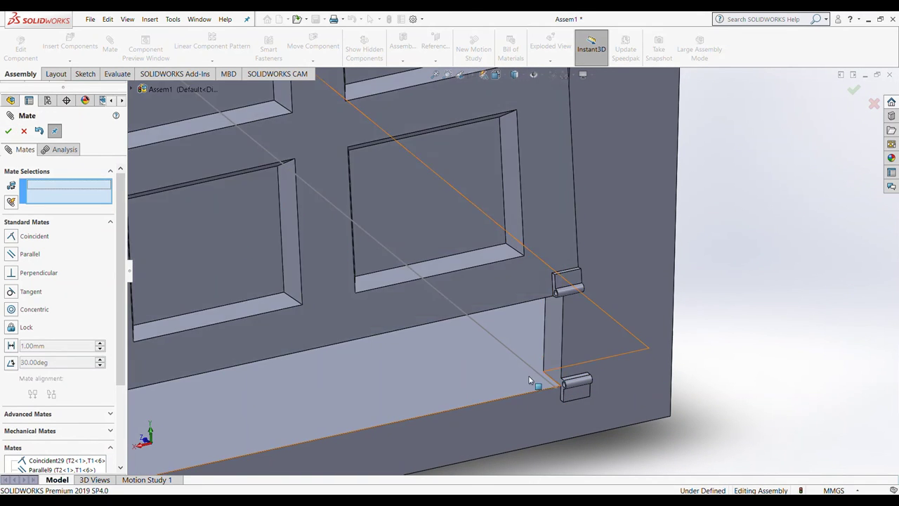
Step: Make the hinge knuckle's round edge coincident with the panel edge, then finish mating
{"action": "scroll", "coordinate": [547, 368], "scroll_direction": "down", "scroll_amount": 4}
{"action": "scroll", "coordinate": [576, 370], "scroll_direction": "down", "scroll_amount": 3}
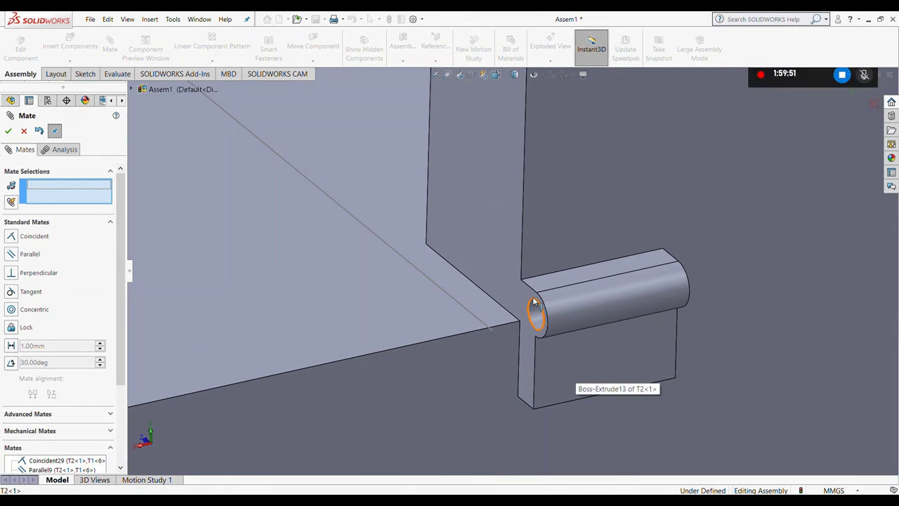
{"action": "left_click", "coordinate": [539, 309]}
{"action": "scroll", "coordinate": [583, 236], "scroll_direction": "up", "scroll_amount": 3}
{"action": "scroll", "coordinate": [587, 229], "scroll_direction": "up", "scroll_amount": 2}
{"action": "left_click", "coordinate": [588, 234]}
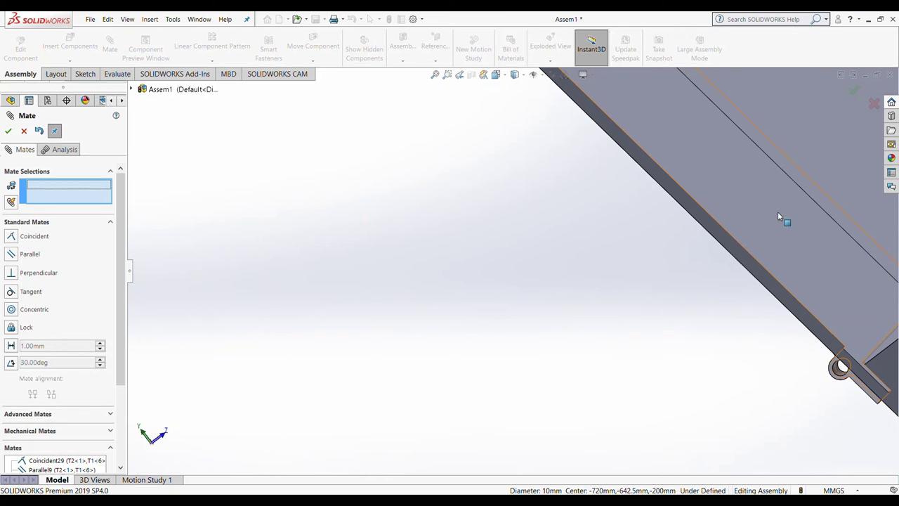
{"action": "scroll", "coordinate": [778, 211], "scroll_direction": "up", "scroll_amount": 3}
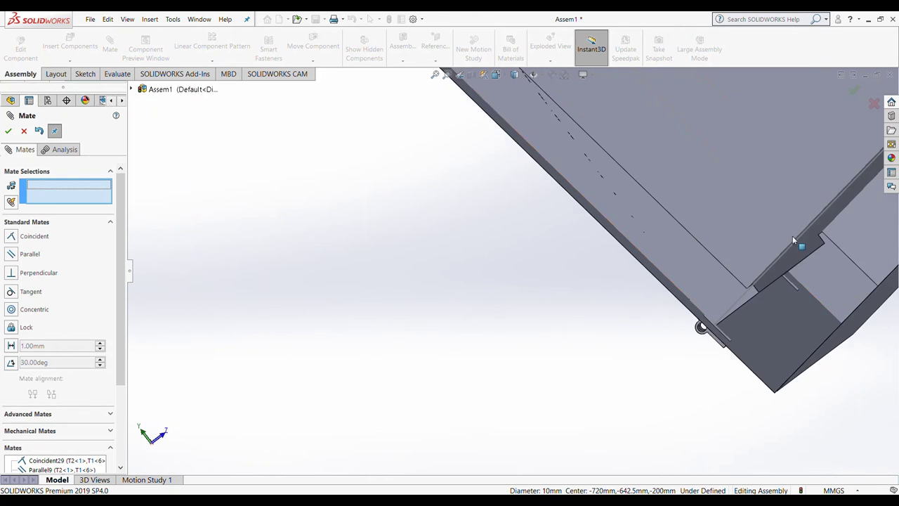
{"action": "scroll", "coordinate": [797, 241], "scroll_direction": "up", "scroll_amount": 3}
{"action": "scroll", "coordinate": [740, 221], "scroll_direction": "up", "scroll_amount": 4}
{"action": "mouse_move", "coordinate": [598, 176]}
{"action": "middle_mouse_down"}
{"action": "mouse_move", "coordinate": [659, 160]}
{"action": "mouse_move", "coordinate": [415, 242]}
{"action": "middle_mouse_up"}
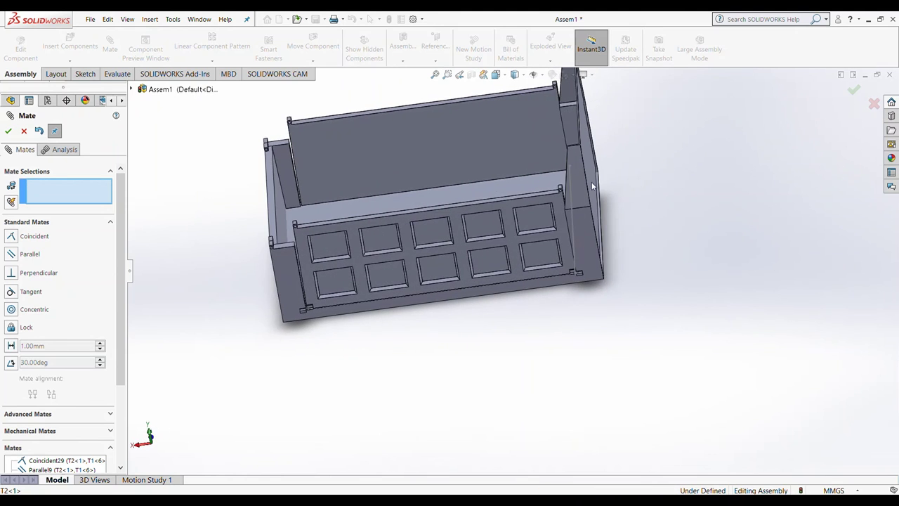
{"action": "scroll", "coordinate": [408, 244], "scroll_direction": "down", "scroll_amount": 1}
{"action": "scroll", "coordinate": [408, 244], "scroll_direction": "down", "scroll_amount": 4}
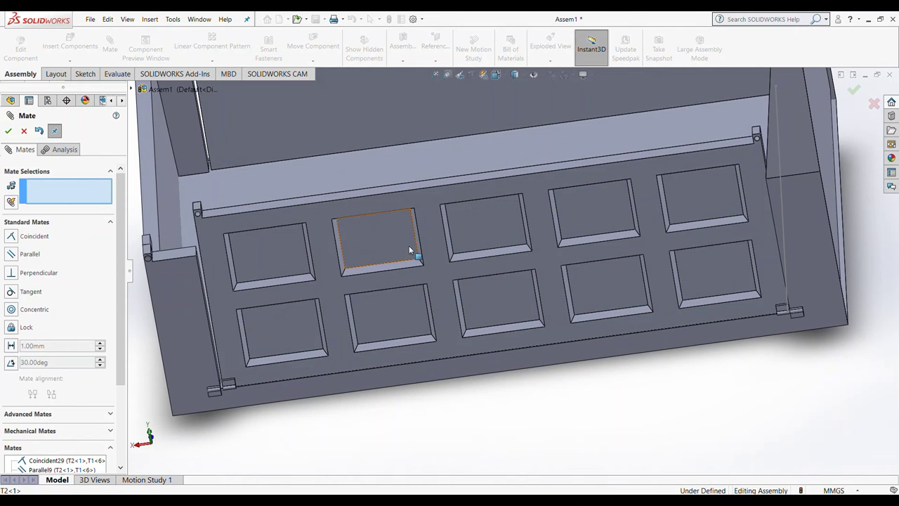
{"action": "scroll", "coordinate": [552, 281], "scroll_direction": "down", "scroll_amount": 1}
{"action": "scroll", "coordinate": [556, 275], "scroll_direction": "up", "scroll_amount": 3}
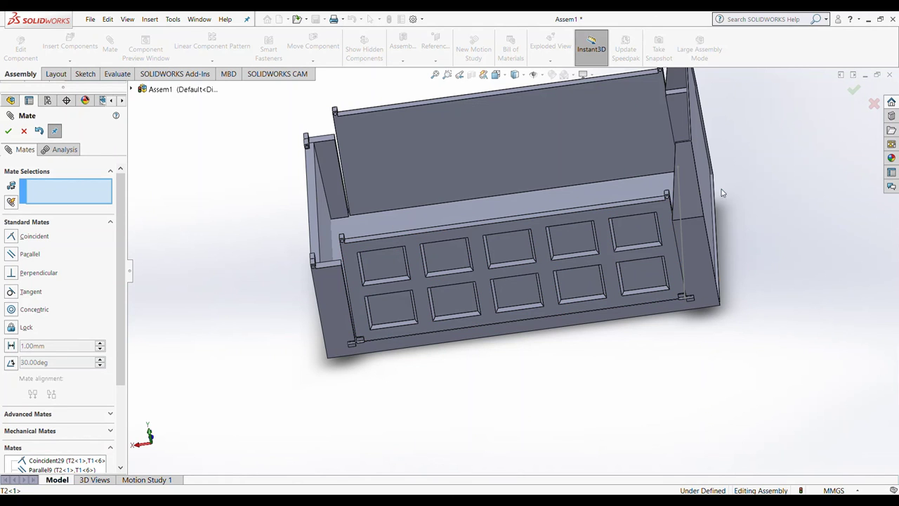
{"action": "left_click", "coordinate": [8, 131]}
Step: Insert hinge pin part T4 into the assembly near the panel
{"action": "left_click", "coordinate": [70, 41]}
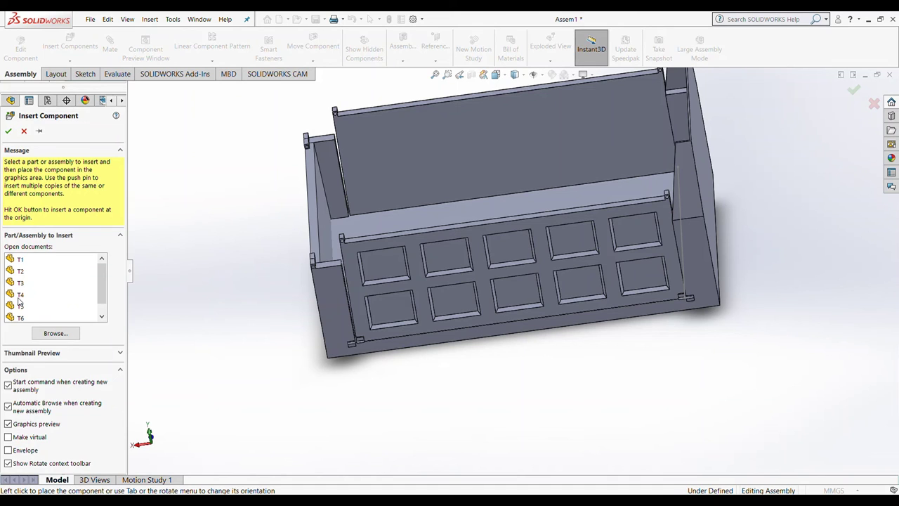
{"action": "left_click", "coordinate": [21, 295]}
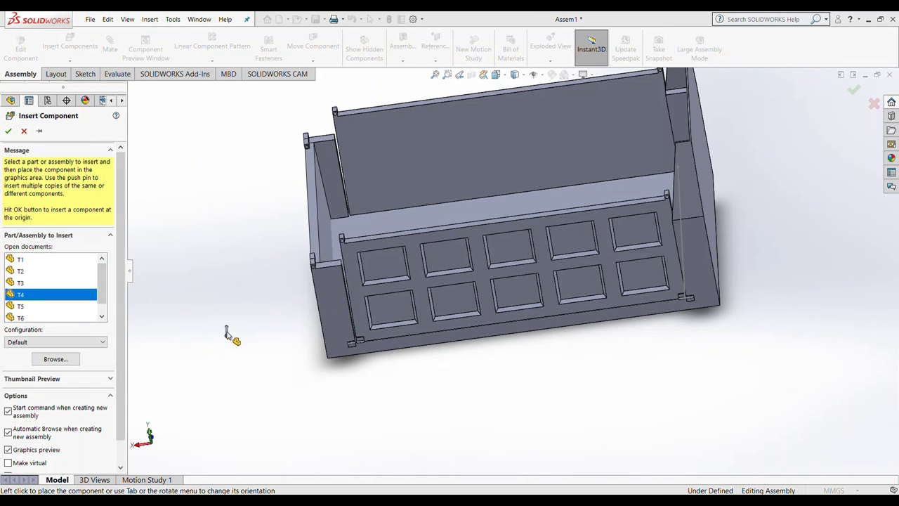
{"action": "left_click", "coordinate": [238, 342]}
{"action": "scroll", "coordinate": [260, 354], "scroll_direction": "down", "scroll_amount": 5}
{"action": "scroll", "coordinate": [337, 316], "scroll_direction": "down", "scroll_amount": 3}
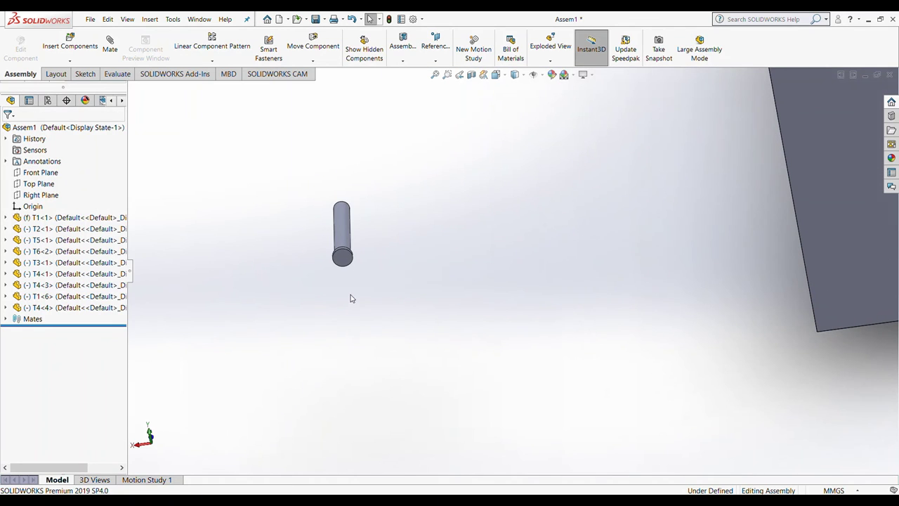
{"action": "middle_click_drag", "start_coordinate": [353, 236], "coordinate": [275, 251]}
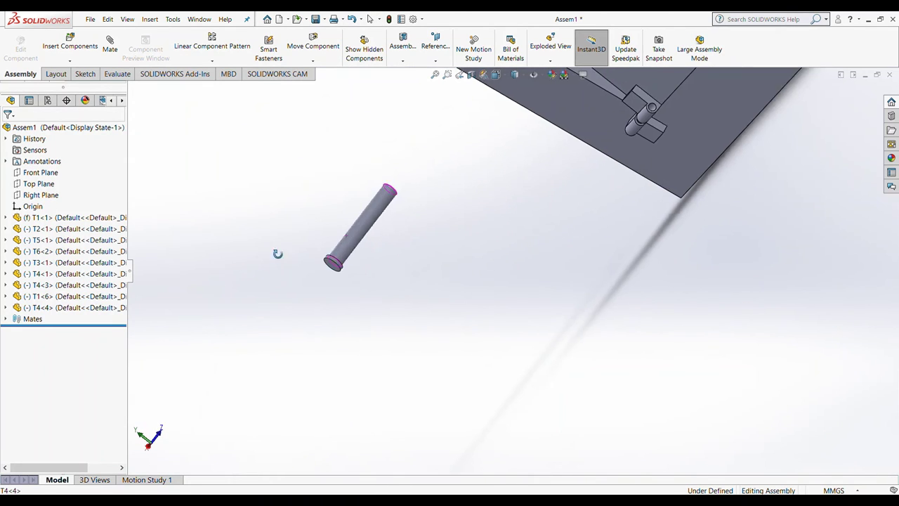
Step: Mate the T4 pin's edge coincident with the hinge edge at the panel's bottom corner
{"action": "left_click", "coordinate": [111, 49]}
{"action": "middle_click_drag", "start_coordinate": [330, 169], "coordinate": [366, 178]}
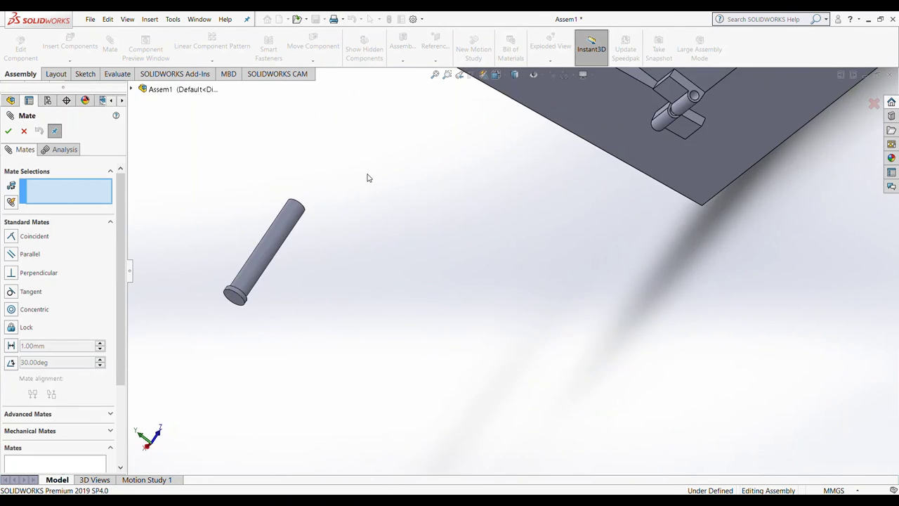
{"action": "key", "text": "ctrl+8"}
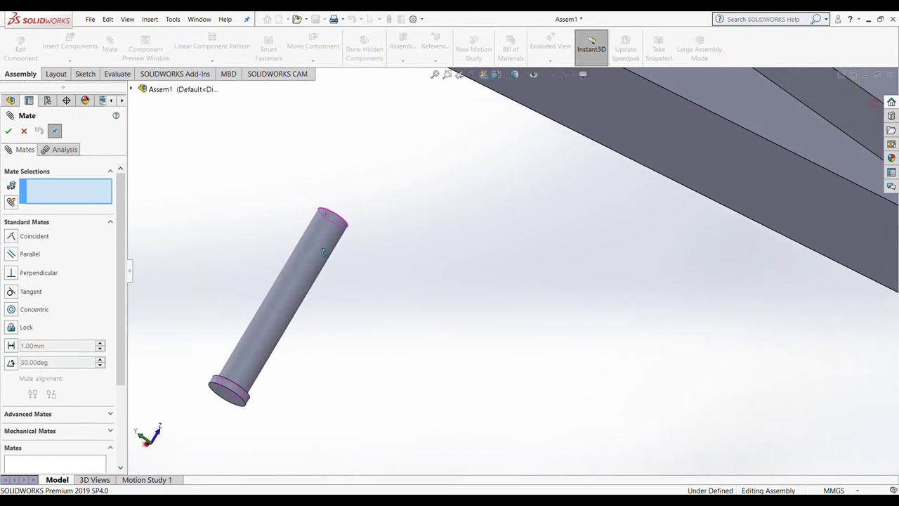
{"action": "key", "text": "ctrl+shift+z"}
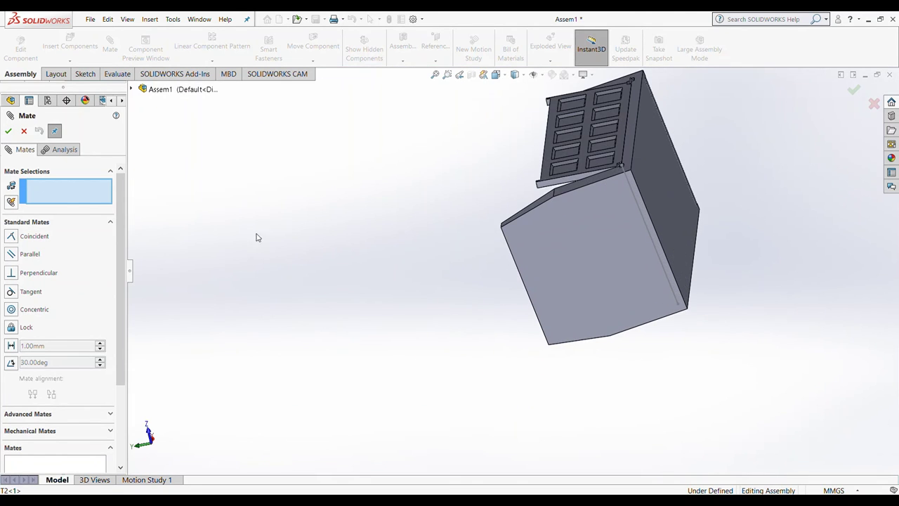
{"action": "scroll", "coordinate": [634, 208], "scroll_direction": "down", "scroll_amount": 2}
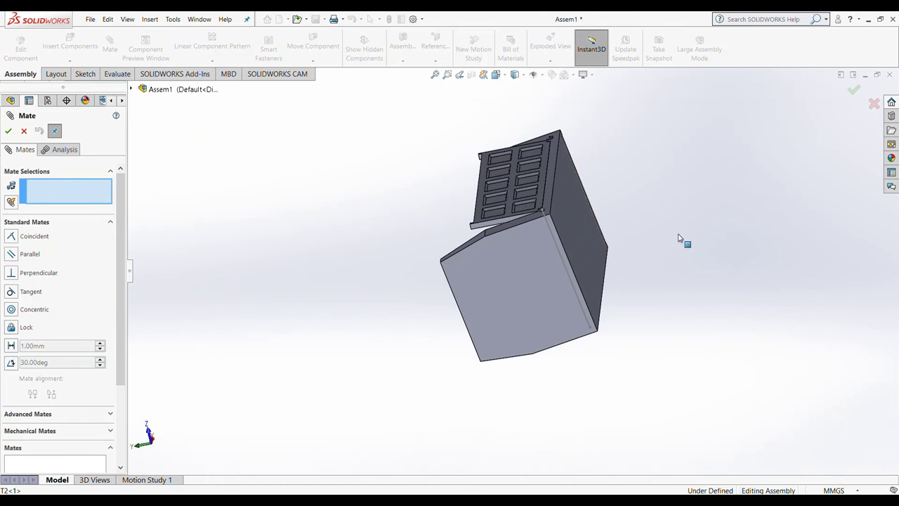
{"action": "scroll", "coordinate": [685, 243], "scroll_direction": "down", "scroll_amount": 2}
{"action": "scroll", "coordinate": [651, 255], "scroll_direction": "down", "scroll_amount": 3}
{"action": "middle_click_drag", "start_coordinate": [632, 257], "coordinate": [457, 192]}
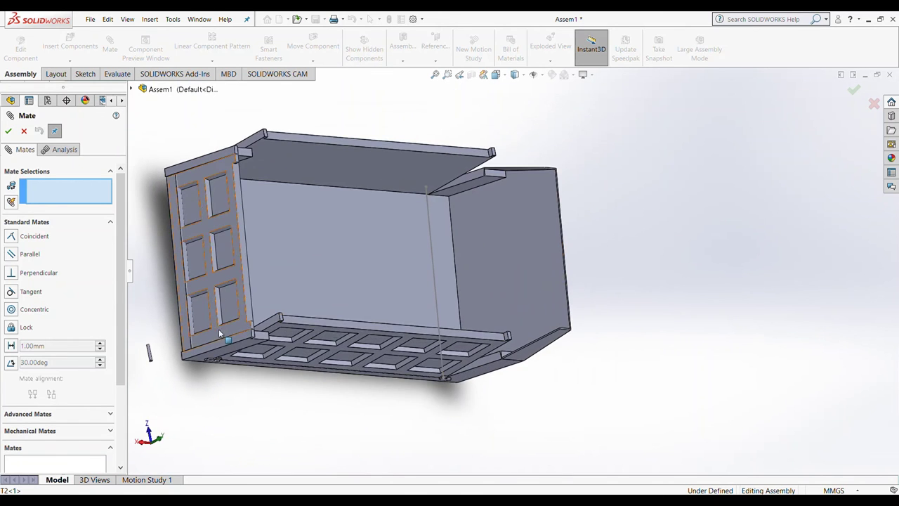
{"action": "scroll", "coordinate": [200, 409], "scroll_direction": "down", "scroll_amount": 3}
{"action": "scroll", "coordinate": [200, 409], "scroll_direction": "down", "scroll_amount": 2}
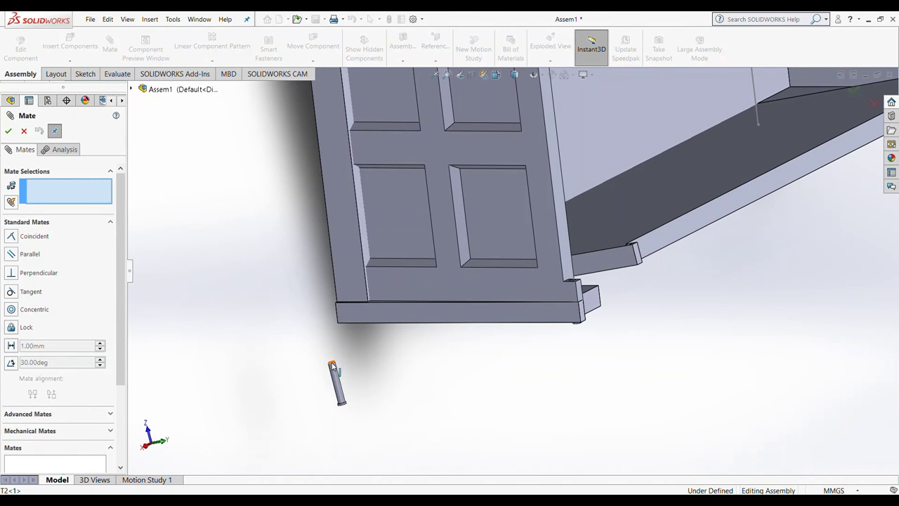
{"action": "left_click", "coordinate": [332, 365]}
{"action": "middle_click_drag", "start_coordinate": [332, 365], "coordinate": [429, 367]}
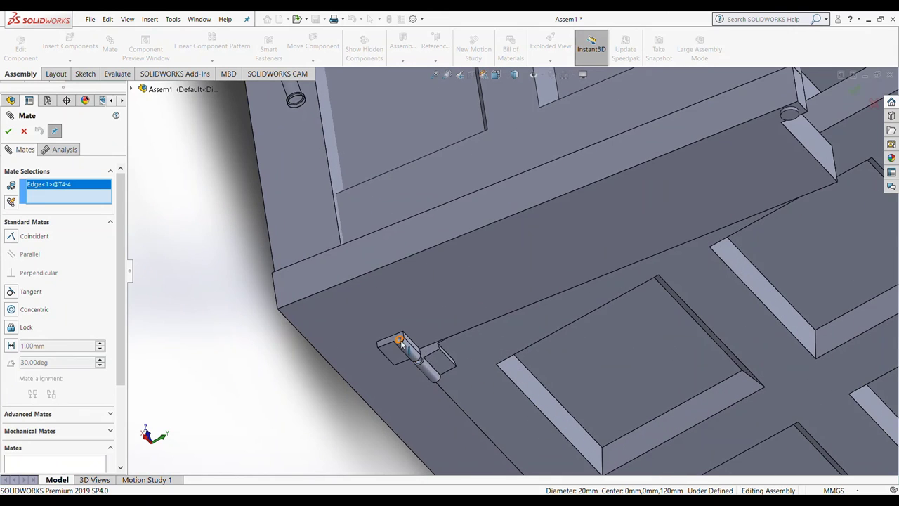
{"action": "left_click", "coordinate": [399, 341]}
{"action": "left_click", "coordinate": [40, 130]}
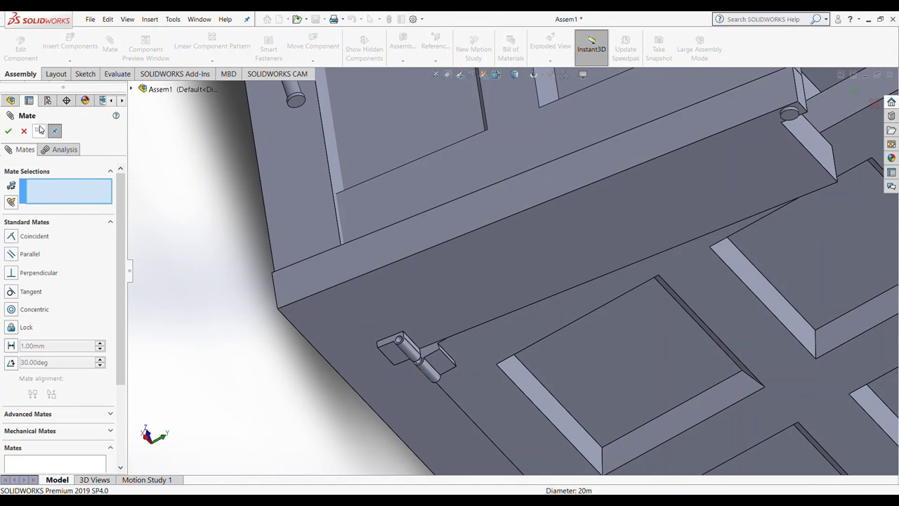
{"action": "left_click", "coordinate": [23, 131]}
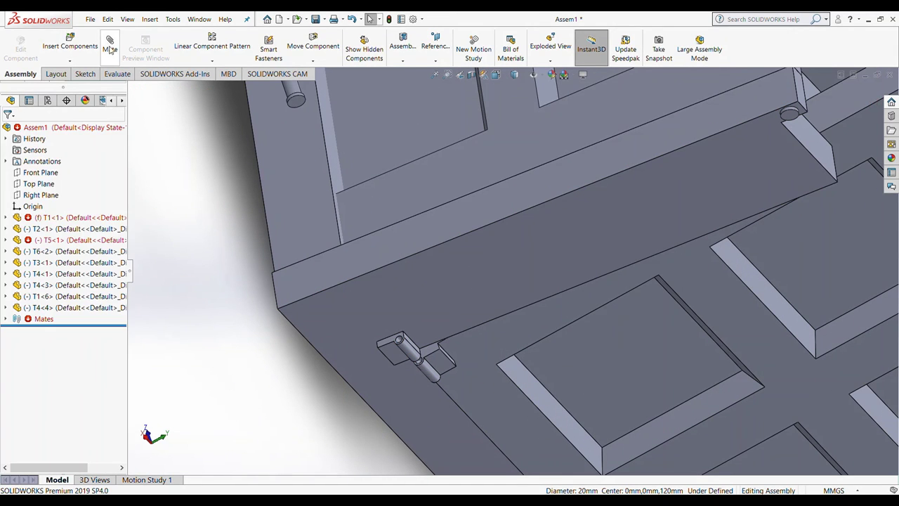
{"action": "left_click", "coordinate": [70, 44]}
Step: Insert a T6 pin and mate its end edge concentric with the T1 hinge edge
{"action": "left_click", "coordinate": [21, 318]}
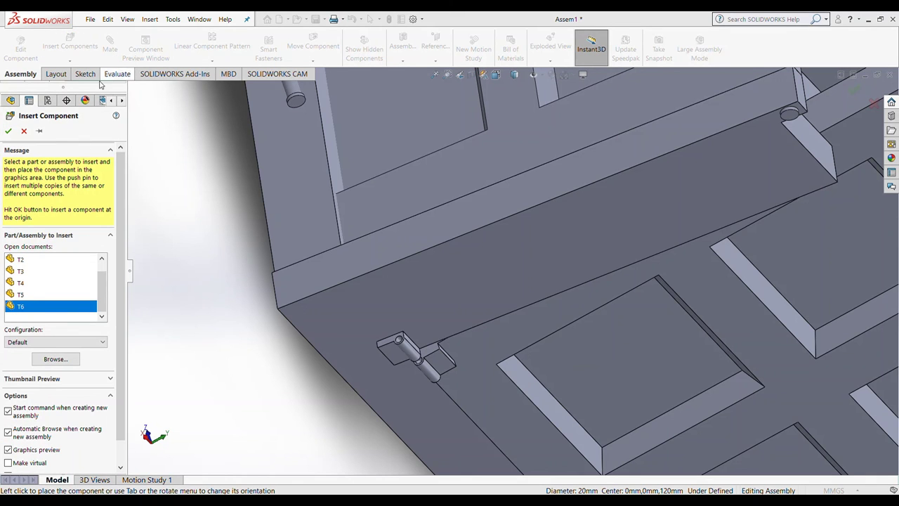
{"action": "left_click", "coordinate": [204, 314]}
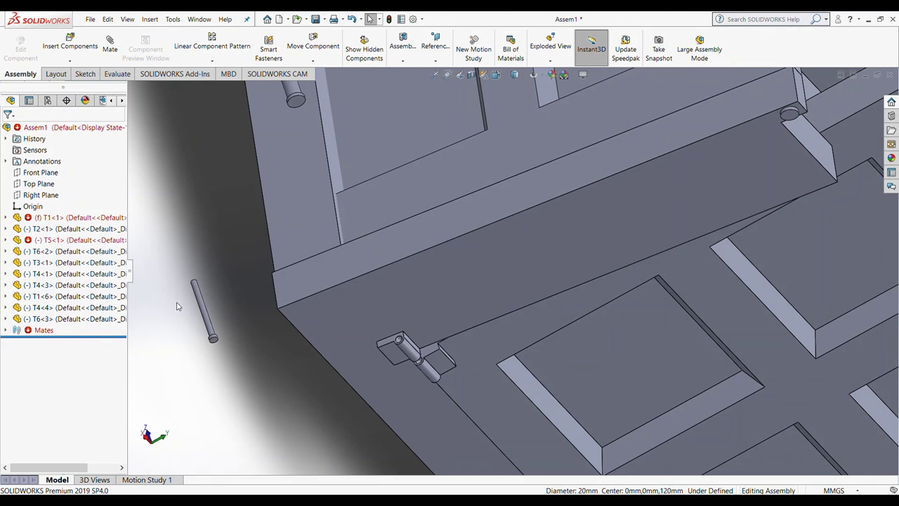
{"action": "left_click", "coordinate": [111, 47]}
{"action": "middle_click_drag", "start_coordinate": [295, 245], "coordinate": [210, 338]}
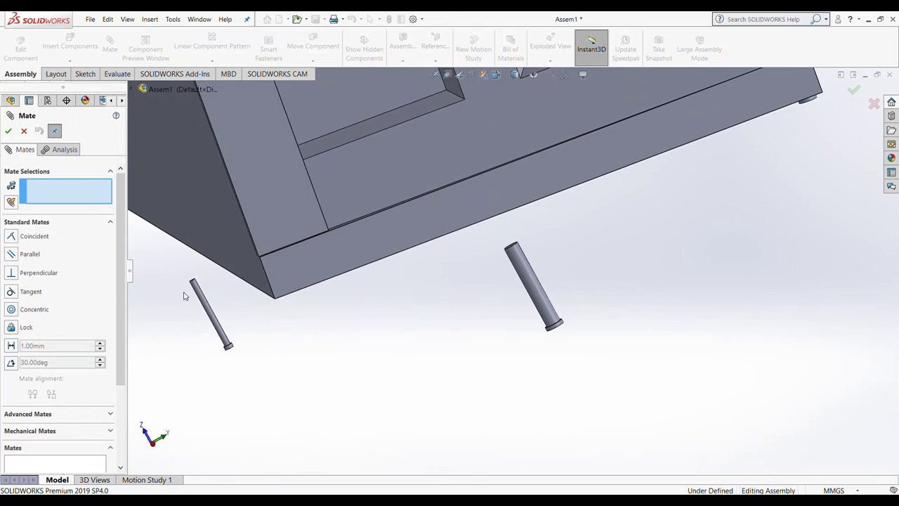
{"action": "scroll", "coordinate": [417, 392], "scroll_direction": "up", "scroll_amount": 3}
{"action": "scroll", "coordinate": [482, 411], "scroll_direction": "down", "scroll_amount": 2}
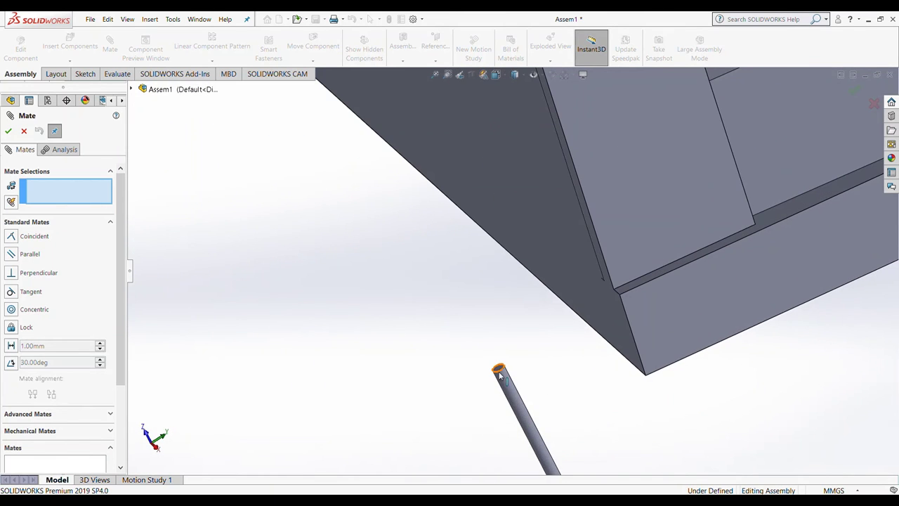
{"action": "left_click", "coordinate": [498, 369]}
{"action": "mouse_move", "coordinate": [499, 368]}
{"action": "middle_mouse_down"}
{"action": "mouse_move", "coordinate": [452, 250]}
{"action": "mouse_move", "coordinate": [491, 260]}
{"action": "middle_mouse_up"}
{"action": "left_click", "coordinate": [669, 274]}
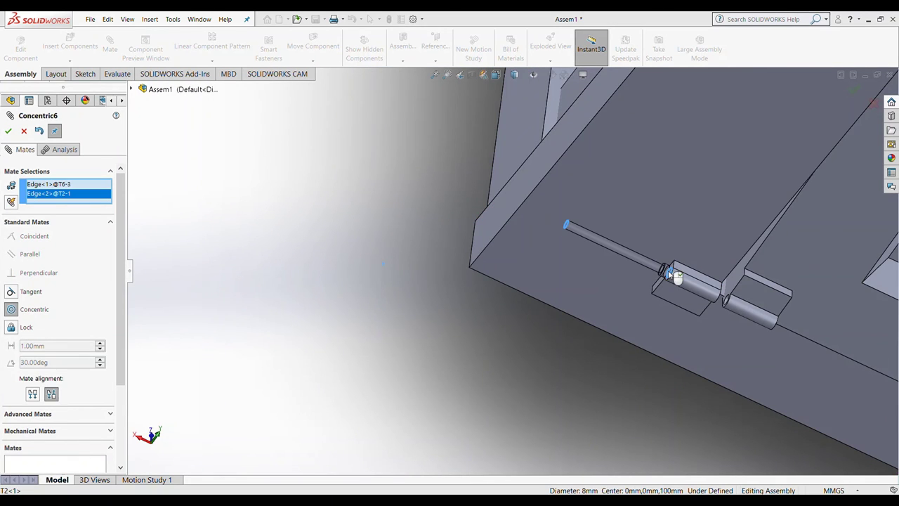
{"action": "left_click", "coordinate": [39, 130]}
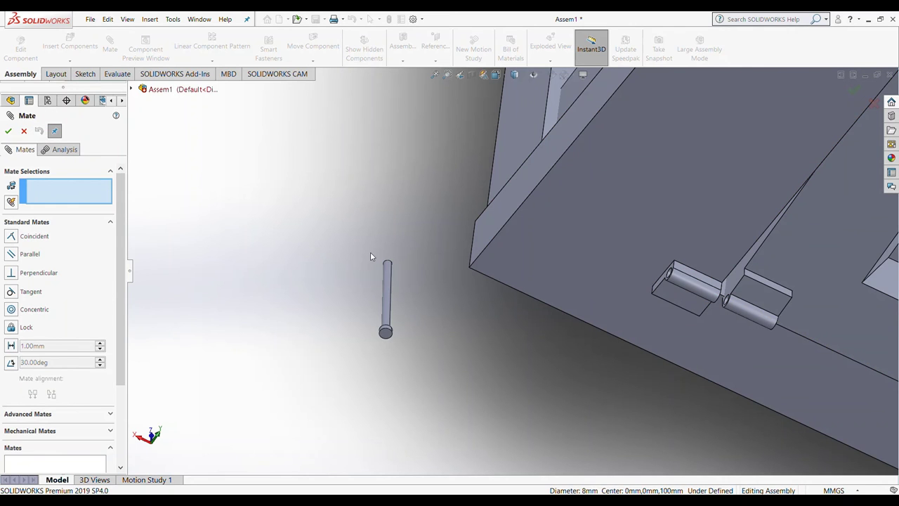
{"action": "middle_click_drag", "start_coordinate": [370, 252], "coordinate": [396, 244]}
{"action": "mouse_move", "coordinate": [597, 308]}
{"action": "middle_mouse_down"}
{"action": "mouse_move", "coordinate": [693, 418]}
{"action": "mouse_move", "coordinate": [695, 390]}
{"action": "mouse_move", "coordinate": [585, 373]}
{"action": "mouse_move", "coordinate": [592, 339]}
{"action": "middle_mouse_up"}
{"action": "scroll", "coordinate": [593, 335], "scroll_direction": "down", "scroll_amount": 2}
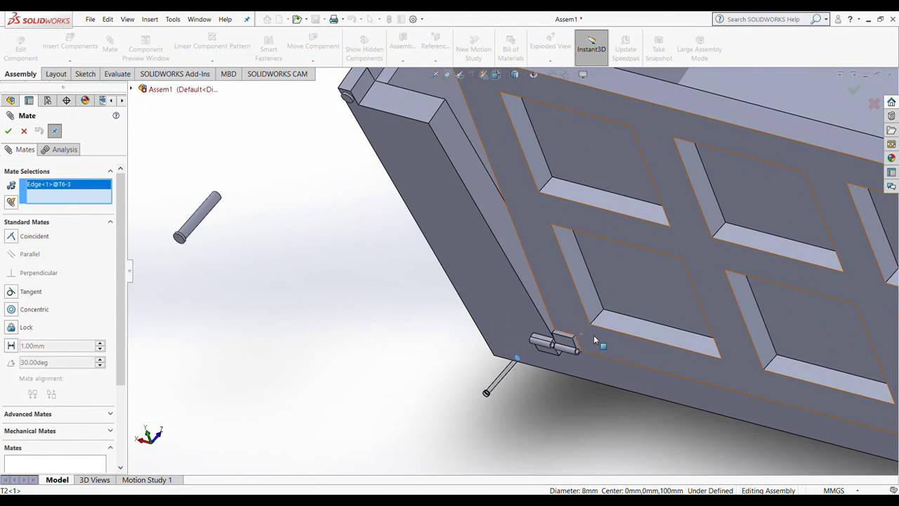
{"action": "scroll", "coordinate": [594, 335], "scroll_direction": "down", "scroll_amount": 2}
{"action": "scroll", "coordinate": [528, 346], "scroll_direction": "down", "scroll_amount": 3}
{"action": "left_click", "coordinate": [526, 348]}
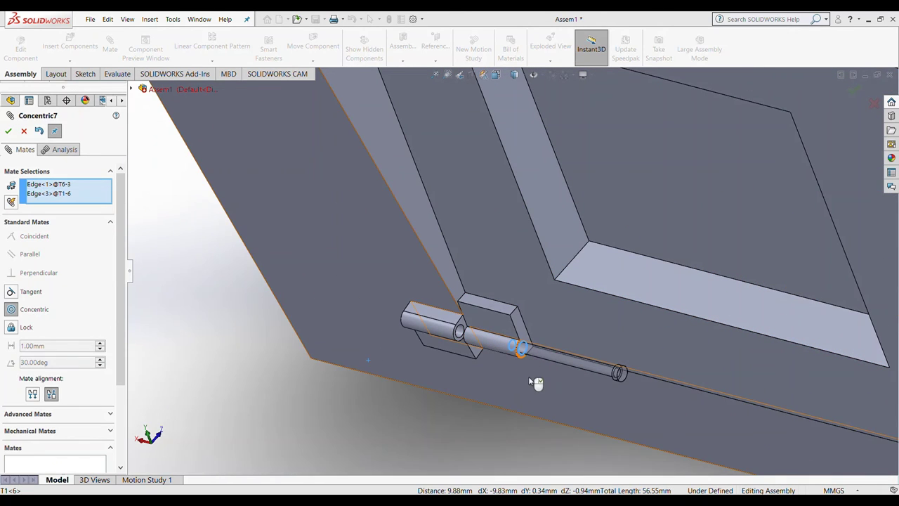
{"action": "left_click", "coordinate": [8, 130]}
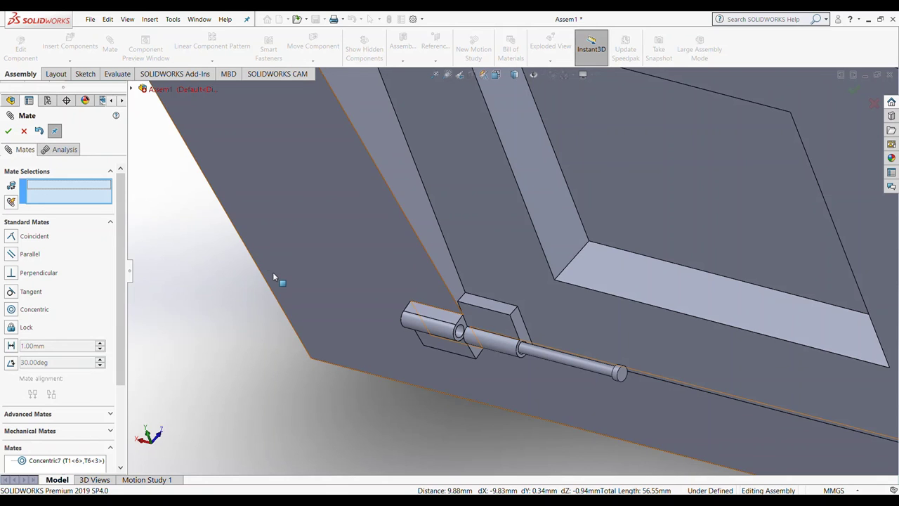
Step: Make the pin's end face coincident with the hinge bracket face so it sits flush
{"action": "scroll", "coordinate": [277, 281], "scroll_direction": "down", "scroll_amount": 2}
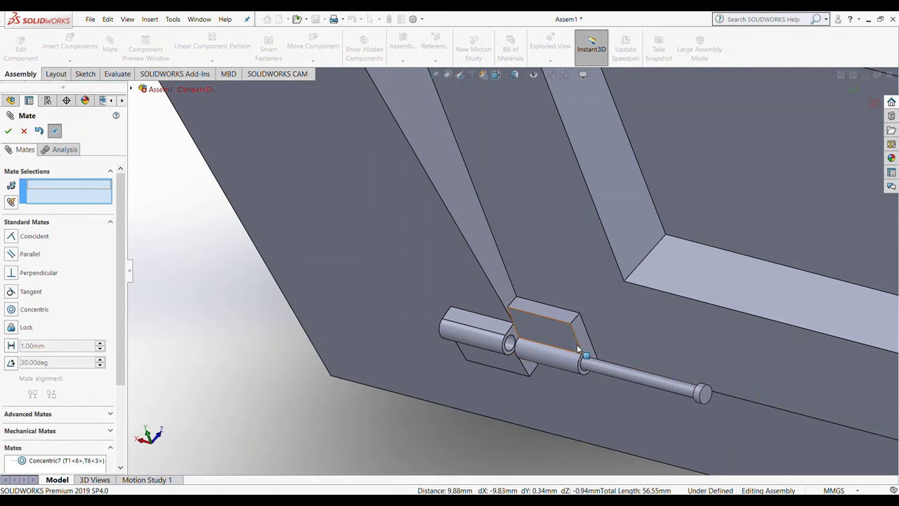
{"action": "left_click", "coordinate": [545, 378]}
{"action": "middle_click_drag", "start_coordinate": [545, 378], "coordinate": [648, 399]}
{"action": "scroll", "coordinate": [649, 397], "scroll_direction": "down", "scroll_amount": 5}
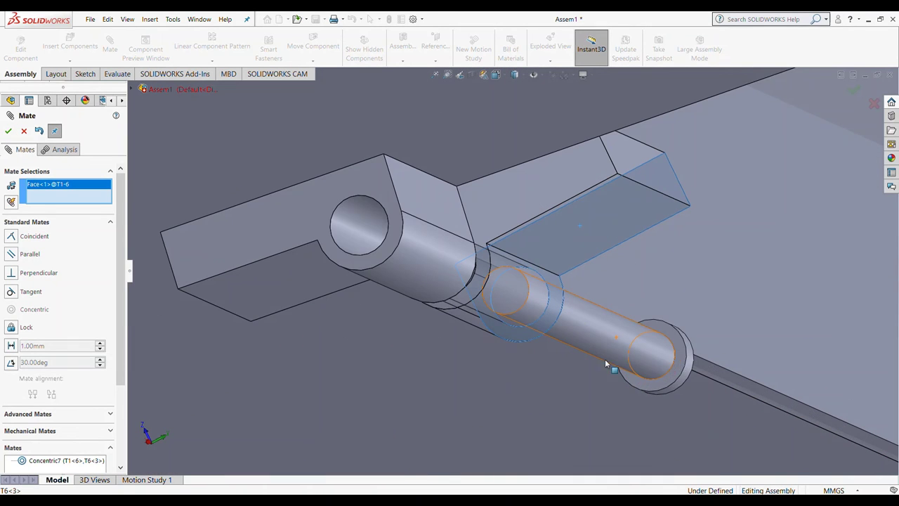
{"action": "left_click", "coordinate": [681, 344]}
{"action": "key", "text": "Return"}
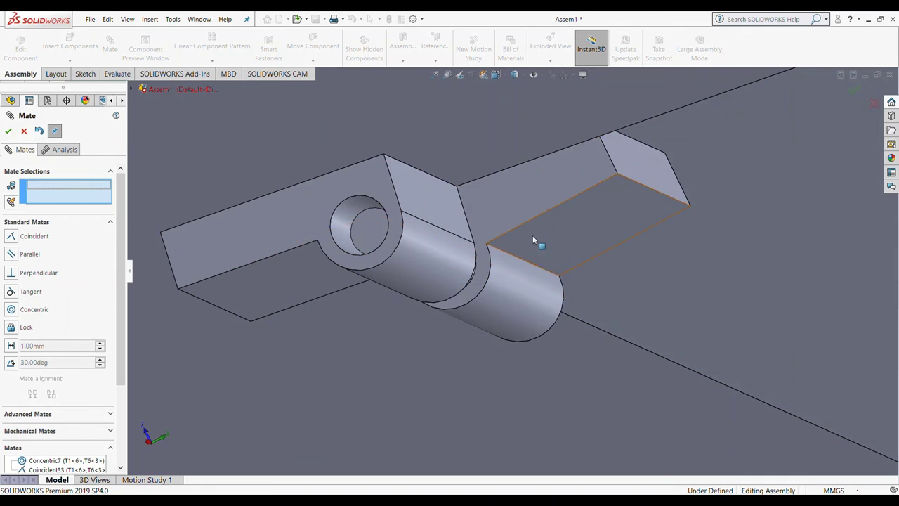
{"action": "scroll", "coordinate": [532, 240], "scroll_direction": "up", "scroll_amount": 5}
{"action": "scroll", "coordinate": [650, 359], "scroll_direction": "up", "scroll_amount": 2}
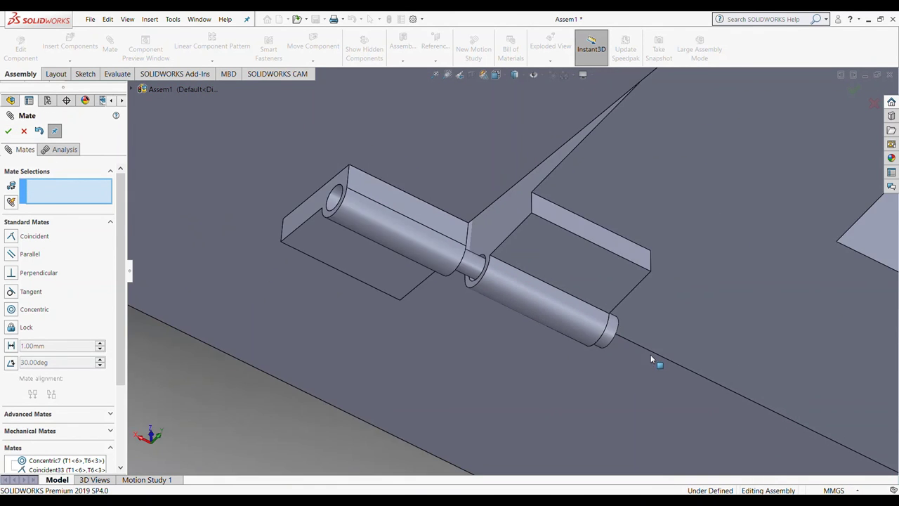
{"action": "scroll", "coordinate": [651, 357], "scroll_direction": "up", "scroll_amount": 2}
{"action": "scroll", "coordinate": [846, 356], "scroll_direction": "up", "scroll_amount": 1}
{"action": "scroll", "coordinate": [822, 338], "scroll_direction": "up", "scroll_amount": 2}
{"action": "scroll", "coordinate": [808, 341], "scroll_direction": "up", "scroll_amount": 2}
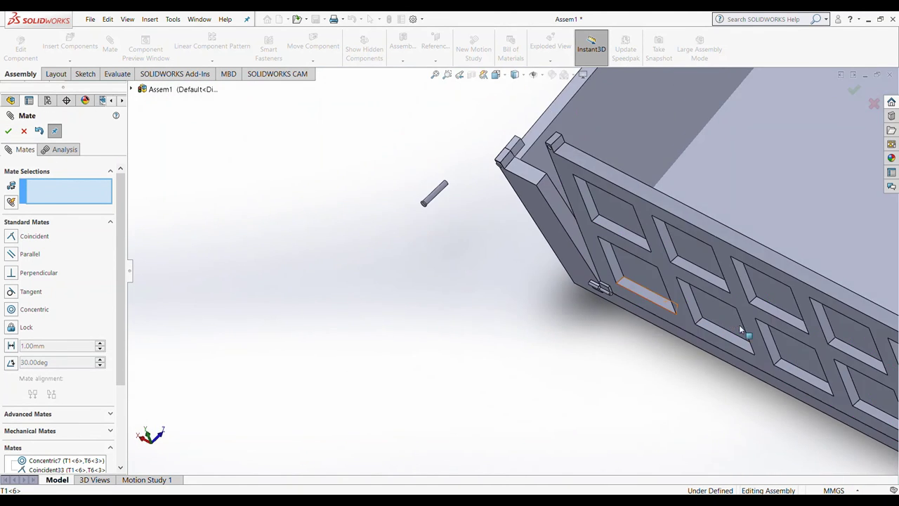
{"action": "scroll", "coordinate": [813, 345], "scroll_direction": "up", "scroll_amount": 3}
{"action": "scroll", "coordinate": [756, 415], "scroll_direction": "down", "scroll_amount": 3}
{"action": "scroll", "coordinate": [706, 318], "scroll_direction": "down", "scroll_amount": 2}
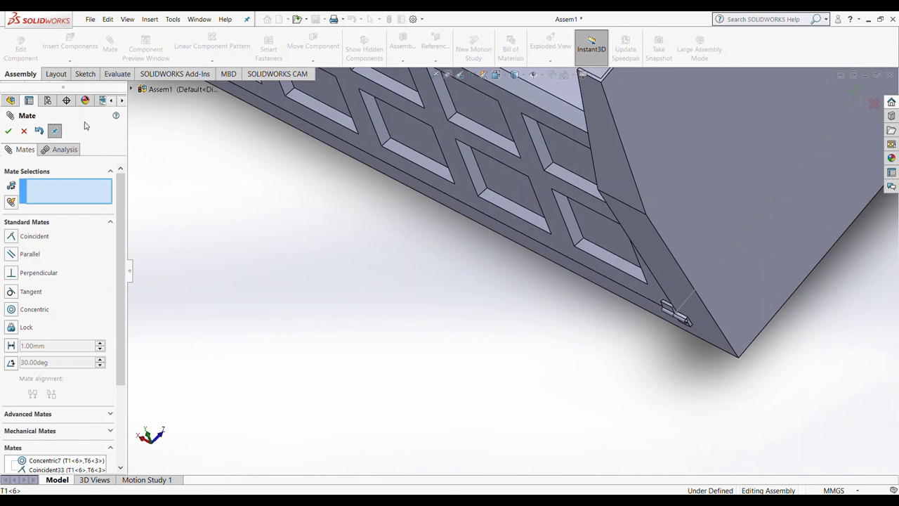
{"action": "left_click", "coordinate": [24, 131]}
Step: Insert another T6 hinge pin below the box
{"action": "left_click", "coordinate": [69, 46]}
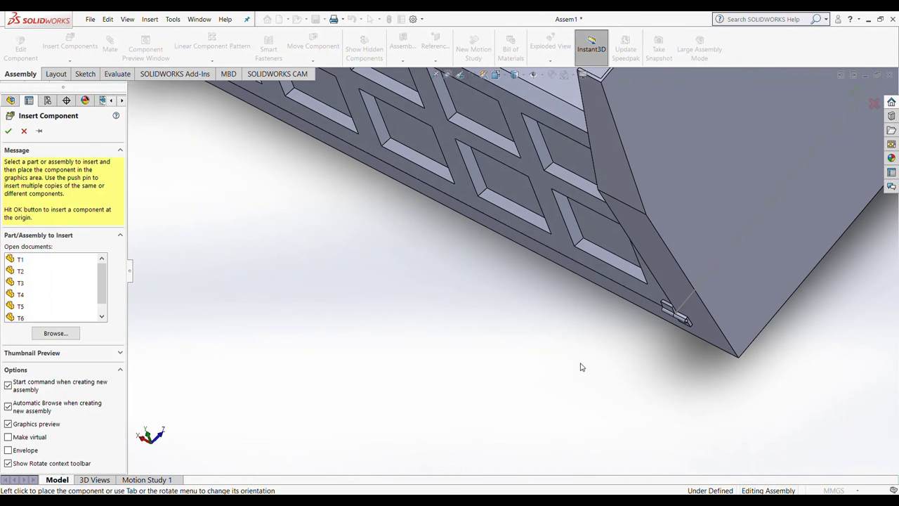
{"action": "left_click", "coordinate": [20, 319]}
{"action": "left_click", "coordinate": [533, 359]}
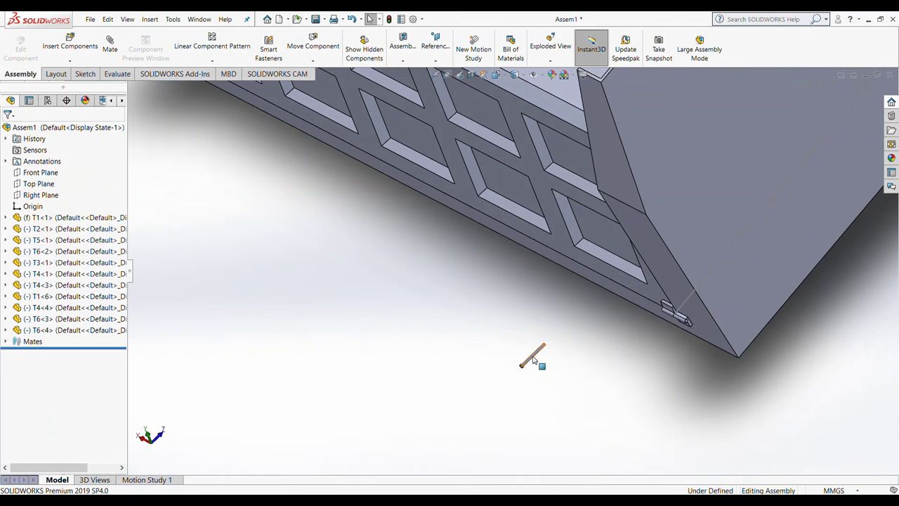
{"action": "scroll", "coordinate": [448, 283], "scroll_direction": "down", "scroll_amount": 2}
{"action": "scroll", "coordinate": [552, 279], "scroll_direction": "down", "scroll_amount": 3}
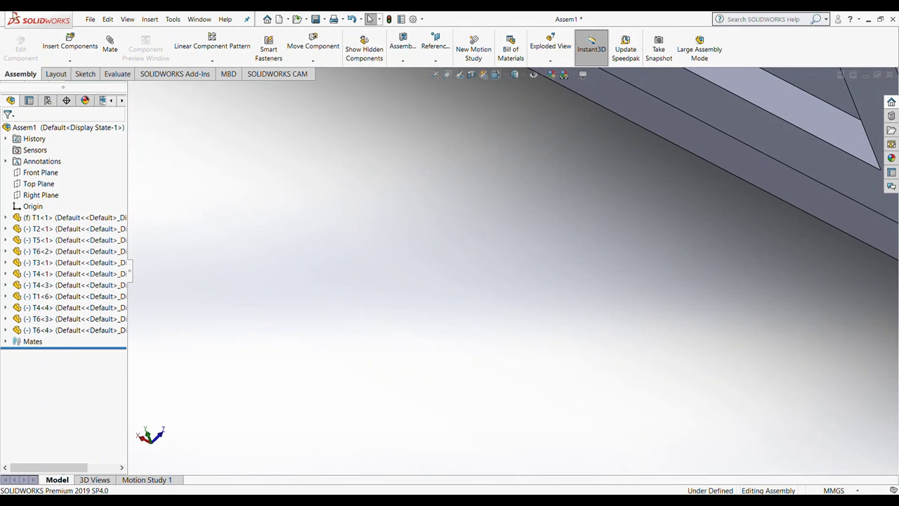
Step: Mate the new pin concentric to the T2 hinge edge
{"action": "left_click", "coordinate": [111, 45]}
{"action": "scroll", "coordinate": [739, 379], "scroll_direction": "up", "scroll_amount": 3}
{"action": "scroll", "coordinate": [596, 427], "scroll_direction": "down", "scroll_amount": 3}
{"action": "scroll", "coordinate": [653, 321], "scroll_direction": "up", "scroll_amount": 2}
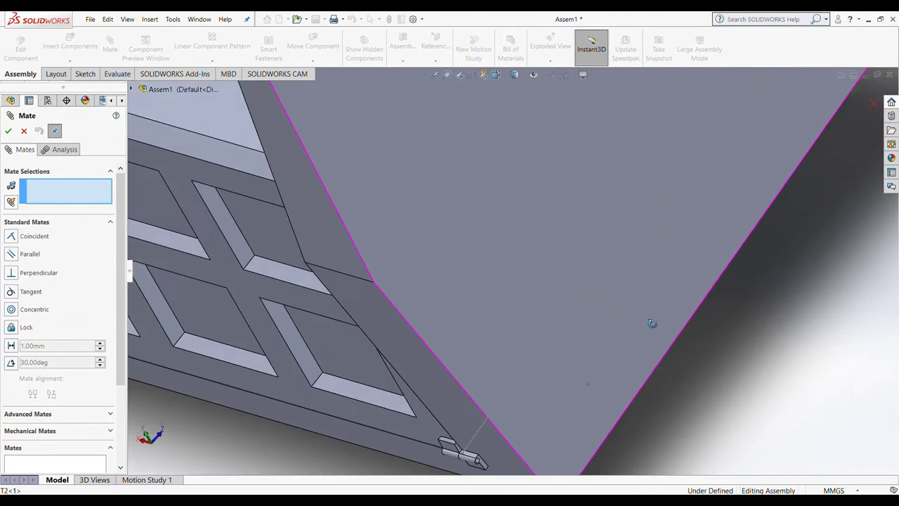
{"action": "scroll", "coordinate": [470, 444], "scroll_direction": "down", "scroll_amount": 2}
{"action": "scroll", "coordinate": [471, 444], "scroll_direction": "down", "scroll_amount": 1}
{"action": "scroll", "coordinate": [486, 420], "scroll_direction": "down", "scroll_amount": 1}
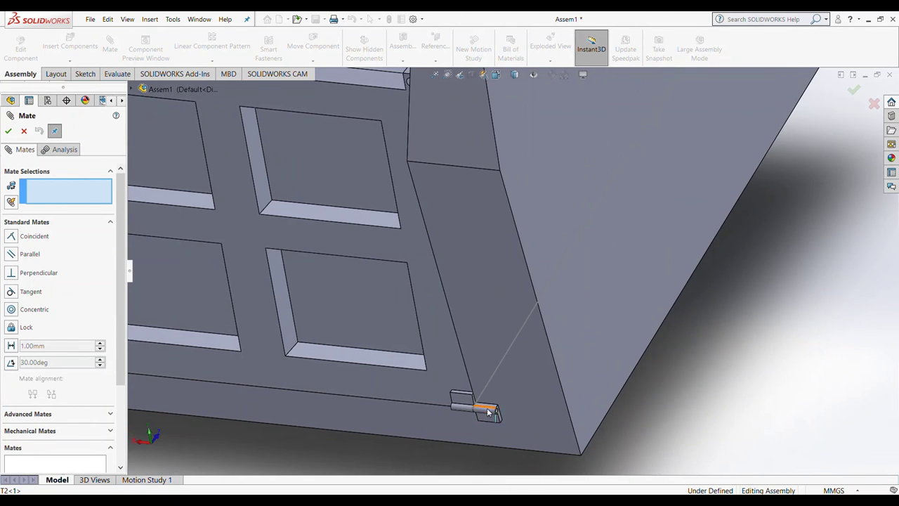
{"action": "scroll", "coordinate": [502, 404], "scroll_direction": "down", "scroll_amount": 2}
{"action": "left_click", "coordinate": [500, 383]}
{"action": "mouse_move", "coordinate": [500, 384]}
{"action": "middle_mouse_down"}
{"action": "mouse_move", "coordinate": [471, 376]}
{"action": "mouse_move", "coordinate": [333, 415]}
{"action": "mouse_move", "coordinate": [297, 407]}
{"action": "middle_mouse_up"}
{"action": "scroll", "coordinate": [409, 353], "scroll_direction": "down", "scroll_amount": 2}
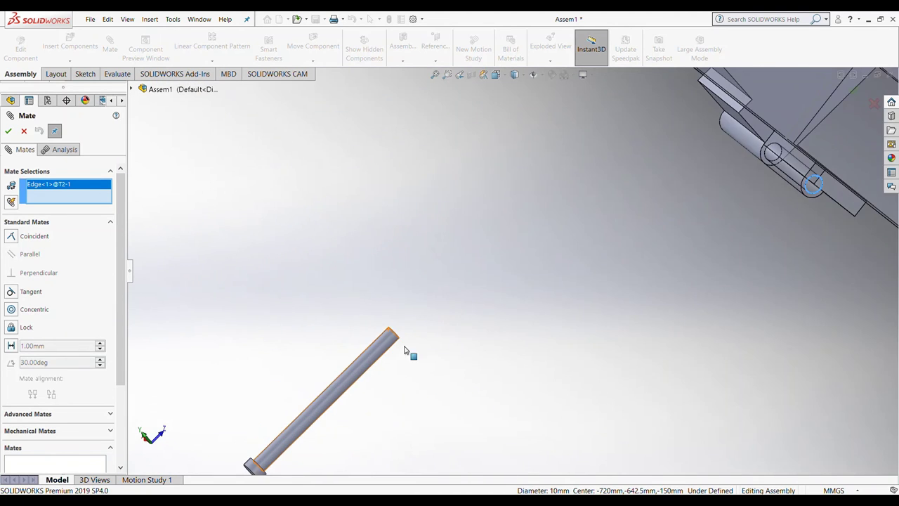
{"action": "scroll", "coordinate": [394, 350], "scroll_direction": "down", "scroll_amount": 2}
{"action": "left_click", "coordinate": [419, 316]}
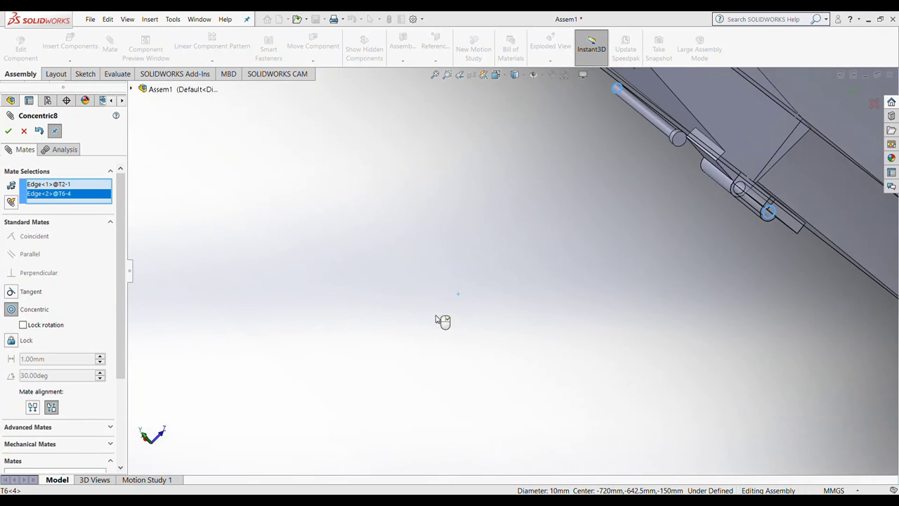
{"action": "scroll", "coordinate": [446, 316], "scroll_direction": "down", "scroll_amount": 2}
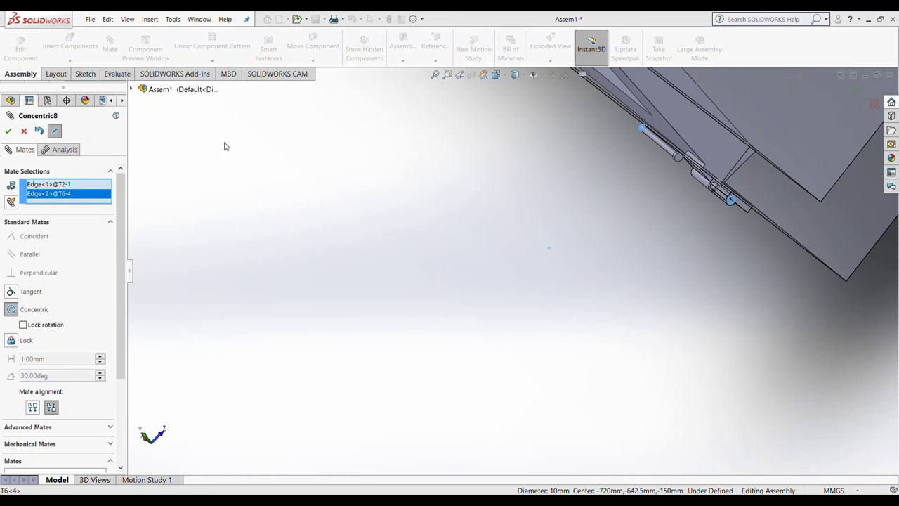
{"action": "left_click", "coordinate": [10, 131]}
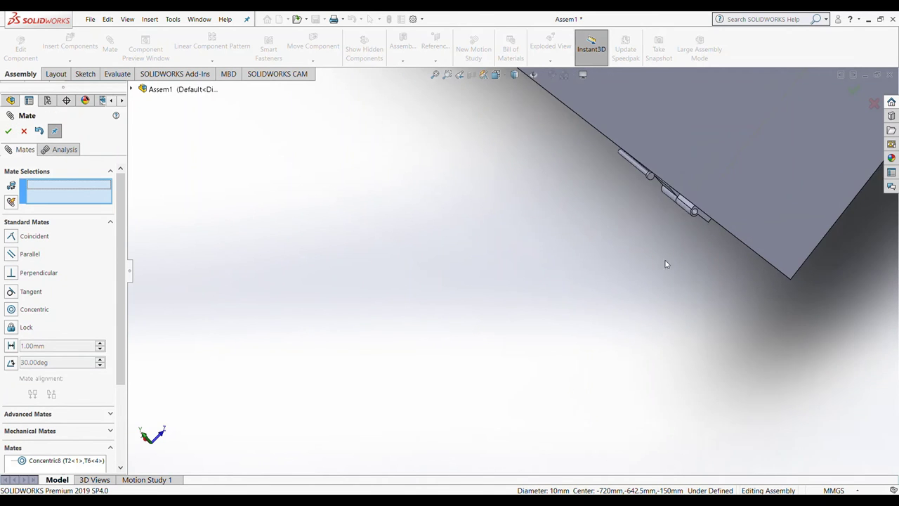
{"action": "middle_click_drag", "start_coordinate": [667, 263], "coordinate": [630, 215]}
{"action": "left_click", "coordinate": [630, 212]}
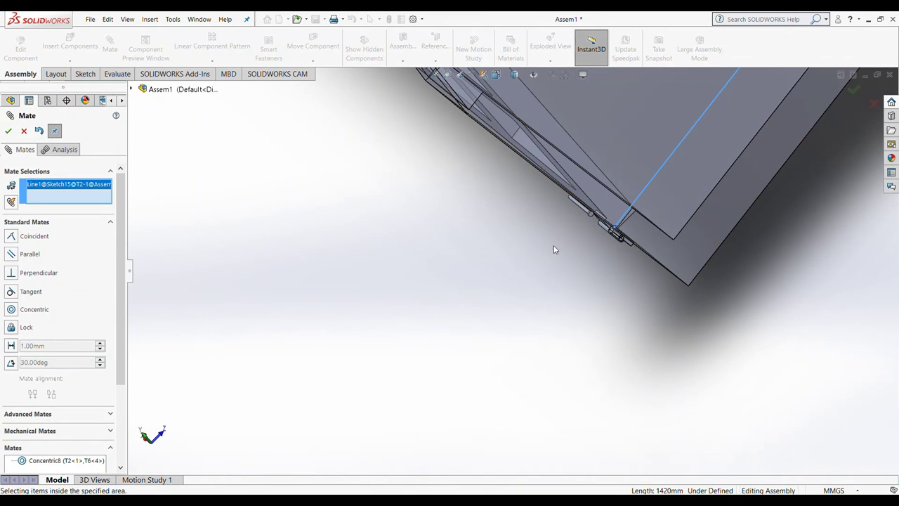
{"action": "left_click", "coordinate": [24, 131]}
Step: Add a coincident mate between the hinge face and the panel edge
{"action": "left_click", "coordinate": [110, 46]}
{"action": "scroll", "coordinate": [504, 279], "scroll_direction": "down", "scroll_amount": 3}
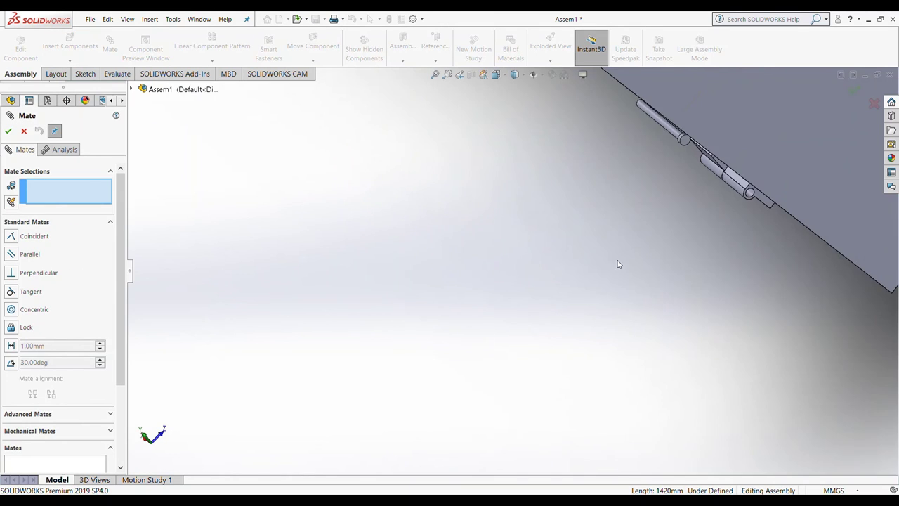
{"action": "scroll", "coordinate": [618, 262], "scroll_direction": "down", "scroll_amount": 3}
{"action": "left_click", "coordinate": [789, 129]}
{"action": "mouse_move", "coordinate": [682, 165]}
{"action": "middle_mouse_down"}
{"action": "mouse_move", "coordinate": [749, 172]}
{"action": "mouse_move", "coordinate": [555, 318]}
{"action": "mouse_move", "coordinate": [781, 127]}
{"action": "middle_mouse_up"}
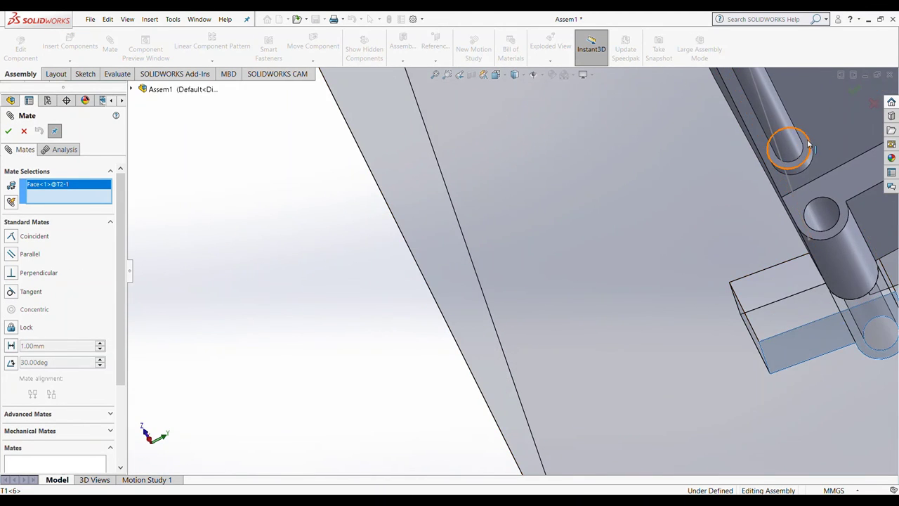
{"action": "left_click", "coordinate": [807, 139]}
{"action": "left_click", "coordinate": [8, 131]}
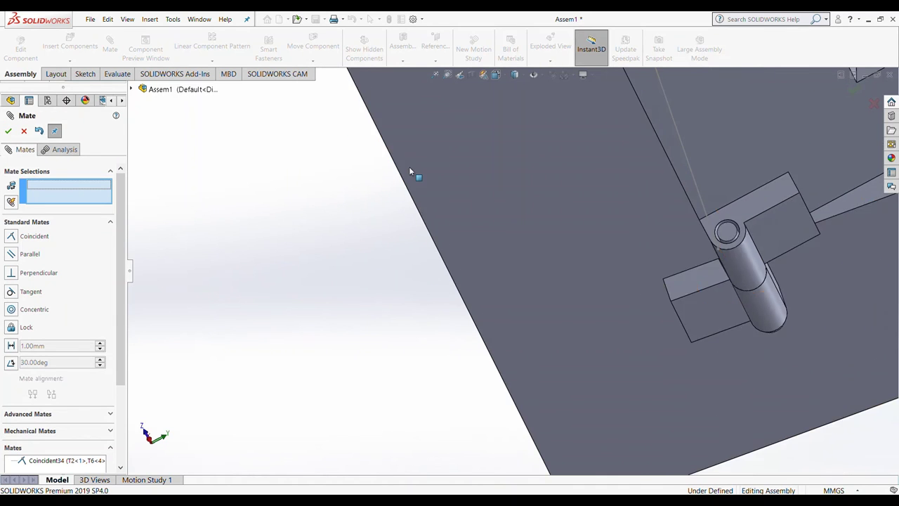
{"action": "scroll", "coordinate": [411, 171], "scroll_direction": "up", "scroll_amount": 3}
{"action": "middle_click_drag", "start_coordinate": [412, 169], "coordinate": [375, 108]}
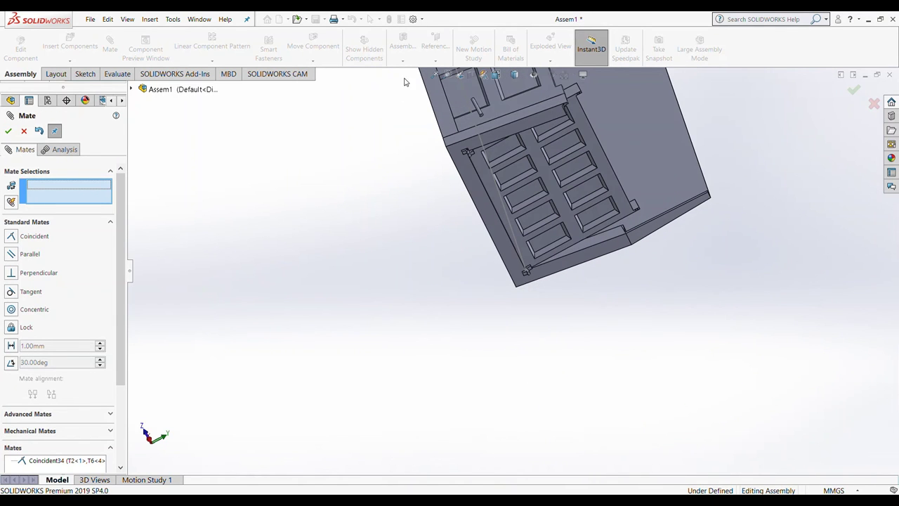
{"action": "left_click", "coordinate": [8, 132]}
Step: Fit the whole assembly in view and look at it from the front
{"action": "middle_click_drag", "start_coordinate": [401, 141], "coordinate": [422, 142]}
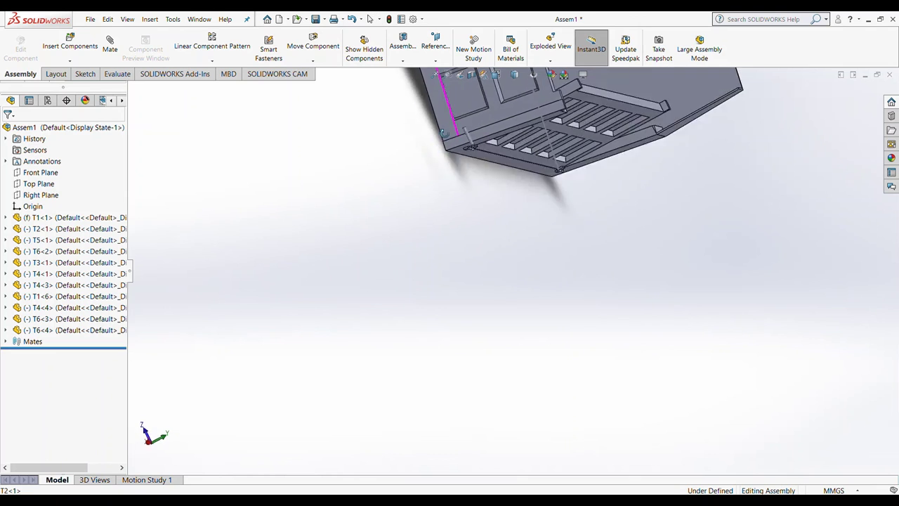
{"action": "scroll", "coordinate": [421, 143], "scroll_direction": "up", "scroll_amount": 3}
{"action": "scroll", "coordinate": [477, 195], "scroll_direction": "up", "scroll_amount": 1}
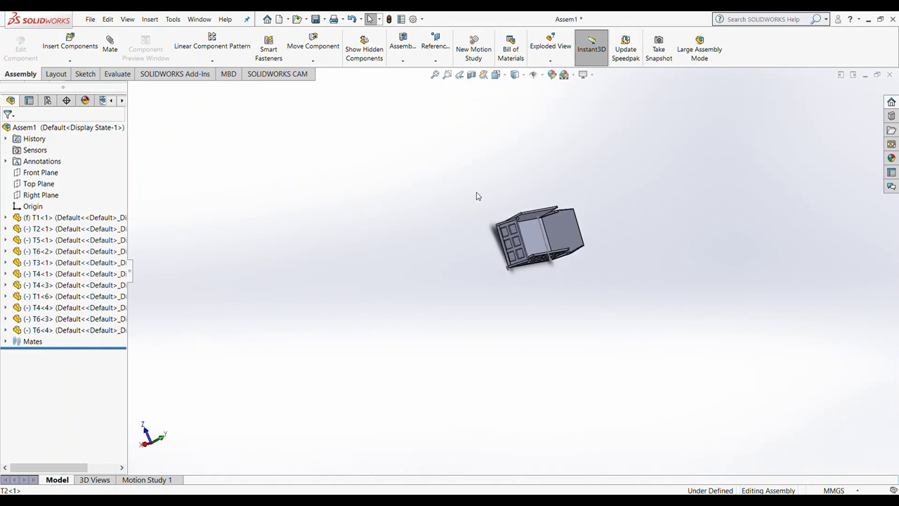
{"action": "scroll", "coordinate": [495, 221], "scroll_direction": "down", "scroll_amount": 3}
{"action": "mouse_move", "coordinate": [513, 245]}
{"action": "middle_mouse_down"}
{"action": "mouse_move", "coordinate": [748, 340]}
{"action": "mouse_move", "coordinate": [751, 363]}
{"action": "mouse_move", "coordinate": [650, 380]}
{"action": "mouse_move", "coordinate": [571, 97]}
{"action": "middle_mouse_up"}
{"action": "scroll", "coordinate": [683, 317], "scroll_direction": "down", "scroll_amount": 4}
{"action": "scroll", "coordinate": [702, 330], "scroll_direction": "up", "scroll_amount": 3}
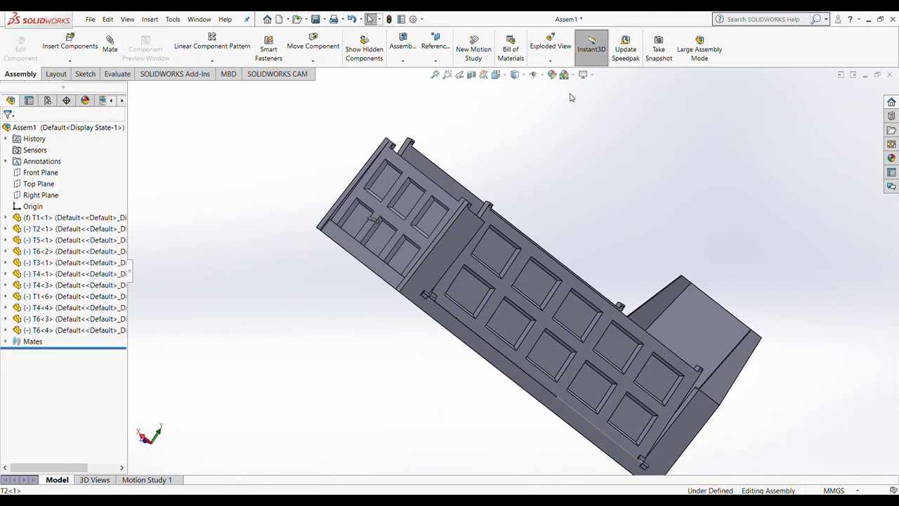
{"action": "key", "text": "f"}
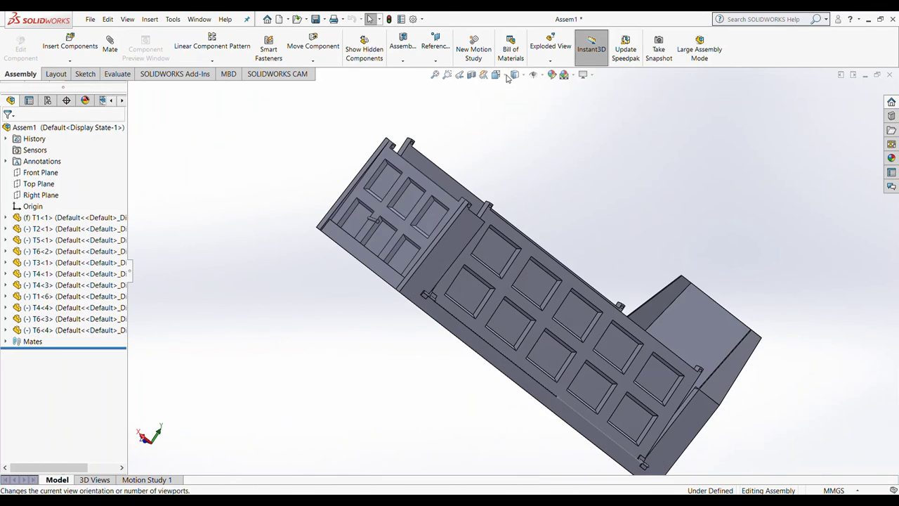
{"action": "key", "text": "ctrl+1"}
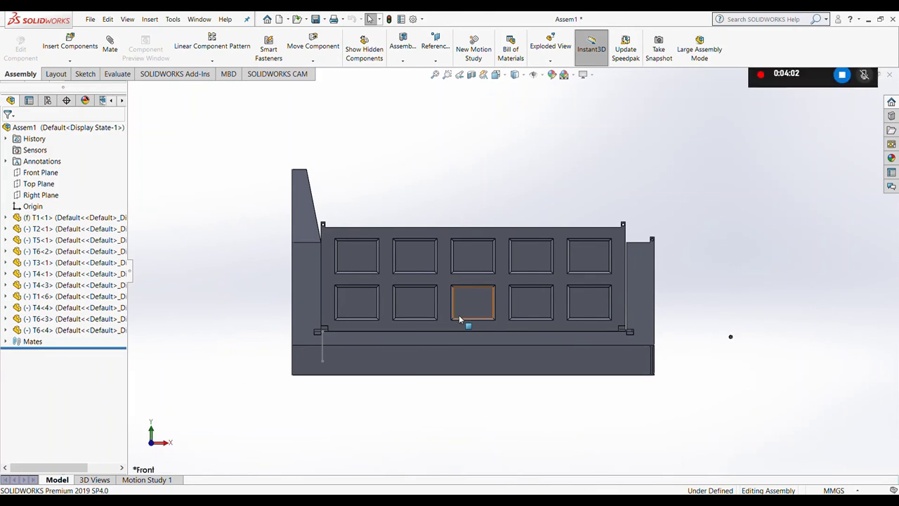
Step: Drag the hinged panels so one swings flat, then select the back wall
{"action": "left_click", "coordinate": [447, 282]}
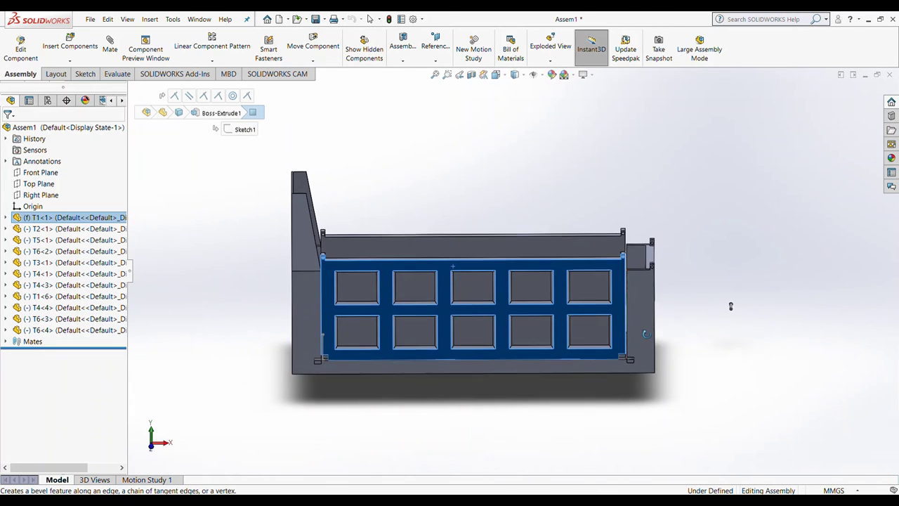
{"action": "middle_click_drag", "start_coordinate": [607, 310], "coordinate": [562, 249]}
{"action": "mouse_move", "coordinate": [563, 249]}
{"action": "left_mouse_down"}
{"action": "mouse_move", "coordinate": [472, 322]}
{"action": "mouse_move", "coordinate": [512, 351]}
{"action": "left_mouse_up"}
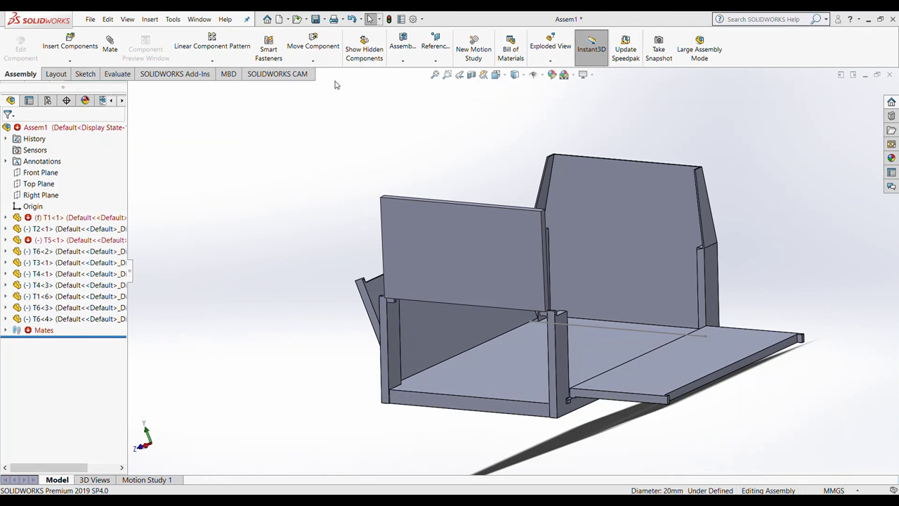
{"action": "left_click", "coordinate": [598, 199]}
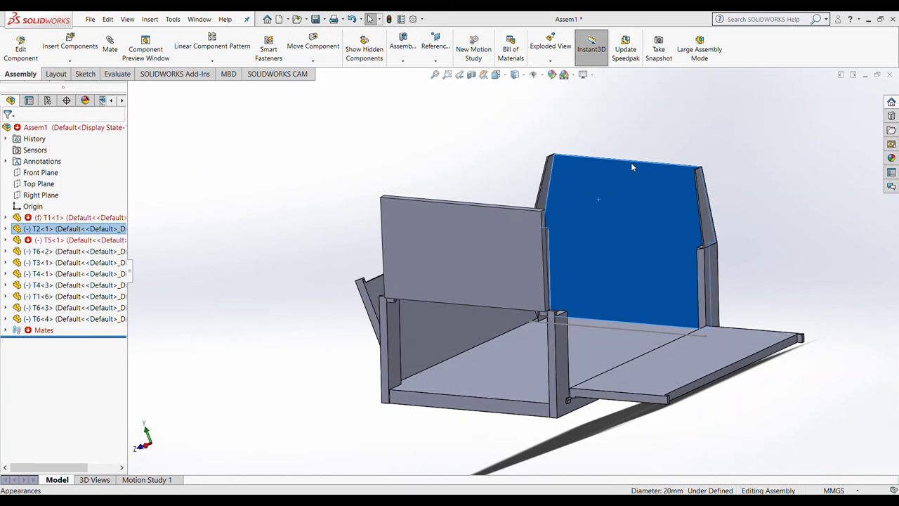
Step: Try yellow, magenta, black, orange and peach on the back wall, then apply white
{"action": "key", "text": "a"}
{"action": "left_click", "coordinate": [660, 223]}
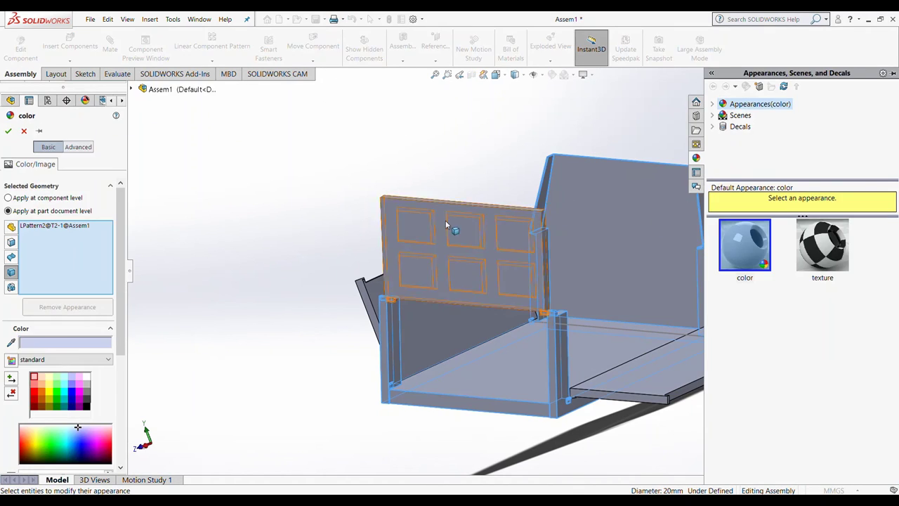
{"action": "left_click", "coordinate": [52, 379]}
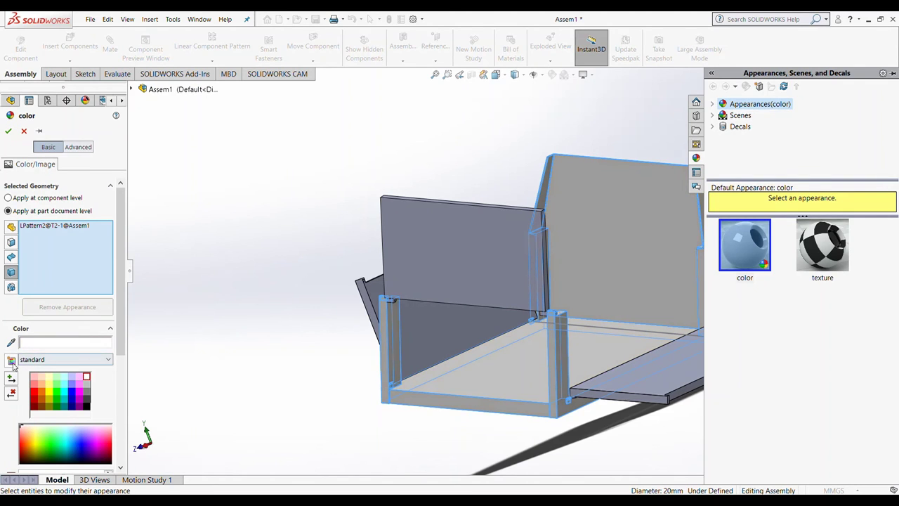
{"action": "left_click", "coordinate": [101, 442]}
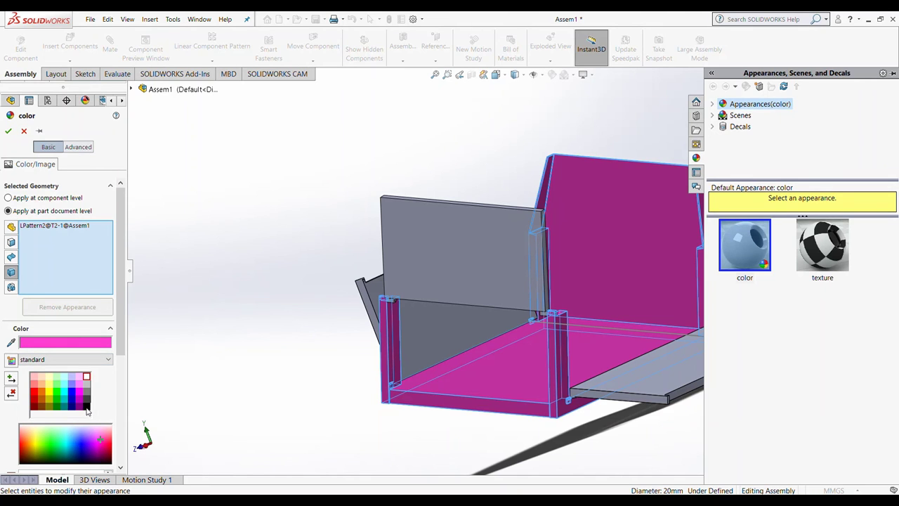
{"action": "left_click", "coordinate": [87, 406]}
{"action": "left_click", "coordinate": [49, 383]}
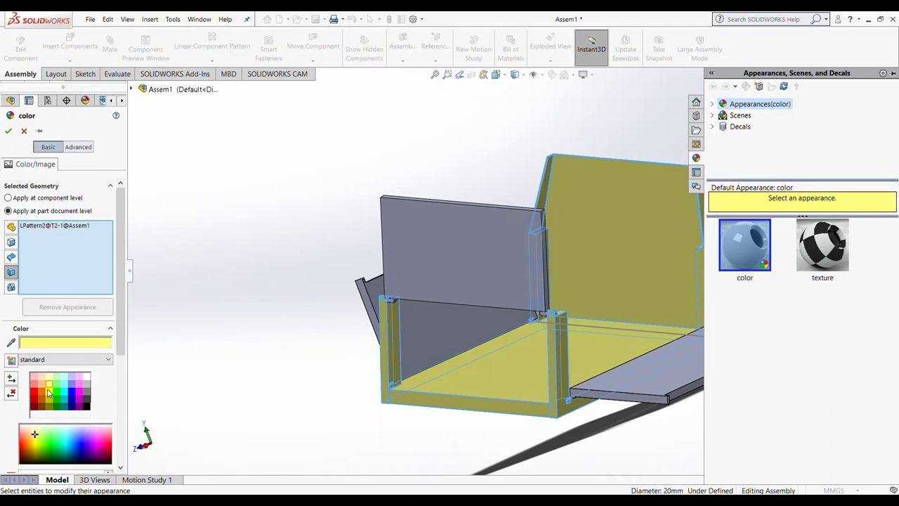
{"action": "left_click", "coordinate": [41, 396]}
{"action": "left_click", "coordinate": [45, 384]}
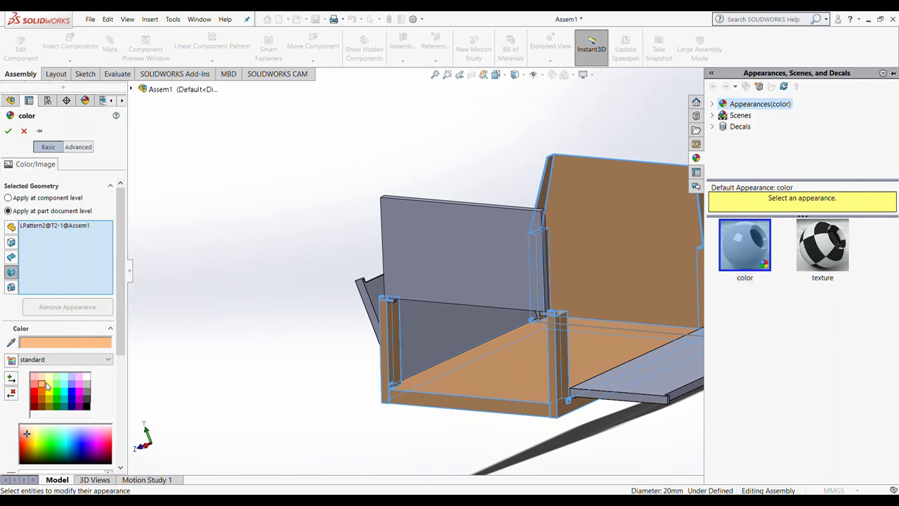
{"action": "left_click", "coordinate": [87, 378]}
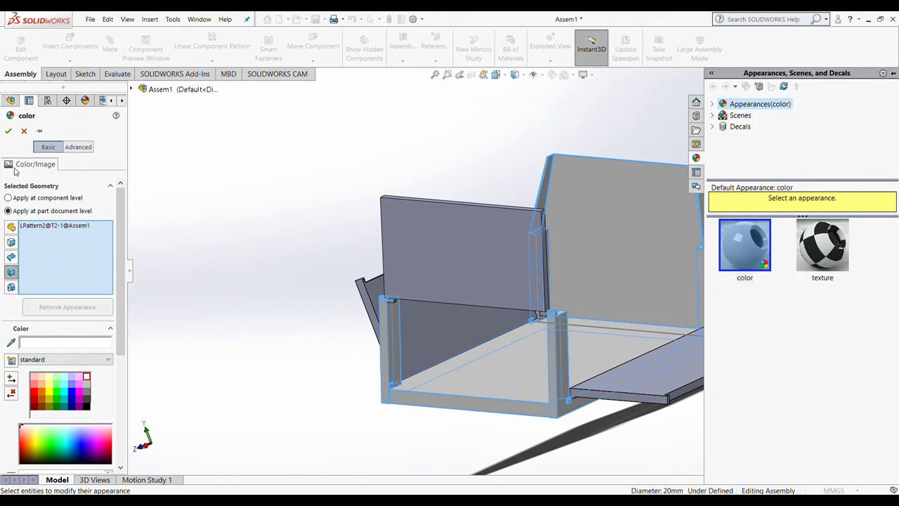
{"action": "left_click", "coordinate": [9, 131]}
{"action": "scroll", "coordinate": [553, 337], "scroll_direction": "up", "scroll_amount": 2}
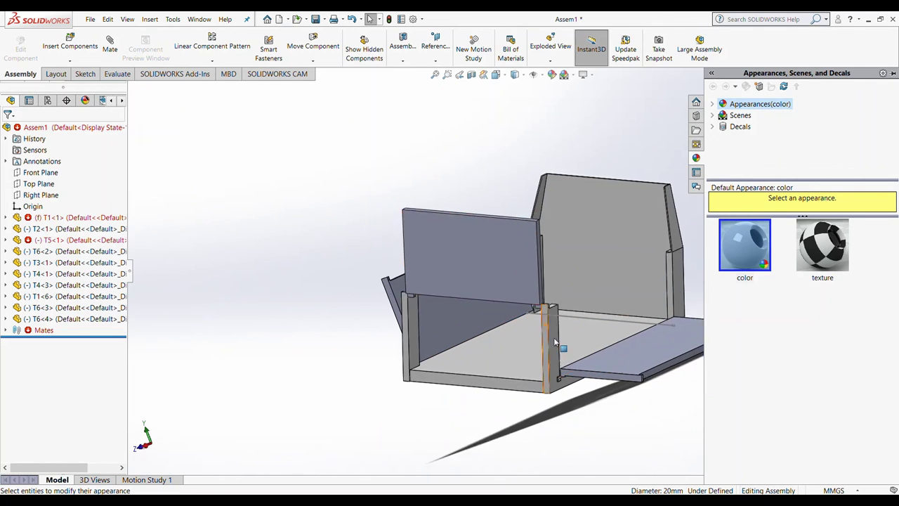
Step: Tilt the paneled grid frame up and outward on its hinge
{"action": "left_click", "coordinate": [630, 345]}
{"action": "left_click", "coordinate": [677, 335]}
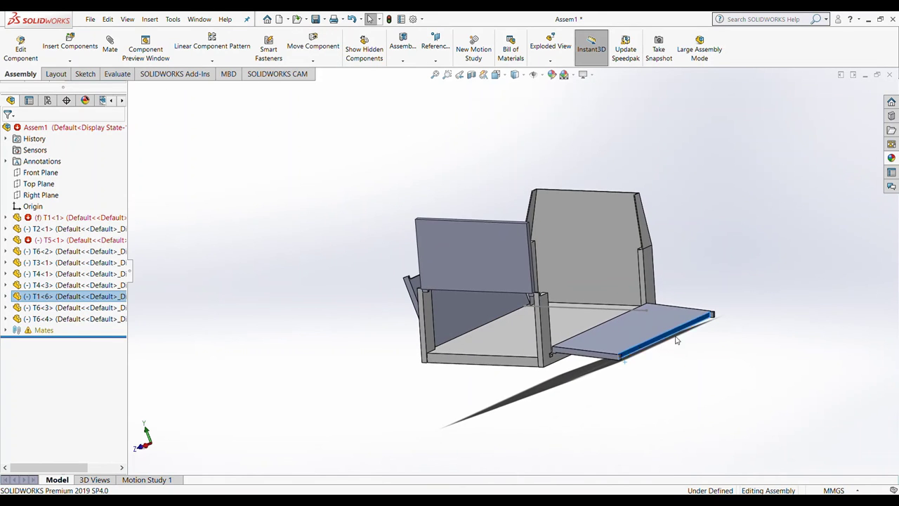
{"action": "middle_click_drag", "start_coordinate": [676, 340], "coordinate": [657, 300]}
{"action": "mouse_move", "coordinate": [450, 274]}
{"action": "left_mouse_down"}
{"action": "mouse_move", "coordinate": [469, 353]}
{"action": "mouse_move", "coordinate": [469, 282]}
{"action": "left_mouse_up"}
{"action": "left_click", "coordinate": [470, 283]}
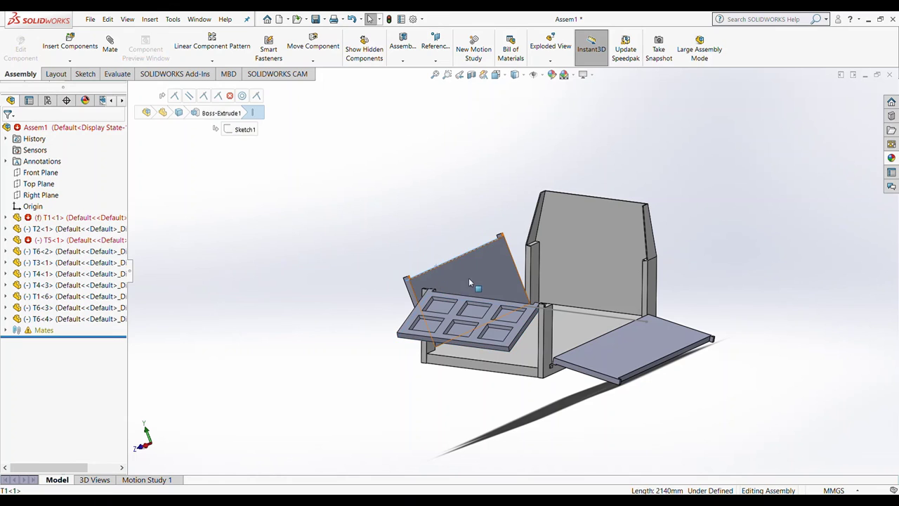
{"action": "left_click", "coordinate": [471, 281]}
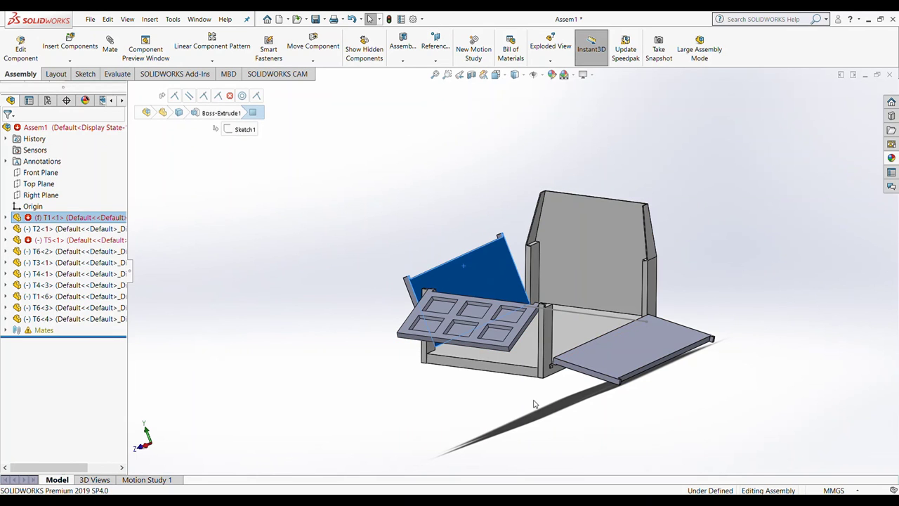
Step: Colour the grid frame T3<1> light cyan
{"action": "left_click", "coordinate": [420, 310]}
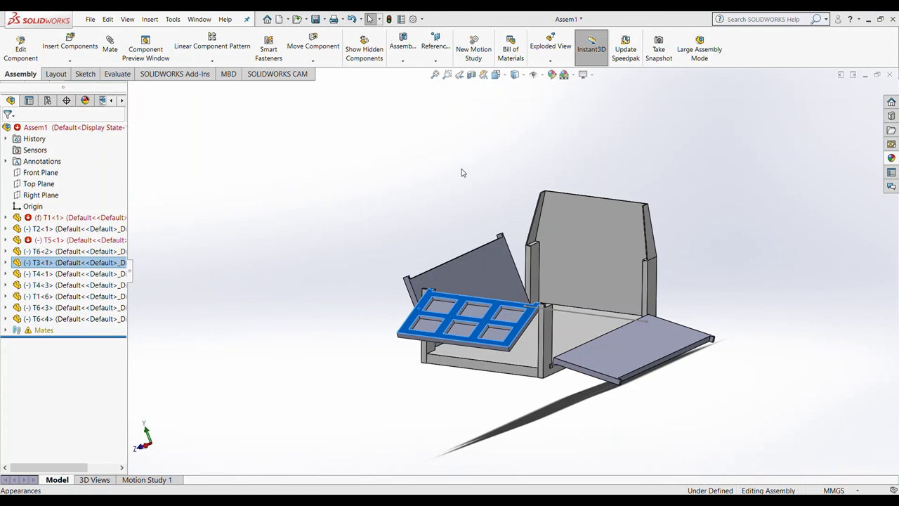
{"action": "left_click", "coordinate": [475, 223]}
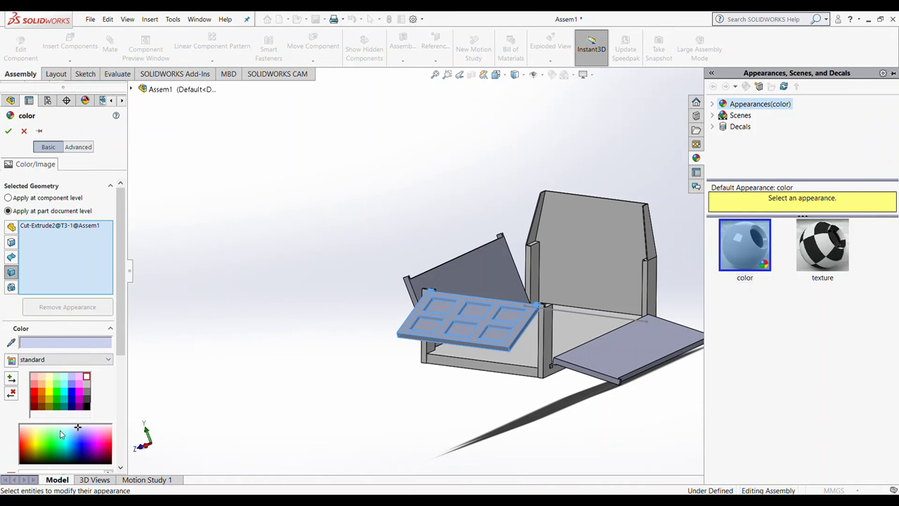
{"action": "left_click", "coordinate": [65, 378]}
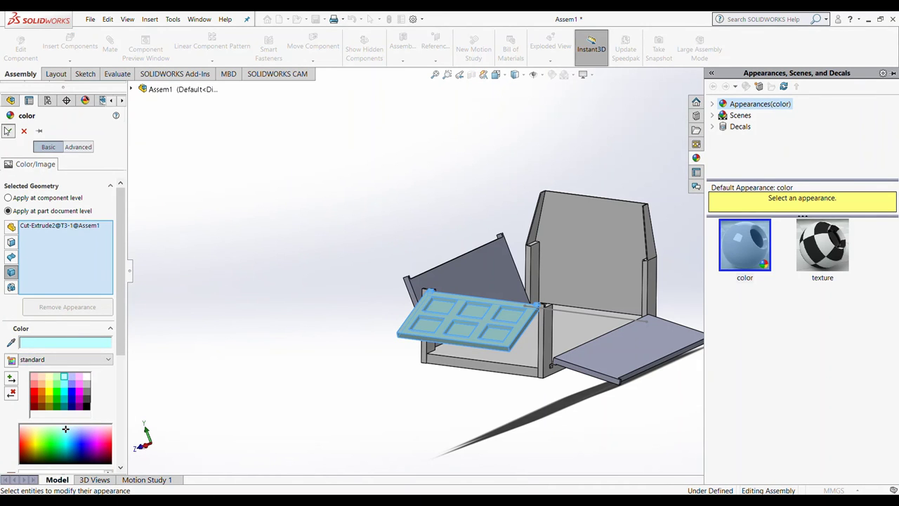
{"action": "left_click", "coordinate": [7, 130]}
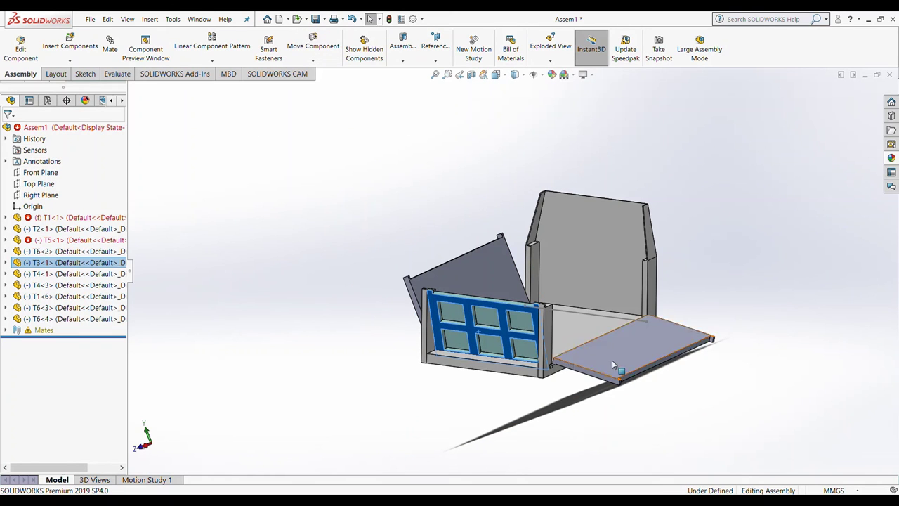
Step: Swing the bottom plate up and drag the flat plate down and to the right
{"action": "left_click_drag", "start_coordinate": [661, 370], "coordinate": [732, 320]}
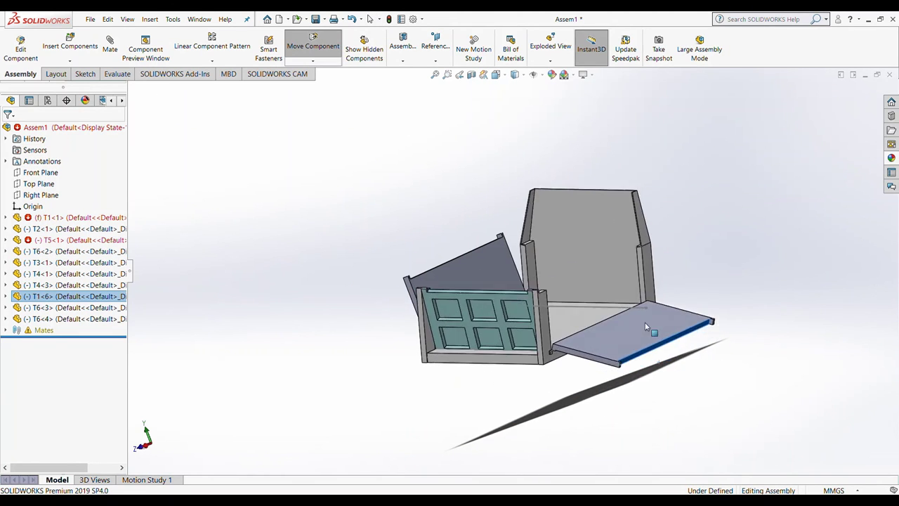
{"action": "left_click", "coordinate": [551, 362]}
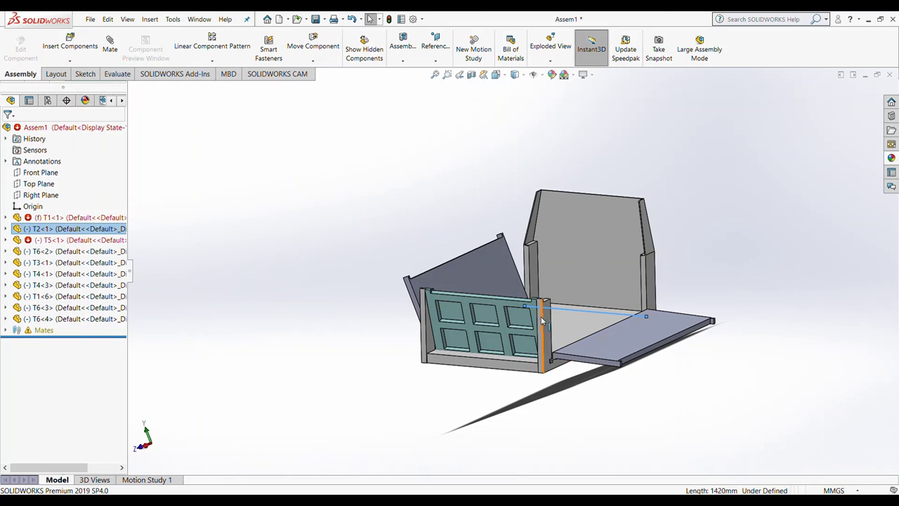
{"action": "mouse_move", "coordinate": [552, 337]}
{"action": "middle_mouse_down"}
{"action": "mouse_move", "coordinate": [516, 337]}
{"action": "mouse_move", "coordinate": [585, 345]}
{"action": "middle_mouse_up"}
{"action": "key", "text": "Escape"}
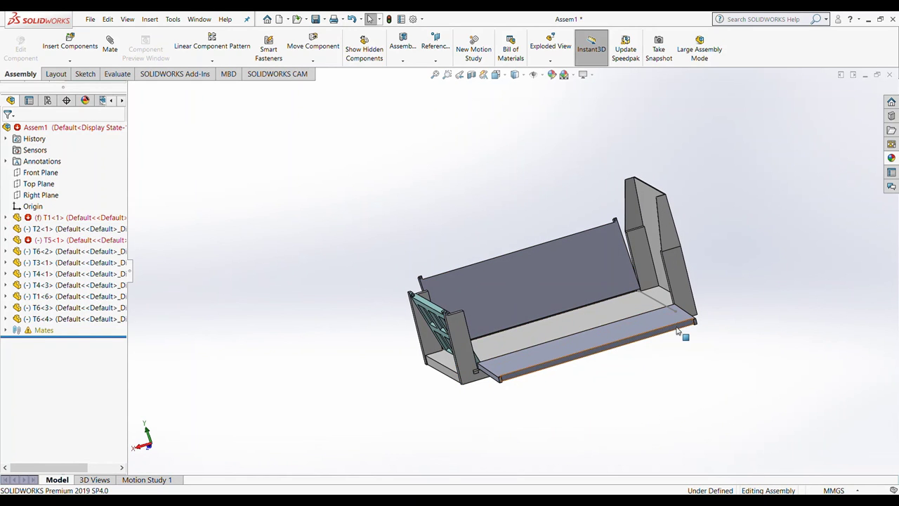
{"action": "mouse_move", "coordinate": [678, 332]}
{"action": "left_mouse_down"}
{"action": "mouse_move", "coordinate": [759, 466]}
{"action": "mouse_move", "coordinate": [736, 457]}
{"action": "left_mouse_up"}
{"action": "left_click", "coordinate": [549, 259]}
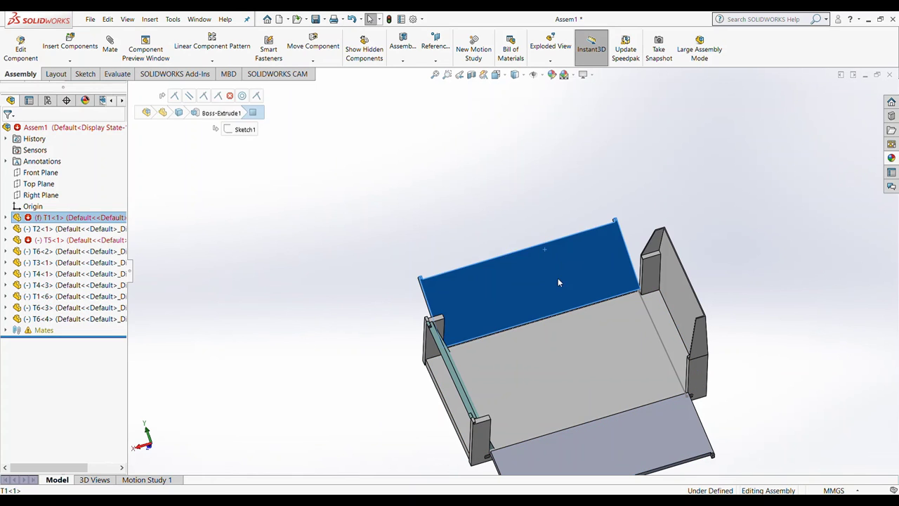
{"action": "left_click_drag", "start_coordinate": [499, 255], "coordinate": [547, 262]}
Step: Switch to the Front view and pick the paneled panel's top corner points
{"action": "left_click", "coordinate": [496, 74]}
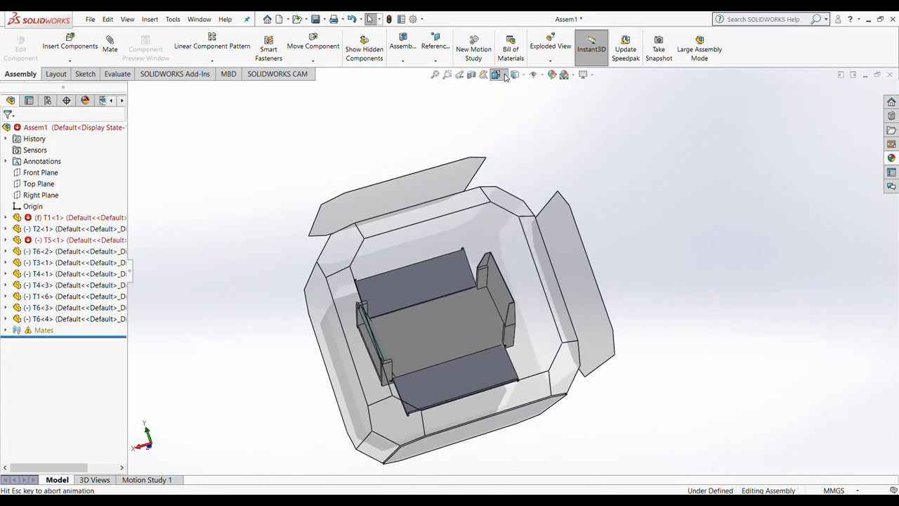
{"action": "left_click", "coordinate": [525, 123]}
{"action": "left_click", "coordinate": [482, 110]}
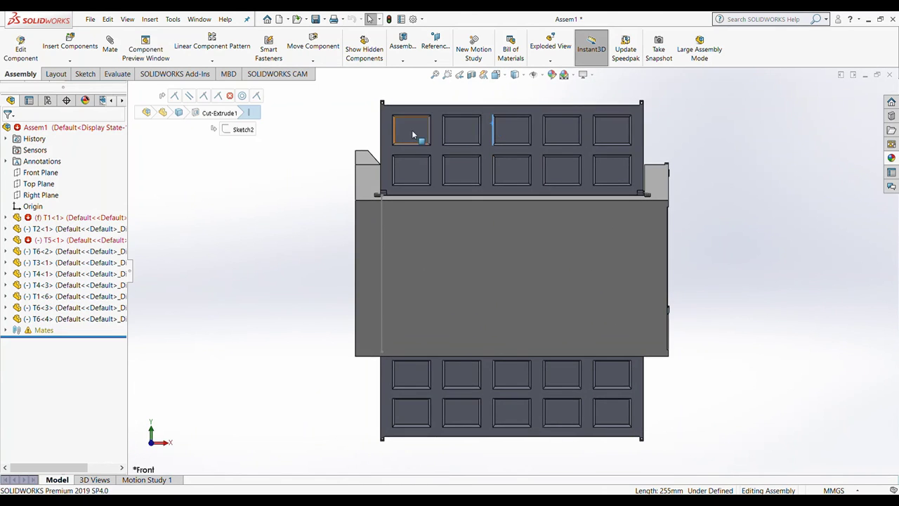
{"action": "mouse_move", "coordinate": [392, 207]}
{"action": "middle_mouse_down"}
{"action": "mouse_move", "coordinate": [416, 278]}
{"action": "mouse_move", "coordinate": [458, 196]}
{"action": "middle_mouse_up"}
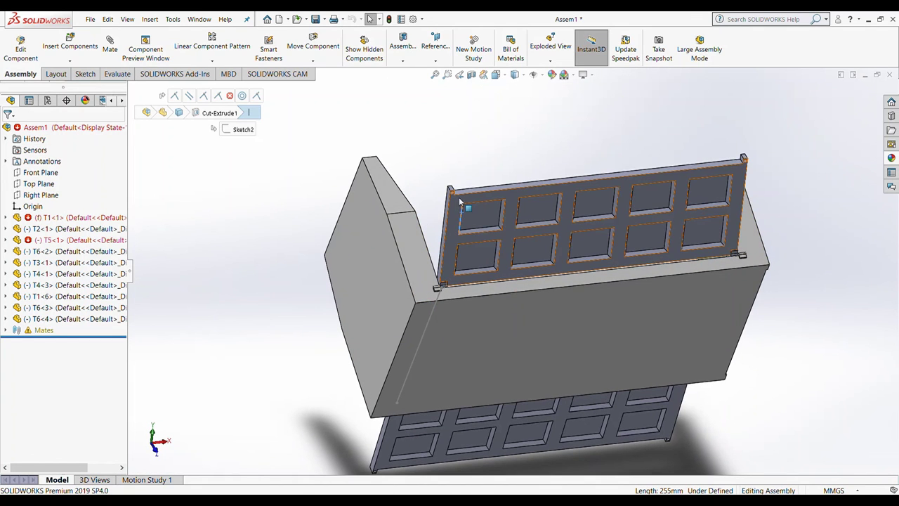
{"action": "left_click", "coordinate": [459, 196]}
{"action": "left_click", "coordinate": [451, 188]}
{"action": "left_click", "coordinate": [739, 159]}
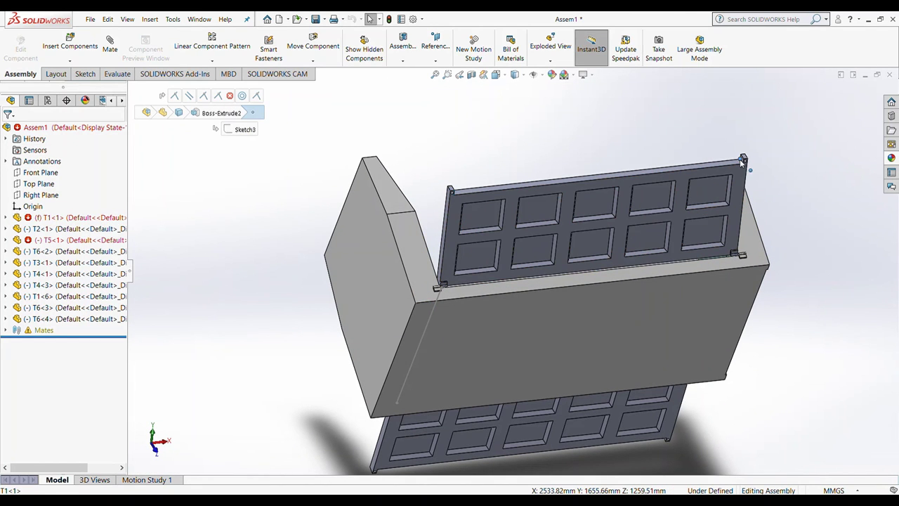
Step: Discard a wrong mate, then make the T1 panel face coincident with the T2 edge
{"action": "left_click", "coordinate": [109, 46]}
{"action": "middle_click_drag", "start_coordinate": [267, 140], "coordinate": [465, 209]}
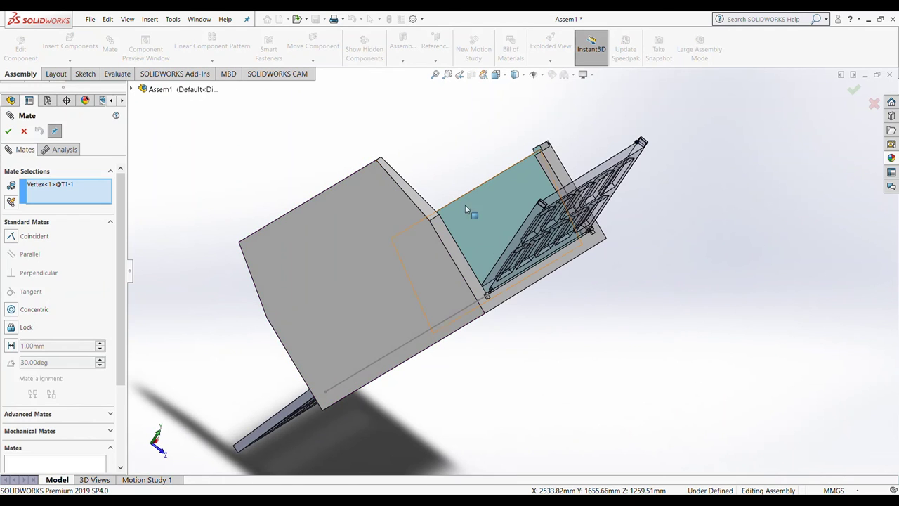
{"action": "left_click", "coordinate": [527, 222]}
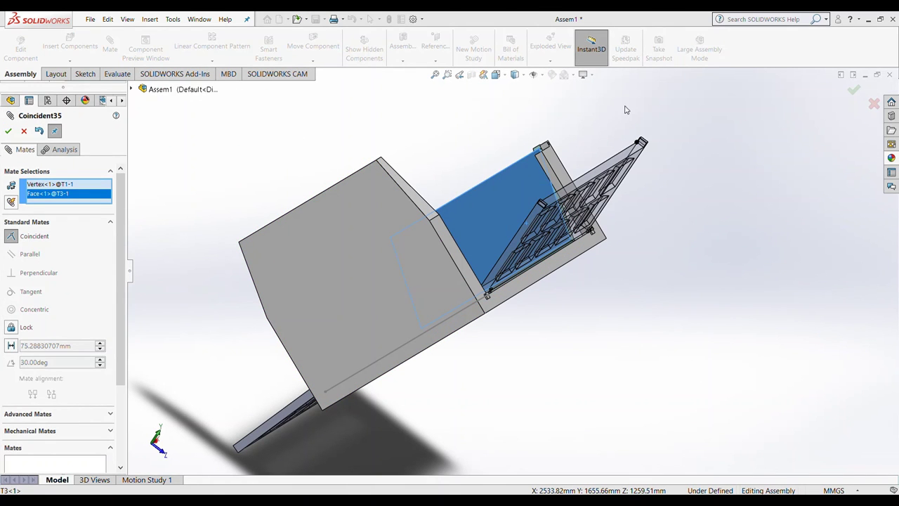
{"action": "left_click", "coordinate": [23, 130]}
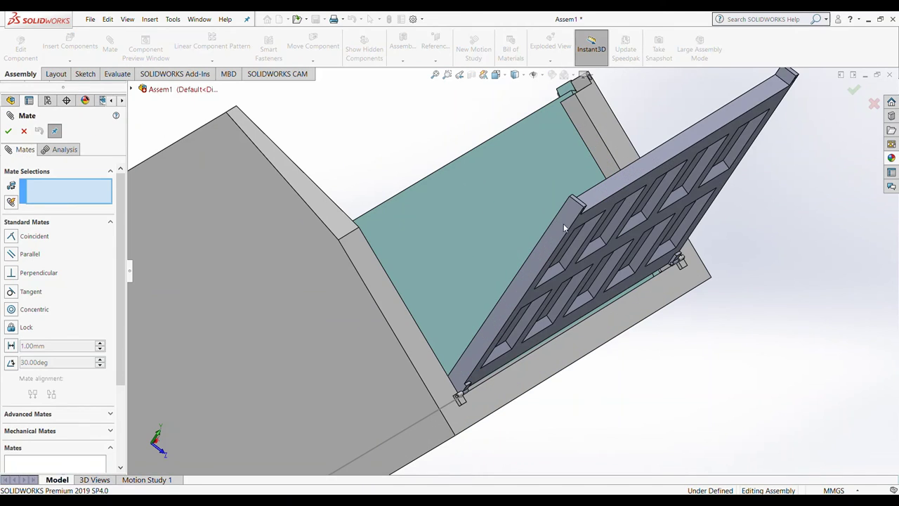
{"action": "left_click", "coordinate": [505, 250]}
{"action": "mouse_move", "coordinate": [439, 294]}
{"action": "middle_mouse_down"}
{"action": "mouse_move", "coordinate": [235, 328]}
{"action": "mouse_move", "coordinate": [253, 373]}
{"action": "middle_mouse_up"}
{"action": "scroll", "coordinate": [239, 426], "scroll_direction": "down", "scroll_amount": 5}
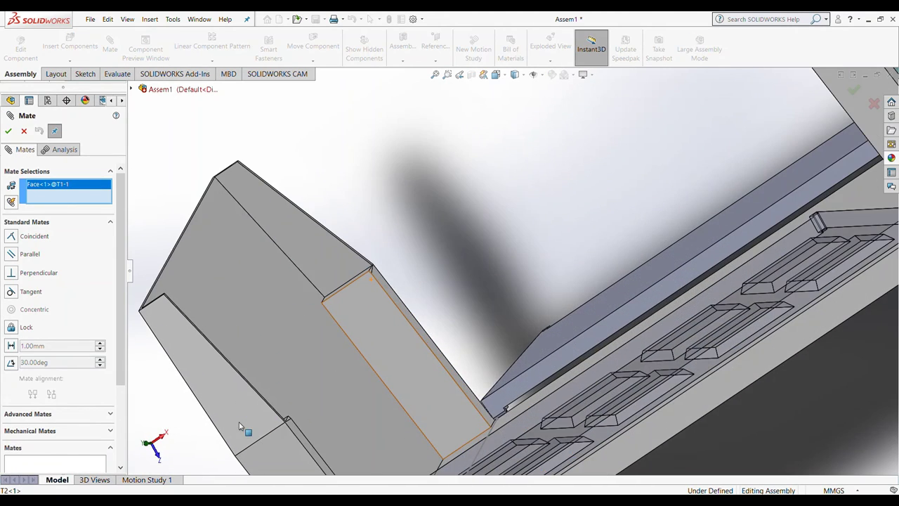
{"action": "left_click", "coordinate": [296, 430]}
{"action": "left_click", "coordinate": [8, 131]}
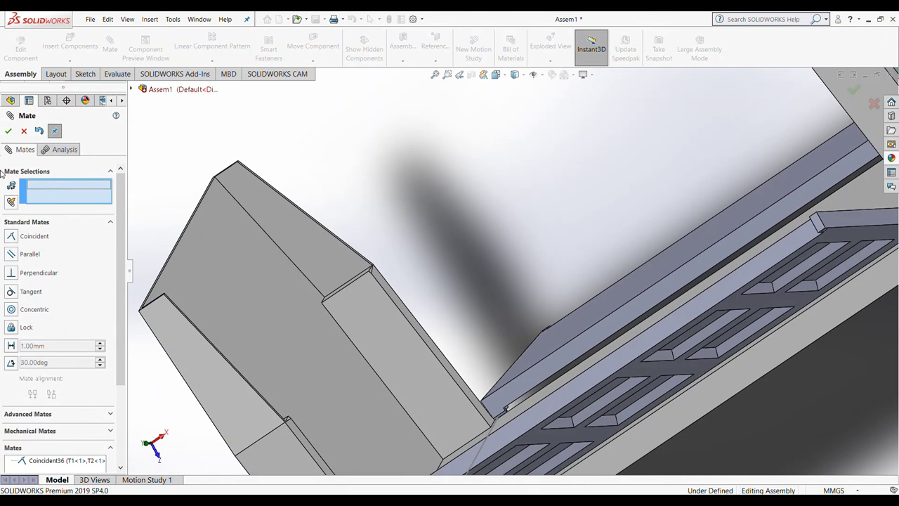
Step: Mate the T2 and T1 faces parallel and close the Mate dialog
{"action": "left_click", "coordinate": [296, 430]}
{"action": "scroll", "coordinate": [335, 363], "scroll_direction": "up", "scroll_amount": 5}
{"action": "middle_click_drag", "start_coordinate": [335, 364], "coordinate": [440, 441]}
{"action": "left_click", "coordinate": [493, 437]}
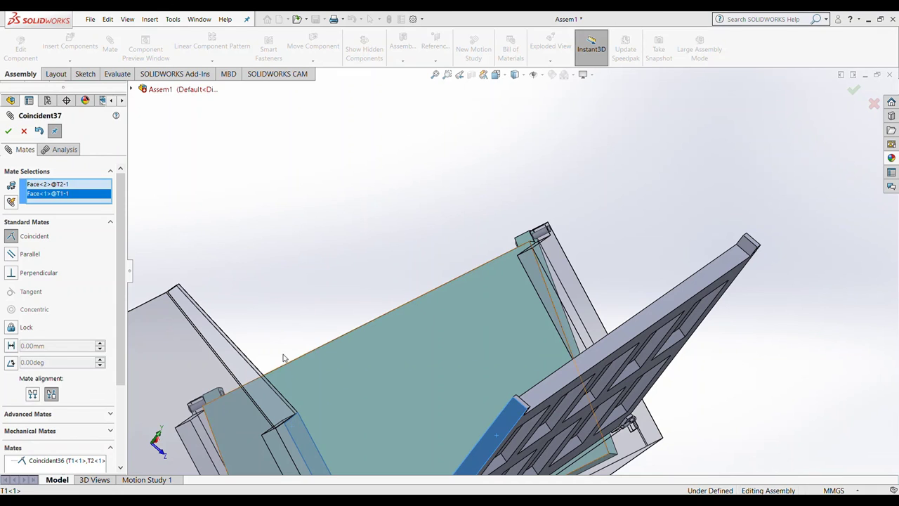
{"action": "left_click", "coordinate": [11, 254]}
{"action": "left_click", "coordinate": [8, 131]}
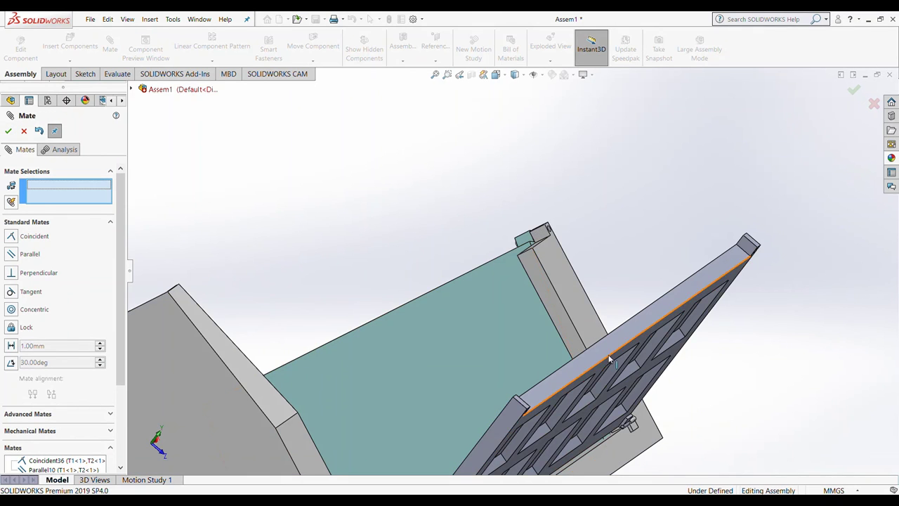
{"action": "middle_click_drag", "start_coordinate": [189, 215], "coordinate": [542, 364]}
{"action": "scroll", "coordinate": [543, 364], "scroll_direction": "up", "scroll_amount": 5}
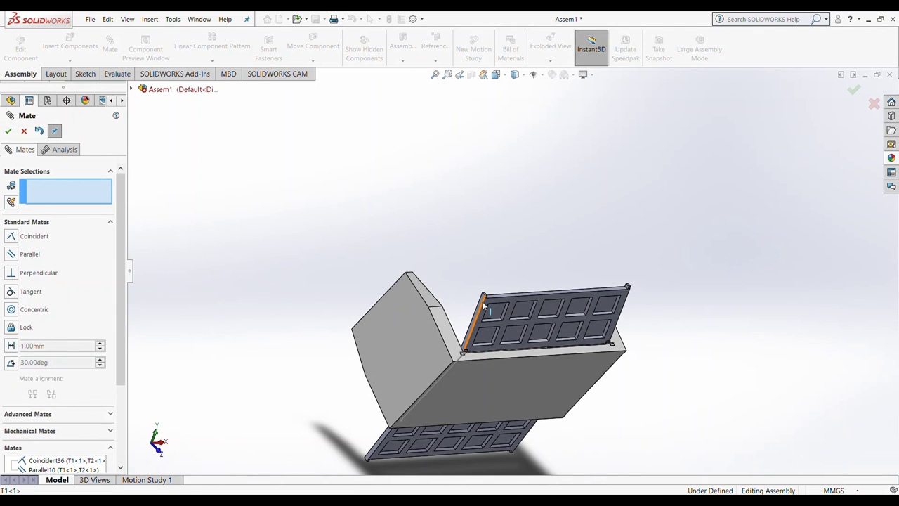
{"action": "left_click", "coordinate": [8, 129]}
Step: Drag the flat side panel upward to swing it on its hinge
{"action": "left_click", "coordinate": [478, 297]}
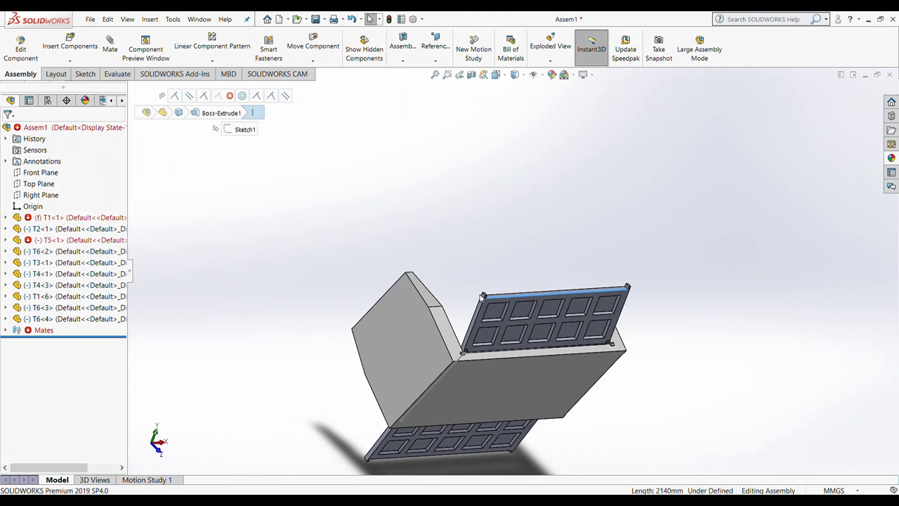
{"action": "scroll", "coordinate": [472, 359], "scroll_direction": "up", "scroll_amount": 1}
{"action": "scroll", "coordinate": [472, 345], "scroll_direction": "down", "scroll_amount": 3}
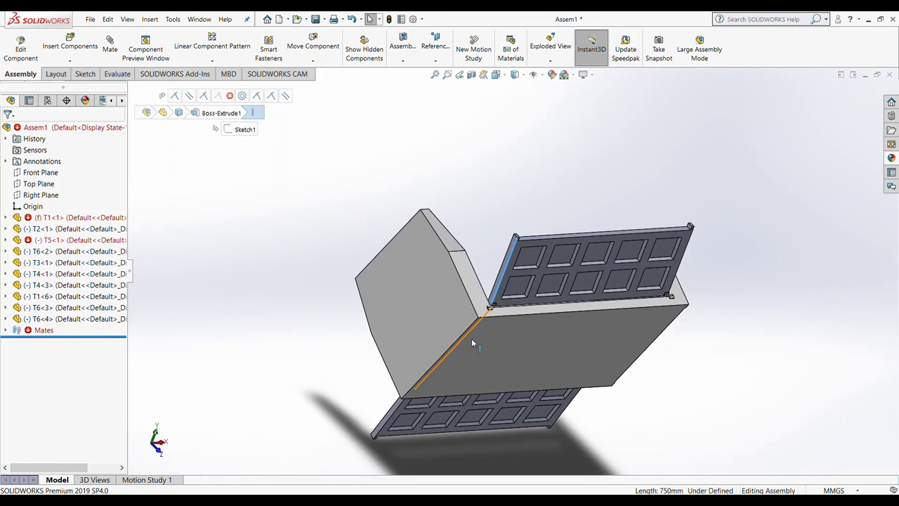
{"action": "middle_click_drag", "start_coordinate": [513, 250], "coordinate": [375, 316]}
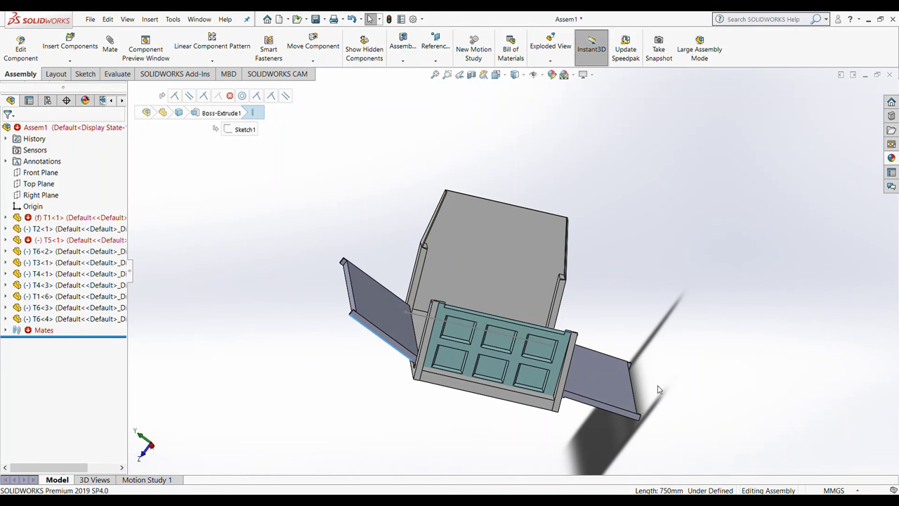
{"action": "left_click", "coordinate": [631, 408]}
{"action": "mouse_move", "coordinate": [631, 408]}
{"action": "left_mouse_down"}
{"action": "mouse_move", "coordinate": [666, 251]}
{"action": "mouse_move", "coordinate": [629, 224]}
{"action": "left_mouse_up"}
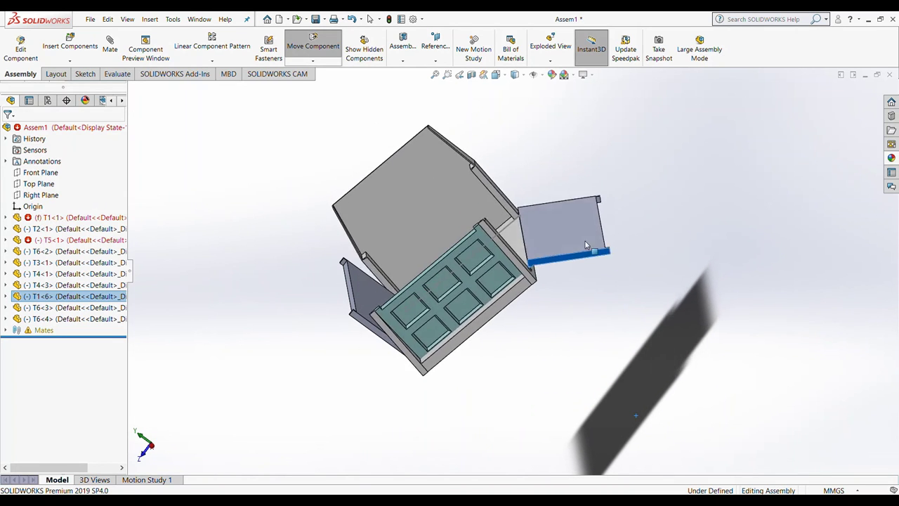
Step: Swing the teal T3 end door outward, then select the front paneled panel T1<1>
{"action": "left_click", "coordinate": [458, 194]}
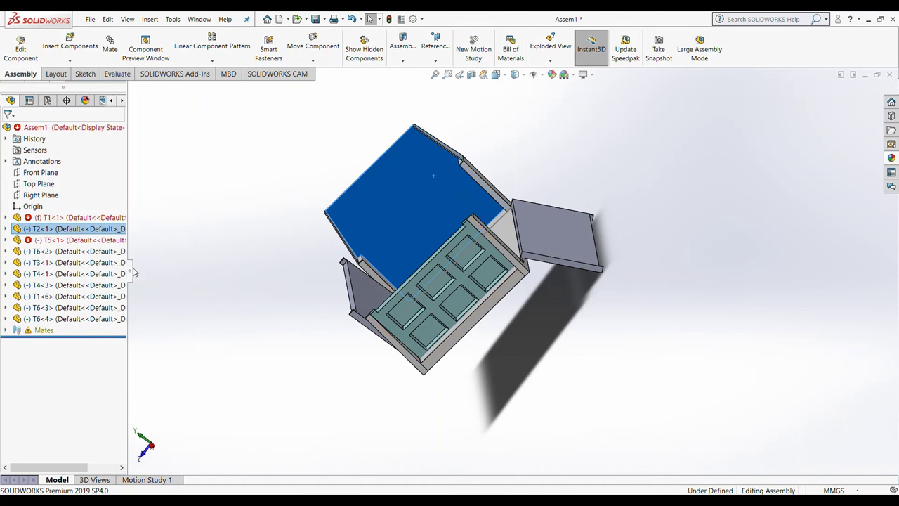
{"action": "left_click", "coordinate": [72, 241]}
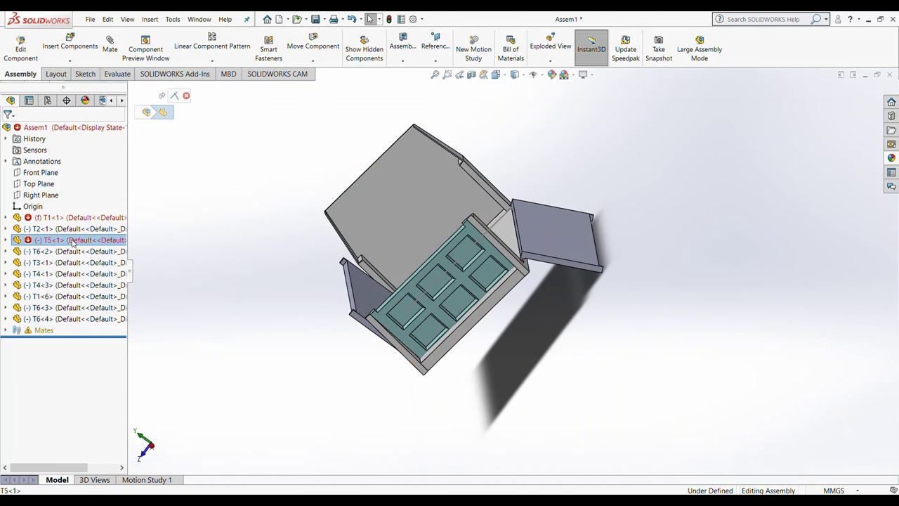
{"action": "left_click", "coordinate": [374, 332]}
{"action": "middle_click_drag", "start_coordinate": [397, 234], "coordinate": [444, 257]}
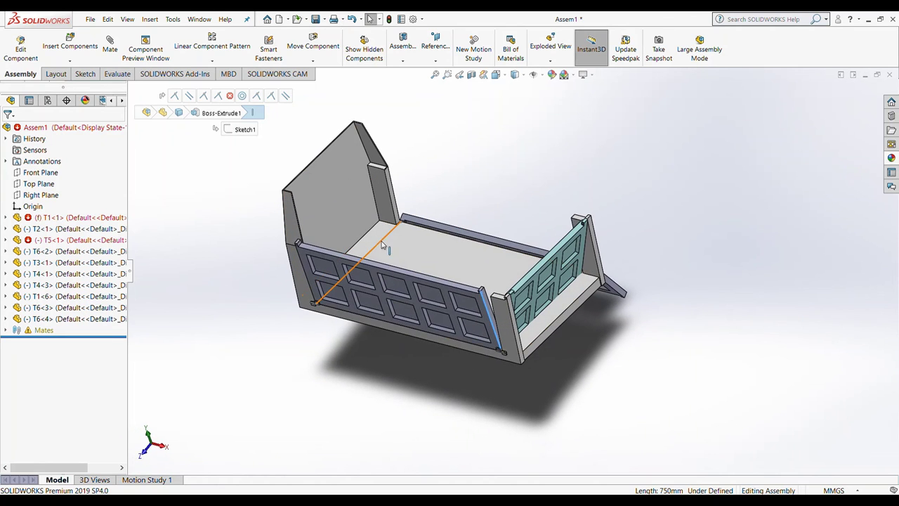
{"action": "left_click", "coordinate": [302, 260]}
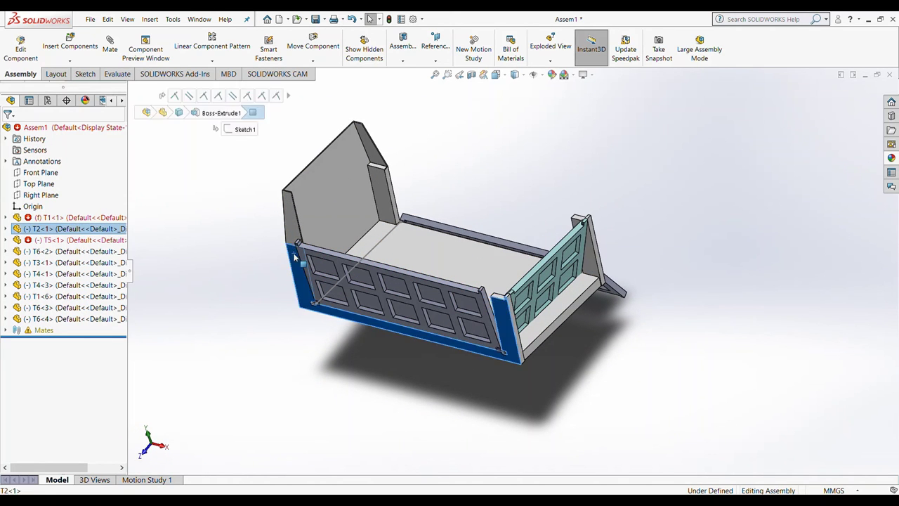
{"action": "left_click", "coordinate": [289, 246]}
{"action": "left_click", "coordinate": [347, 152]}
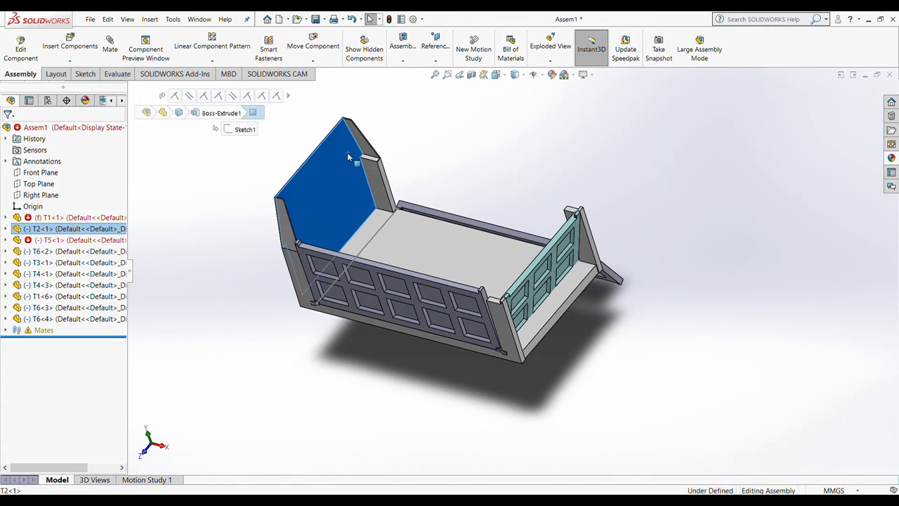
{"action": "left_click_drag", "start_coordinate": [534, 295], "coordinate": [562, 302]}
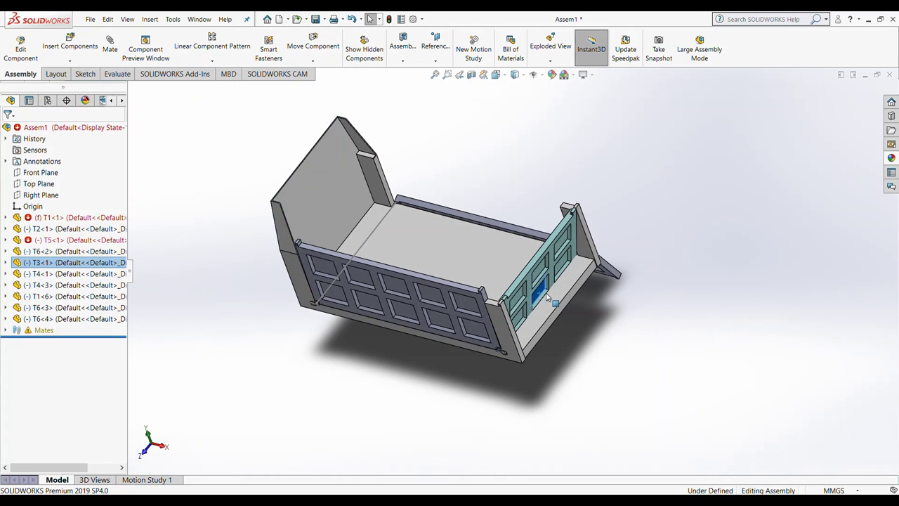
{"action": "key", "text": "Escape"}
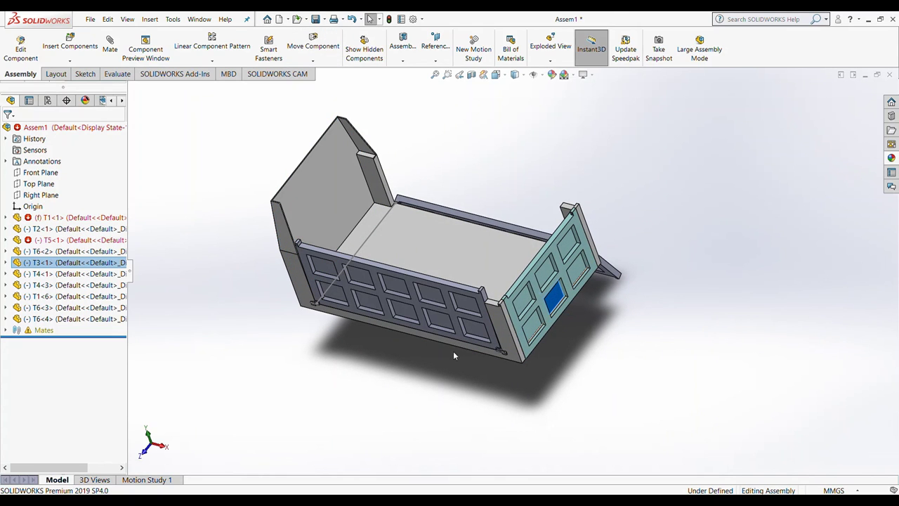
{"action": "left_click", "coordinate": [447, 298]}
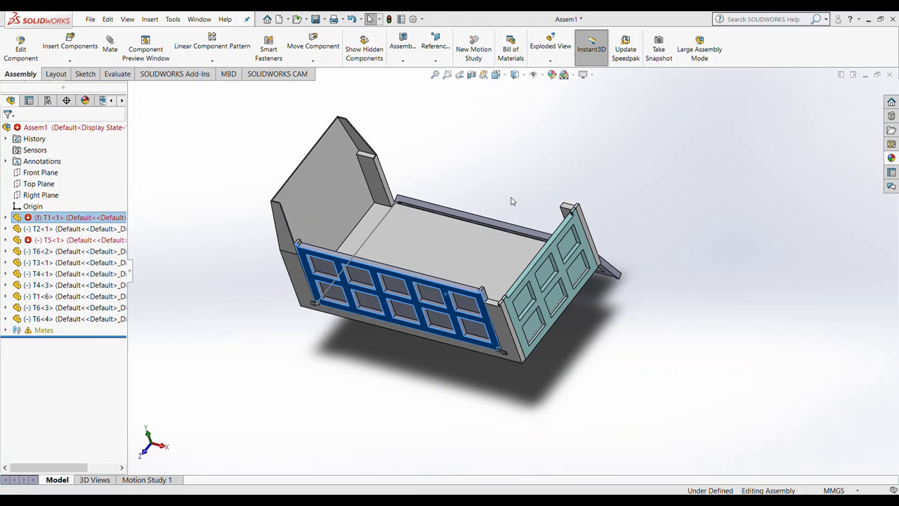
Step: Recolour the front paneled side panel light cyan
{"action": "left_click", "coordinate": [510, 220]}
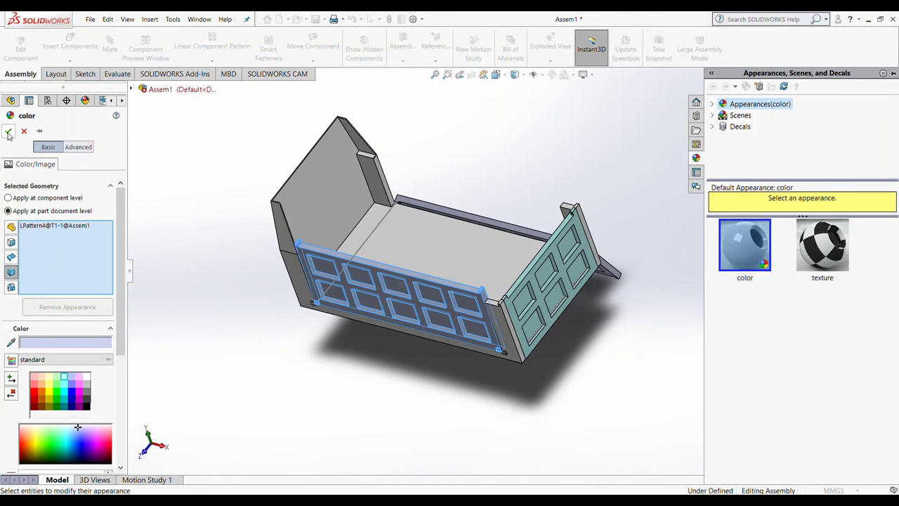
{"action": "left_click", "coordinate": [9, 132]}
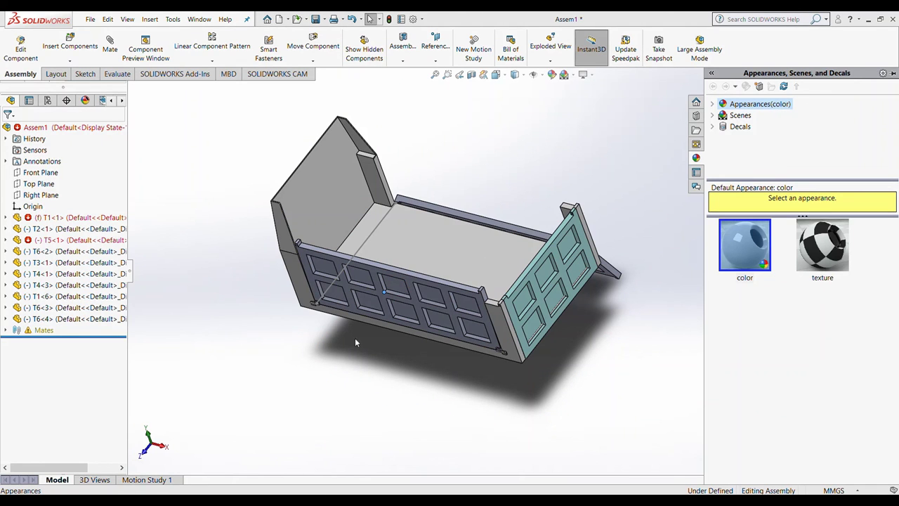
{"action": "left_click", "coordinate": [379, 288]}
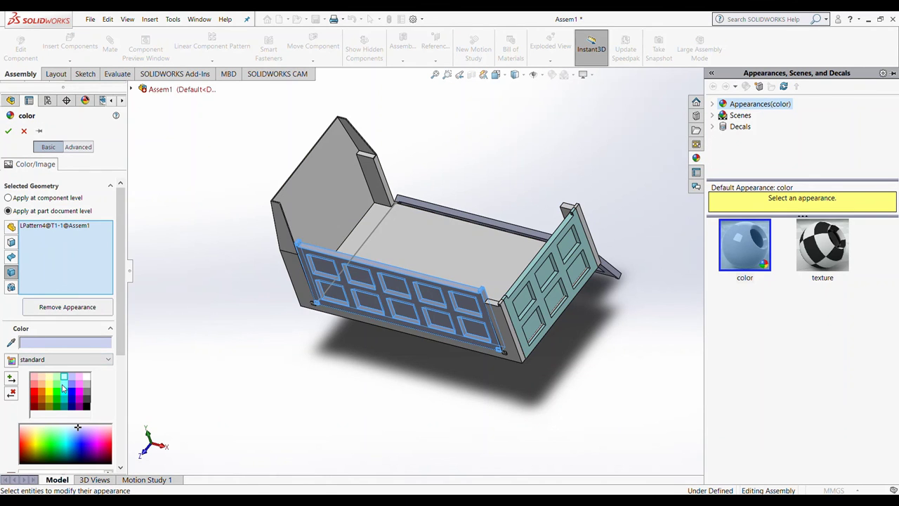
{"action": "left_click", "coordinate": [63, 378]}
{"action": "left_click", "coordinate": [9, 130]}
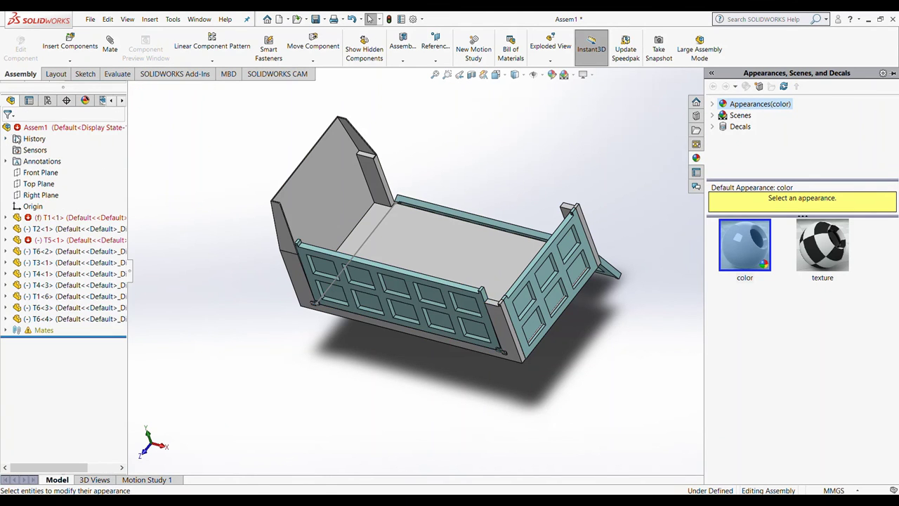
Step: Apply the same cyan colour to the T2 floor part
{"action": "left_click", "coordinate": [502, 332]}
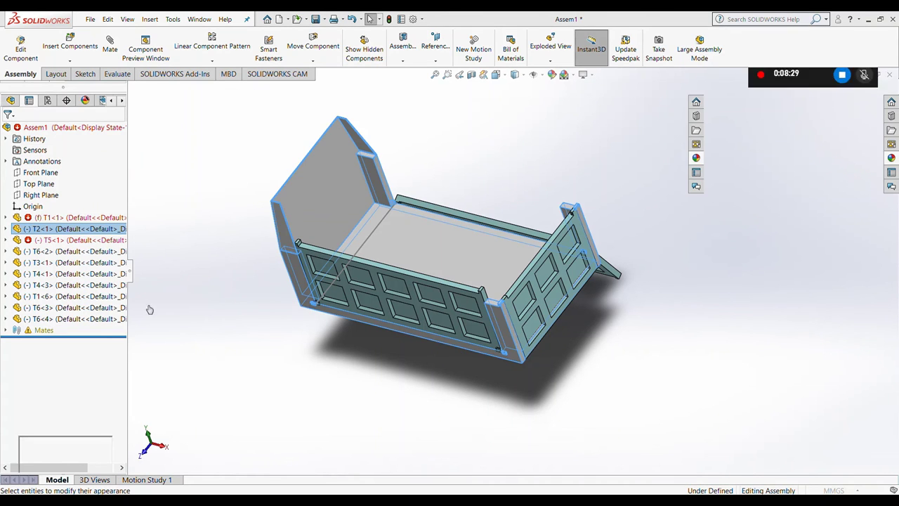
{"action": "left_click", "coordinate": [63, 386]}
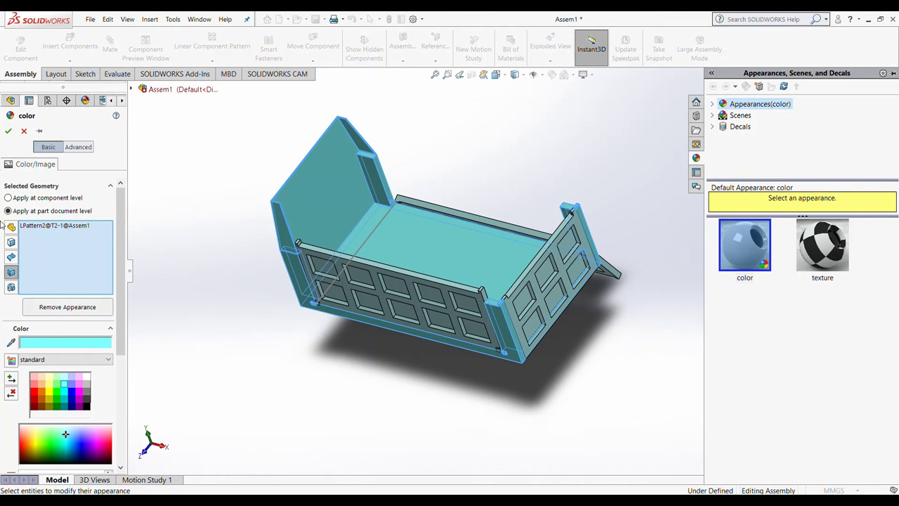
{"action": "left_click", "coordinate": [8, 133]}
{"action": "middle_click_drag", "start_coordinate": [516, 352], "coordinate": [545, 313]}
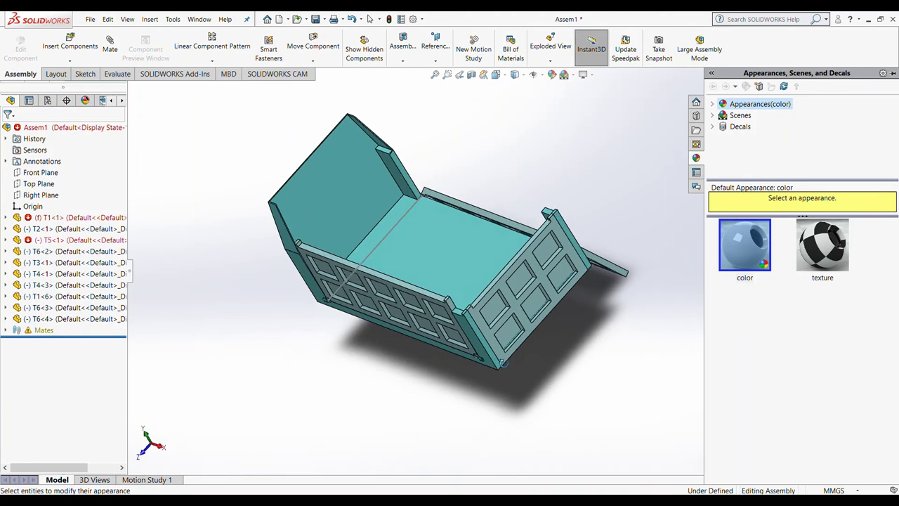
Step: Swing the end panel open about its hinge with Move Component
{"action": "left_click", "coordinate": [550, 277]}
{"action": "right_click_drag", "start_coordinate": [549, 277], "coordinate": [480, 241]}
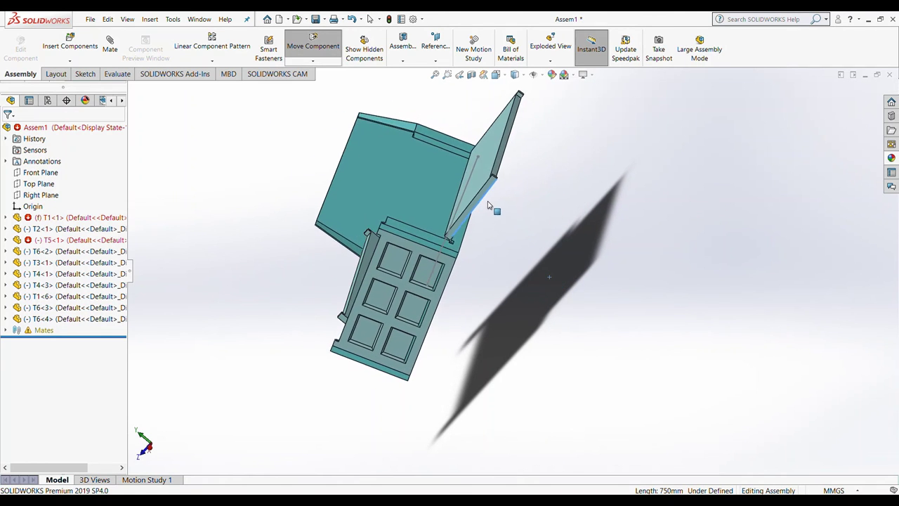
{"action": "middle_click_drag", "start_coordinate": [480, 241], "coordinate": [569, 273]}
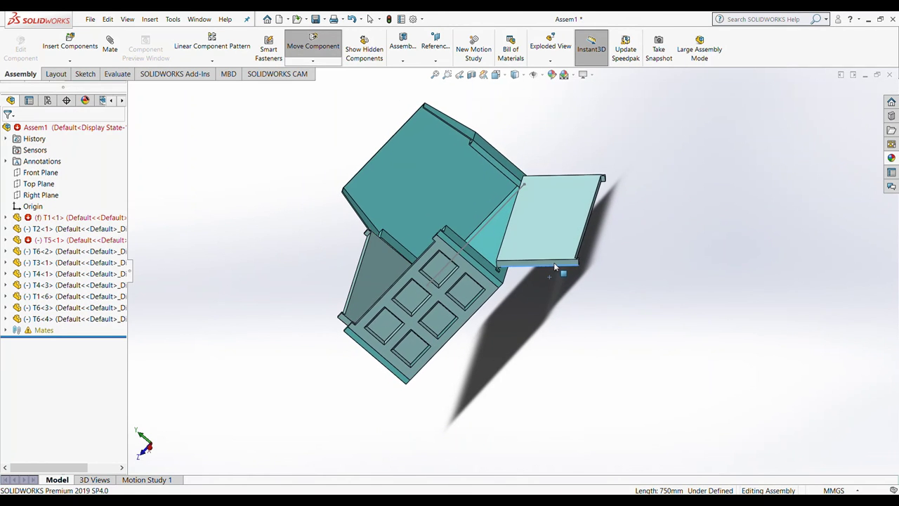
{"action": "key", "text": "Escape"}
Step: Make the end panel's edge coincident with the box floor face
{"action": "middle_click_drag", "start_coordinate": [493, 233], "coordinate": [394, 211]}
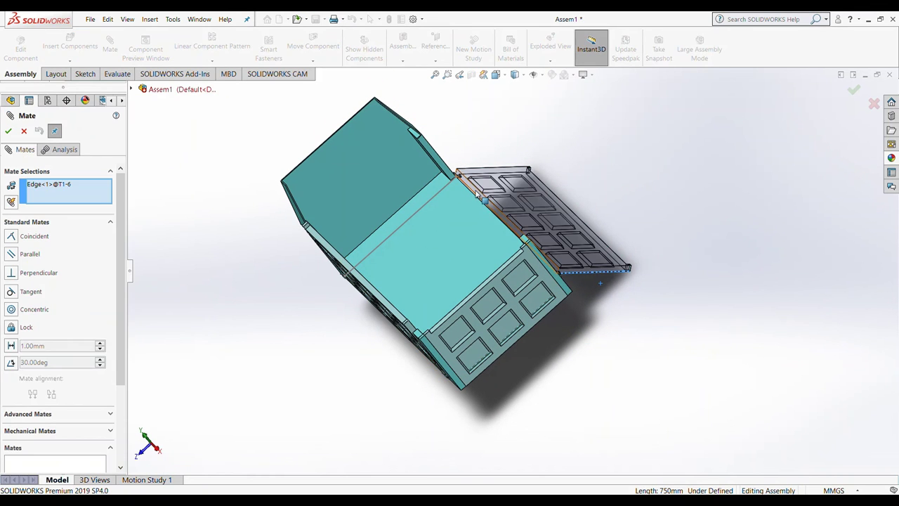
{"action": "scroll", "coordinate": [464, 220], "scroll_direction": "down", "scroll_amount": 5}
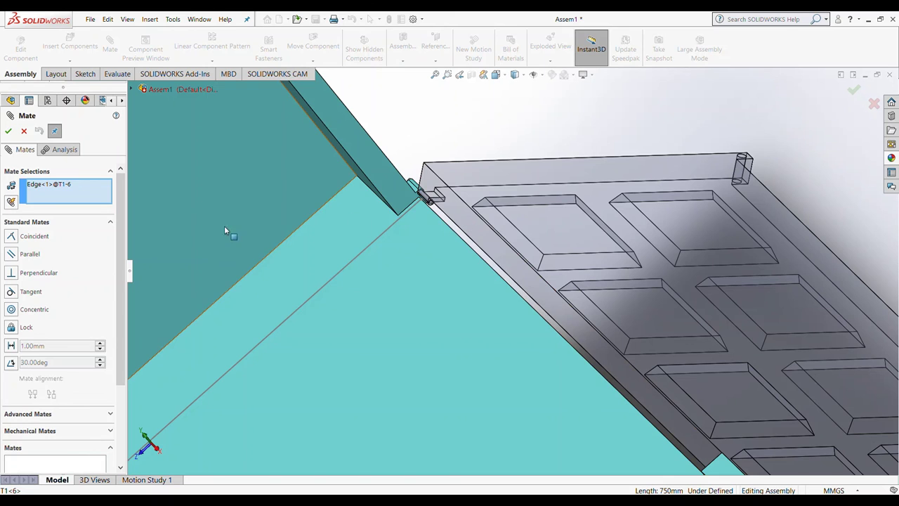
{"action": "left_click", "coordinate": [431, 251]}
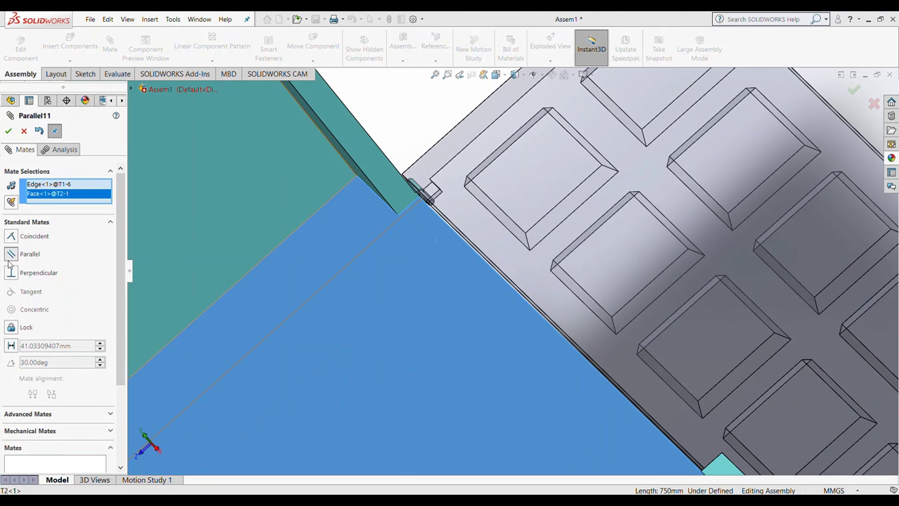
{"action": "left_click", "coordinate": [12, 281]}
{"action": "left_click", "coordinate": [10, 237]}
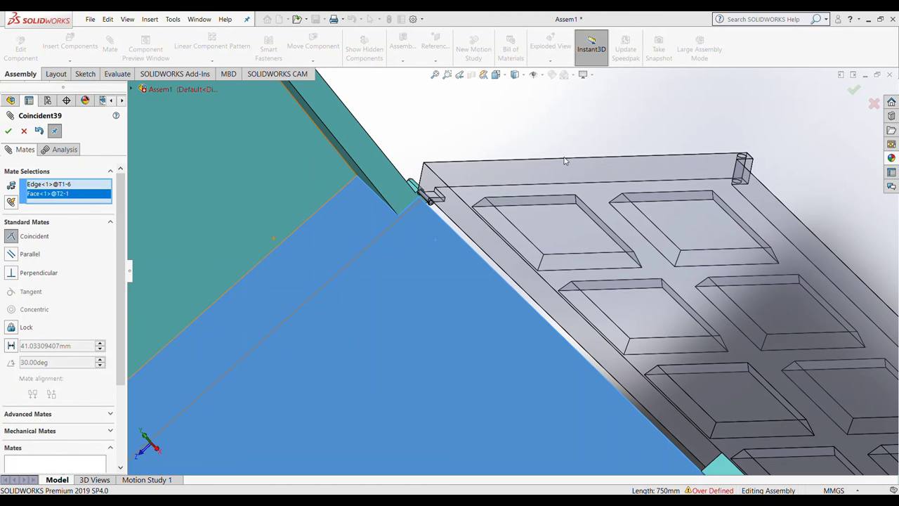
{"action": "key", "text": "Return"}
Step: Begin a mate on the grid panel, then close it without adding a mate
{"action": "scroll", "coordinate": [567, 217], "scroll_direction": "up", "scroll_amount": 8}
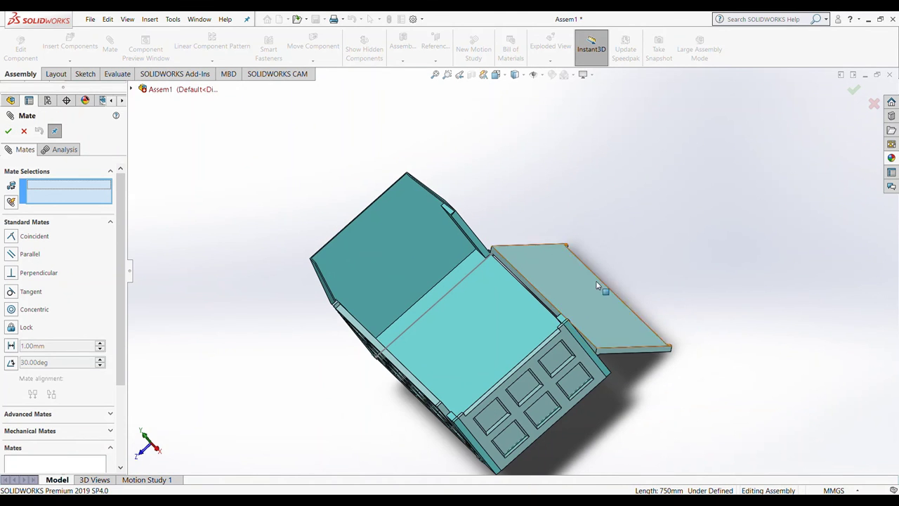
{"action": "mouse_move", "coordinate": [597, 284]}
{"action": "middle_mouse_down"}
{"action": "mouse_move", "coordinate": [594, 242]}
{"action": "mouse_move", "coordinate": [701, 316]}
{"action": "mouse_move", "coordinate": [677, 289]}
{"action": "middle_mouse_up"}
{"action": "left_click", "coordinate": [396, 344]}
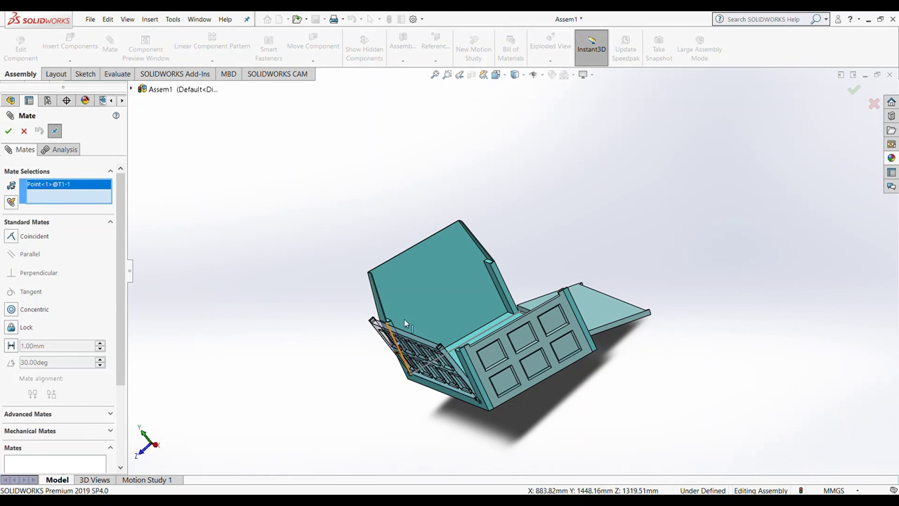
{"action": "mouse_move", "coordinate": [404, 319]}
{"action": "middle_mouse_down"}
{"action": "mouse_move", "coordinate": [422, 319]}
{"action": "mouse_move", "coordinate": [387, 317]}
{"action": "middle_mouse_up"}
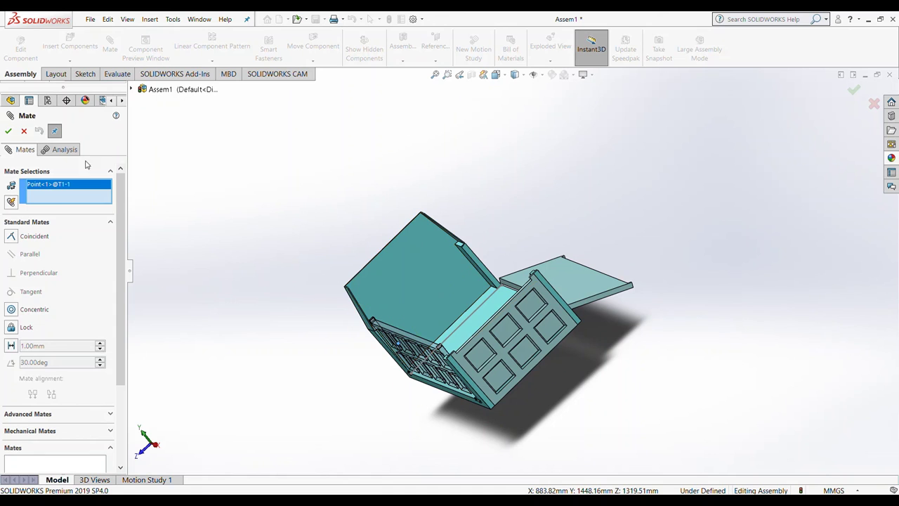
{"action": "left_click", "coordinate": [9, 131]}
Step: Swing the hinged panel between positions to test it, then pick its hinge edge for a mate
{"action": "left_click", "coordinate": [433, 278]}
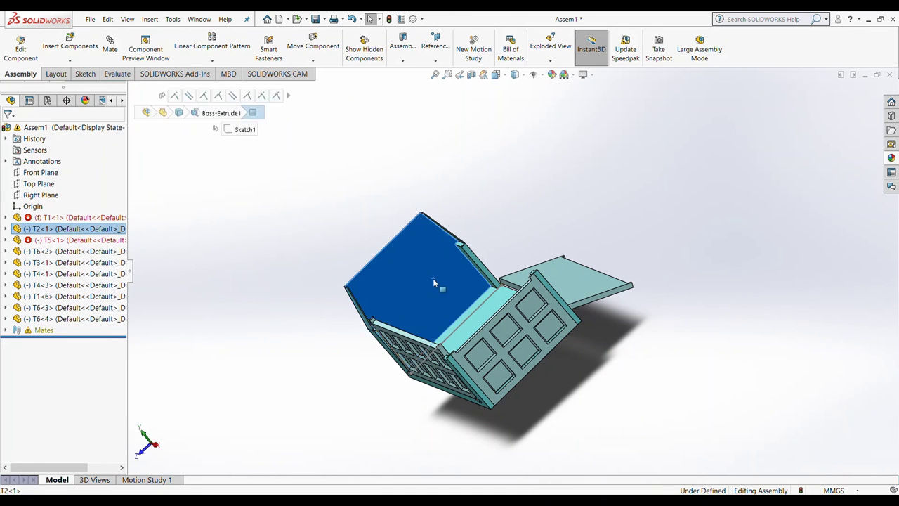
{"action": "middle_click_drag", "start_coordinate": [428, 278], "coordinate": [491, 219]}
{"action": "middle_click_drag", "start_coordinate": [559, 330], "coordinate": [590, 260]}
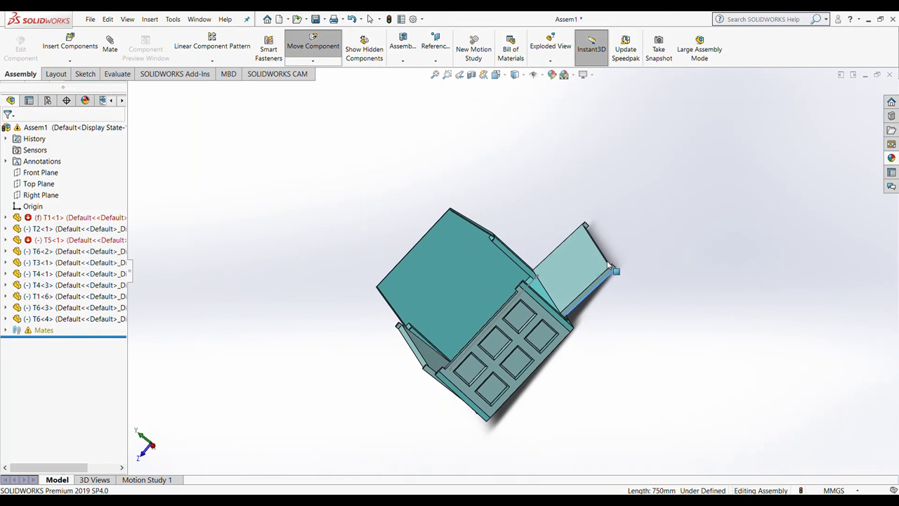
{"action": "left_click_drag", "start_coordinate": [590, 264], "coordinate": [444, 322]}
{"action": "middle_click_drag", "start_coordinate": [443, 321], "coordinate": [475, 208]}
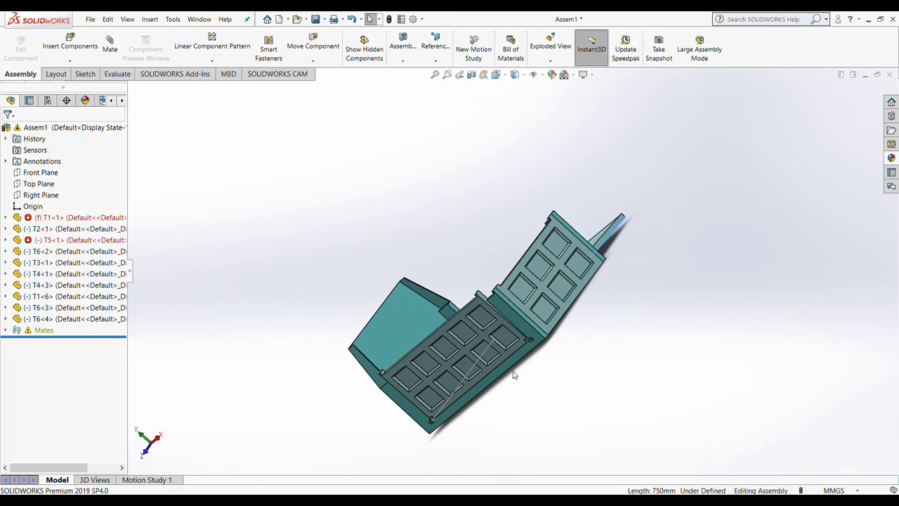
{"action": "middle_click_drag", "start_coordinate": [513, 375], "coordinate": [512, 354], "text": "ctrl"}
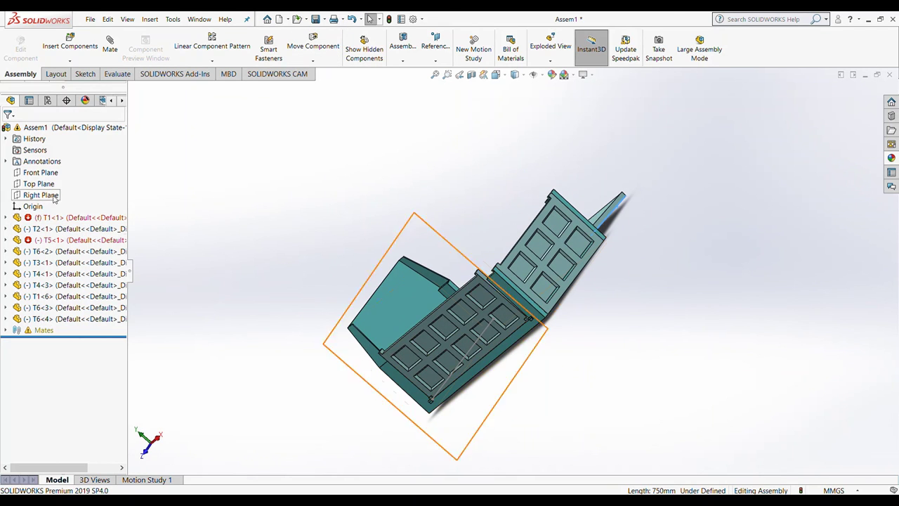
{"action": "middle_click_drag", "start_coordinate": [315, 325], "coordinate": [401, 237]}
Step: Mate the panel's hinge edge coincident with the box face
{"action": "scroll", "coordinate": [532, 320], "scroll_direction": "down", "scroll_amount": 3}
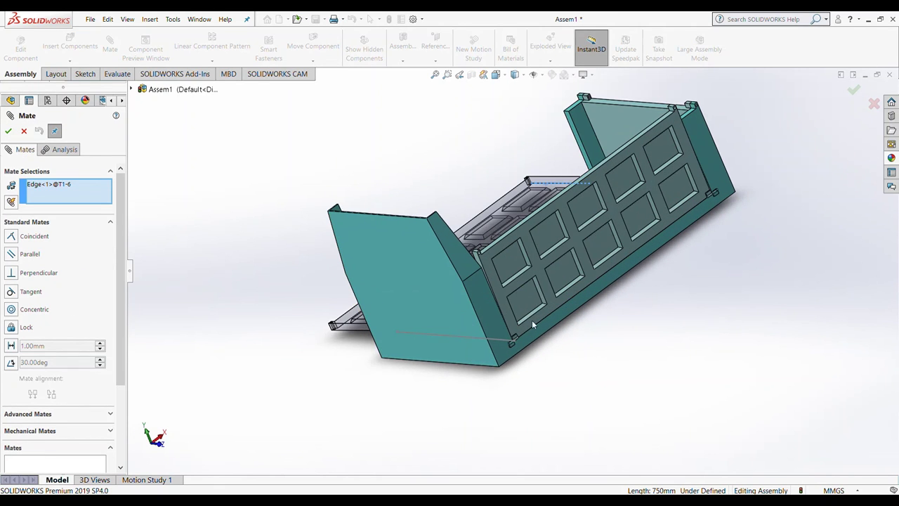
{"action": "left_click", "coordinate": [504, 288]}
{"action": "middle_click_drag", "start_coordinate": [561, 391], "coordinate": [547, 381]}
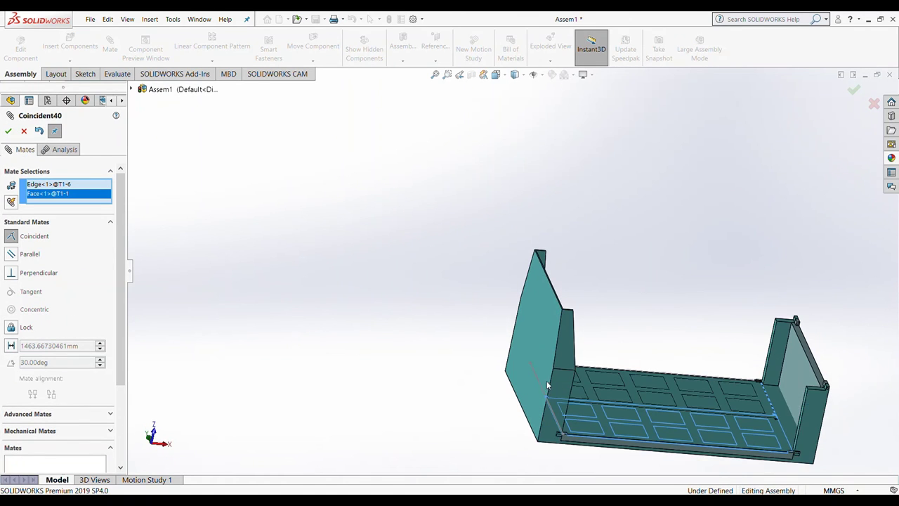
{"action": "left_click", "coordinate": [38, 130]}
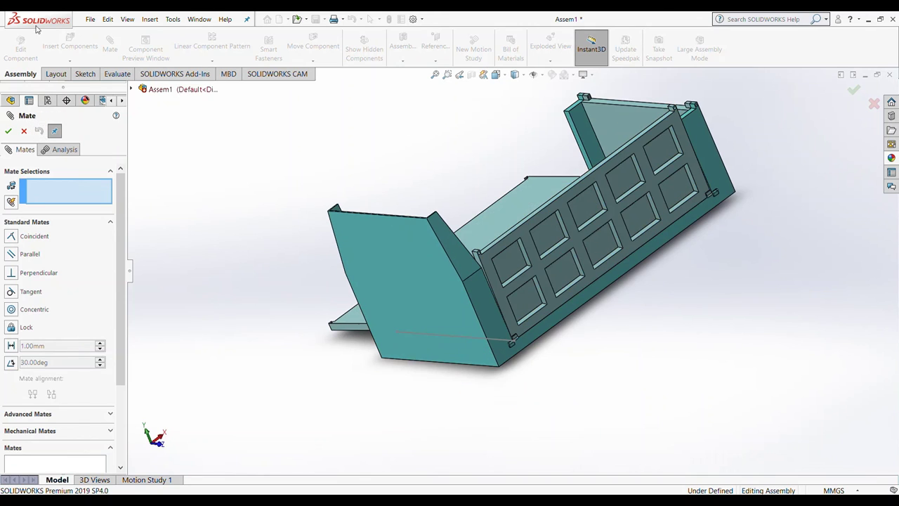
{"action": "left_click", "coordinate": [23, 131]}
Step: Add two coincident mates between the back wall faces and the matching panel faces
{"action": "left_click", "coordinate": [391, 288]}
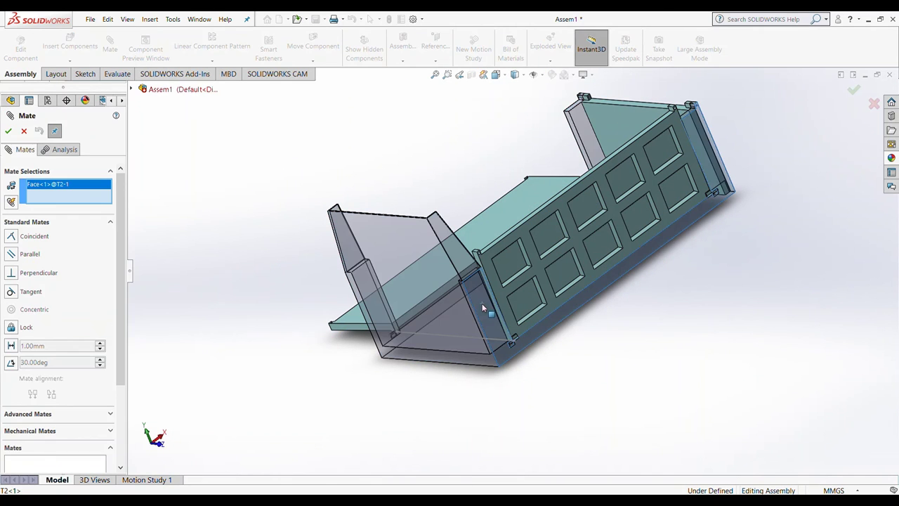
{"action": "left_click", "coordinate": [511, 292]}
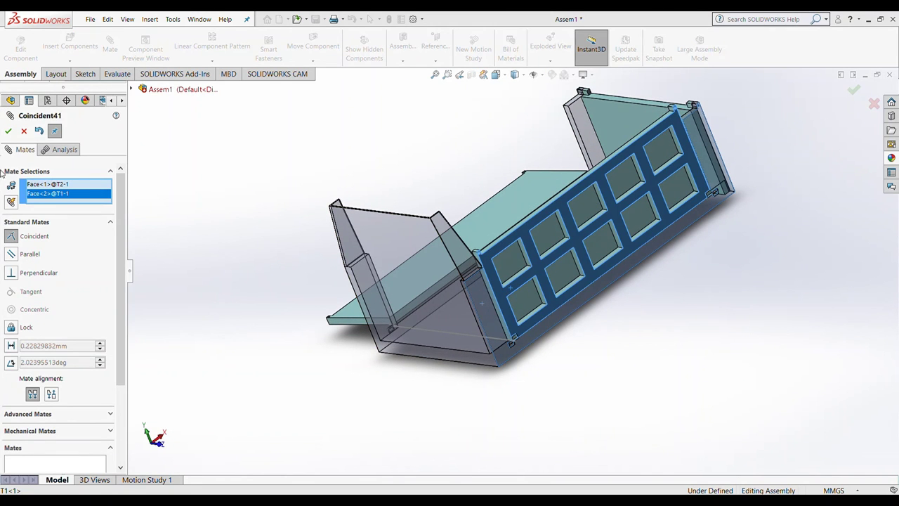
{"action": "left_click", "coordinate": [8, 131]}
{"action": "scroll", "coordinate": [331, 295], "scroll_direction": "down", "scroll_amount": 5}
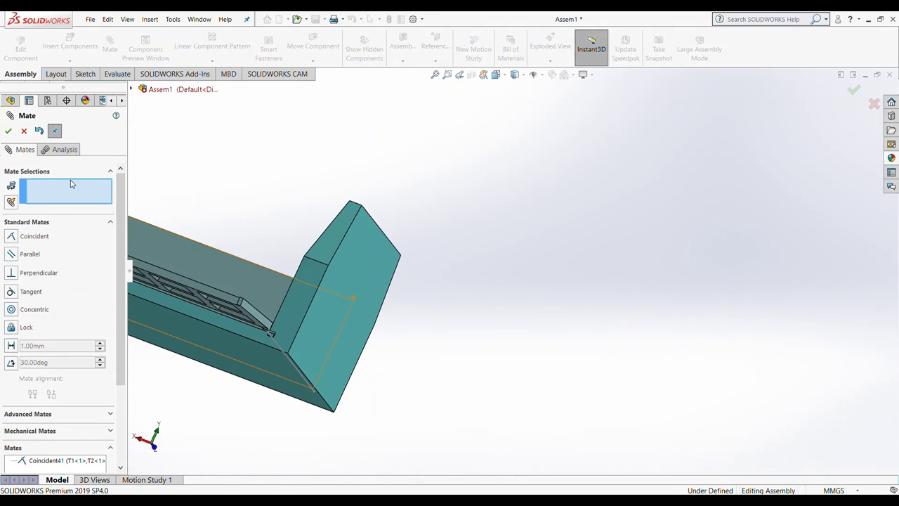
{"action": "left_click", "coordinate": [286, 296]}
{"action": "middle_click_drag", "start_coordinate": [250, 329], "coordinate": [269, 260]}
{"action": "left_click", "coordinate": [269, 259]}
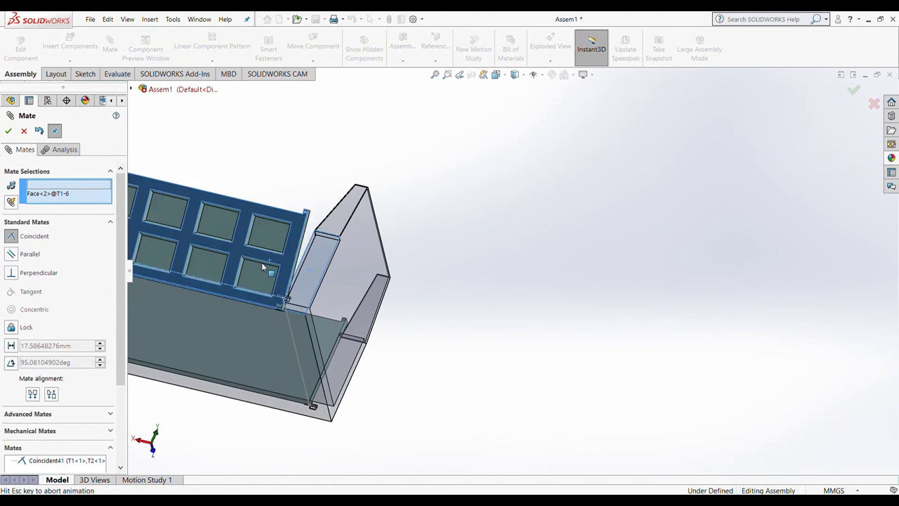
{"action": "left_click", "coordinate": [8, 131]}
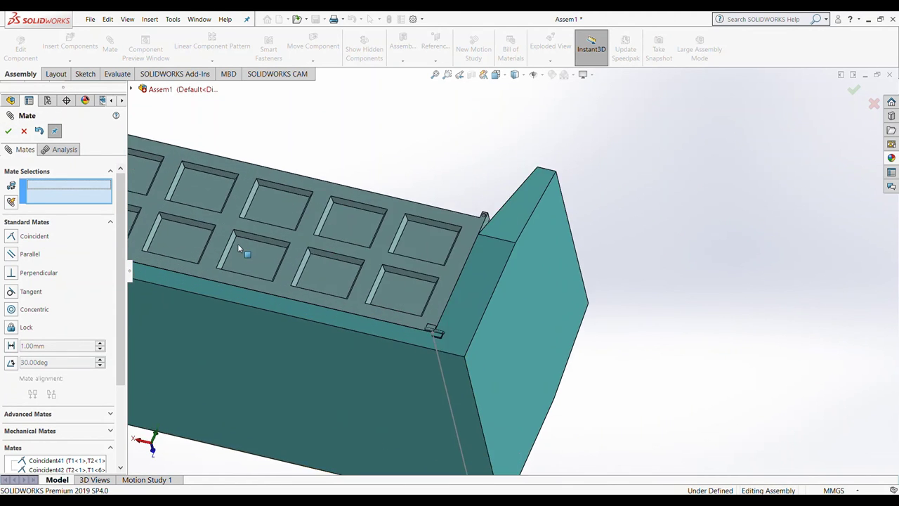
Step: Swing the end panel to test its hinge and return it flush against the box
{"action": "mouse_move", "coordinate": [237, 249]}
{"action": "middle_mouse_down"}
{"action": "mouse_move", "coordinate": [285, 373]}
{"action": "mouse_move", "coordinate": [251, 311]}
{"action": "middle_mouse_up"}
{"action": "mouse_move", "coordinate": [251, 311]}
{"action": "left_mouse_down"}
{"action": "mouse_move", "coordinate": [176, 373]}
{"action": "mouse_move", "coordinate": [253, 335]}
{"action": "mouse_move", "coordinate": [248, 342]}
{"action": "left_mouse_up"}
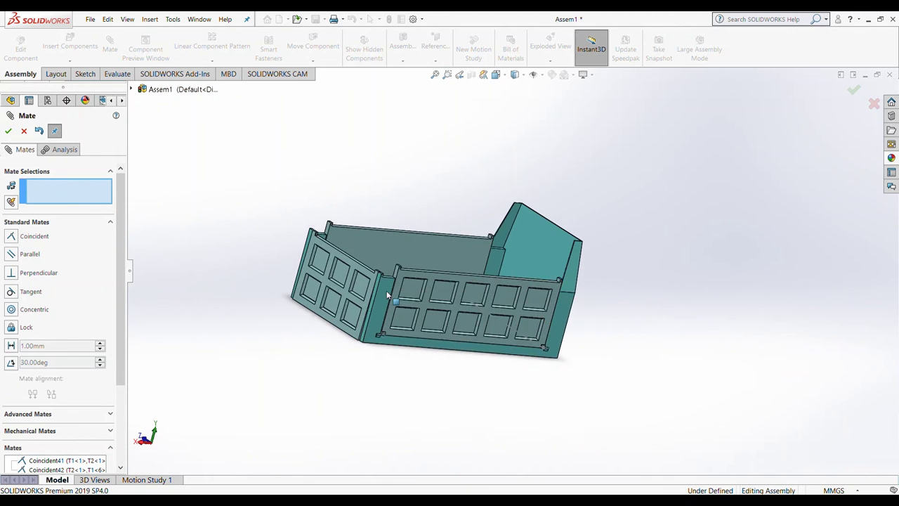
{"action": "mouse_move", "coordinate": [298, 310]}
{"action": "middle_mouse_down"}
{"action": "mouse_move", "coordinate": [743, 202]}
{"action": "mouse_move", "coordinate": [722, 177]}
{"action": "middle_mouse_up"}
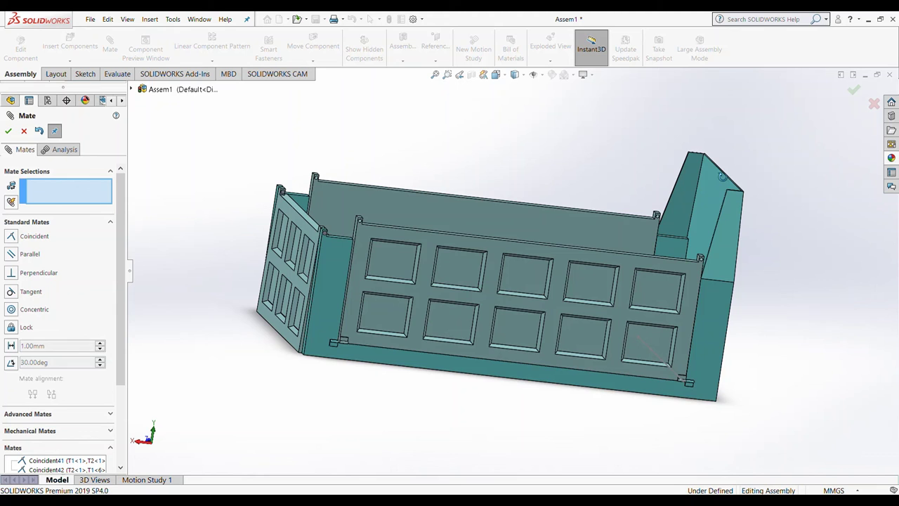
Step: View the box from the Front, then rotate it to inspect all sides
{"action": "left_click", "coordinate": [514, 75]}
{"action": "left_click", "coordinate": [508, 119]}
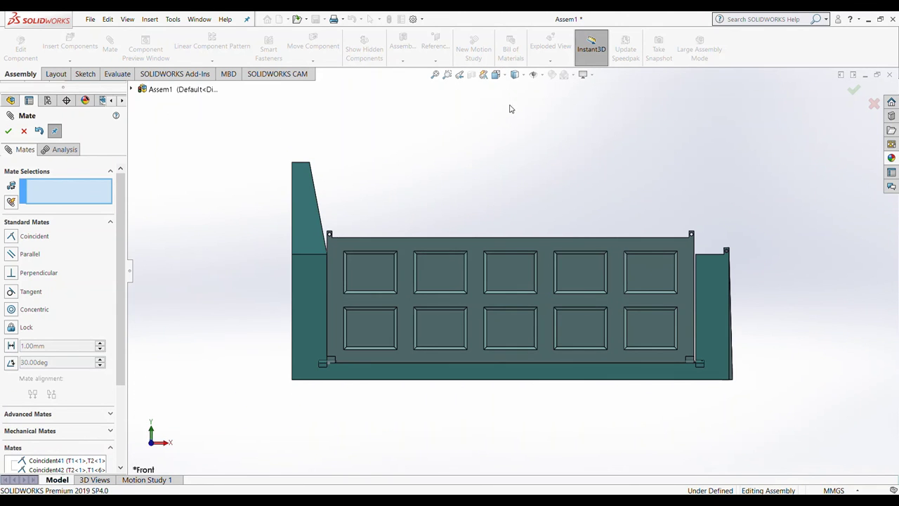
{"action": "key", "text": "Right"}
{"action": "key", "text": "Right"}
{"action": "key", "text": "Right"}
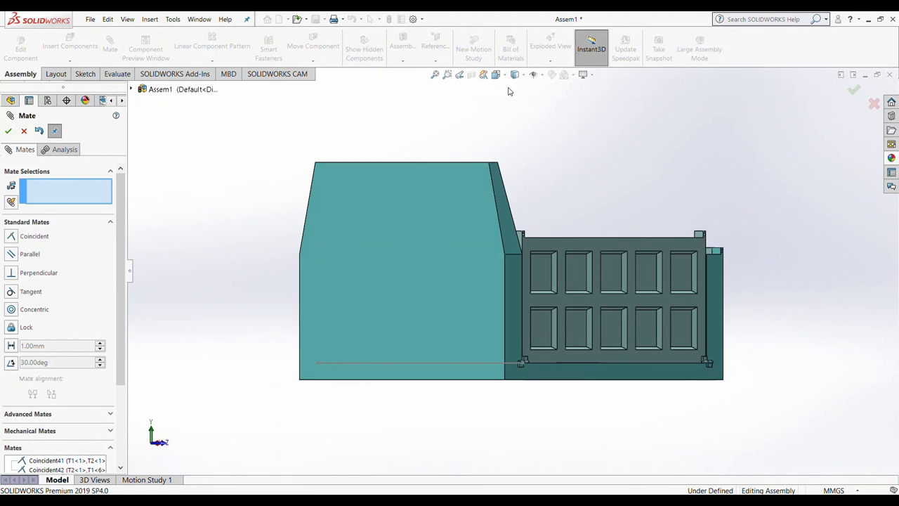
{"action": "key", "text": "Right"}
{"action": "key", "text": "Right"}
{"action": "key", "text": "Right"}
{"action": "key", "text": "Right"}
{"action": "key", "text": "Right"}
{"action": "key", "text": "Right"}
{"action": "key", "text": "Right"}
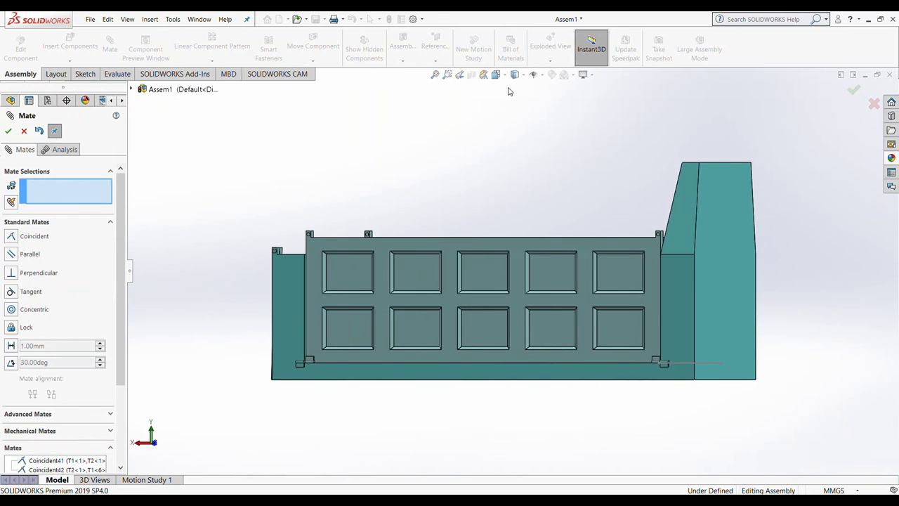
{"action": "key", "text": "Right"}
{"action": "key", "text": "Right"}
{"action": "key", "text": "Right"}
{"action": "key", "text": "Right"}
{"action": "key", "text": "Right"}
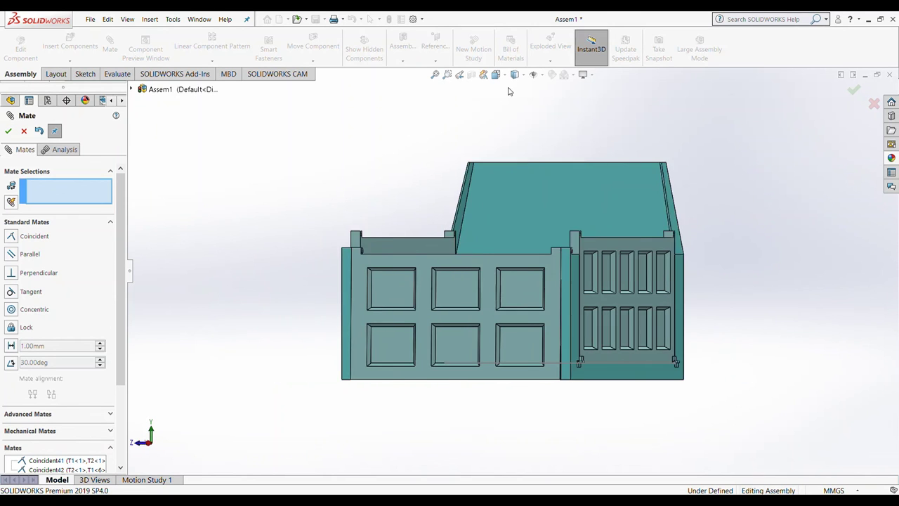
{"action": "key", "text": "Right"}
{"action": "key", "text": "Right"}
{"action": "key", "text": "Right"}
{"action": "key", "text": "Right"}
{"action": "key", "text": "Right"}
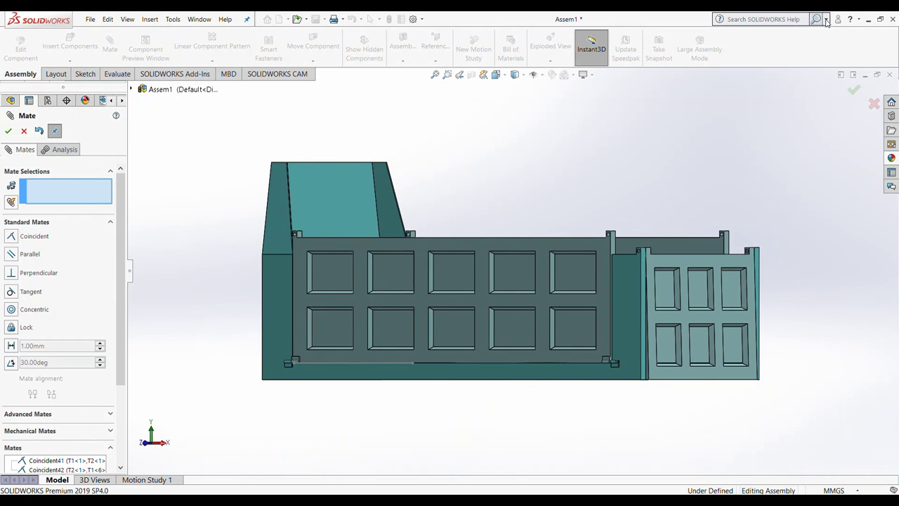